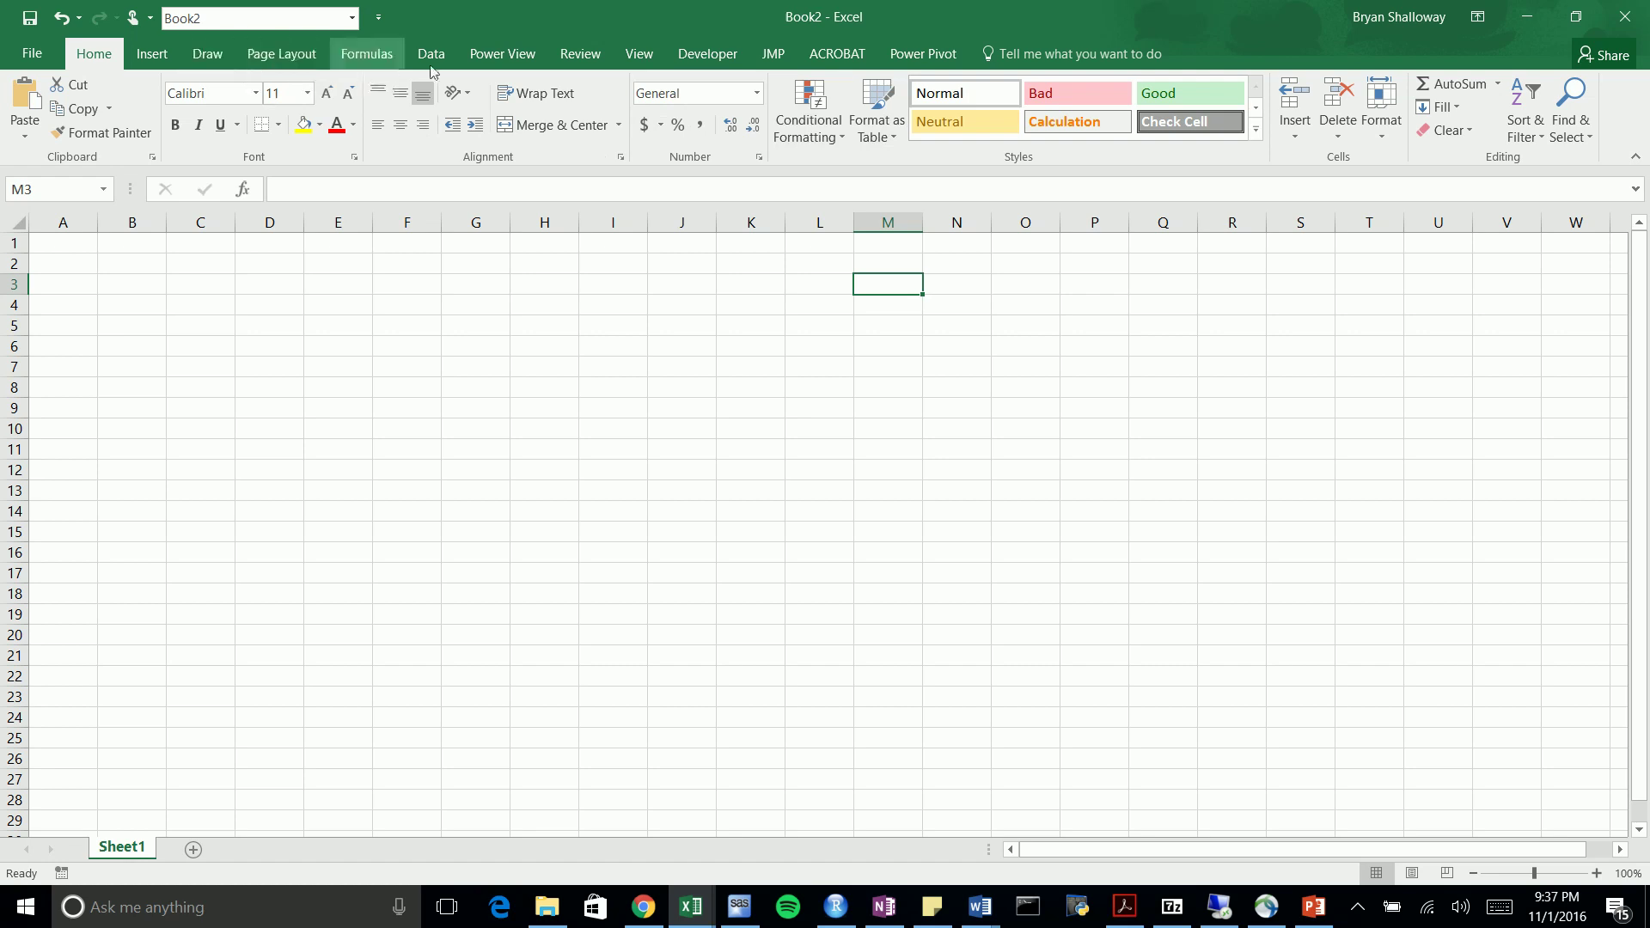
# Create a new query from complete_set_rev_final.csv in the OSBM Data folder and open it for editing
pyautogui.click(431, 55)
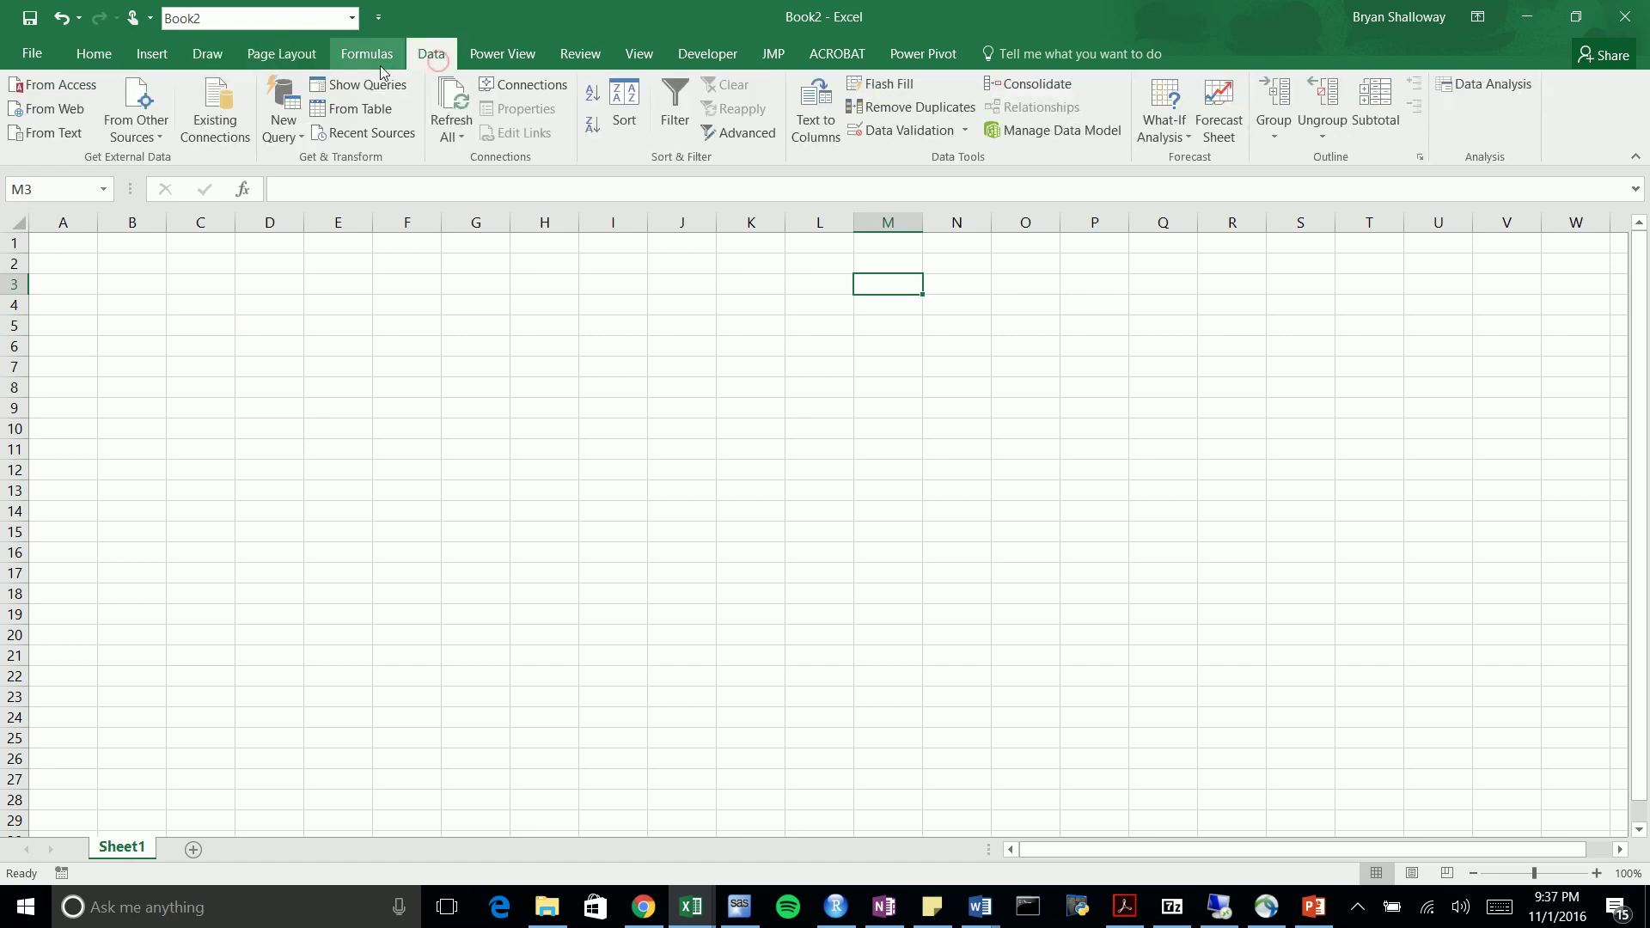
pyautogui.click(293, 137)
pyautogui.moveTo(327, 177)
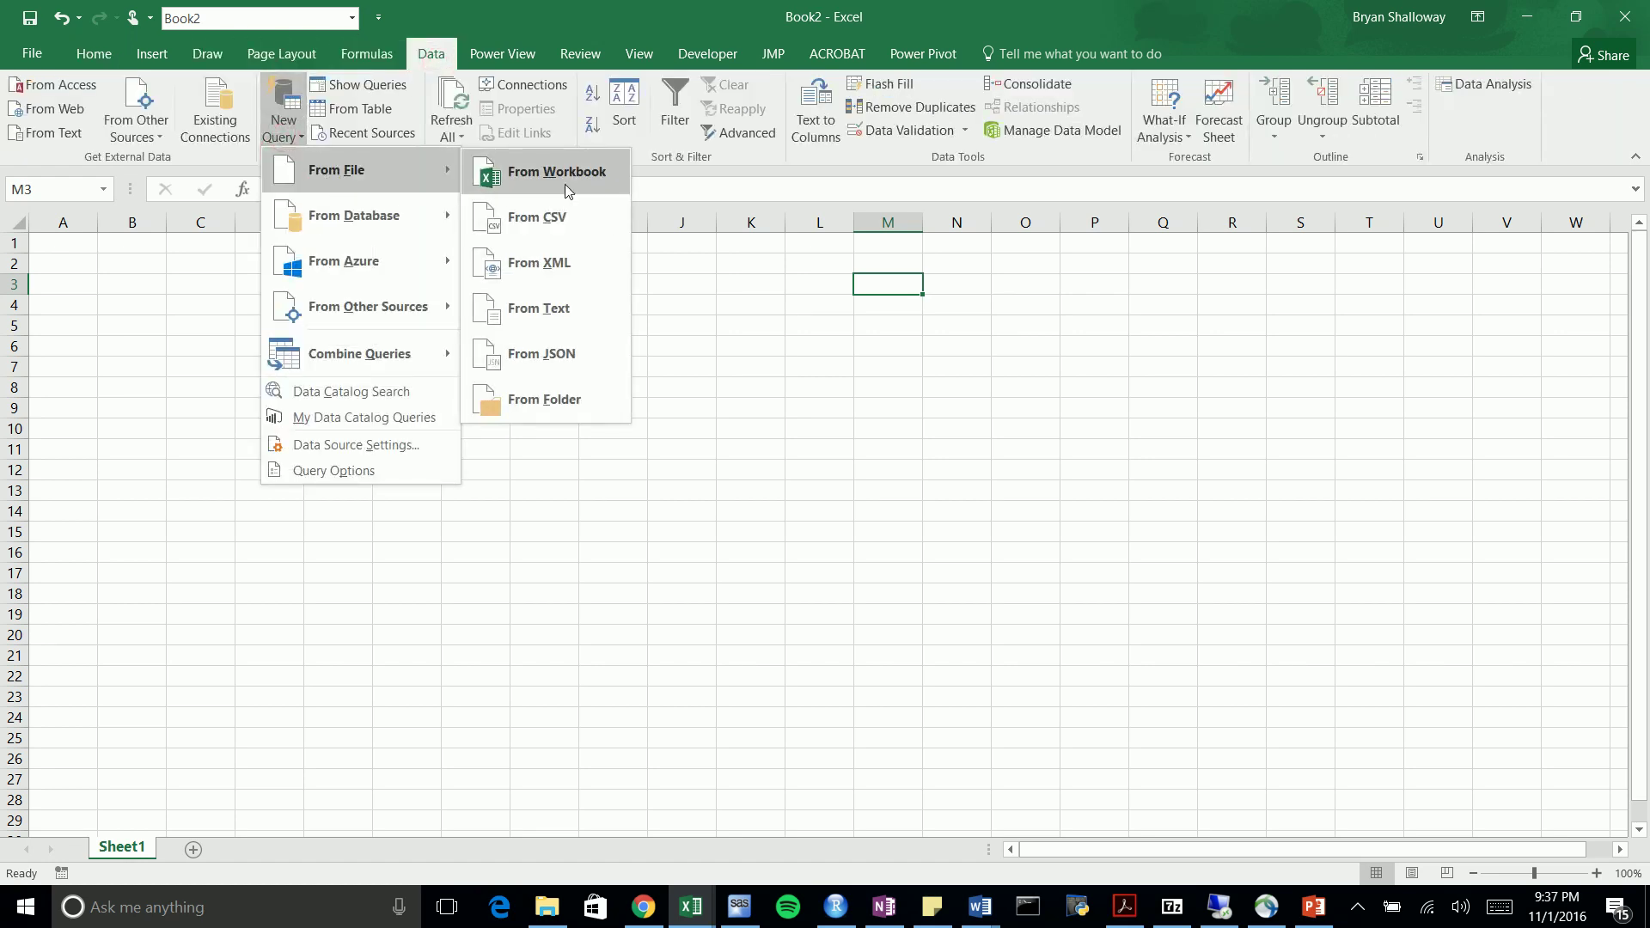
pyautogui.click(559, 217)
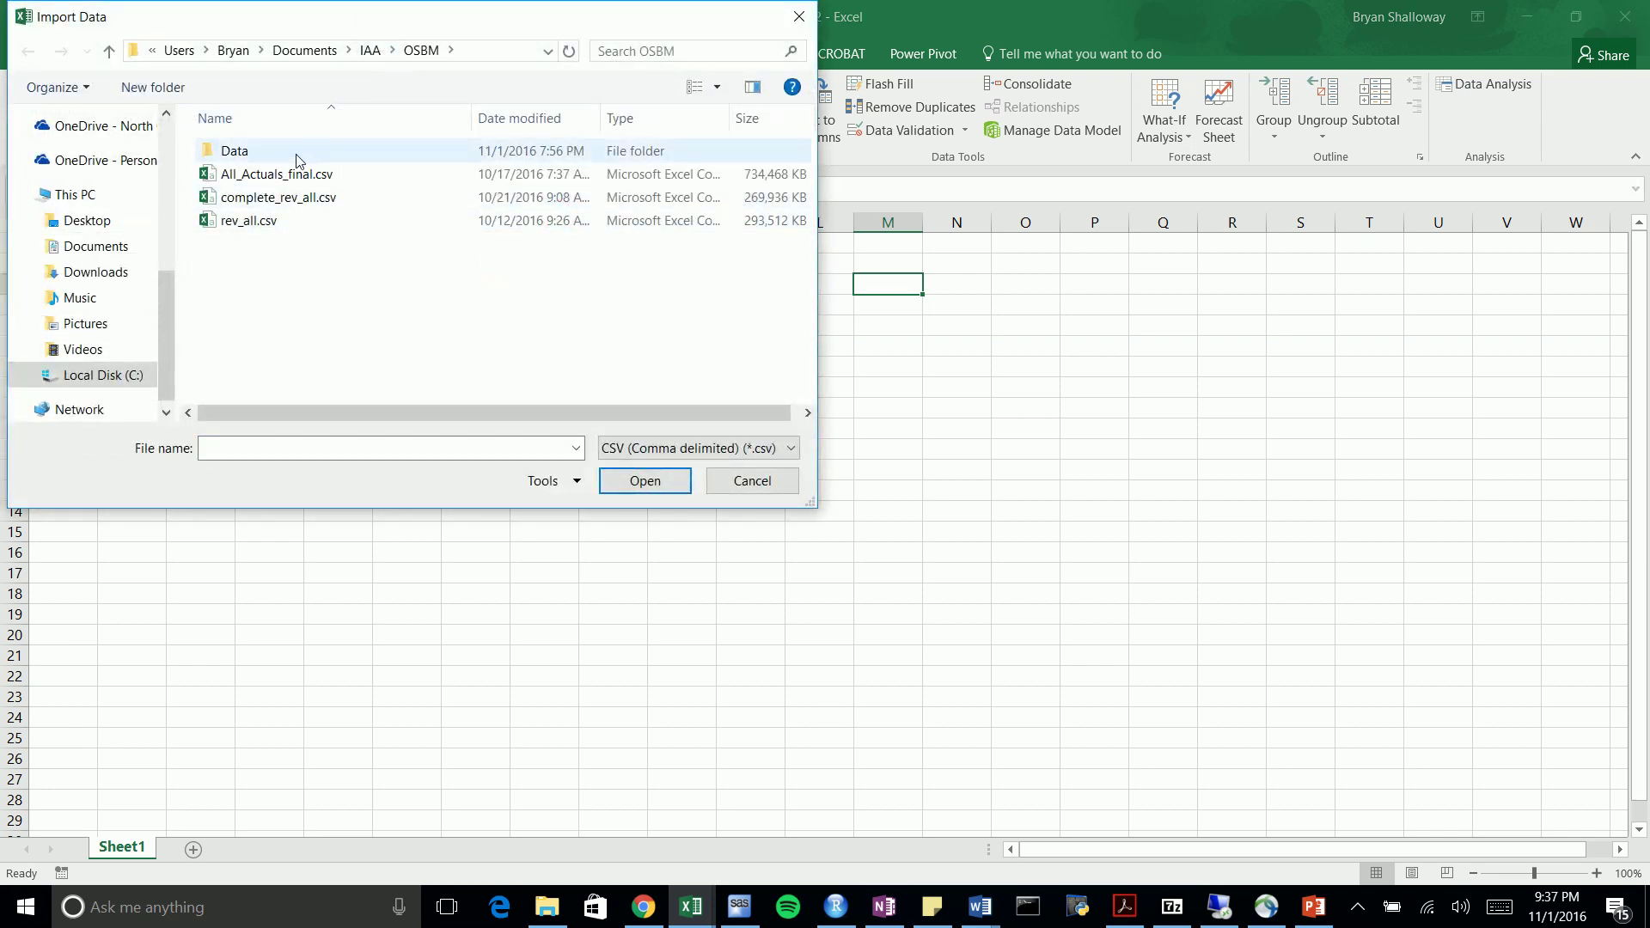
pyautogui.doubleClick(251, 153)
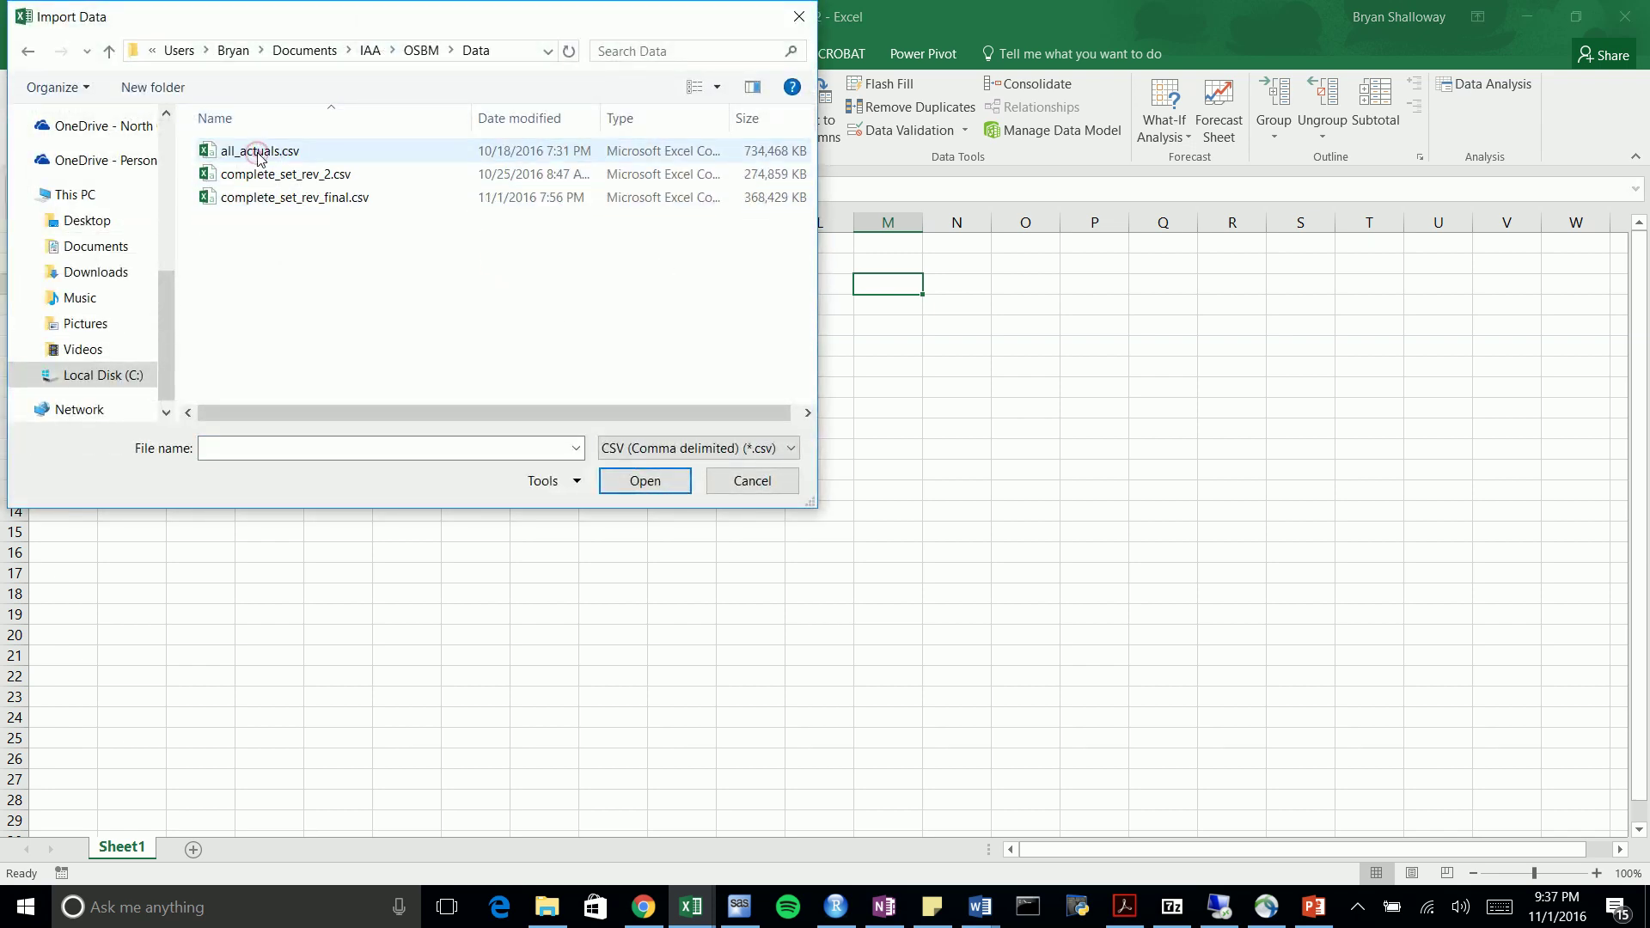
pyautogui.click(332, 203)
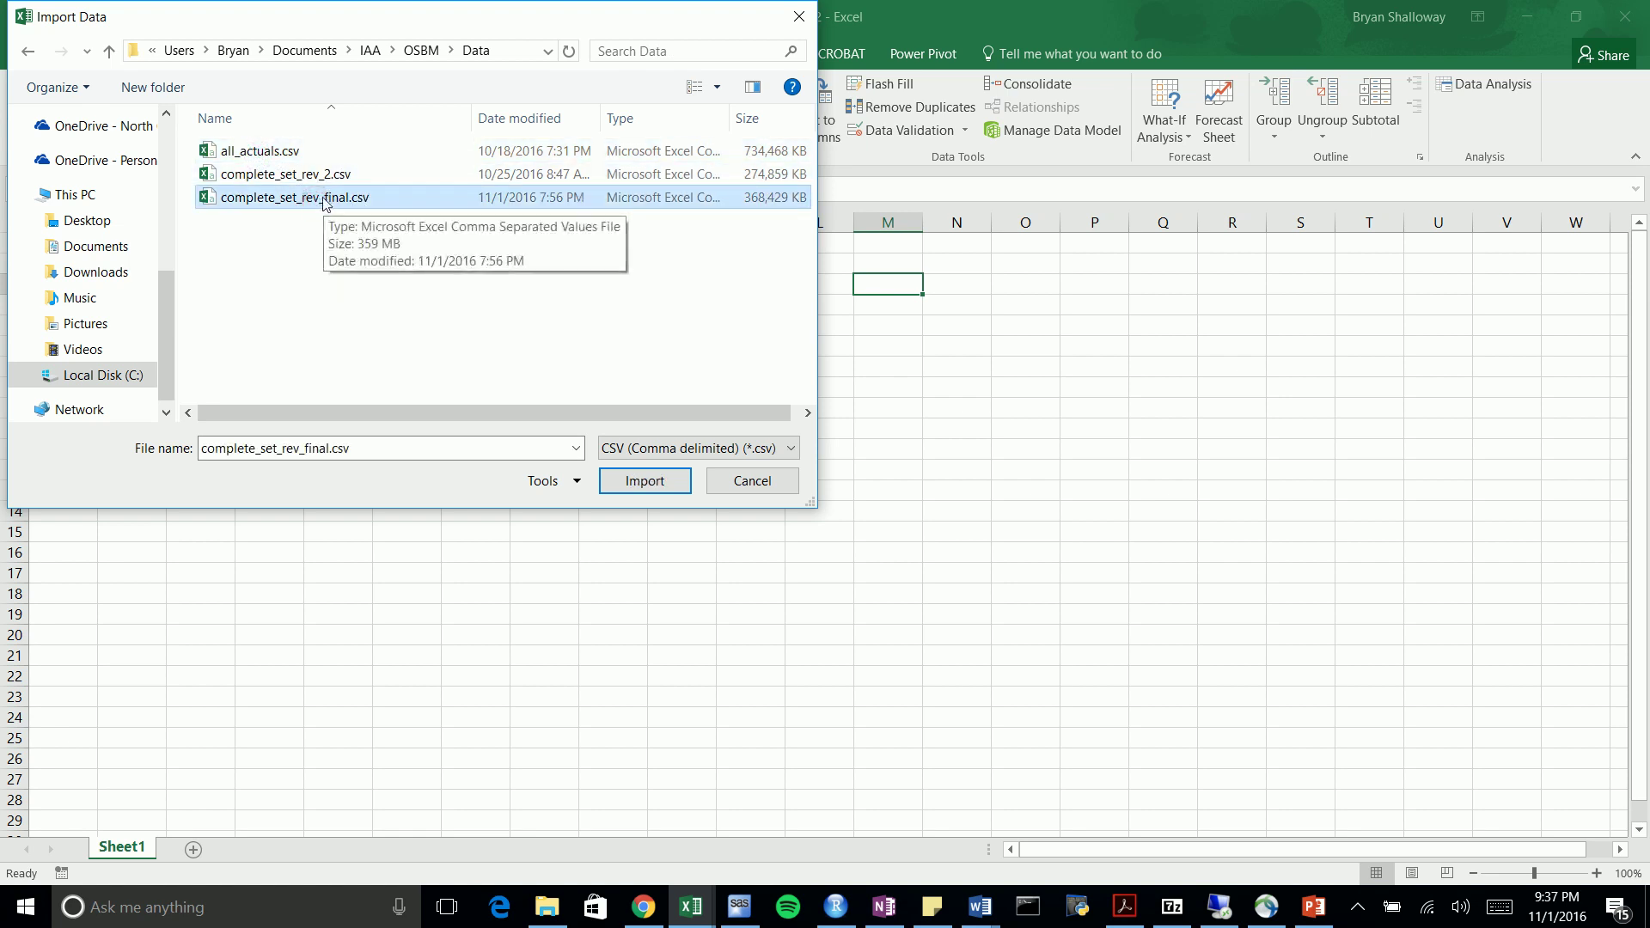
pyautogui.doubleClick(321, 199)
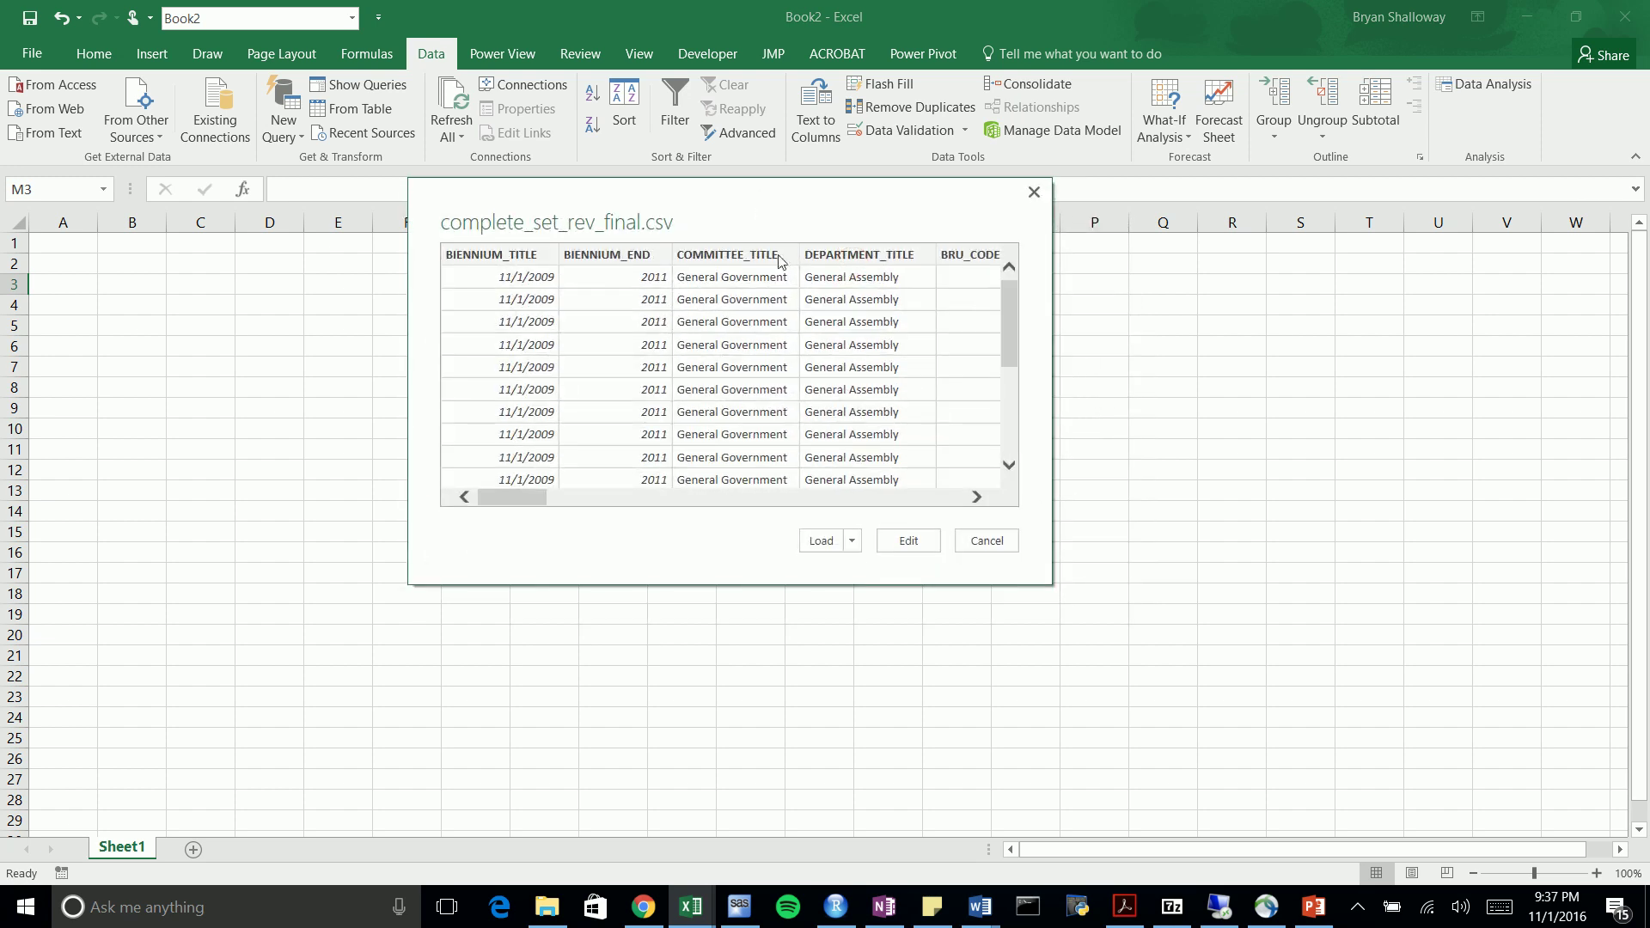
pyautogui.click(904, 540)
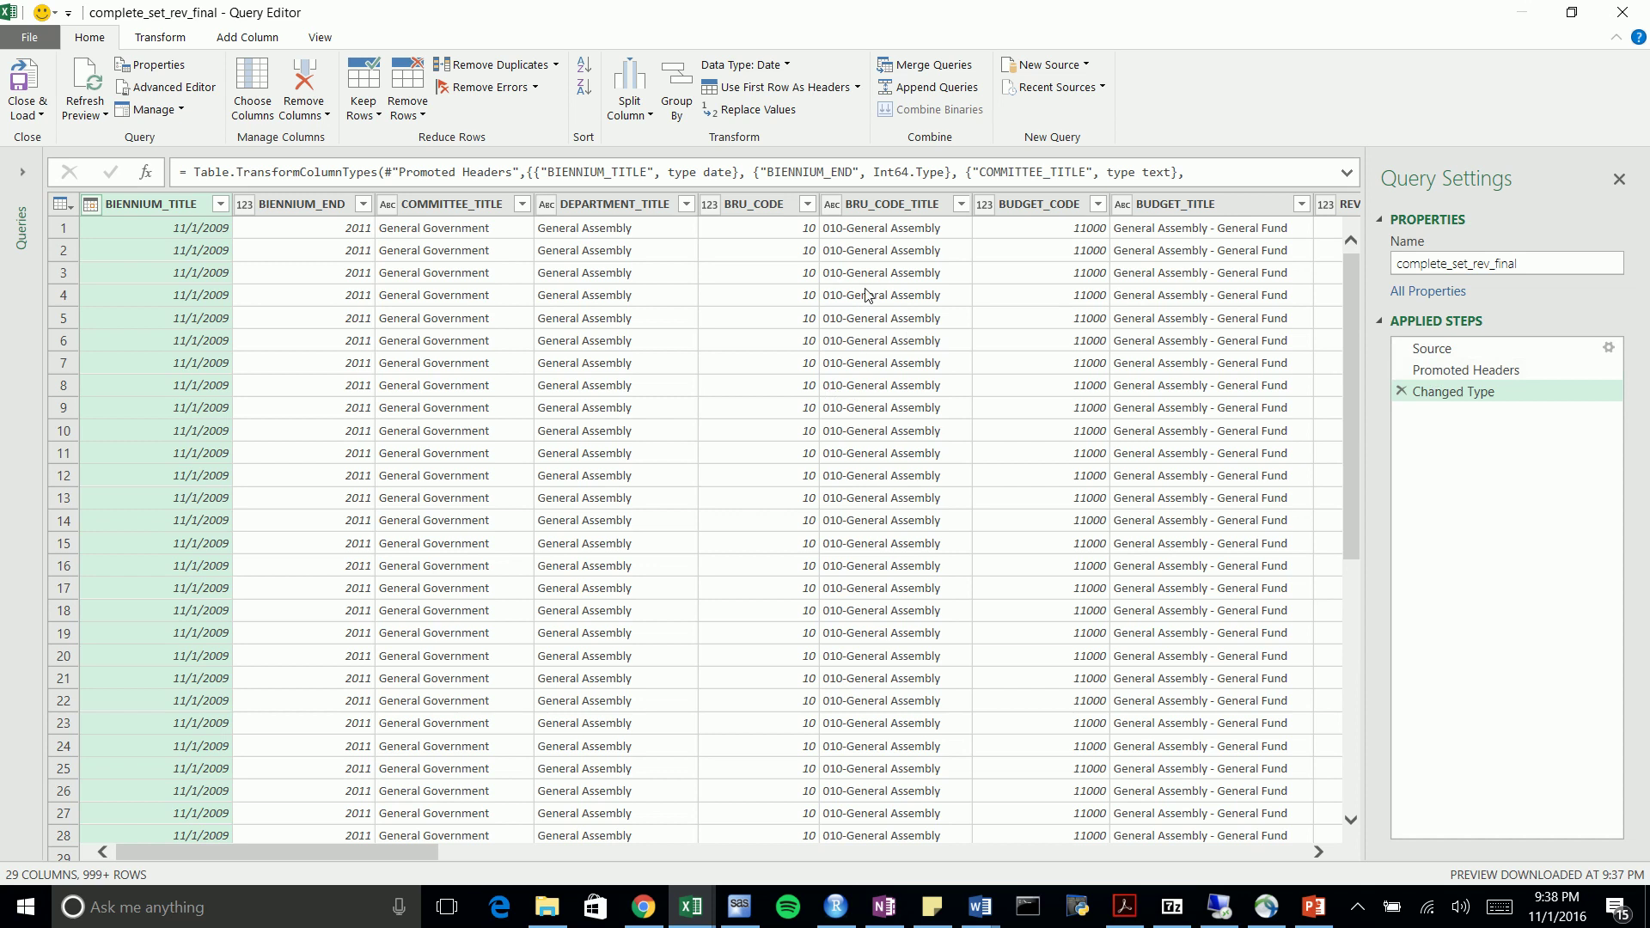
# Review the data at each applied step of the query: Source, Promoted Headers and Changed Type
pyautogui.click(1435, 349)
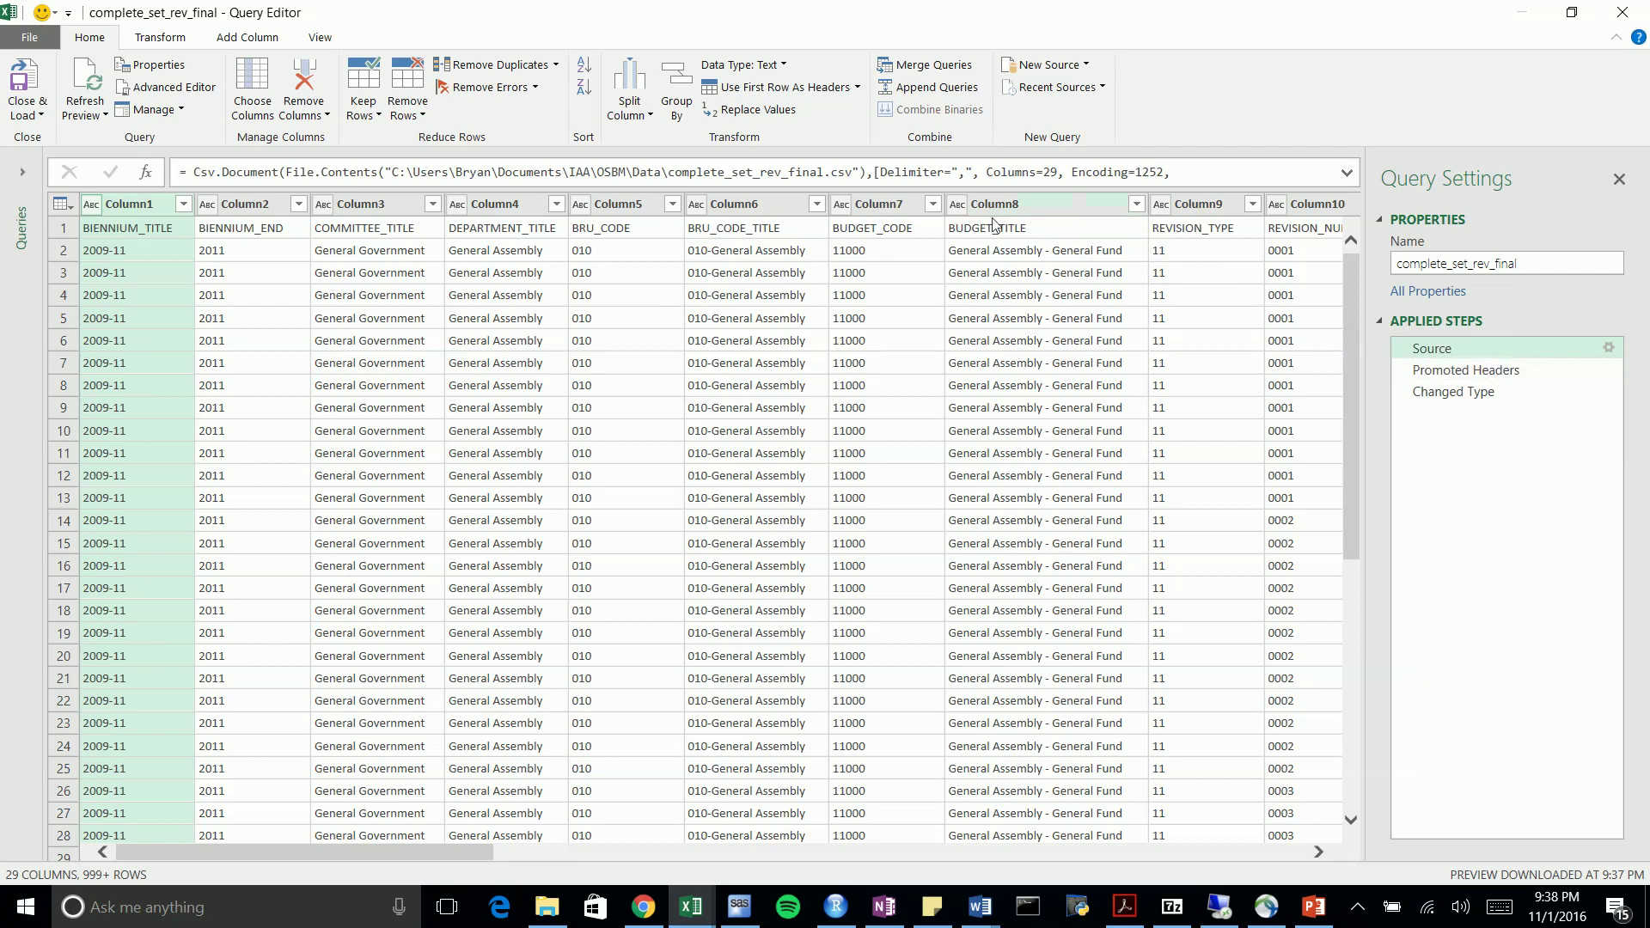
pyautogui.click(1480, 371)
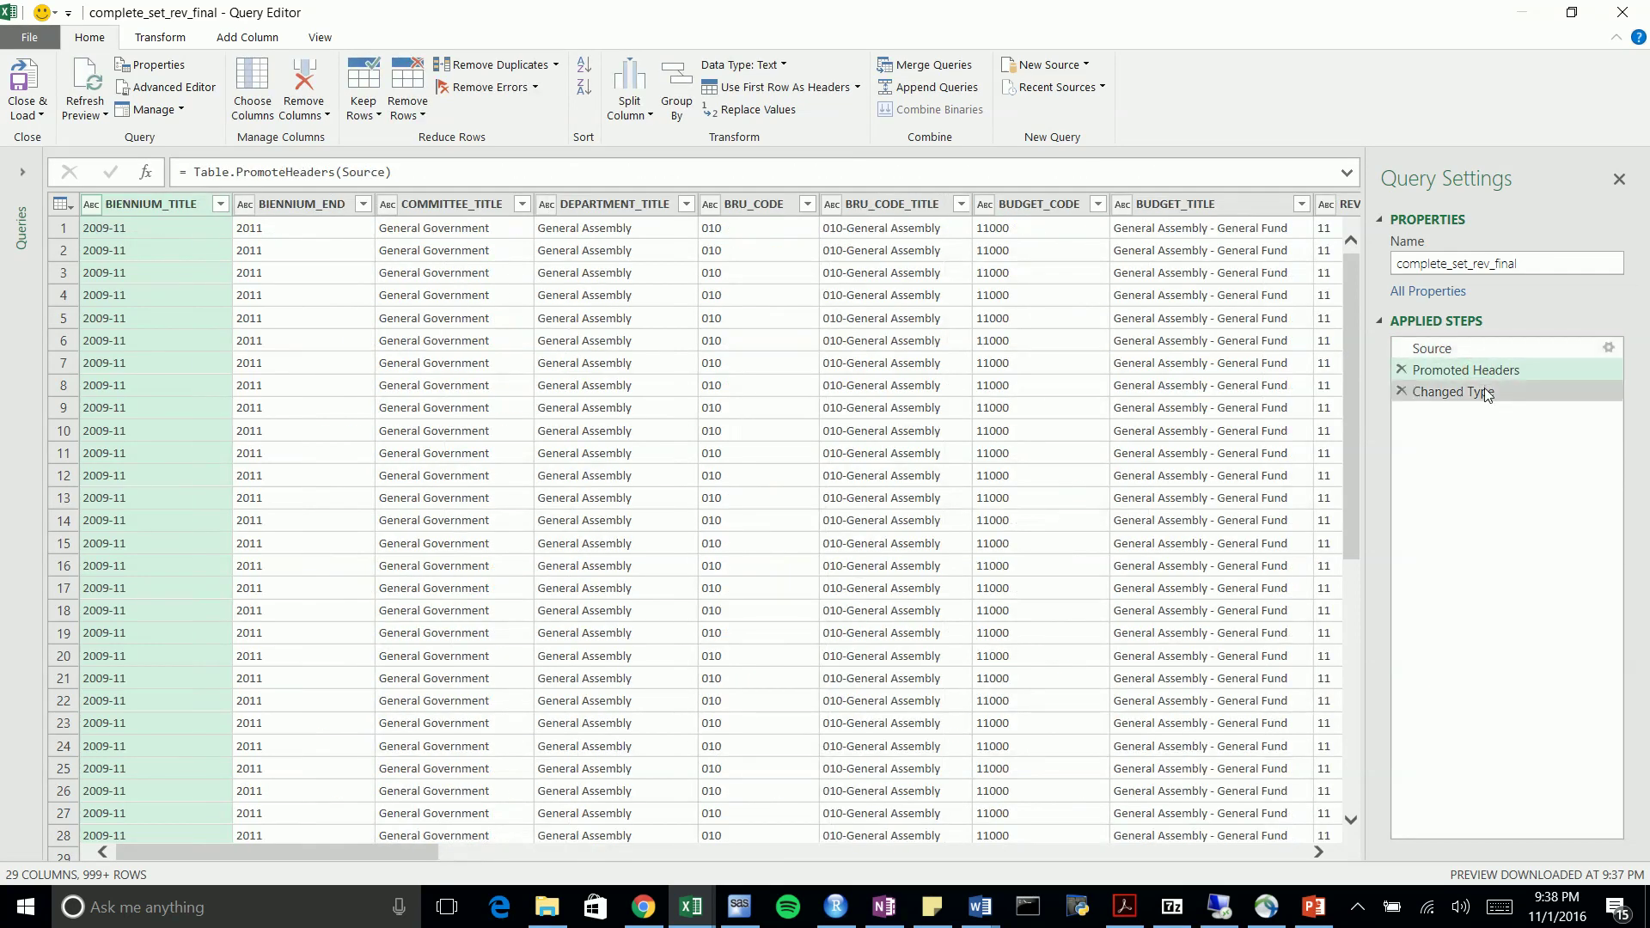
pyautogui.click(1484, 391)
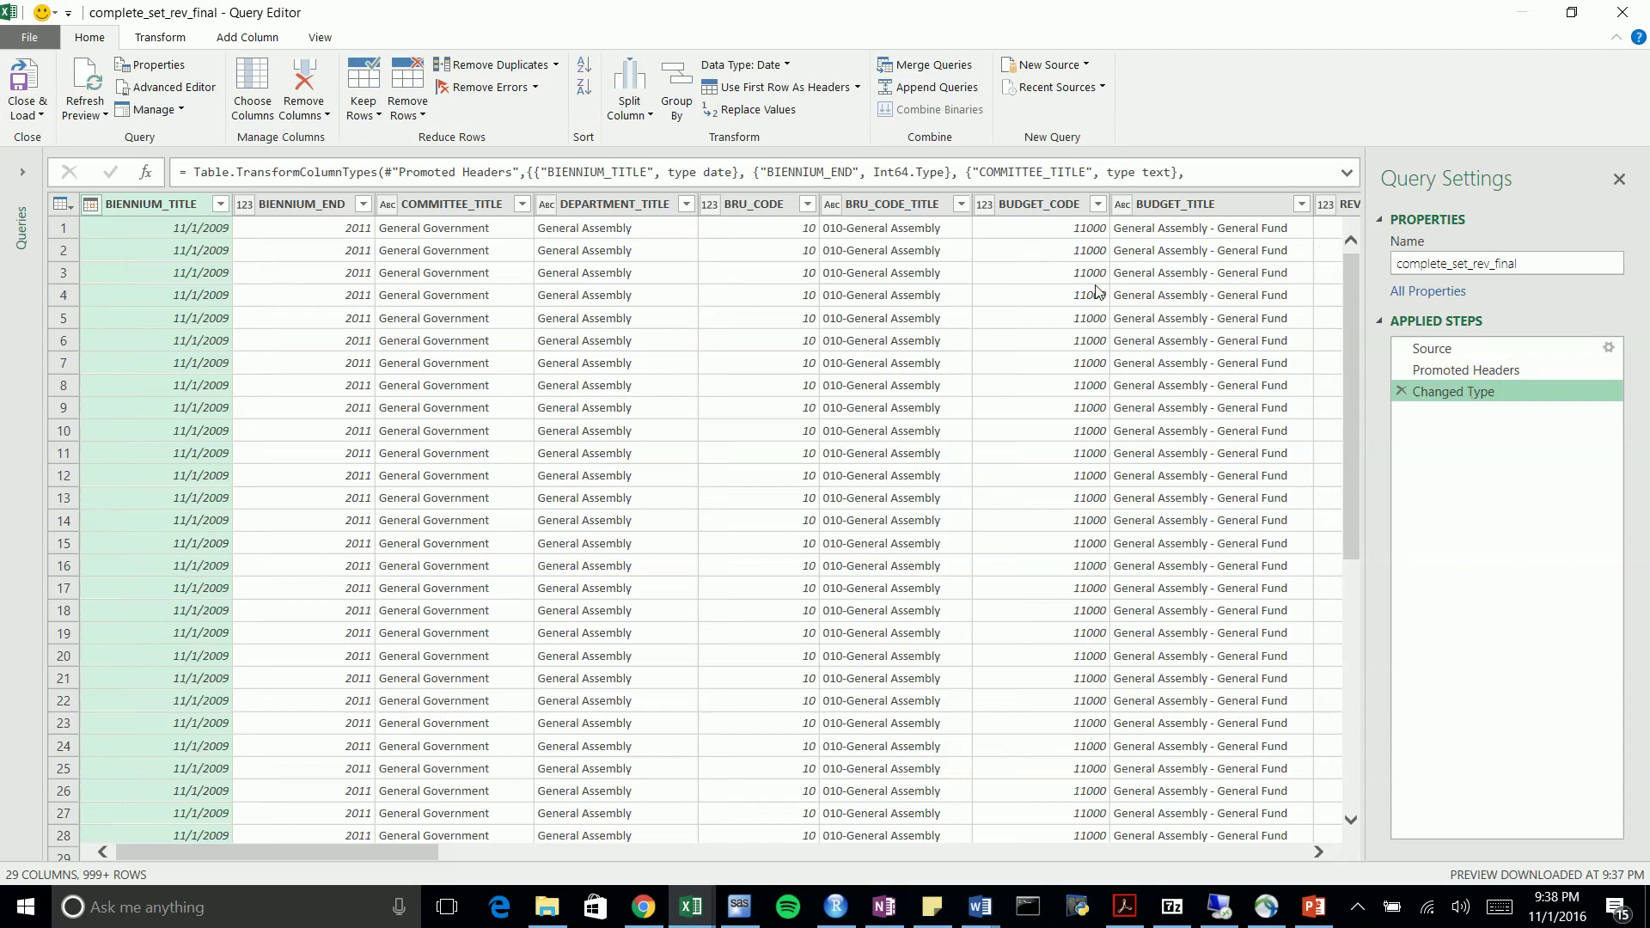
pyautogui.click(1435, 373)
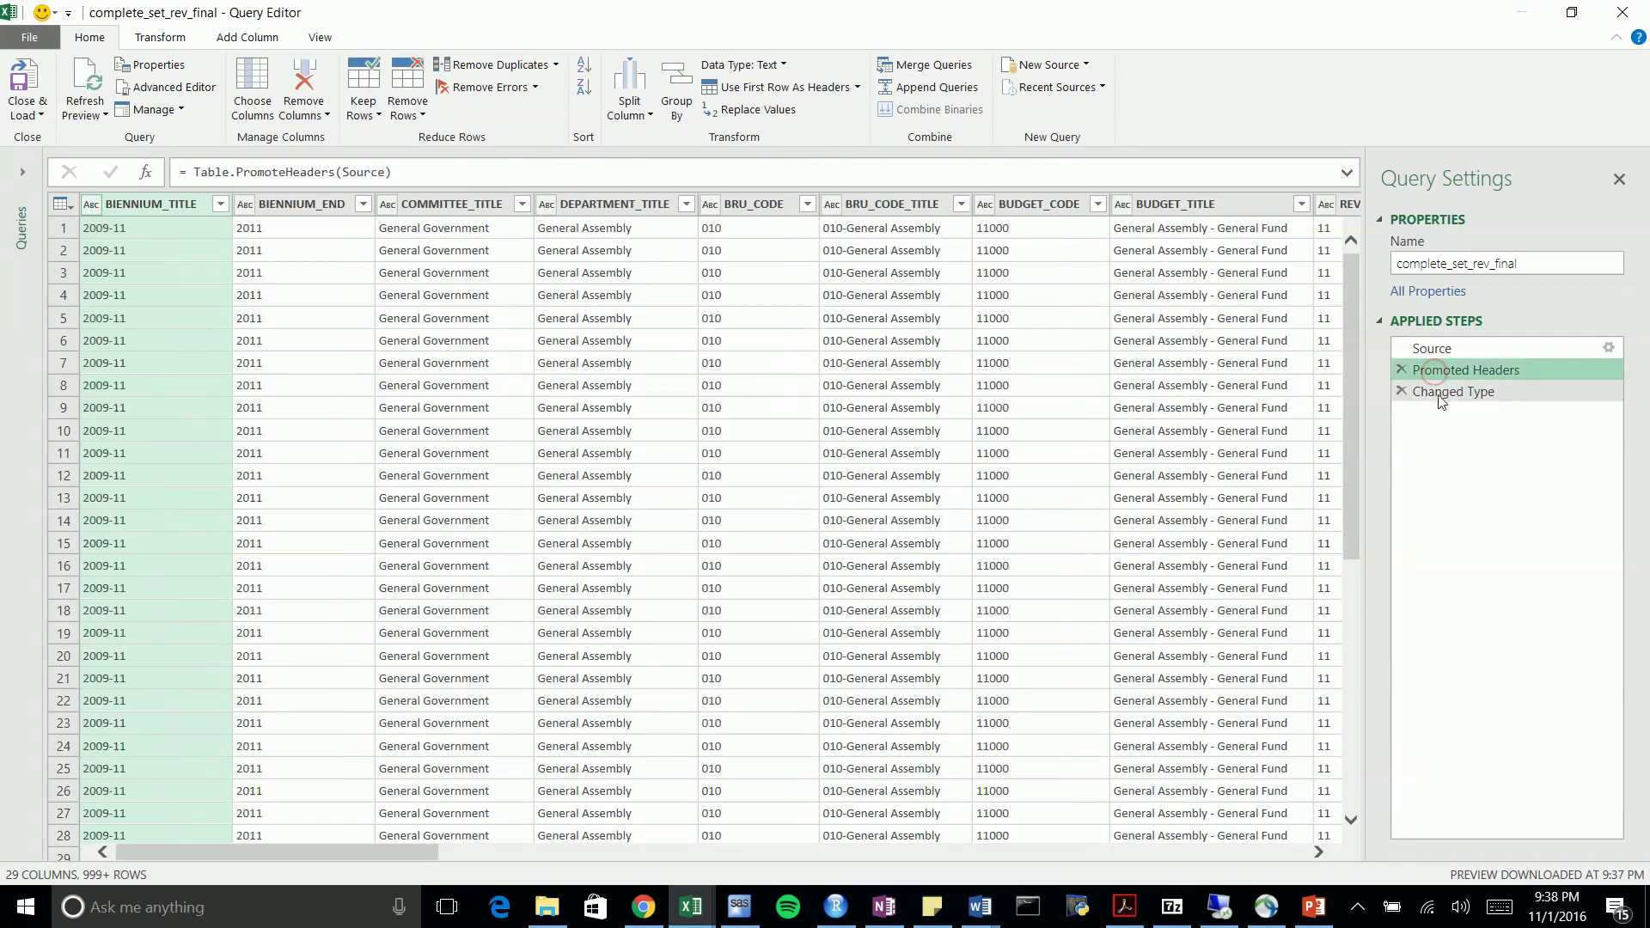
pyautogui.click(1440, 400)
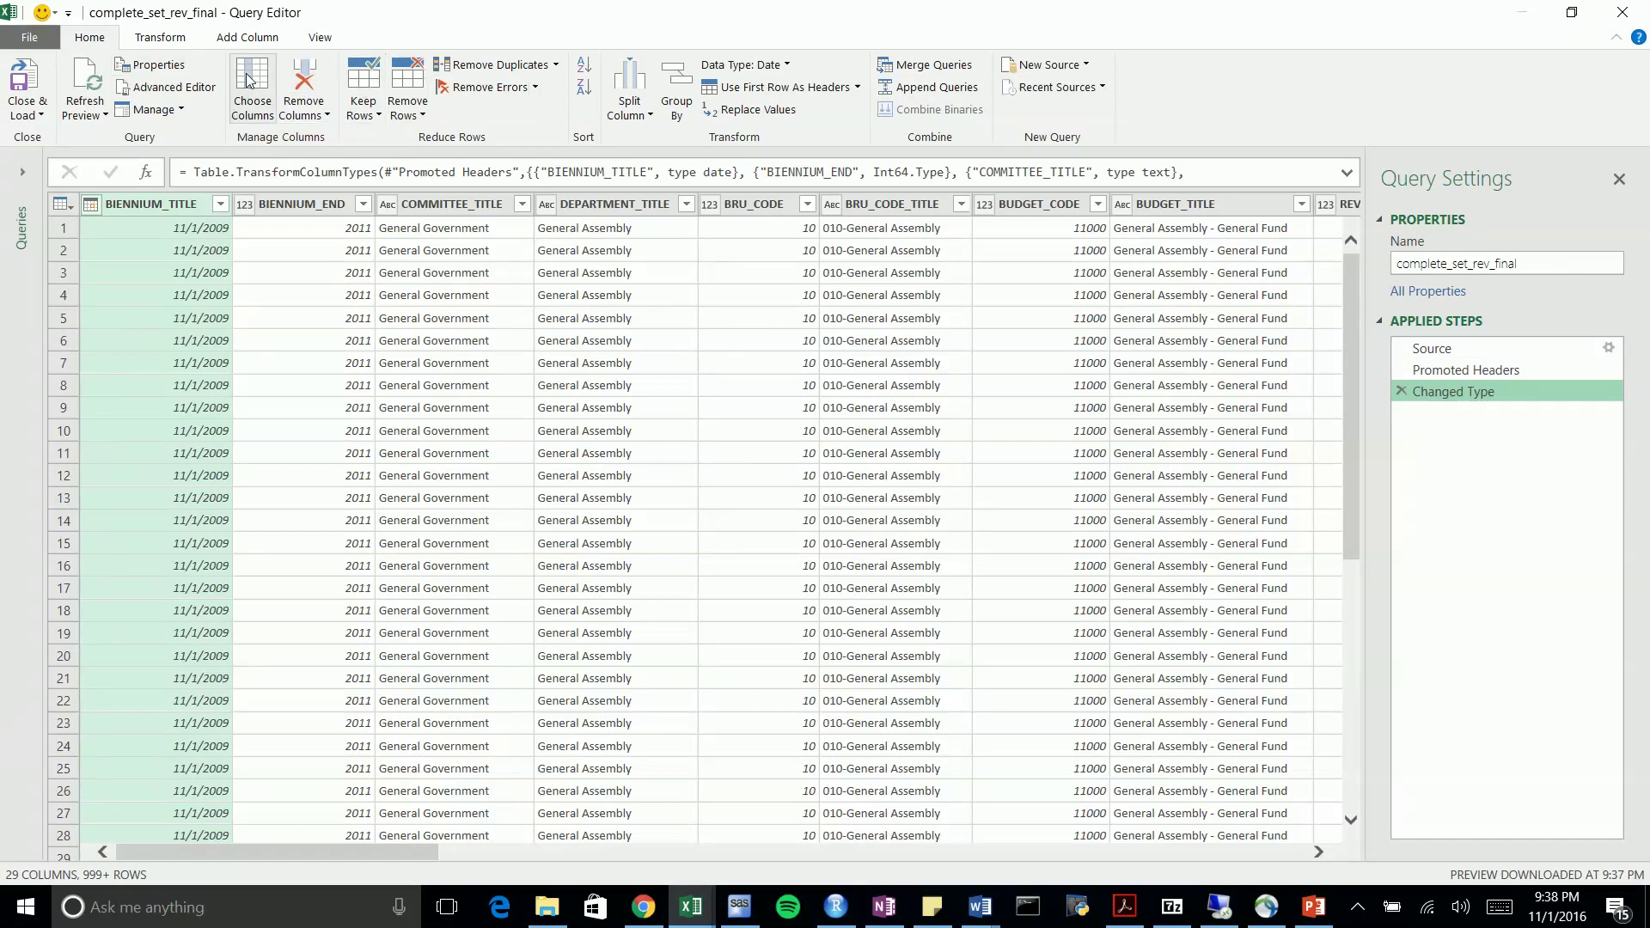
pyautogui.click(173, 40)
pyautogui.click(246, 40)
pyautogui.click(319, 38)
pyautogui.click(250, 38)
pyautogui.click(160, 38)
pyautogui.click(90, 38)
pyautogui.click(158, 39)
pyautogui.click(236, 38)
pyautogui.click(316, 38)
pyautogui.click(244, 38)
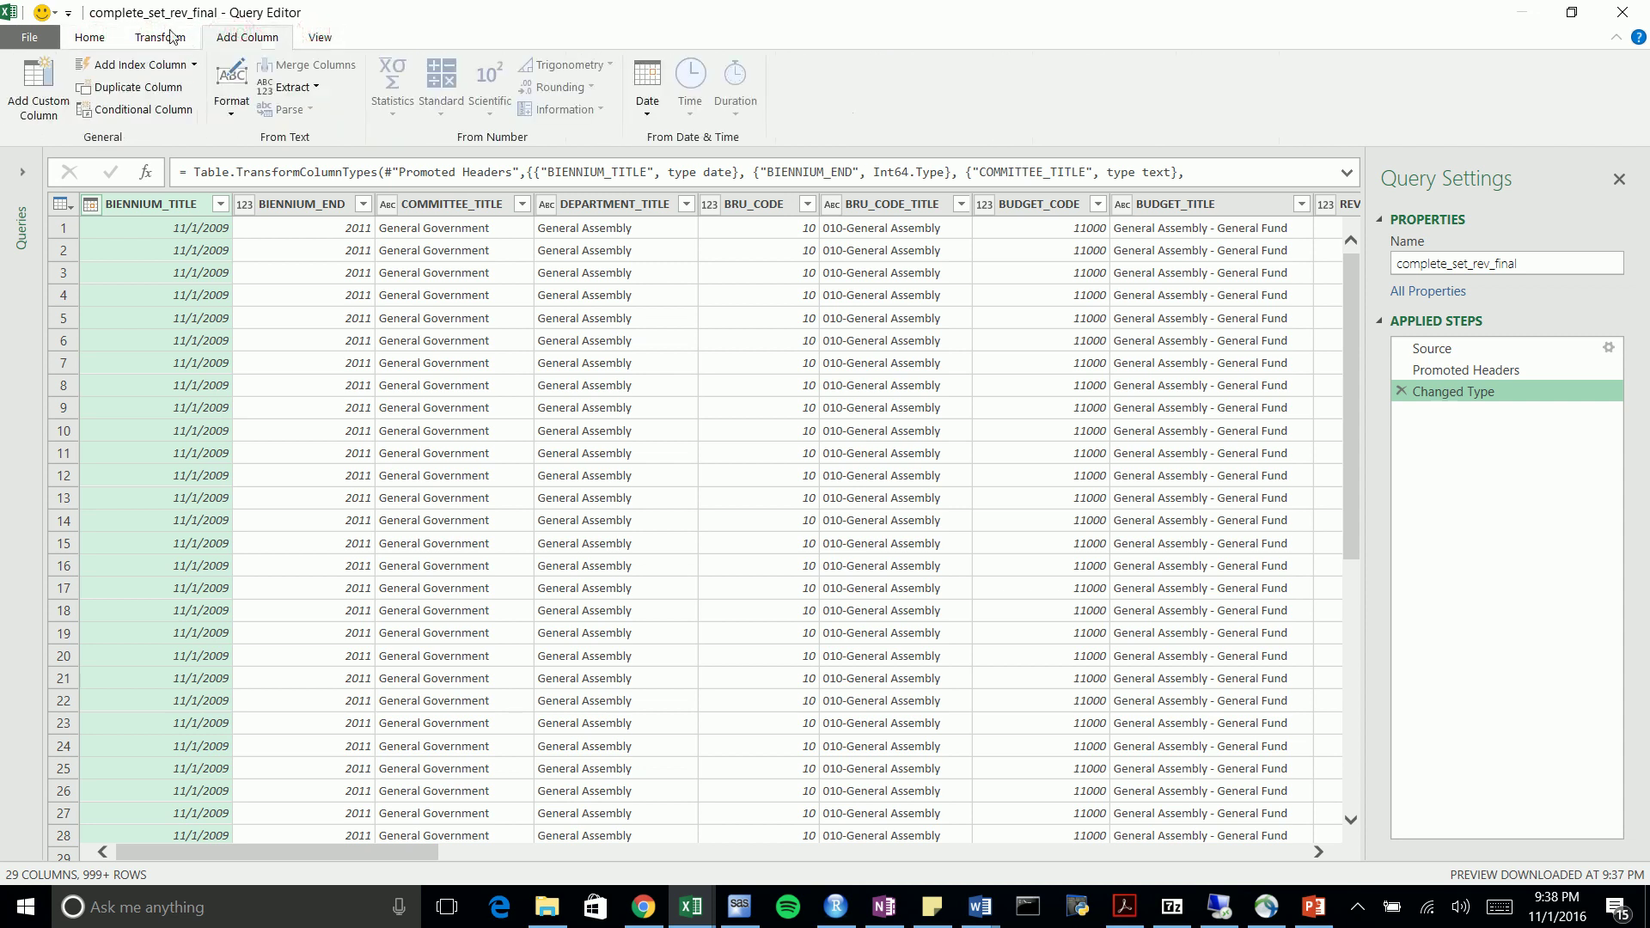
pyautogui.click(163, 39)
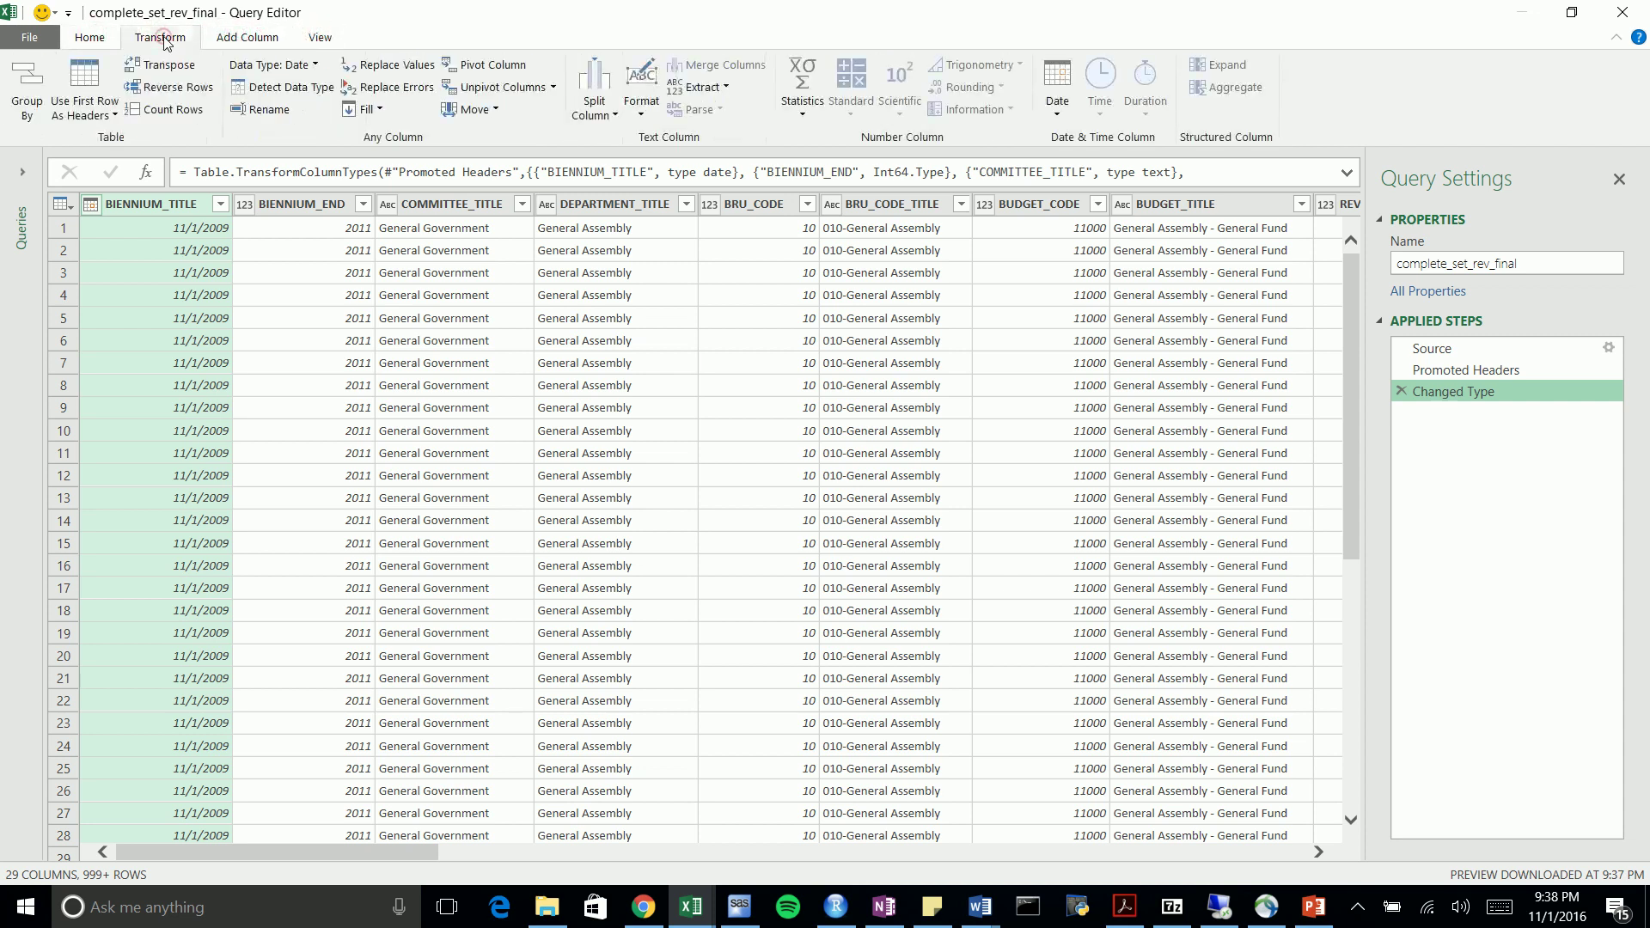
pyautogui.click(96, 43)
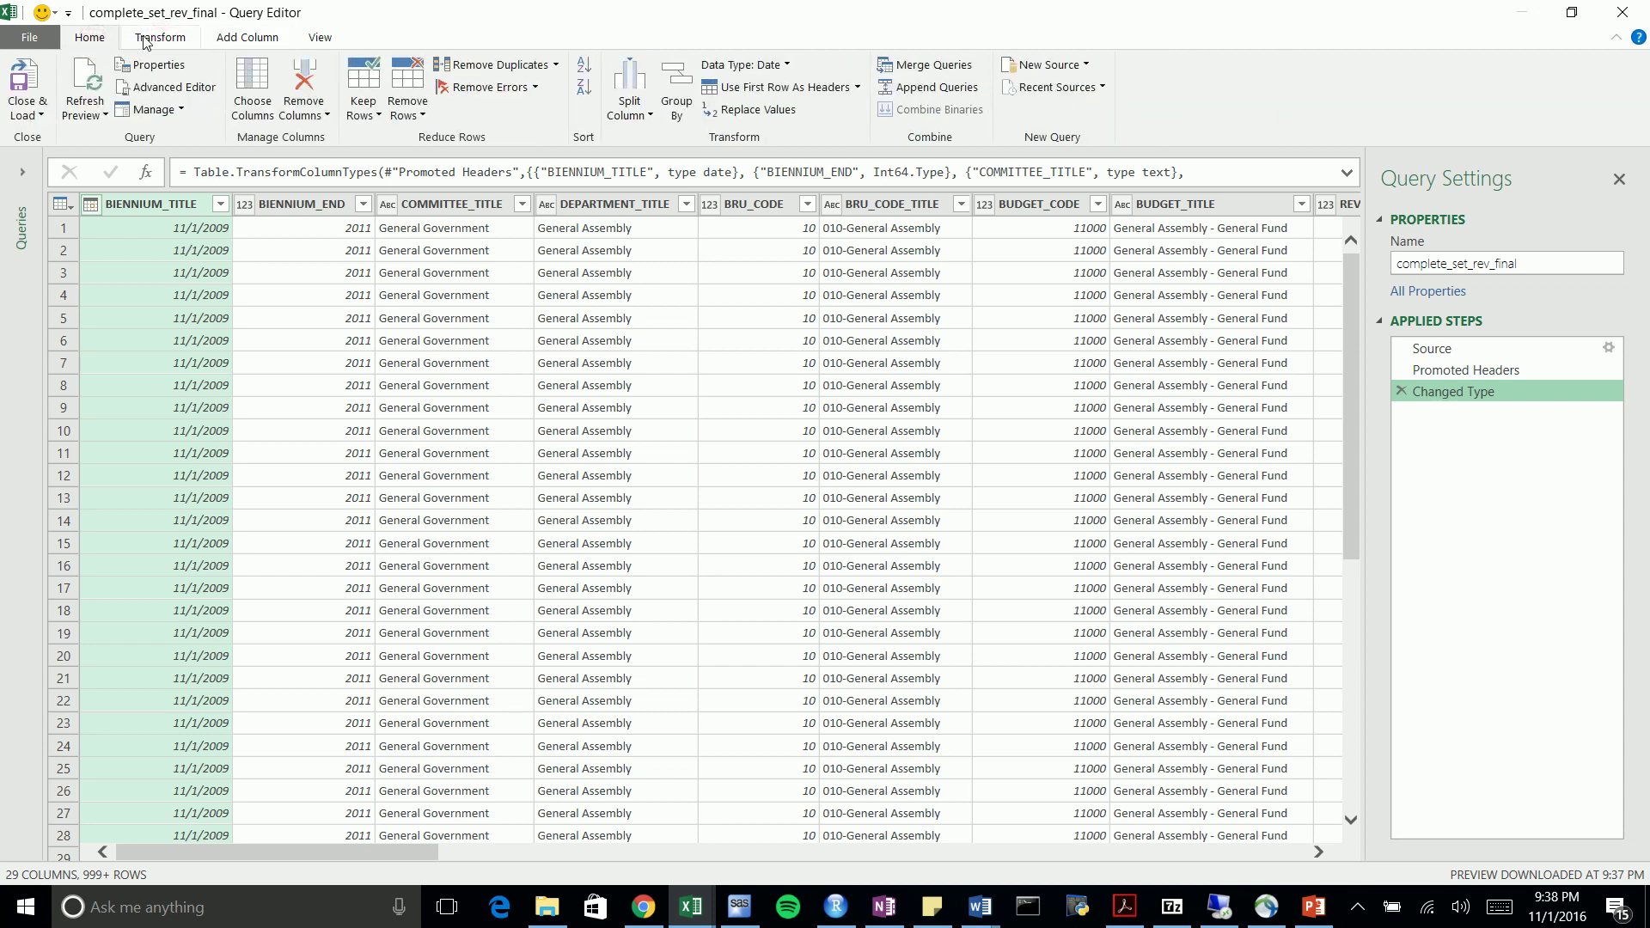
# Delete the query's Changed Type step and set the SUBMITTED_DATE and EFFECTIVE_DATE columns to the Date data type
pyautogui.click(146, 43)
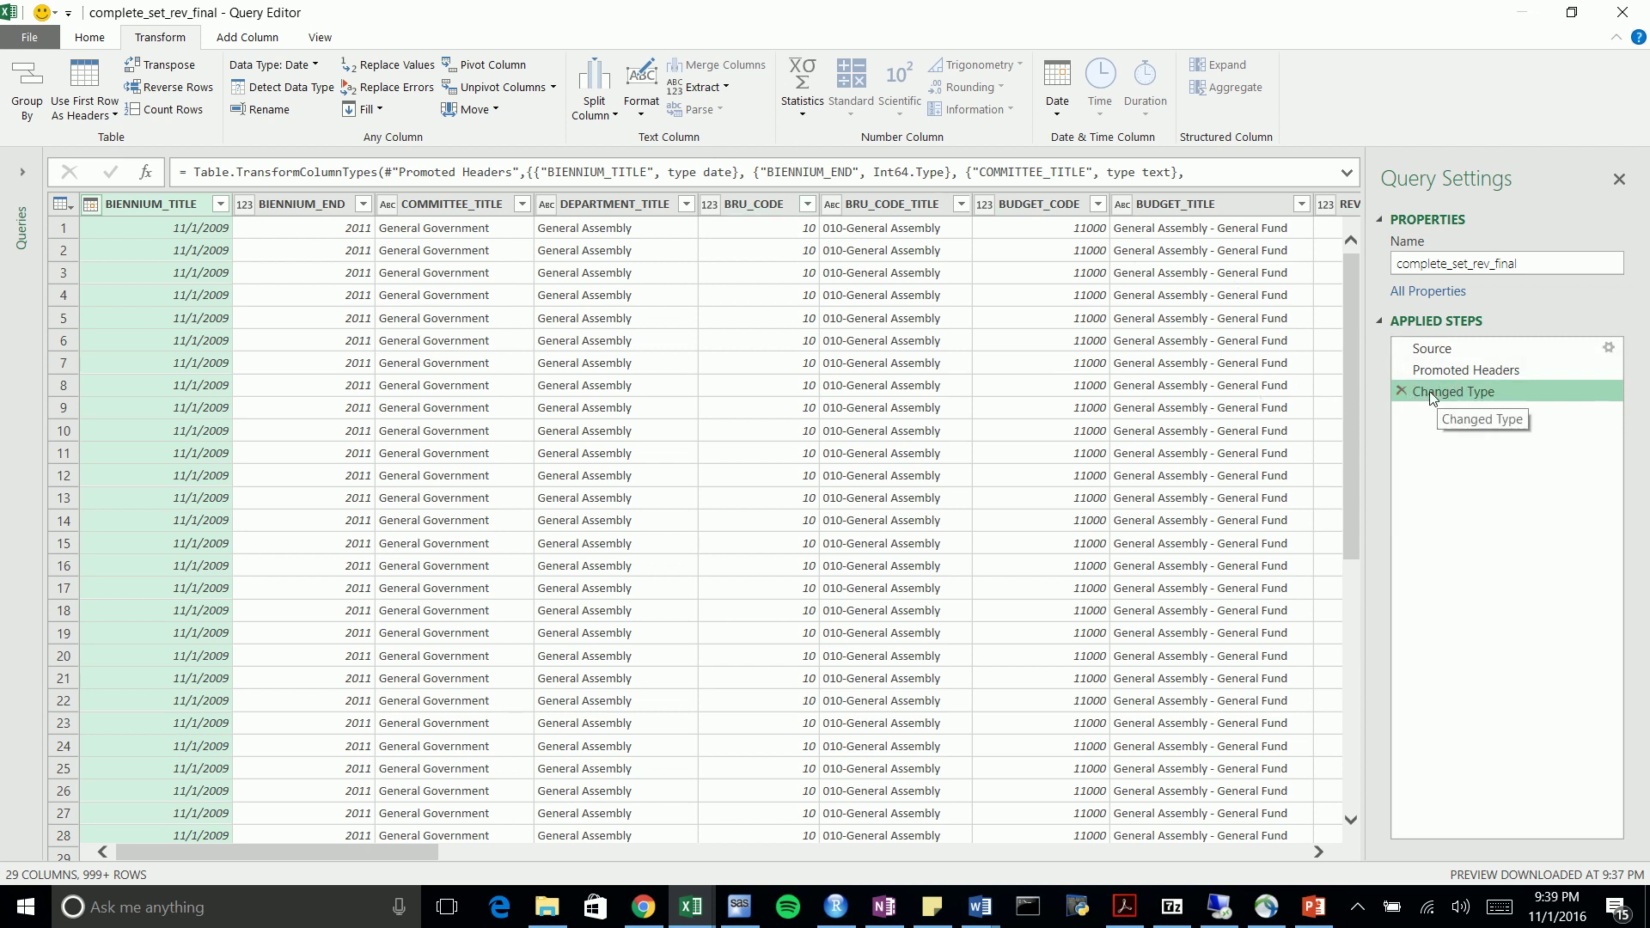
pyautogui.click(1401, 392)
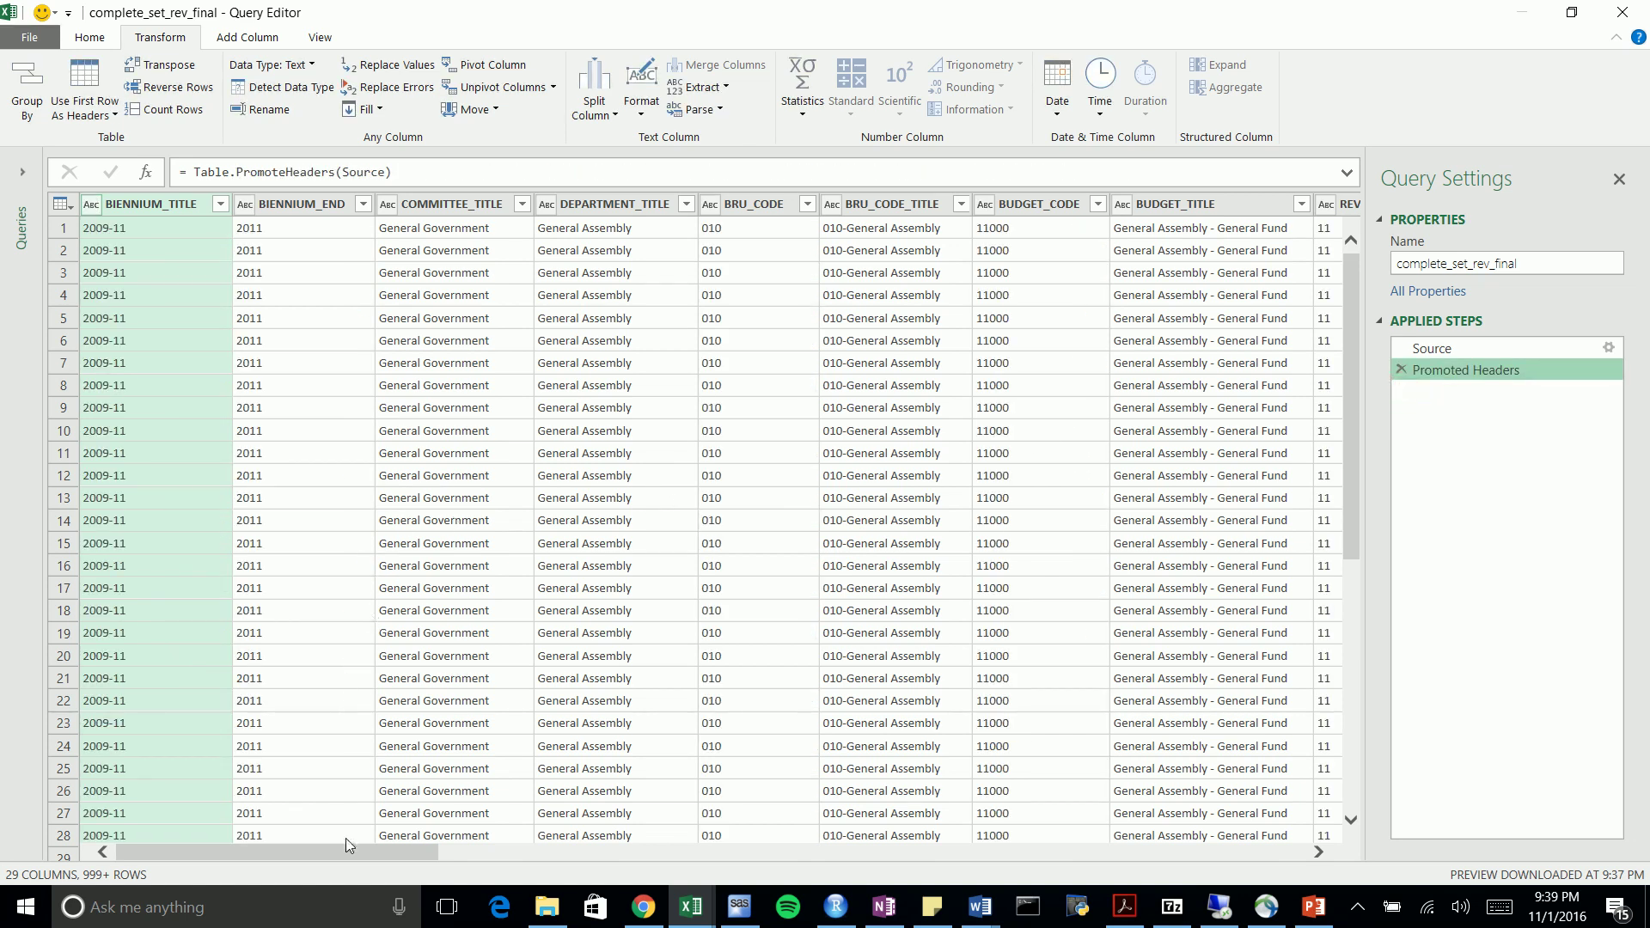
pyautogui.moveTo(312, 851); pyautogui.dragTo(657, 899)
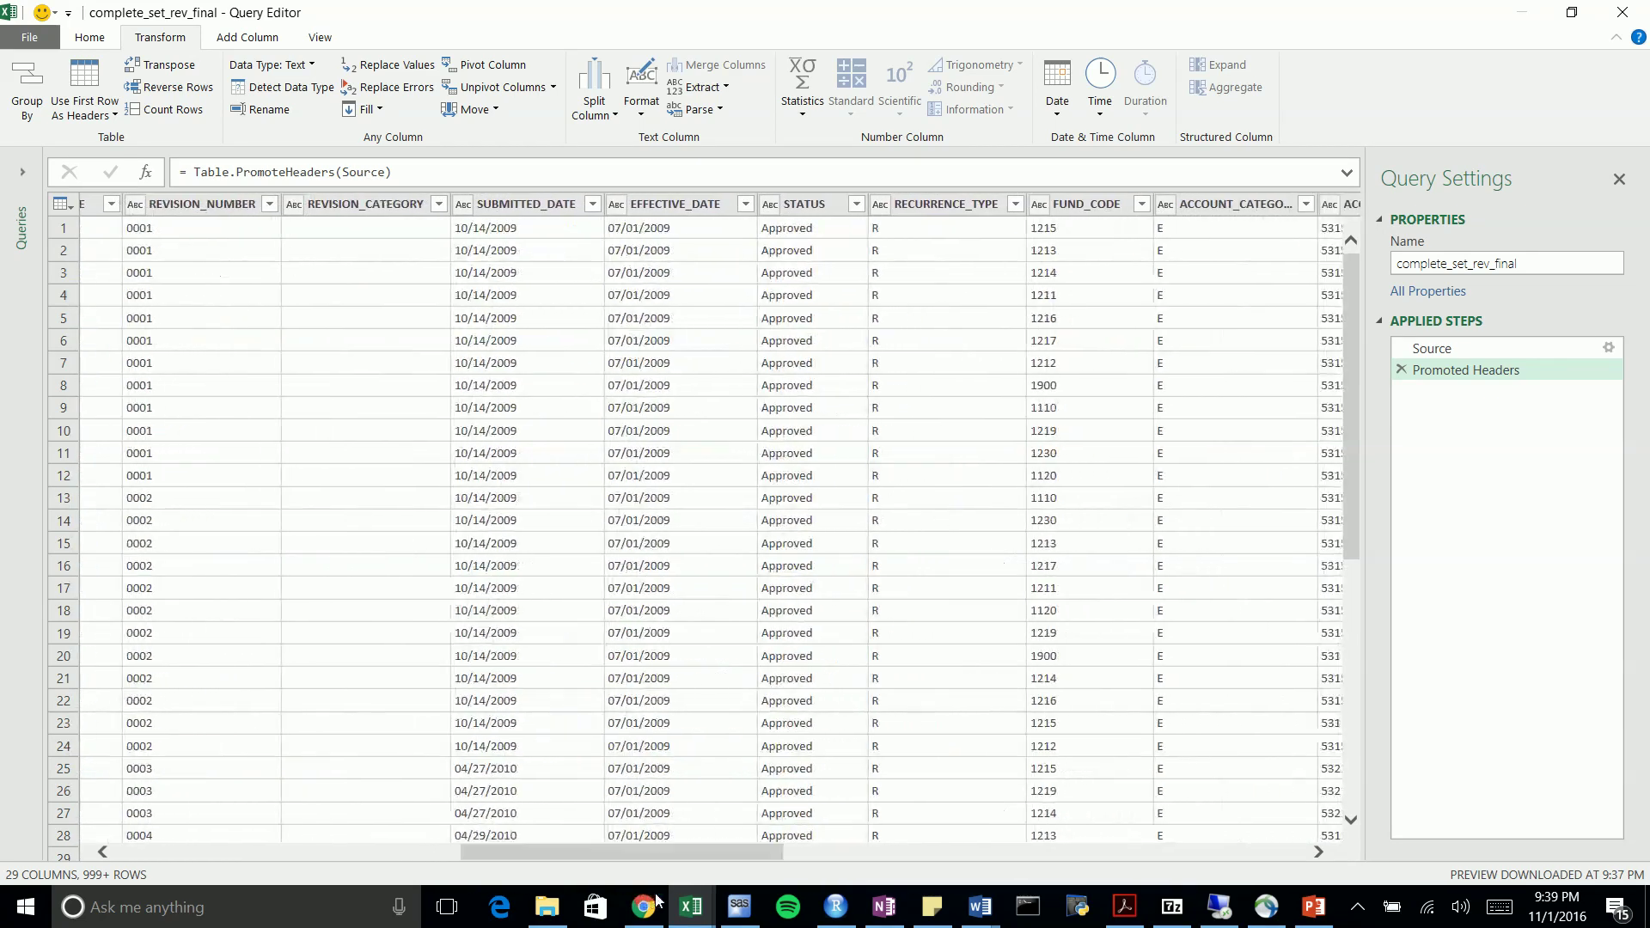
pyautogui.click(529, 211)
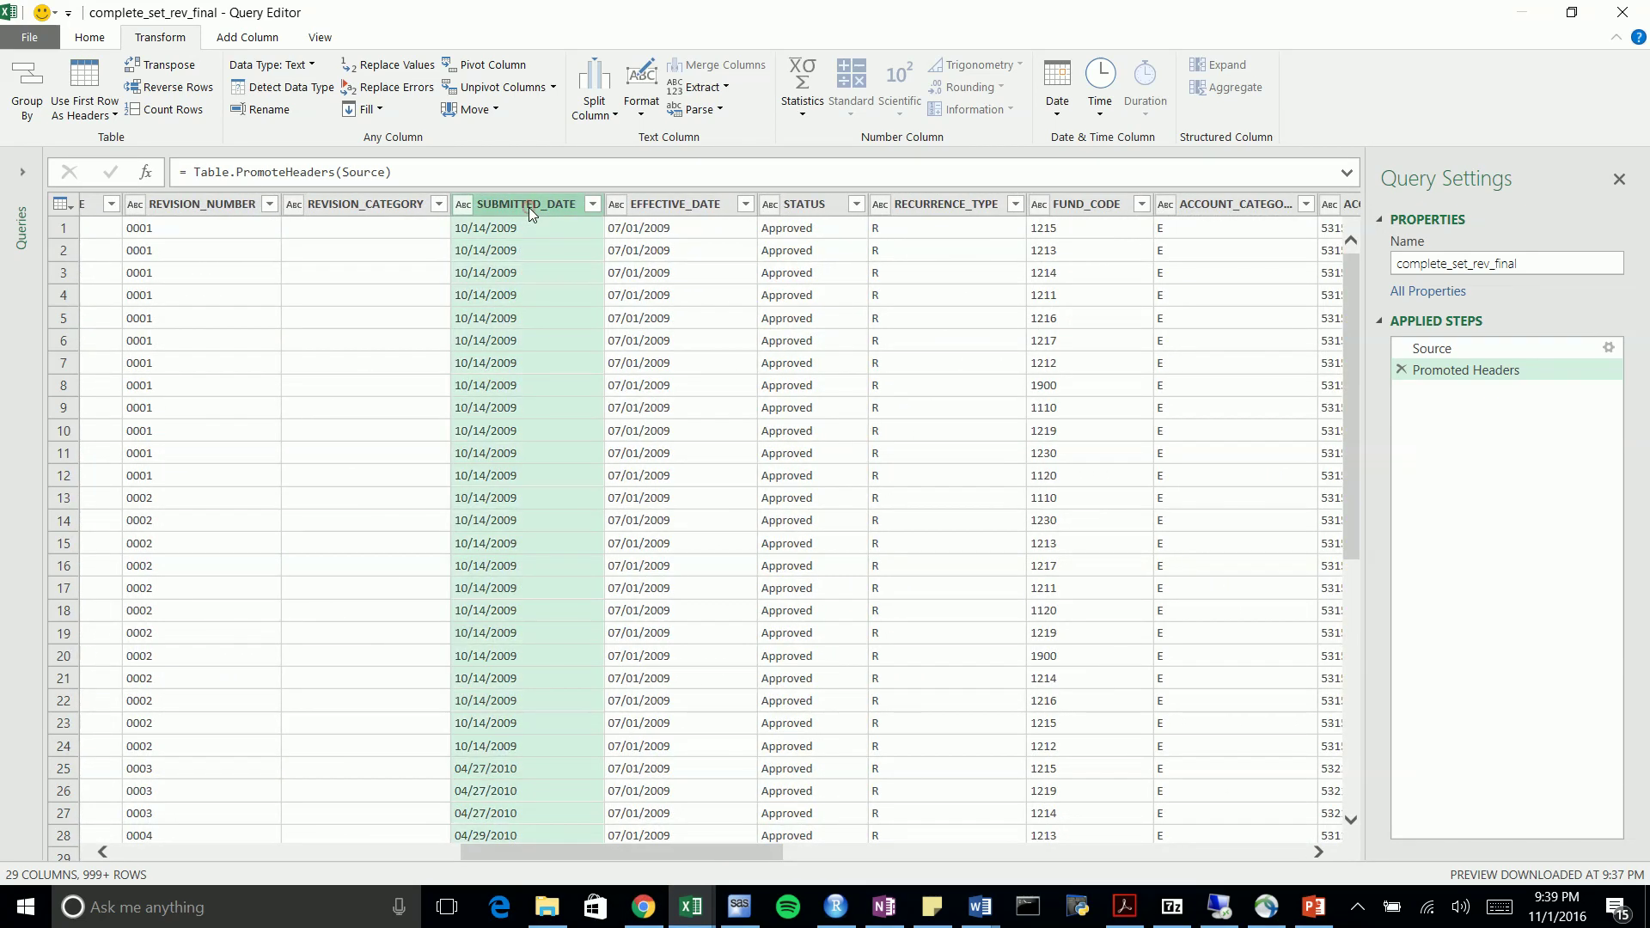
pyautogui.keyDown('ctrl'); pyautogui.click(668, 206); pyautogui.keyUp('ctrl')
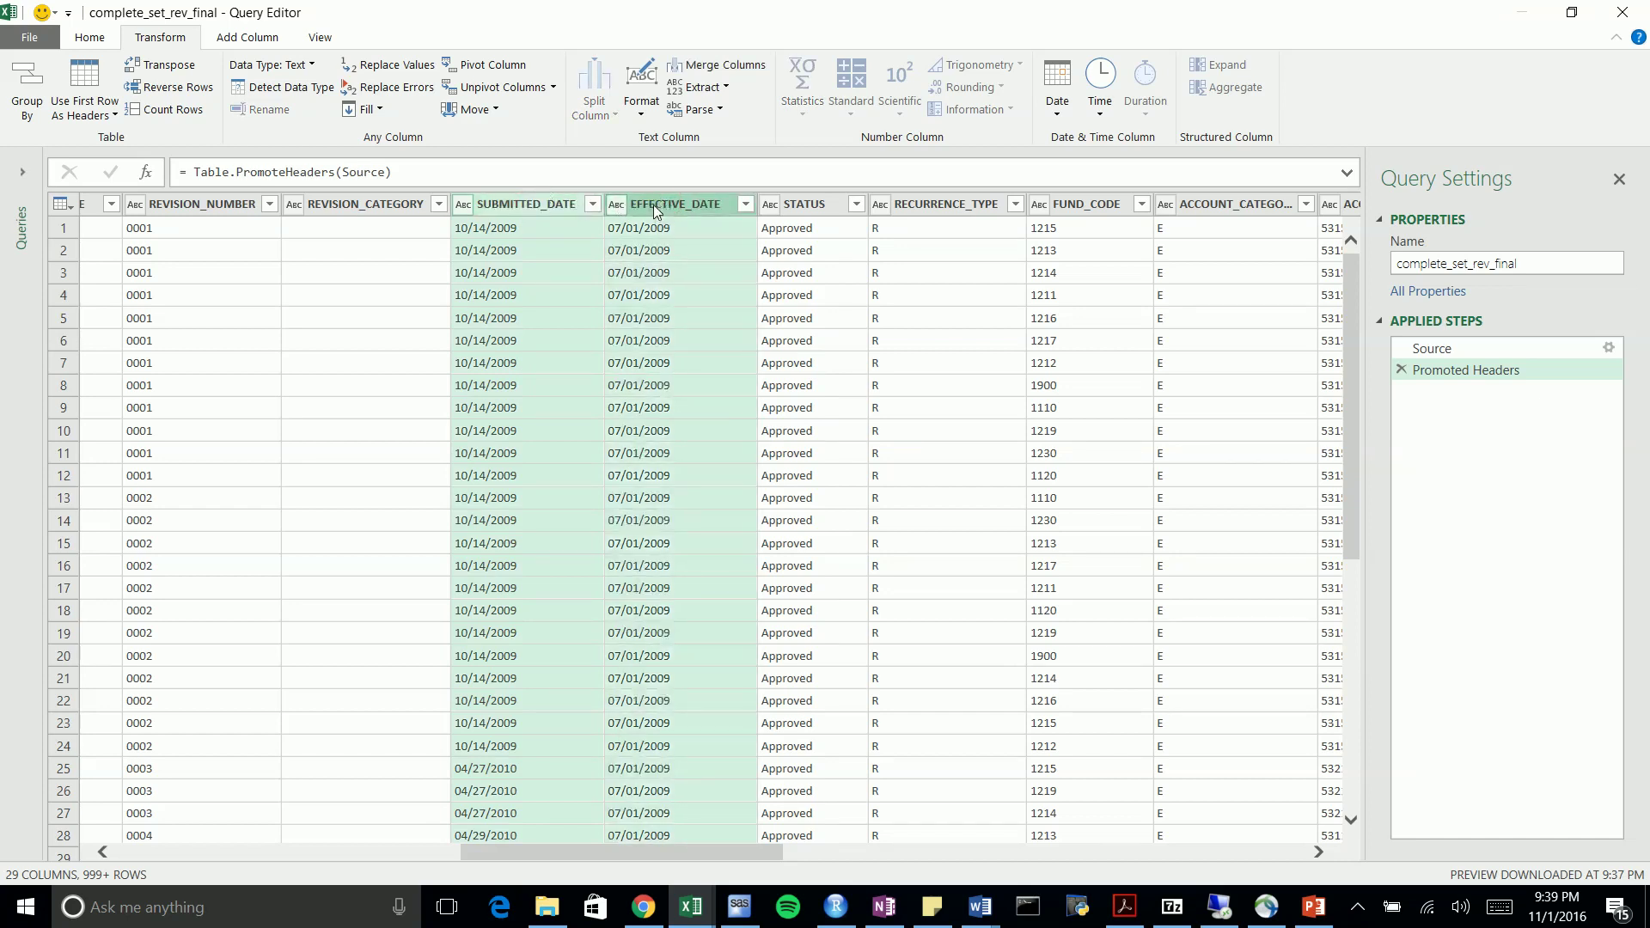
pyautogui.click(312, 67)
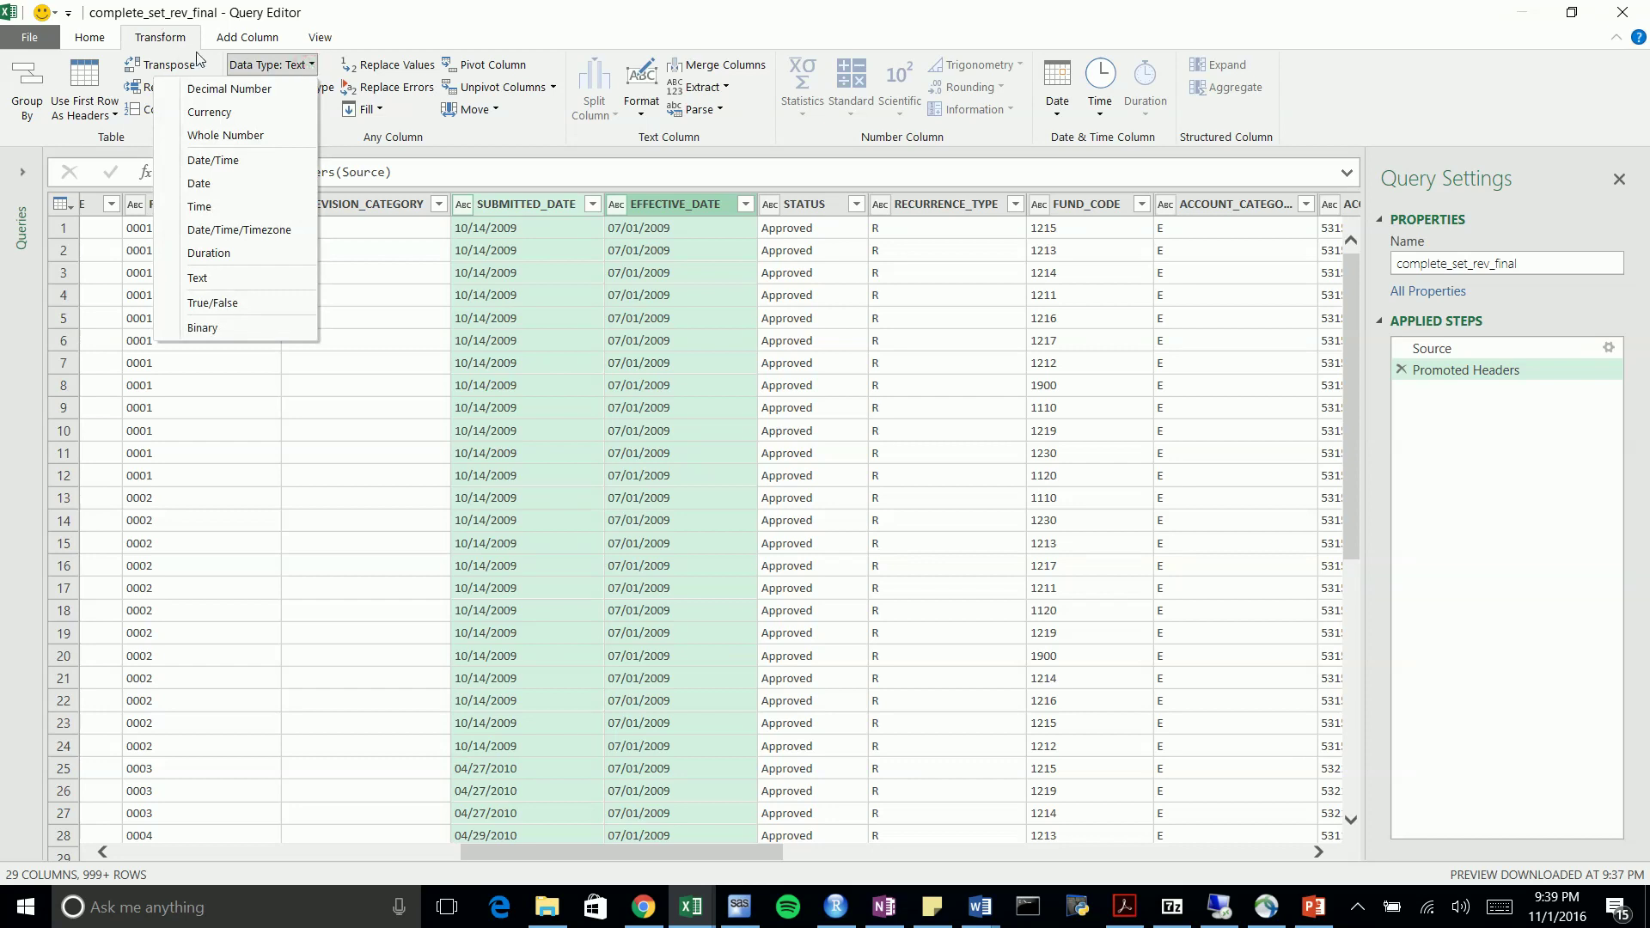
pyautogui.click(165, 42)
pyautogui.click(246, 65)
pyautogui.click(226, 187)
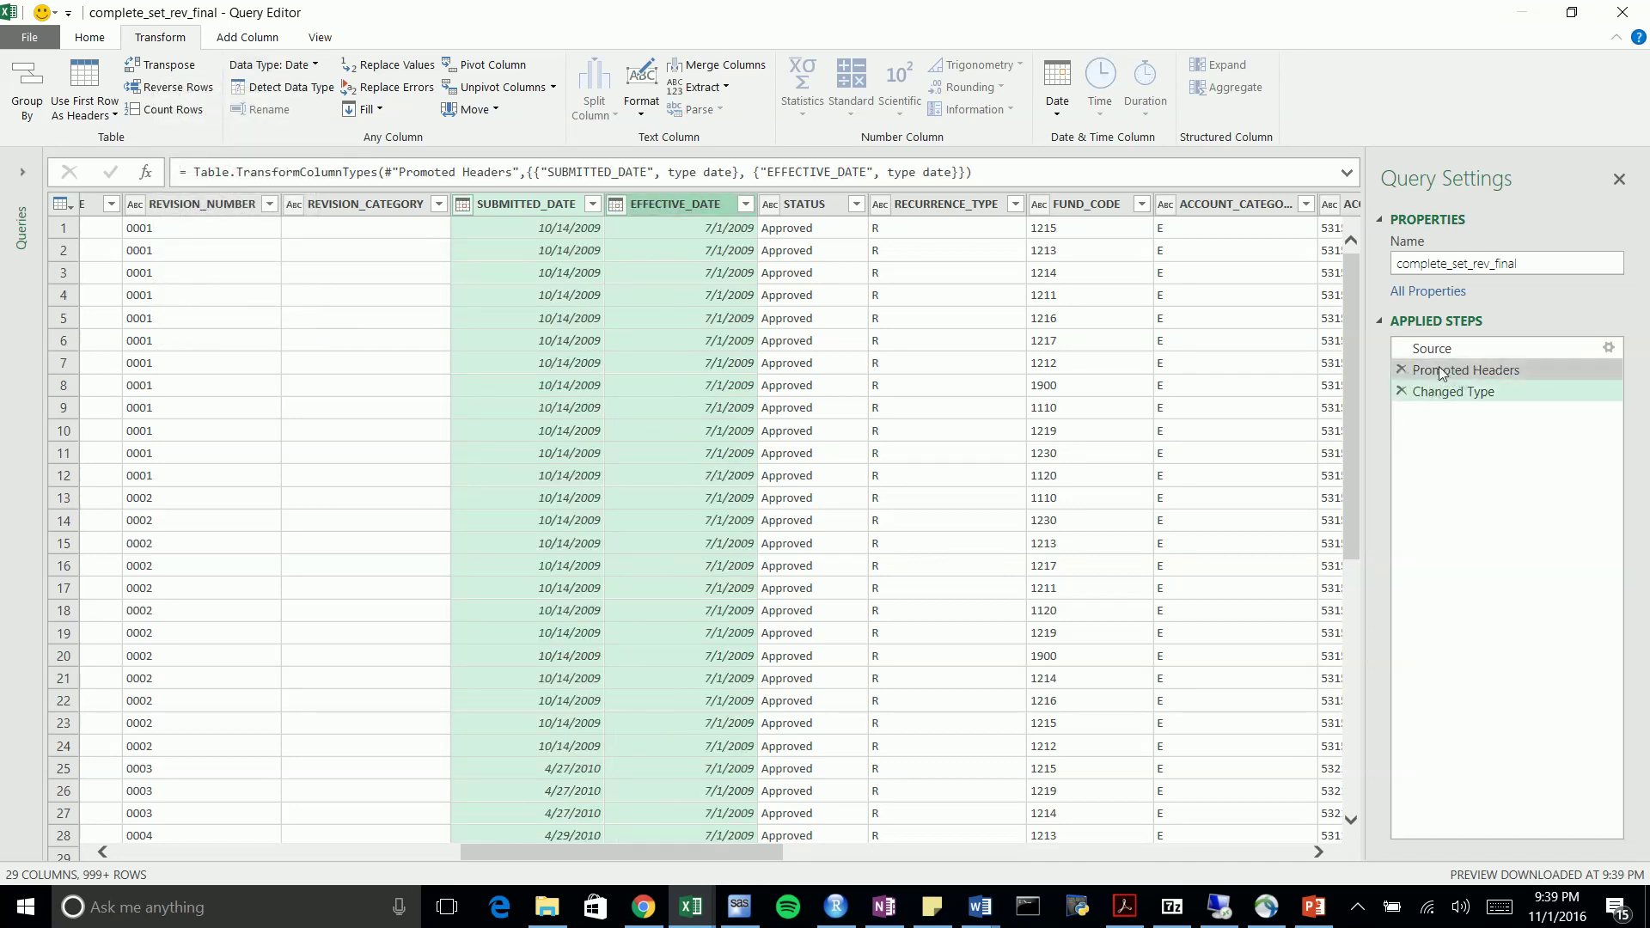
# Set the RETURNED_COUNT column to the Whole Number data type
pyautogui.moveTo(777, 854); pyautogui.dragTo(963, 873)
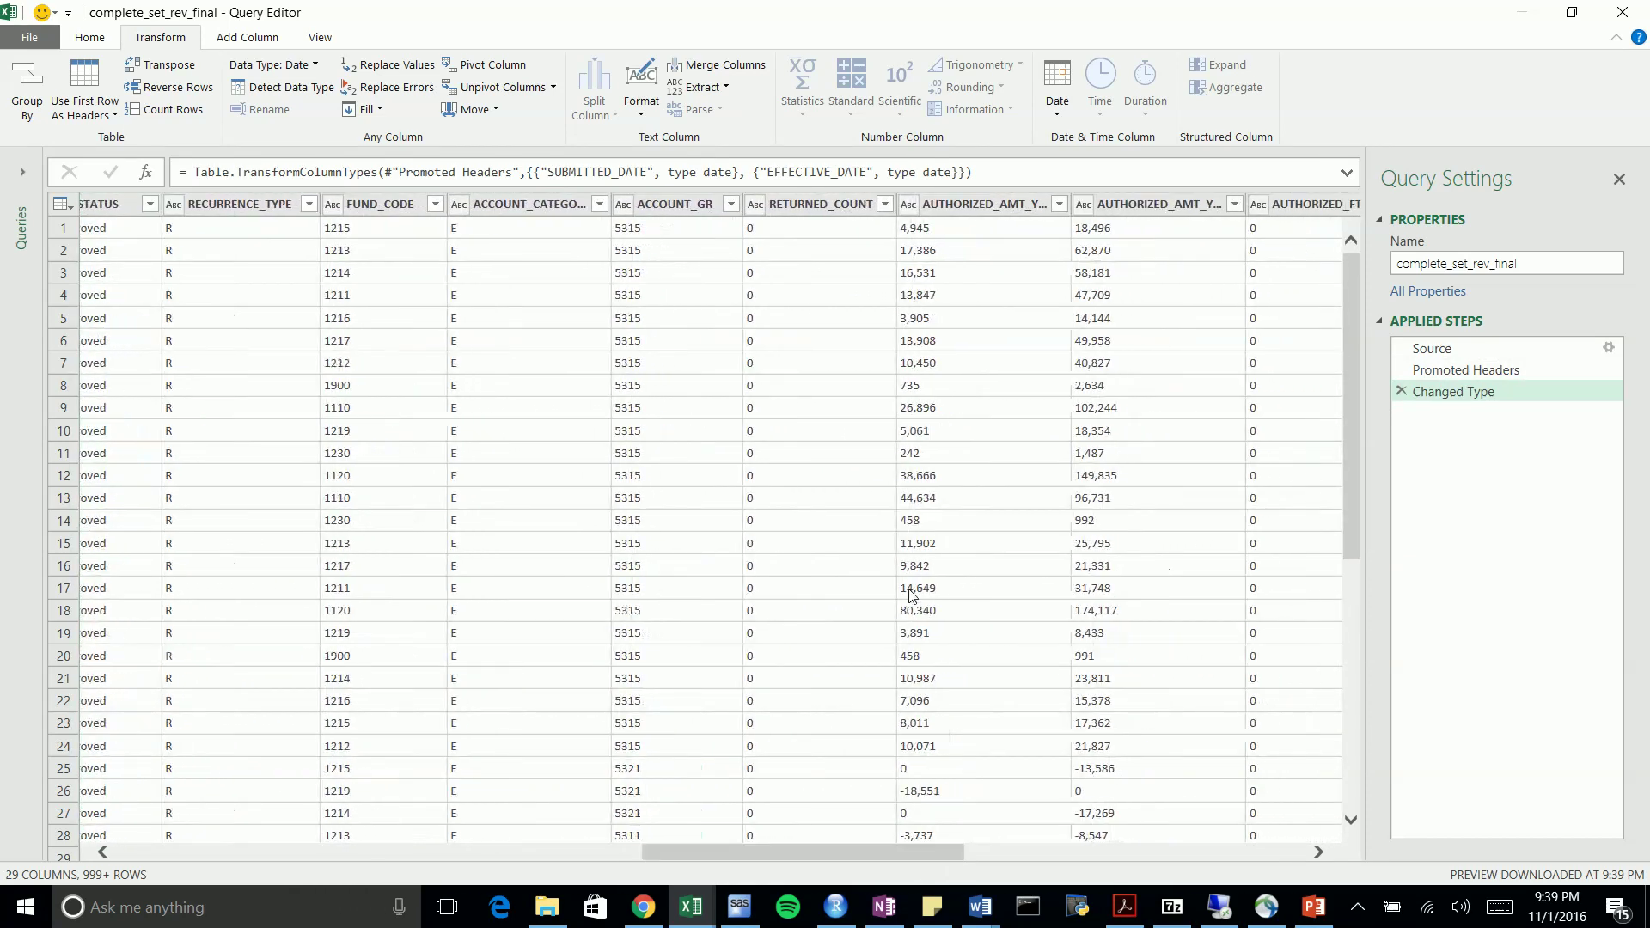
pyautogui.click(848, 204)
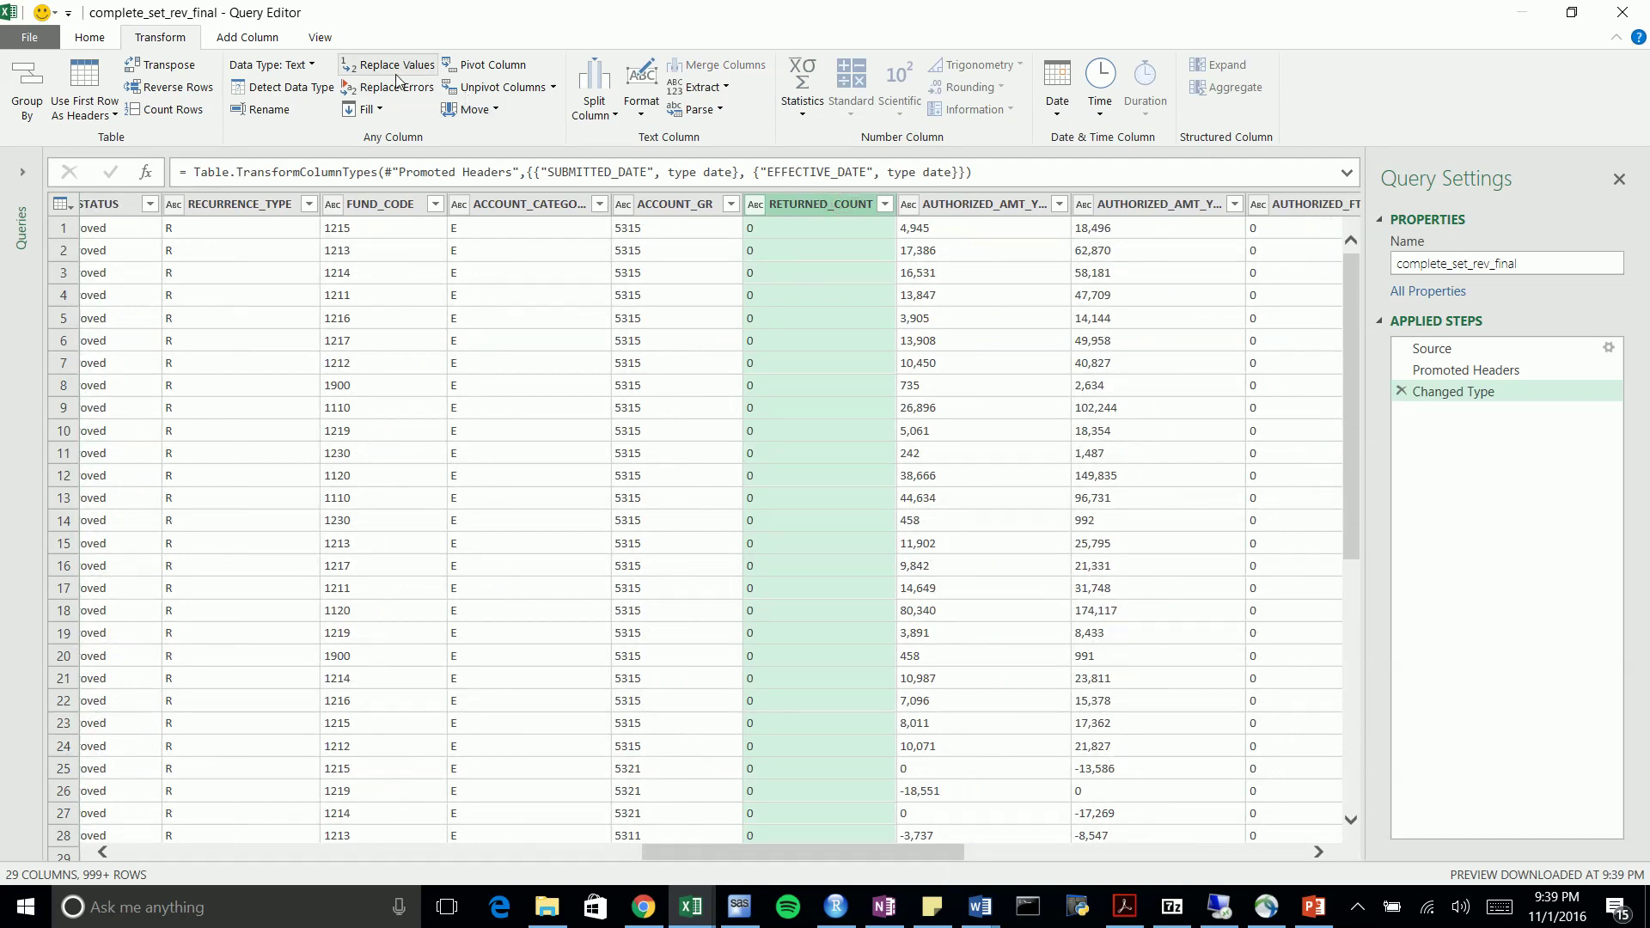
pyautogui.click(298, 69)
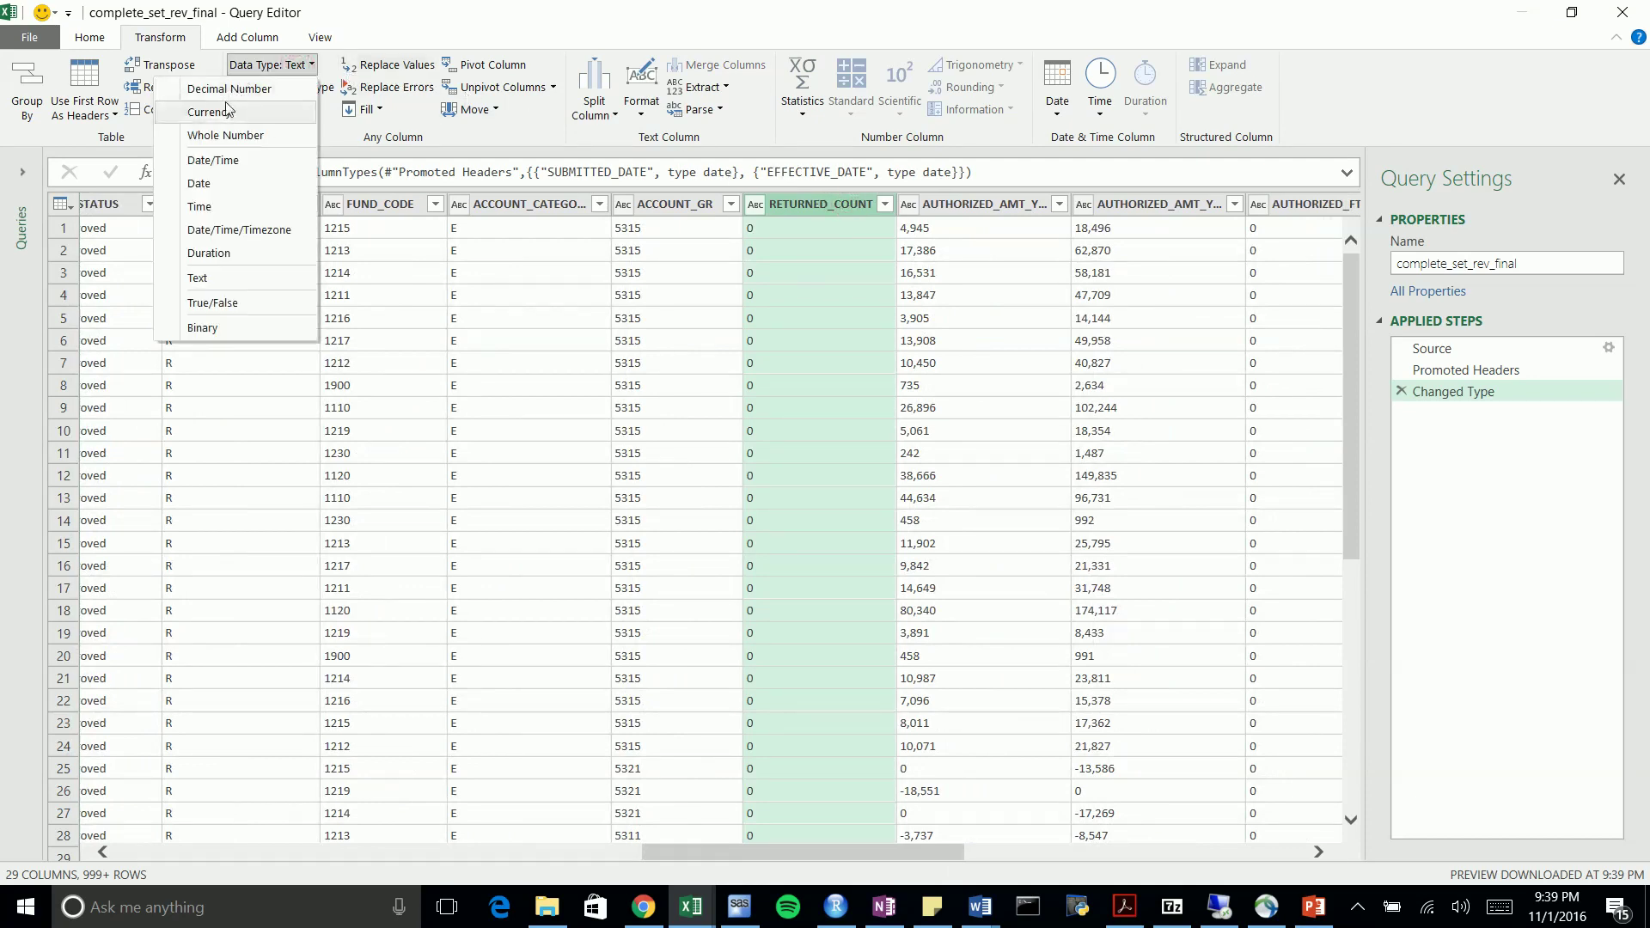
pyautogui.click(230, 136)
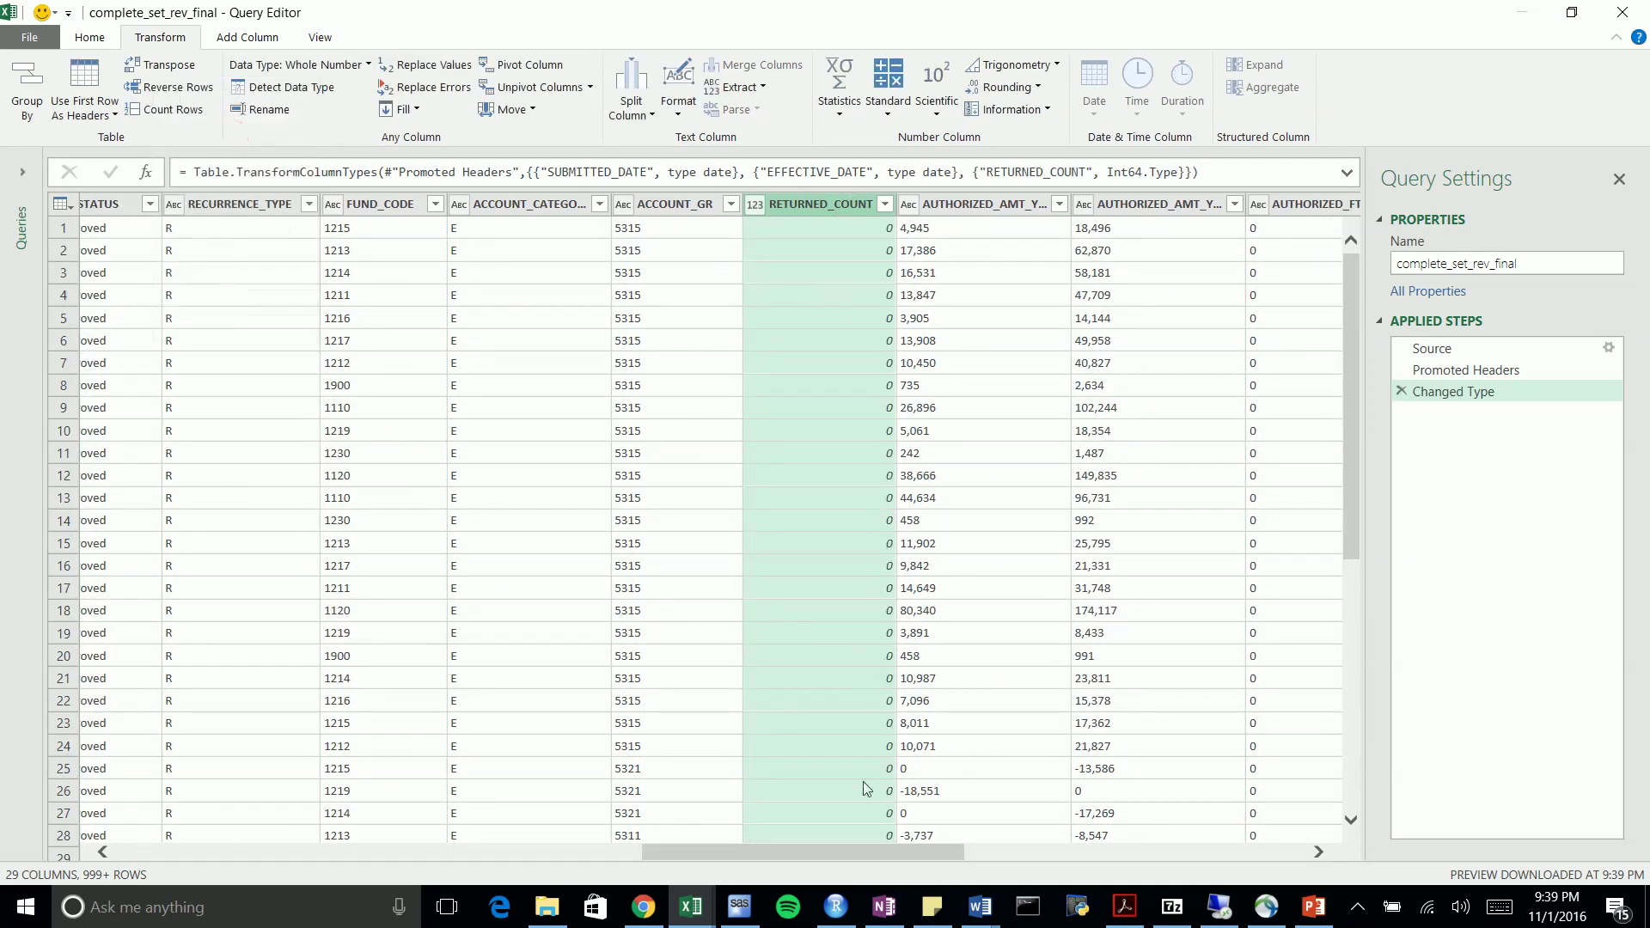
# Set both AUTHORIZED_AMT columns plus AUTHORIZED_FTE_YR1 and AUTHORIZED_FTE_YR2 to the Decimal Number data type
pyautogui.moveTo(879, 851); pyautogui.dragTo(939, 851)
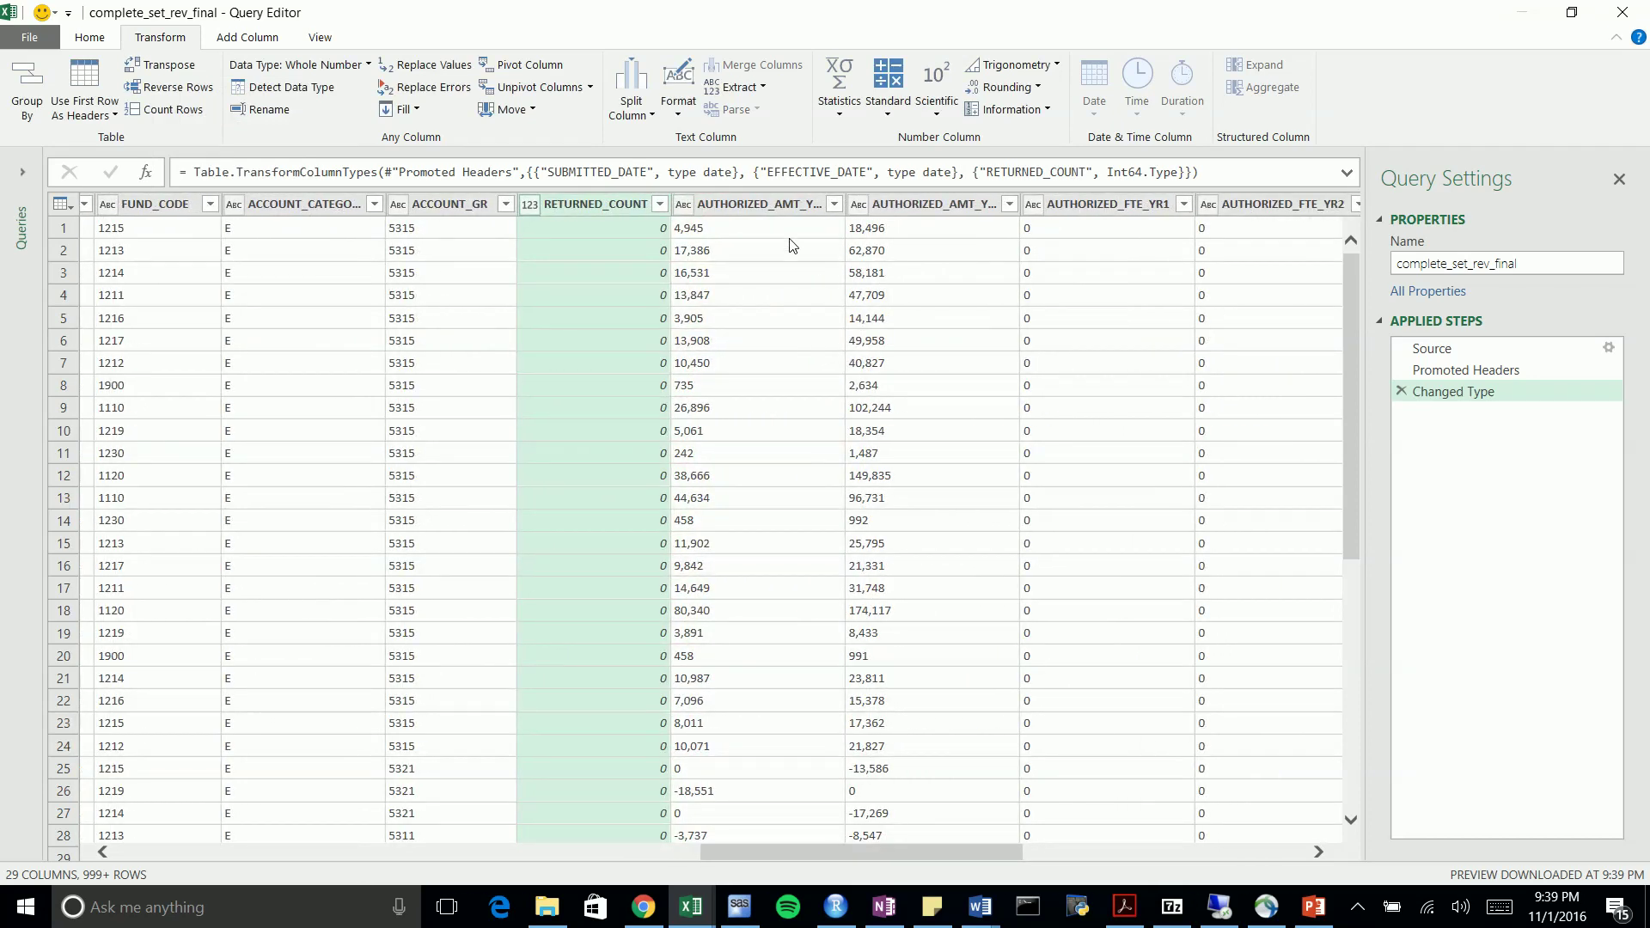
pyautogui.click(781, 204)
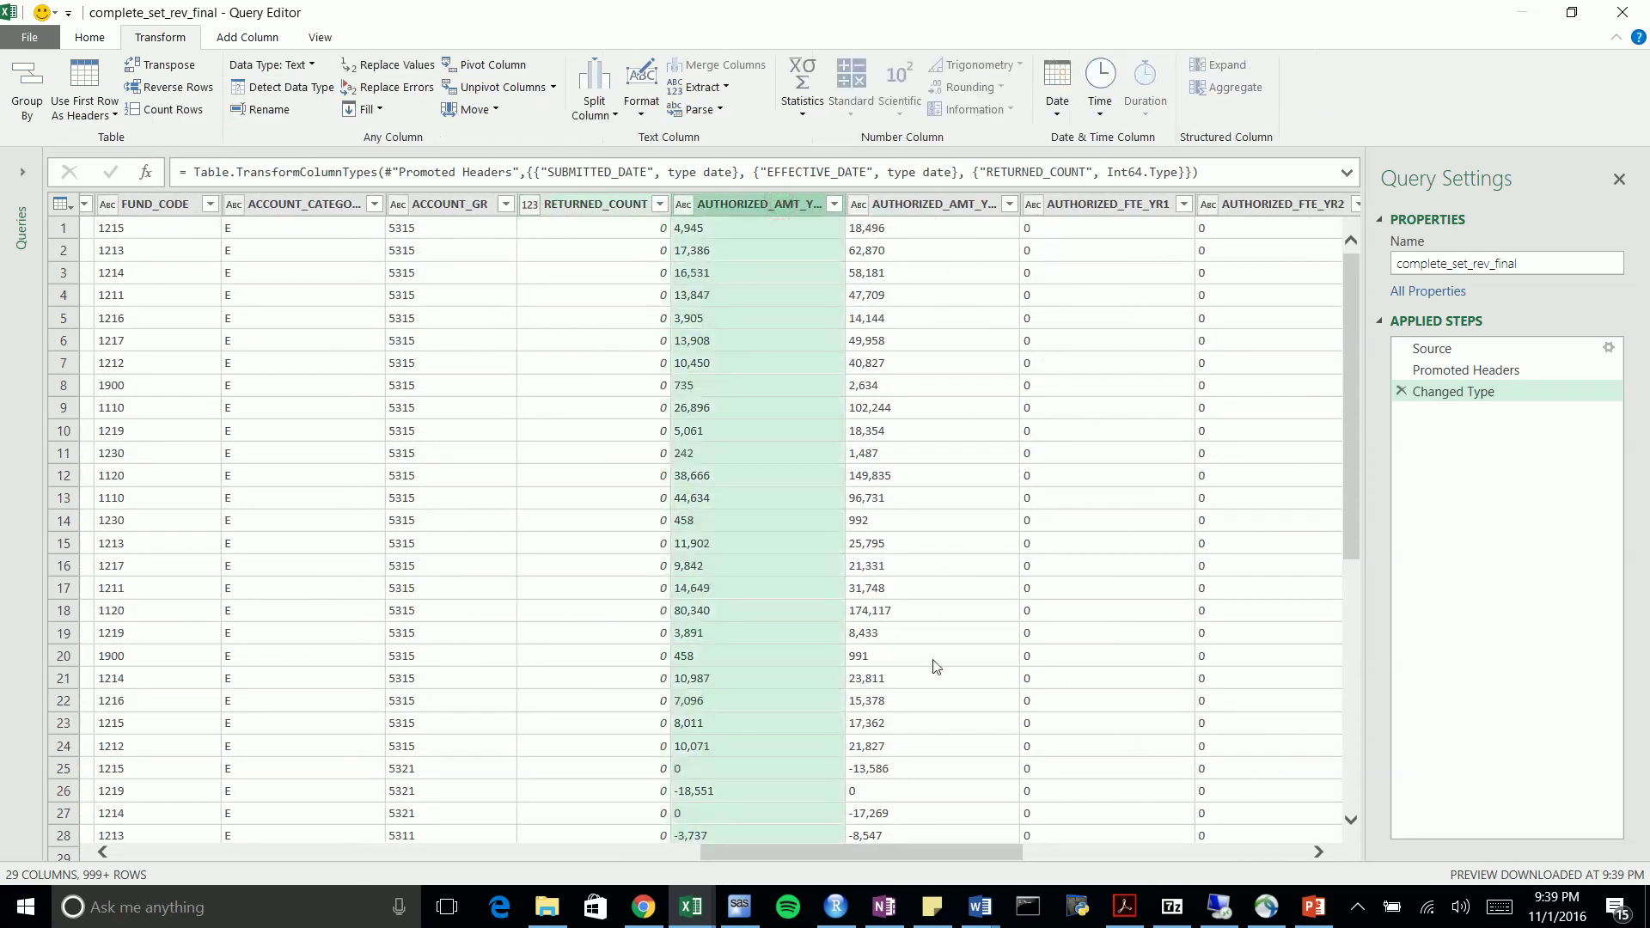
pyautogui.moveTo(956, 860); pyautogui.dragTo(1054, 845)
pyautogui.keyDown('shift'); pyautogui.click(960, 206); pyautogui.keyUp('shift')
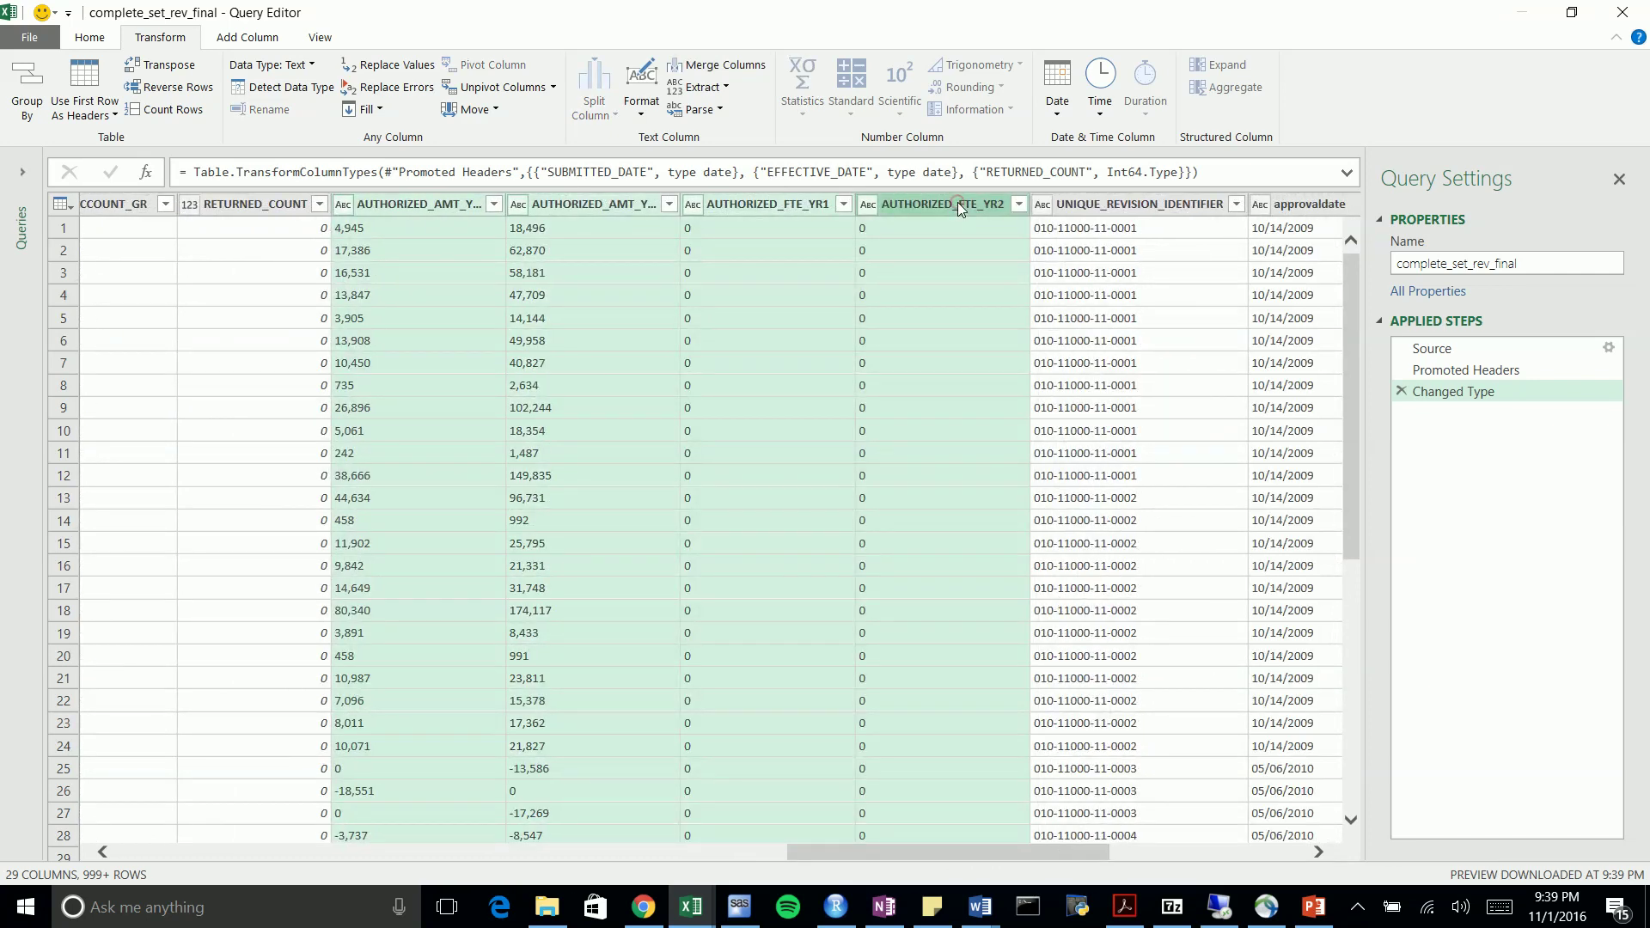
pyautogui.click(296, 64)
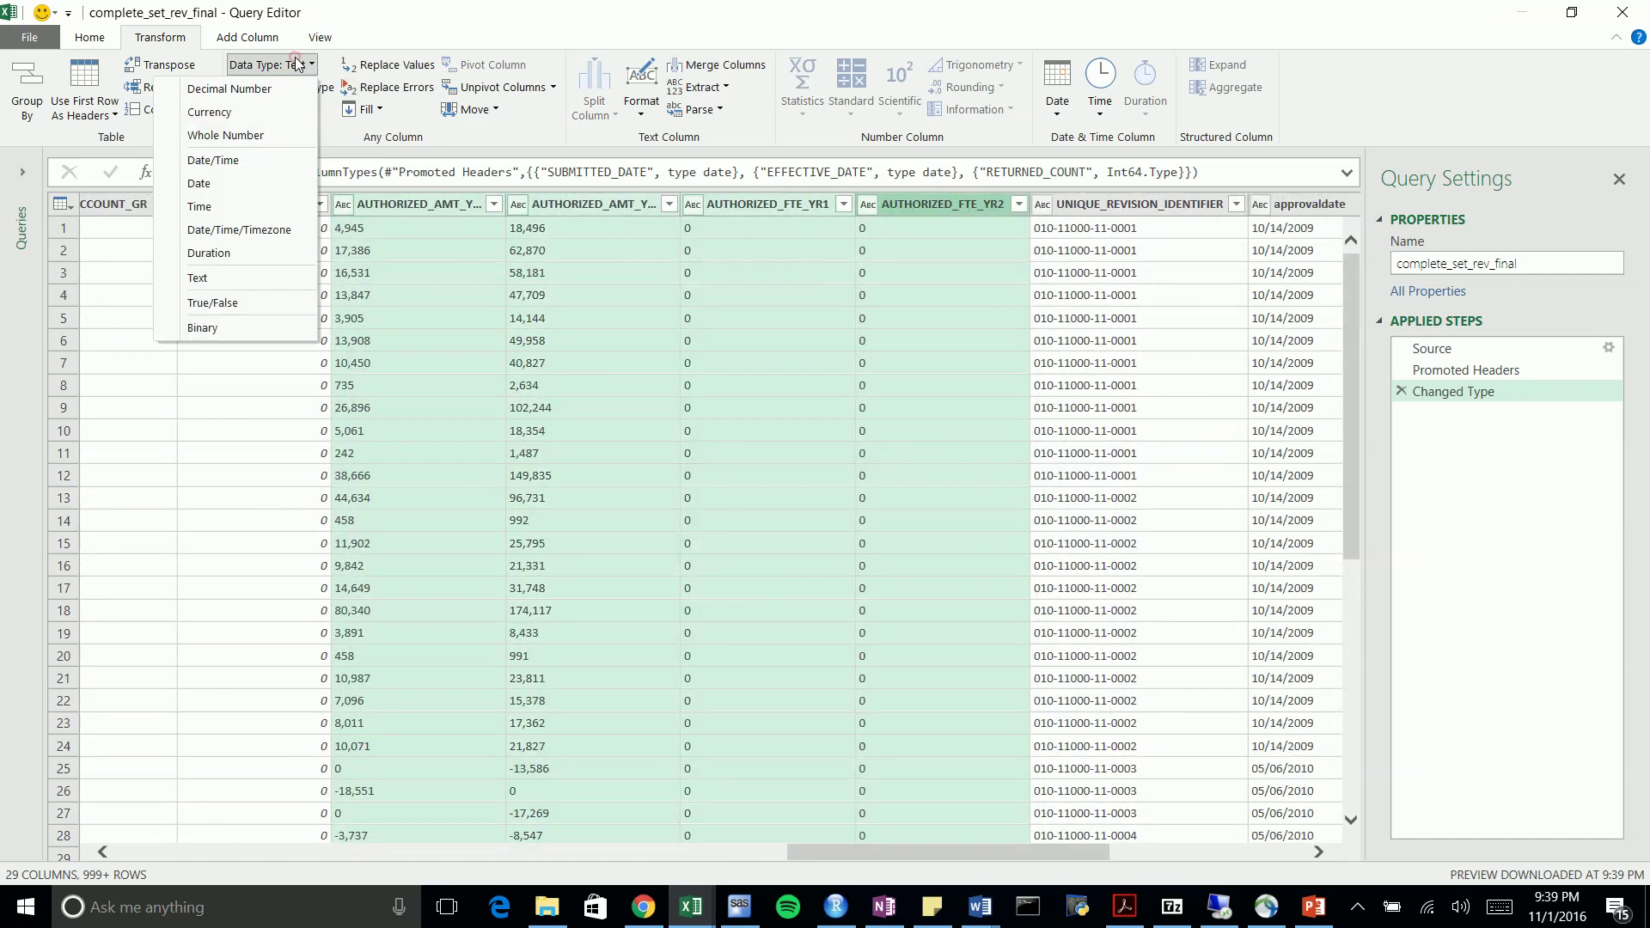
pyautogui.click(254, 90)
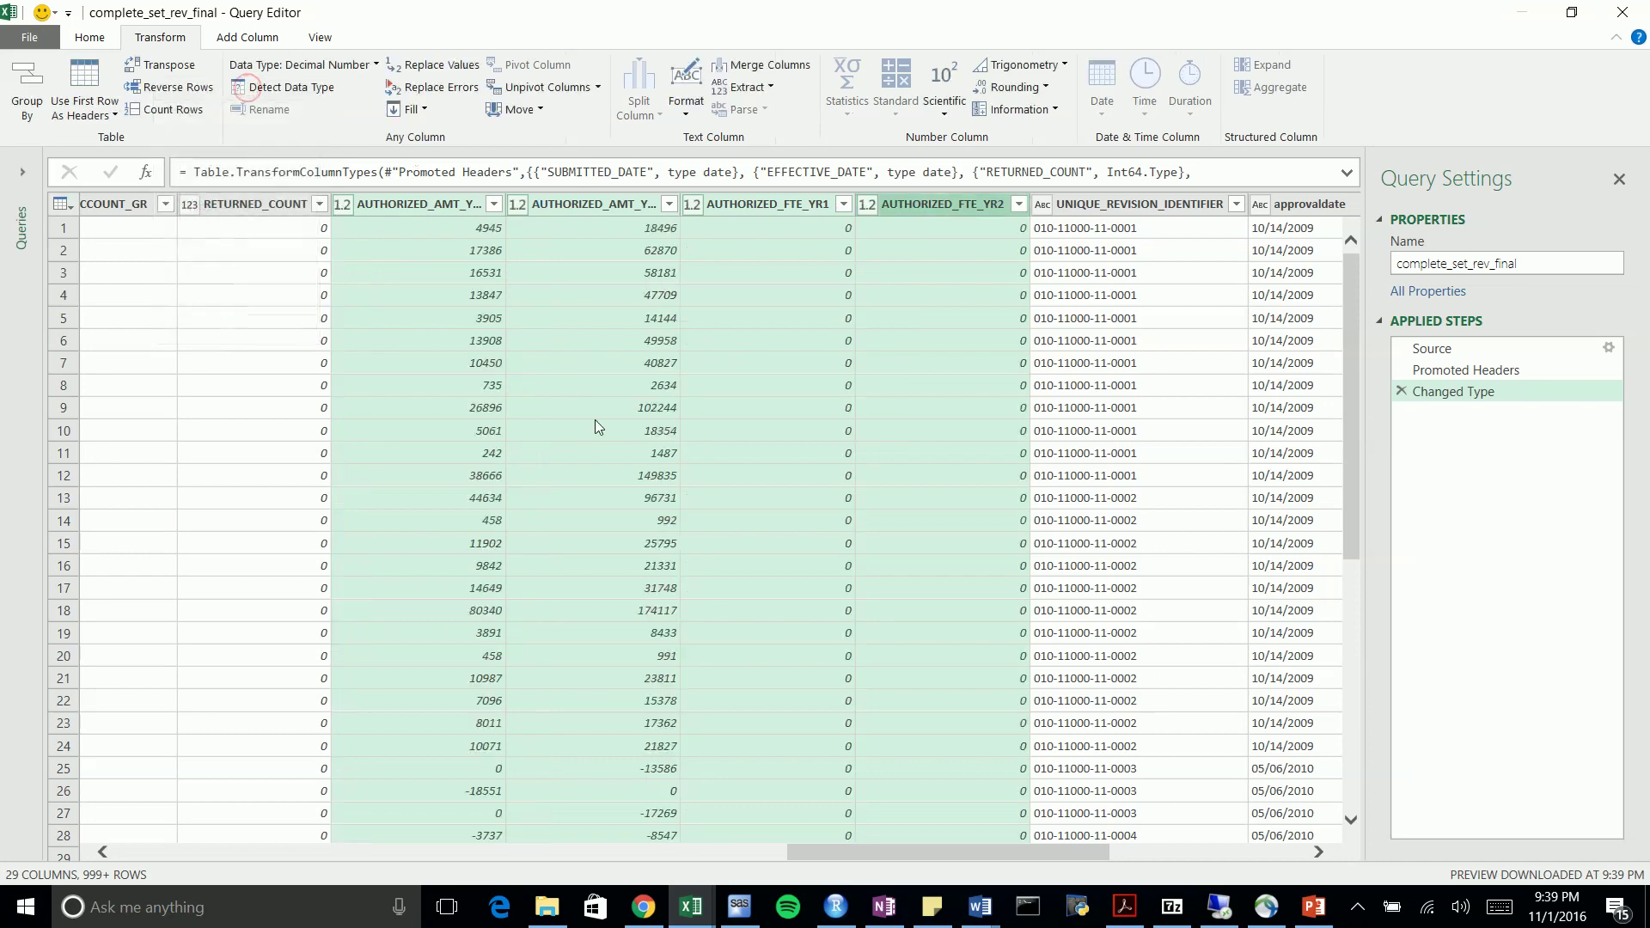
# Set the approvaldate column to the Date data type
pyautogui.moveTo(975, 859); pyautogui.dragTo(1100, 883)
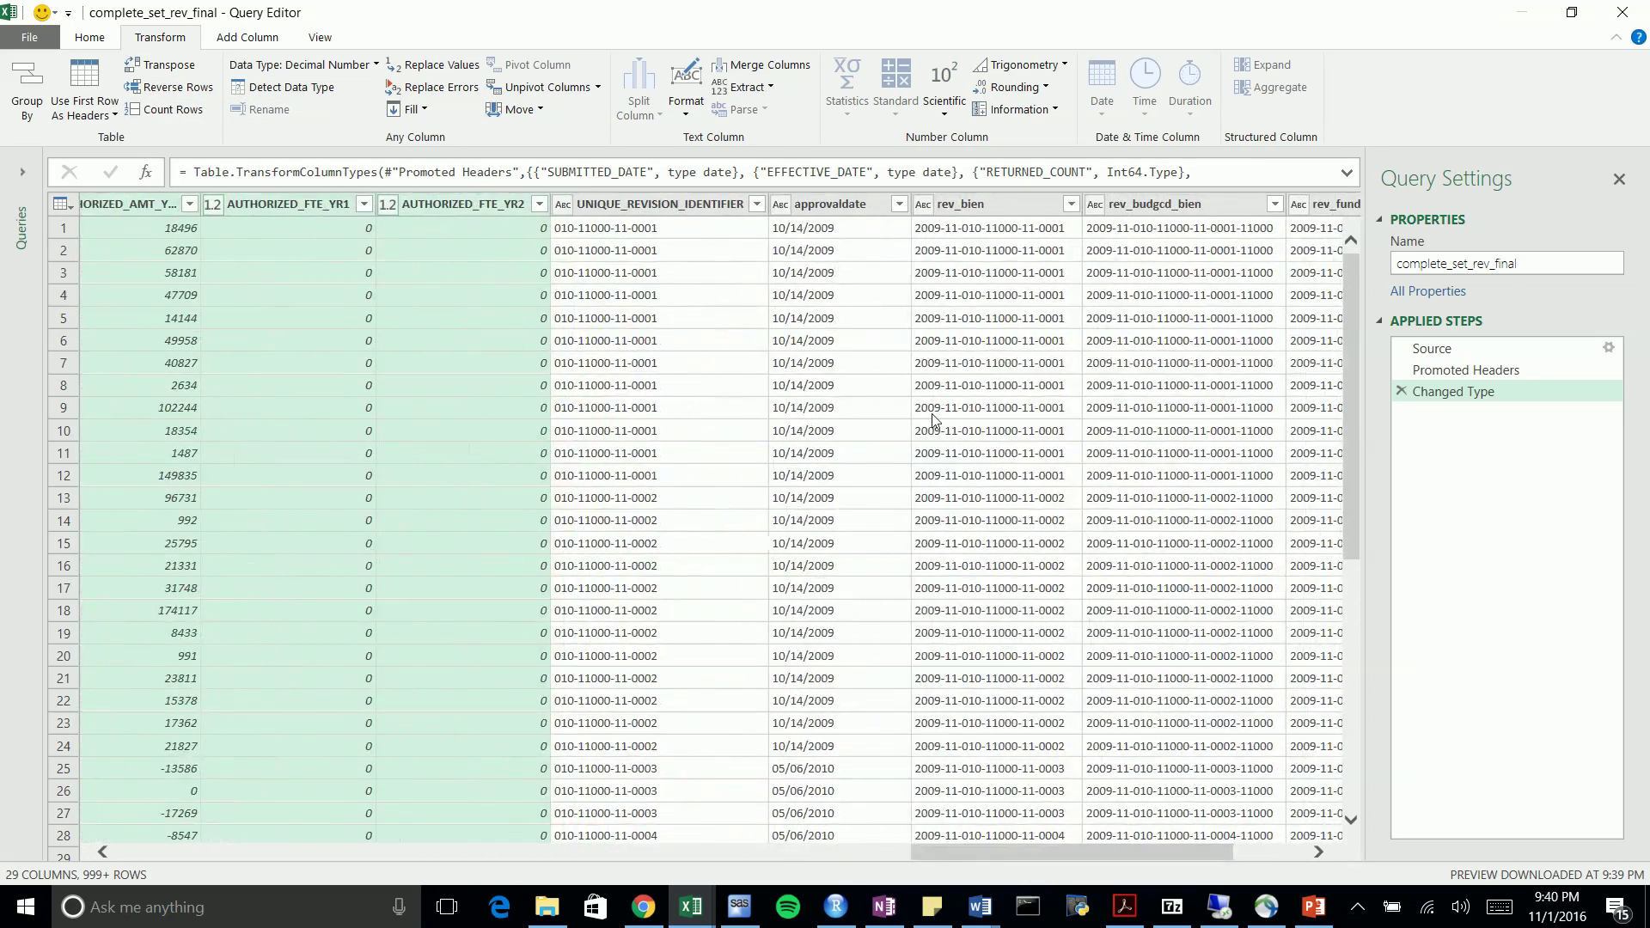
pyautogui.click(860, 204)
pyautogui.moveTo(1209, 851); pyautogui.dragTo(1356, 891)
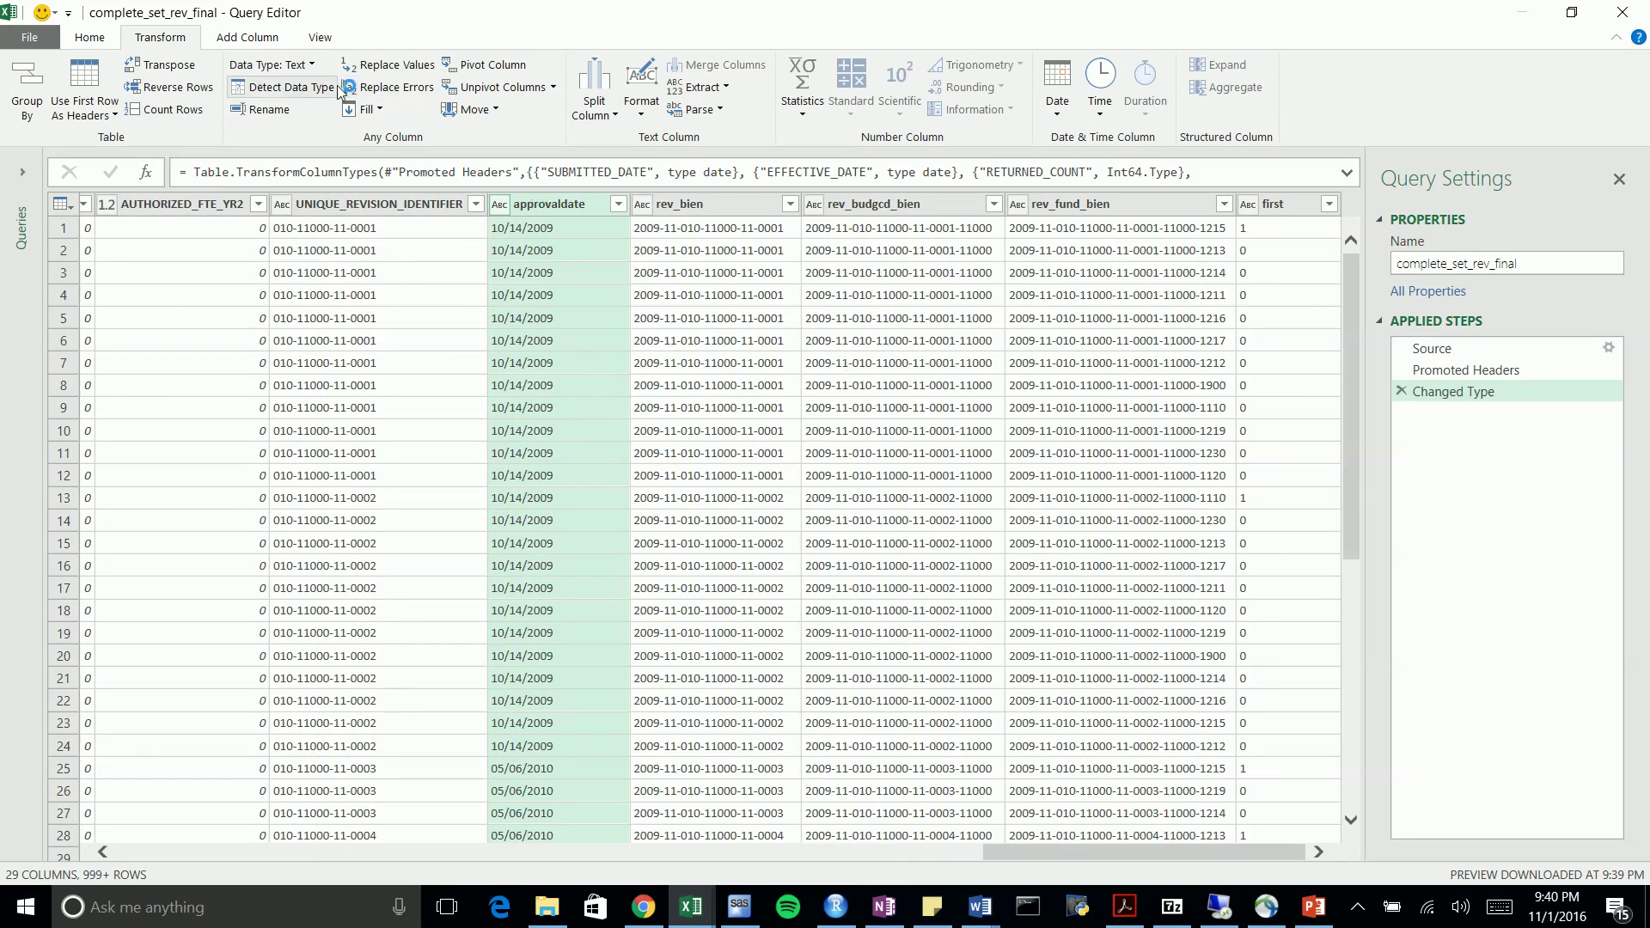
pyautogui.click(313, 69)
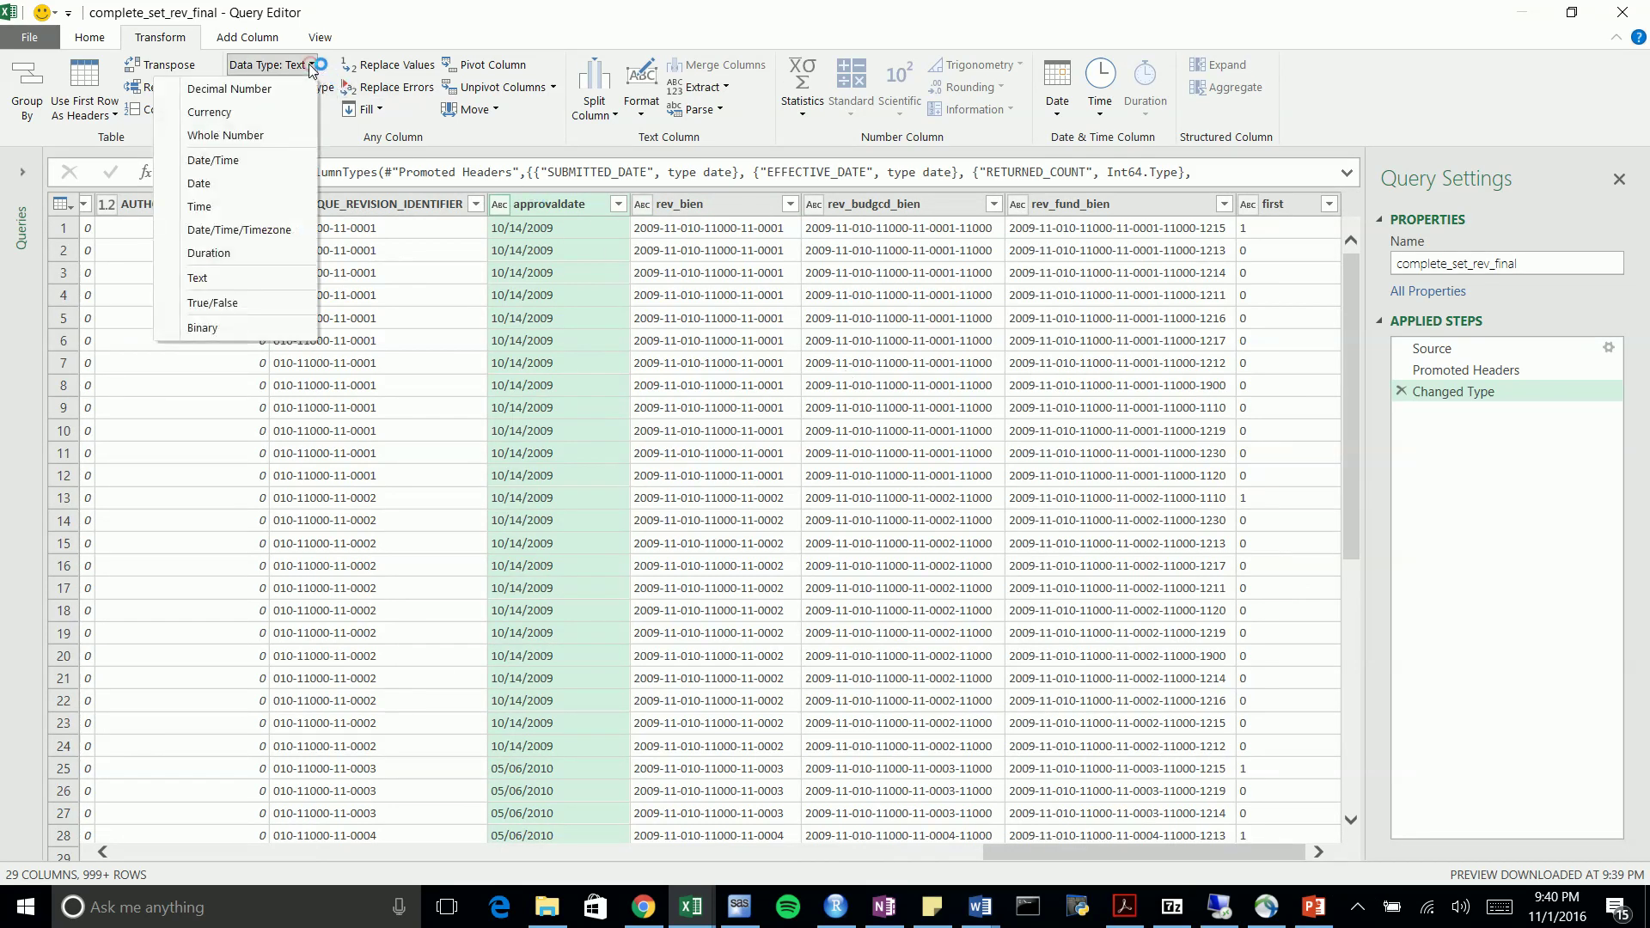
pyautogui.click(210, 182)
pyautogui.moveTo(1141, 855); pyautogui.dragTo(1186, 858)
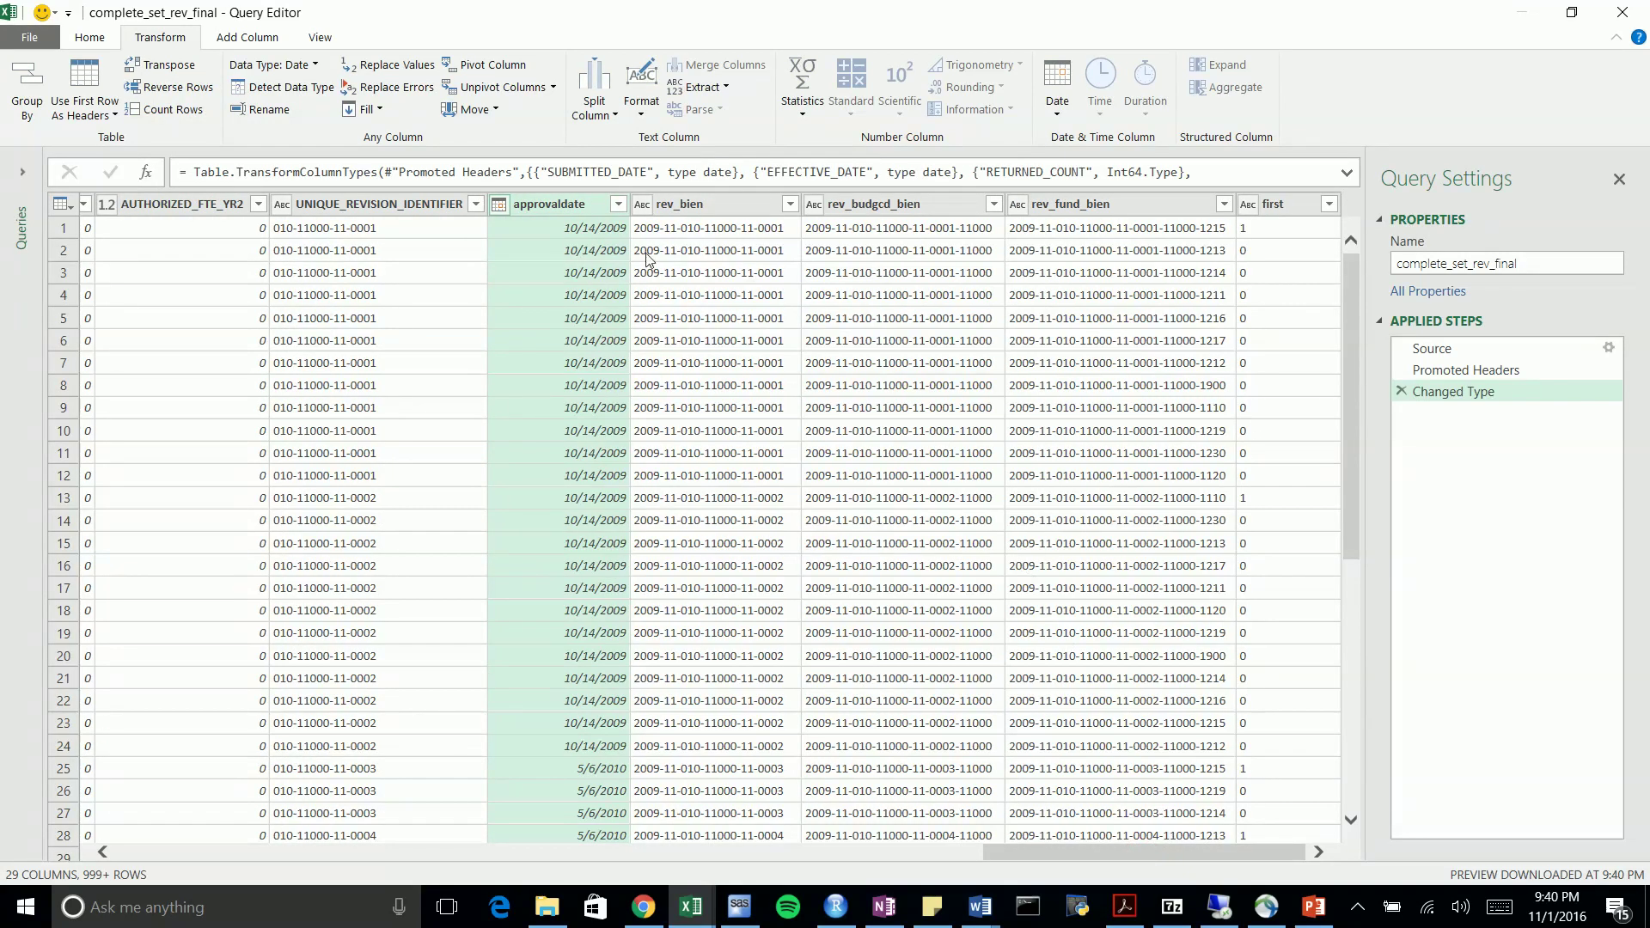
# Set the column named first to the Whole Number data type
pyautogui.click(1278, 204)
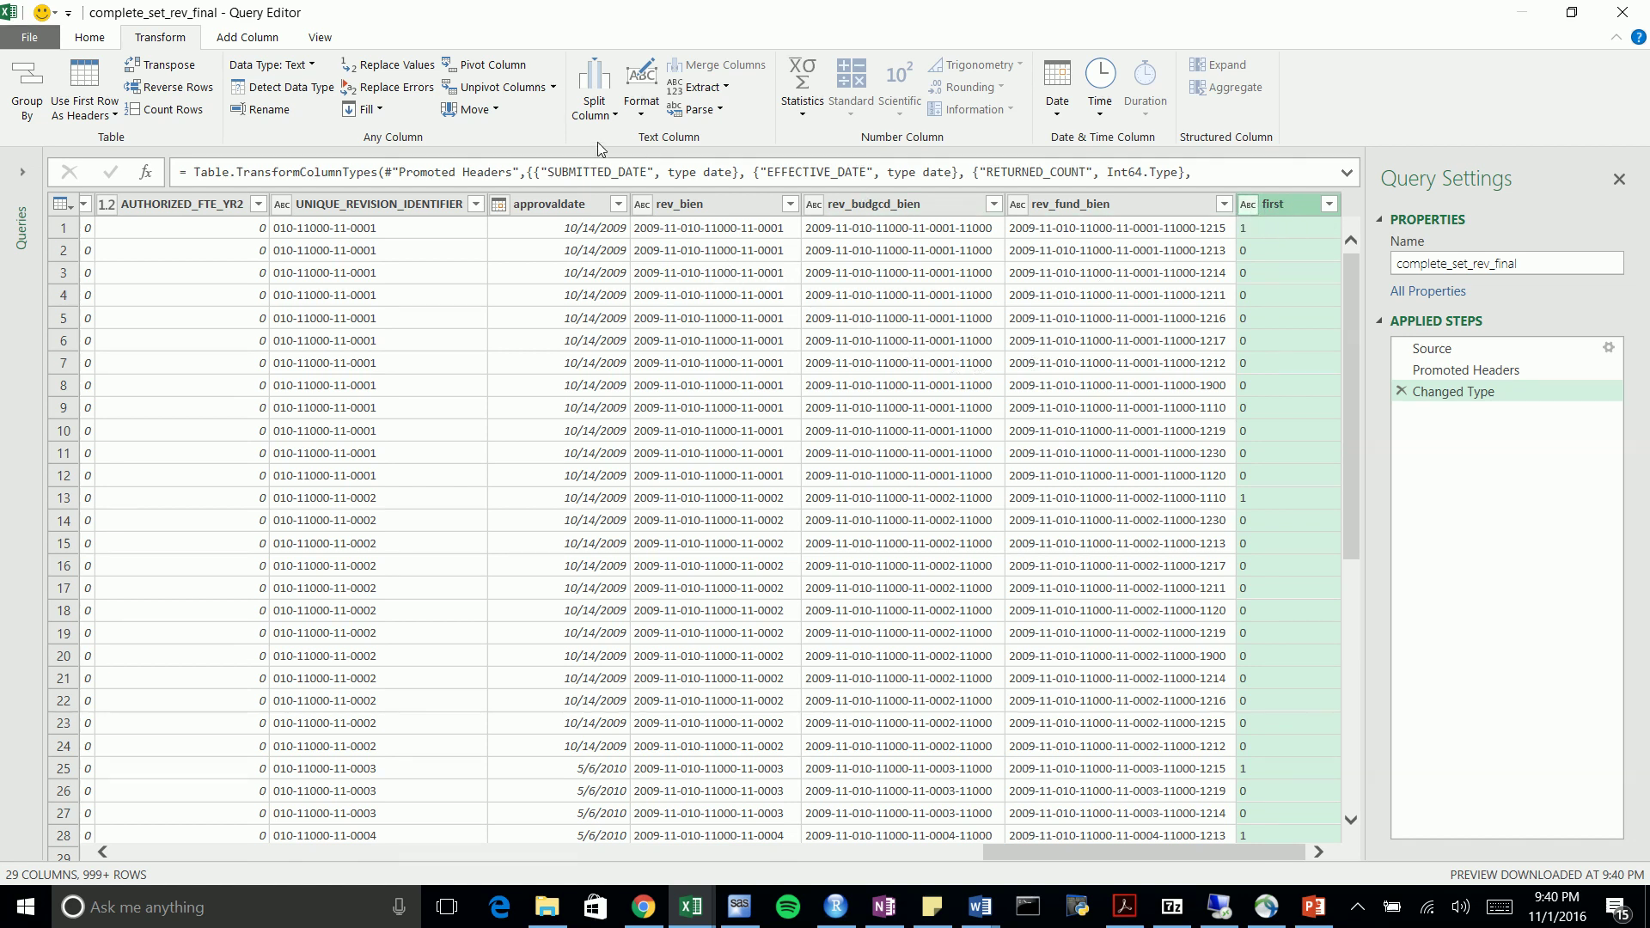
pyautogui.click(311, 65)
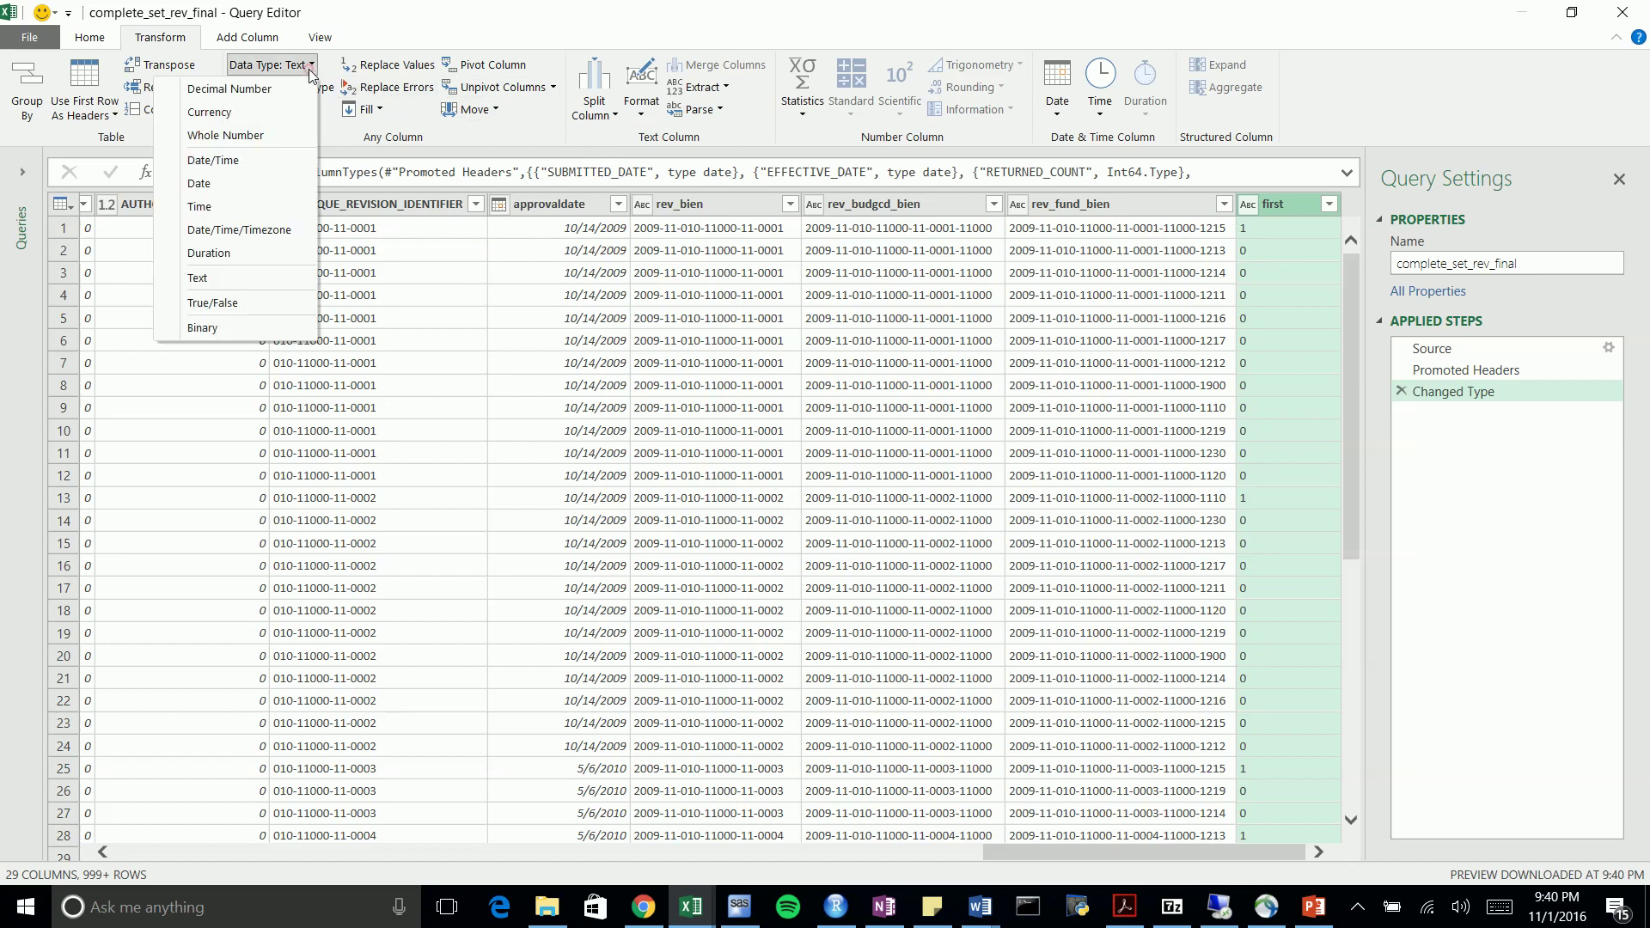
pyautogui.click(230, 136)
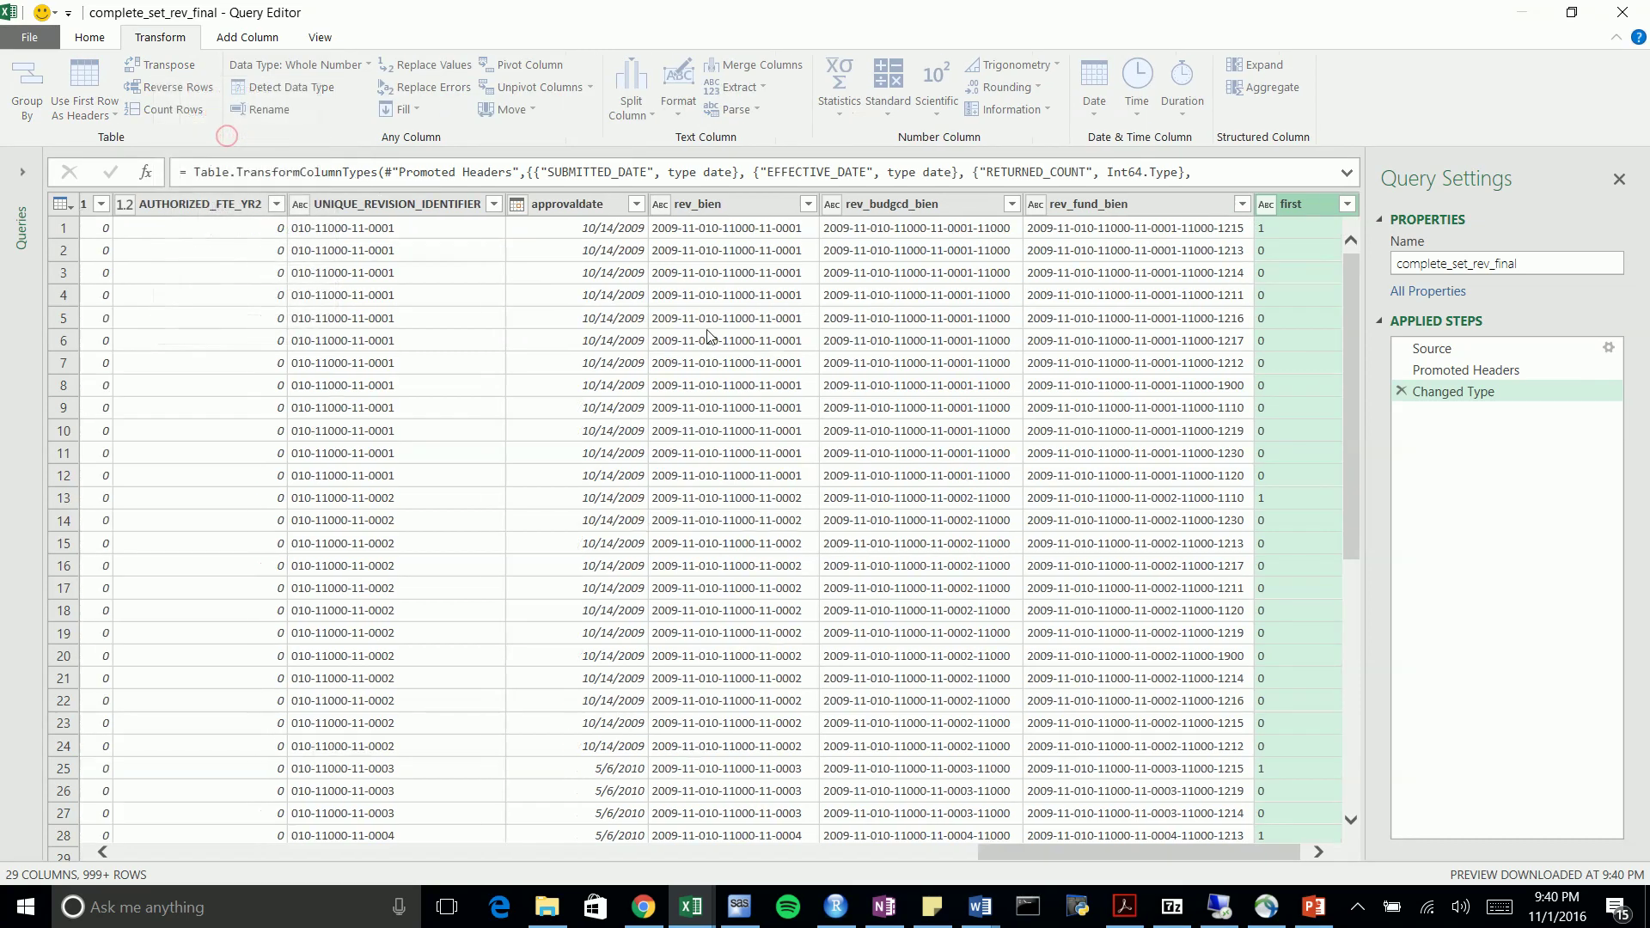
# Load the query to the workbook as Only Create Connection and add its data to the Data Model
pyautogui.moveTo(1226, 853); pyautogui.dragTo(986, 832)
pyautogui.hscroll(-8, 580, 780)
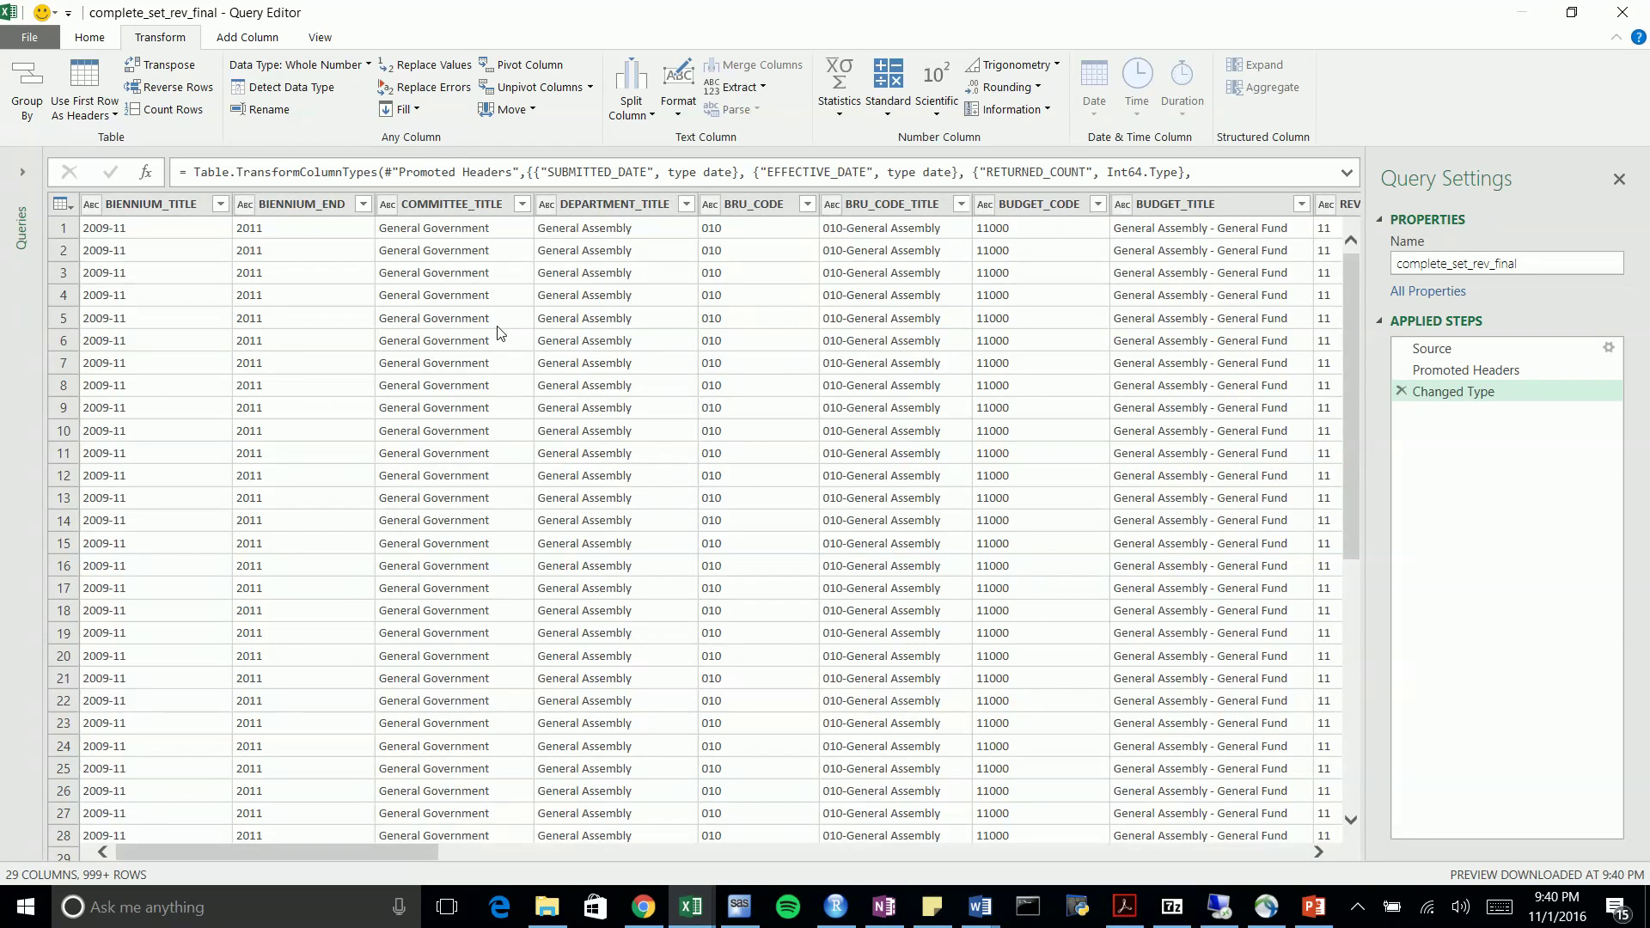
pyautogui.click(92, 38)
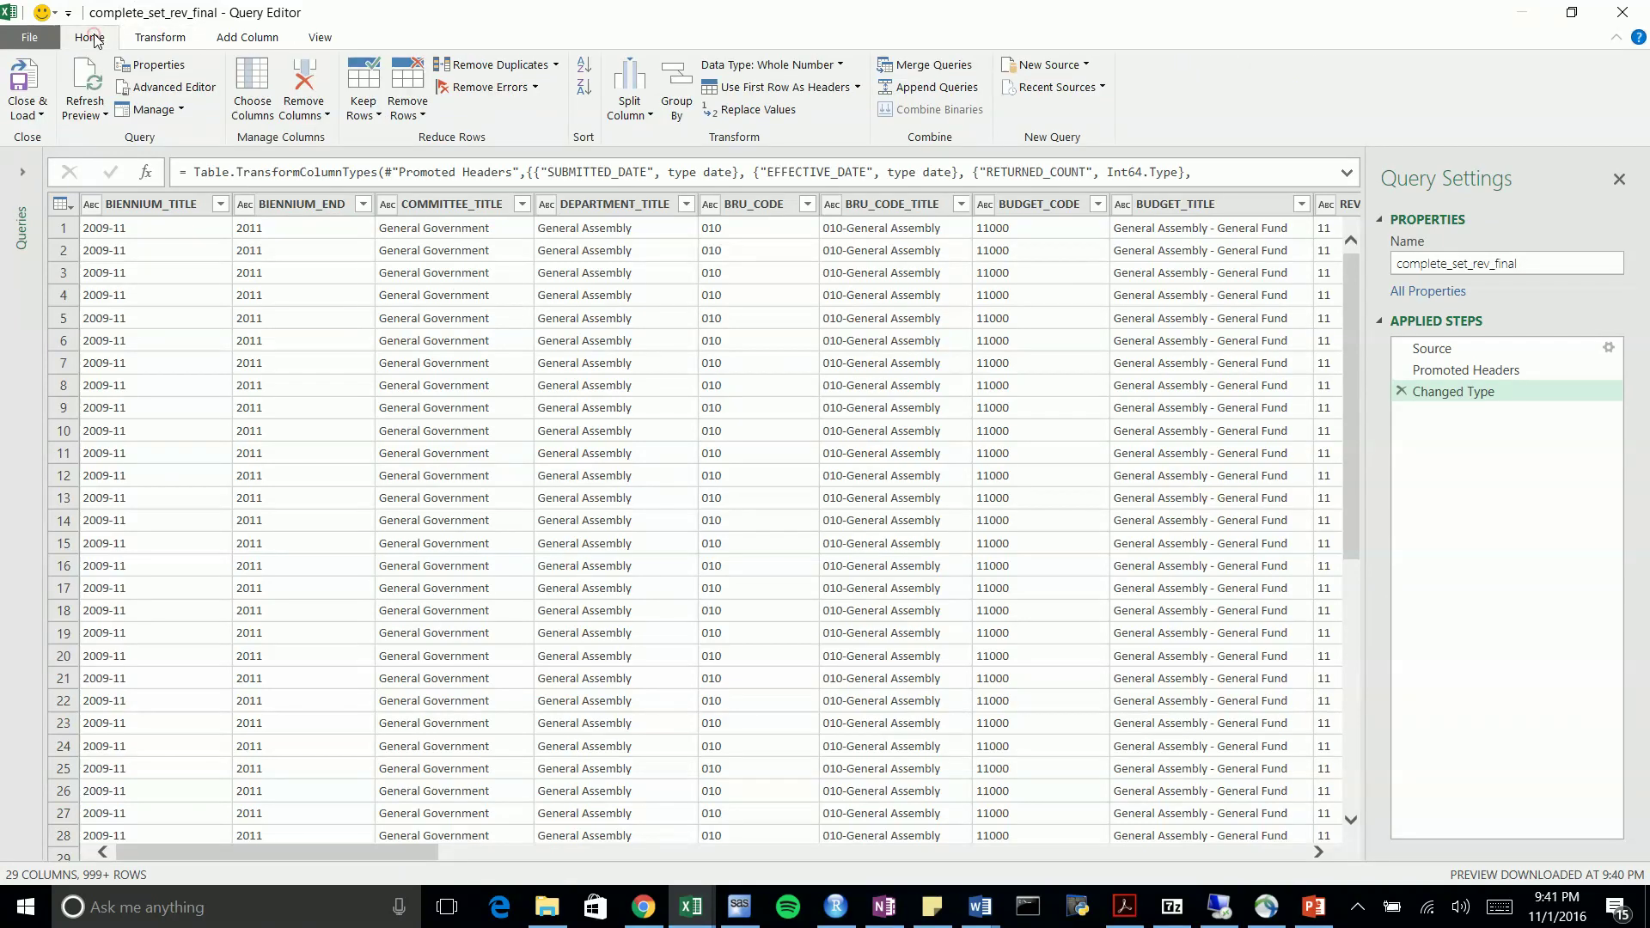
pyautogui.click(34, 111)
pyautogui.click(74, 163)
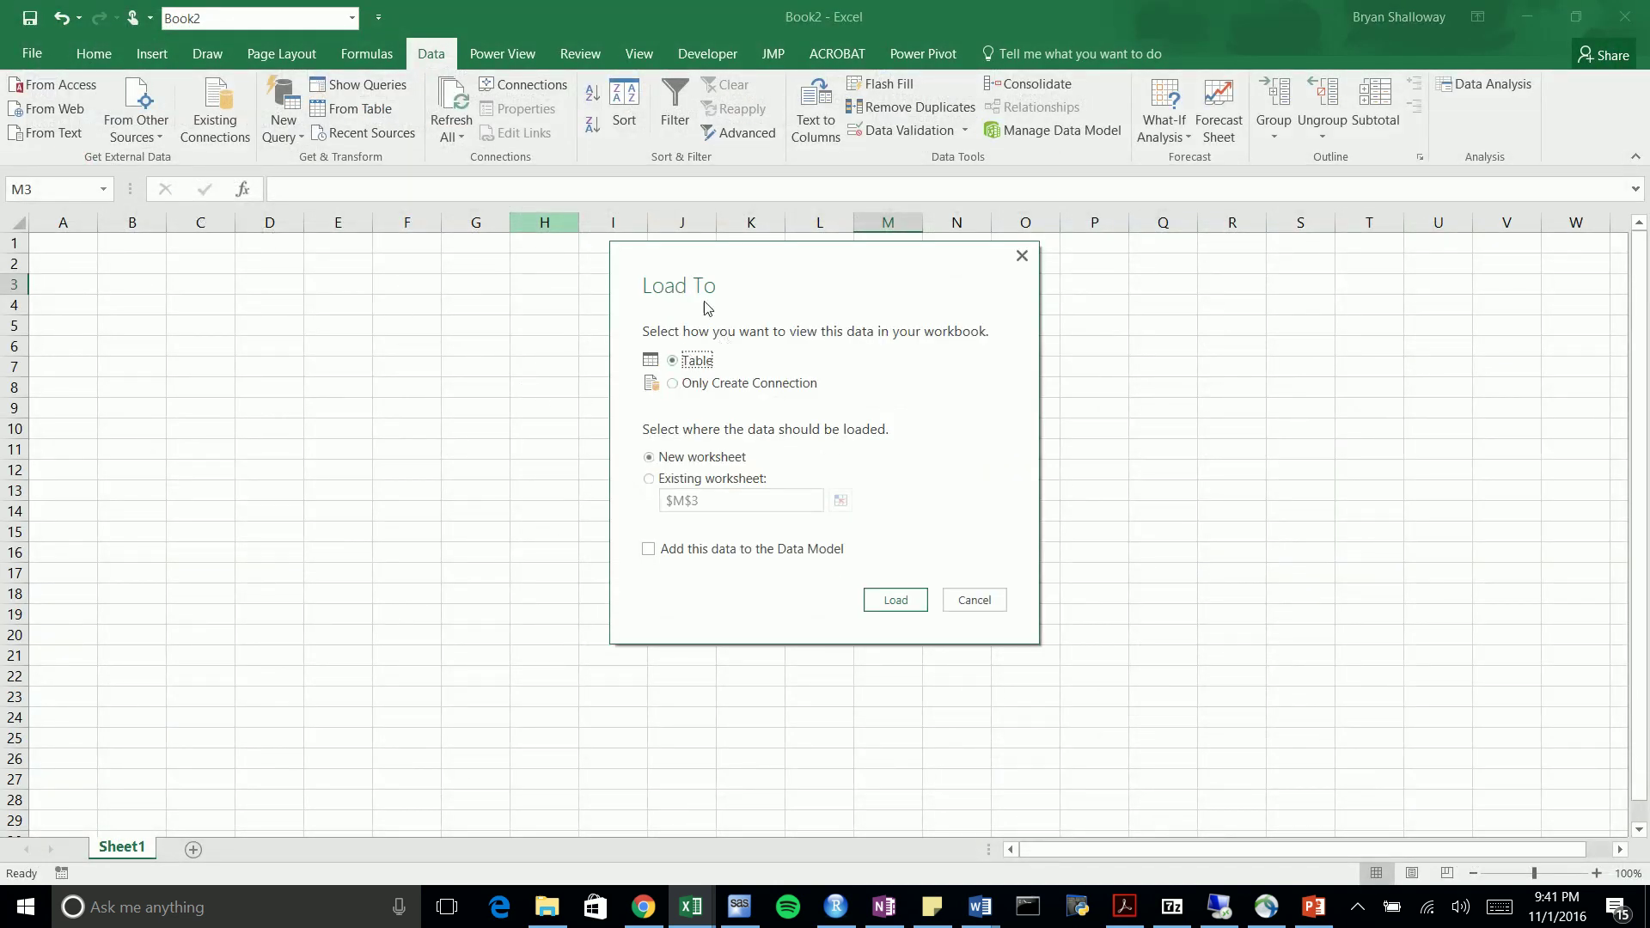
pyautogui.click(700, 389)
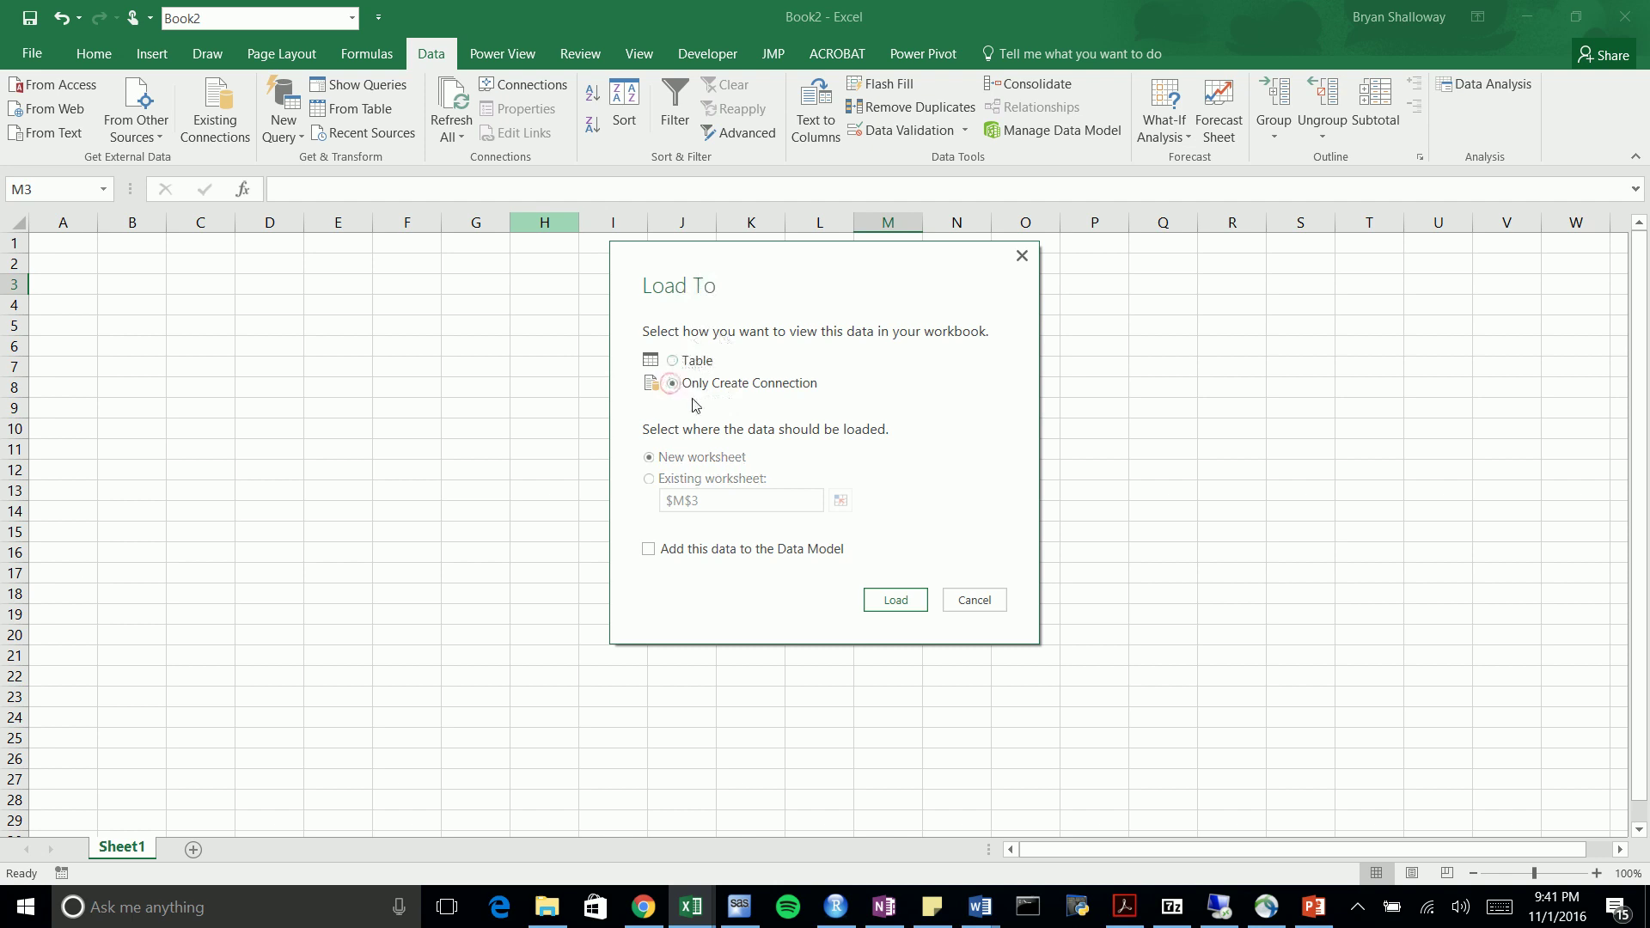
pyautogui.click(649, 551)
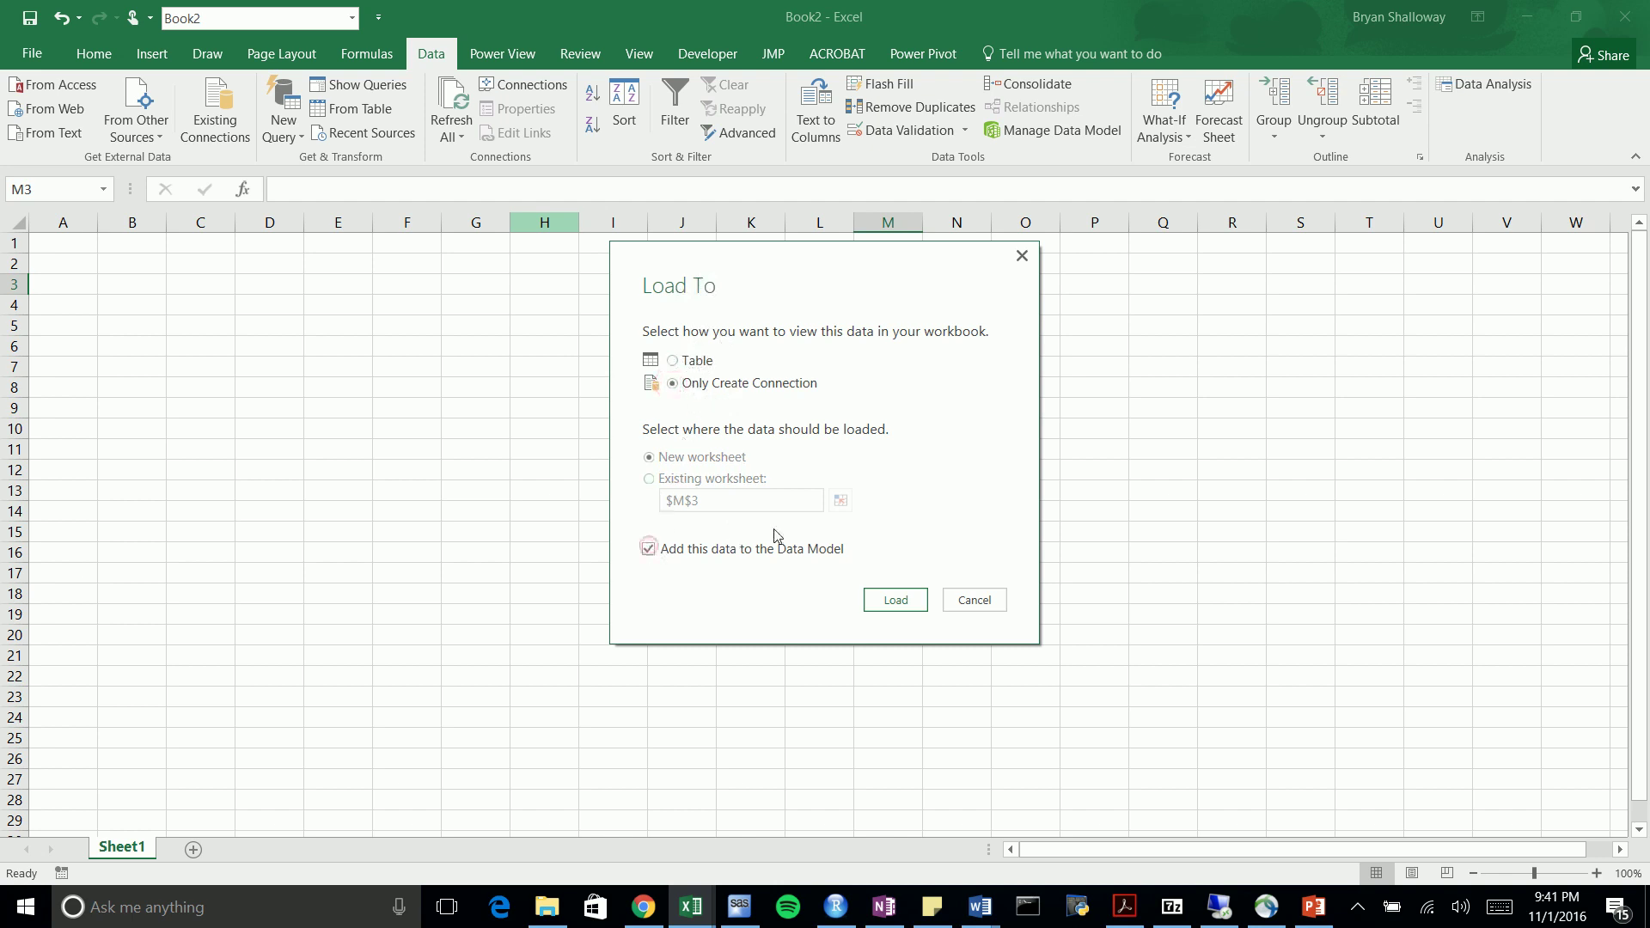
pyautogui.click(886, 602)
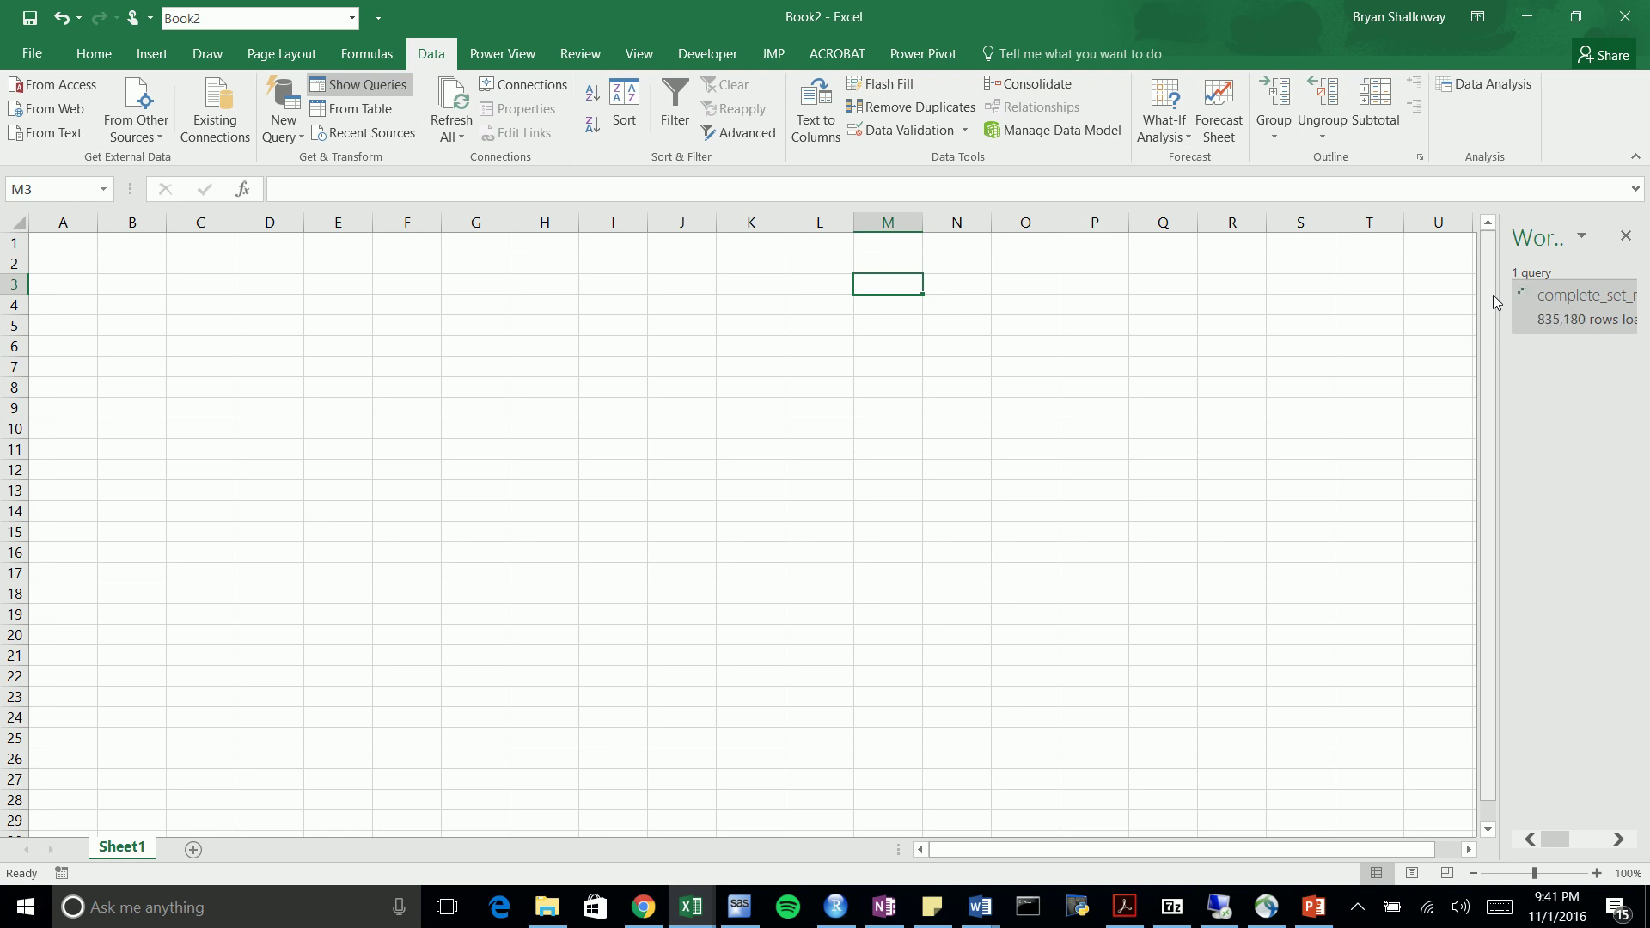
# Check the preview and load details of the complete_set_rev_final workbook query
pyautogui.moveTo(1489, 264)
pyautogui.mouseDown()
pyautogui.moveTo(1493, 312)
pyautogui.moveTo(1498, 259)
pyautogui.mouseUp()
pyautogui.moveTo(1560, 315)
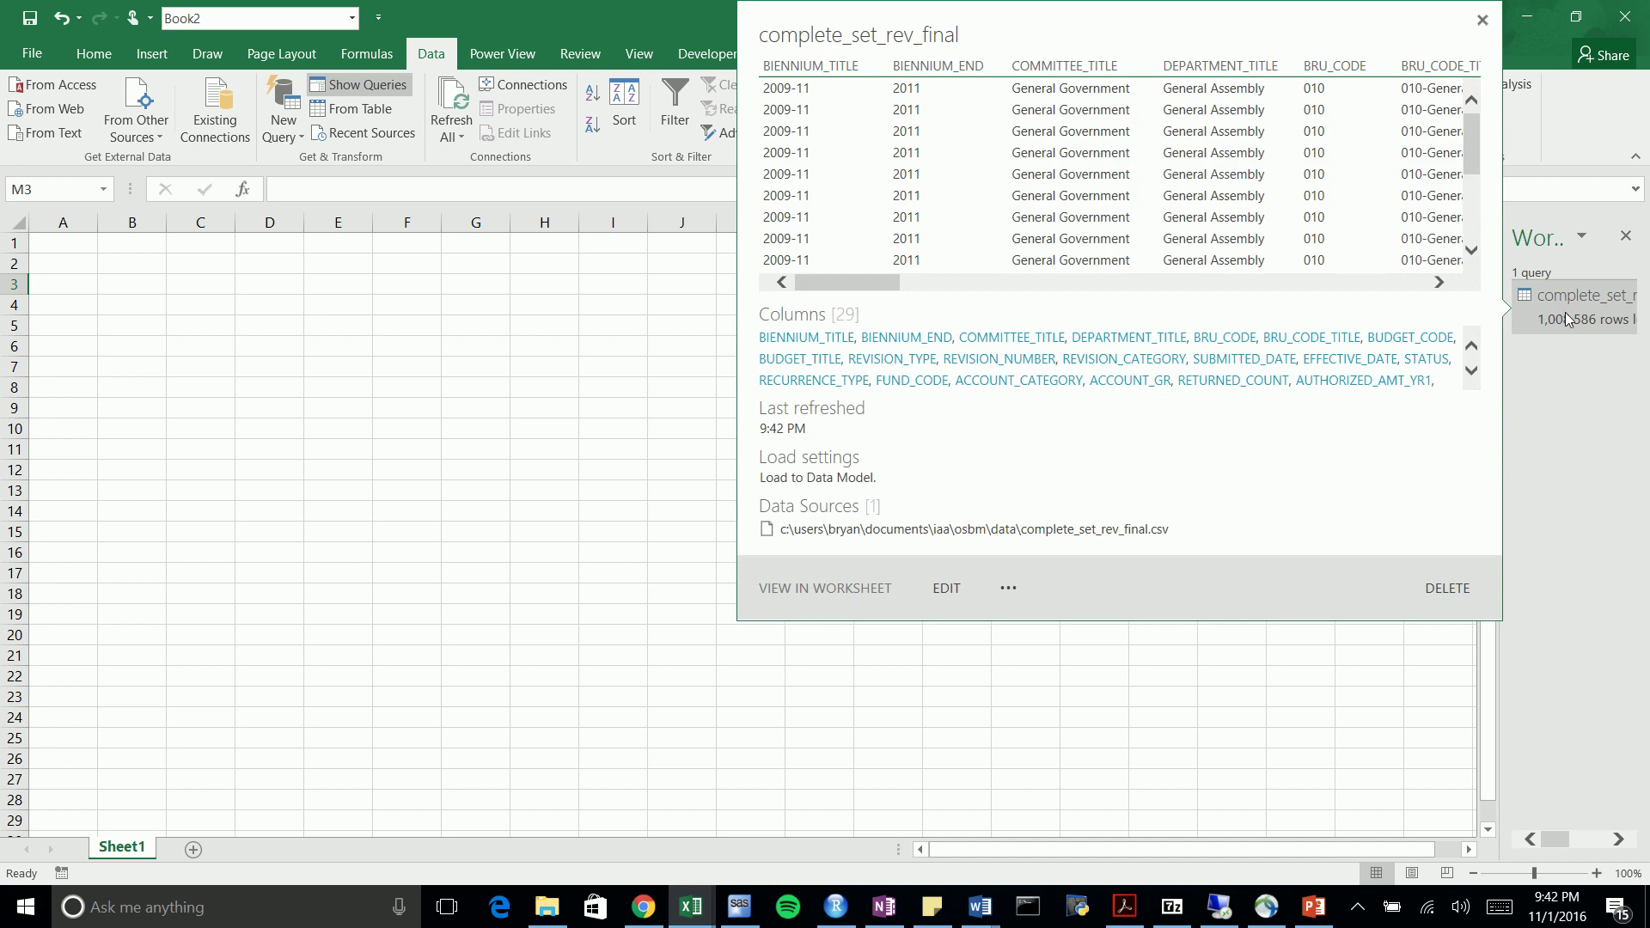
pyautogui.moveTo(862, 282)
pyautogui.mouseDown()
pyautogui.moveTo(1031, 281)
pyautogui.moveTo(855, 282)
pyautogui.mouseUp()
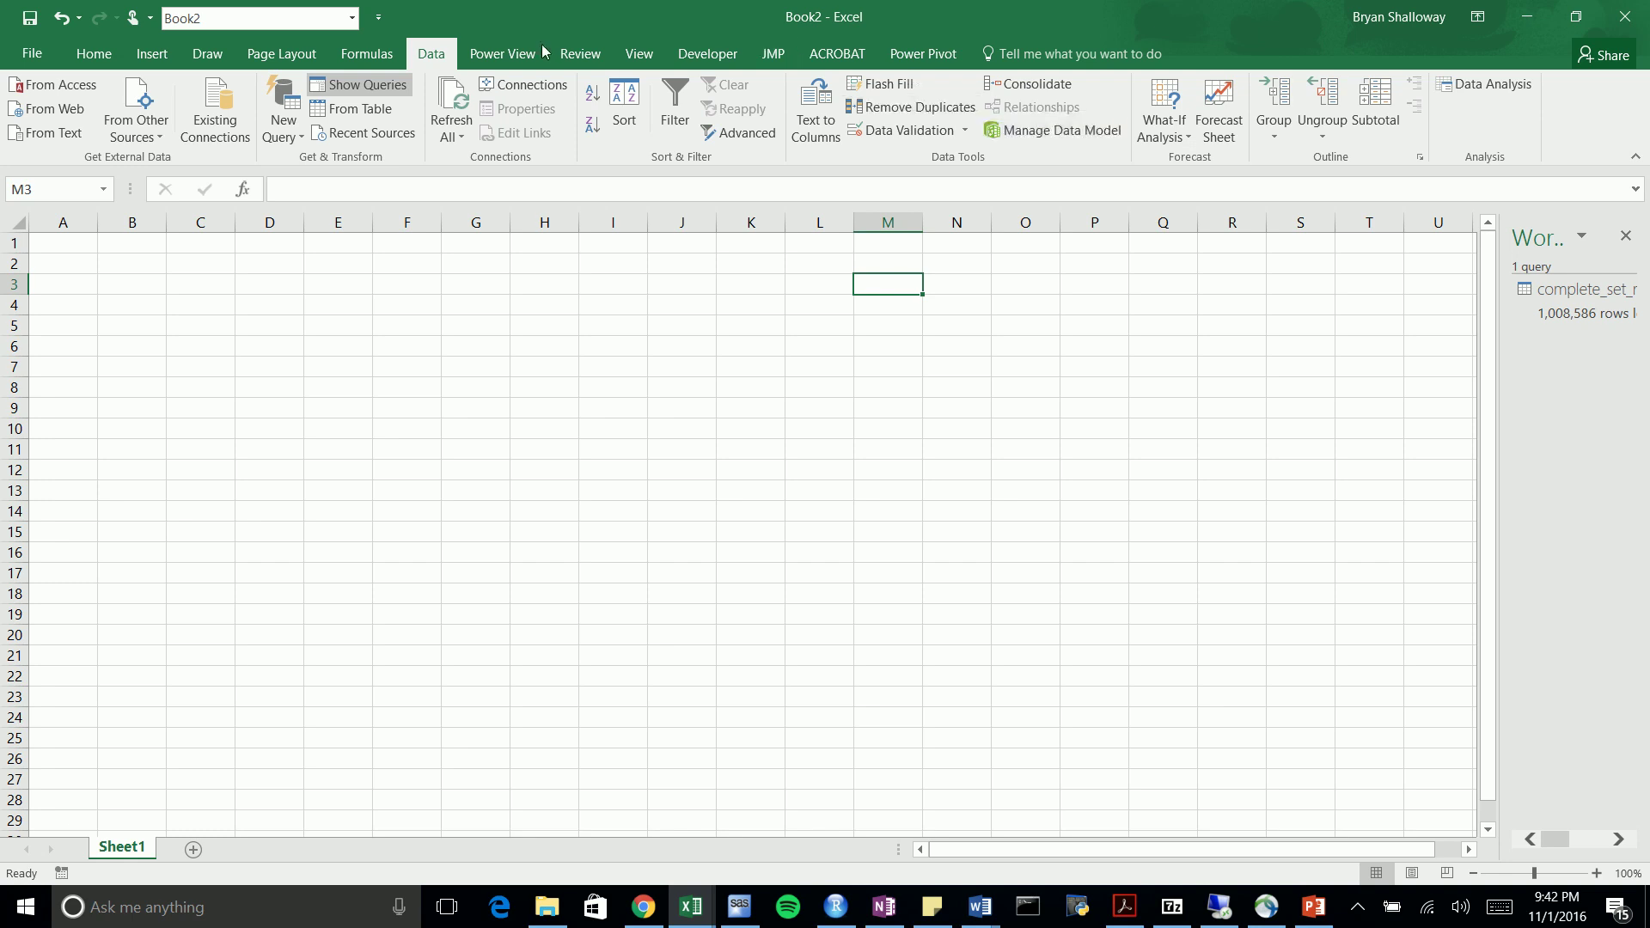
# Open the data model in the Power Pivot window and maximize it
pyautogui.click(923, 54)
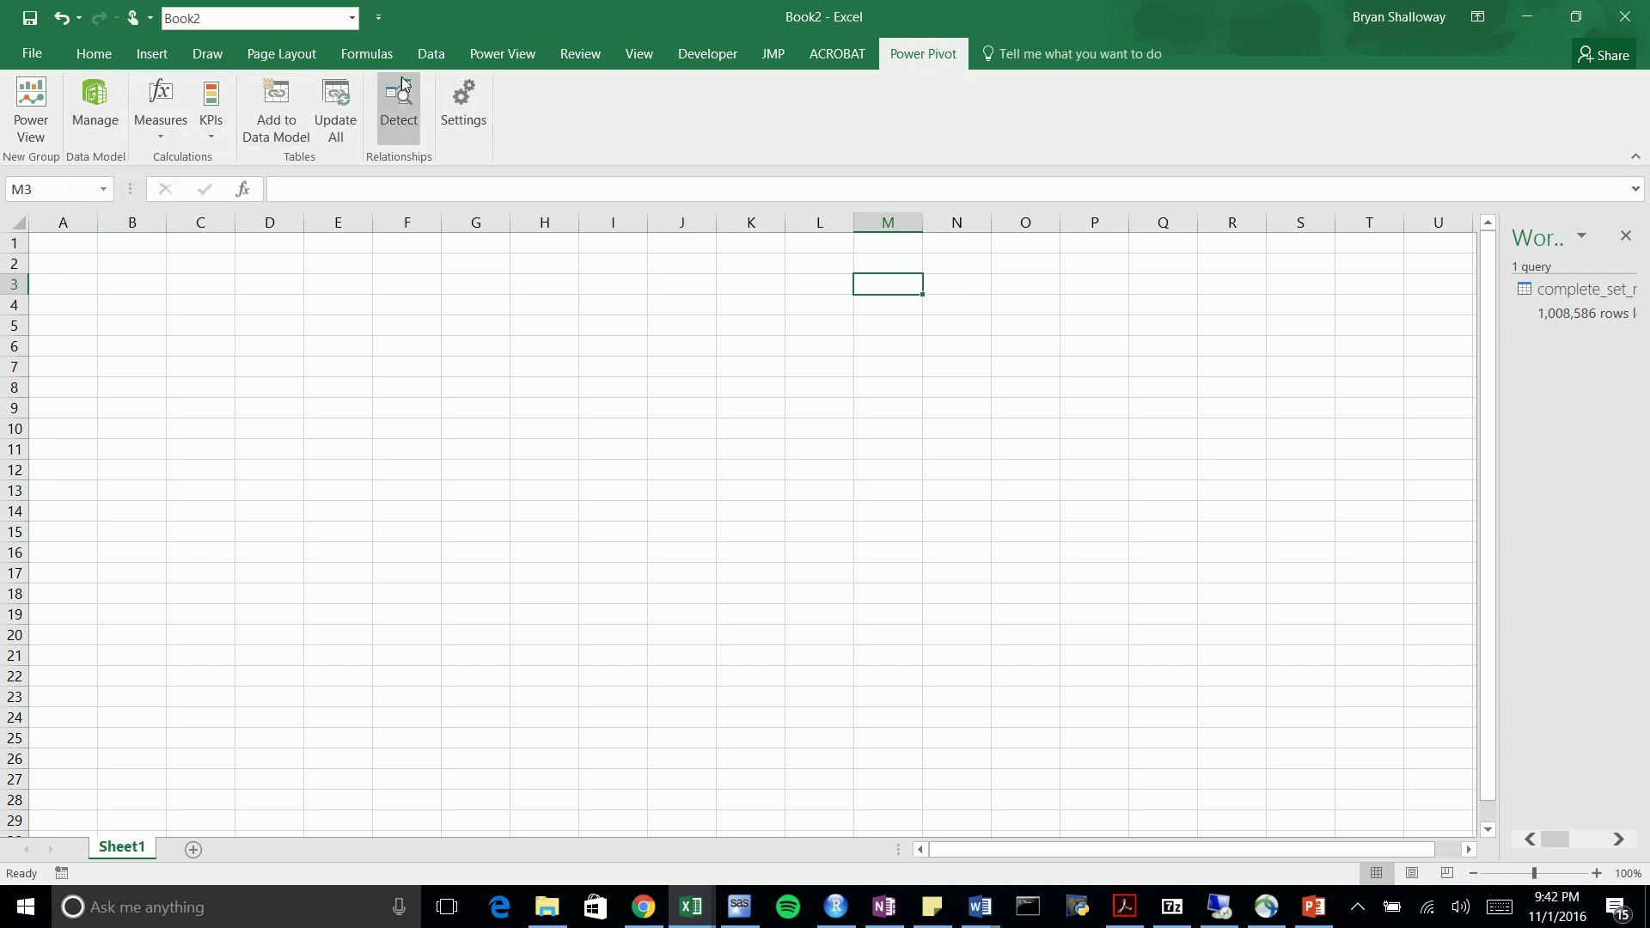
pyautogui.click(110, 92)
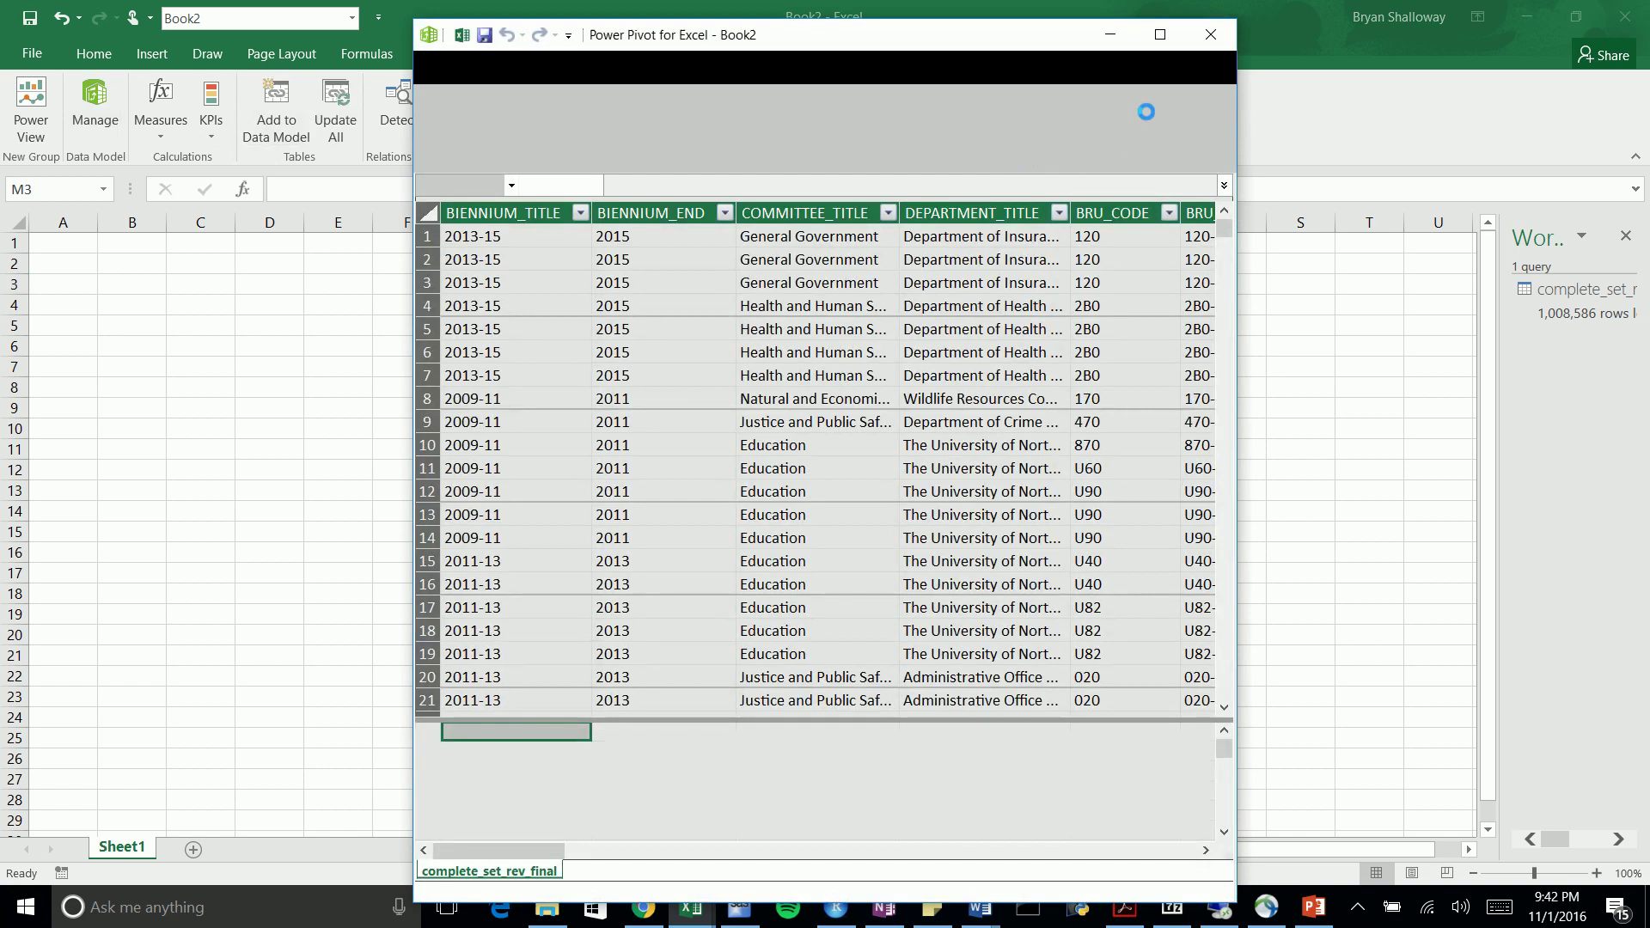
pyautogui.click(1159, 35)
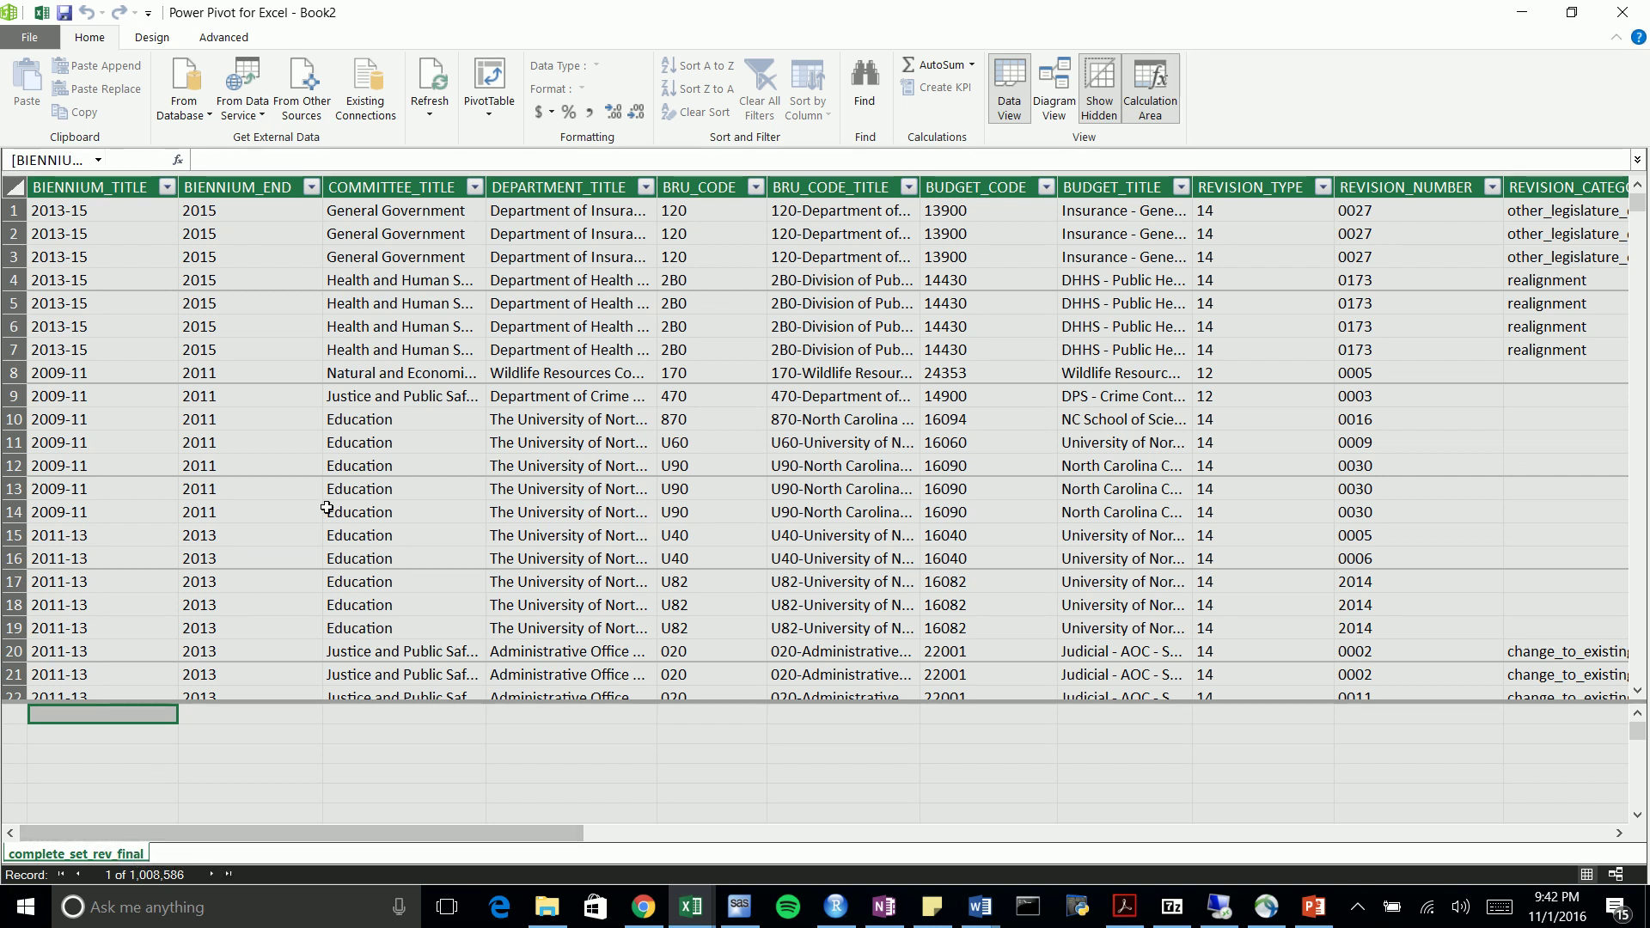
# Examine the columns and sample records of the complete_set_rev_final table in the data model
pyautogui.moveTo(539, 834); pyautogui.dragTo(1590, 860)
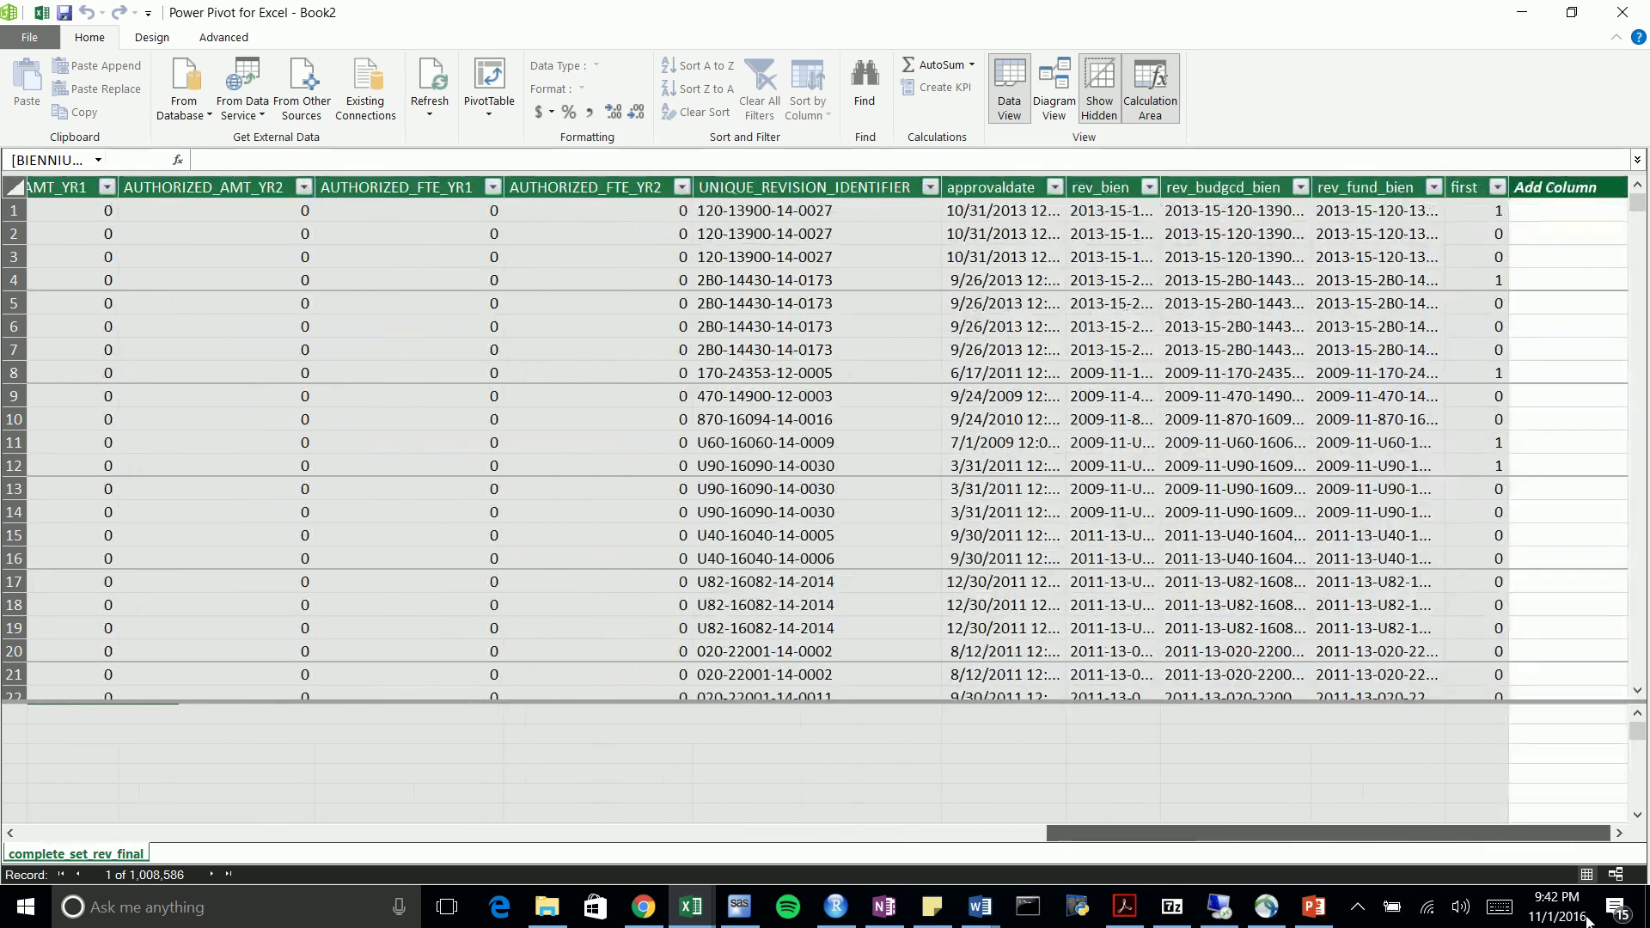
pyautogui.moveTo(1415, 840); pyautogui.dragTo(414, 825)
pyautogui.click(602, 362)
pyautogui.click(665, 511)
pyautogui.click(861, 428)
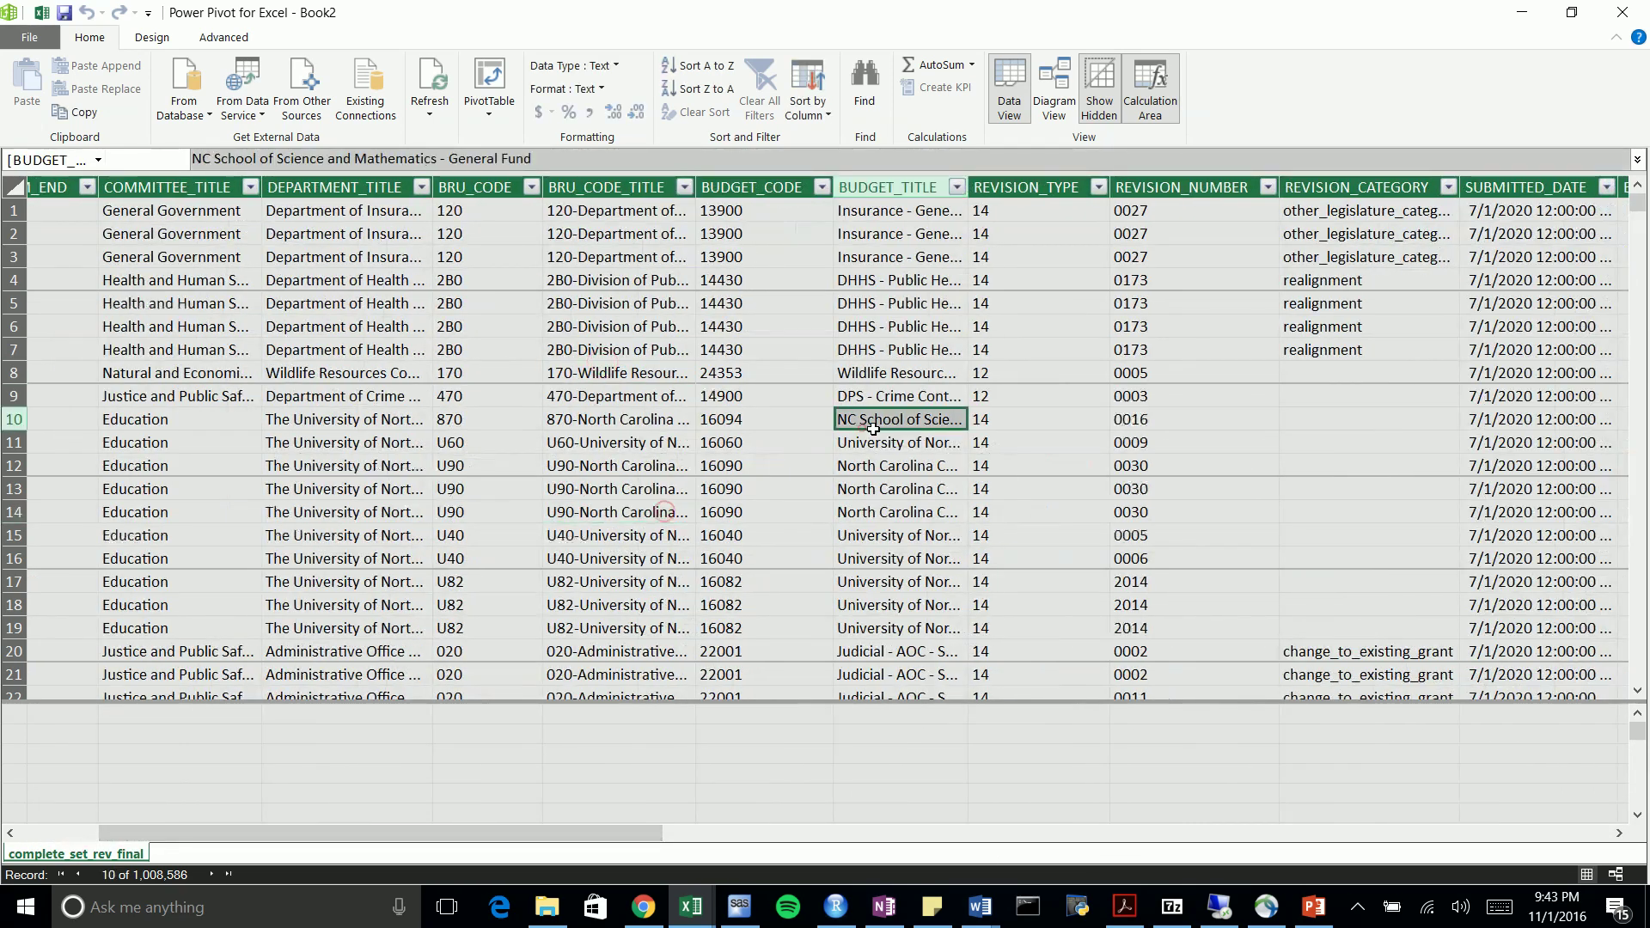
pyautogui.click(1190, 425)
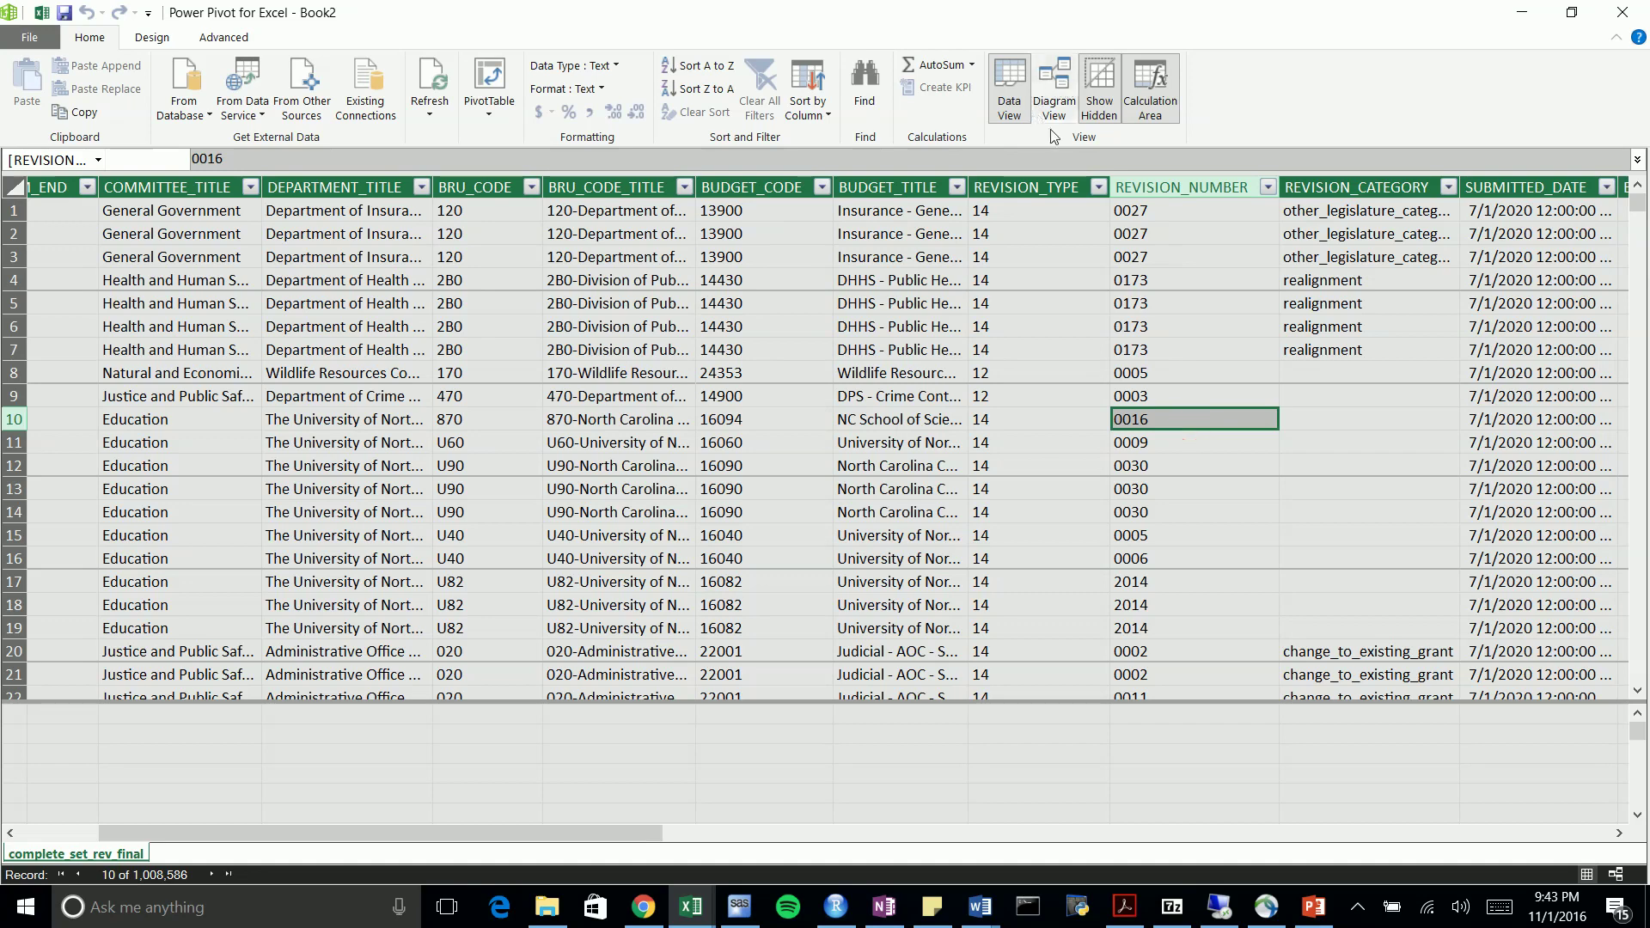
pyautogui.moveTo(676, 838); pyautogui.dragTo(593, 836)
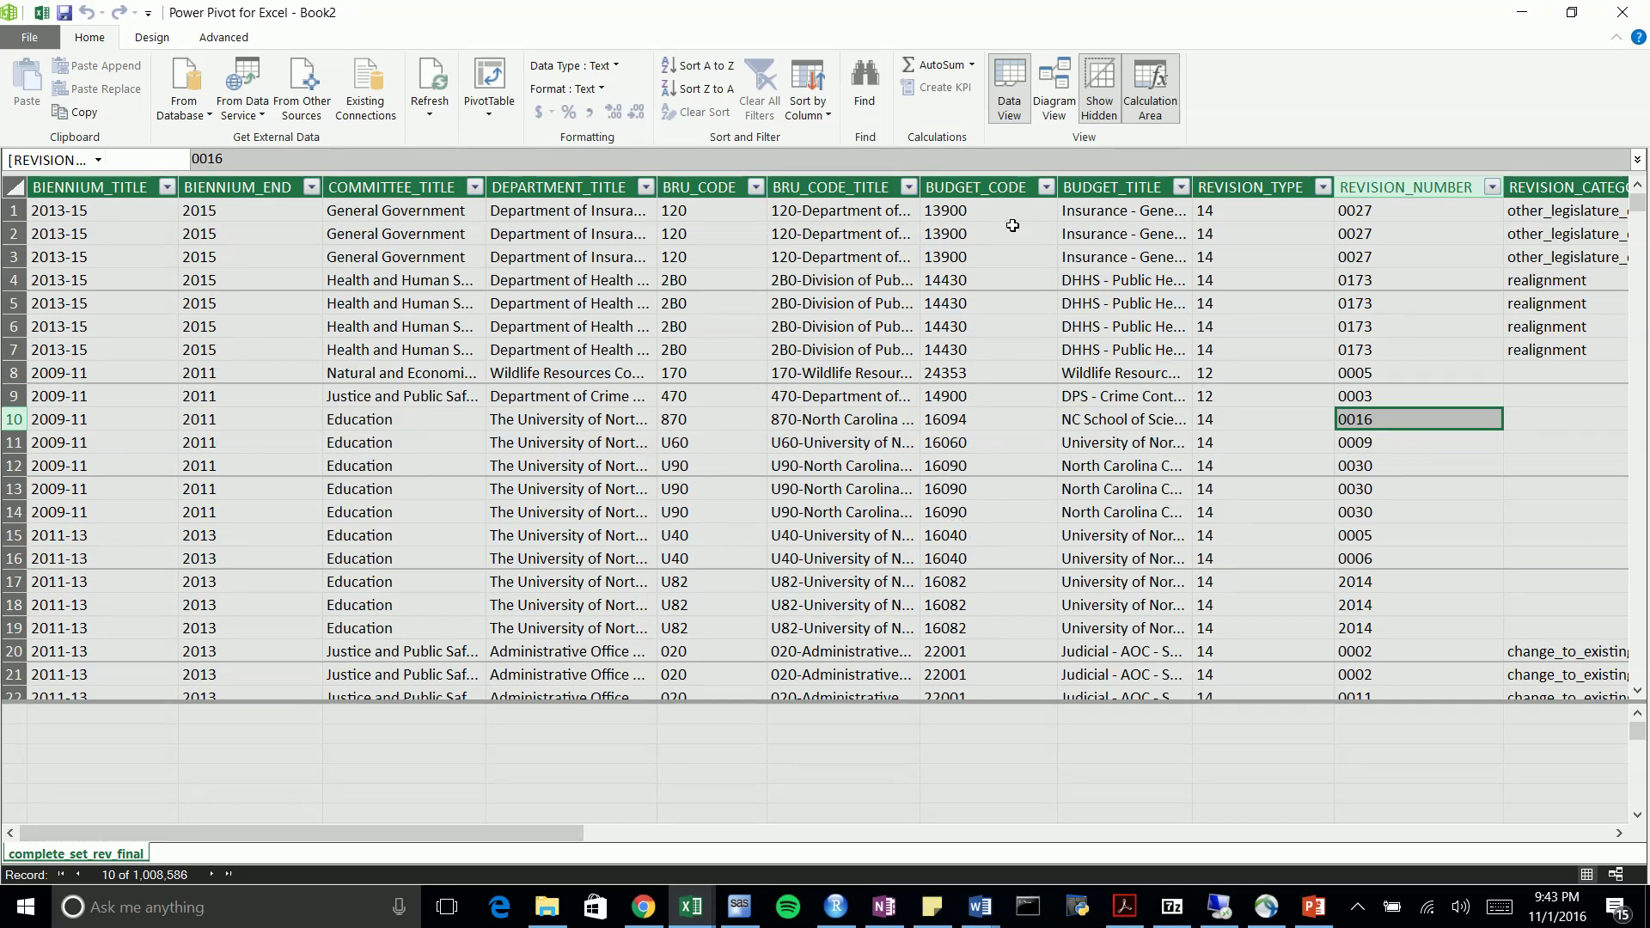
pyautogui.click(843, 257)
pyautogui.click(818, 403)
pyautogui.click(865, 322)
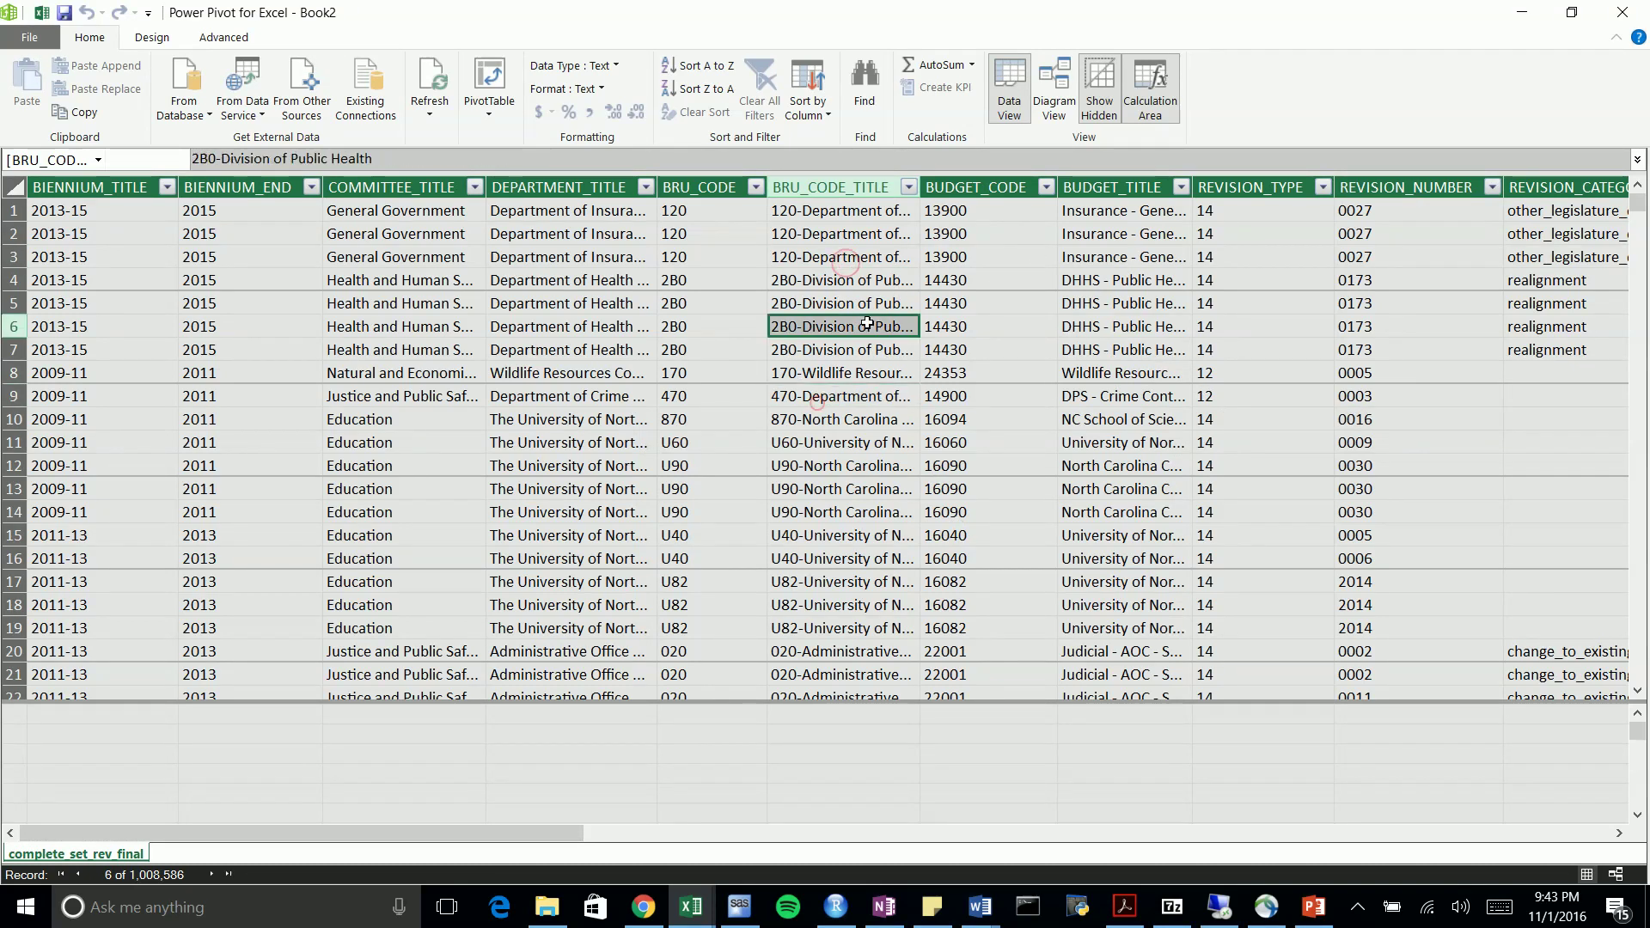
# Show the data model as a diagram and enlarge and reposition the complete_set_rev_final table to fit its field list
pyautogui.click(1046, 89)
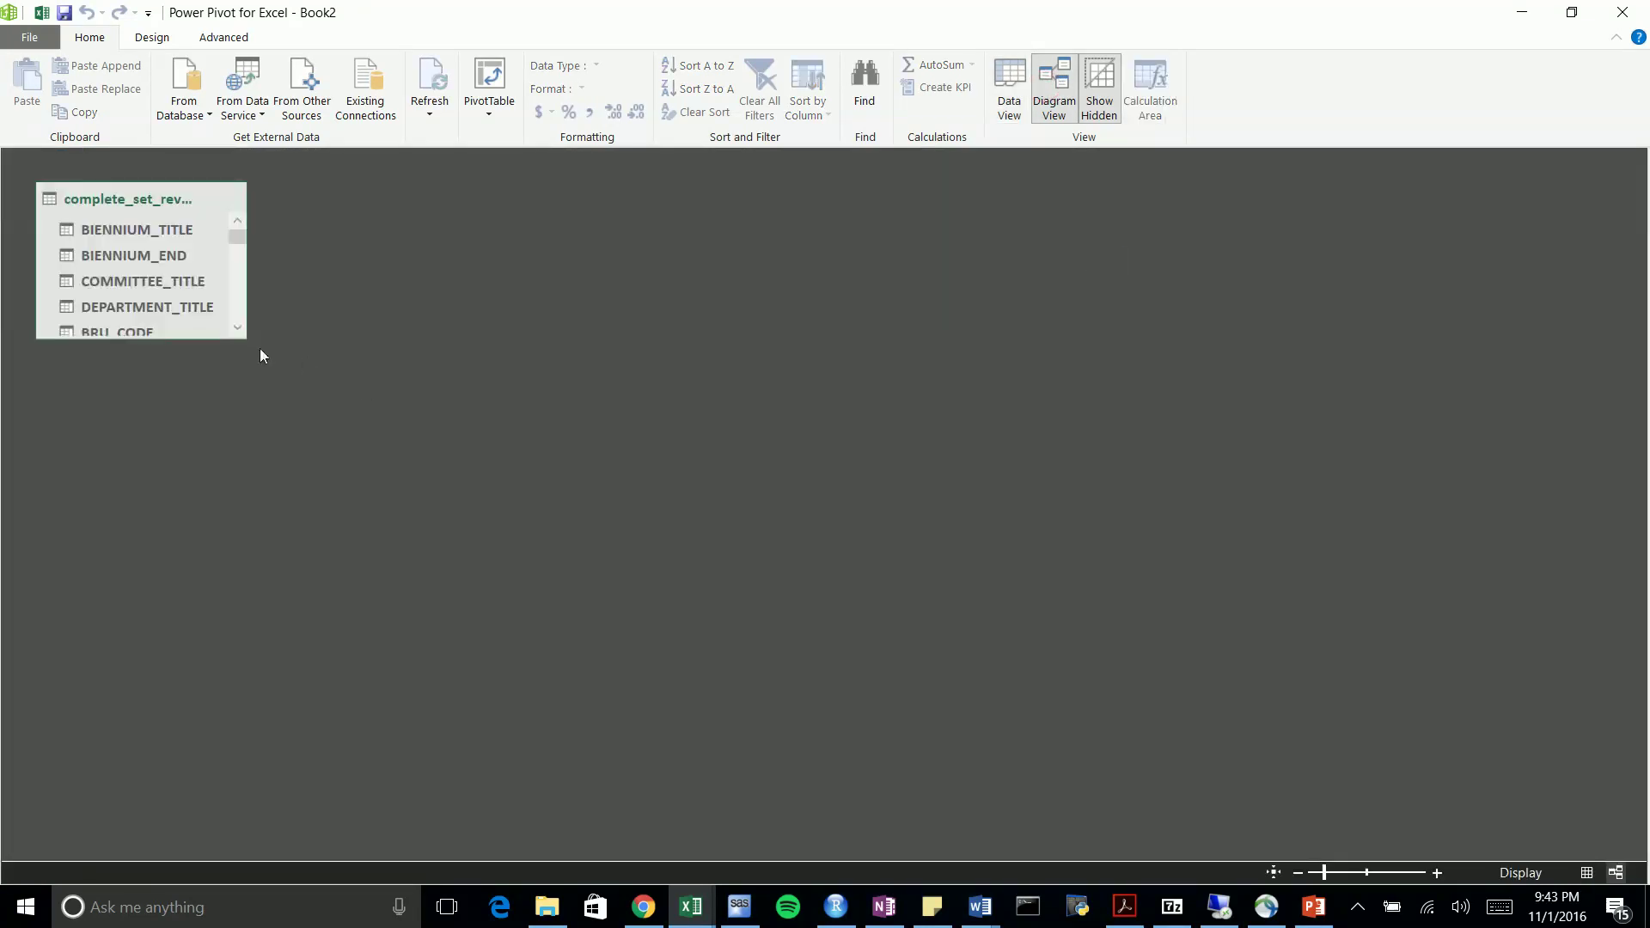
pyautogui.moveTo(255, 365); pyautogui.dragTo(387, 781)
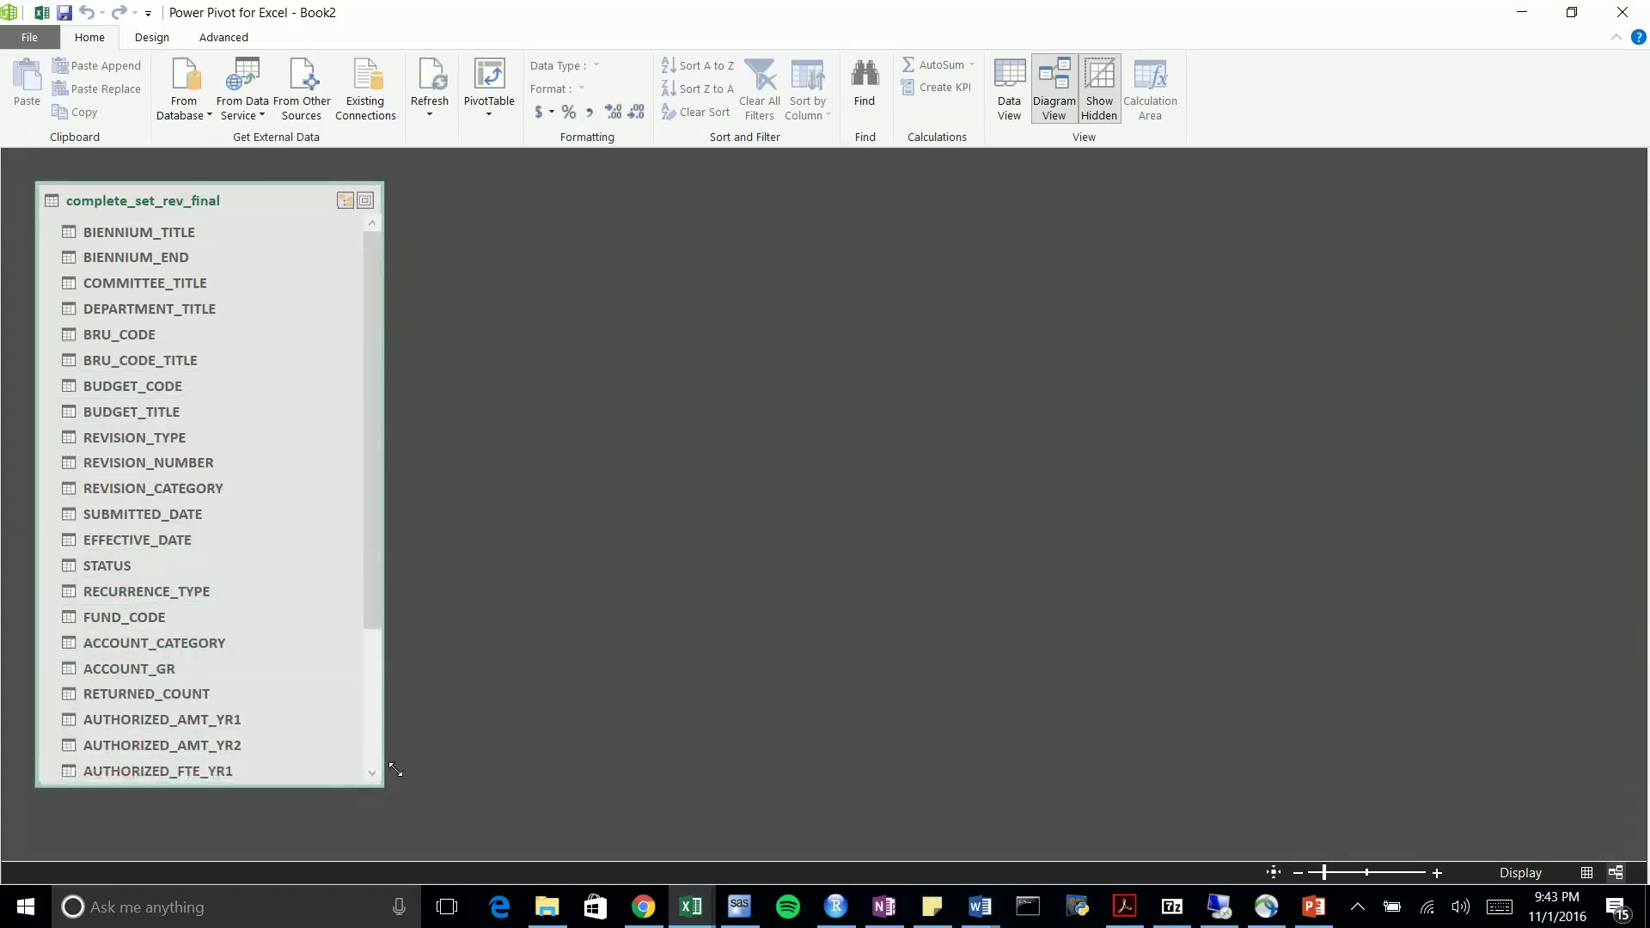
pyautogui.moveTo(215, 200); pyautogui.dragTo(348, 206)
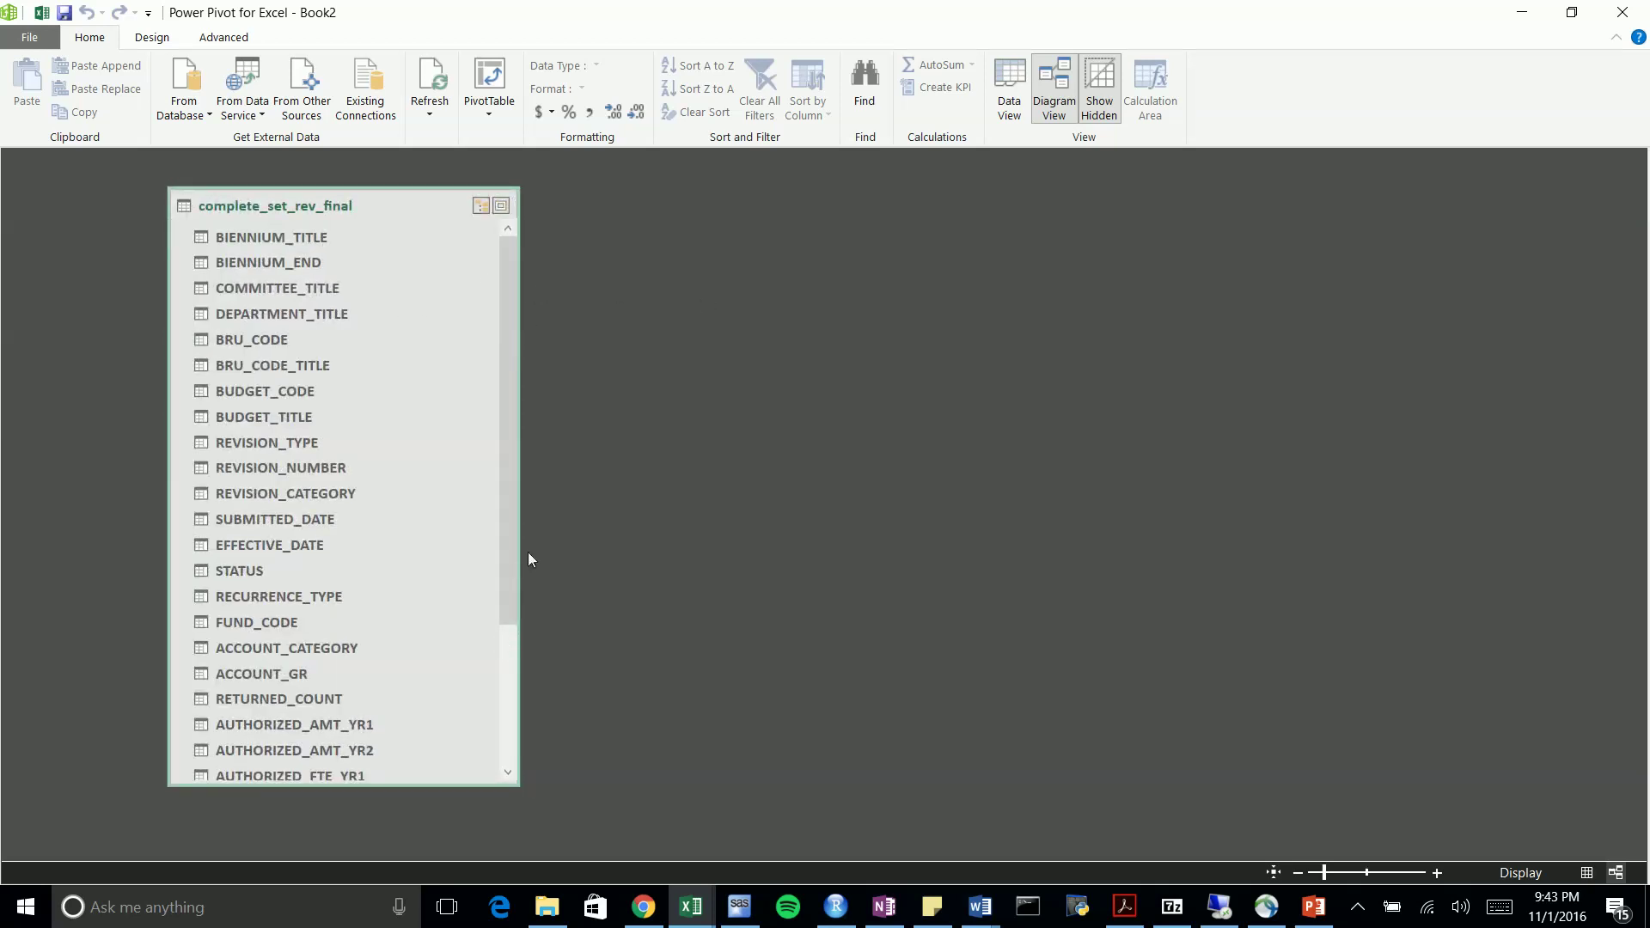
pyautogui.moveTo(514, 538); pyautogui.dragTo(502, 495)
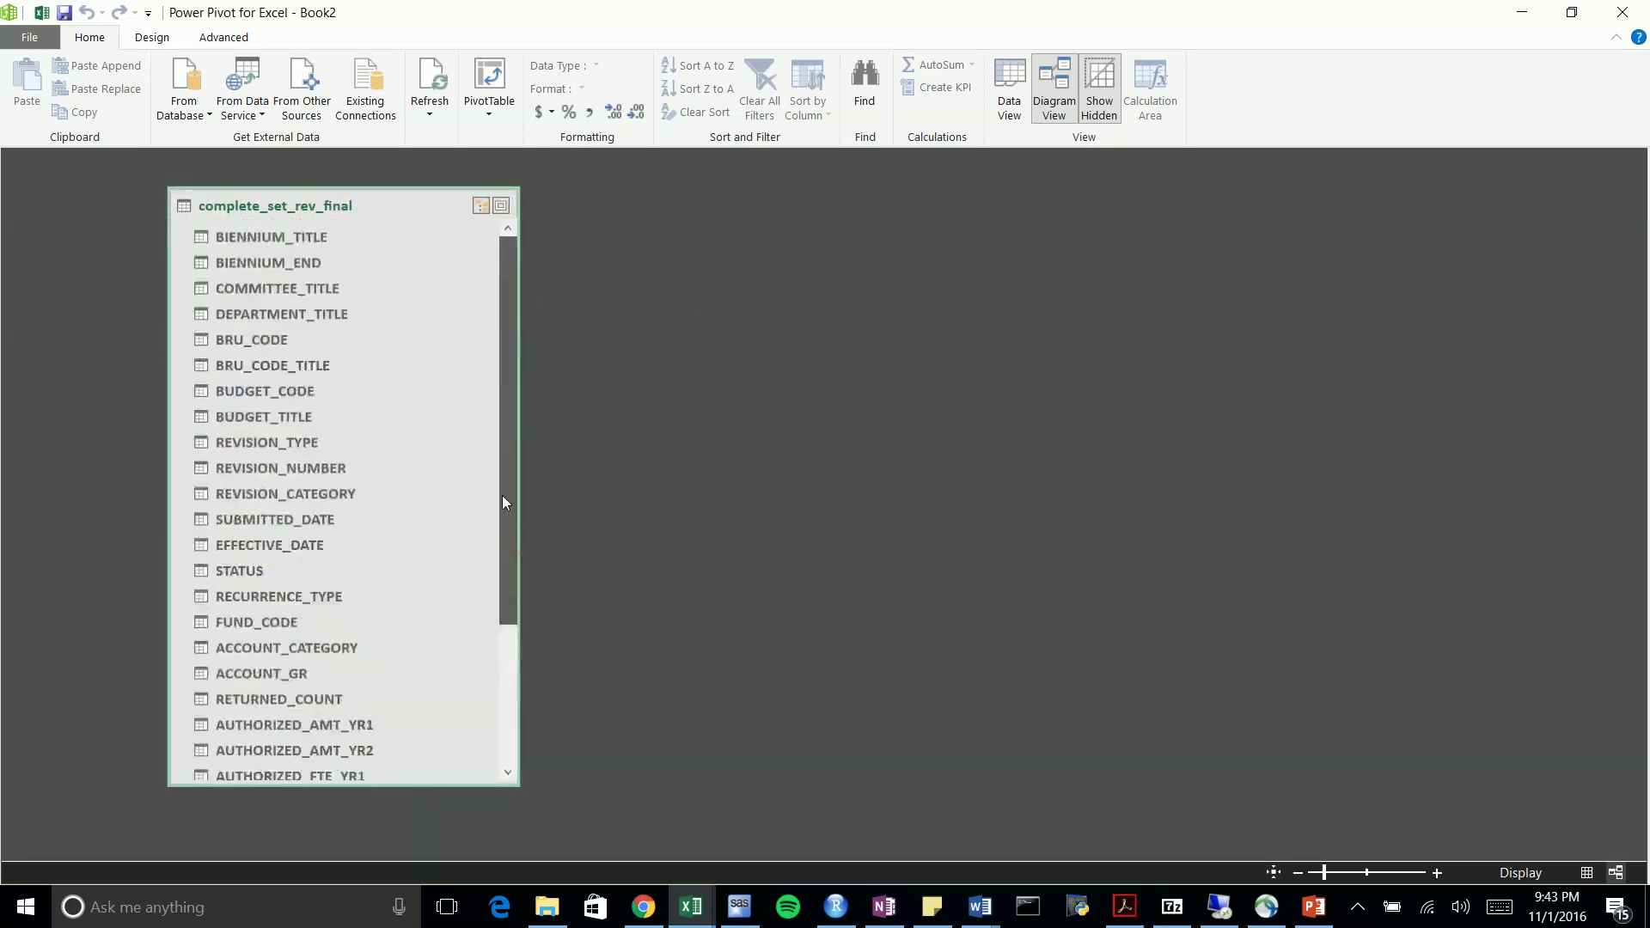
pyautogui.moveTo(358, 211); pyautogui.dragTo(352, 177)
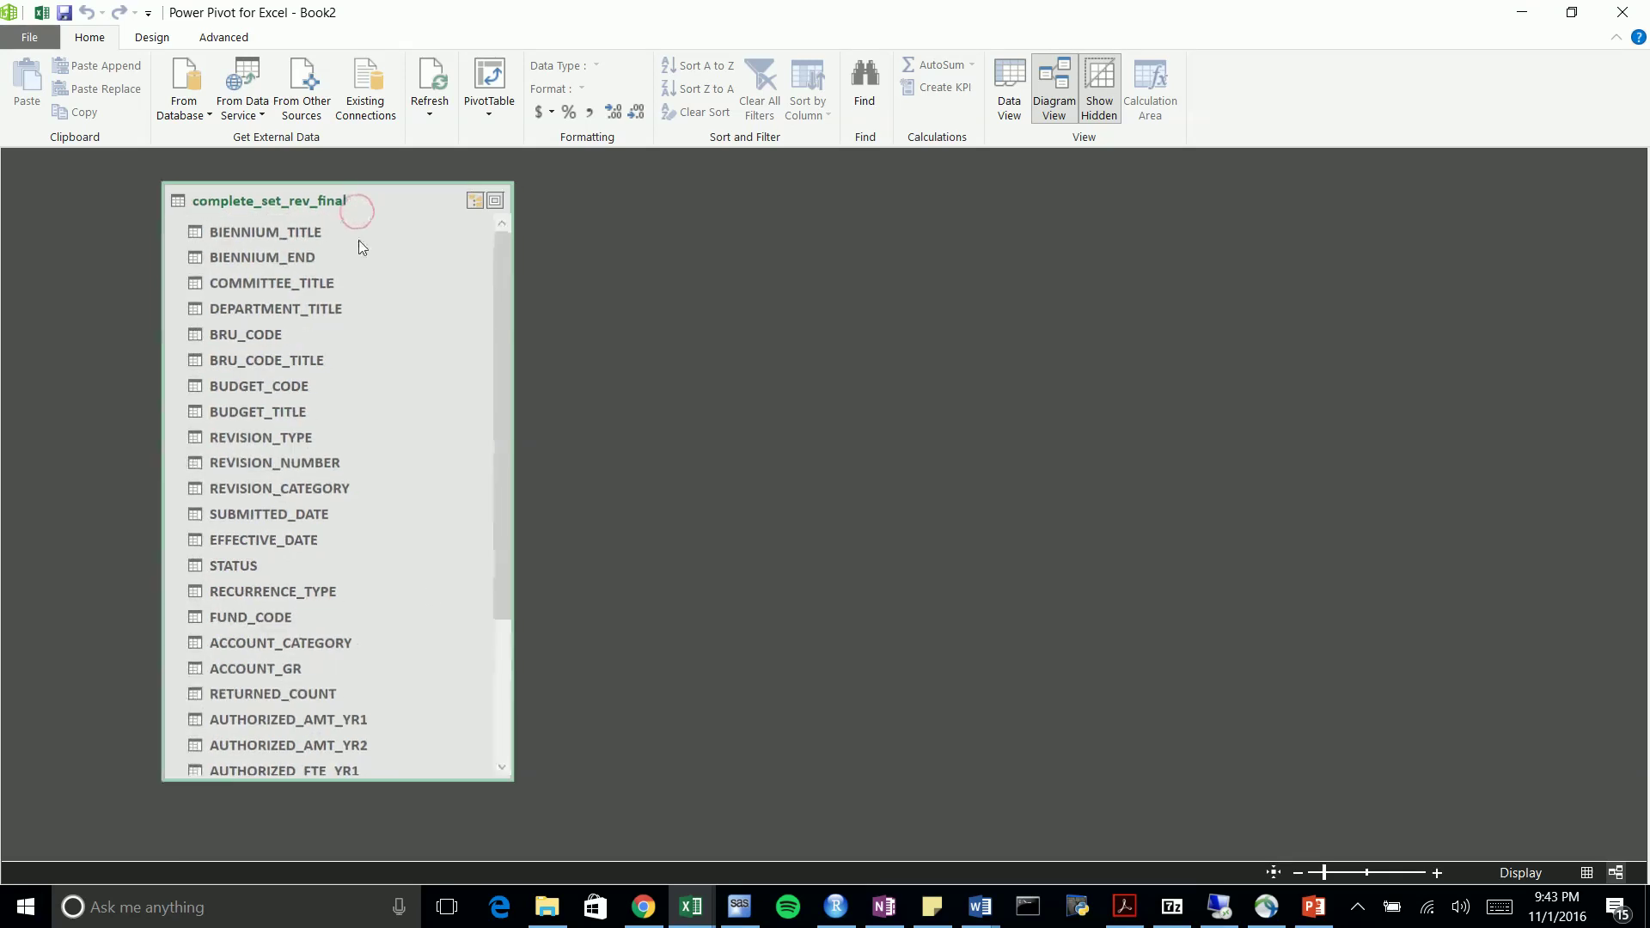
pyautogui.moveTo(507, 777); pyautogui.dragTo(534, 856)
pyautogui.scroll(2, 674, 250)
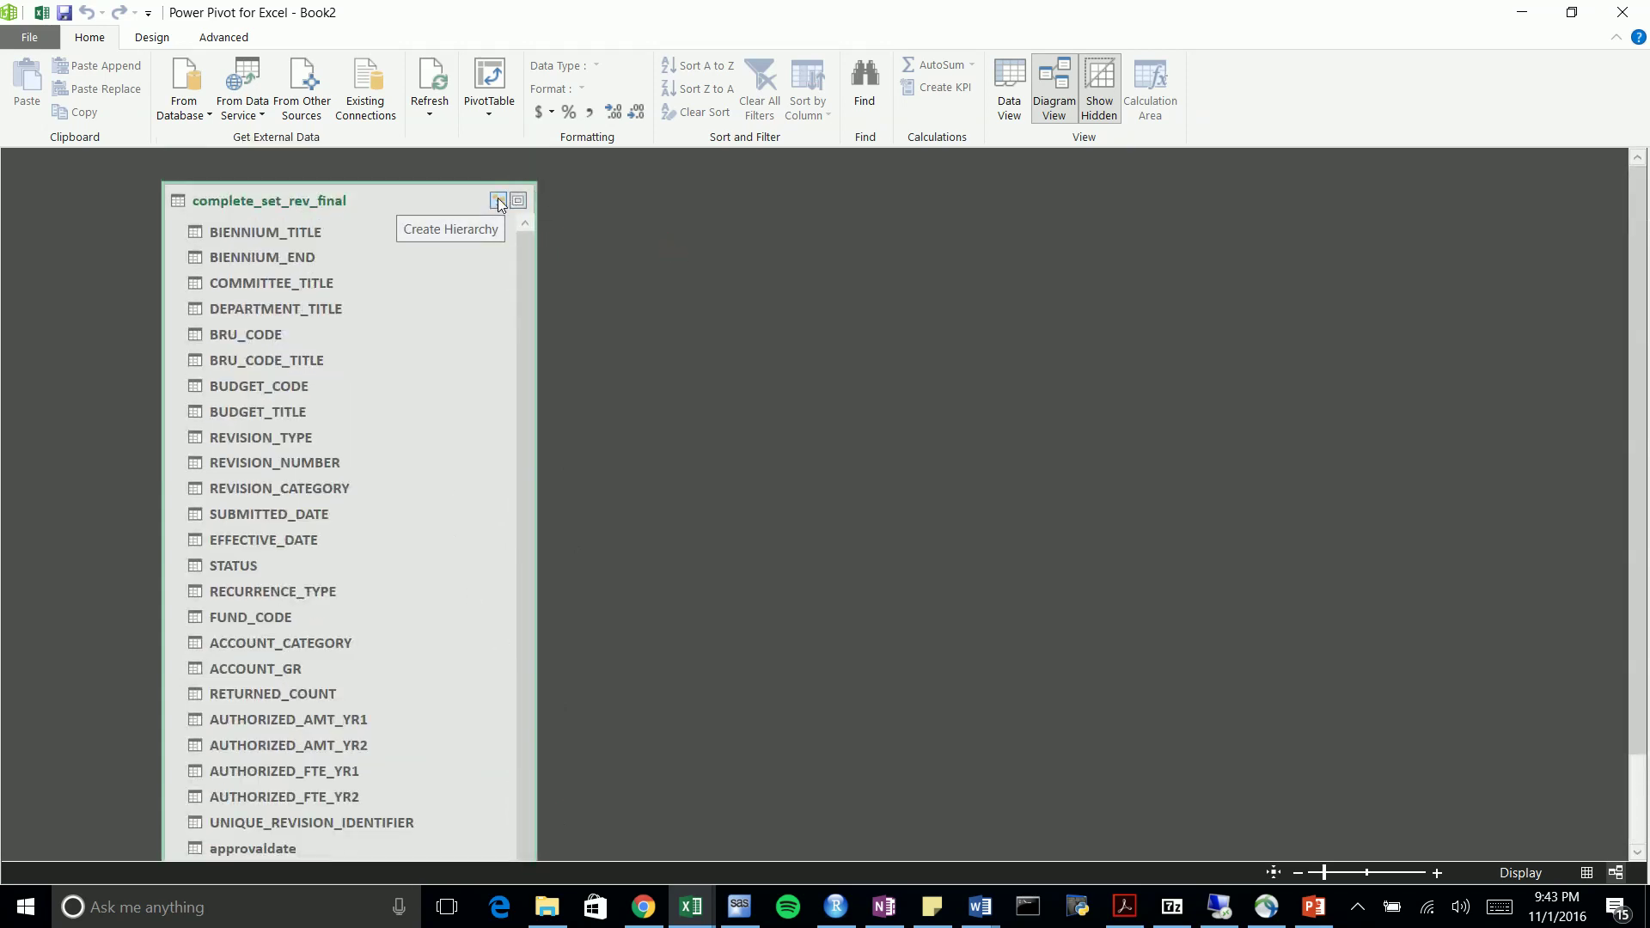
# Create a hierarchy in the complete_set_rev_final table and name it Levels
pyautogui.click(498, 201)
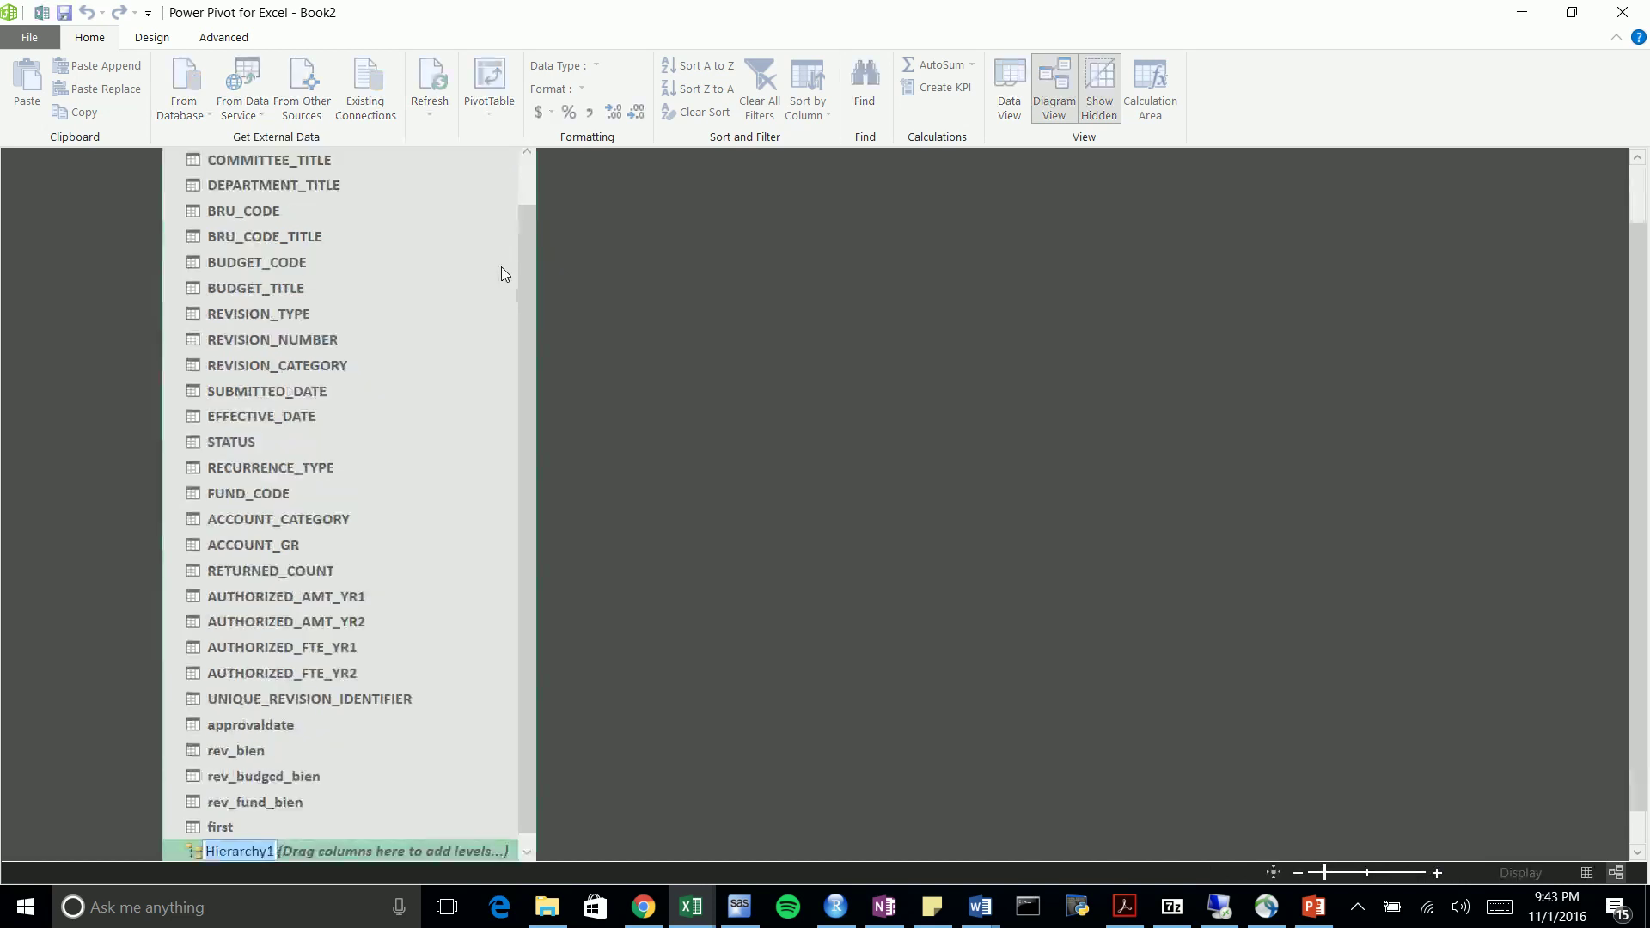
pyautogui.write('Level')
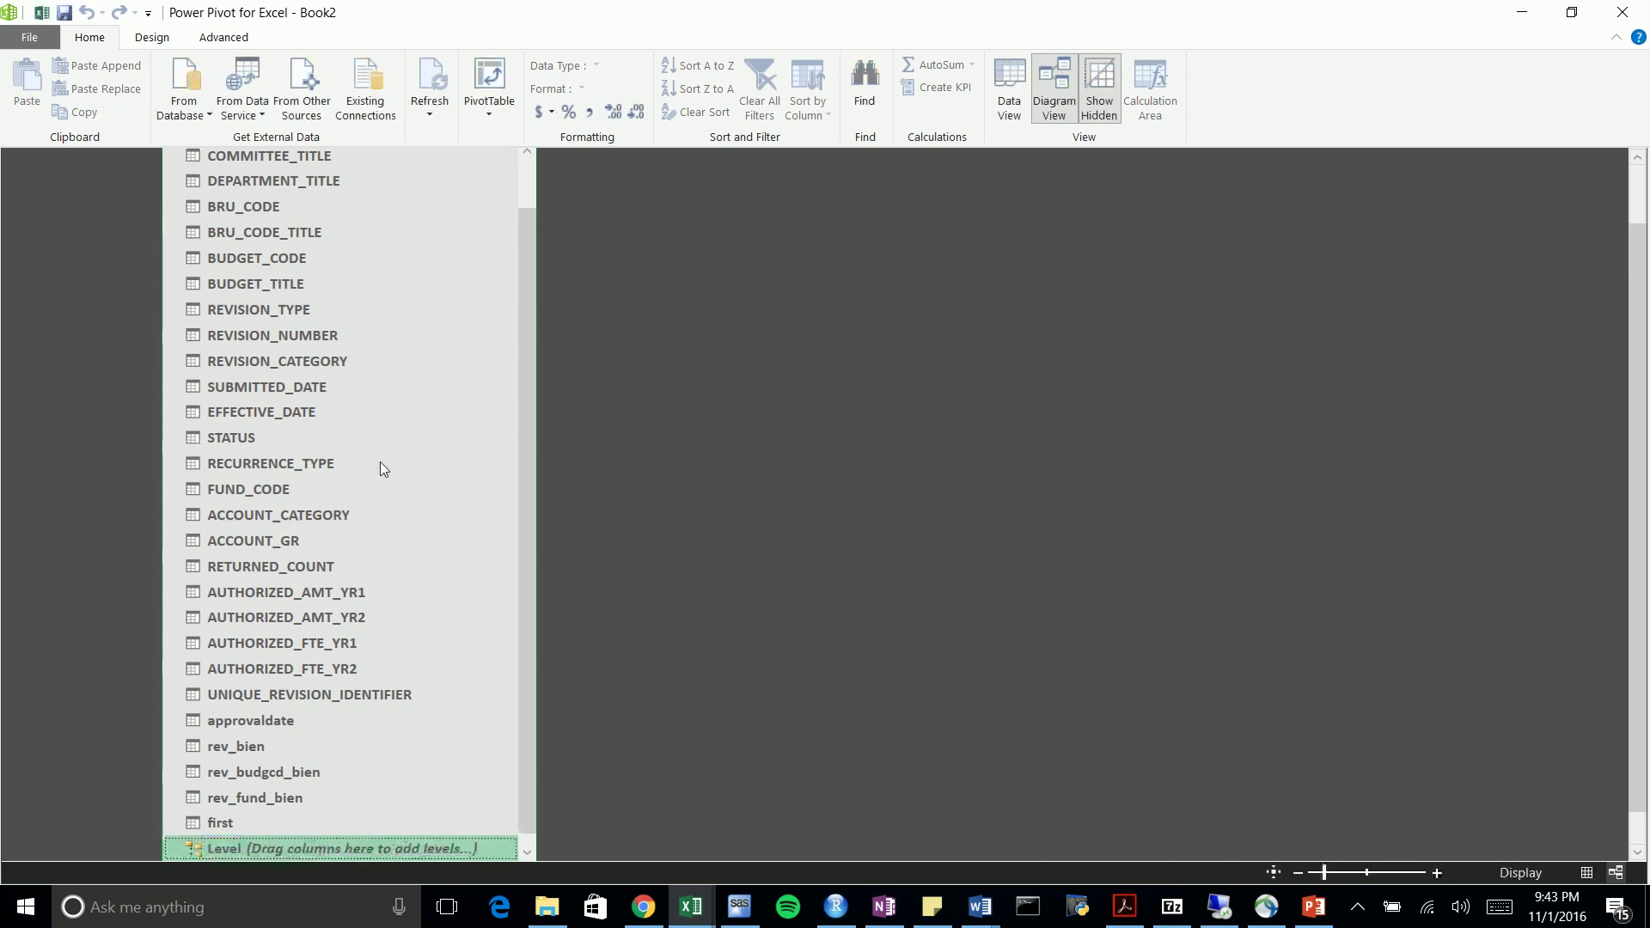
pyautogui.rightClick(261, 860)
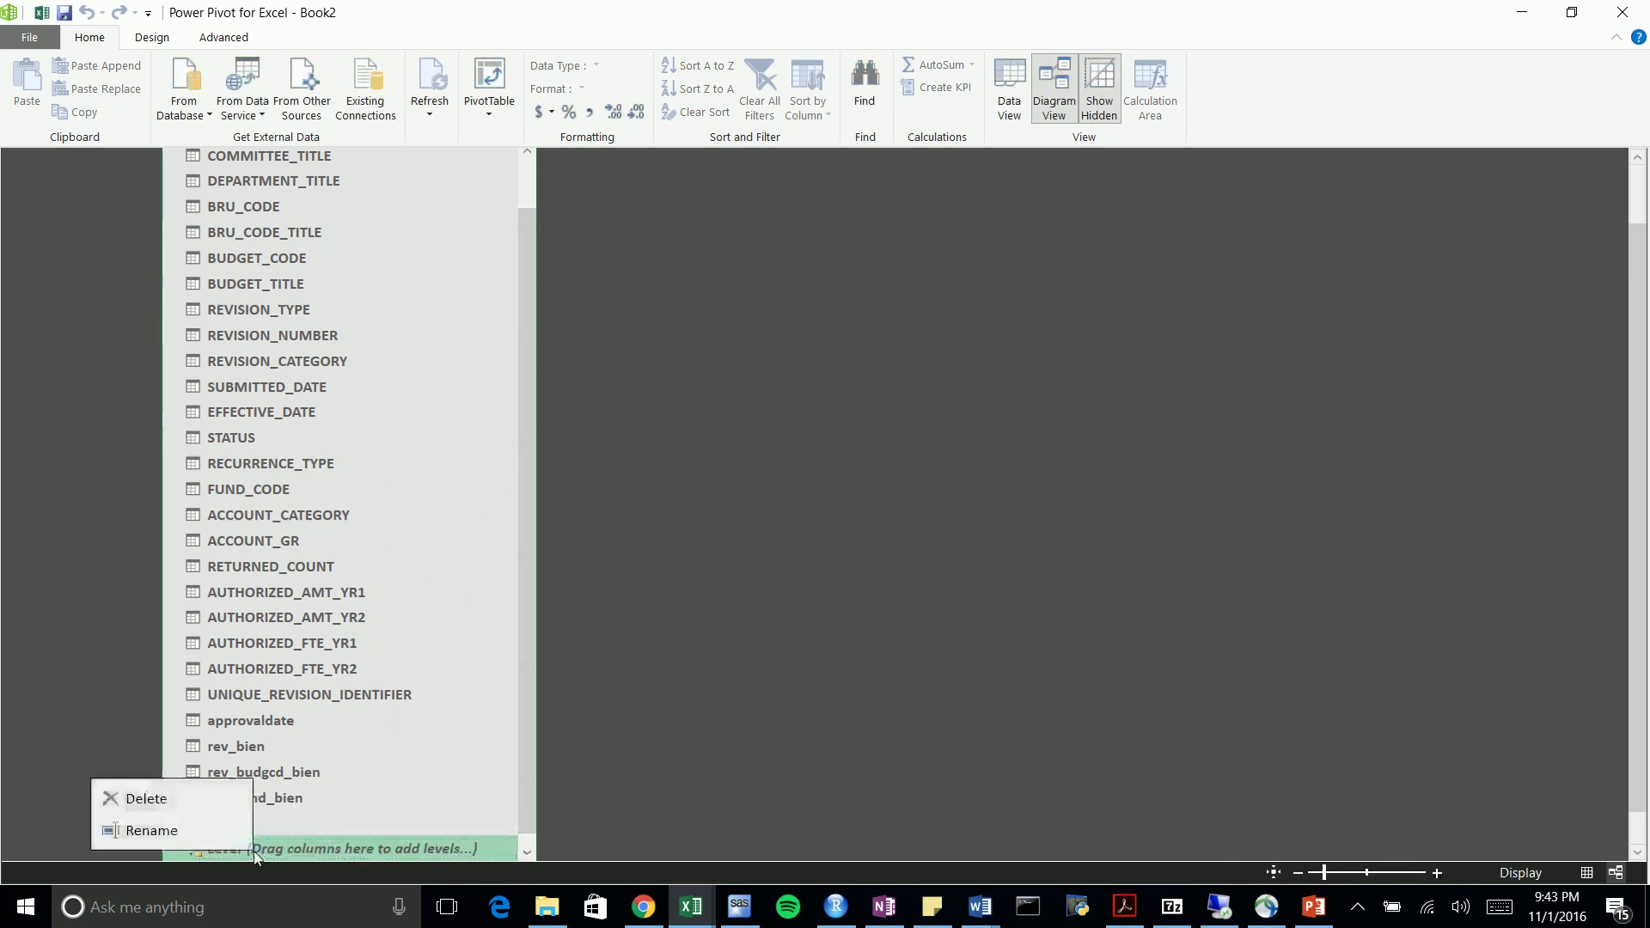
pyautogui.click(129, 832)
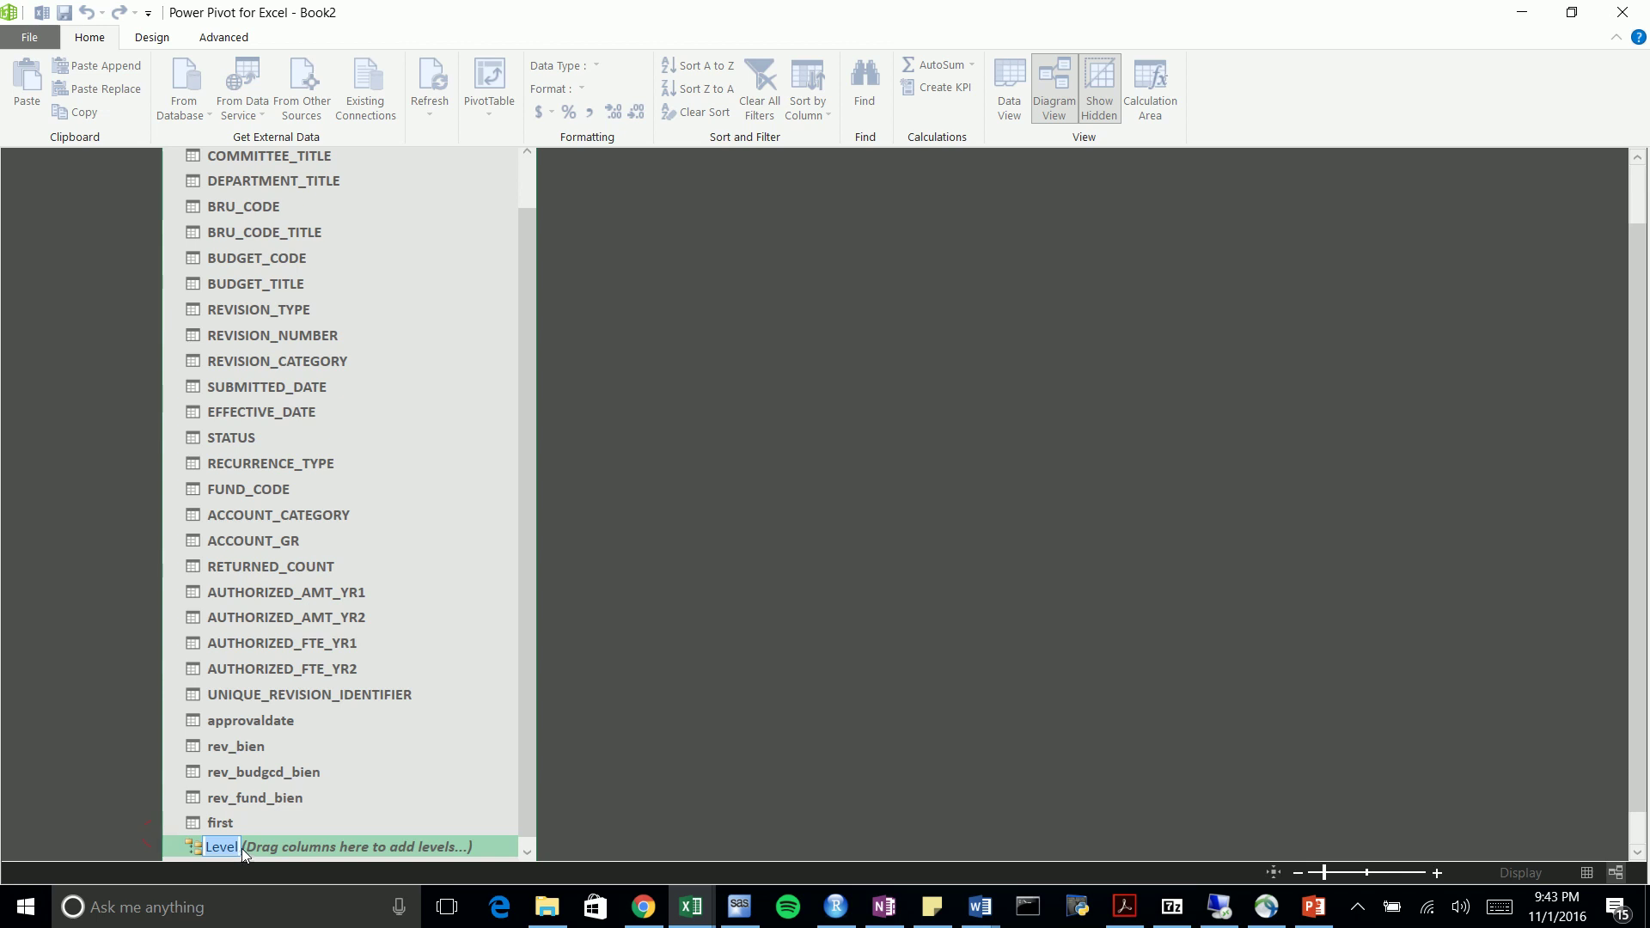
pyautogui.click(241, 844)
pyautogui.write('s')
pyautogui.press('Return')
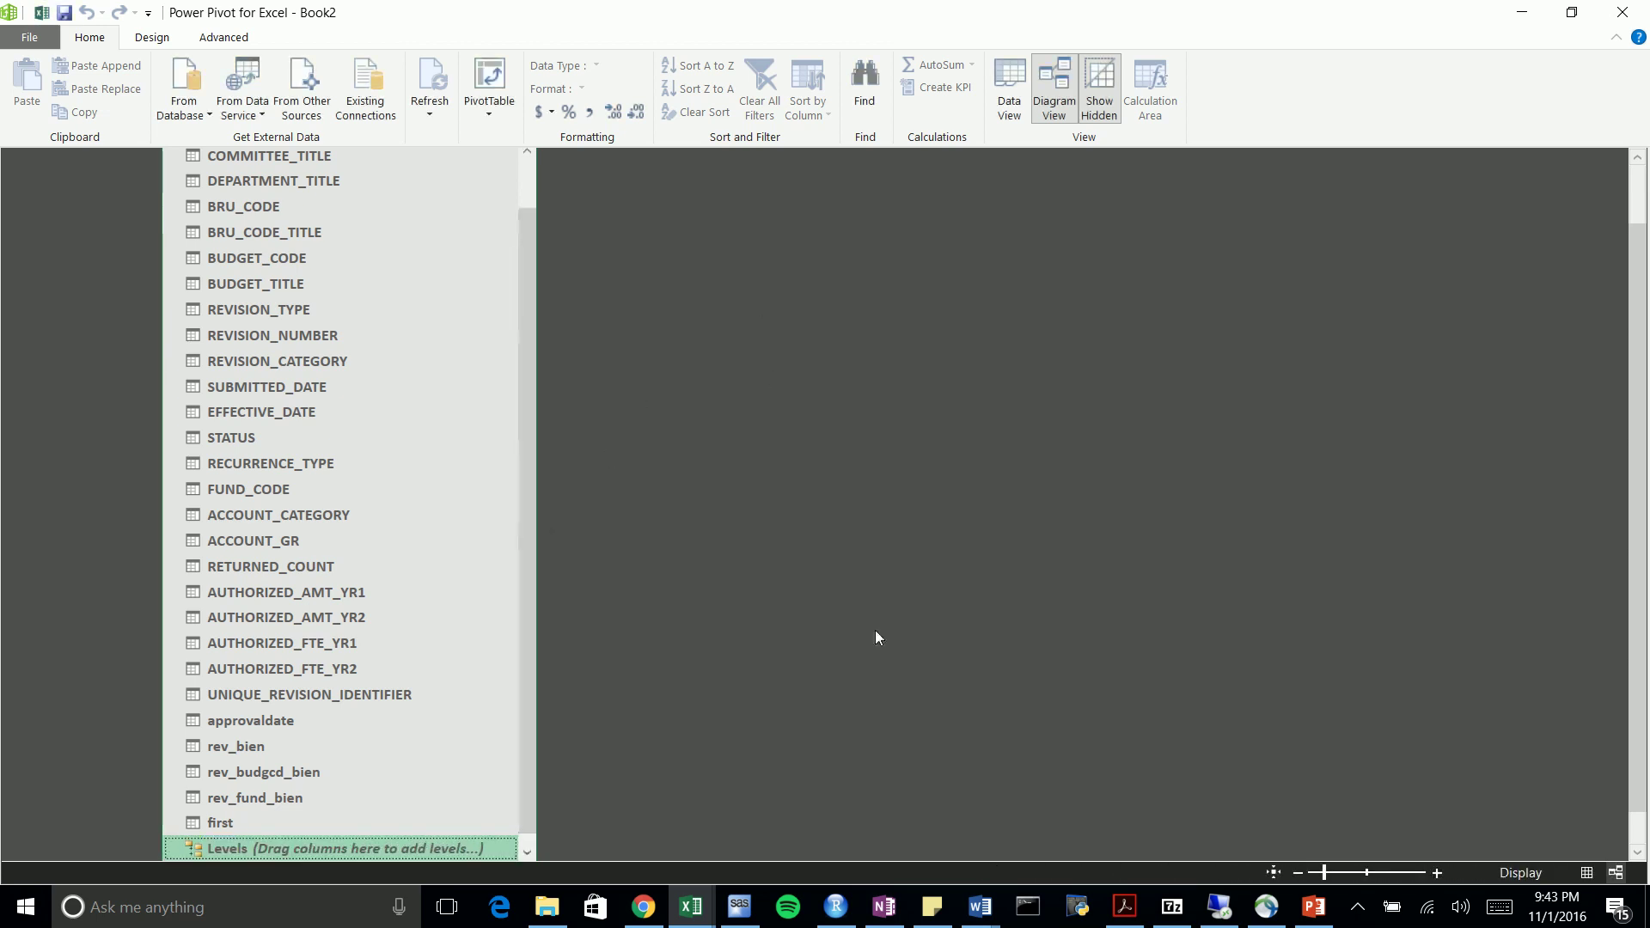
# Switch to Data Dictionary.docx in Word and review the organizational and budget code levels in its Overview section
pyautogui.moveTo(979, 906)
pyautogui.moveTo(1133, 815)
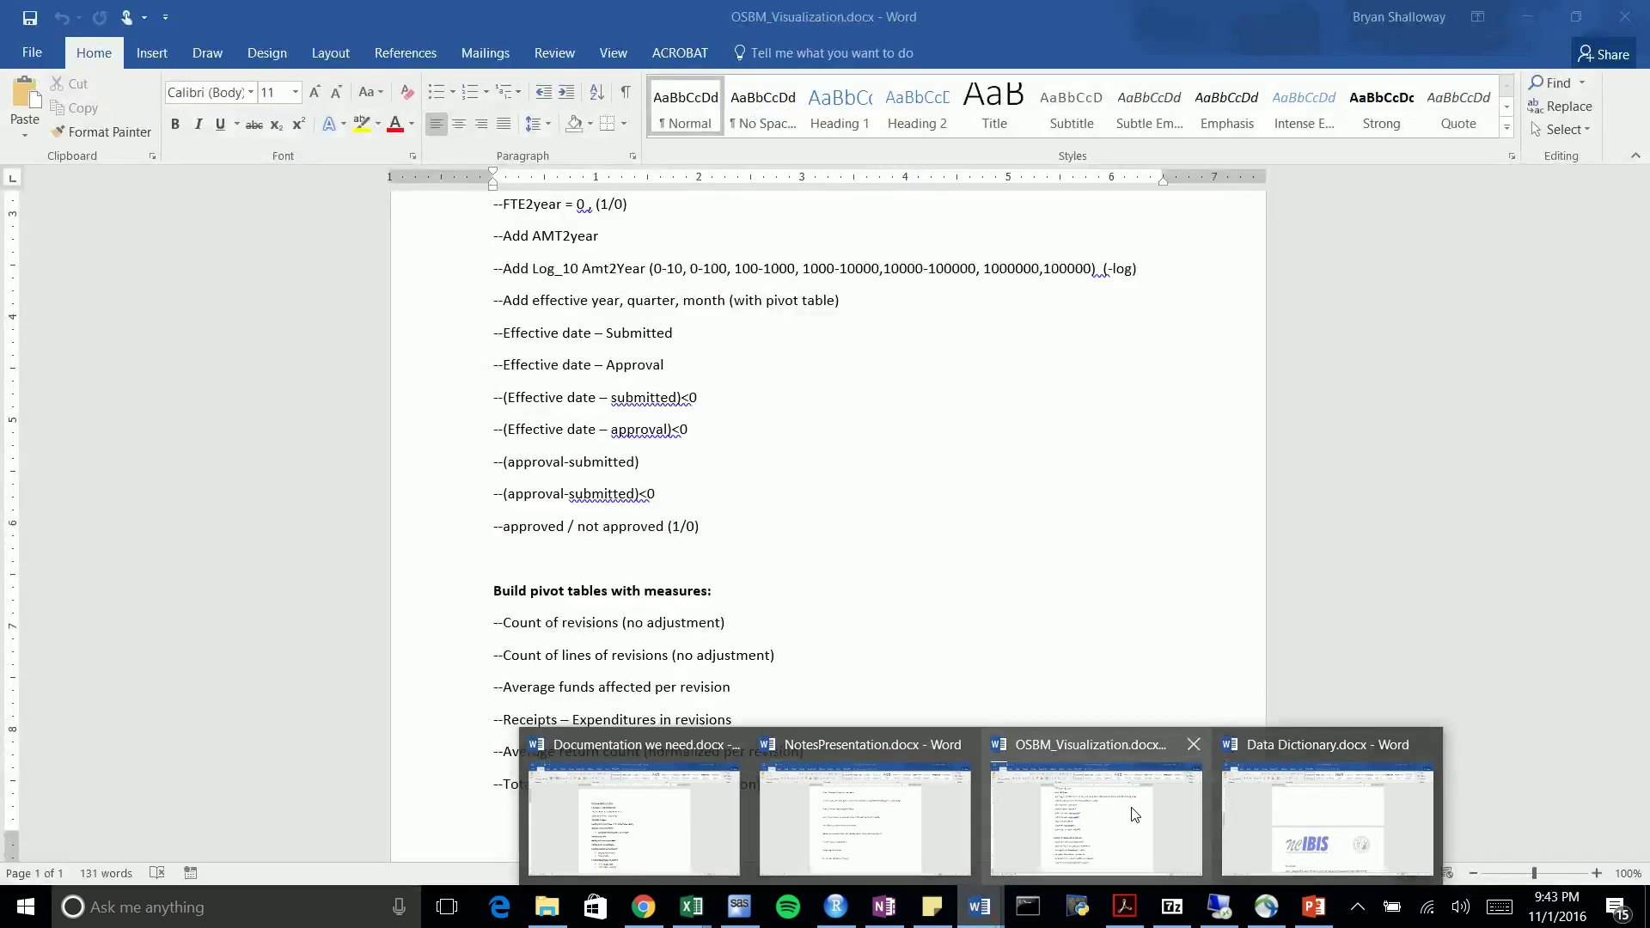
pyautogui.click(1256, 813)
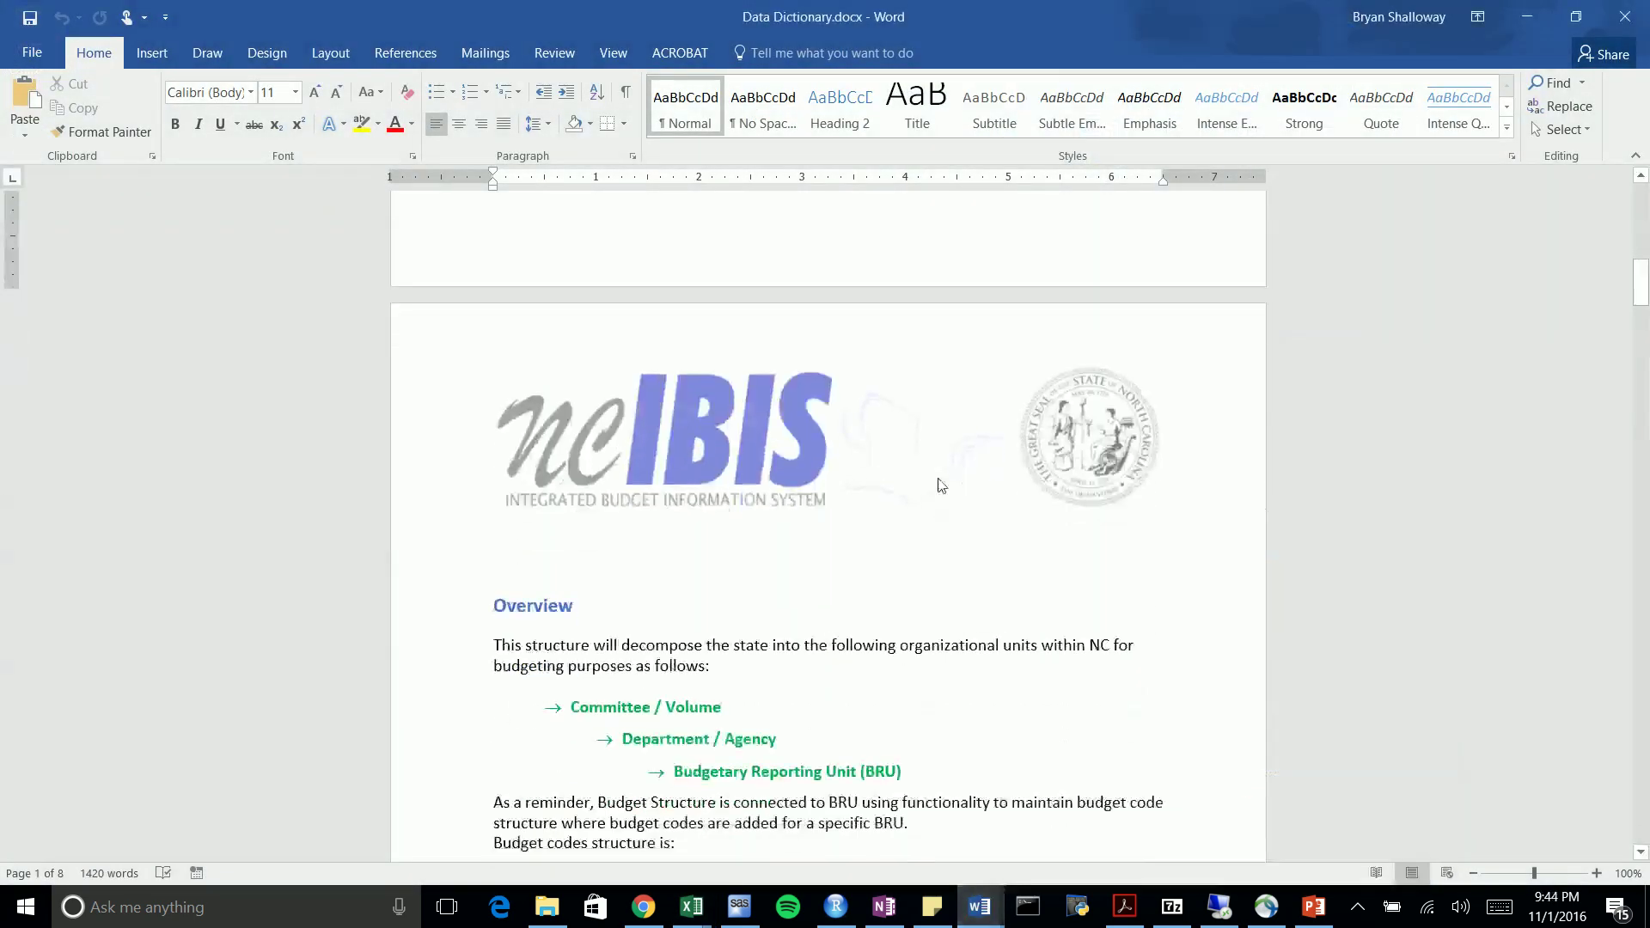
pyautogui.scroll(-2, 964, 477)
pyautogui.click(623, 503)
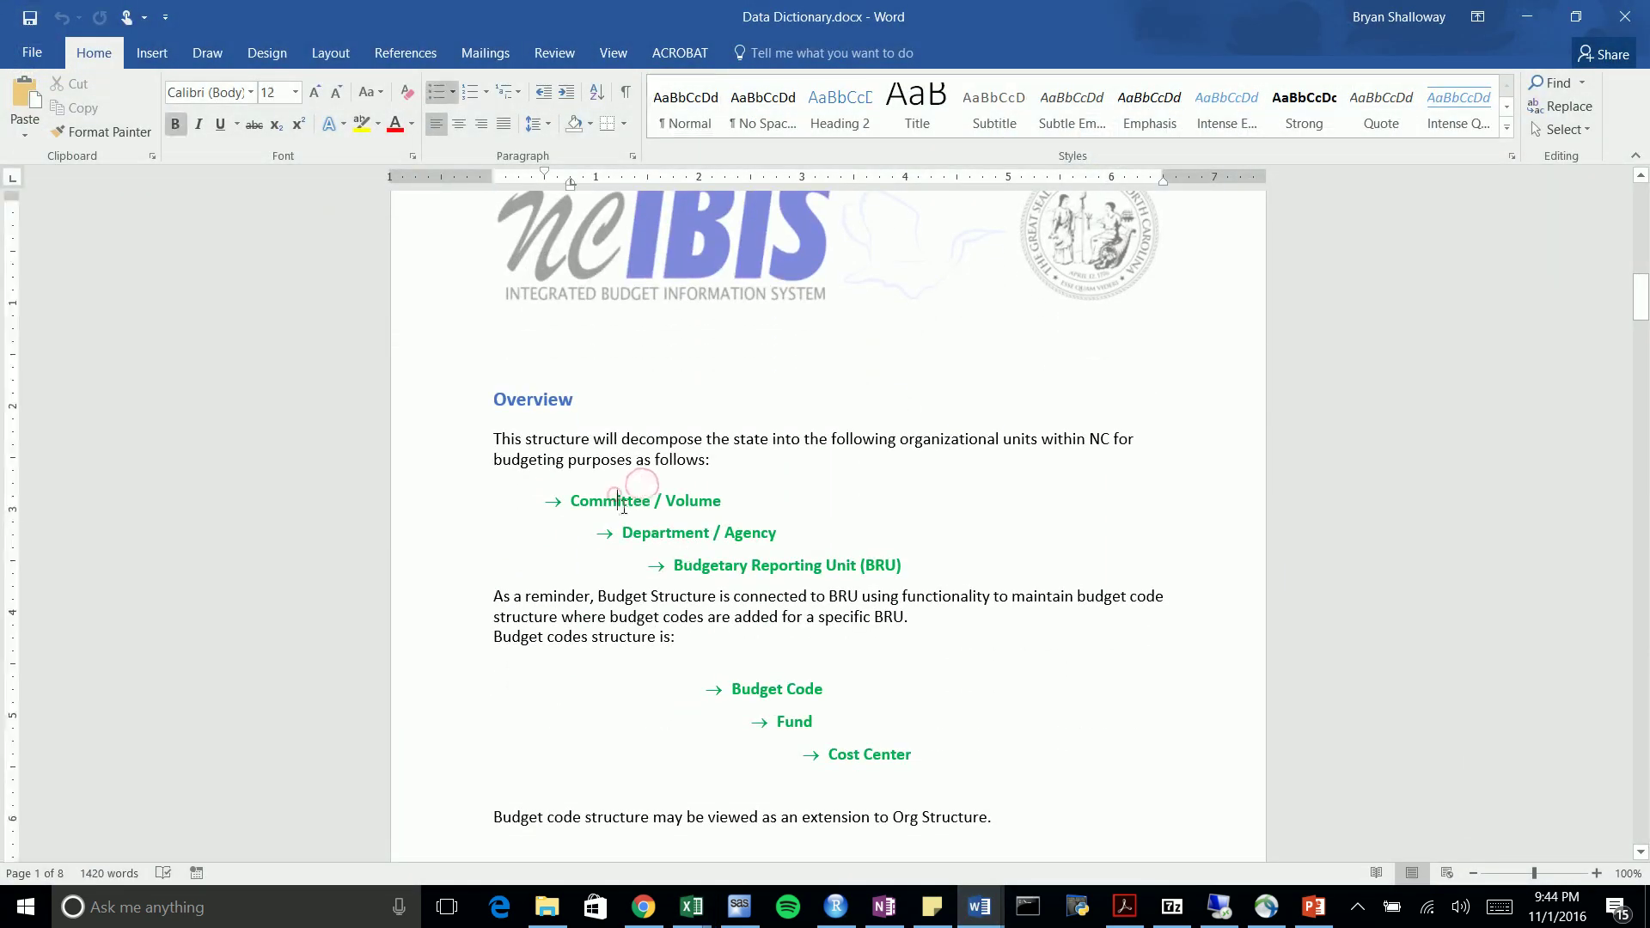
pyautogui.click(650, 528)
pyautogui.click(713, 568)
pyautogui.click(769, 693)
pyautogui.click(796, 722)
pyautogui.click(861, 758)
# Add a list level reading "Account Group/Cost Center" beneath Fund in the budget codes structure
pyautogui.click(841, 736)
pyautogui.press('Return')
pyautogui.press('Tab')
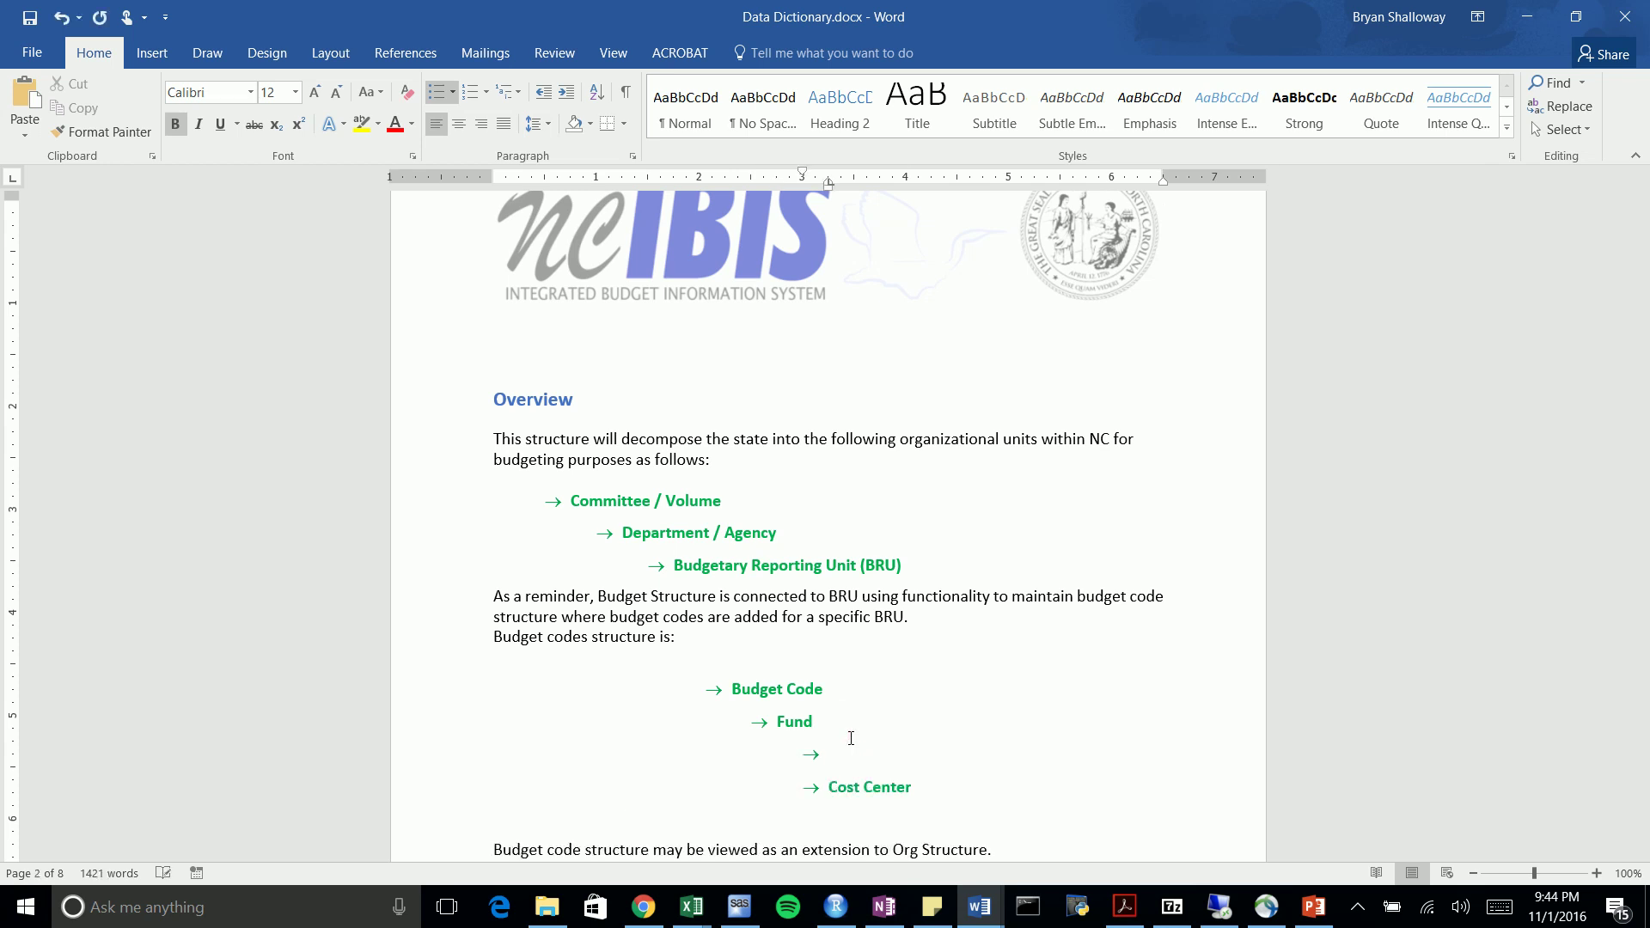
pyautogui.write('Account Group/Cost Center')
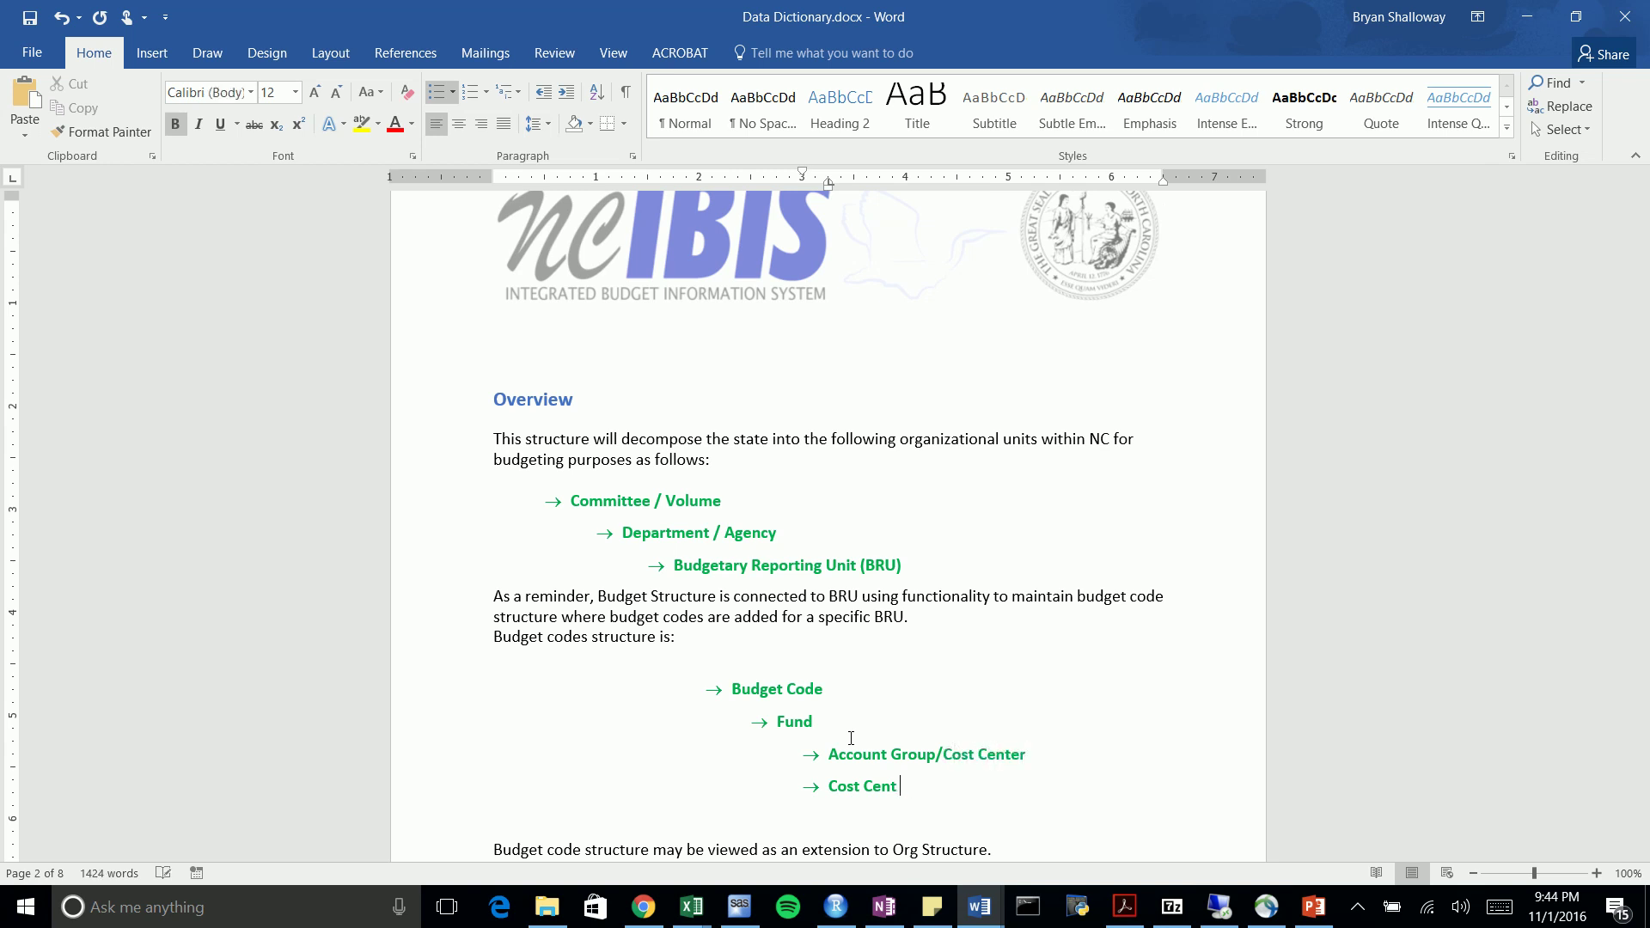
# Remove the unfinished "Cost Cent" list item beneath Account Group/Cost Center in the budget codes structure
pyautogui.press('BackSpace')
pyautogui.press('BackSpace')
pyautogui.press('BackSpace')
pyautogui.press('BackSpace')
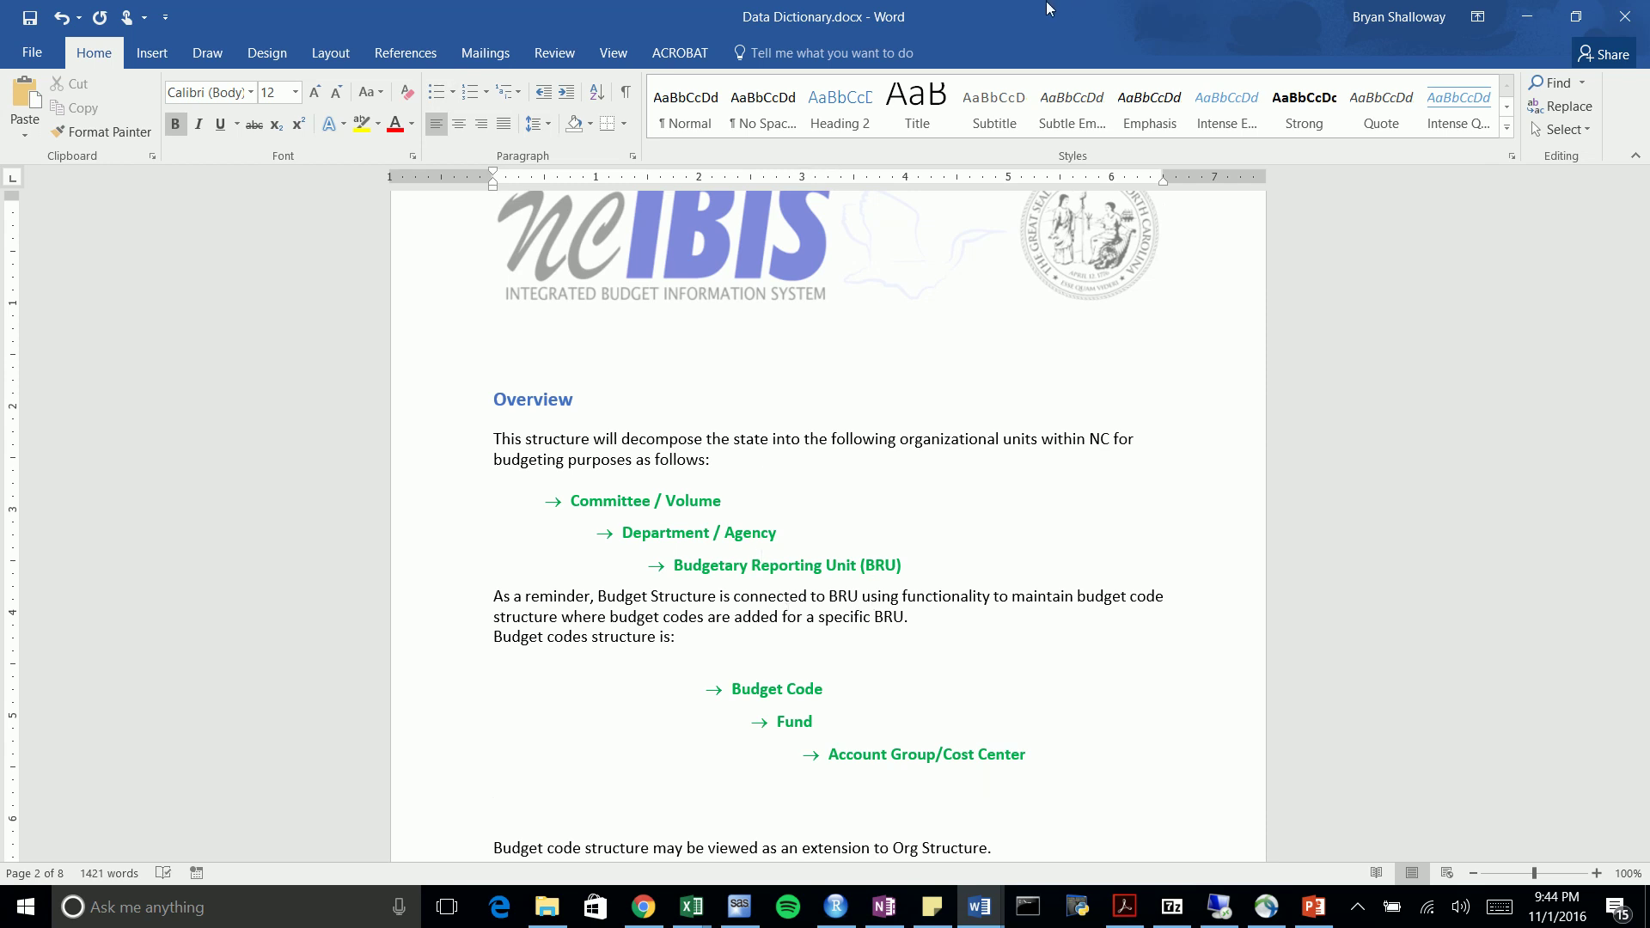
# Arrange the Word data dictionary side by side with the Power Pivot window, keeping the table's field list in view
pyautogui.doubleClick(1160, 7)
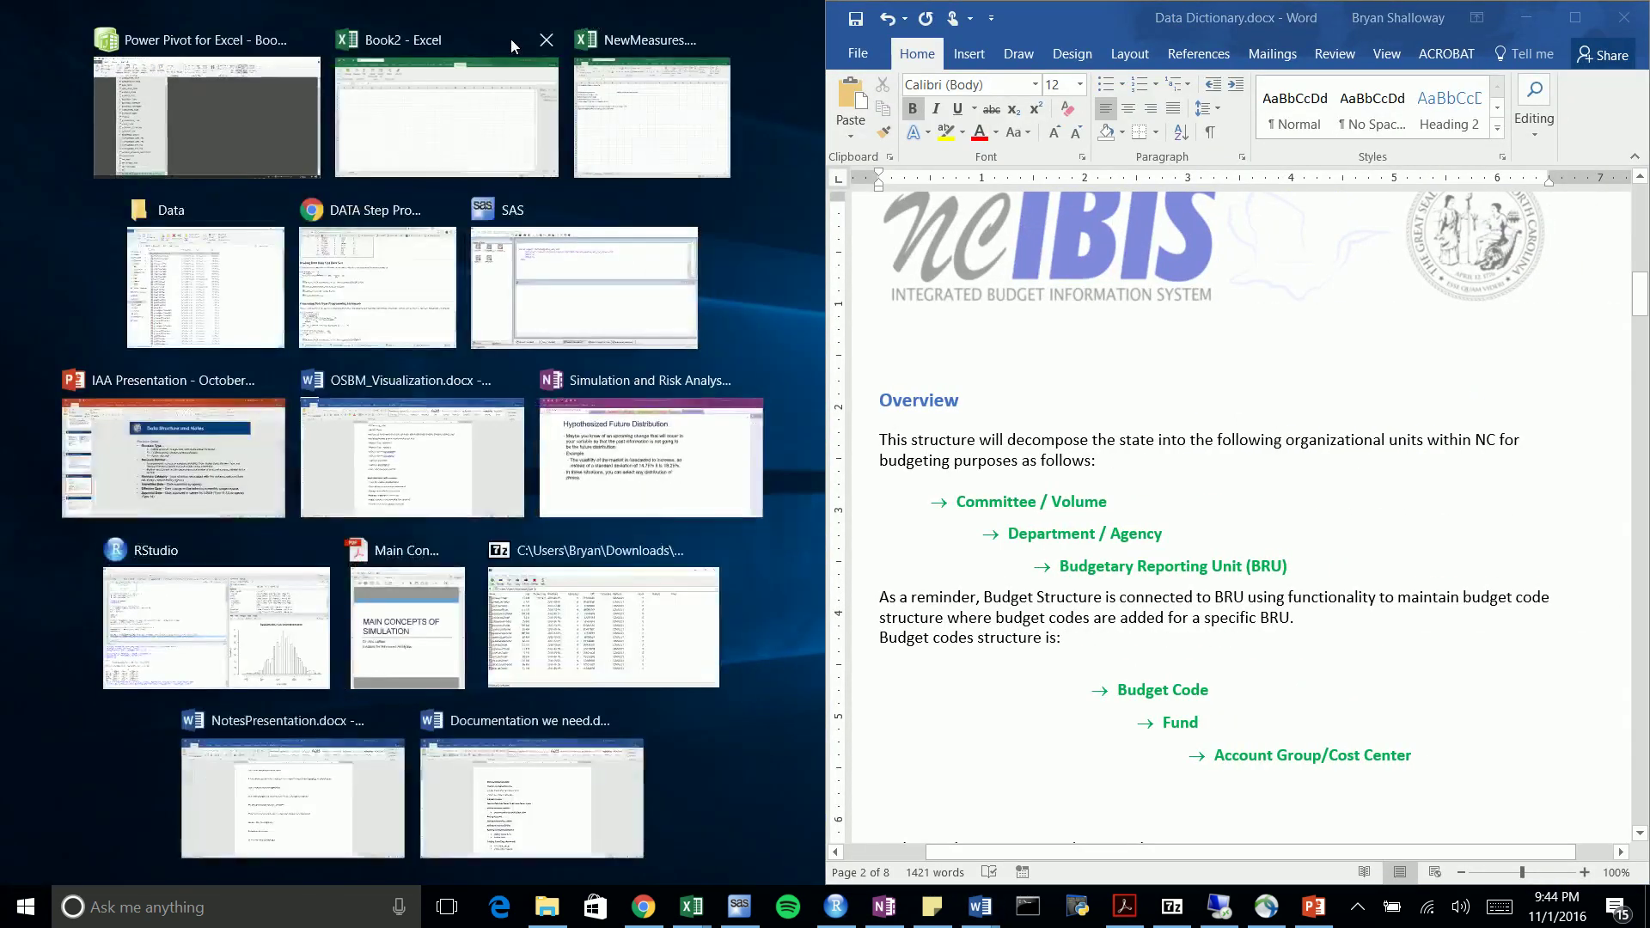
pyautogui.click(292, 129)
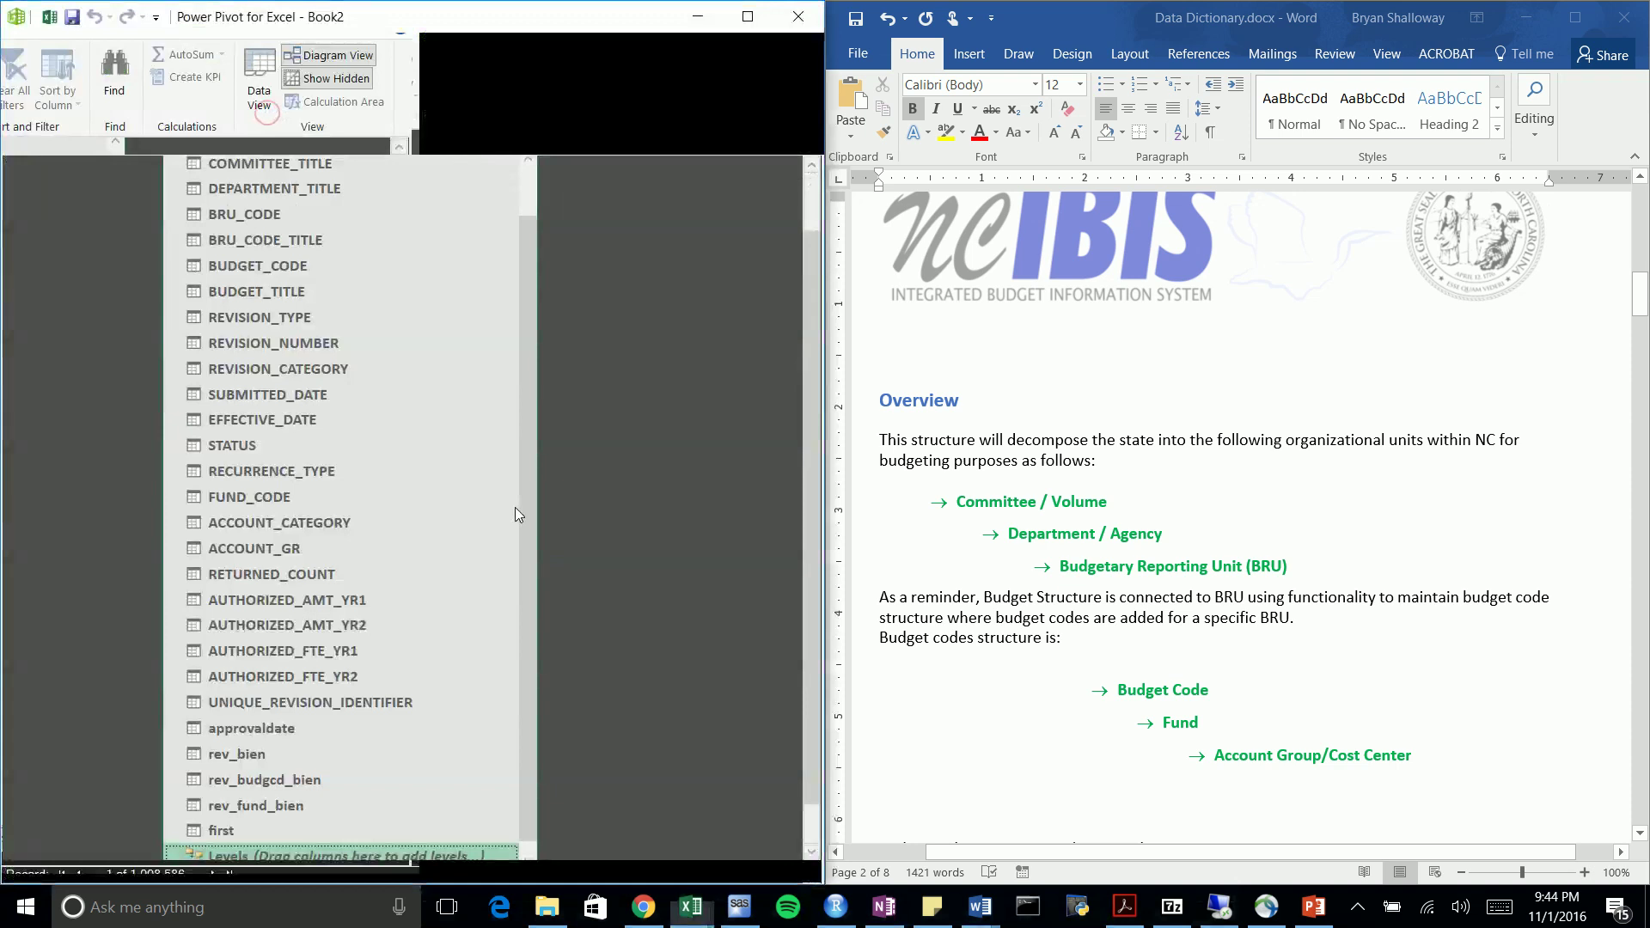
pyautogui.moveTo(534, 478); pyautogui.dragTo(550, 409)
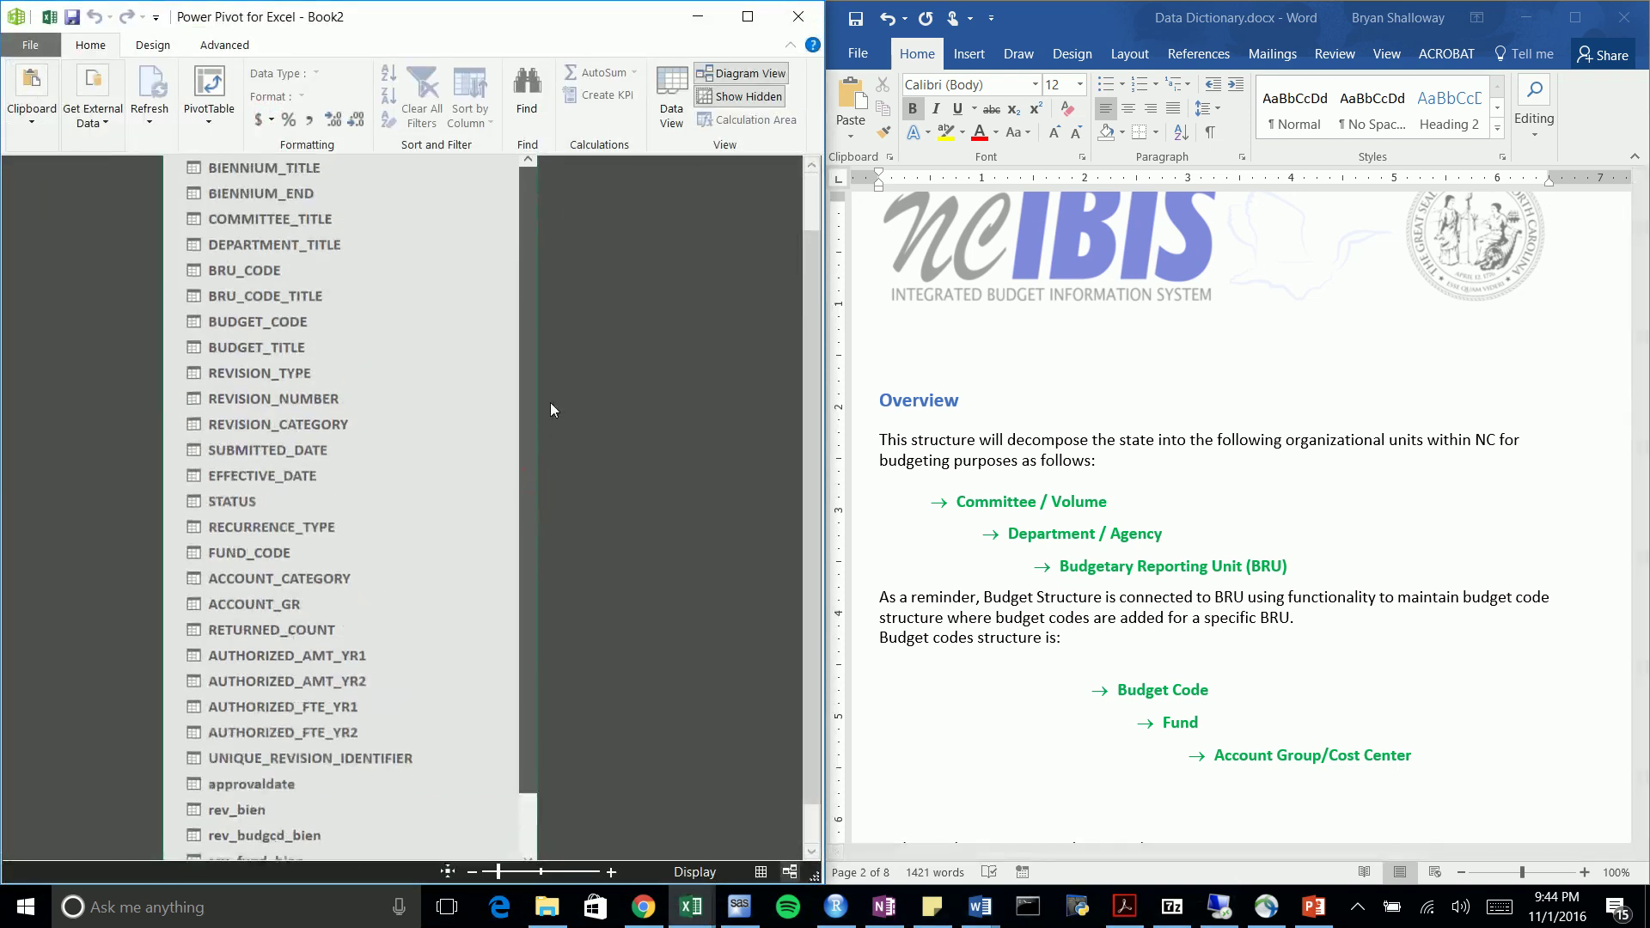
# Add the COMMITTEE_TITLE and DEPARTMENT_TITLE fields to the Levels hierarchy, in that order
pyautogui.click(286, 218)
pyautogui.rightClick(285, 218)
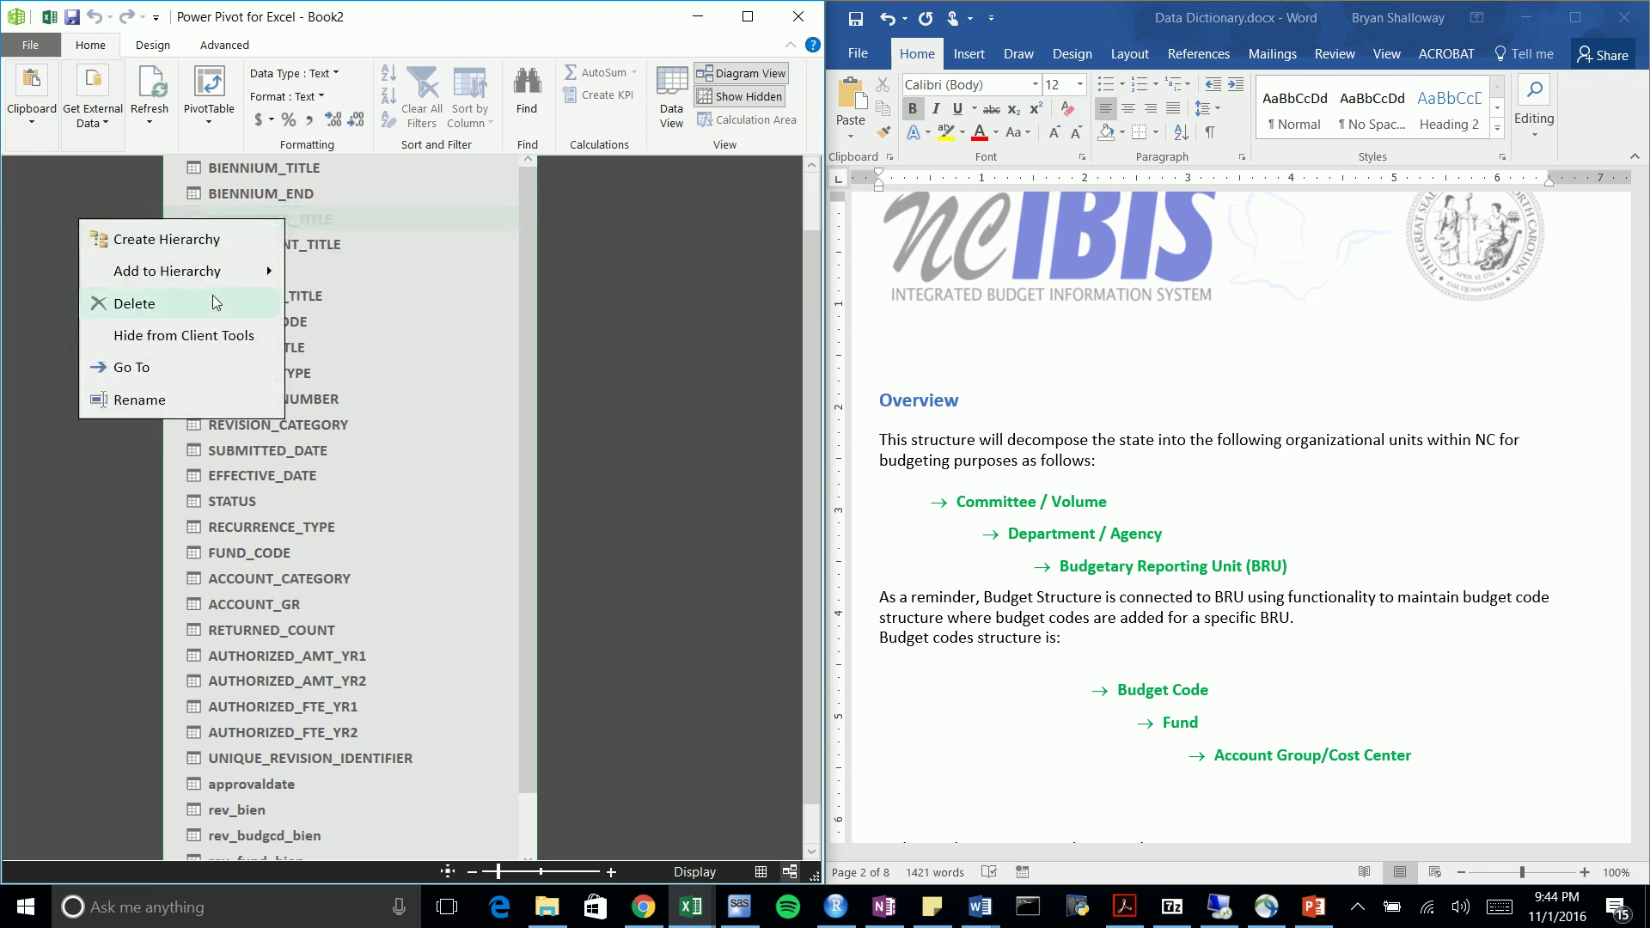
pyautogui.moveTo(225, 270)
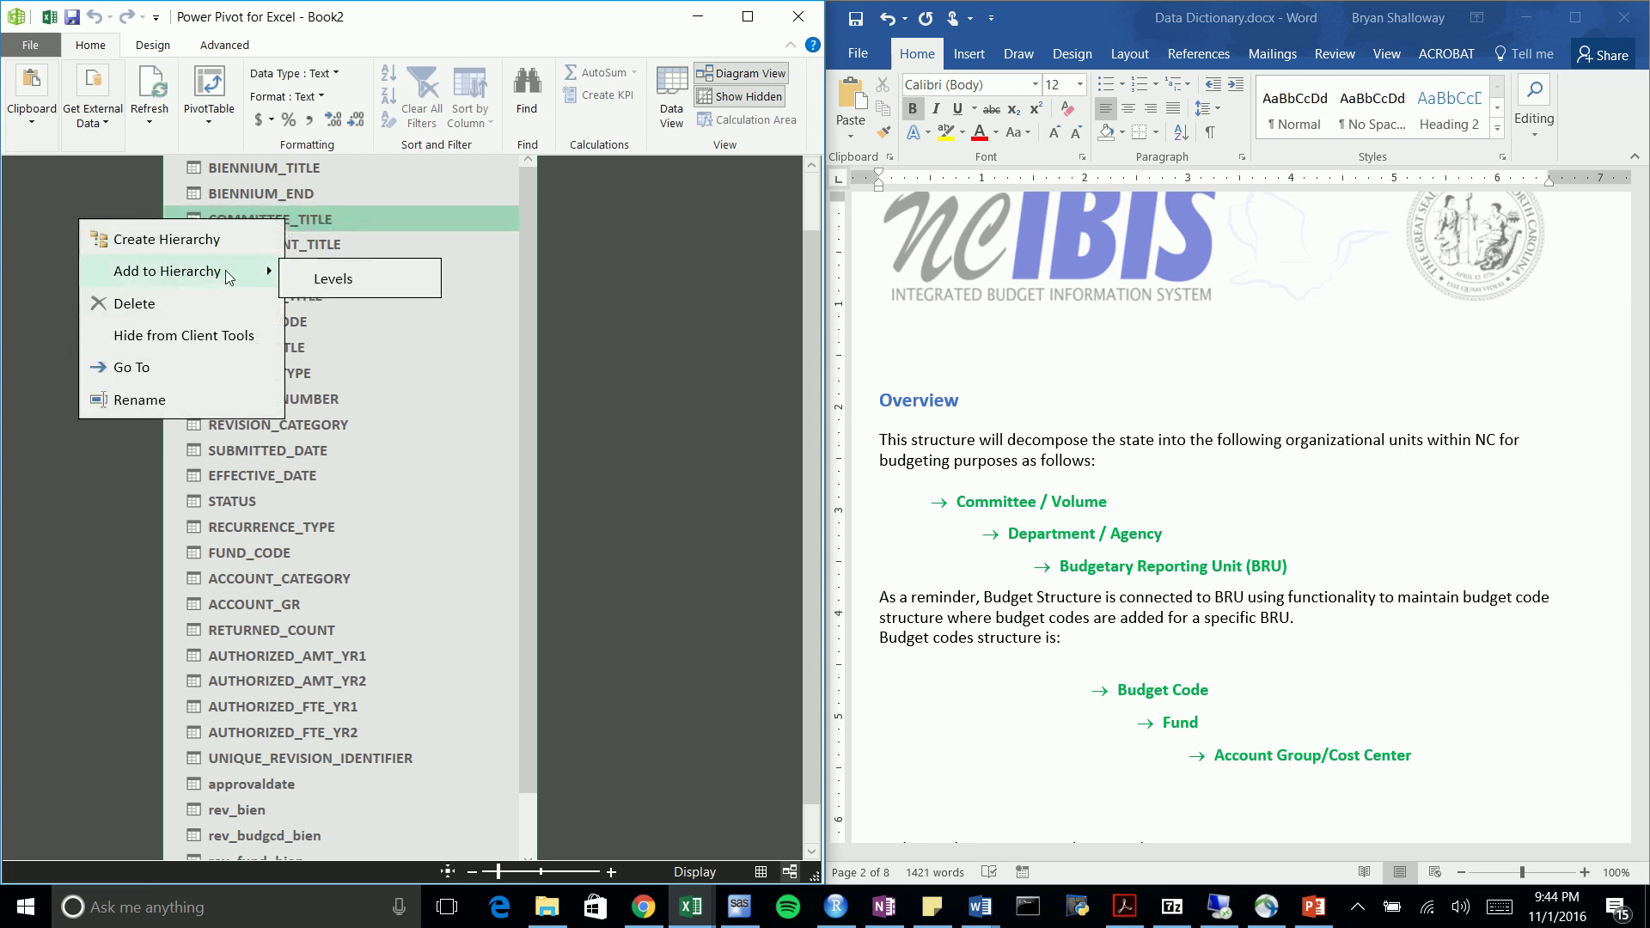
pyautogui.click(373, 281)
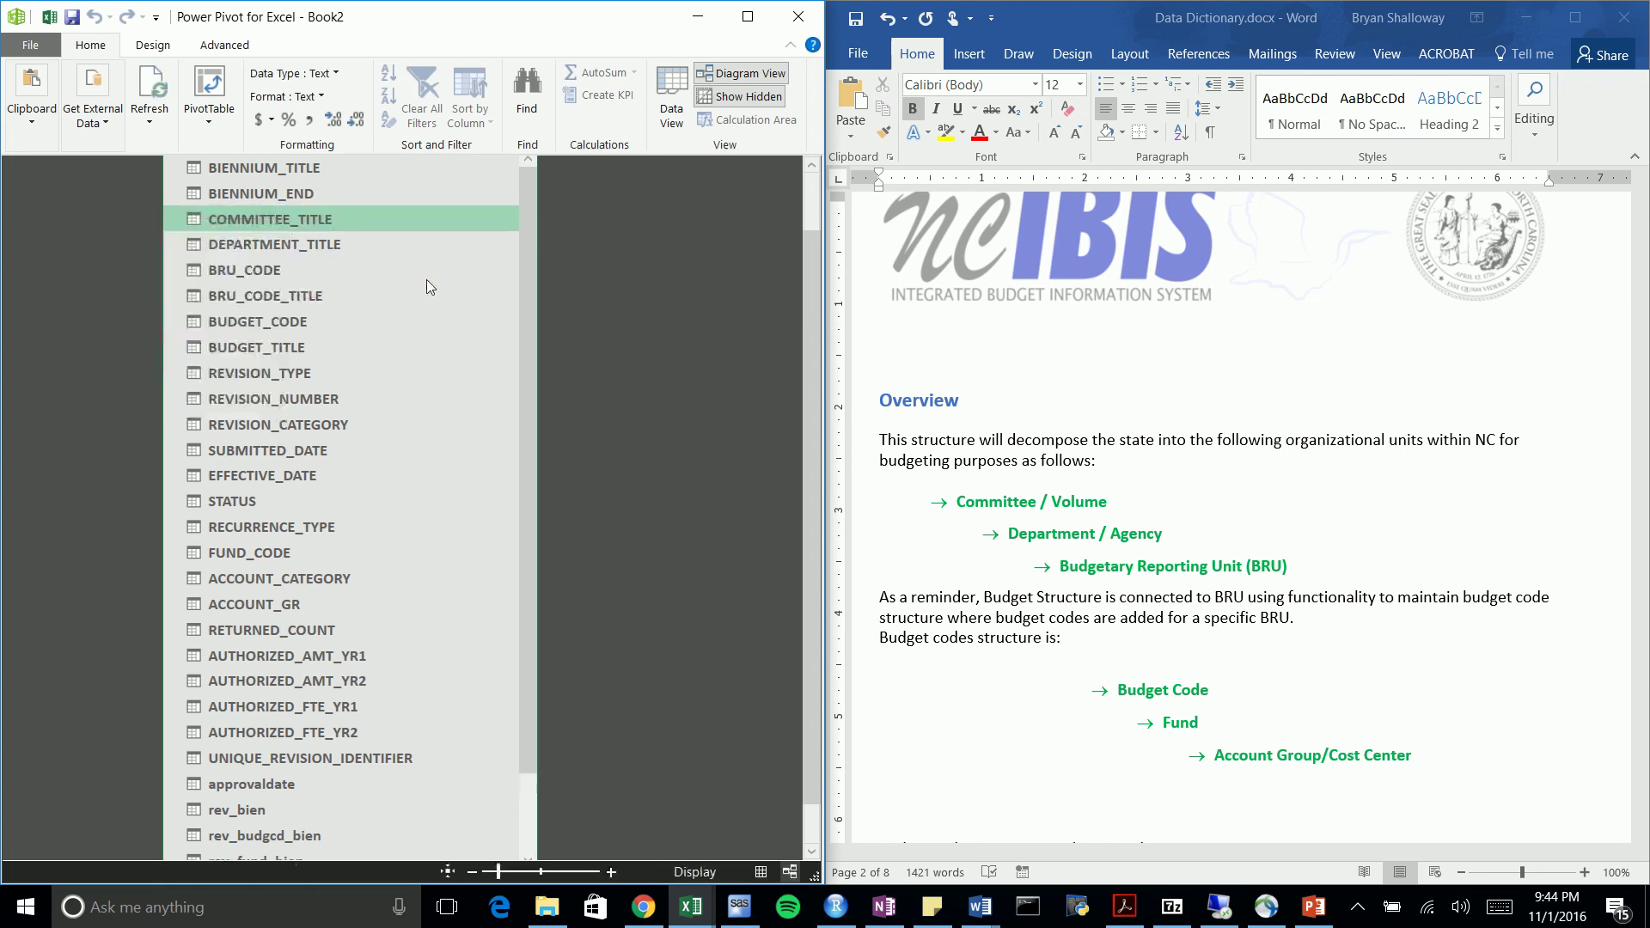
pyautogui.click(301, 244)
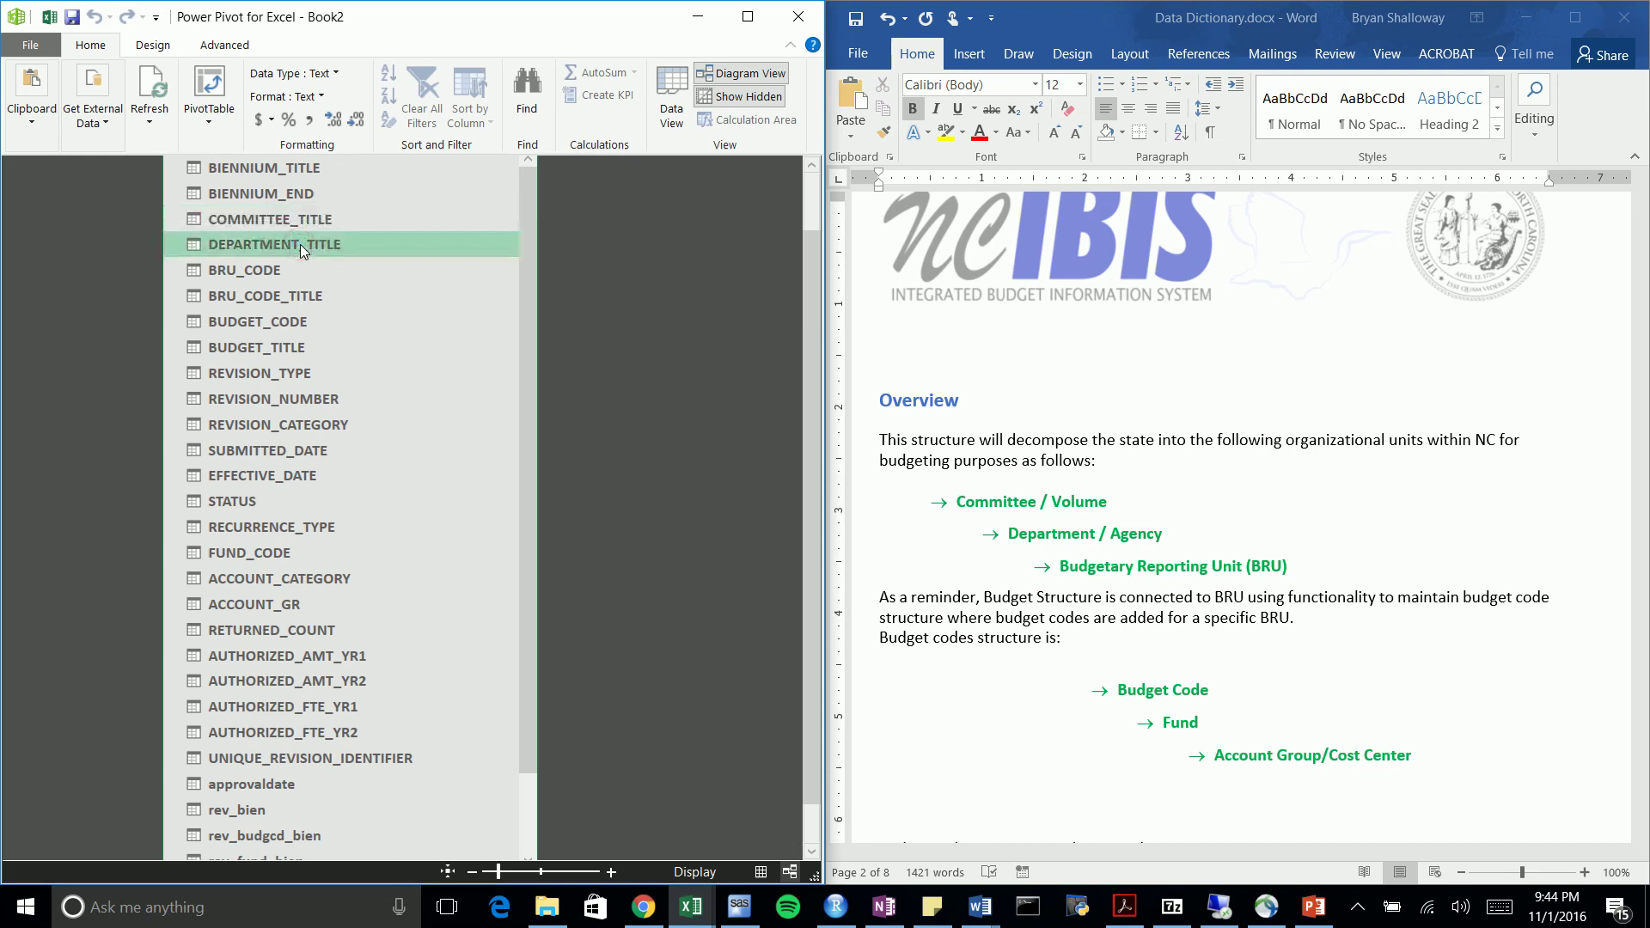
pyautogui.rightClick(301, 244)
pyautogui.moveTo(266, 297)
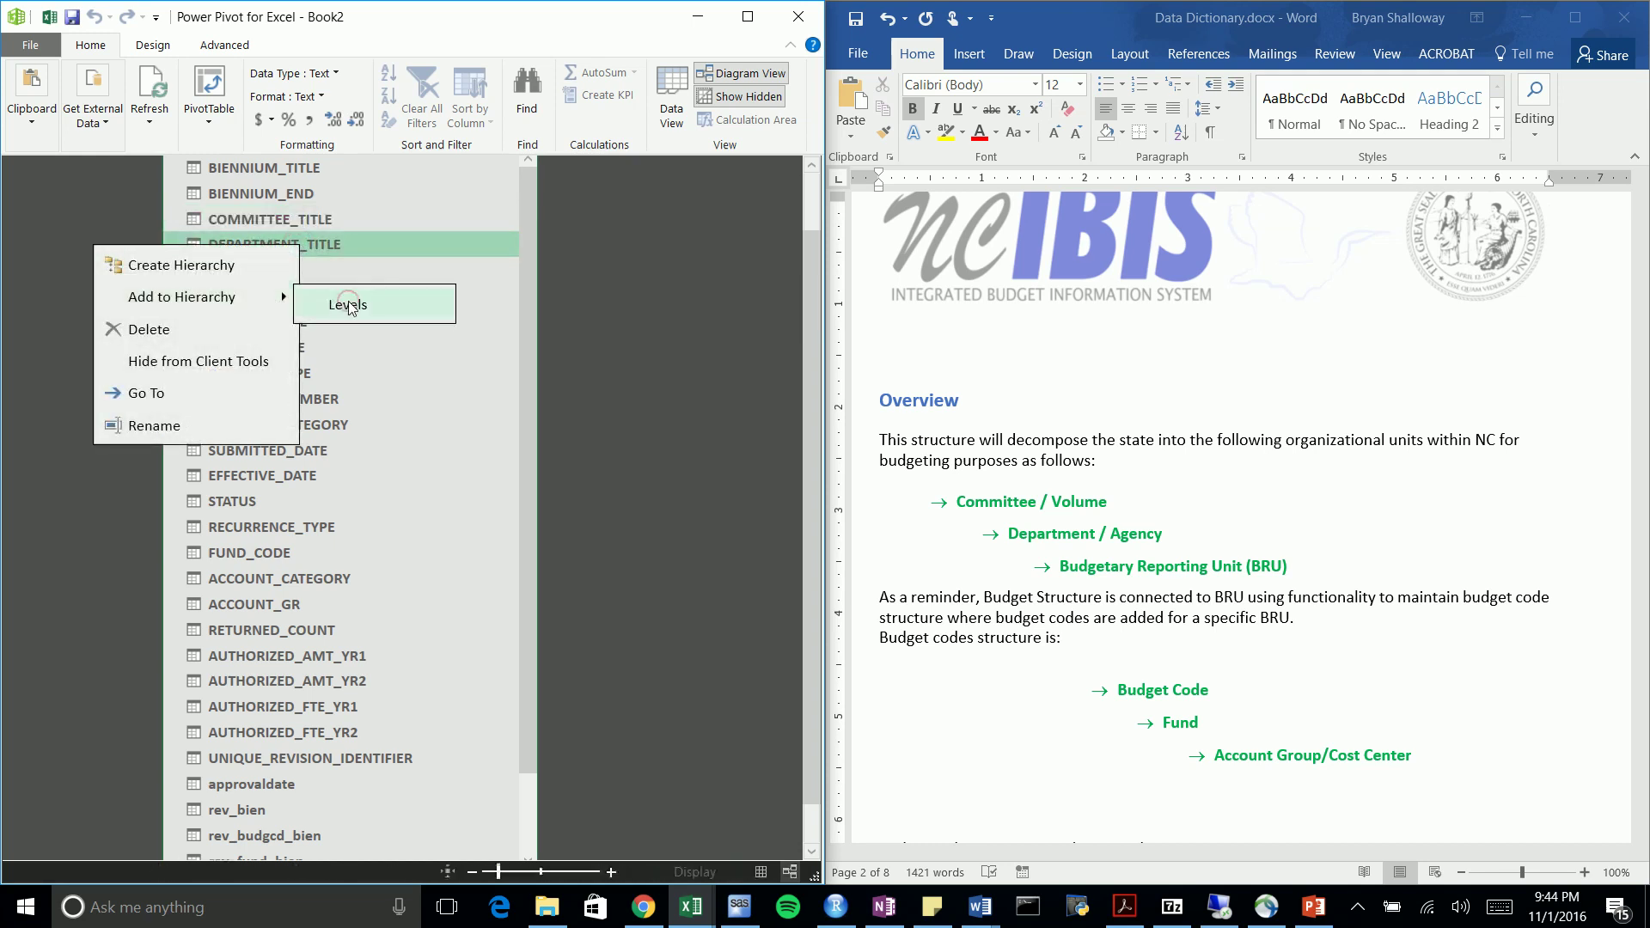
pyautogui.click(348, 305)
# Add BRU_CODE_TITLE and BUDGET_TITLE as the next two levels of the Levels hierarchy
pyautogui.click(276, 296)
pyautogui.rightClick(276, 296)
pyautogui.moveTo(258, 349)
pyautogui.click(302, 361)
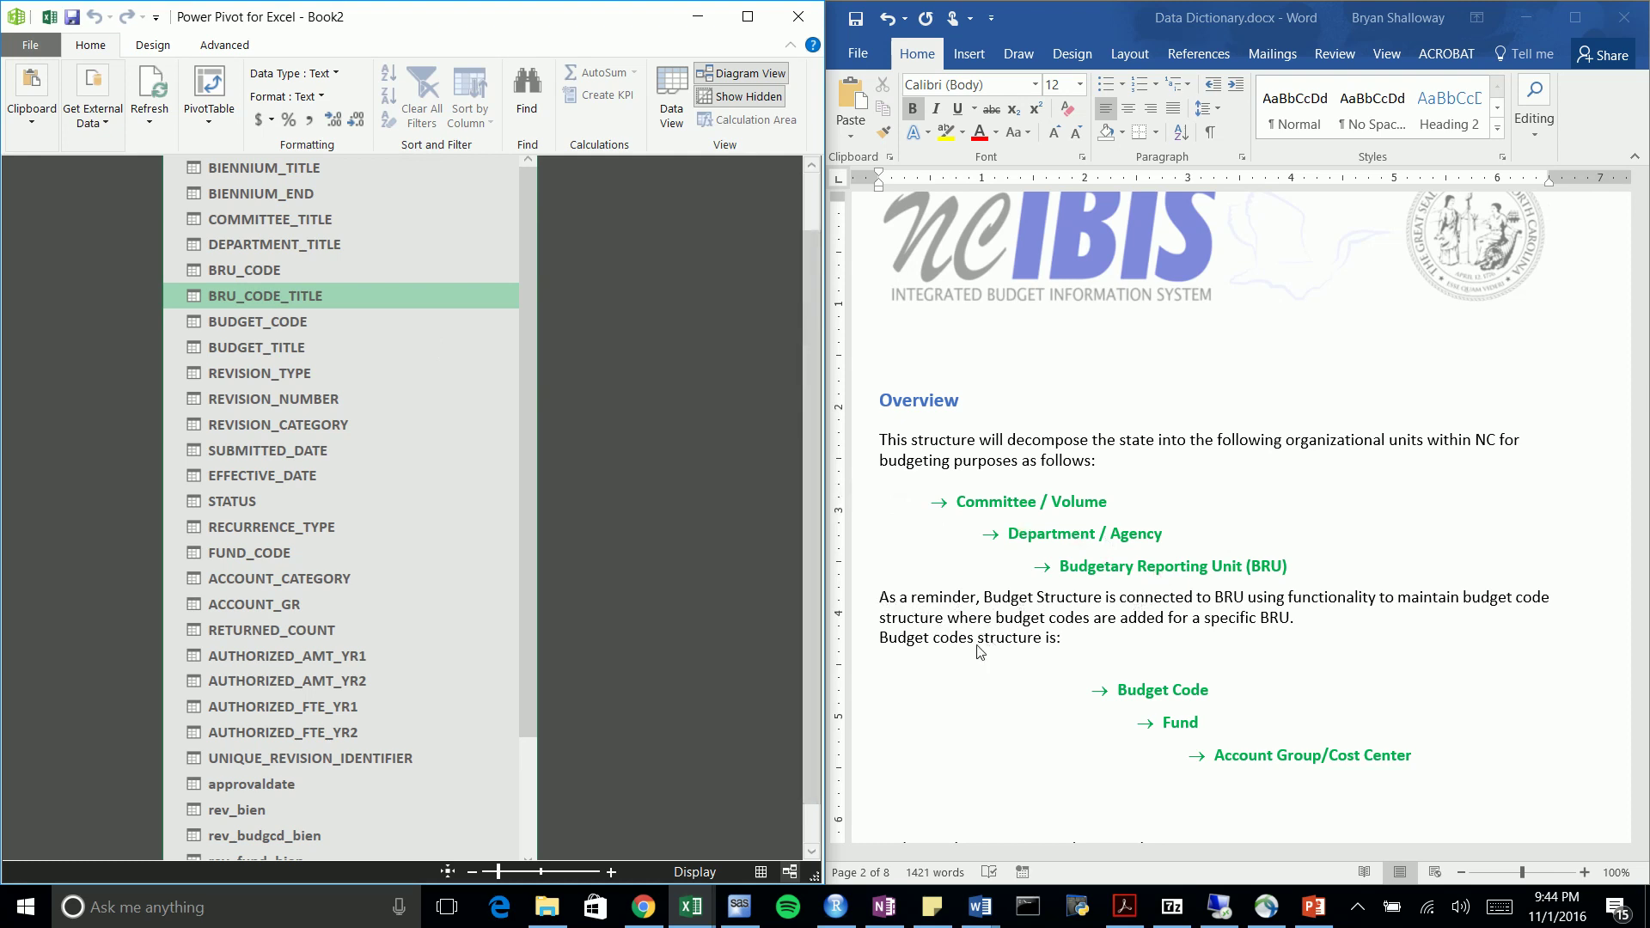
pyautogui.moveTo(524, 399); pyautogui.dragTo(523, 417)
pyautogui.click(262, 323)
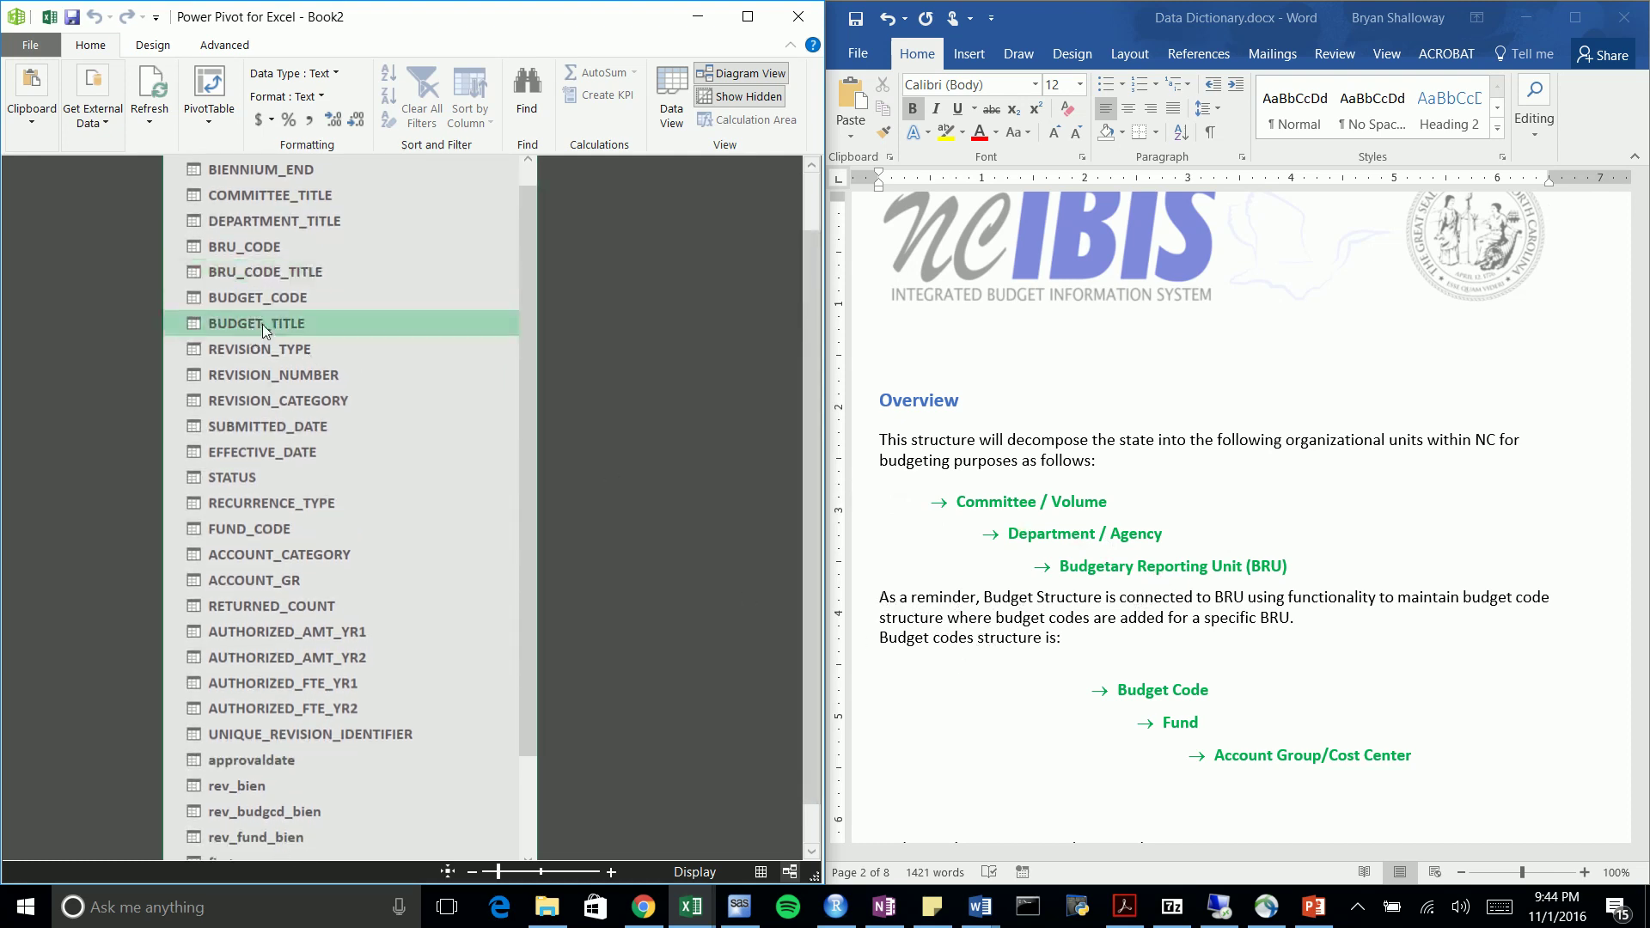
pyautogui.rightClick(261, 324)
pyautogui.moveTo(228, 378)
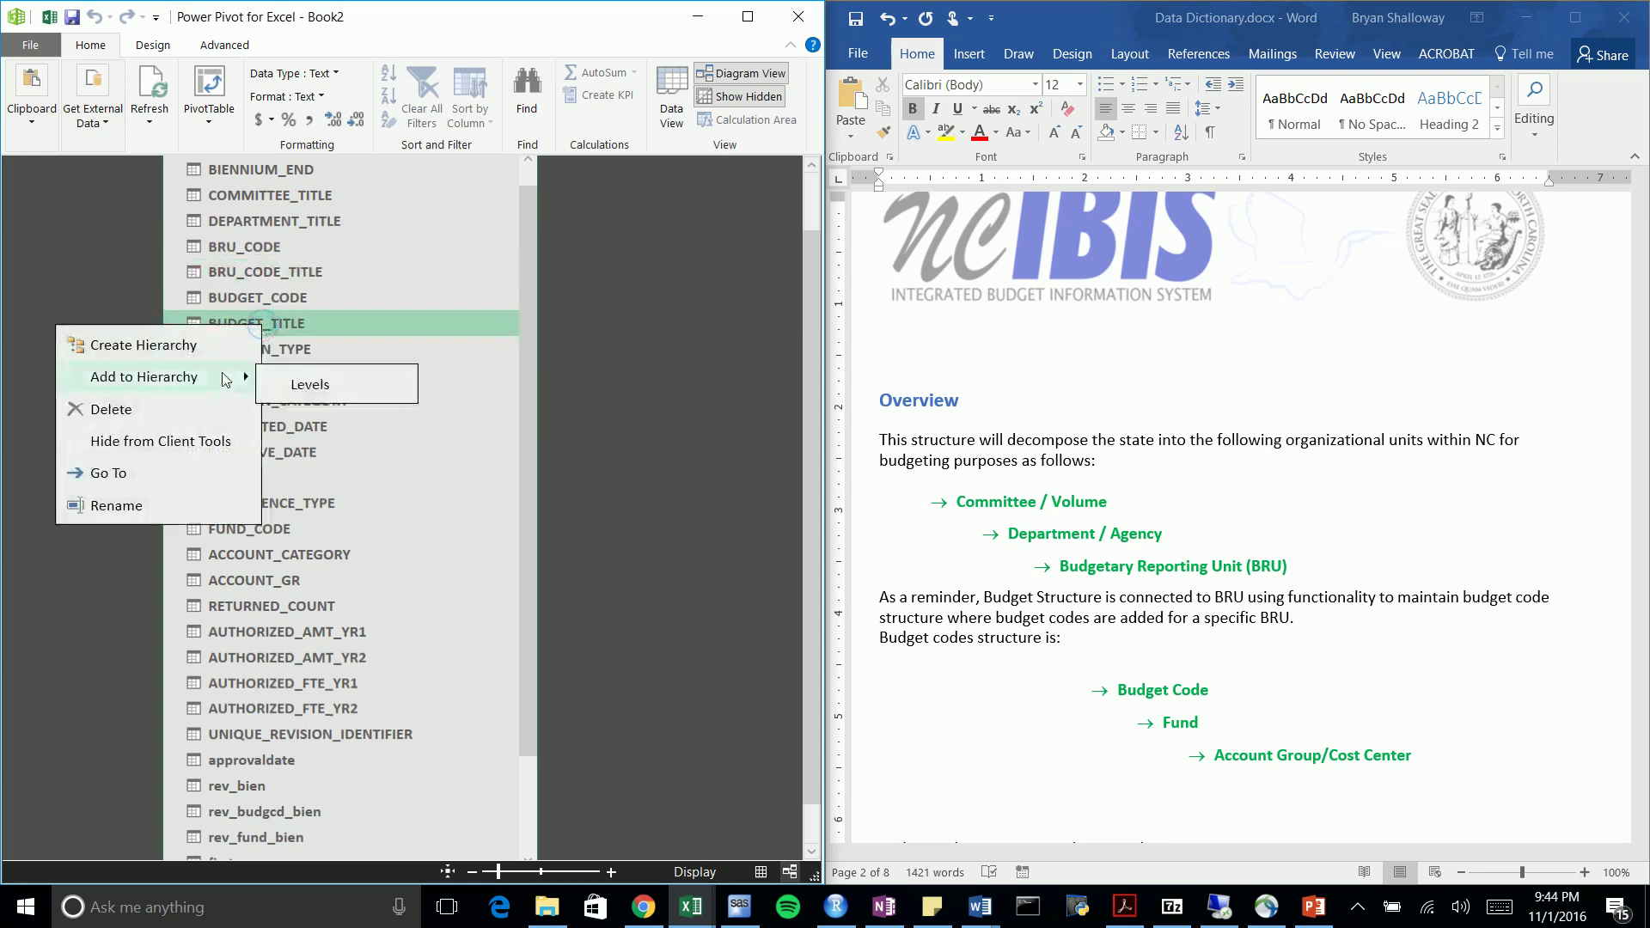
pyautogui.click(292, 385)
# Add FUND_CODE and ACCOUNT_GR as further levels of the Levels hierarchy
pyautogui.moveTo(524, 274); pyautogui.dragTo(525, 336)
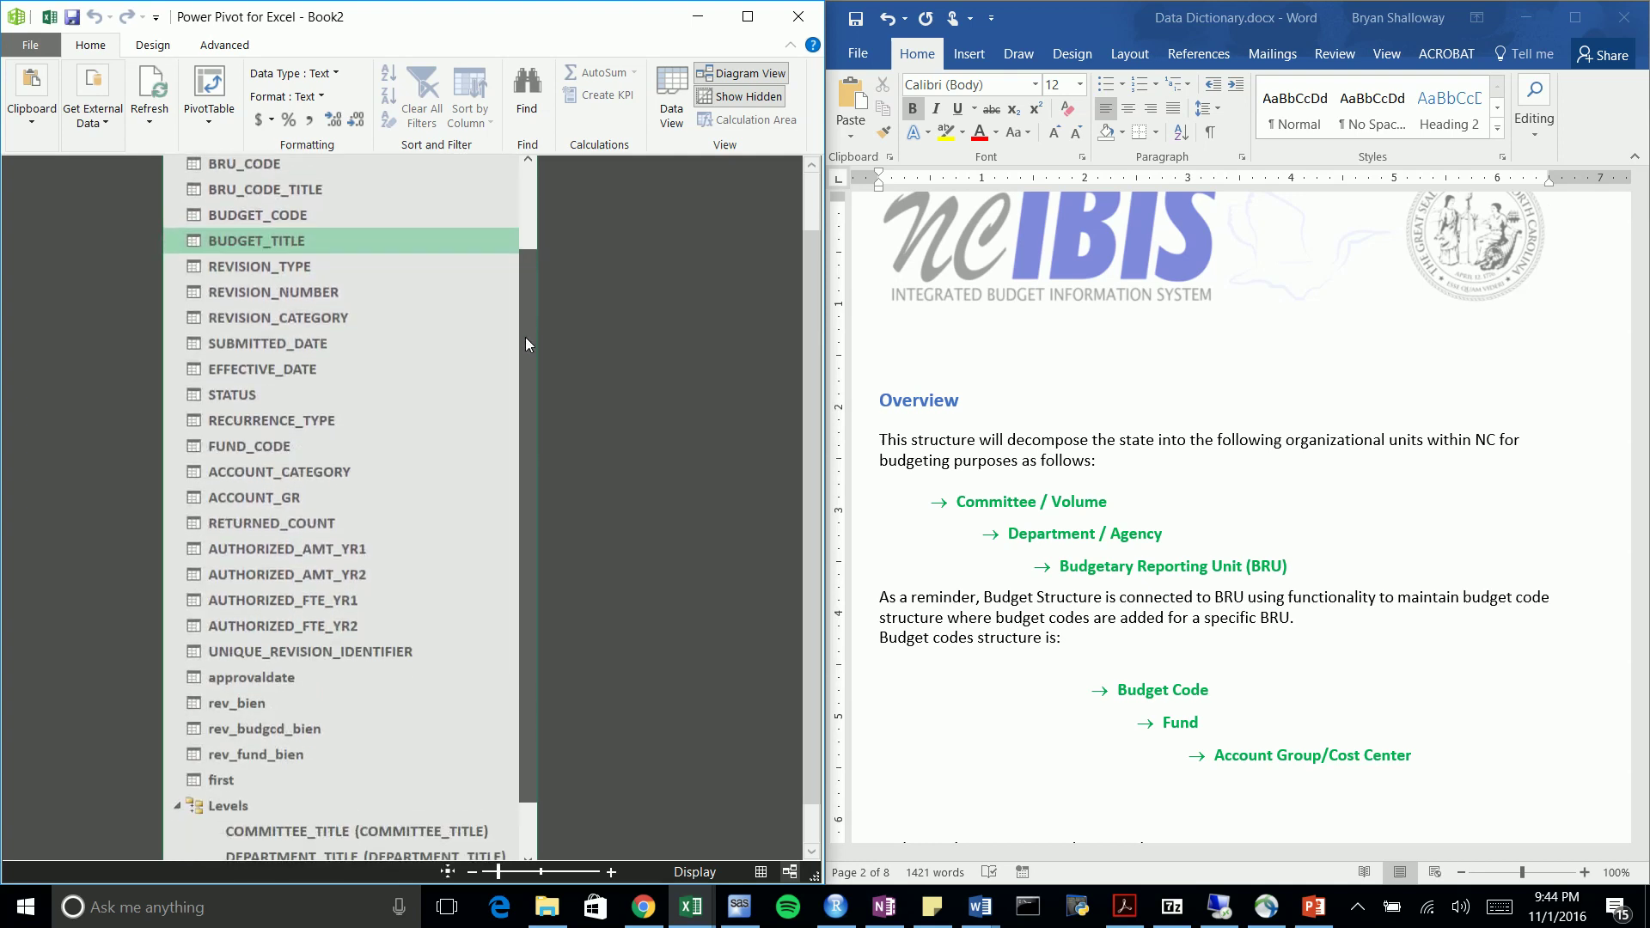
pyautogui.click(263, 452)
pyautogui.rightClick(265, 452)
pyautogui.moveTo(197, 506)
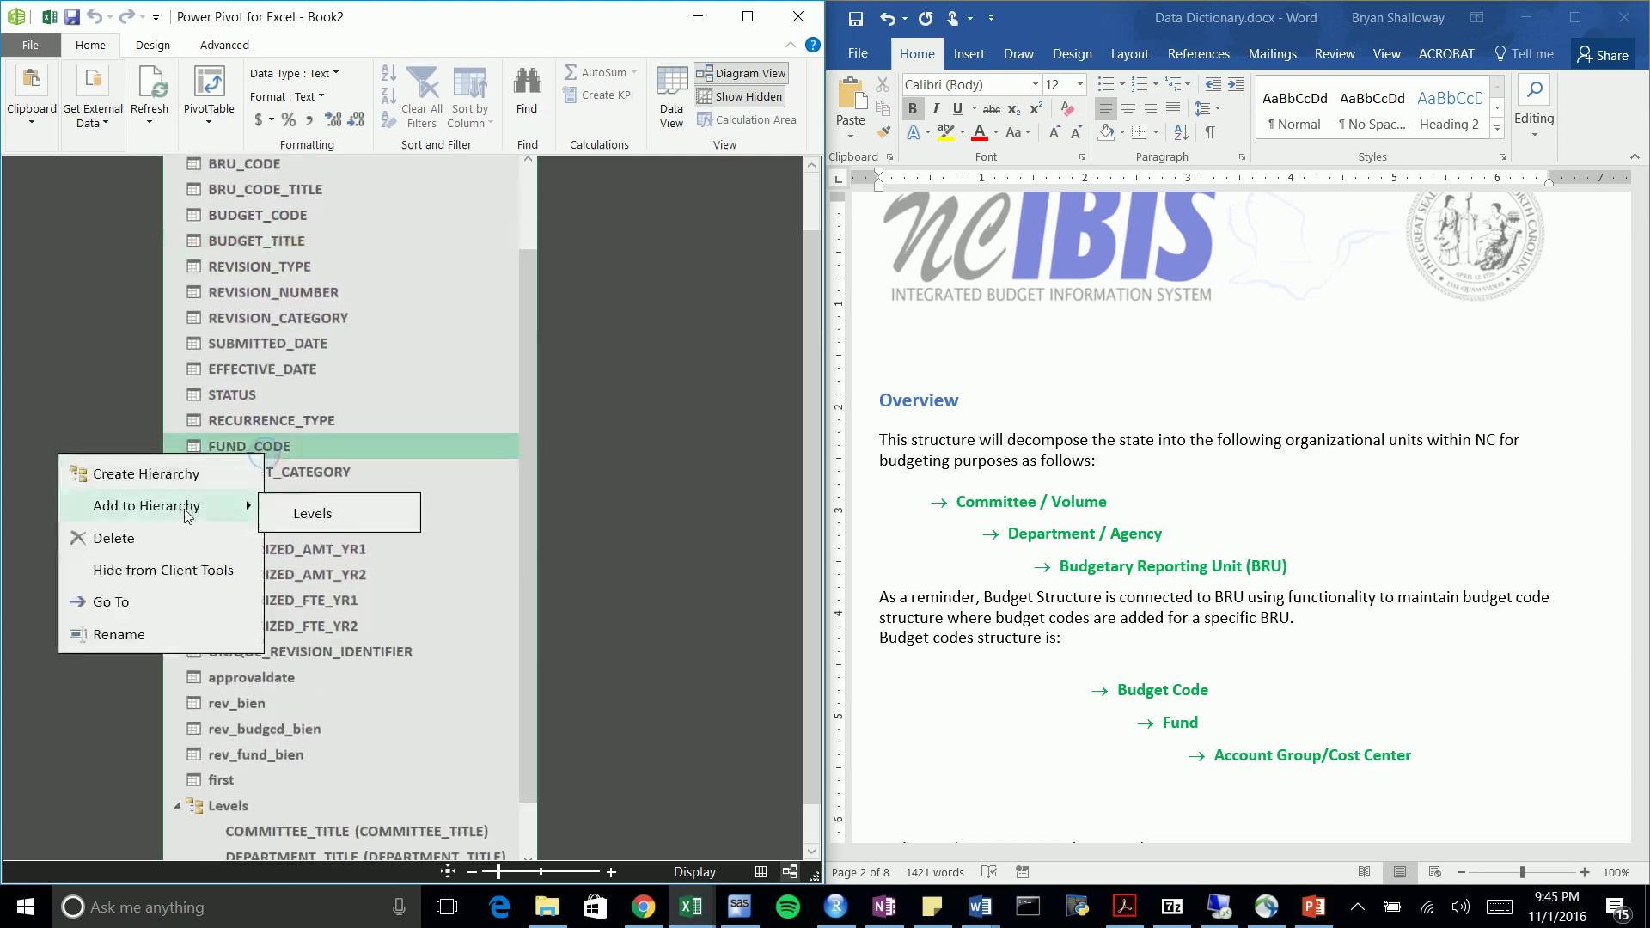
pyautogui.click(300, 520)
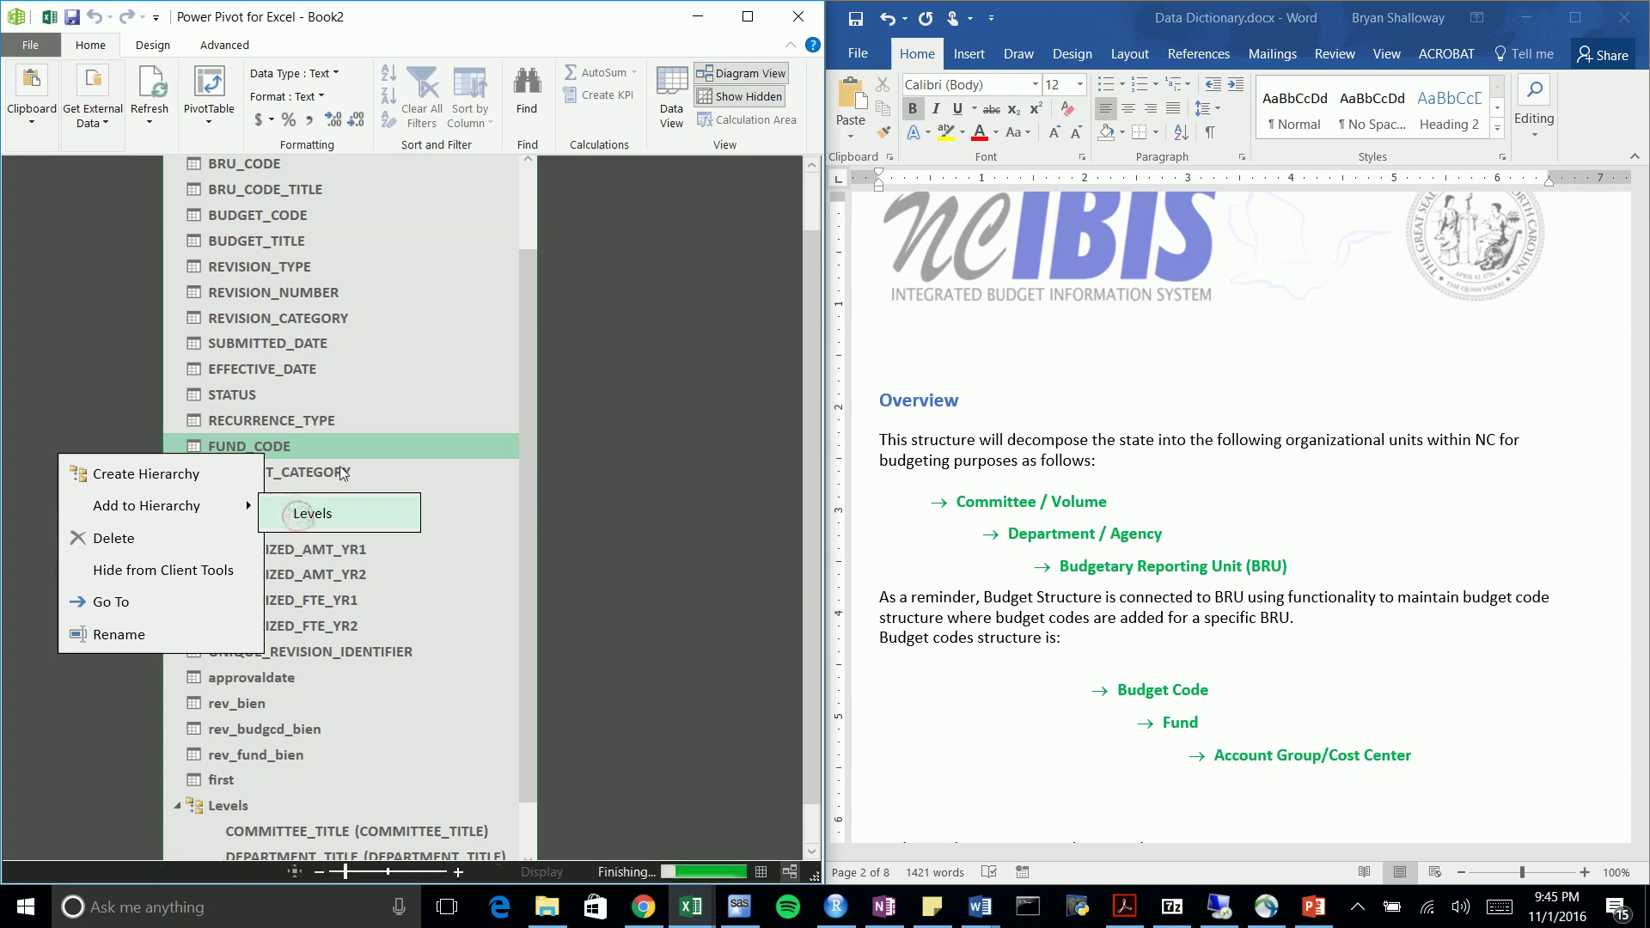
pyautogui.moveTo(524, 369); pyautogui.dragTo(526, 445)
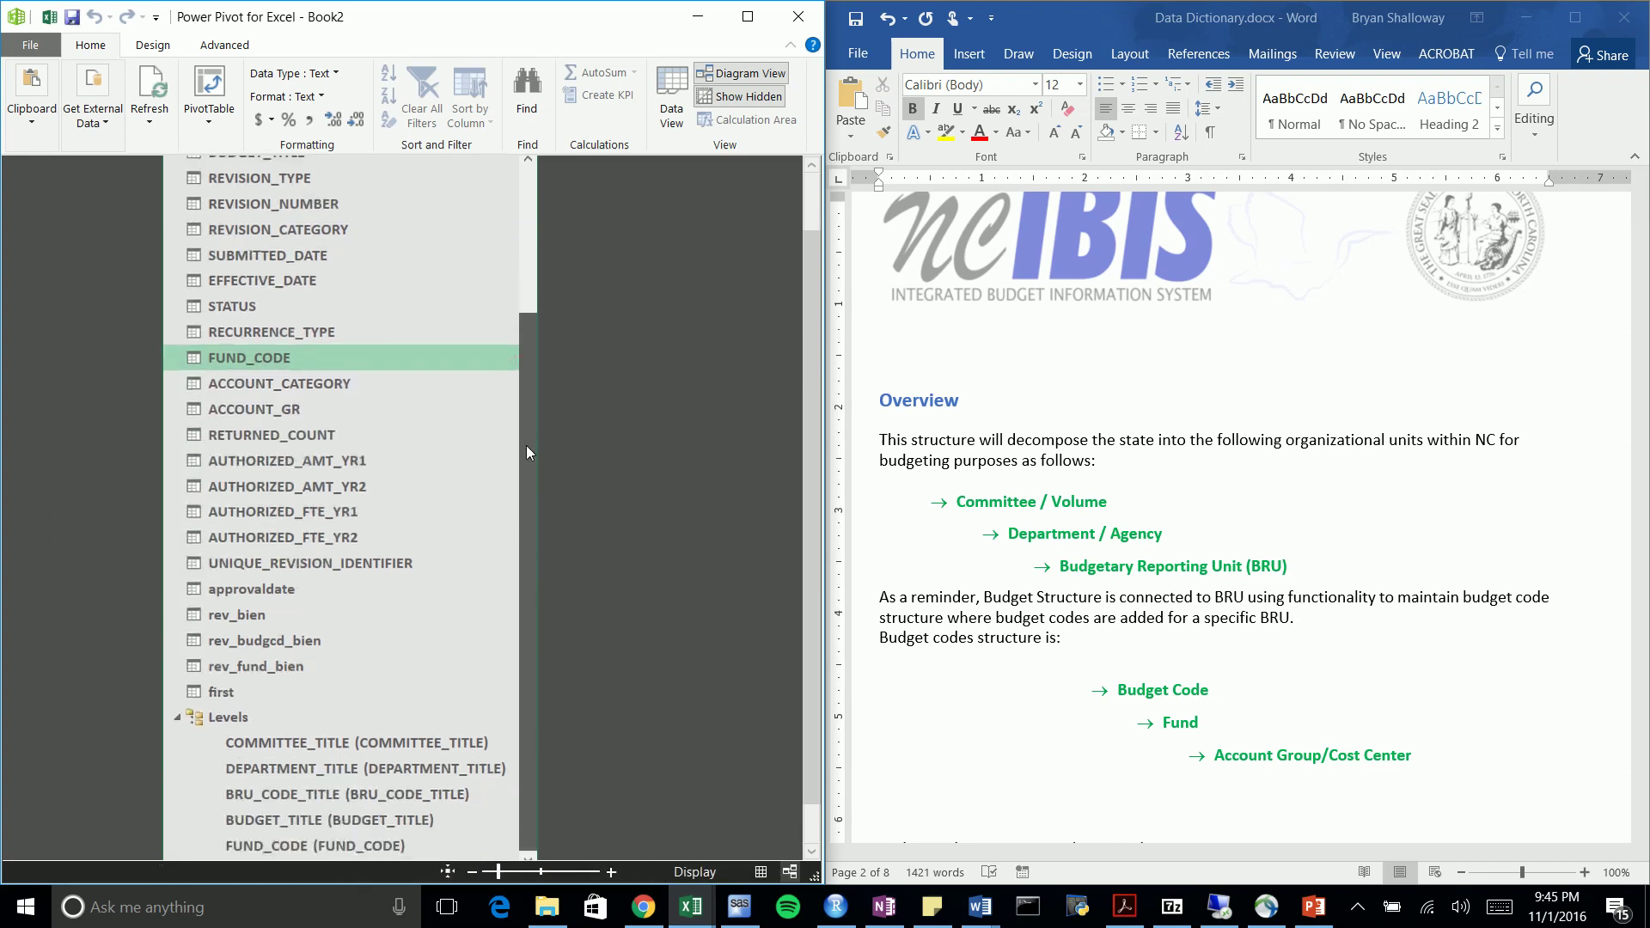
pyautogui.rightClick(256, 409)
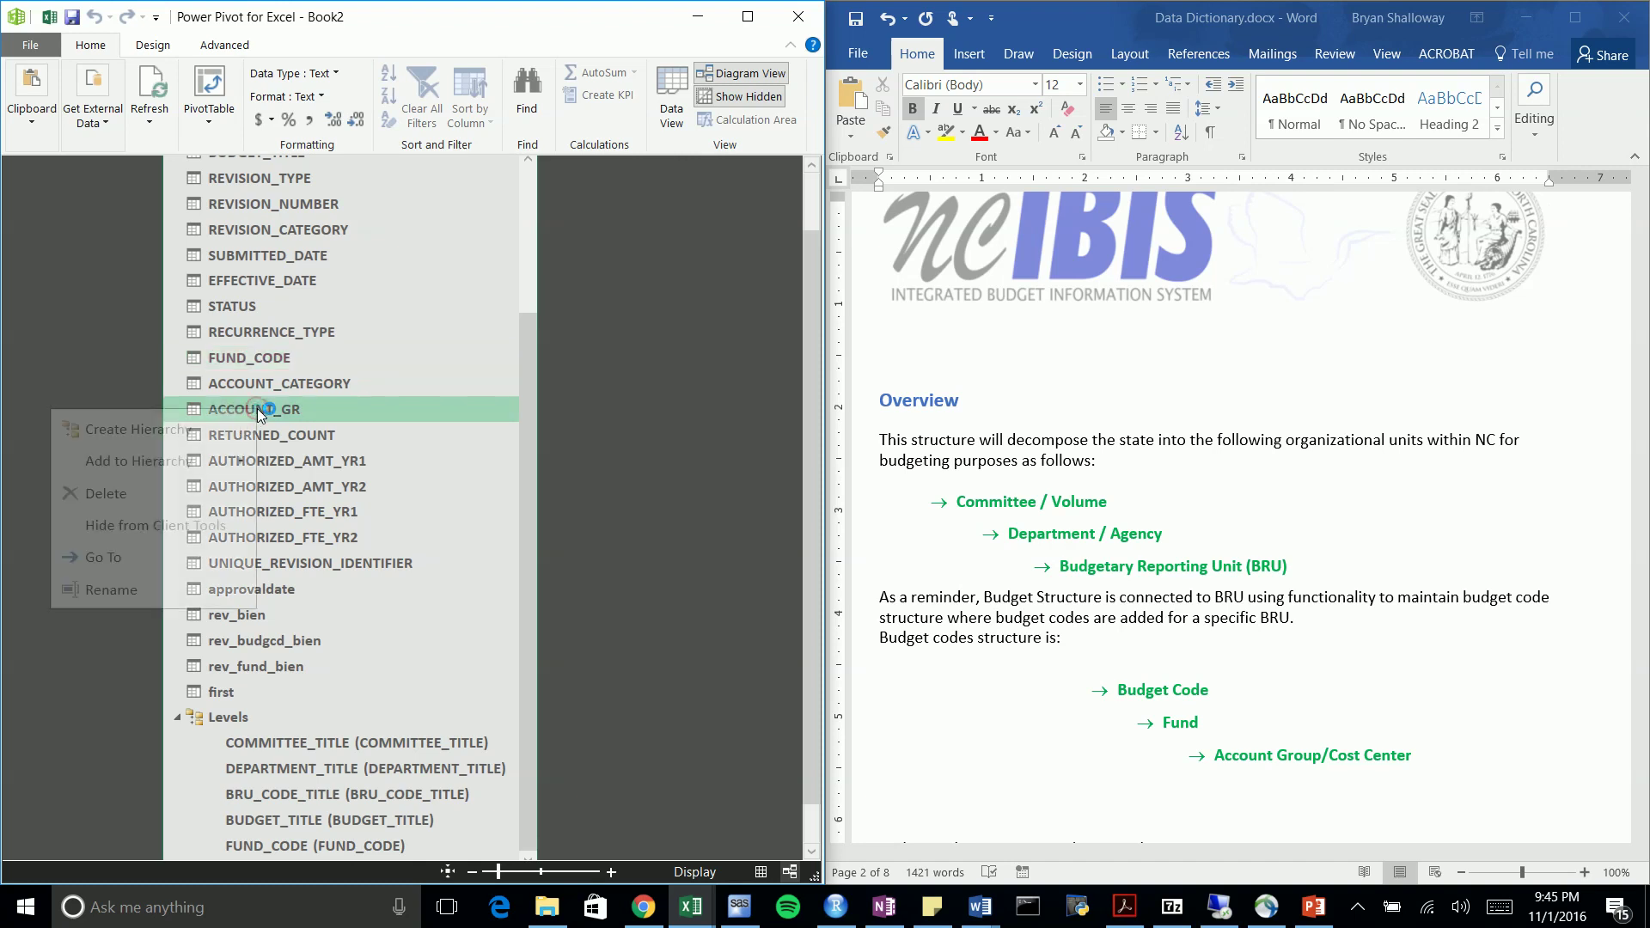
pyautogui.moveTo(236, 461)
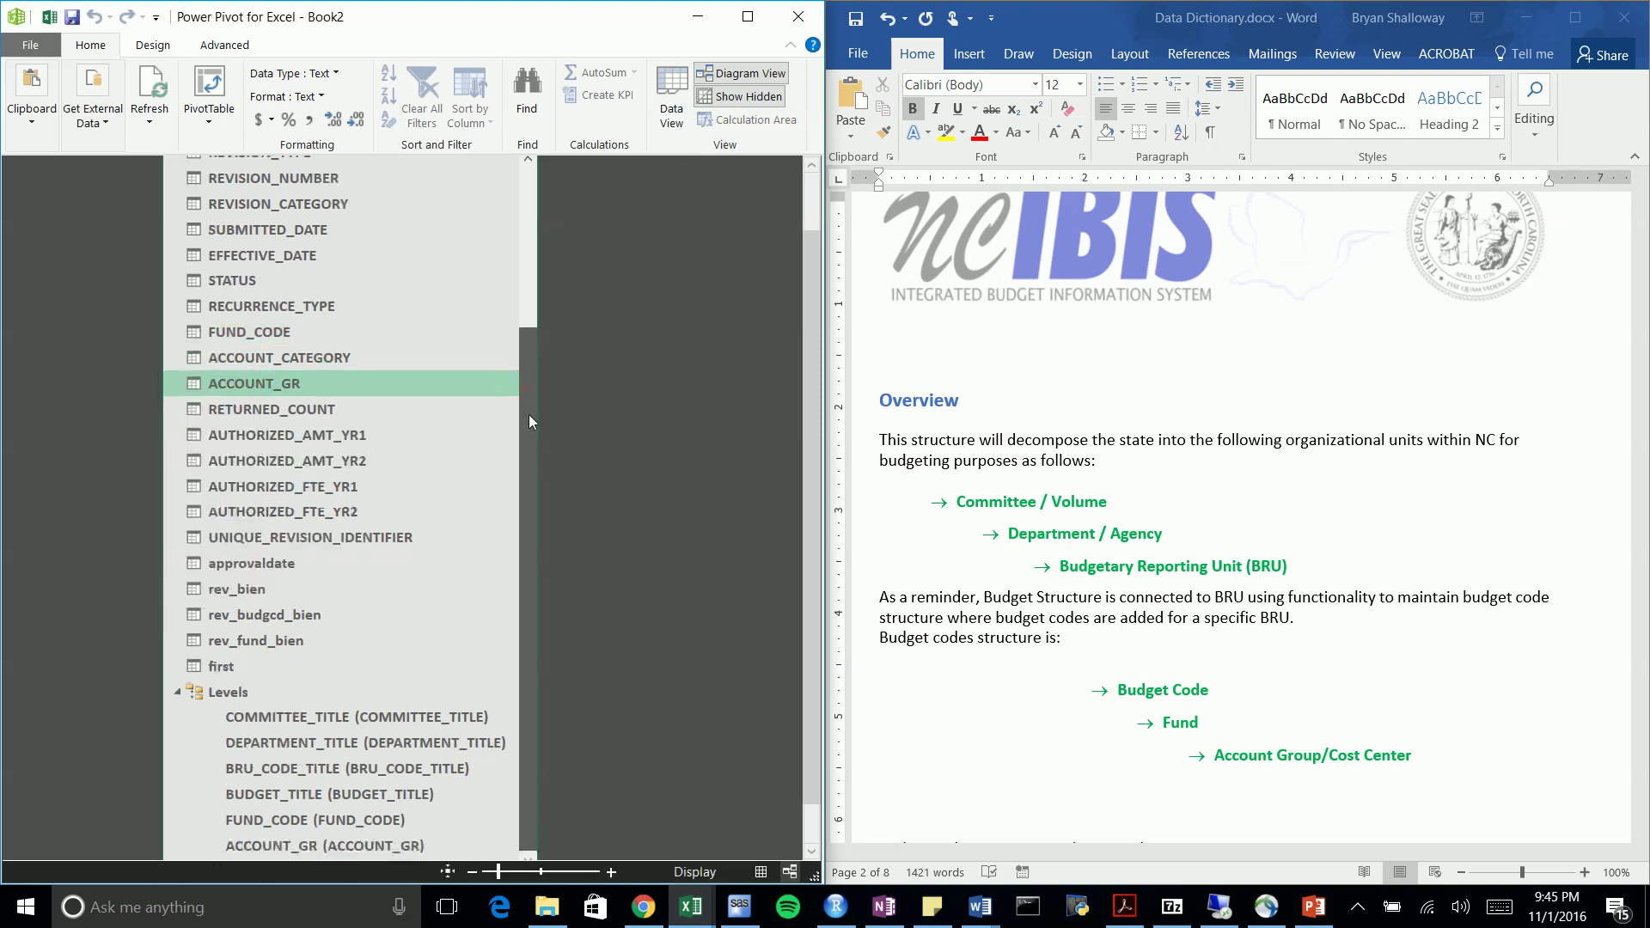
pyautogui.moveTo(531, 462)
pyautogui.mouseDown()
pyautogui.moveTo(529, 356)
pyautogui.moveTo(527, 455)
pyautogui.mouseUp()
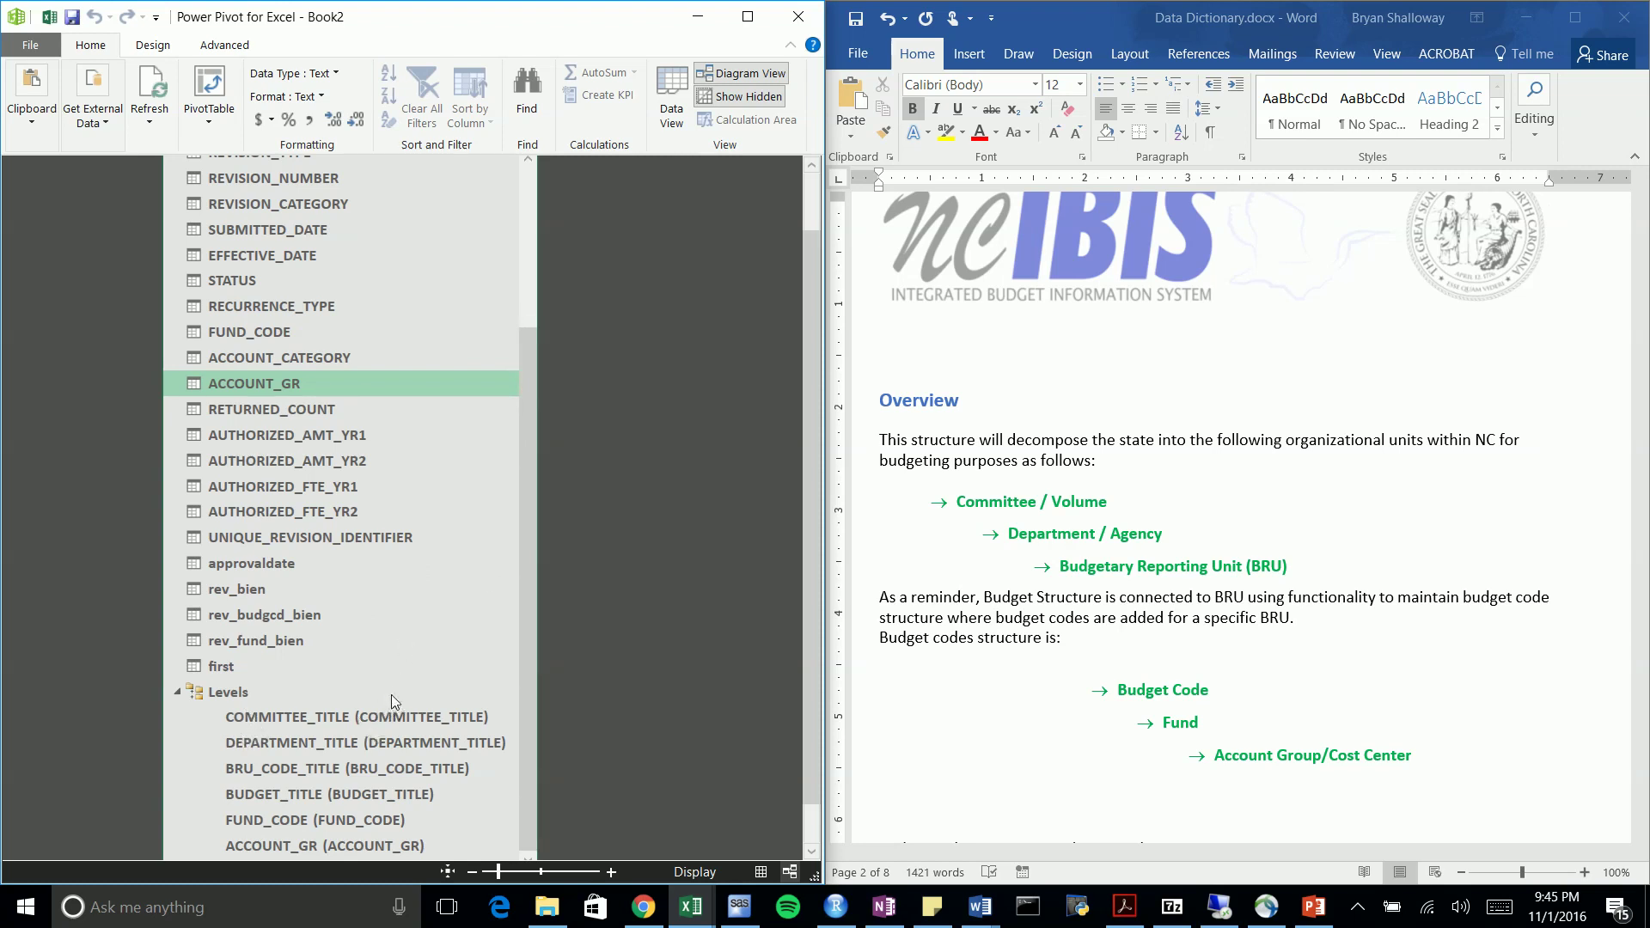
pyautogui.moveTo(812, 389); pyautogui.dragTo(784, 466)
pyautogui.moveTo(532, 360); pyautogui.dragTo(606, 170)
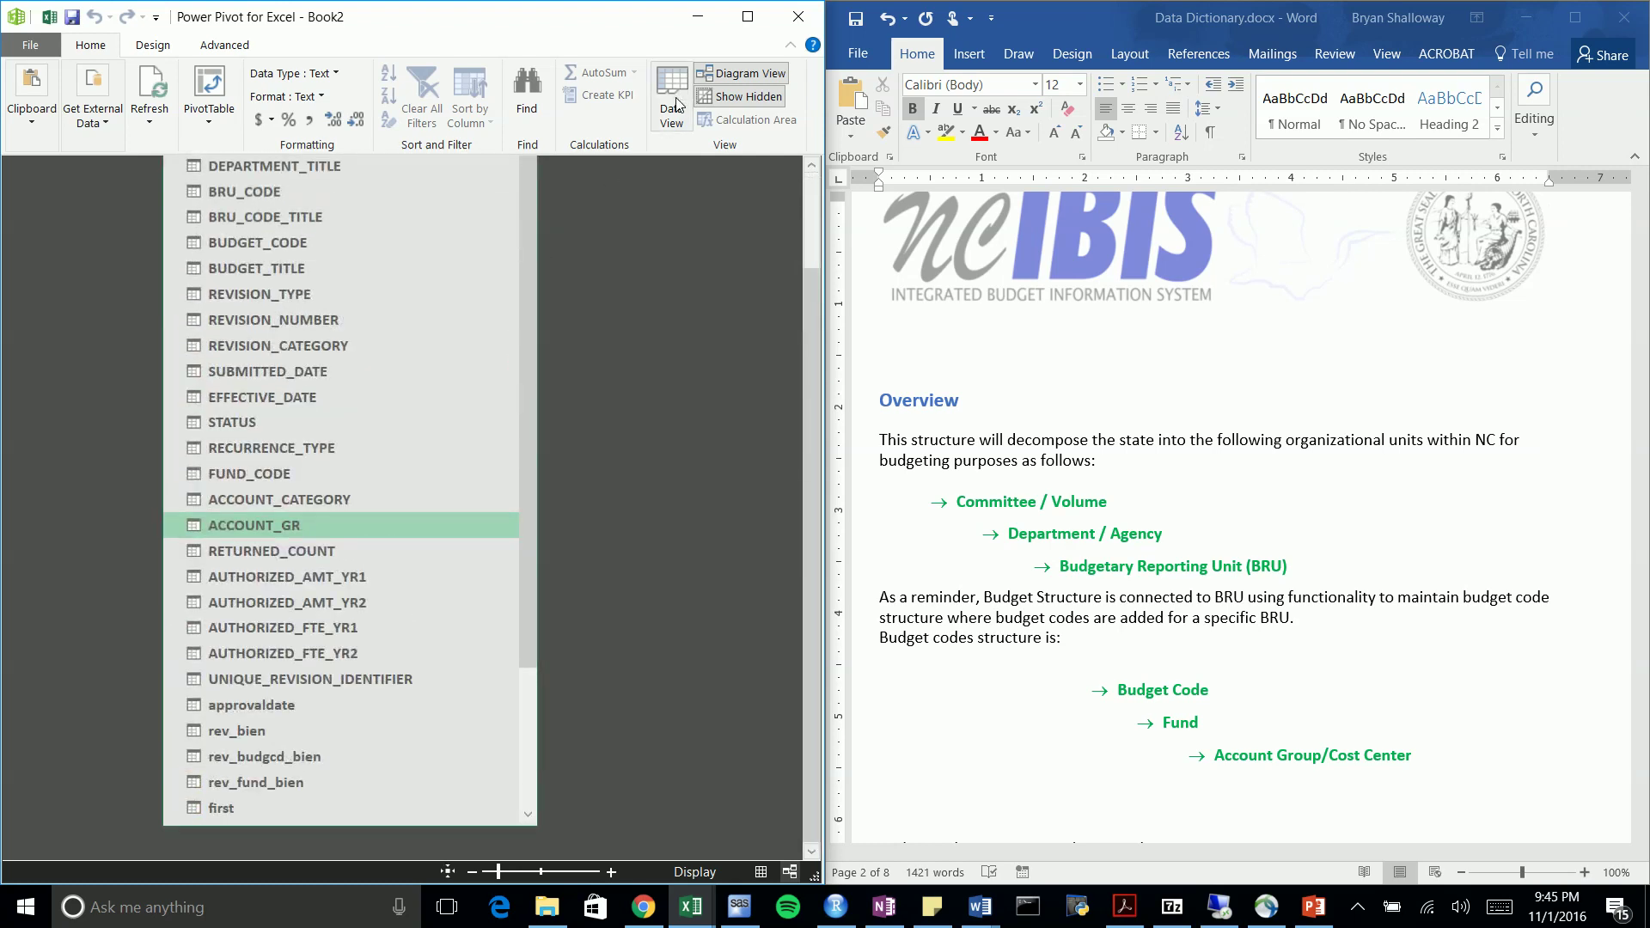
pyautogui.moveTo(525, 470); pyautogui.dragTo(511, 620)
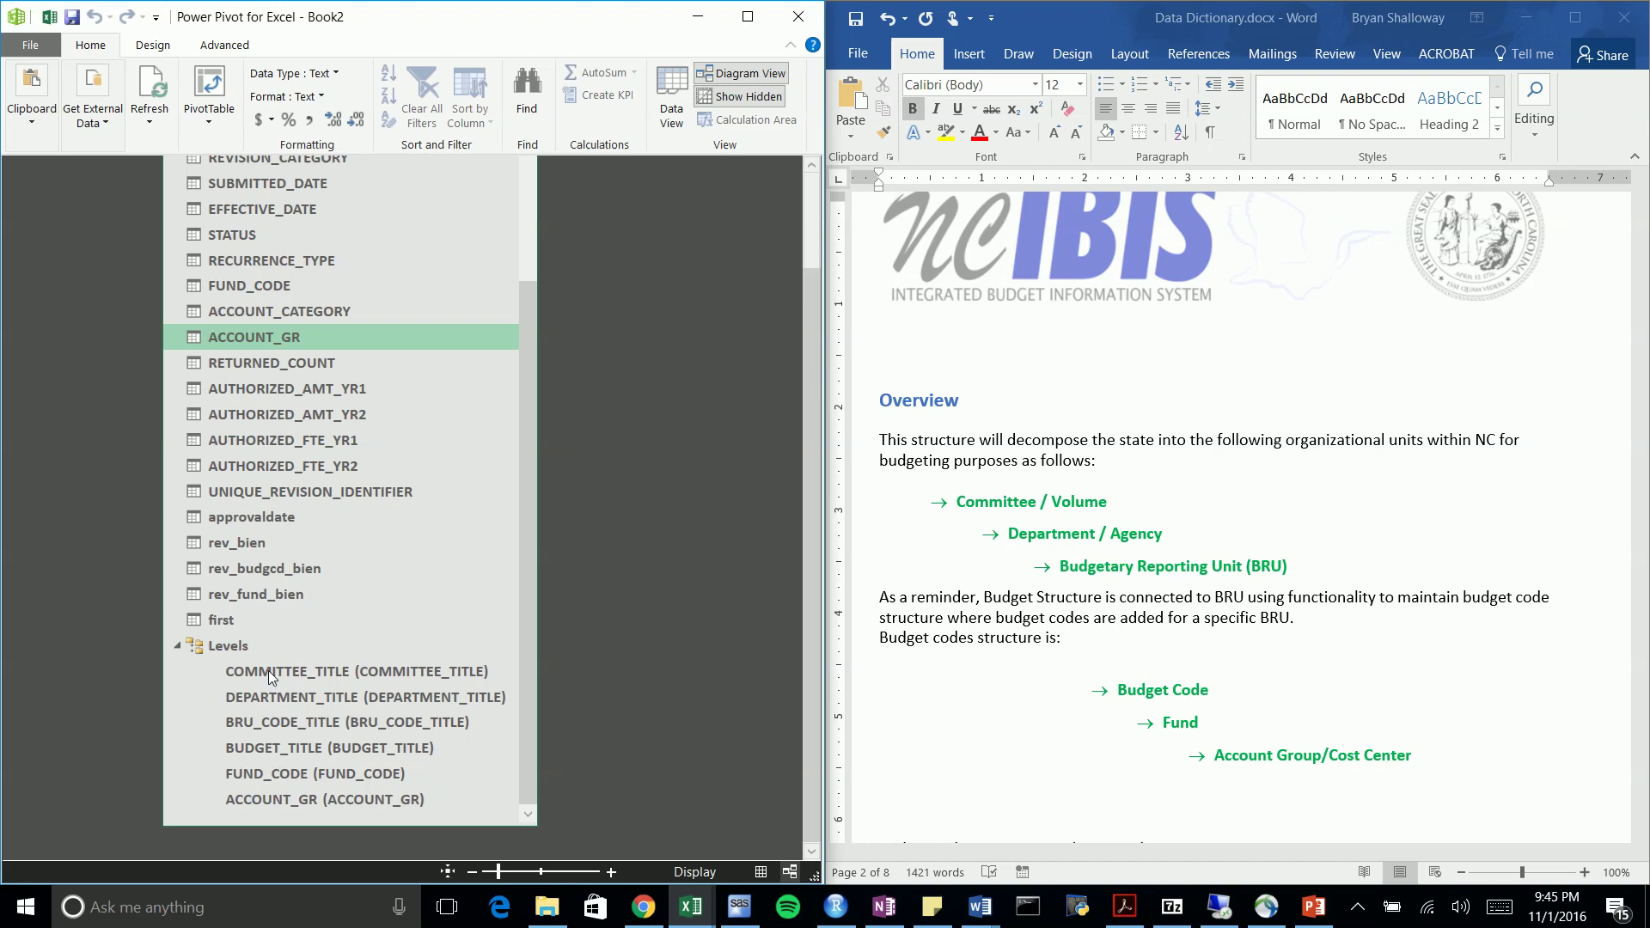
# Show the complete_set_rev_final table as data and add a column named Overall after the first column
pyautogui.click(667, 104)
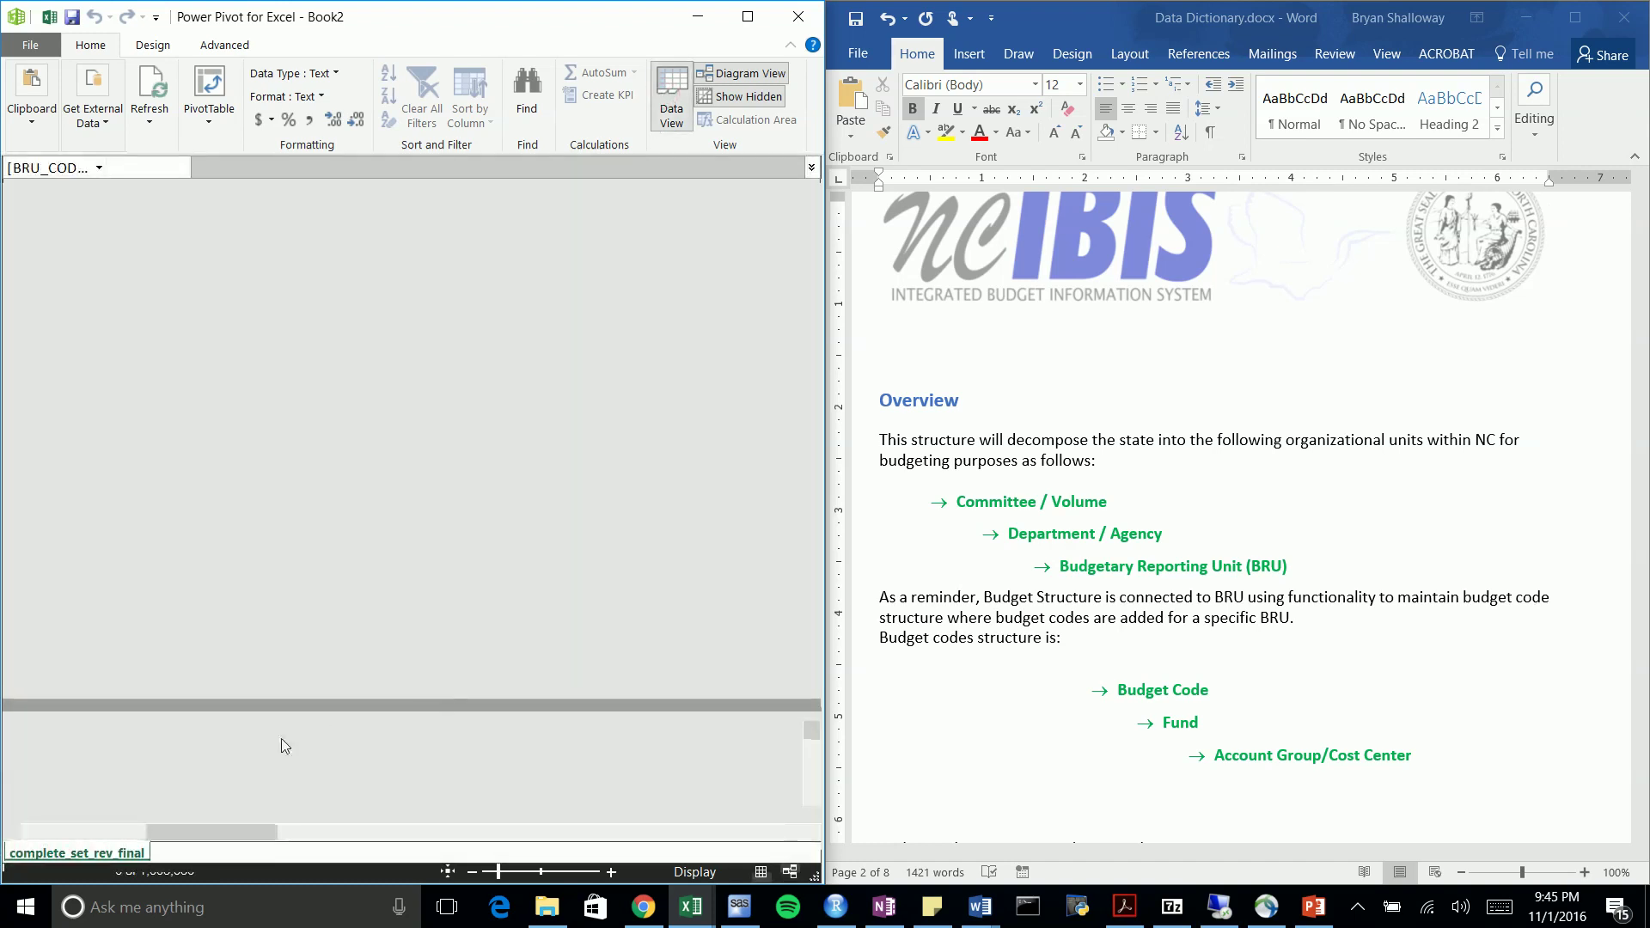
pyautogui.moveTo(199, 830); pyautogui.dragTo(731, 830)
pyautogui.doubleClick(740, 192)
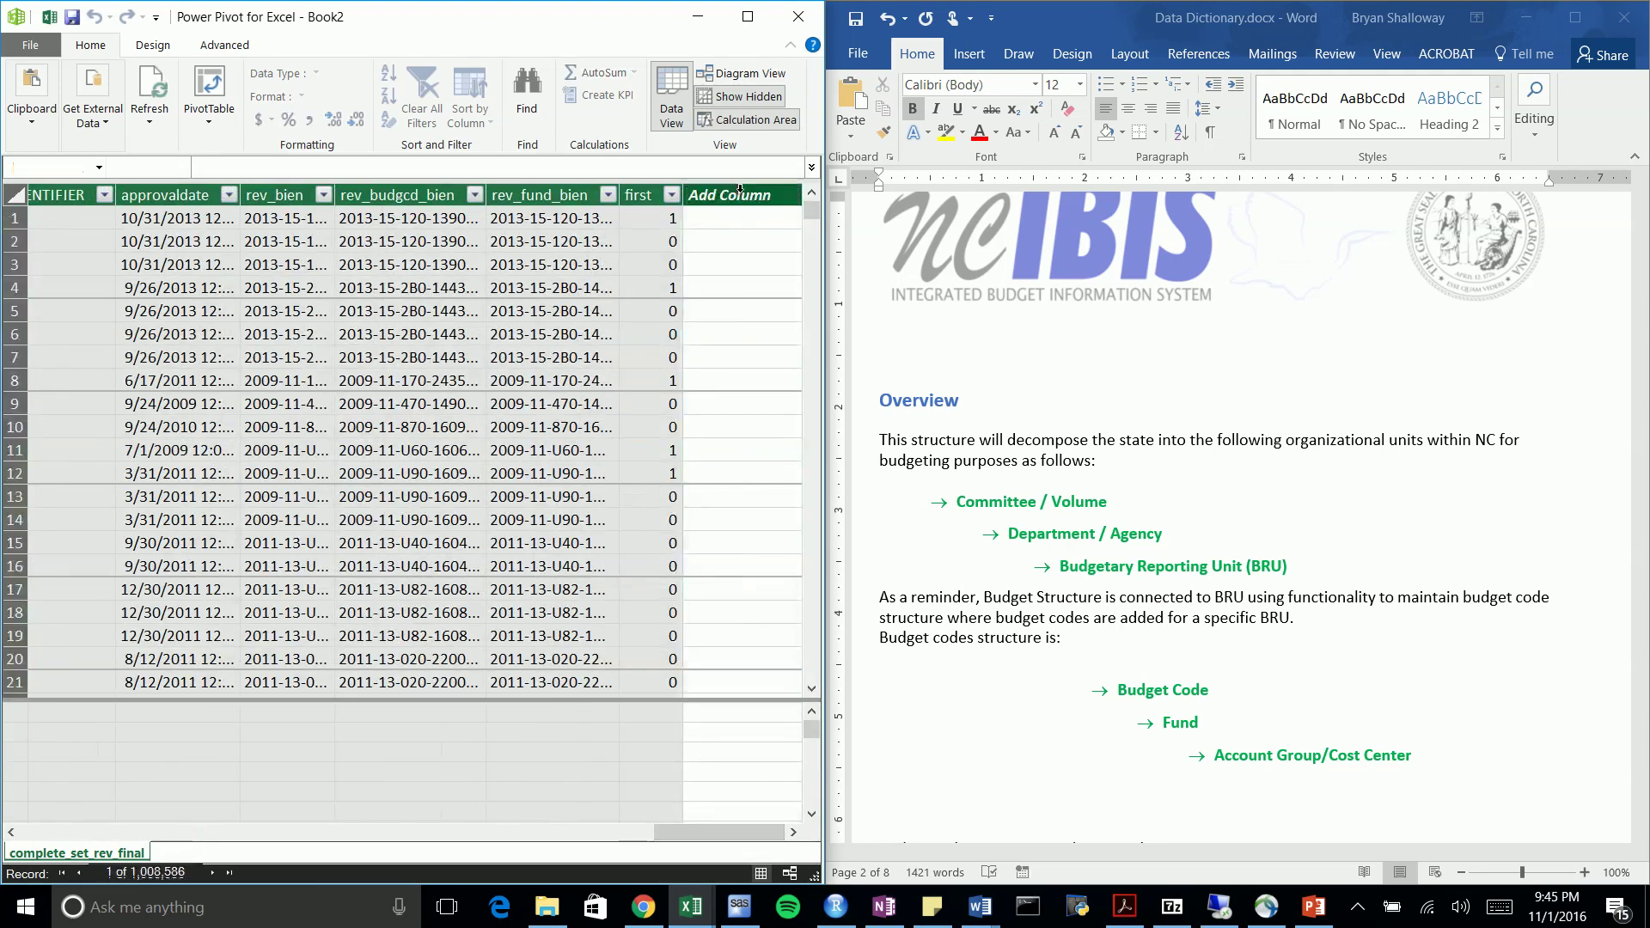
pyautogui.write('Overall')
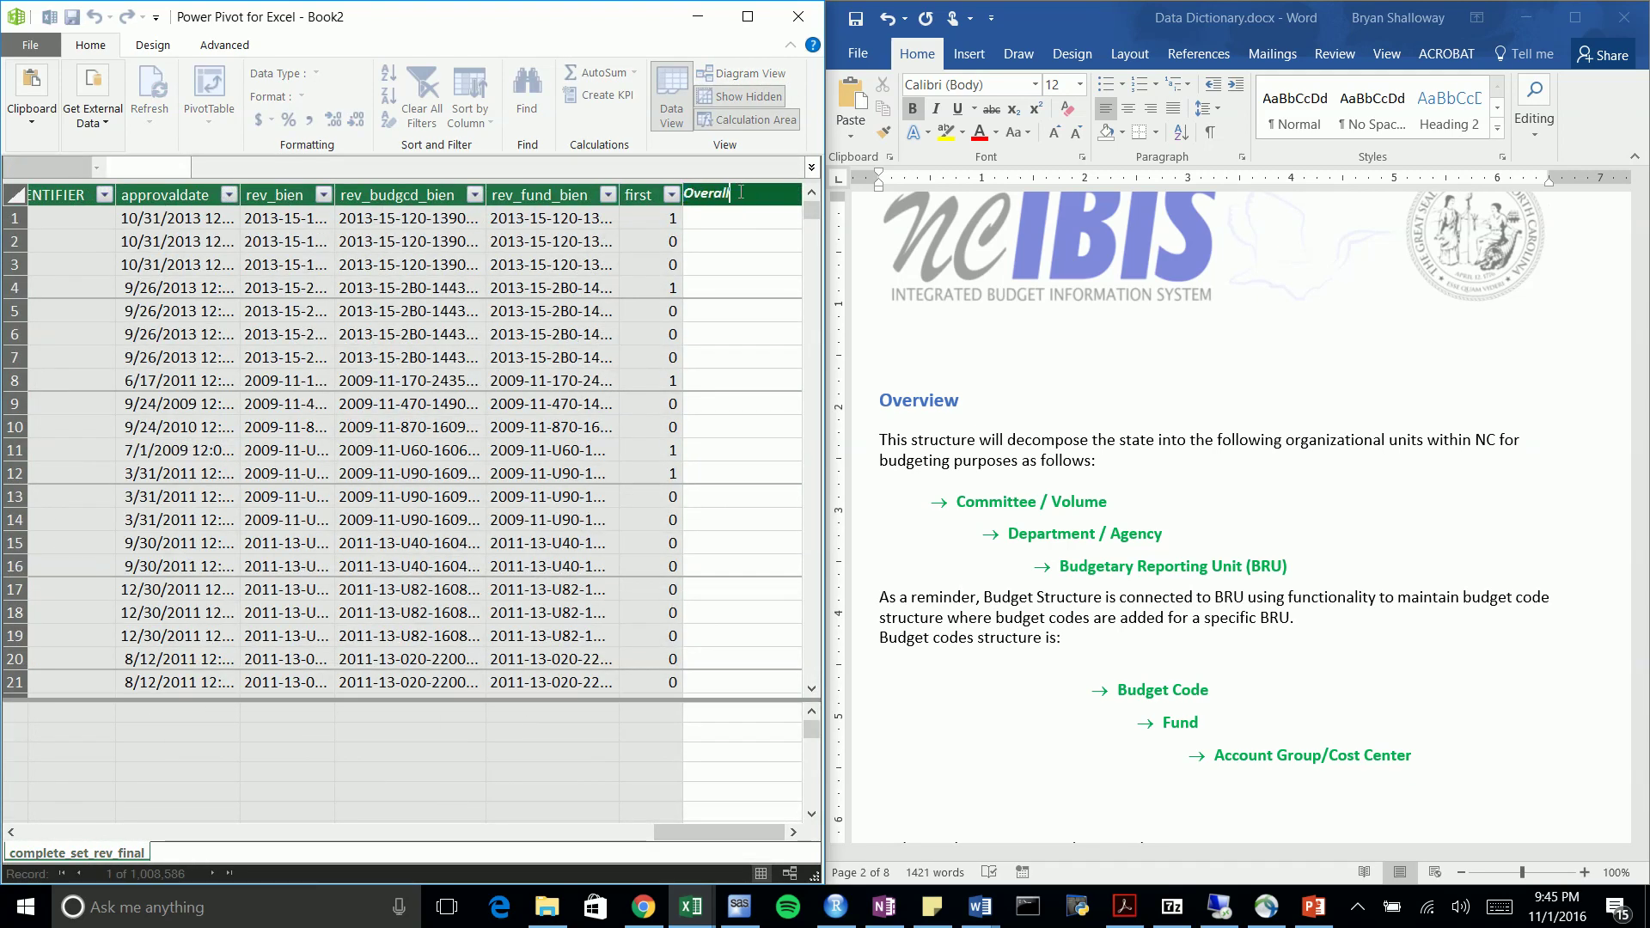
pyautogui.press('Return')
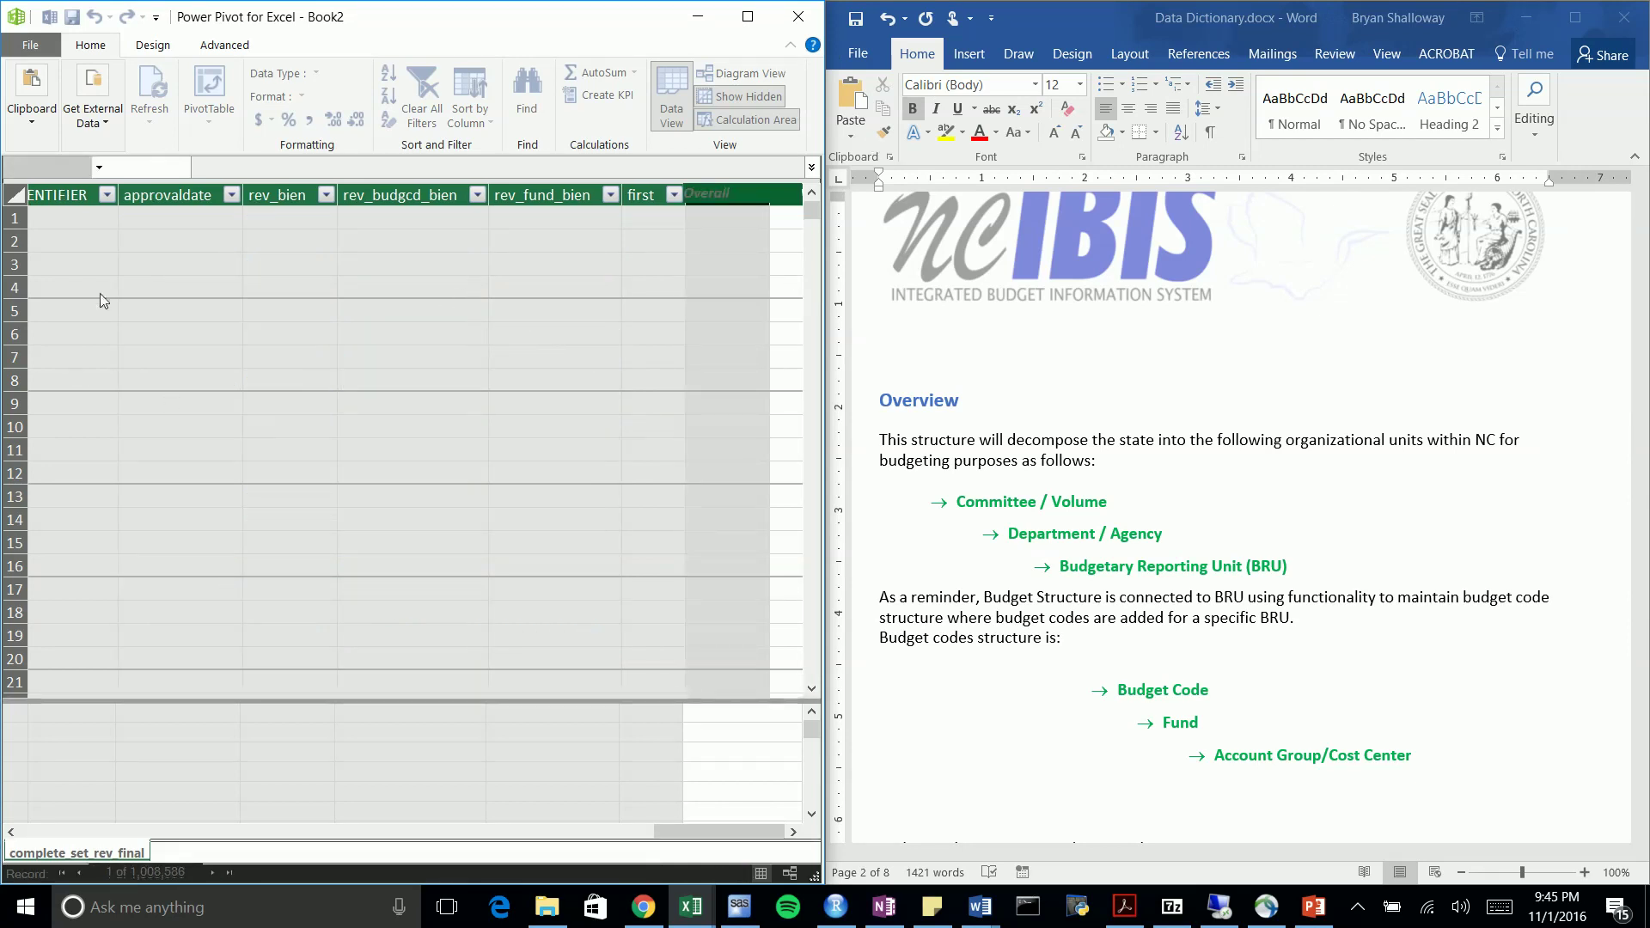
# Maximize the Power Pivot window and fill the Overall column with the formula ="Overall"
pyautogui.click(748, 17)
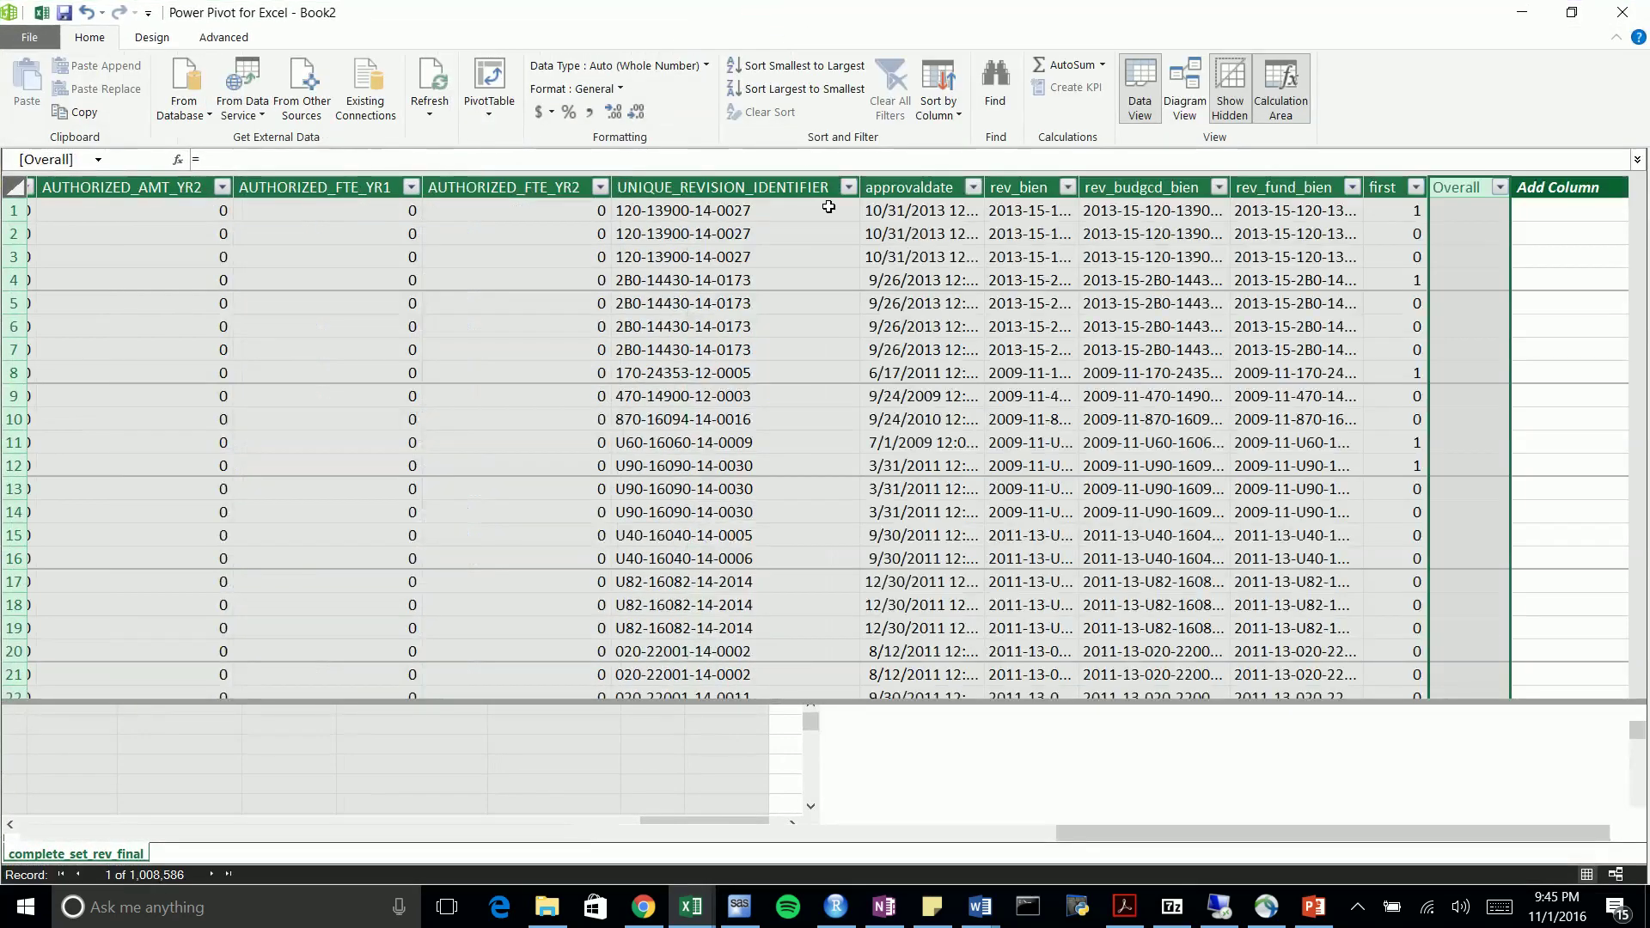
pyautogui.click(1480, 211)
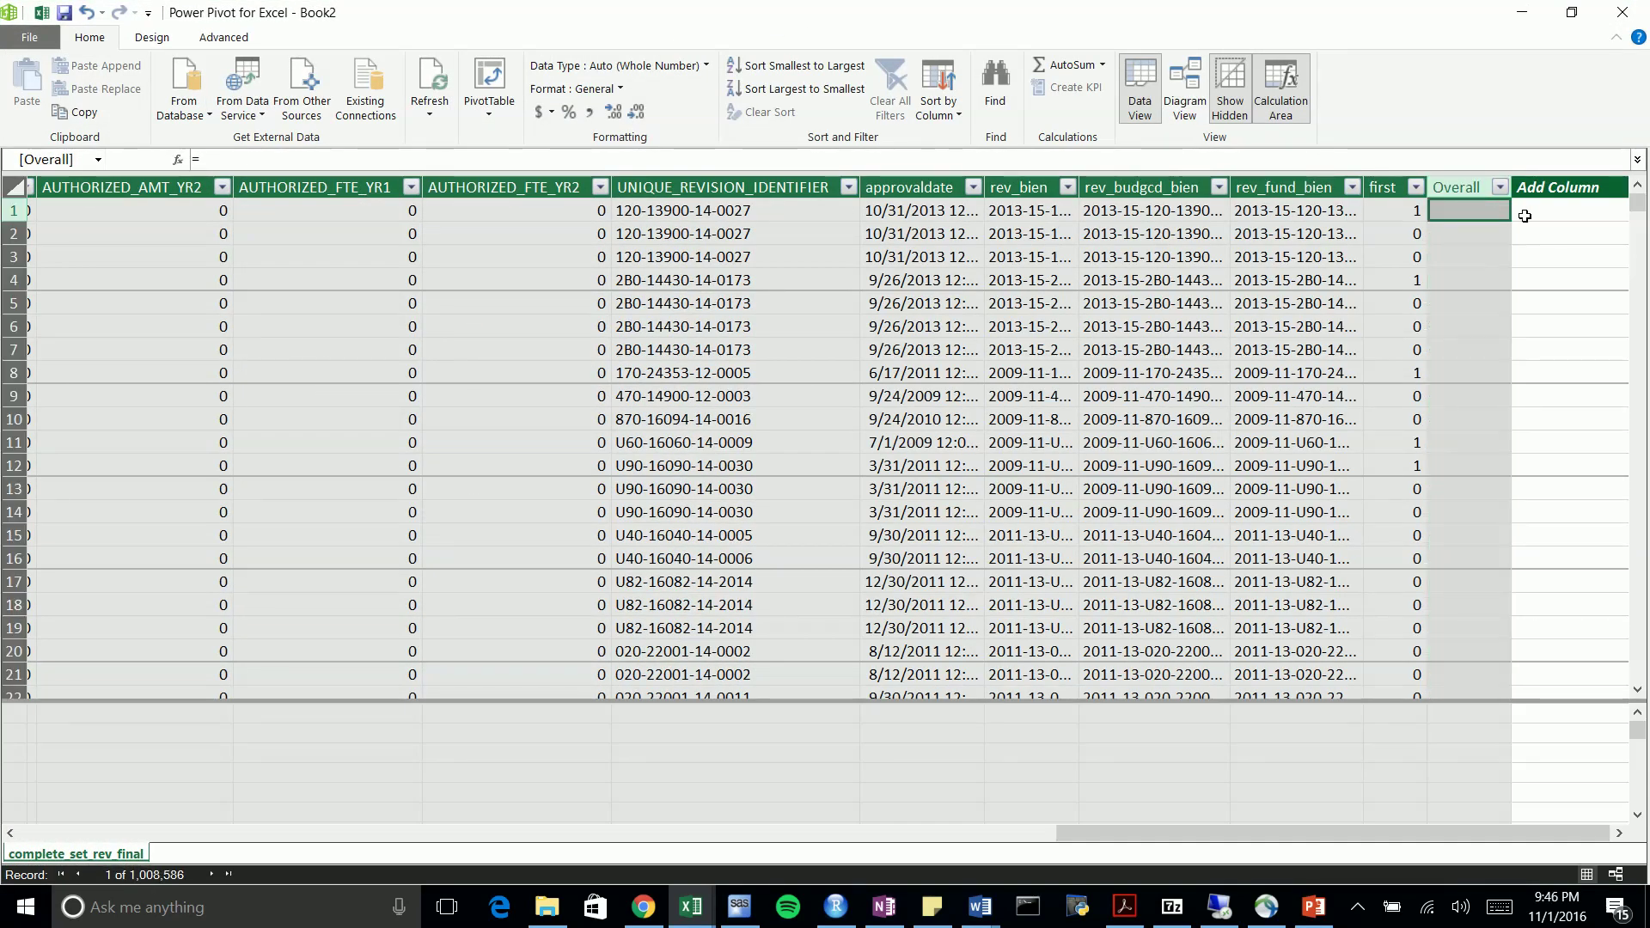
pyautogui.write('="Overall')
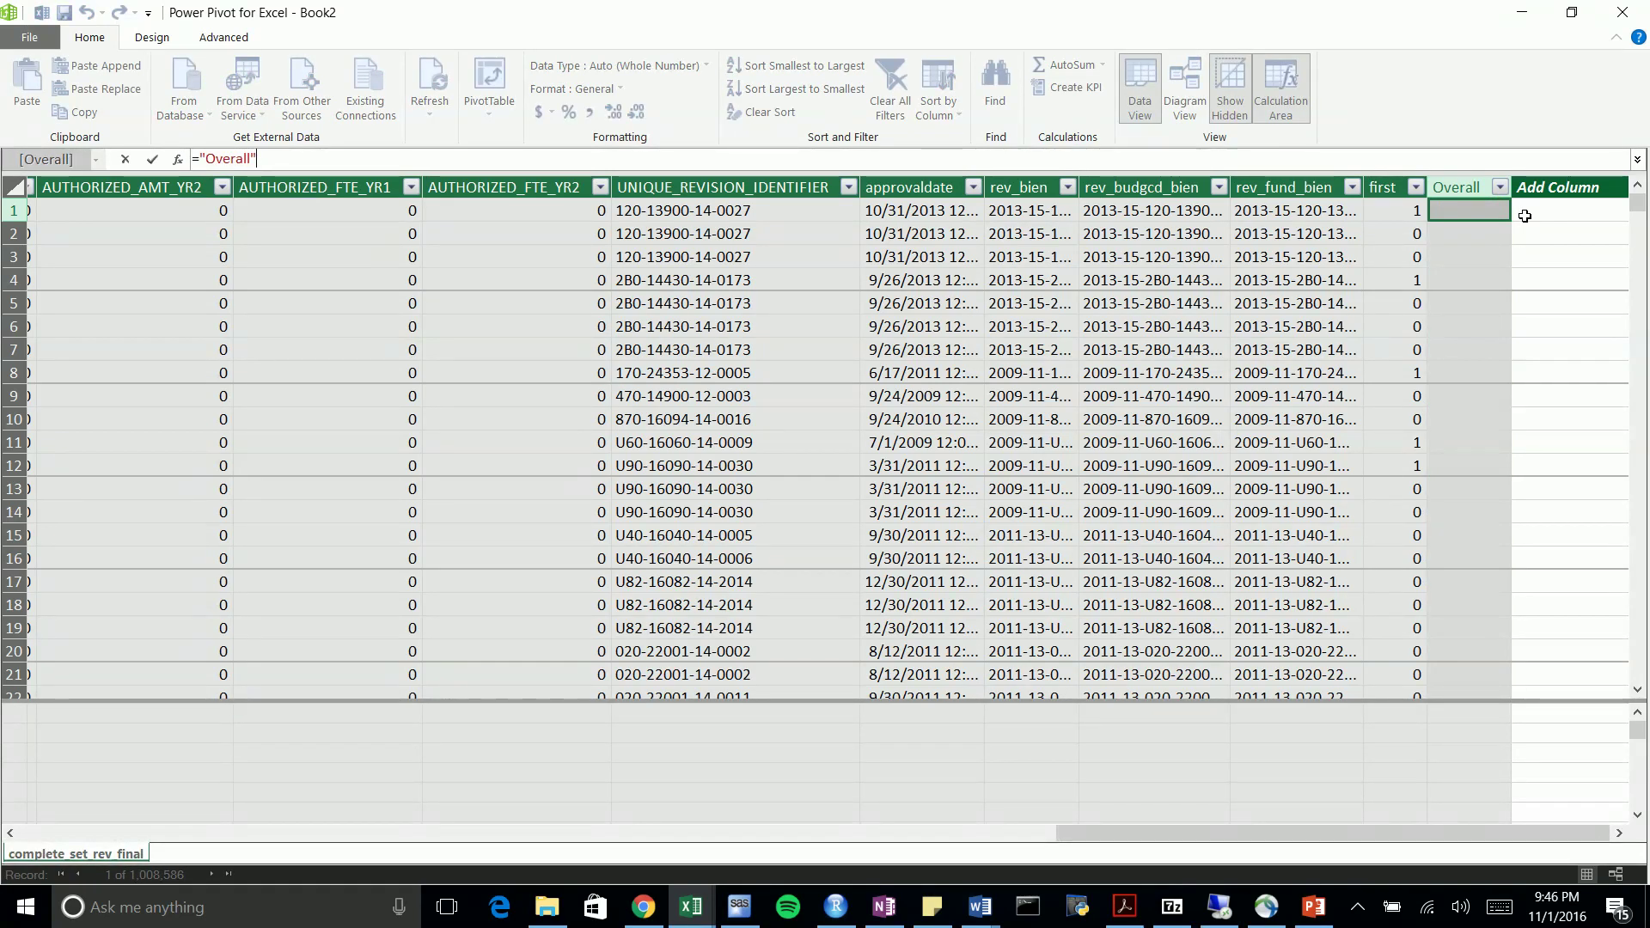
pyautogui.press('Return')
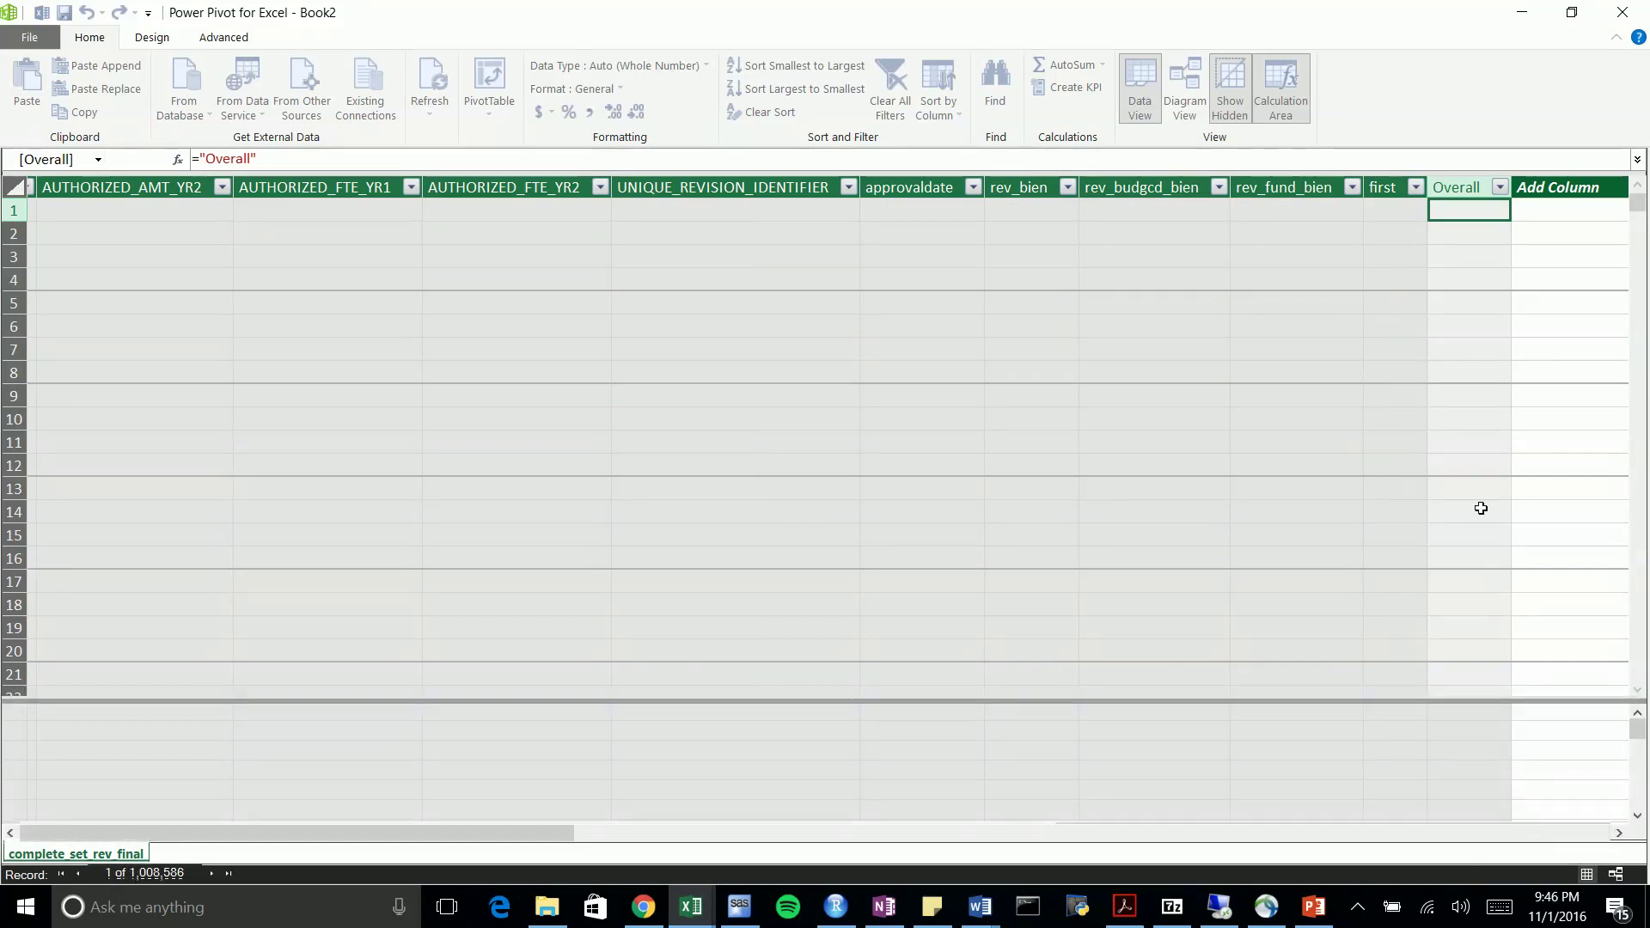
pyautogui.click(1471, 260)
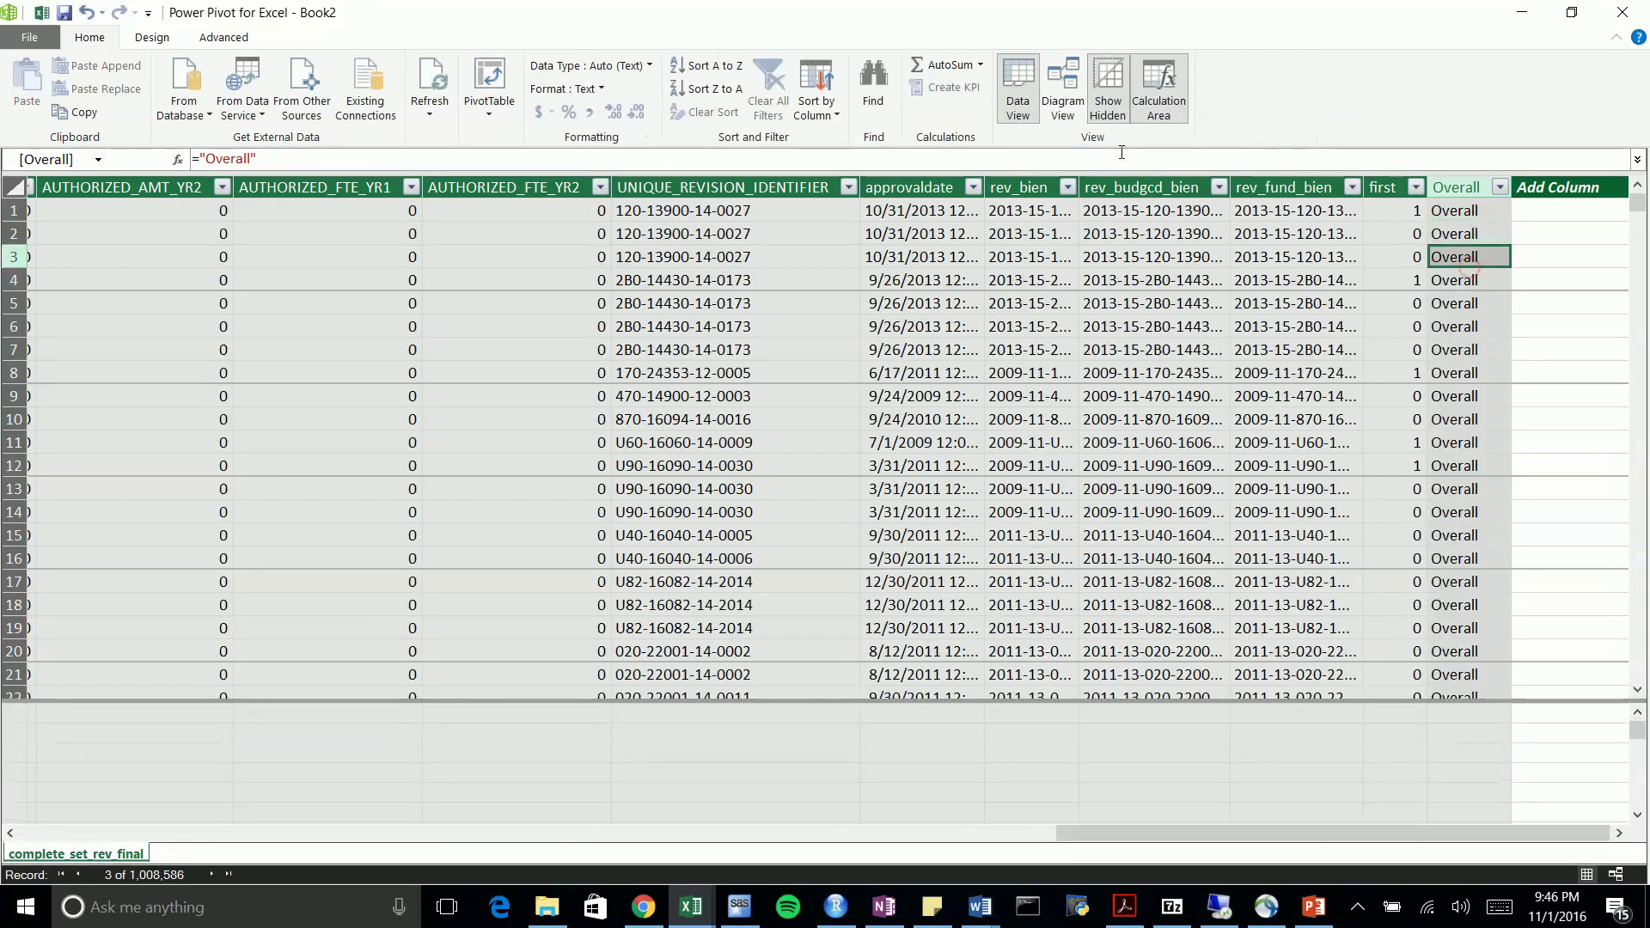
# Return to the model diagram and add the Overall column to the Levels hierarchy
pyautogui.click(1063, 91)
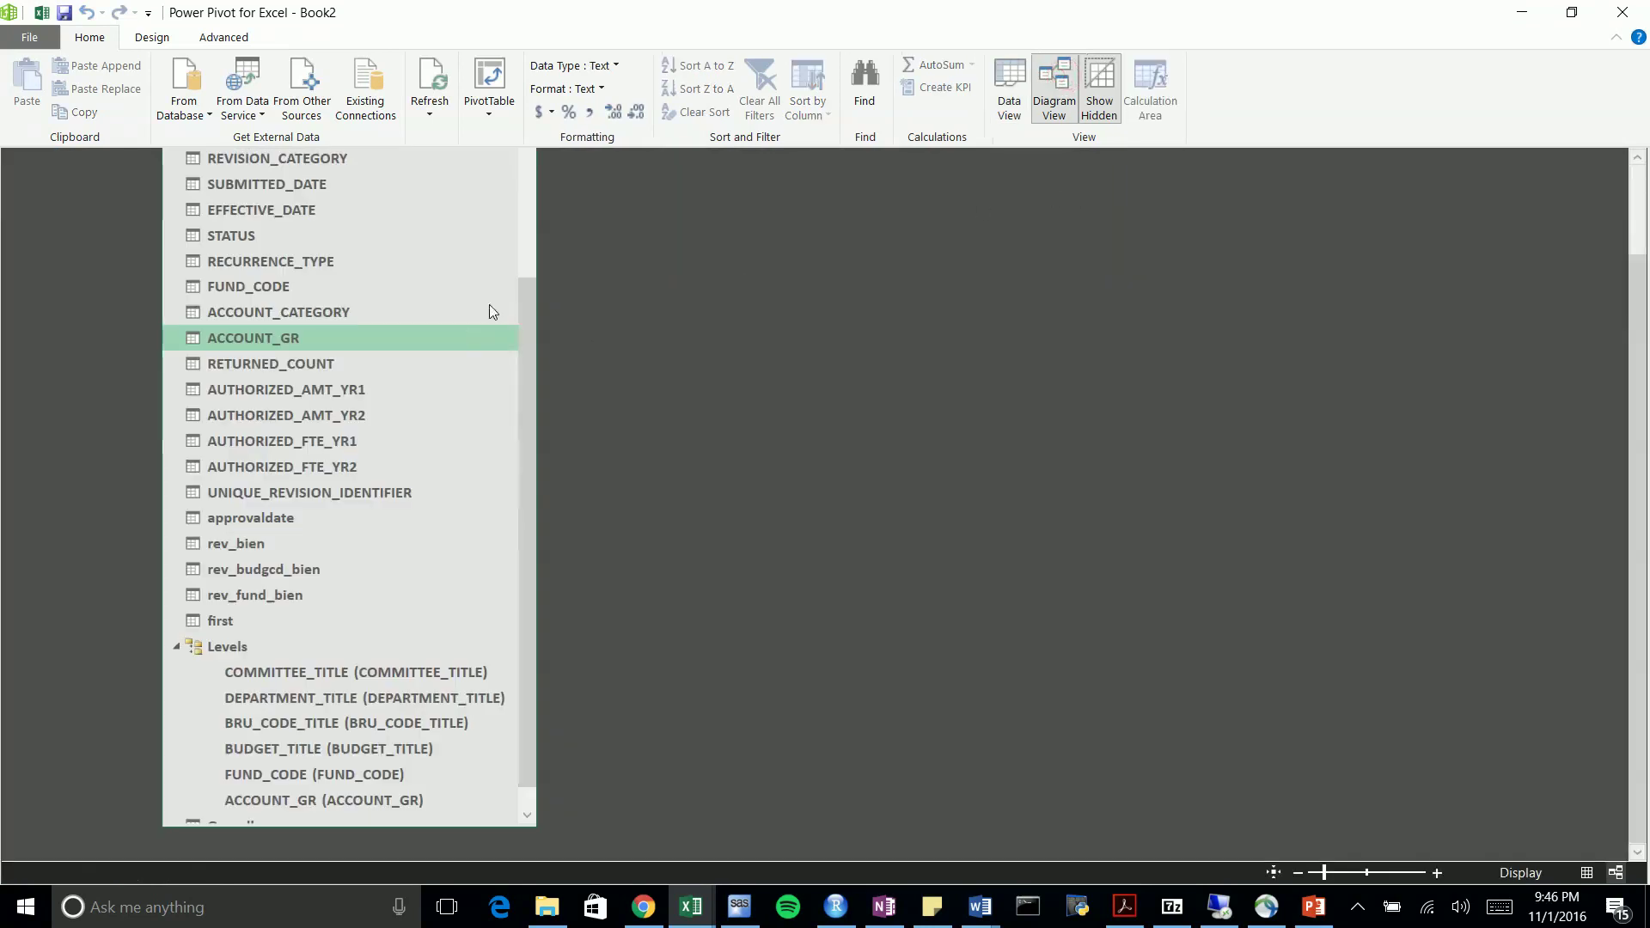
pyautogui.moveTo(524, 315); pyautogui.dragTo(536, 171)
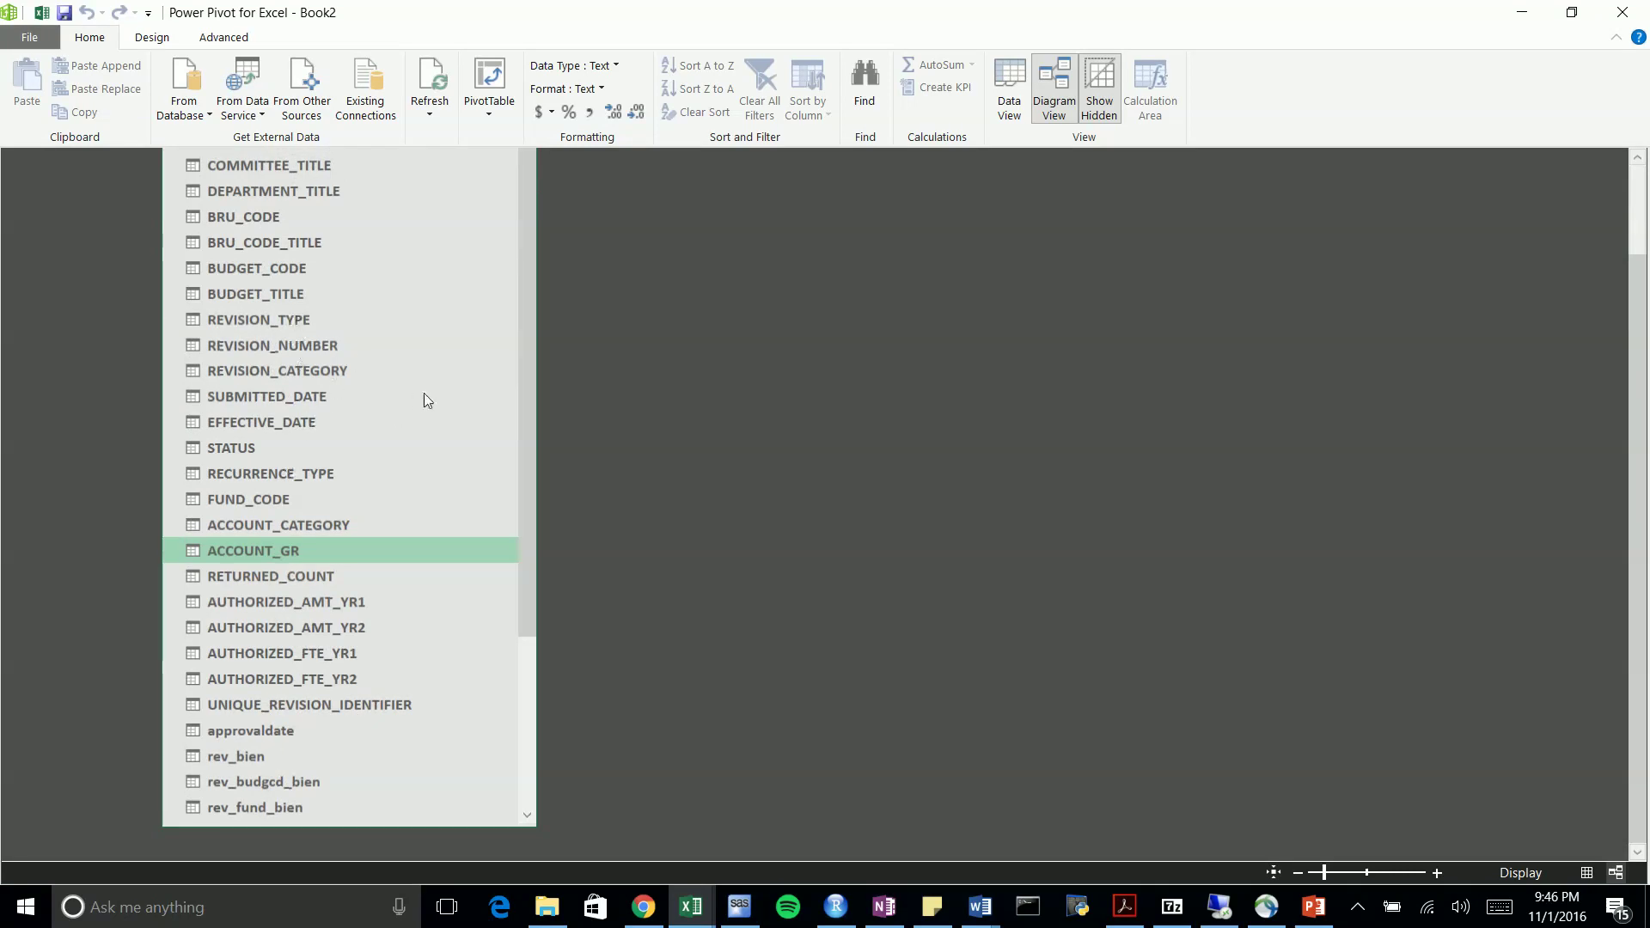
pyautogui.moveTo(530, 491); pyautogui.dragTo(523, 693)
pyautogui.click(226, 803)
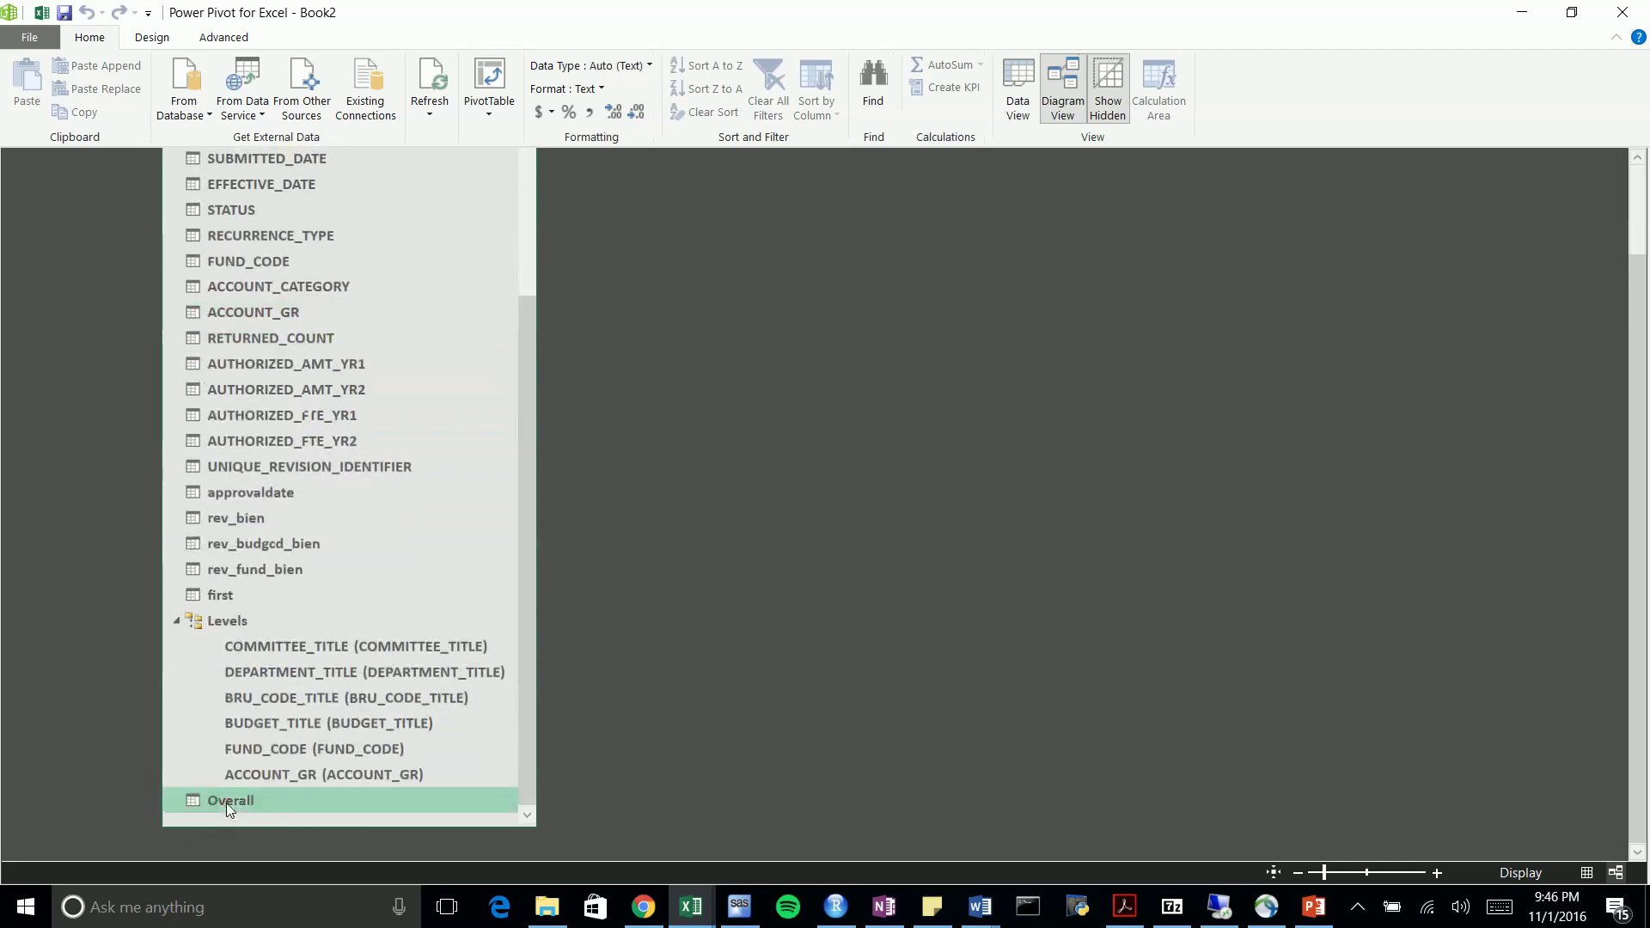
pyautogui.rightClick(225, 802)
pyautogui.moveTo(151, 667)
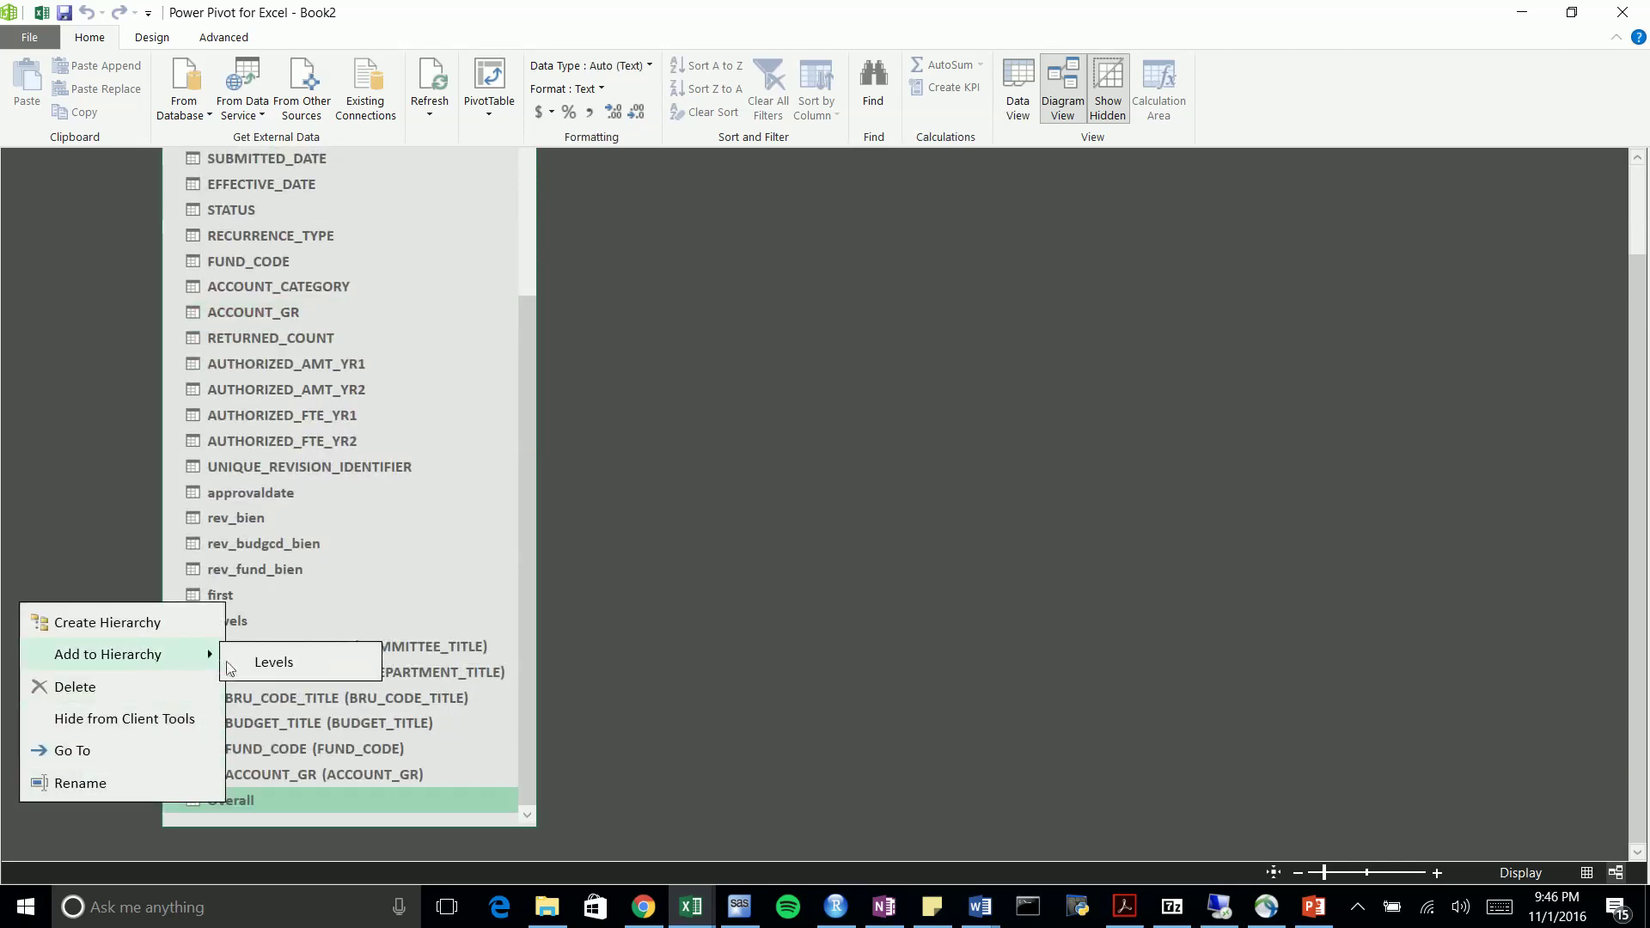
pyautogui.click(257, 661)
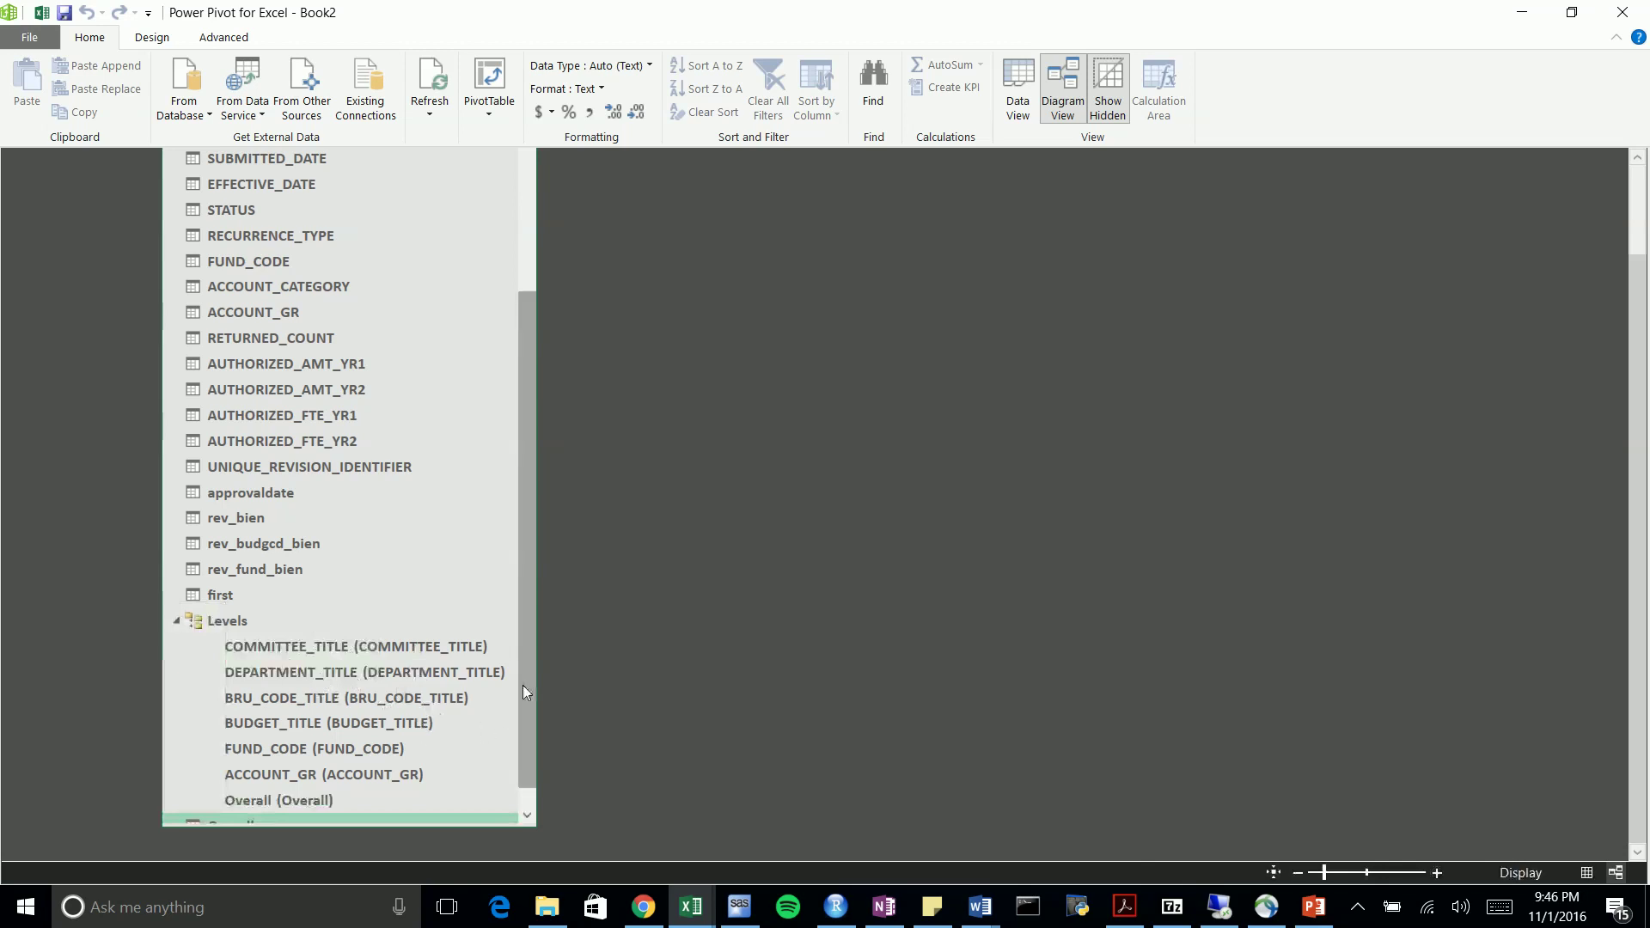
# Move the Overall level up through the Levels hierarchy to the first place, above COMMITTEE_TITLE
pyautogui.moveTo(522, 684); pyautogui.dragTo(519, 760)
pyautogui.click(296, 774)
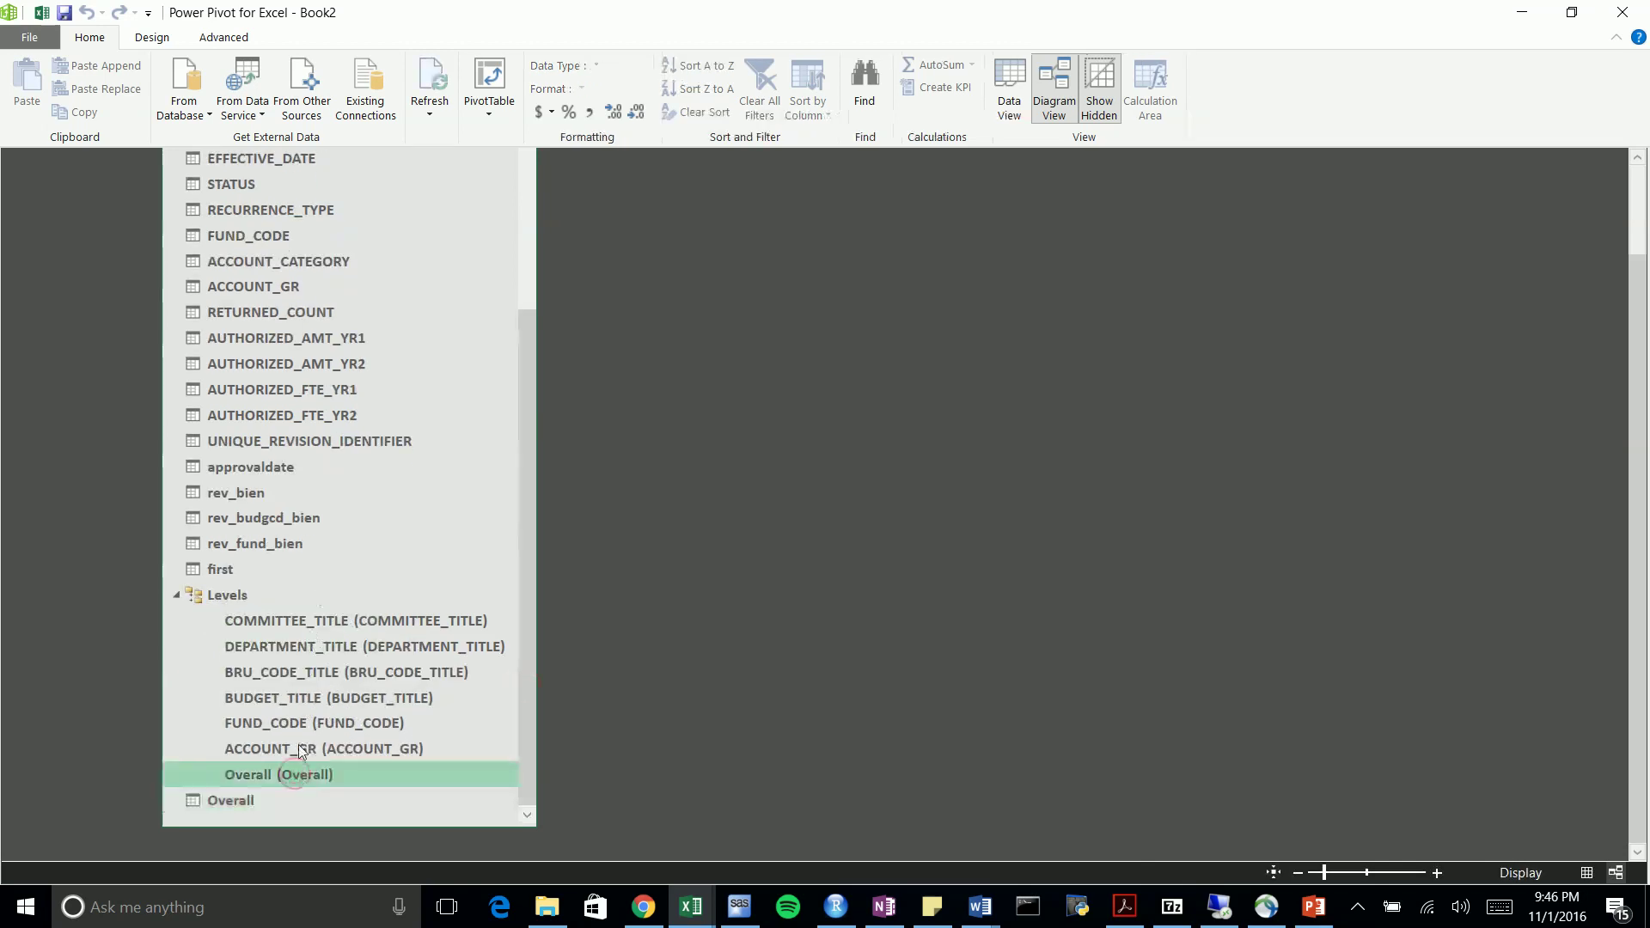
pyautogui.rightClick(301, 774)
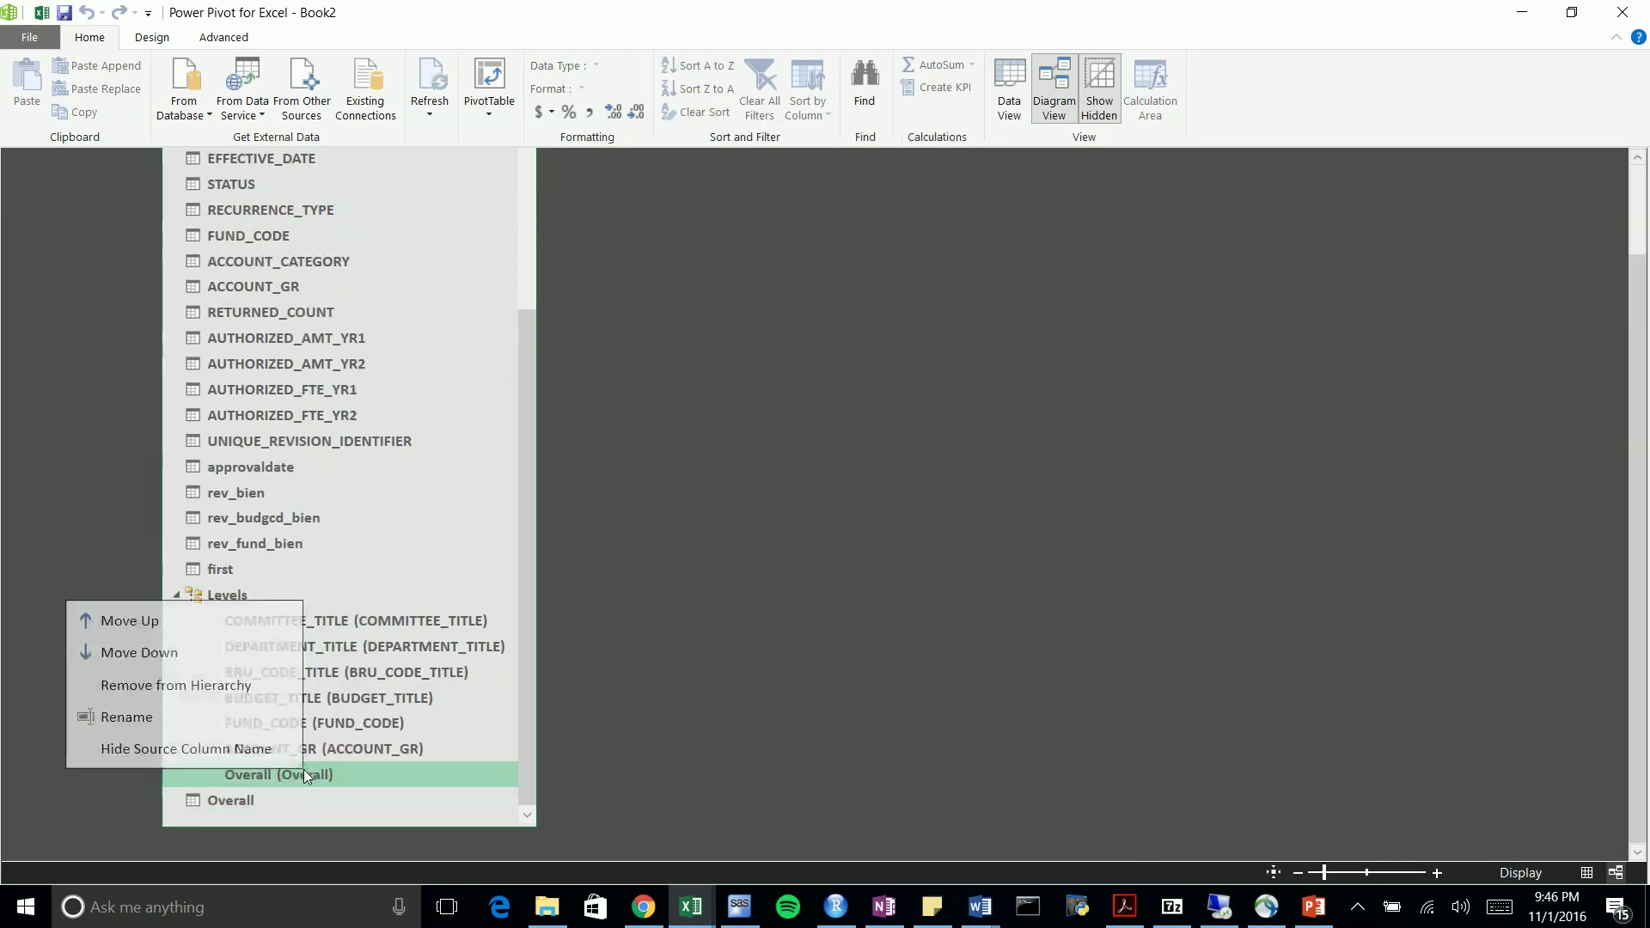
pyautogui.click(172, 619)
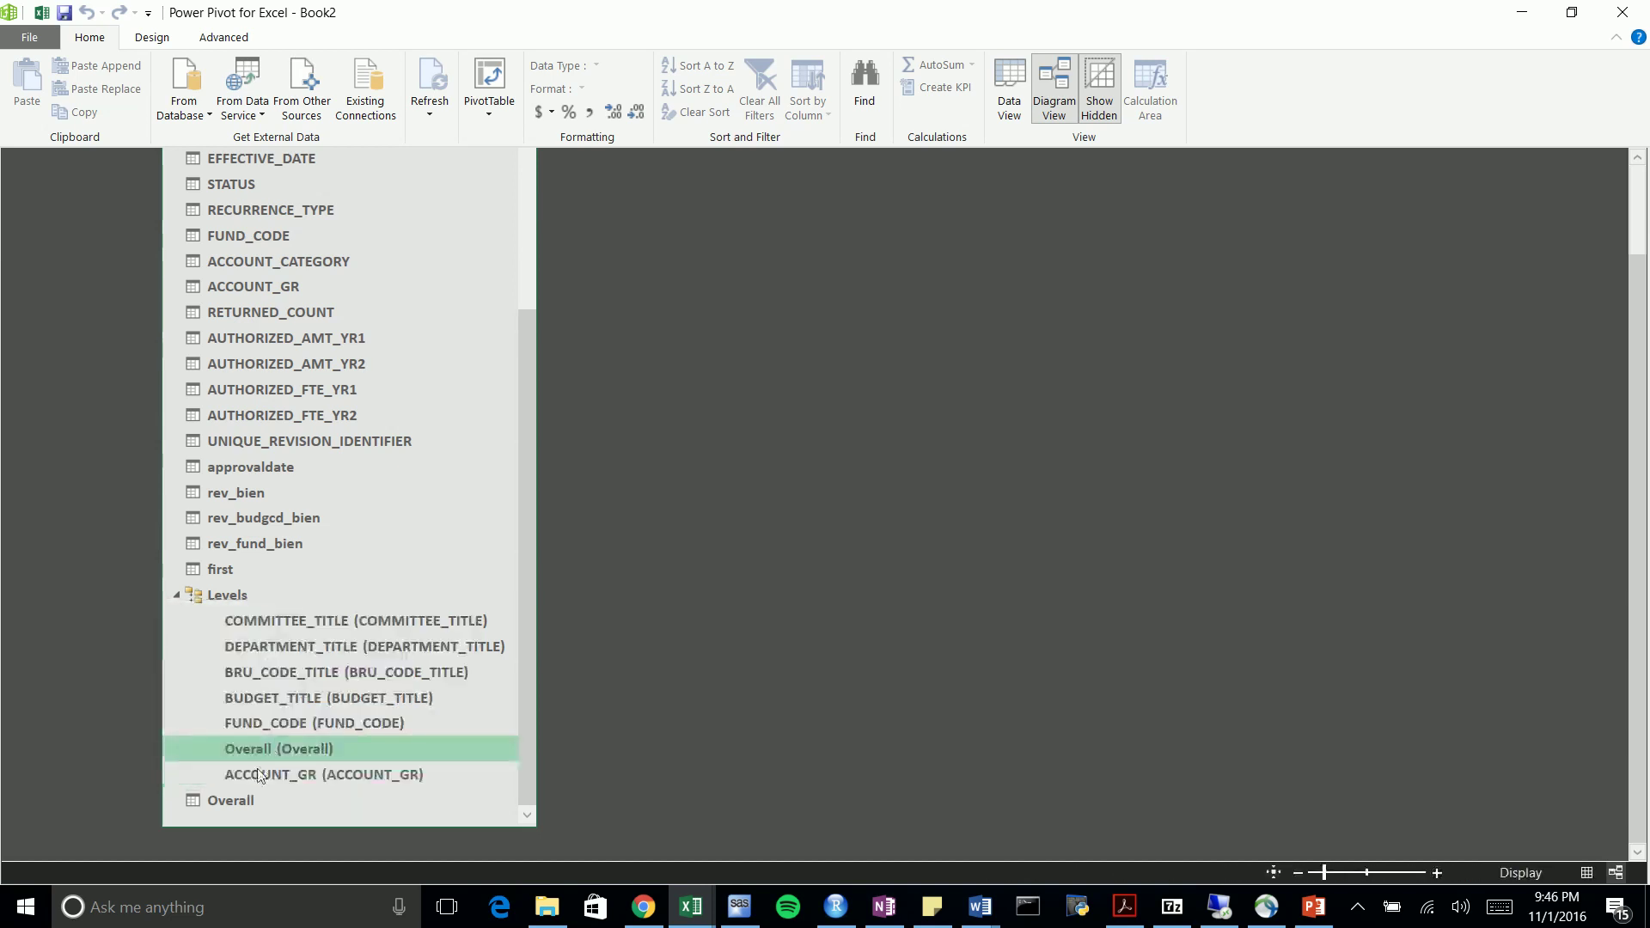
pyautogui.rightClick(266, 753)
pyautogui.click(94, 594)
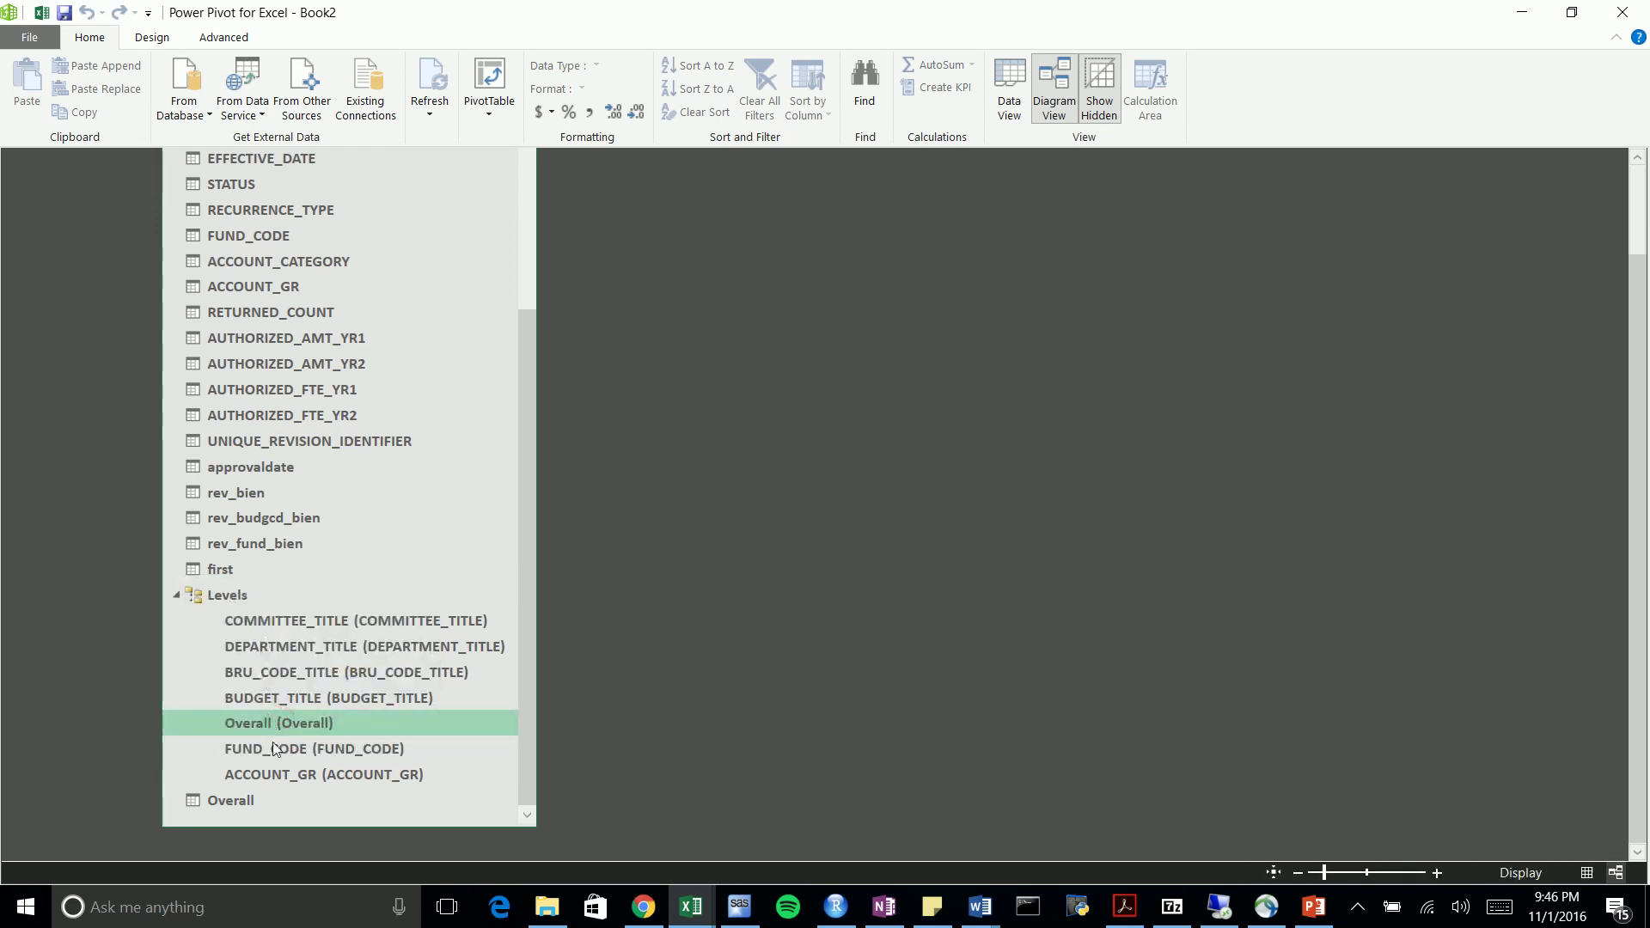
pyautogui.rightClick(275, 732)
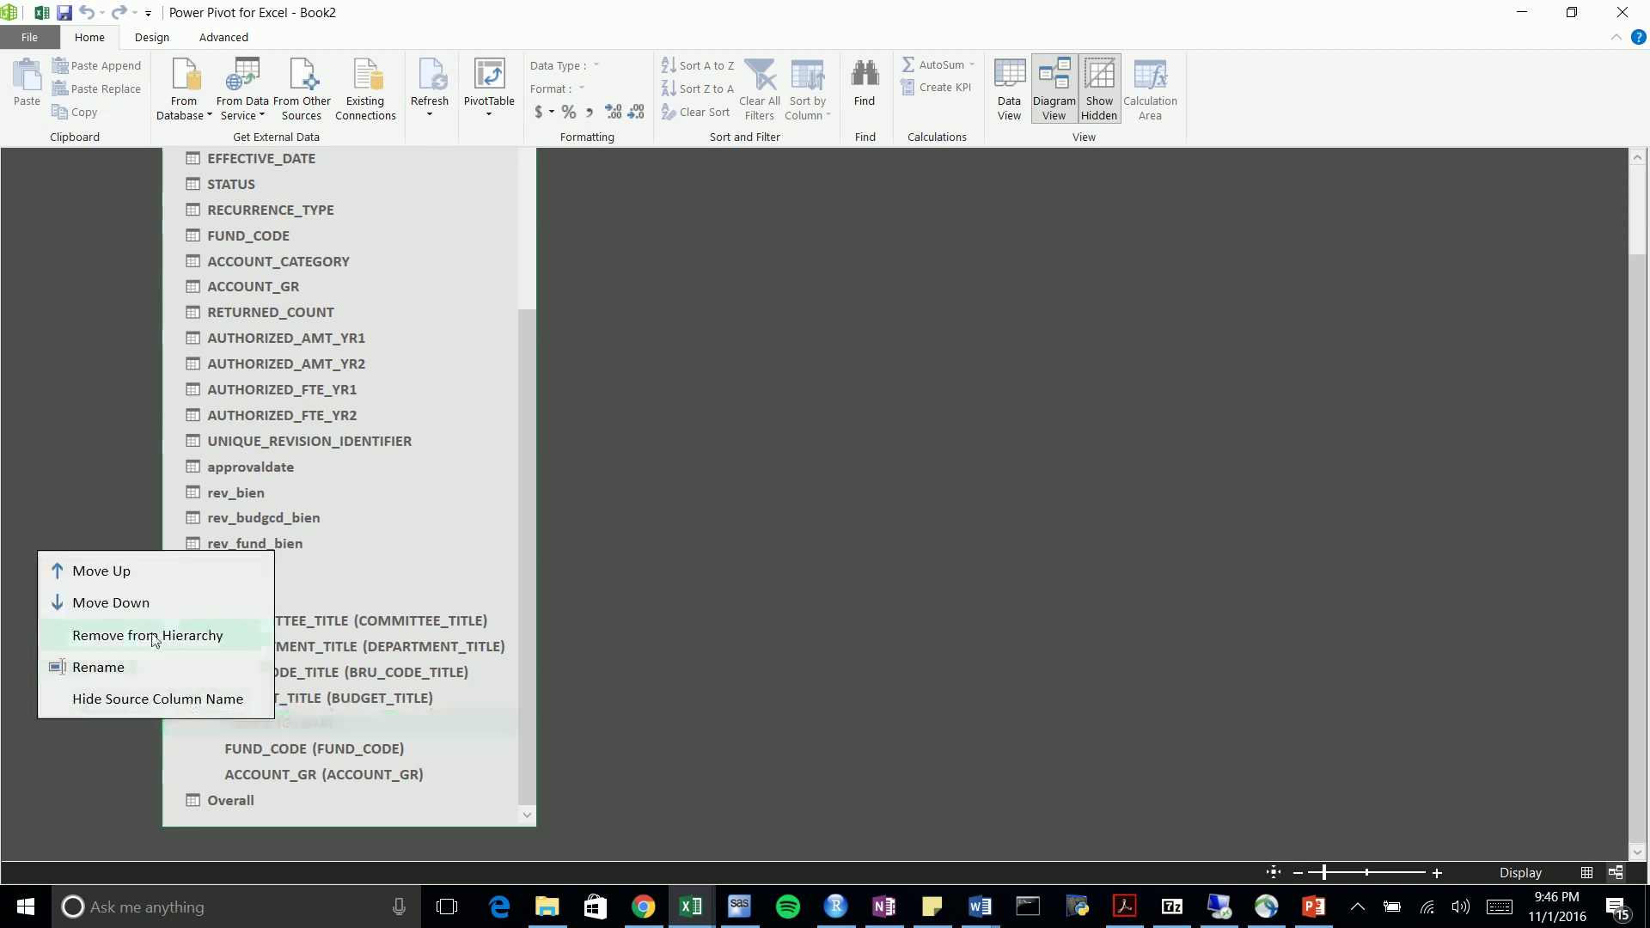
pyautogui.click(124, 581)
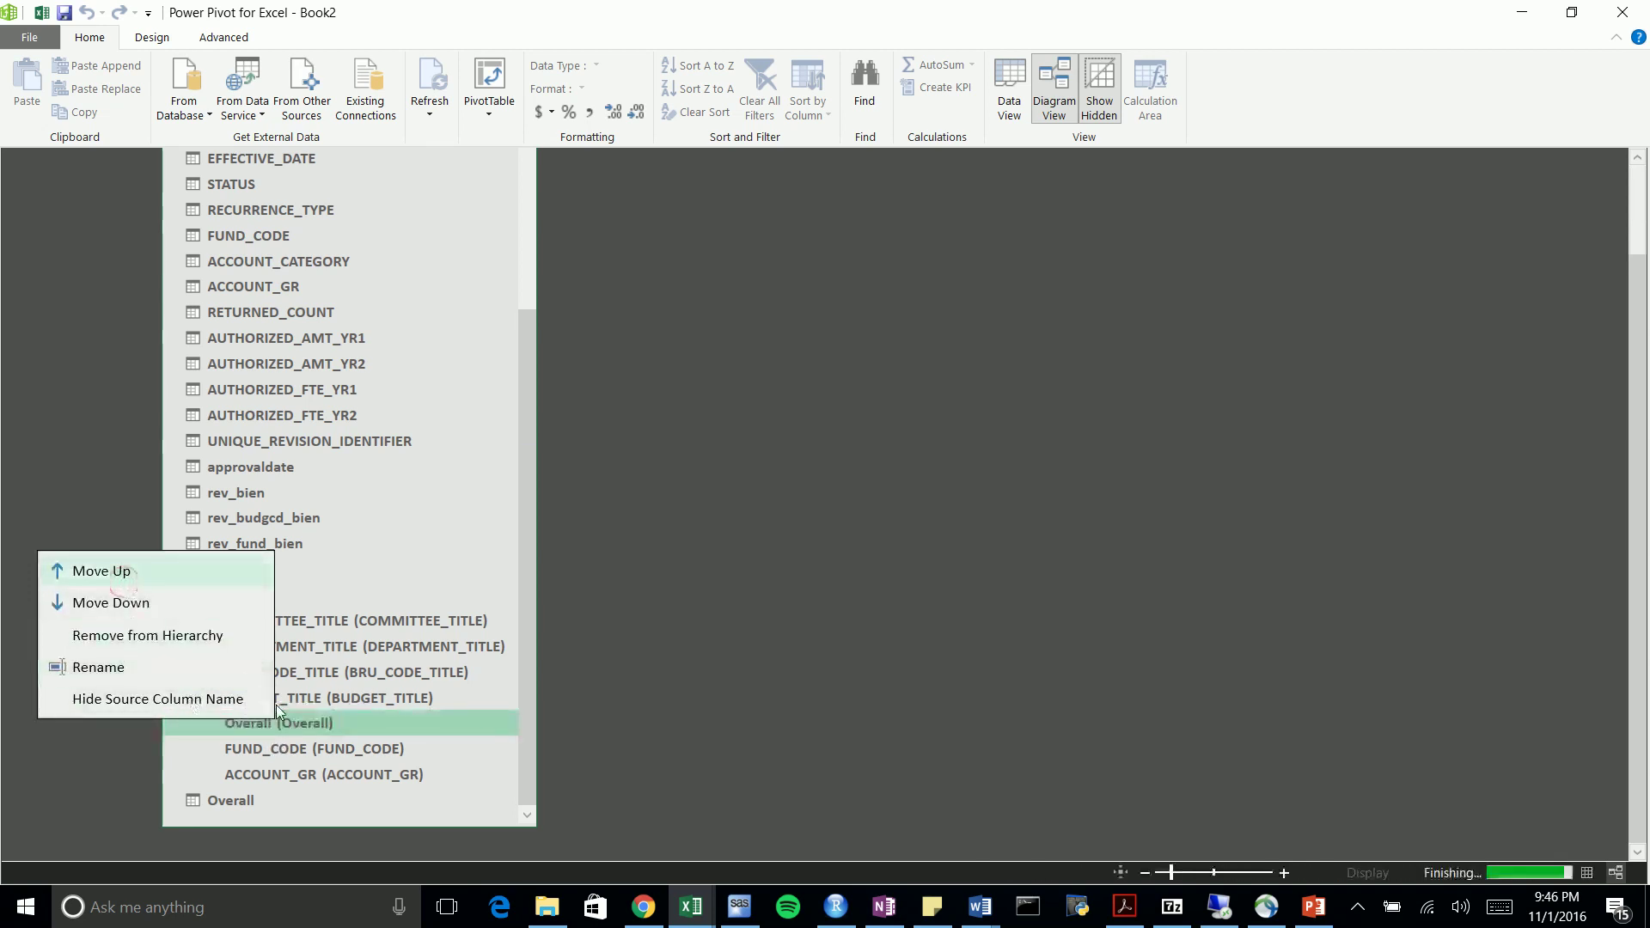
pyautogui.rightClick(287, 692)
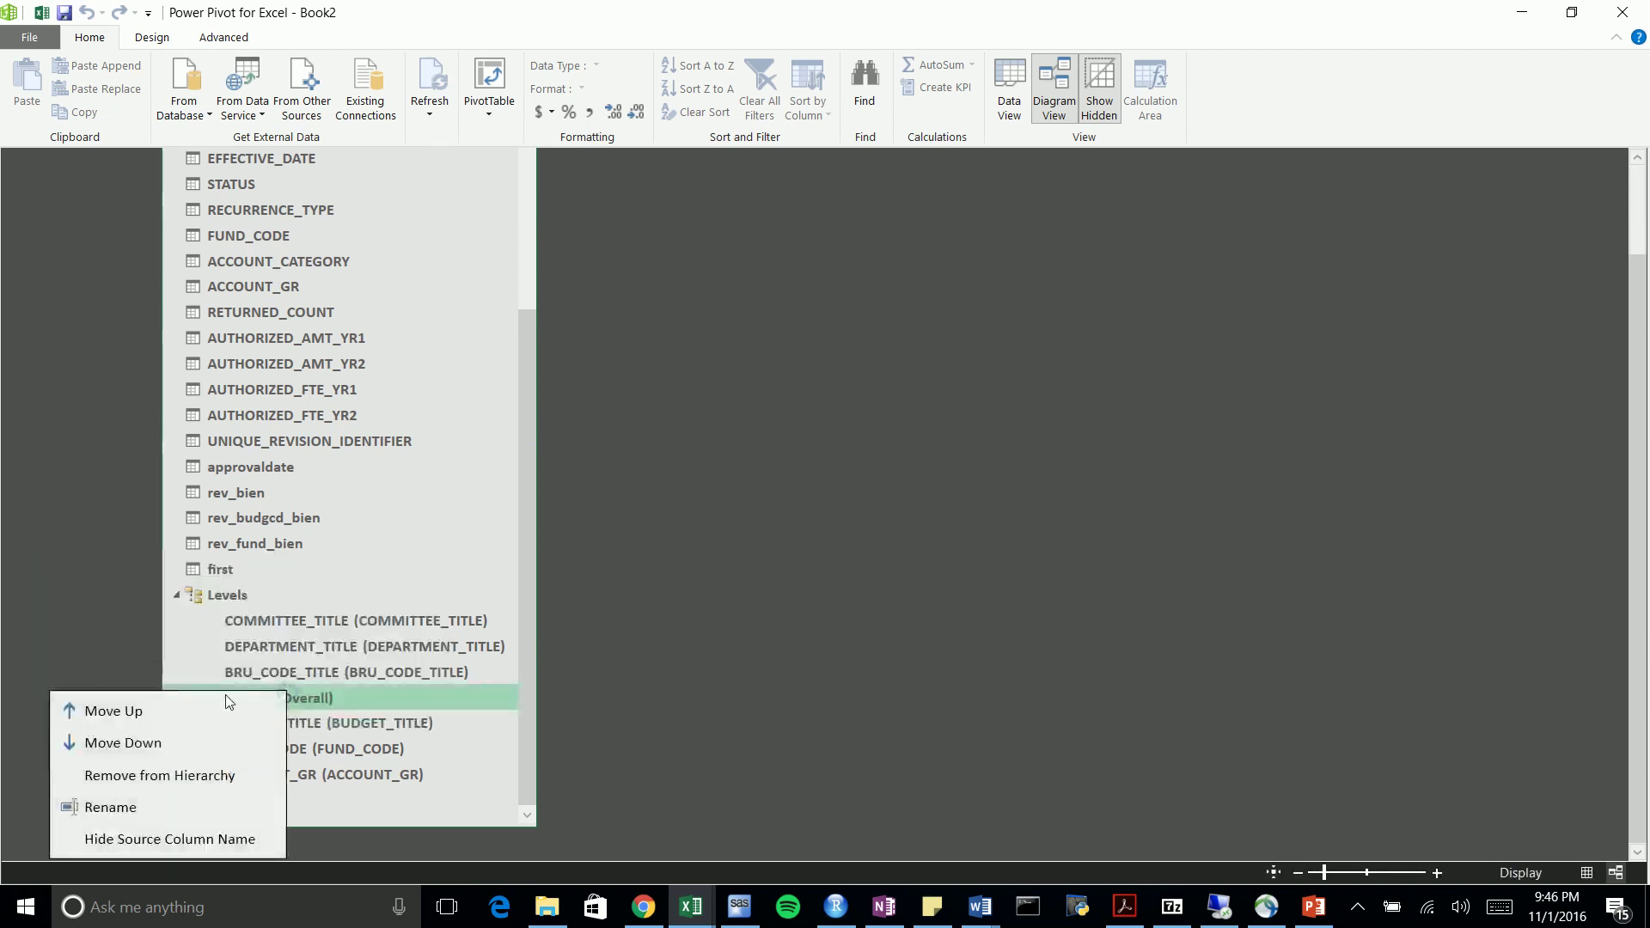
pyautogui.click(217, 713)
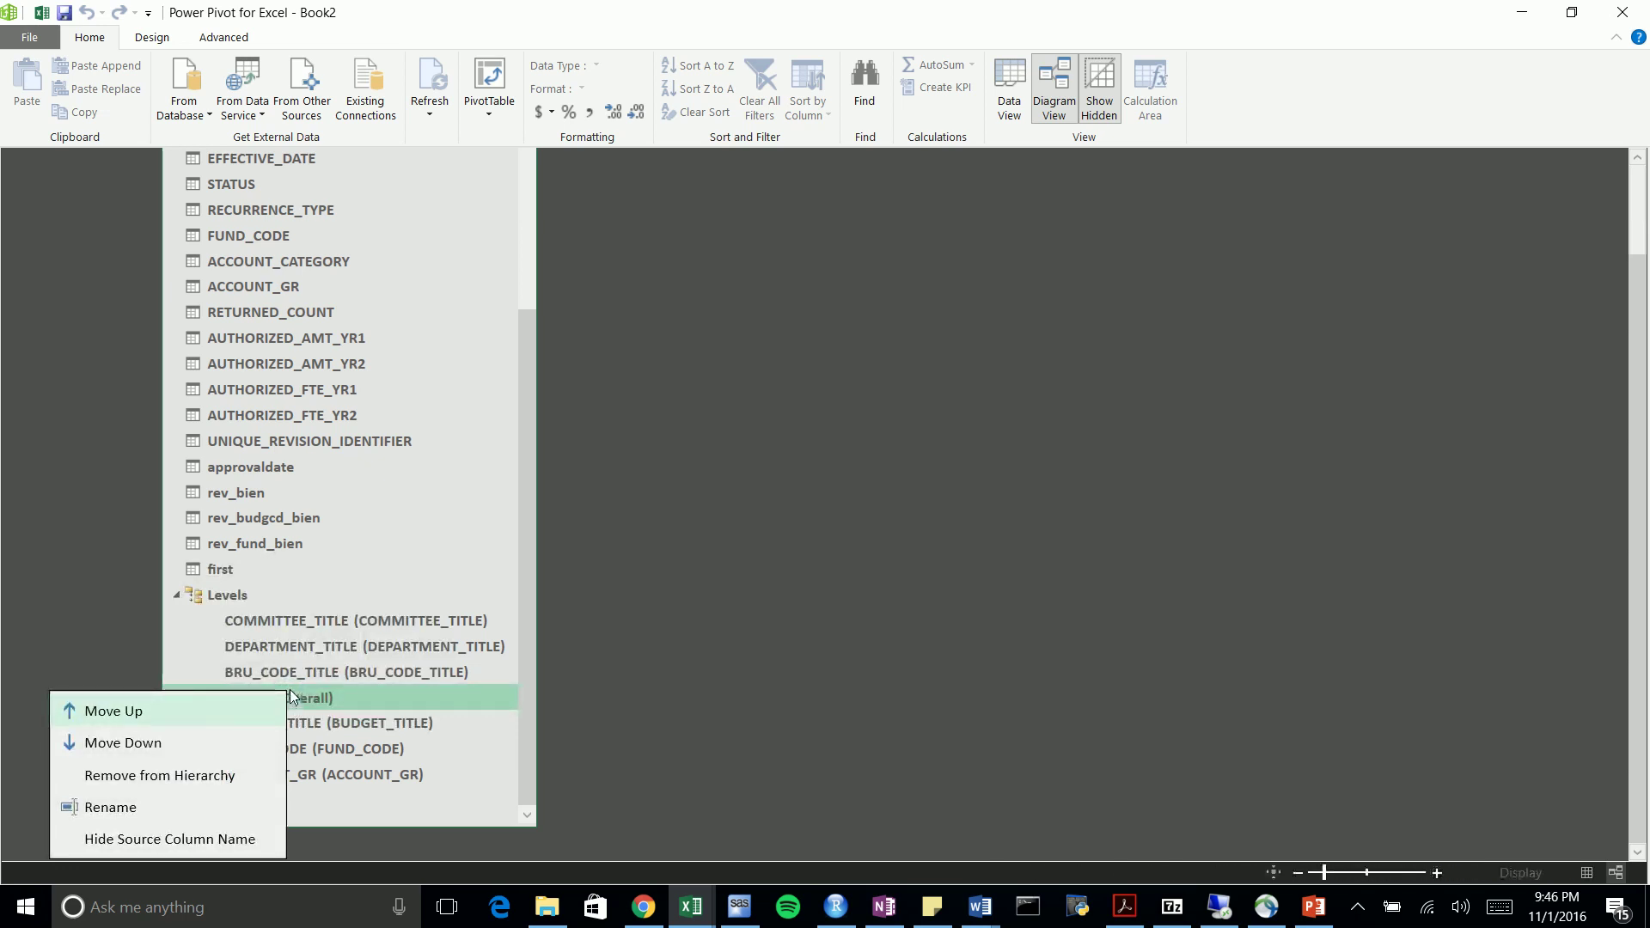
pyautogui.rightClick(289, 672)
pyautogui.click(225, 680)
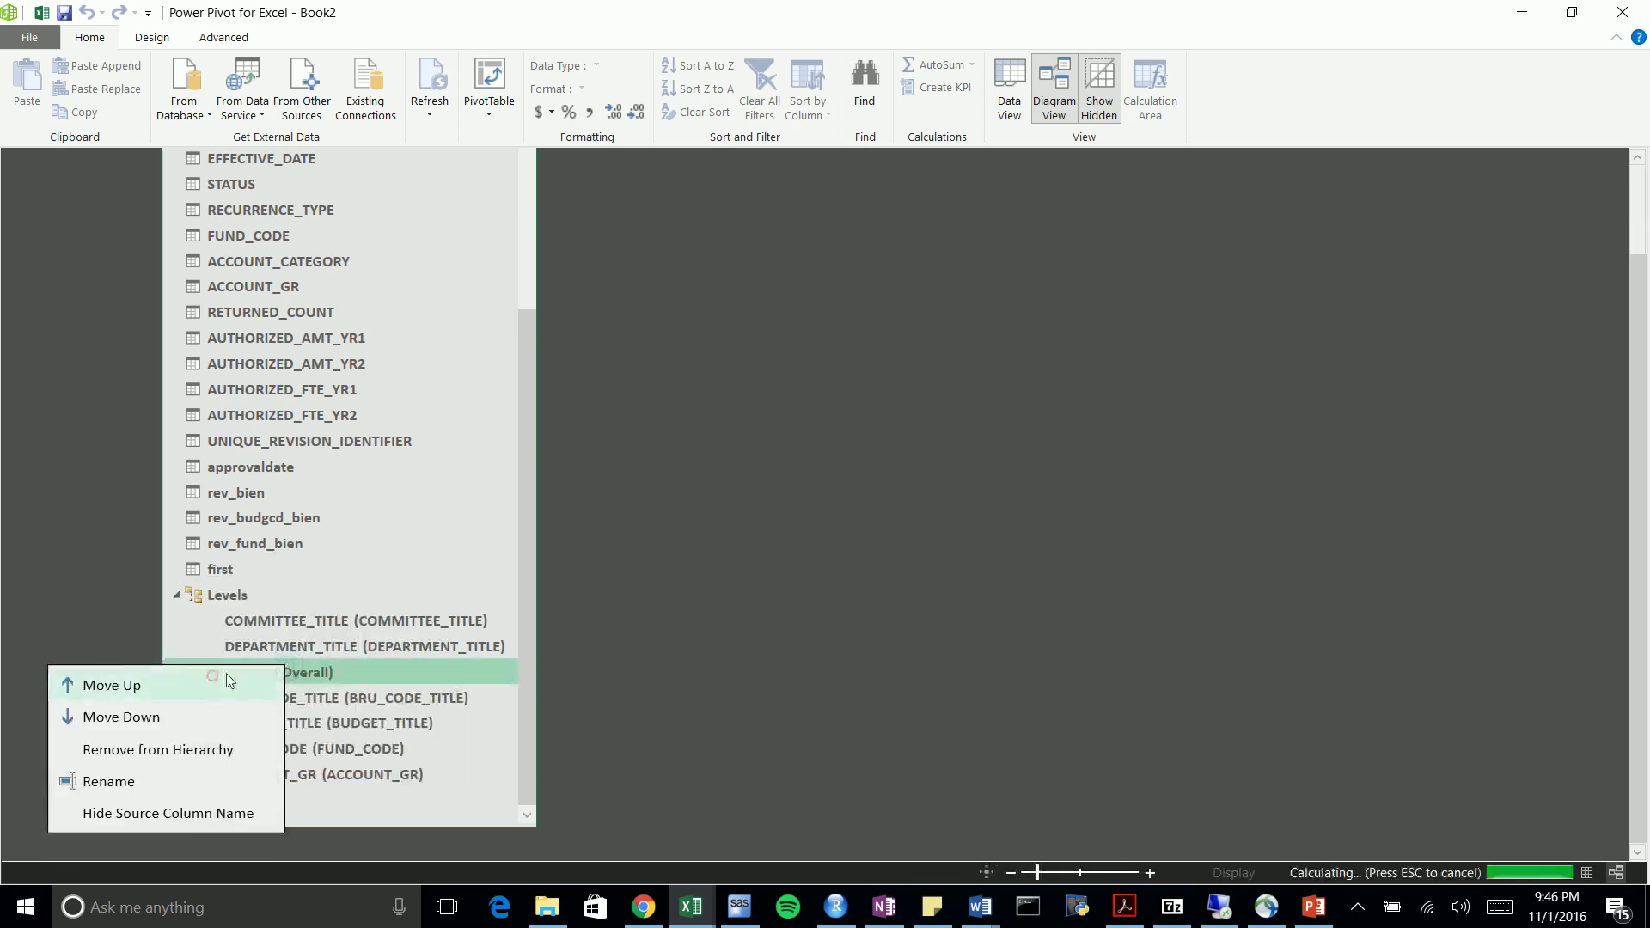
pyautogui.rightClick(296, 645)
pyautogui.click(208, 663)
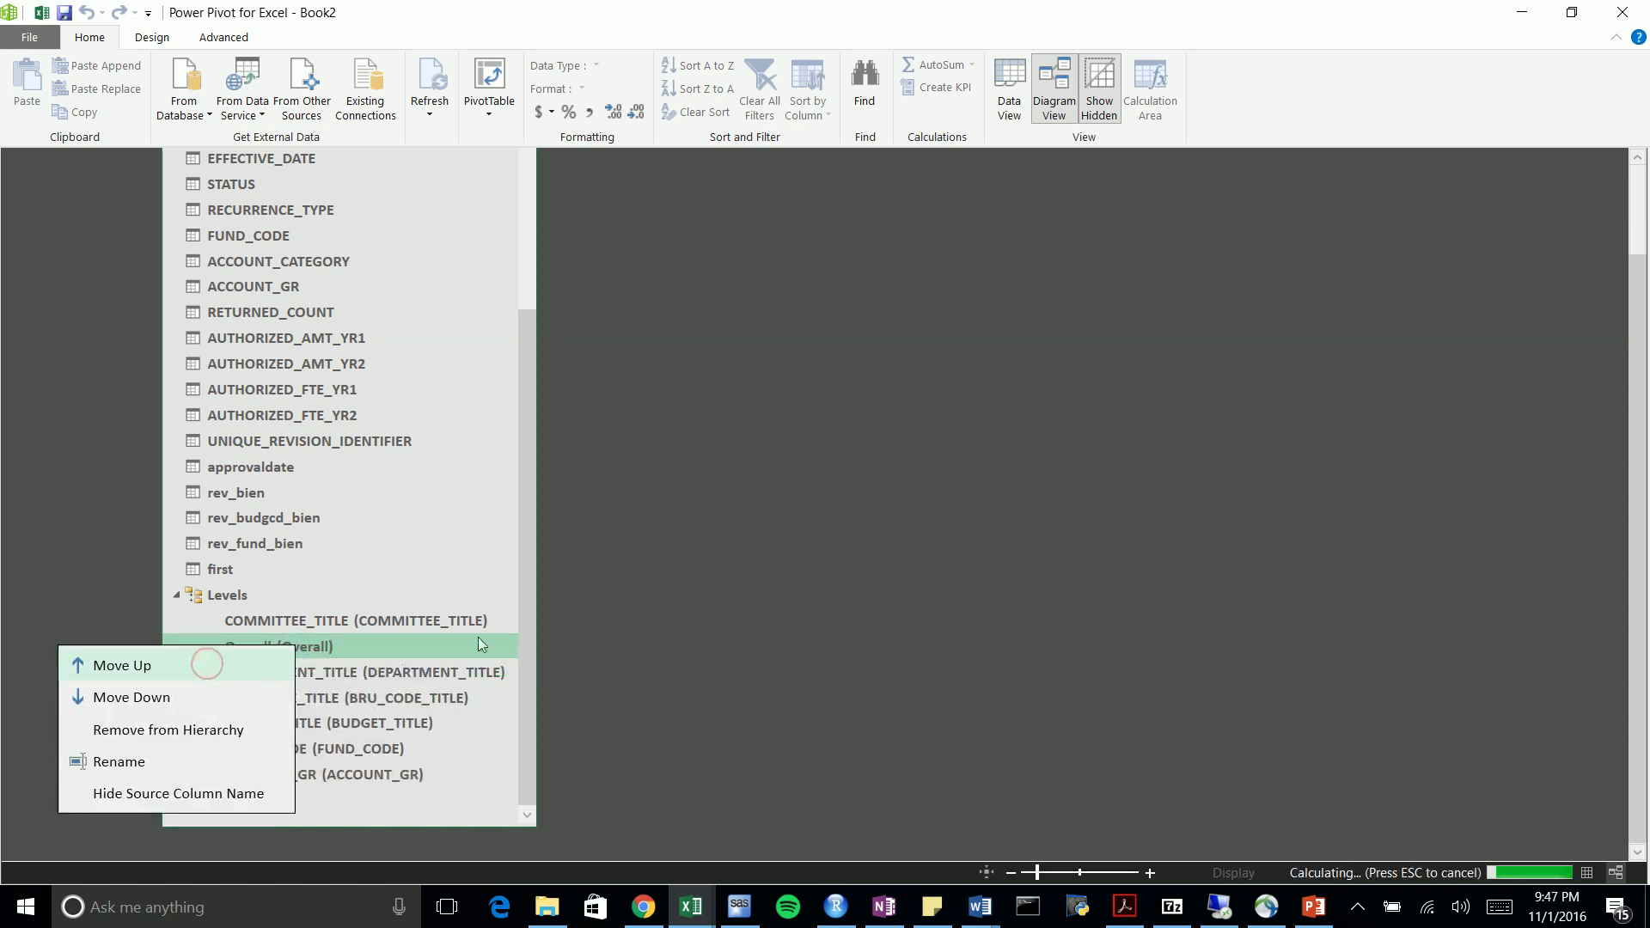
# Show the model as data again and review the complete_set_rev_final columns from Overall back to ACCOUNT_GR
pyautogui.moveTo(522, 385); pyautogui.dragTo(519, 292)
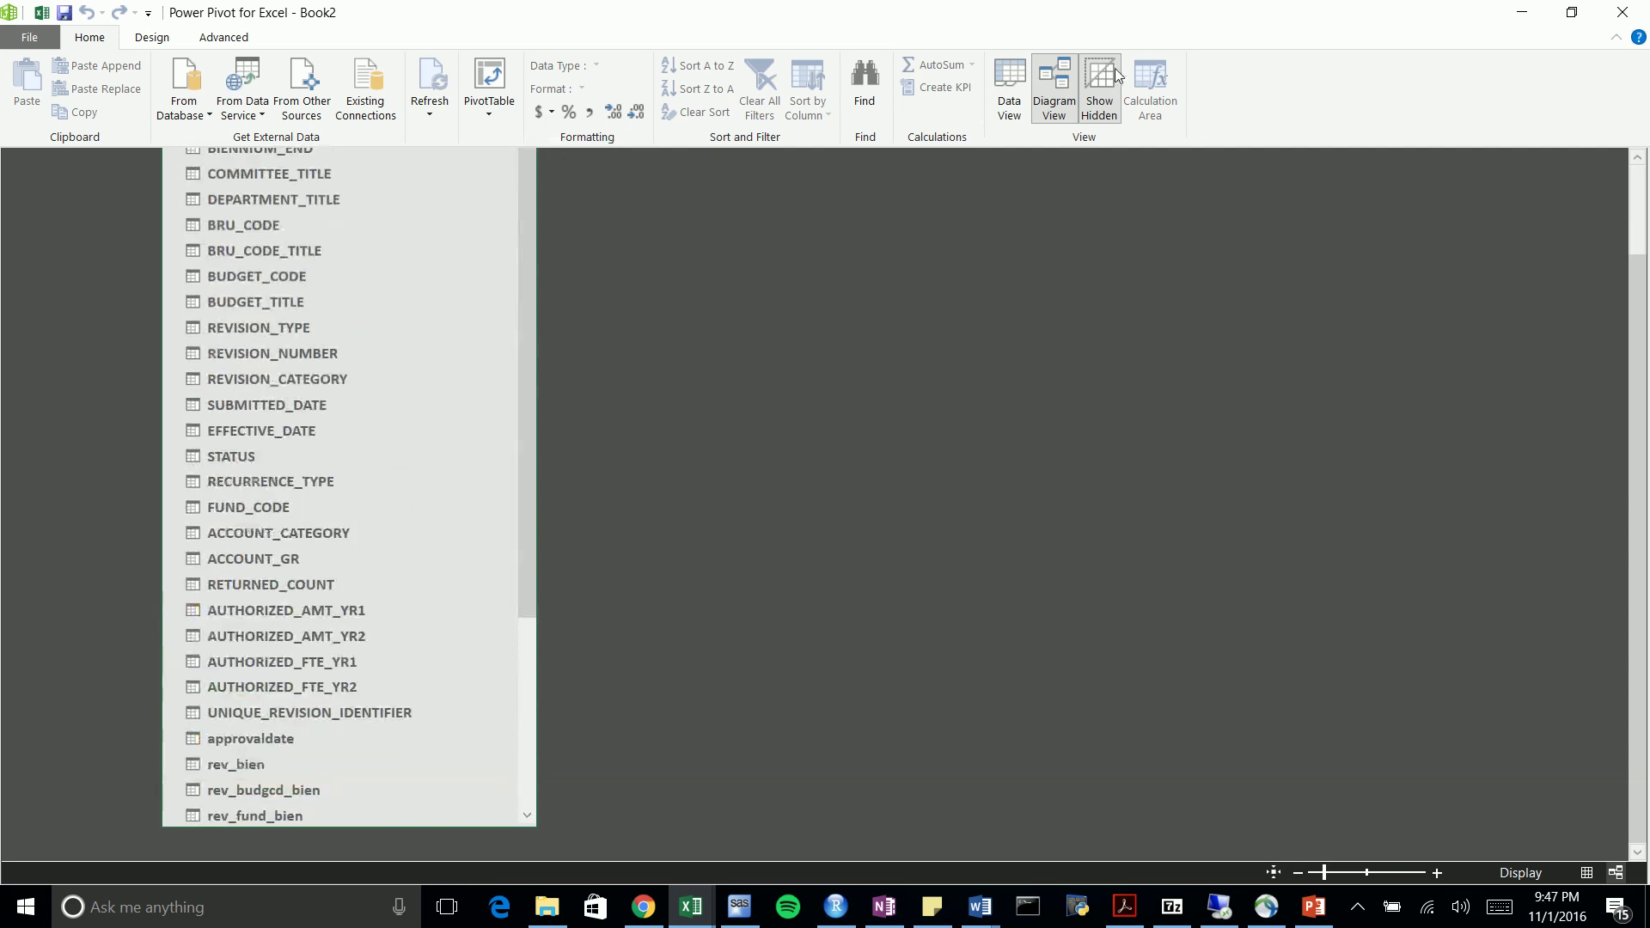
pyautogui.click(1003, 105)
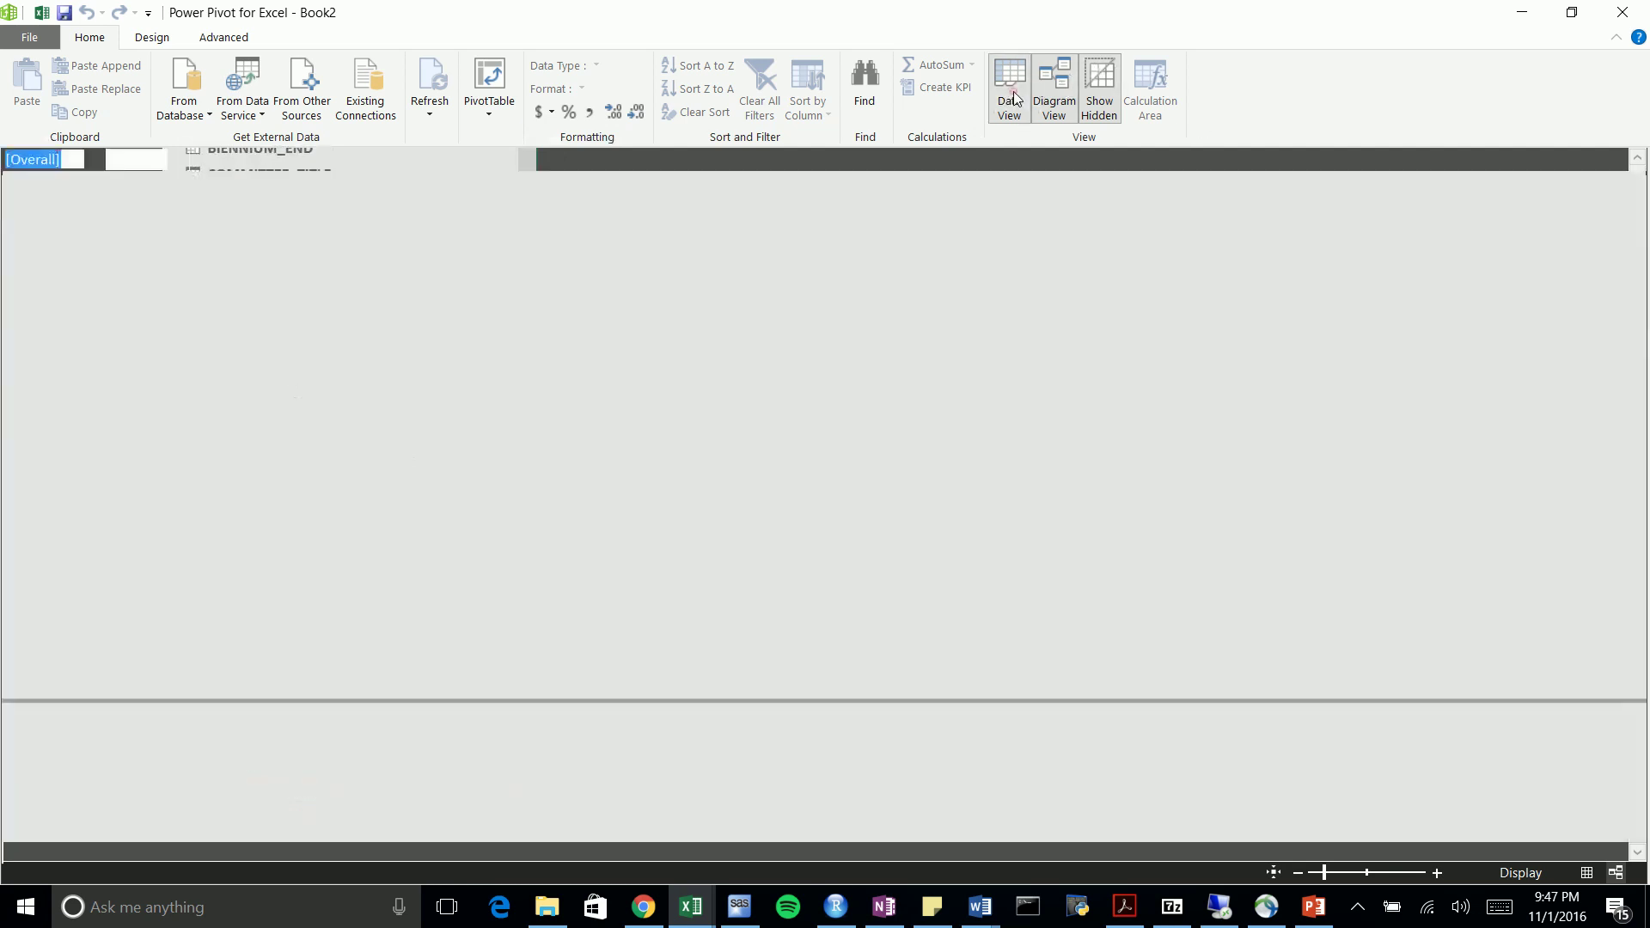
pyautogui.click(737, 304)
pyautogui.click(720, 393)
pyautogui.click(734, 449)
pyautogui.click(811, 503)
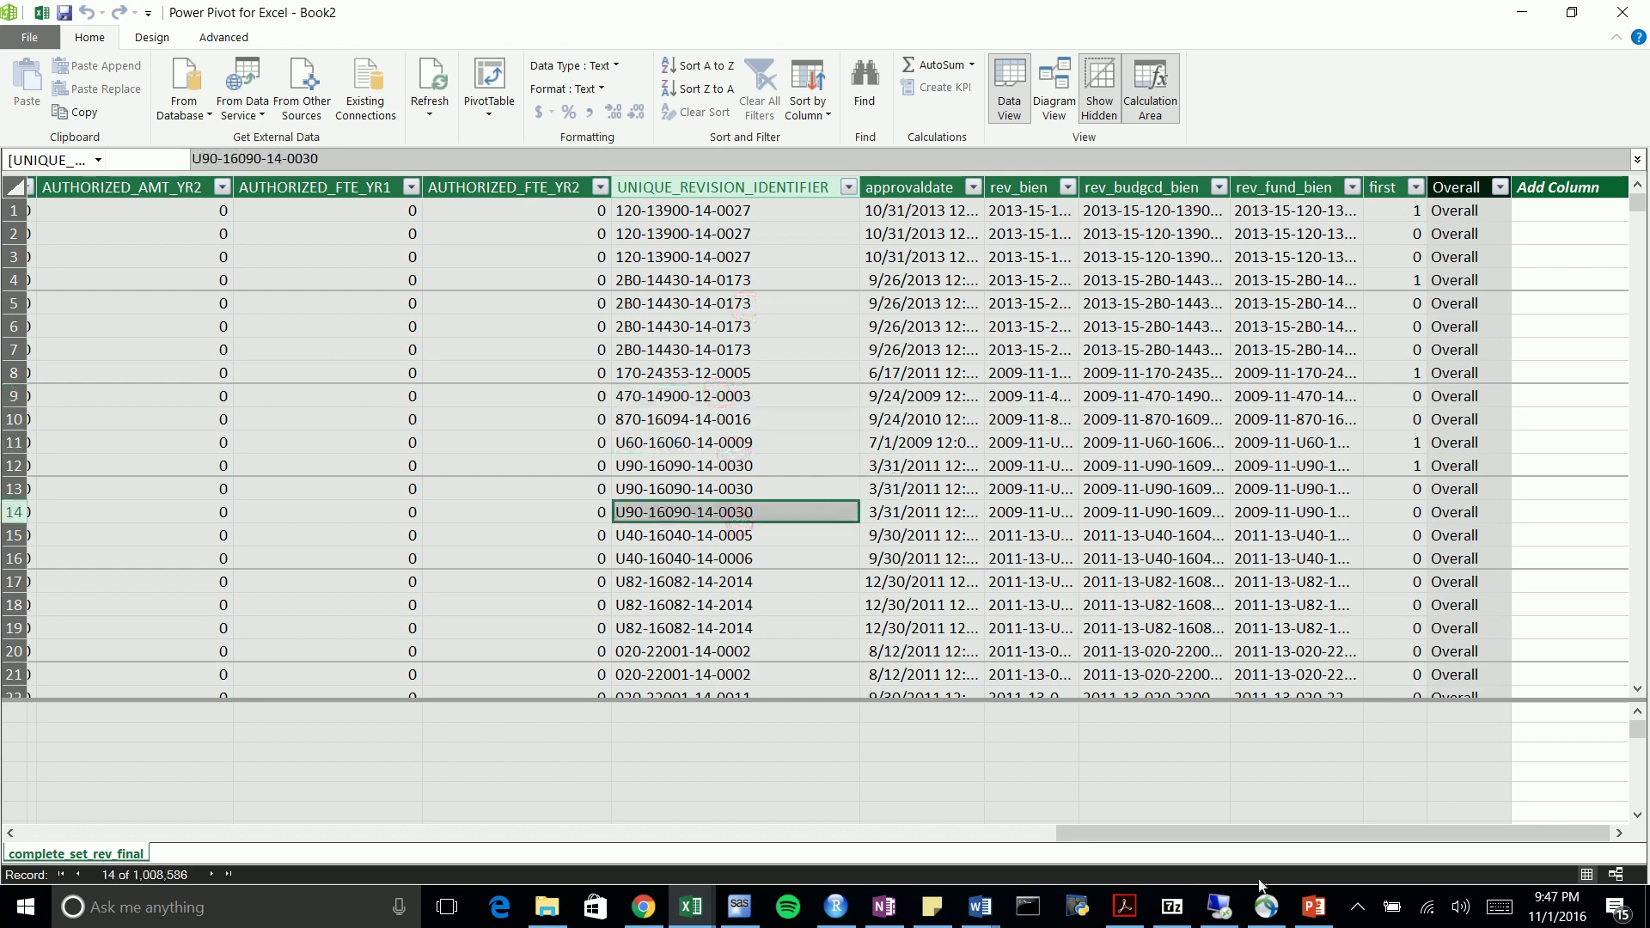
pyautogui.moveTo(1298, 828); pyautogui.dragTo(1002, 778)
pyautogui.click(519, 344)
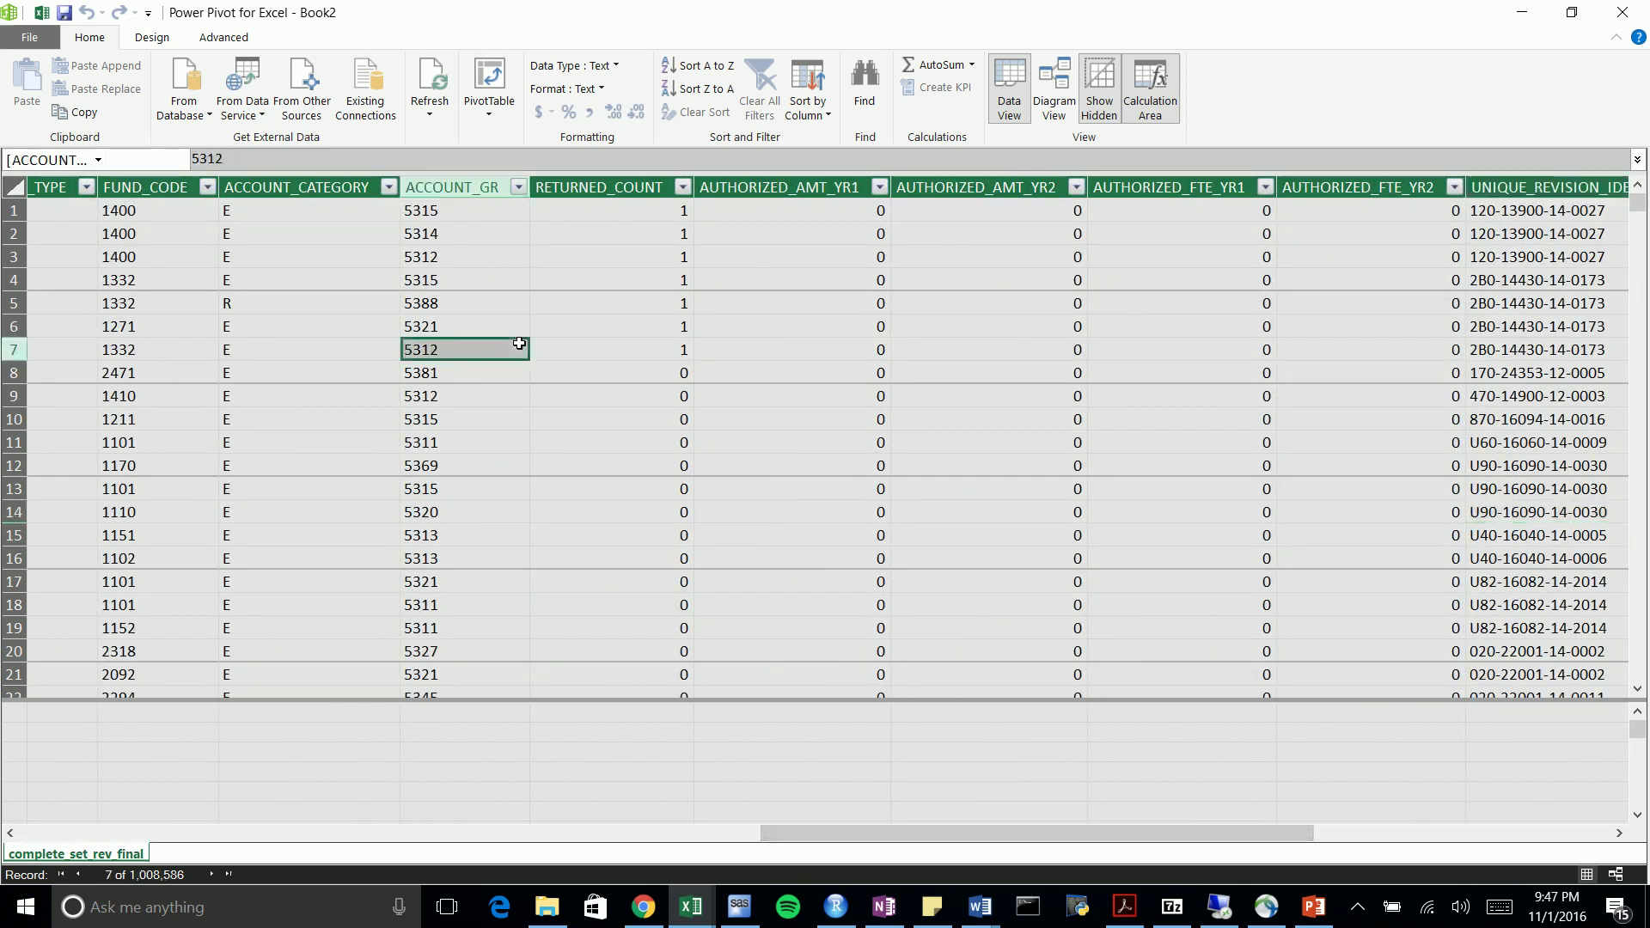
# Create a PivotTable from the Power Pivot data model on a new worksheet
pyautogui.click(505, 79)
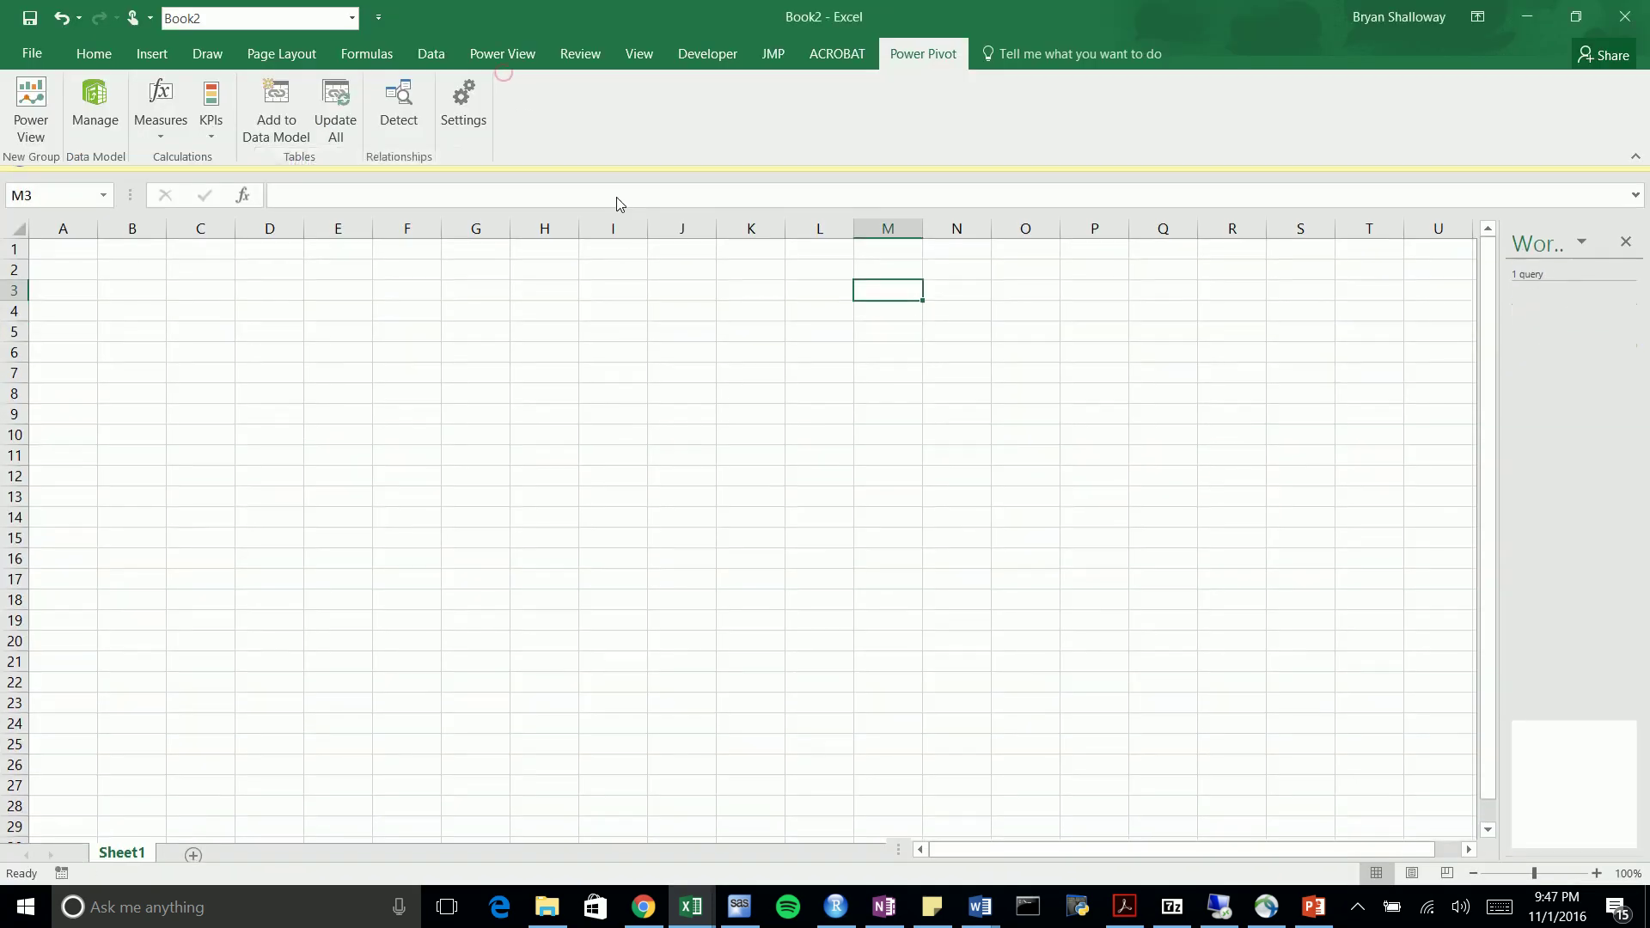
pyautogui.click(901, 501)
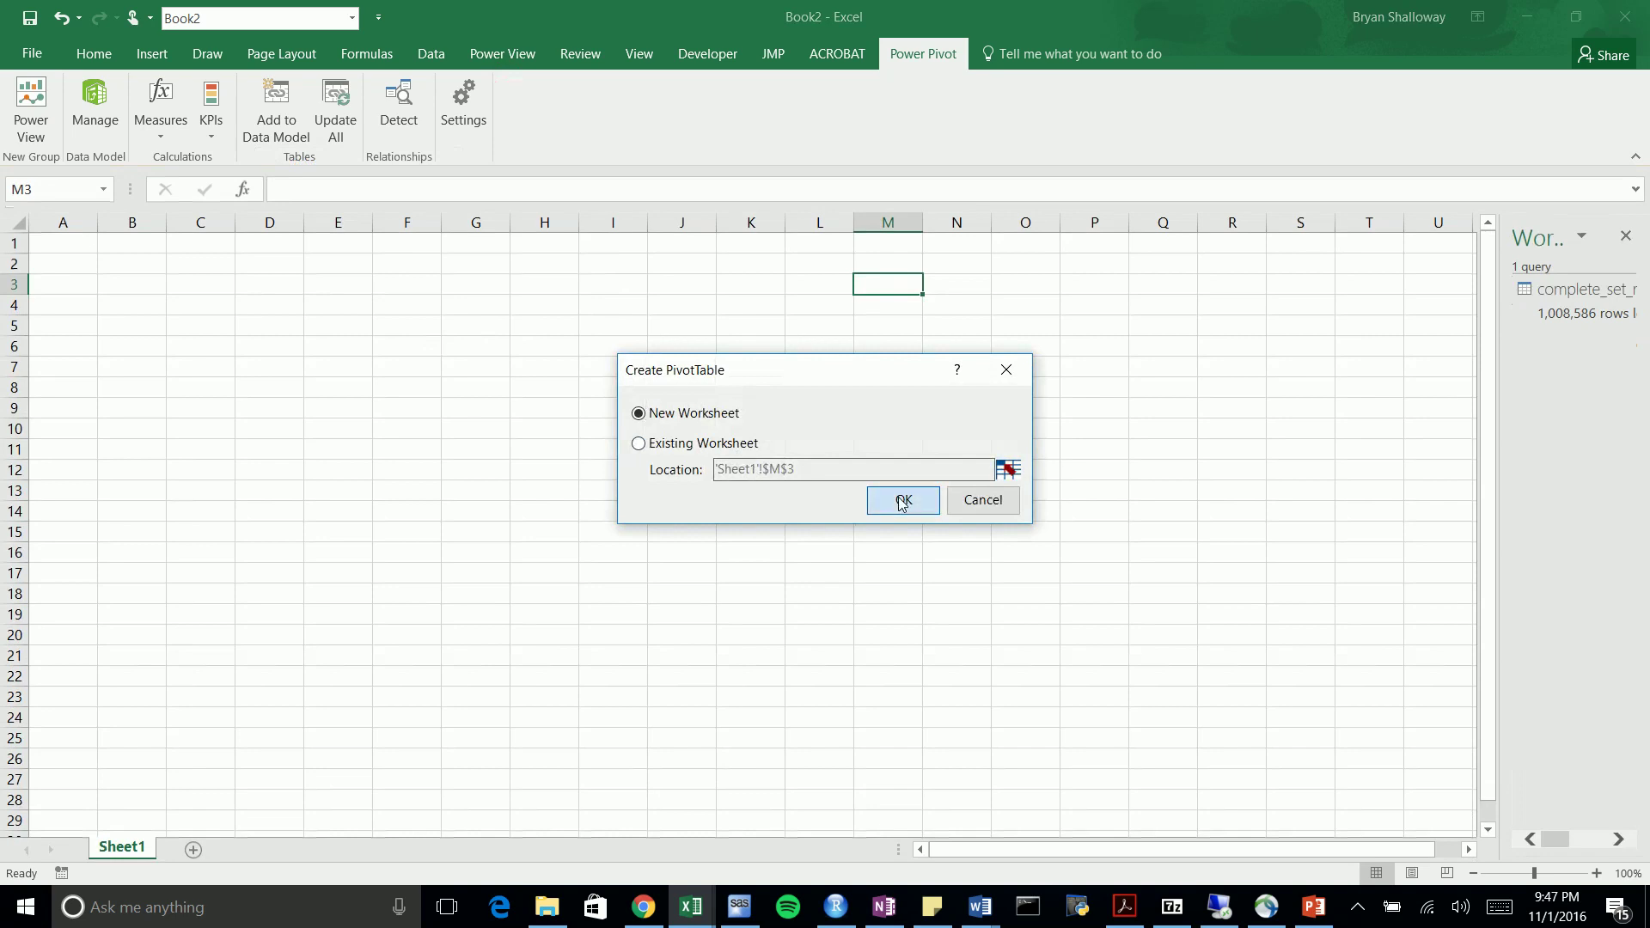
pyautogui.click(203, 332)
pyautogui.click(211, 299)
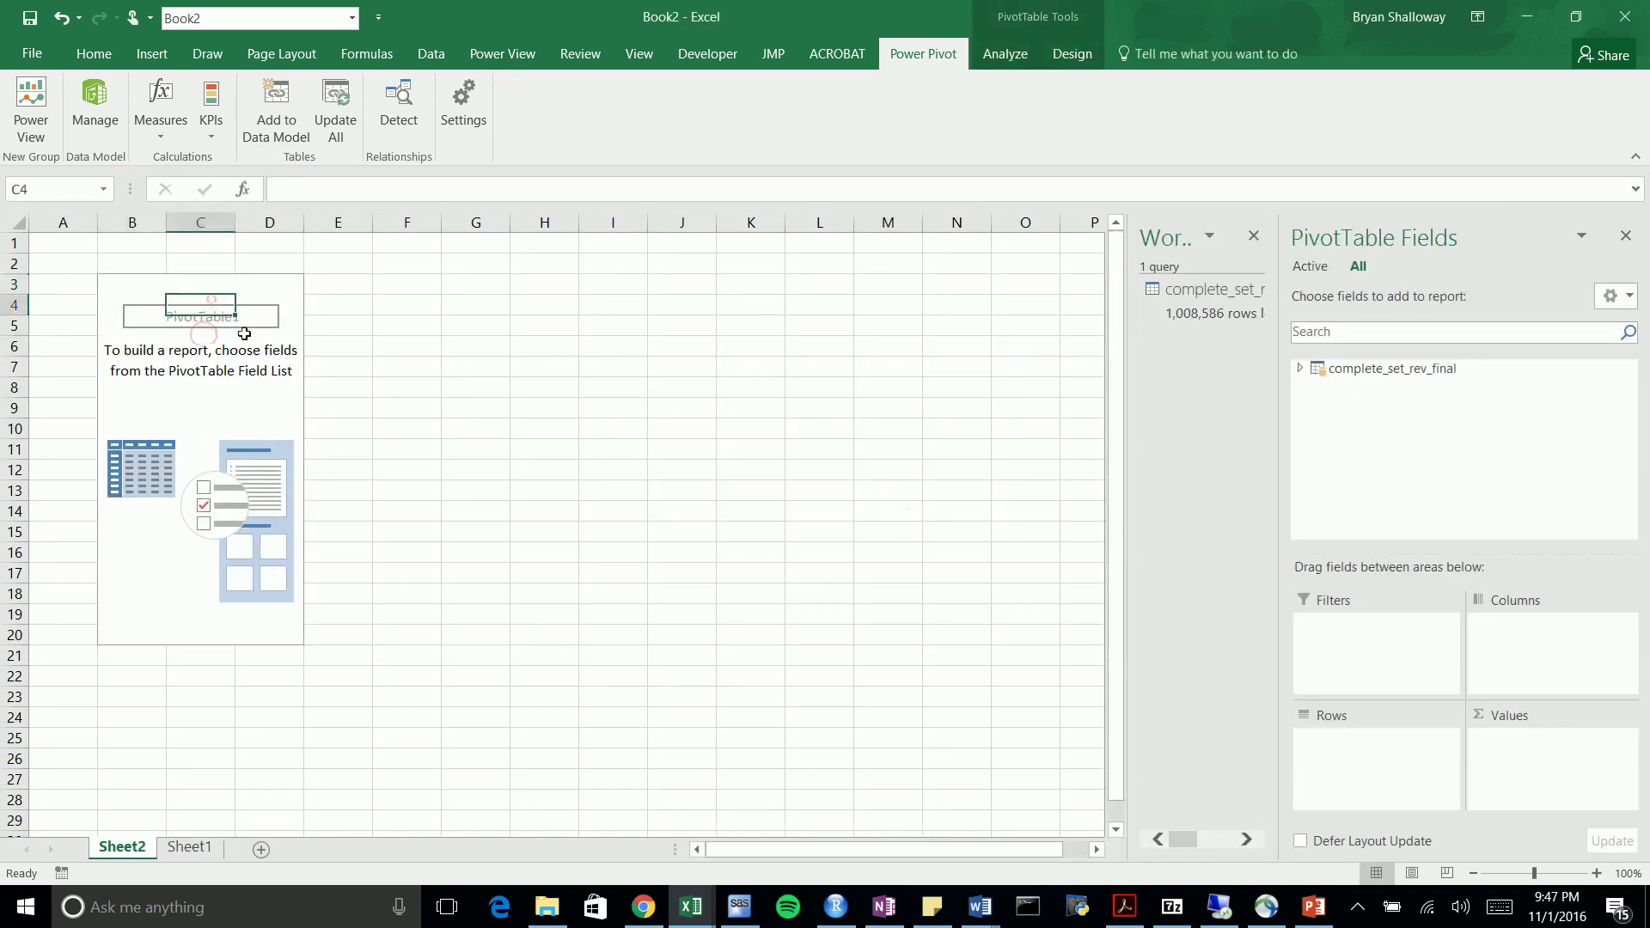
pyautogui.click(248, 362)
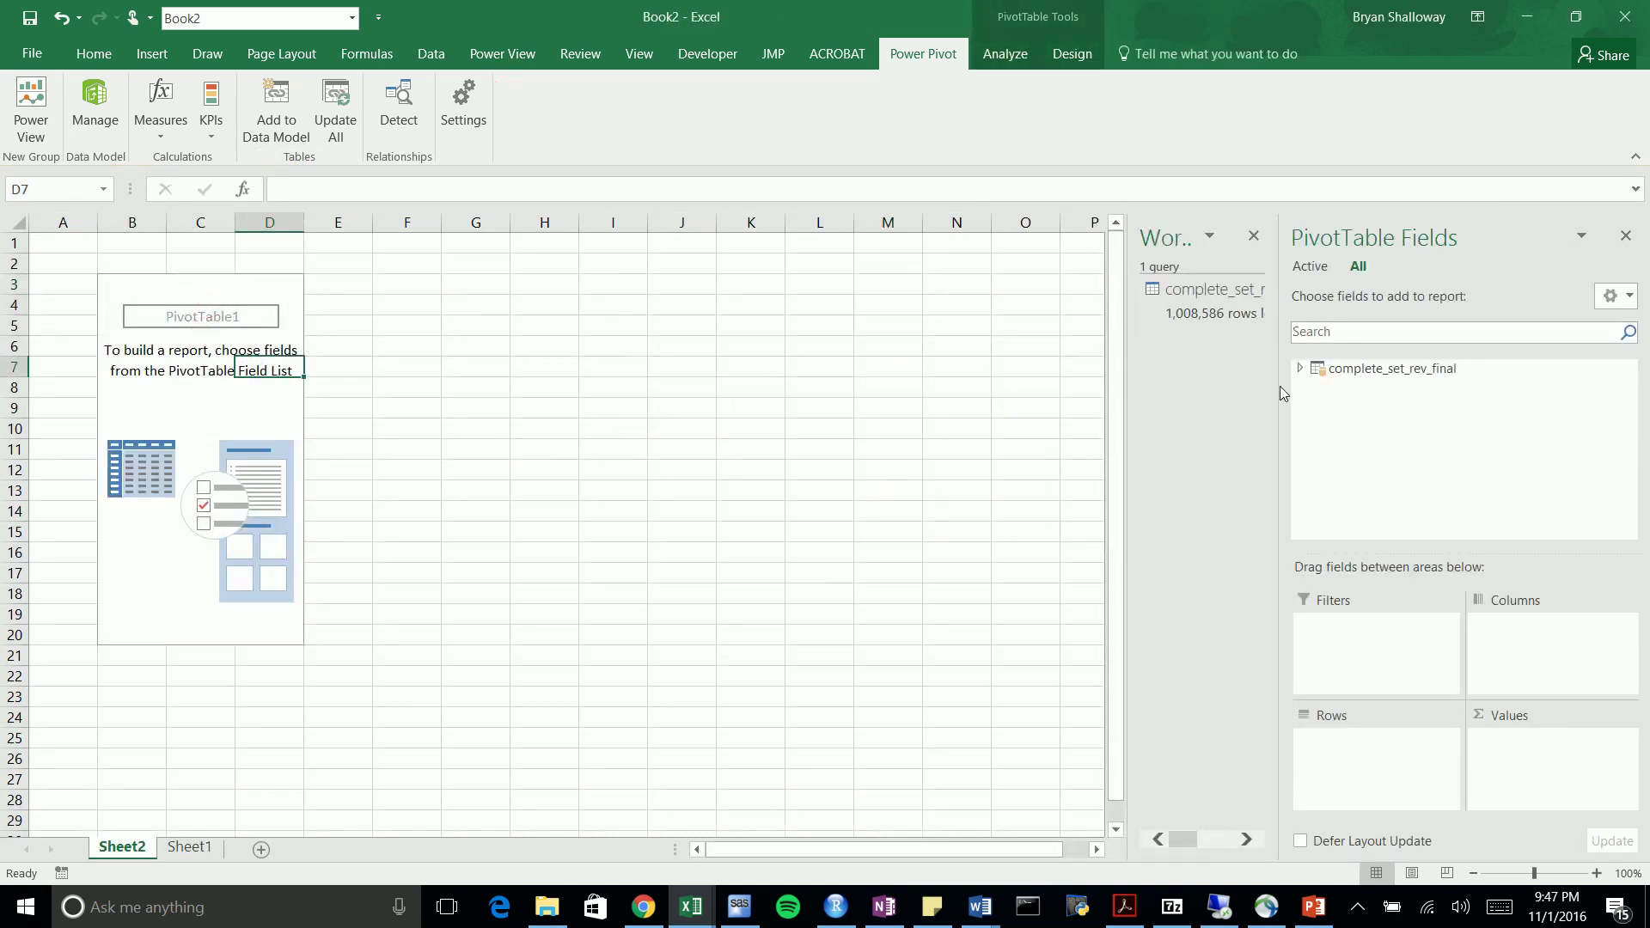
# Expand complete_set_rev_final in the PivotTable field list and check the Levels hierarchy and the contents of More Fields
pyautogui.click(1299, 368)
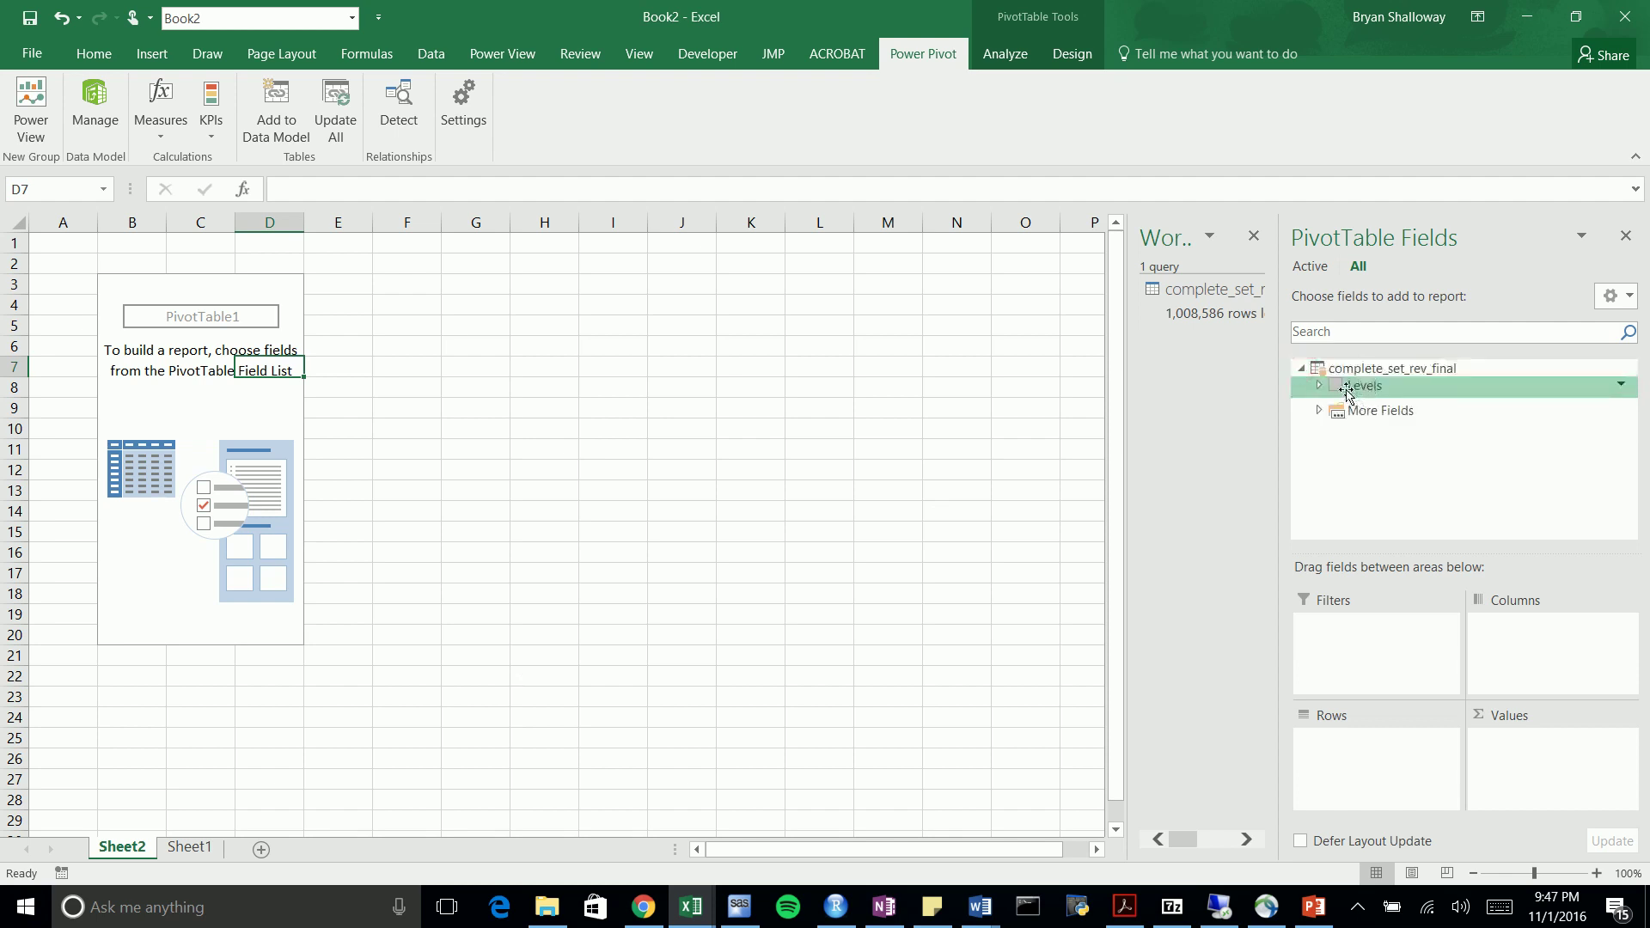
pyautogui.click(1319, 410)
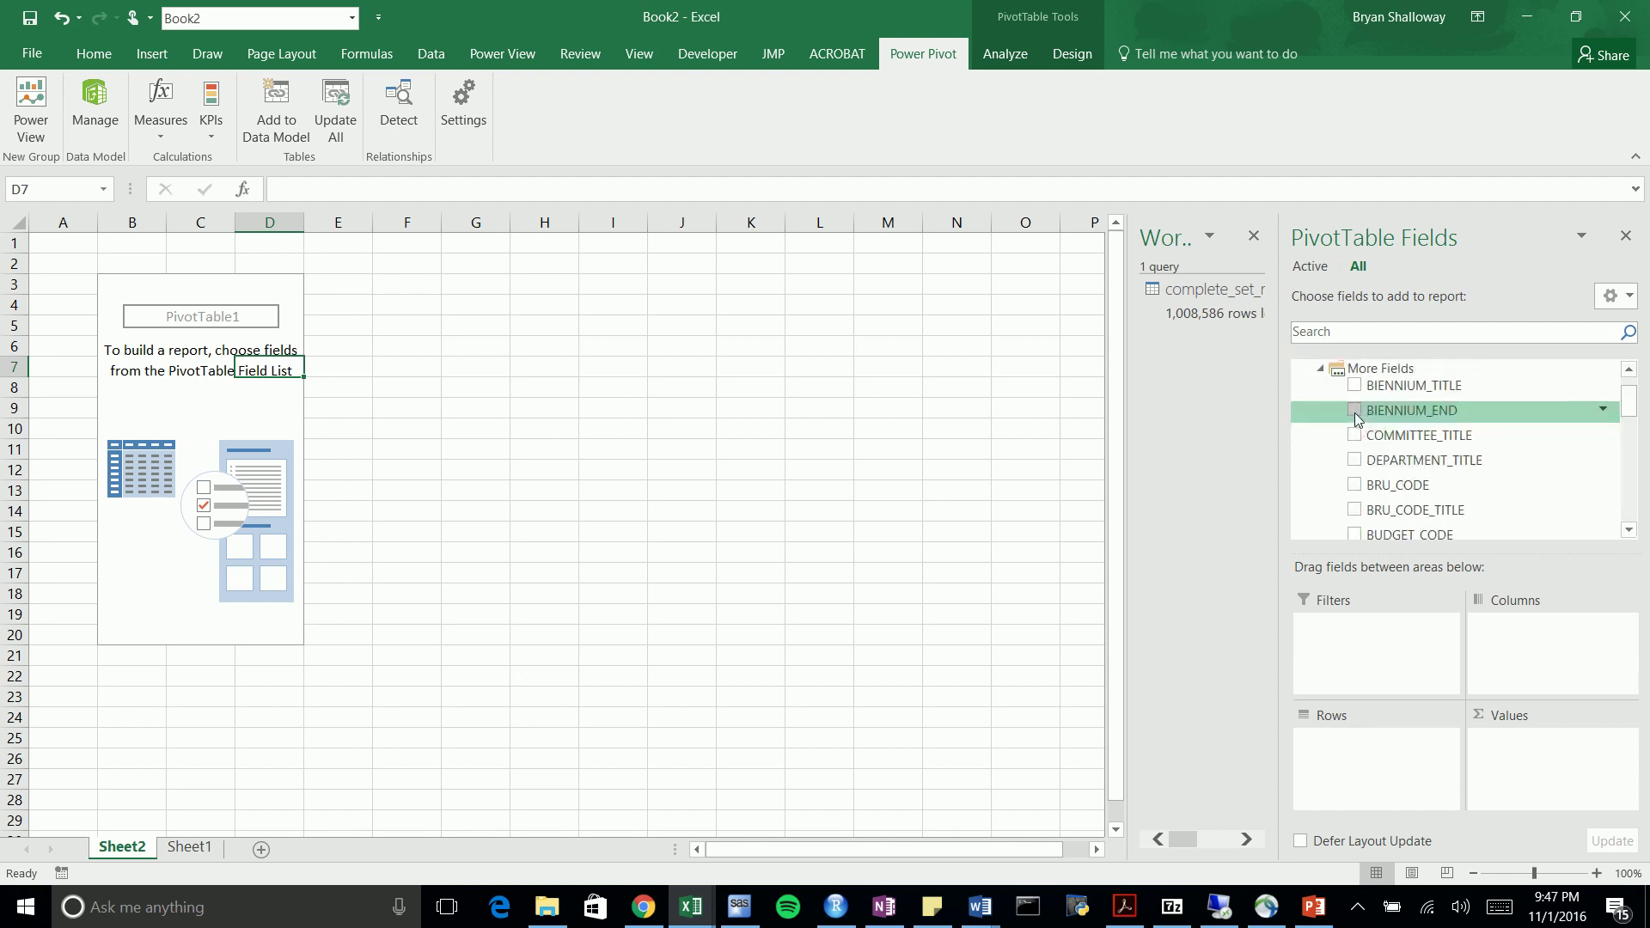
pyautogui.click(1320, 370)
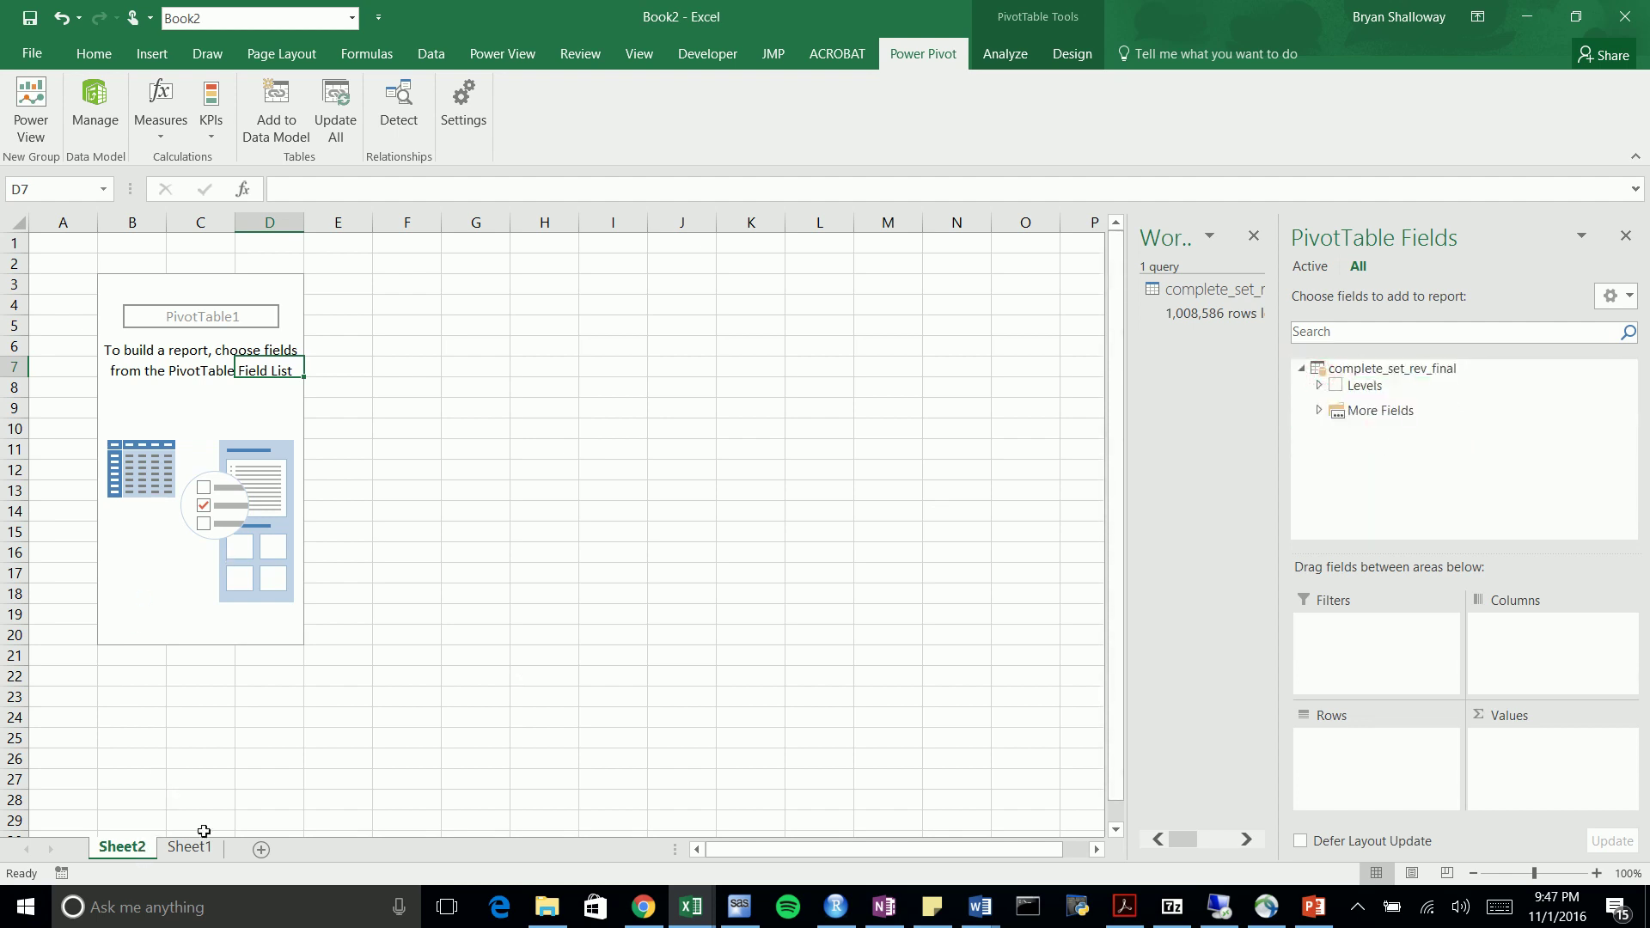
pyautogui.click(160, 355)
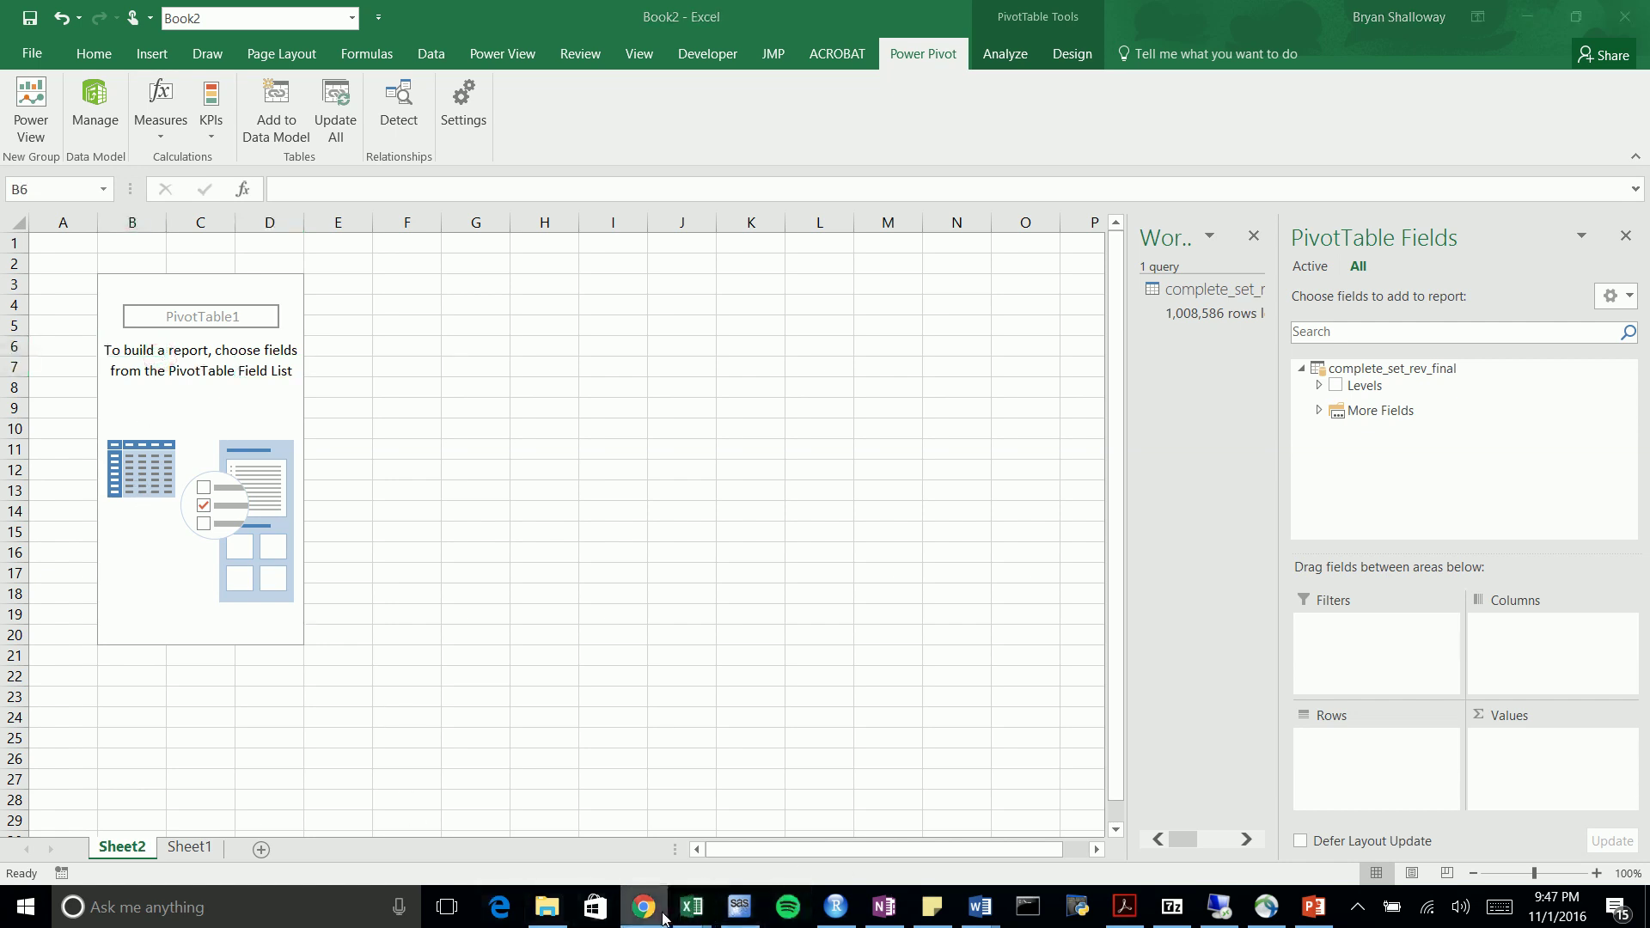
# Go back to the Power Pivot window and create a second PivotTable on another new worksheet
pyautogui.moveTo(685, 909)
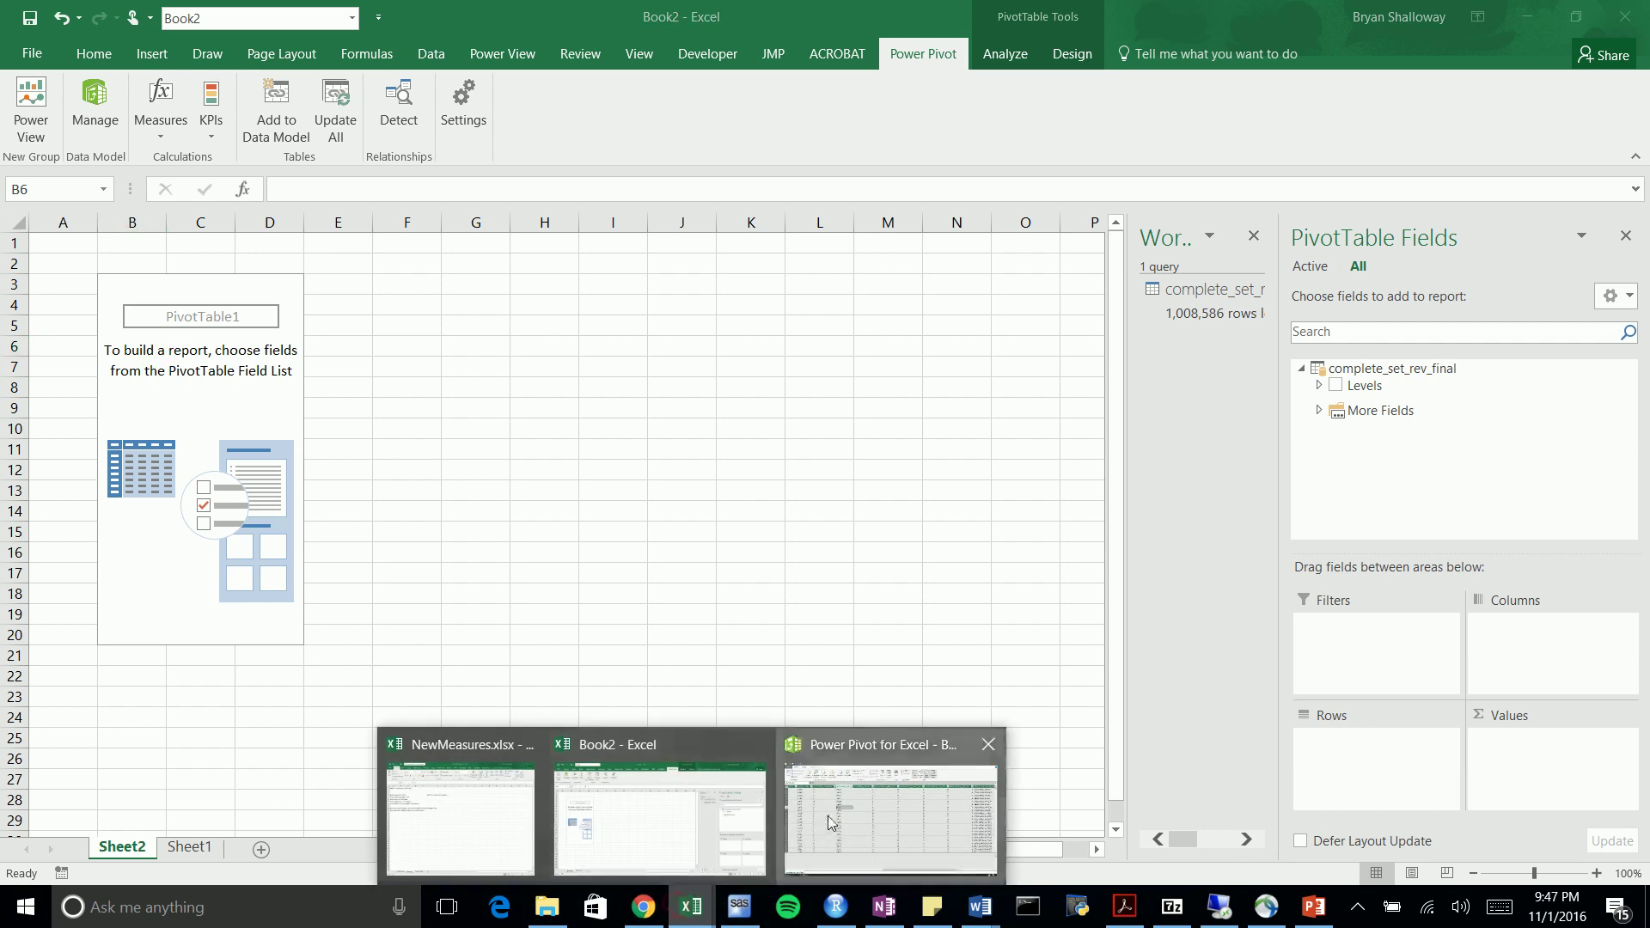
pyautogui.click(832, 821)
pyautogui.click(521, 250)
pyautogui.click(478, 76)
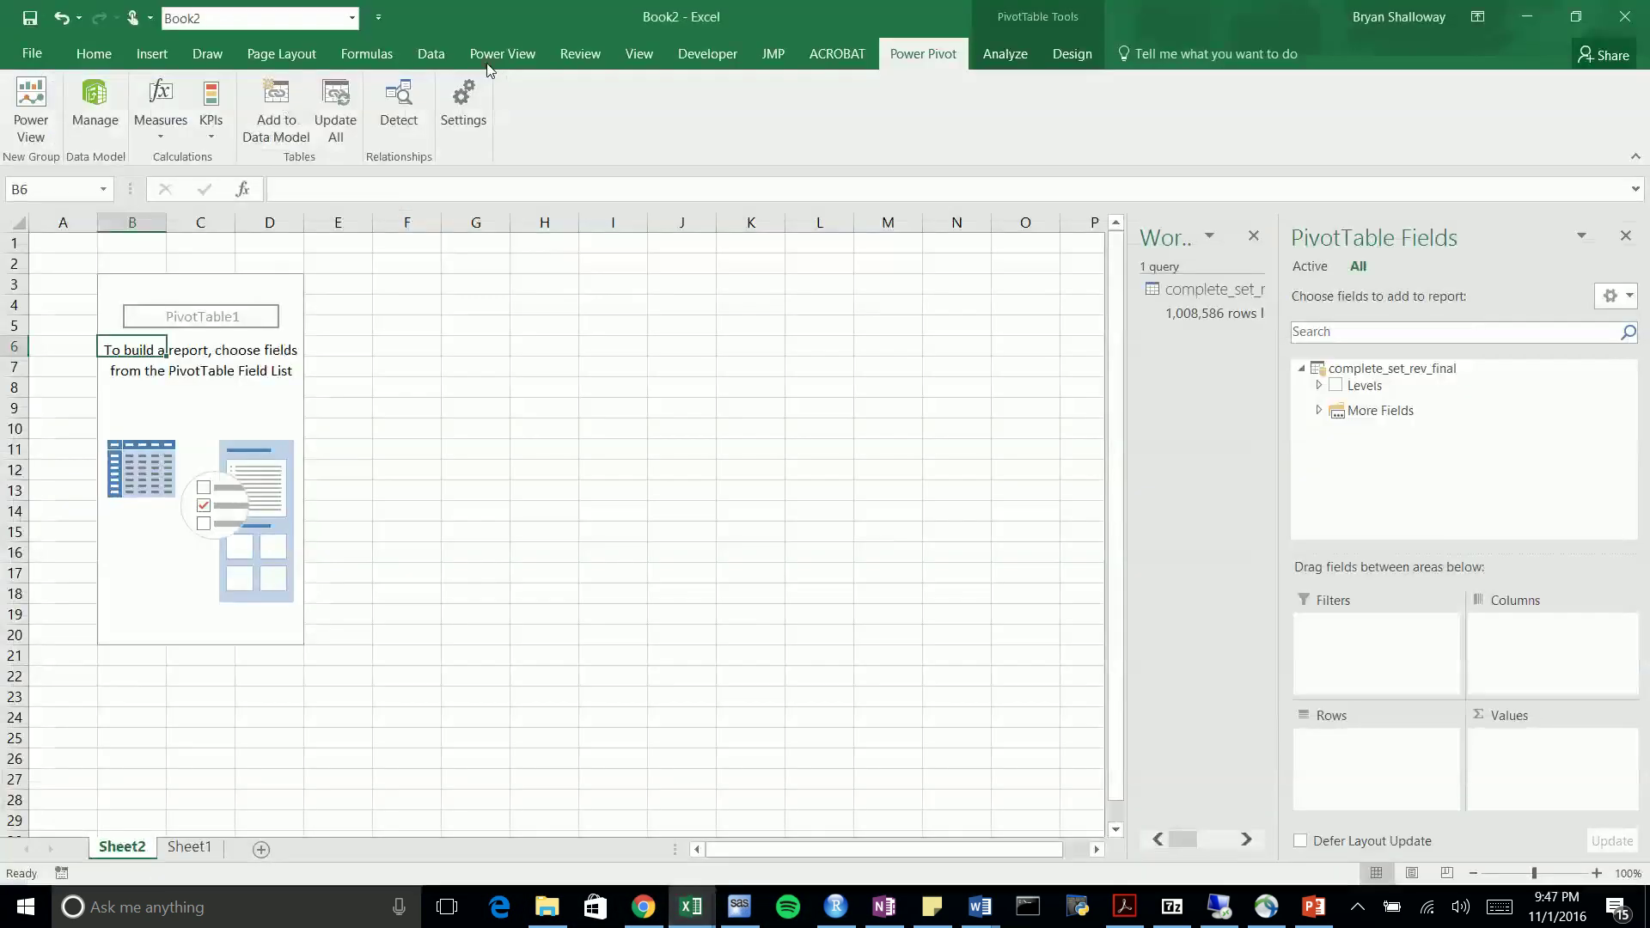
pyautogui.click(905, 501)
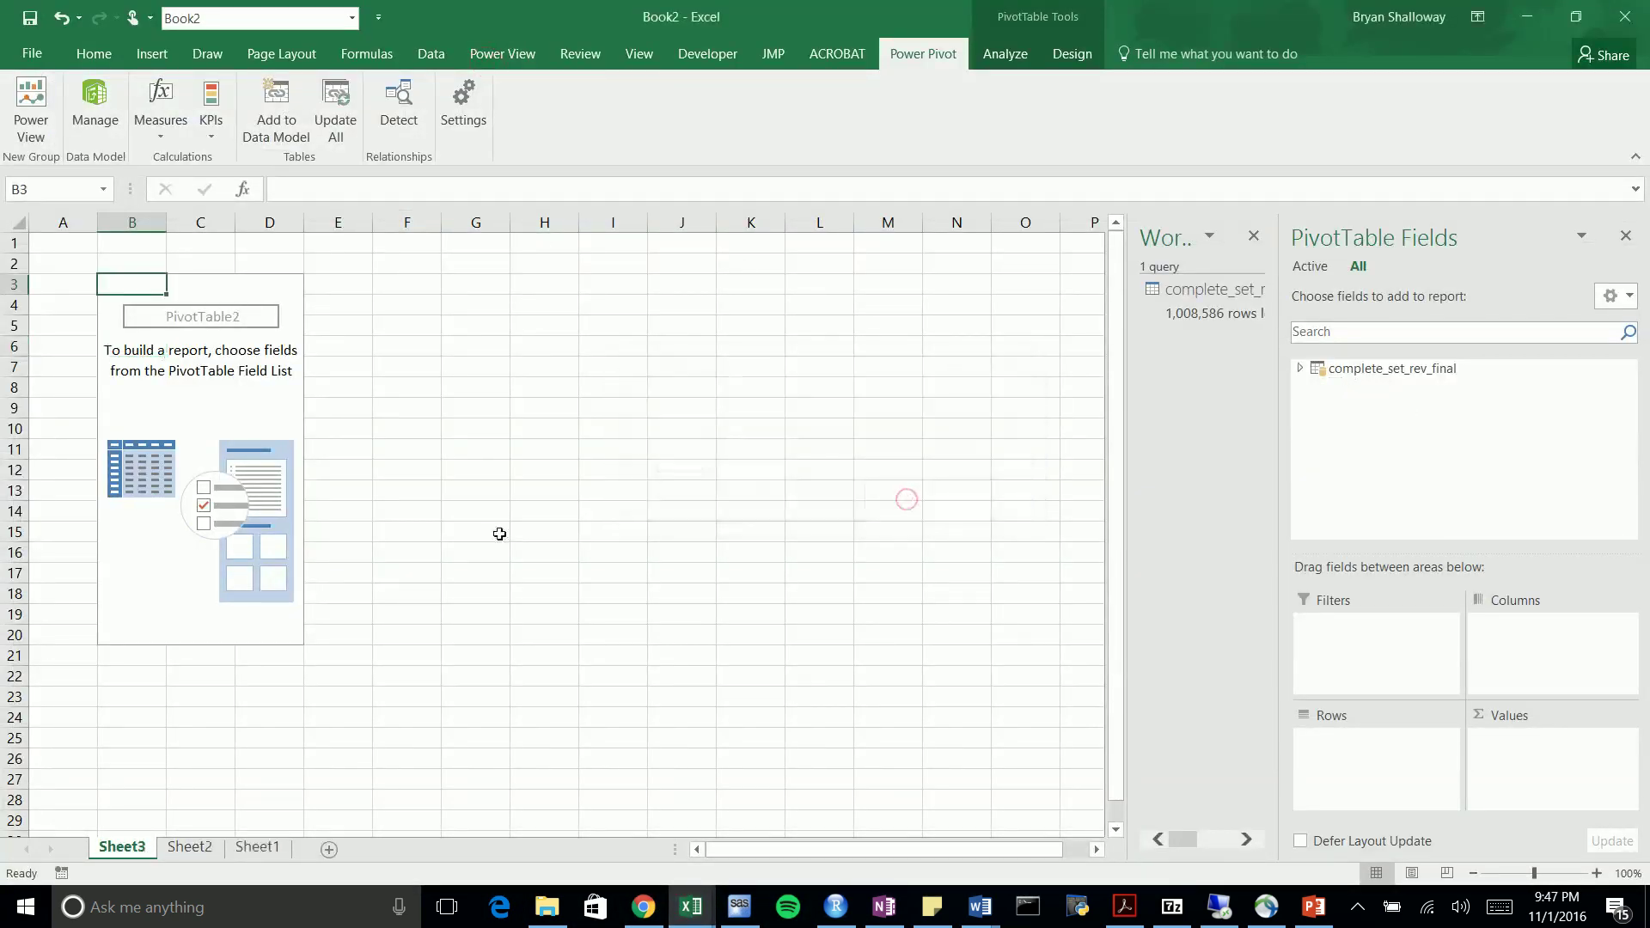
# Compare the empty PivotTables on Sheet2 and Sheet3 by switching between the two sheets
pyautogui.click(189, 848)
pyautogui.click(122, 847)
pyautogui.click(189, 847)
pyautogui.click(122, 847)
pyautogui.click(180, 422)
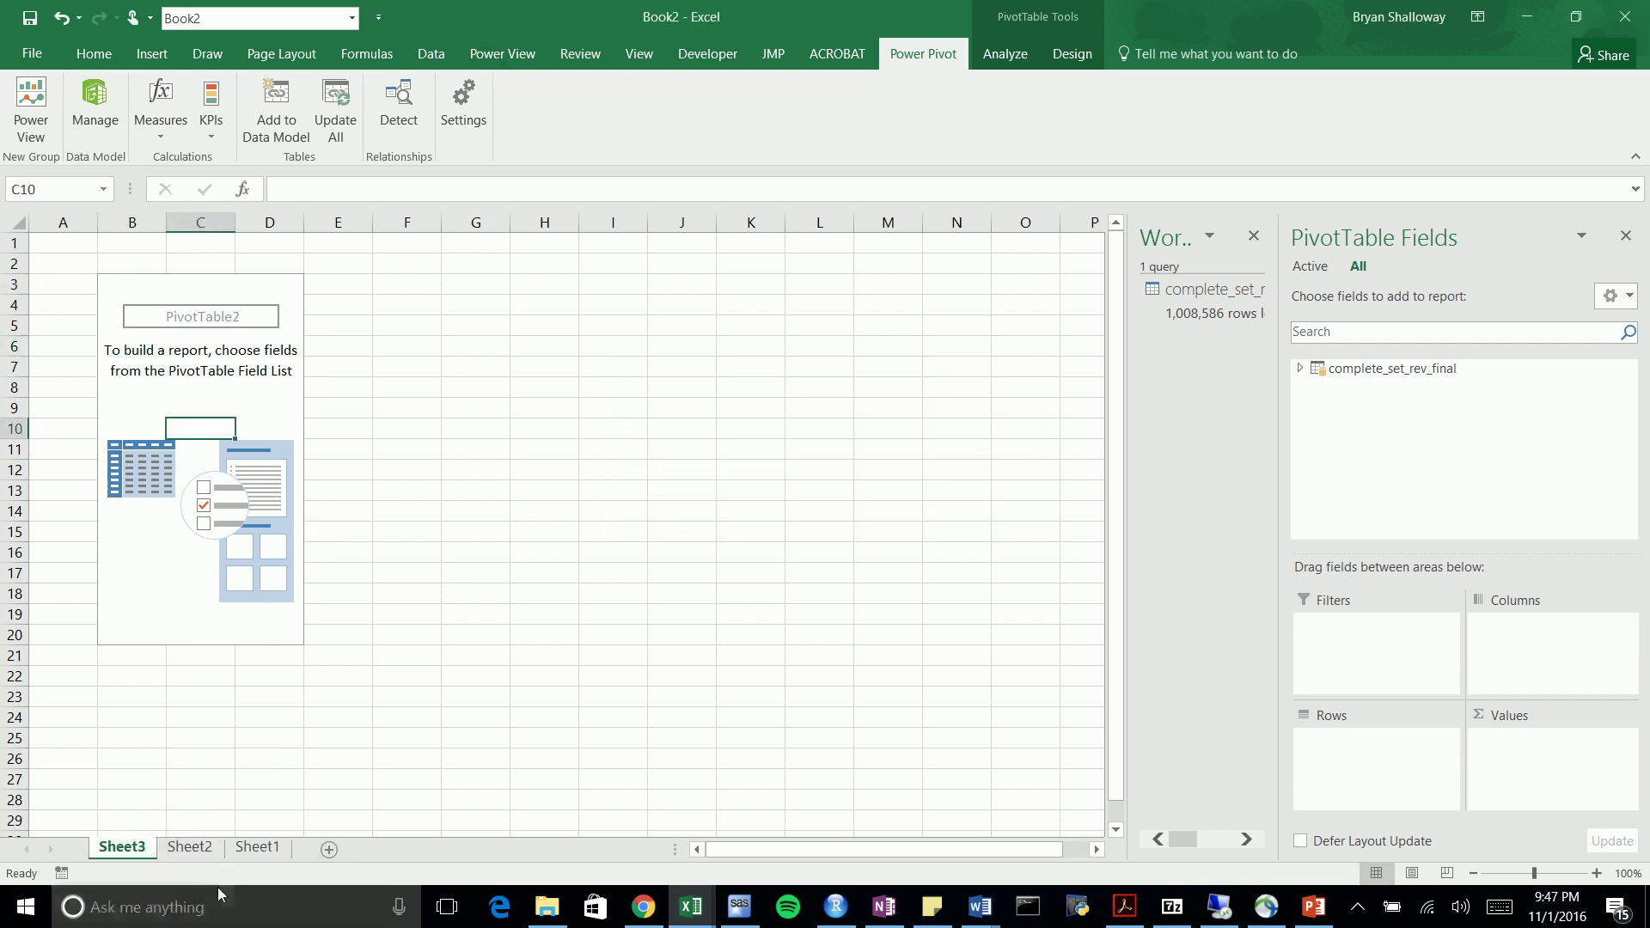
pyautogui.click(190, 847)
pyautogui.click(122, 847)
pyautogui.click(190, 847)
pyautogui.click(160, 850)
pyautogui.click(206, 343)
pyautogui.click(123, 286)
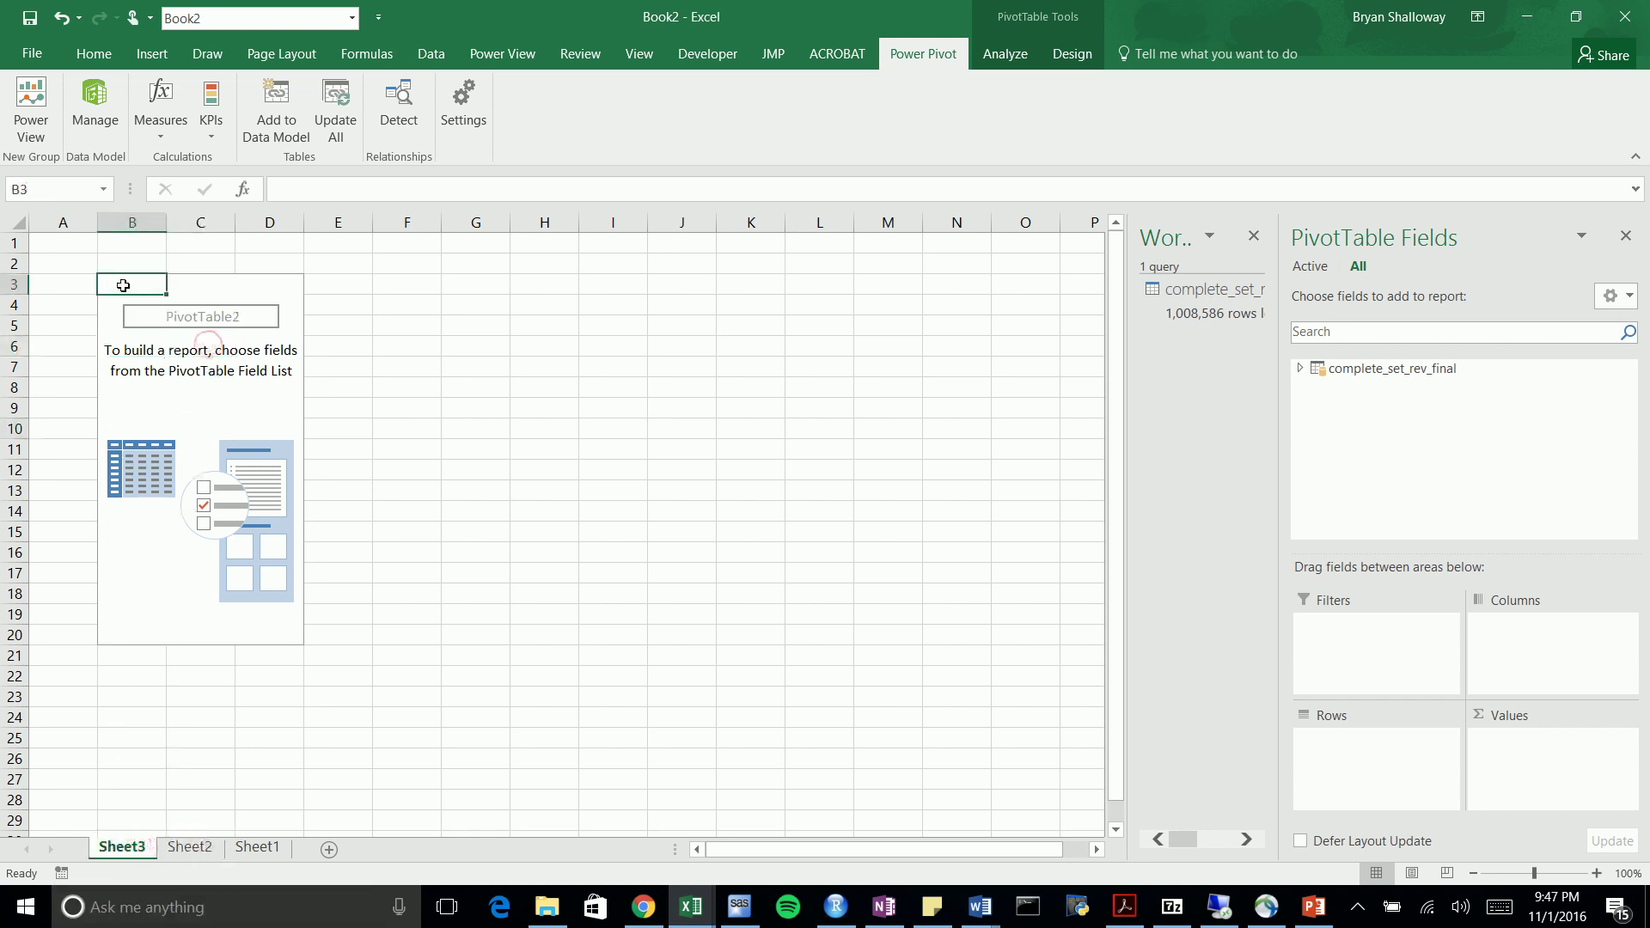
pyautogui.click(169, 413)
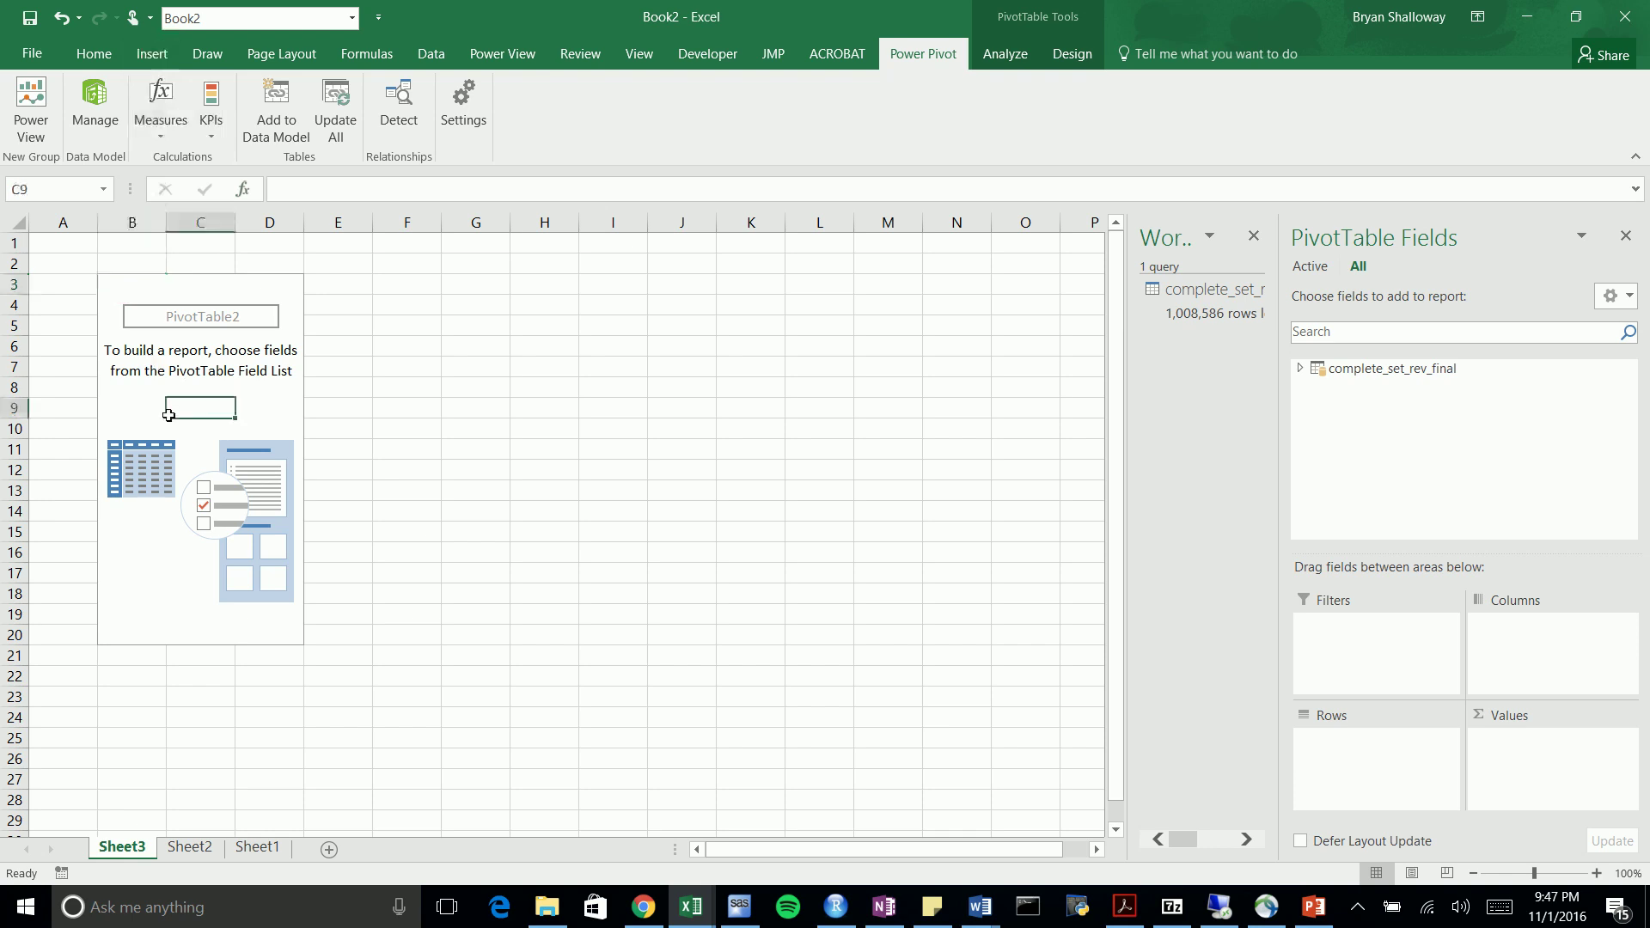
pyautogui.click(153, 54)
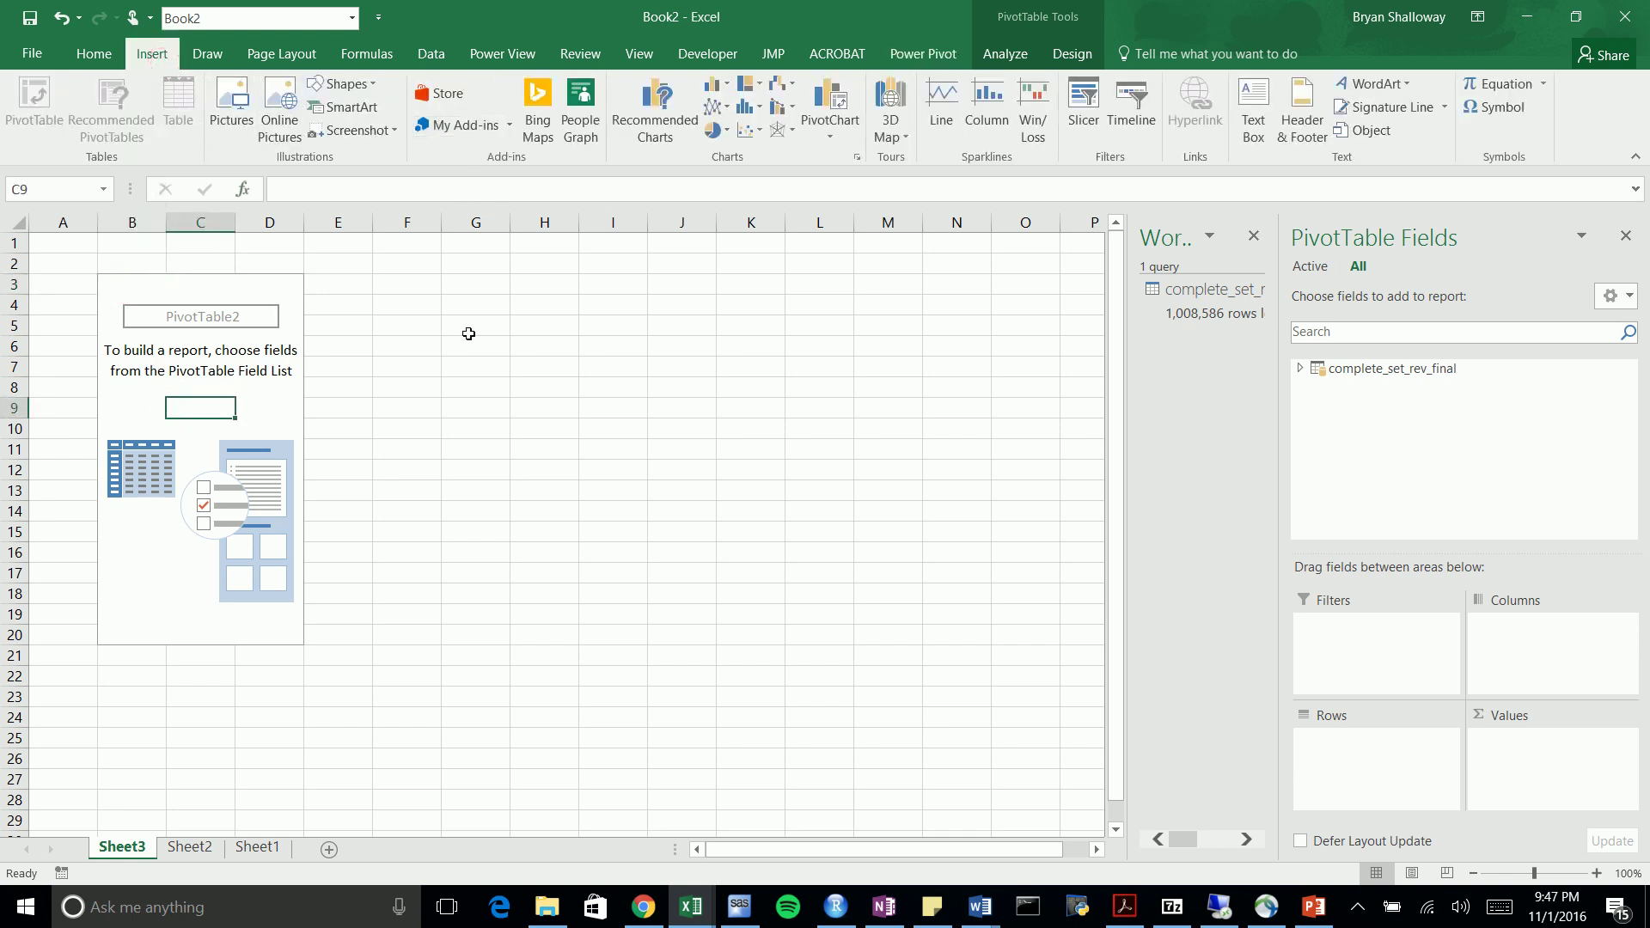
# Rename Sheet2 as PivotTable1
pyautogui.click(180, 850)
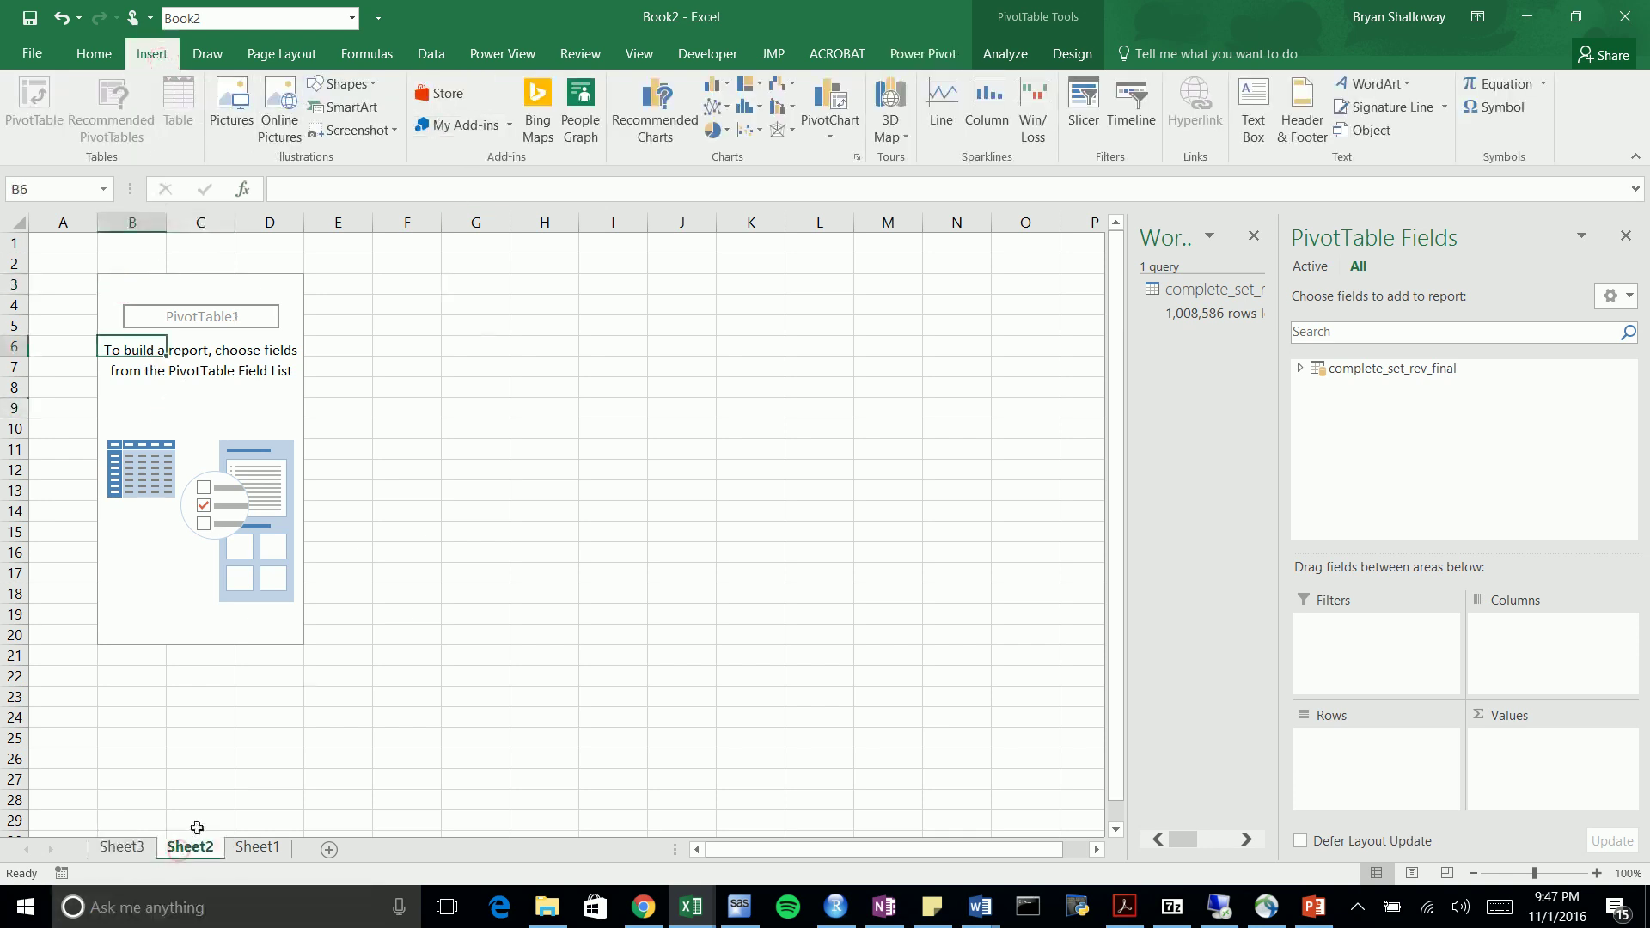
pyautogui.hotkey('alt', 'o')
pyautogui.press('h')
pyautogui.press('r')
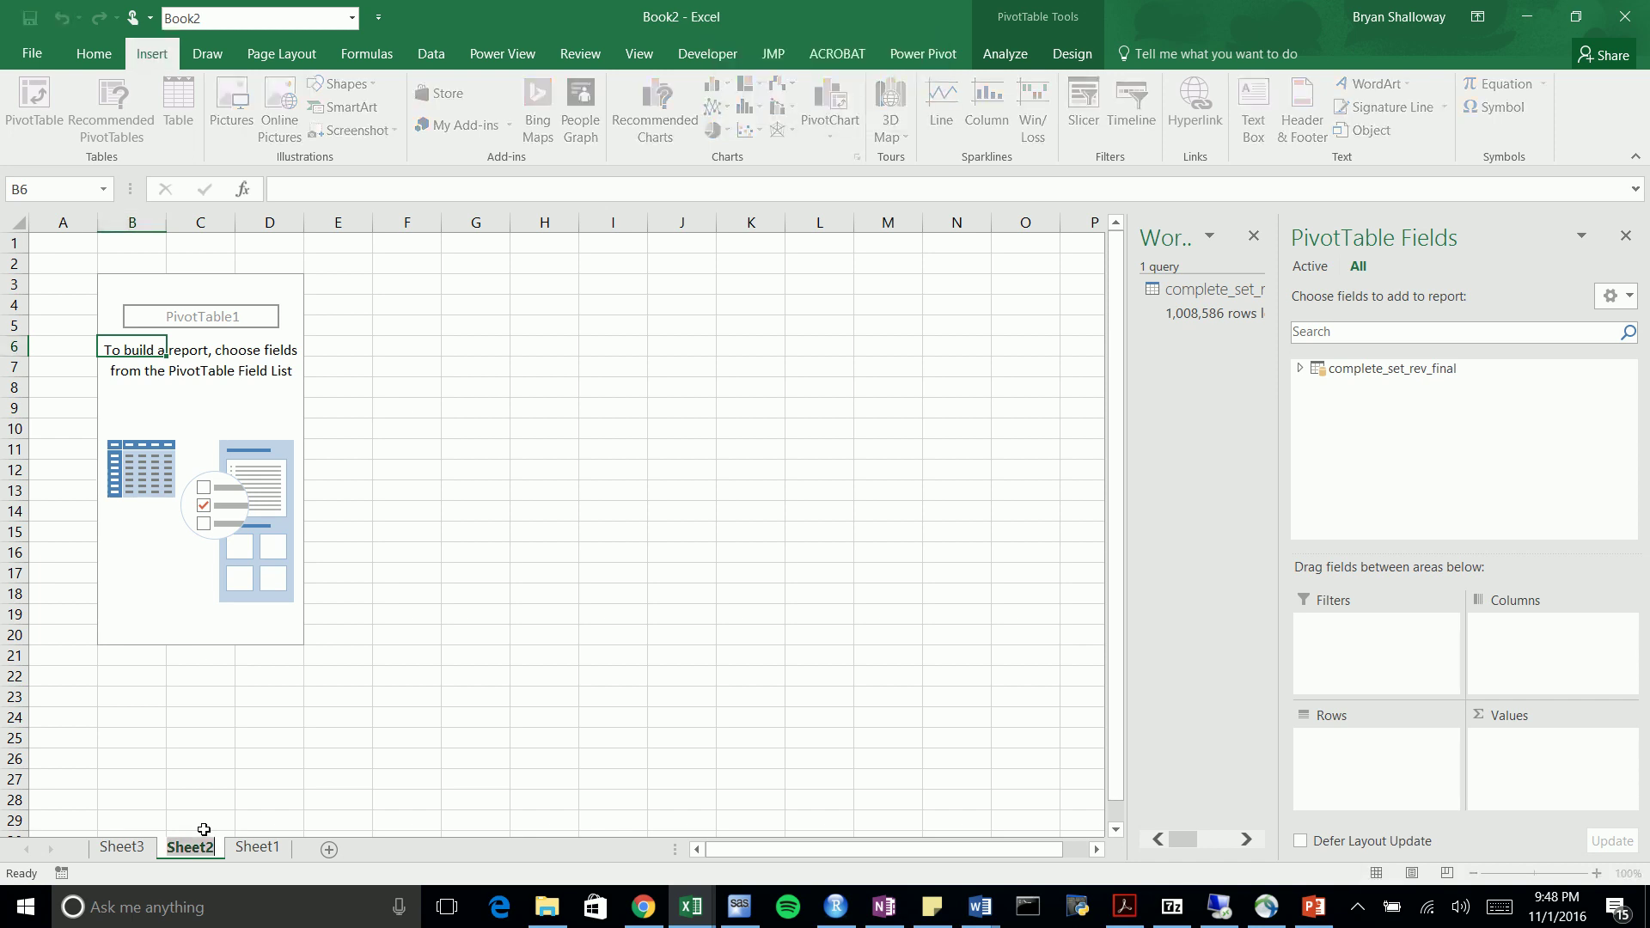
pyautogui.write('PivotTable1')
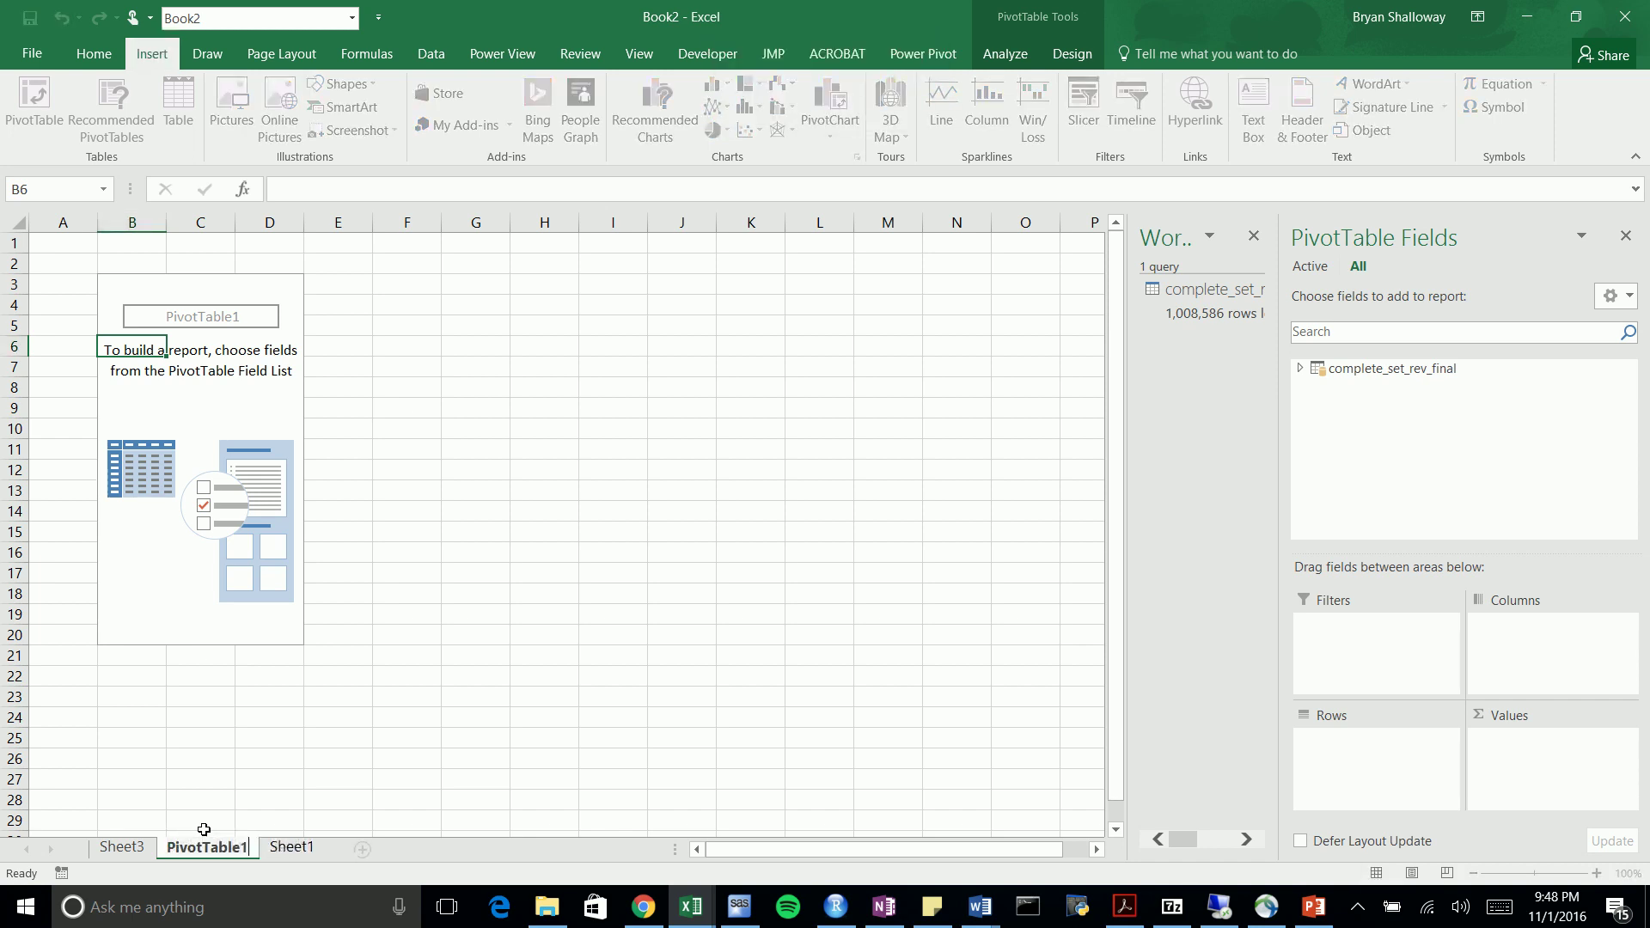
pyautogui.press('Return')
# Rename Sheet3 as PivotTable2 and return to the PivotTable1 sheet
pyautogui.click(140, 846)
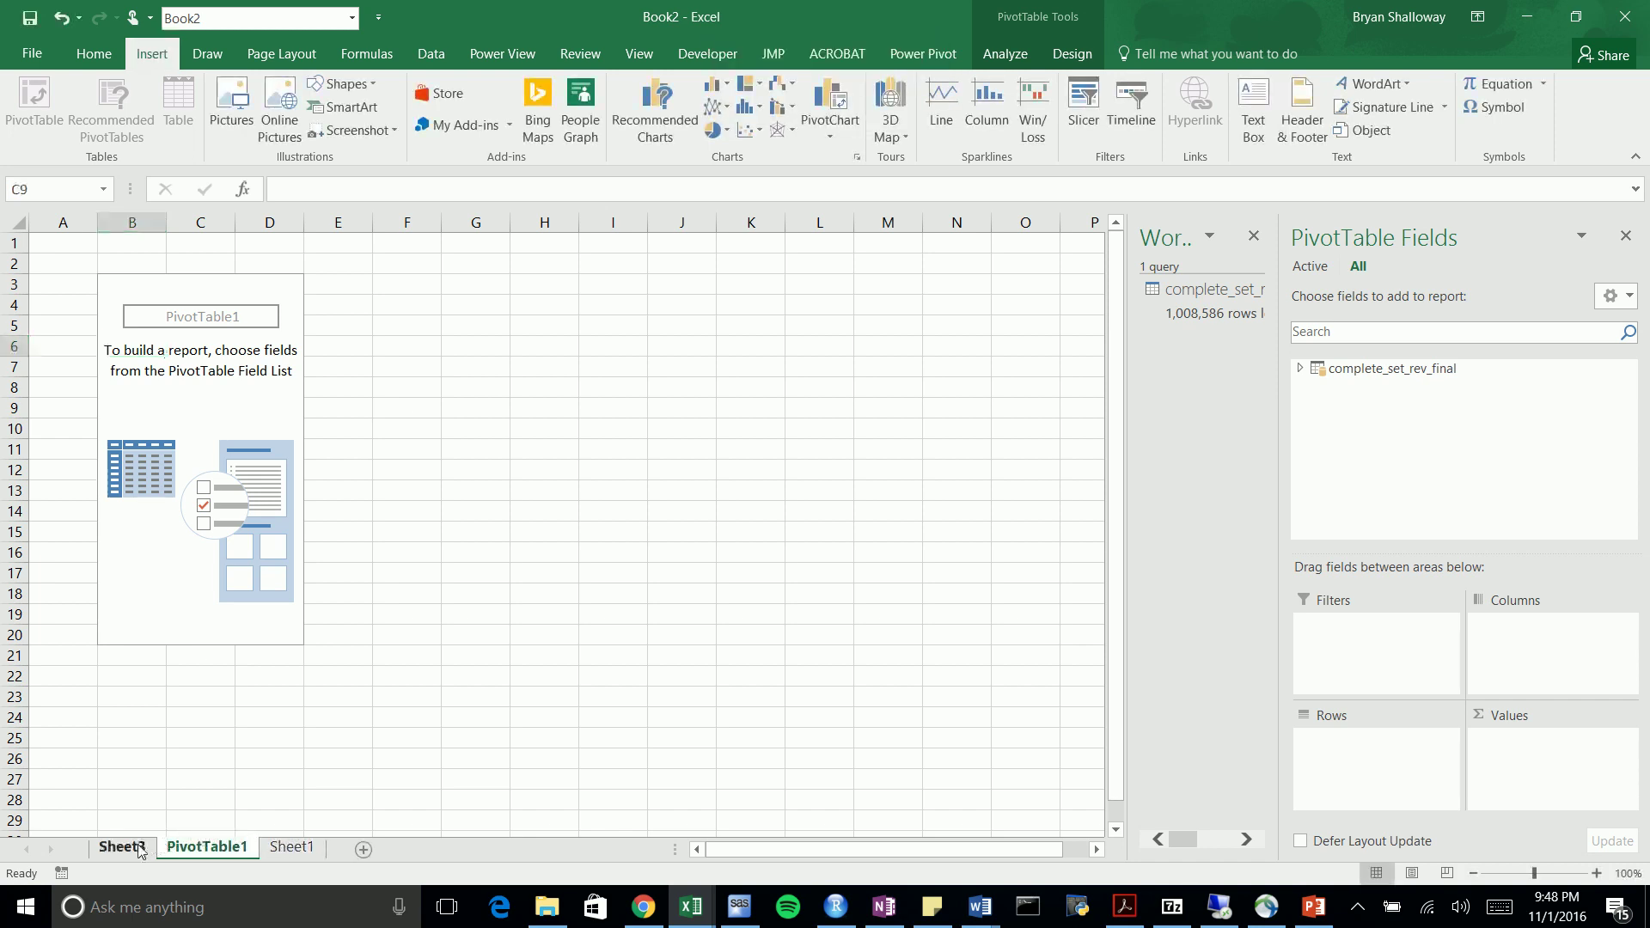
pyautogui.doubleClick(140, 847)
pyautogui.write('PivotTable')
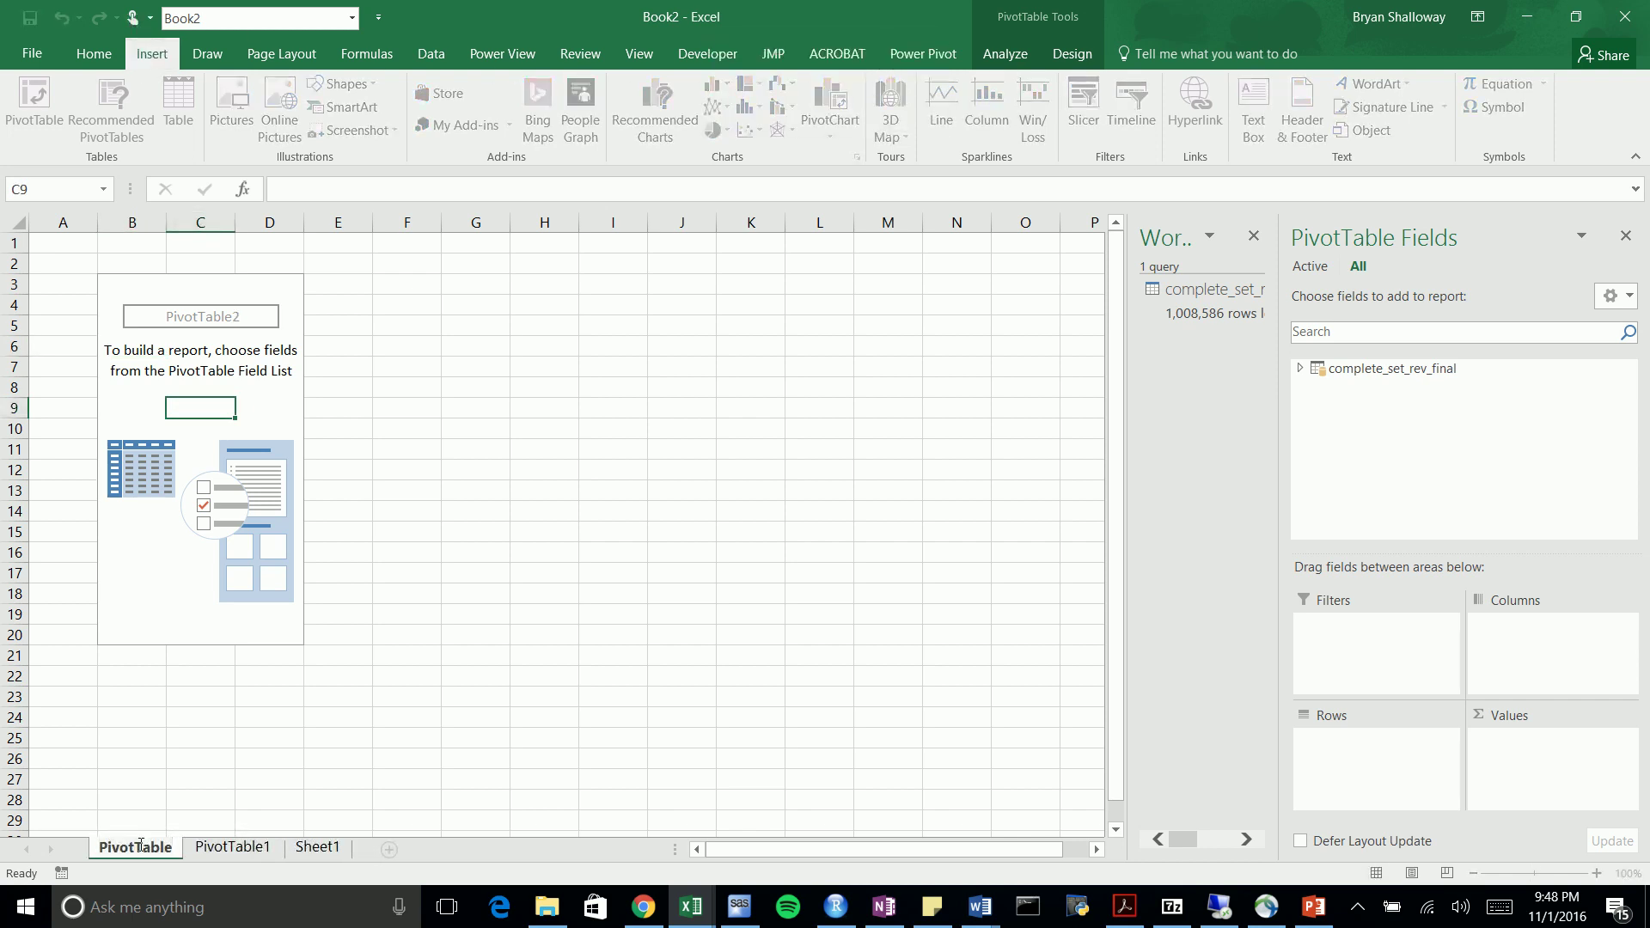
pyautogui.write('2')
pyautogui.press('Return')
pyautogui.click(220, 851)
pyautogui.click(149, 855)
pyautogui.click(215, 854)
pyautogui.click(160, 853)
pyautogui.click(251, 851)
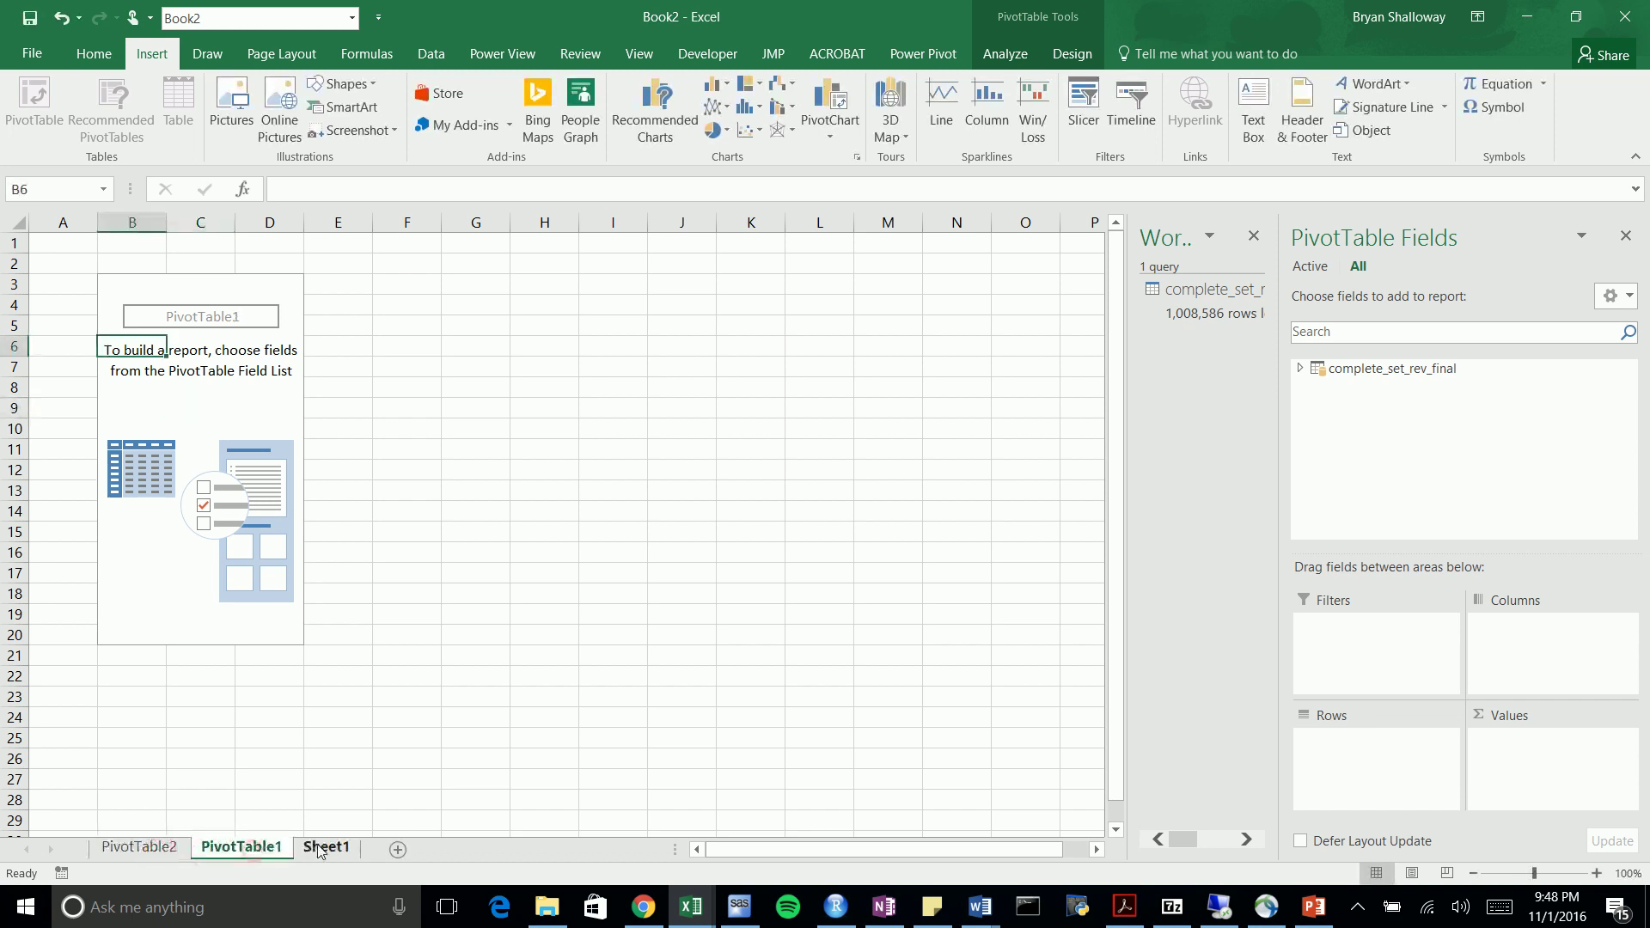
# Move Sheet1 in front of the other sheets and rename it PivotCharts
pyautogui.click(325, 849)
pyautogui.moveTo(117, 857); pyautogui.dragTo(110, 853)
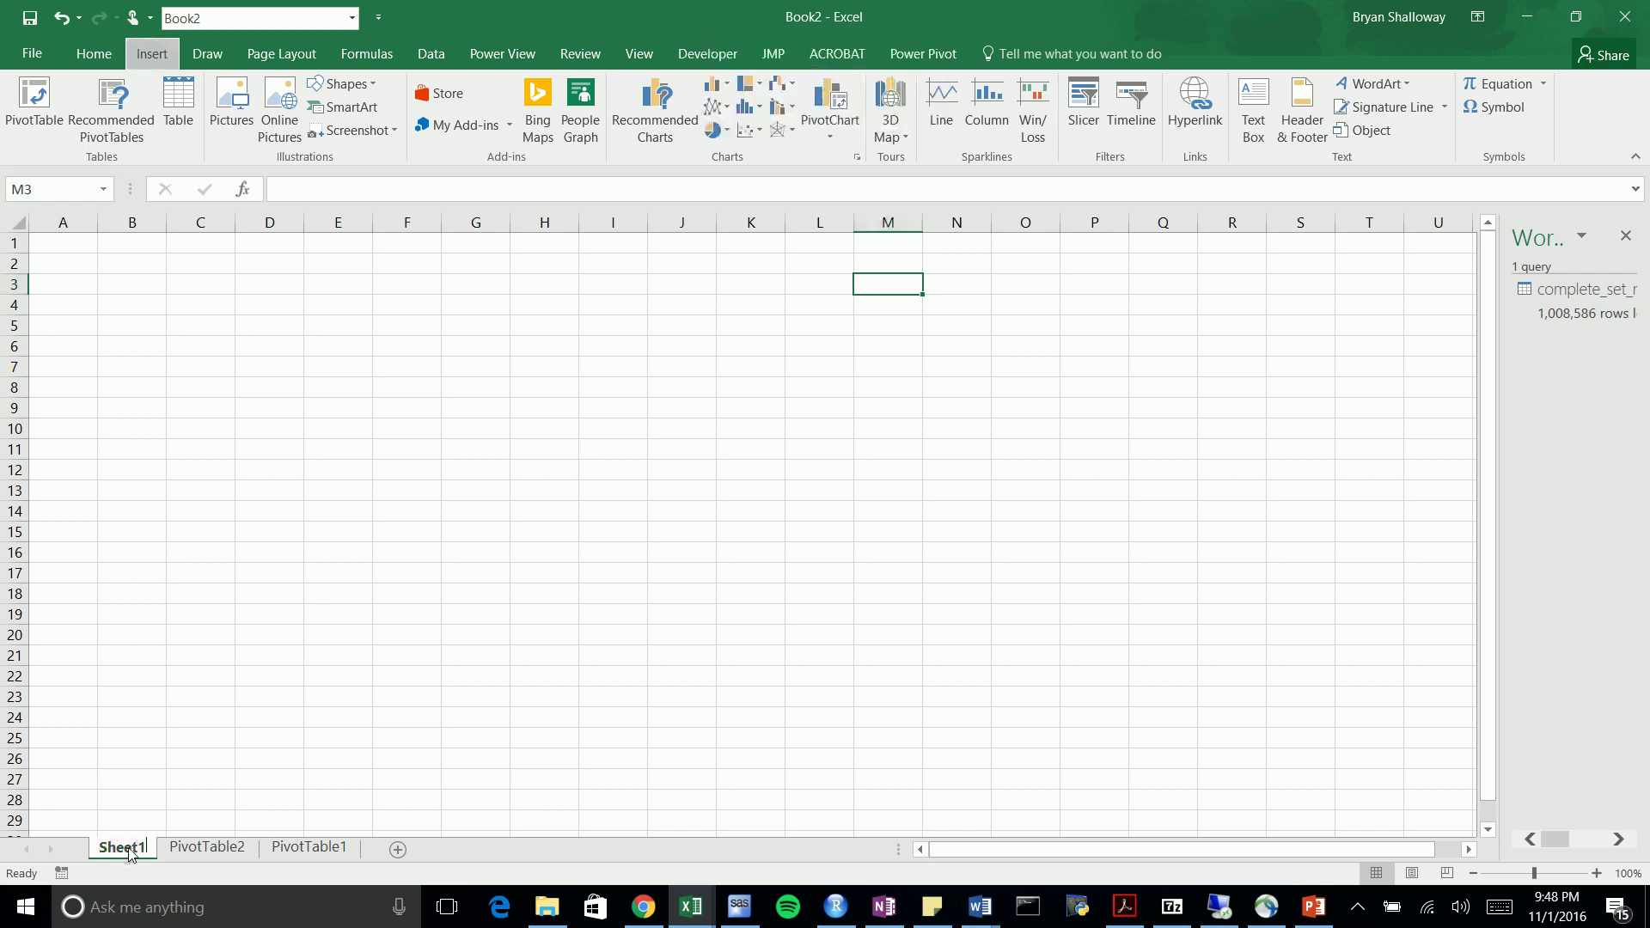
pyautogui.doubleClick(129, 851)
pyautogui.write('PivotChart')
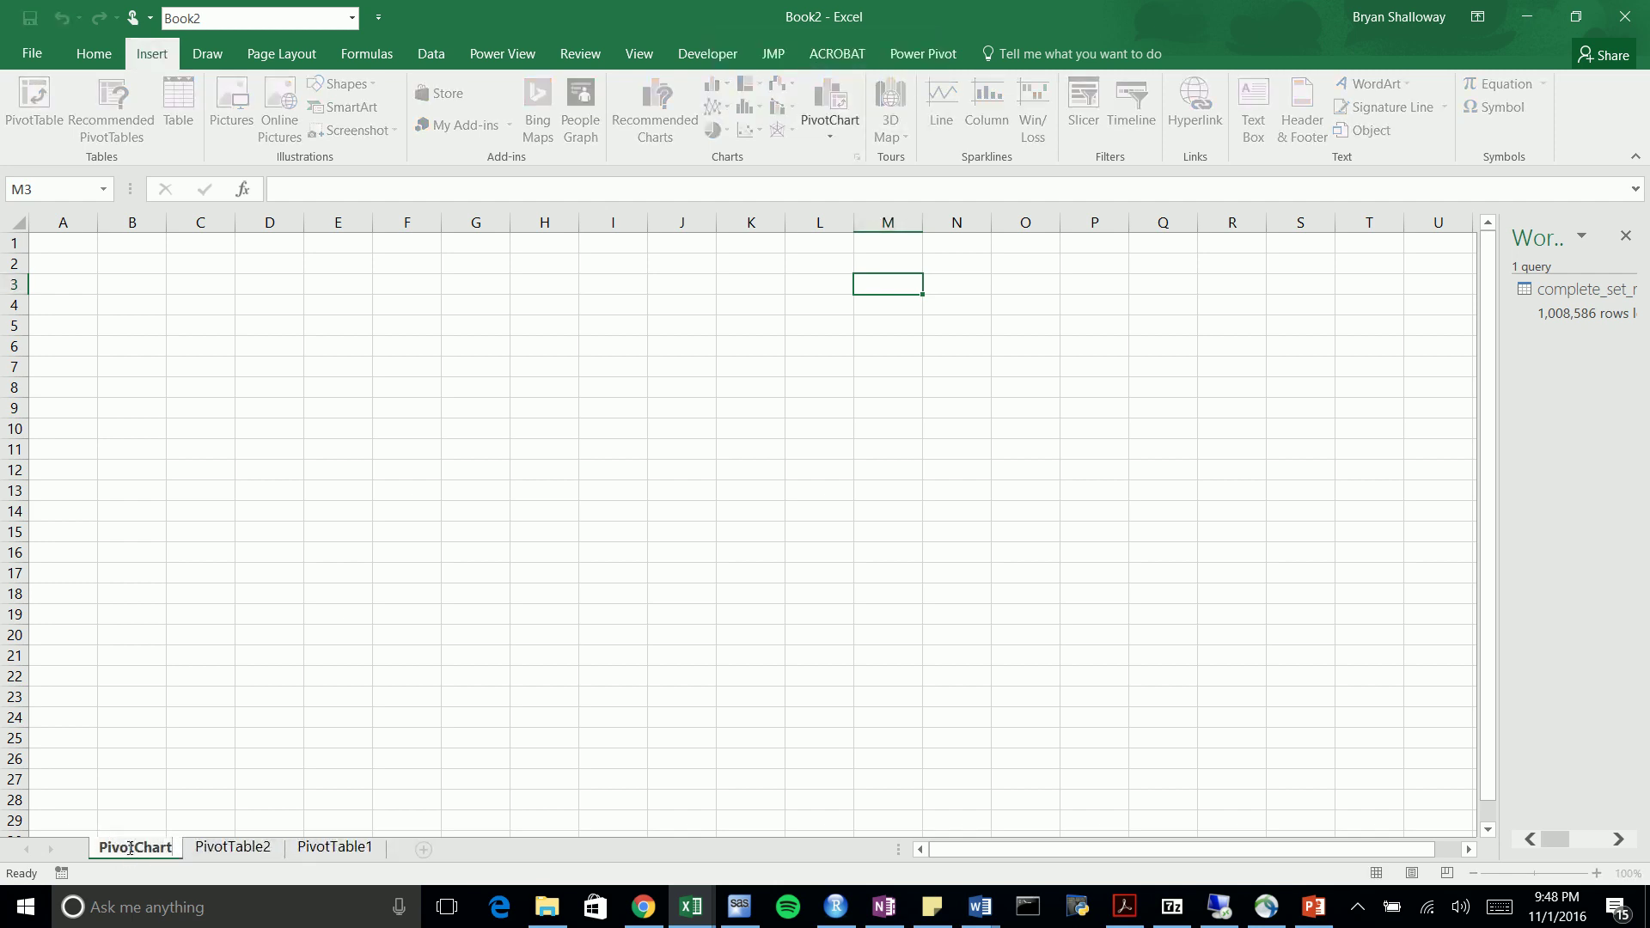
pyautogui.write('s')
pyautogui.press('Return')
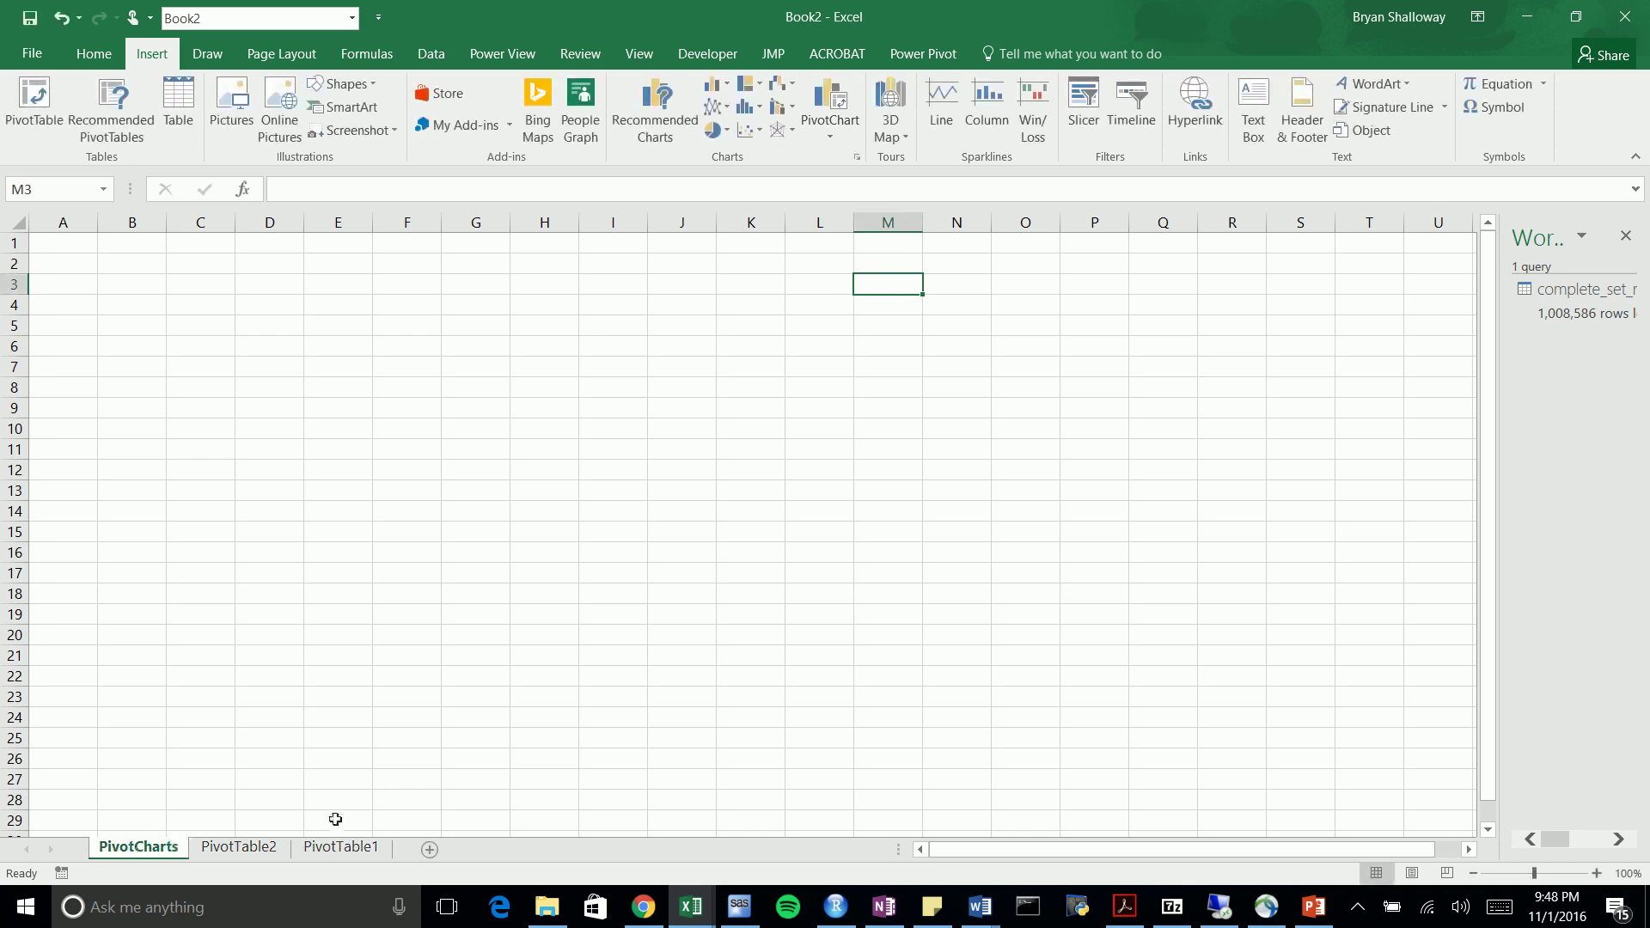
# Insert a clustered column PivotChart based on PivotTable1 and cut it from that sheet
pyautogui.click(337, 846)
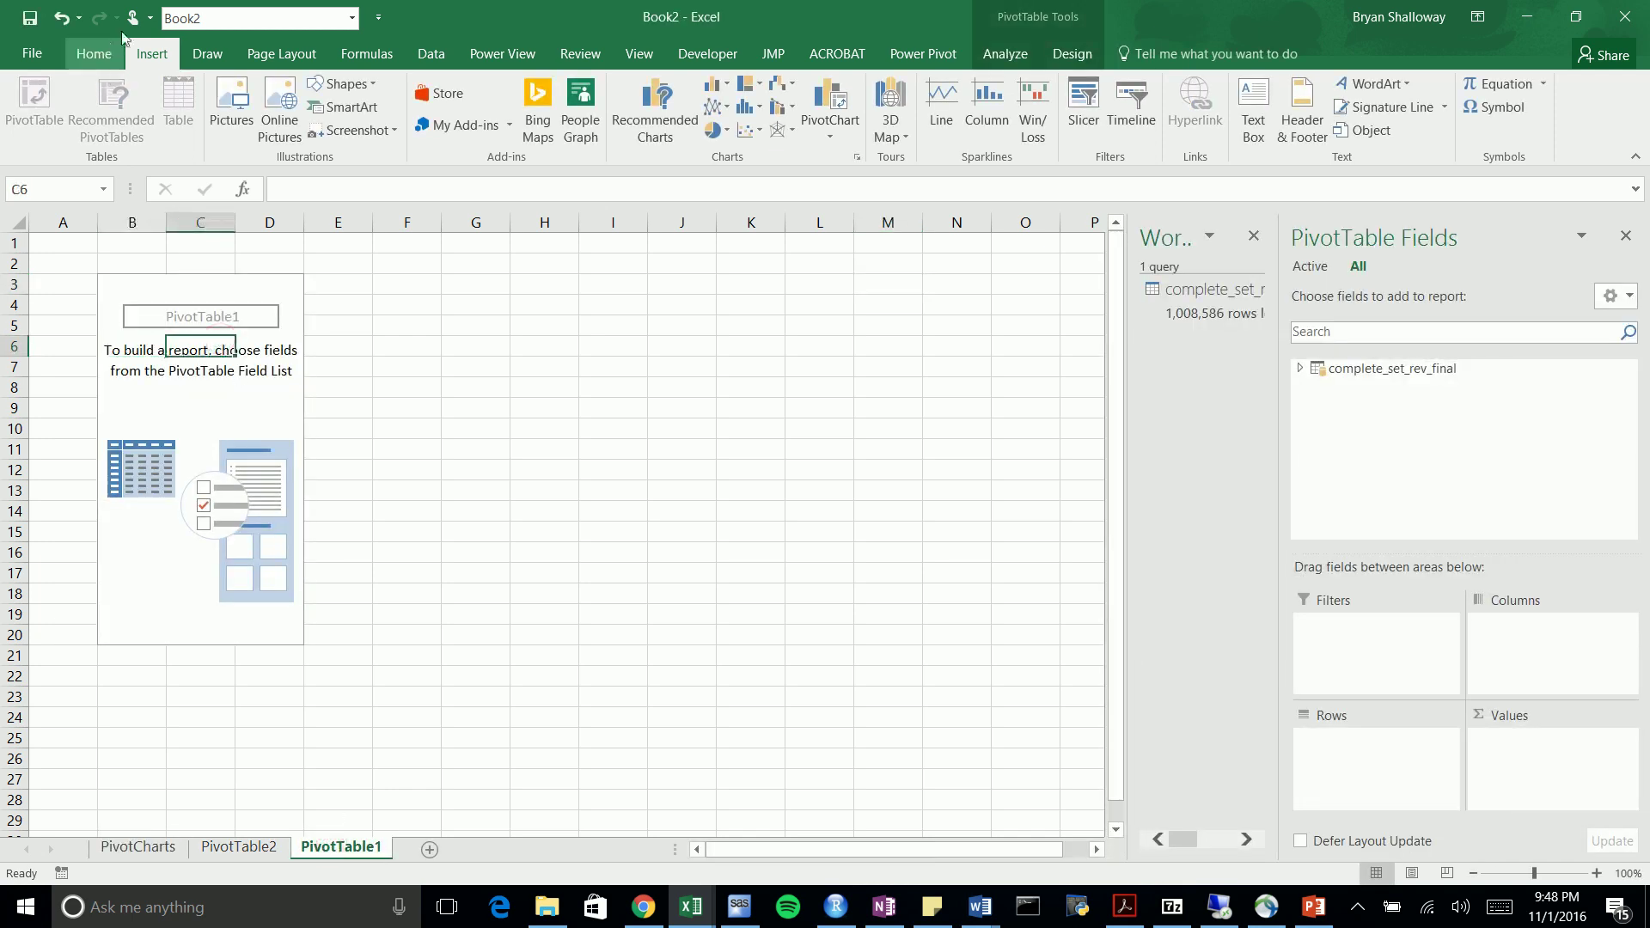
pyautogui.click(655, 107)
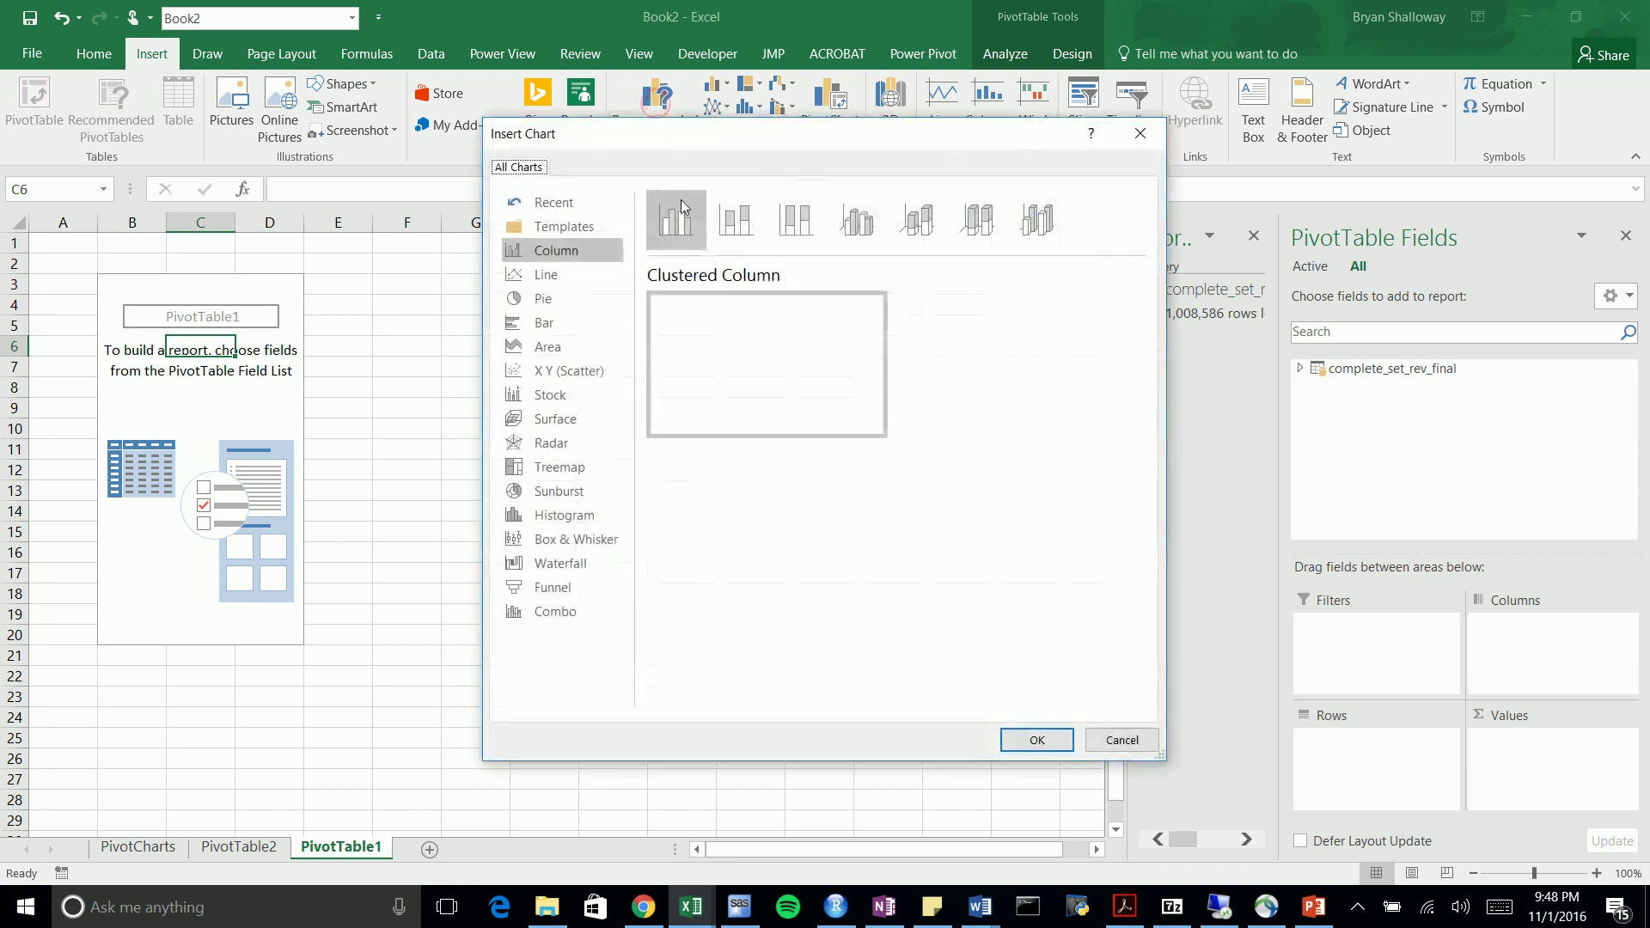
pyautogui.click(1013, 742)
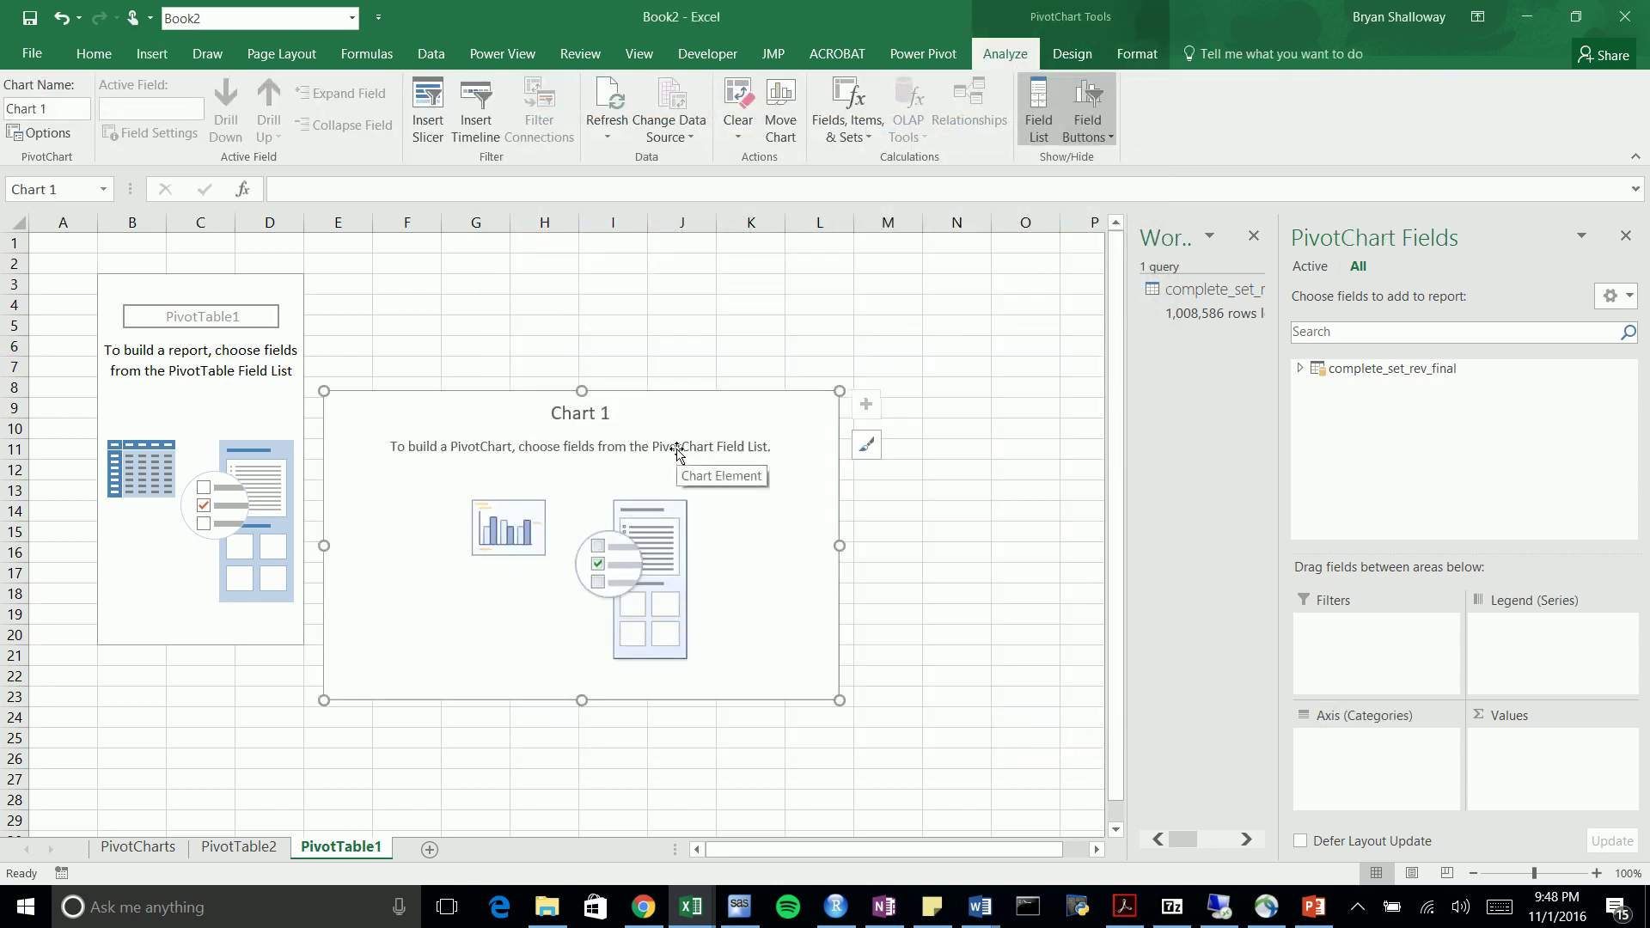
pyautogui.press('Delete')
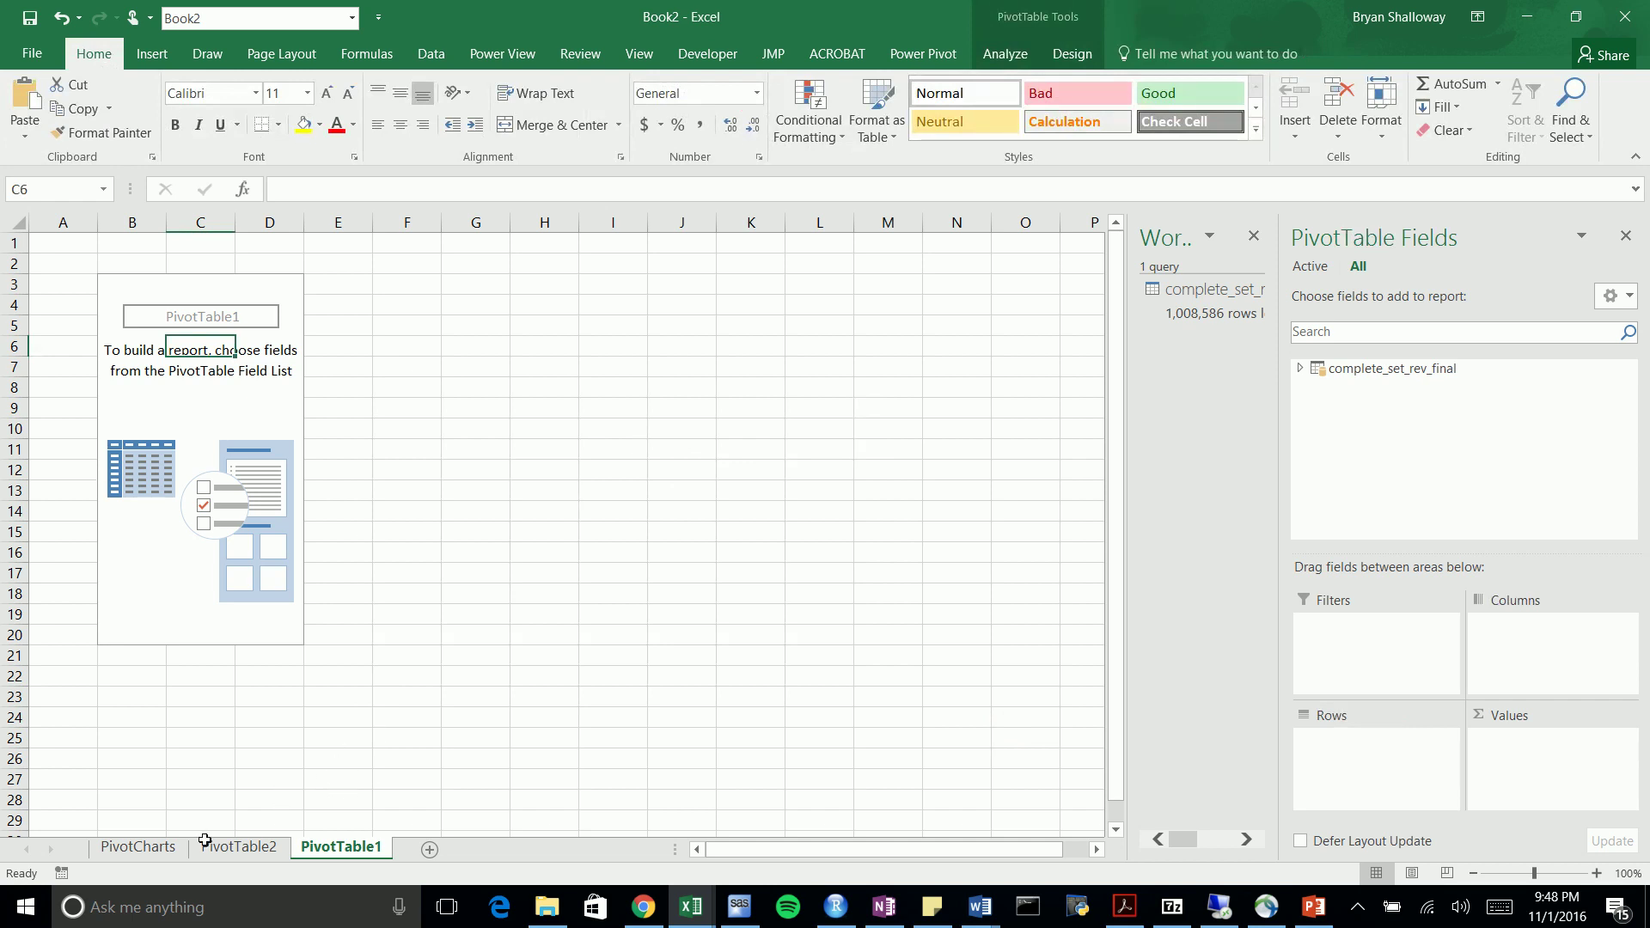
# Paste the PivotChart near the top of the PivotCharts sheet and widen it from column A through column N
pyautogui.click(138, 847)
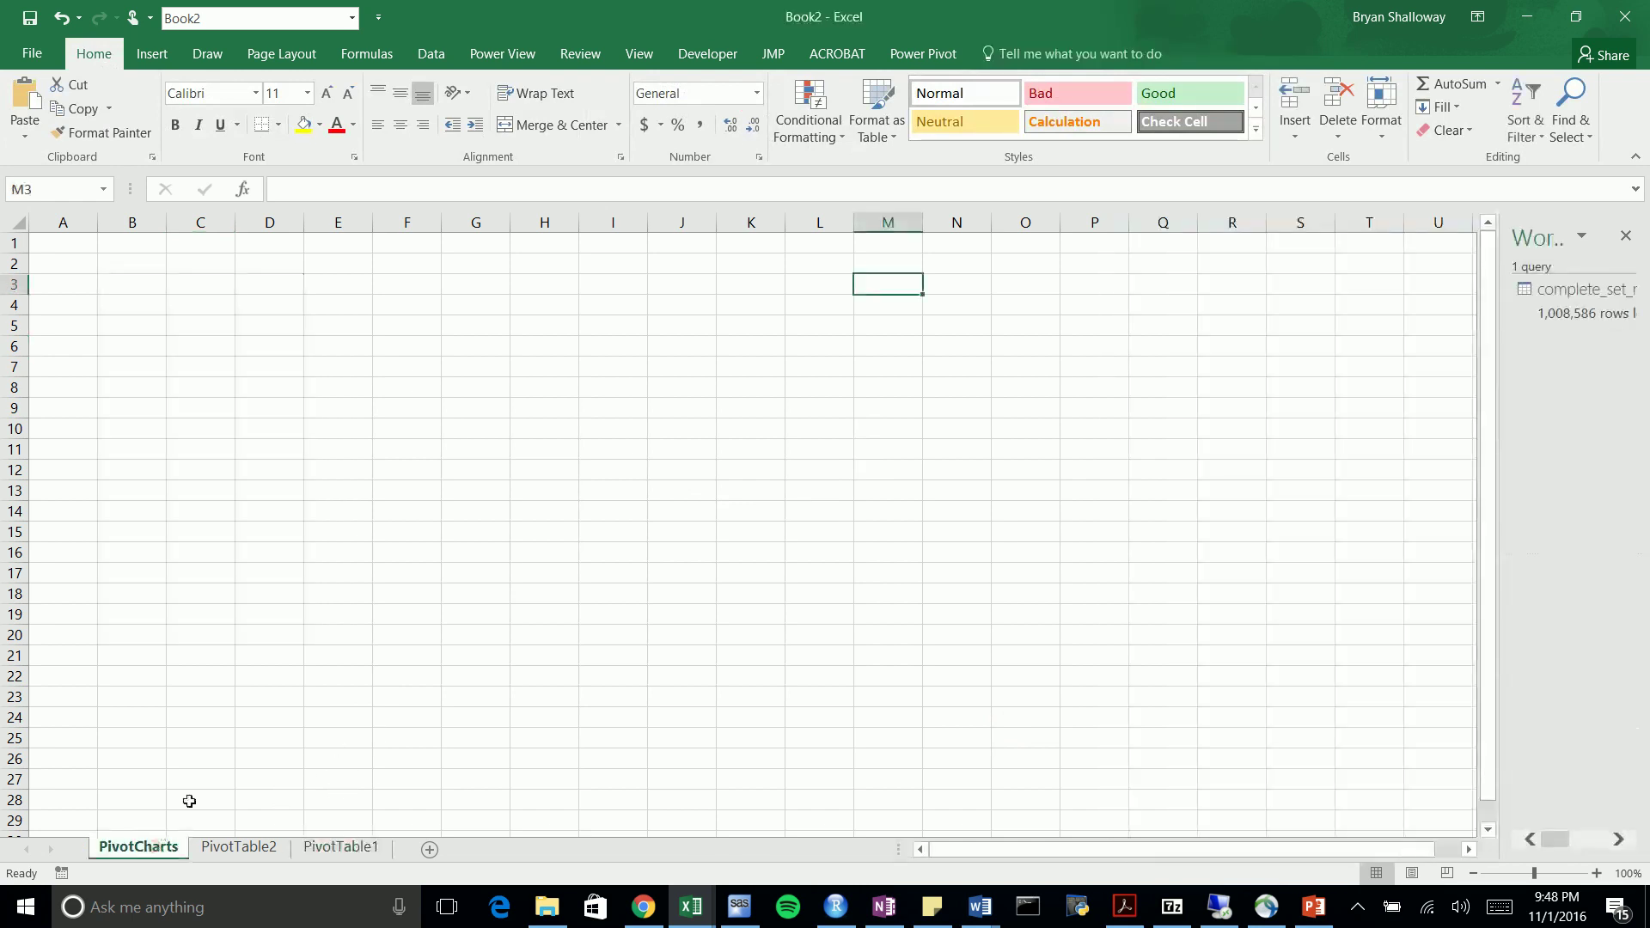
pyautogui.click(85, 253)
pyautogui.hotkey('ctrl', 'v')
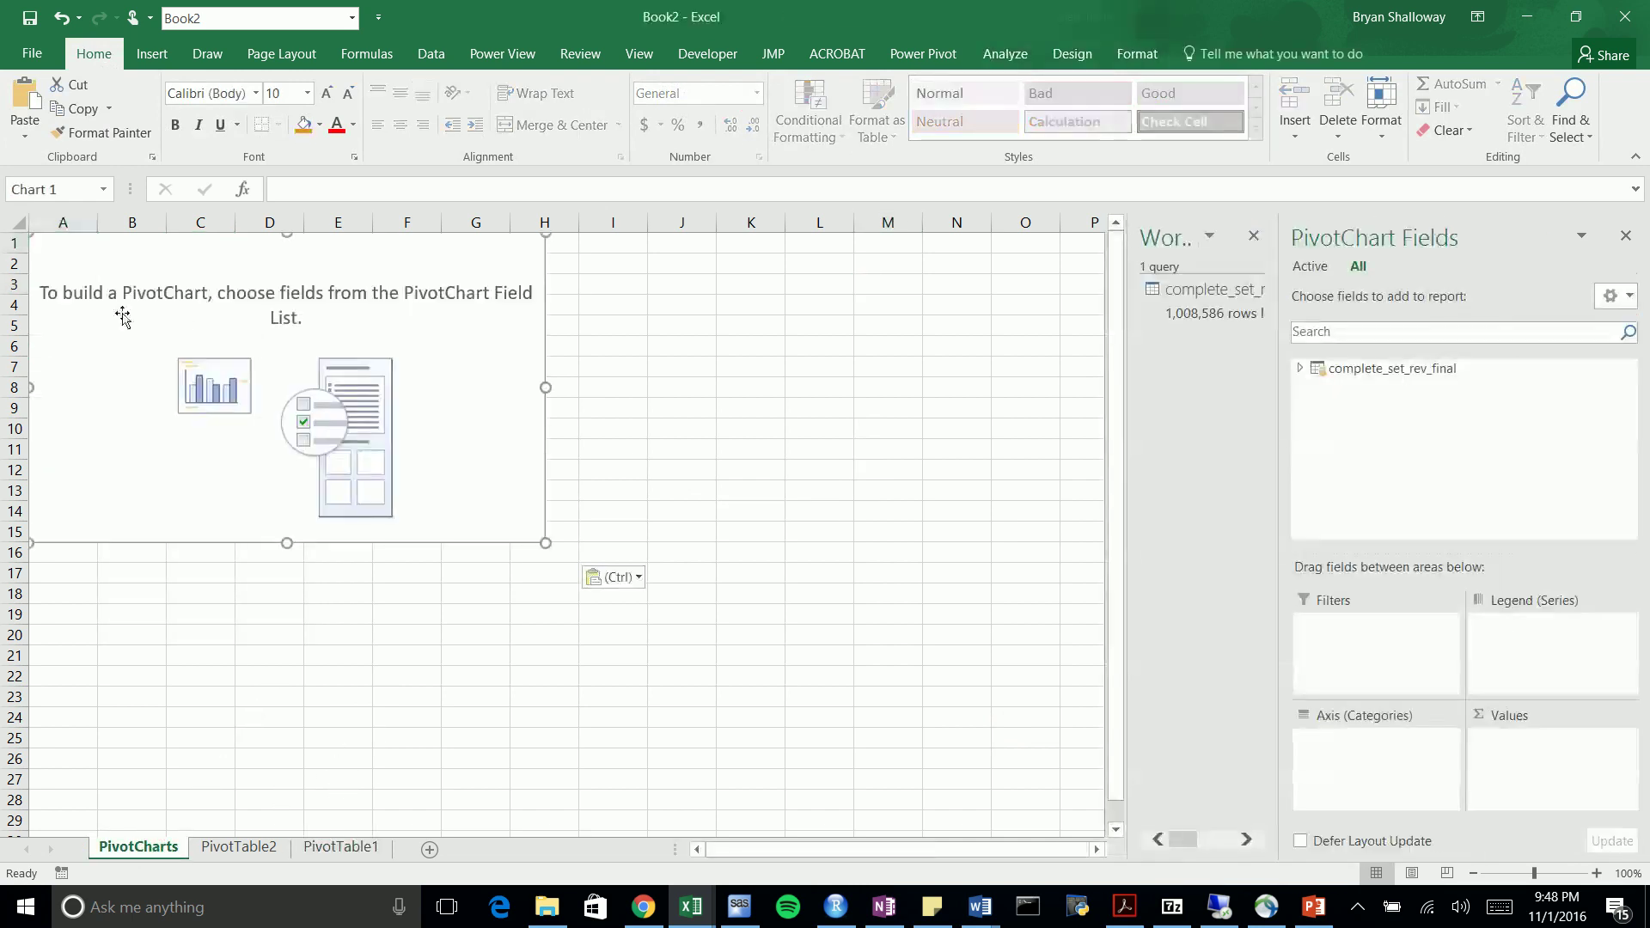
pyautogui.moveTo(408, 257)
pyautogui.mouseDown()
pyautogui.moveTo(435, 309)
pyautogui.moveTo(457, 314)
pyautogui.moveTo(401, 279)
pyautogui.mouseUp()
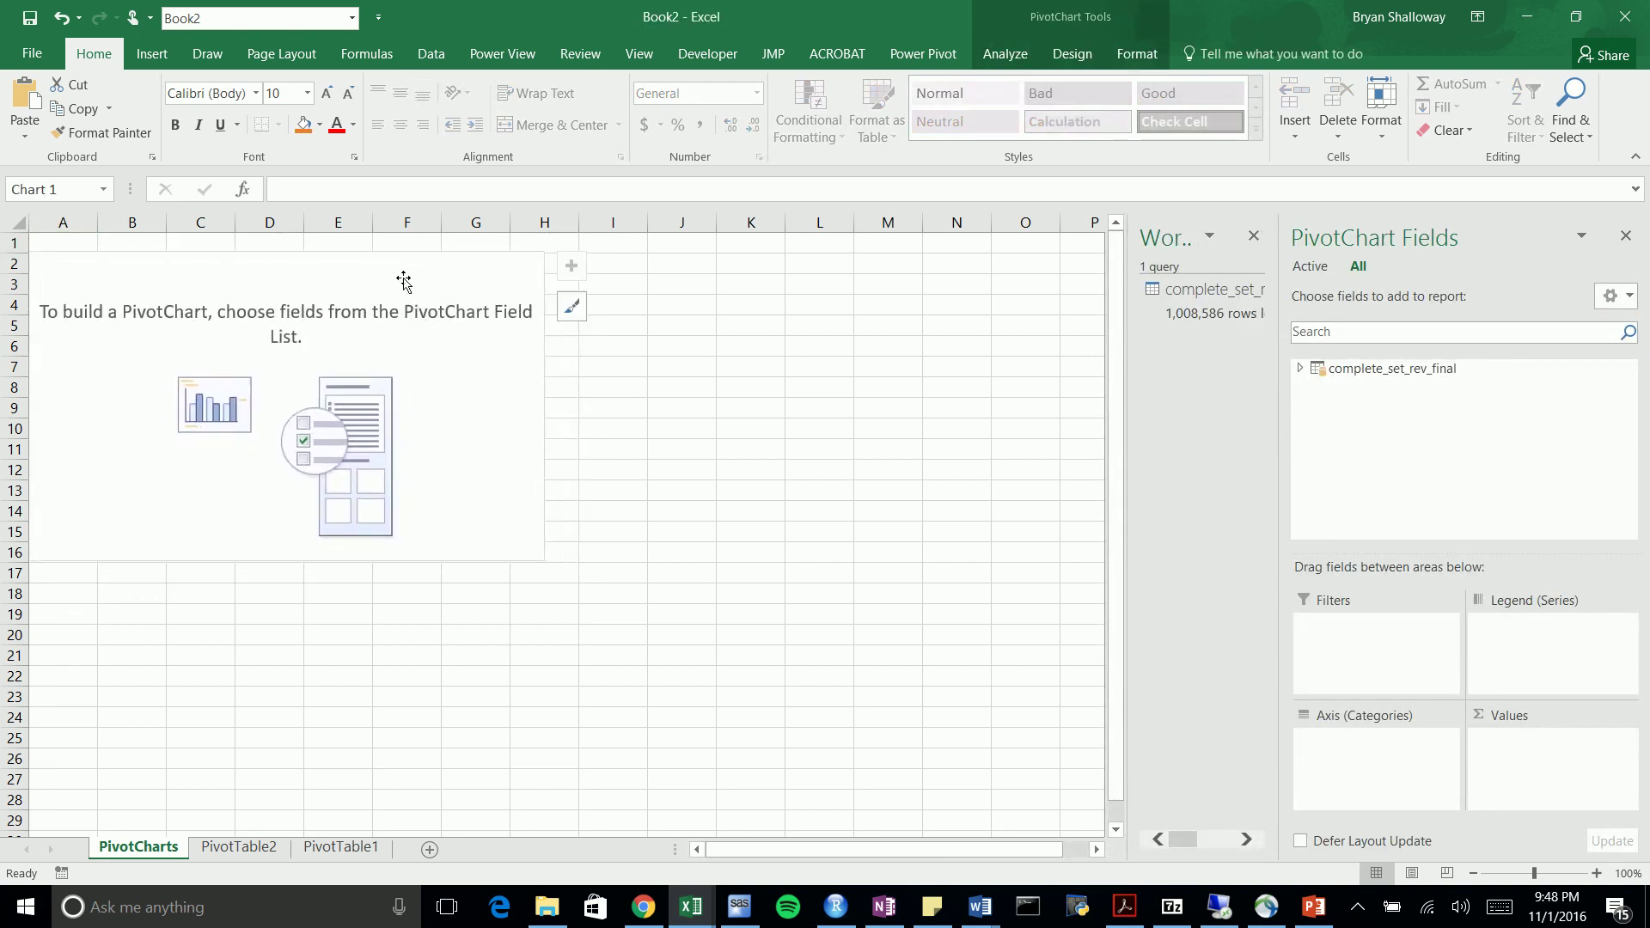
pyautogui.moveTo(545, 561); pyautogui.dragTo(989, 560)
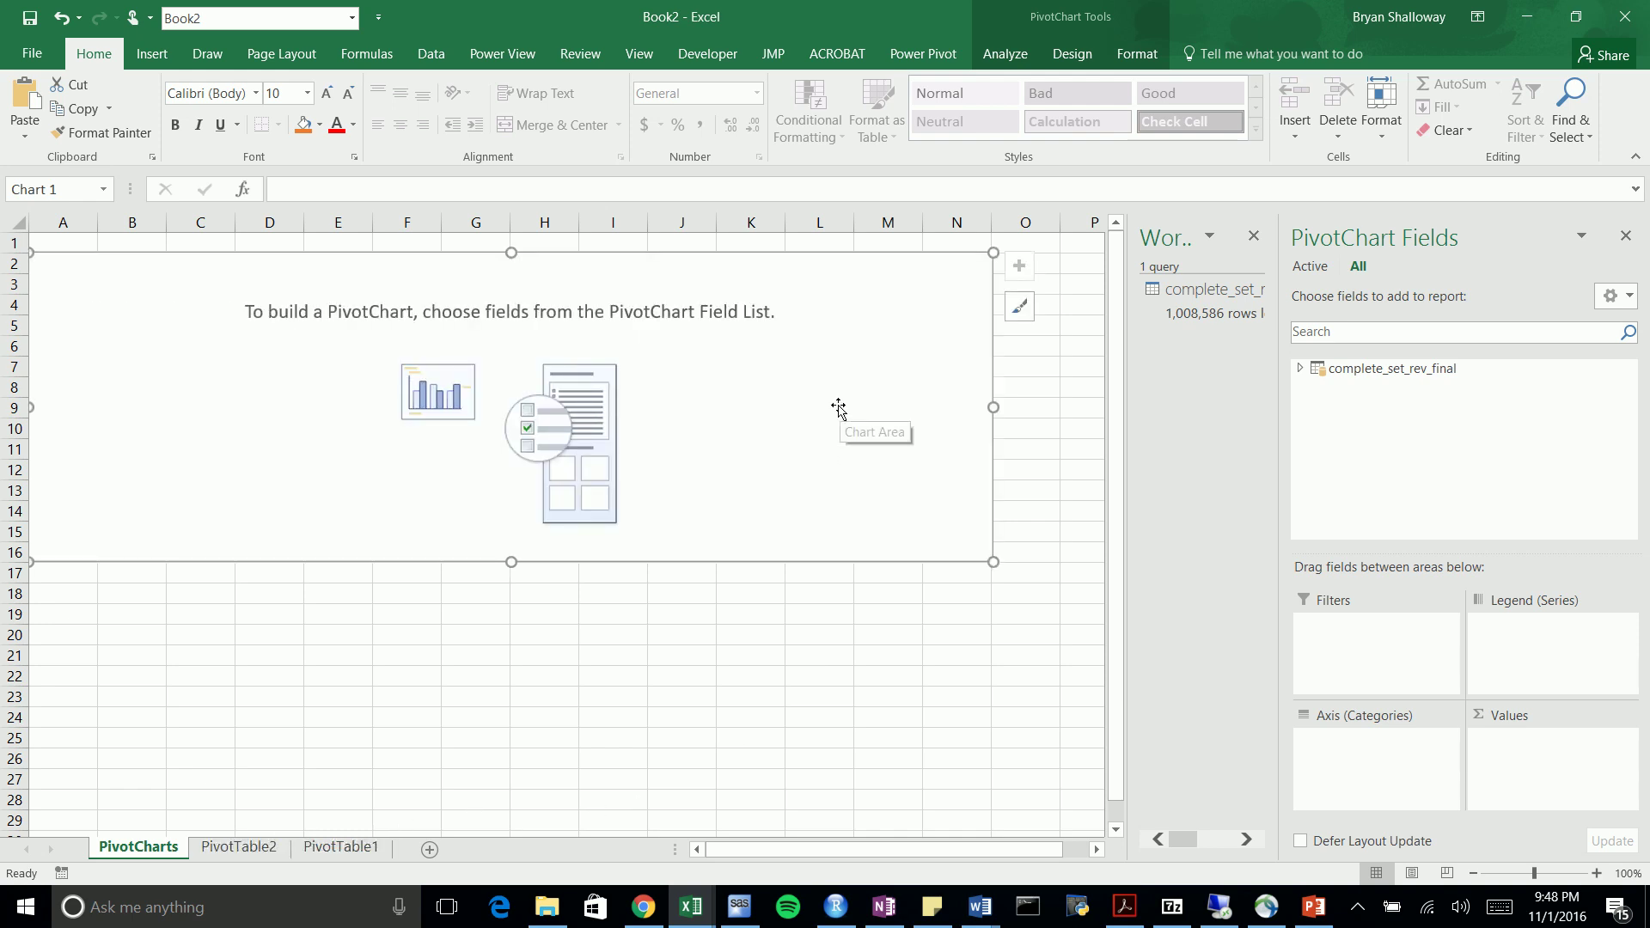
# Check the PivotTable1 and PivotTable2 sheets and return to the PivotCharts sheet
pyautogui.click(347, 757)
pyautogui.click(340, 849)
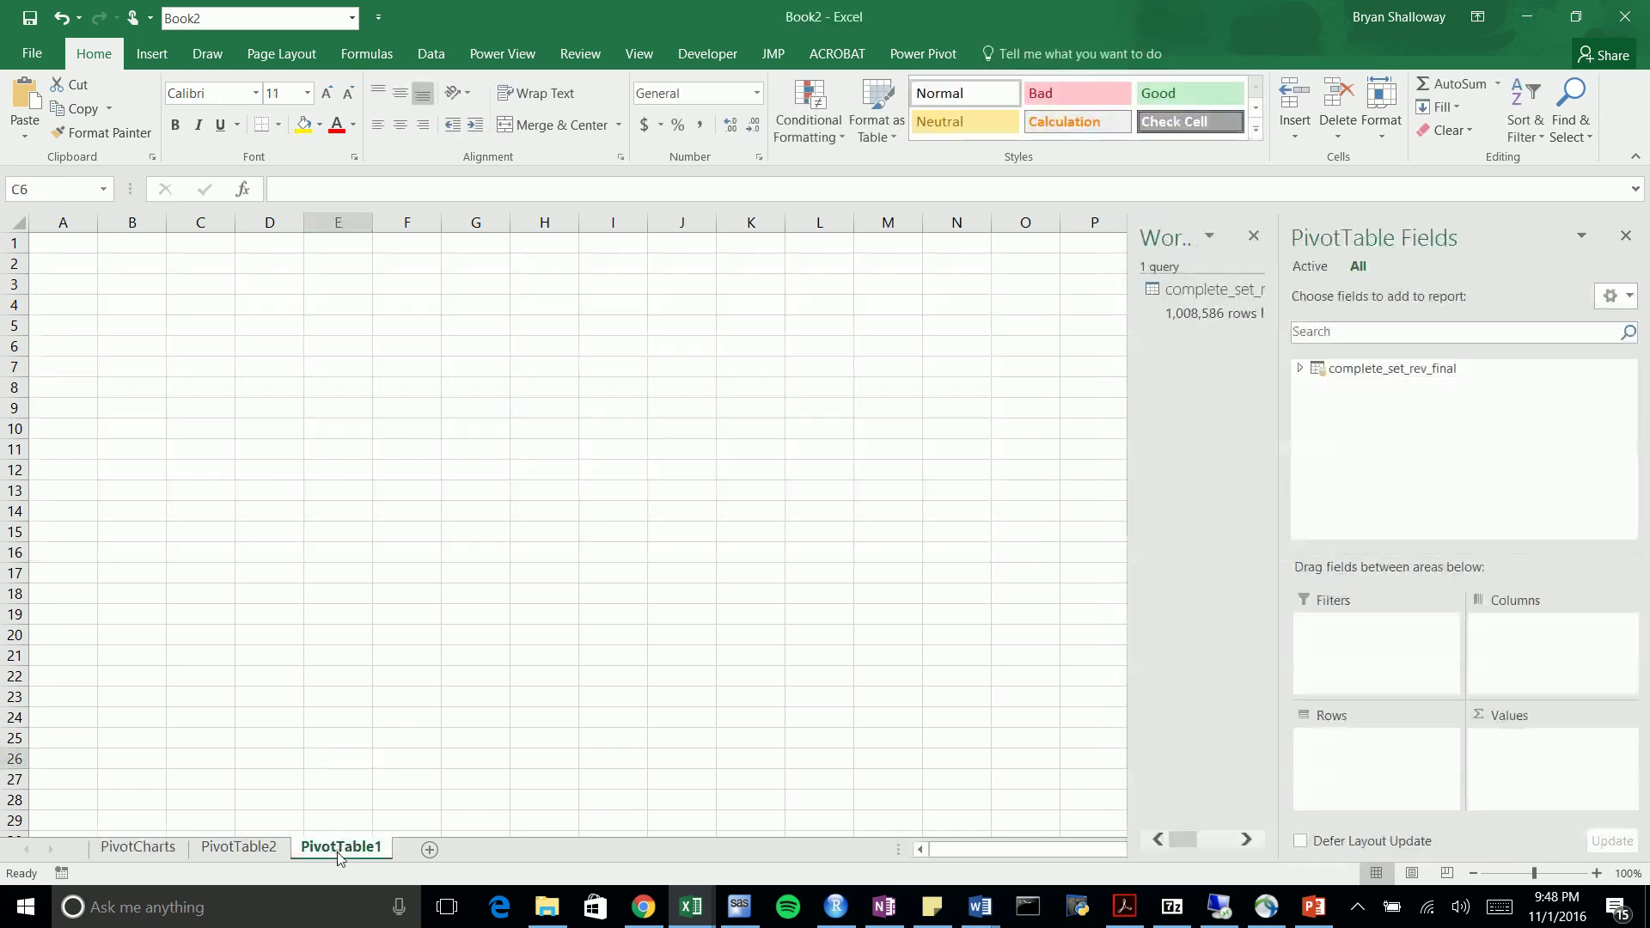
pyautogui.click(239, 848)
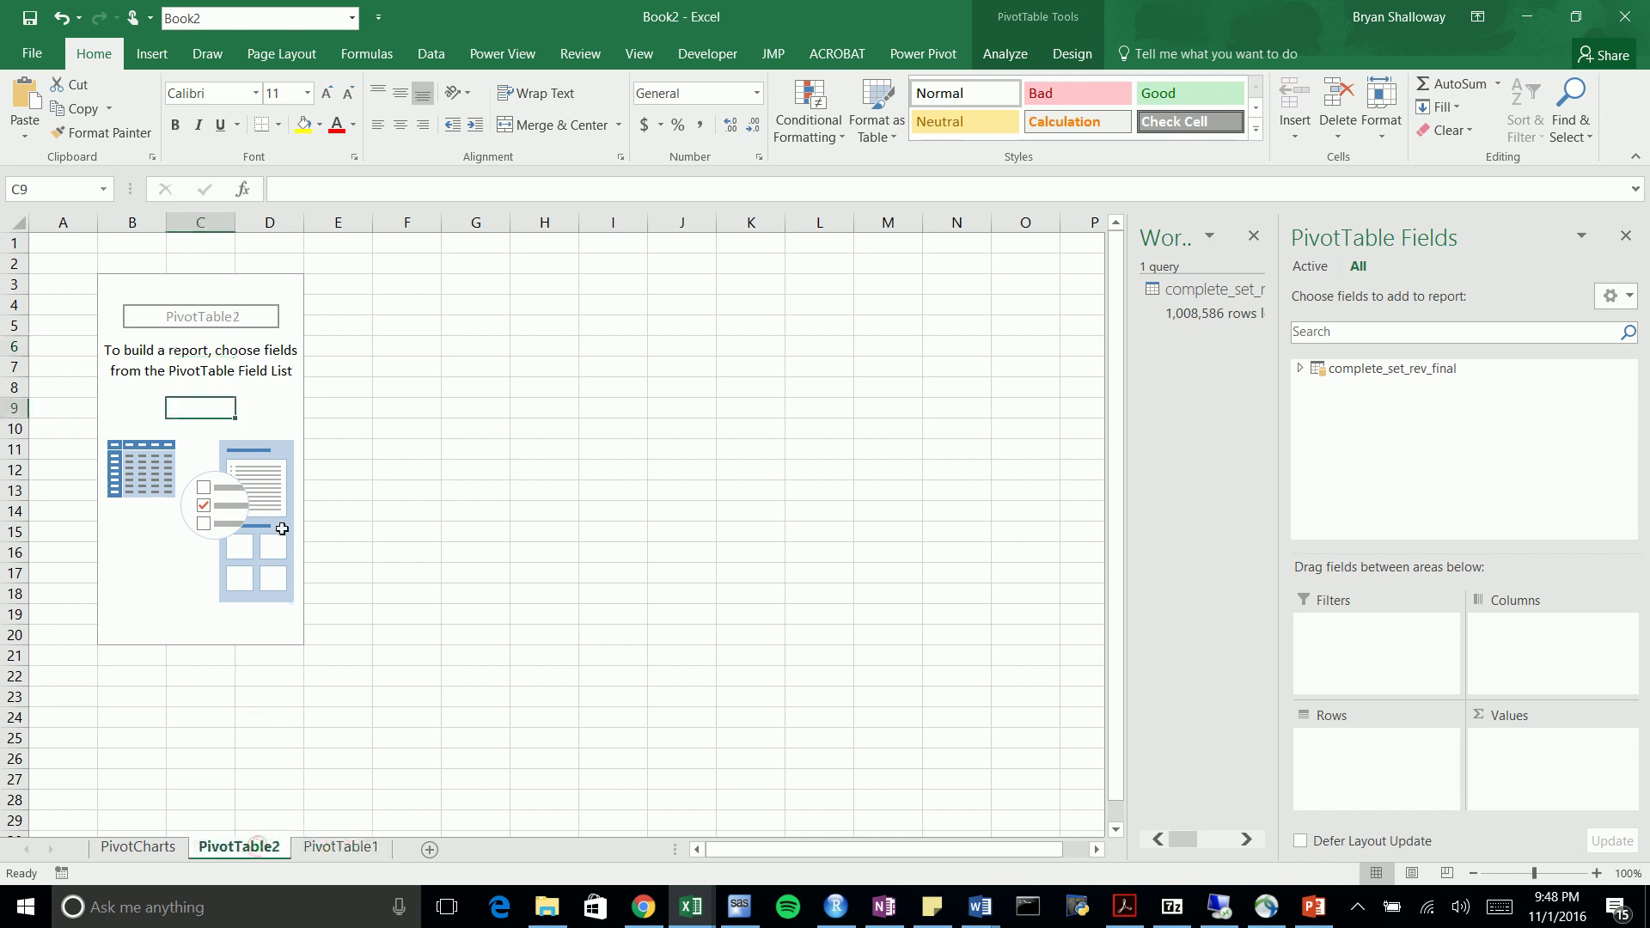
pyautogui.click(155, 851)
# Add the Levels hierarchy to the PivotChart's axis and COMMITTEE_TITLE to its values as a count
pyautogui.click(486, 360)
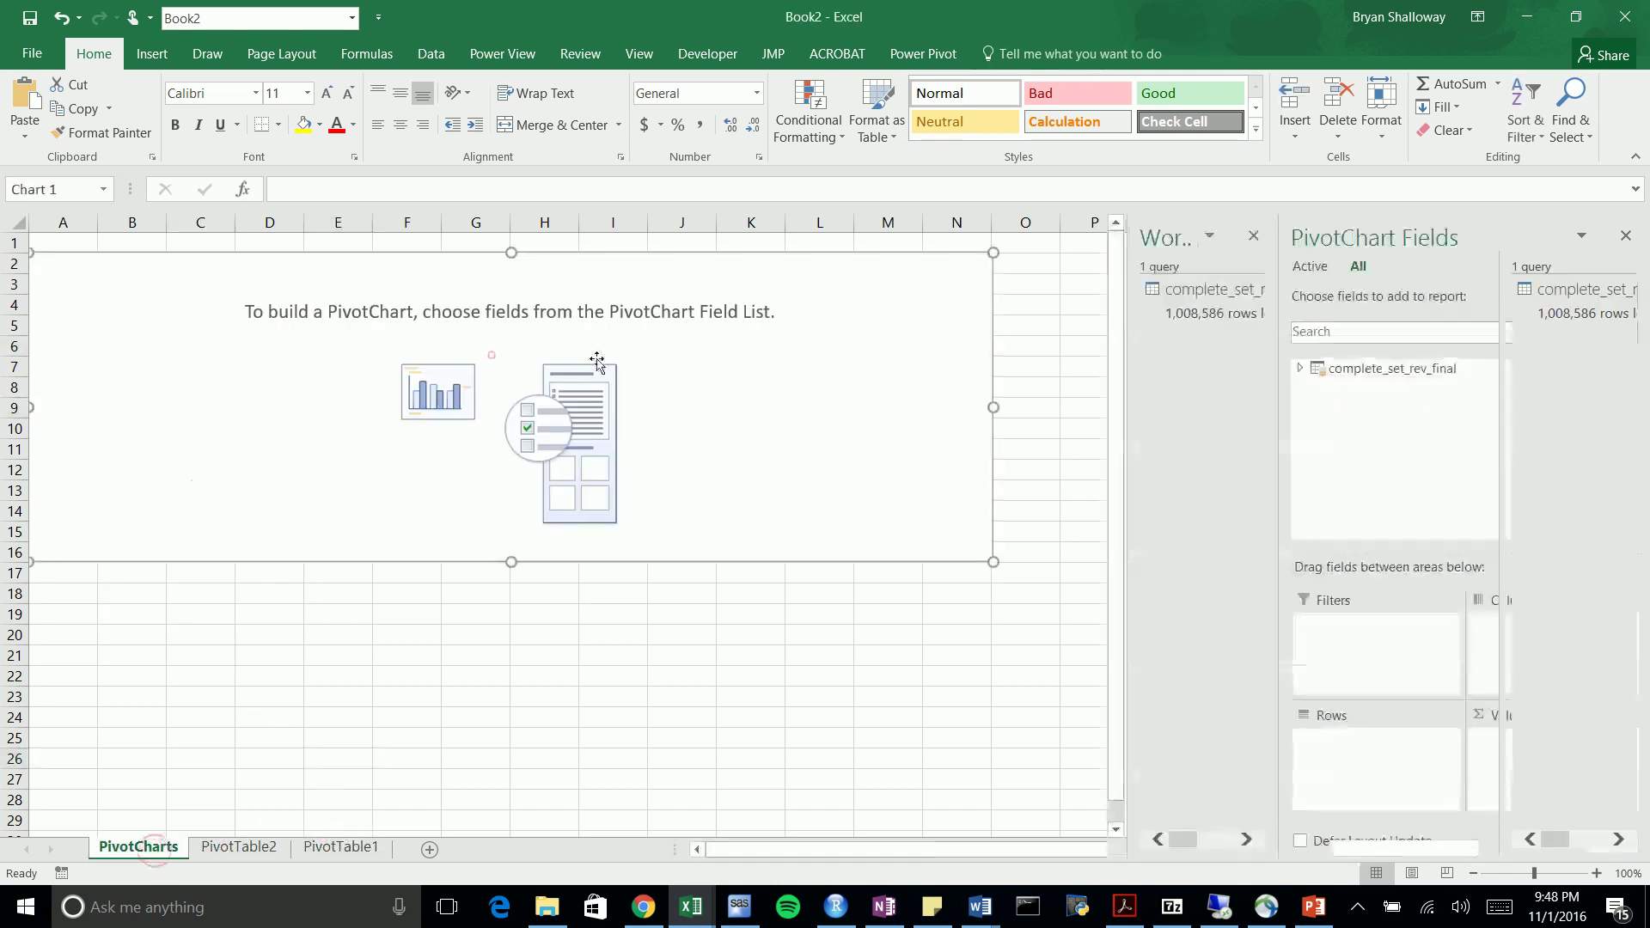
pyautogui.click(1360, 364)
pyautogui.click(1338, 386)
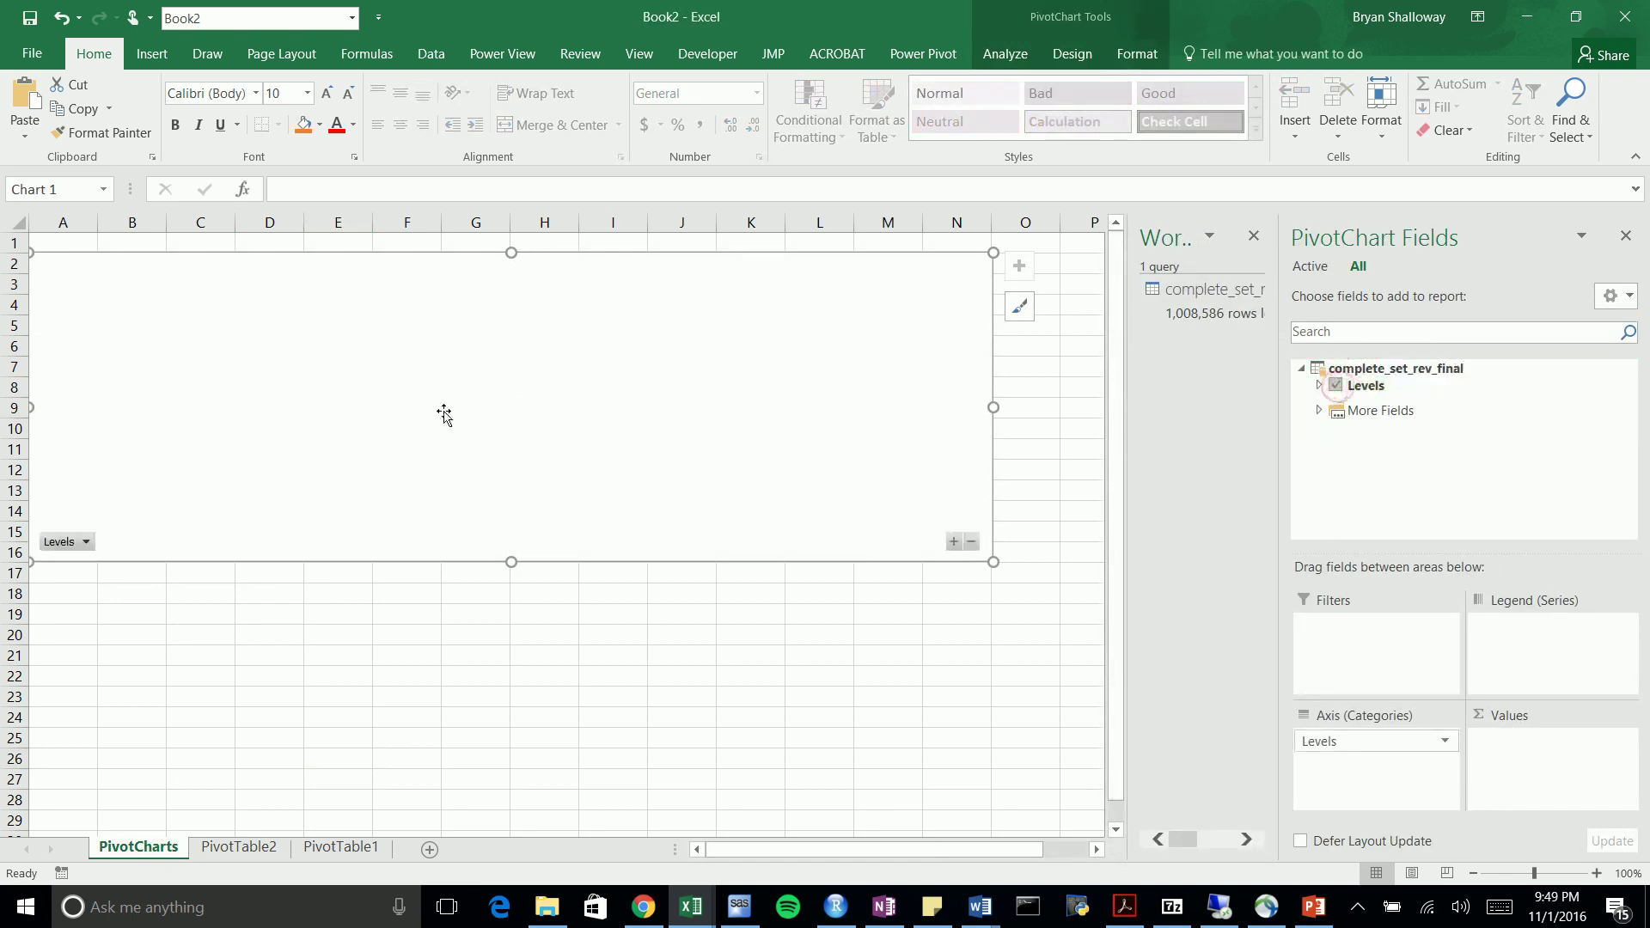
pyautogui.click(1319, 411)
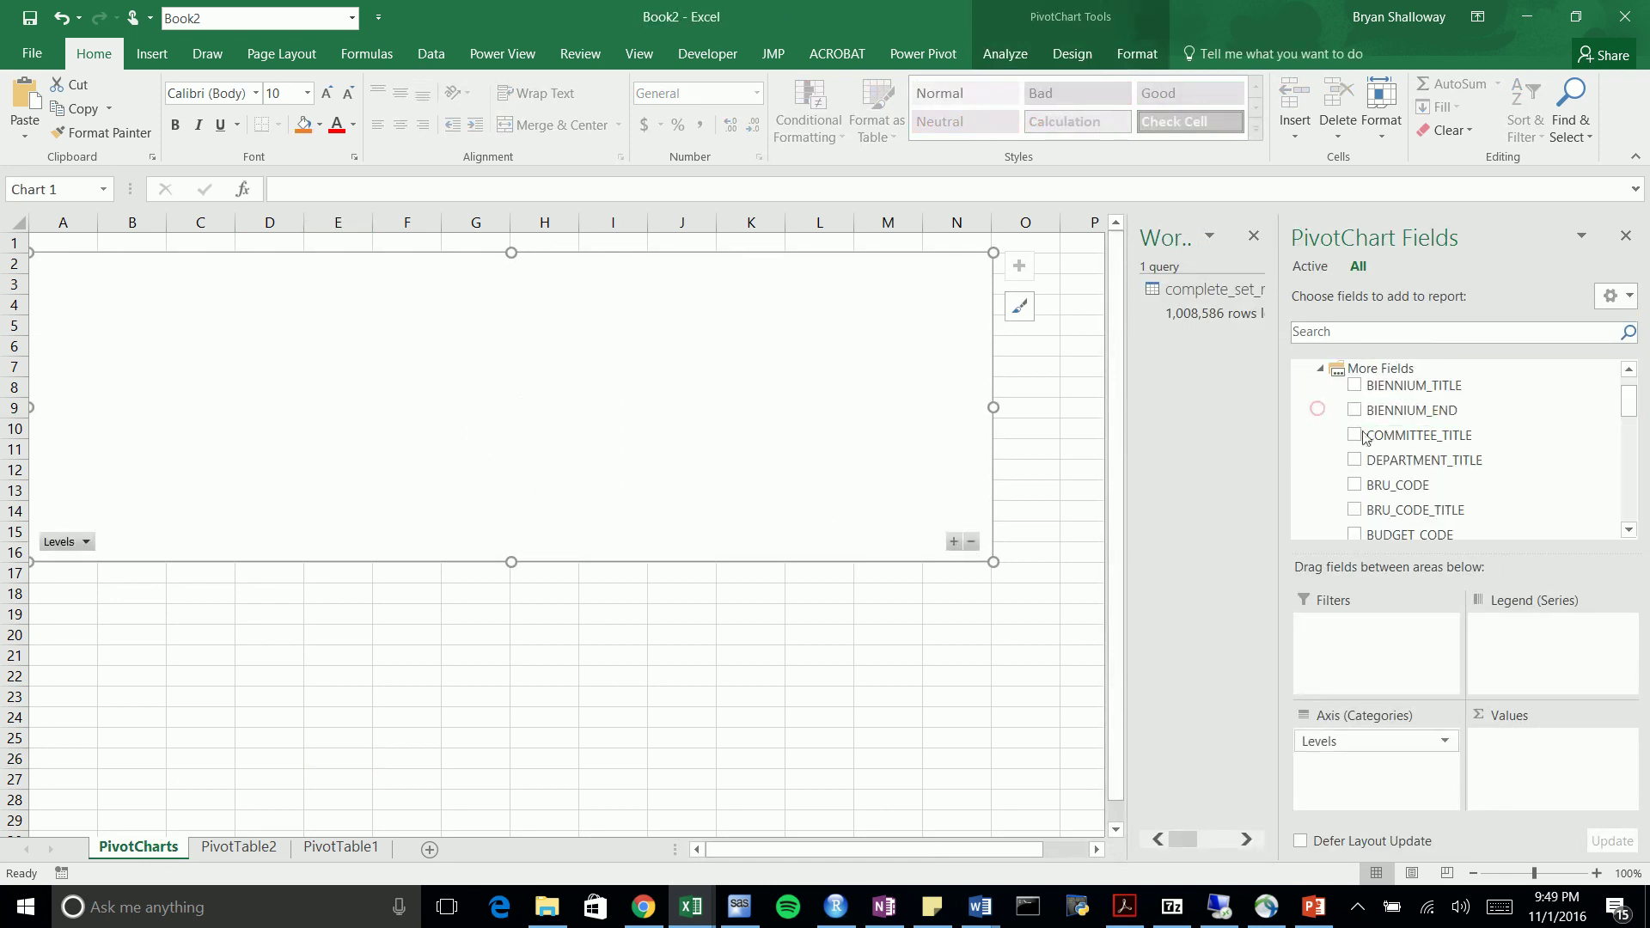
pyautogui.click(1354, 434)
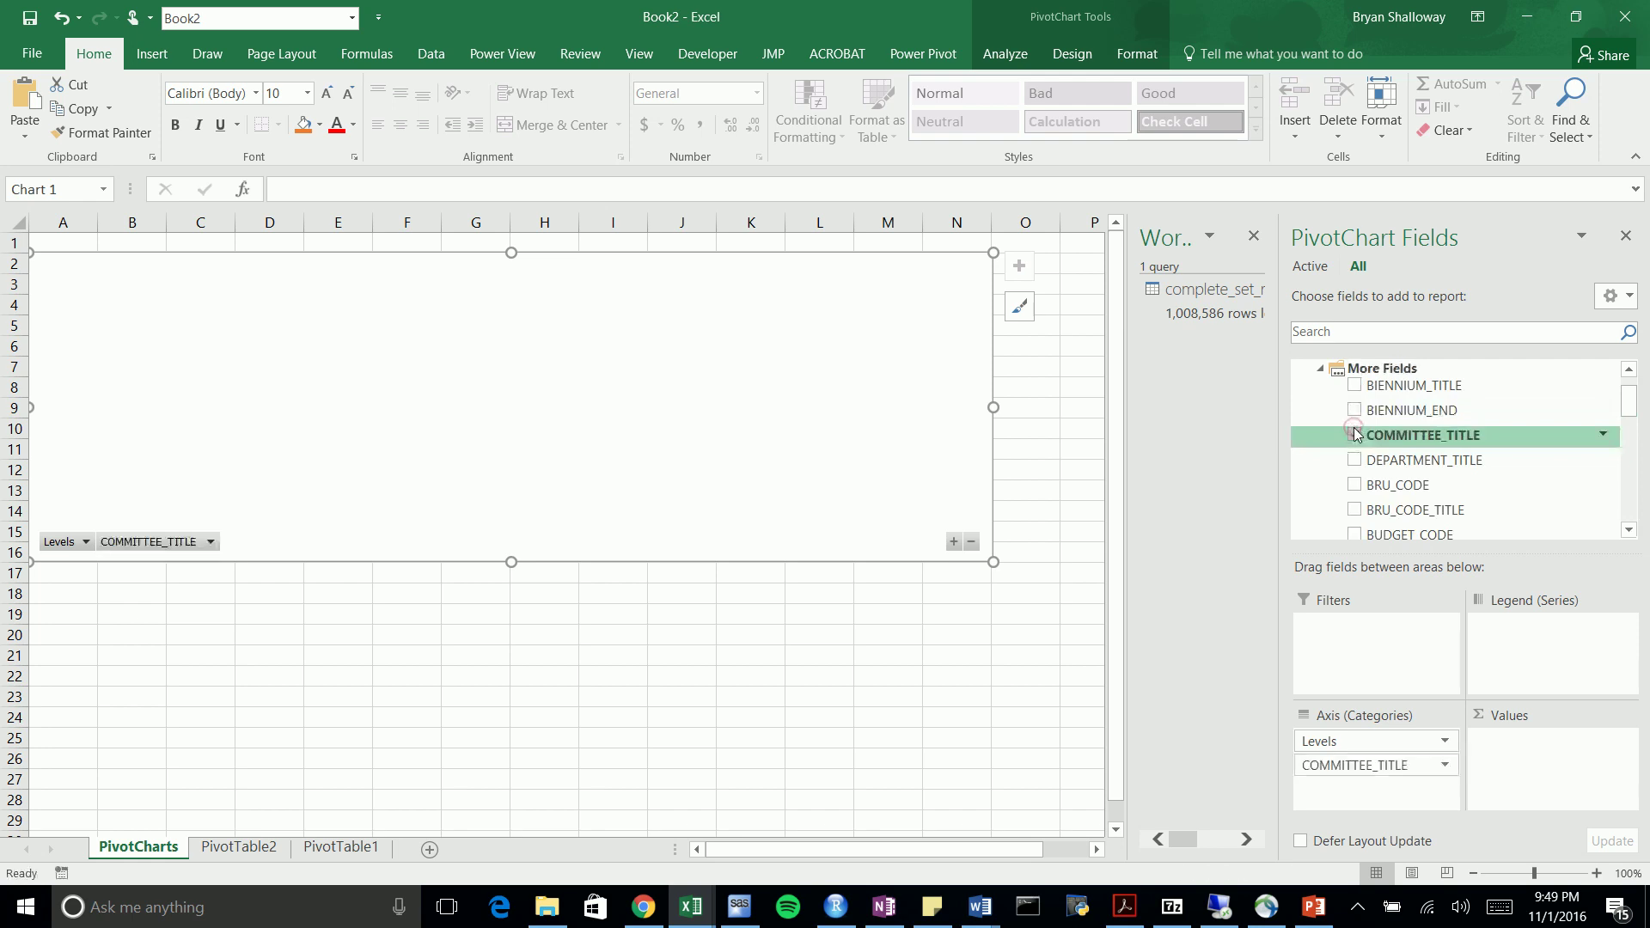
pyautogui.moveTo(1345, 765); pyautogui.dragTo(1632, 756)
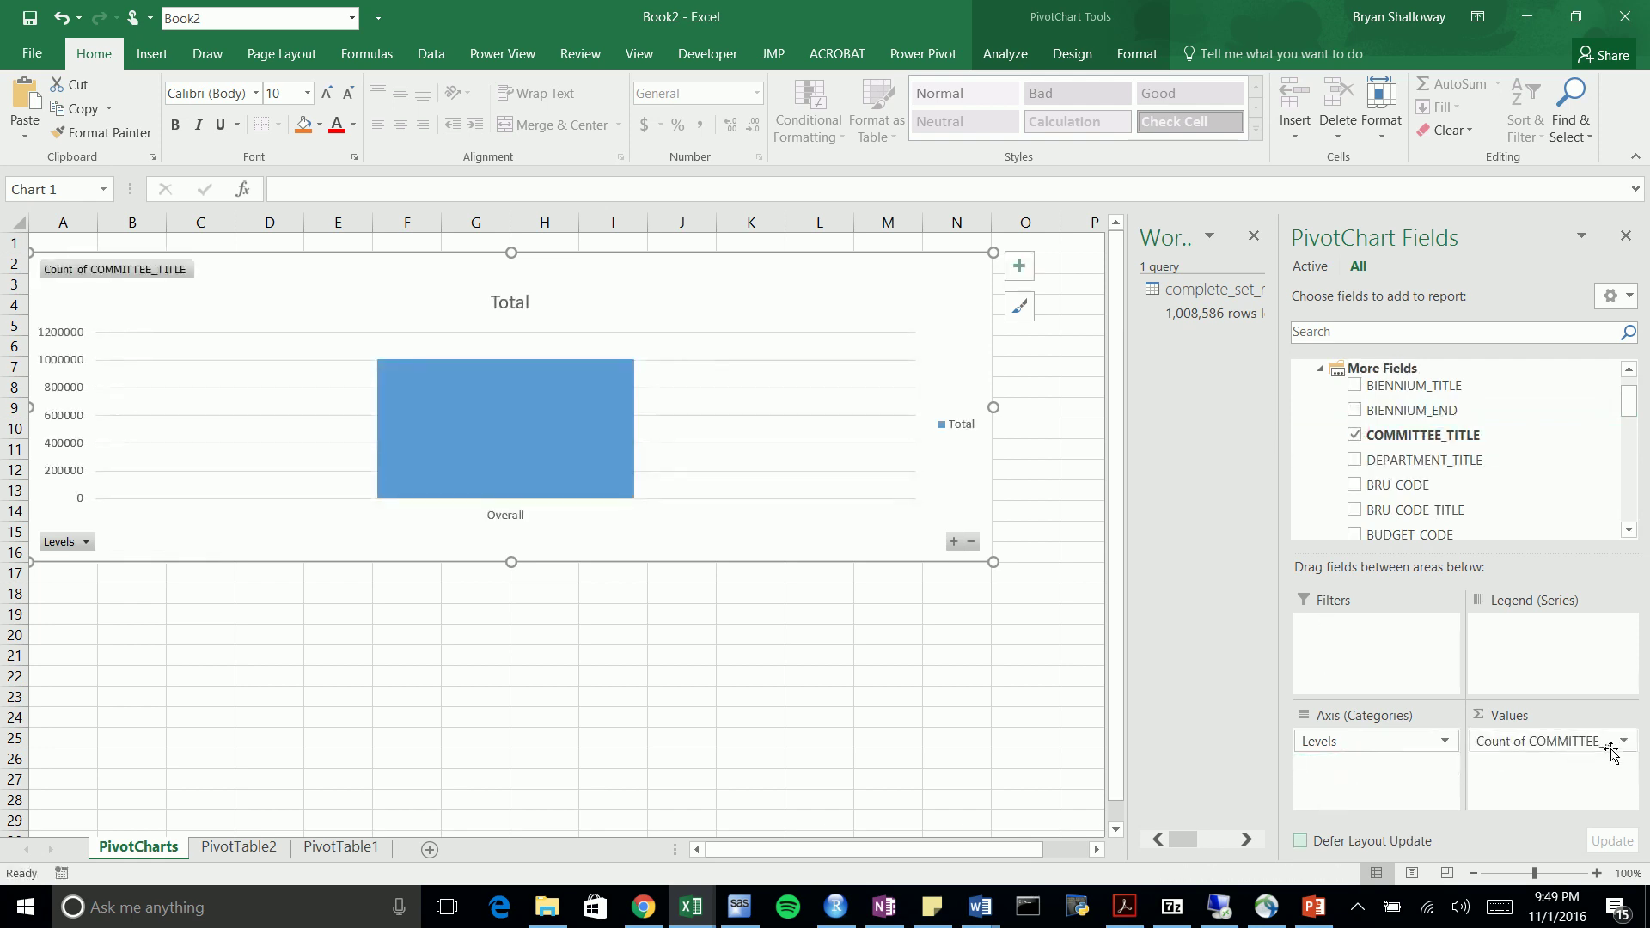
# Insert a clustered column PivotChart based on PivotTable2 and cut it from that sheet
pyautogui.click(262, 846)
pyautogui.hotkey('ctrl', 'pagedown')
pyautogui.click(261, 845)
pyautogui.click(244, 526)
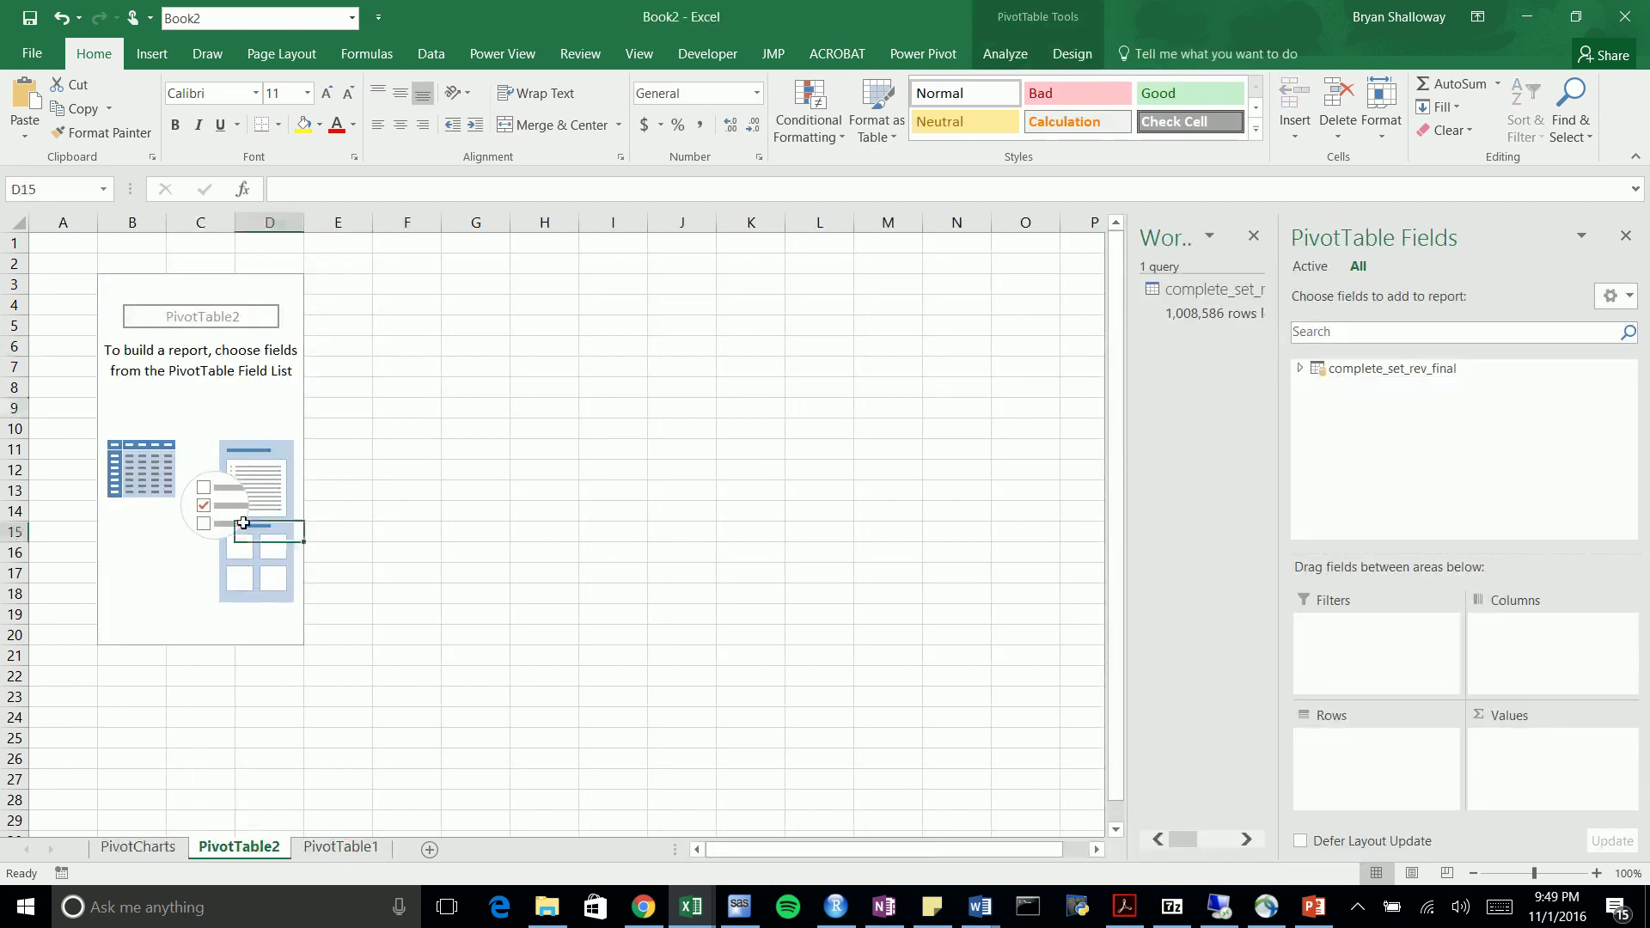
pyautogui.click(146, 54)
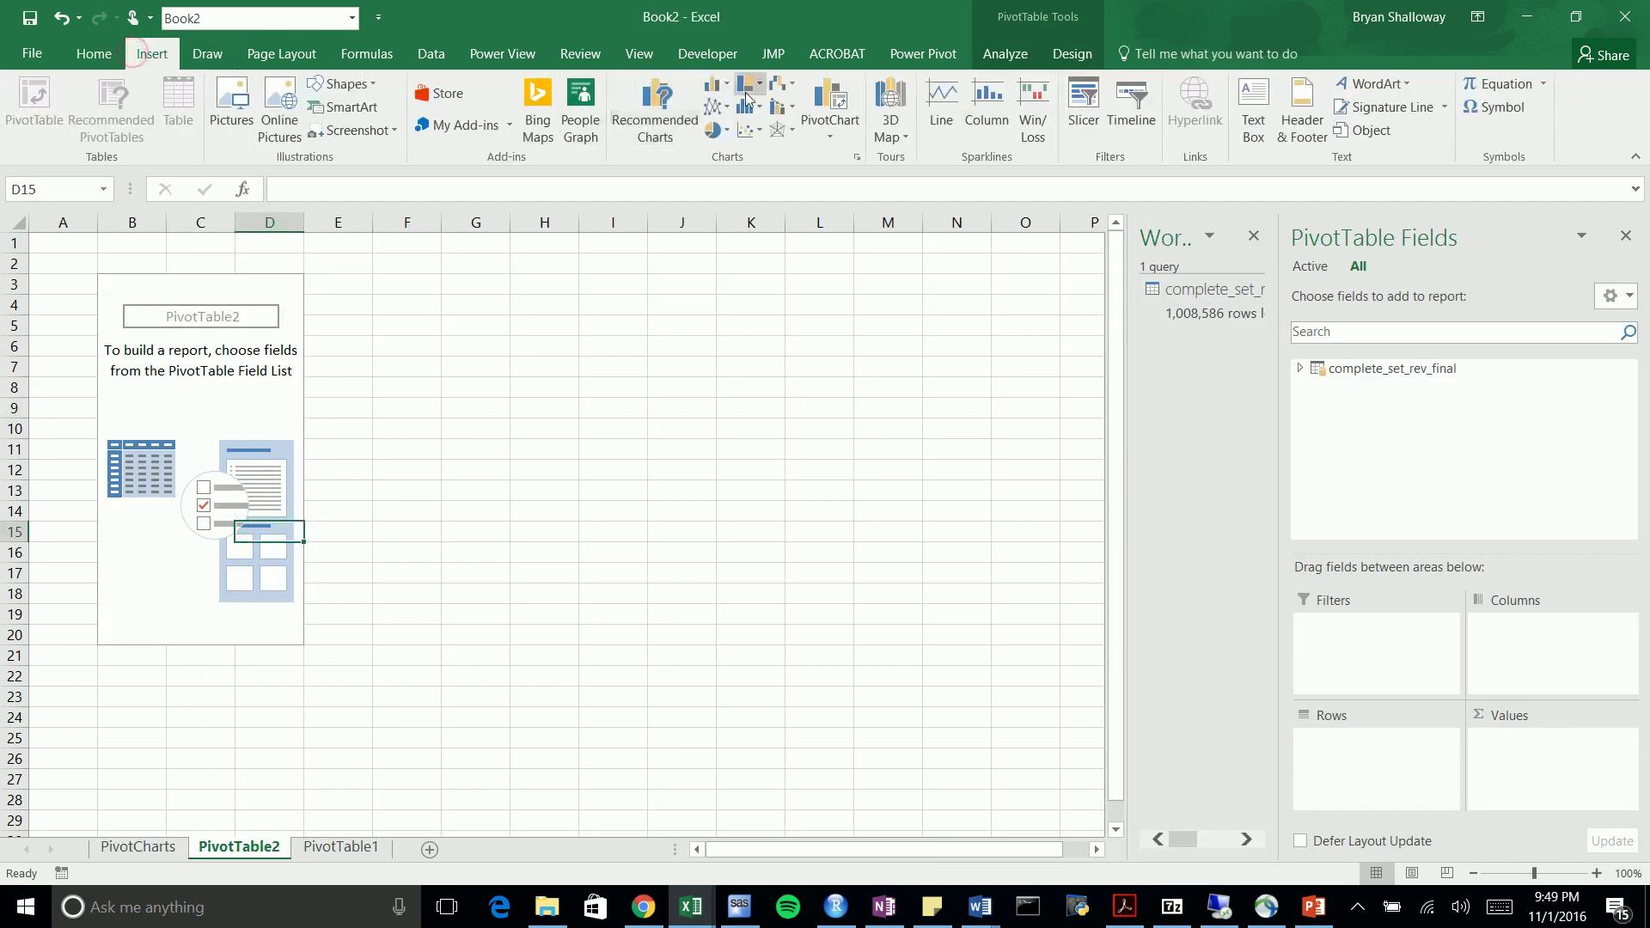
pyautogui.click(830, 96)
pyautogui.click(1037, 740)
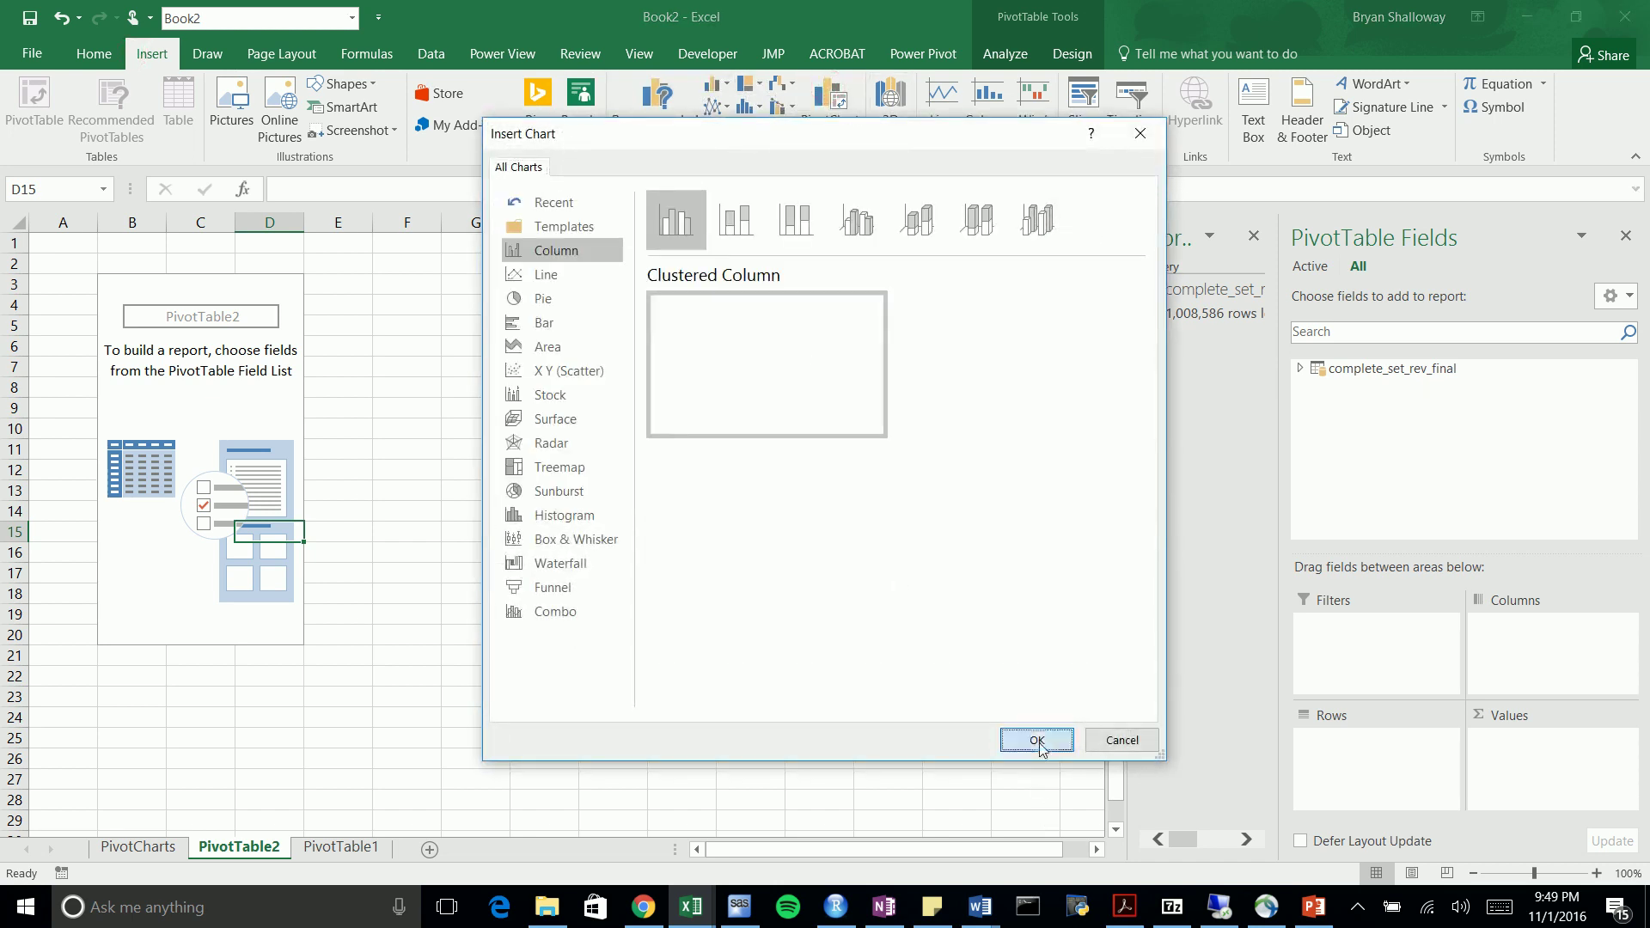
pyautogui.press('Delete')
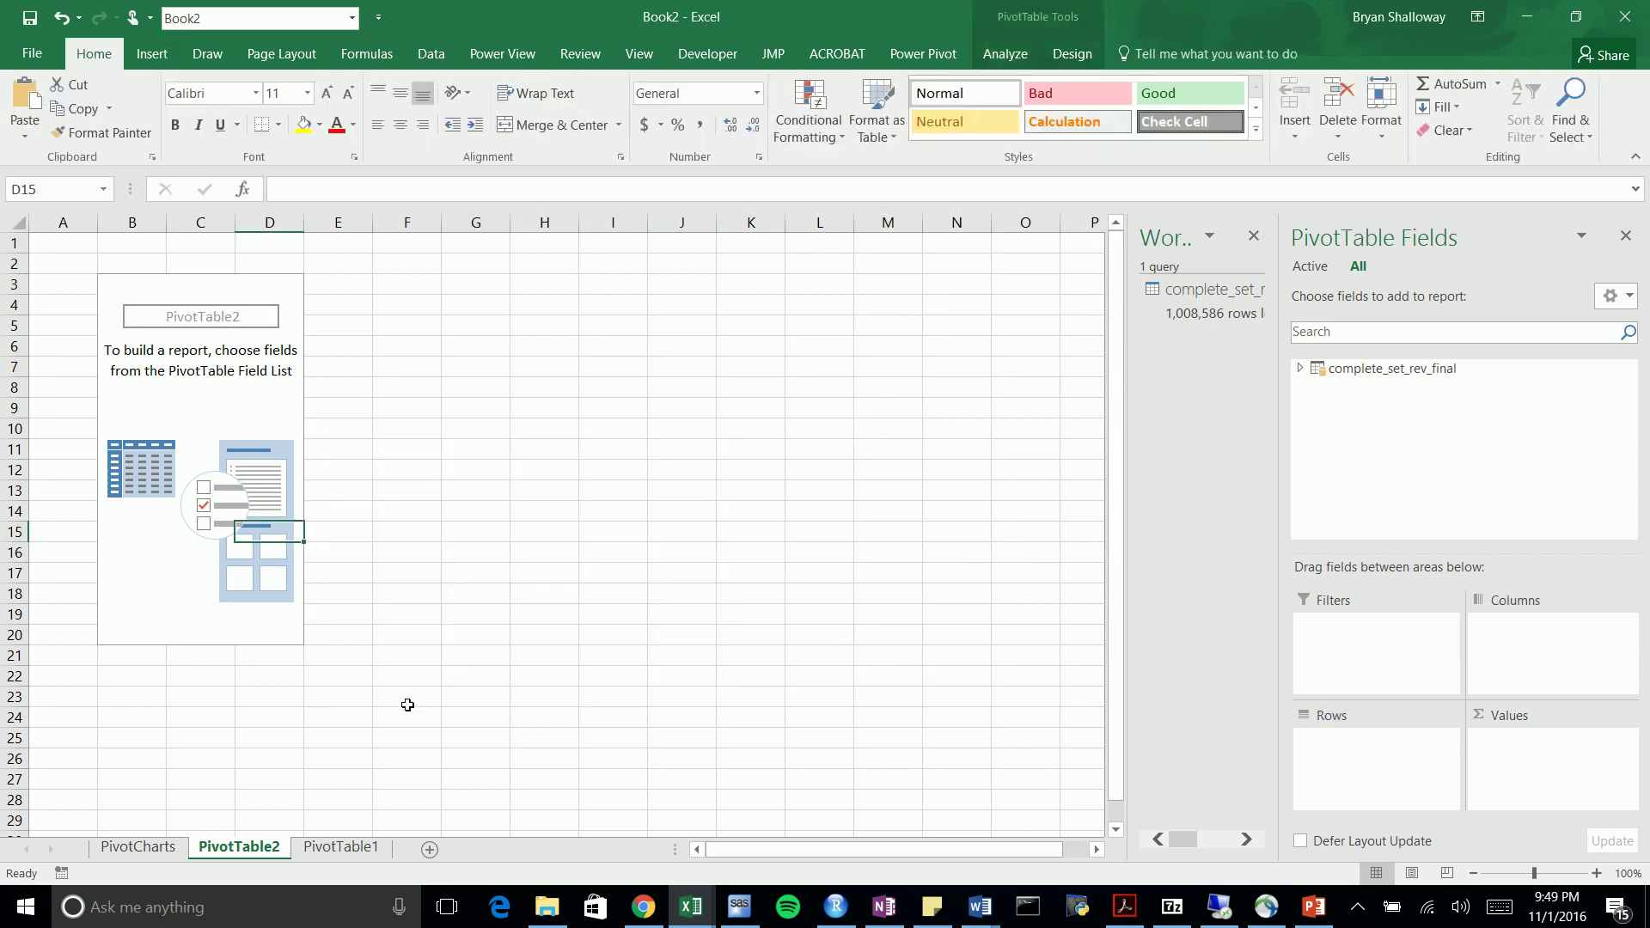
# Paste the second PivotChart below the first on the PivotCharts sheet and widen it to match the first one's width
pyautogui.click(169, 846)
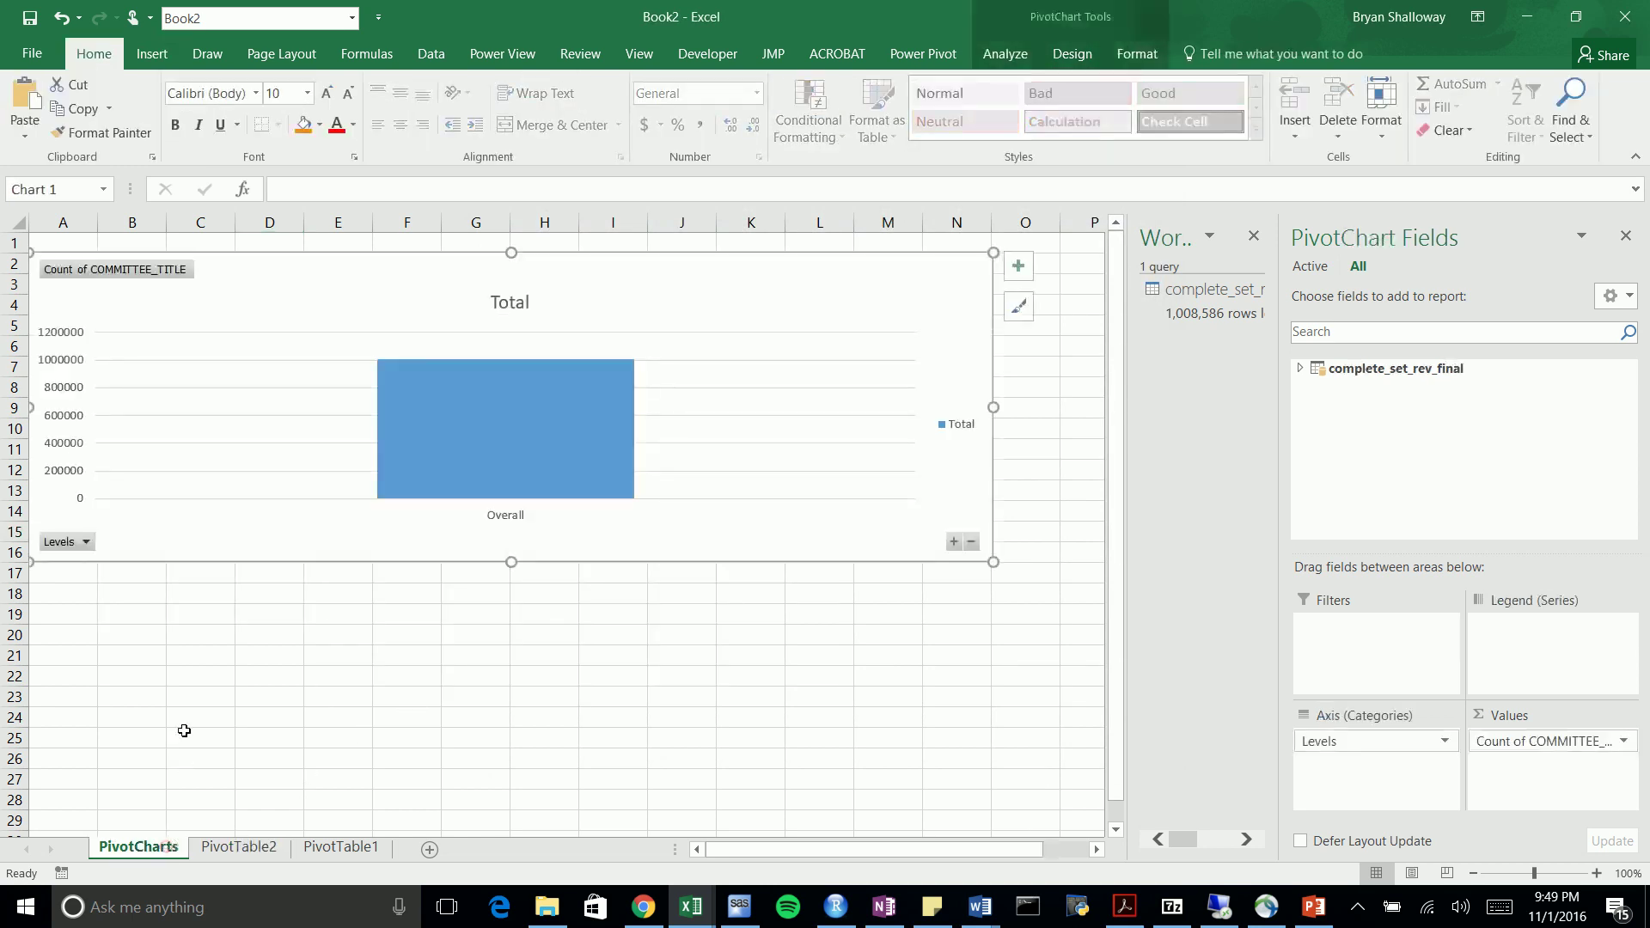
pyautogui.click(60, 590)
pyautogui.hotkey('ctrl', 'v')
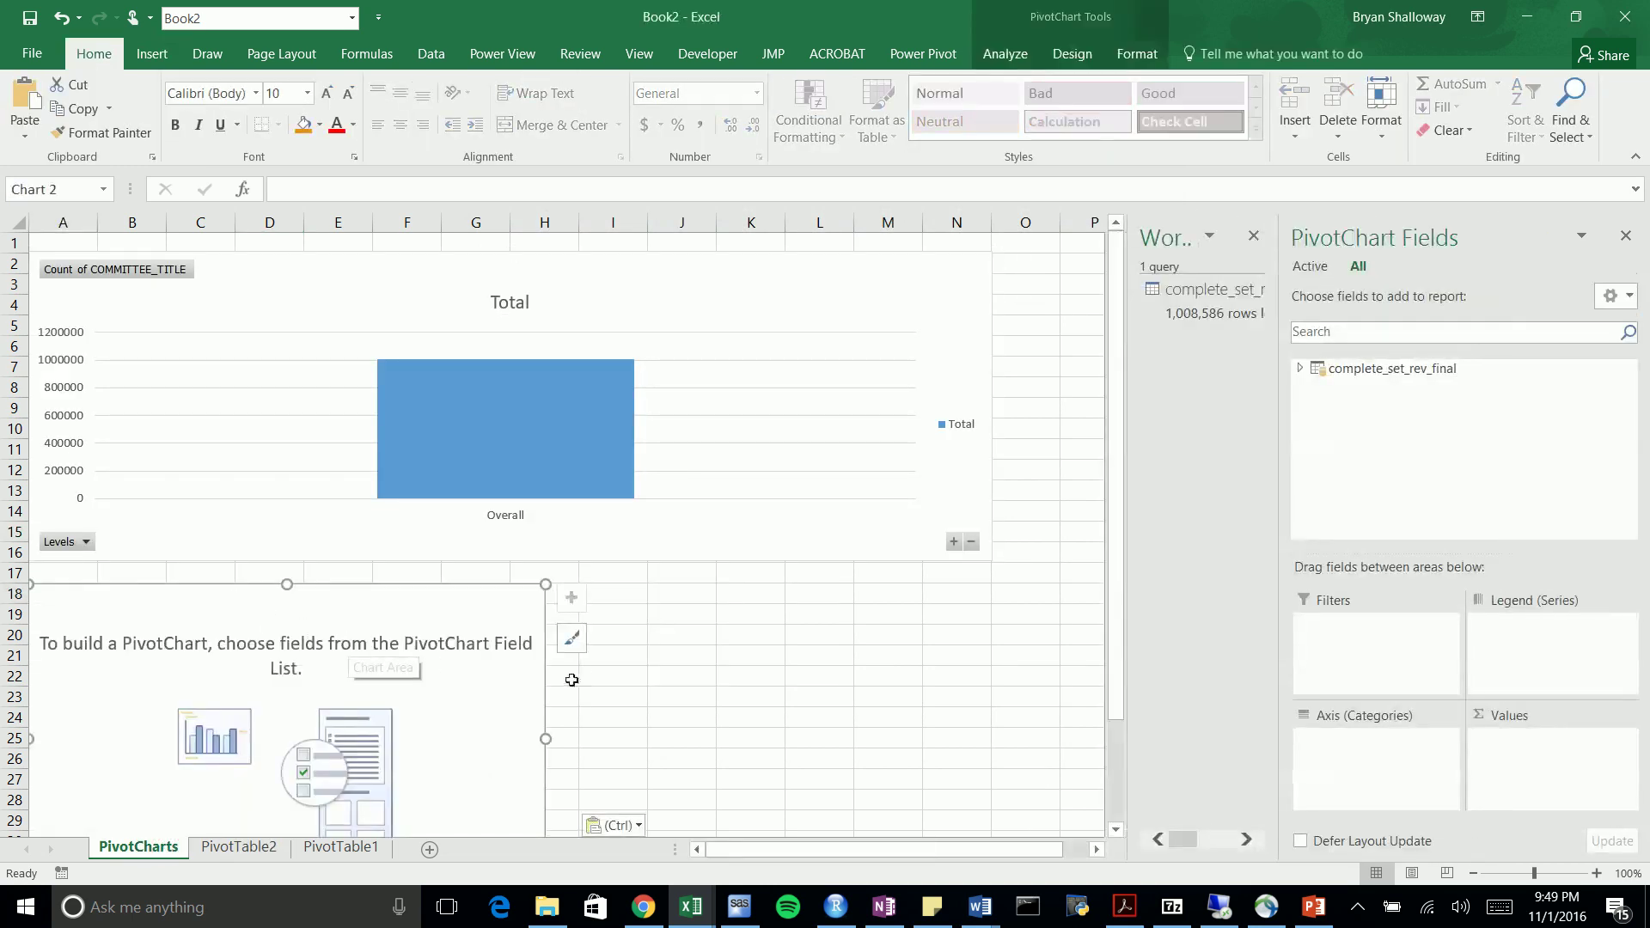
pyautogui.scroll(-1, 544, 705)
pyautogui.moveTo(545, 677); pyautogui.dragTo(994, 668)
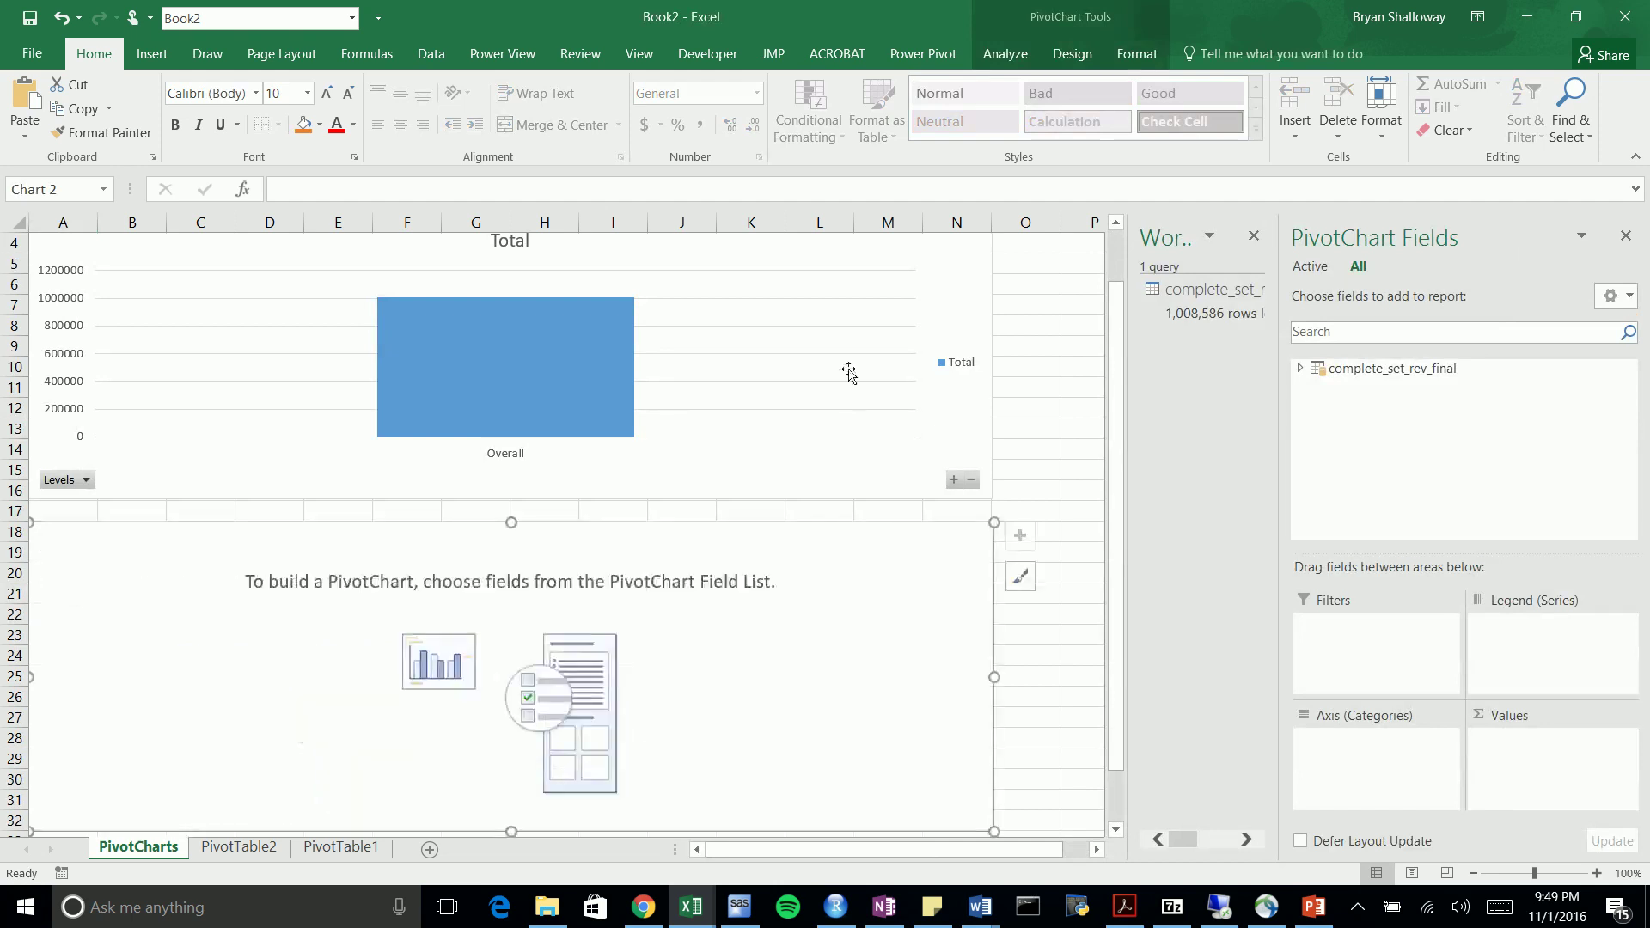
# Remove the COMMITTEE_TITLE count and the Levels hierarchy from the upper PivotChart
pyautogui.click(930, 276)
pyautogui.moveTo(1515, 744); pyautogui.dragTo(1501, 419)
pyautogui.moveTo(1384, 742); pyautogui.dragTo(1379, 471)
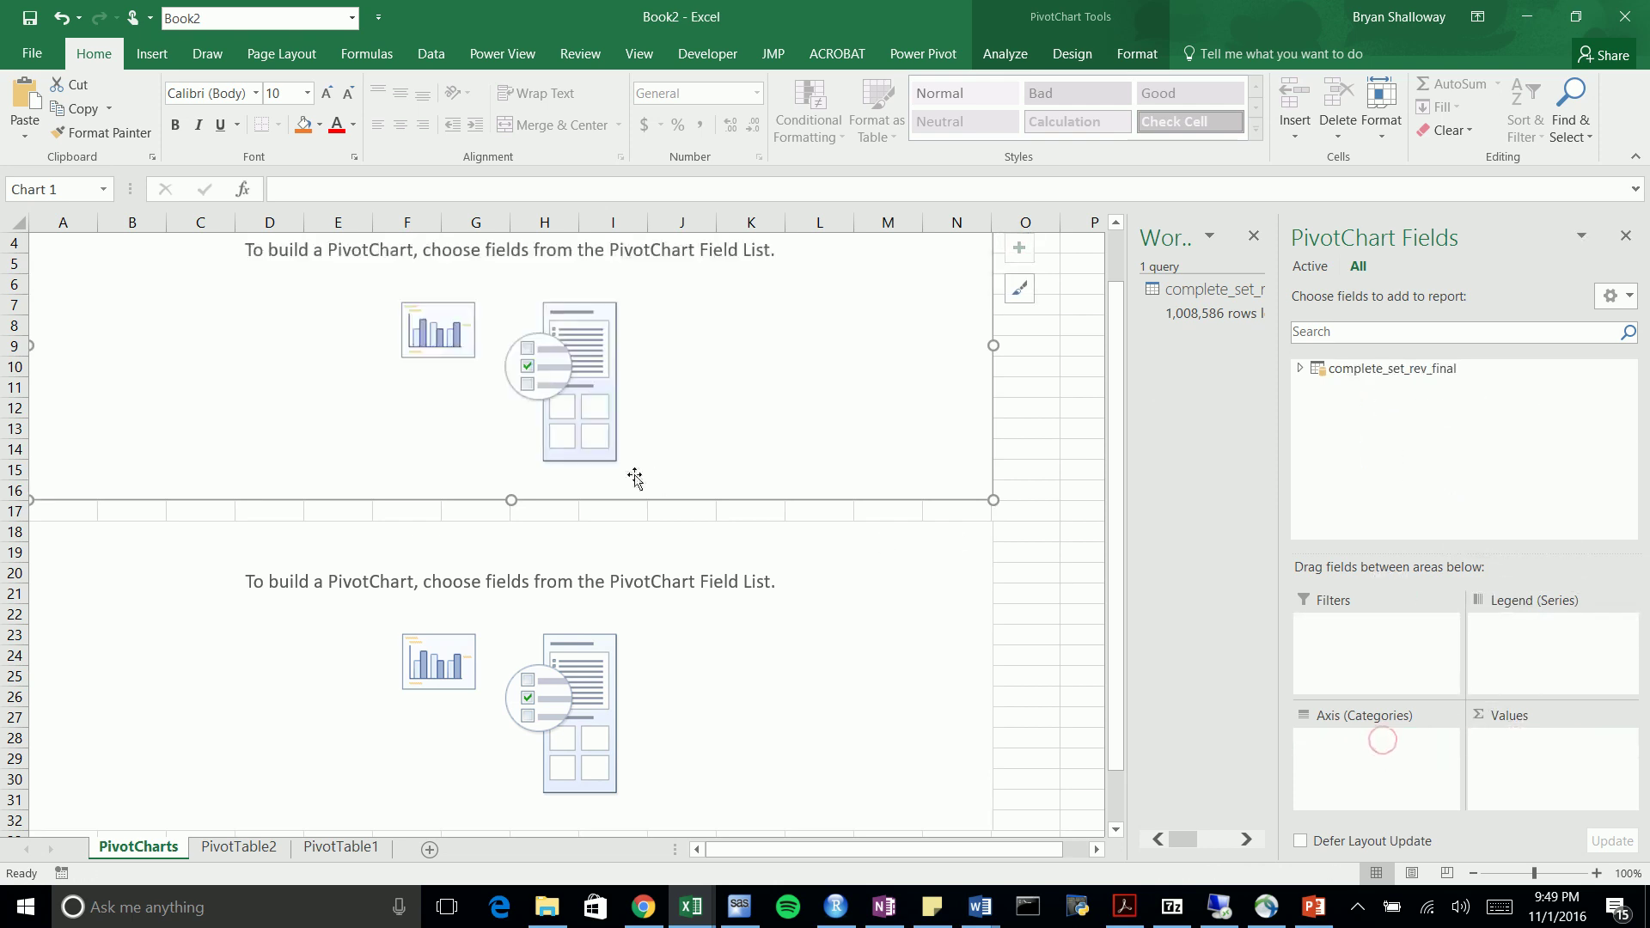
pyautogui.scroll(-2, 561, 506)
pyautogui.scroll(3, 563, 507)
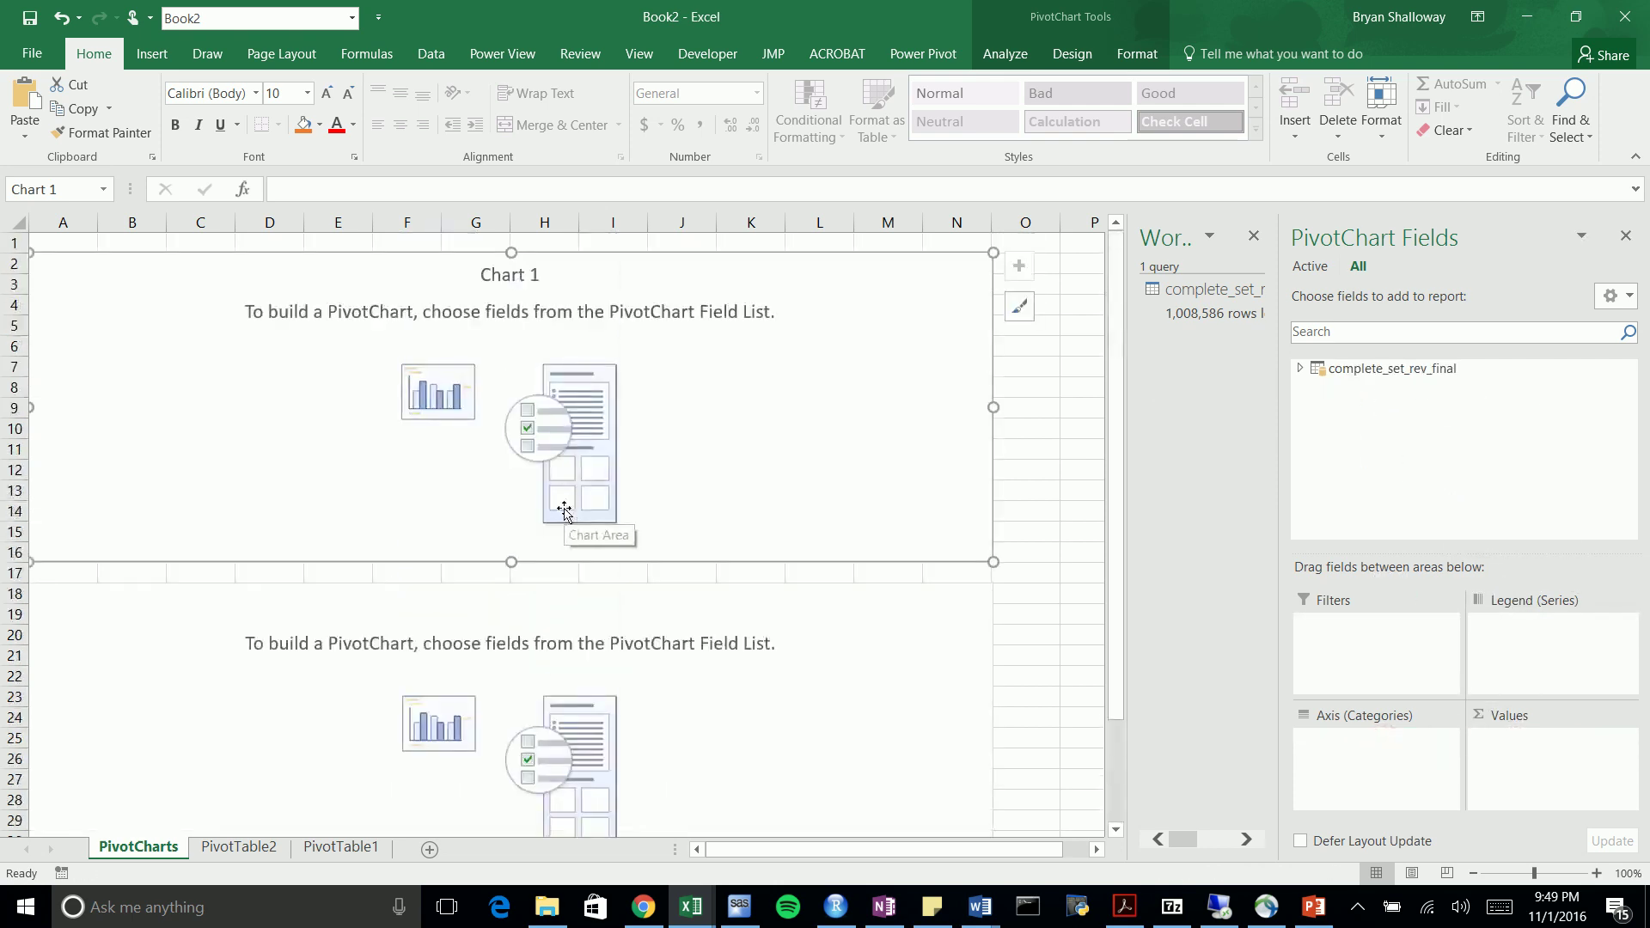
# Move both PivotCharts up so the first starts at the top of the sheet and the second sits directly beneath it
pyautogui.moveTo(547, 625); pyautogui.dragTo(539, 585)
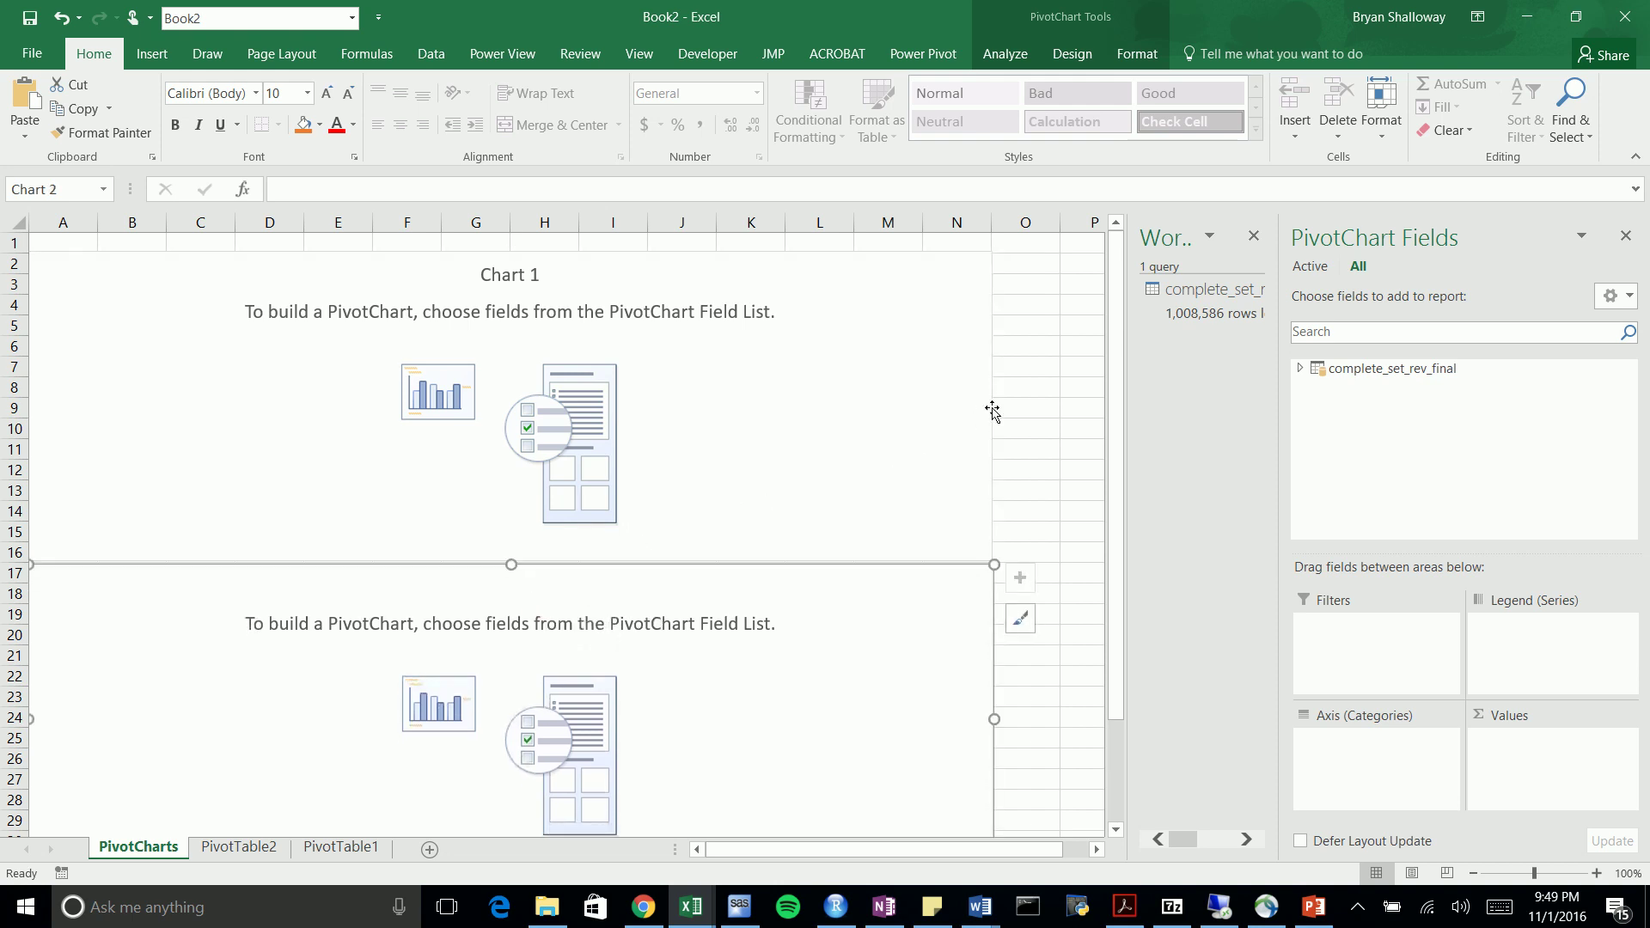
pyautogui.click(1011, 394)
pyautogui.click(928, 366)
pyautogui.moveTo(928, 383); pyautogui.dragTo(927, 364)
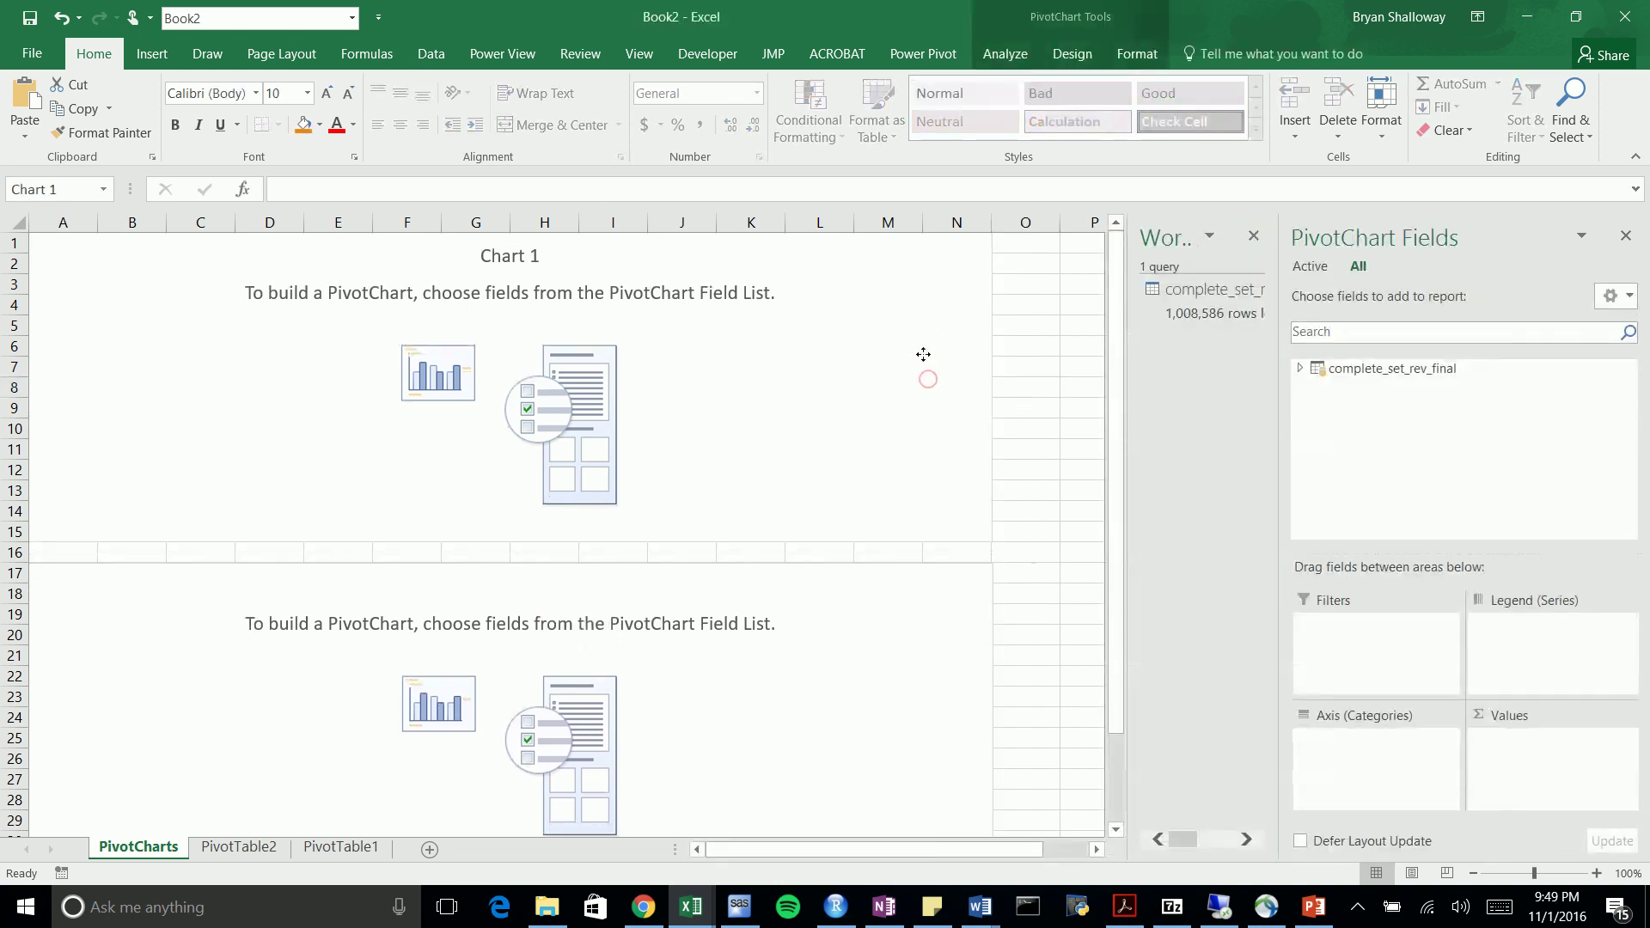
pyautogui.moveTo(824, 578); pyautogui.dragTo(818, 560)
pyautogui.click(1079, 487)
pyautogui.scroll(-1, 959, 510)
pyautogui.scroll(1, 959, 510)
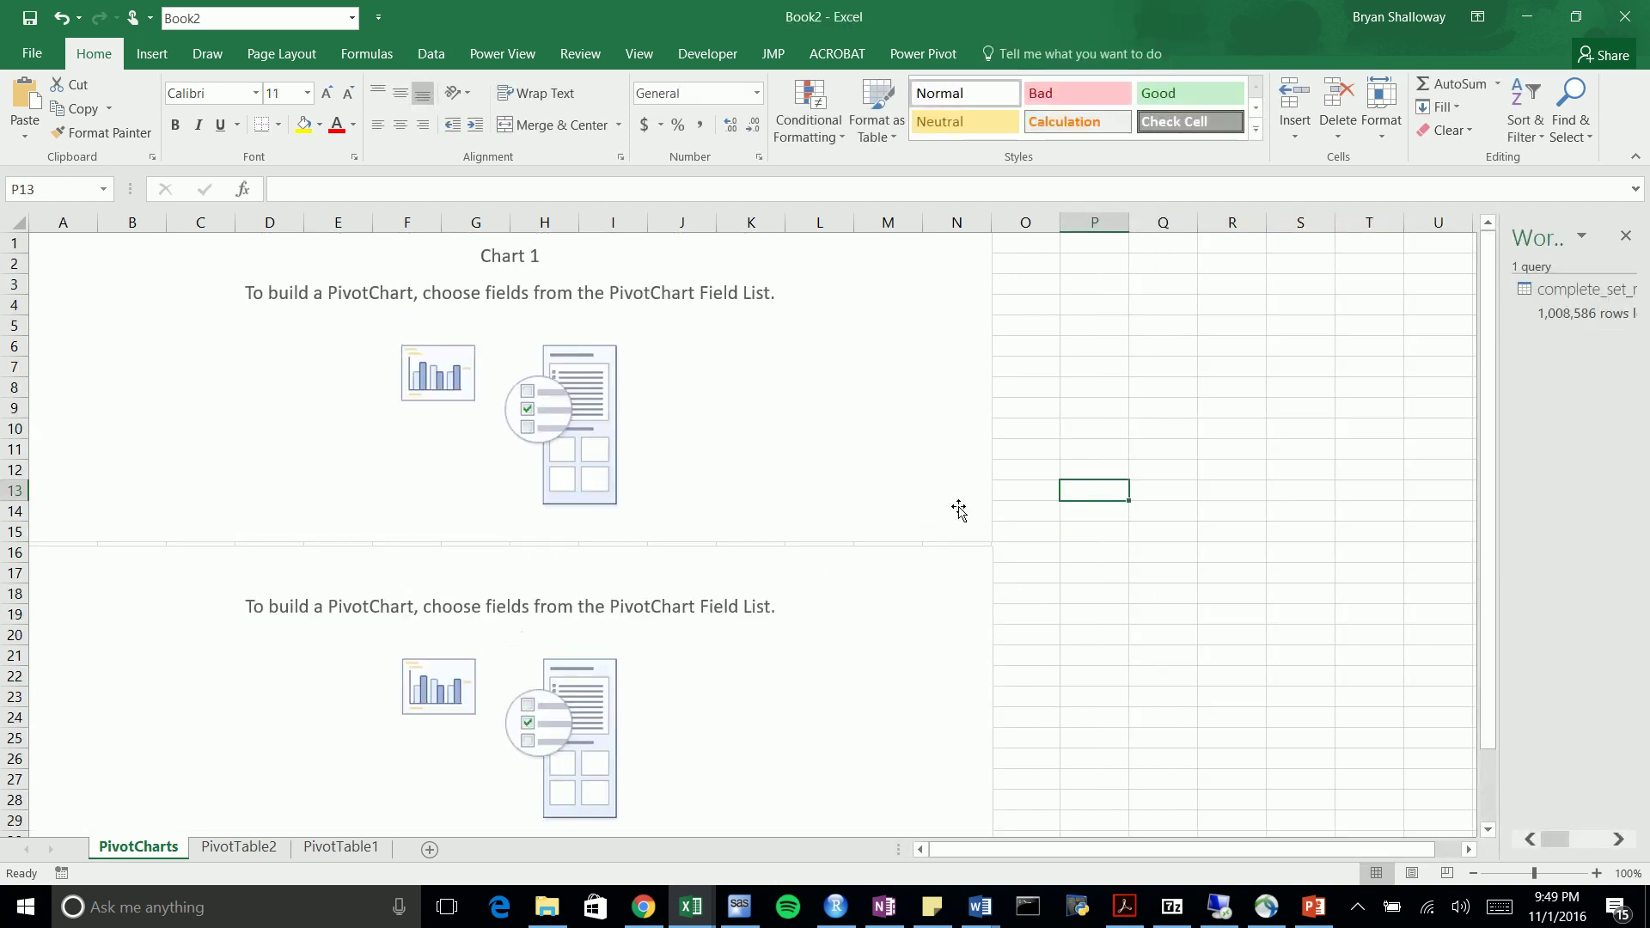
# Add REVISION_TYPE from More Fields to the upper PivotChart's axis categories
pyautogui.click(811, 404)
pyautogui.click(1300, 368)
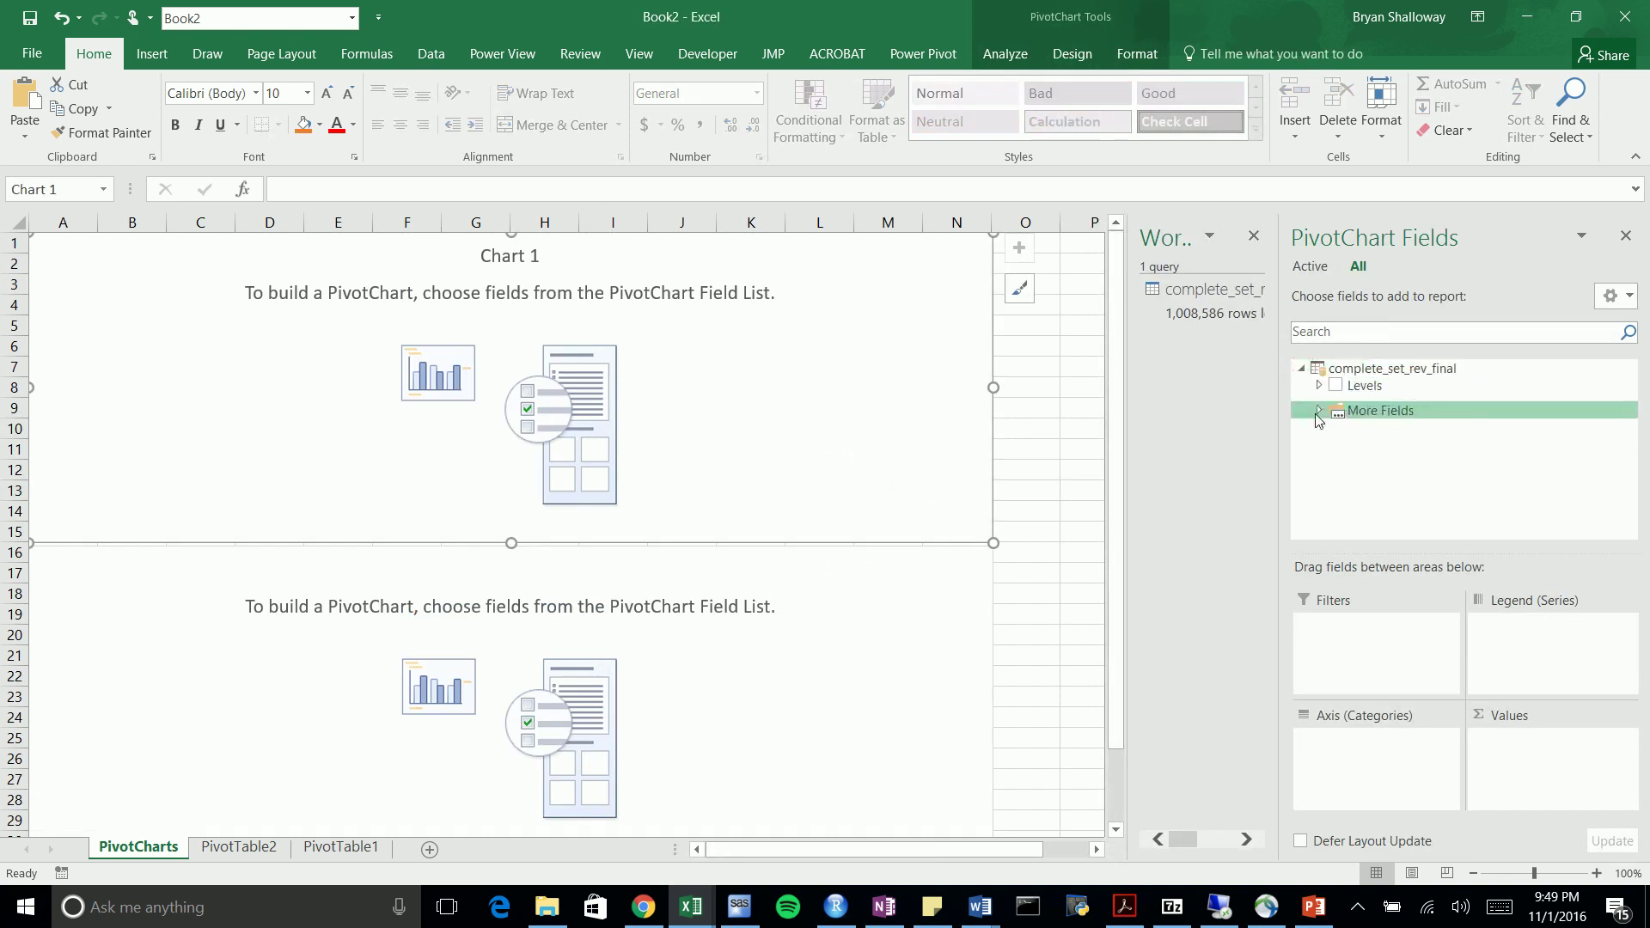
pyautogui.click(1318, 411)
pyautogui.moveTo(1630, 419); pyautogui.dragTo(1632, 452)
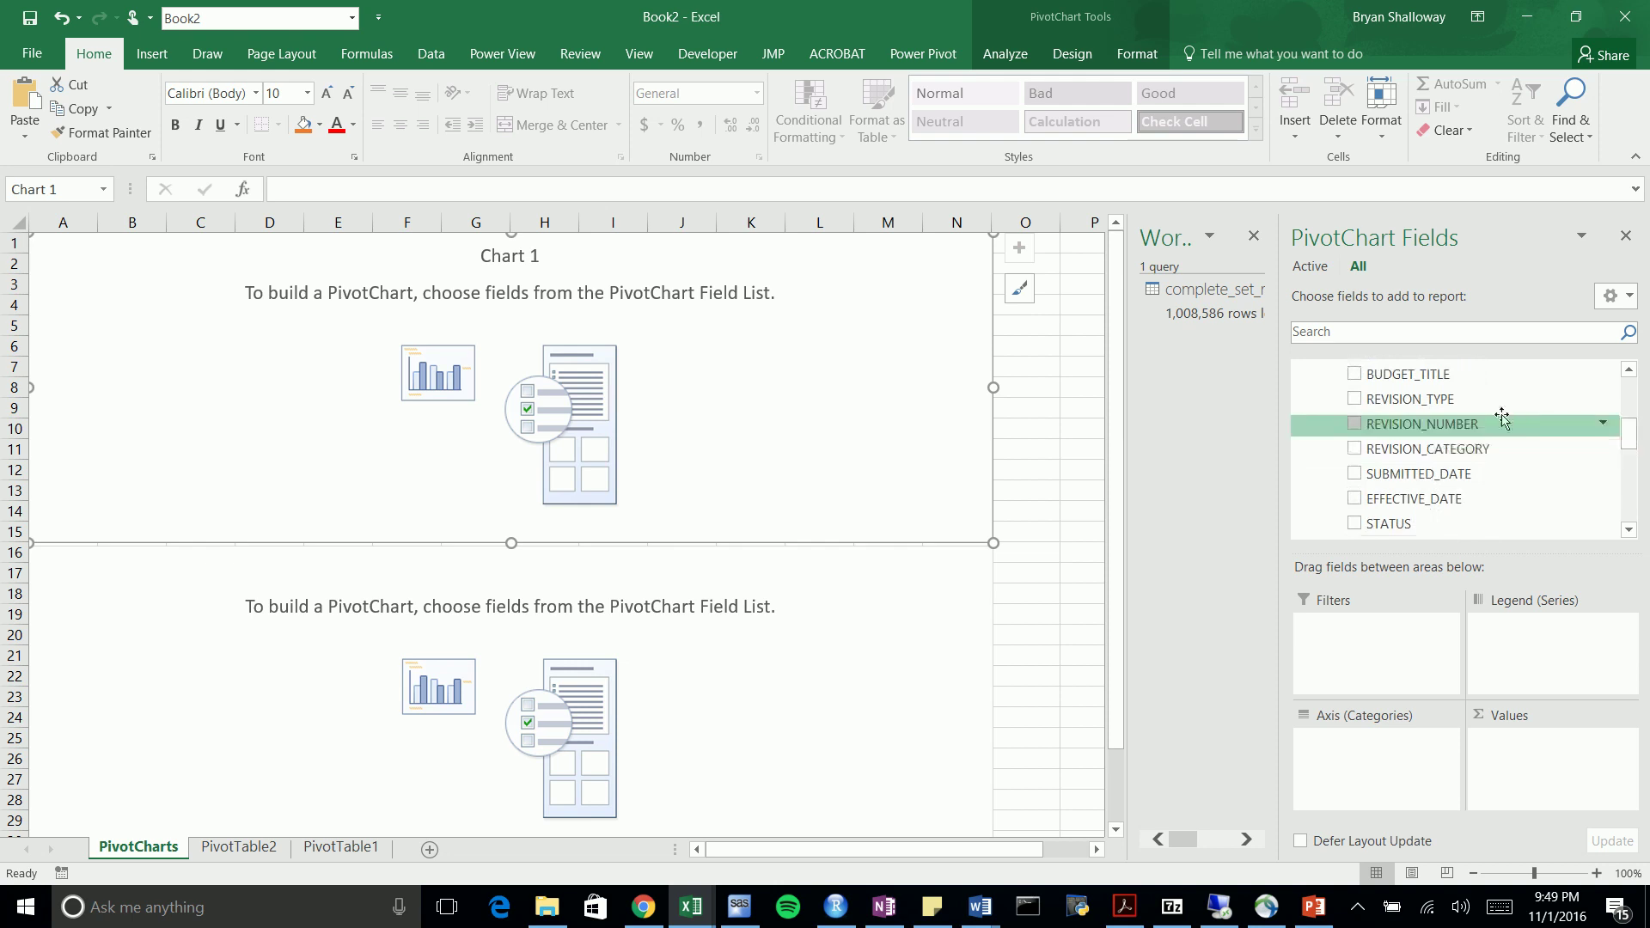
pyautogui.click(1475, 399)
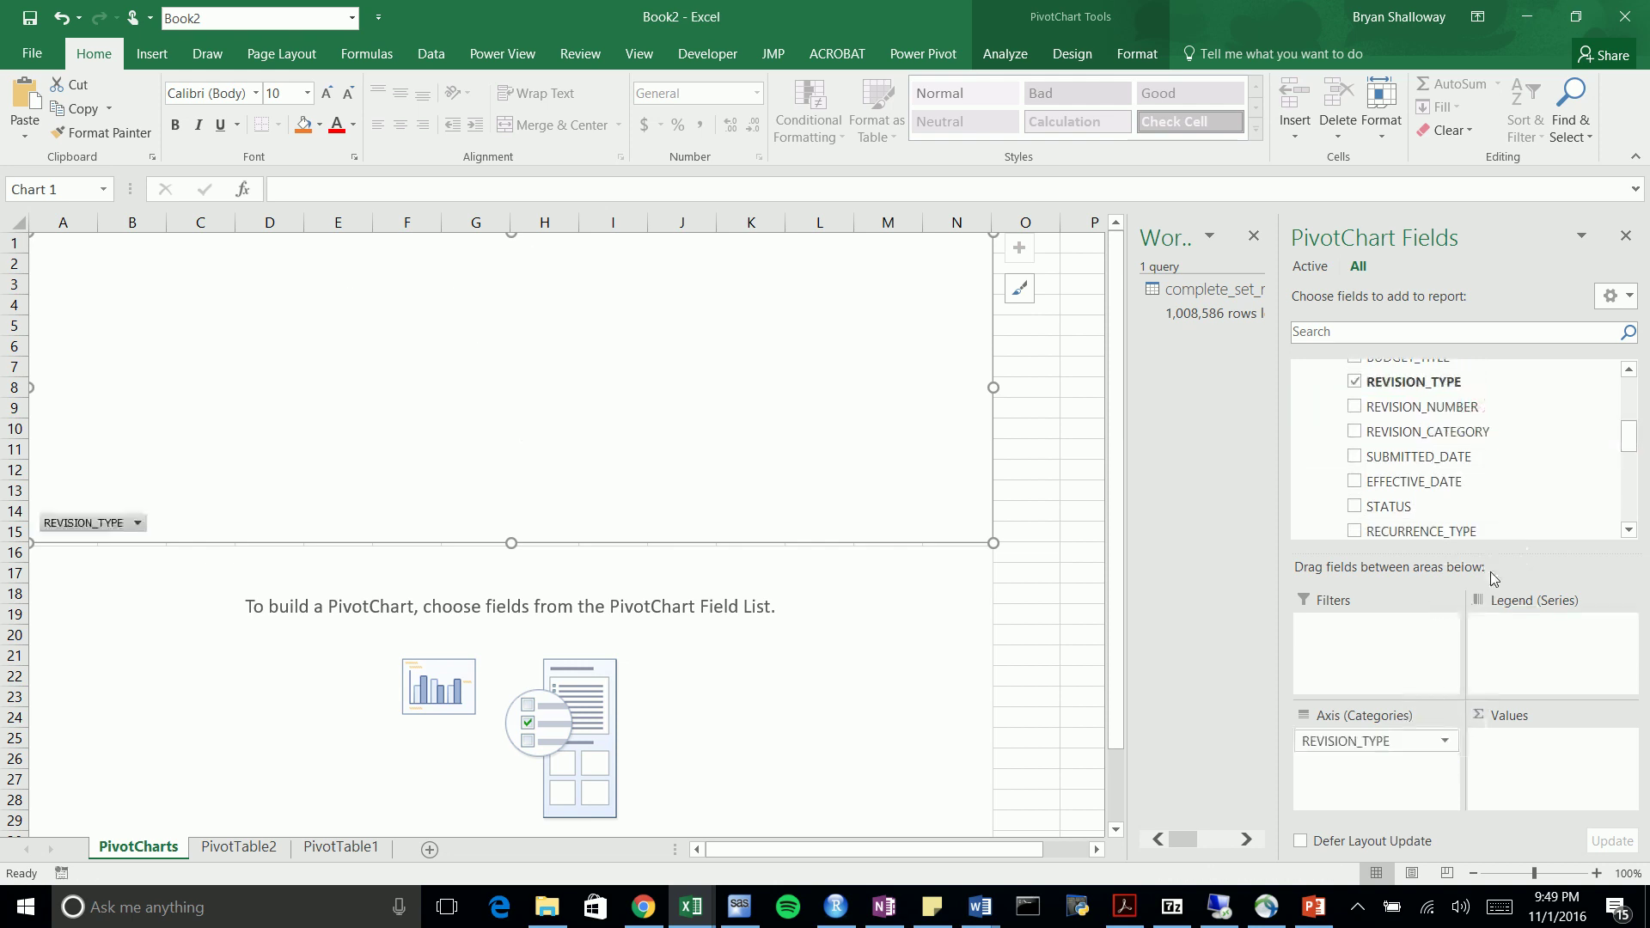
# Add AUTHORIZED_AMT_YR1 to the upper PivotChart's values
pyautogui.moveTo(1627, 440); pyautogui.dragTo(1624, 474)
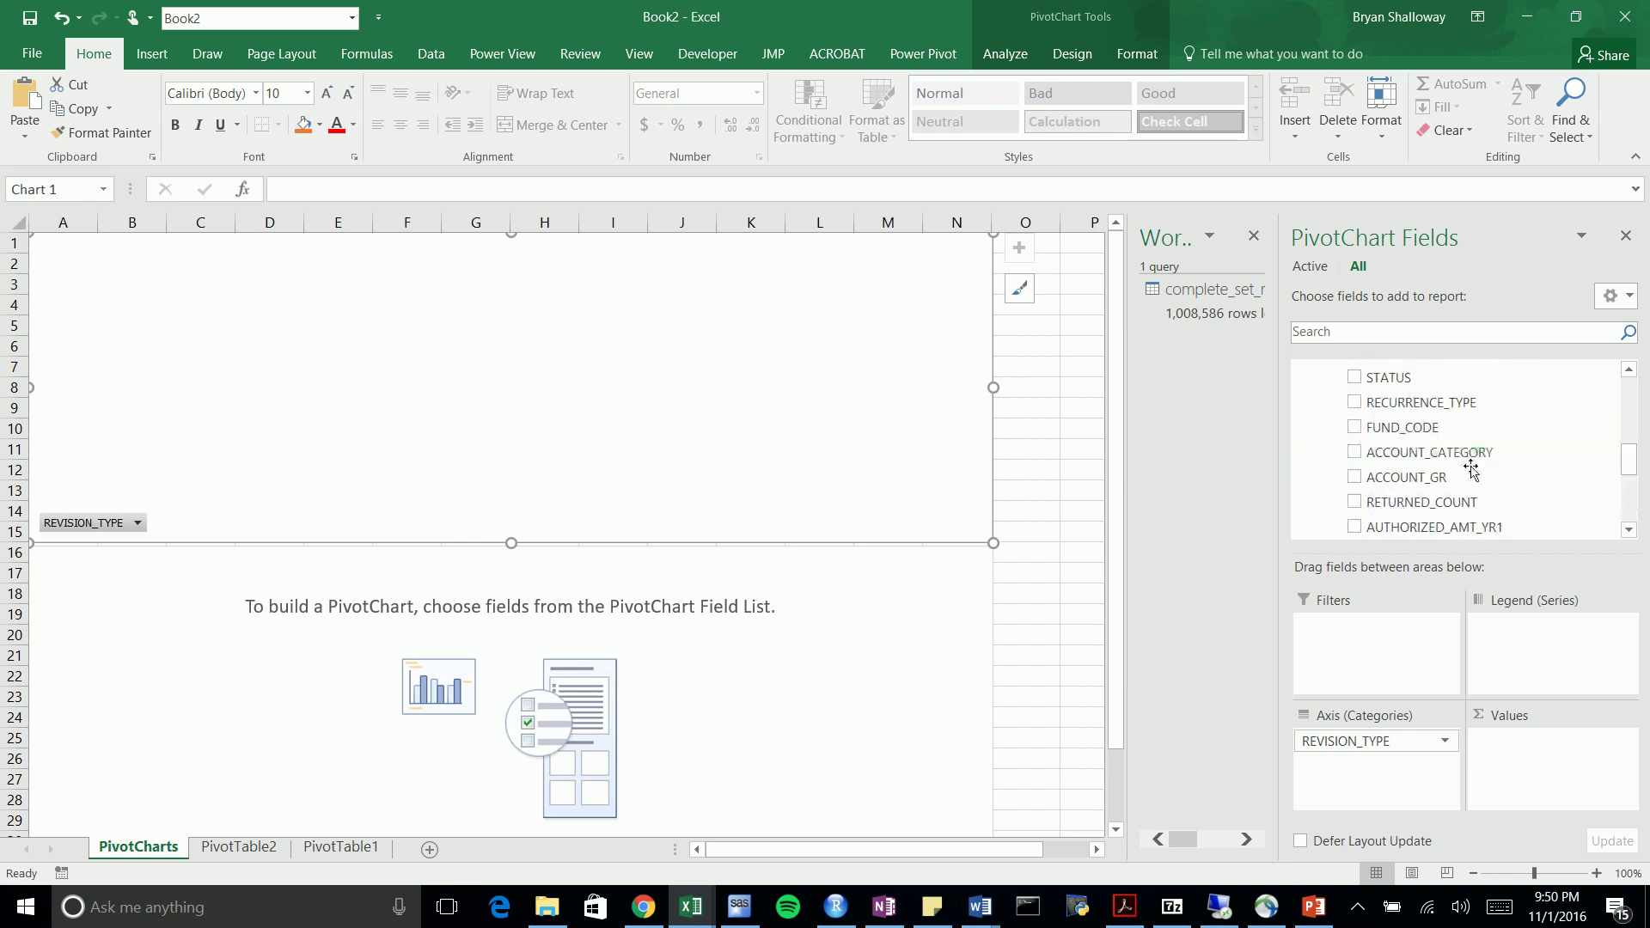
pyautogui.moveTo(1626, 459); pyautogui.dragTo(1624, 515)
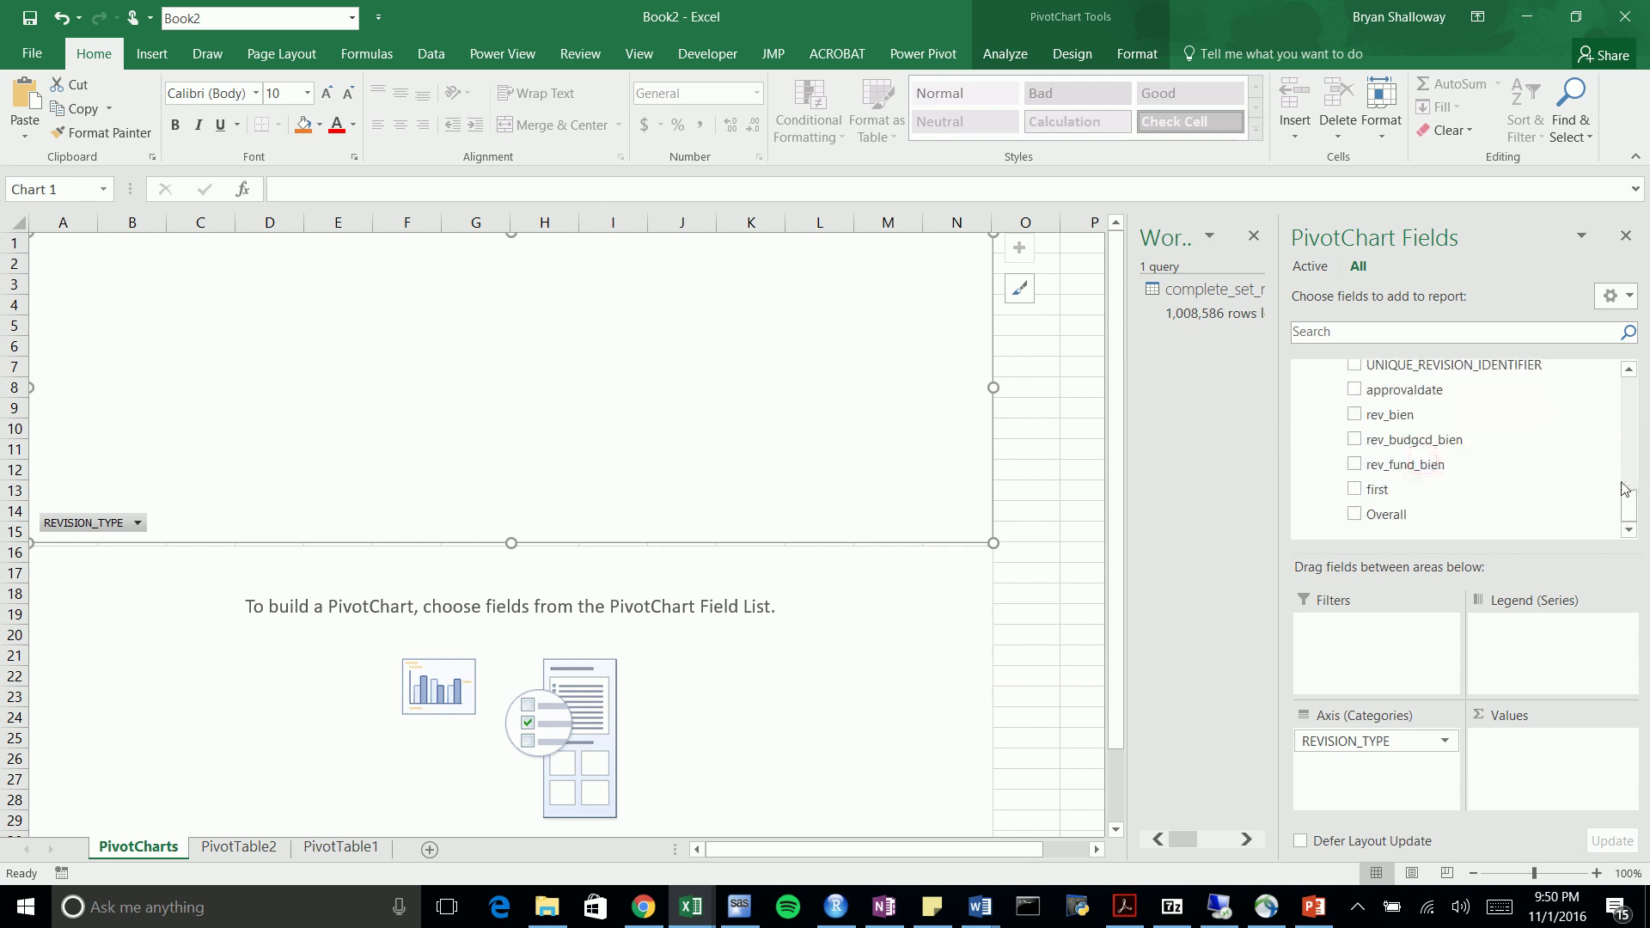
pyautogui.moveTo(1637, 508); pyautogui.dragTo(1636, 464)
pyautogui.moveTo(1459, 469); pyautogui.dragTo(1557, 768)
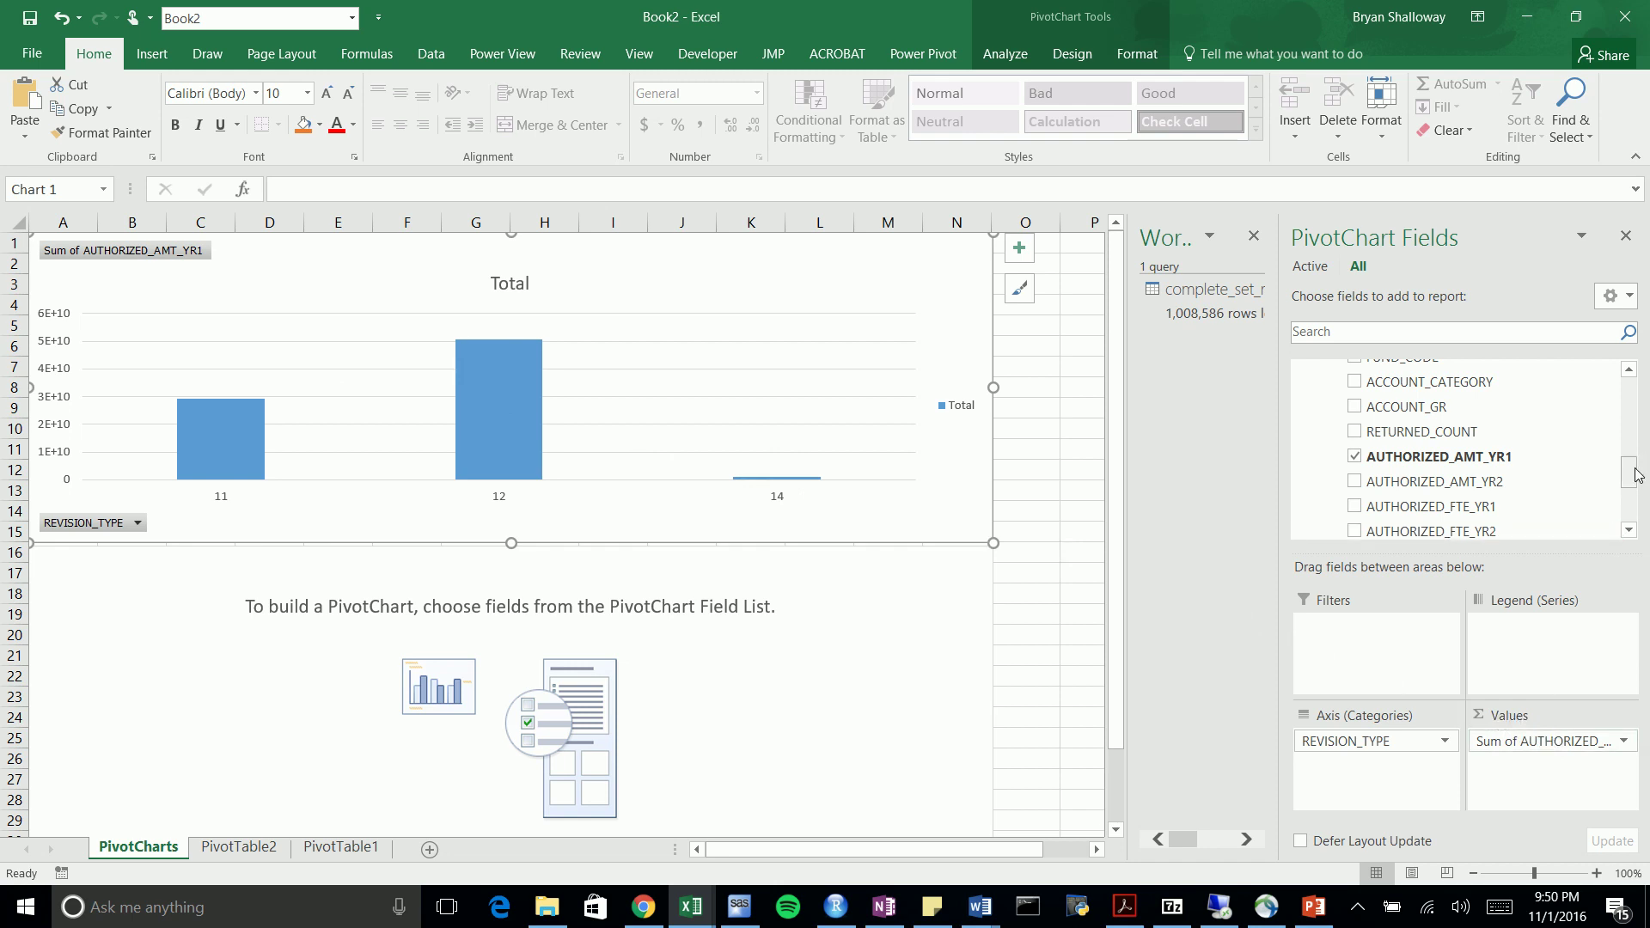
# Summarize the upper PivotChart's AUTHORIZED_AMT_YR1 values by Count
pyautogui.click(1605, 744)
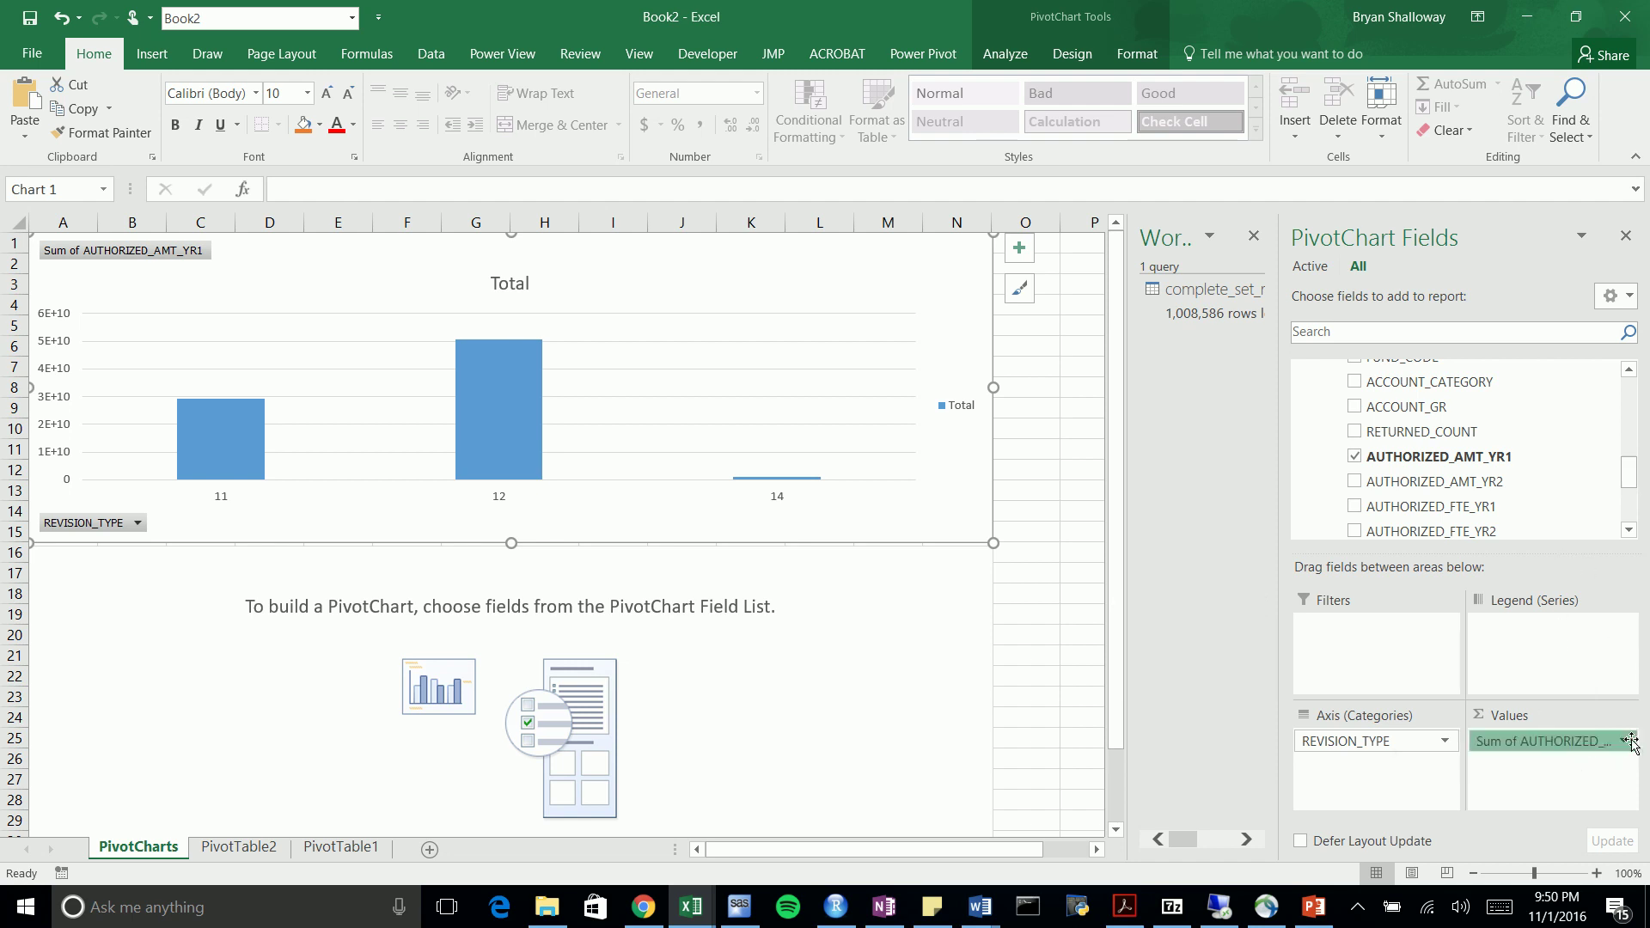
pyautogui.click(1571, 717)
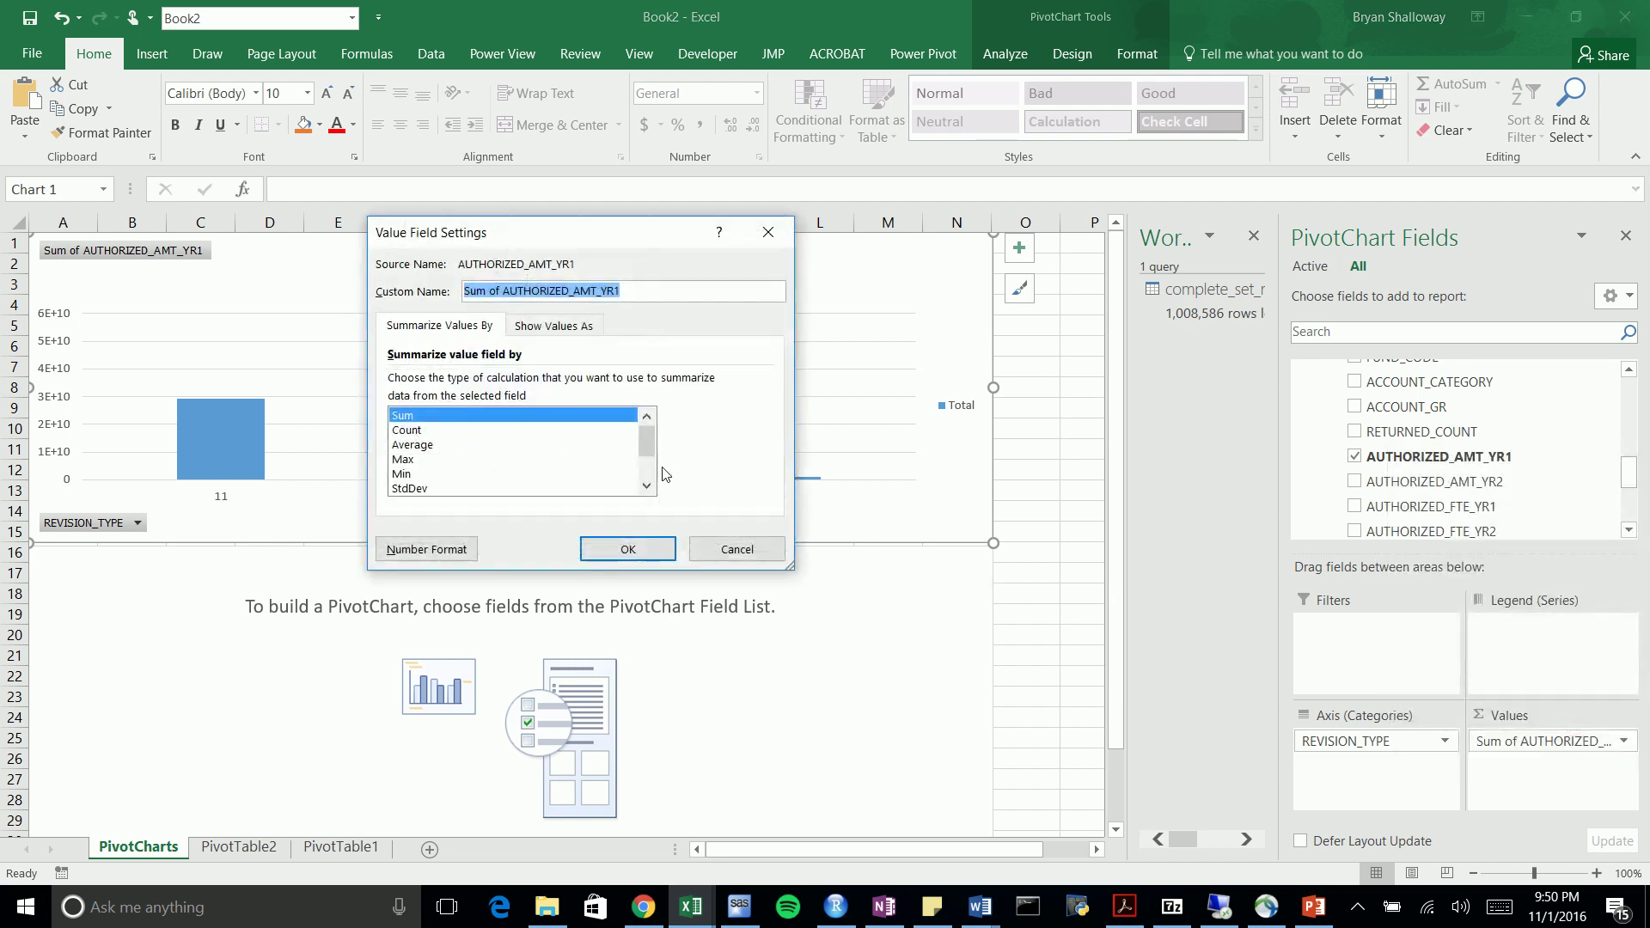
pyautogui.click(436, 431)
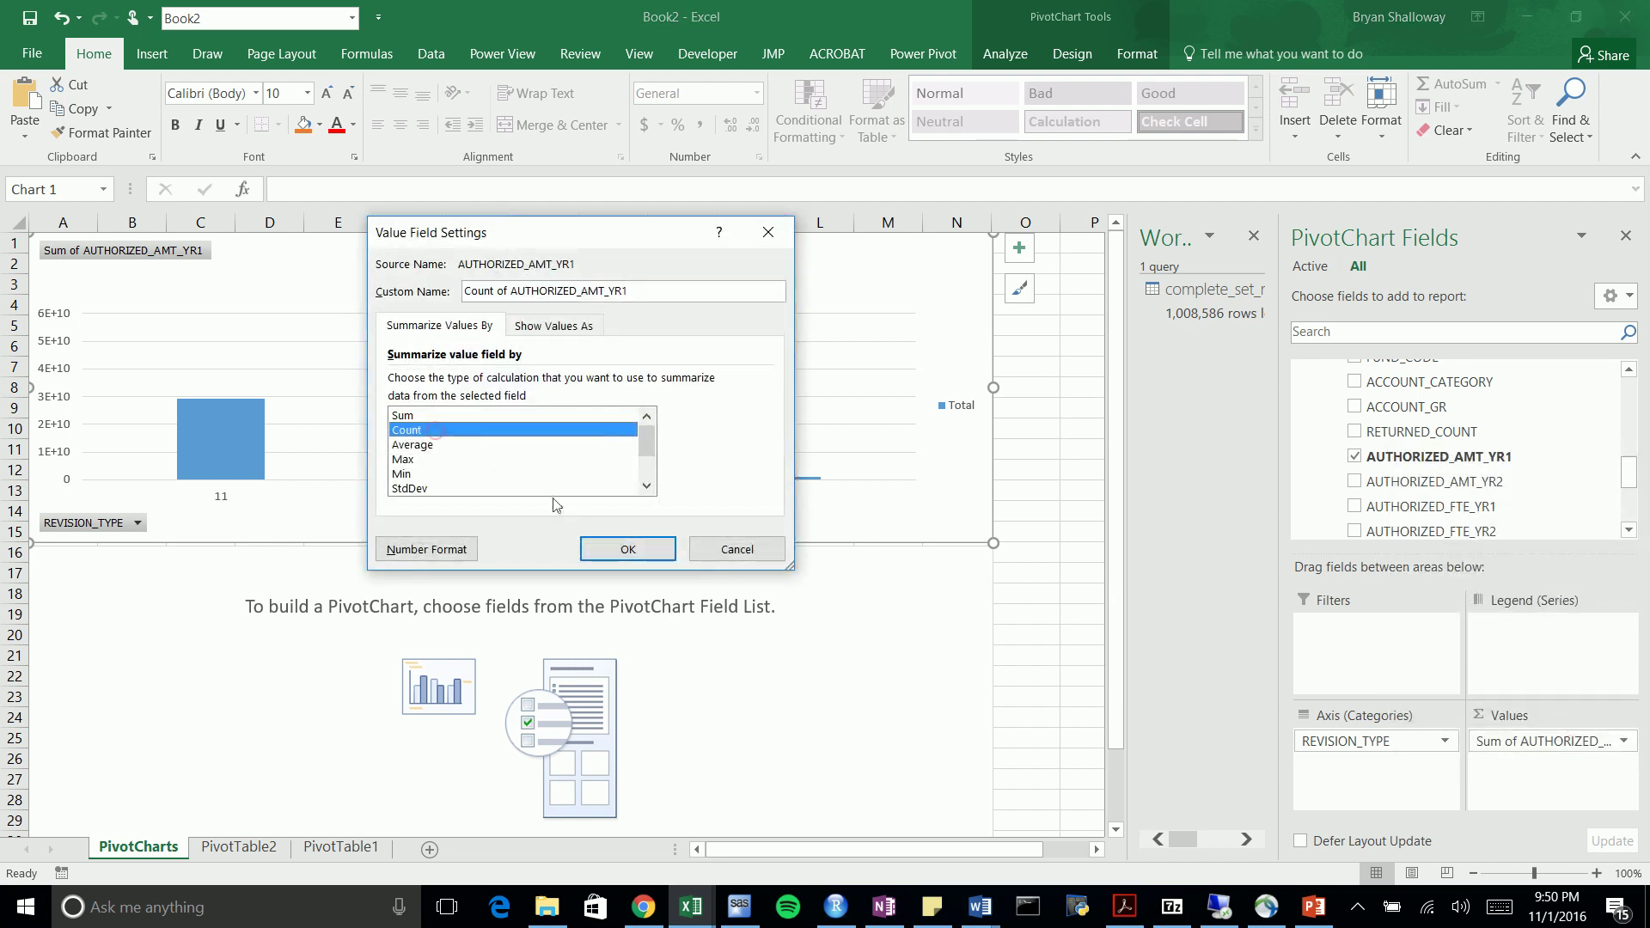
pyautogui.click(627, 550)
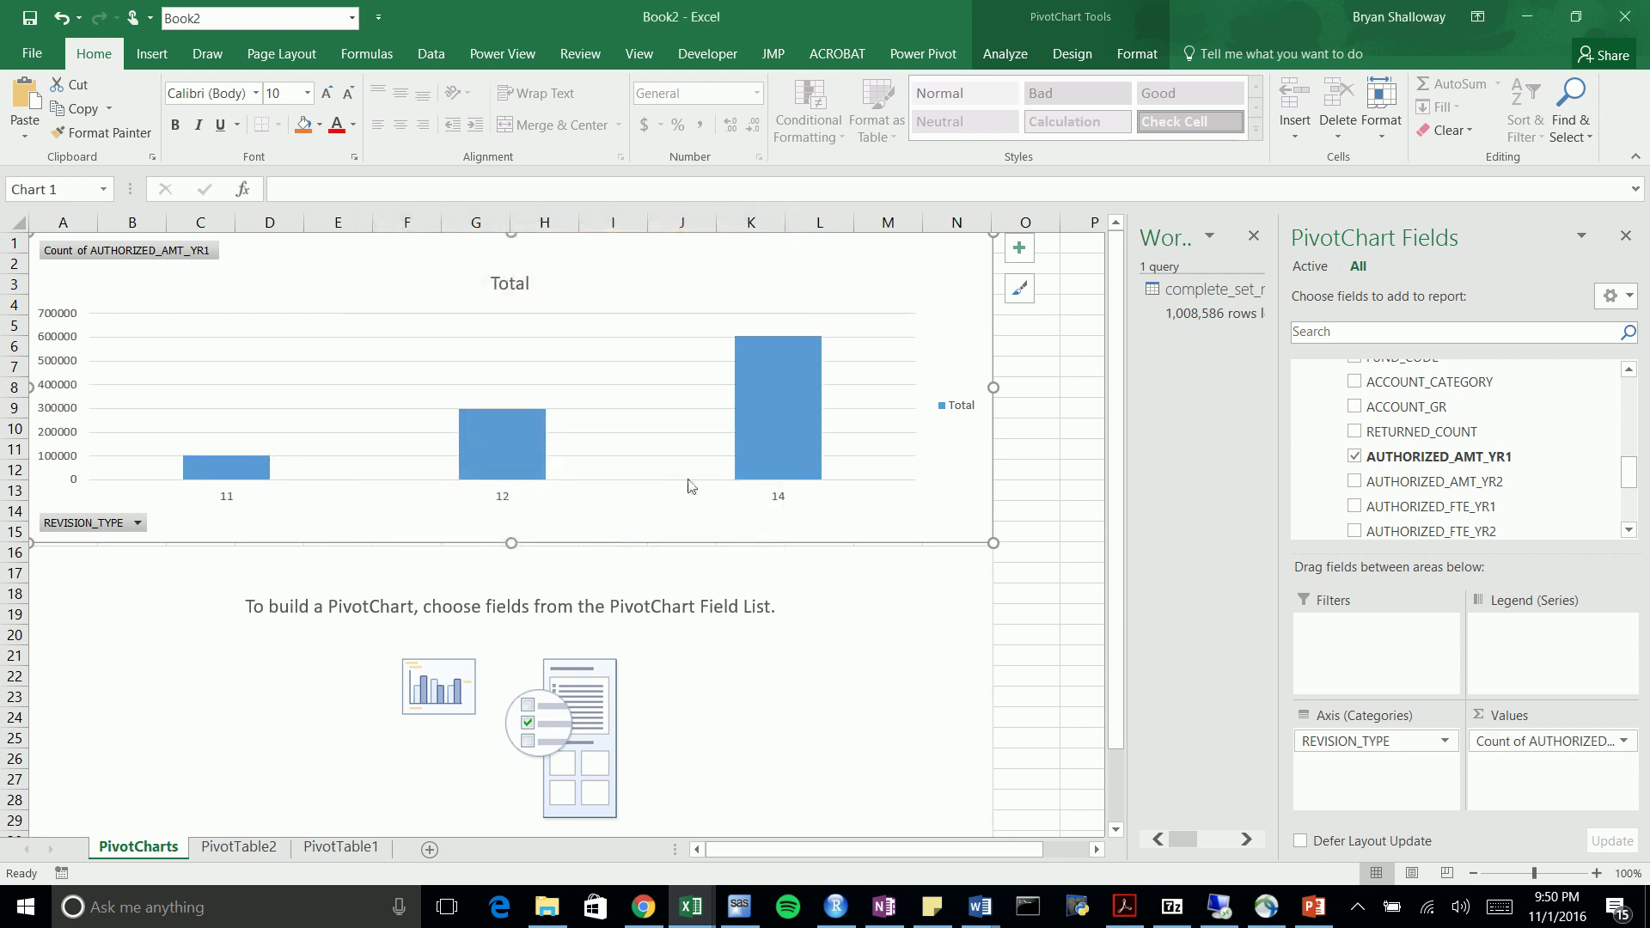
# Set the upper PivotChart's AUTHORIZED_AMT_YR1 summary calculation back to Sum
pyautogui.click(1619, 744)
pyautogui.click(1540, 718)
pyautogui.click(450, 417)
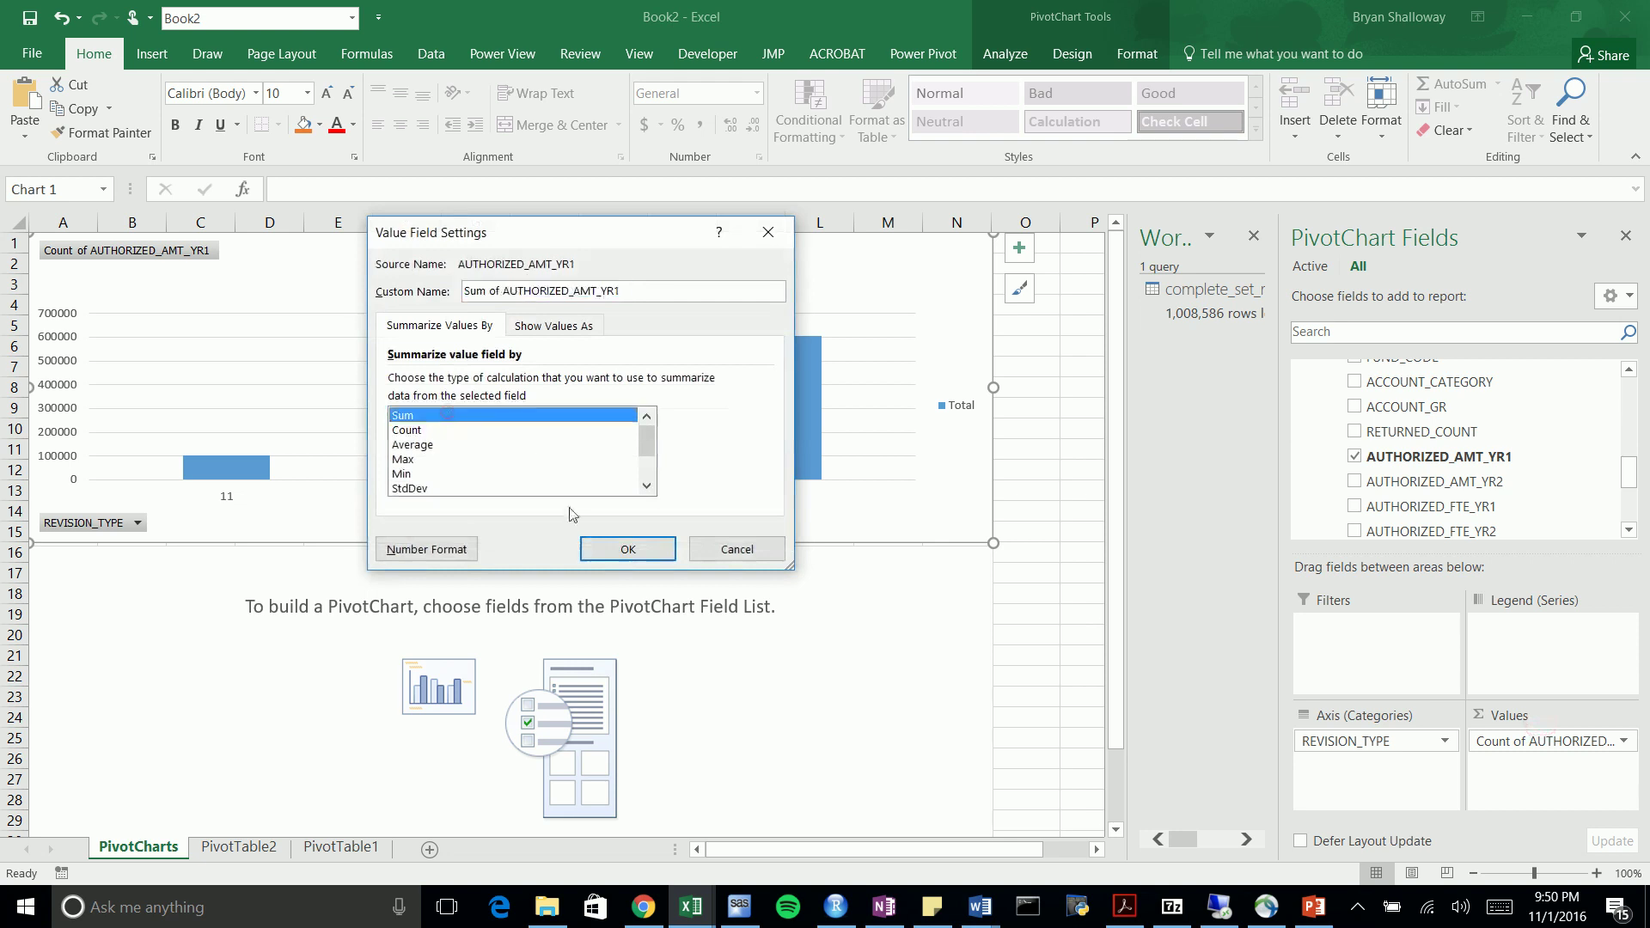
pyautogui.click(603, 544)
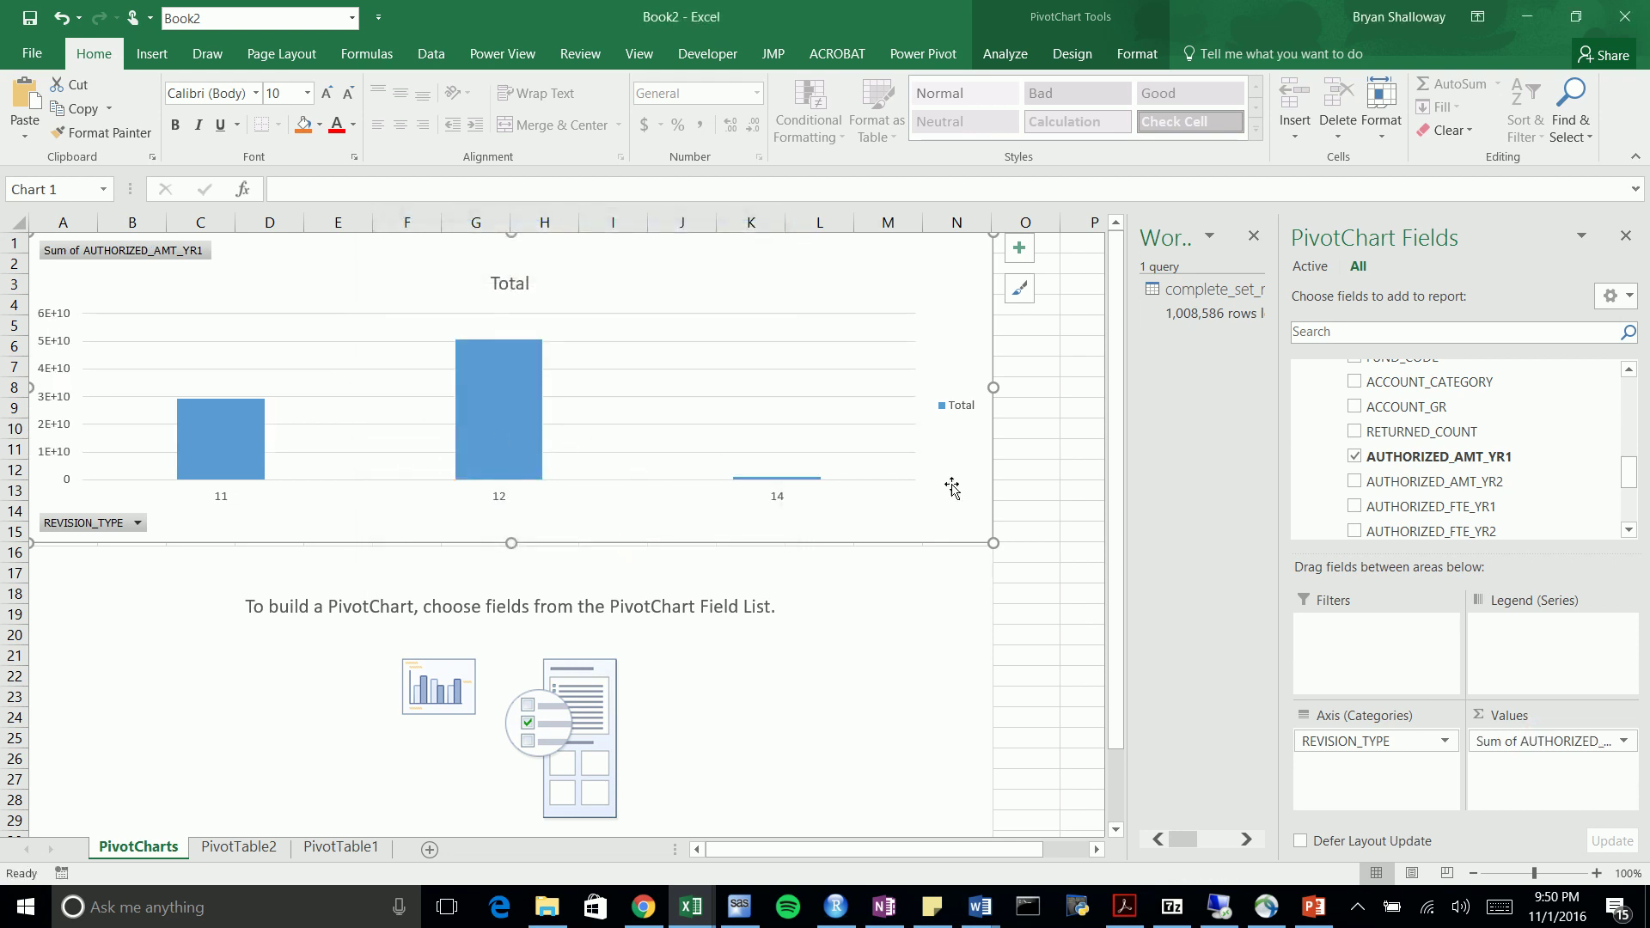
# Remove AUTHORIZED_AMT_YR1 from the upper PivotChart's values, undo the removal and return to the PivotCharts sheet
pyautogui.moveTo(1638, 478)
pyautogui.mouseDown()
pyautogui.moveTo(1638, 500)
pyautogui.moveTo(1638, 462)
pyautogui.moveTo(1647, 510)
pyautogui.mouseUp()
pyautogui.moveTo(1544, 750); pyautogui.dragTo(928, 567)
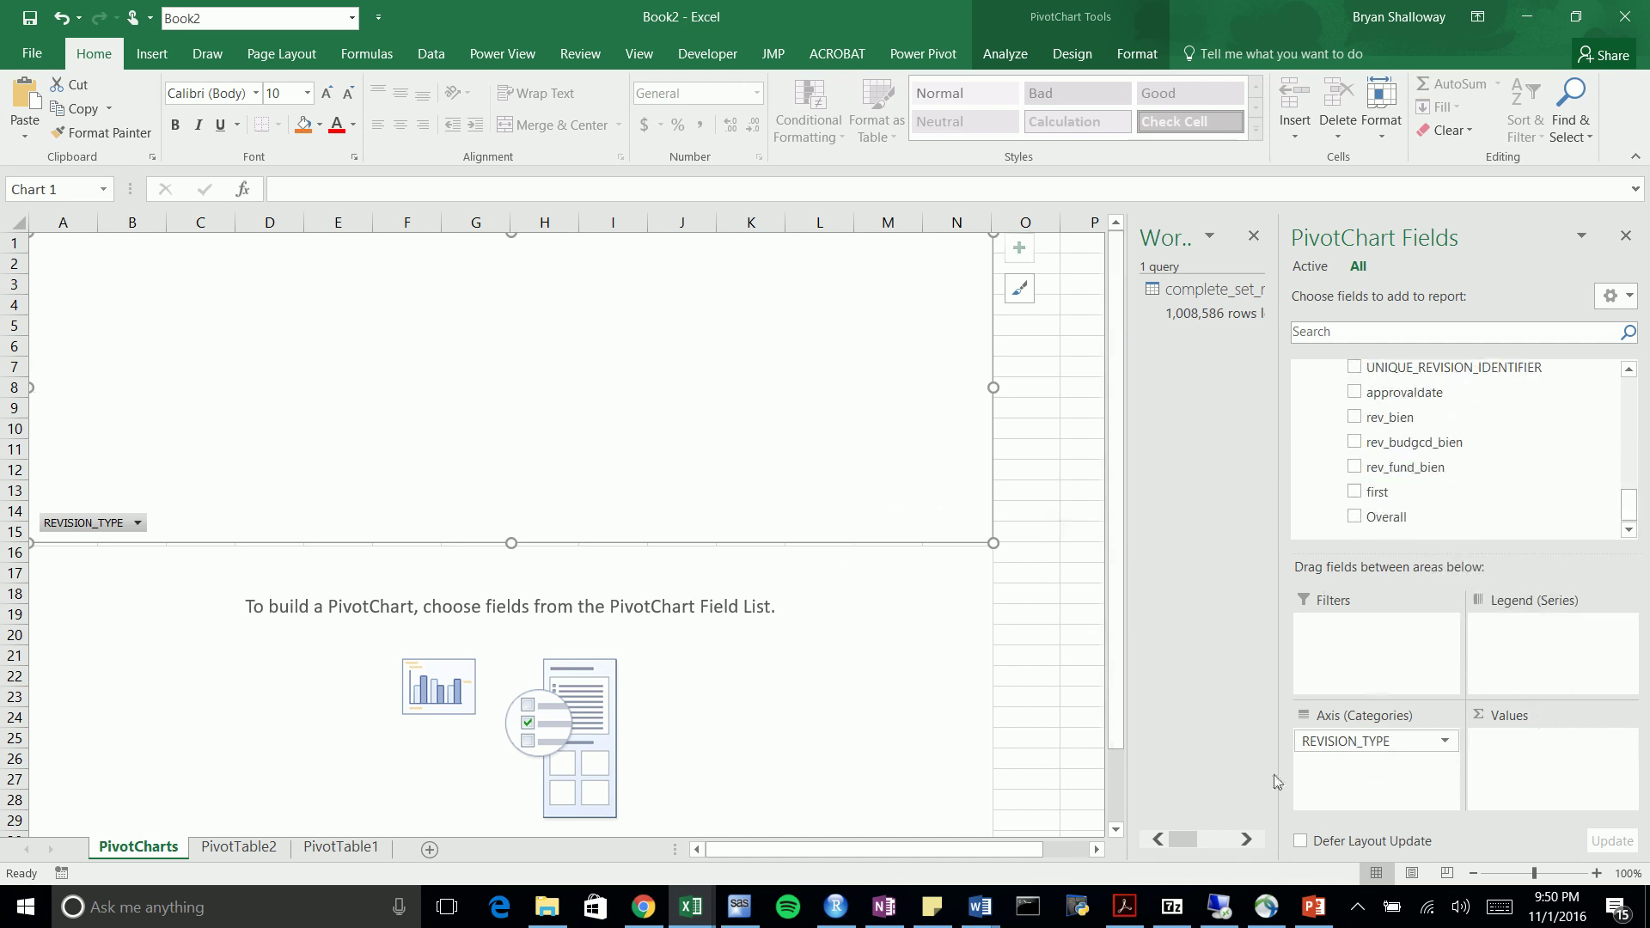
pyautogui.click(908, 682)
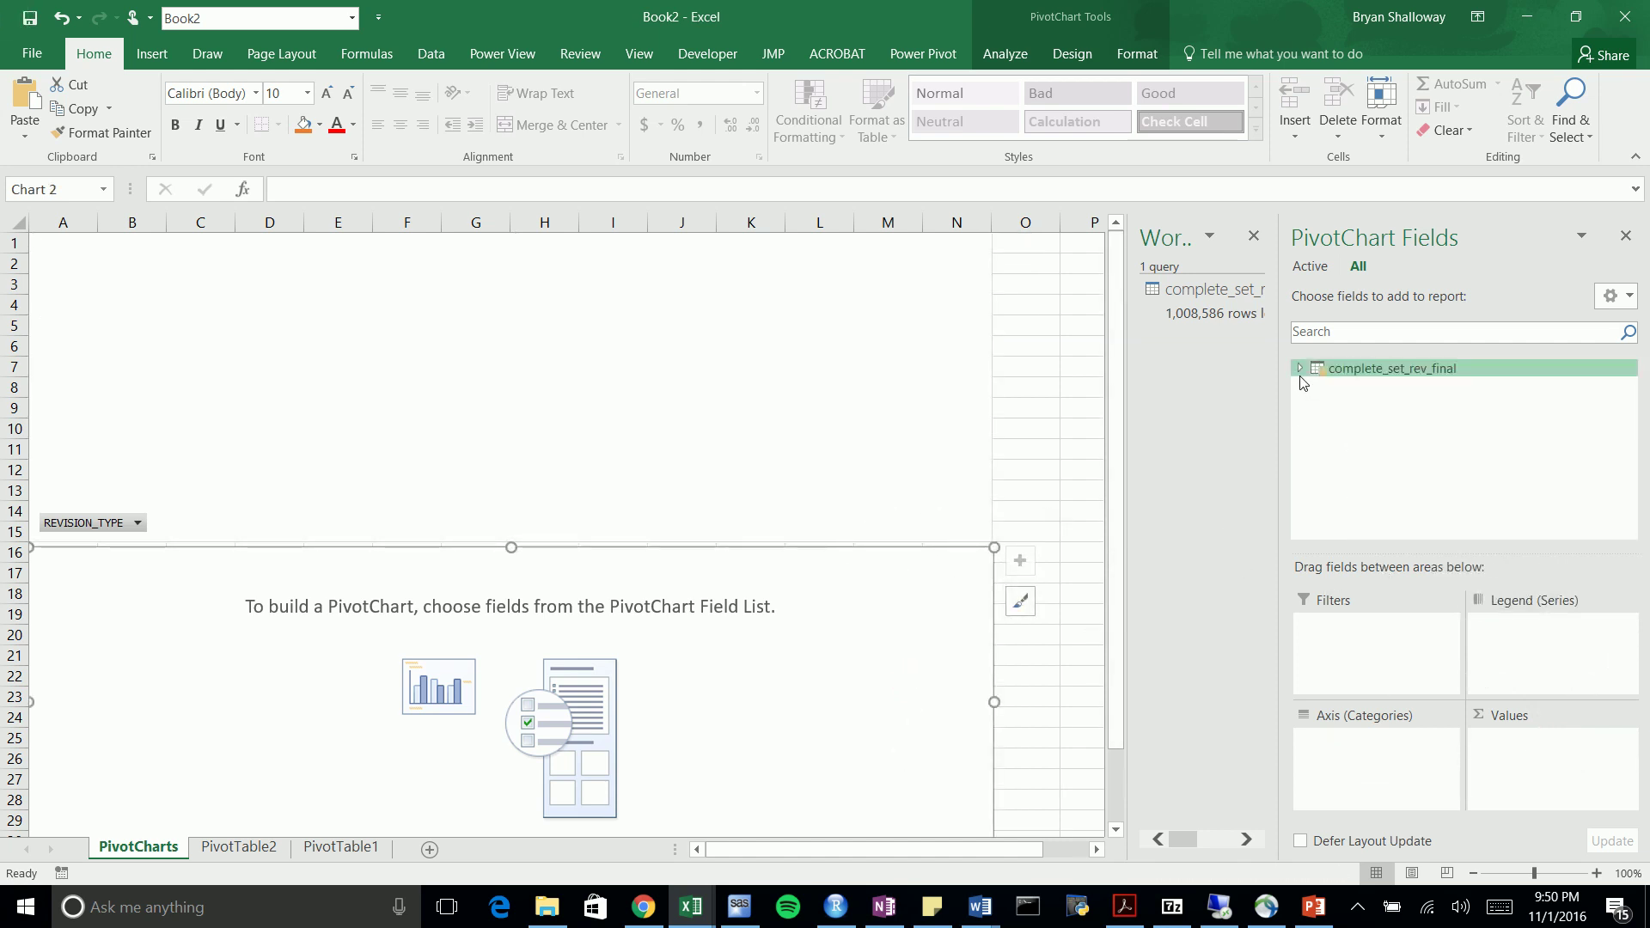
pyautogui.hotkey('ctrl', 'z')
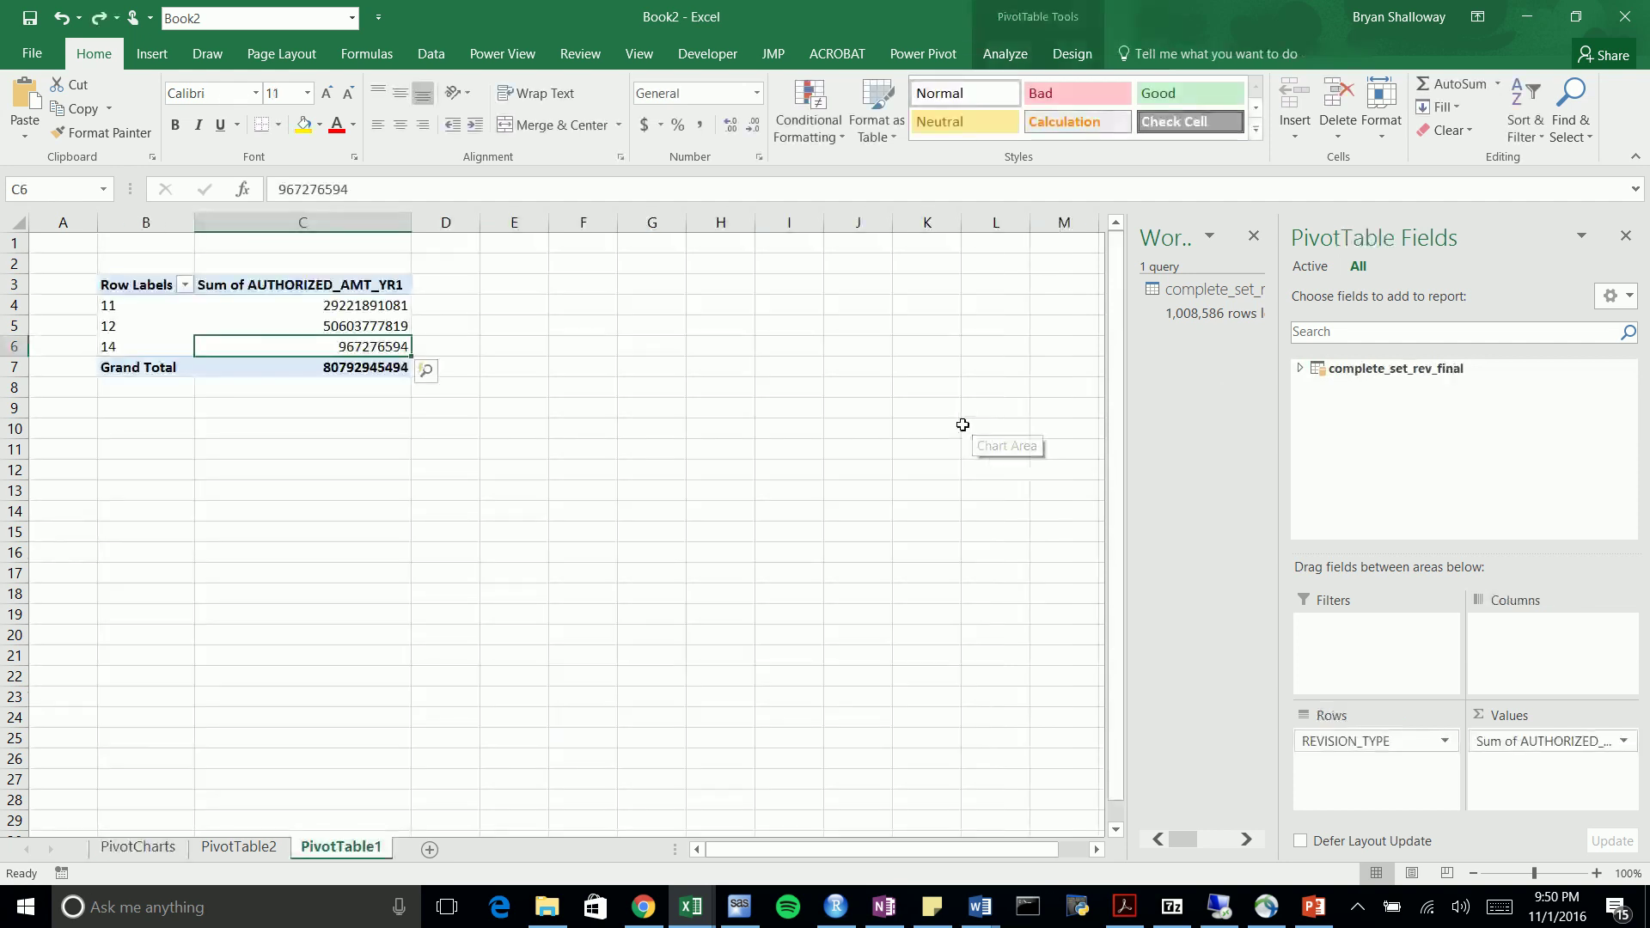
pyautogui.click(120, 849)
# Replace REVISION_TYPE with the Levels hierarchy on the upper PivotChart's axis and drill down from Overall to the committee level
pyautogui.click(780, 325)
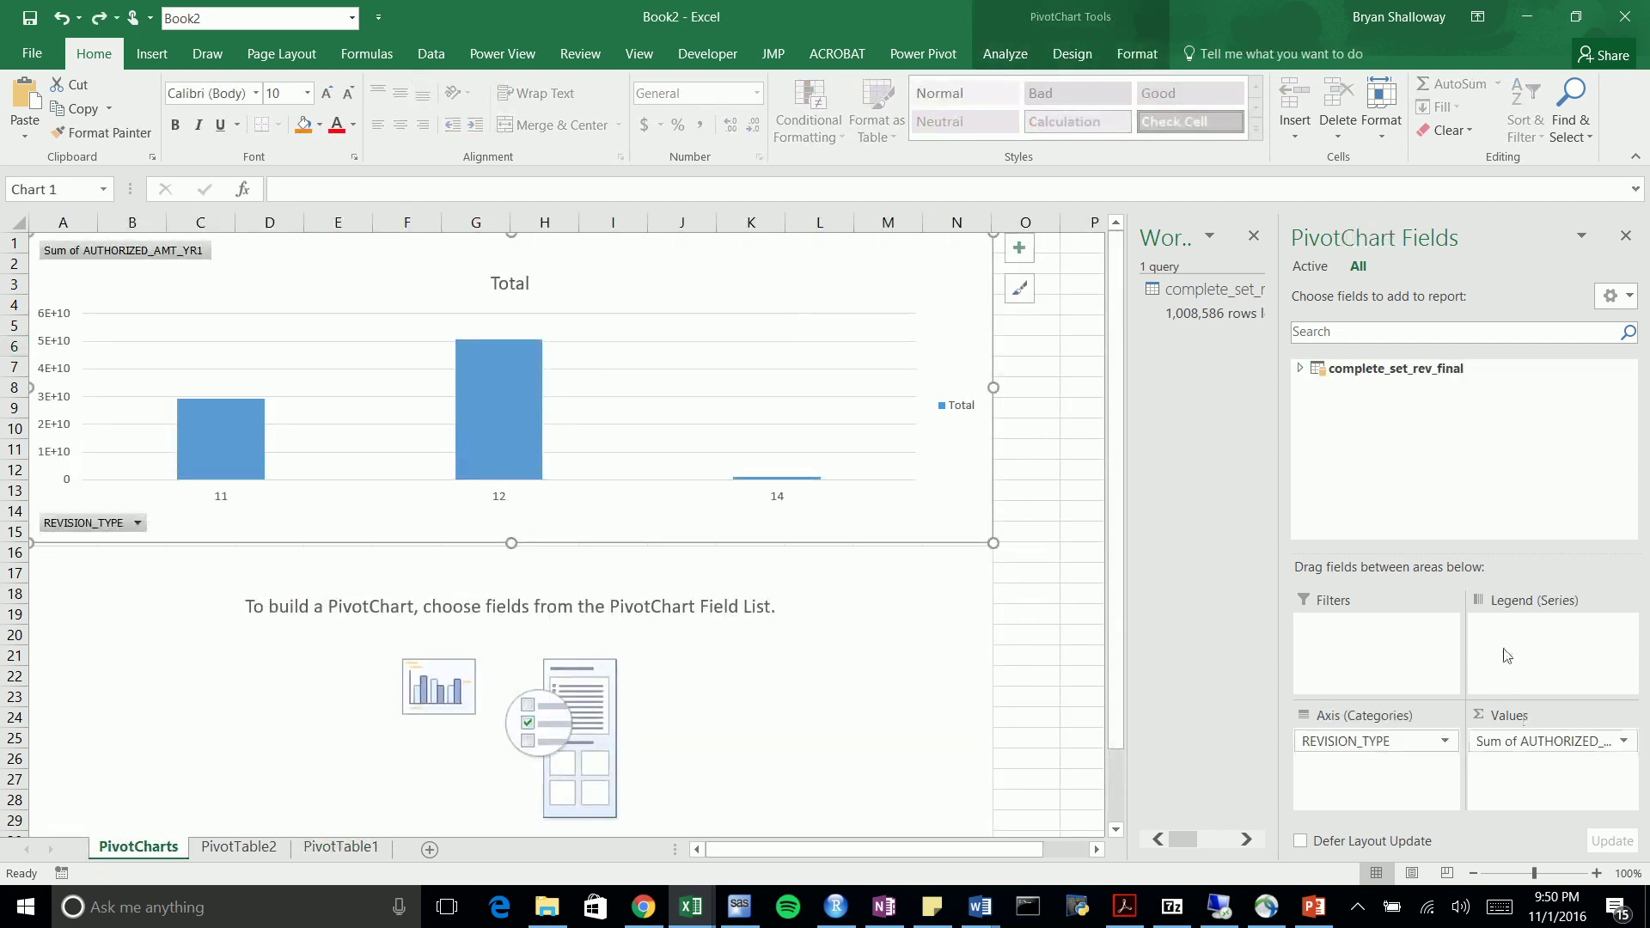
pyautogui.click(1300, 369)
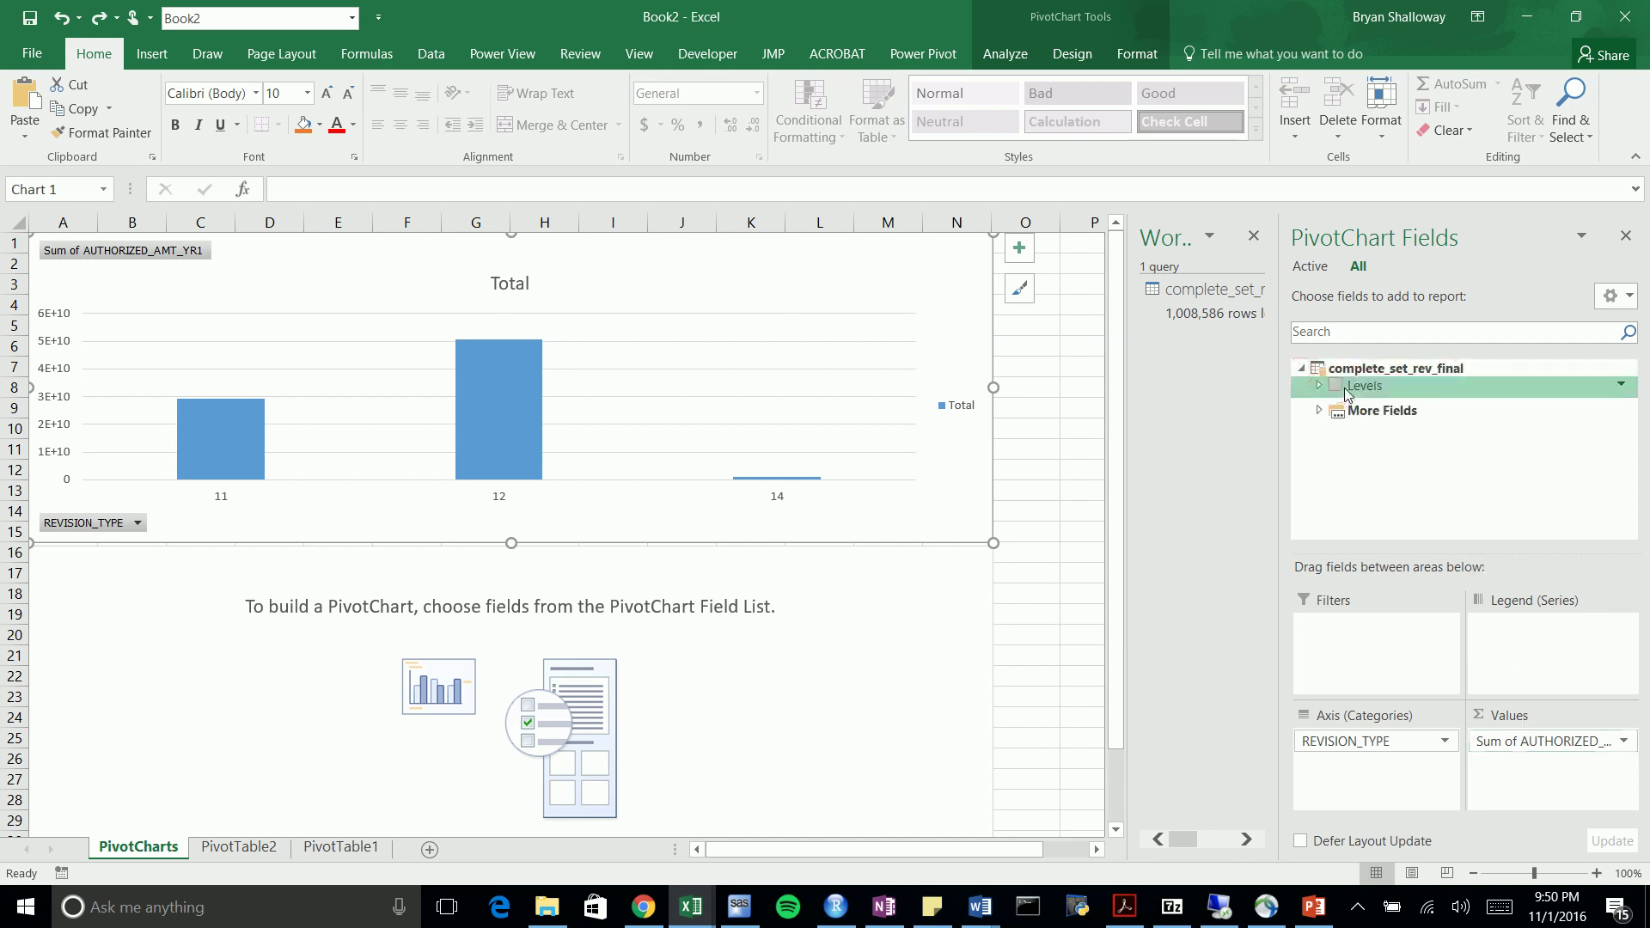
pyautogui.moveTo(1358, 741); pyautogui.dragTo(1330, 384)
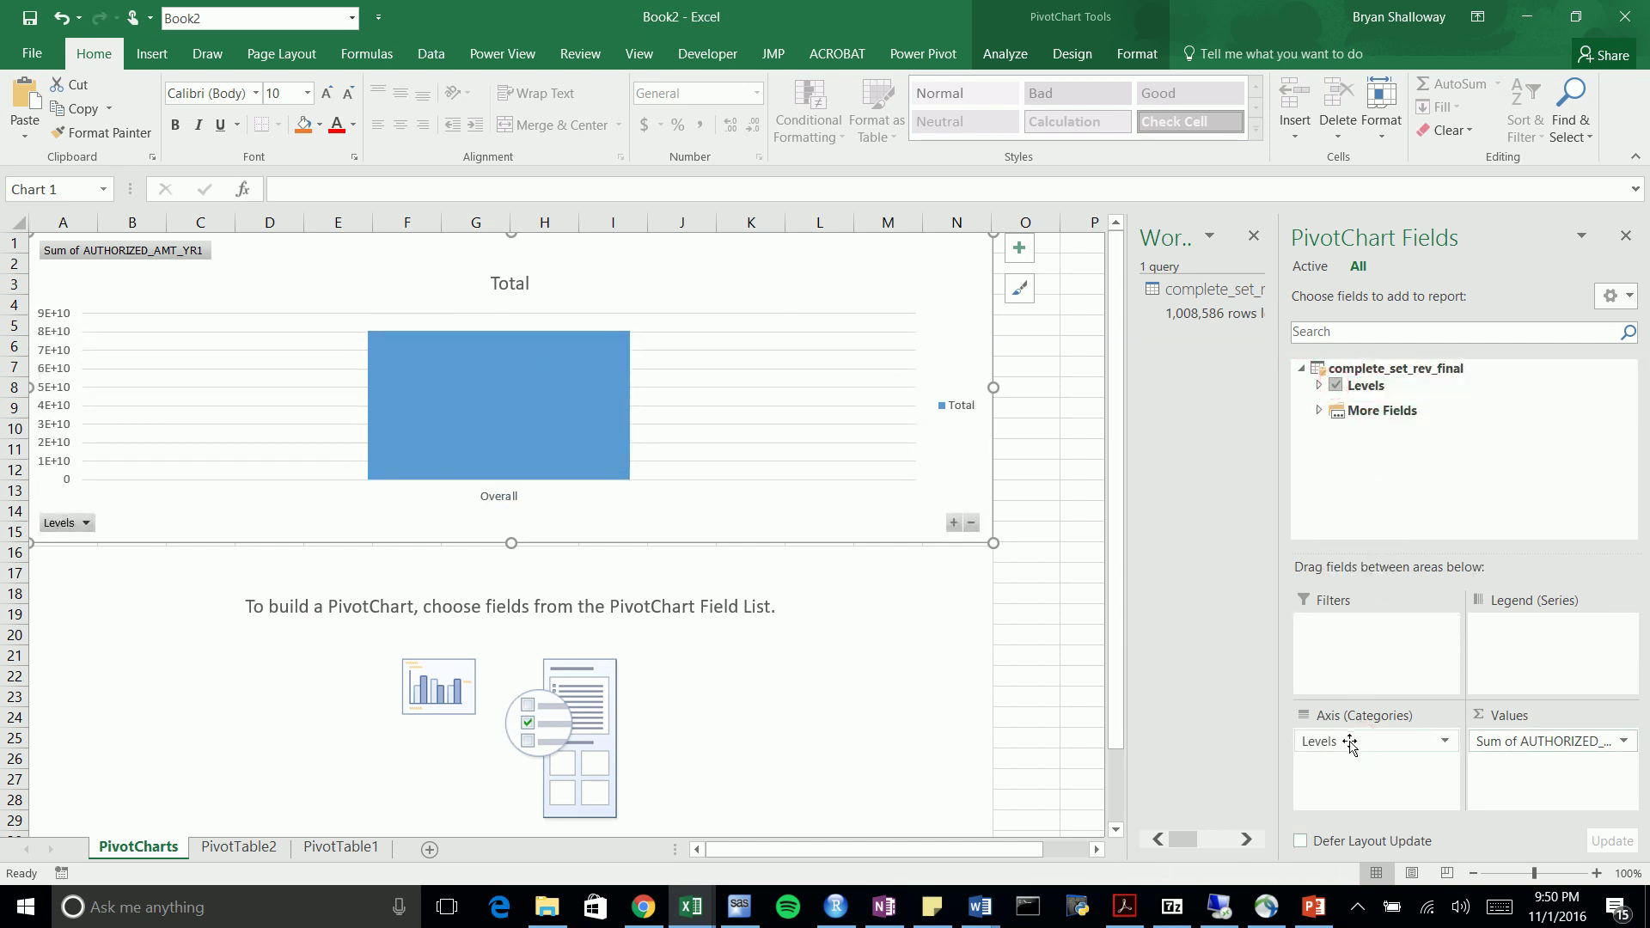
pyautogui.doubleClick(523, 419)
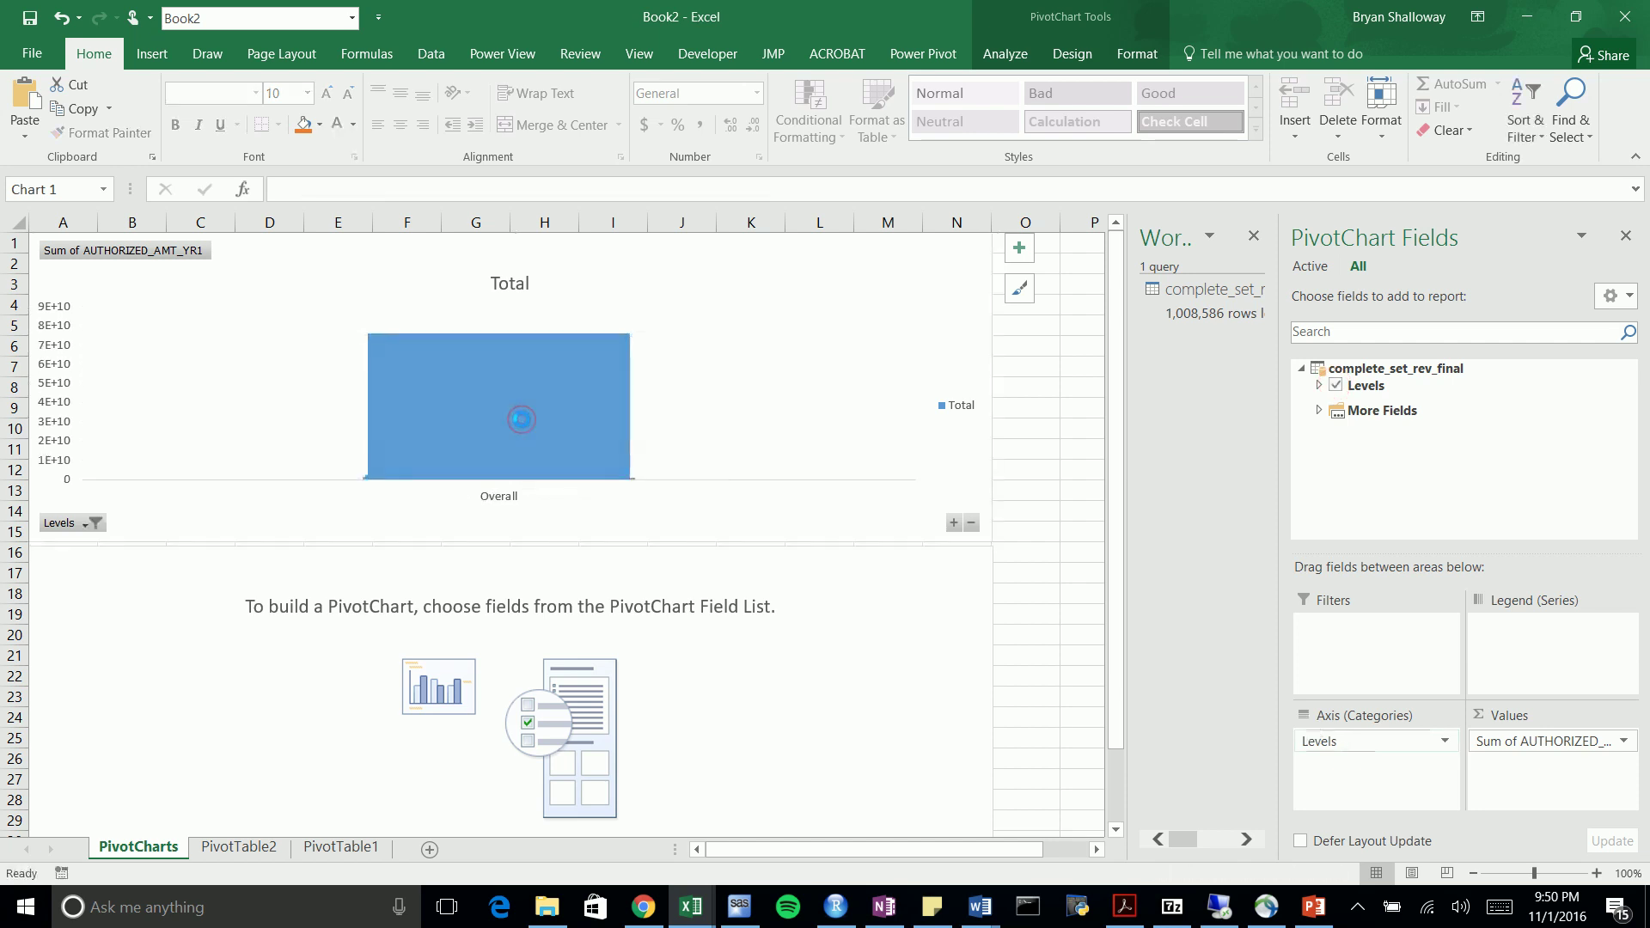
pyautogui.click(294, 403)
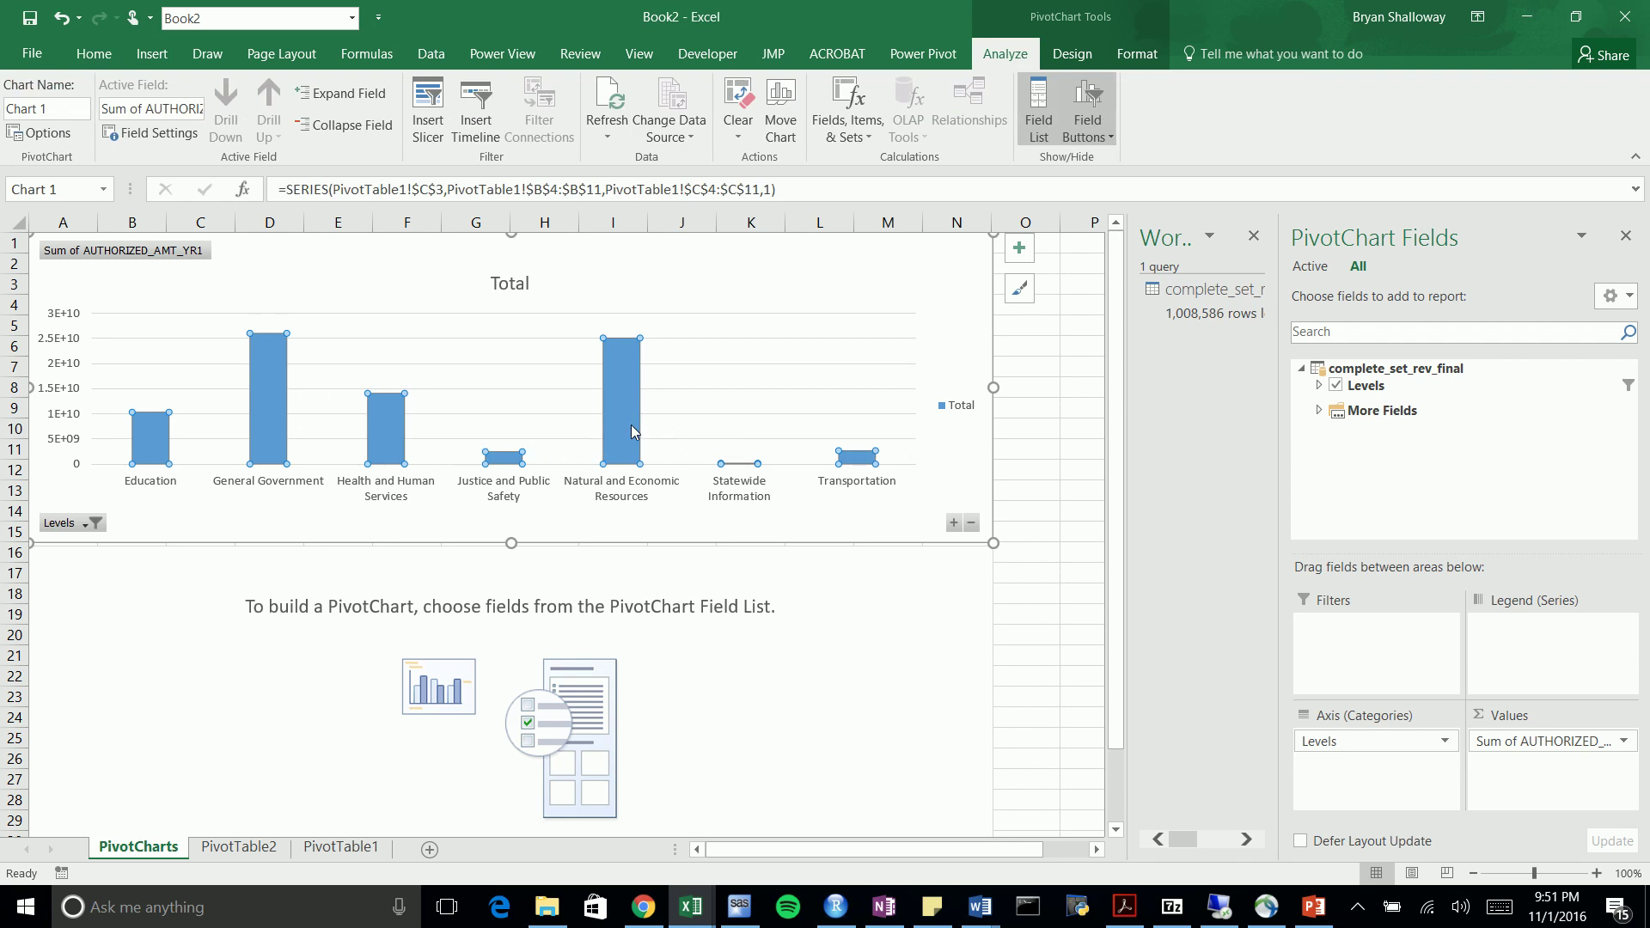
# Drill down into the General Government column's departments and drill back up to COMMITTEE_TITLE
pyautogui.moveTo(267, 413)
pyautogui.doubleClick(266, 381)
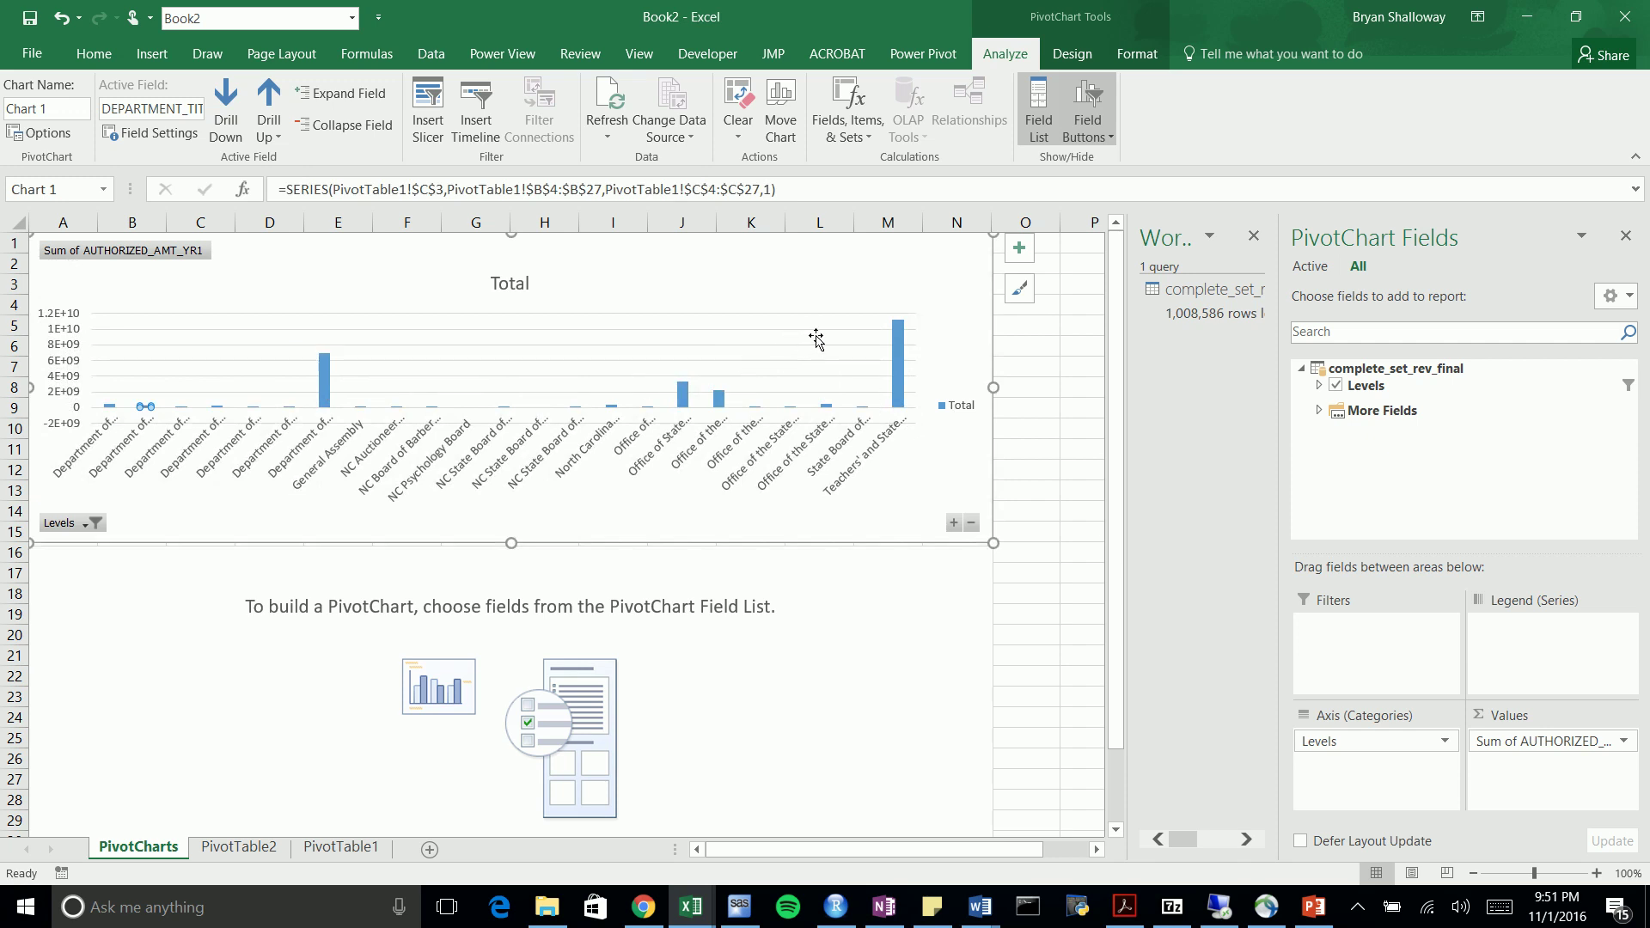
pyautogui.rightClick(899, 358)
pyautogui.moveTo(995, 454)
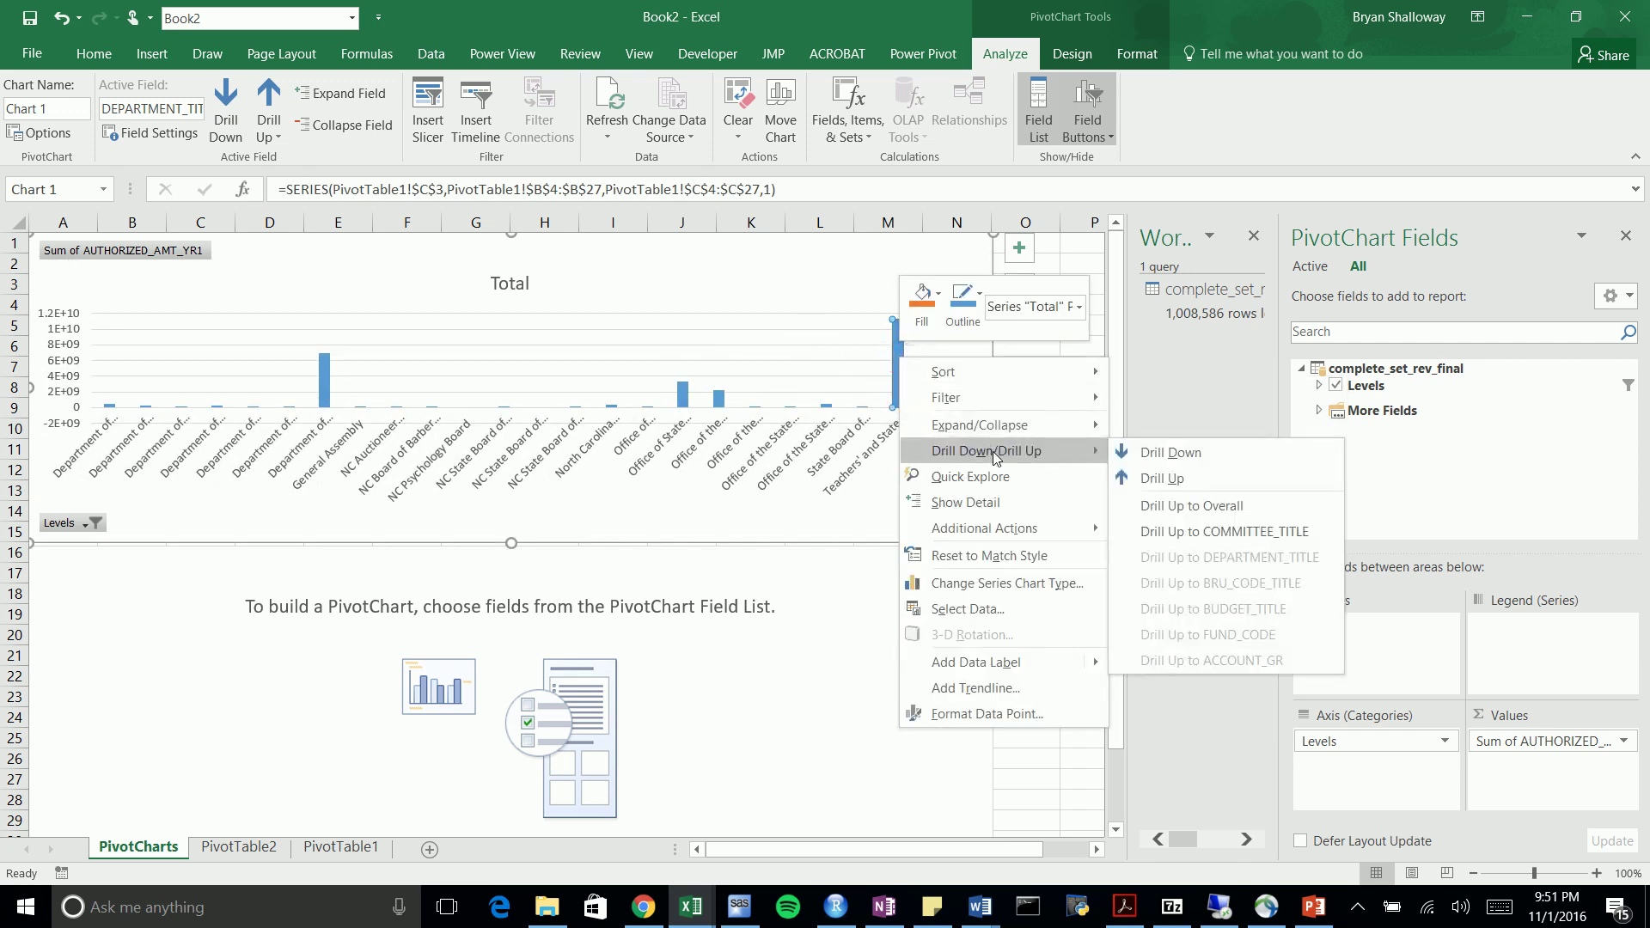
pyautogui.click(1210, 534)
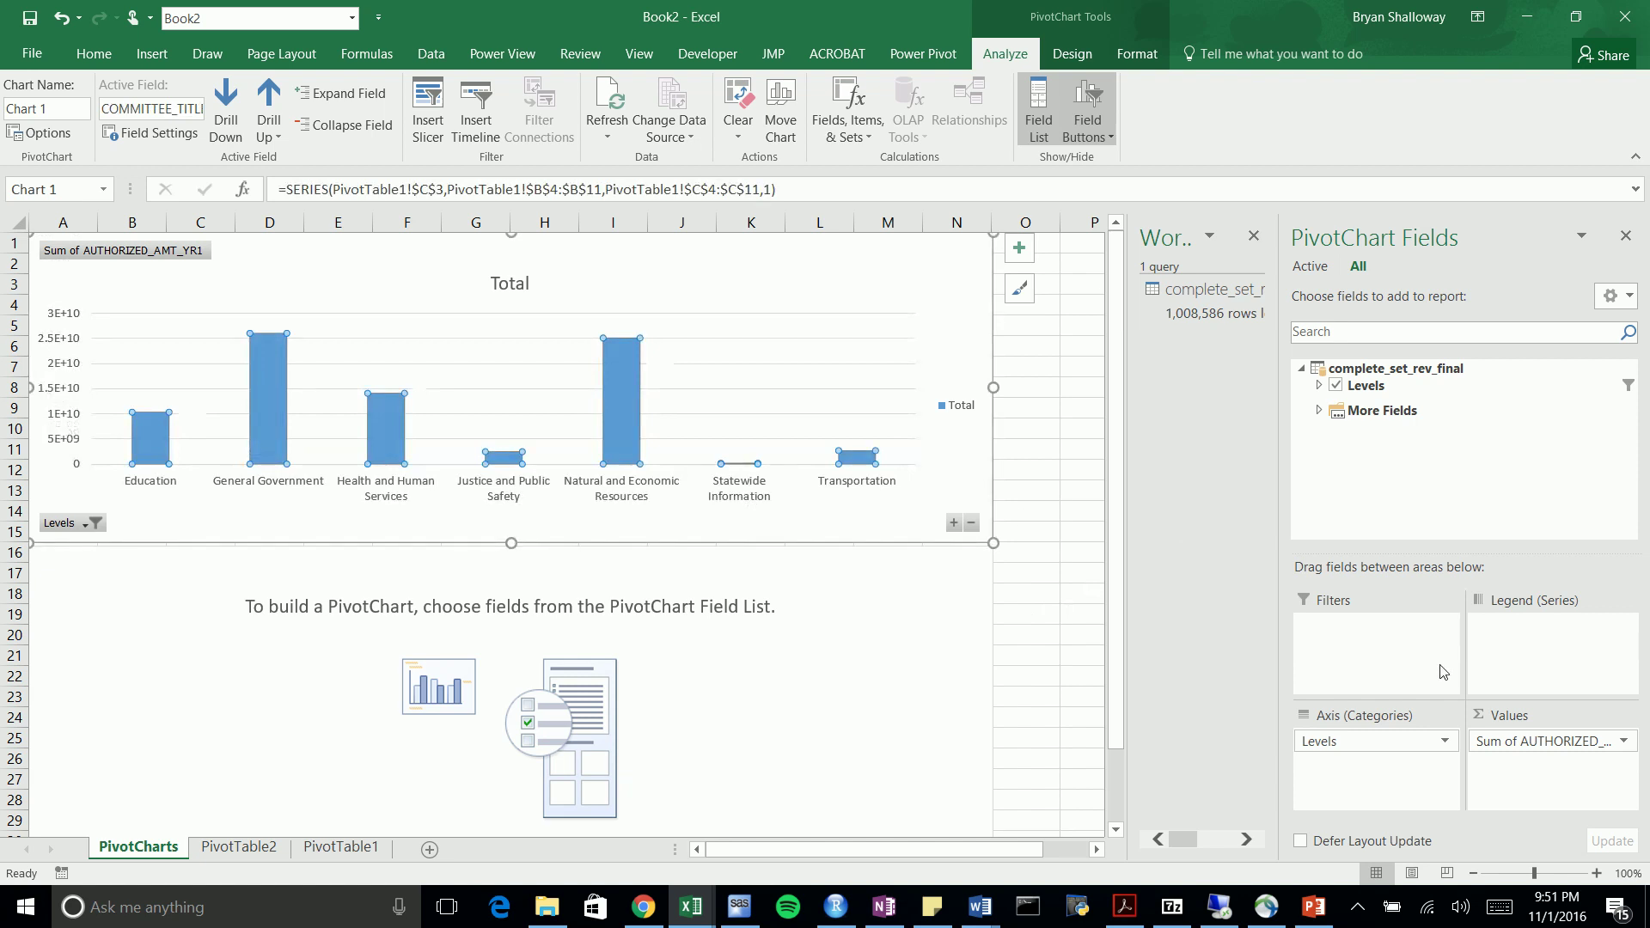
# Add REVISION_TYPE as the legend series of the upper PivotChart
pyautogui.click(1328, 410)
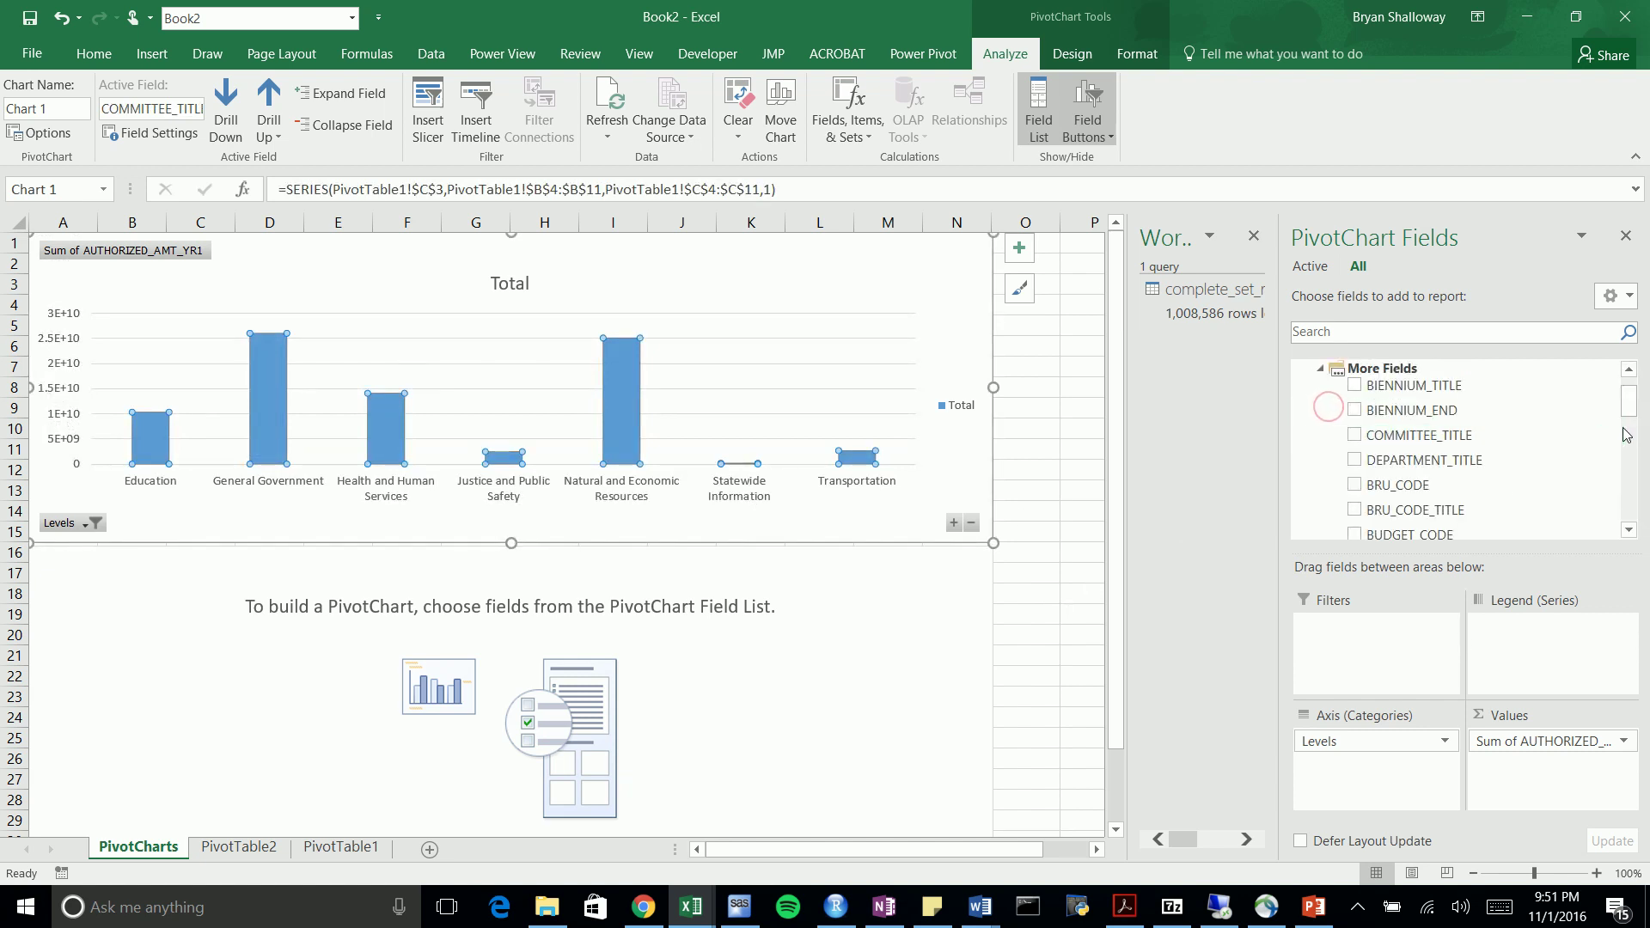
pyautogui.scroll(-3, 1631, 416)
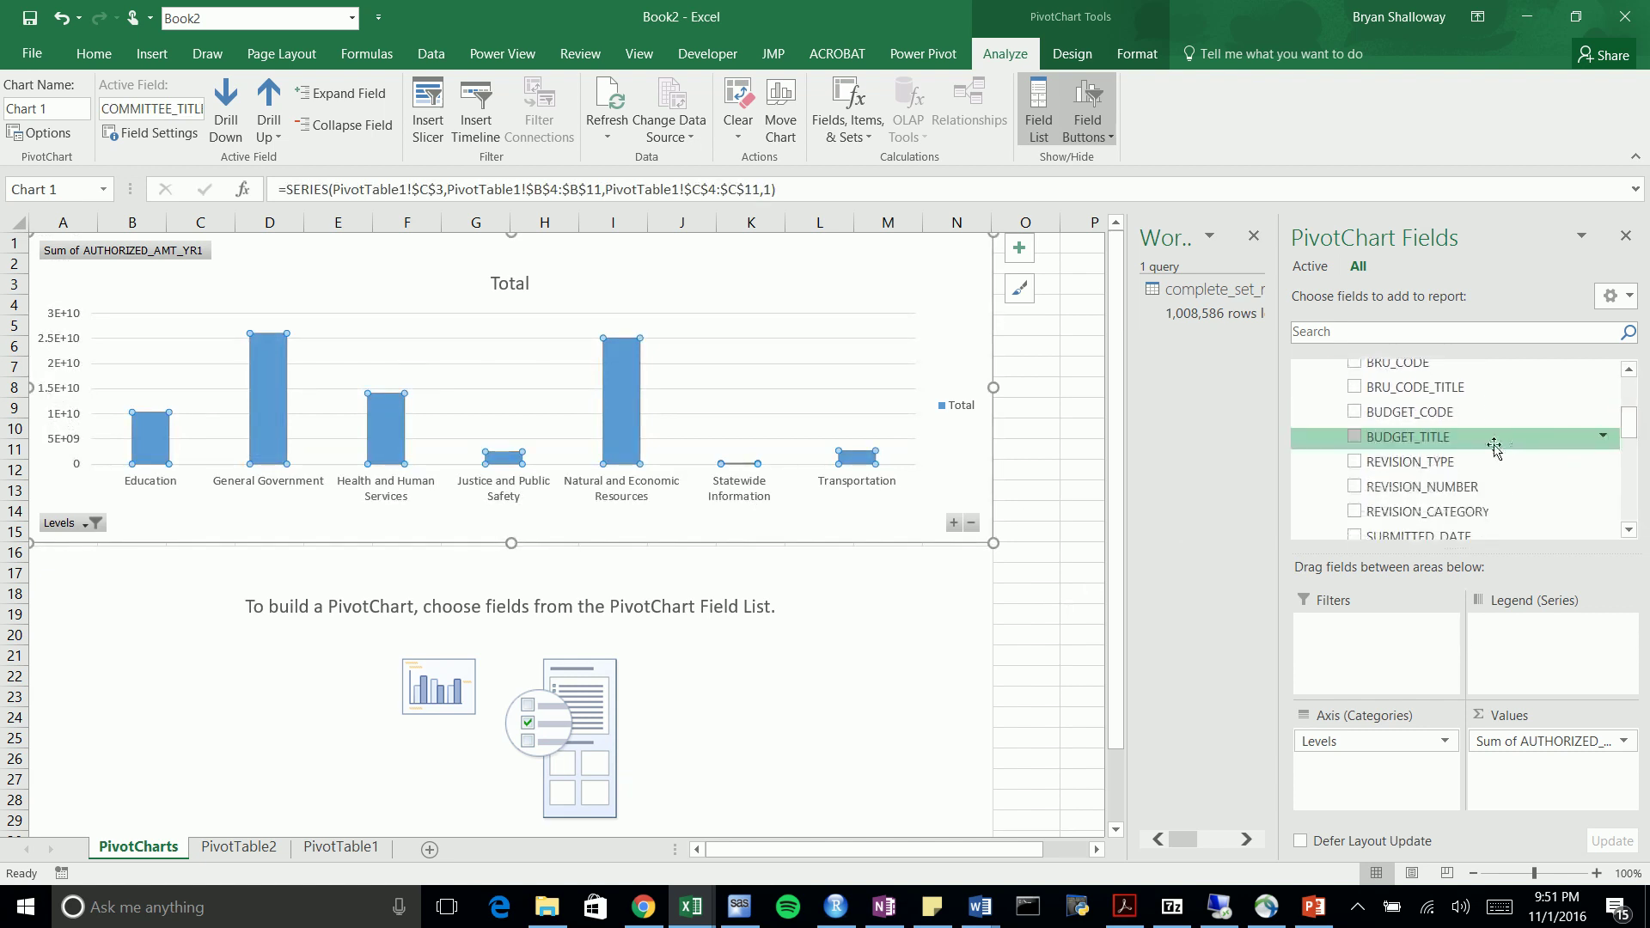
pyautogui.moveTo(1399, 442); pyautogui.dragTo(1418, 414)
pyautogui.scroll(1, 1452, 425)
pyautogui.moveTo(1472, 464); pyautogui.dragTo(1560, 636)
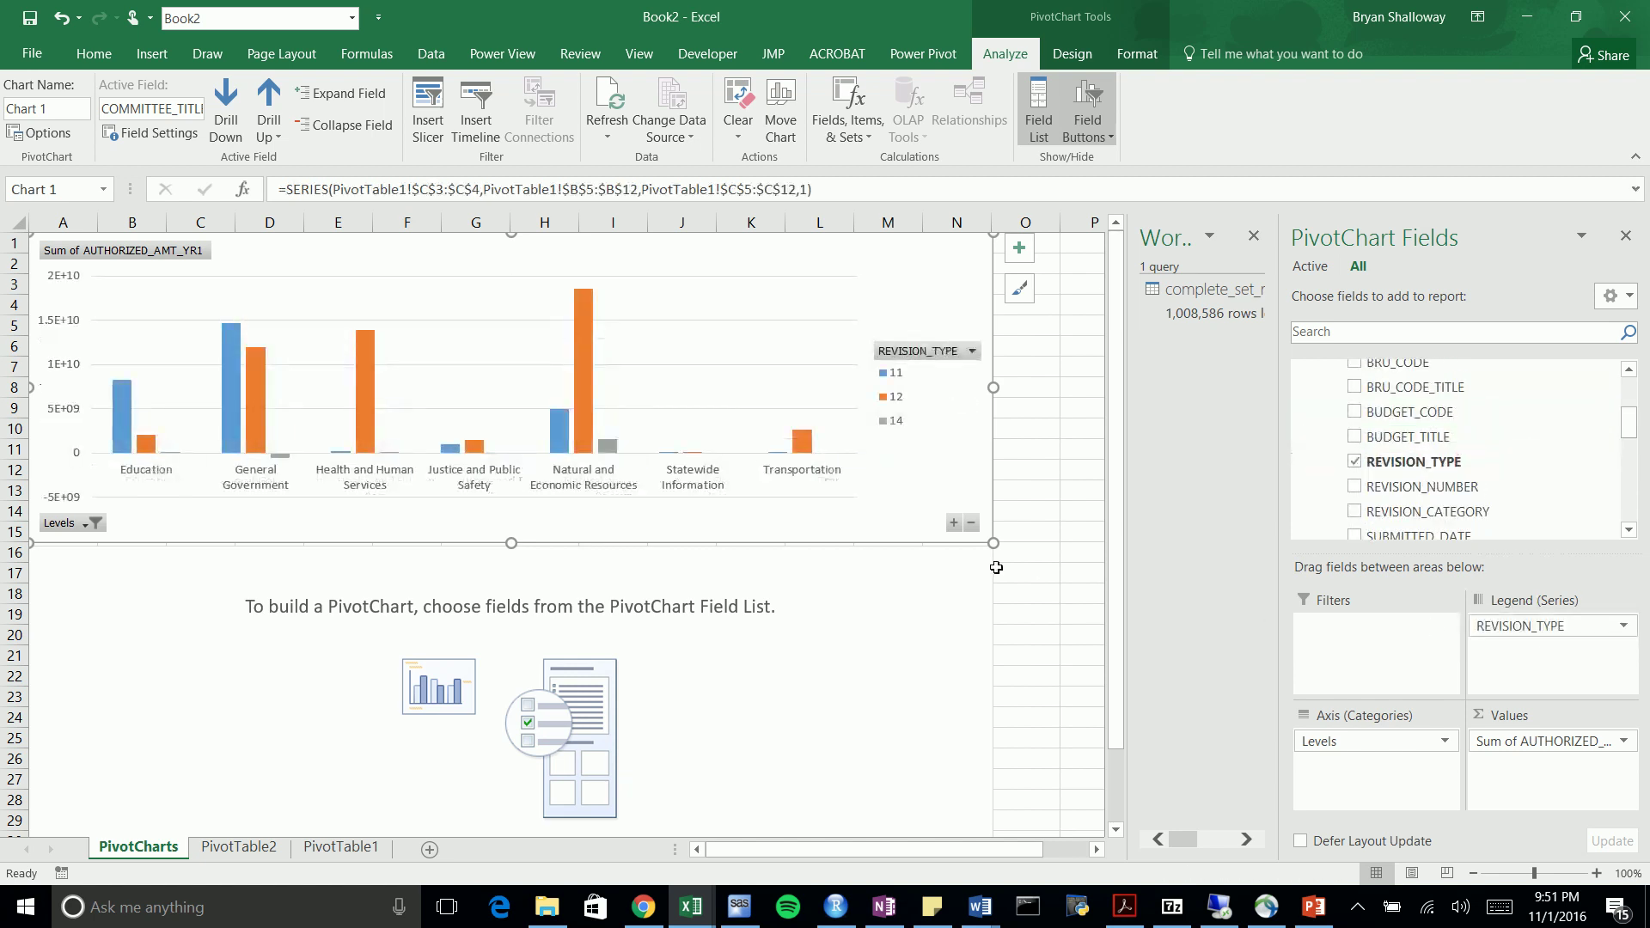
pyautogui.click(951, 281)
pyautogui.click(1042, 450)
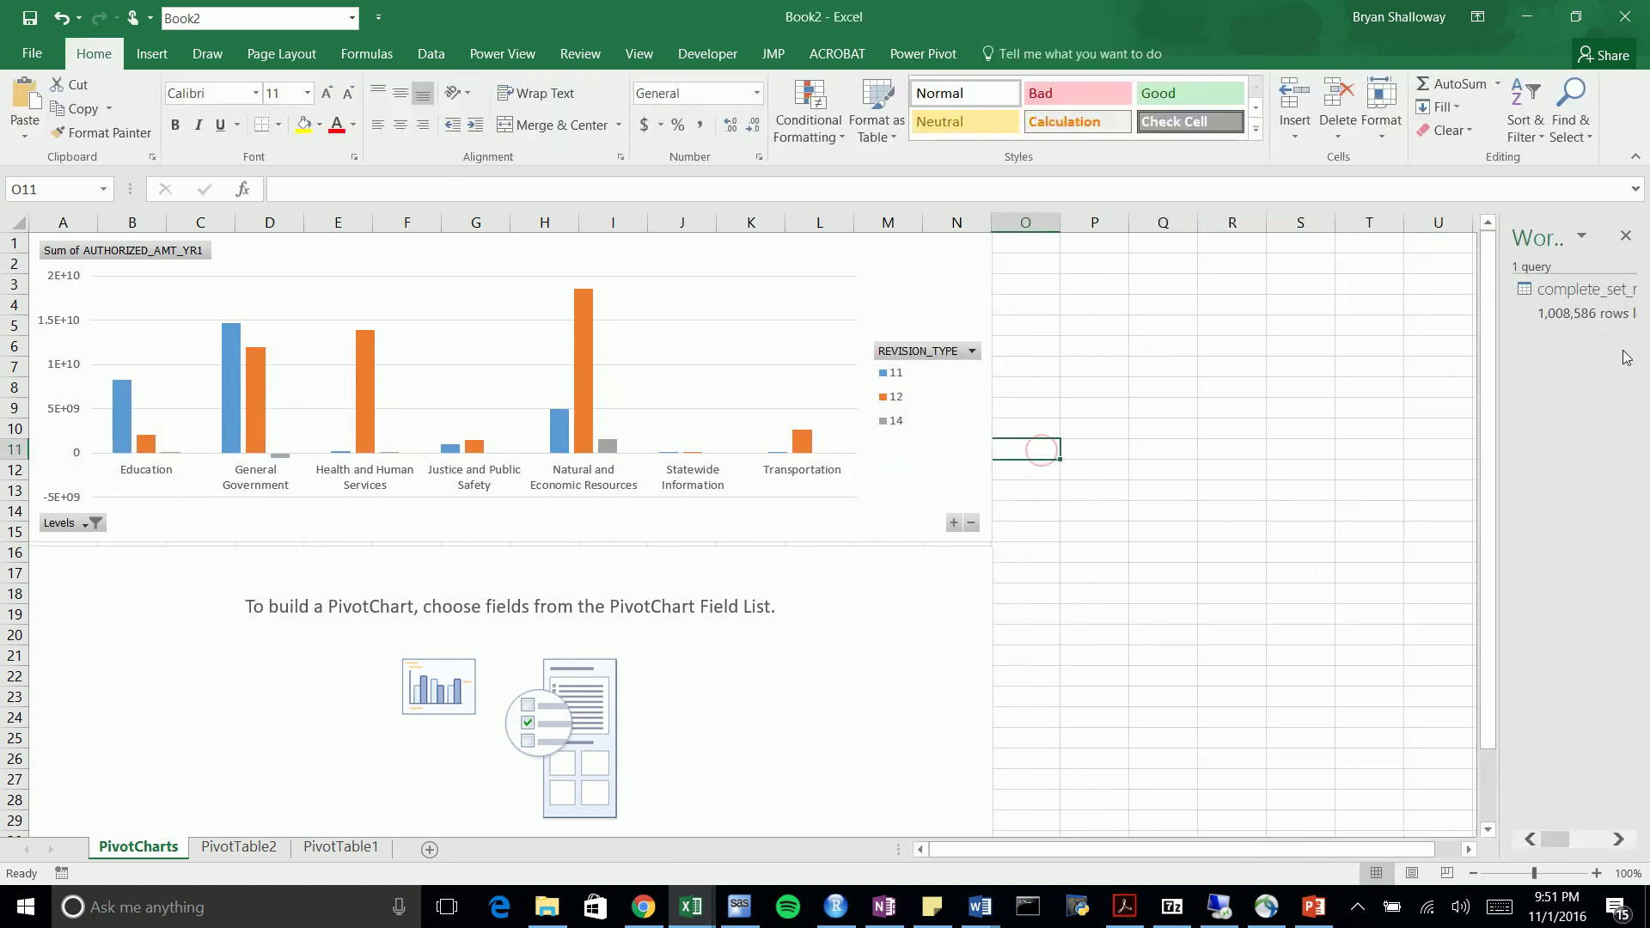
# Add RECURRENCE_TYPE from More Fields as the legend series of the lower PivotChart
pyautogui.click(978, 572)
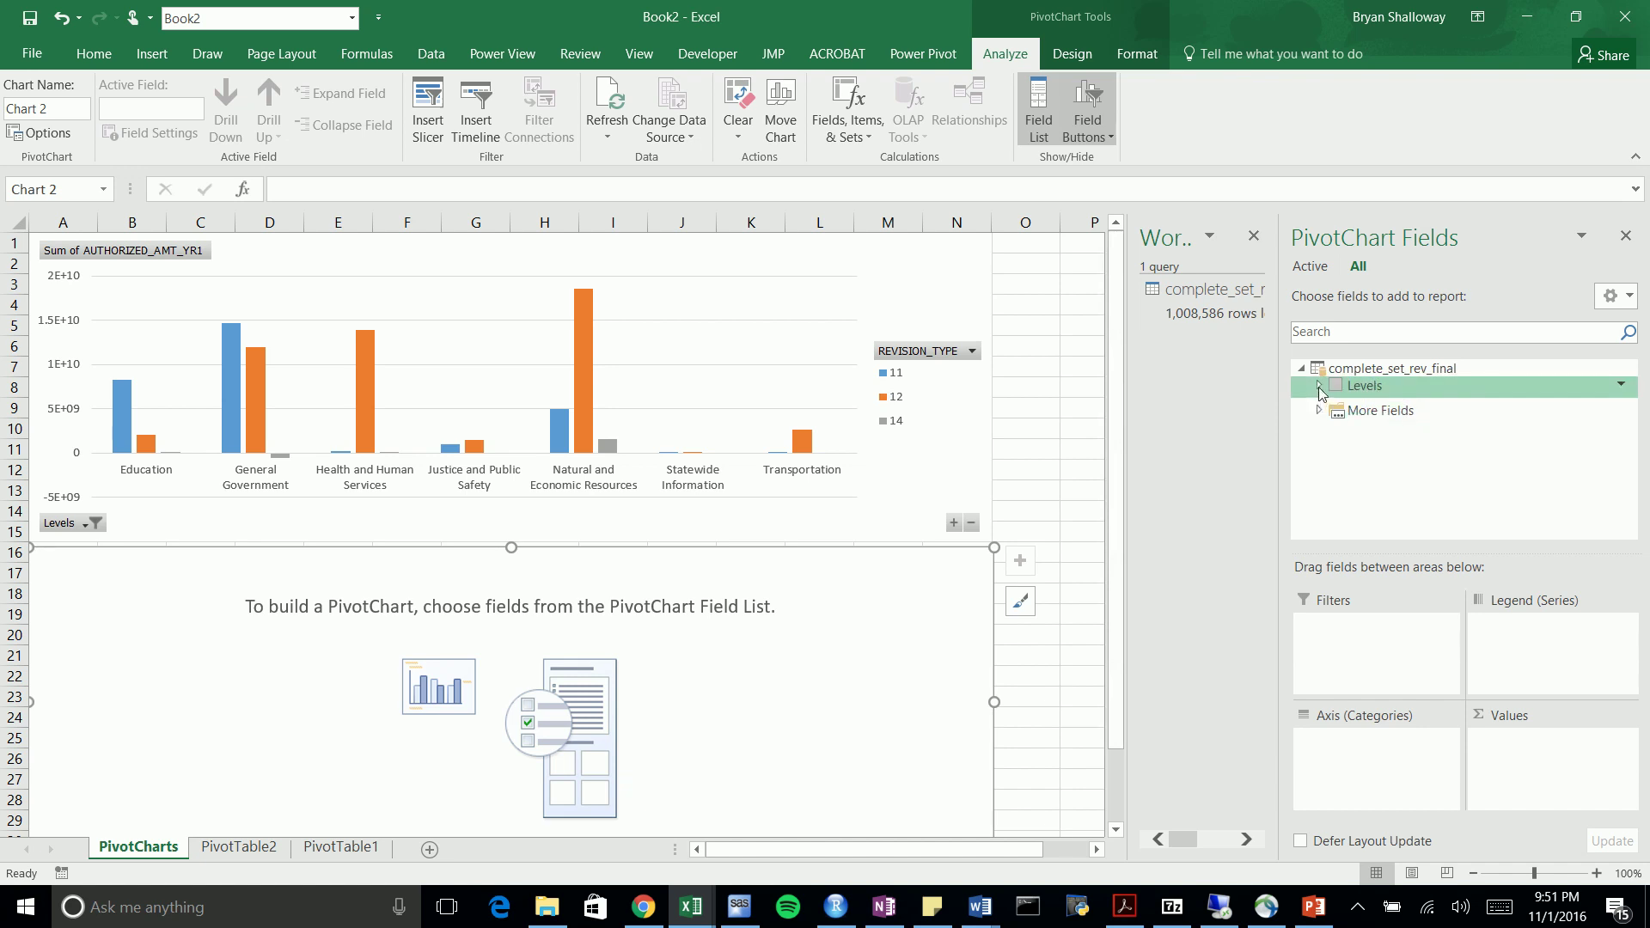
pyautogui.click(1320, 411)
pyautogui.scroll(-1, 1633, 418)
pyautogui.moveTo(1632, 418); pyautogui.dragTo(1633, 458)
pyautogui.moveTo(1489, 457); pyautogui.dragTo(1557, 645)
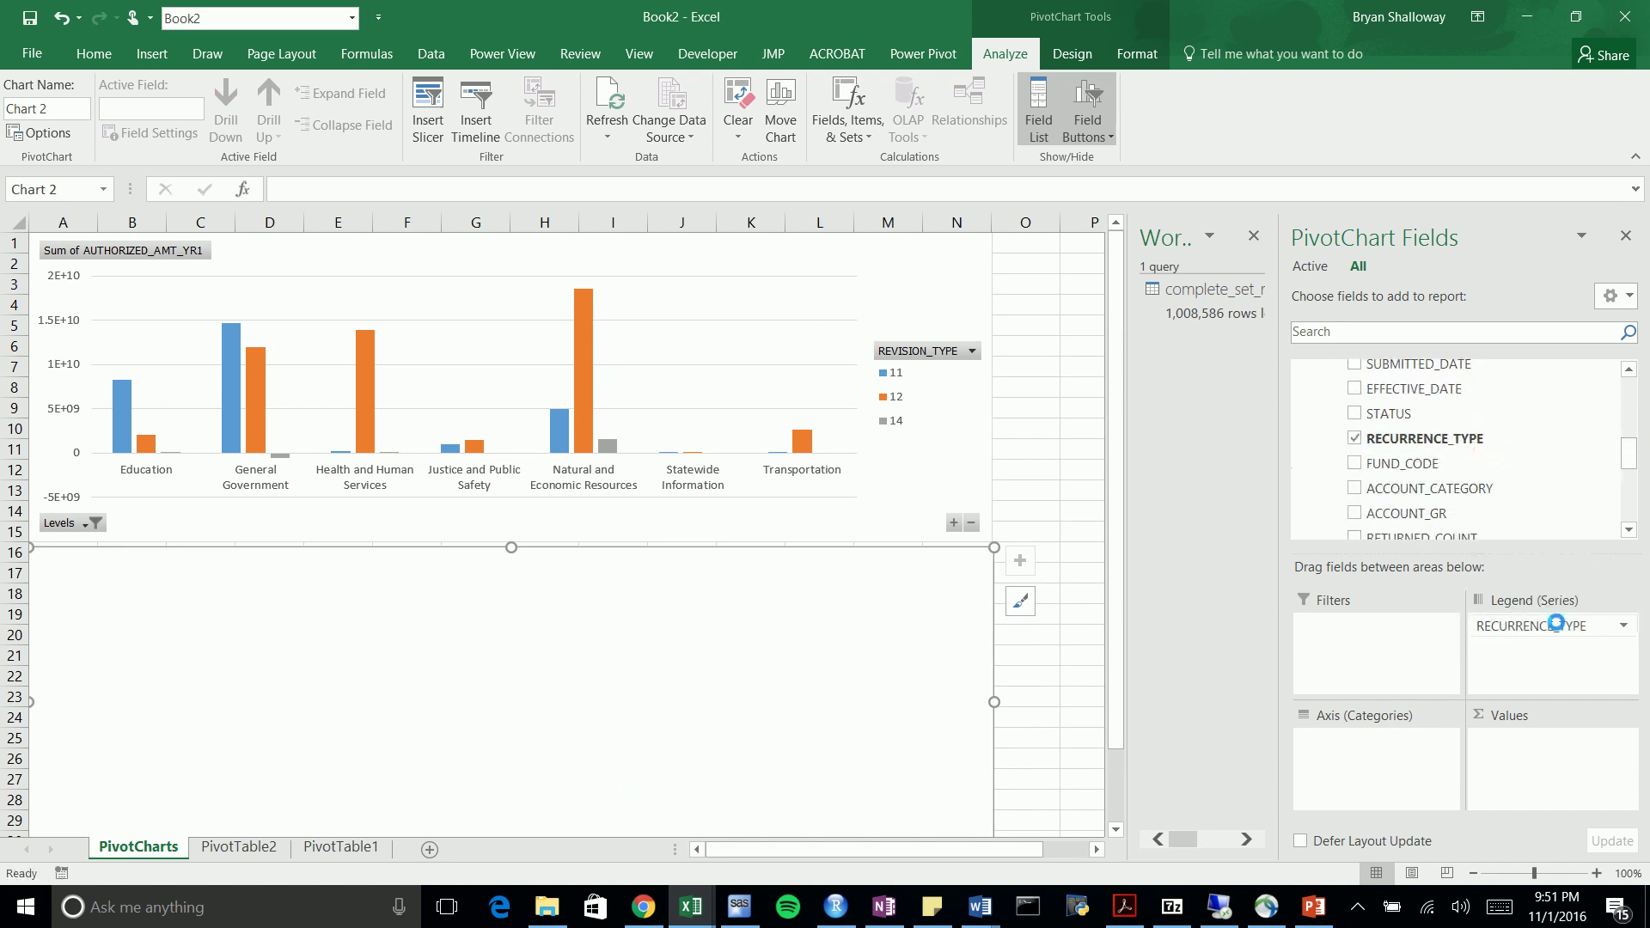
# Add AUTHORIZED_AMT_YR1 to the lower PivotChart's values and summarize it by Count
pyautogui.moveTo(1625, 454); pyautogui.dragTo(1632, 501)
pyautogui.moveTo(1504, 385); pyautogui.dragTo(1542, 744)
pyautogui.click(1545, 741)
pyautogui.click(1550, 724)
pyautogui.click(418, 430)
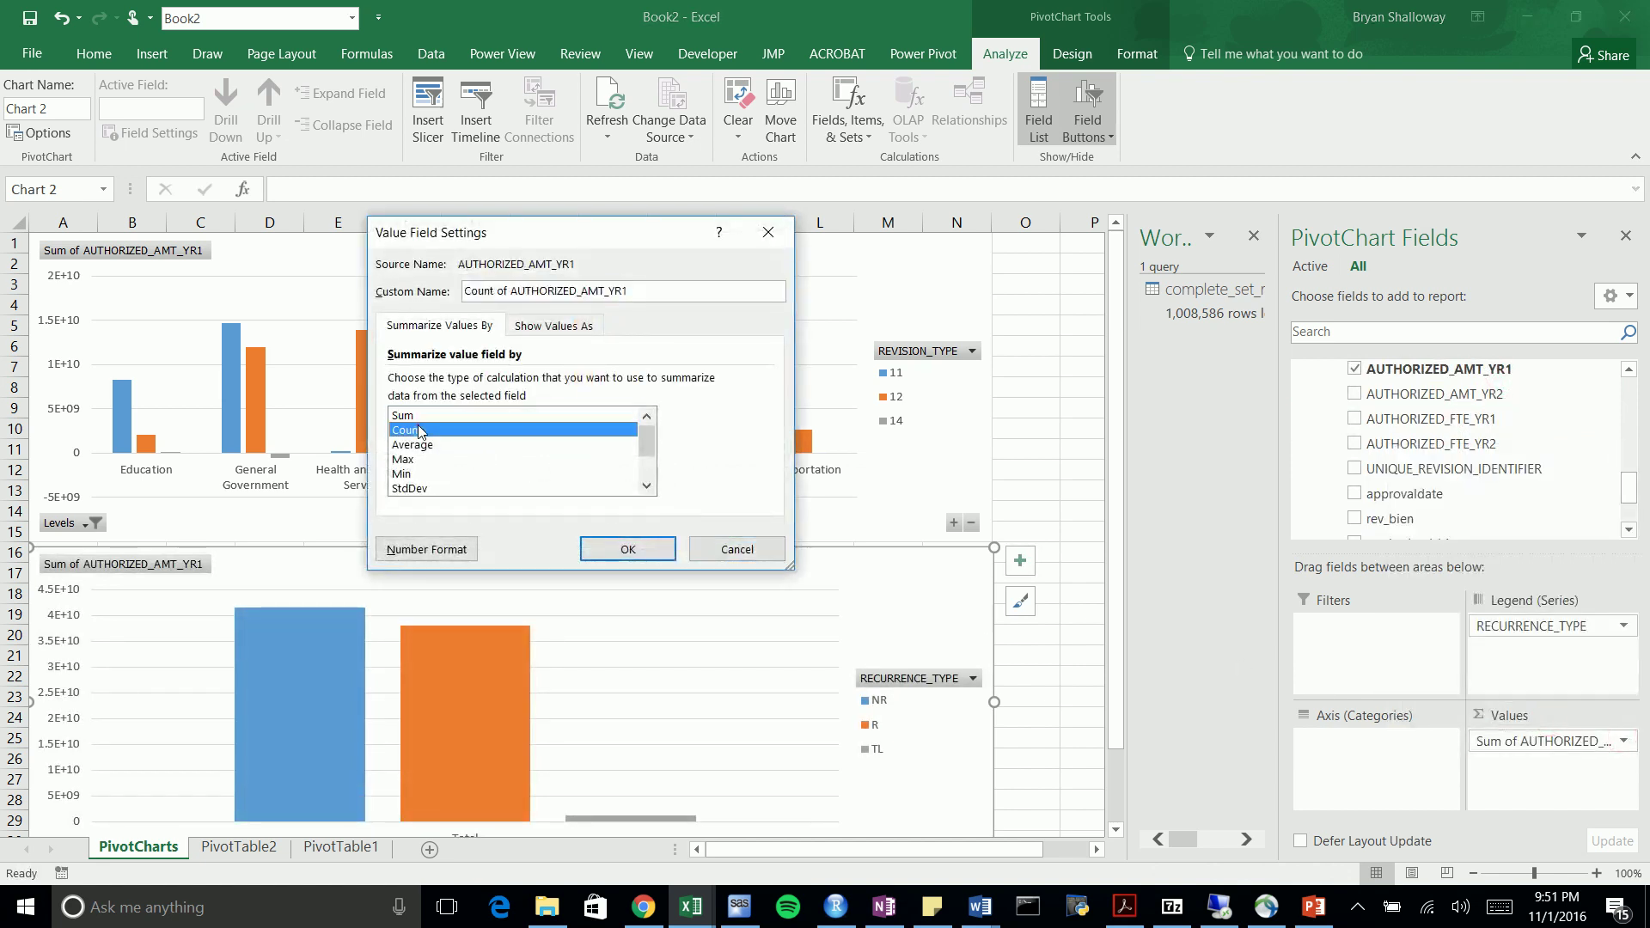
pyautogui.click(619, 548)
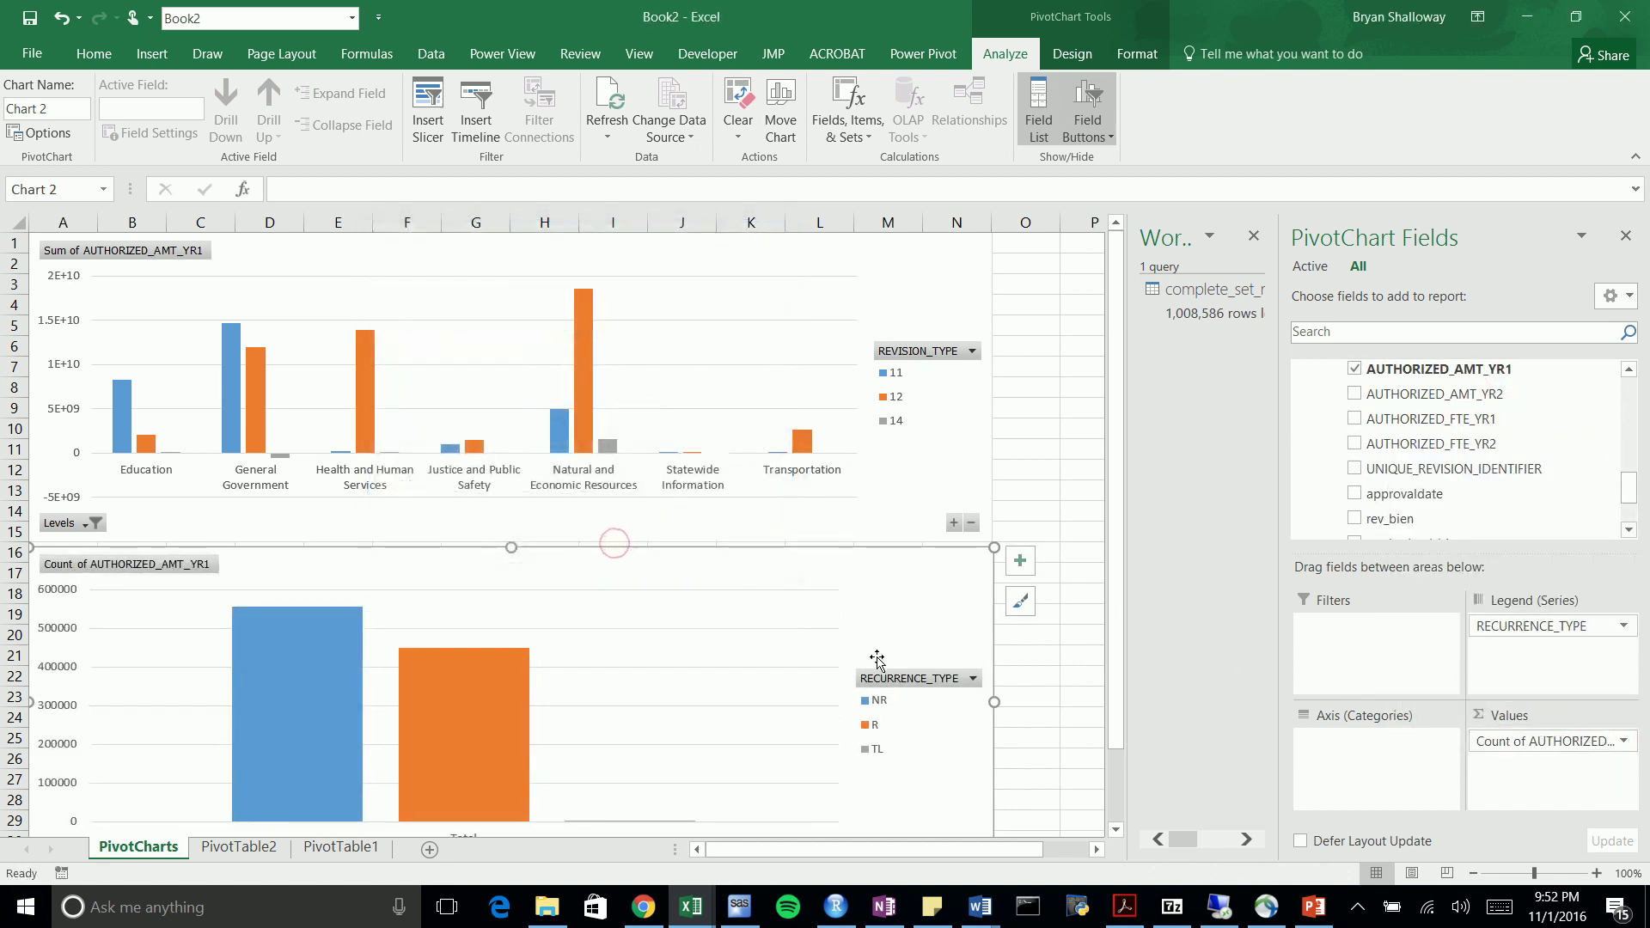
pyautogui.click(1094, 511)
pyautogui.scroll(-2, 1058, 538)
pyautogui.scroll(2, 1057, 538)
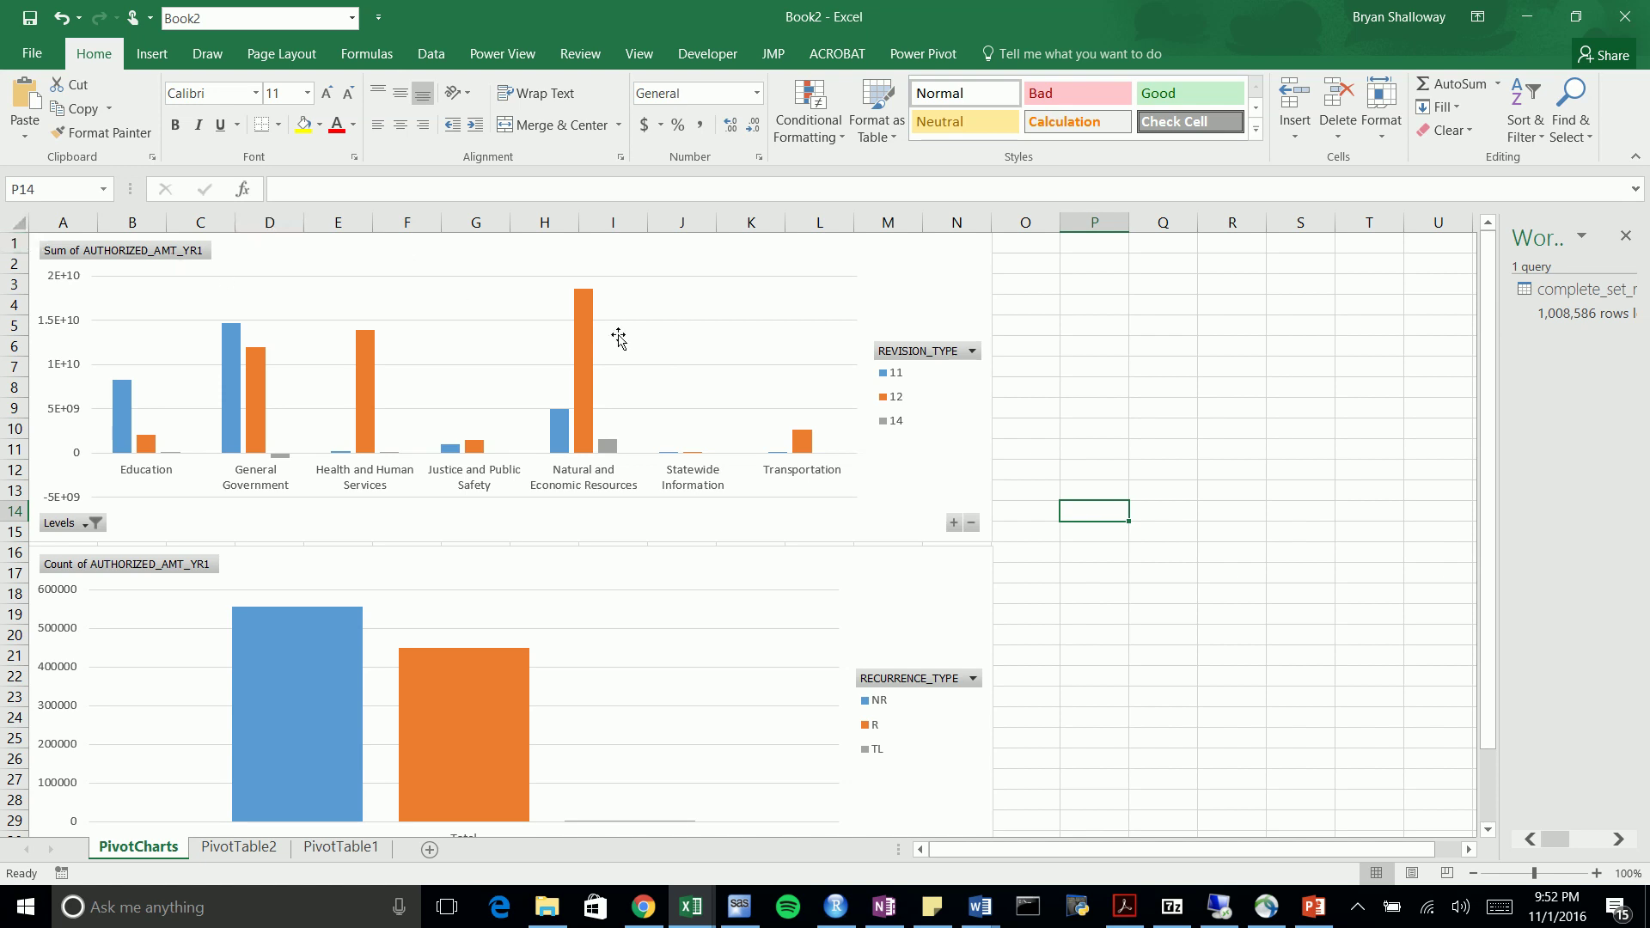
# Insert five columns at column L of the PivotCharts sheet to widen both PivotCharts together
pyautogui.click(14, 553)
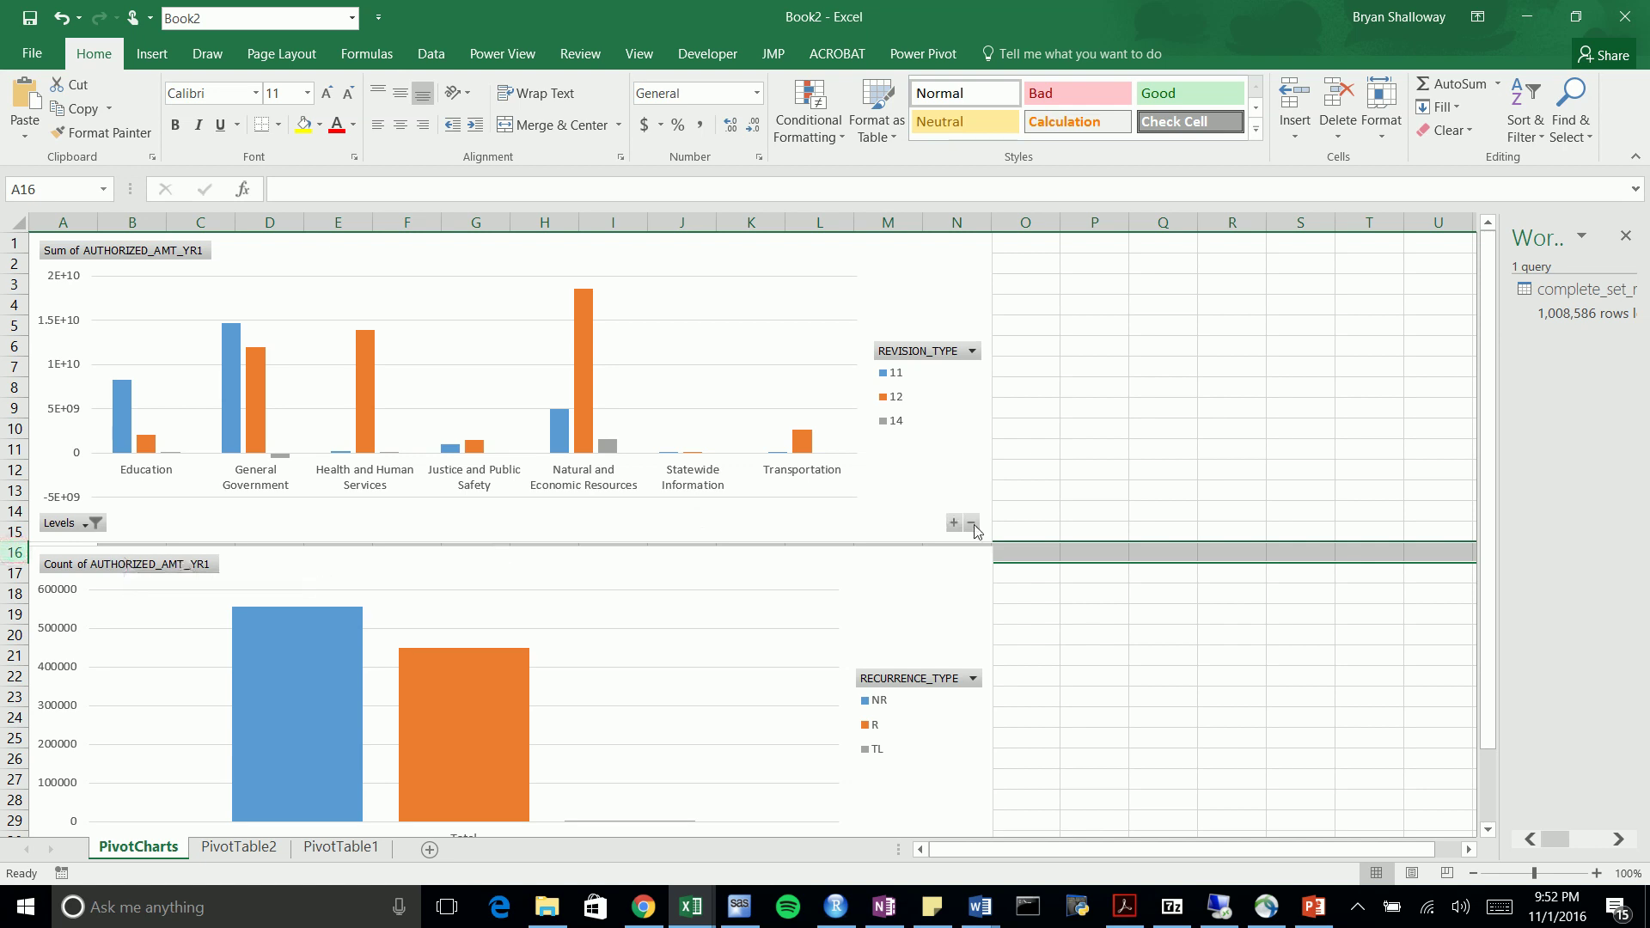
pyautogui.click(841, 222)
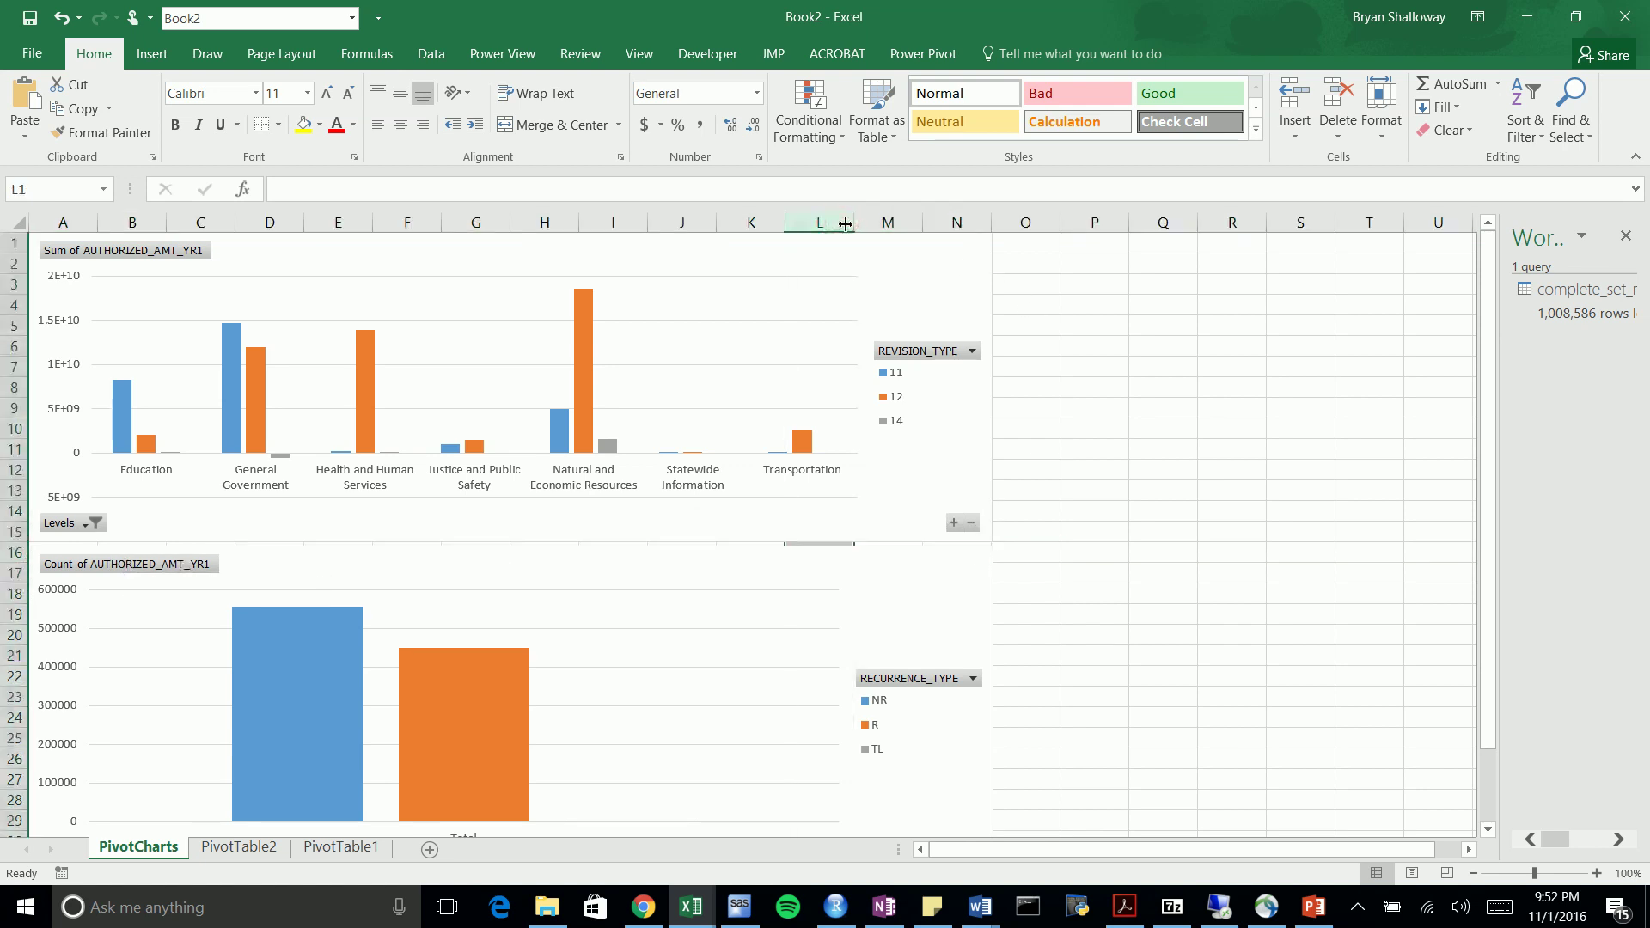
pyautogui.hotkey('ctrl', 'shift', '+')
pyautogui.hotkey('ctrl', 'shift', '+')
pyautogui.hotkey('ctrl', 'shift', '+')
pyautogui.hotkey('ctrl', 'shift', '+')
pyautogui.hotkey('ctrl', 'shift', '+')
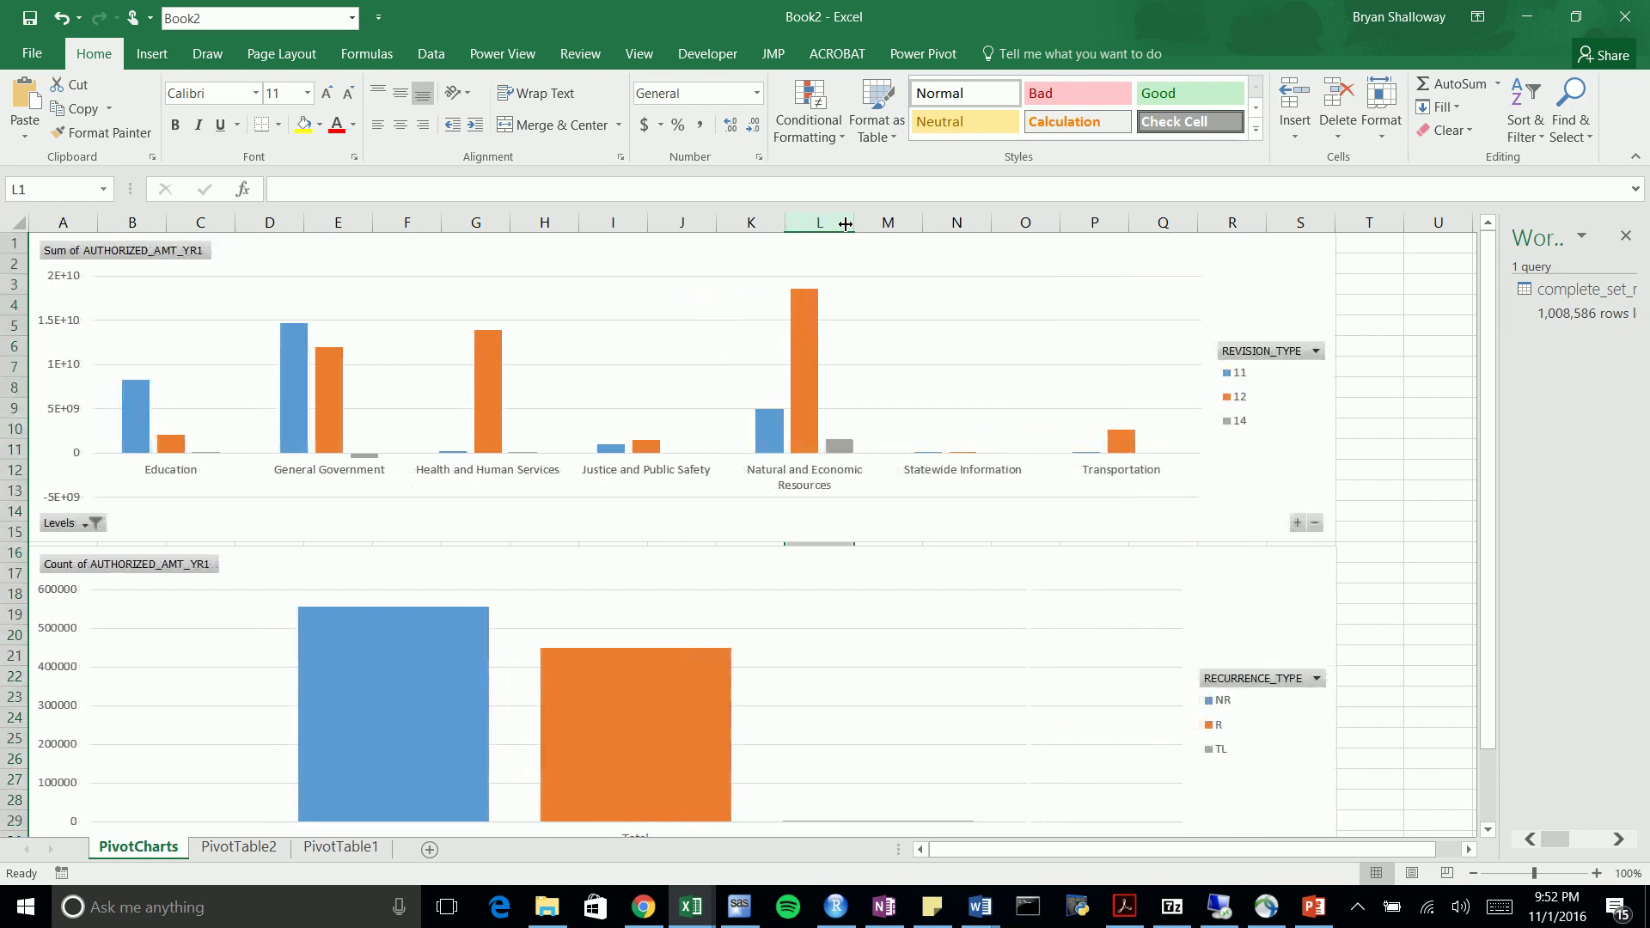
# Undo the column insertions on the PivotCharts sheet and the lower PivotChart's switch to a Count summary
pyautogui.hotkey('ctrl', 'z')
pyautogui.hotkey('ctrl', 'z')
pyautogui.hotkey('ctrl', 'z')
pyautogui.hotkey('ctrl', 'z')
pyautogui.hotkey('ctrl', 'z')
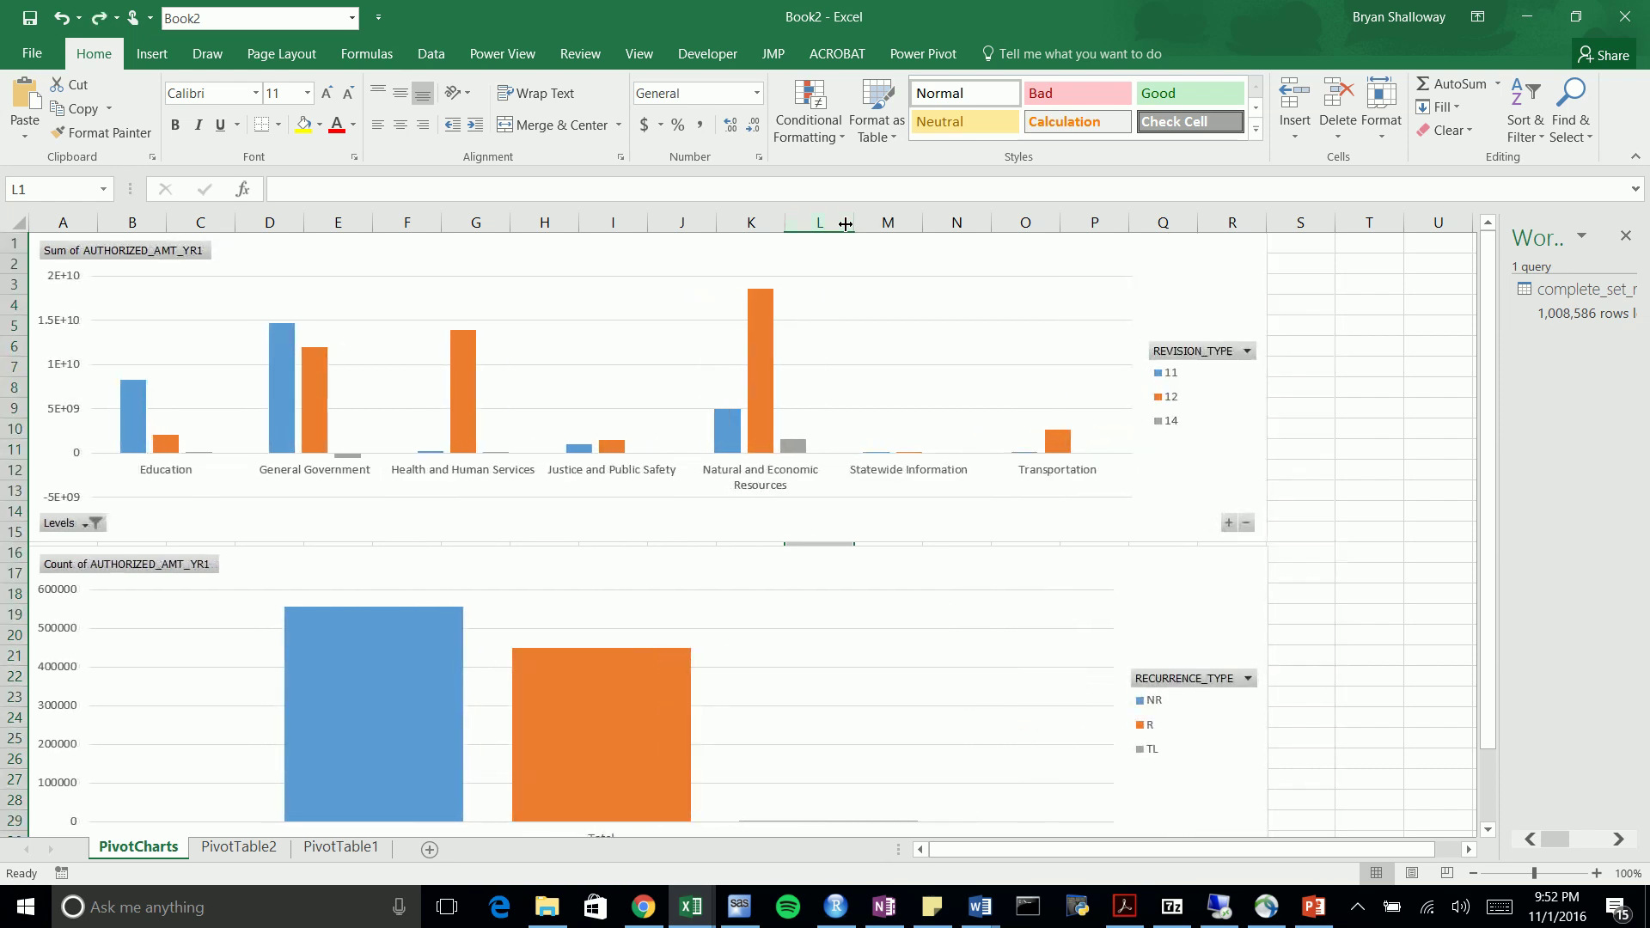
pyautogui.hotkey('ctrl', 'pagedown')
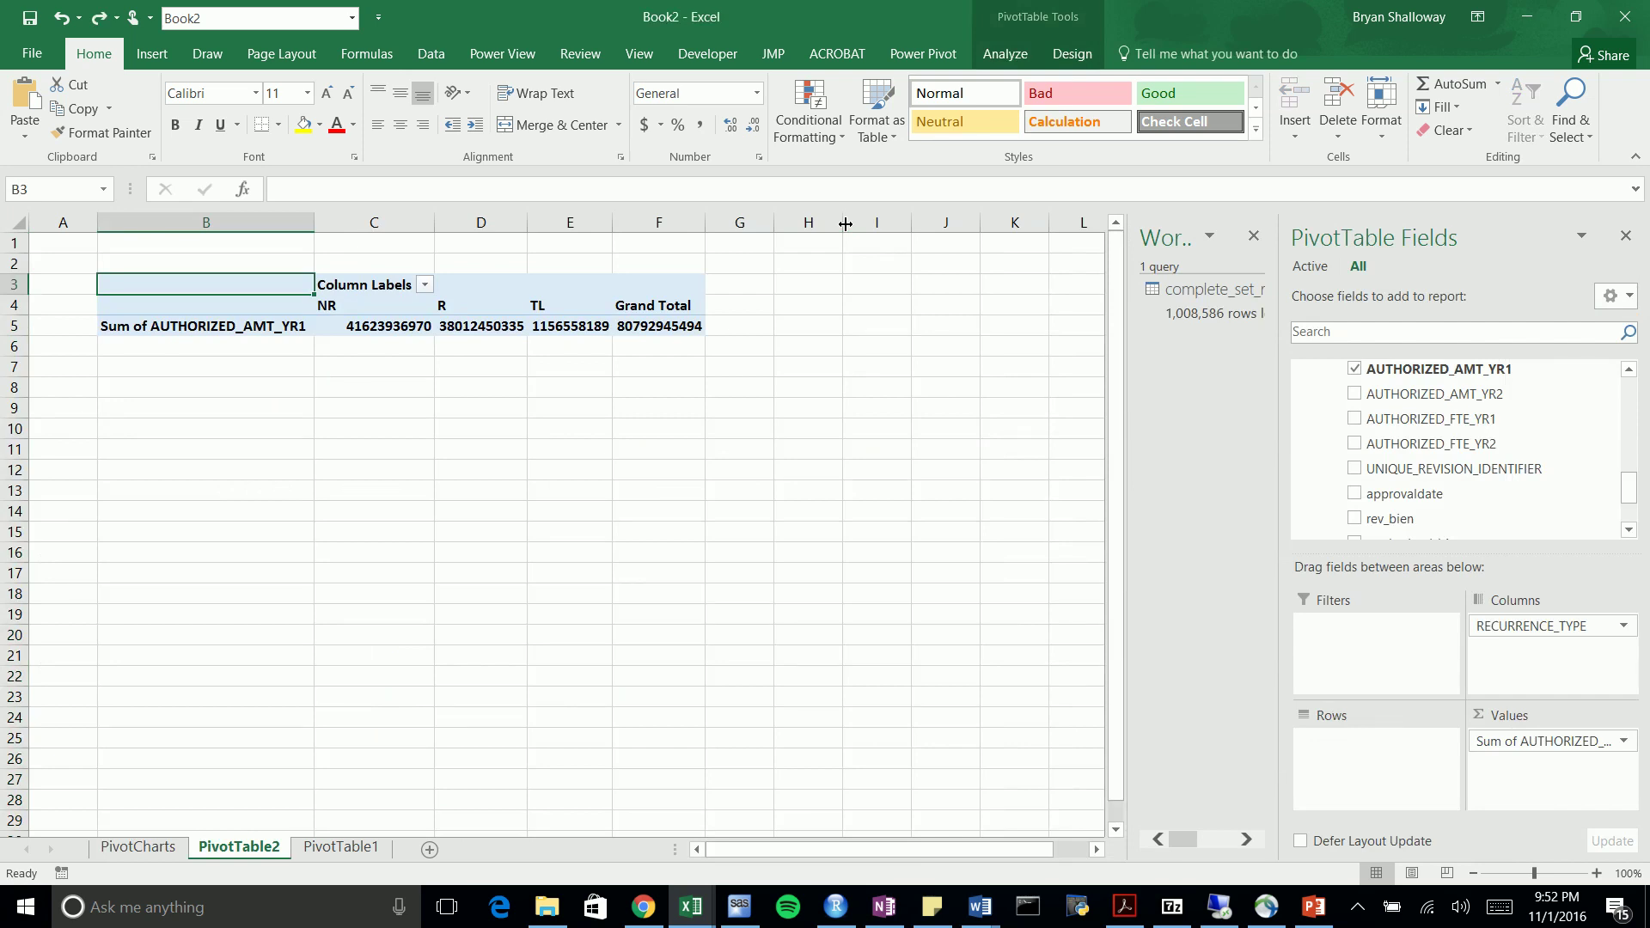
pyautogui.click(153, 851)
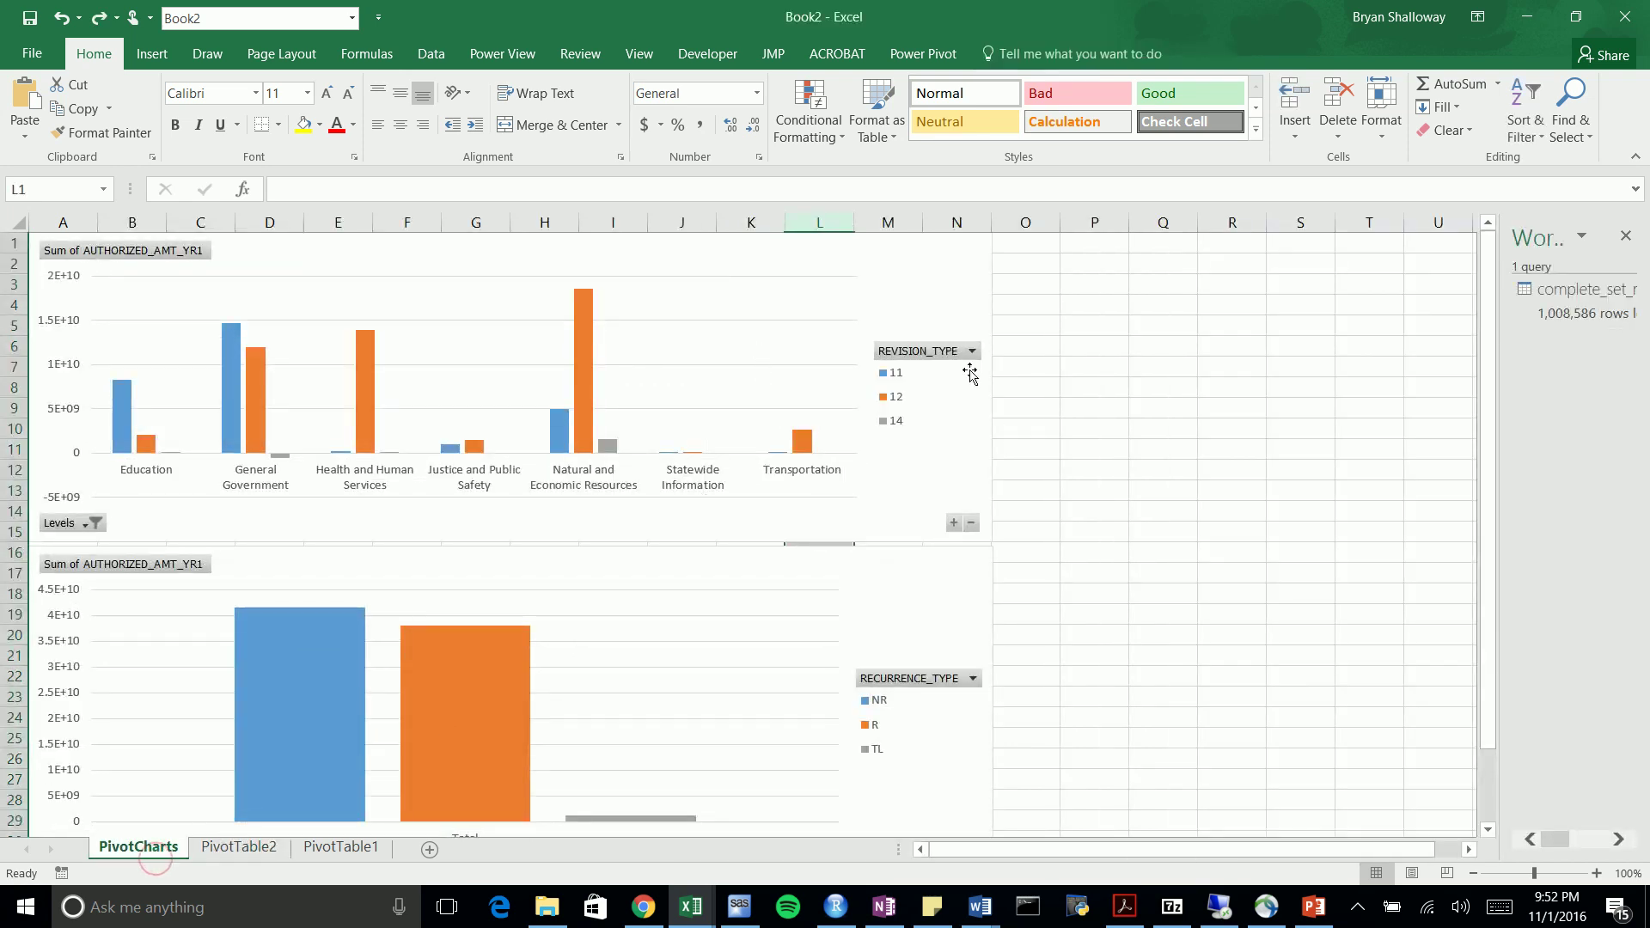
# Set both PivotCharts' properties to Don't move or size with cells, and close the formatting and field list panes
pyautogui.click(935, 275)
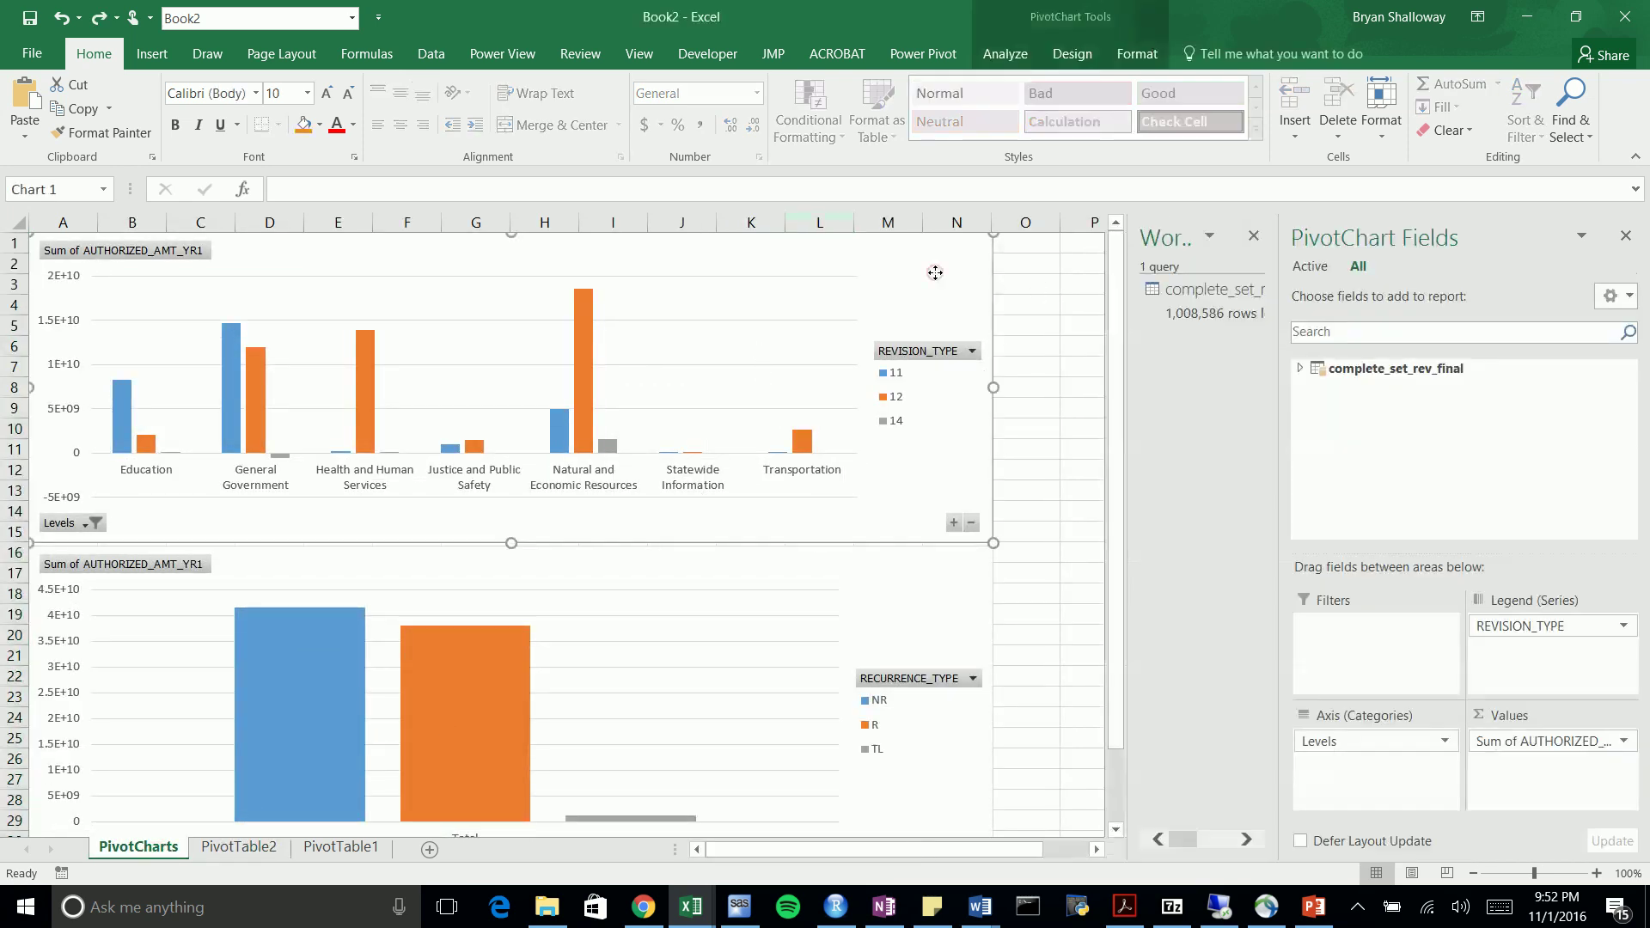
pyautogui.keyDown('ctrl'); pyautogui.click(962, 589); pyautogui.keyUp('ctrl')
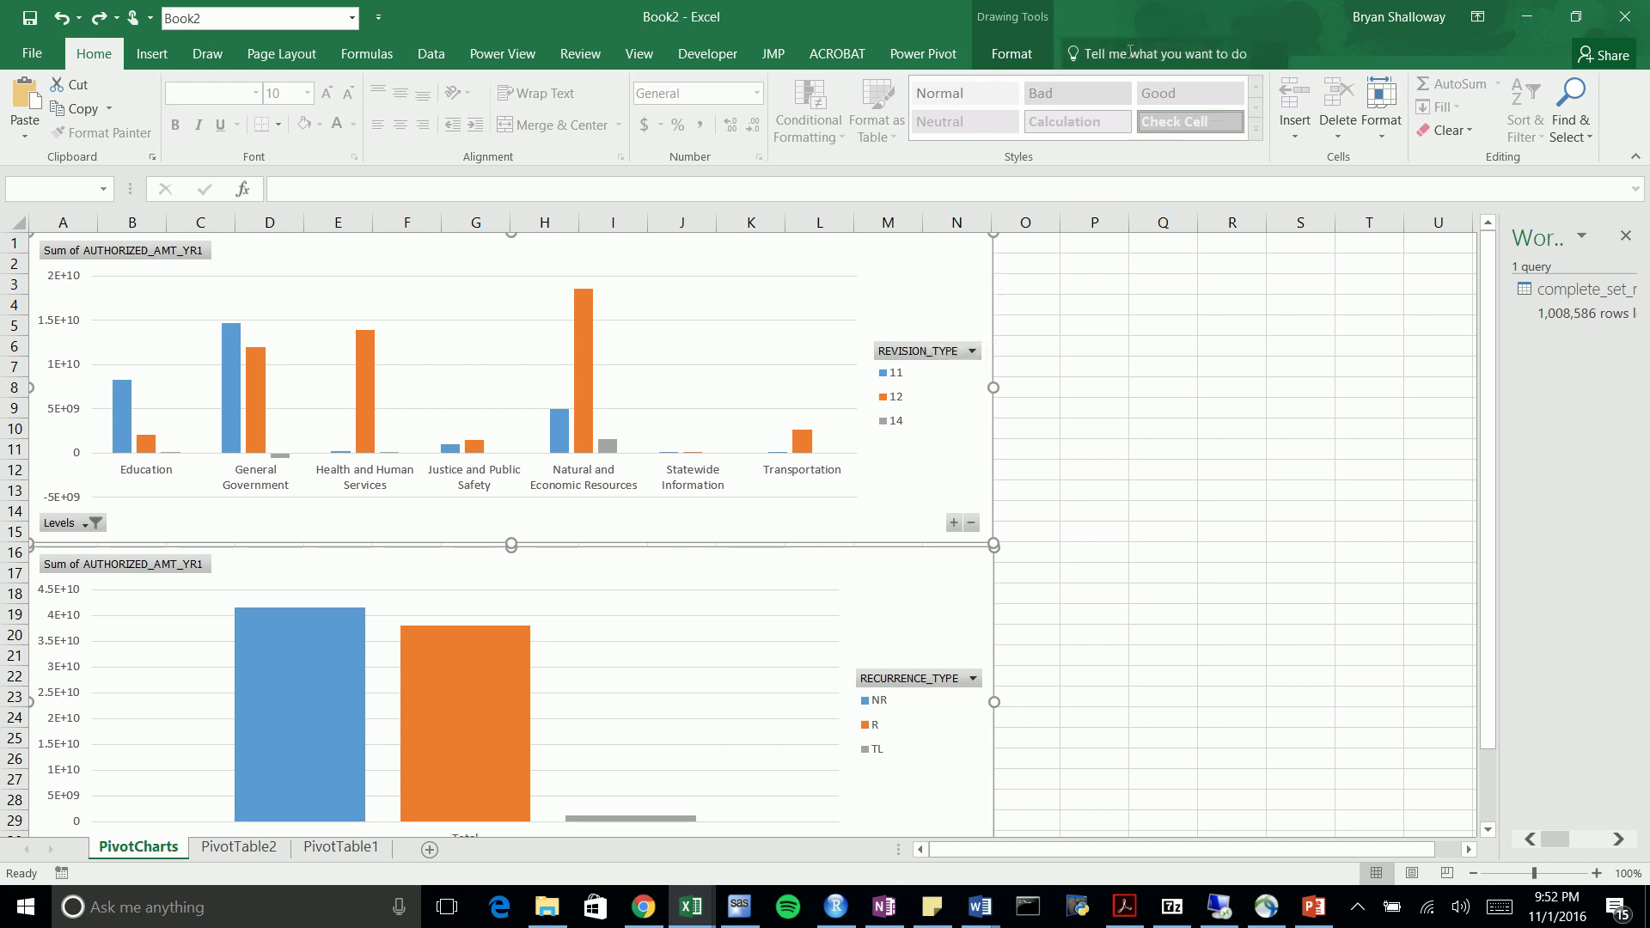
pyautogui.click(1020, 64)
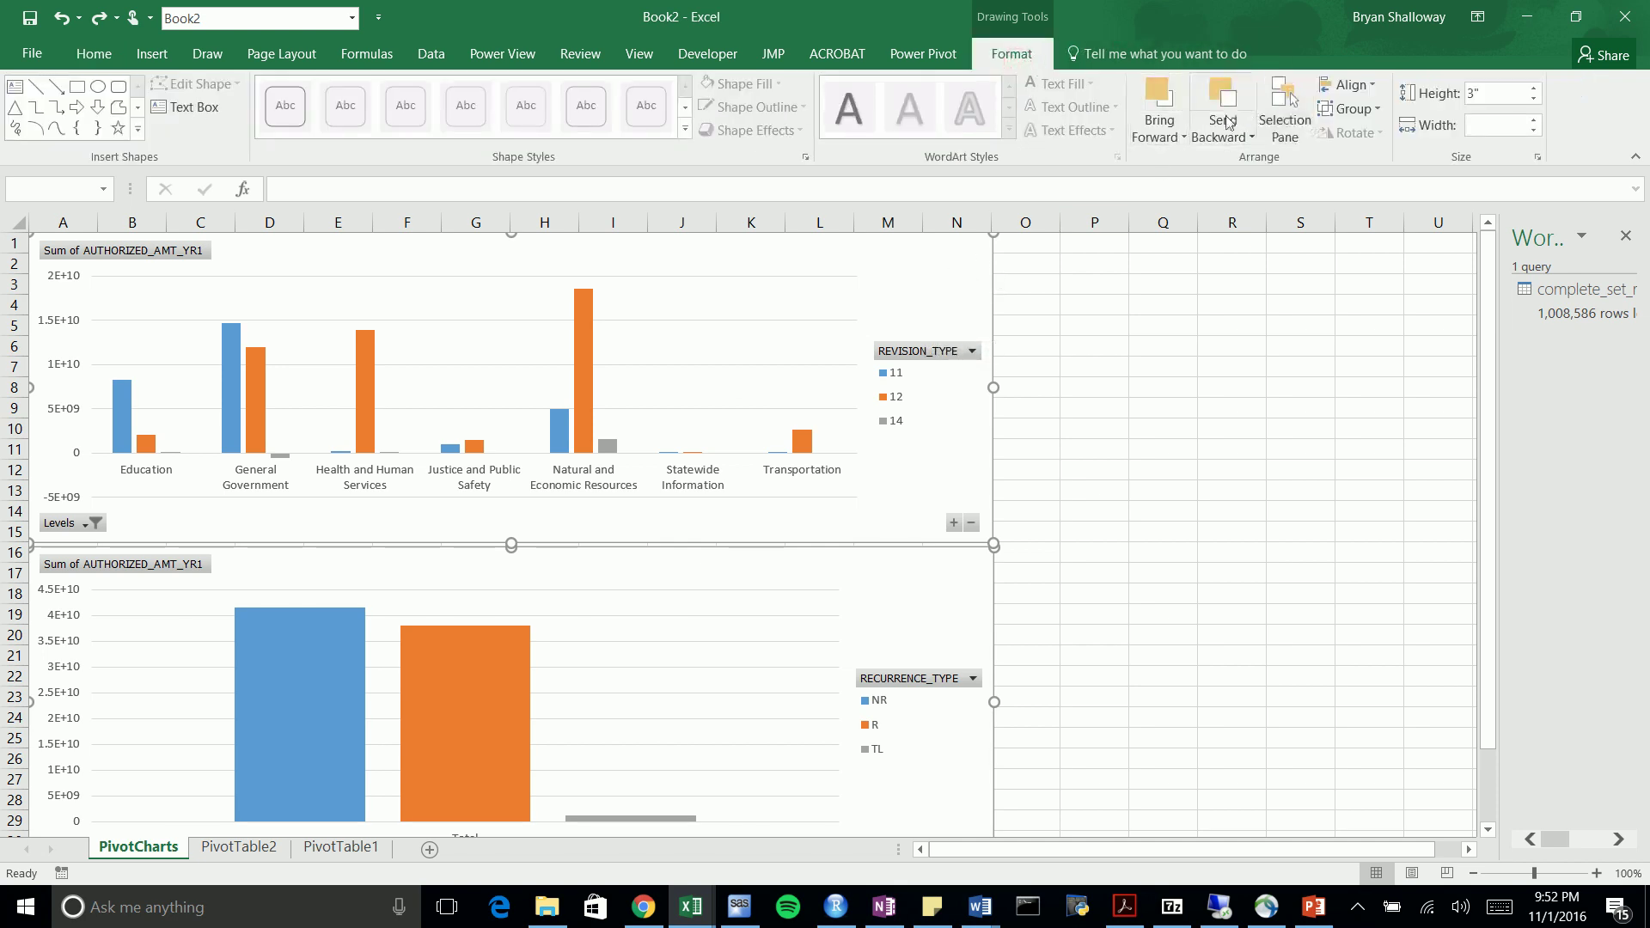
pyautogui.click(1535, 158)
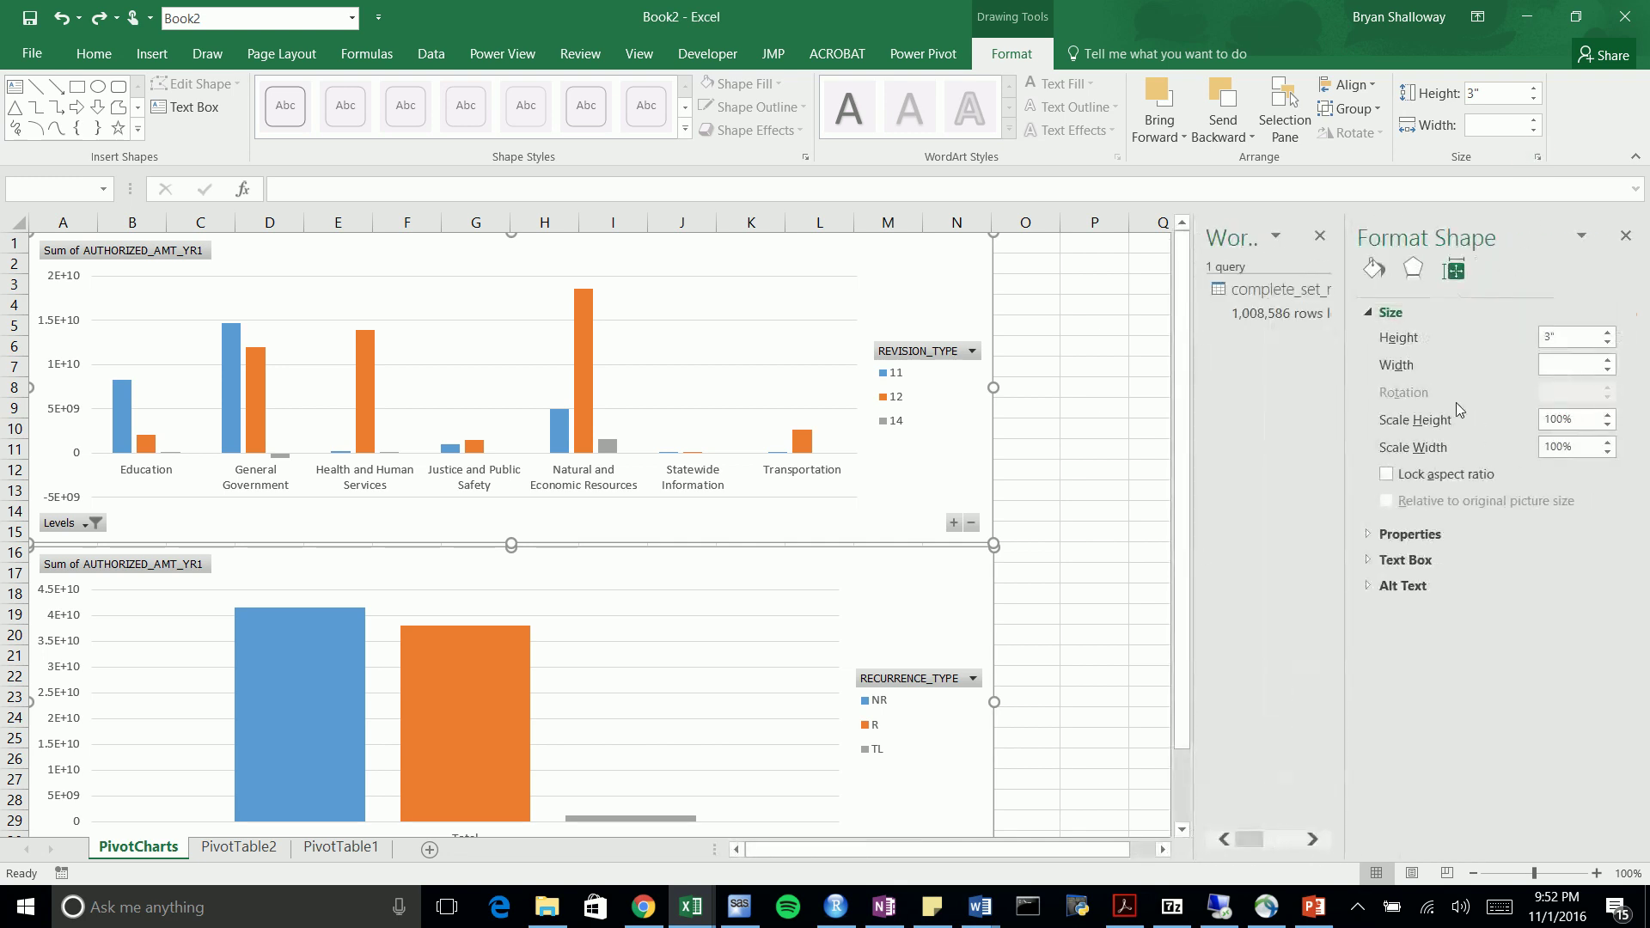
pyautogui.click(1432, 533)
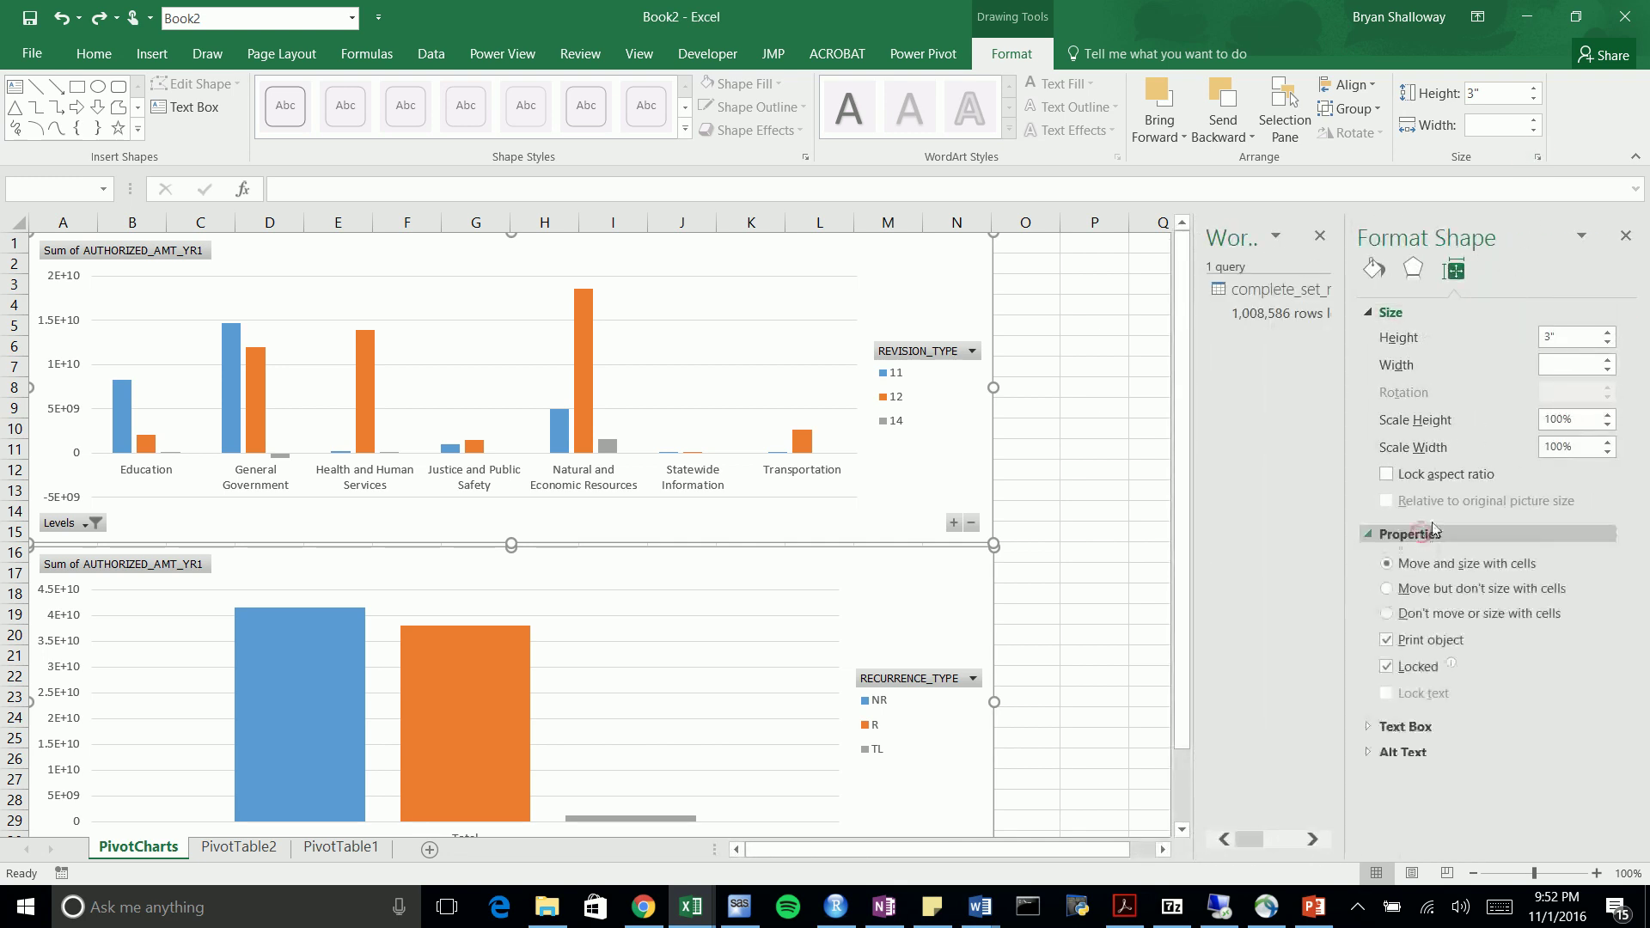
pyautogui.click(1057, 362)
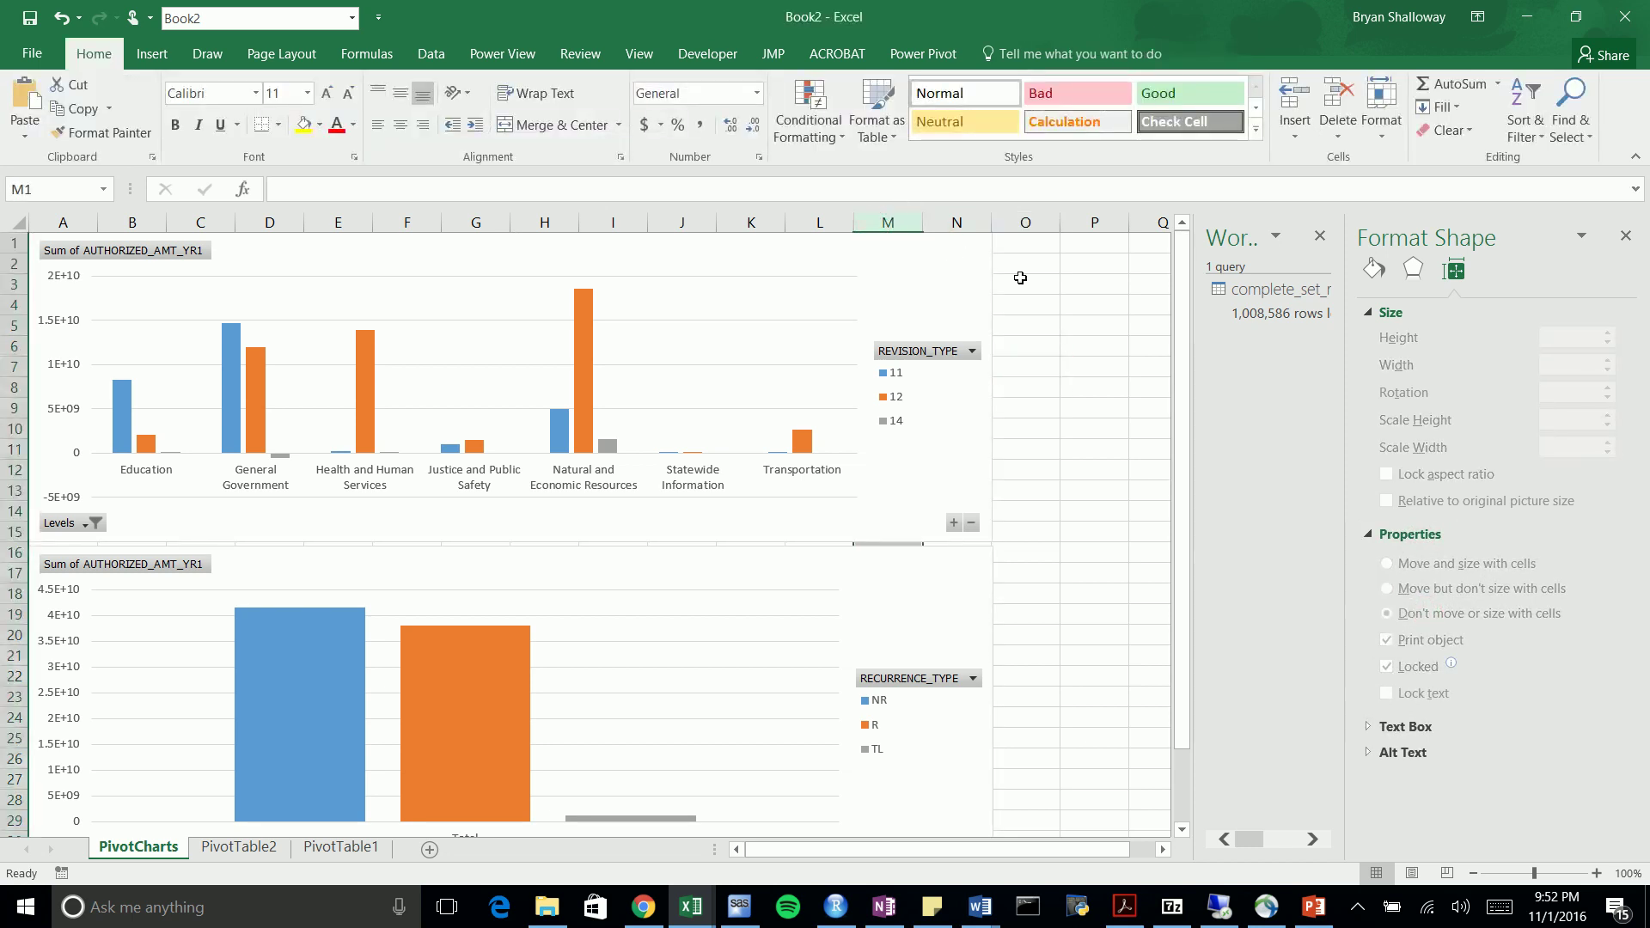
pyautogui.hotkey('ctrl', 'z')
pyautogui.click(943, 266)
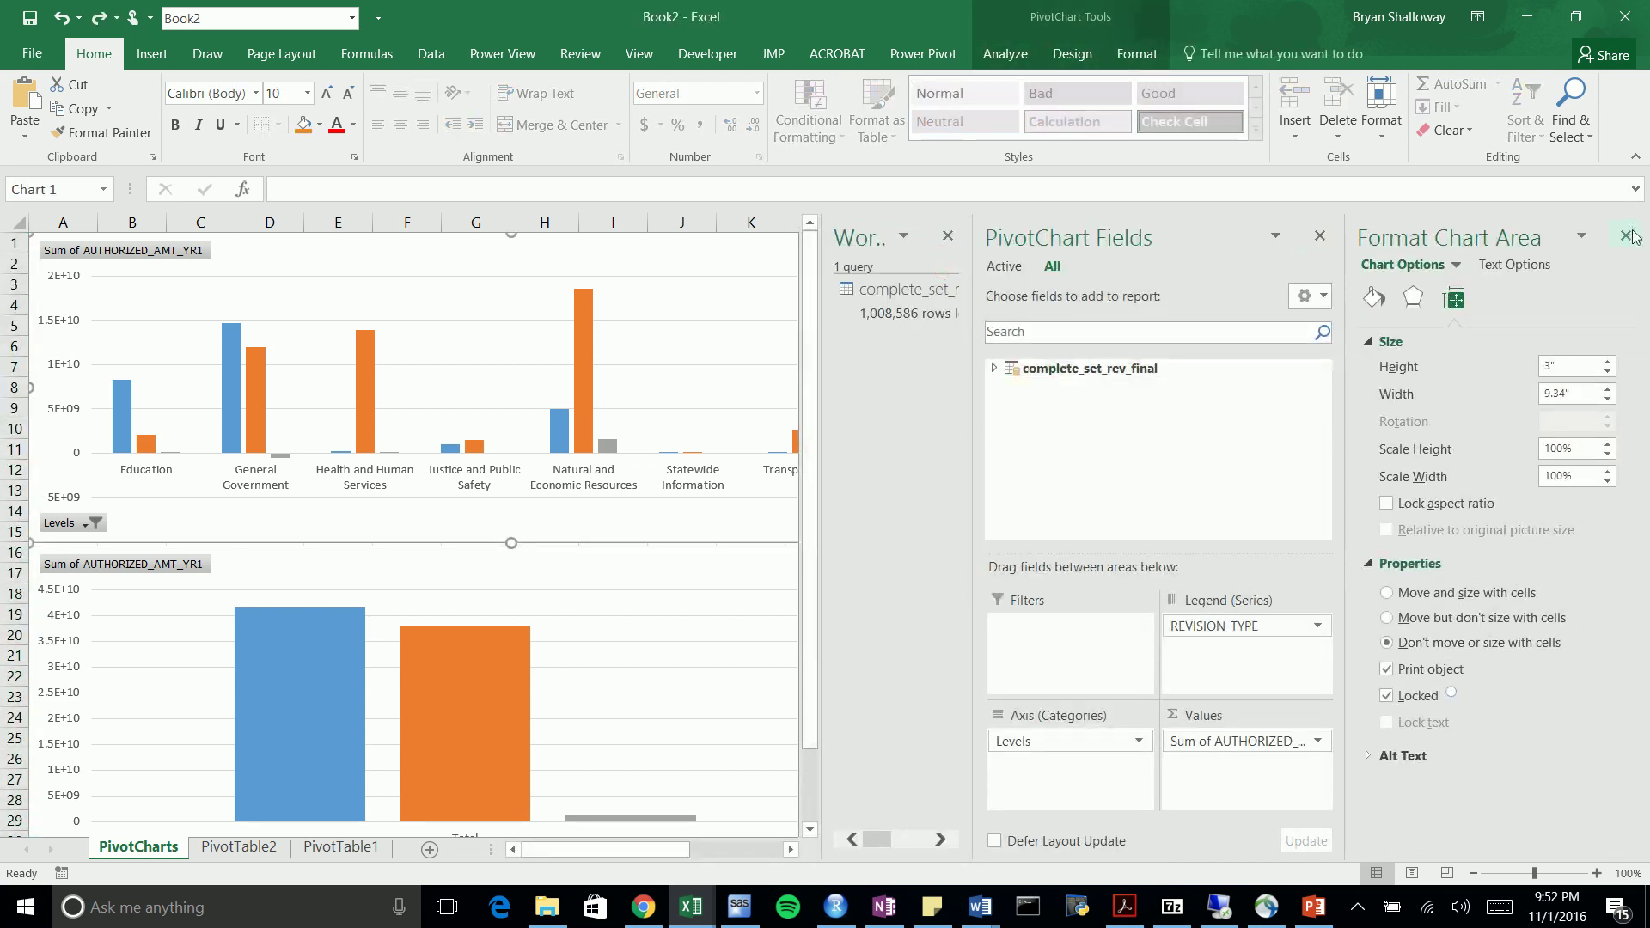
pyautogui.click(1627, 235)
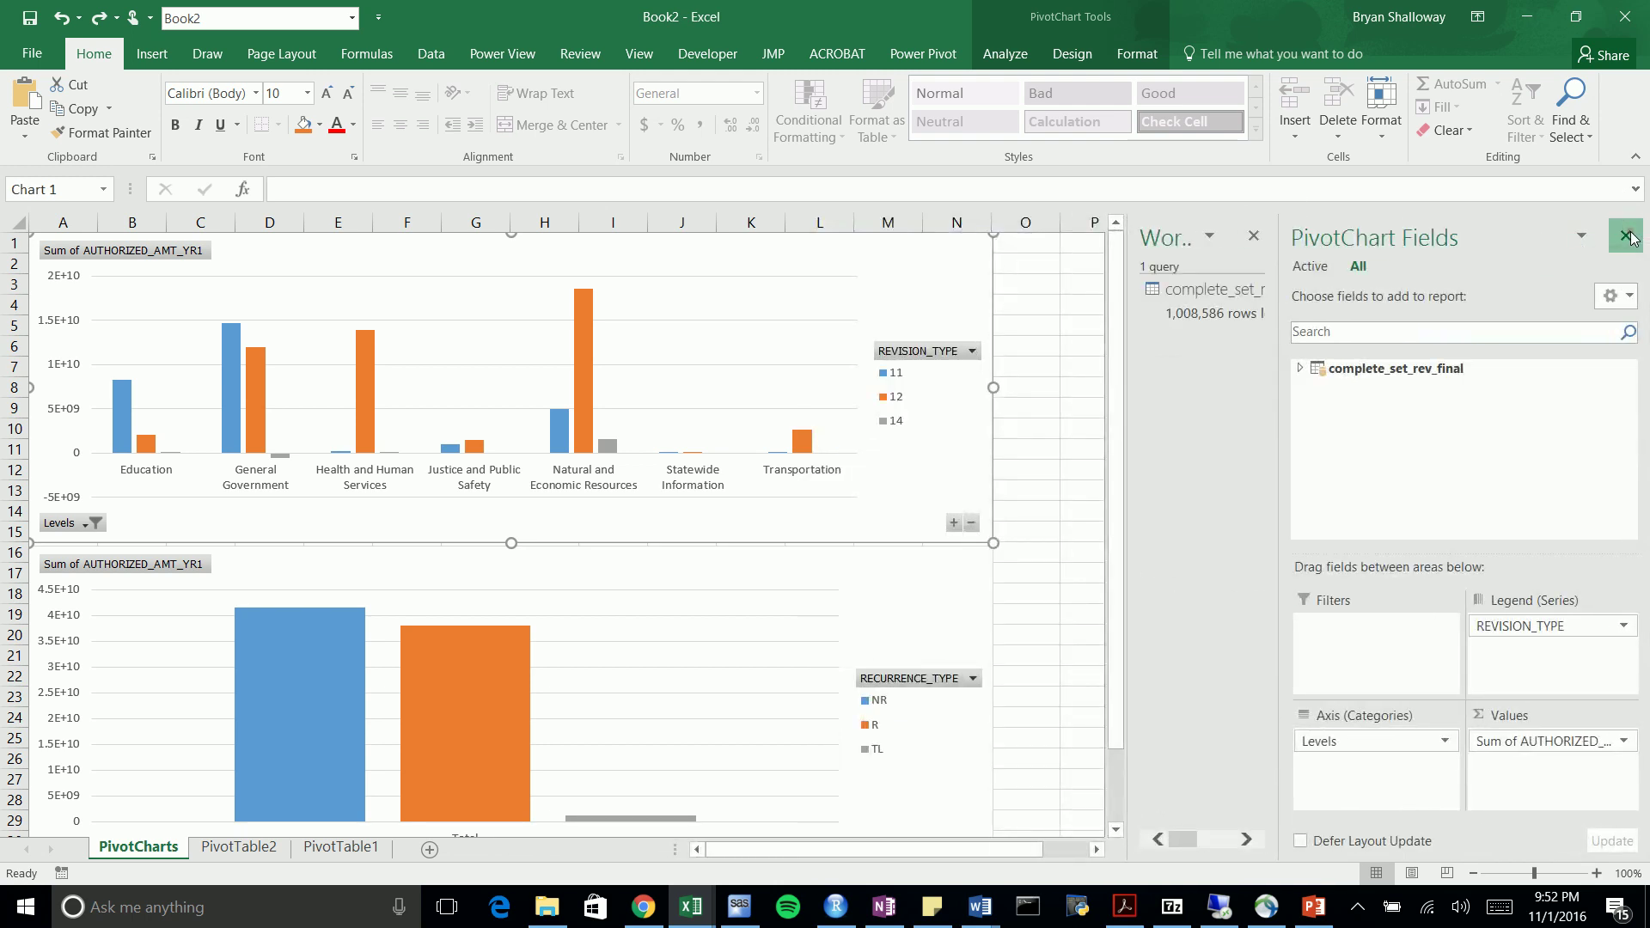
pyautogui.click(1627, 236)
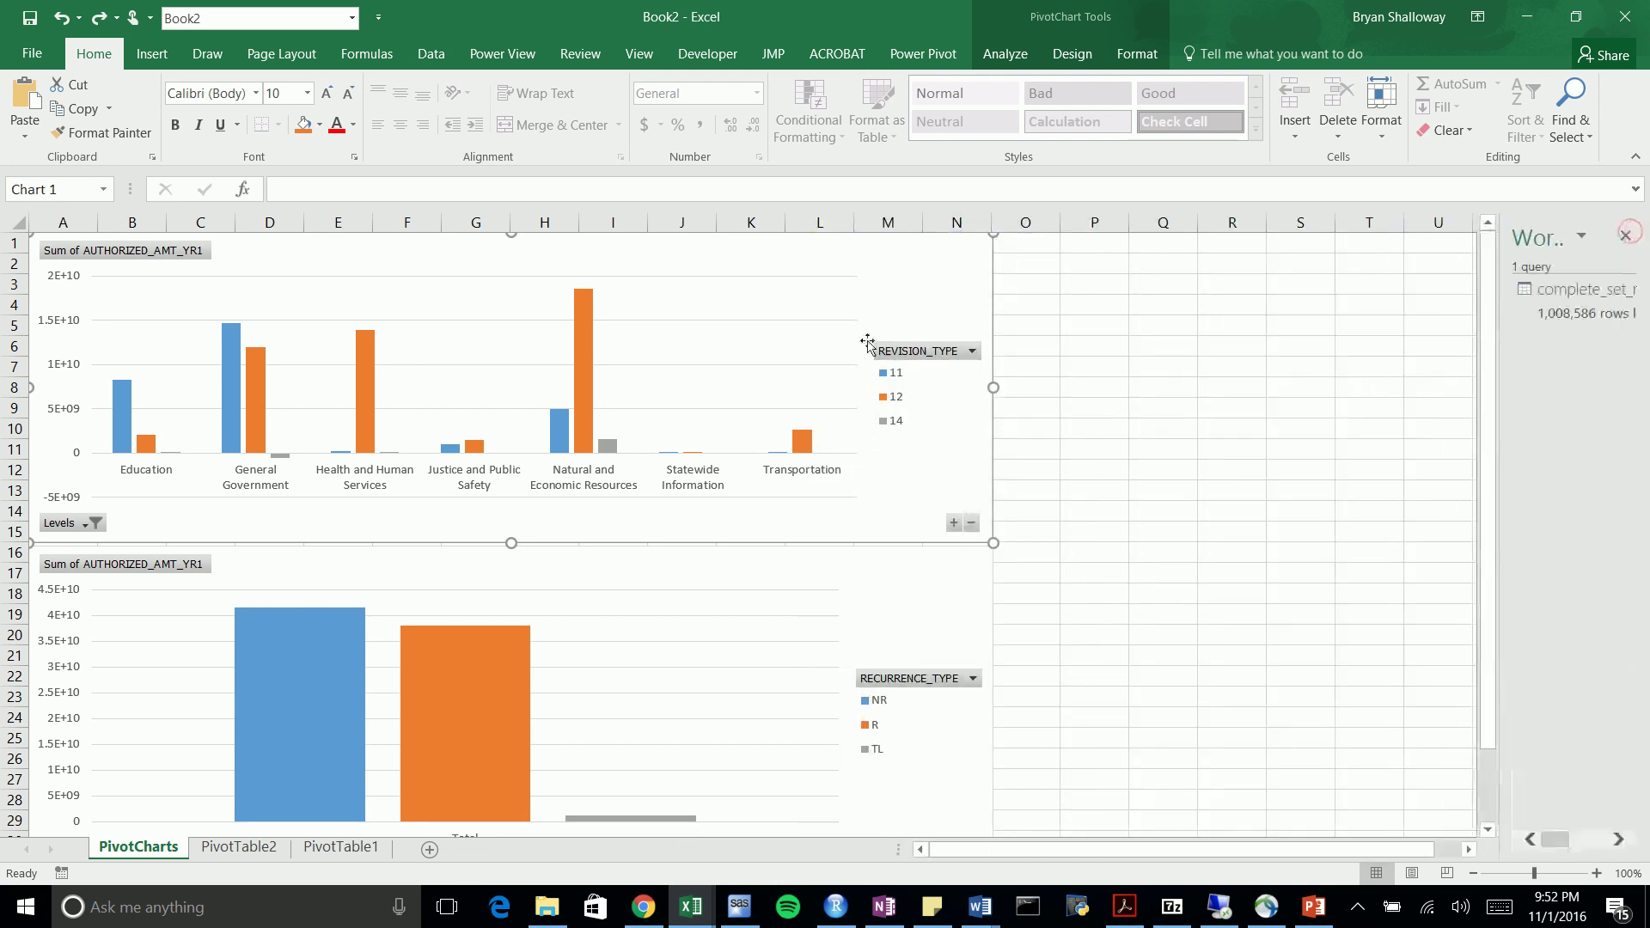
pyautogui.click(1066, 381)
pyautogui.click(963, 276)
pyautogui.moveTo(995, 387)
pyautogui.mouseDown()
pyautogui.moveTo(843, 395)
pyautogui.moveTo(967, 387)
pyautogui.mouseUp()
pyautogui.hotkey('ctrl', 'z')
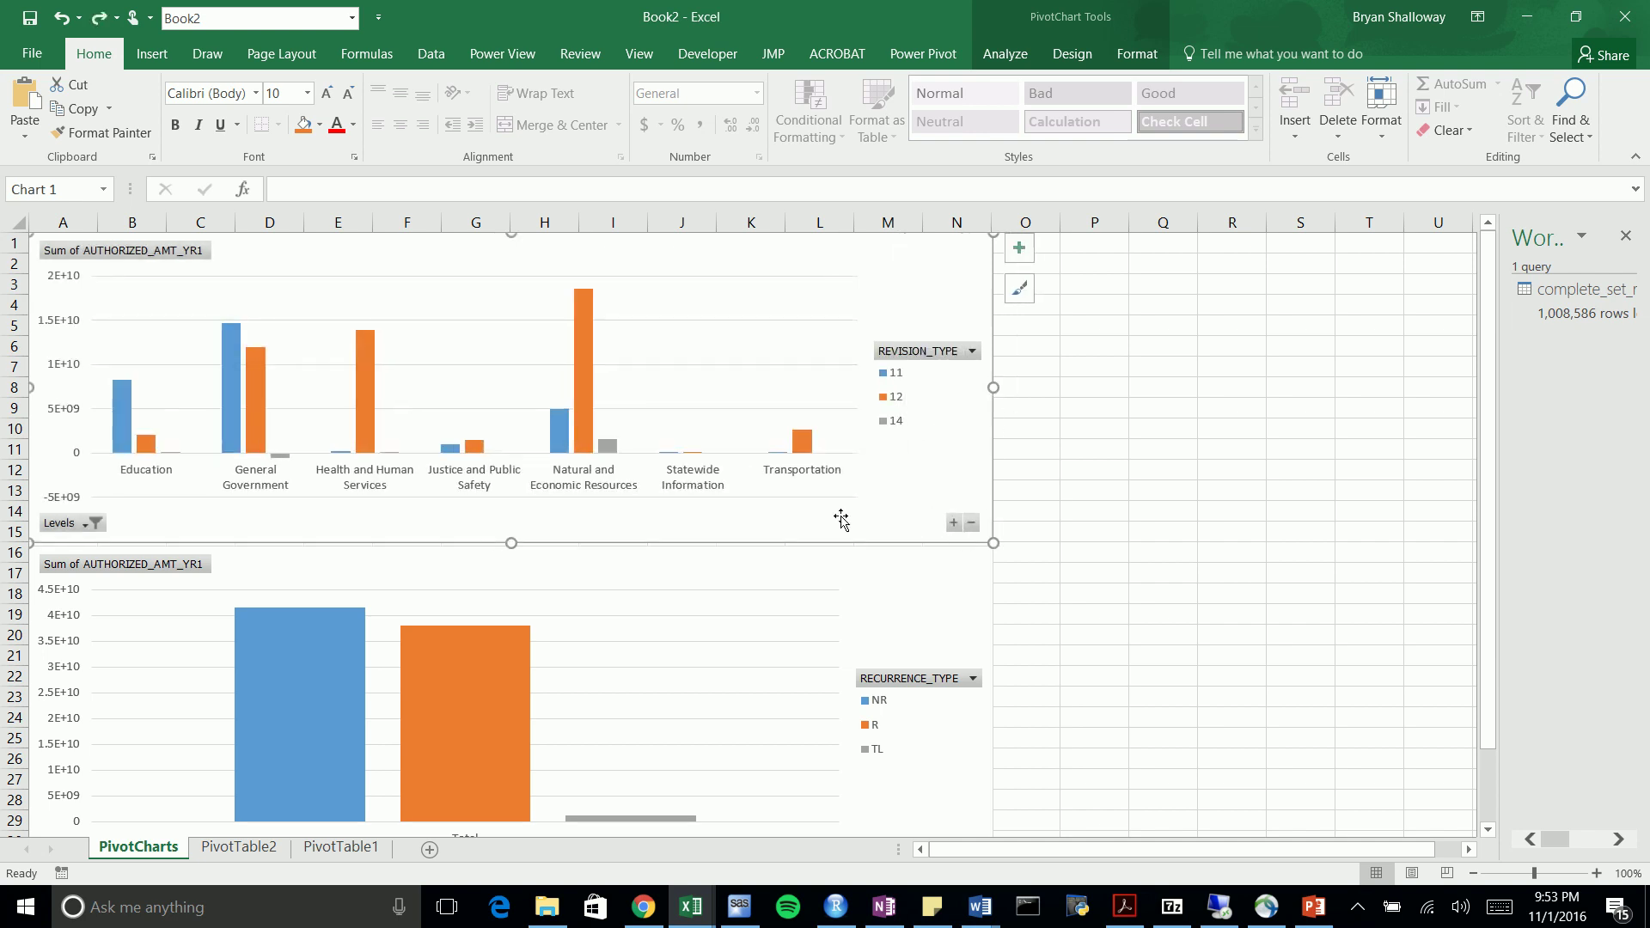
# Move both PivotCharts down together so the upper one starts at row 7, and collapse the ribbon
pyautogui.click(797, 557)
pyautogui.scroll(-1, 688, 550)
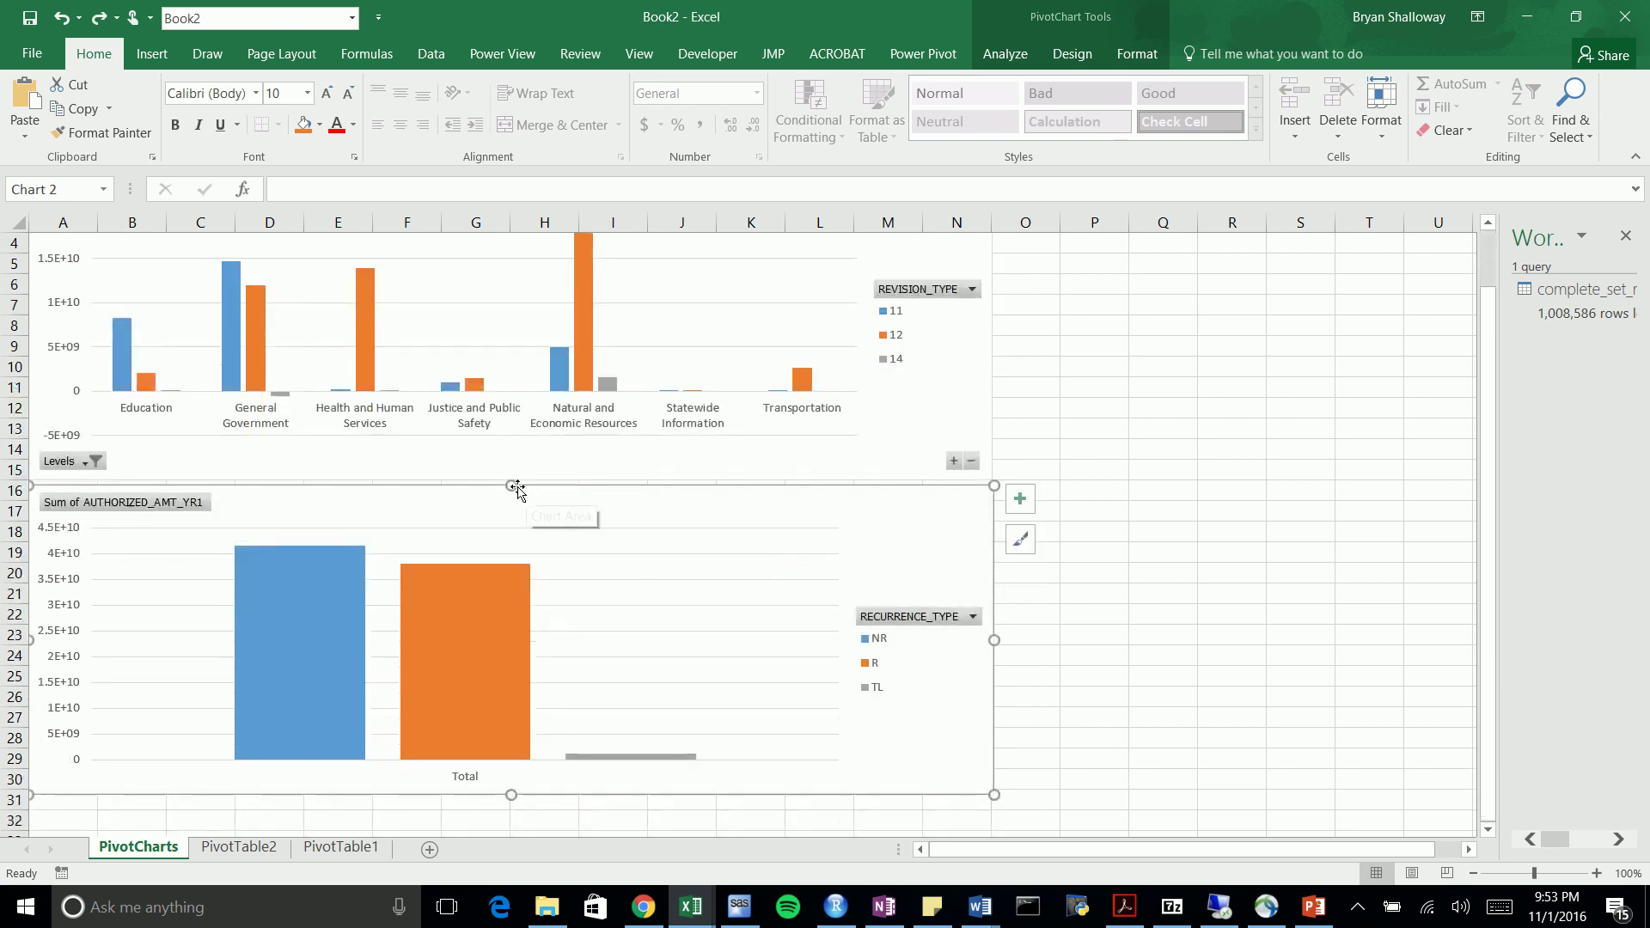
pyautogui.keyDown('ctrl'); pyautogui.click(616, 455); pyautogui.keyUp('ctrl')
pyautogui.moveTo(612, 460); pyautogui.dragTo(513, 599)
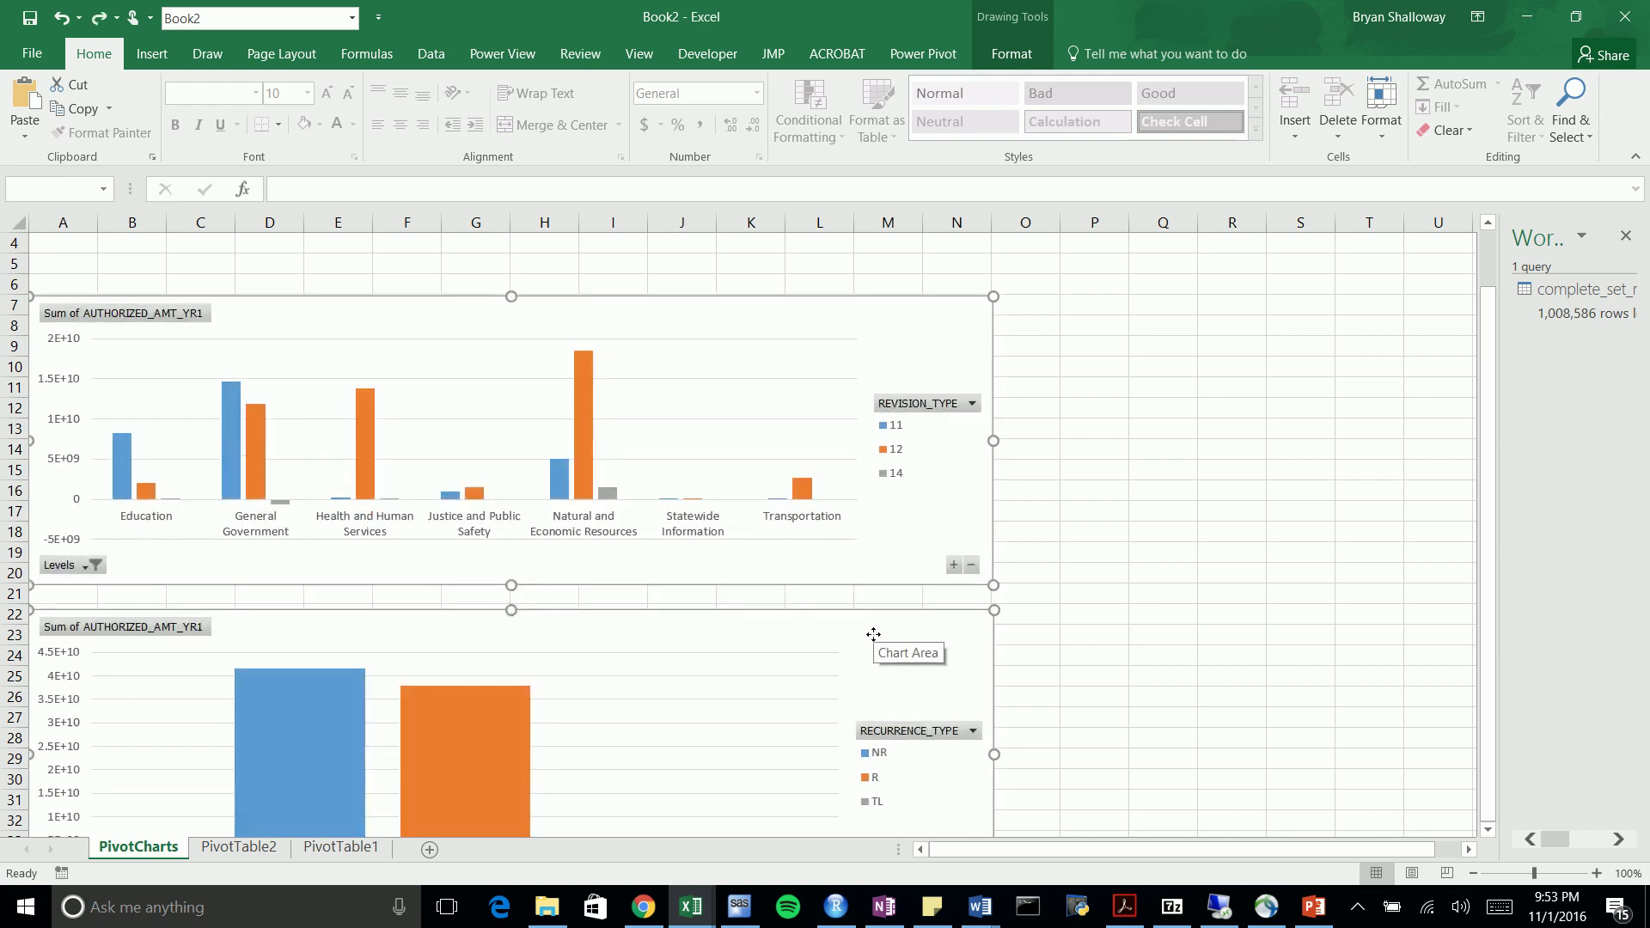
pyautogui.click(1132, 524)
pyautogui.hotkey('ctrl', 'z')
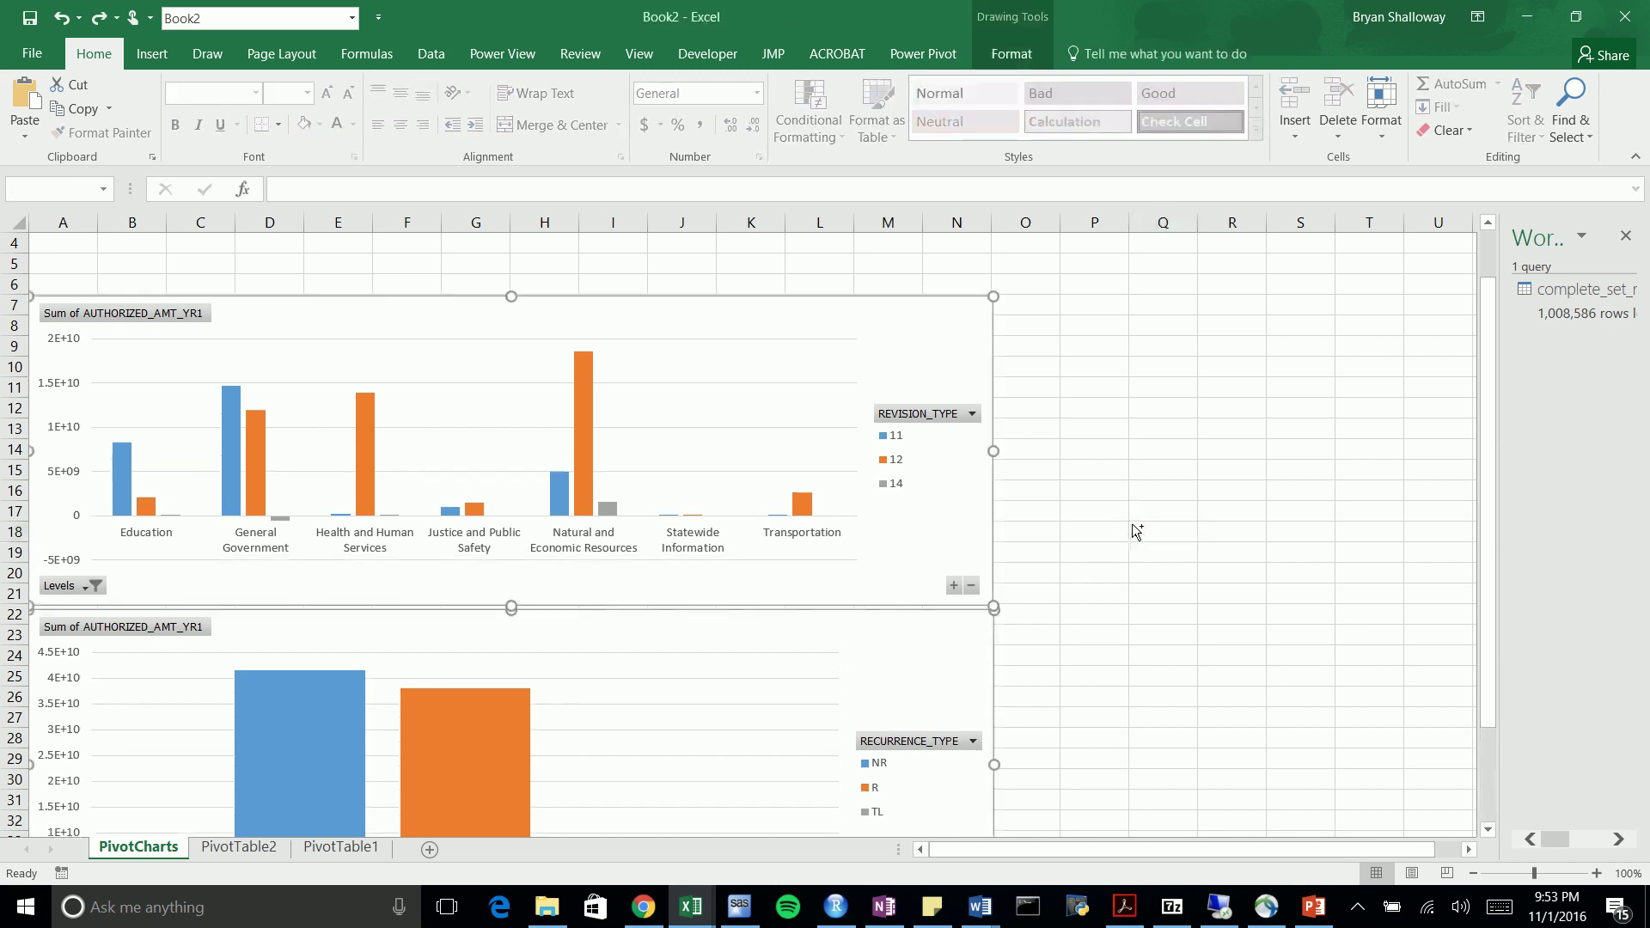
pyautogui.click(1142, 399)
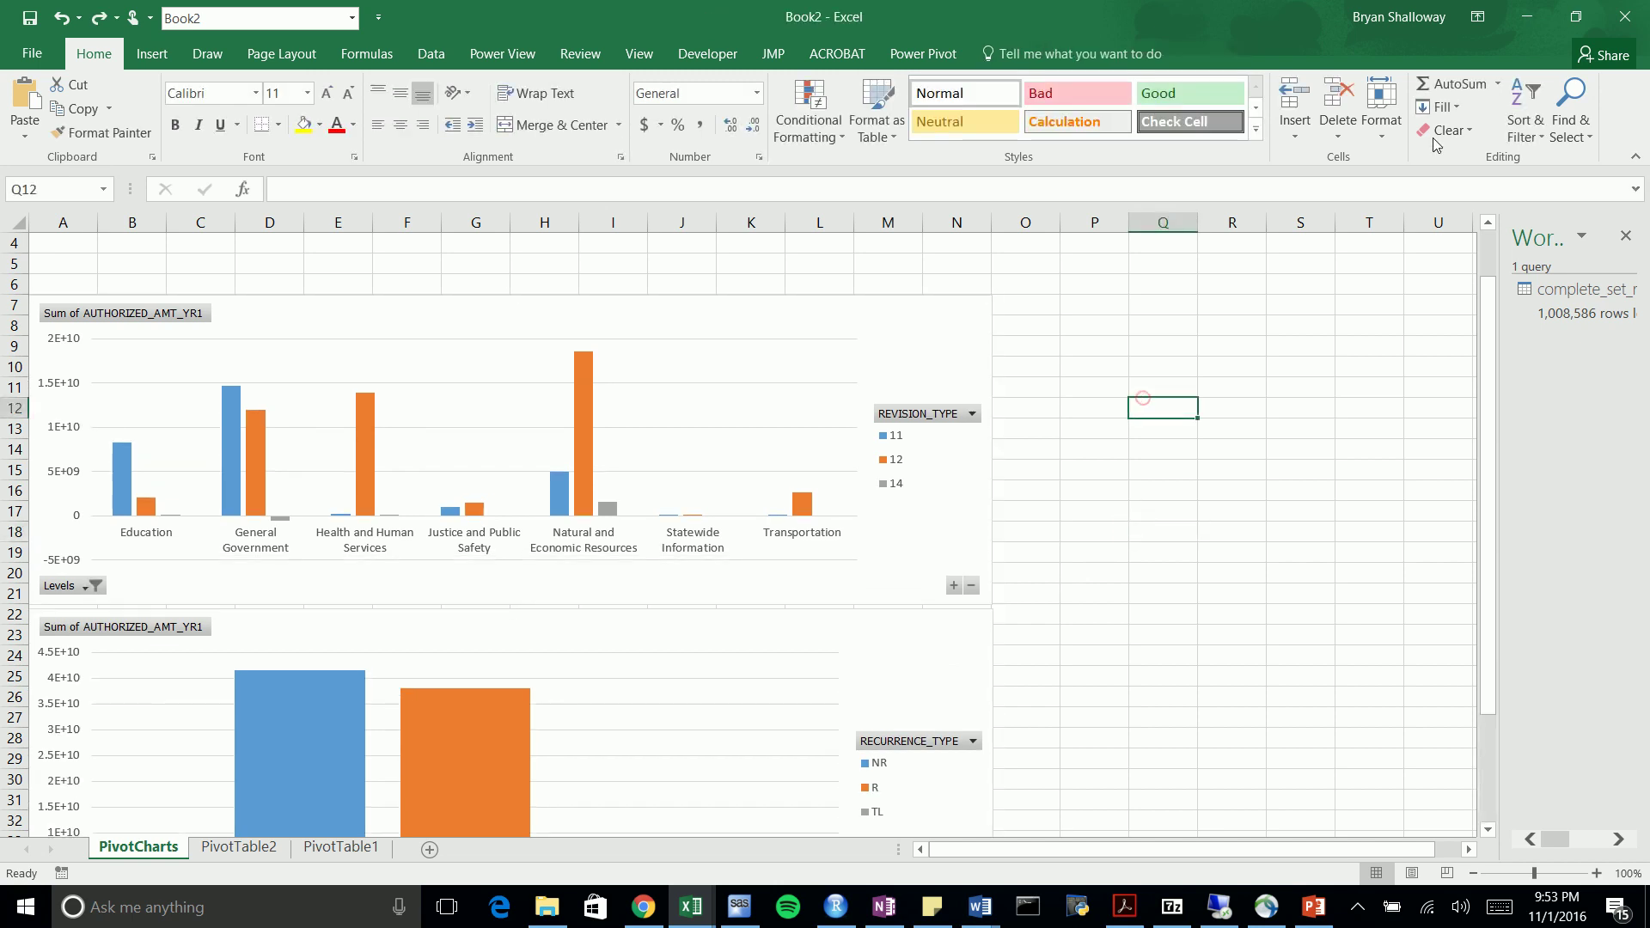
pyautogui.click(1629, 160)
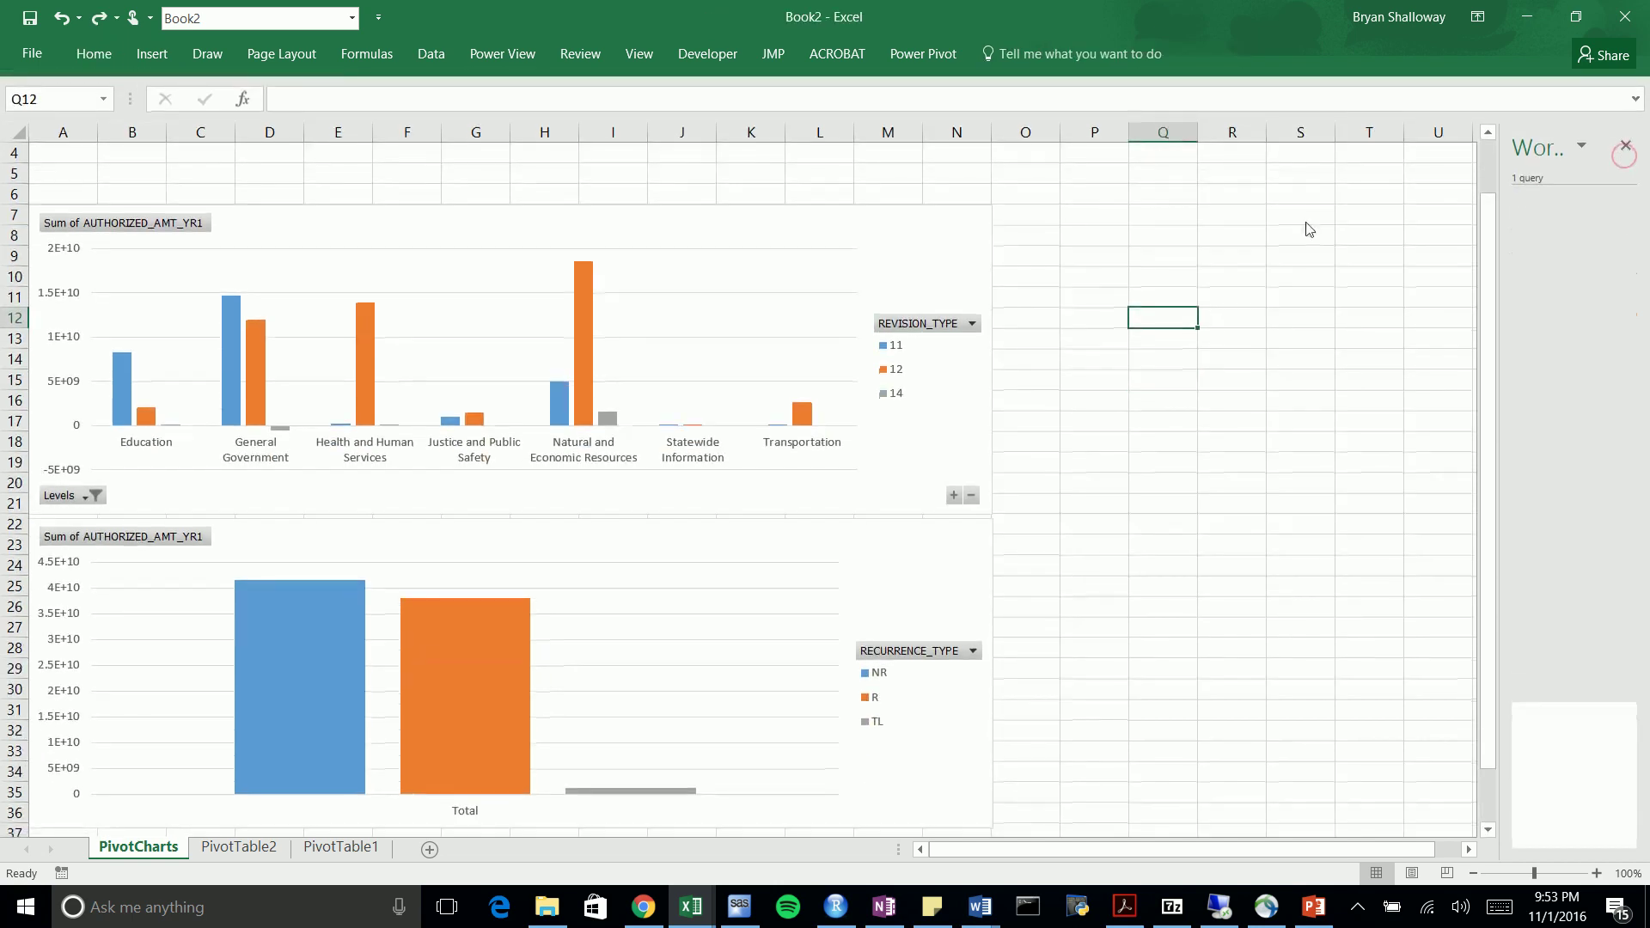
# Shorten the upper PivotChart and place it directly above the lower one, spanning rows 9 to 21
pyautogui.click(261, 222)
pyautogui.moveTo(512, 515); pyautogui.dragTo(512, 466)
pyautogui.moveTo(584, 247); pyautogui.dragTo(584, 290)
# Shorten the lower PivotChart from its bottom edge so it ends at about row 33
pyautogui.click(534, 551)
pyautogui.scroll(-2, 534, 551)
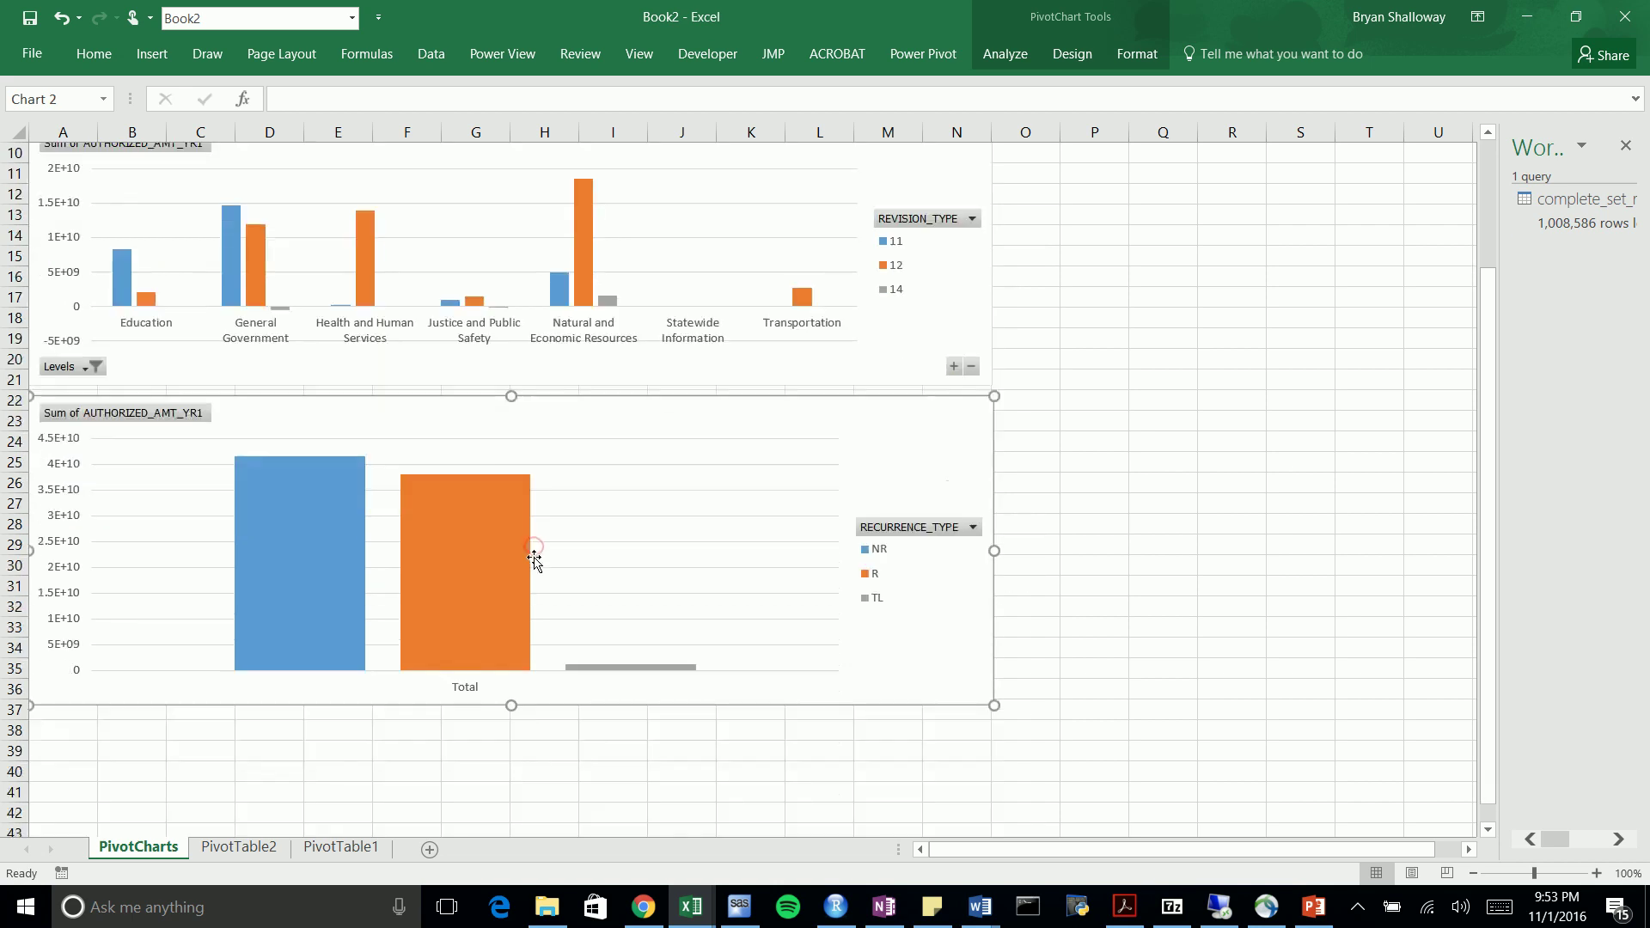
pyautogui.moveTo(510, 706); pyautogui.dragTo(513, 626)
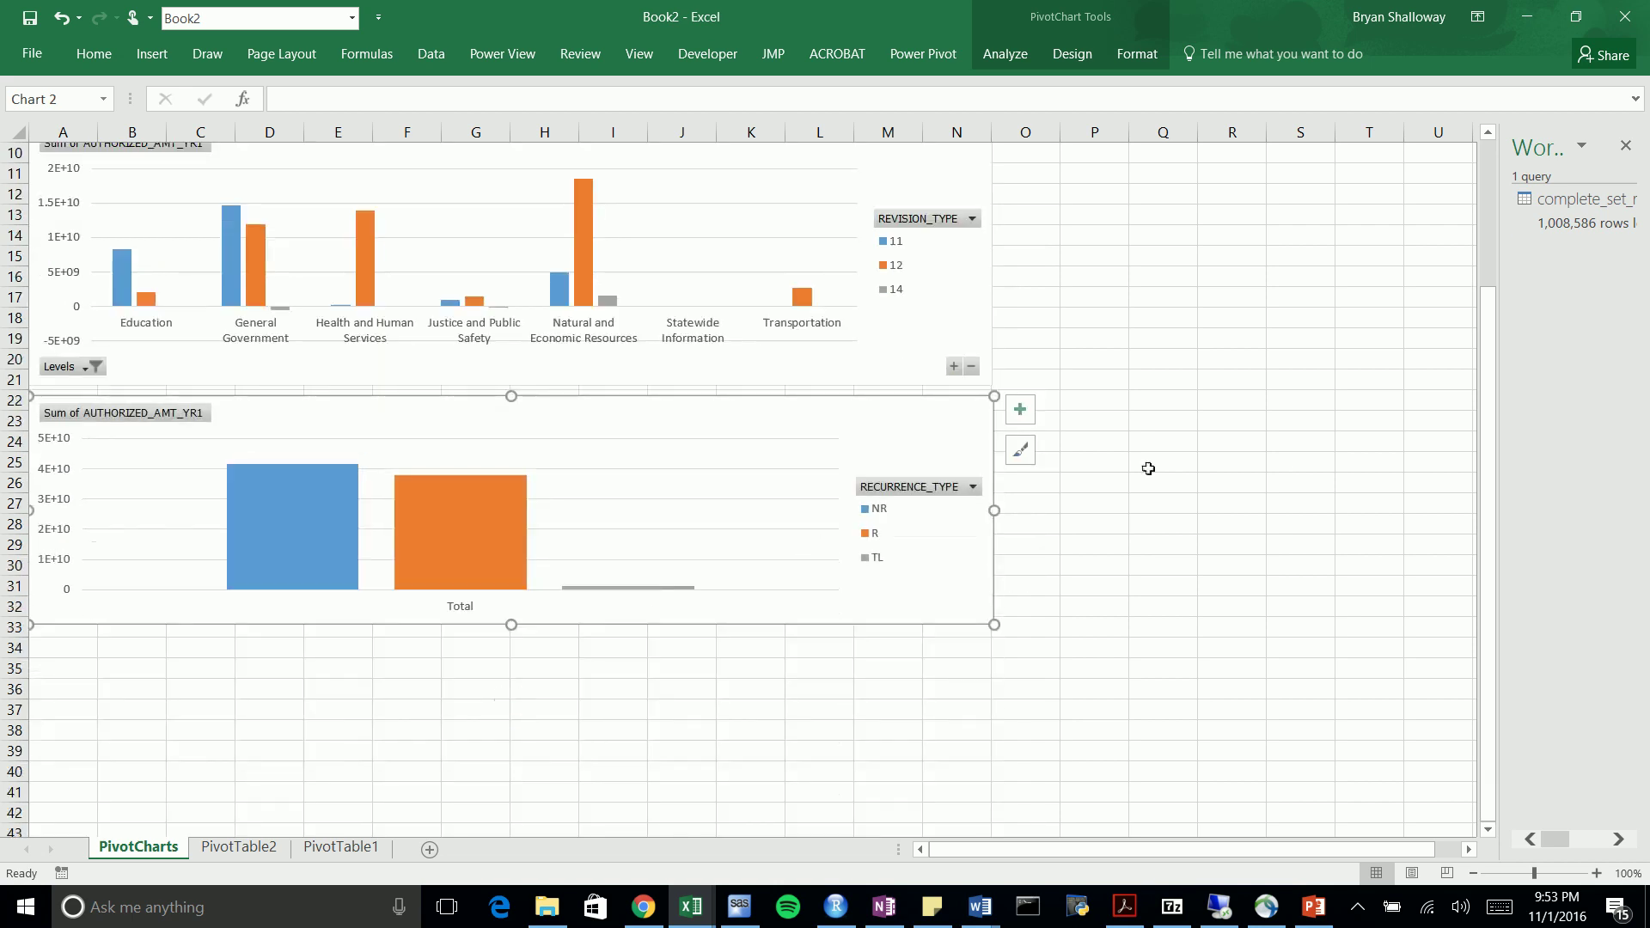
# Insert slicers for REVISION_TYPE and RECURRENCE_TYPE from More Fields for the upper PivotChart, with the ribbon kept expanded
pyautogui.scroll(3, 1134, 416)
pyautogui.click(752, 323)
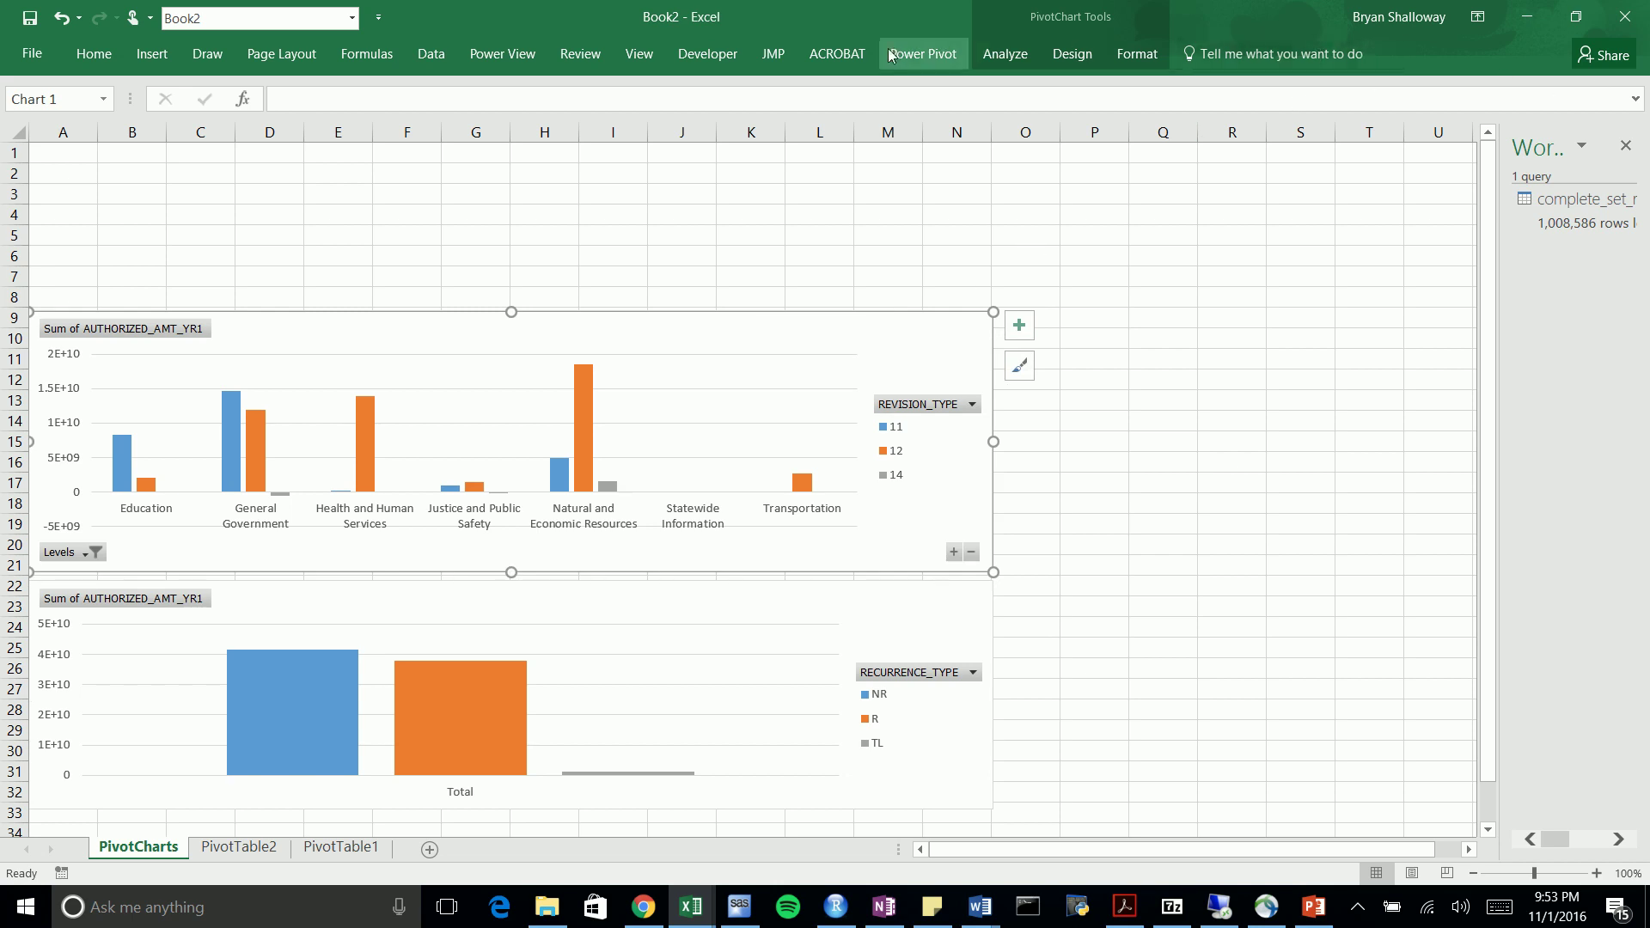
pyautogui.click(148, 57)
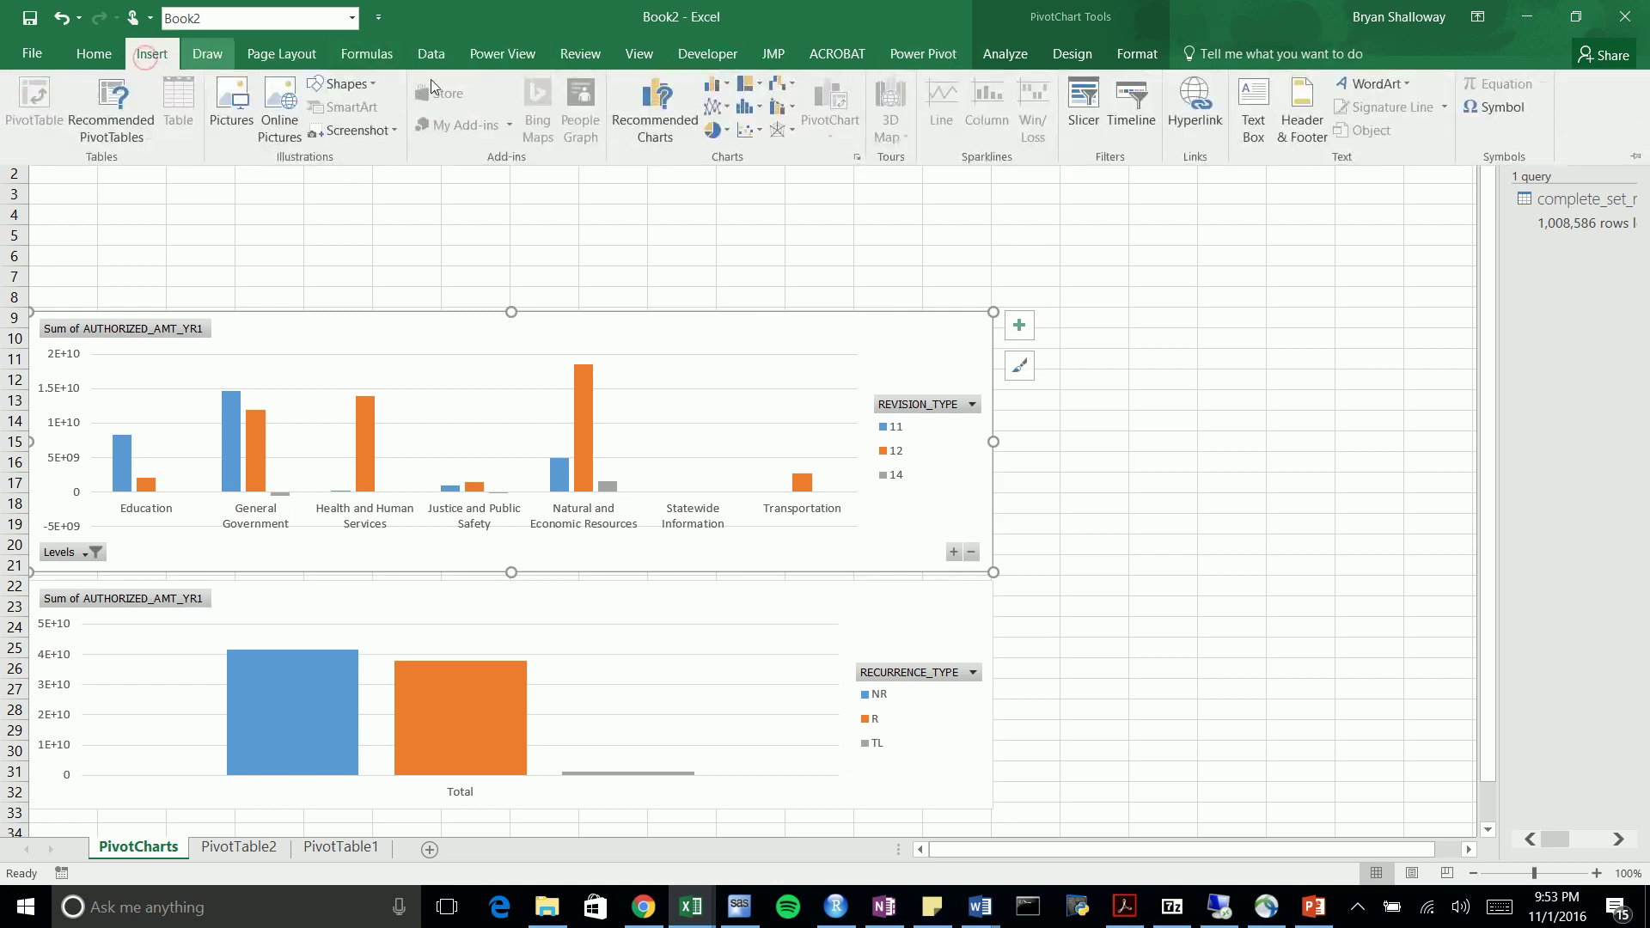
pyautogui.click(1634, 154)
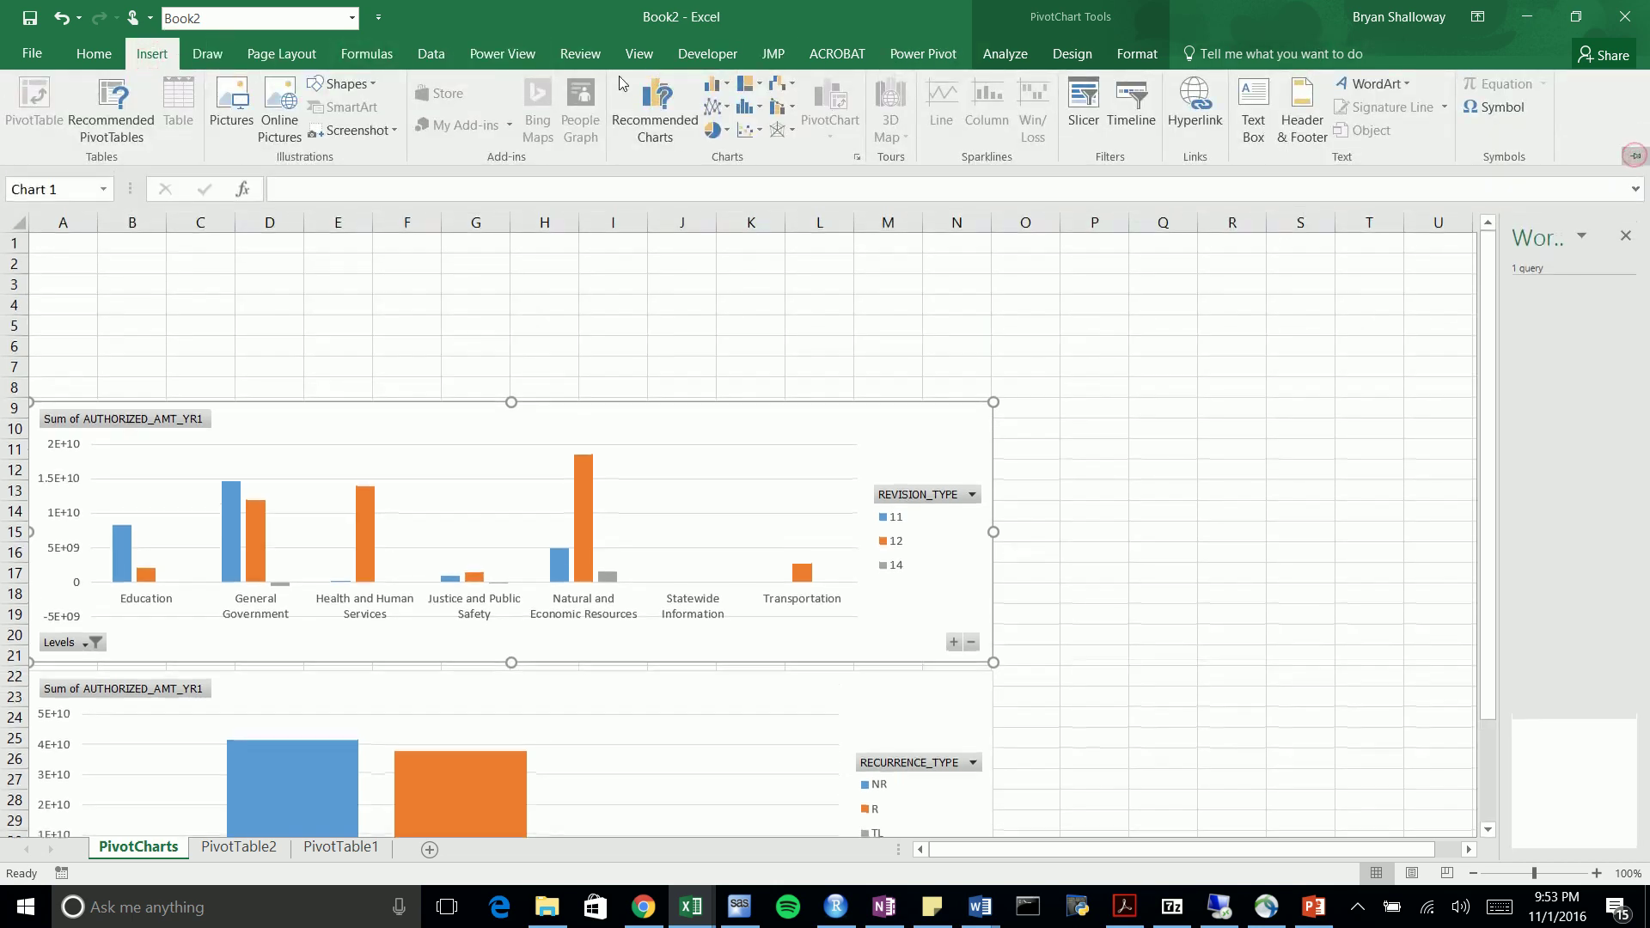
pyautogui.click(1084, 101)
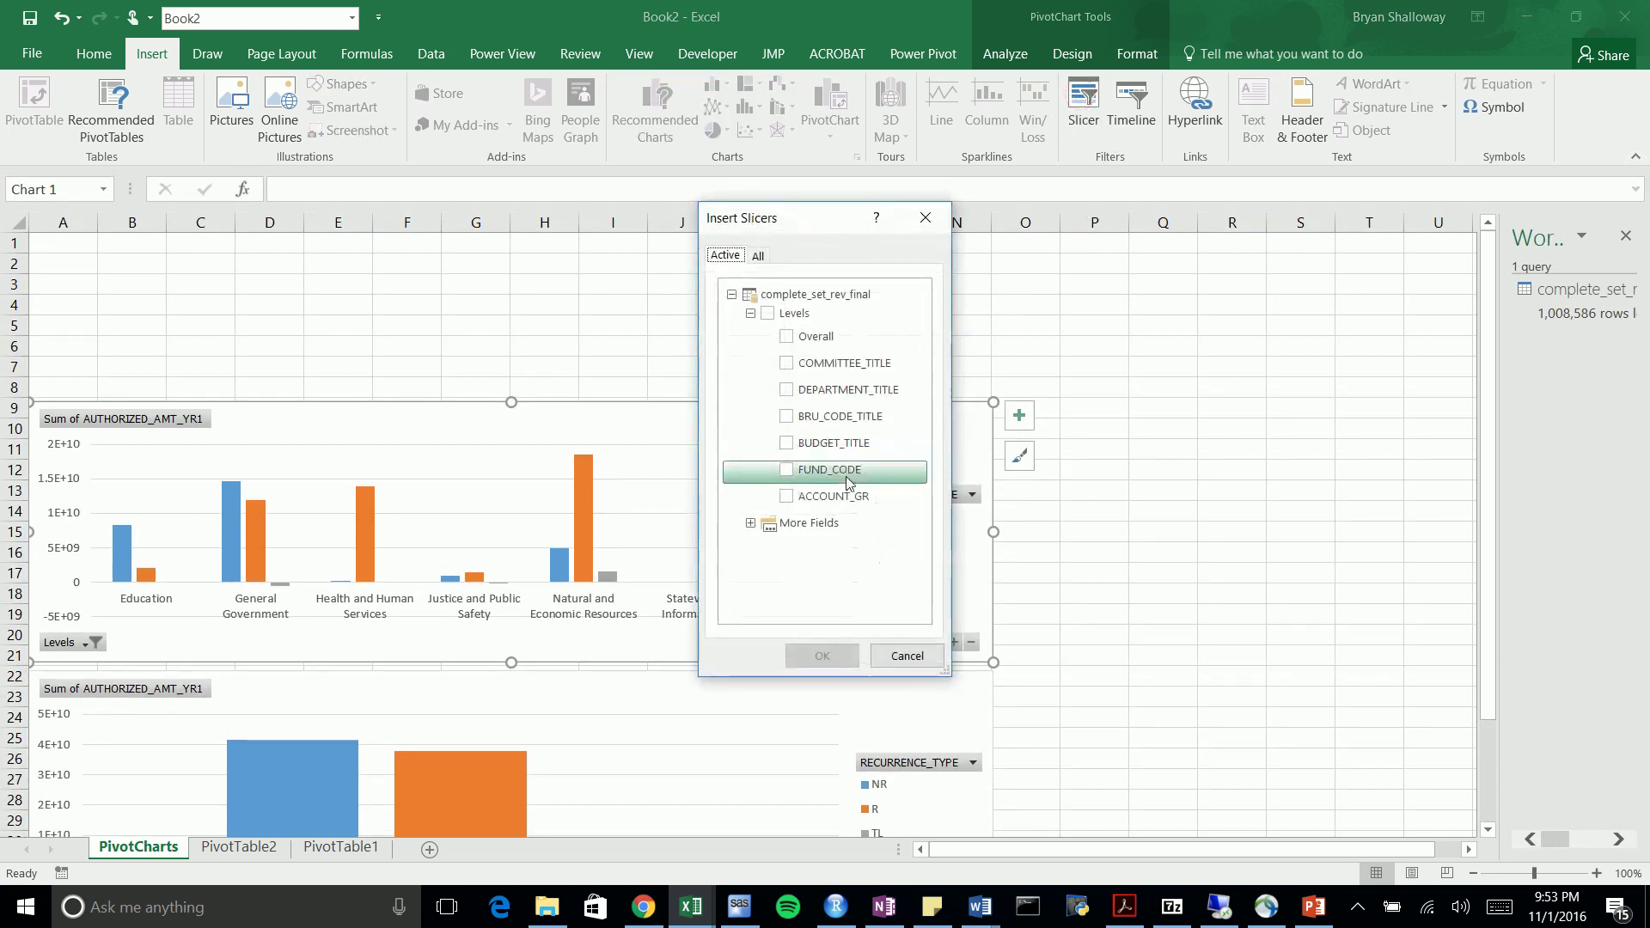
pyautogui.click(750, 523)
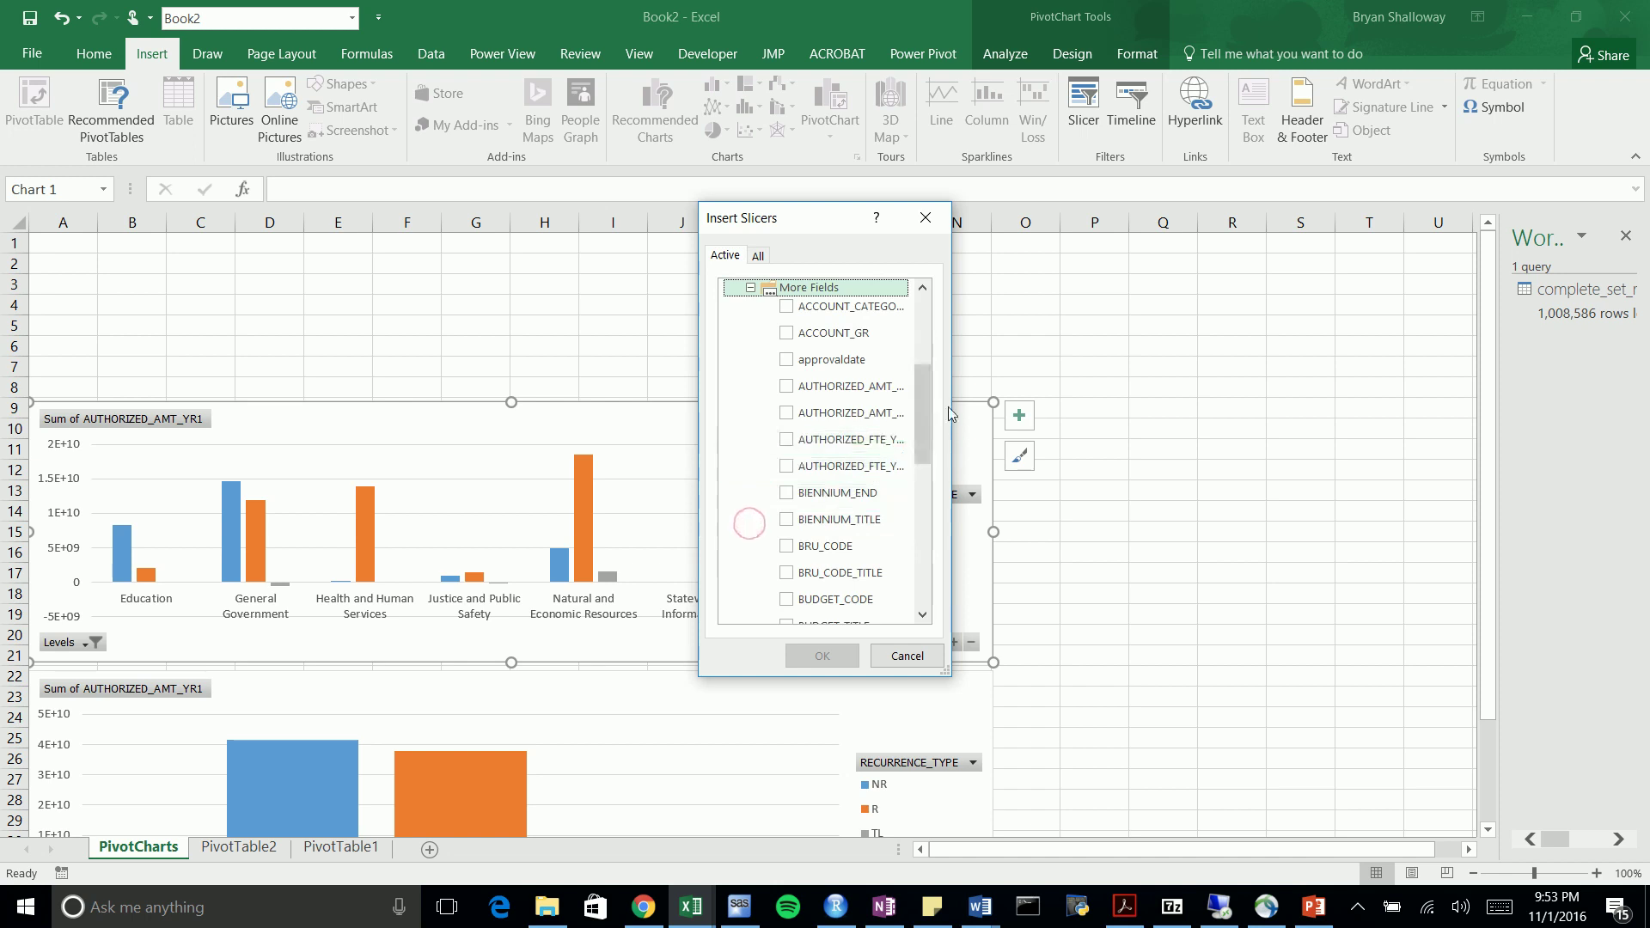
pyautogui.moveTo(920, 414); pyautogui.dragTo(915, 526)
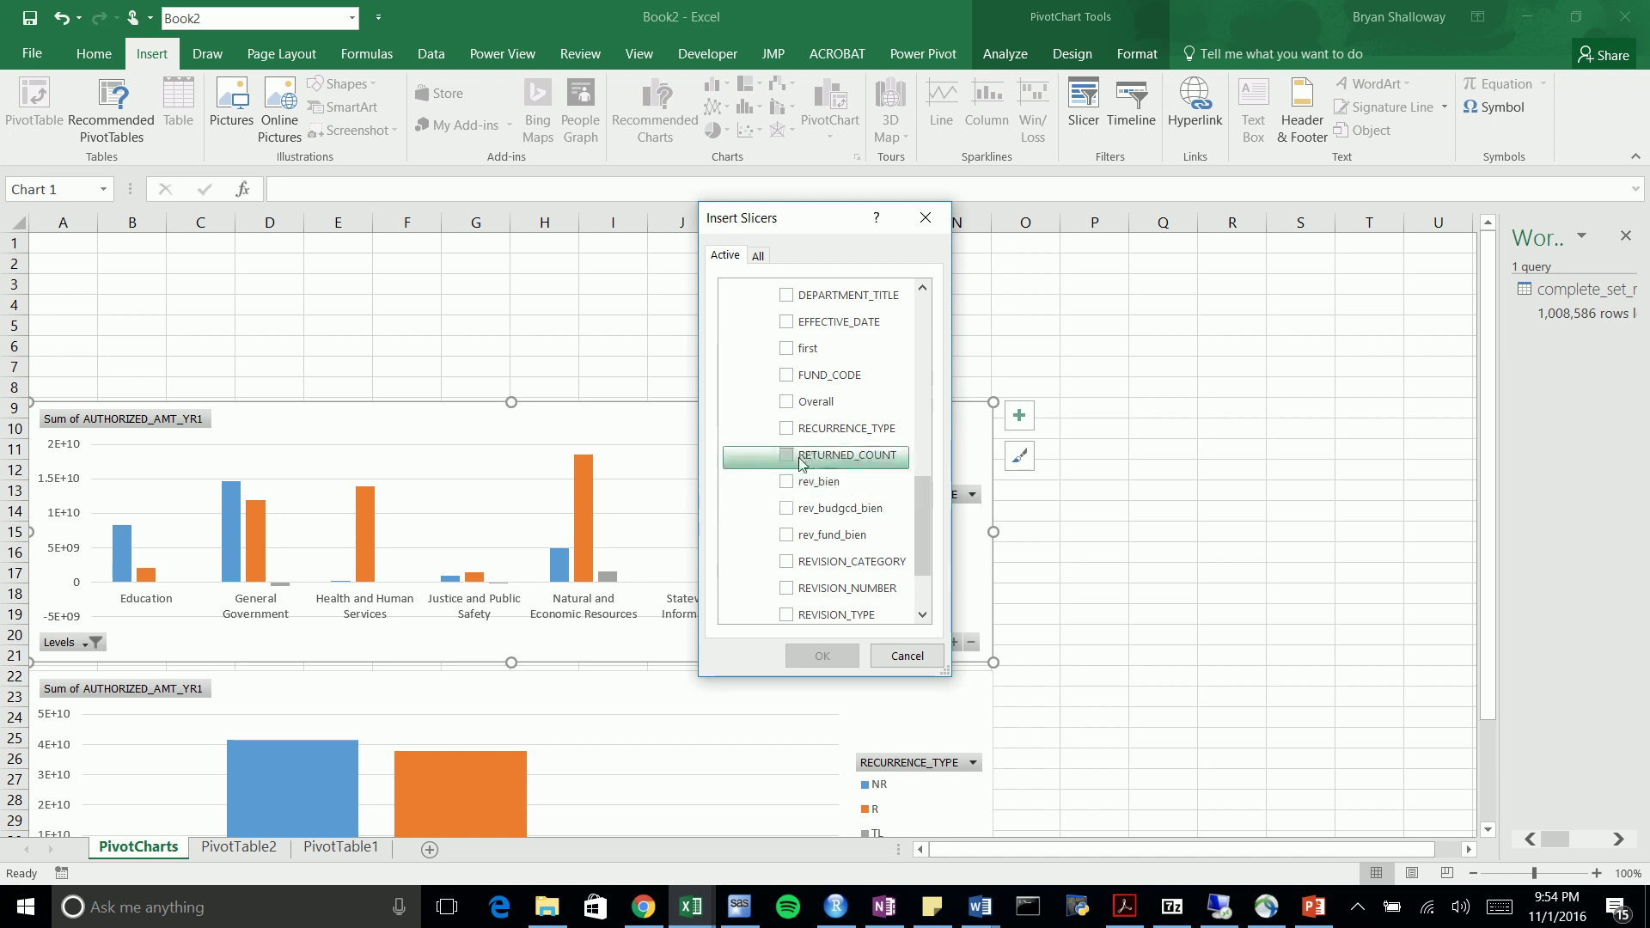
pyautogui.scroll(-2, 808, 481)
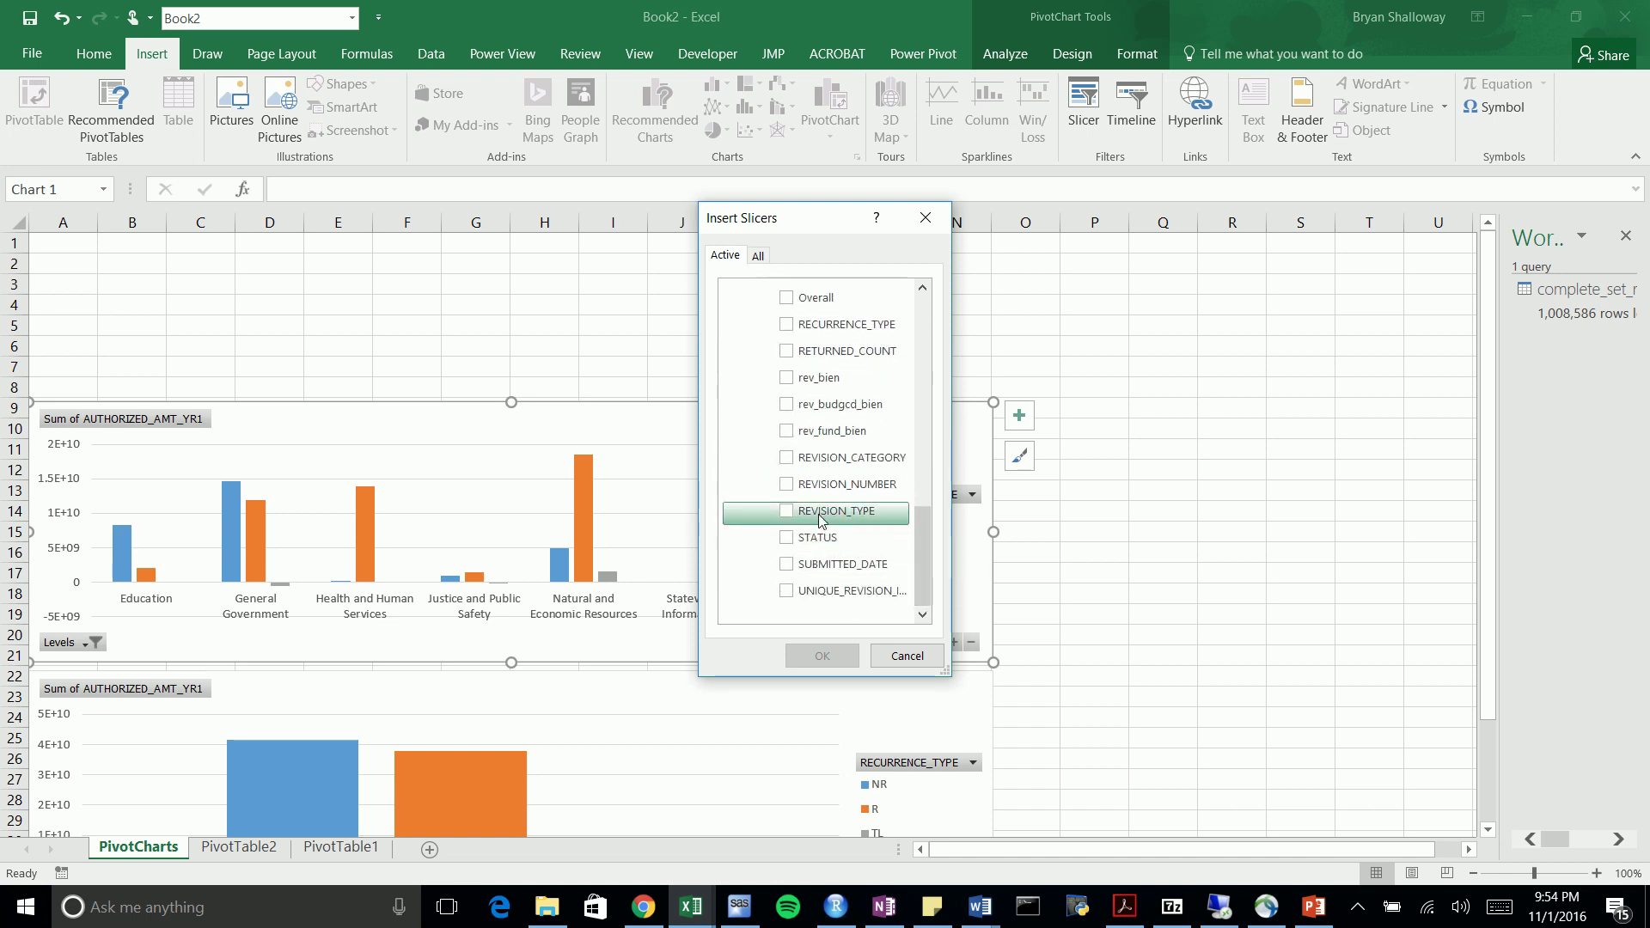
pyautogui.click(785, 512)
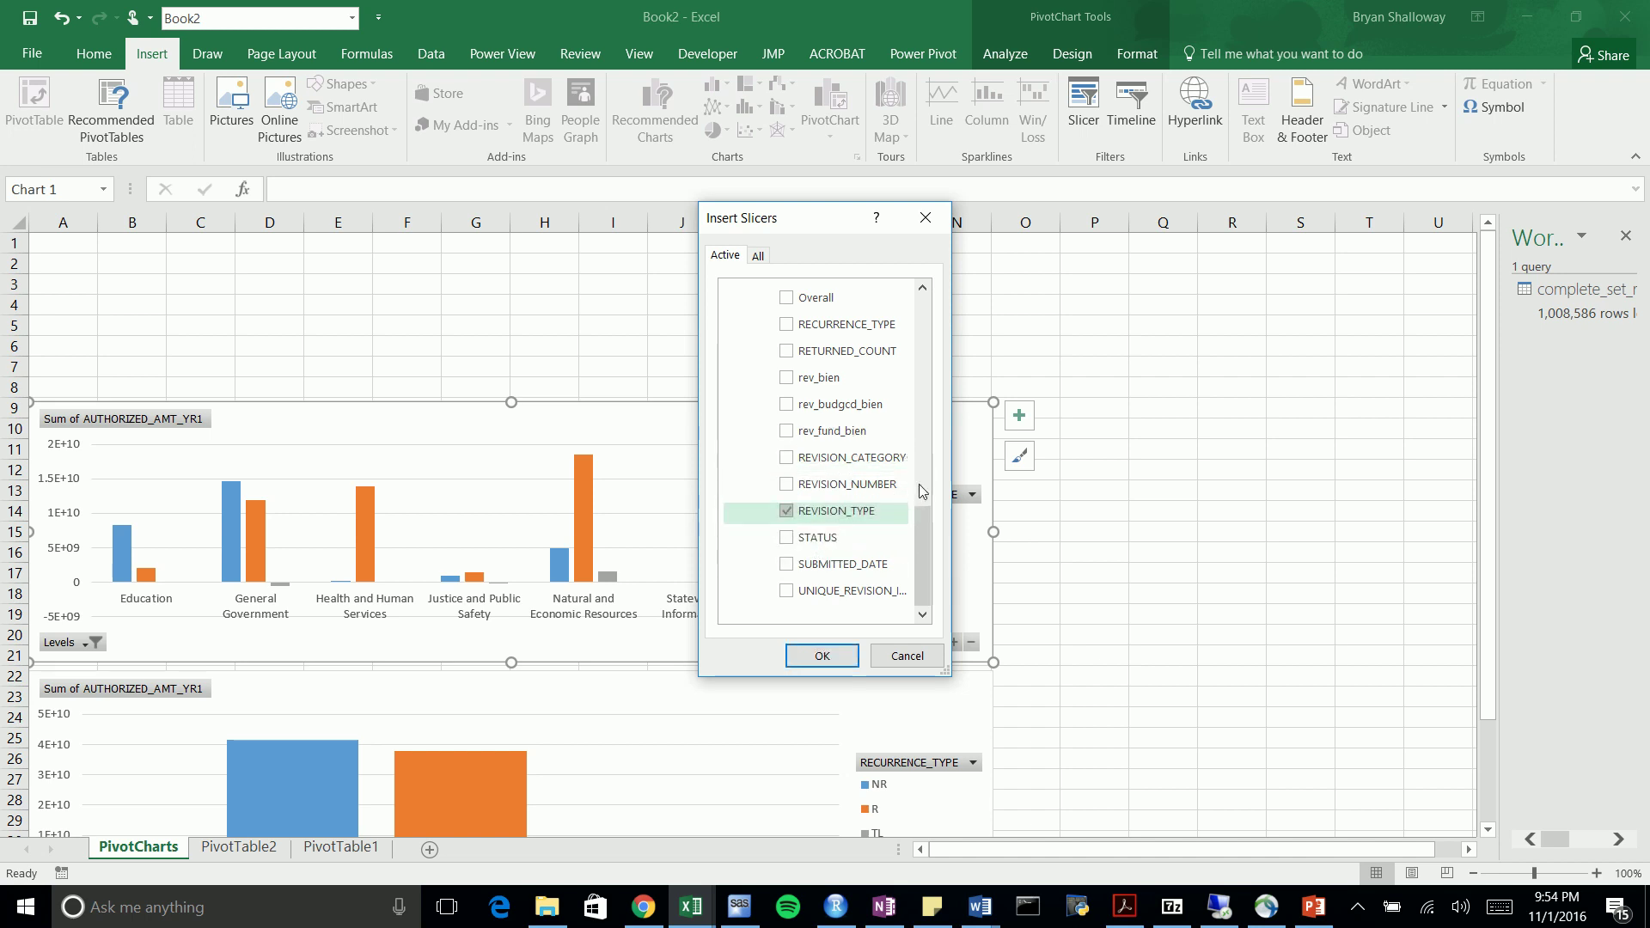
pyautogui.click(790, 327)
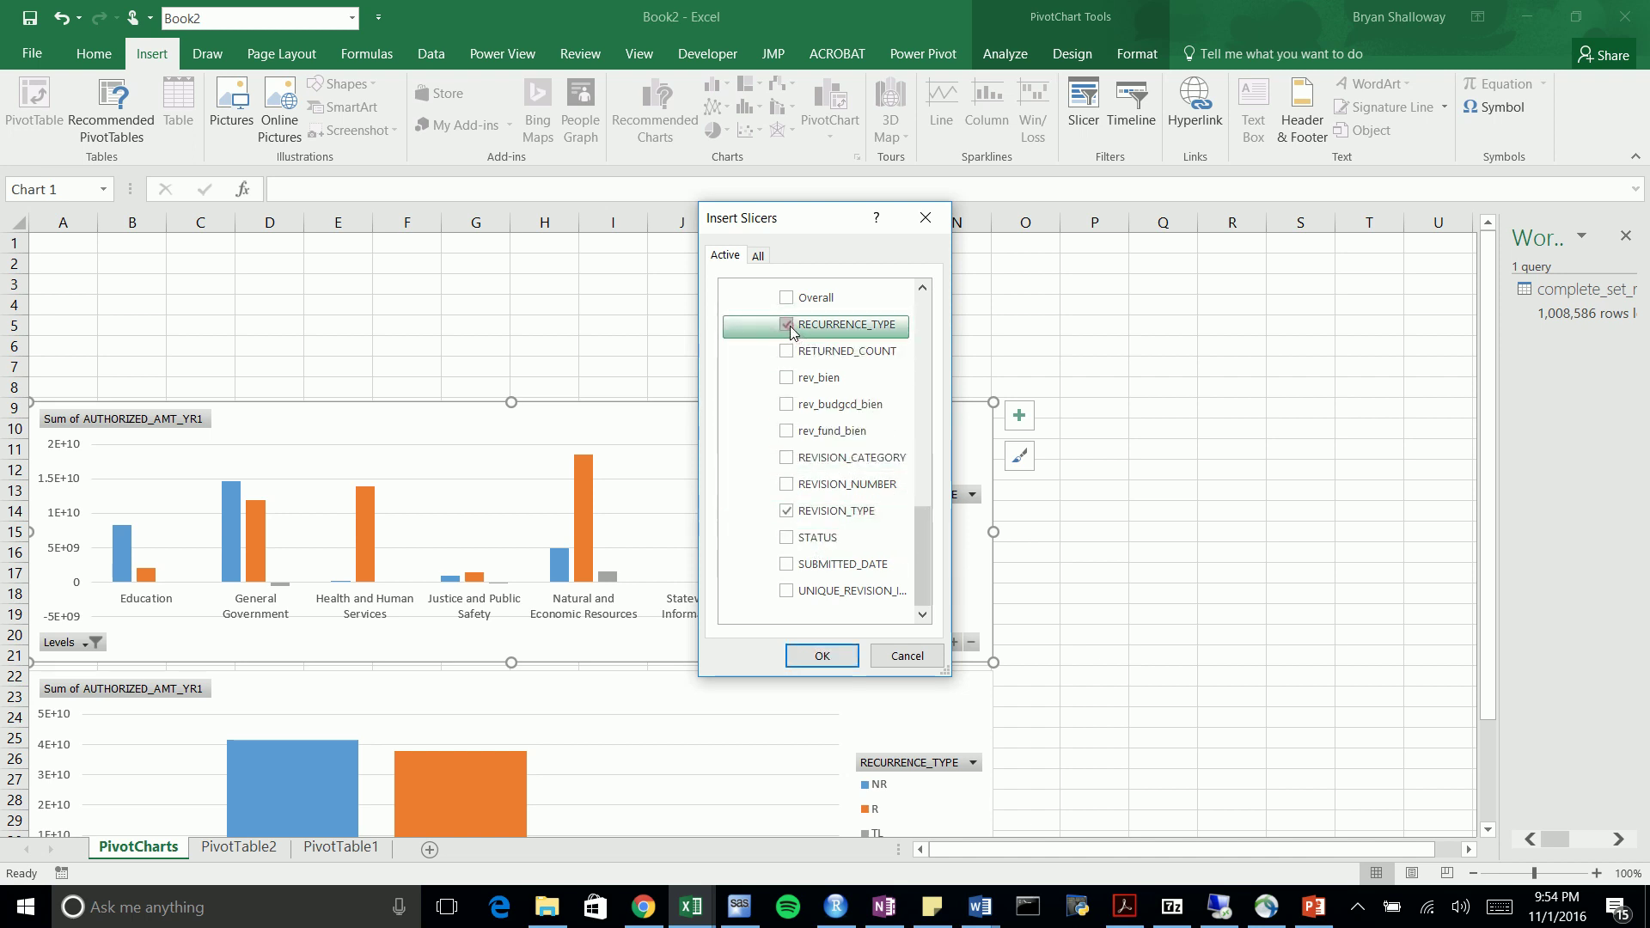
pyautogui.moveTo(925, 526)
pyautogui.mouseDown()
pyautogui.moveTo(924, 570)
pyautogui.moveTo(944, 501)
pyautogui.mouseUp()
pyautogui.click(843, 659)
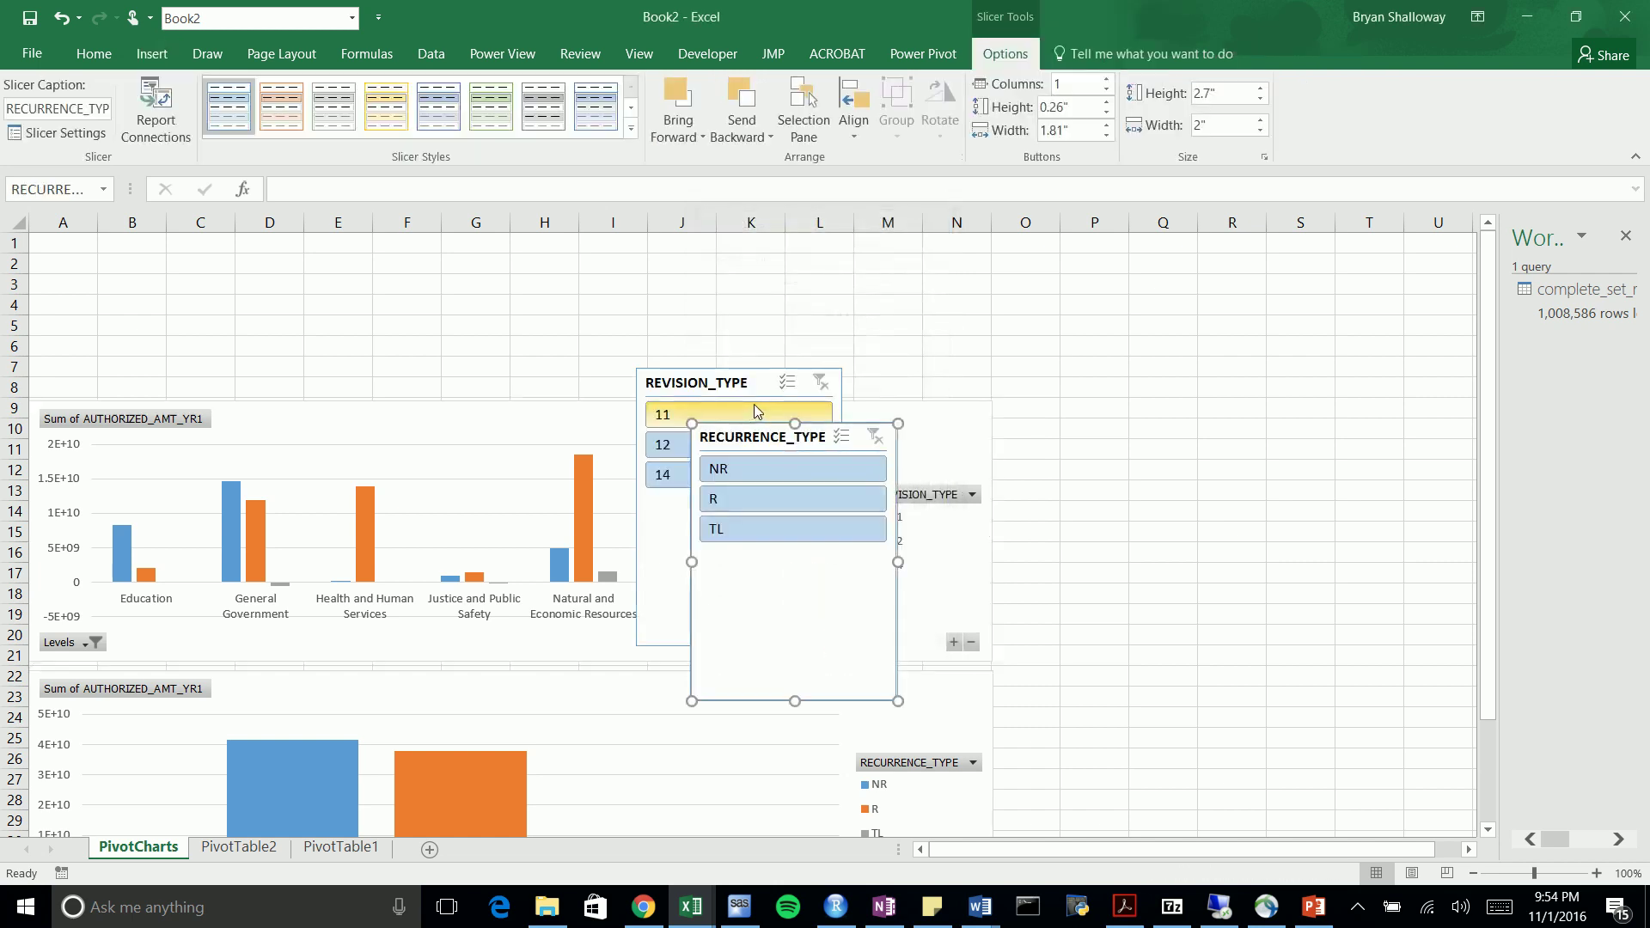
# Place the REVISION_TYPE and RECURRENCE_TYPE slicers side by side above the upper PivotChart and shorten both to end at row 8
pyautogui.moveTo(749, 383); pyautogui.dragTo(112, 247)
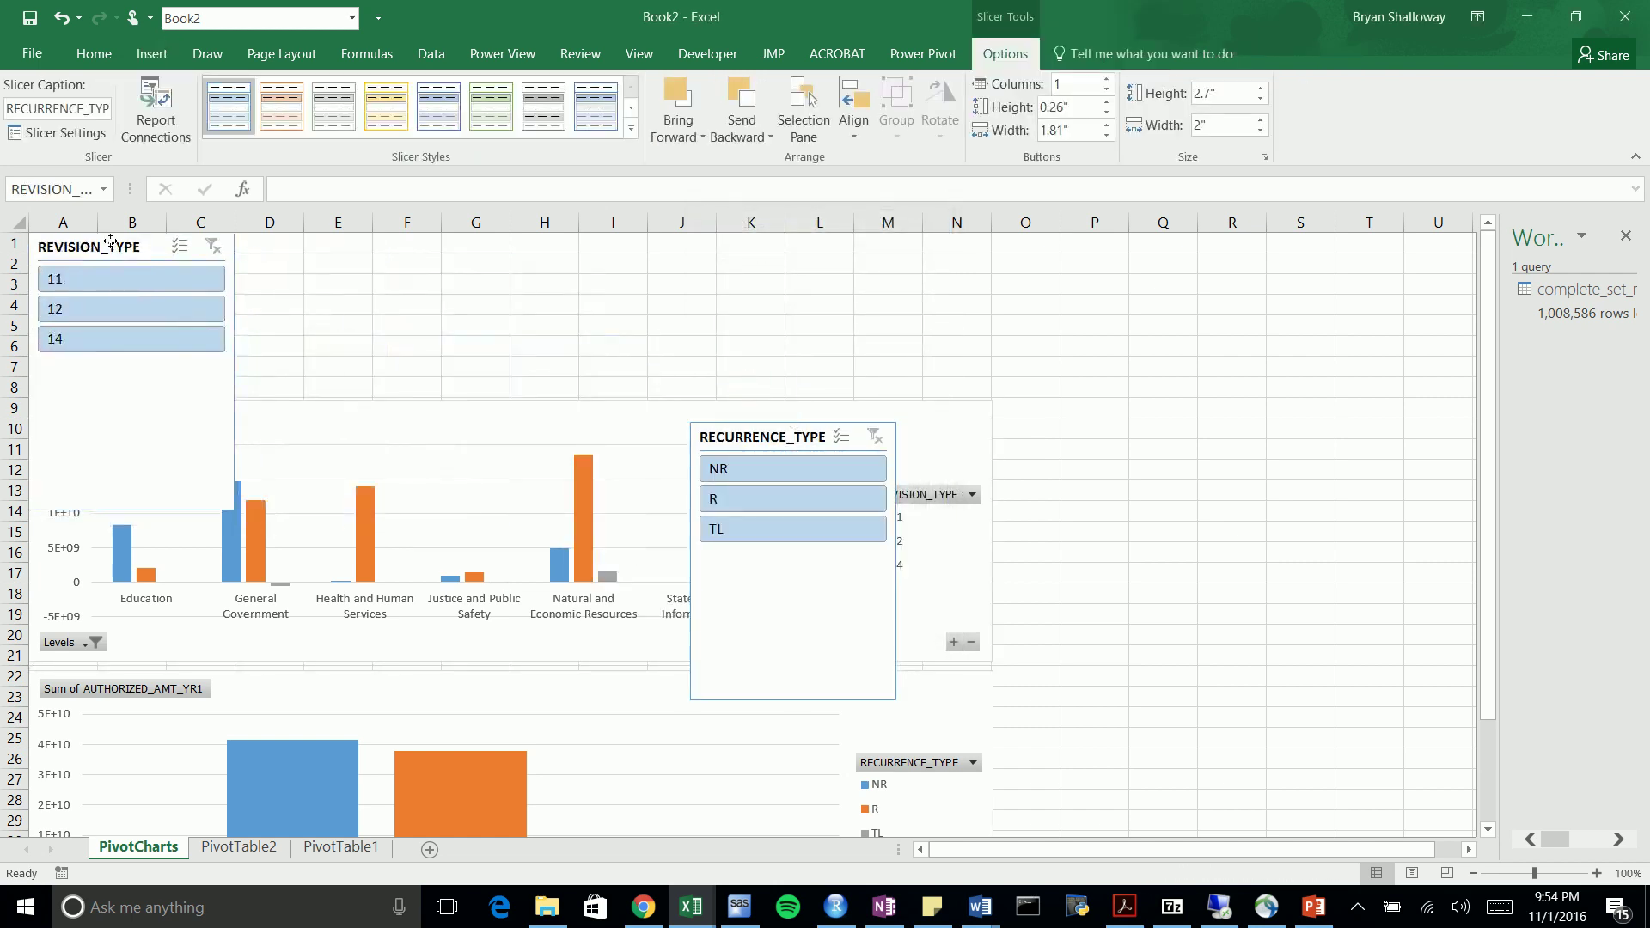
pyautogui.moveTo(133, 507); pyautogui.dragTo(125, 389)
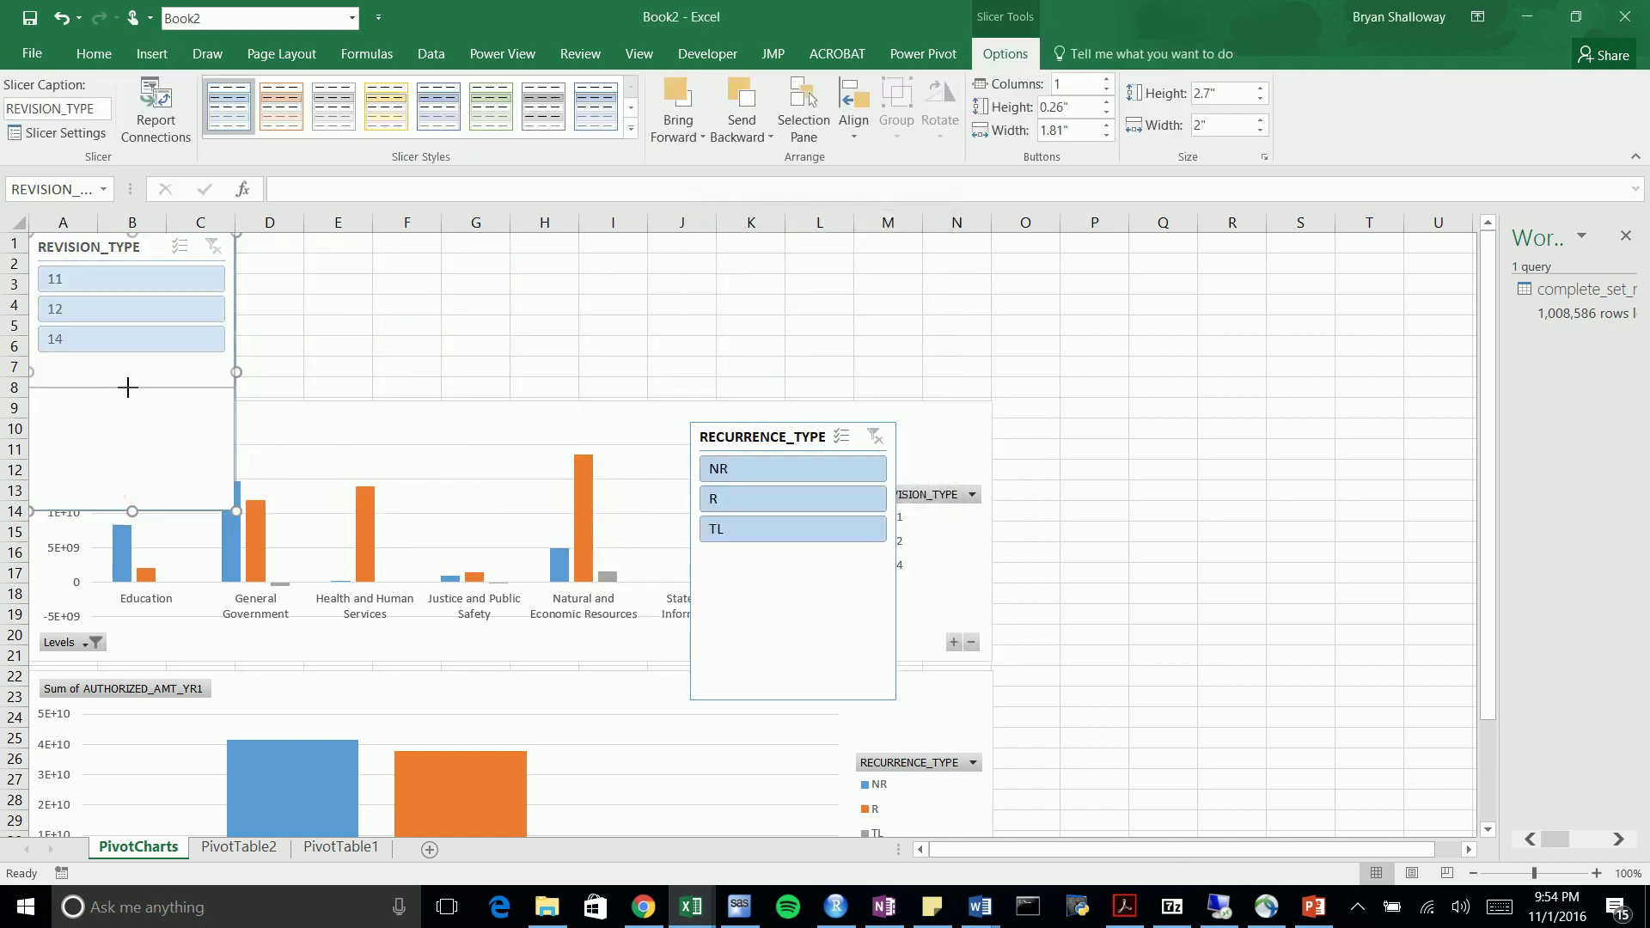
pyautogui.moveTo(788, 443); pyautogui.dragTo(347, 253)
pyautogui.moveTo(355, 511); pyautogui.dragTo(351, 385)
pyautogui.moveTo(596, 348); pyautogui.dragTo(597, 359)
# Filter the upper PivotChart with the RECURRENCE_TYPE slicer to R, and switch the filter to TL
pyautogui.click(645, 437)
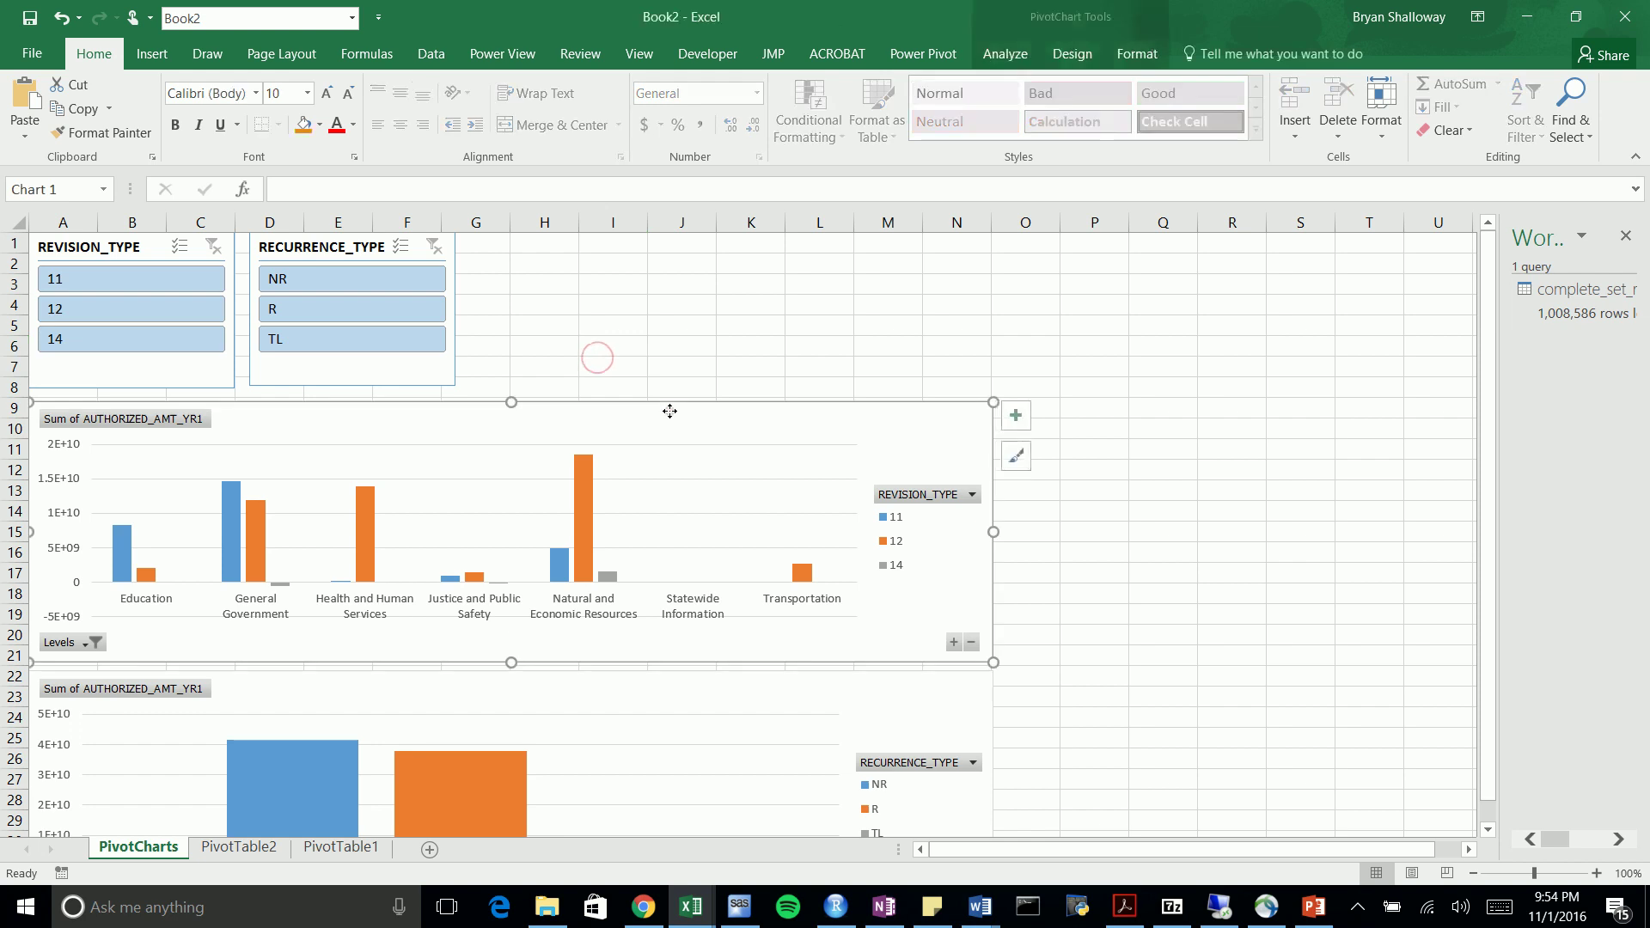
pyautogui.scroll(-1, 663, 615)
pyautogui.scroll(1, 624, 553)
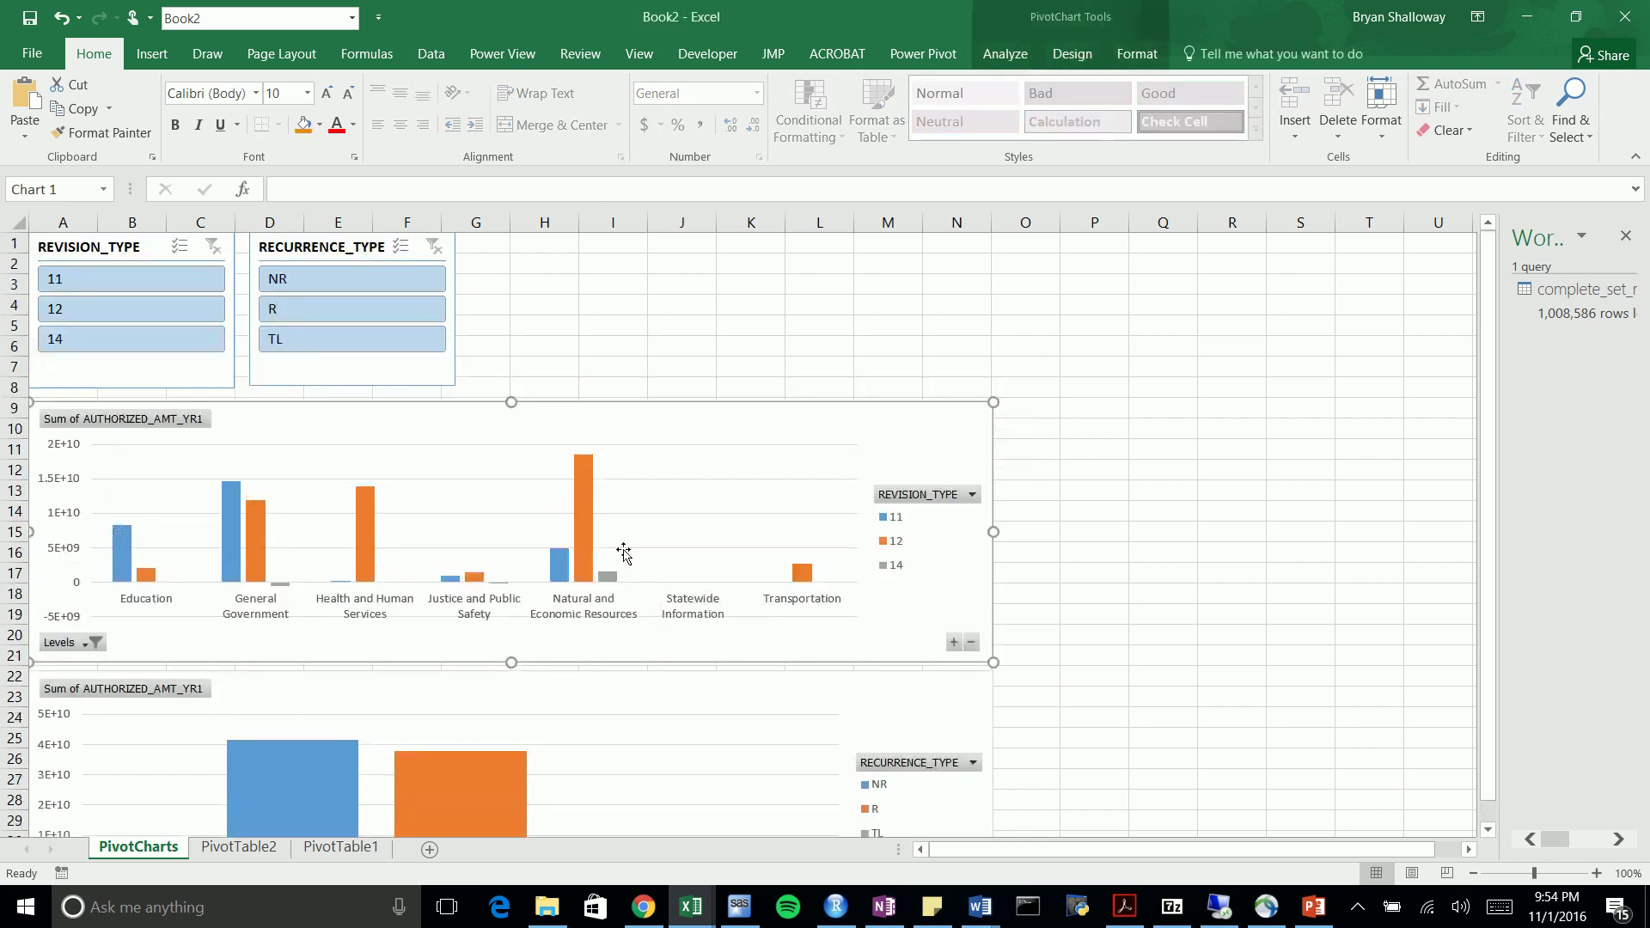
pyautogui.click(323, 305)
pyautogui.click(331, 342)
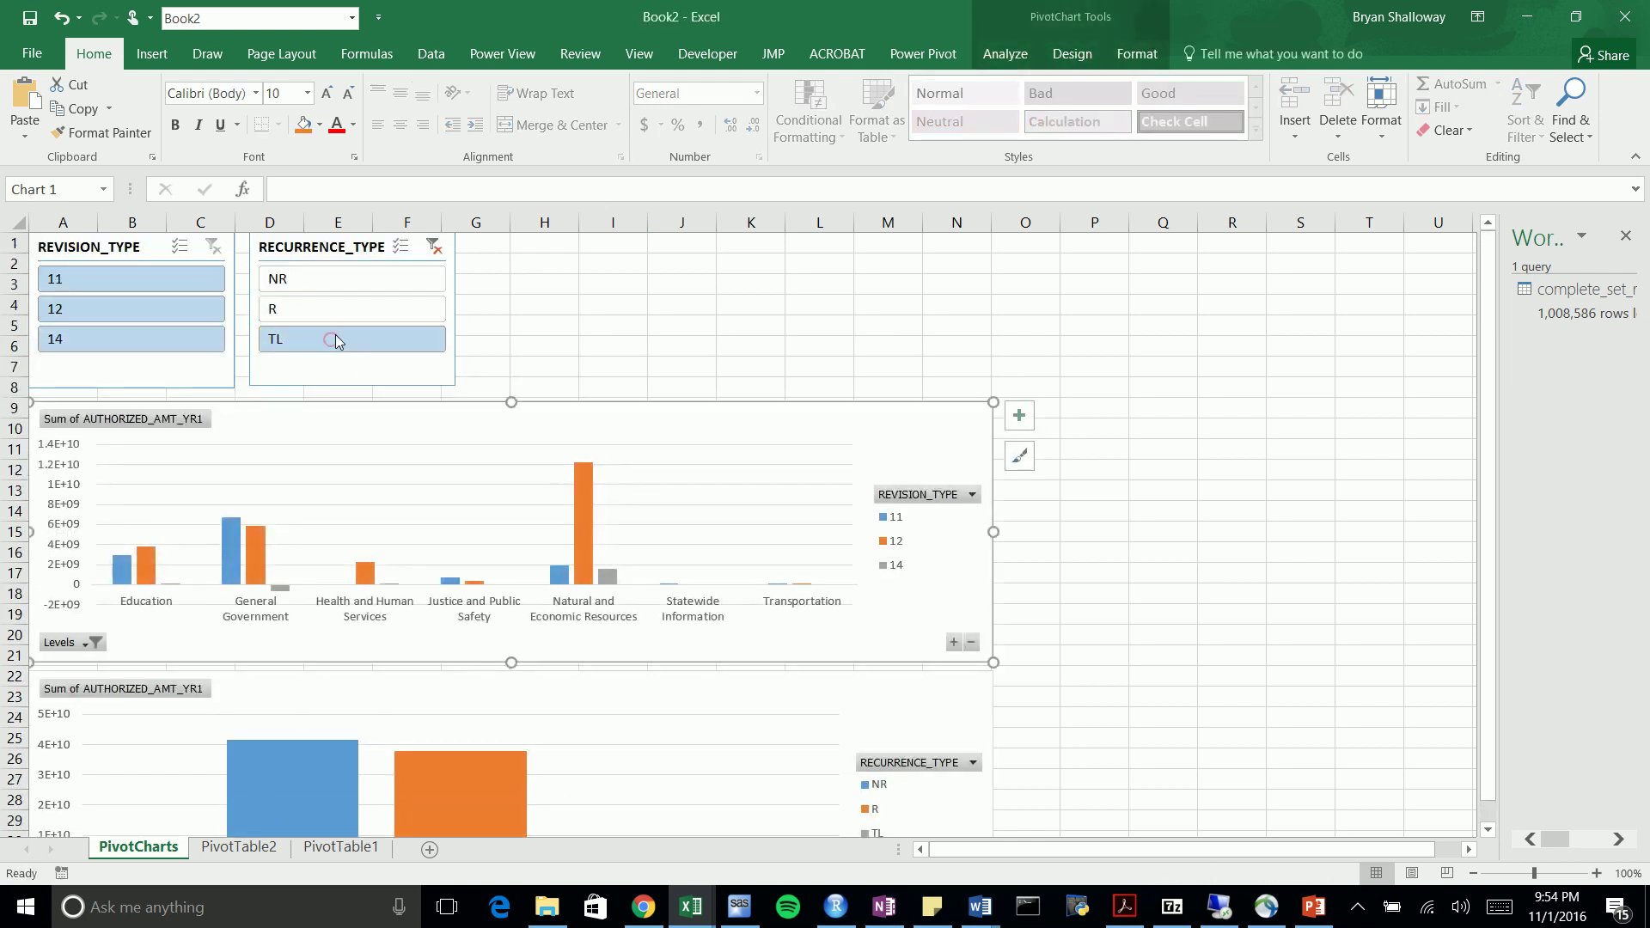
# Switch the RECURRENCE_TYPE slicer to NR, and clear its filter
pyautogui.click(361, 282)
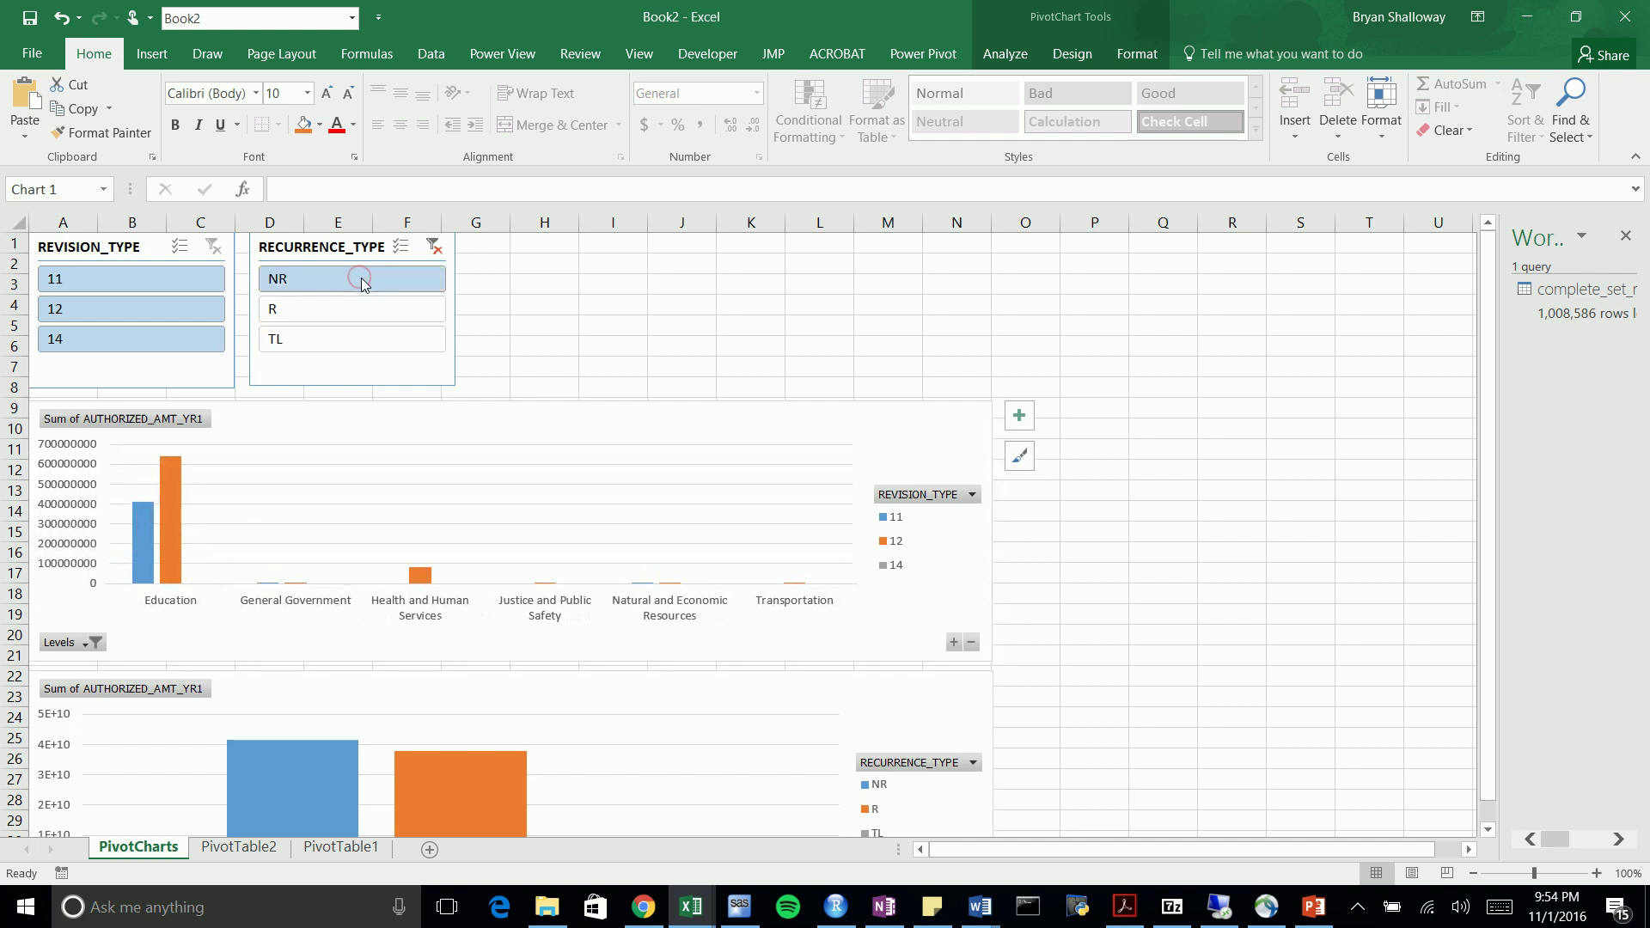
pyautogui.click(434, 246)
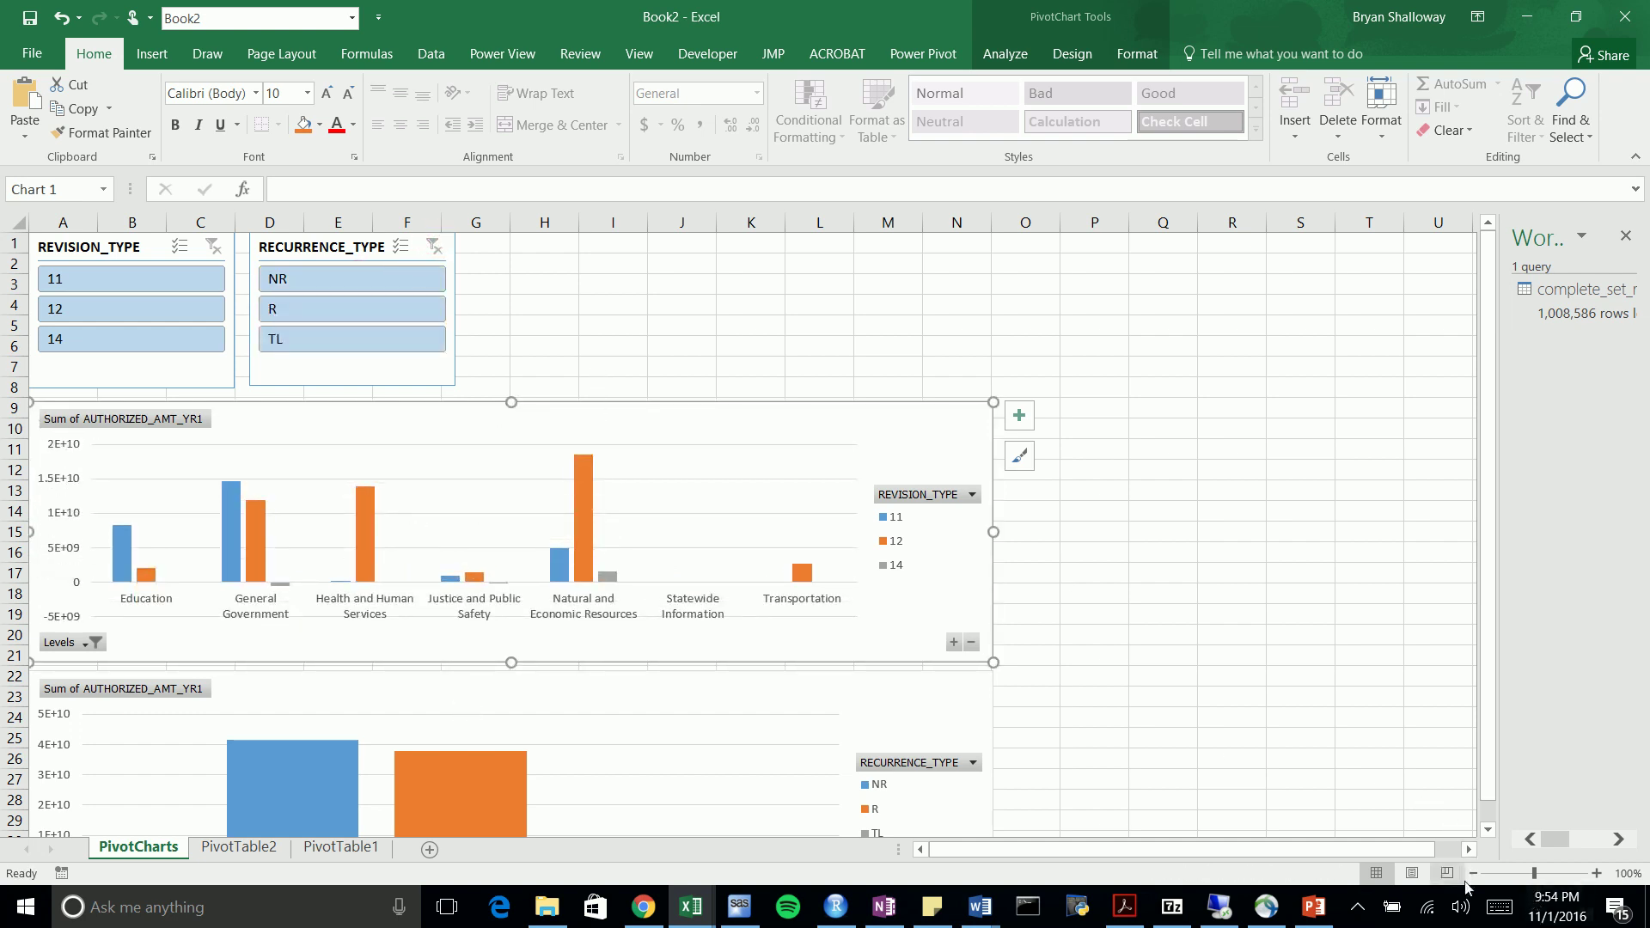
# Connect the REVISION_TYPE slicer to PivotTable2 in addition to PivotTable1 through its report connections
pyautogui.click(1473, 874)
pyautogui.click(1473, 874)
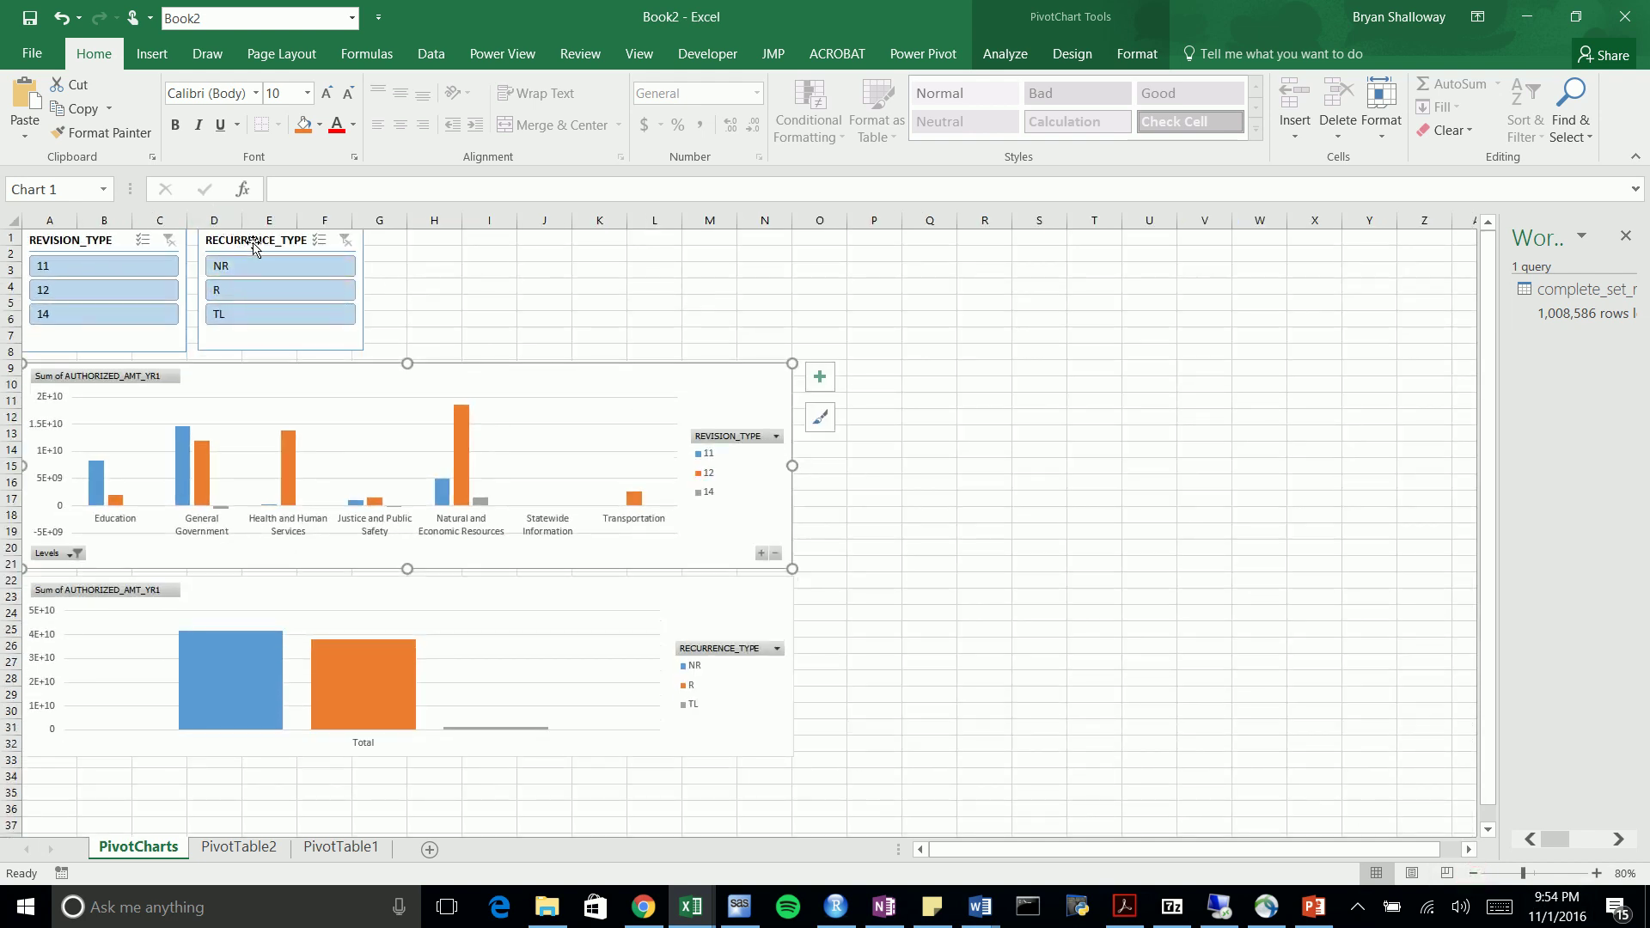
pyautogui.click(692, 616)
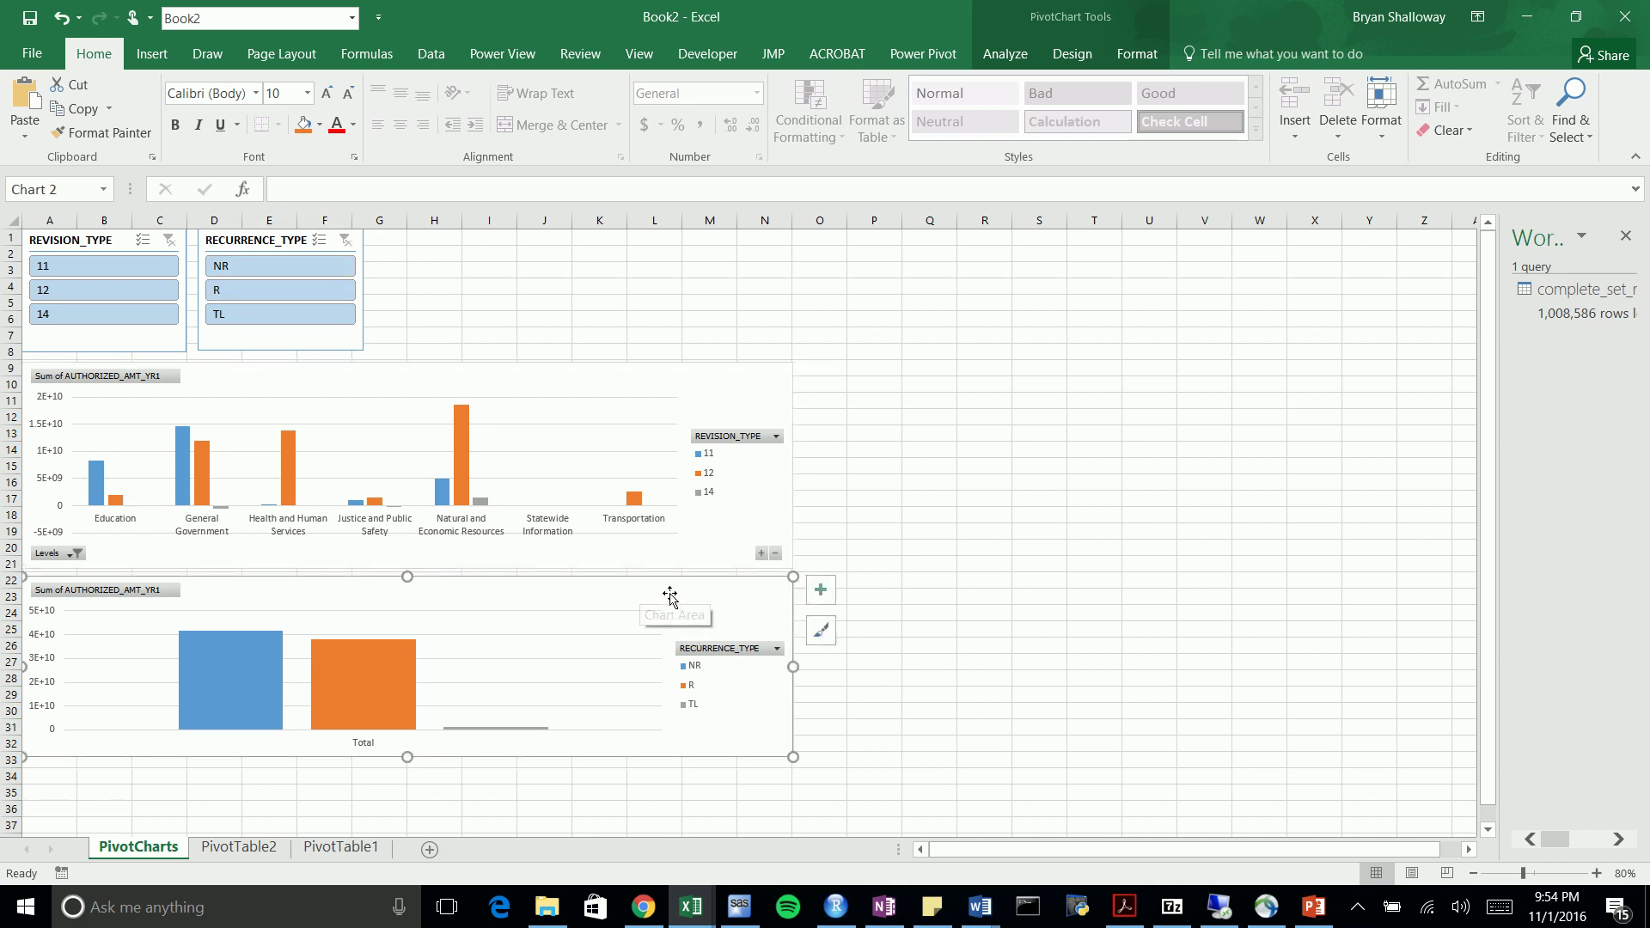
pyautogui.click(252, 241)
pyautogui.click(111, 242)
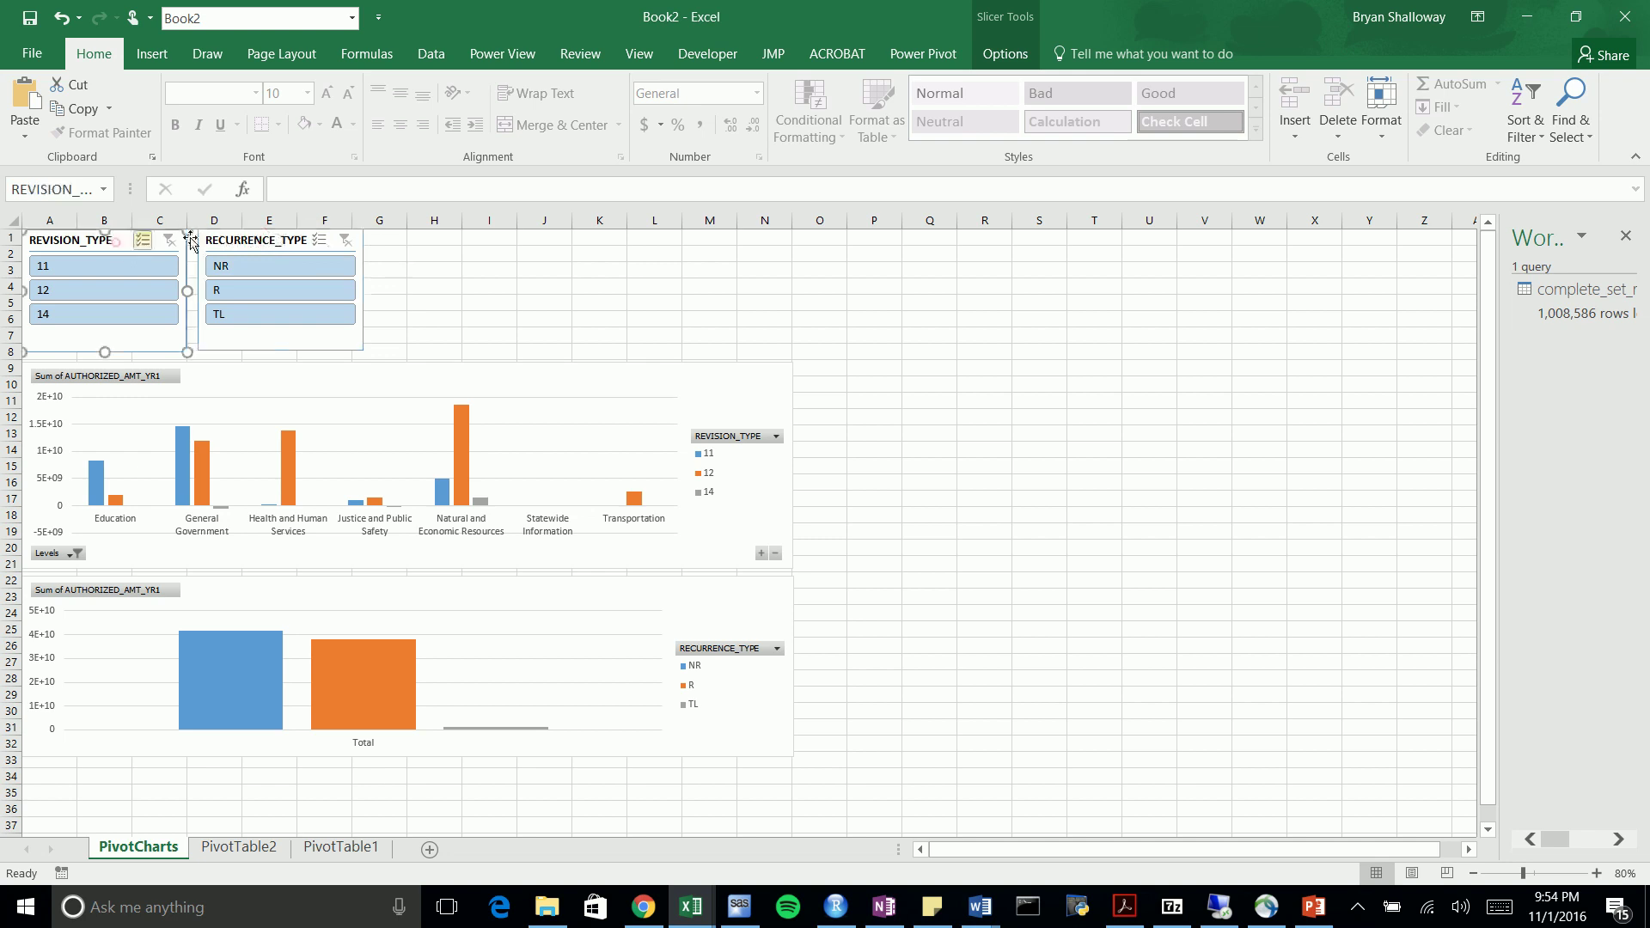
pyautogui.rightClick(103, 240)
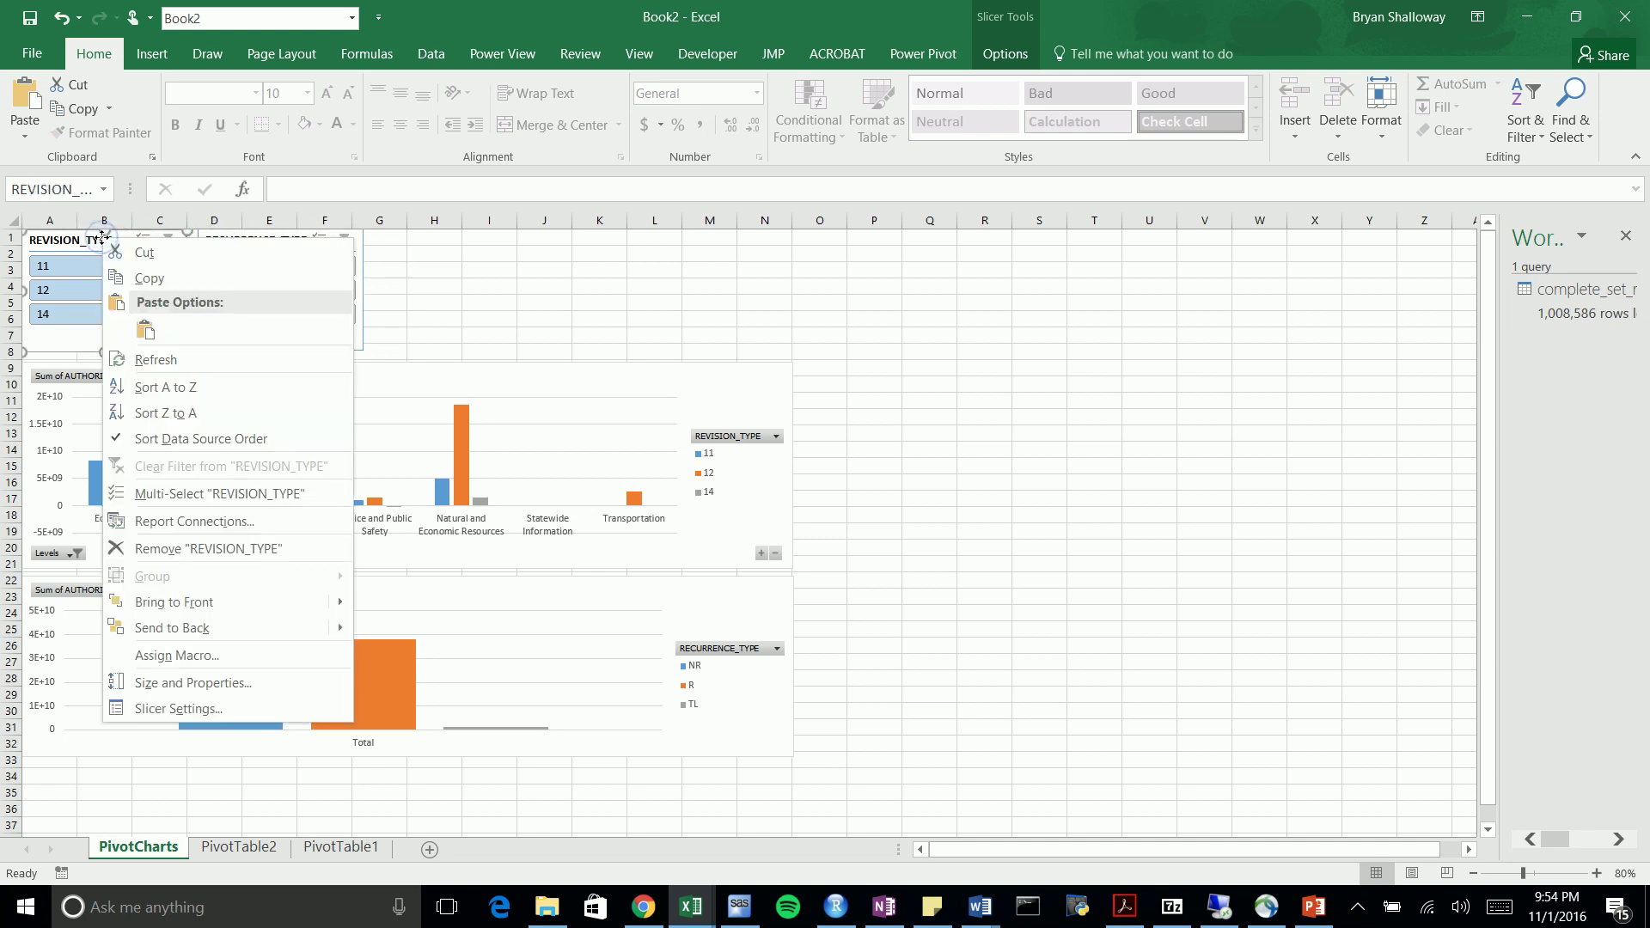
pyautogui.click(194, 520)
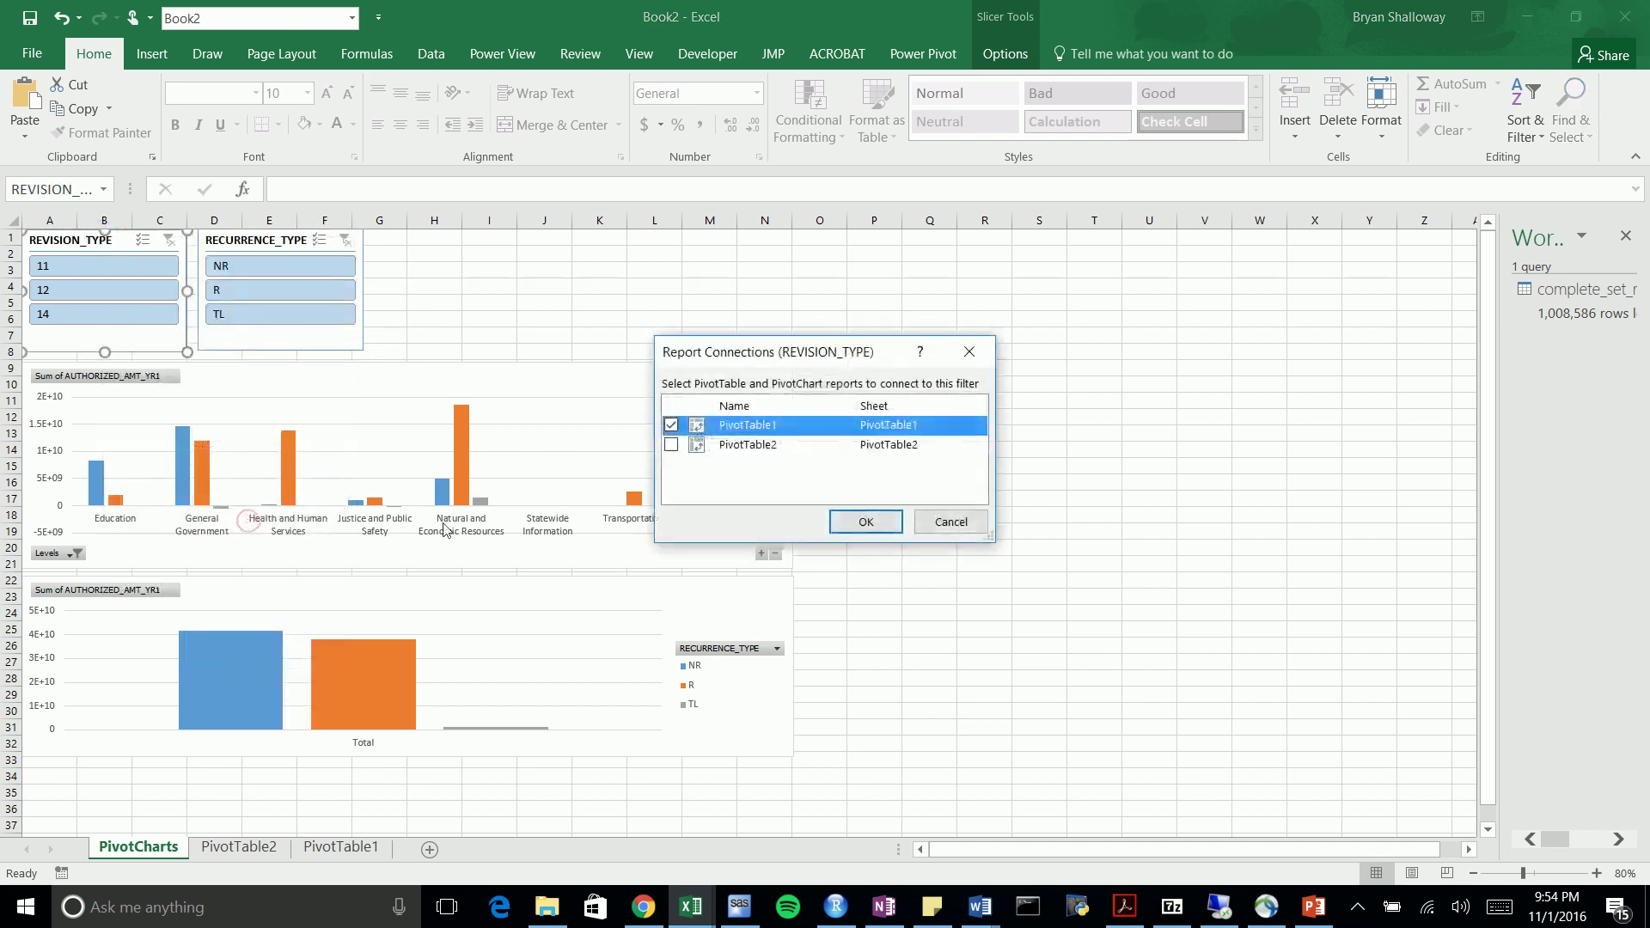
pyautogui.click(672, 446)
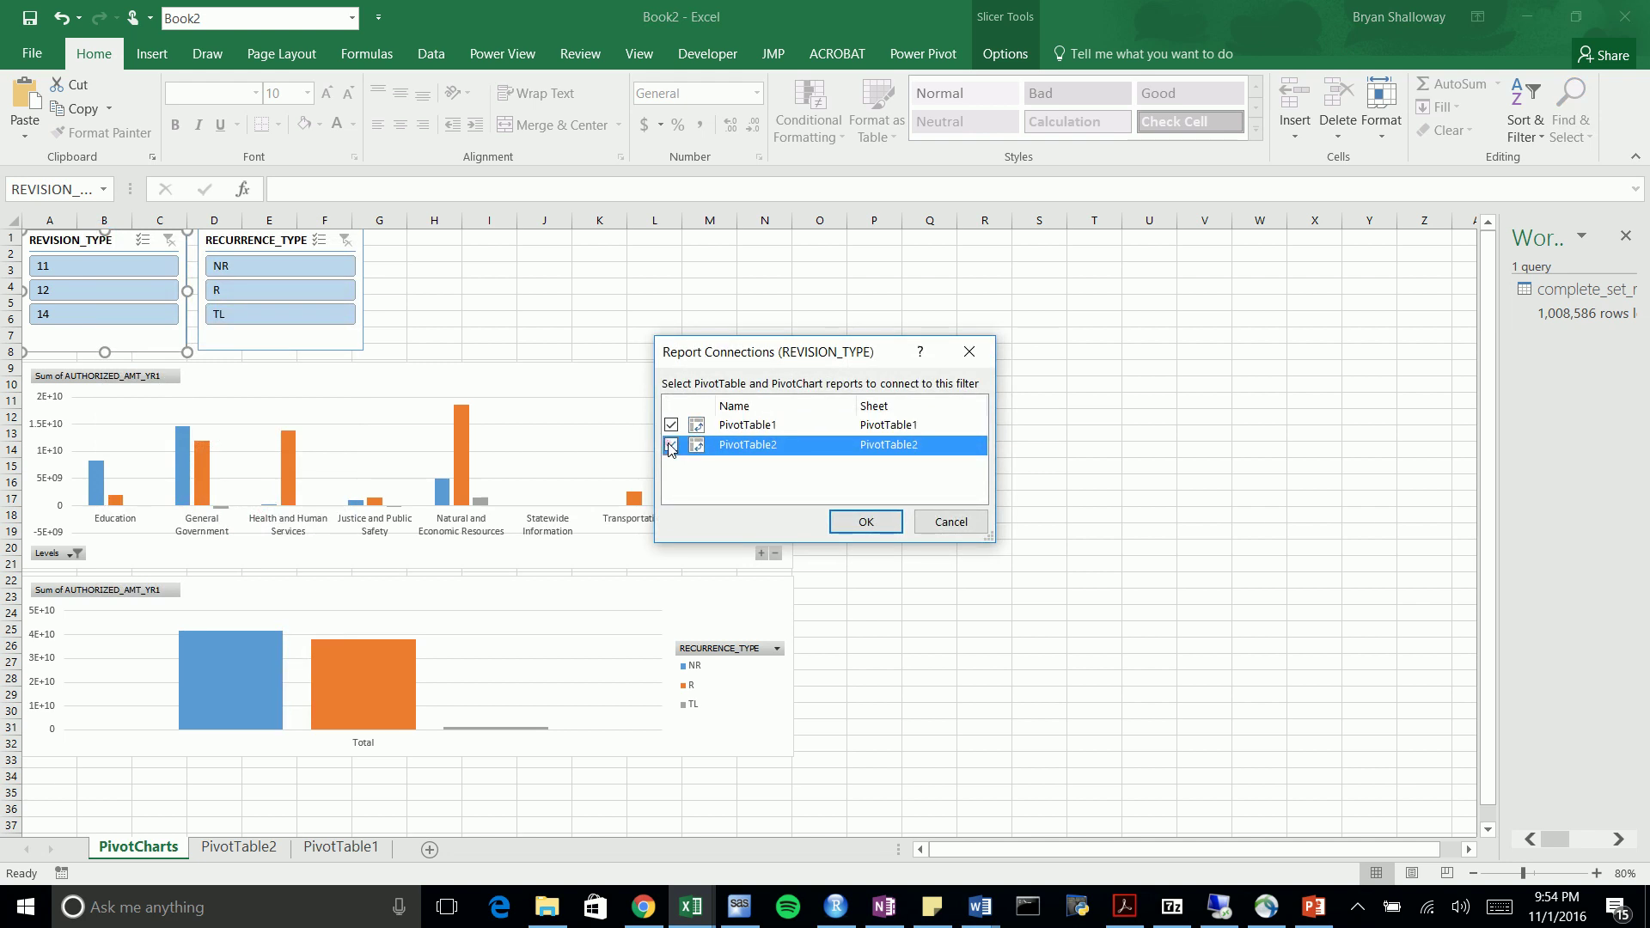
pyautogui.click(844, 520)
# Test the REVISION_TYPE slicer on both PivotCharts by filtering to 12, 14 and 11, and clear the filter
pyautogui.click(123, 290)
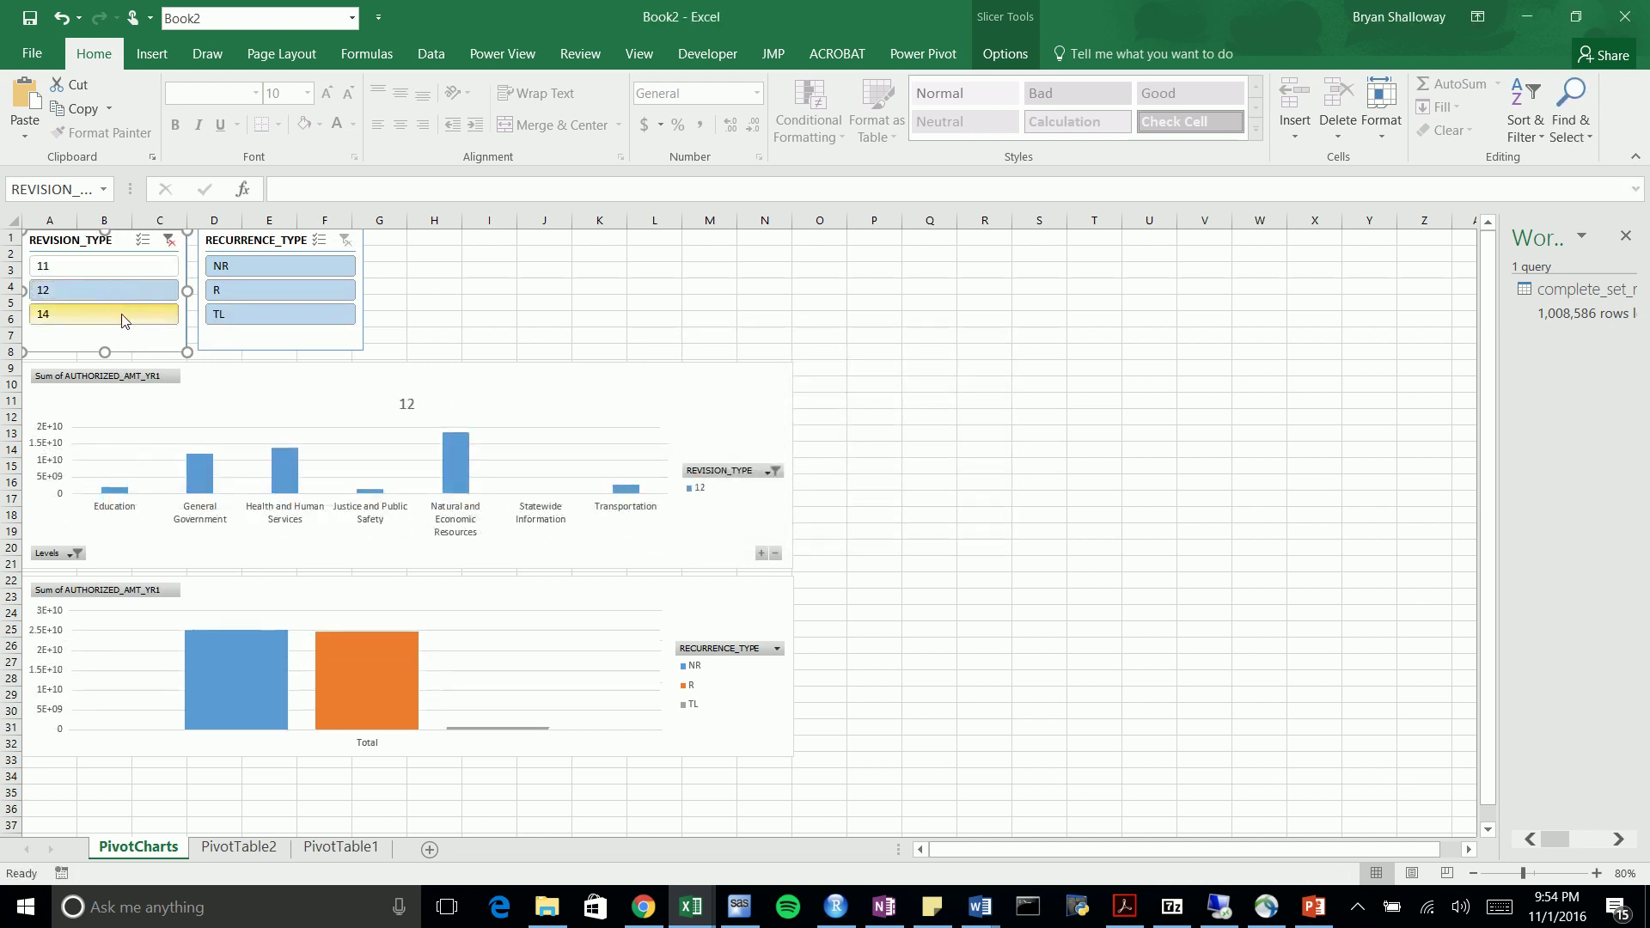
pyautogui.click(123, 314)
pyautogui.click(112, 267)
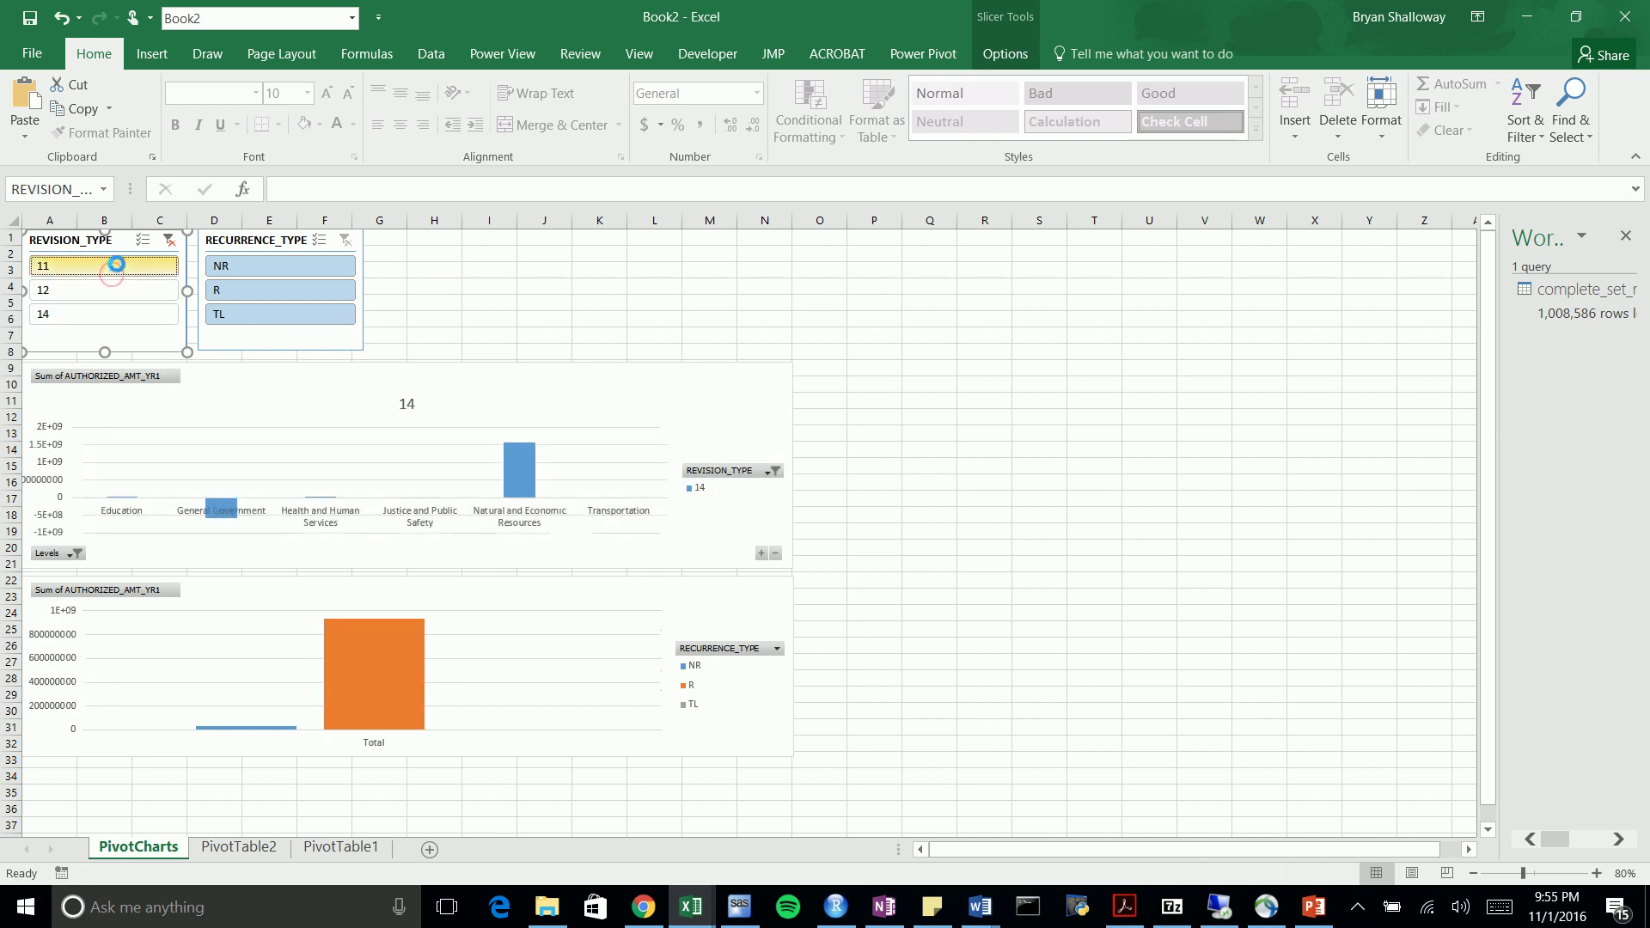
pyautogui.click(170, 242)
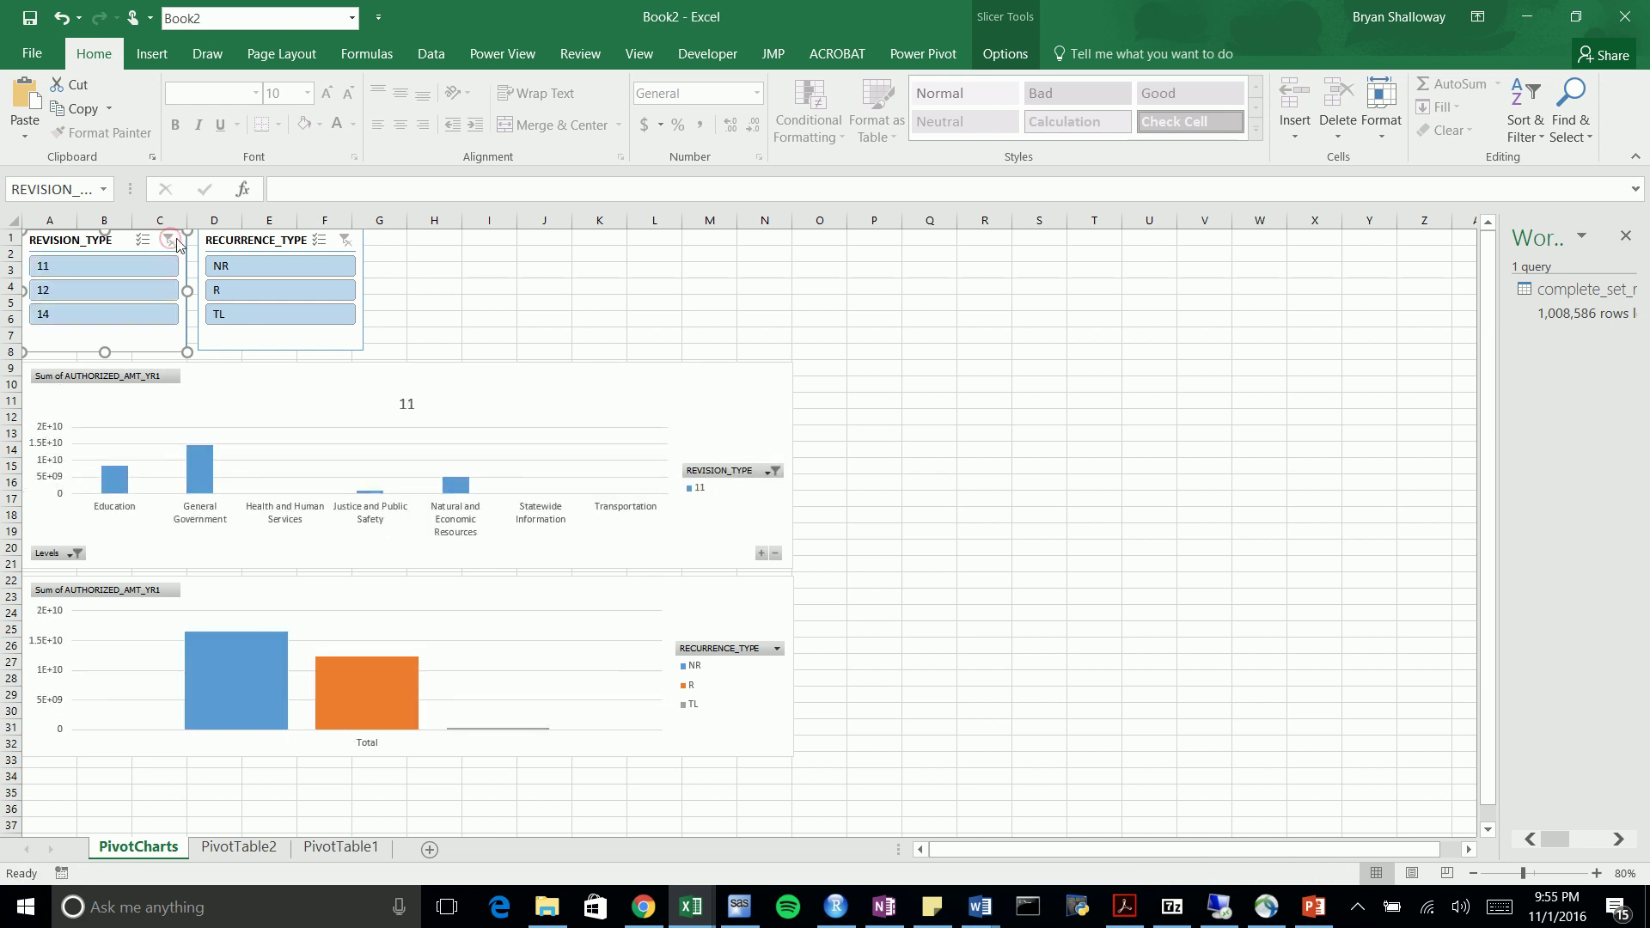
# Connect the RECURRENCE_TYPE slicer to PivotTable2 as well through its report connections
pyautogui.click(250, 240)
pyautogui.rightClick(250, 240)
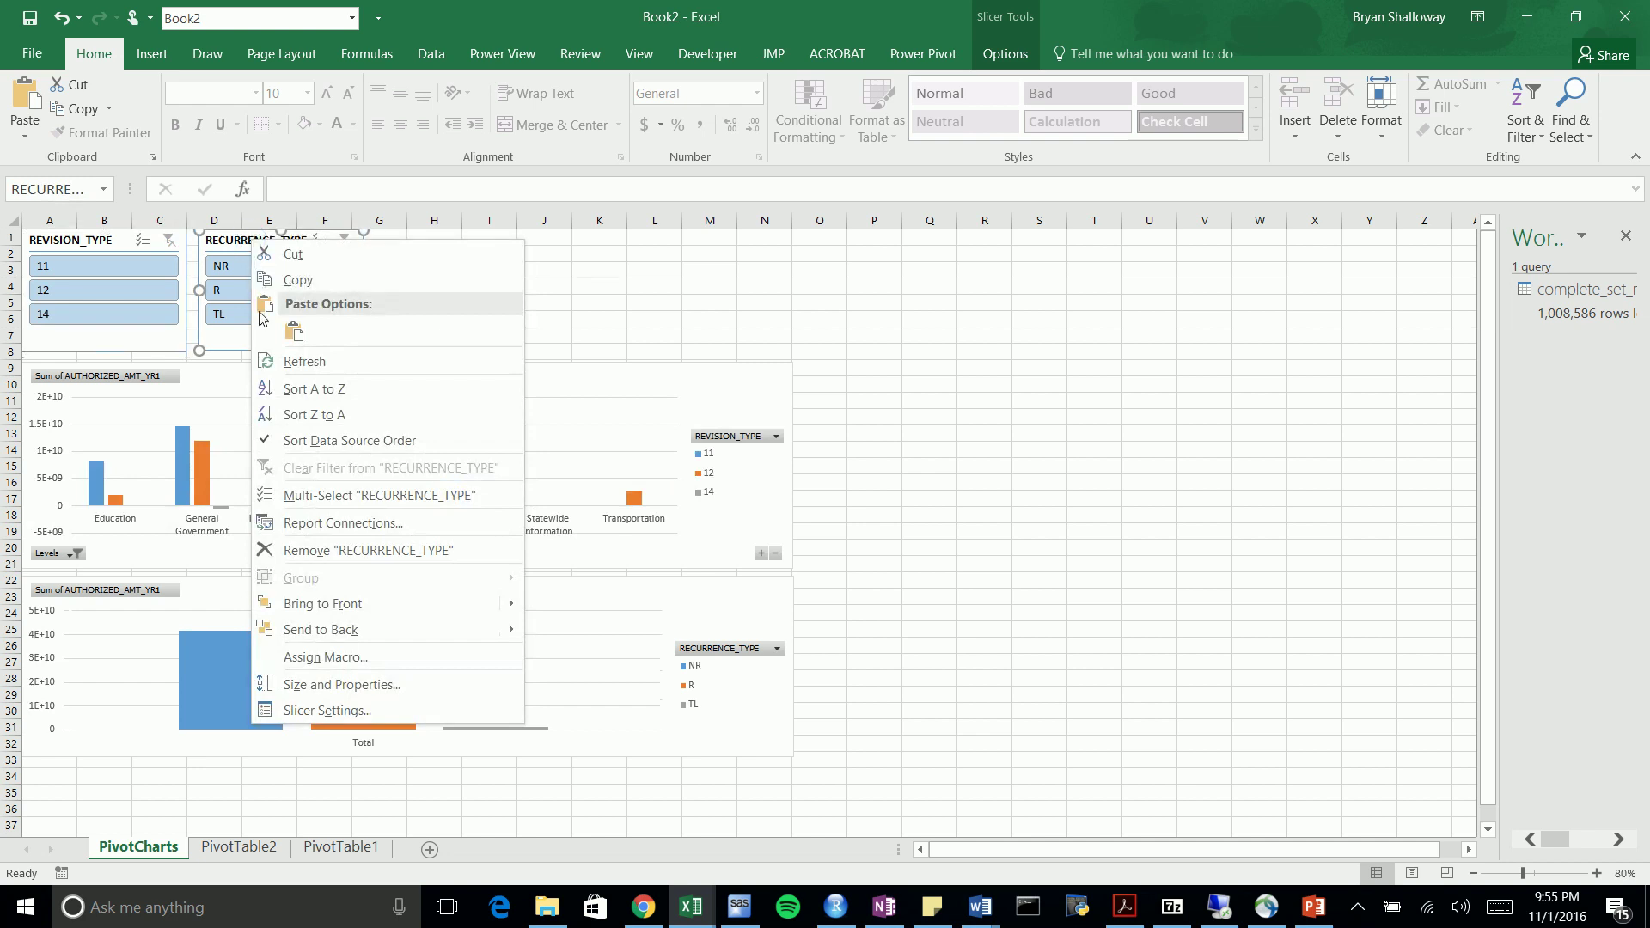
pyautogui.click(358, 522)
pyautogui.click(671, 445)
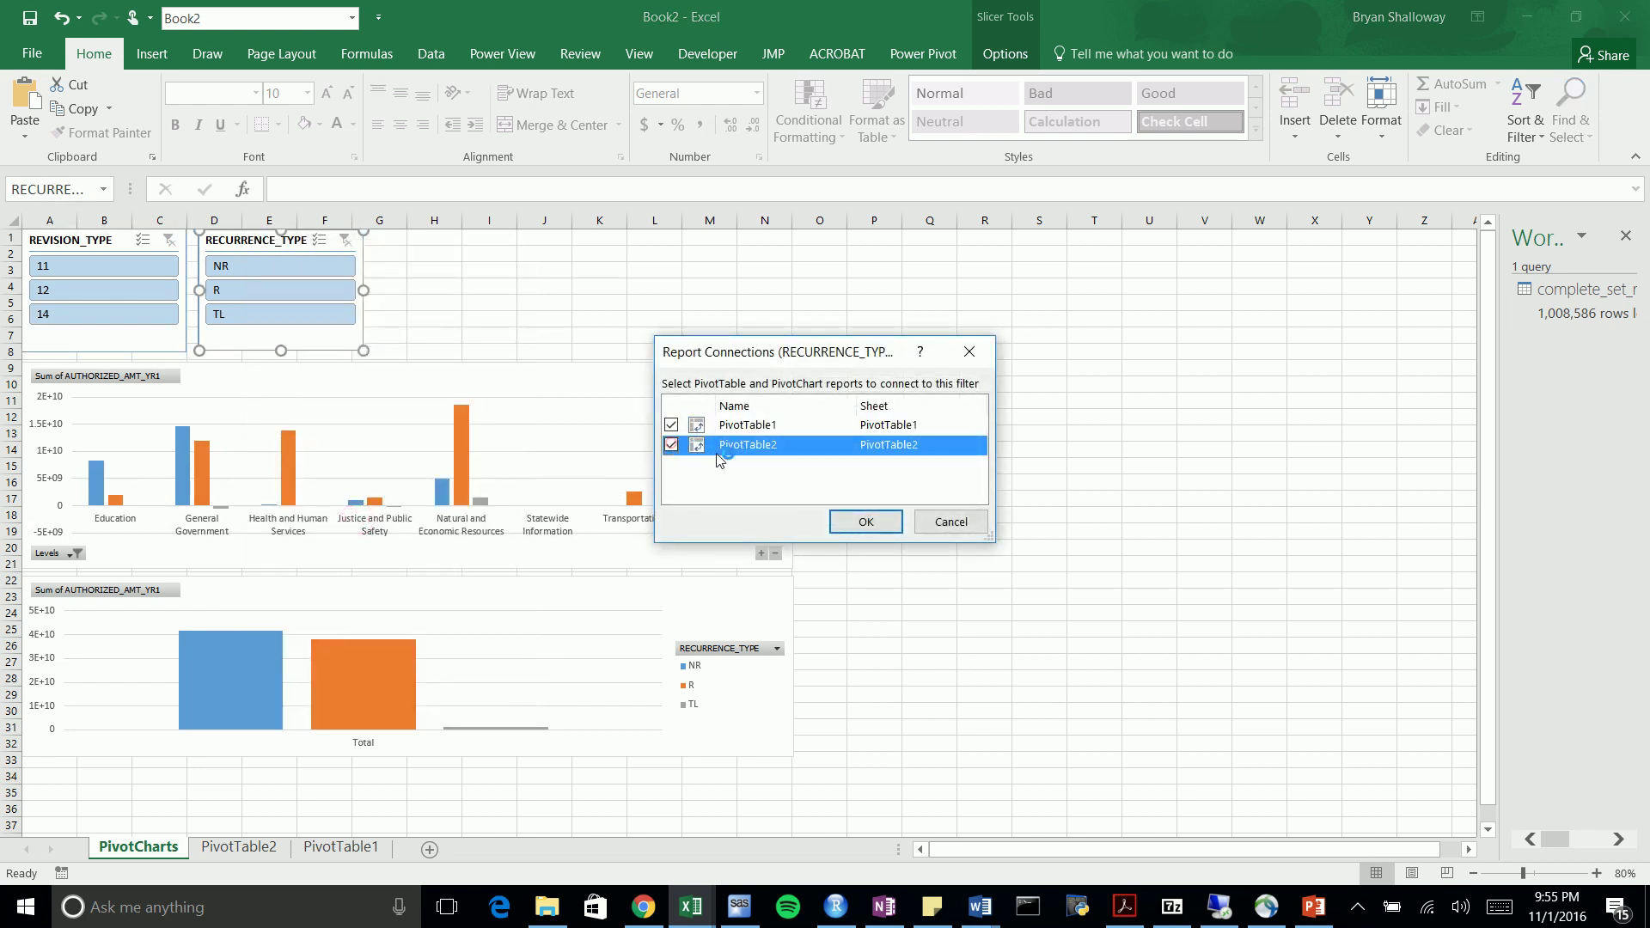
pyautogui.click(880, 522)
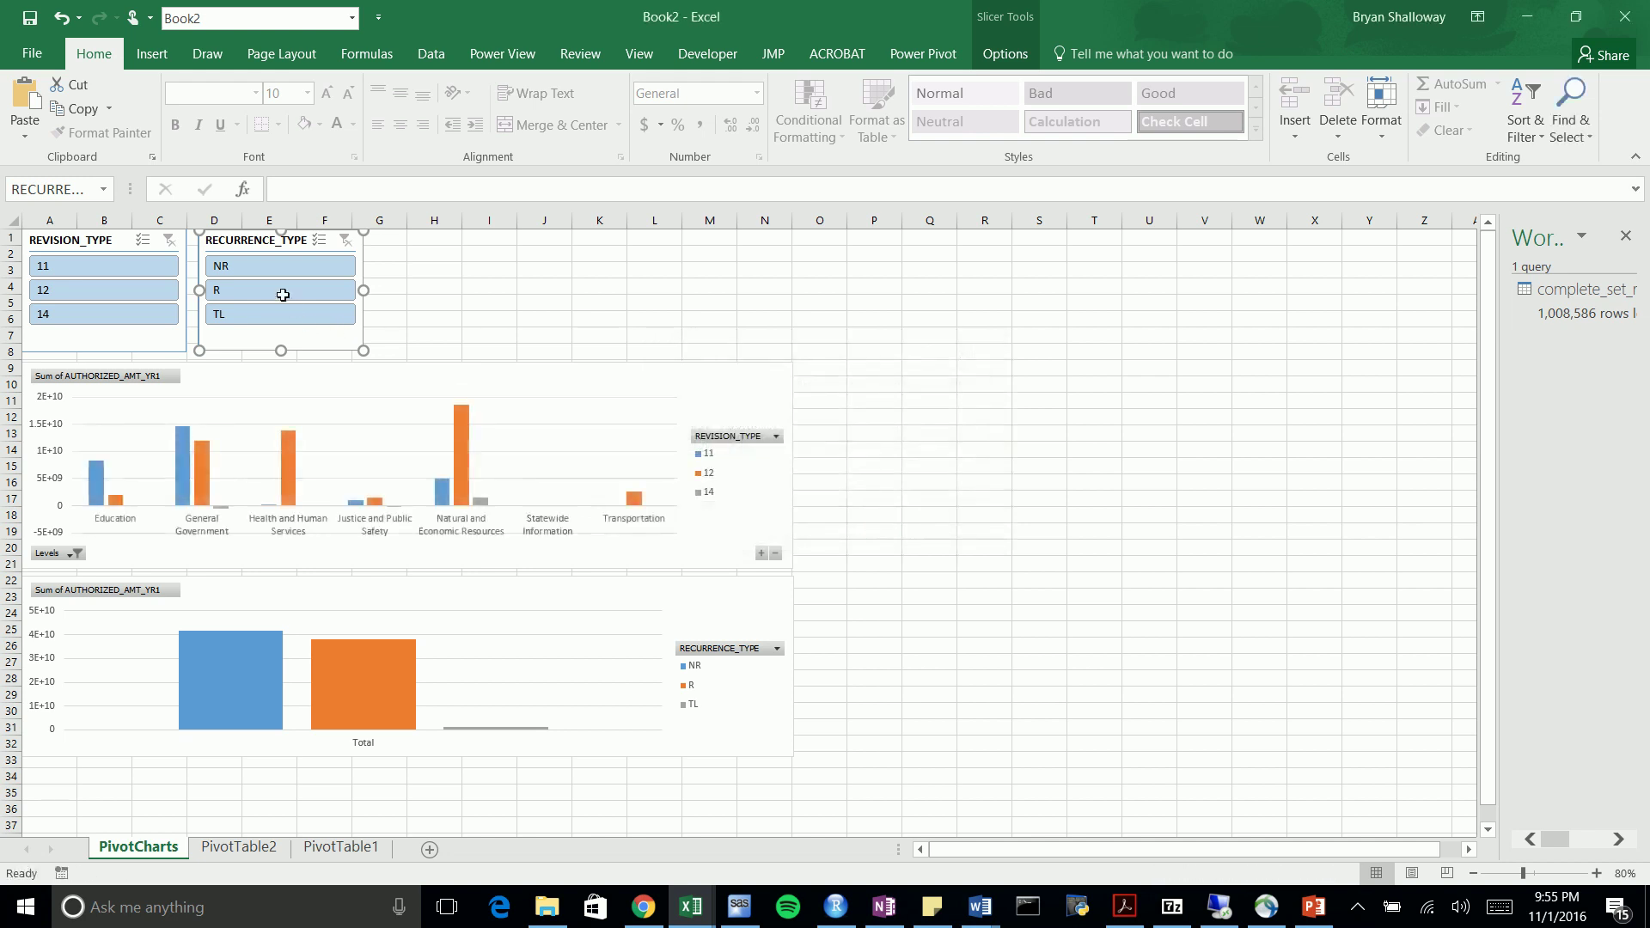
# Test the RECURRENCE_TYPE slicer on both PivotCharts by filtering to R, TL and NR, and clear the filter
pyautogui.click(250, 289)
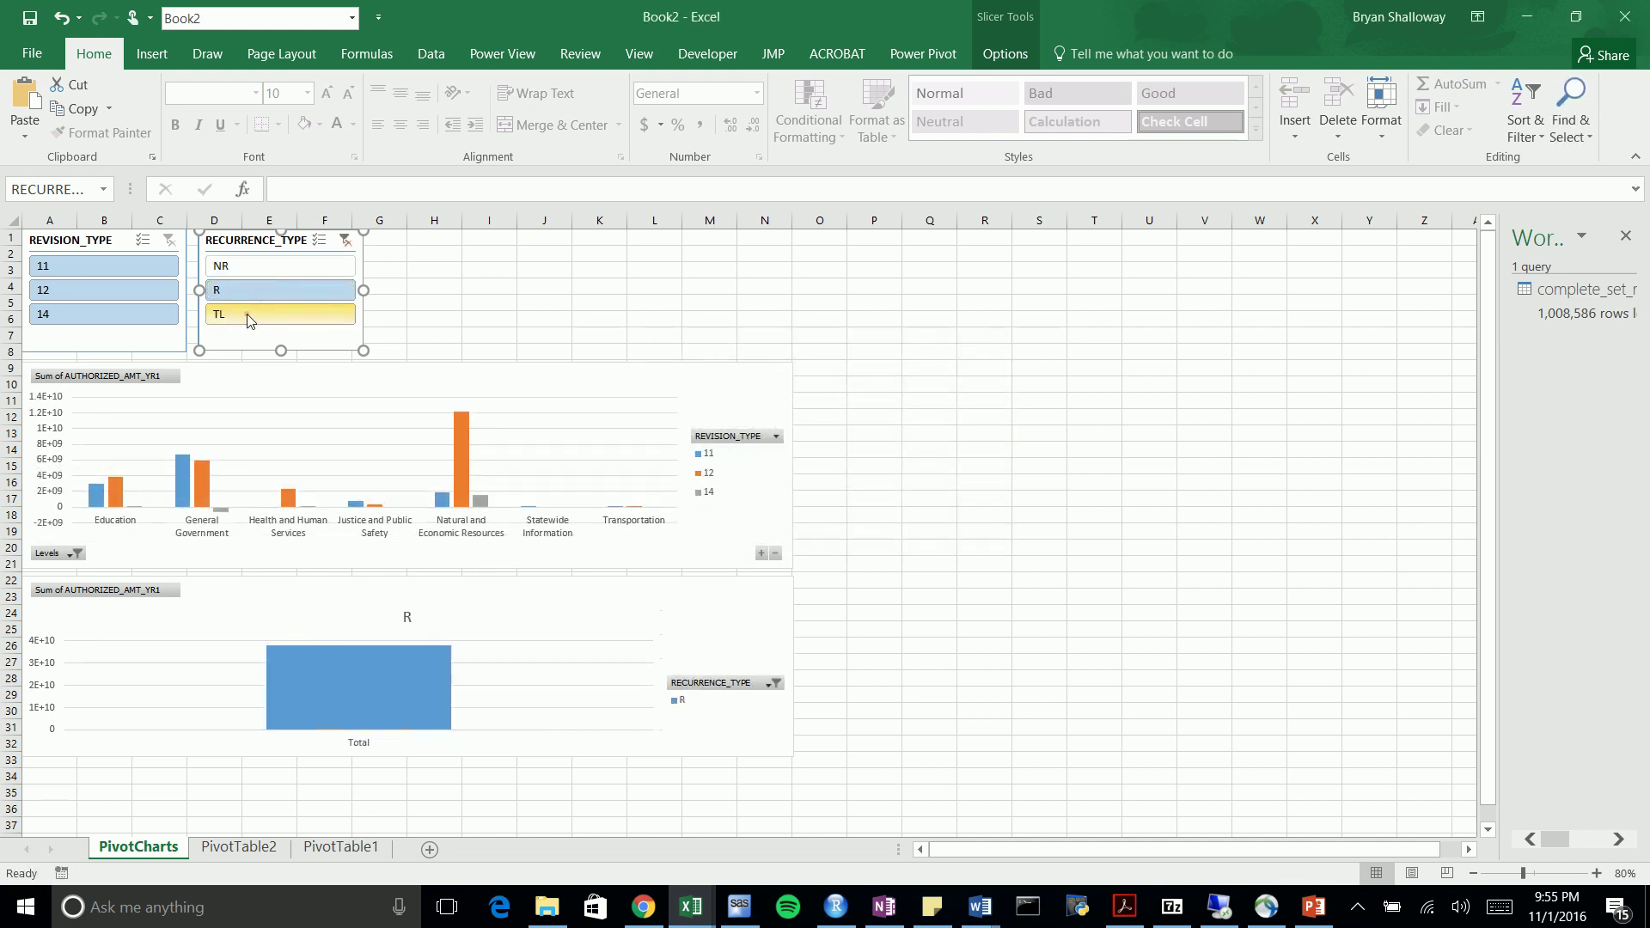
pyautogui.click(241, 315)
pyautogui.click(270, 266)
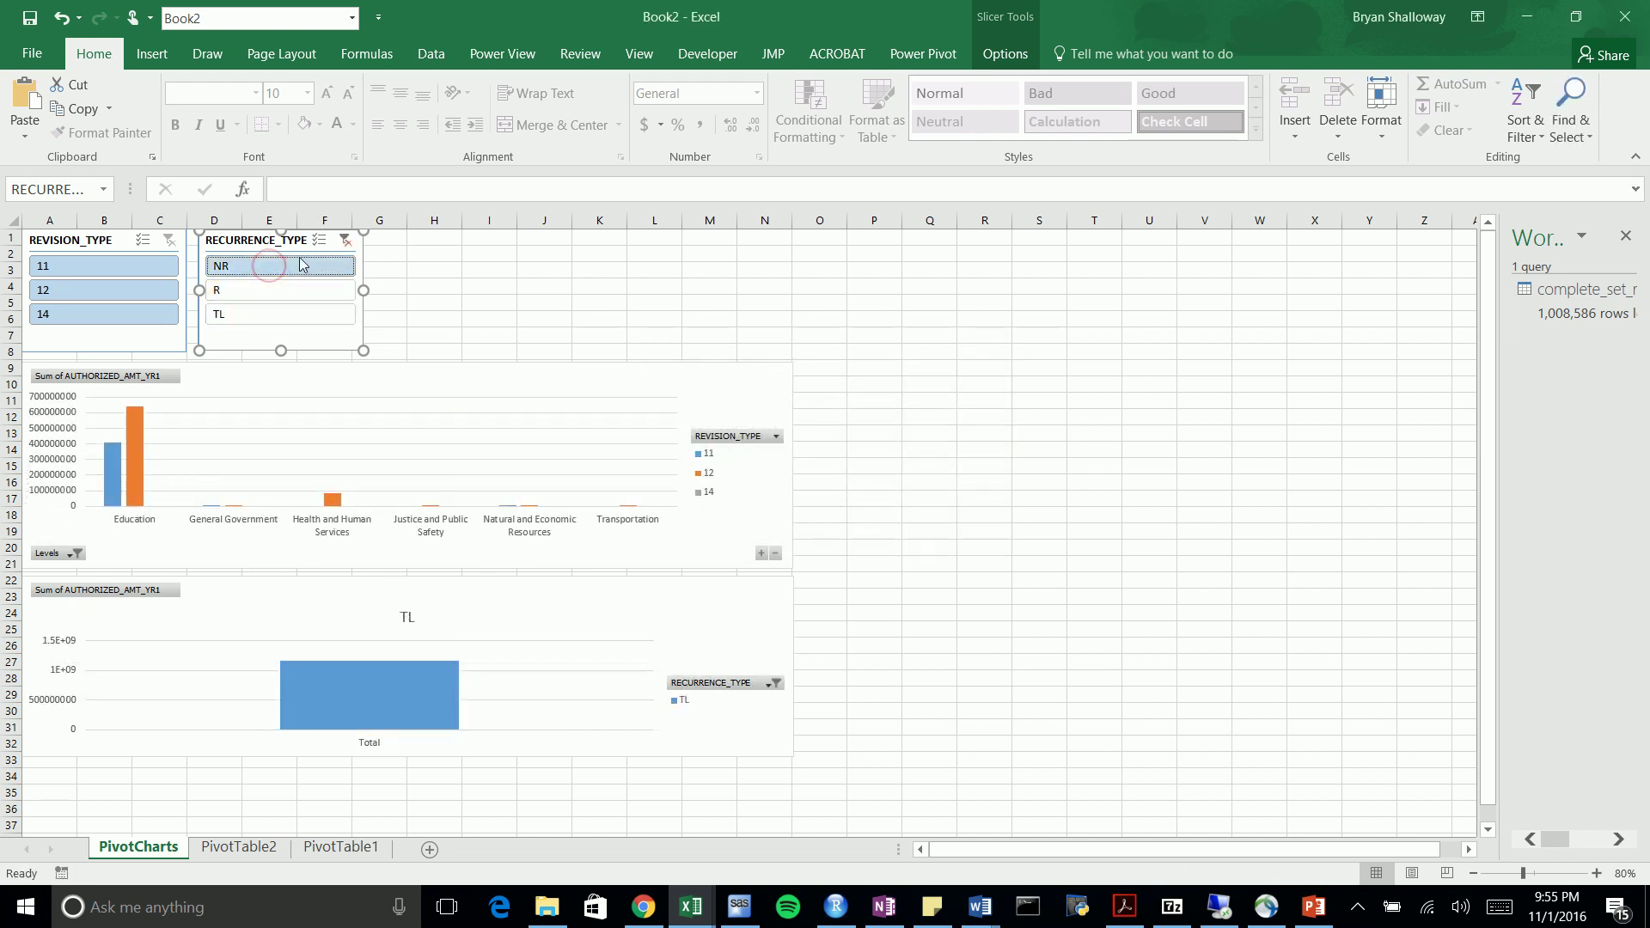
pyautogui.click(341, 246)
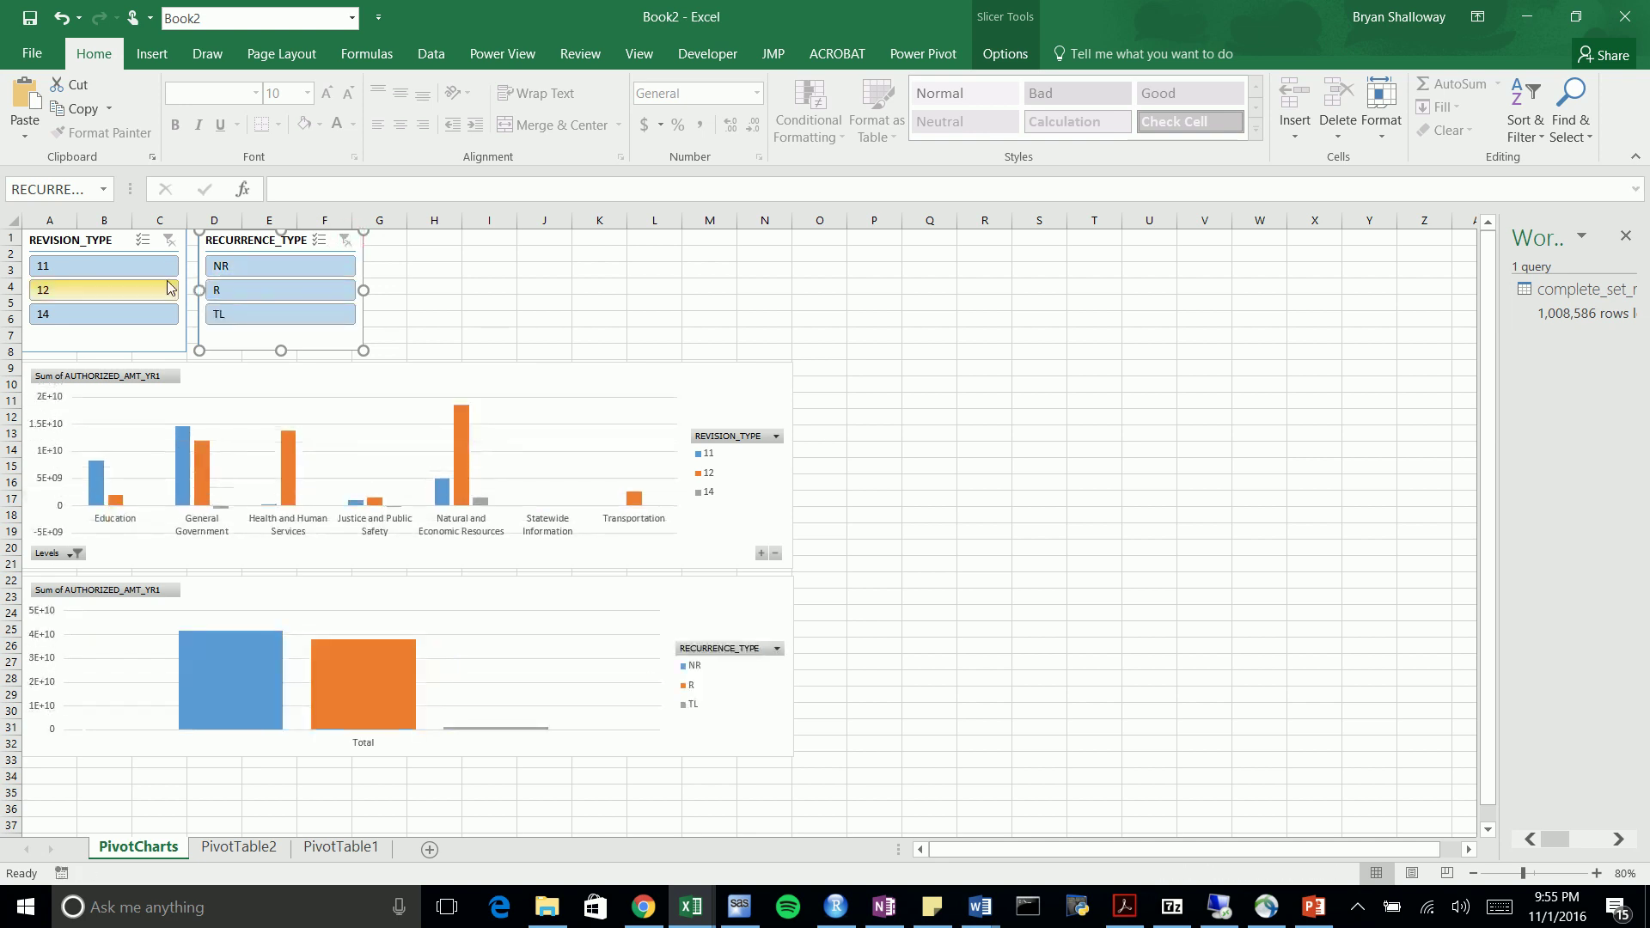
# Filter both PivotCharts with the REVISION_TYPE slicer to 12, 11 and 14 in turn, and clear the filter
pyautogui.click(117, 292)
pyautogui.click(140, 267)
pyautogui.click(129, 314)
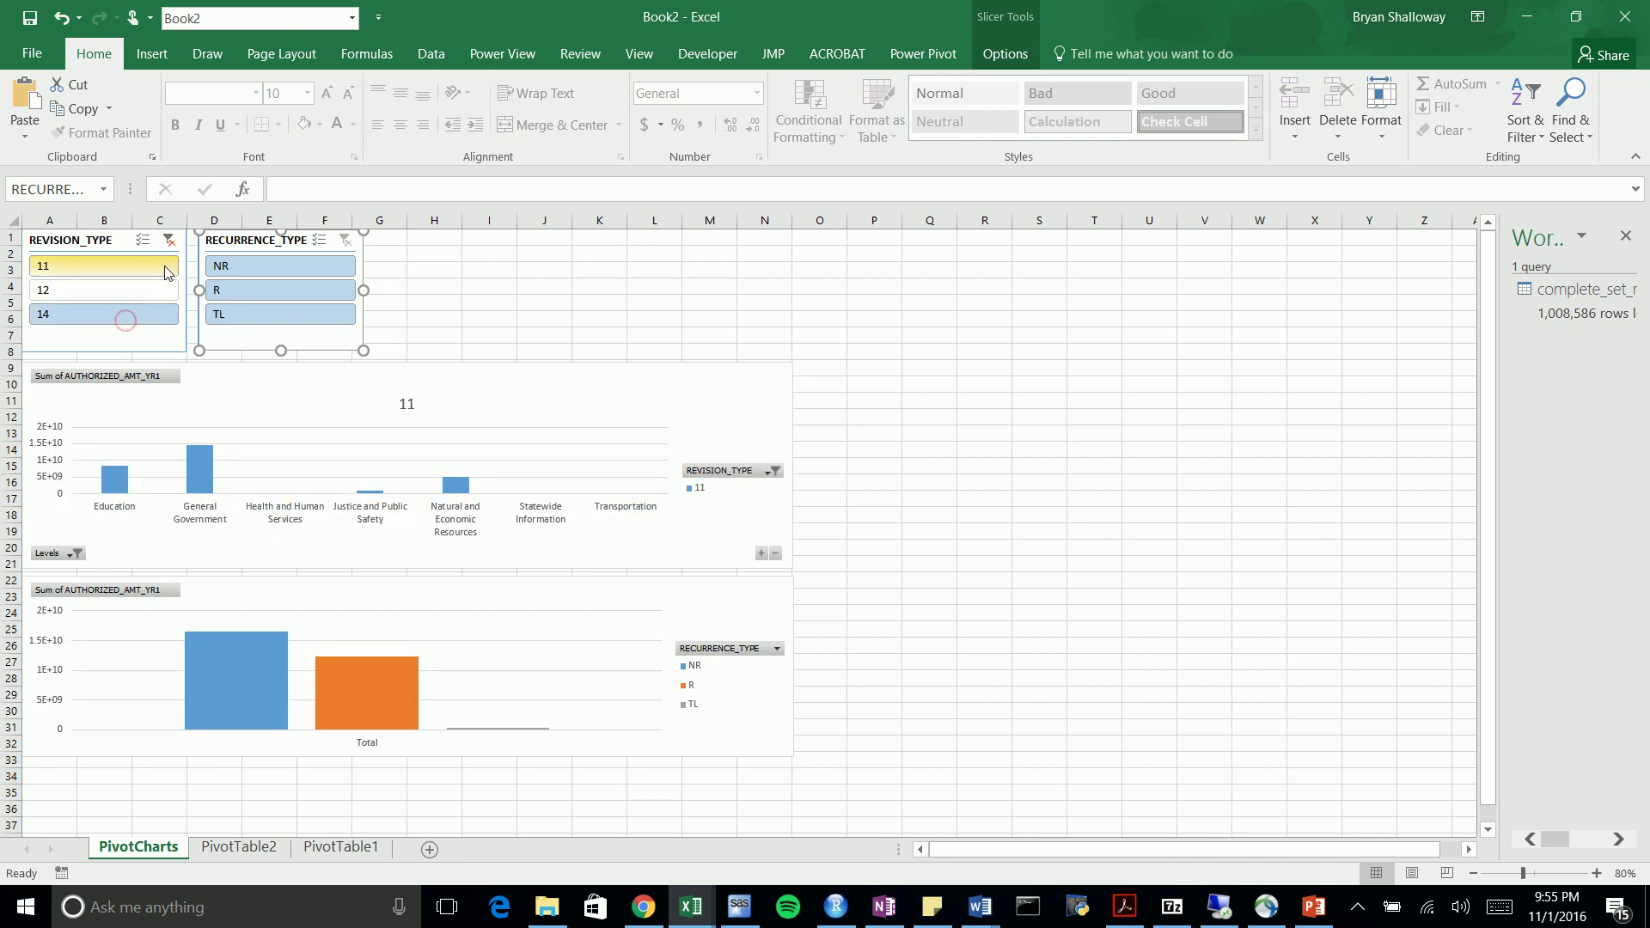
pyautogui.click(169, 241)
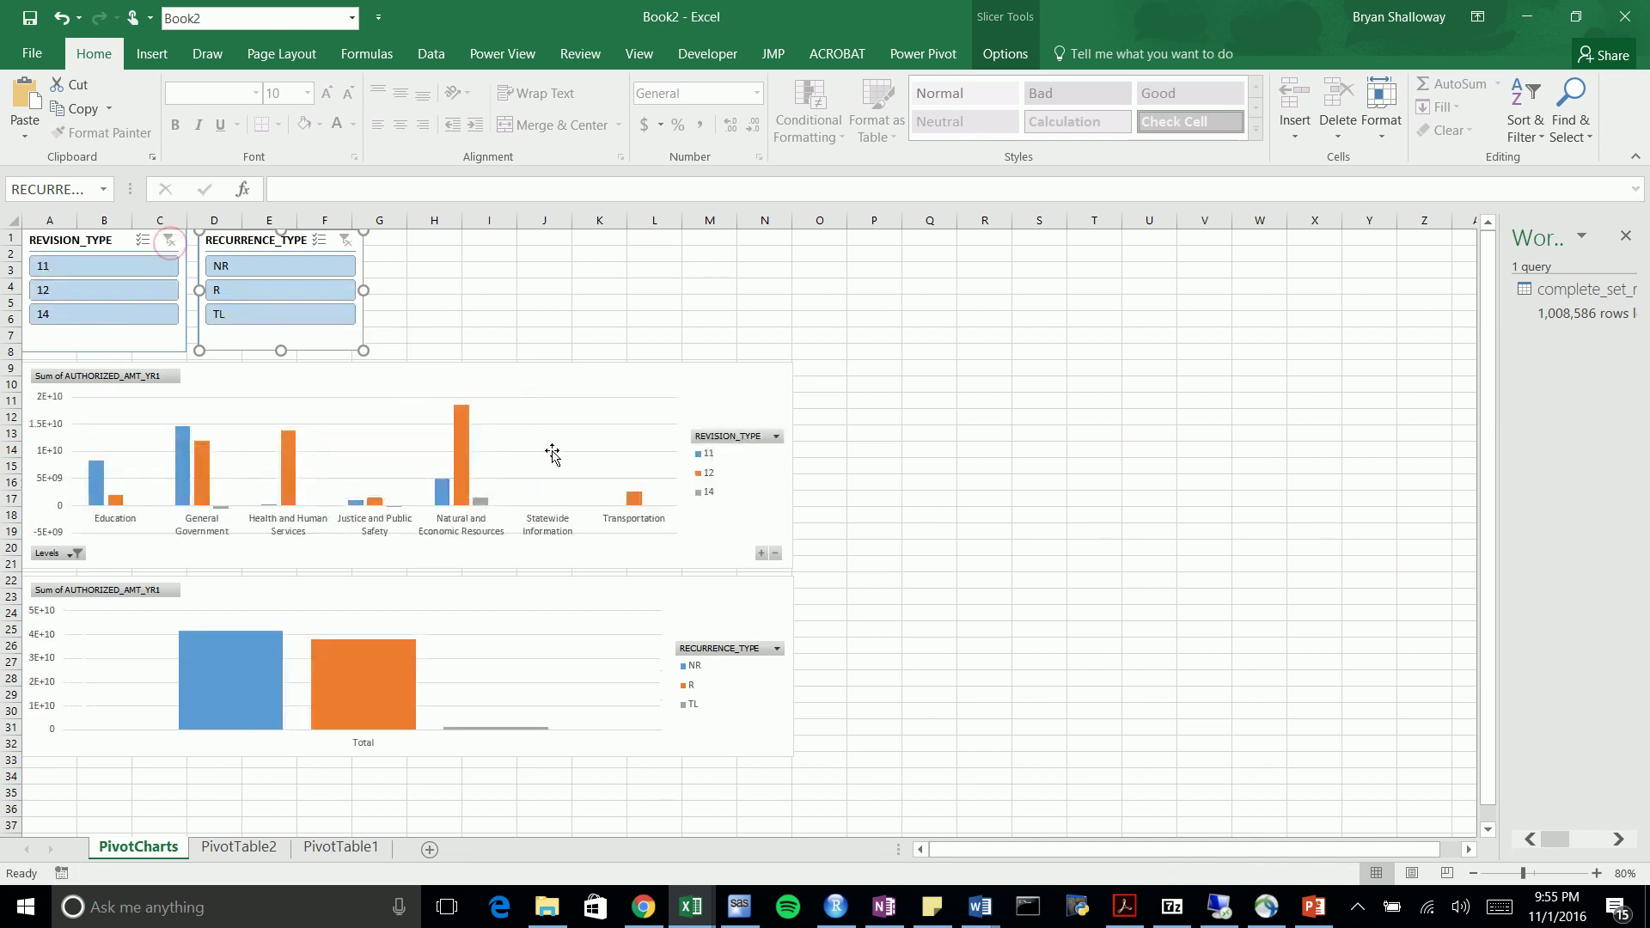
pyautogui.click(716, 378)
pyautogui.click(744, 584)
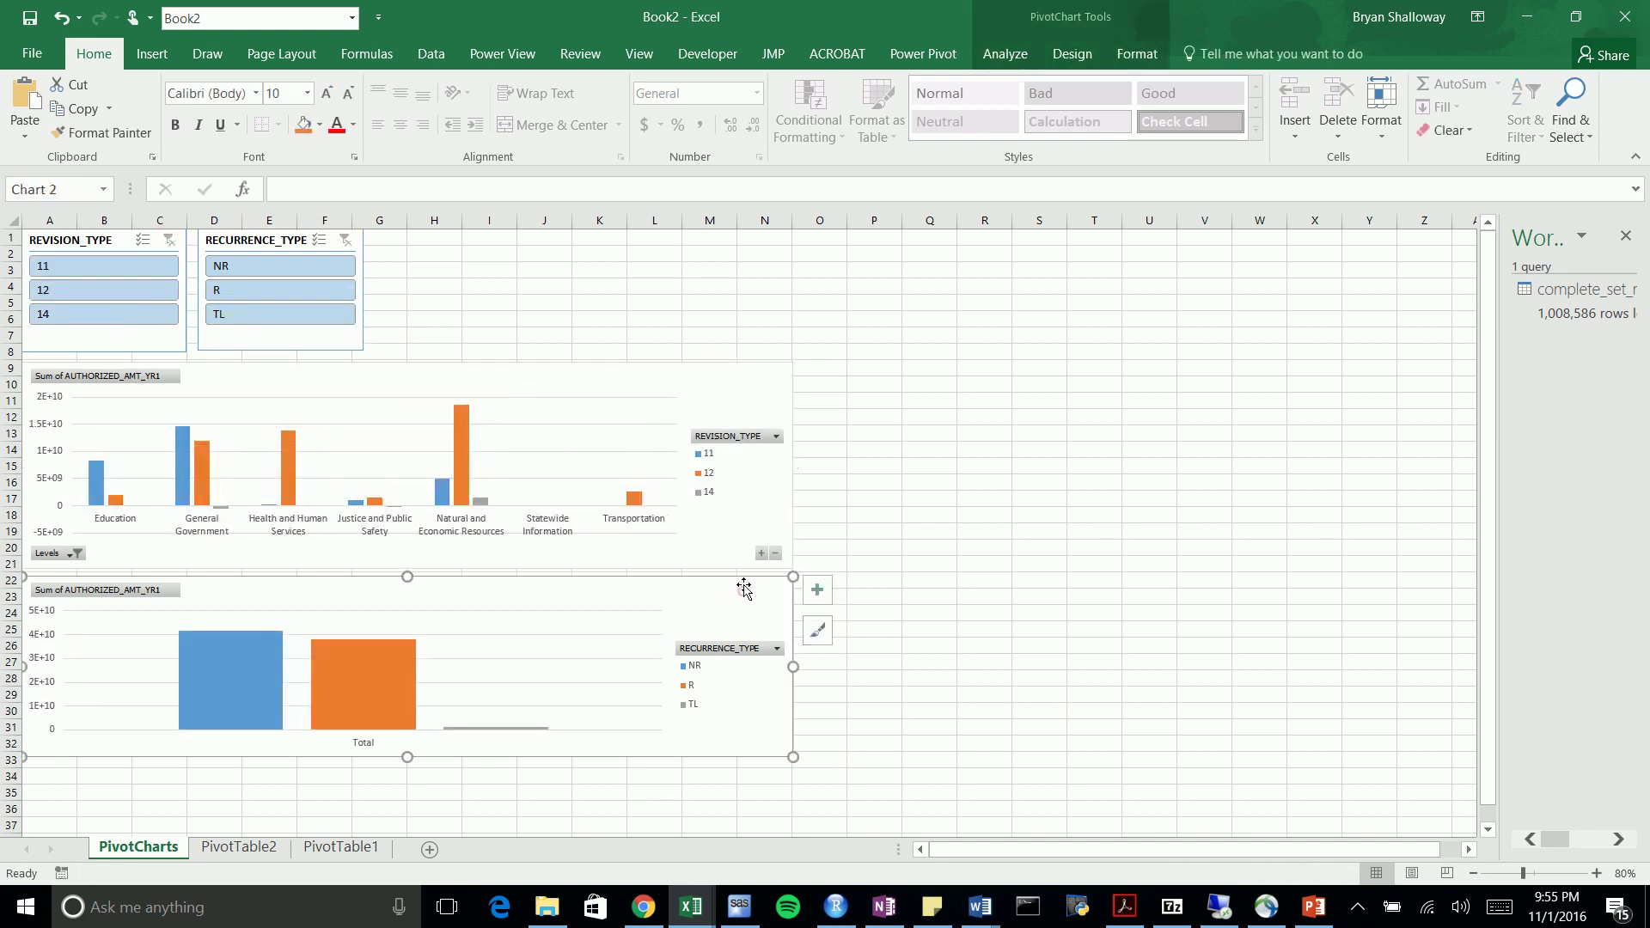
pyautogui.click(738, 383)
pyautogui.click(725, 595)
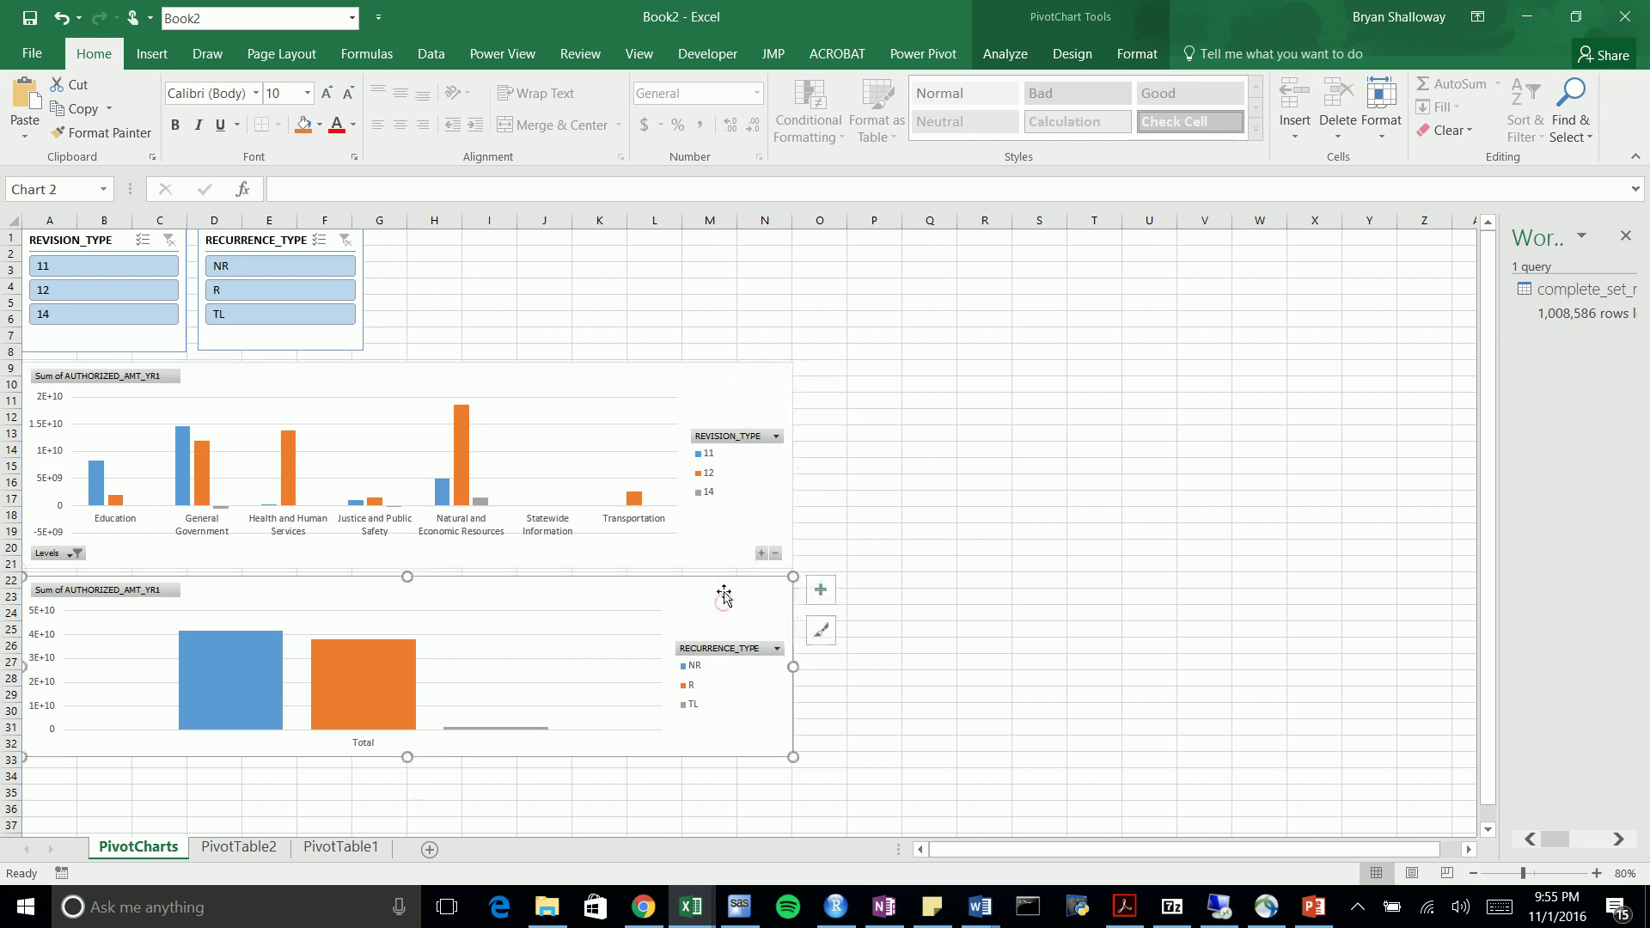
pyautogui.click(757, 386)
# Show the field list for the lower PivotChart, expand More Fields and remove RECURRENCE_TYPE from the legend series
pyautogui.click(720, 612)
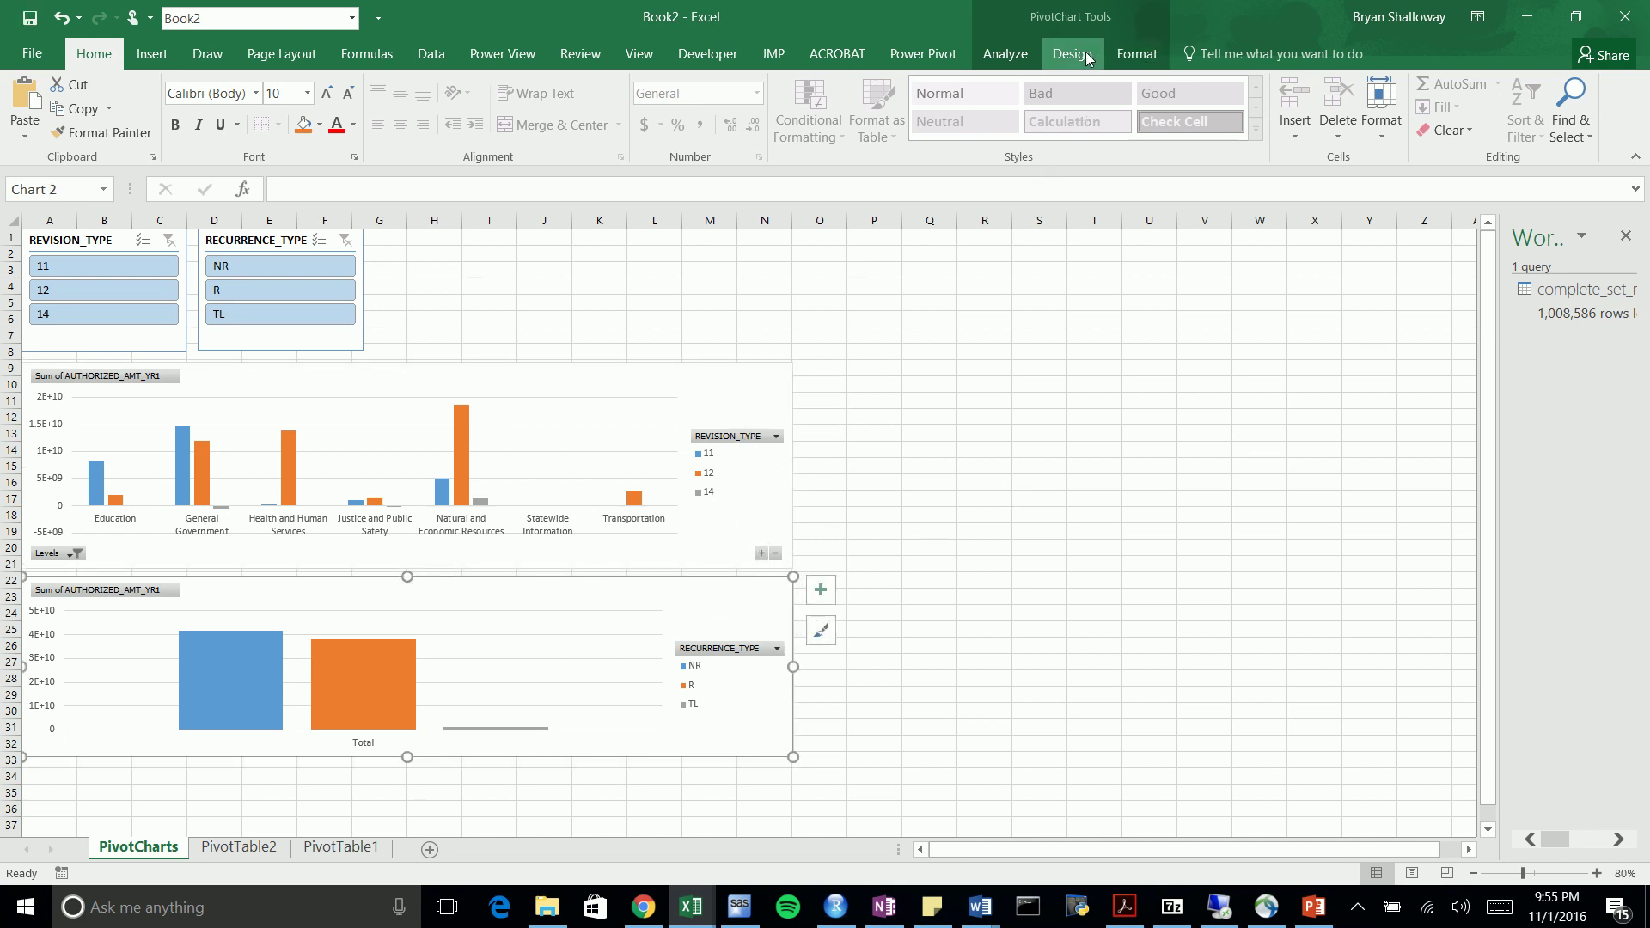
pyautogui.click(1021, 62)
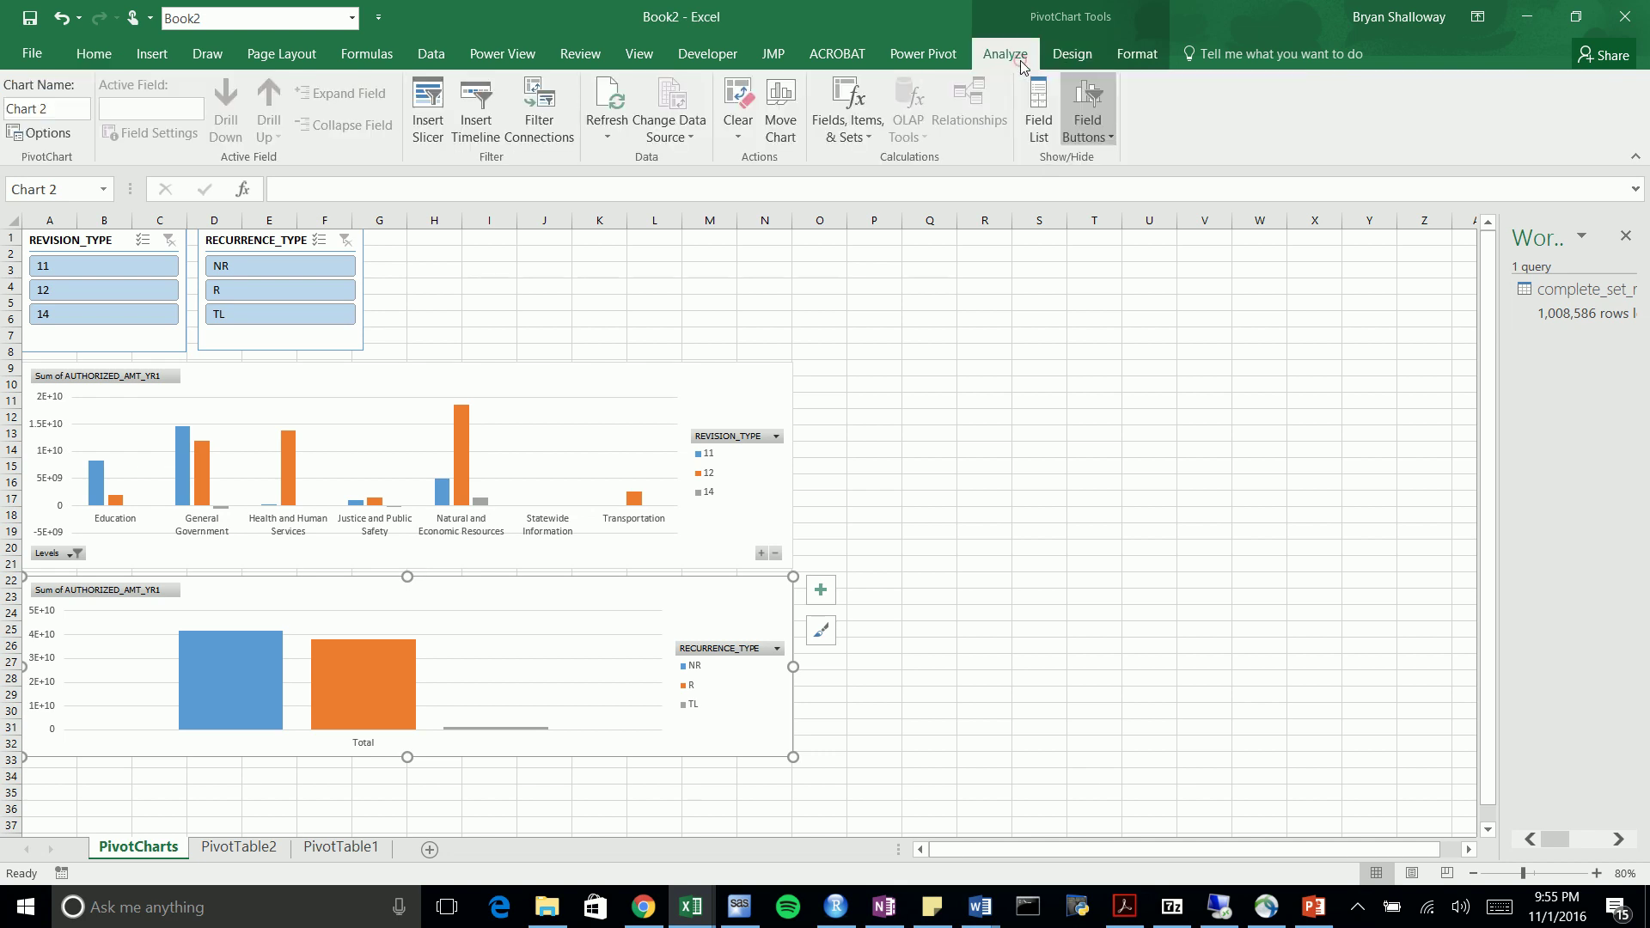
pyautogui.click(1047, 127)
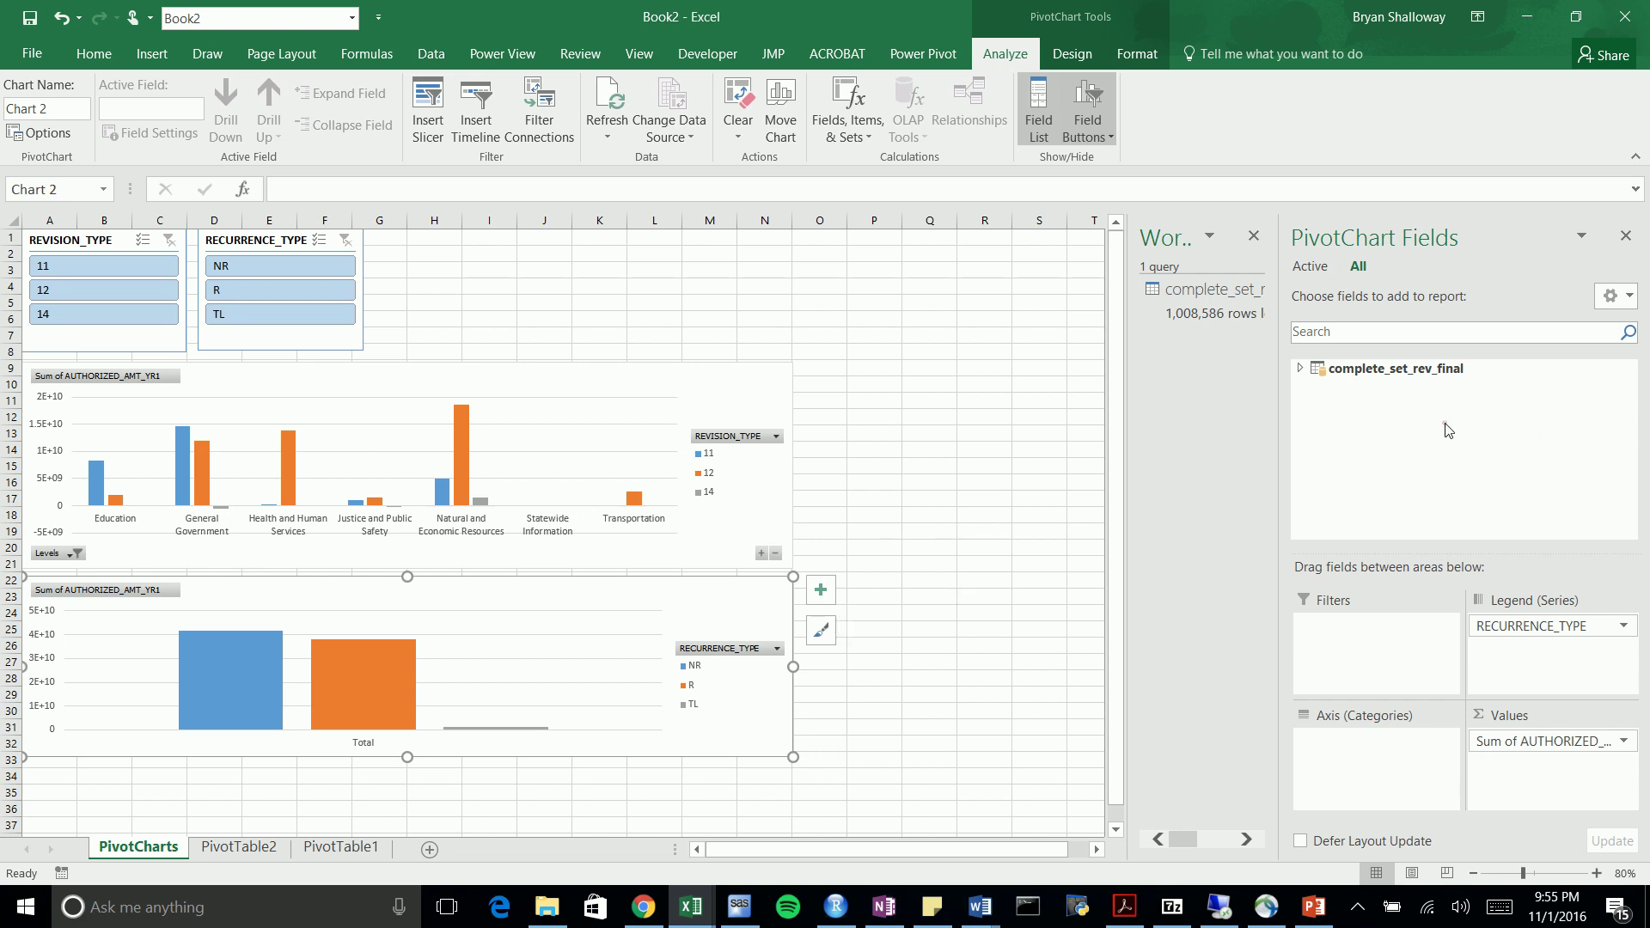
pyautogui.click(1300, 369)
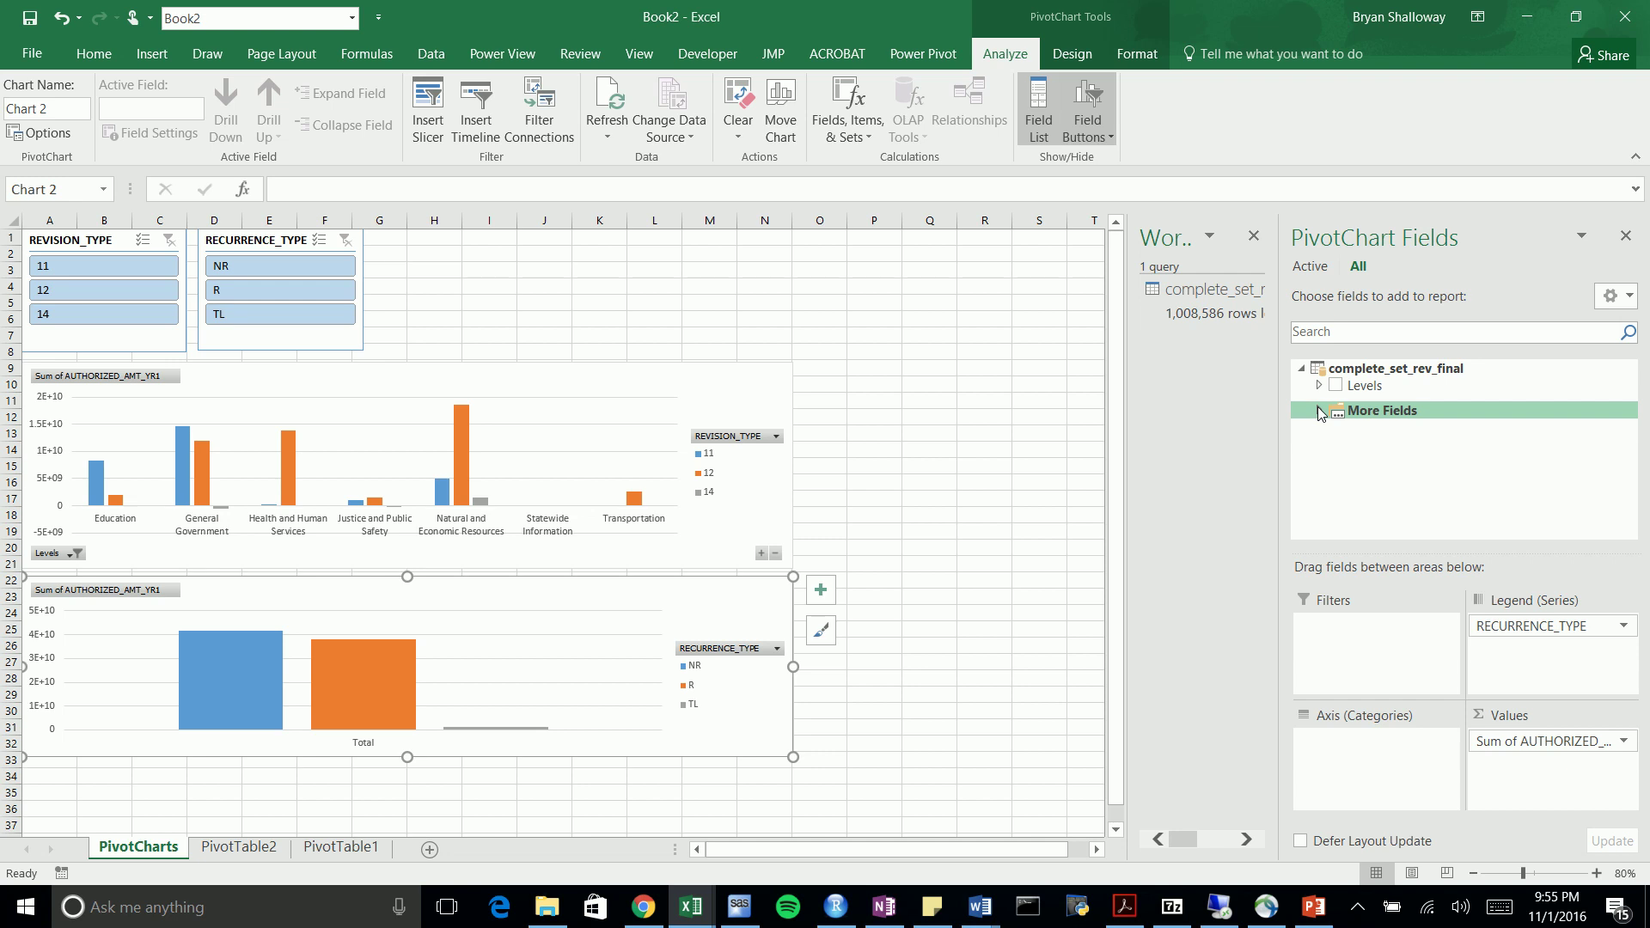
pyautogui.click(1318, 409)
pyautogui.moveTo(1525, 626); pyautogui.dragTo(1475, 463)
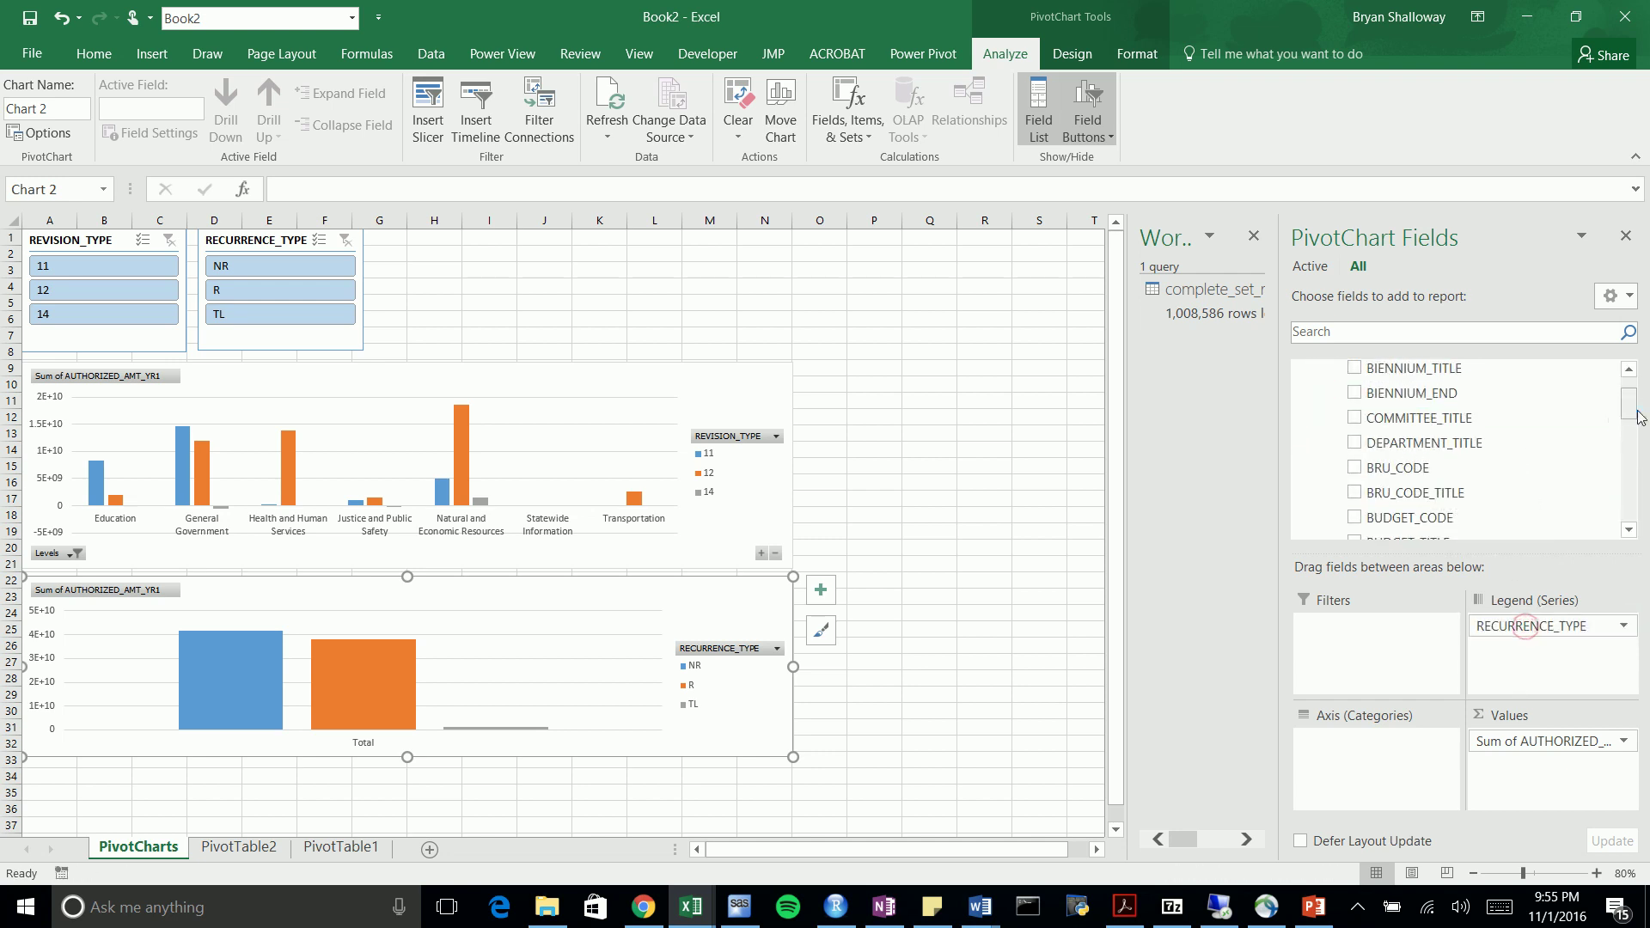
# Try to add EFFECTIVE_DATE to the axis categories of the lower PivotChart, and dismiss the data model error
pyautogui.moveTo(1628, 409); pyautogui.dragTo(1628, 462)
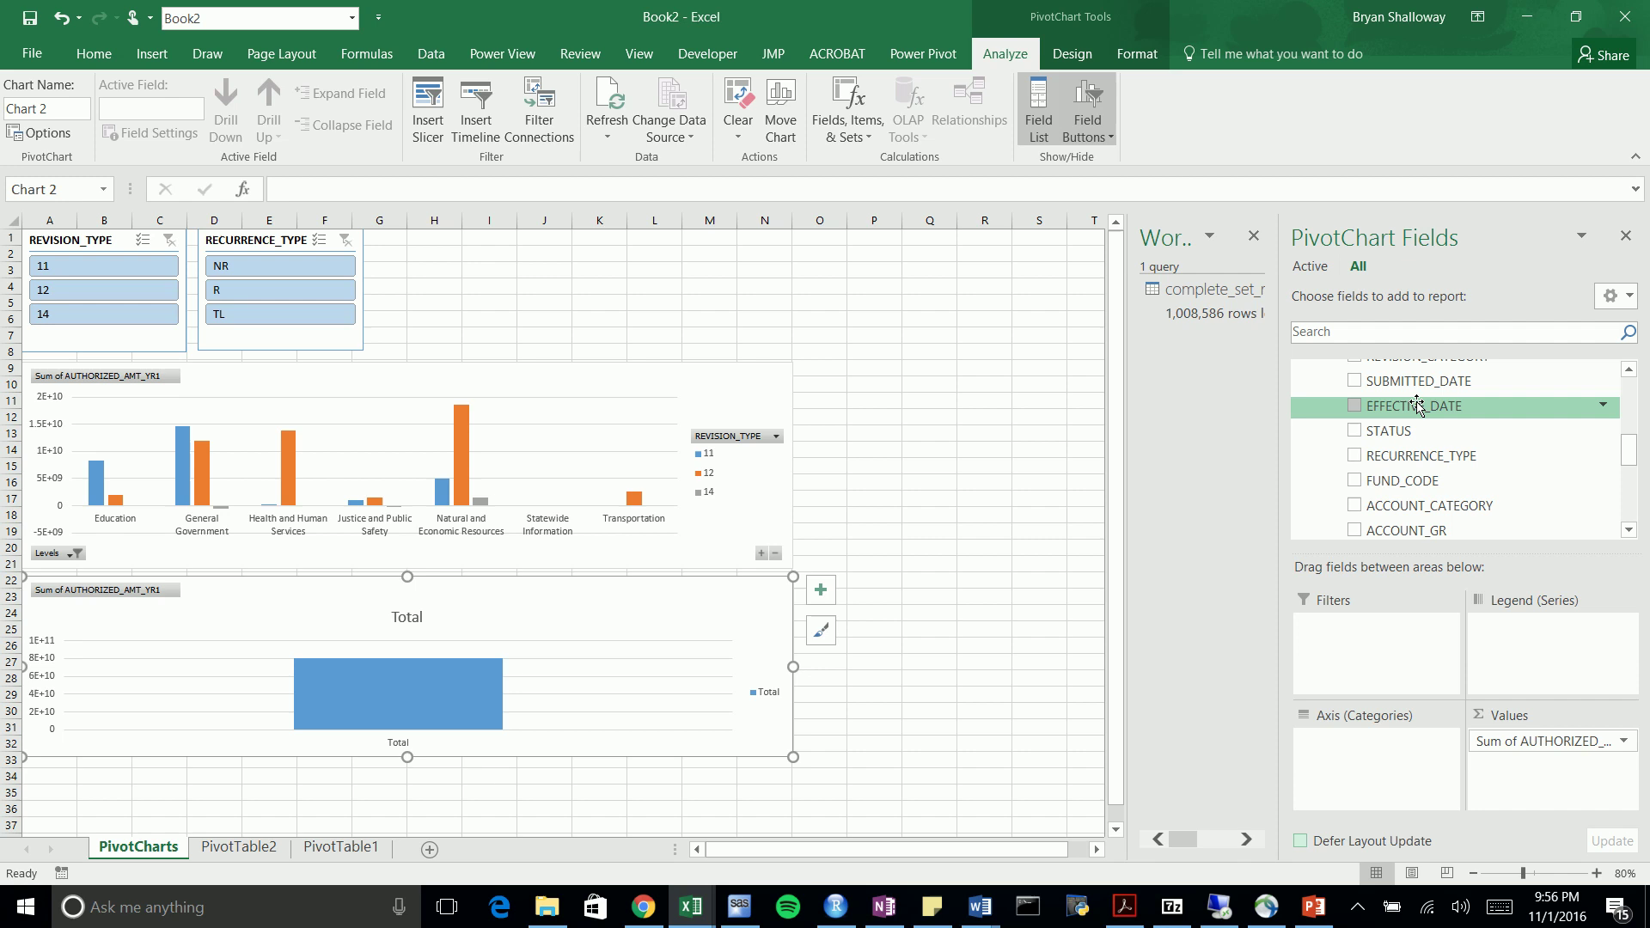
pyautogui.moveTo(1417, 405); pyautogui.dragTo(1384, 737)
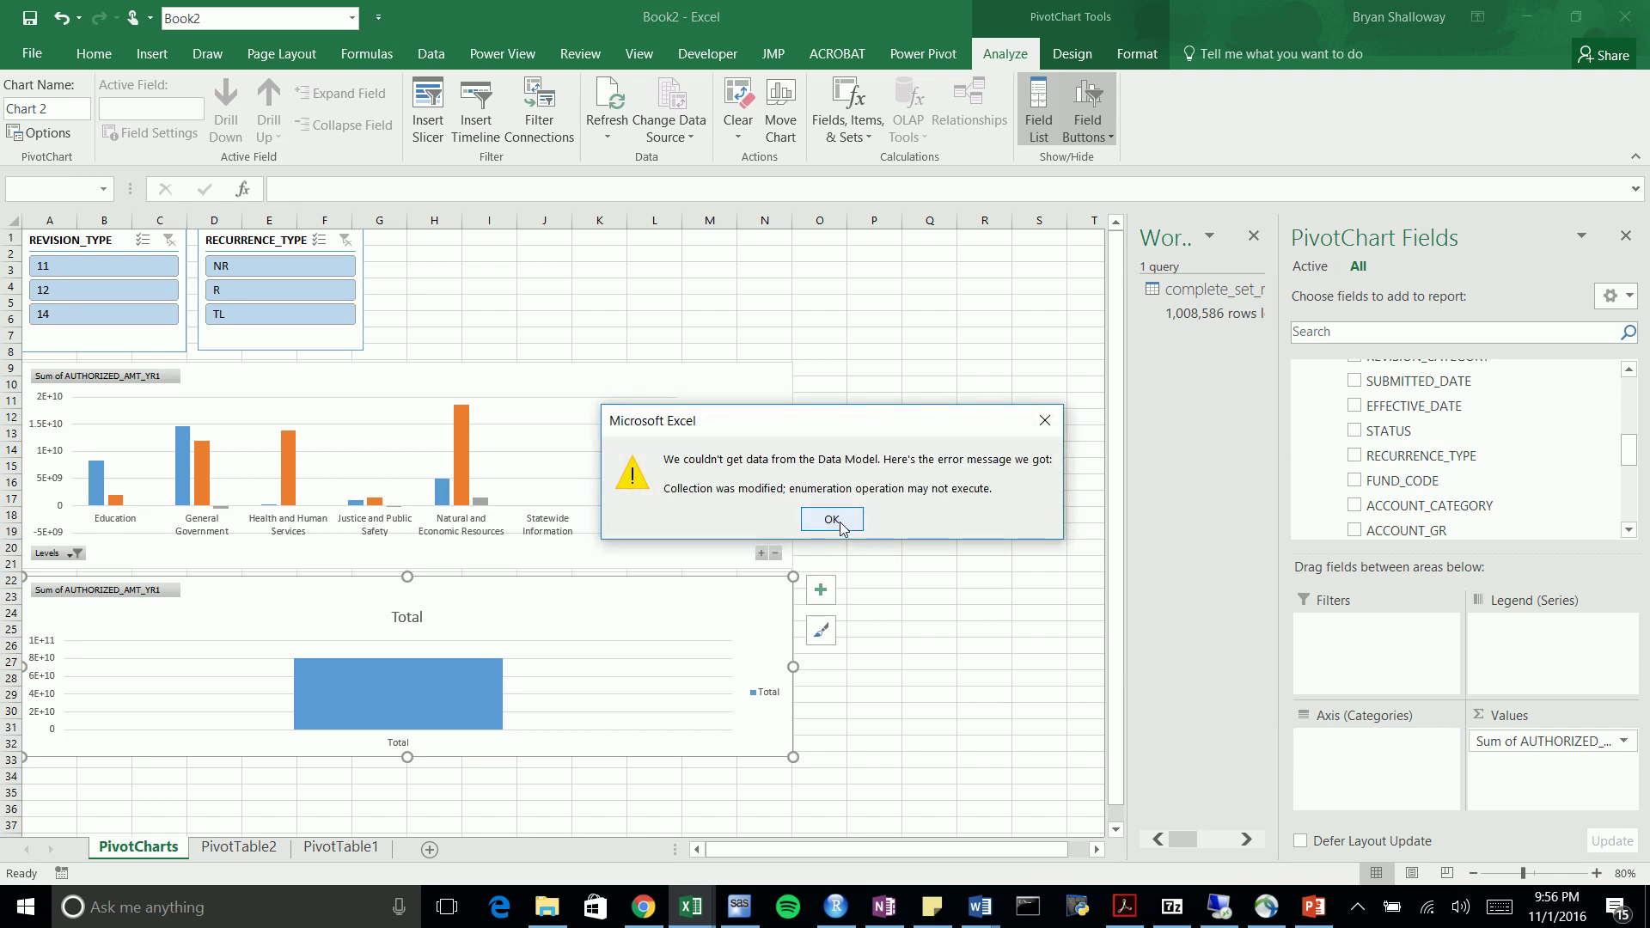
pyautogui.click(831, 520)
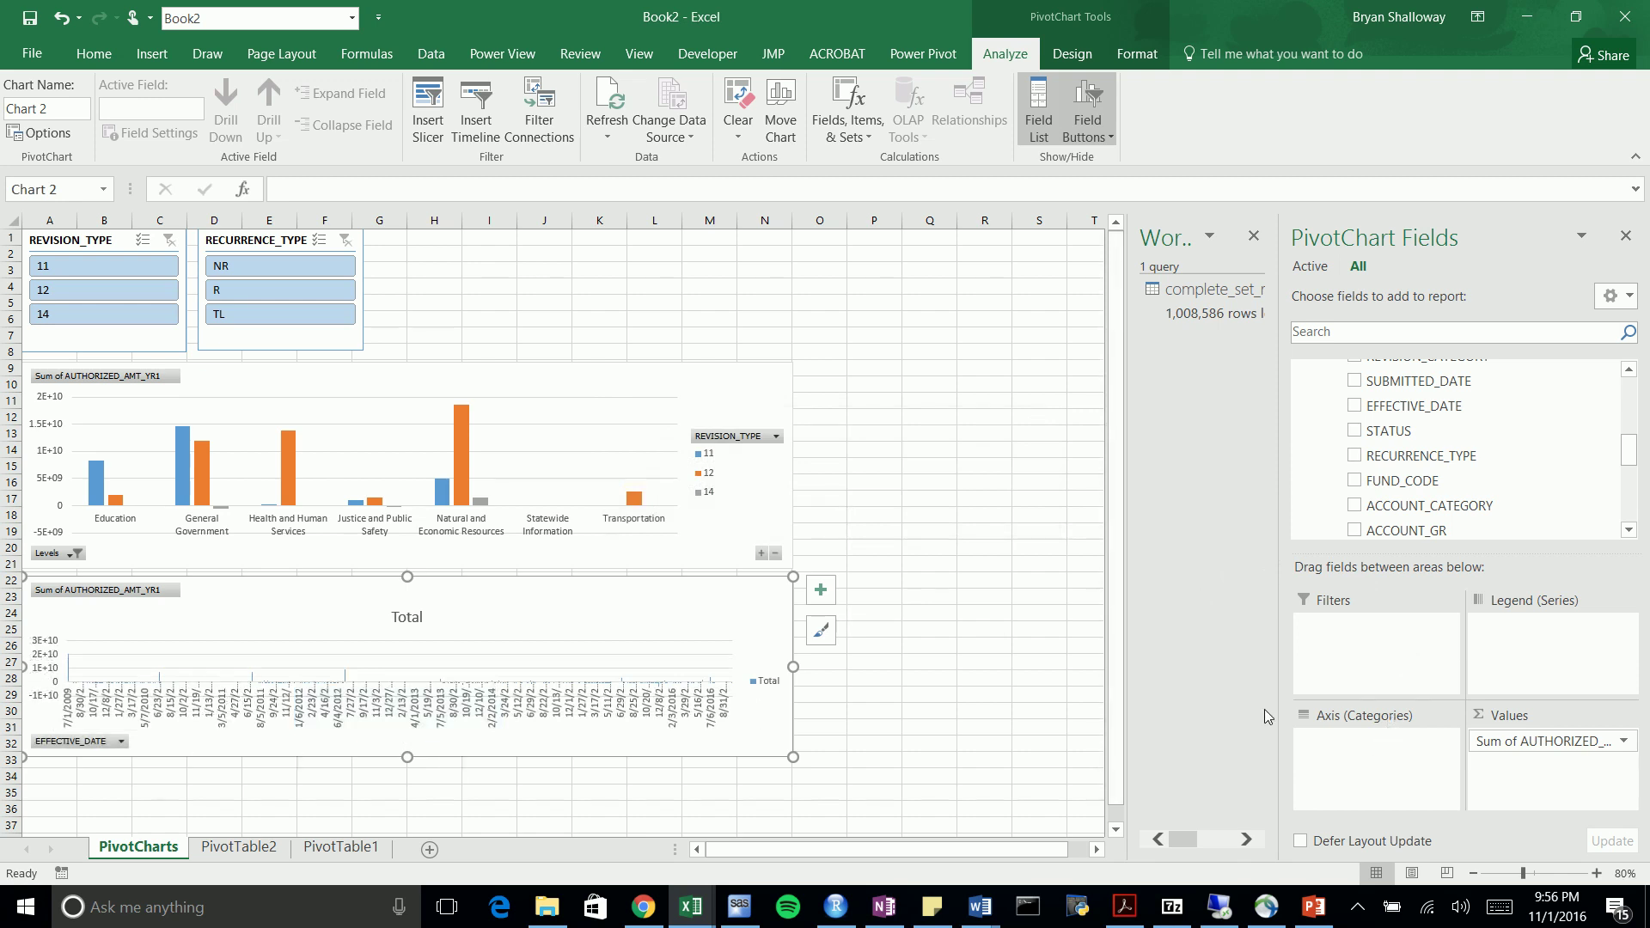
# Undo the EFFECTIVE_DATE addition, check the PivotTable2 sheet and return to the PivotCharts sheet
pyautogui.moveTo(1629, 449)
pyautogui.mouseDown()
pyautogui.moveTo(1633, 484)
pyautogui.moveTo(1629, 389)
pyautogui.moveTo(1629, 416)
pyautogui.mouseUp()
pyautogui.hotkey('ctrl', 'pagedown')
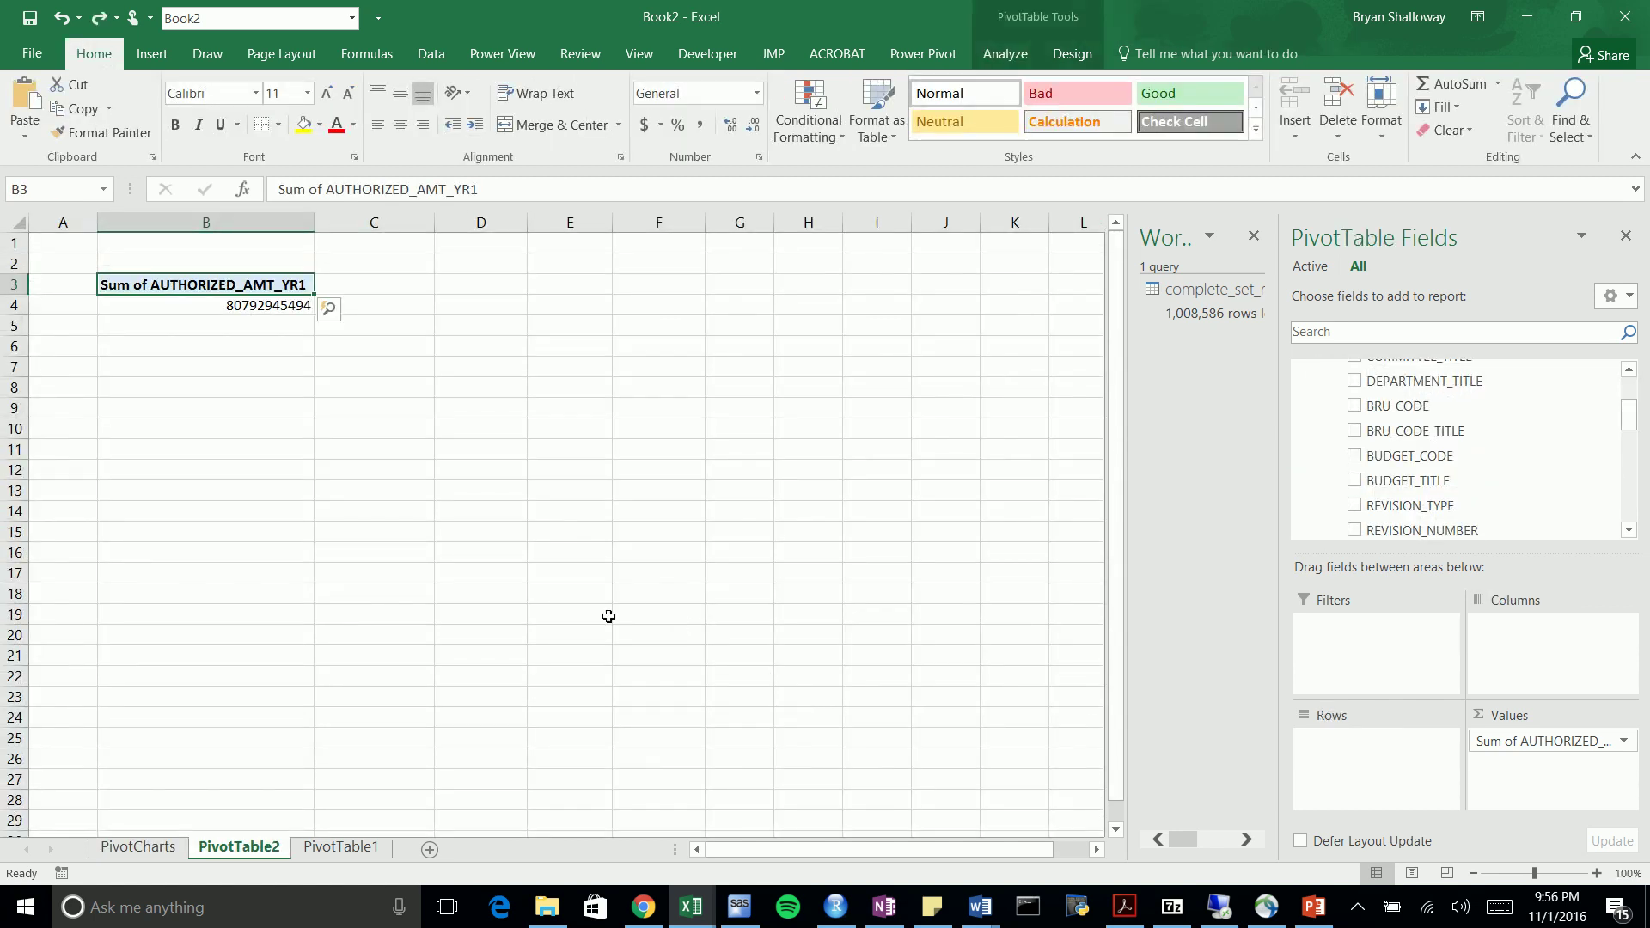
pyautogui.hotkey('ctrl', 'pageup')
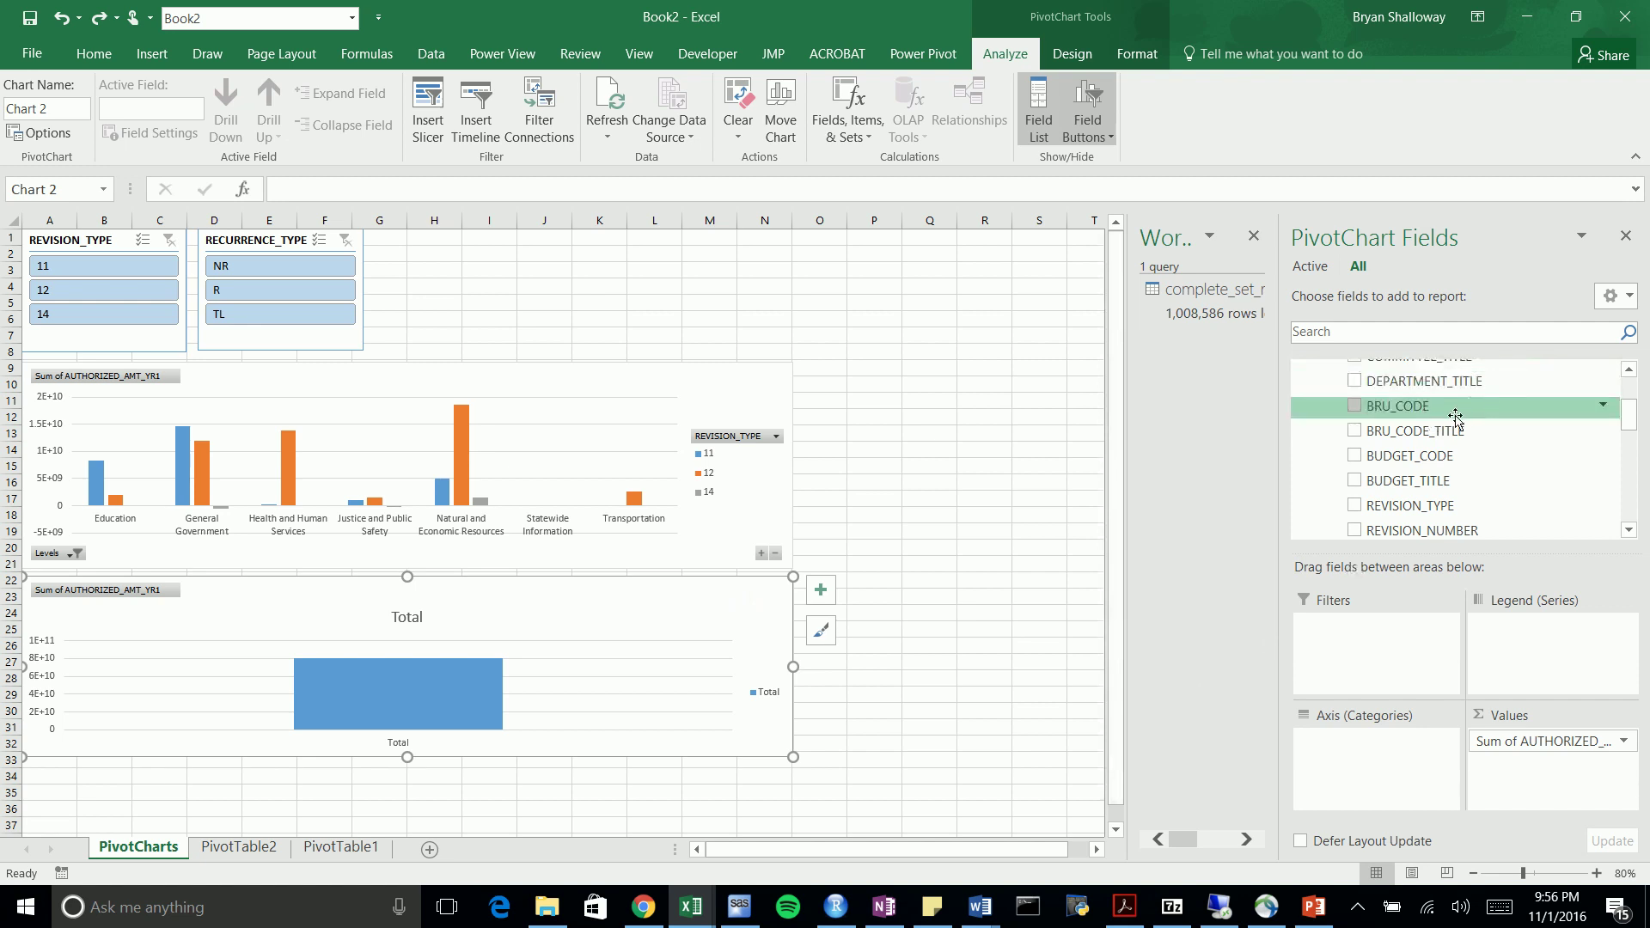
# Add REVISION_TYPE to the lower PivotChart's legend and EFFECTIVE_DATE to its axis categories
pyautogui.moveTo(1642, 416); pyautogui.dragTo(1632, 379)
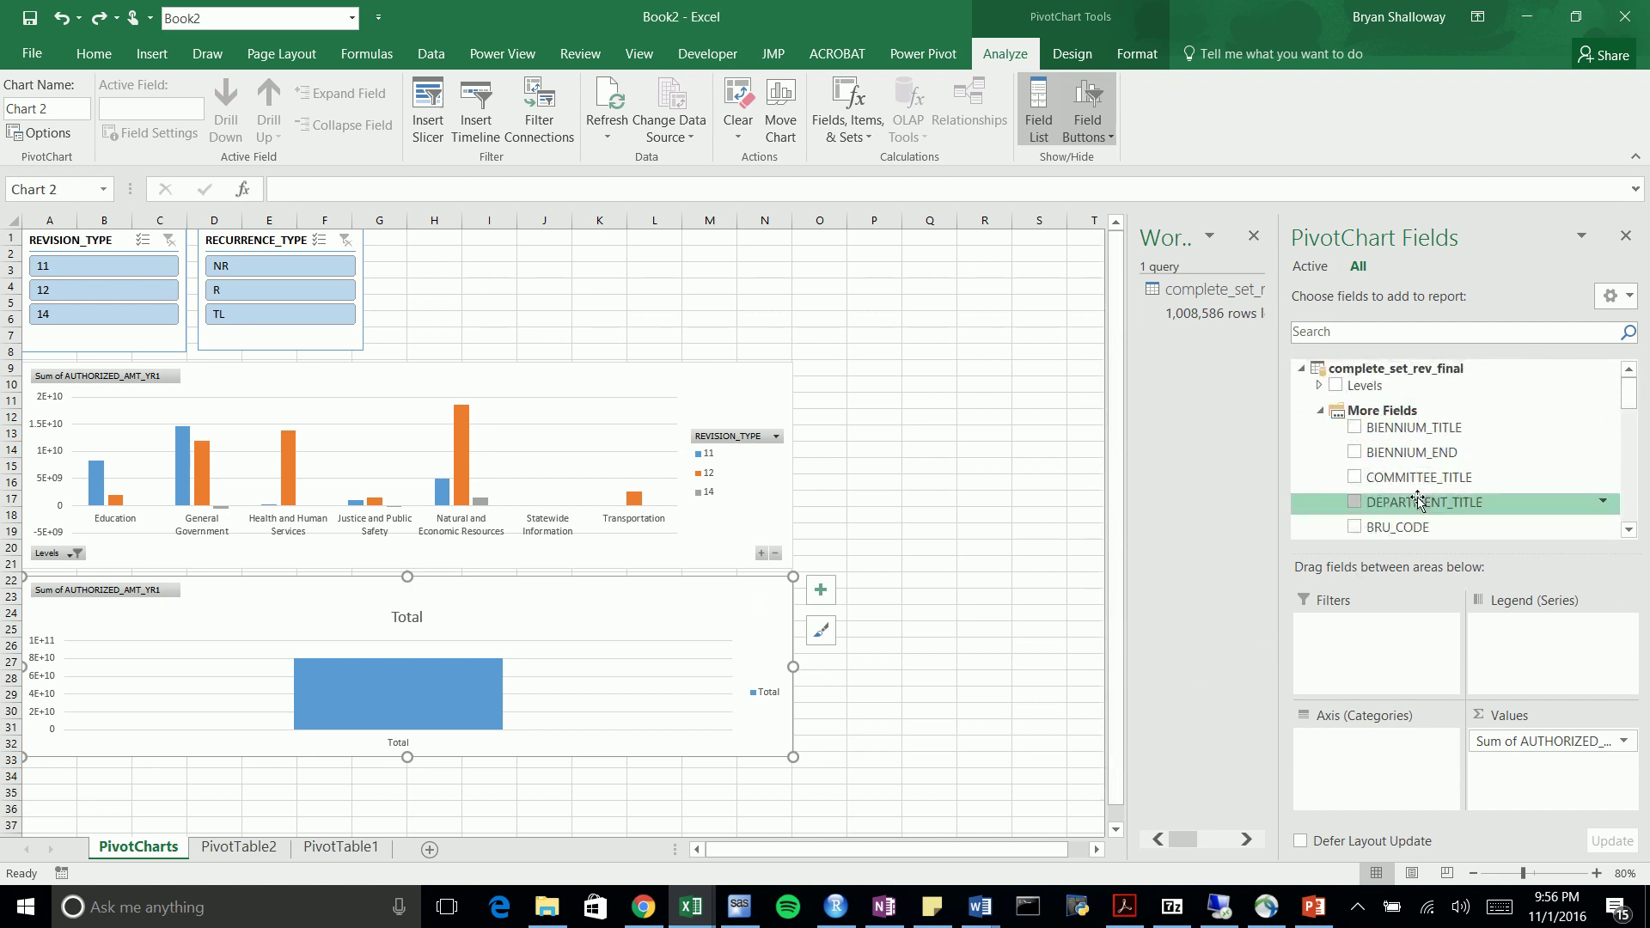
pyautogui.scroll(-4, 1502, 421)
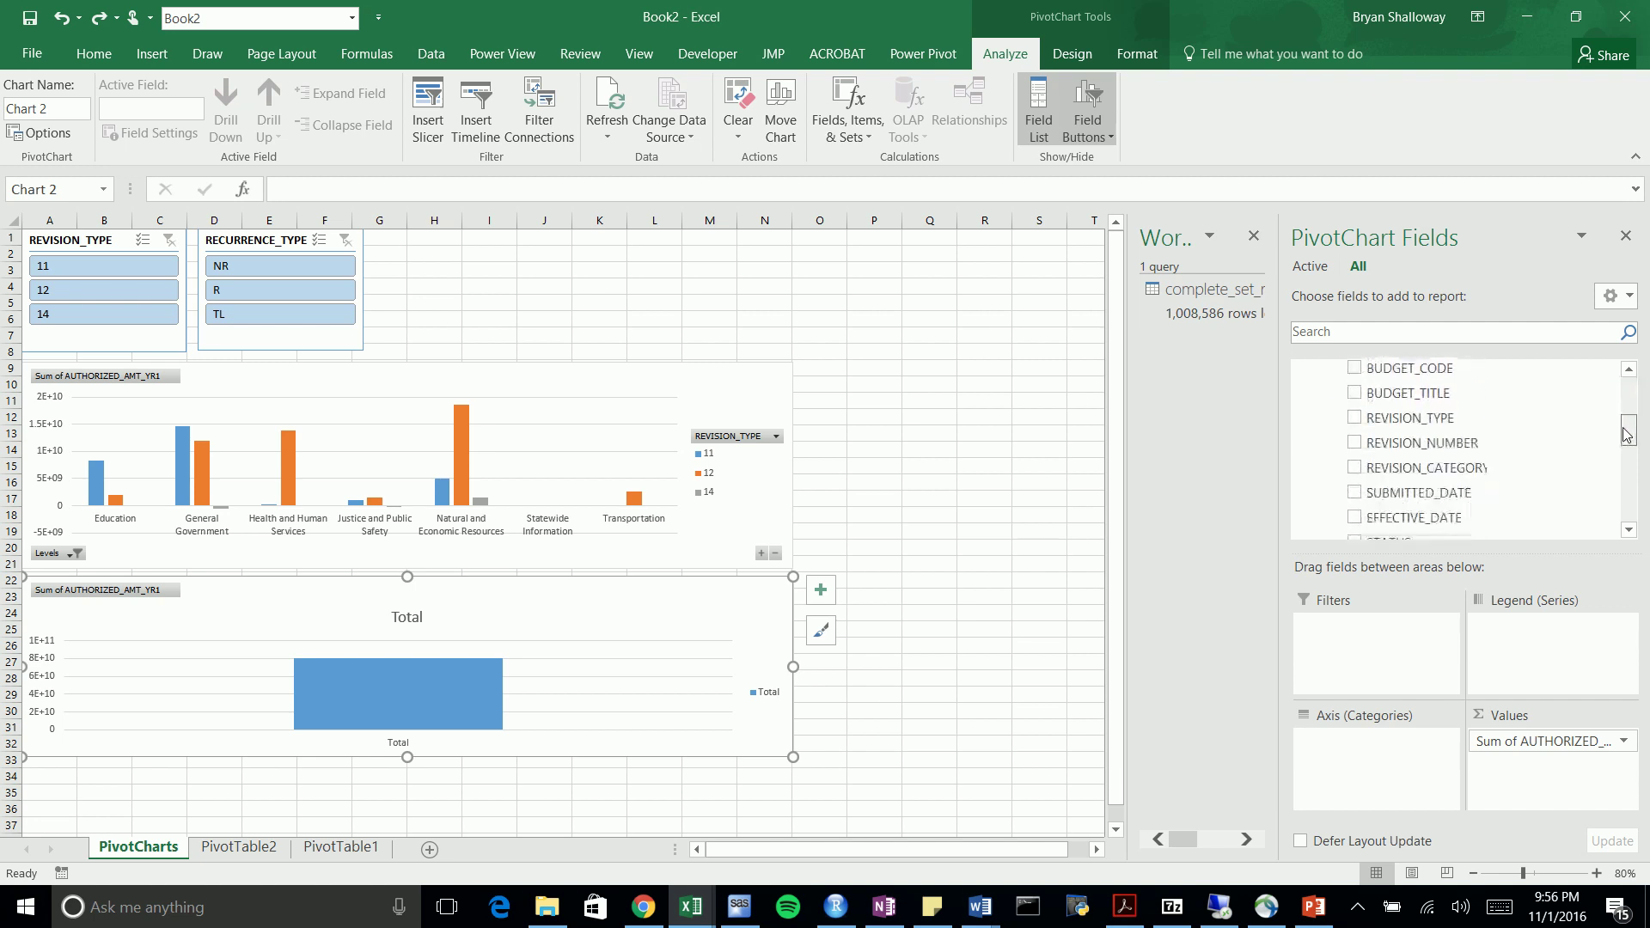
pyautogui.moveTo(1502, 421); pyautogui.dragTo(1538, 641)
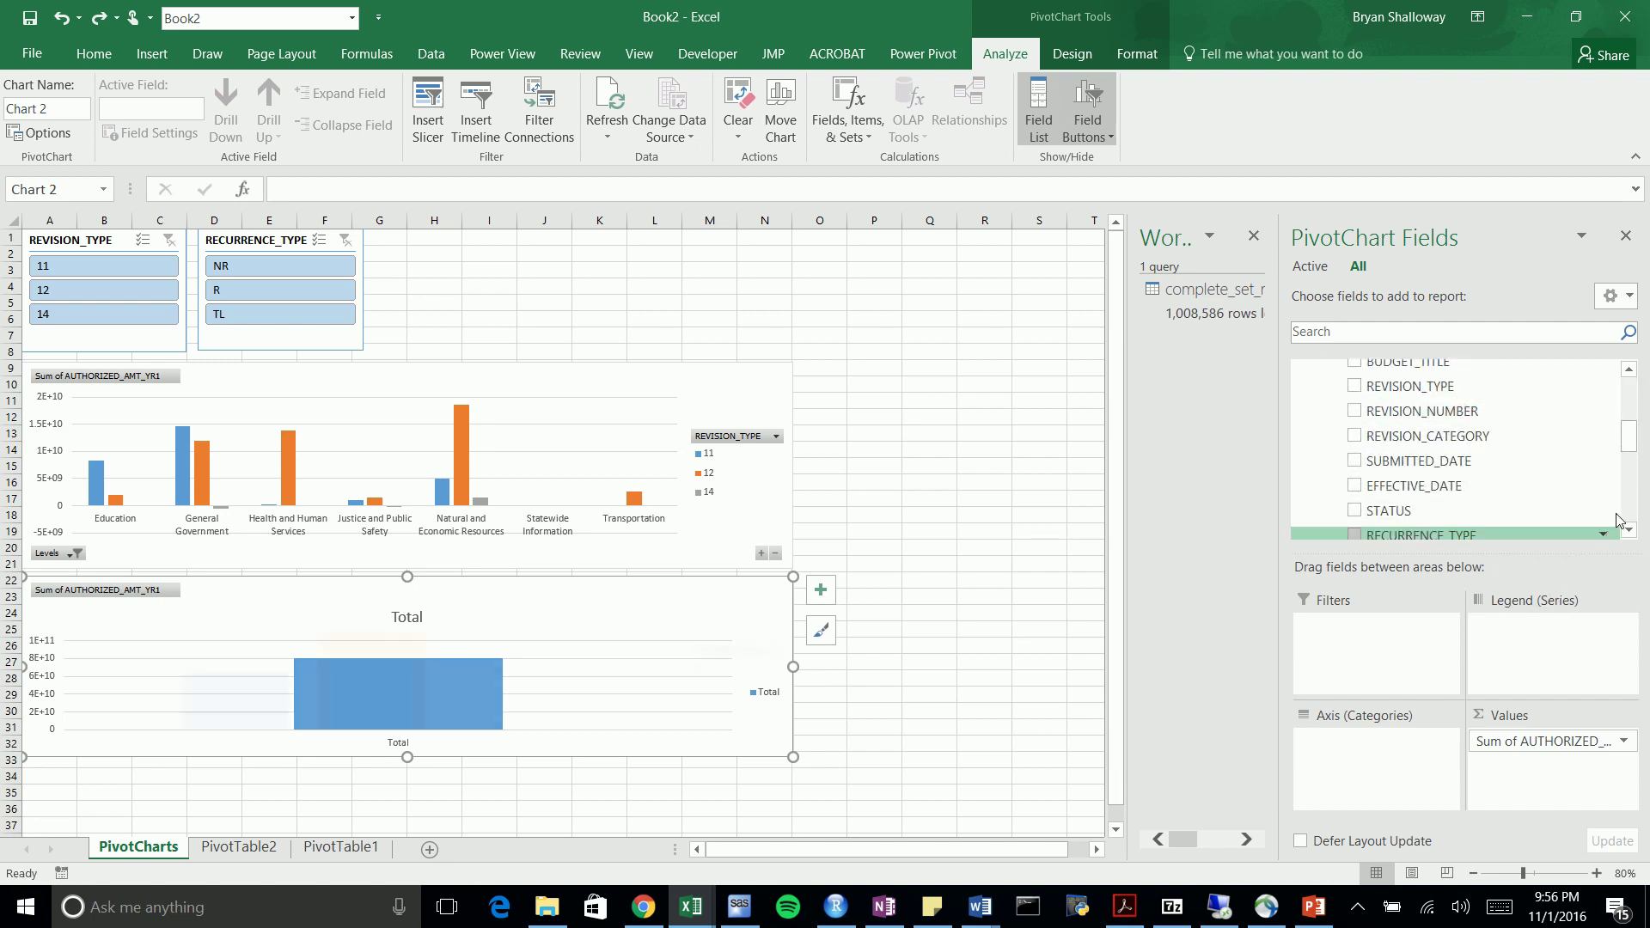
pyautogui.moveTo(1635, 453); pyautogui.dragTo(1633, 468)
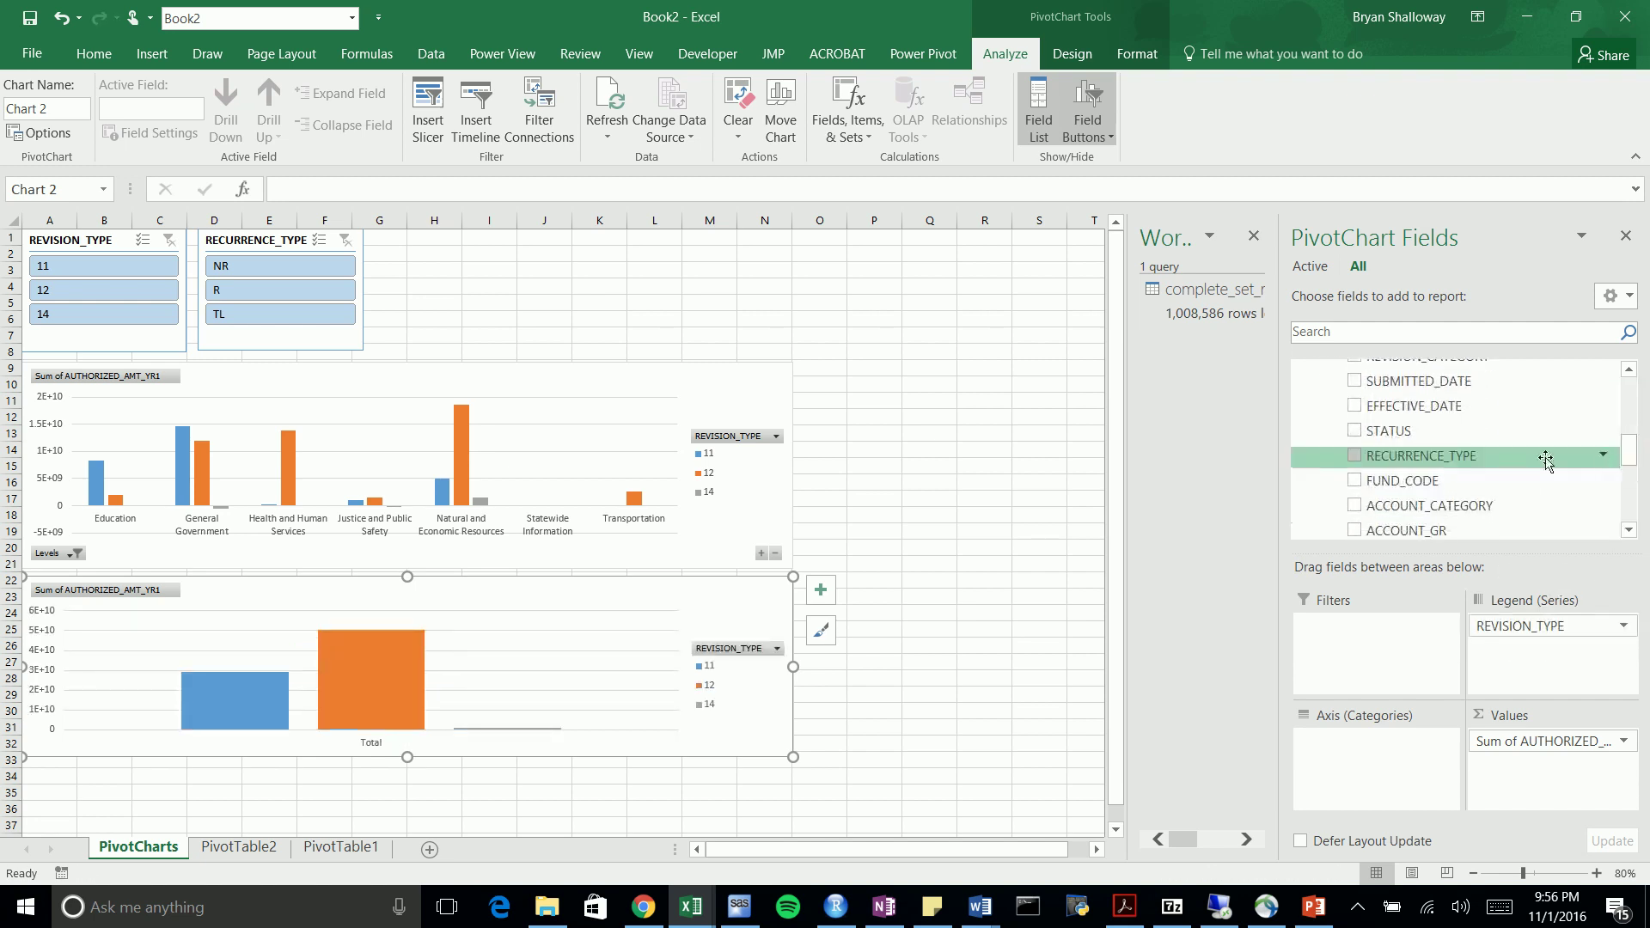
pyautogui.moveTo(1425, 409); pyautogui.dragTo(1354, 751)
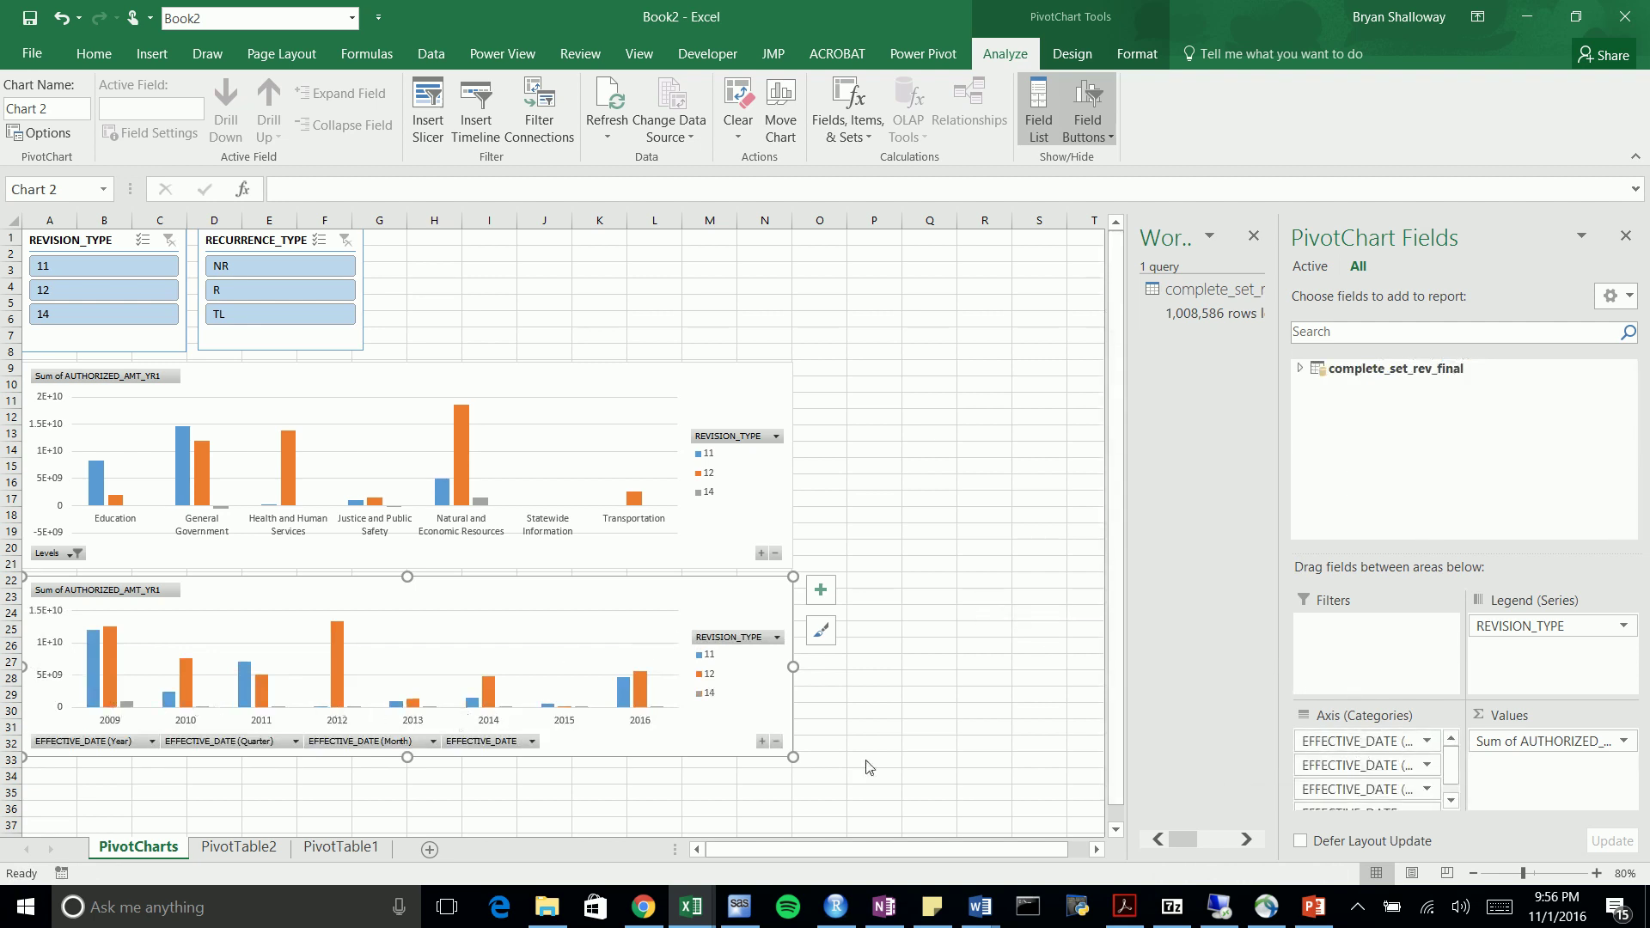
# Examine the EFFECTIVE_DATE fields on the axis and in the expanded field list of complete_set_rev_final
pyautogui.scroll(-1, 1459, 772)
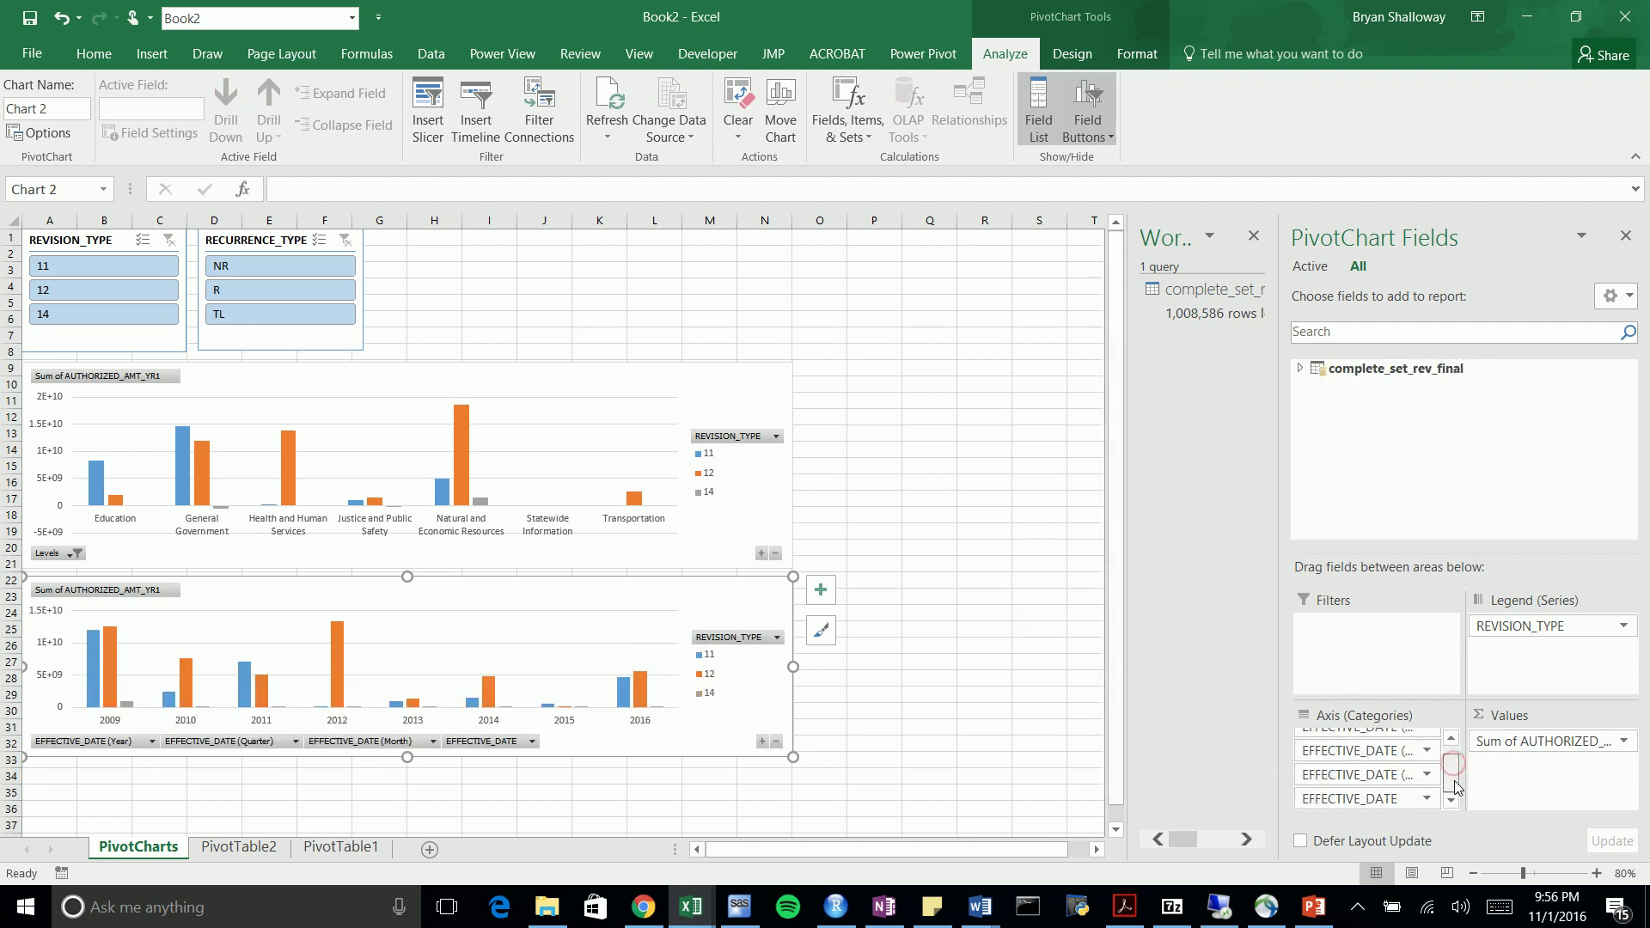
pyautogui.moveTo(1389, 776)
pyautogui.mouseDown()
pyautogui.moveTo(1394, 733)
pyautogui.moveTo(1398, 803)
pyautogui.mouseUp()
pyautogui.click(1299, 368)
pyautogui.click(1320, 411)
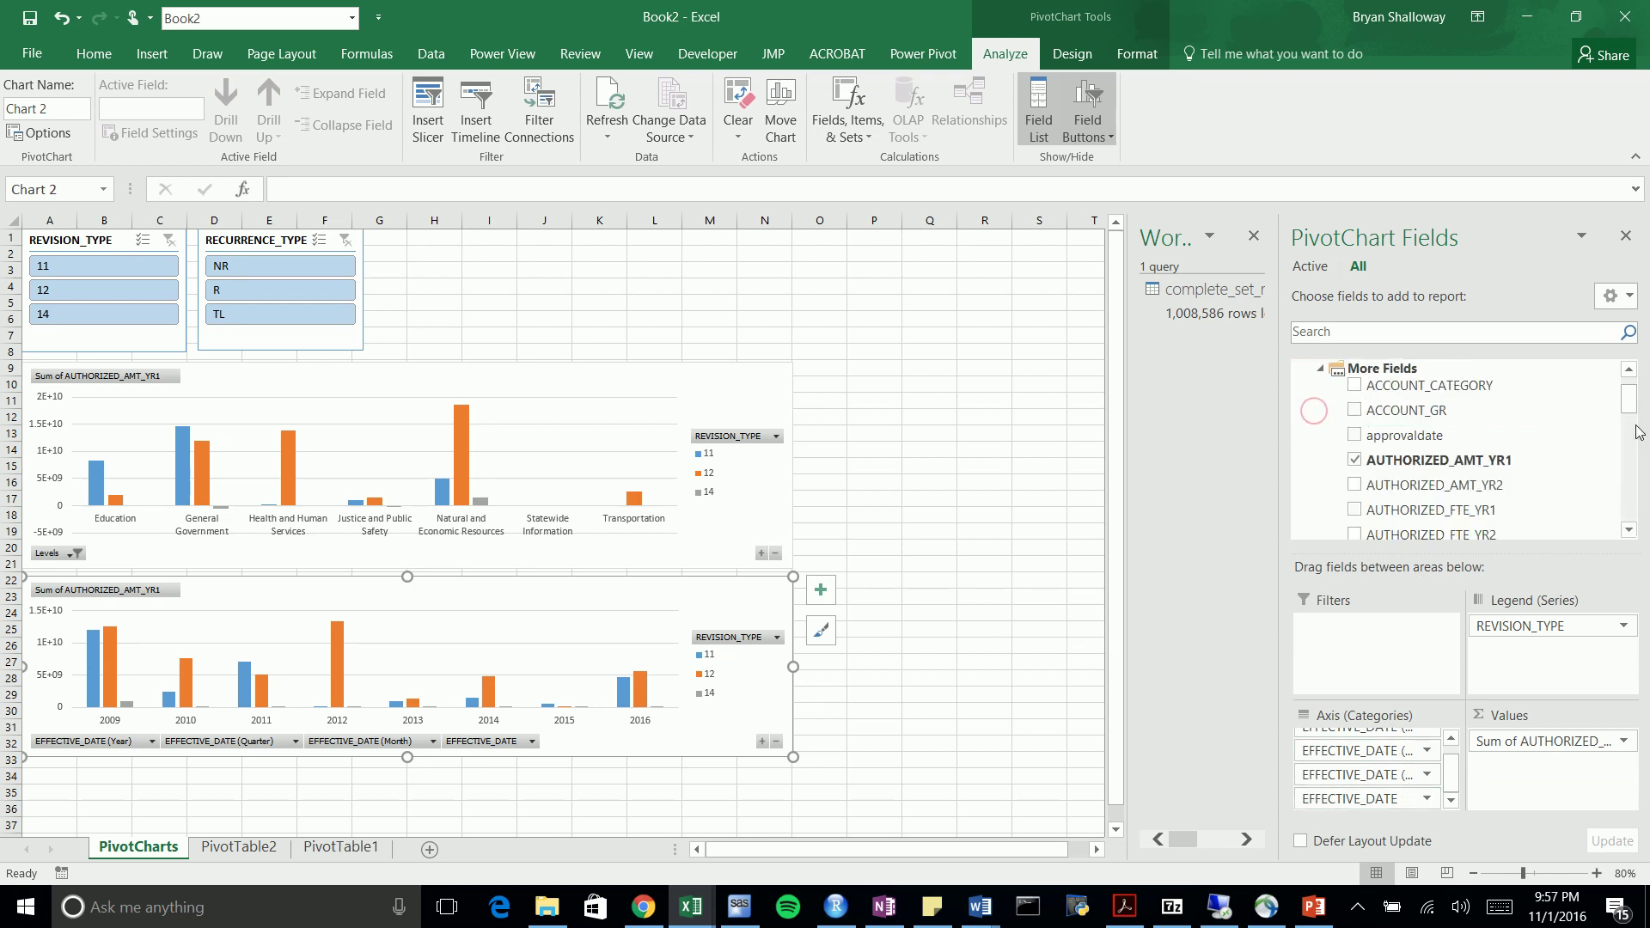
pyautogui.moveTo(1629, 402); pyautogui.dragTo(1633, 471)
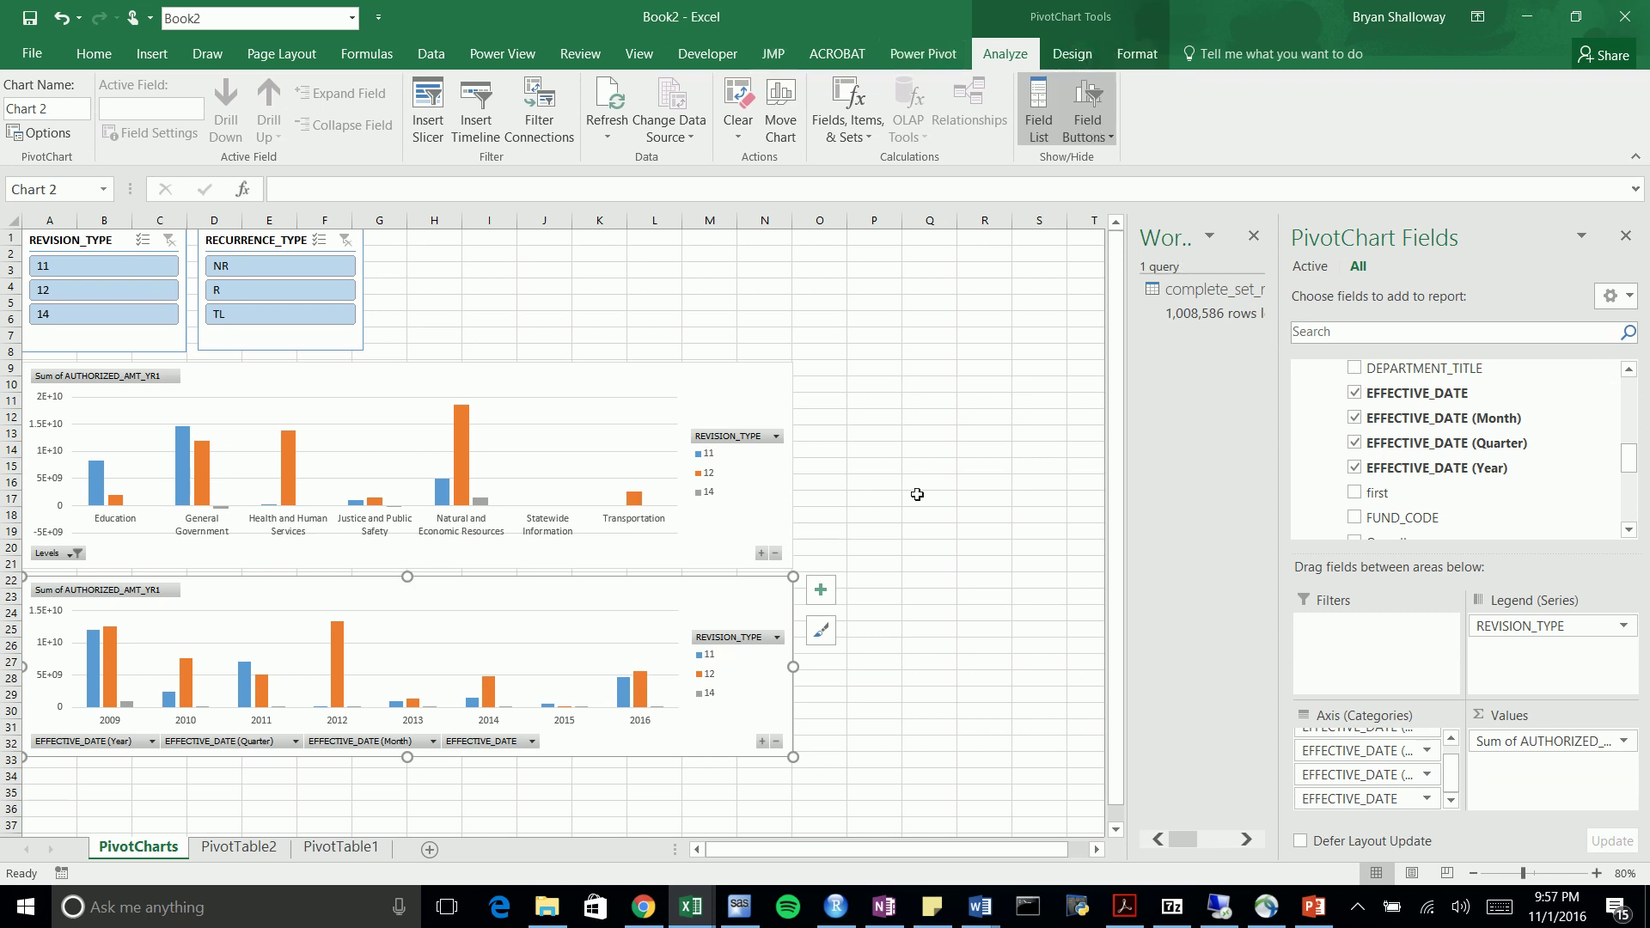
# Switch to the Power Pivot window and inspect the calculated EFFECTIVE_DATE (Year) and EFFECTIVE_DATE (Quarter) columns
pyautogui.moveTo(688, 902)
pyautogui.click(919, 788)
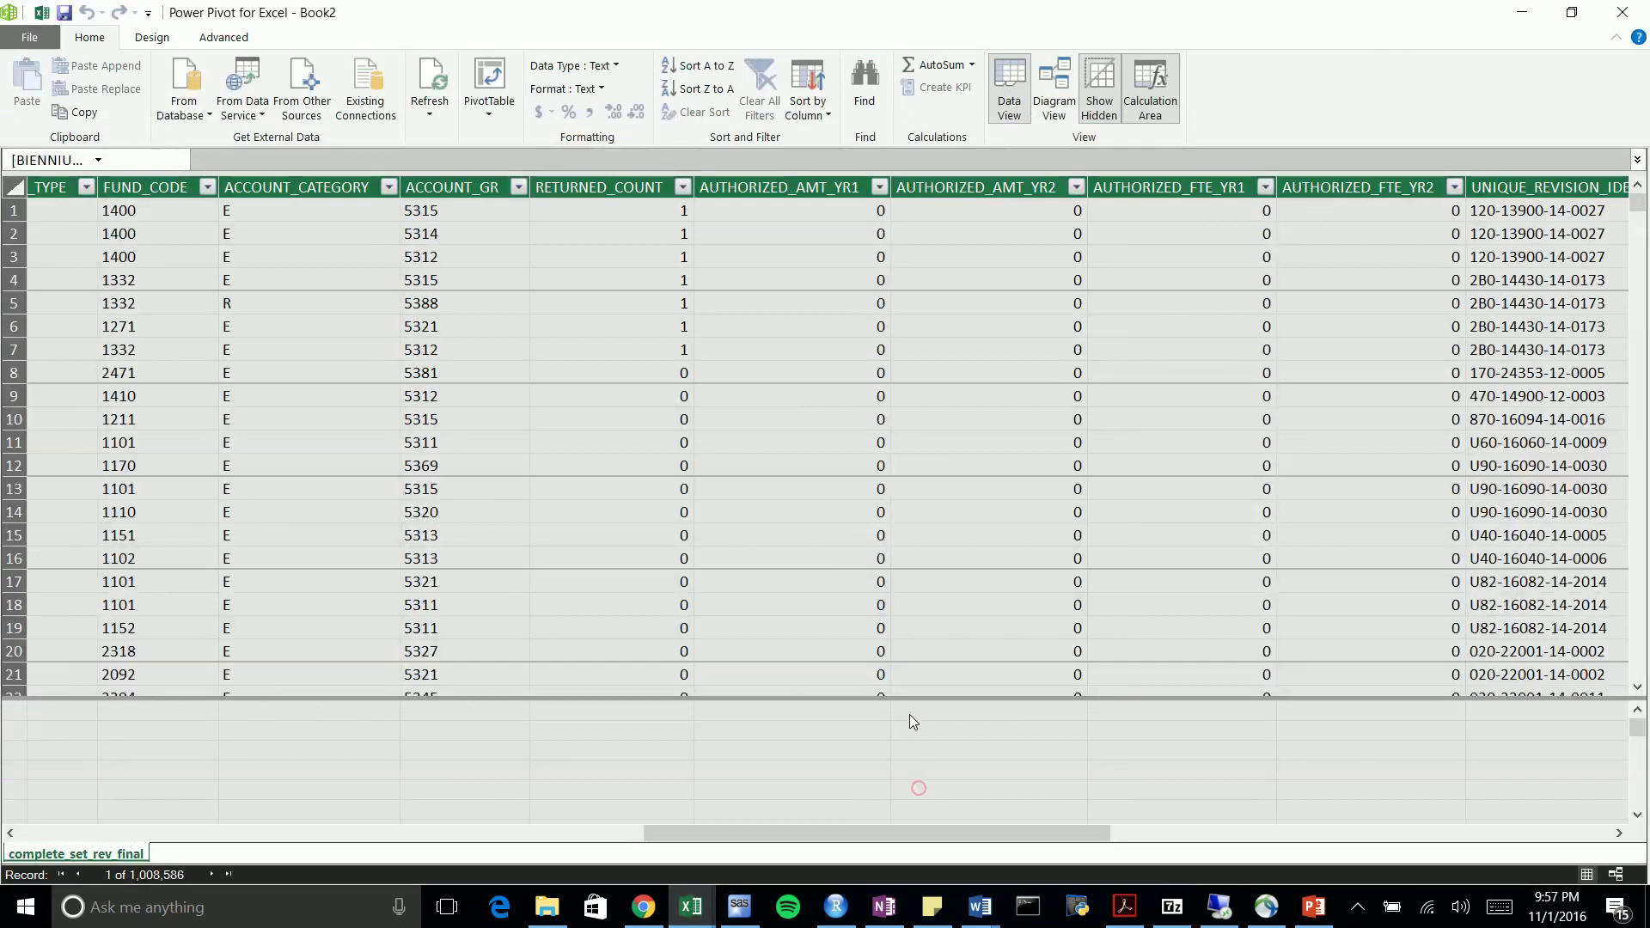
pyautogui.click(819, 300)
pyautogui.moveTo(859, 829); pyautogui.dragTo(1271, 811)
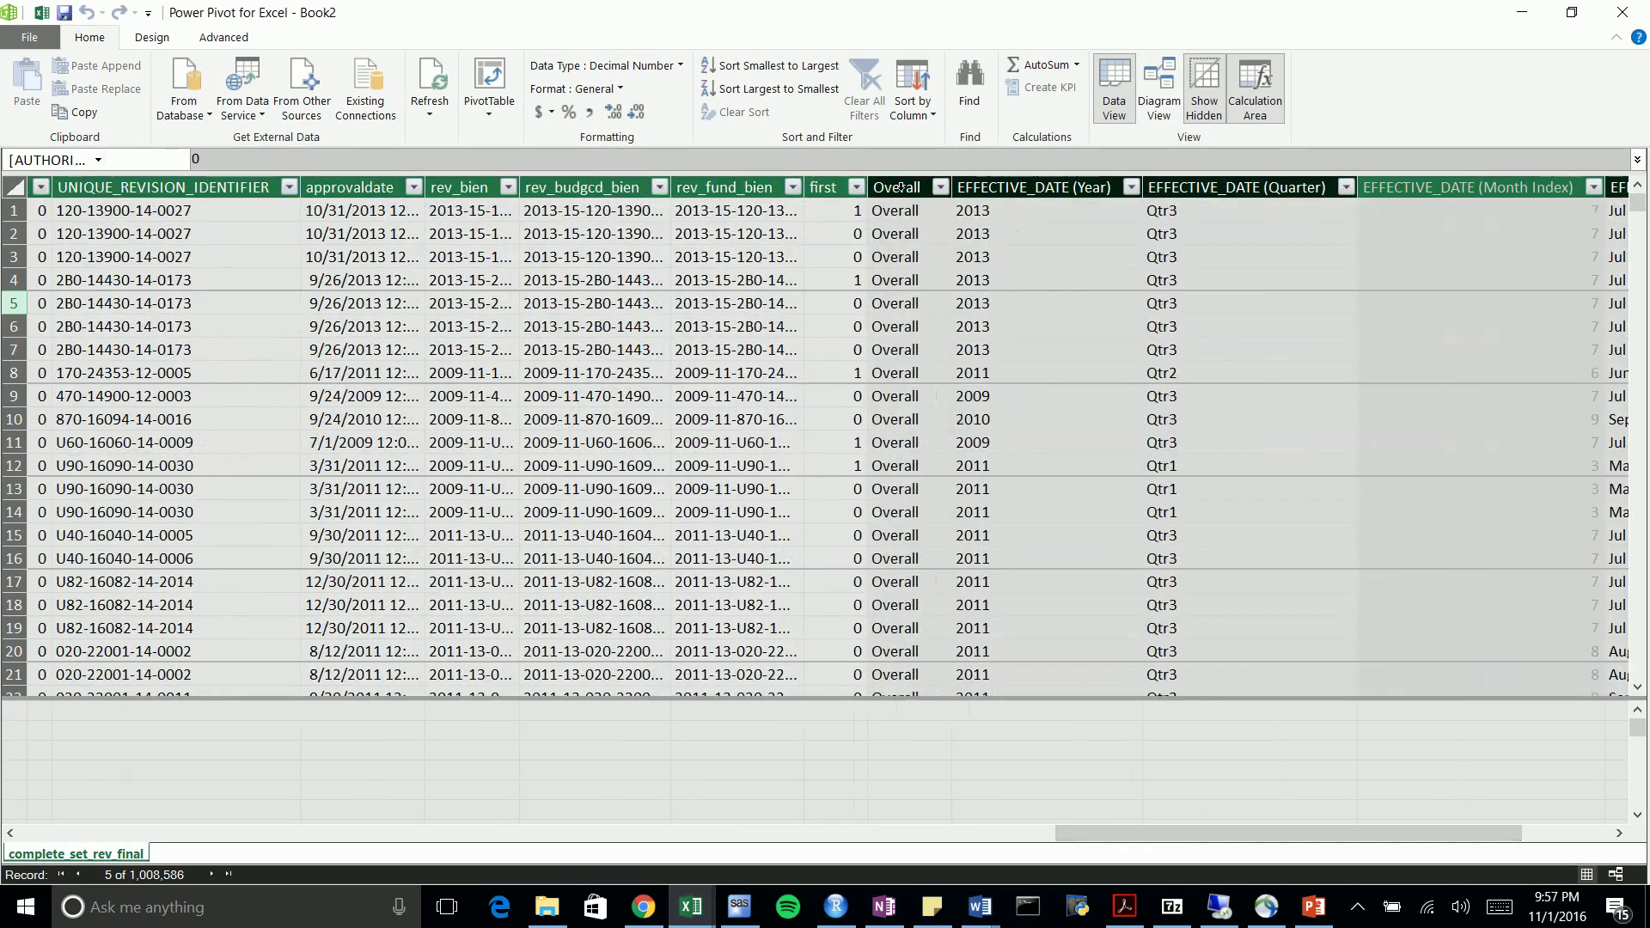
pyautogui.click(1046, 176)
pyautogui.click(1186, 178)
pyautogui.click(1074, 185)
pyautogui.click(1214, 180)
pyautogui.click(1204, 210)
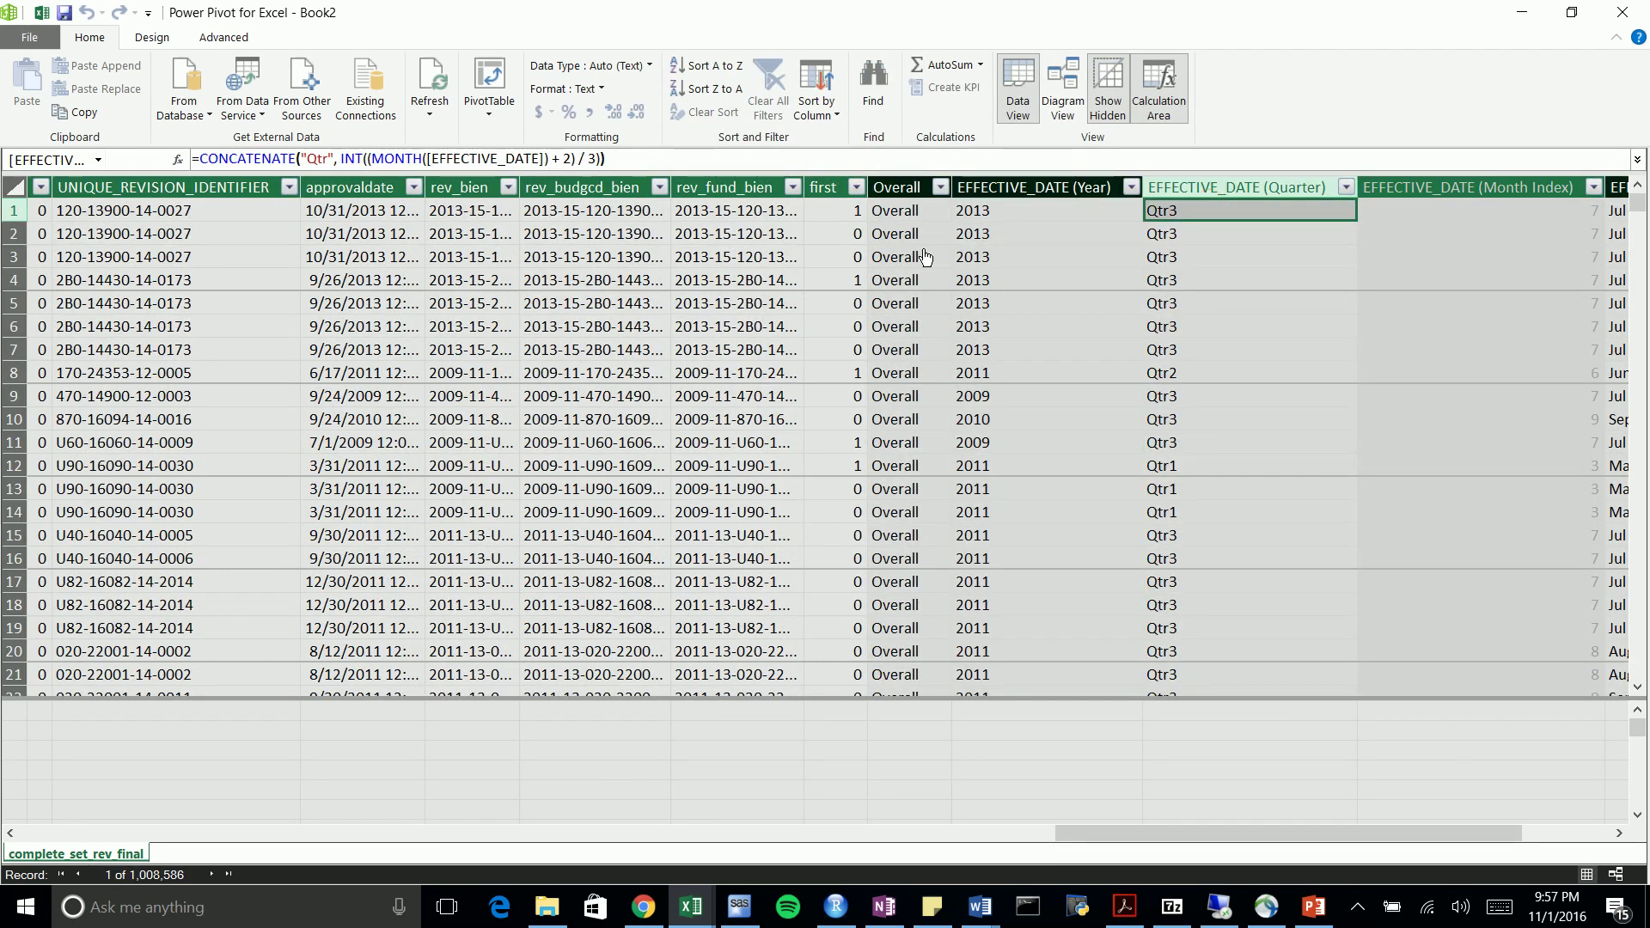
# Compare the formulas of the EFFECTIVE_DATE (Month), (Quarter) and (Year) columns, and close the Power Pivot window
pyautogui.moveTo(1219, 830); pyautogui.dragTo(1307, 817)
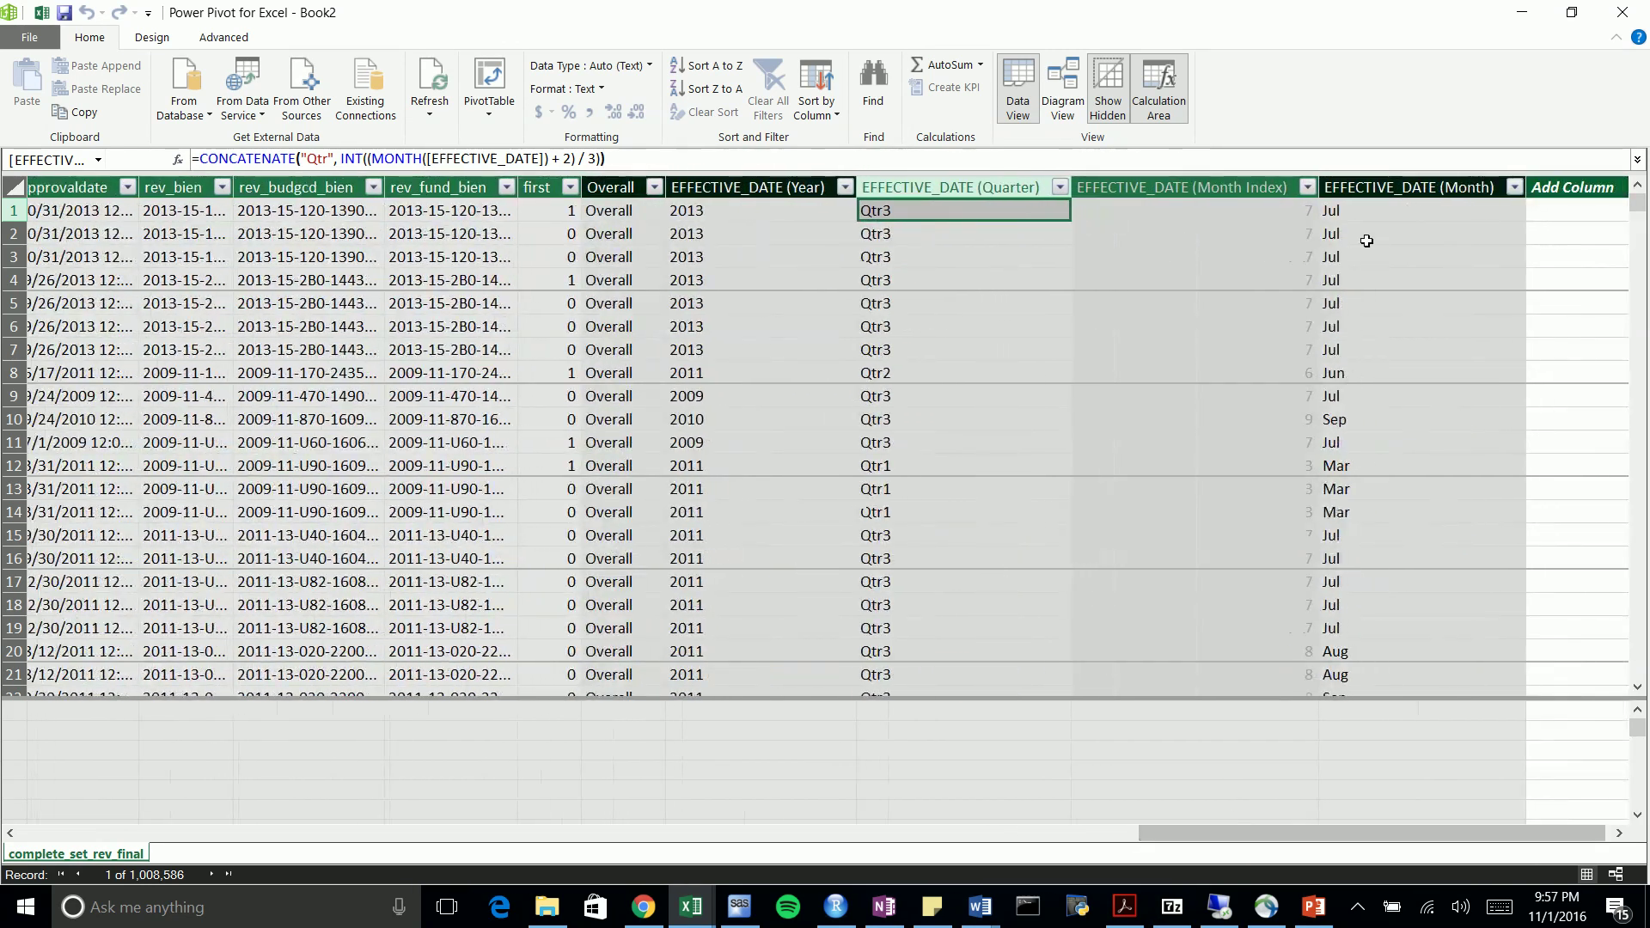
pyautogui.click(1364, 211)
pyautogui.click(874, 214)
pyautogui.click(777, 210)
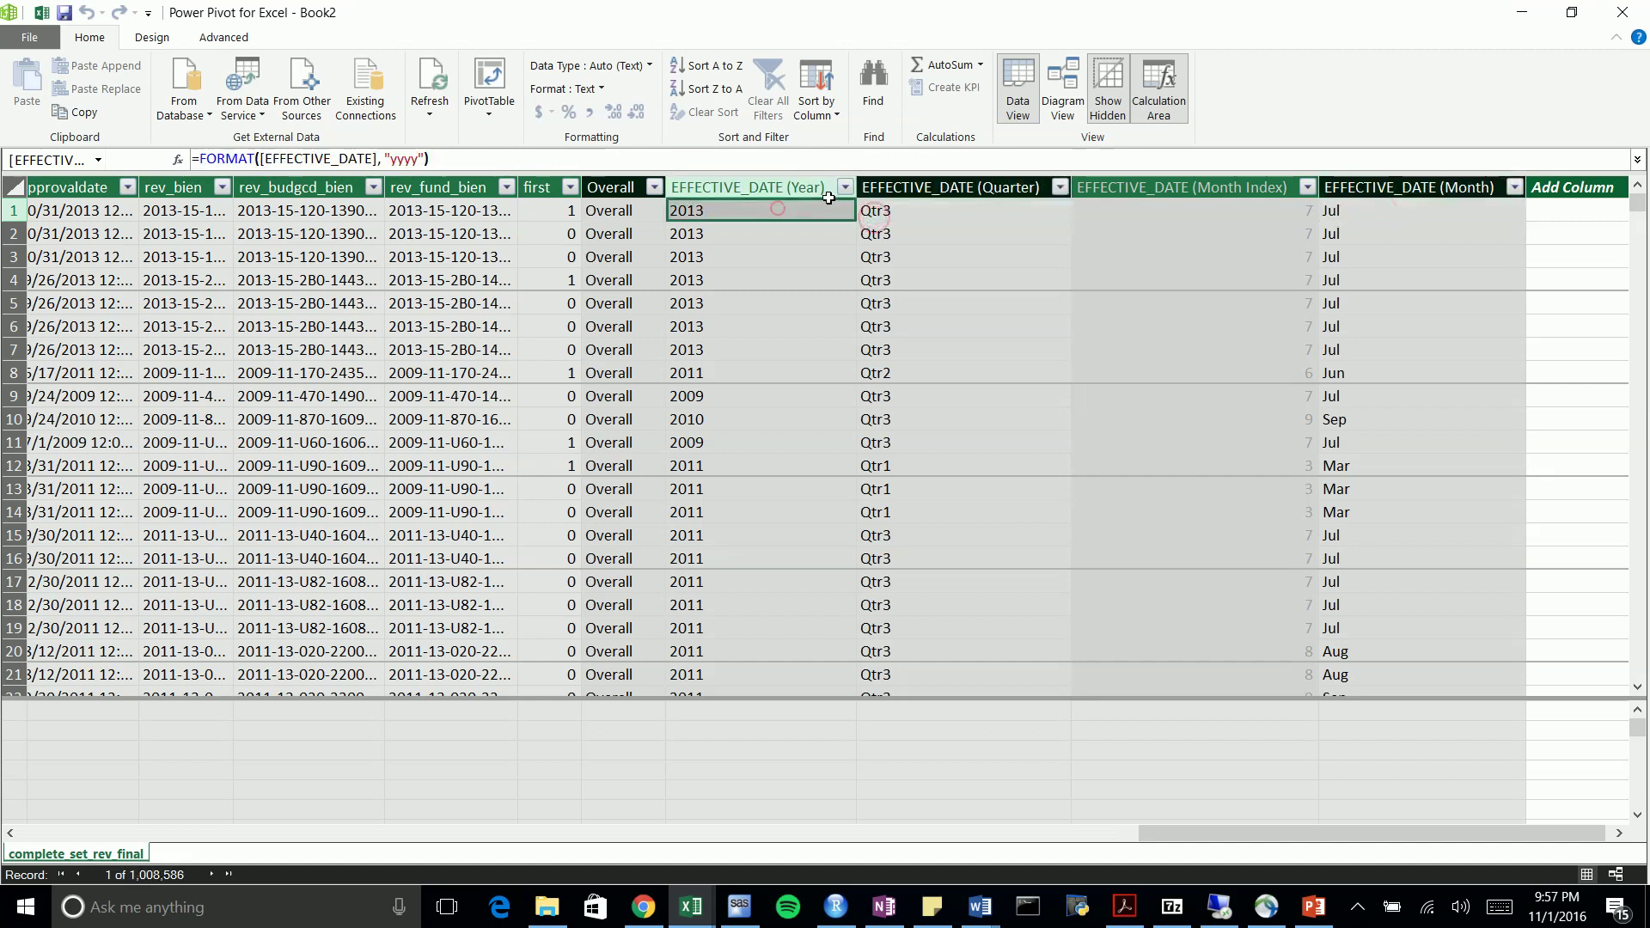
pyautogui.click(934, 209)
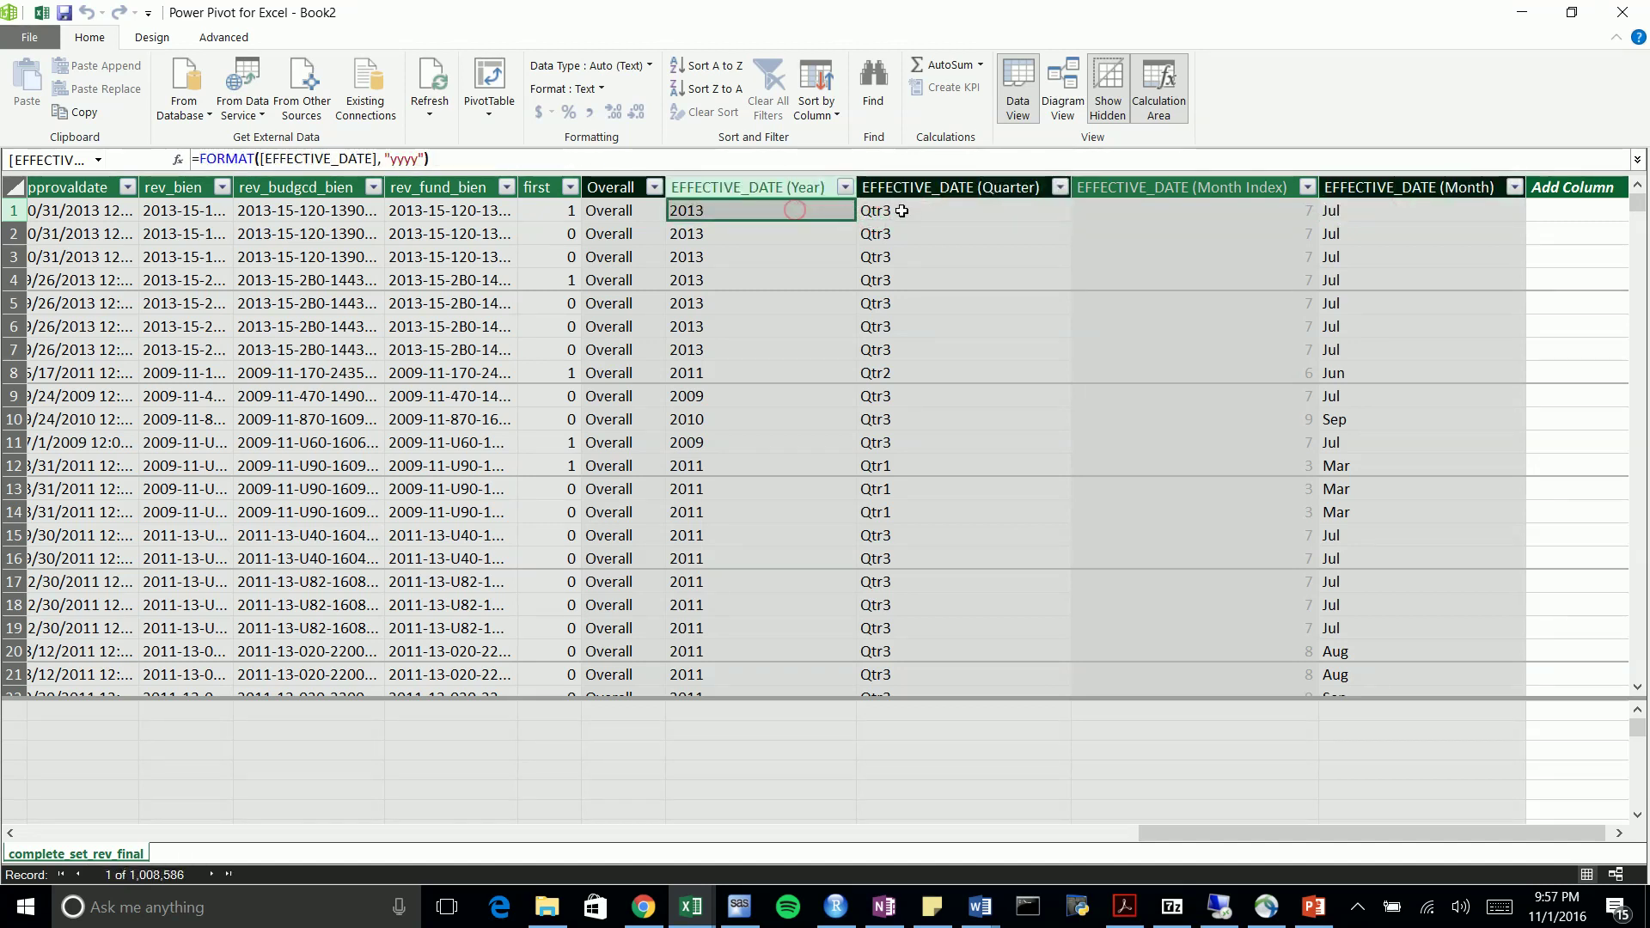
pyautogui.click(949, 206)
pyautogui.click(1354, 206)
pyautogui.click(936, 210)
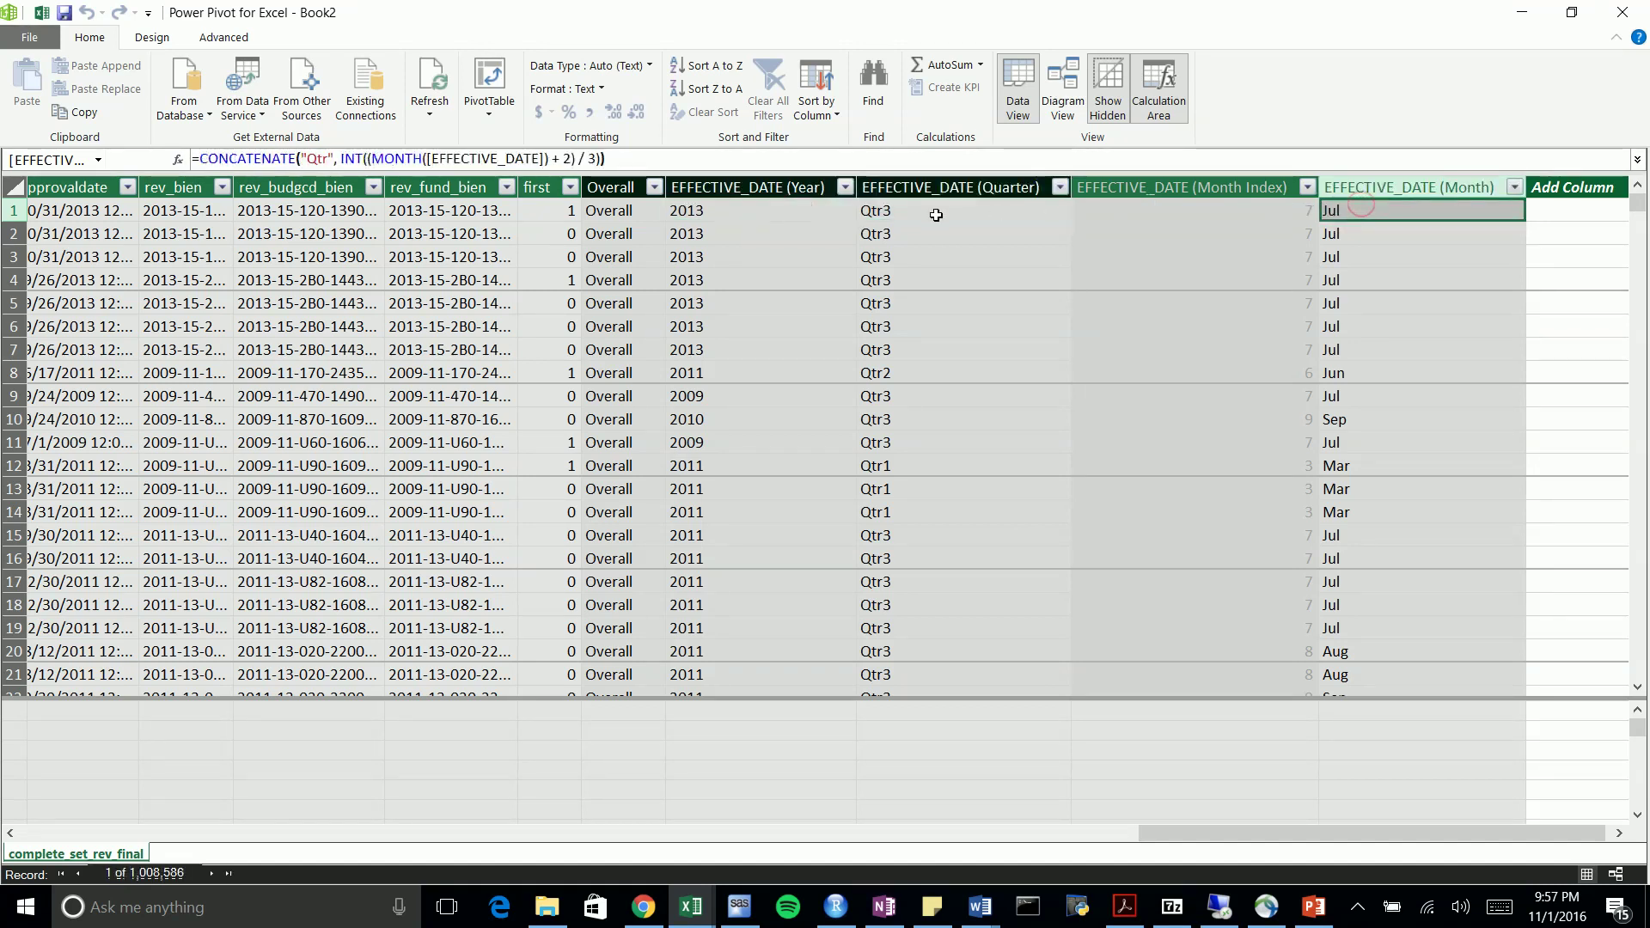
pyautogui.click(1623, 12)
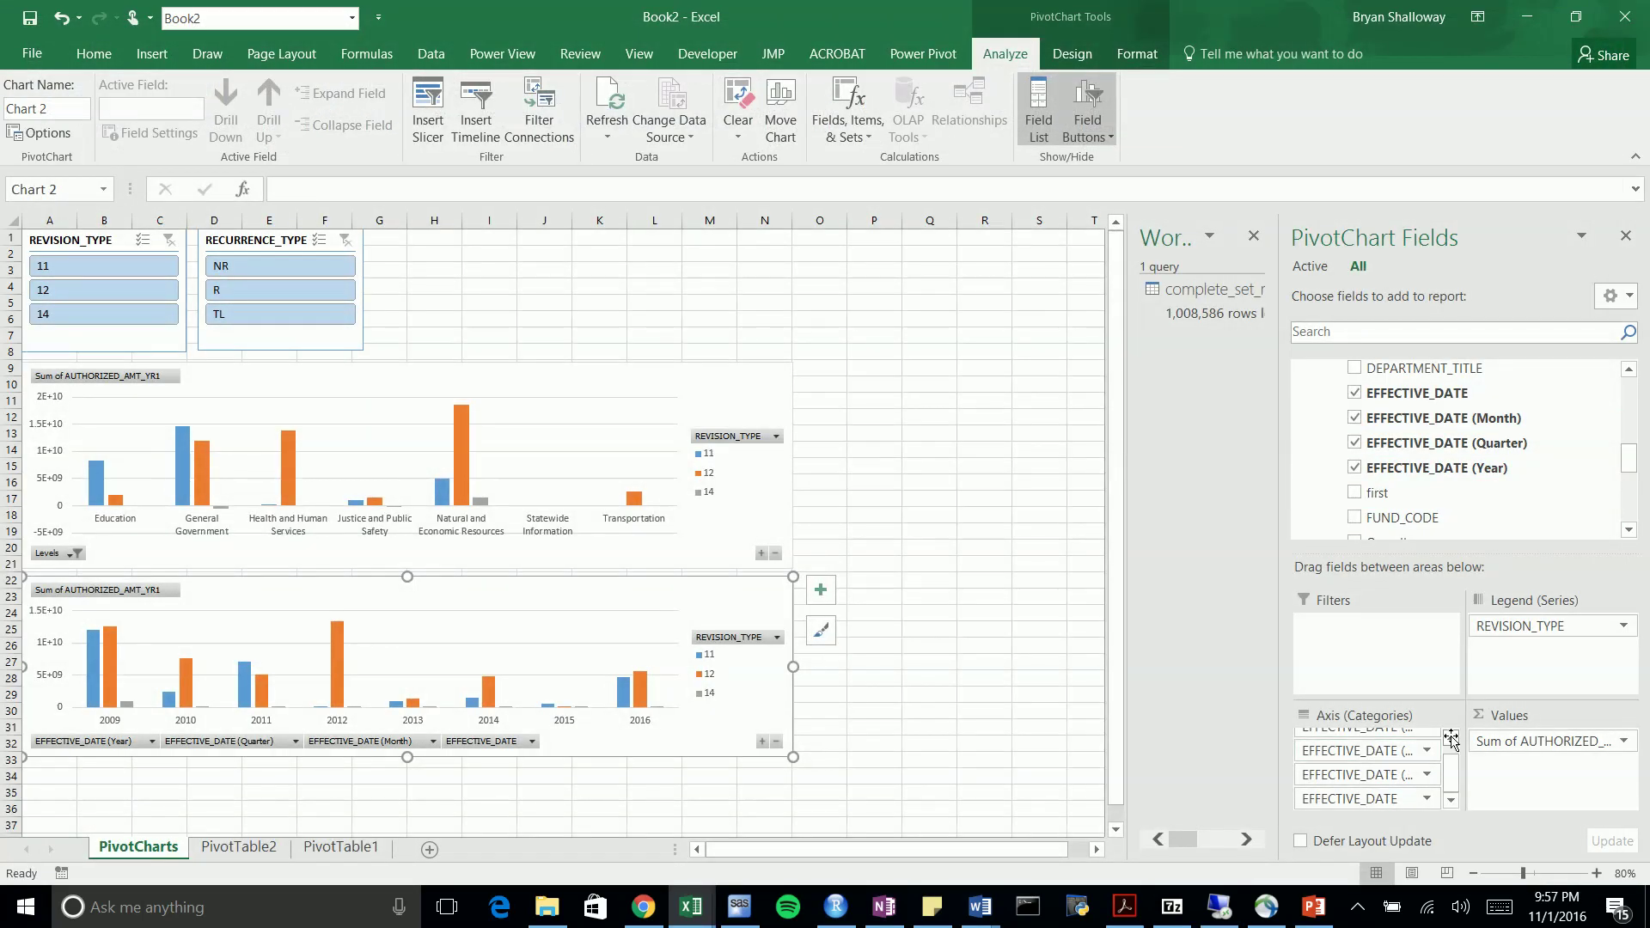
# Remove EFFECTIVE_DATE and its year, quarter and month fields from the lower PivotChart's axis
pyautogui.scroll(-1, 1393, 736)
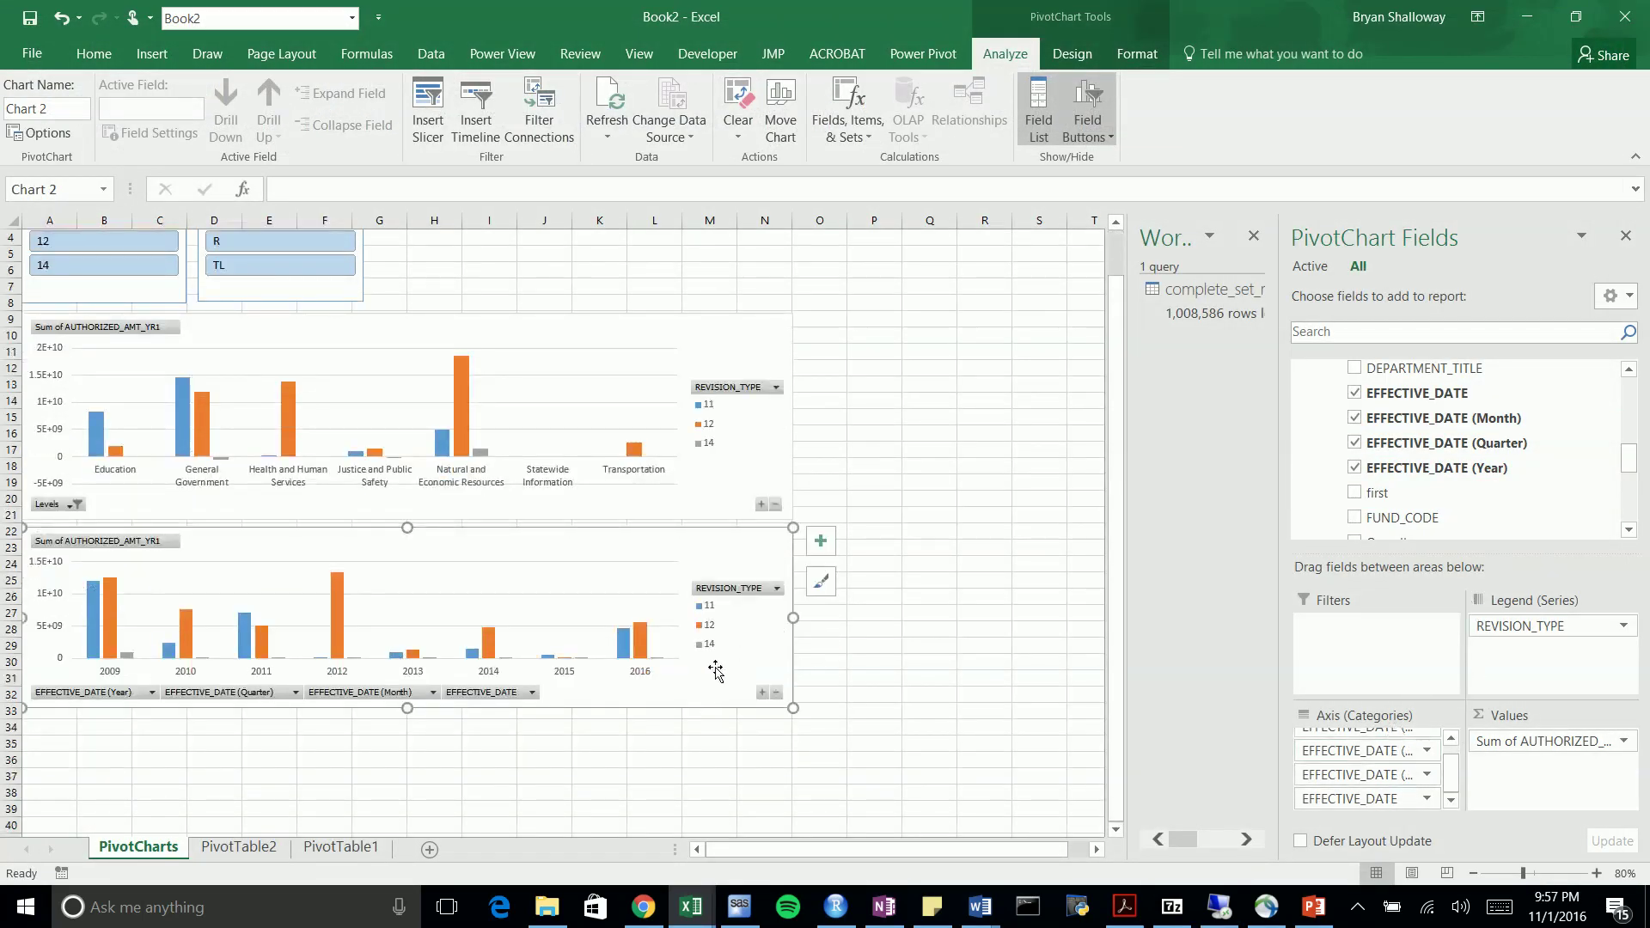
pyautogui.scroll(2, 1454, 788)
pyautogui.moveTo(1371, 763); pyautogui.dragTo(1392, 481)
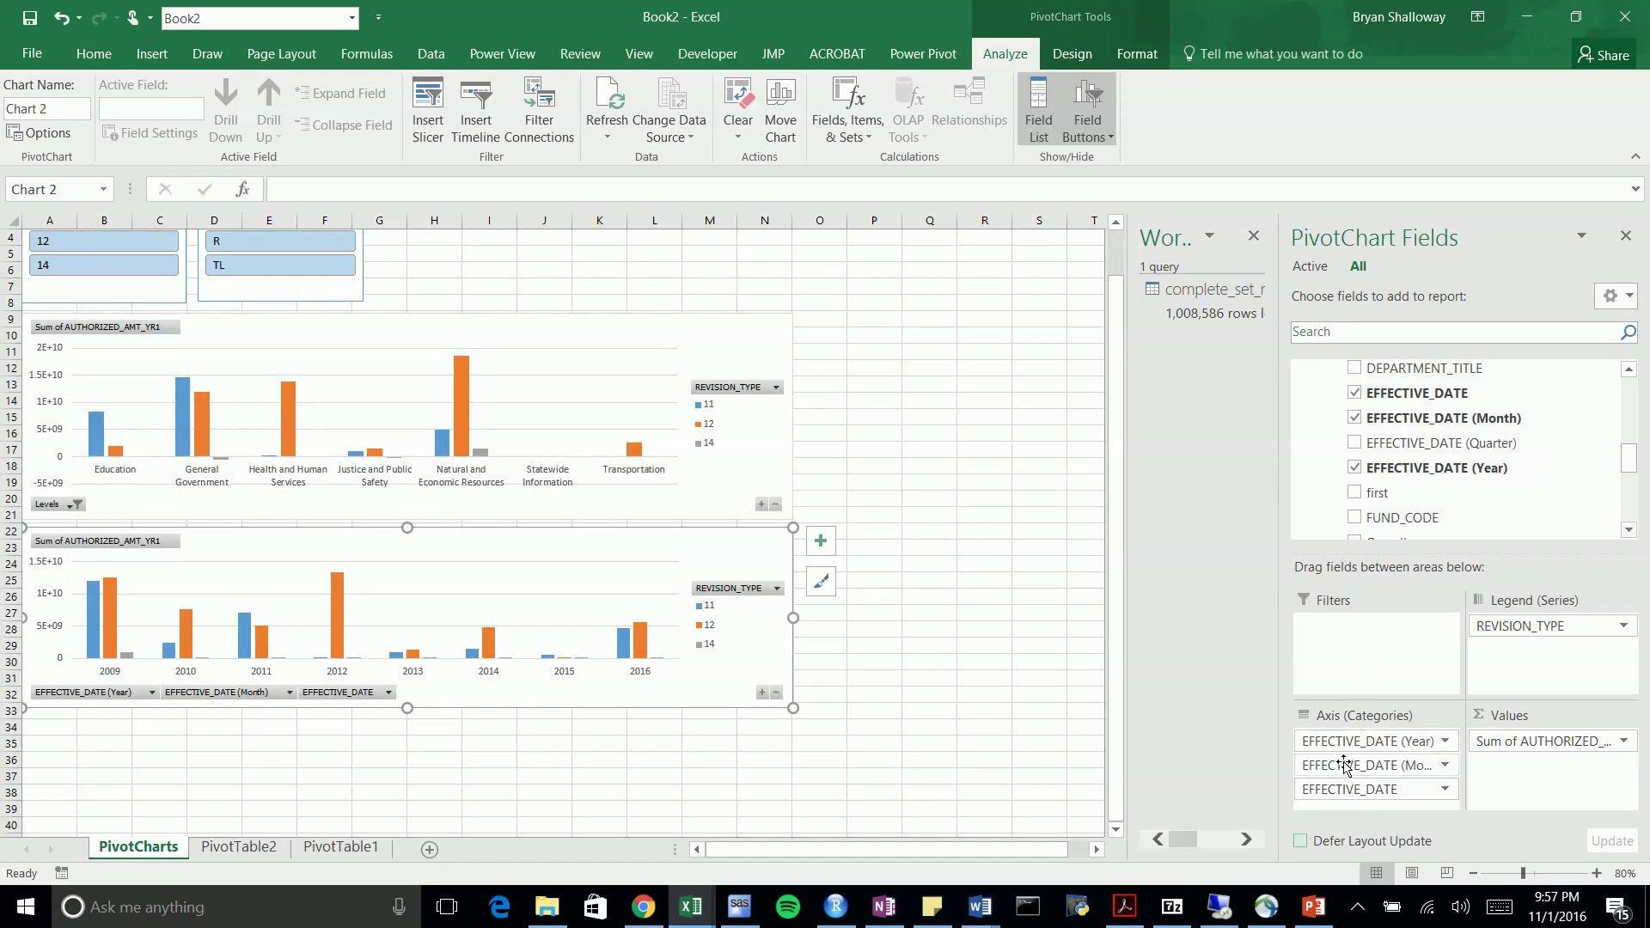
pyautogui.moveTo(1351, 754); pyautogui.dragTo(1363, 578)
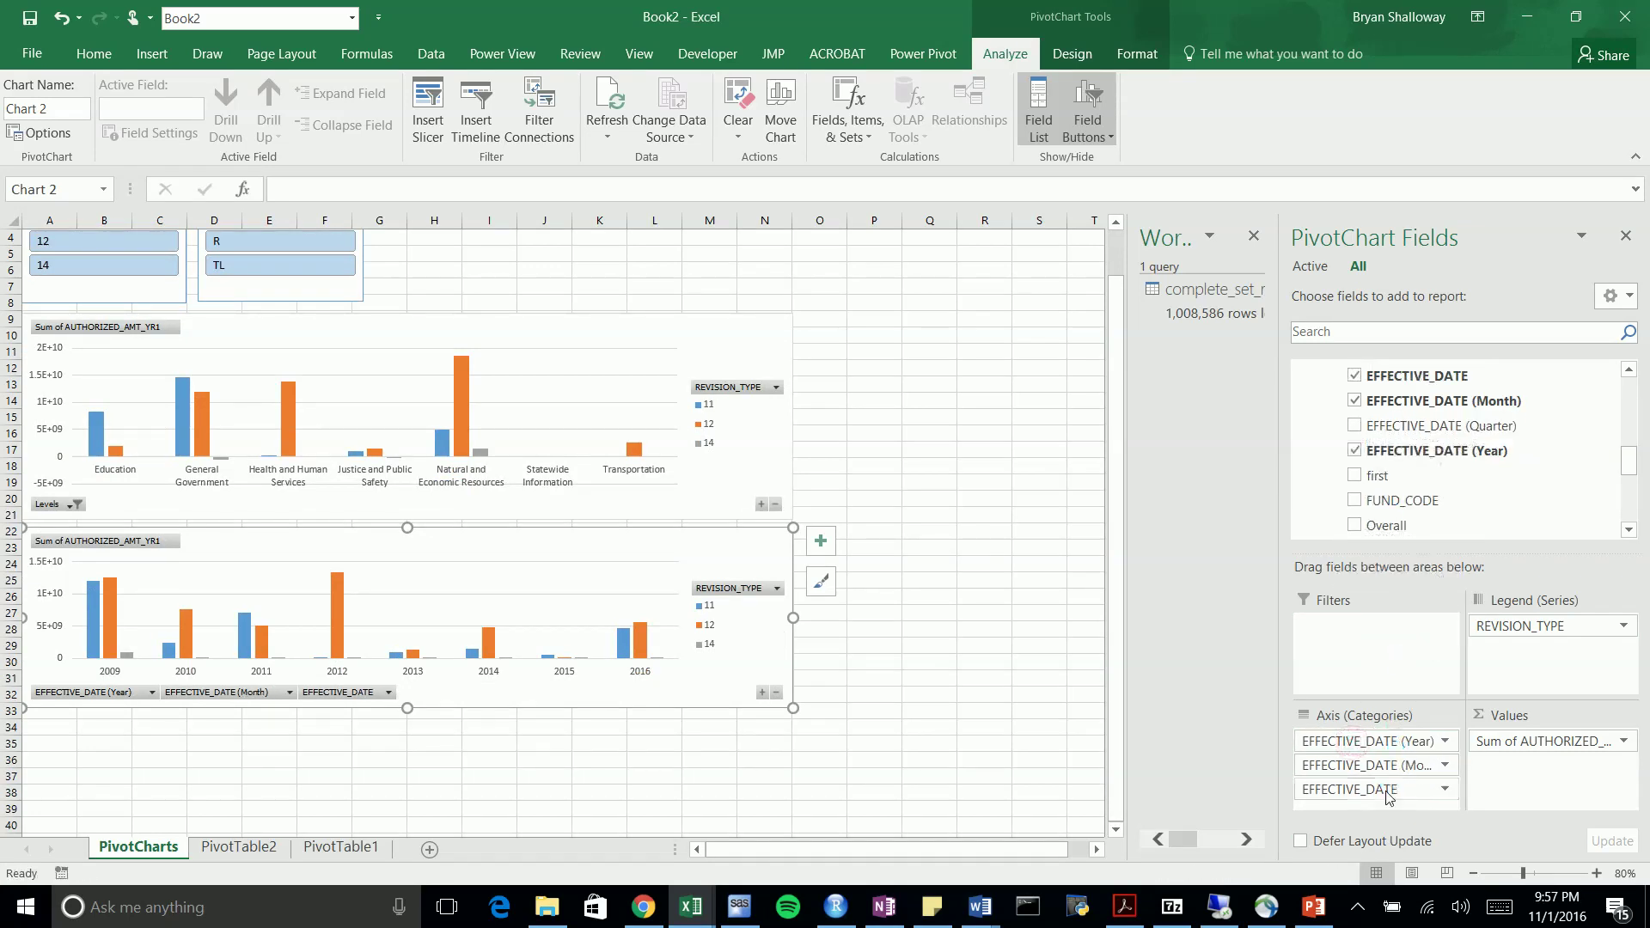
pyautogui.moveTo(1375, 764); pyautogui.dragTo(1478, 451)
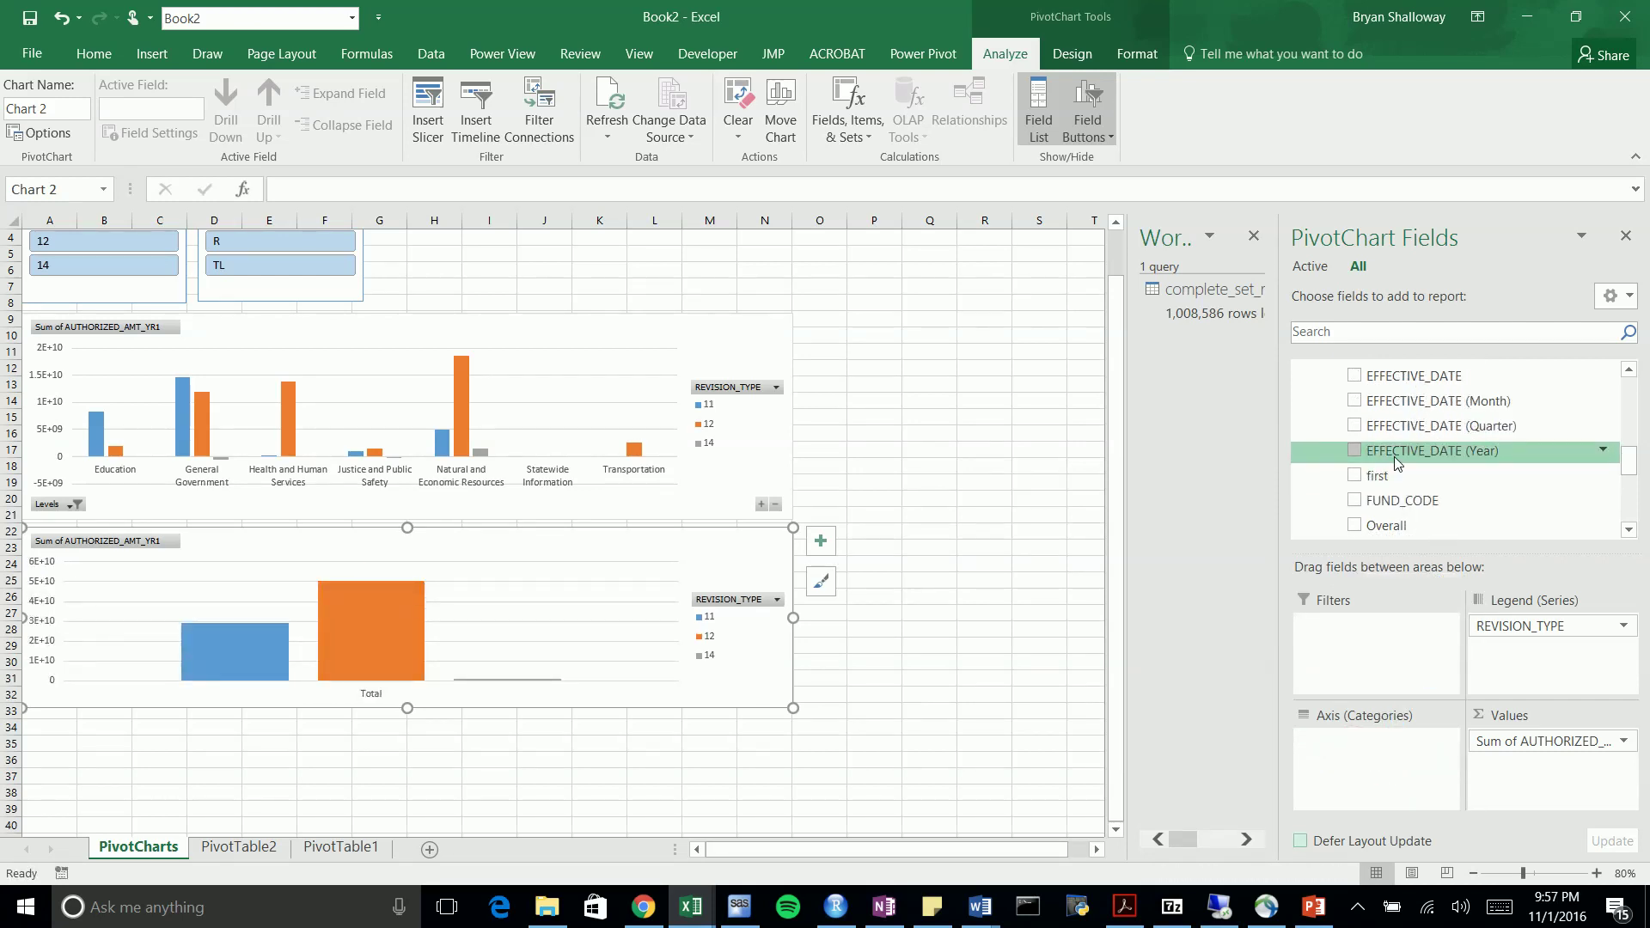
# Try EFFECTIVE_DATE (Year), (Quarter) and (Month) one at a time on the lower chart's axis, removing each again
pyautogui.click(1355, 451)
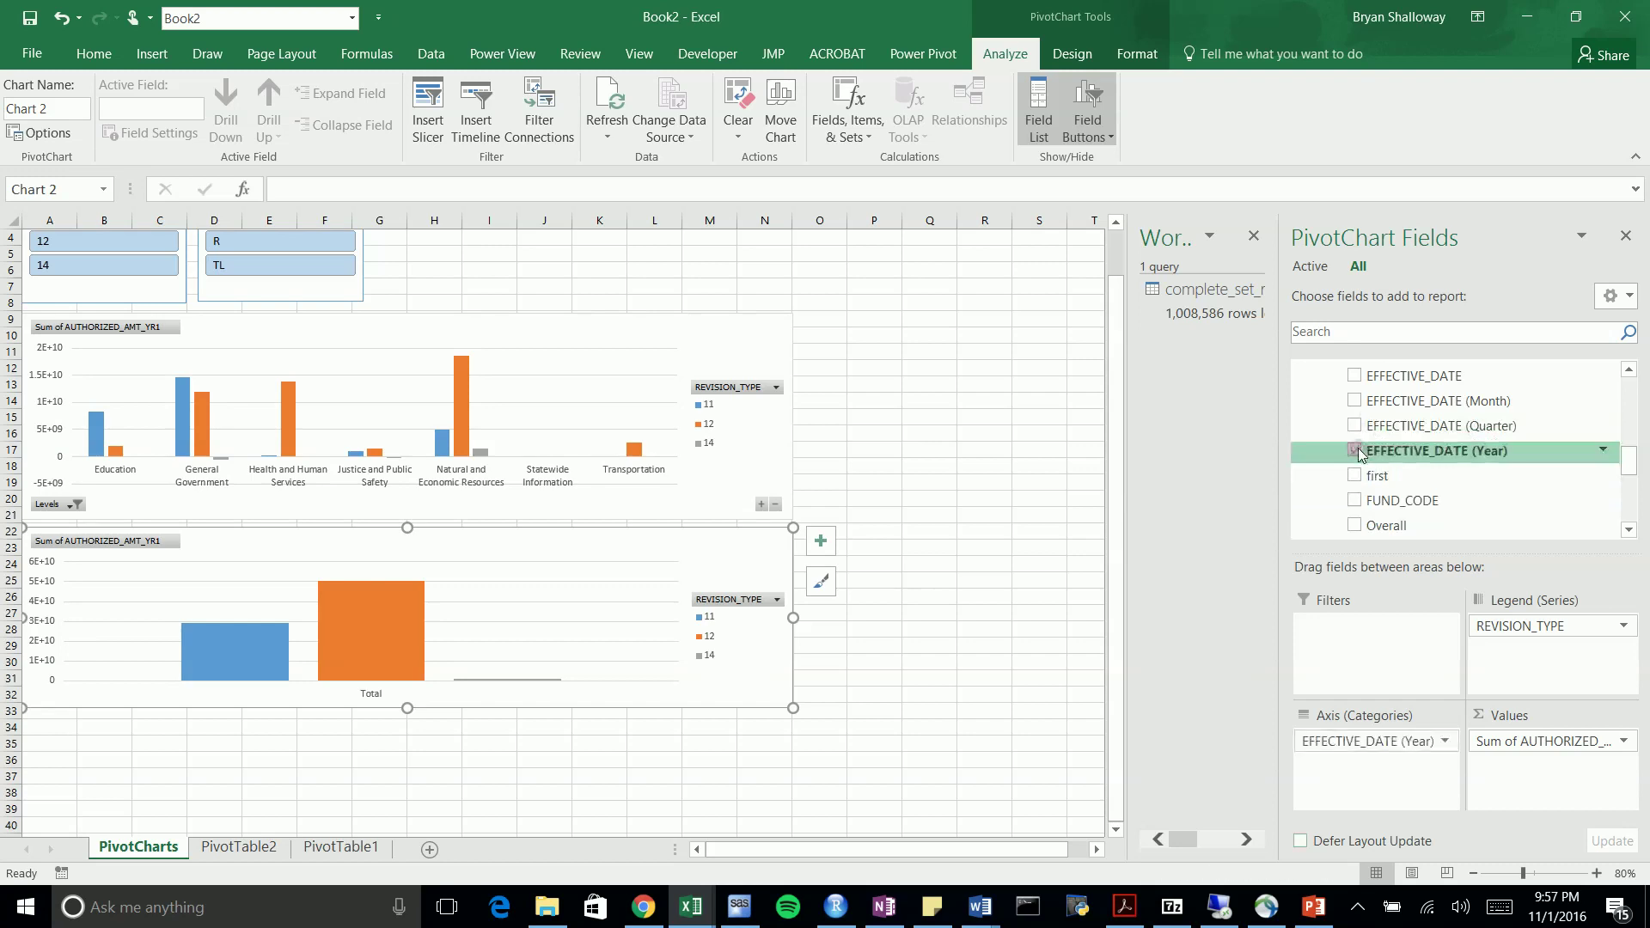
pyautogui.click(1355, 450)
pyautogui.click(1355, 426)
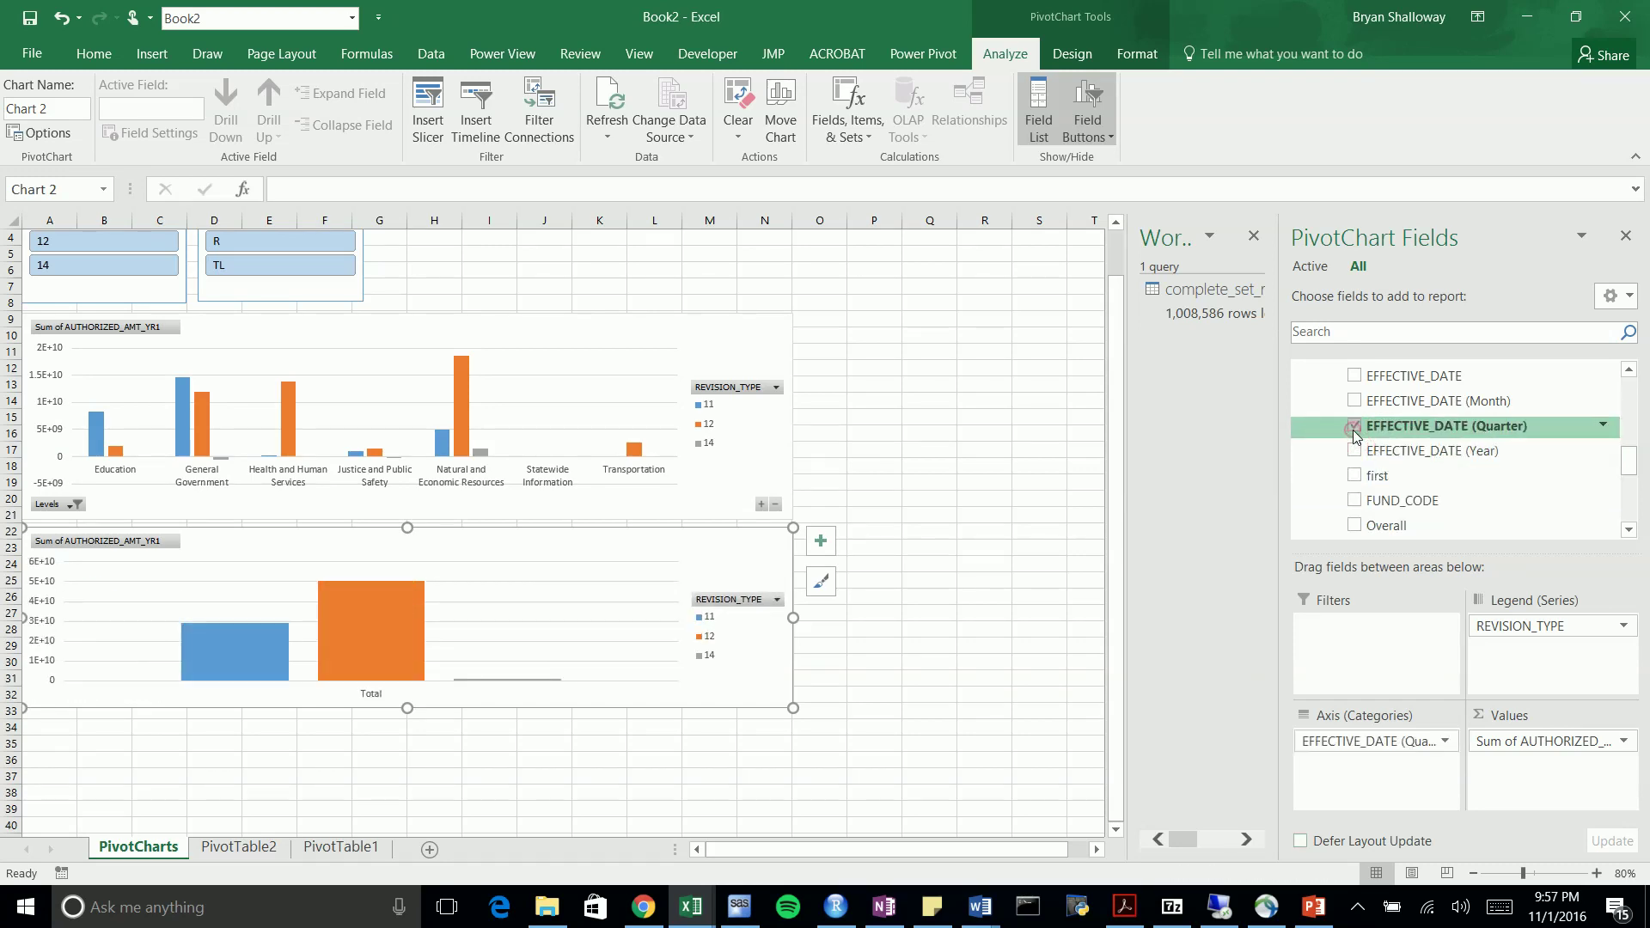
pyautogui.click(1354, 426)
pyautogui.click(1354, 402)
pyautogui.click(1355, 402)
pyautogui.click(920, 484)
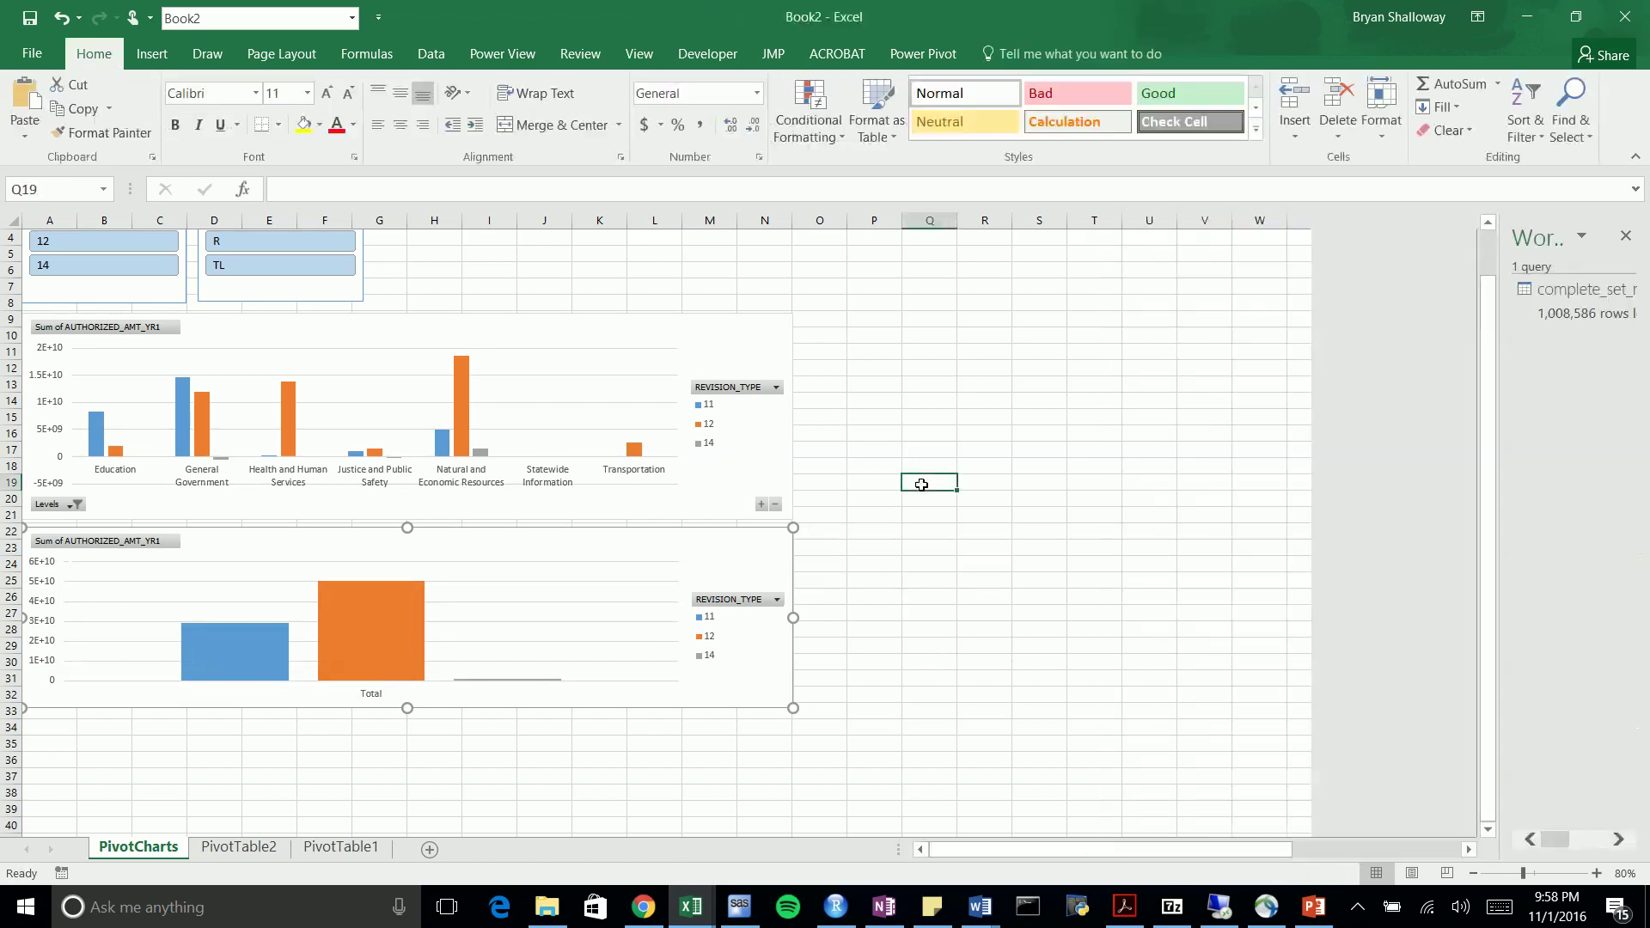
# Insert slicers for EFFECTIVE_DATE (Month), EFFECTIVE_DATE (Quarter) and EFFECTIVE_DATE (Year) on the upper PivotChart
pyautogui.click(721, 379)
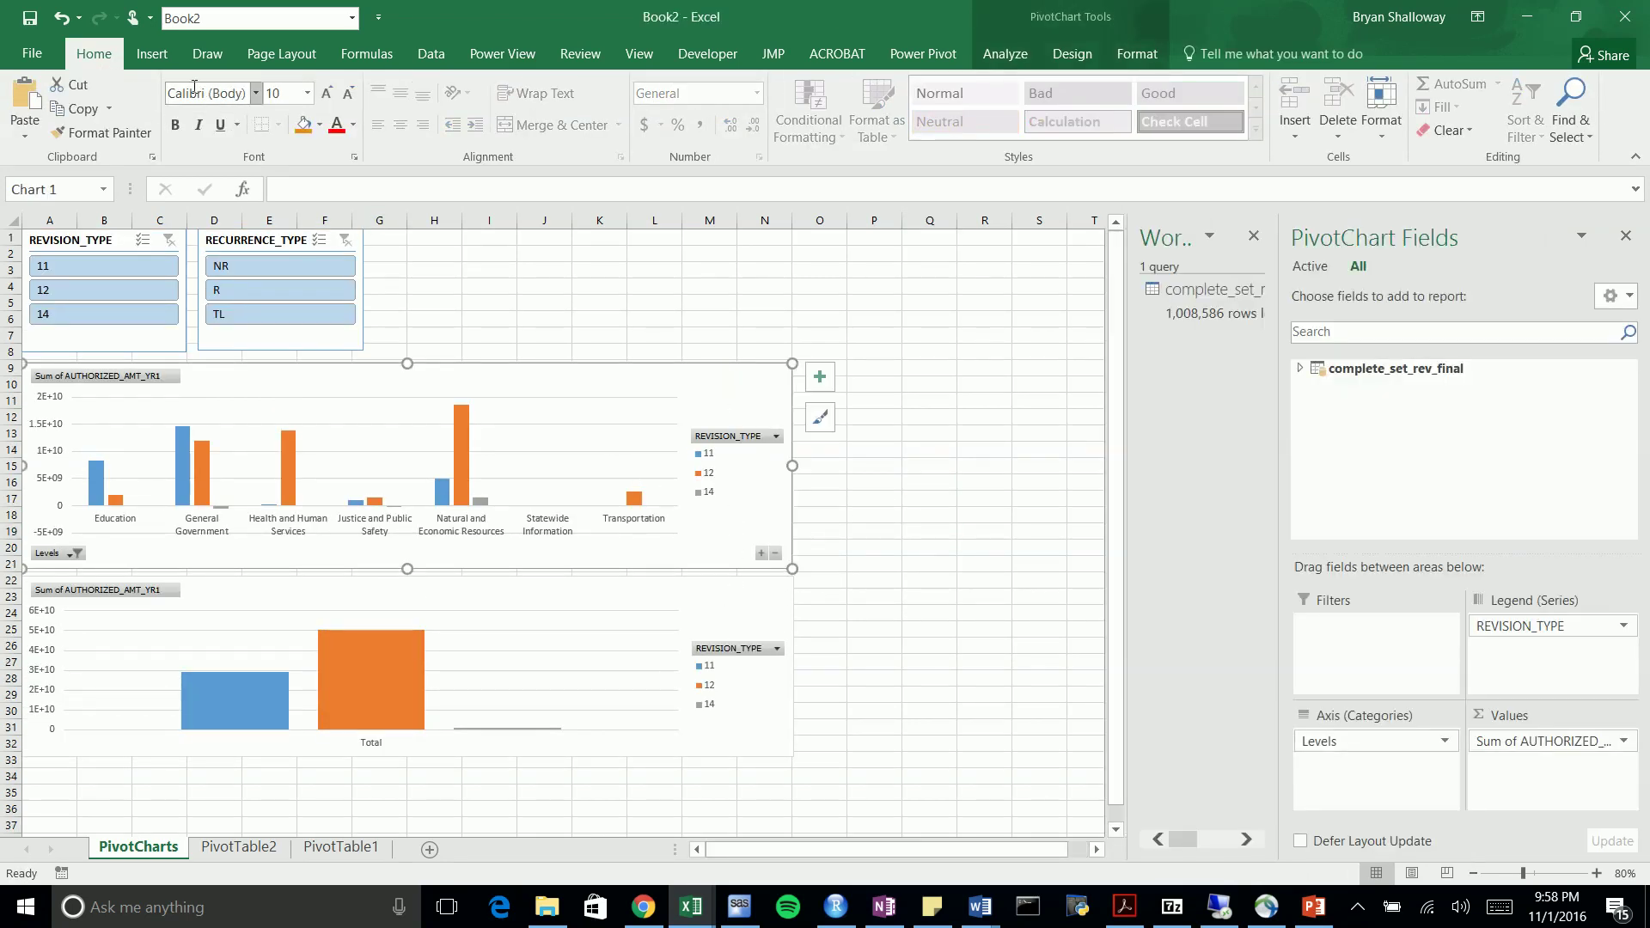
pyautogui.click(151, 54)
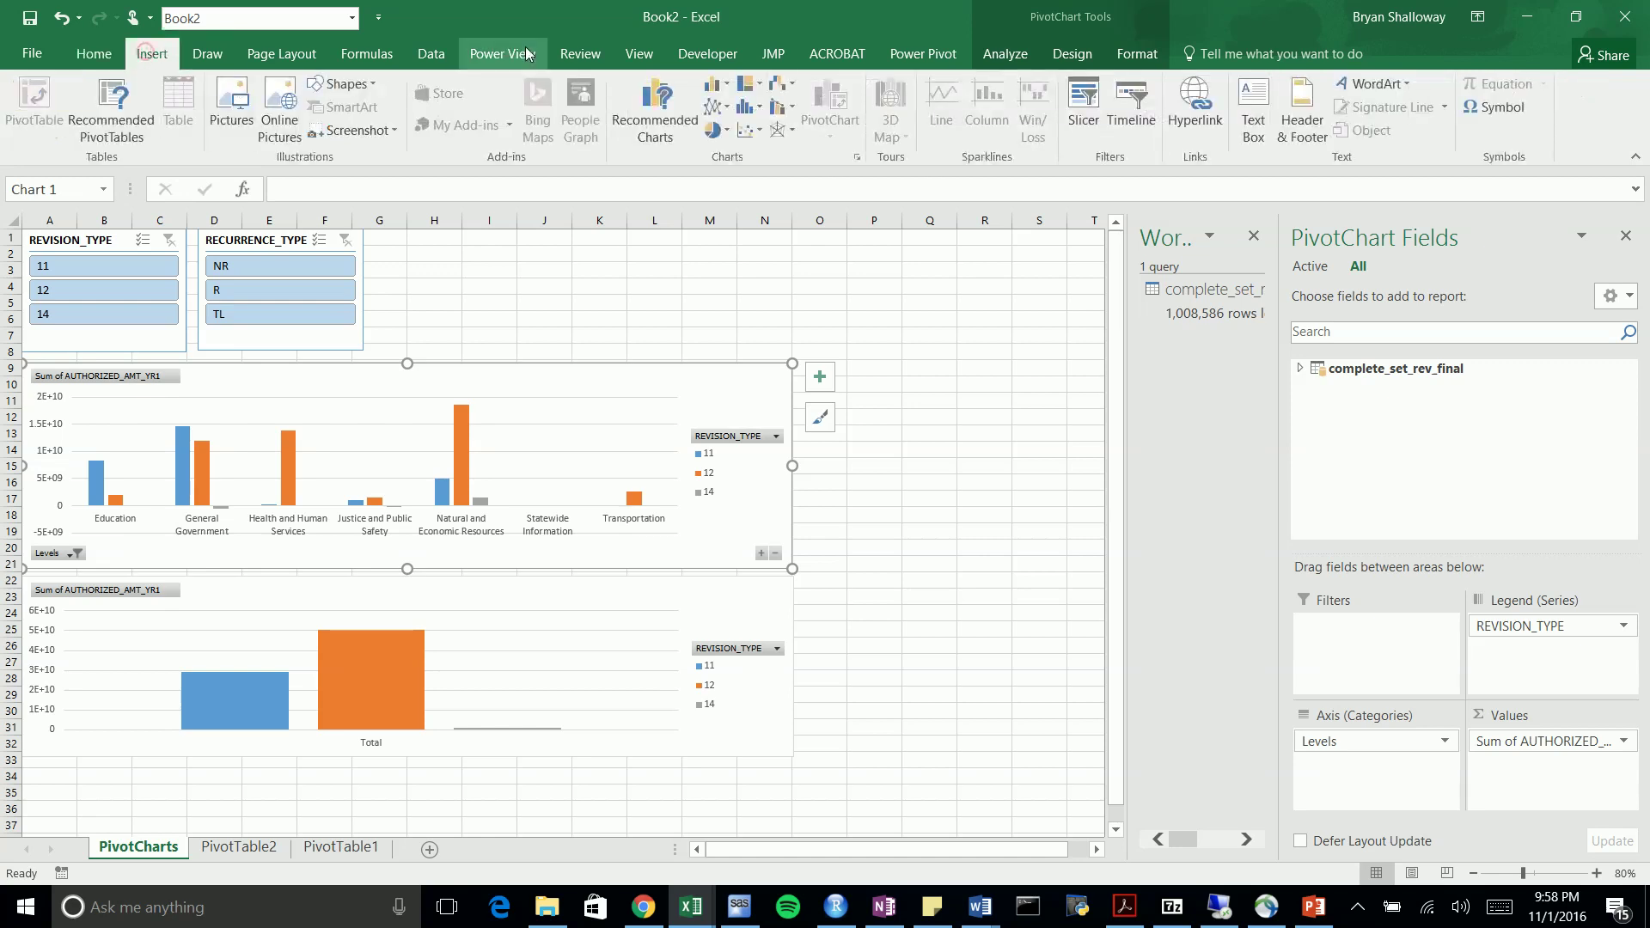
pyautogui.click(1085, 116)
pyautogui.click(750, 526)
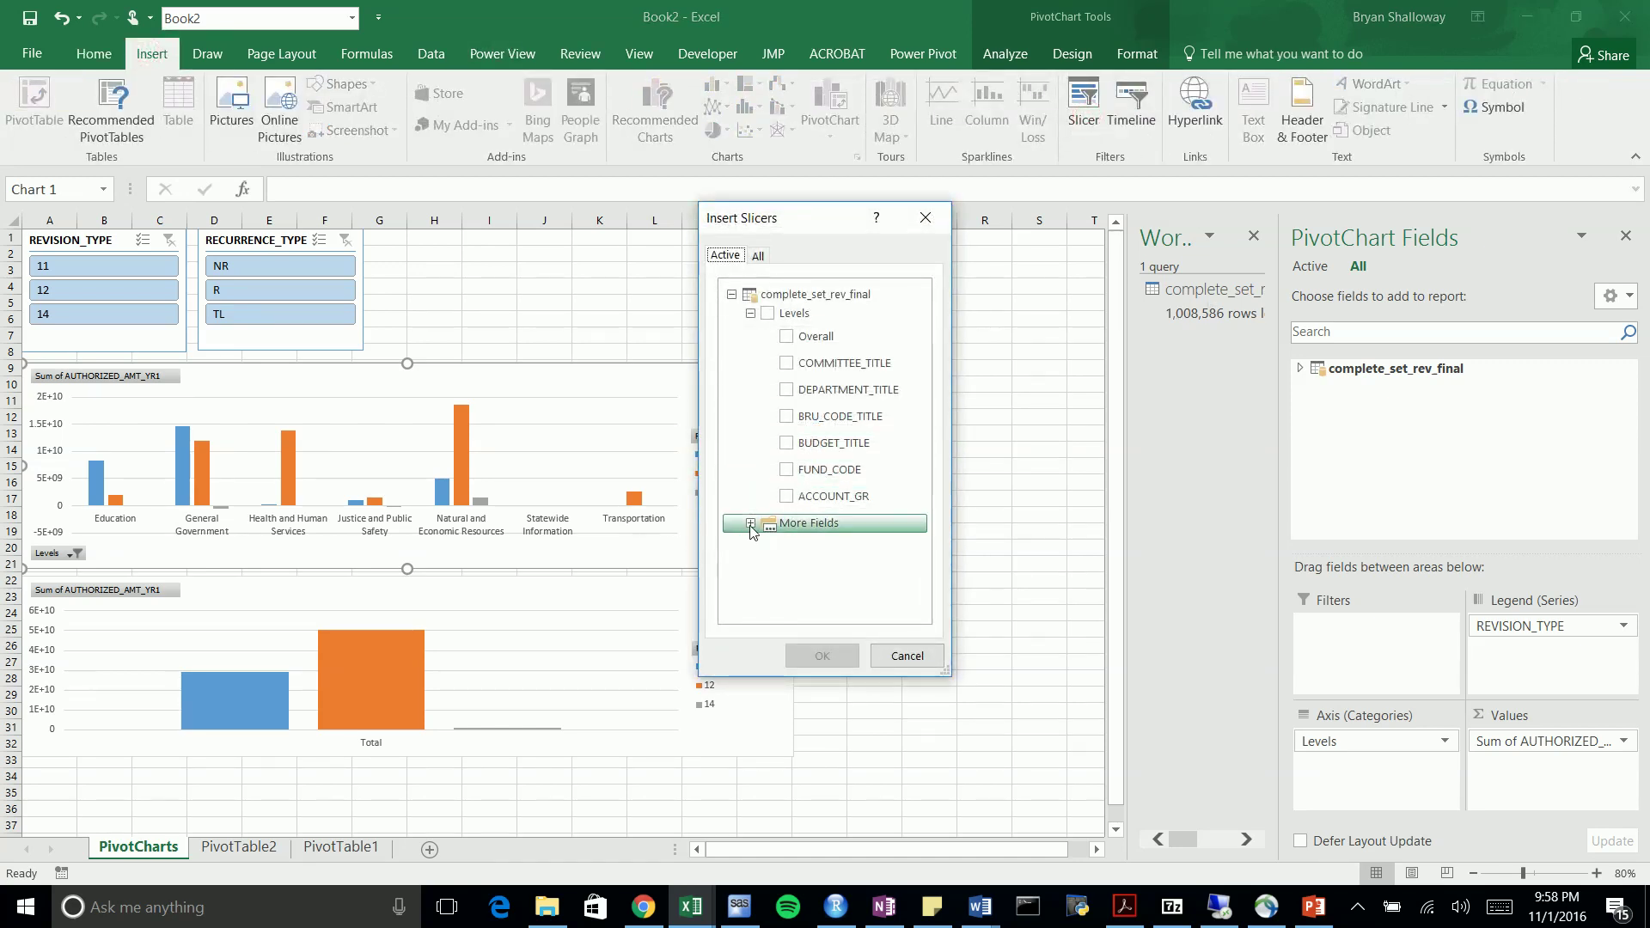
pyautogui.click(750, 525)
pyautogui.moveTo(925, 428); pyautogui.dragTo(936, 515)
pyautogui.click(786, 410)
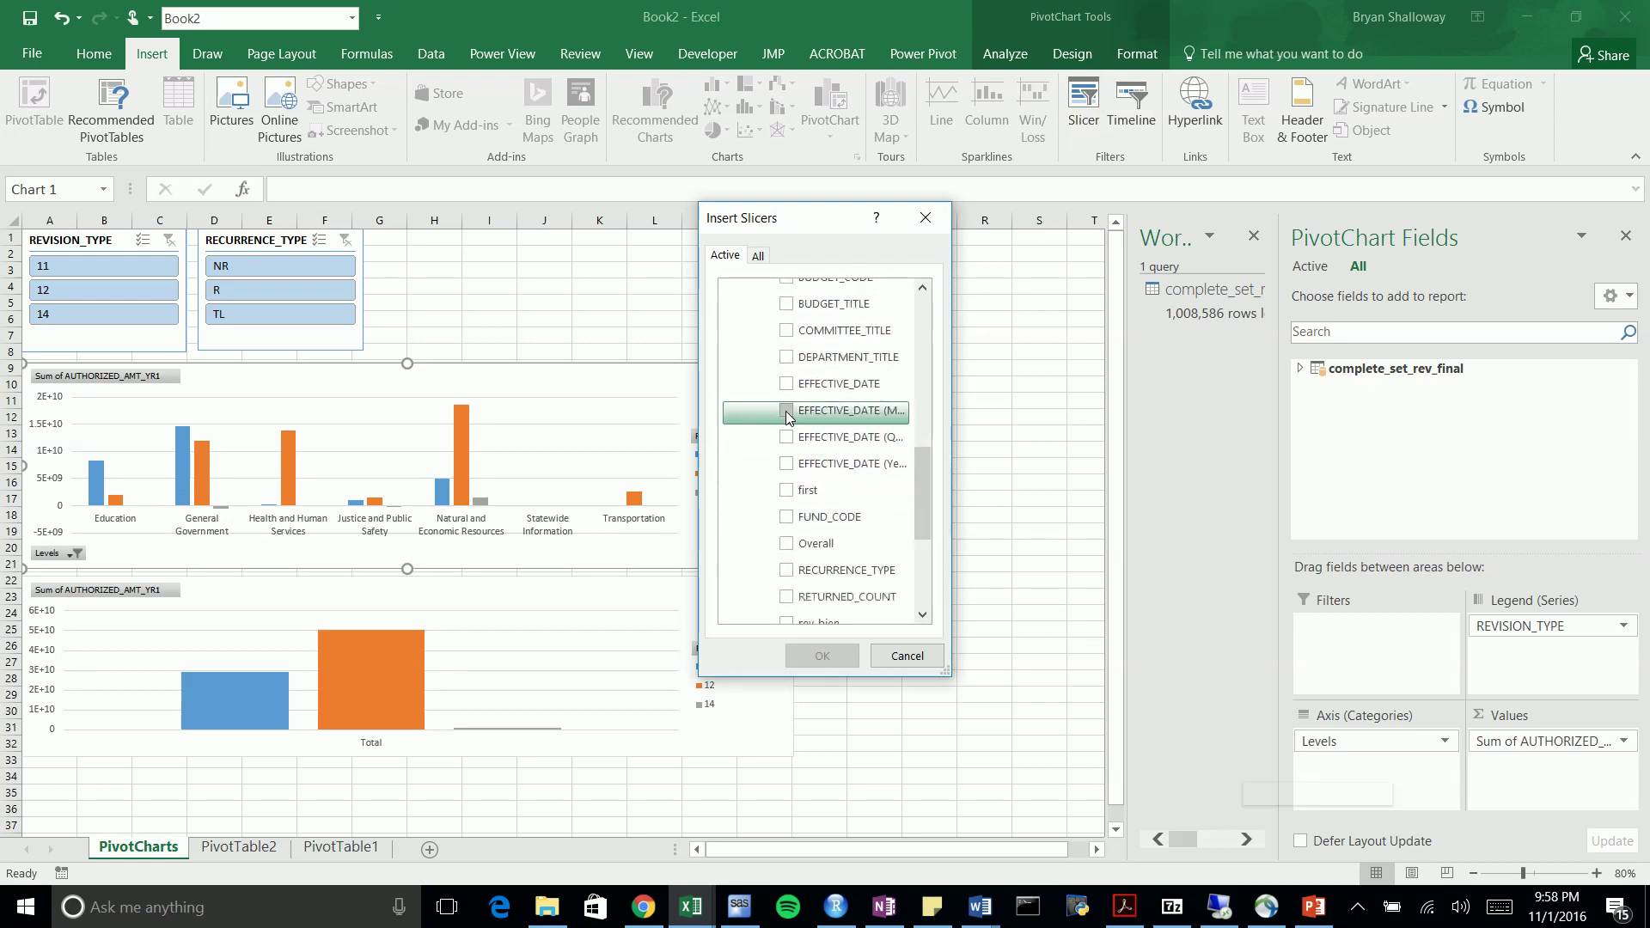
pyautogui.click(788, 437)
pyautogui.click(793, 464)
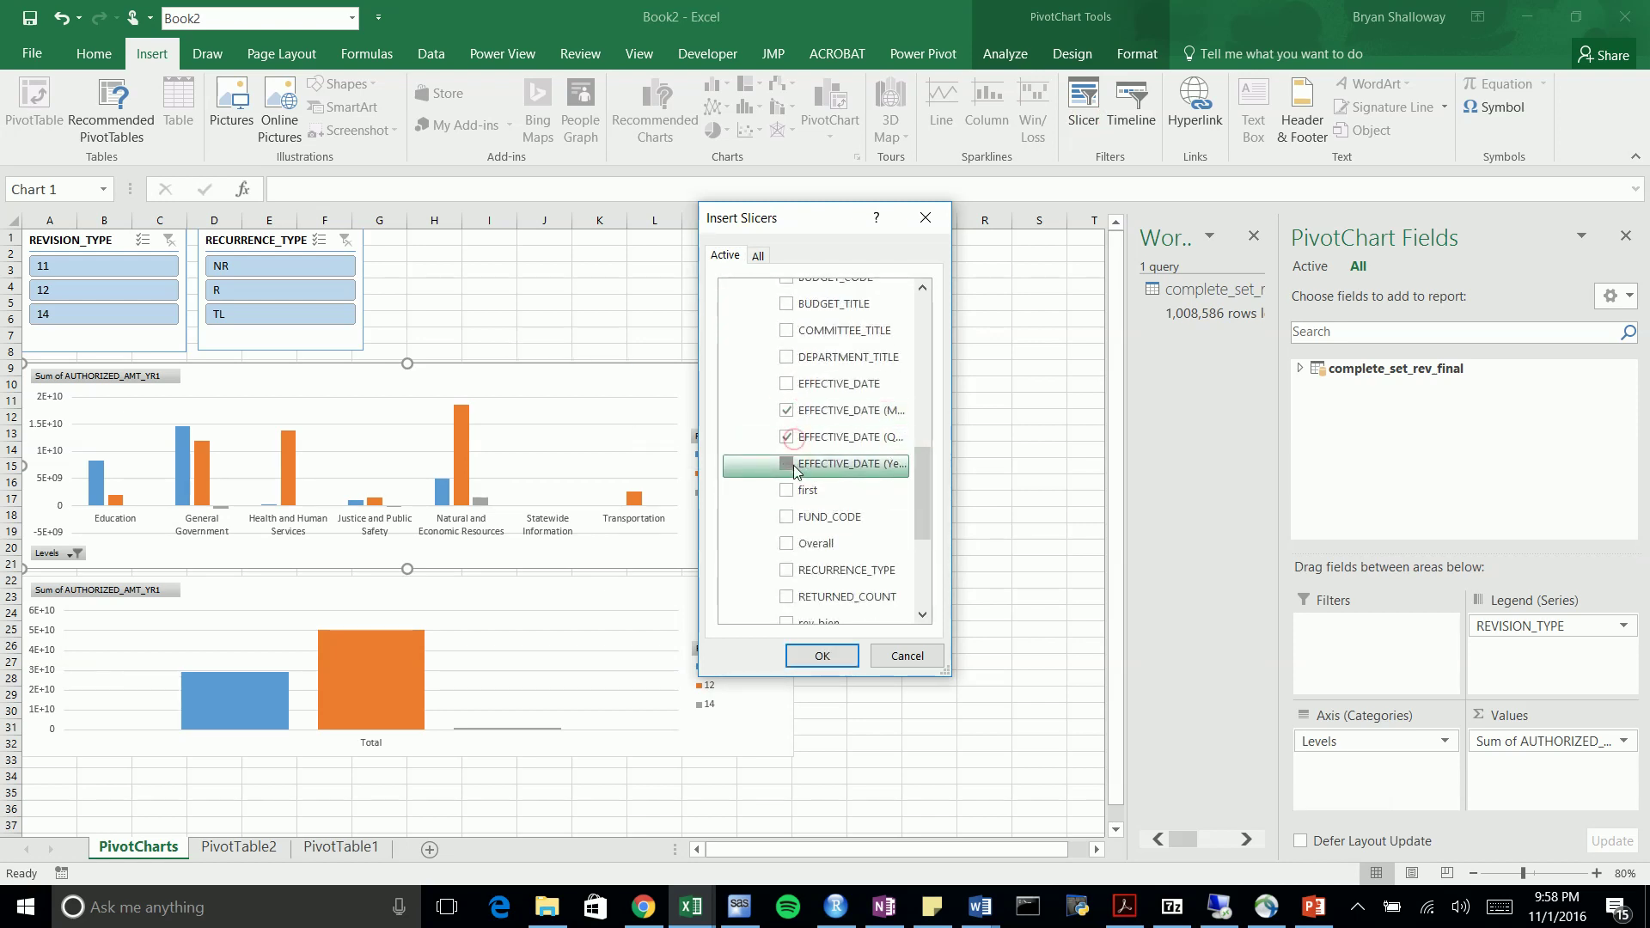
pyautogui.click(825, 655)
# Place the month and quarter slicers in the existing slicer row, shortened to about 1.47" and 1.32", with two columns for quarters
pyautogui.moveTo(533, 391); pyautogui.dragTo(468, 248)
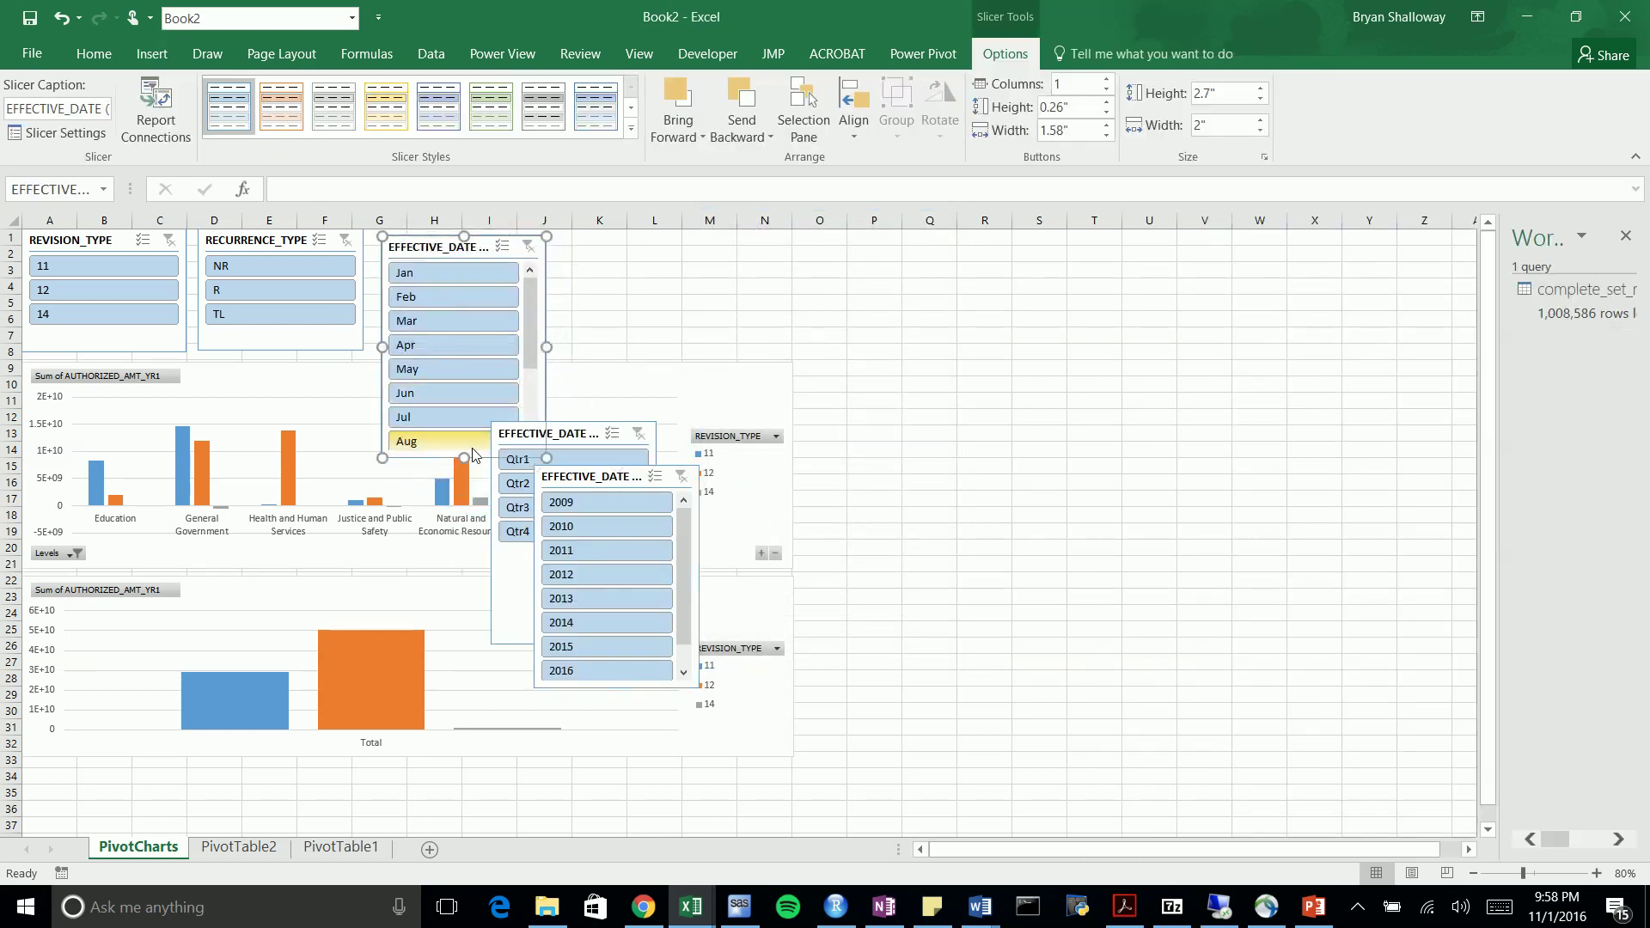
pyautogui.moveTo(465, 458); pyautogui.dragTo(464, 356)
pyautogui.moveTo(573, 432); pyautogui.dragTo(776, 240)
pyautogui.moveTo(797, 376); pyautogui.dragTo(798, 339)
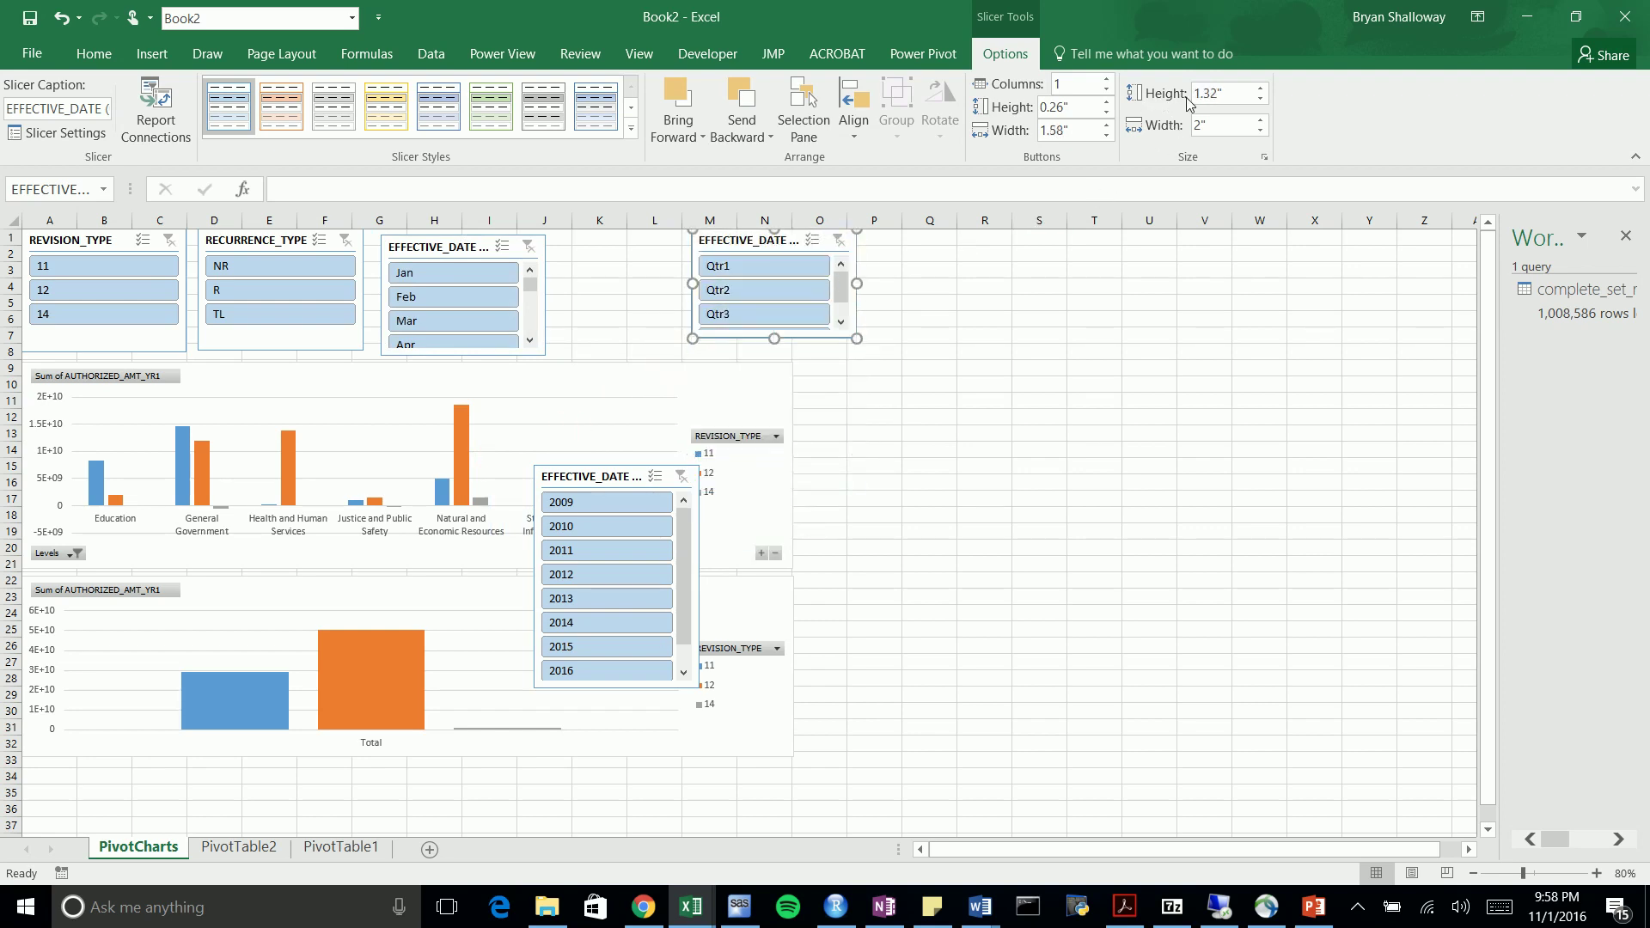
pyautogui.click(1107, 79)
# Move the year slicer beside the quarter slicer and lengthen it to about 3.48" high
pyautogui.moveTo(618, 479); pyautogui.dragTo(950, 242)
pyautogui.moveTo(951, 456); pyautogui.dragTo(950, 517)
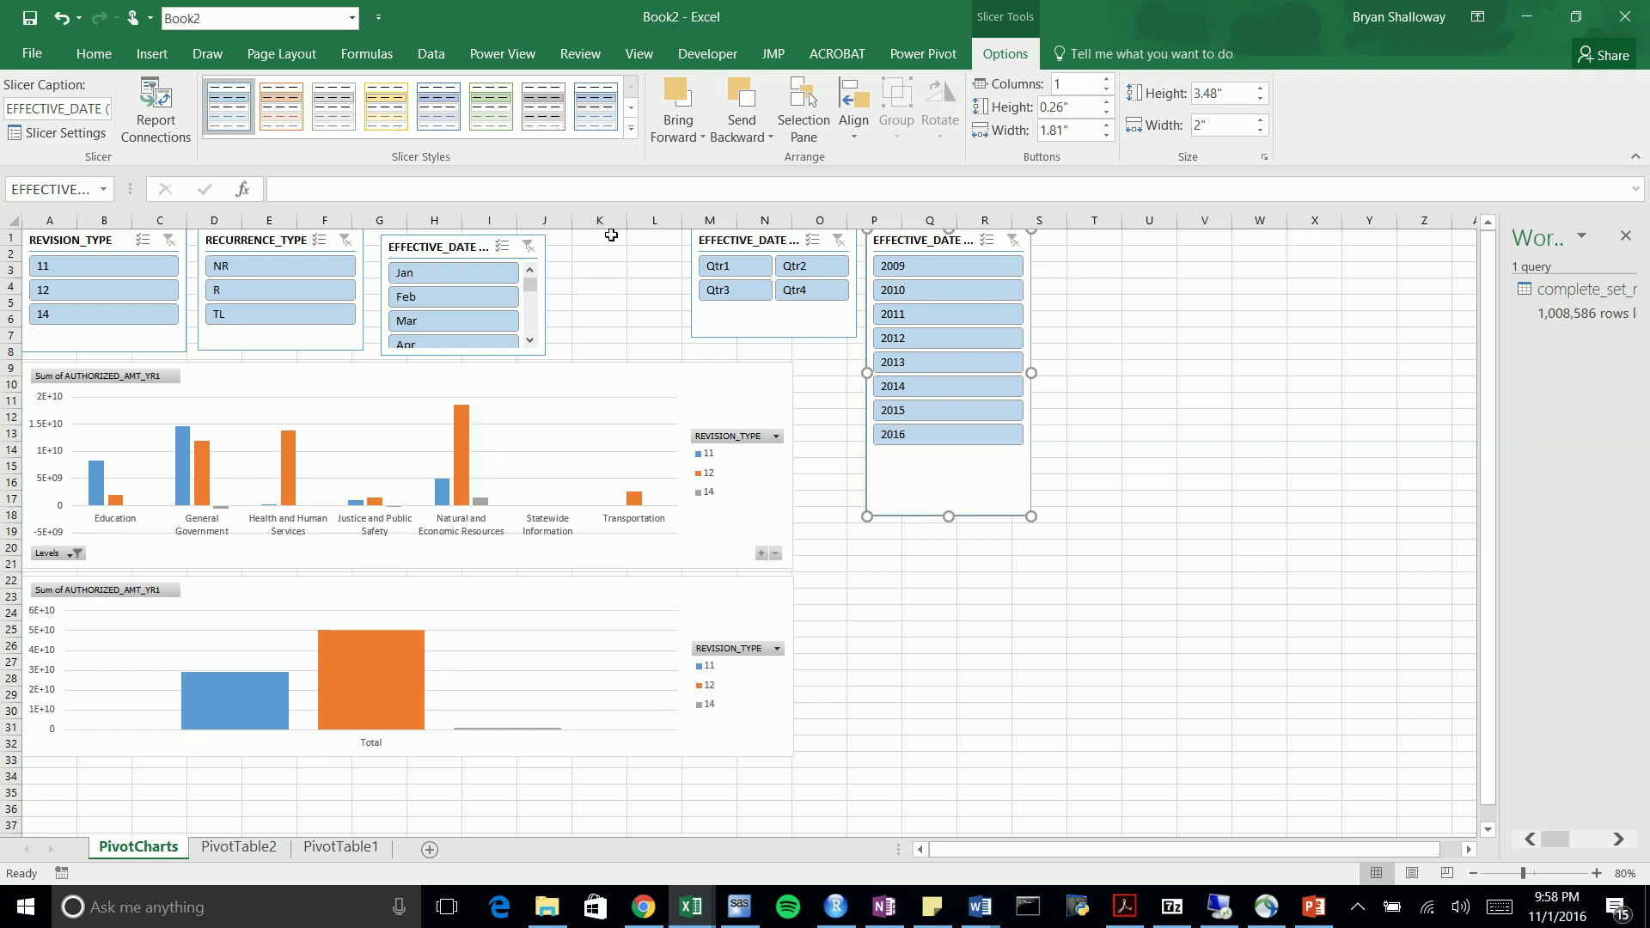
# Widen the month slicer to about 2.92" and arrange its buttons in 3 columns with a 0.2" button height
pyautogui.click(467, 254)
pyautogui.moveTo(549, 298); pyautogui.dragTo(623, 282)
pyautogui.click(1108, 112)
pyautogui.click(1108, 111)
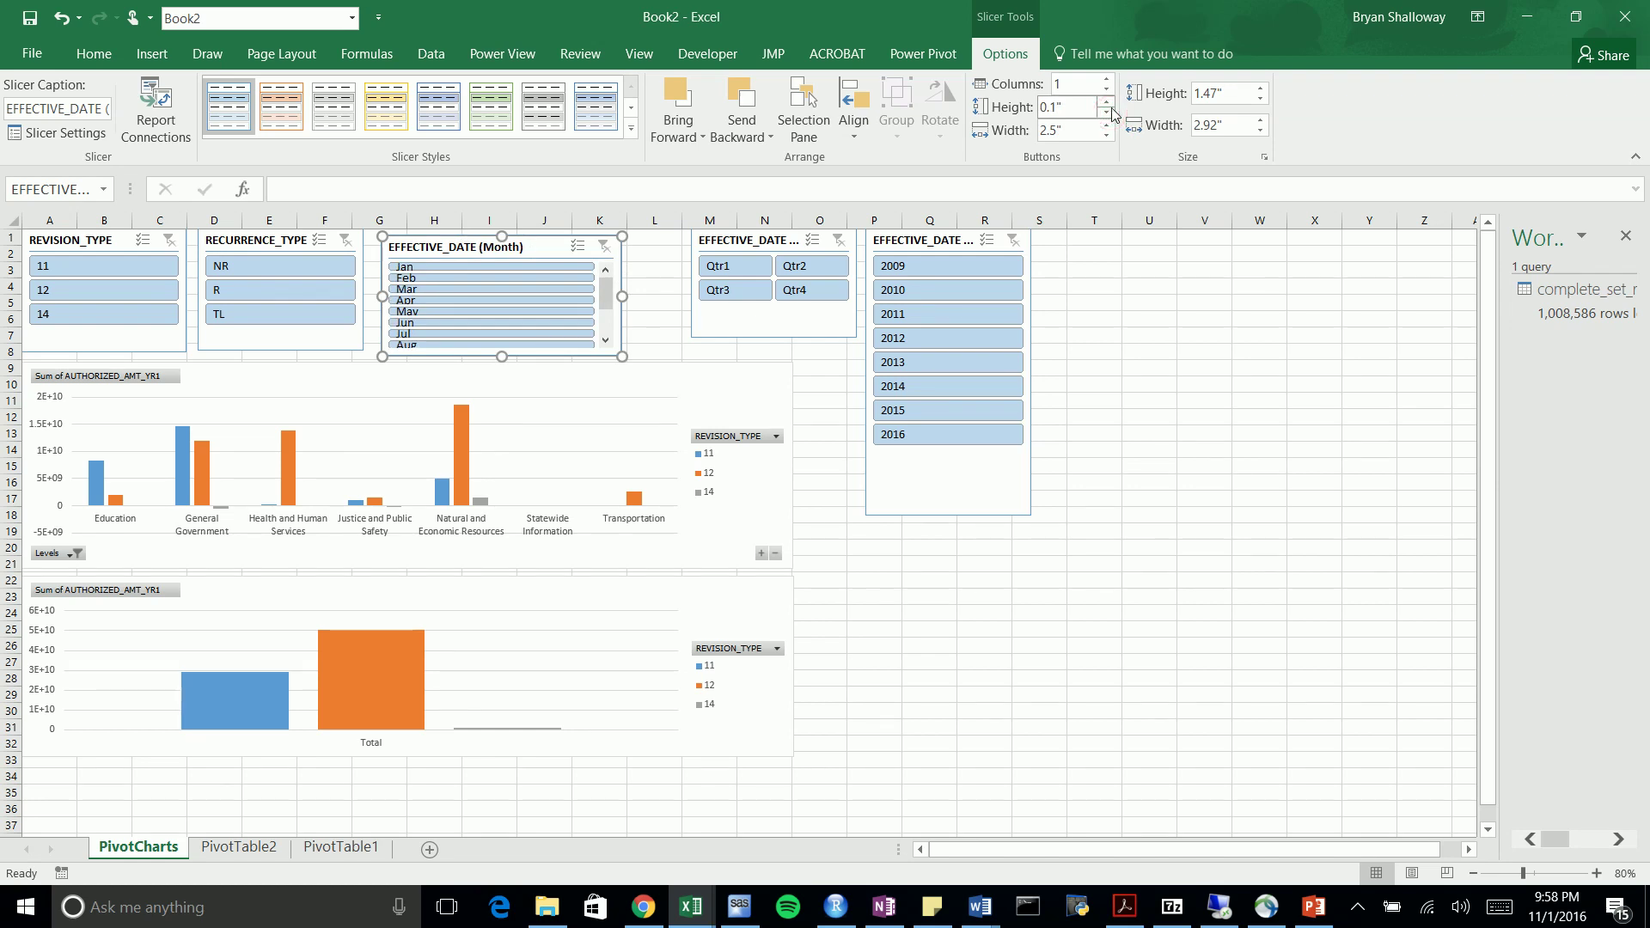
pyautogui.click(1108, 102)
pyautogui.click(1108, 79)
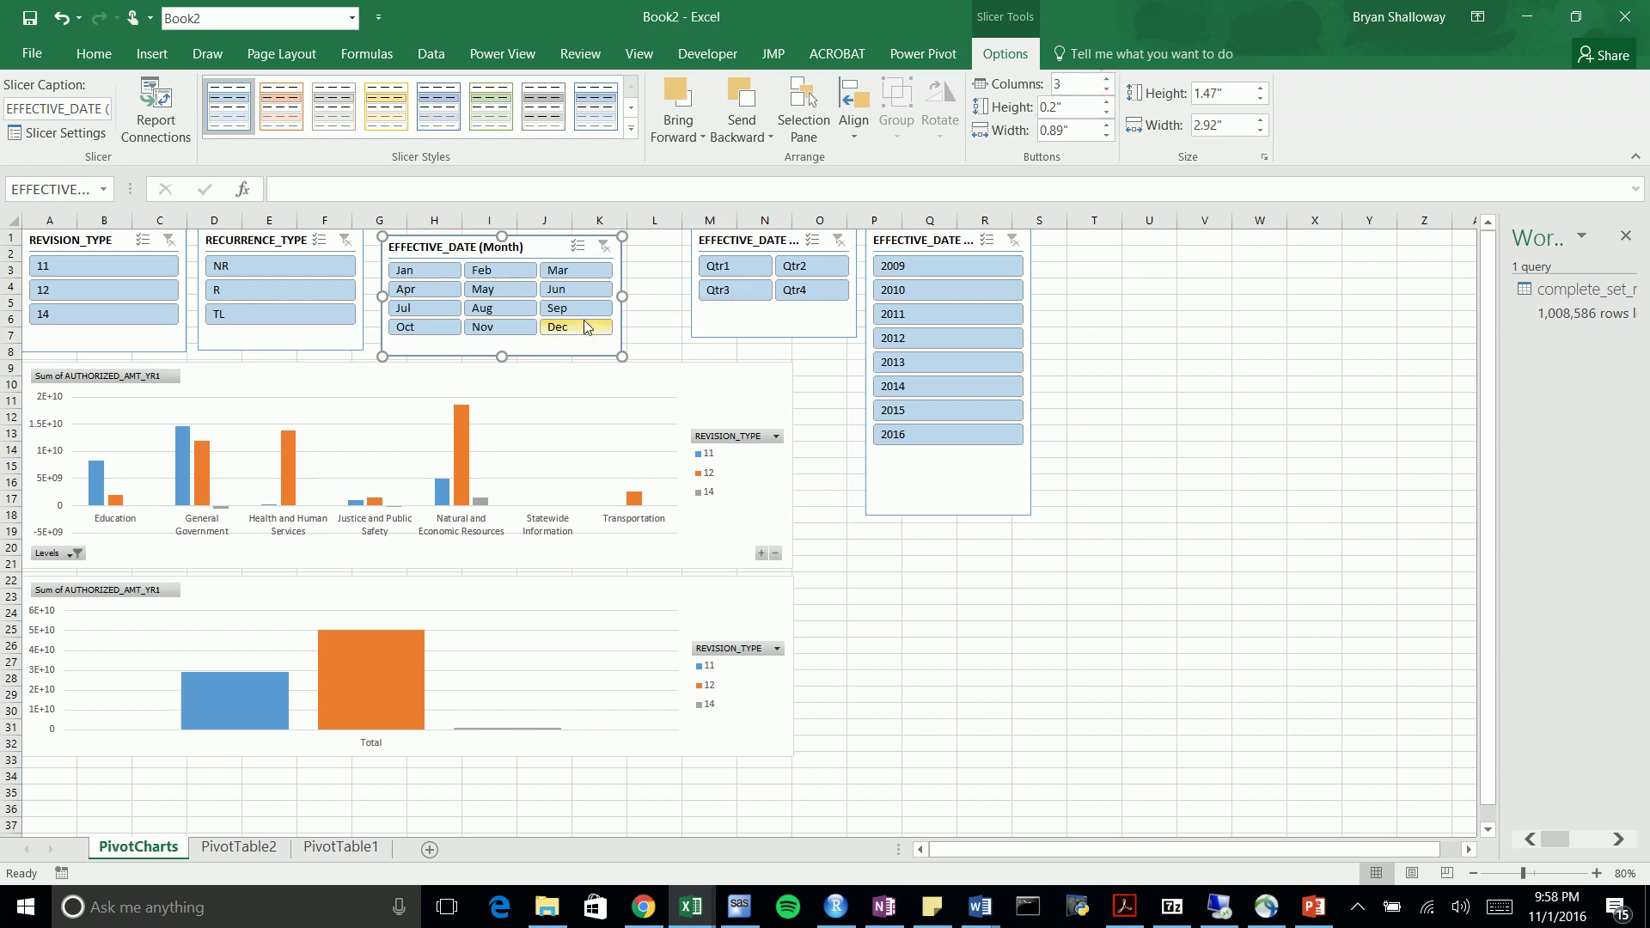
# Try filtering the upper chart to September with the month slicer, and clear the filter
pyautogui.click(590, 310)
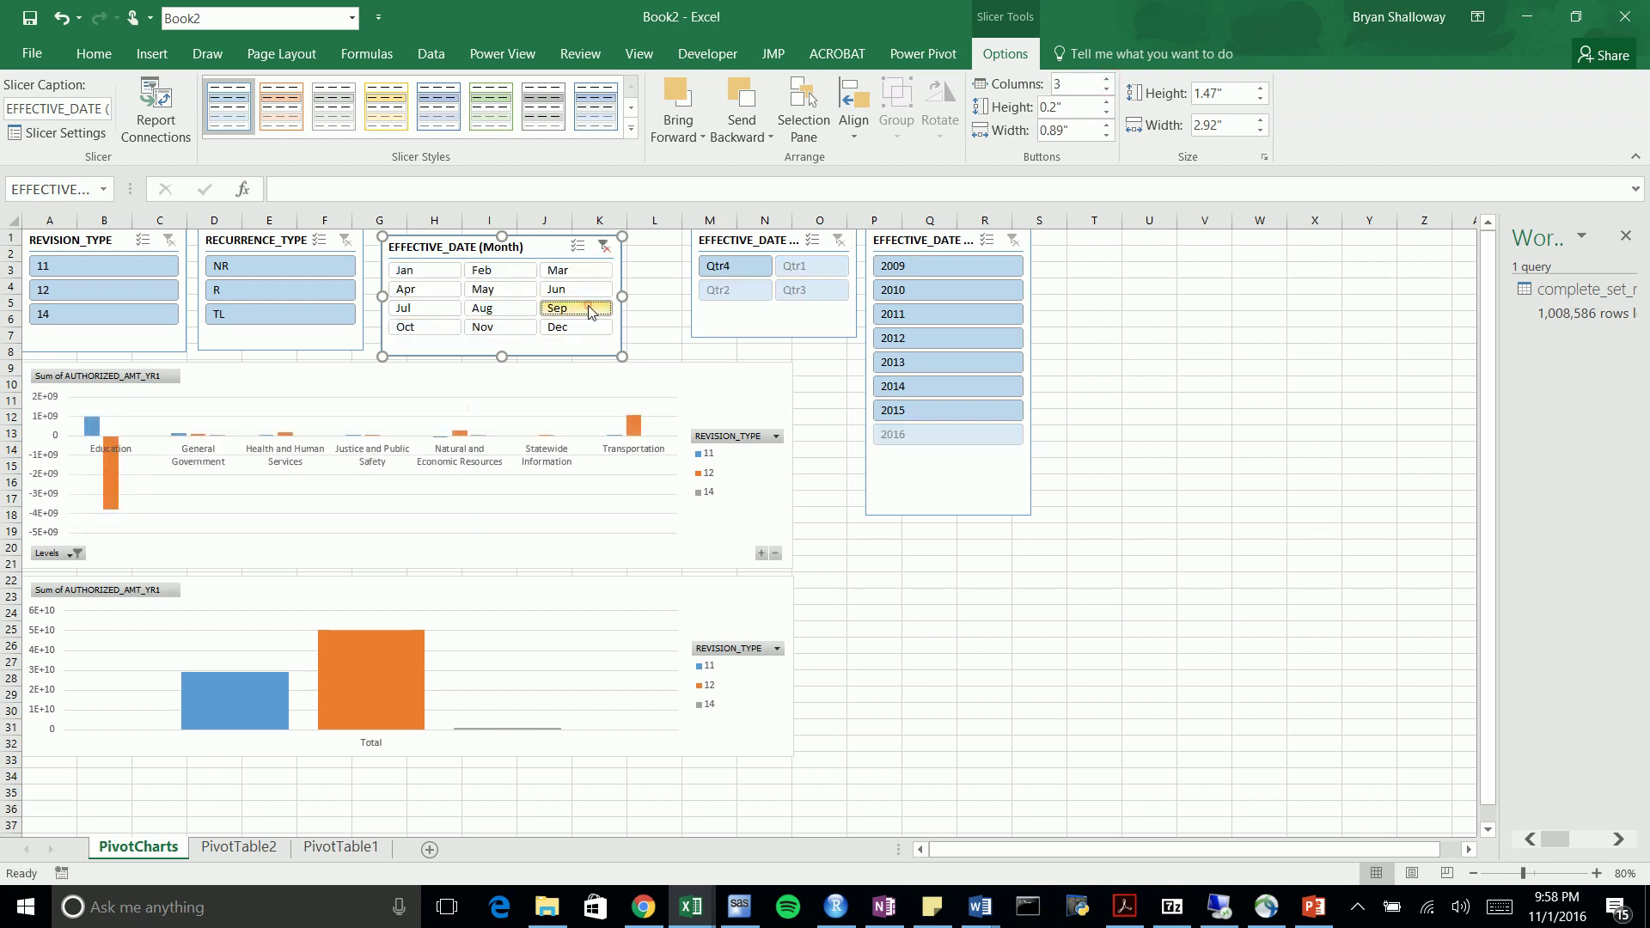
pyautogui.click(604, 250)
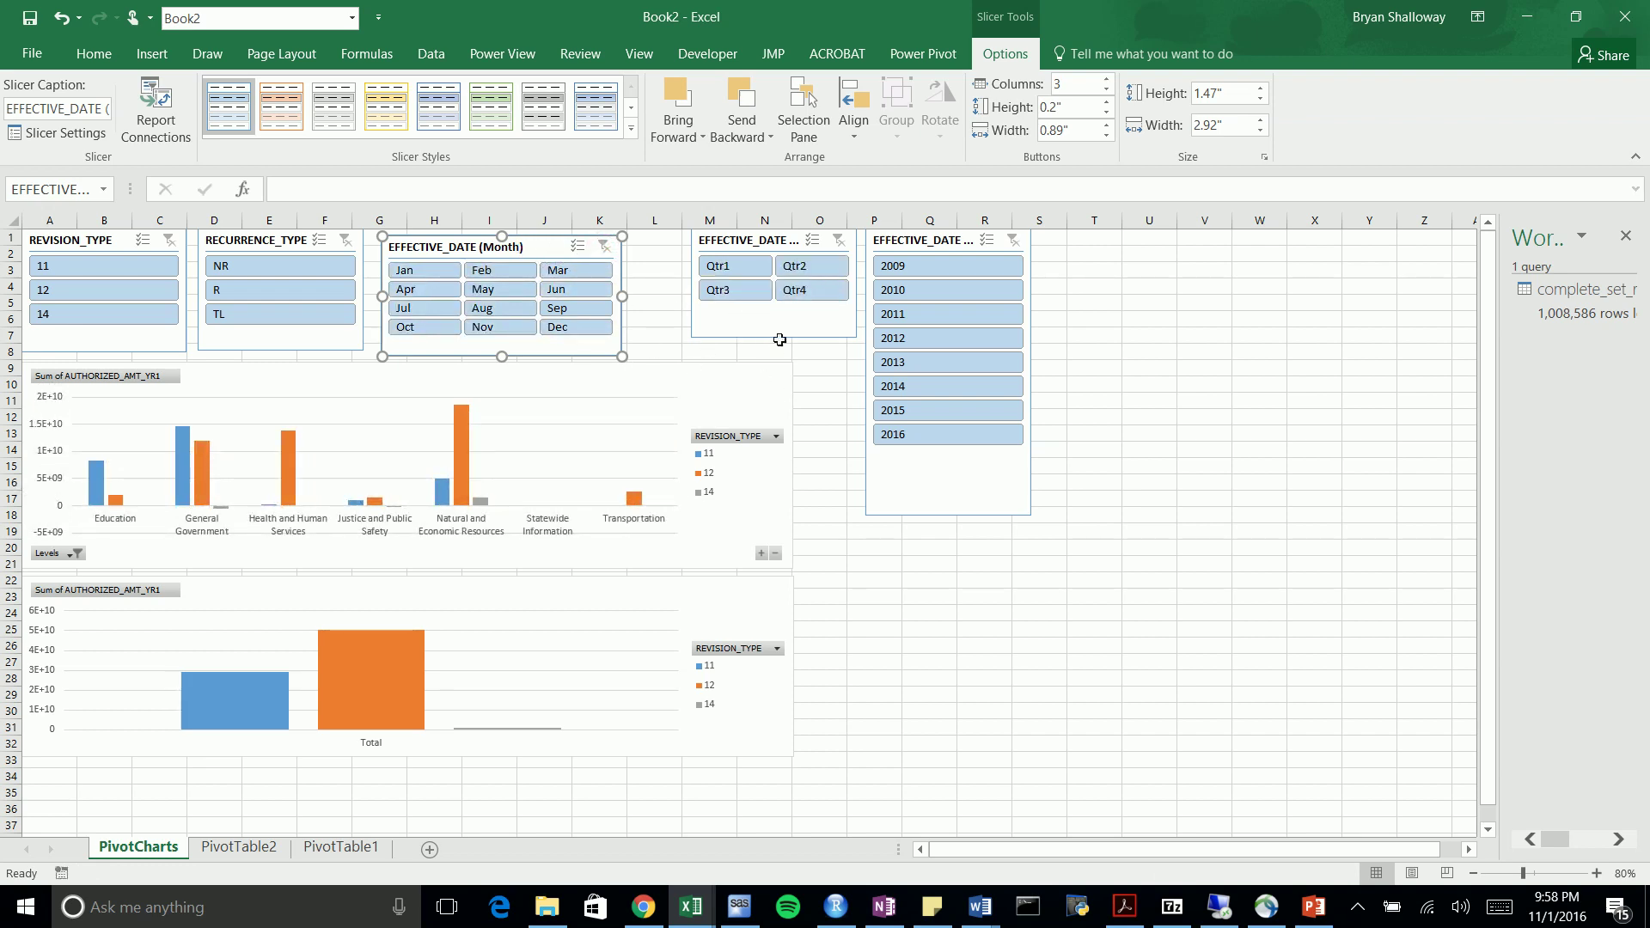
# Connect the lower chart to the EFFECTIVE_DATE slicers through its filter connections
pyautogui.click(737, 606)
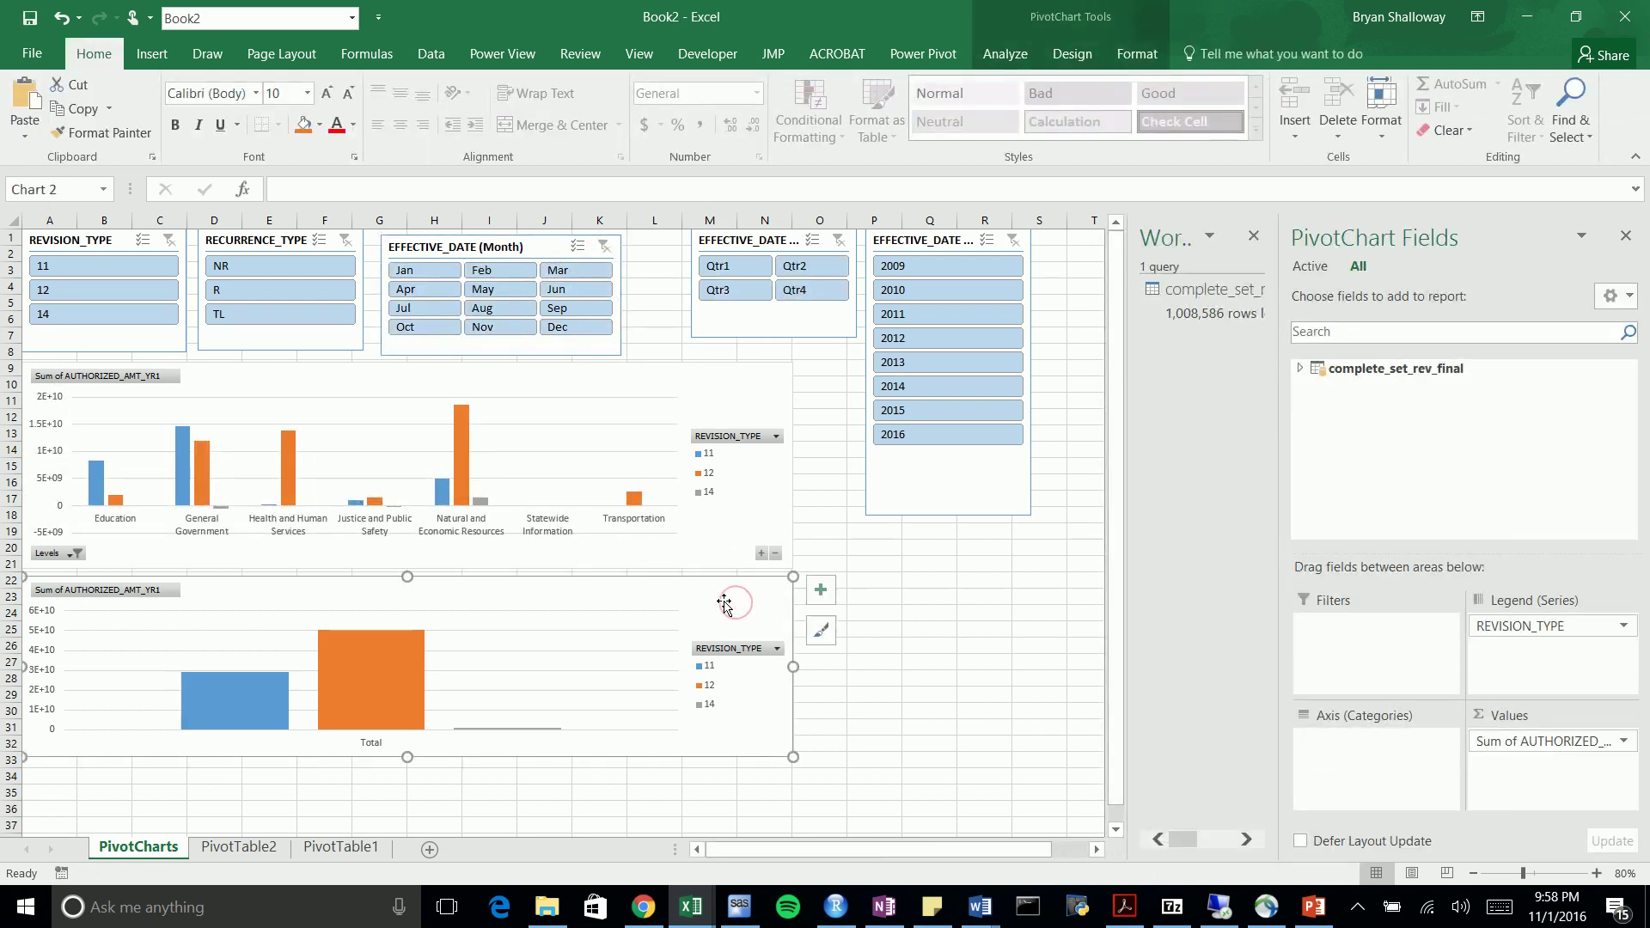
pyautogui.rightClick(723, 601)
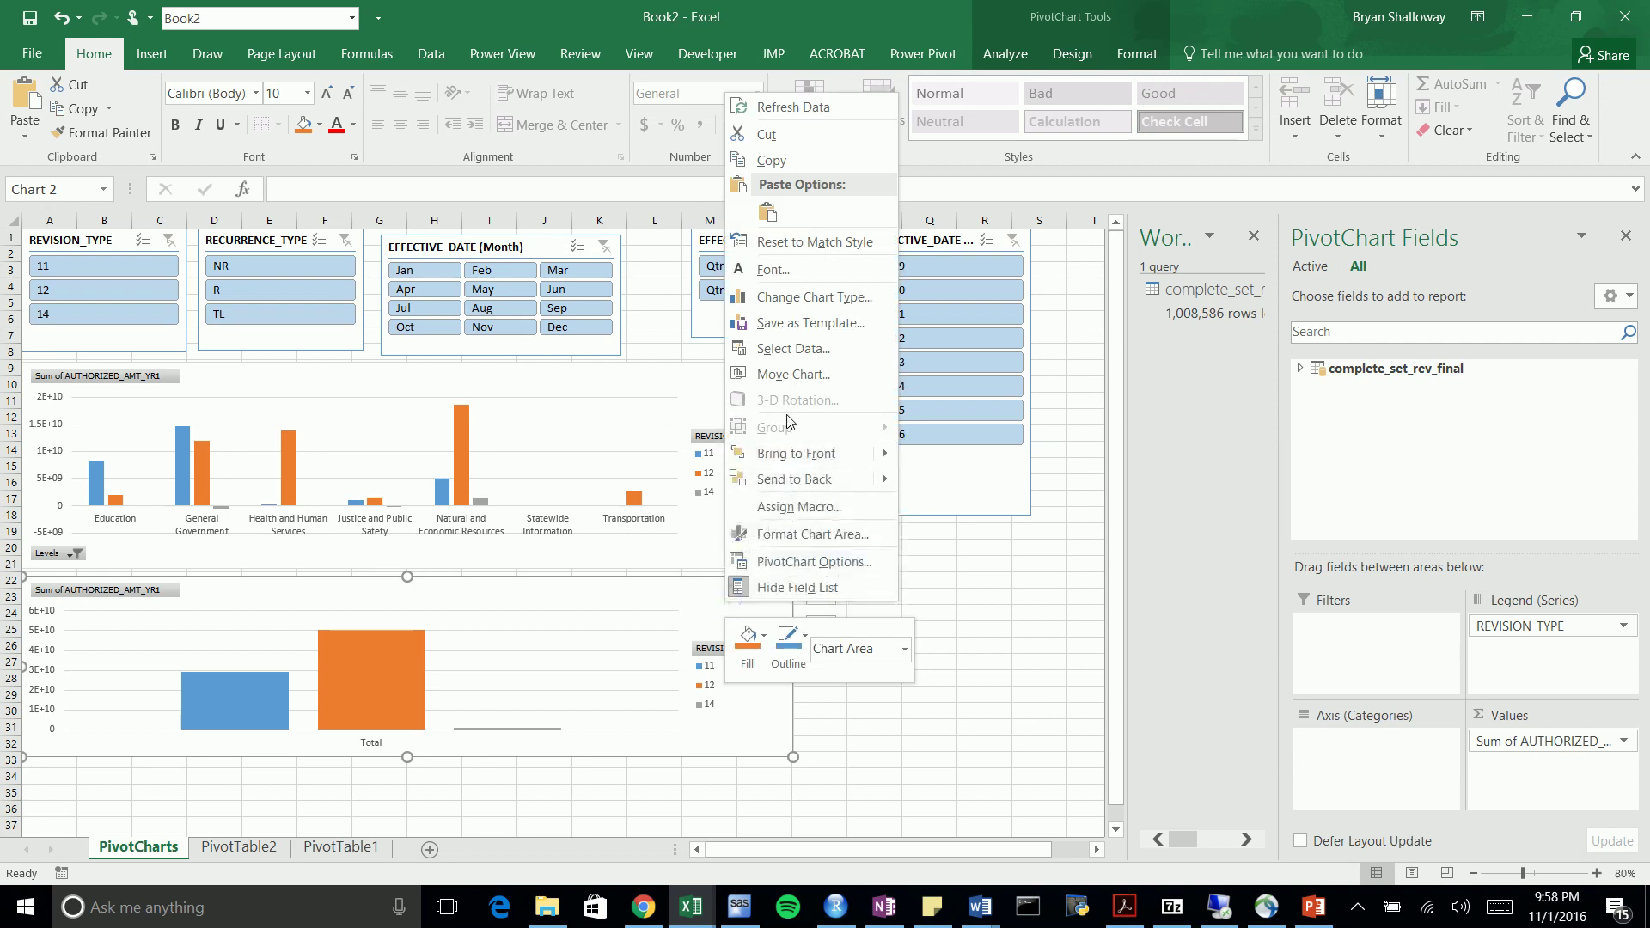
pyautogui.click(653, 593)
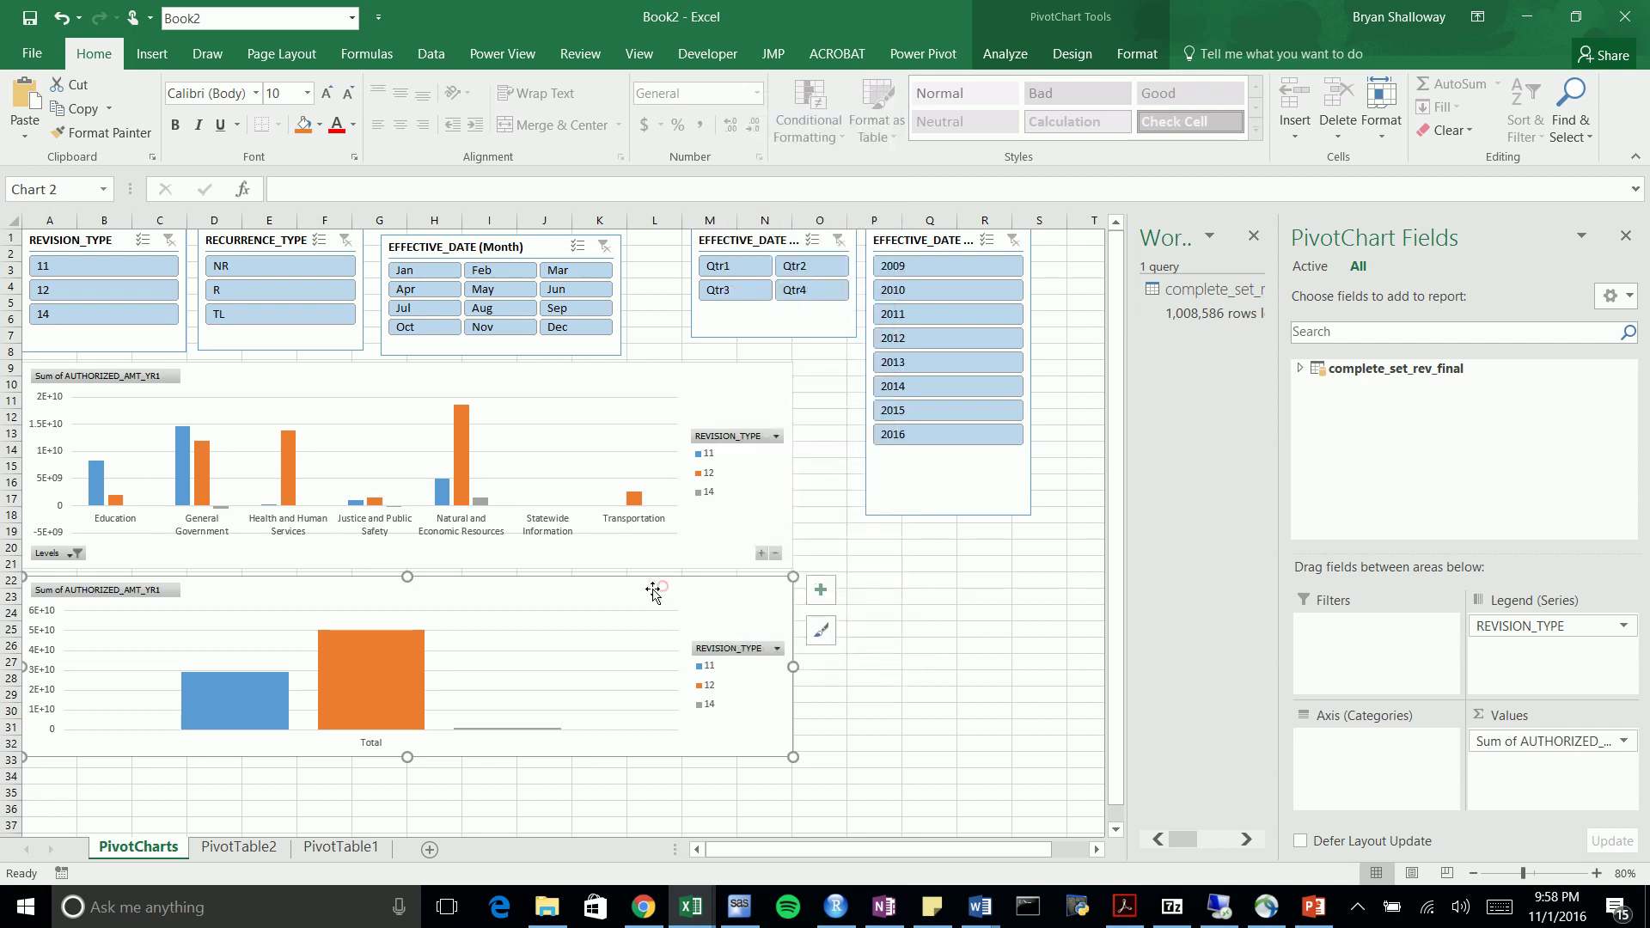
pyautogui.click(1088, 55)
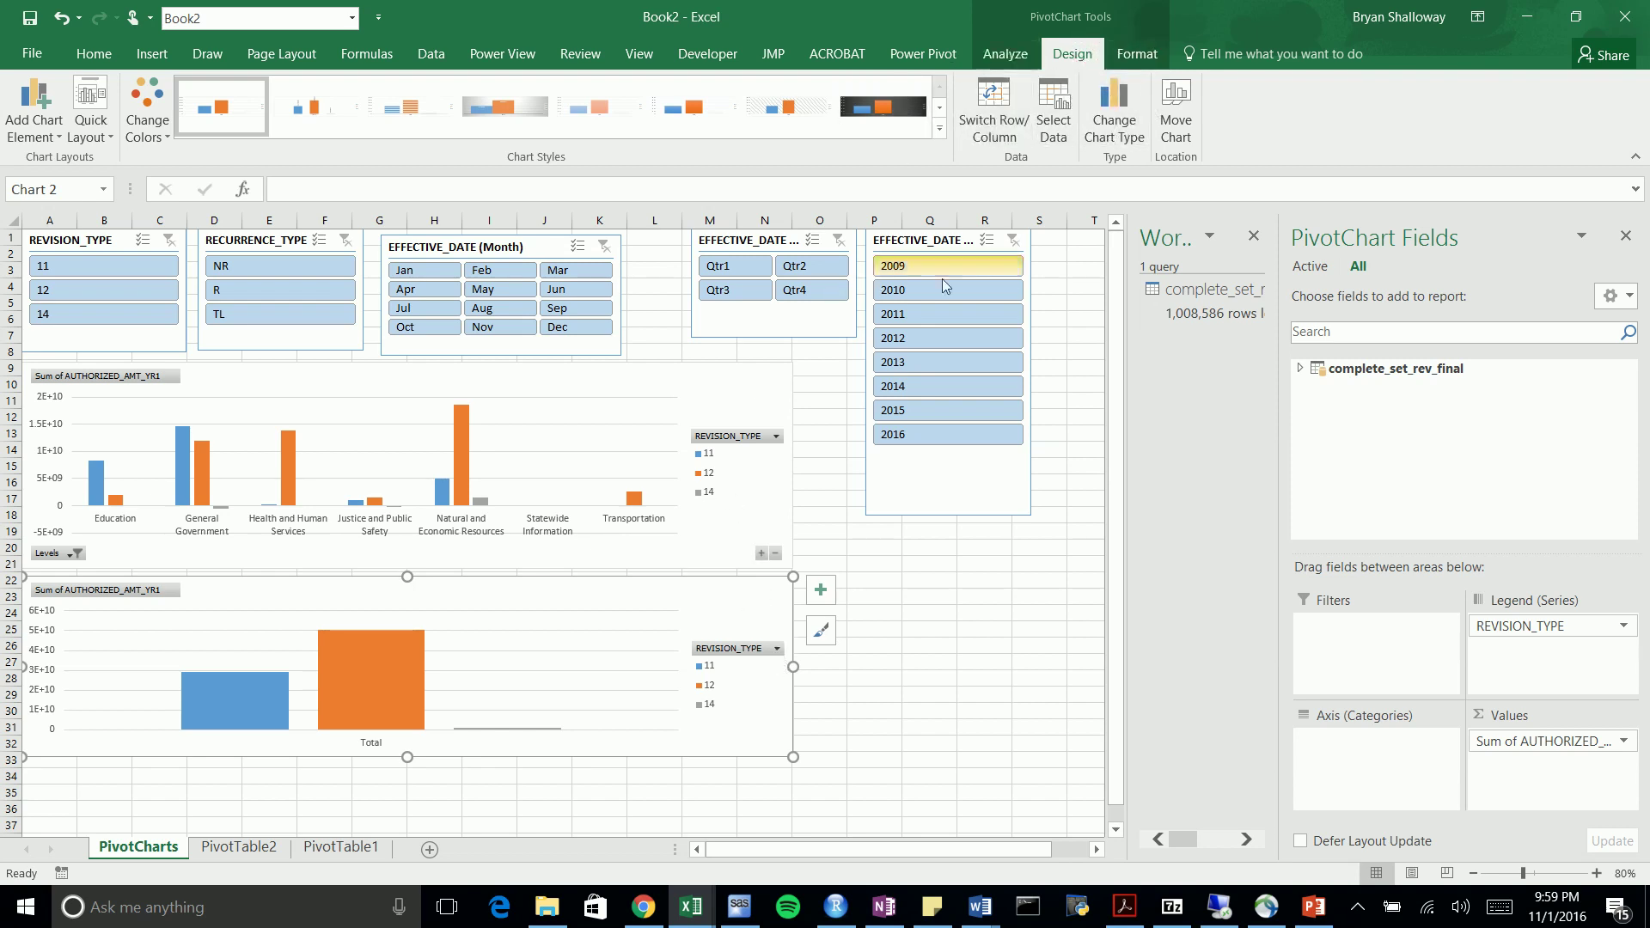
pyautogui.click(1006, 55)
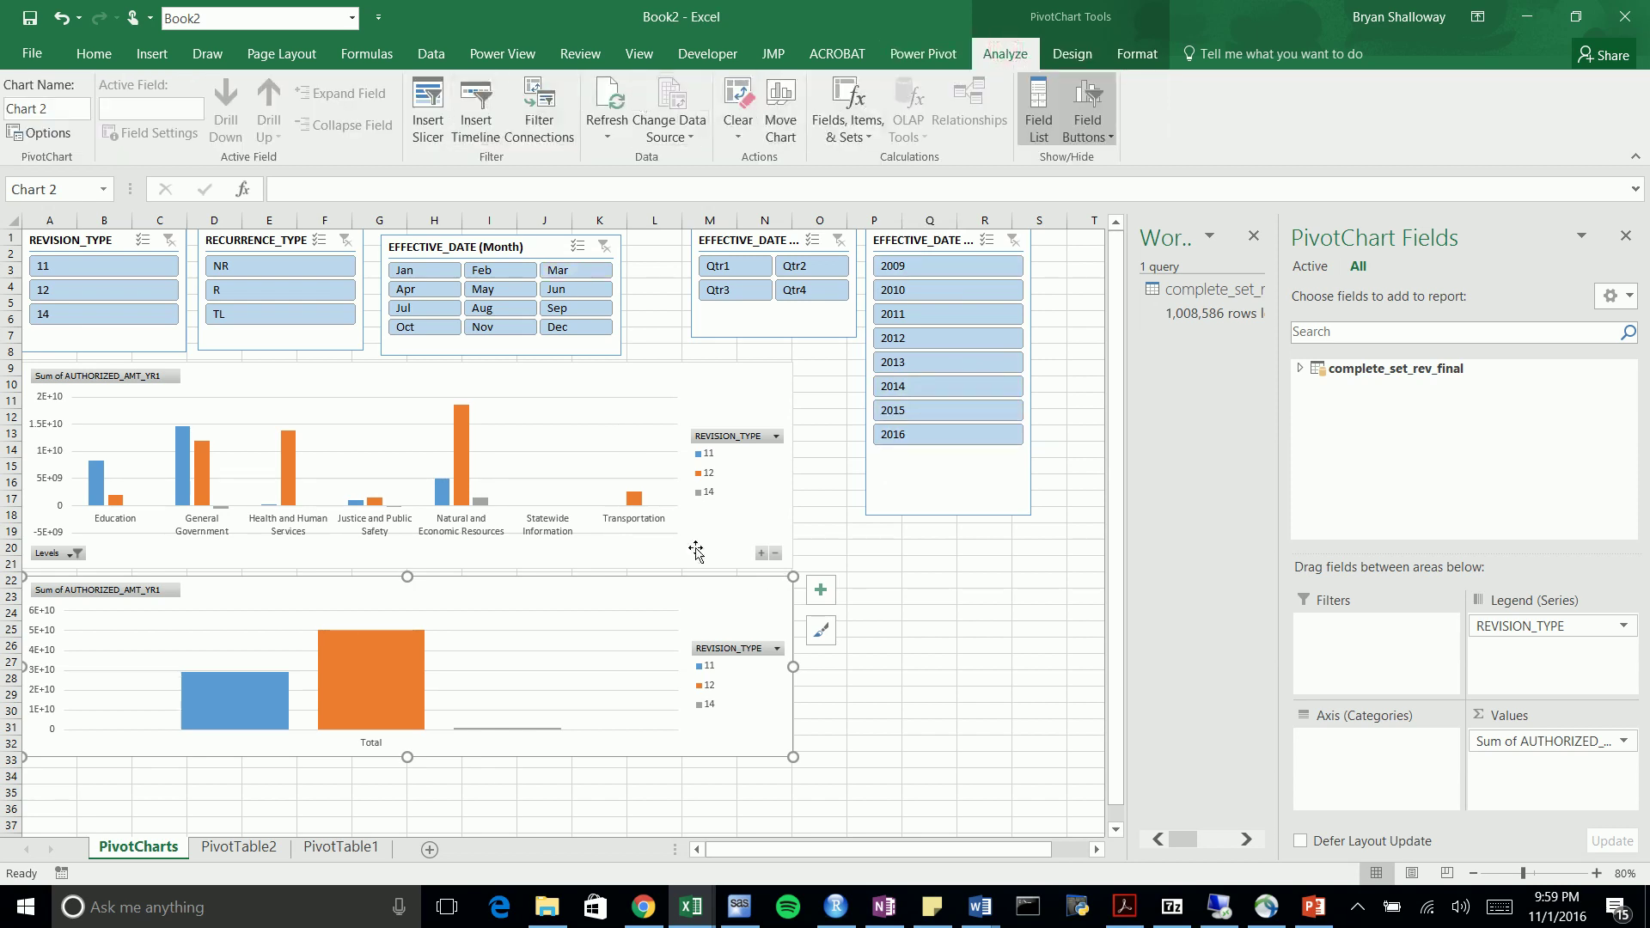
pyautogui.click(543, 118)
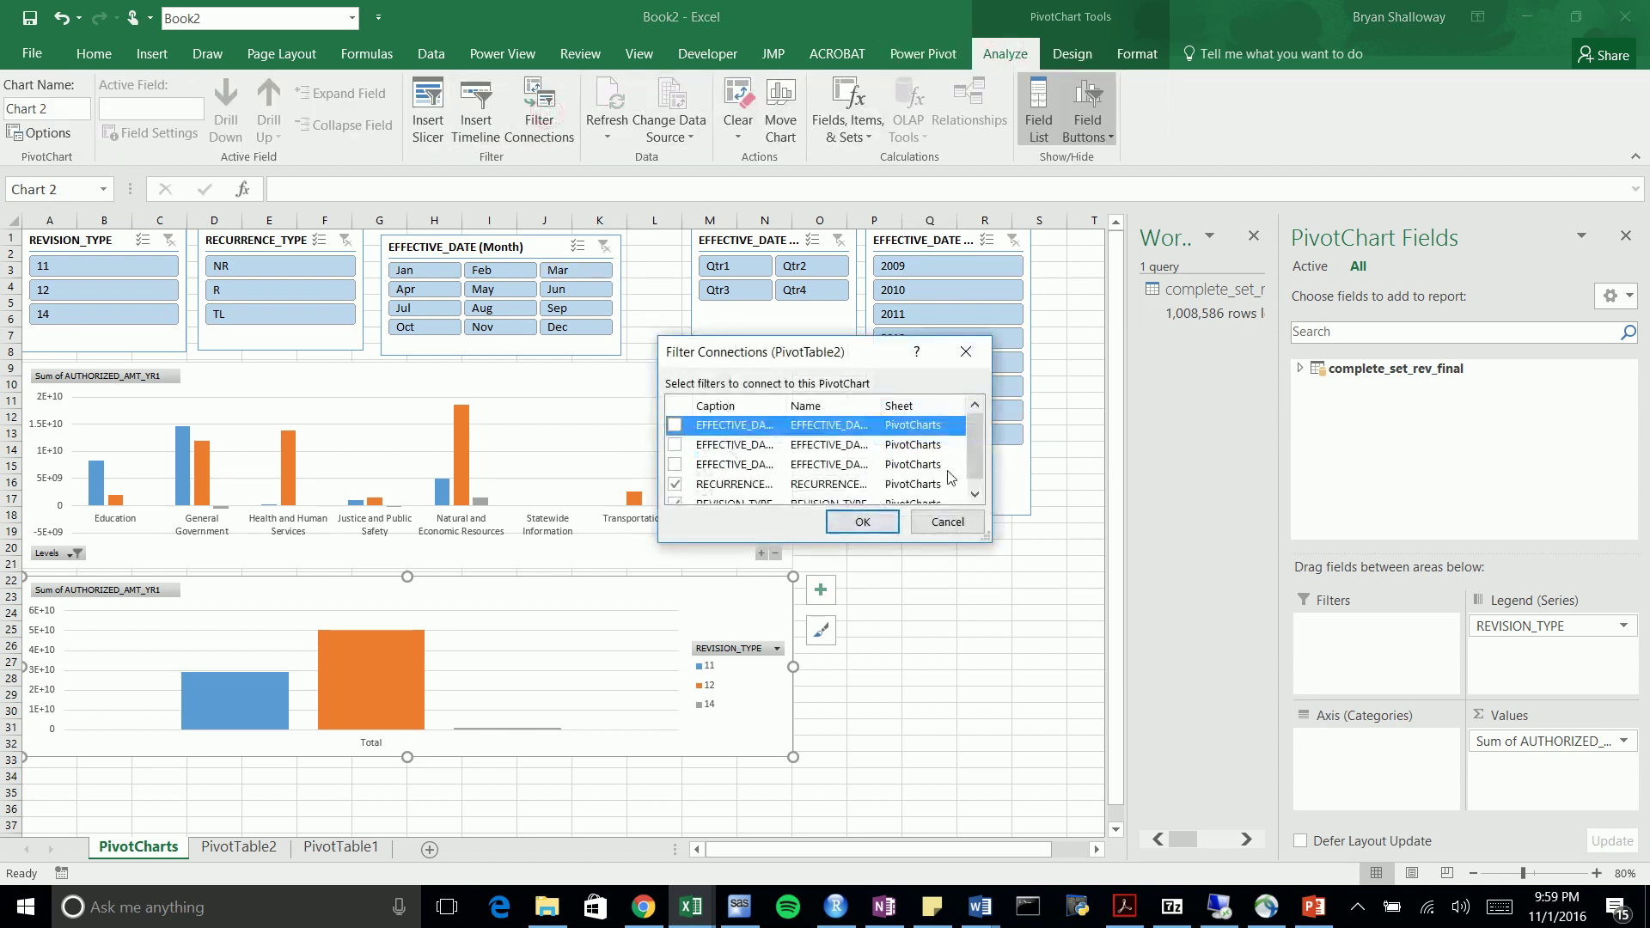
pyautogui.moveTo(975, 441); pyautogui.dragTo(976, 452)
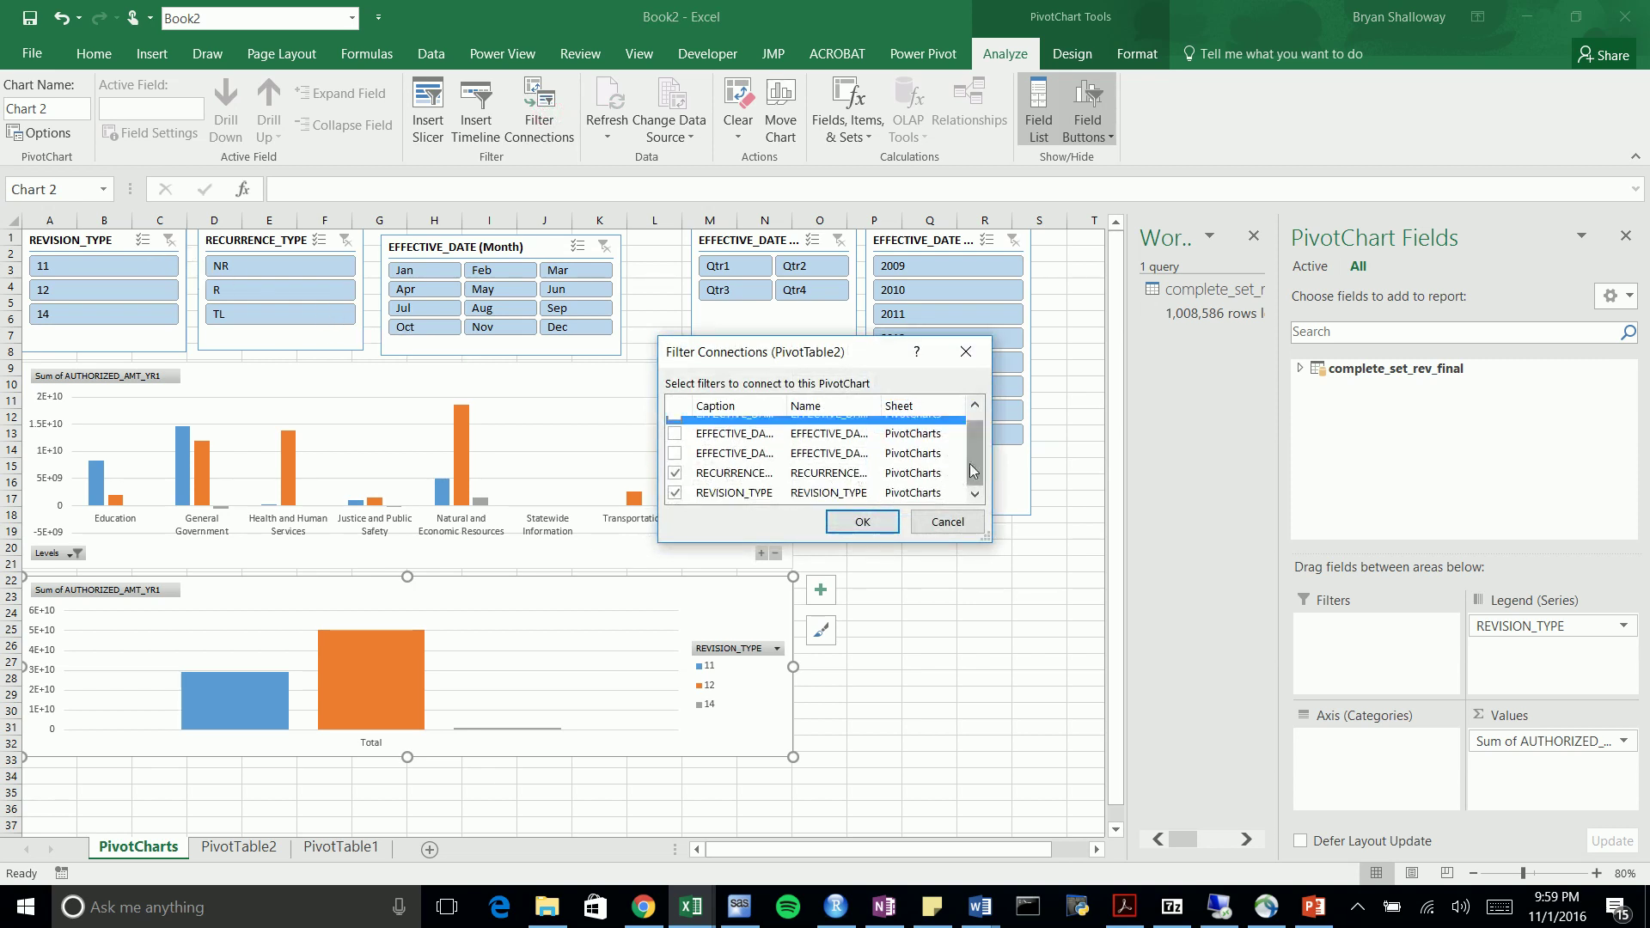
pyautogui.moveTo(973, 471); pyautogui.dragTo(973, 459)
pyautogui.click(675, 465)
pyautogui.click(675, 446)
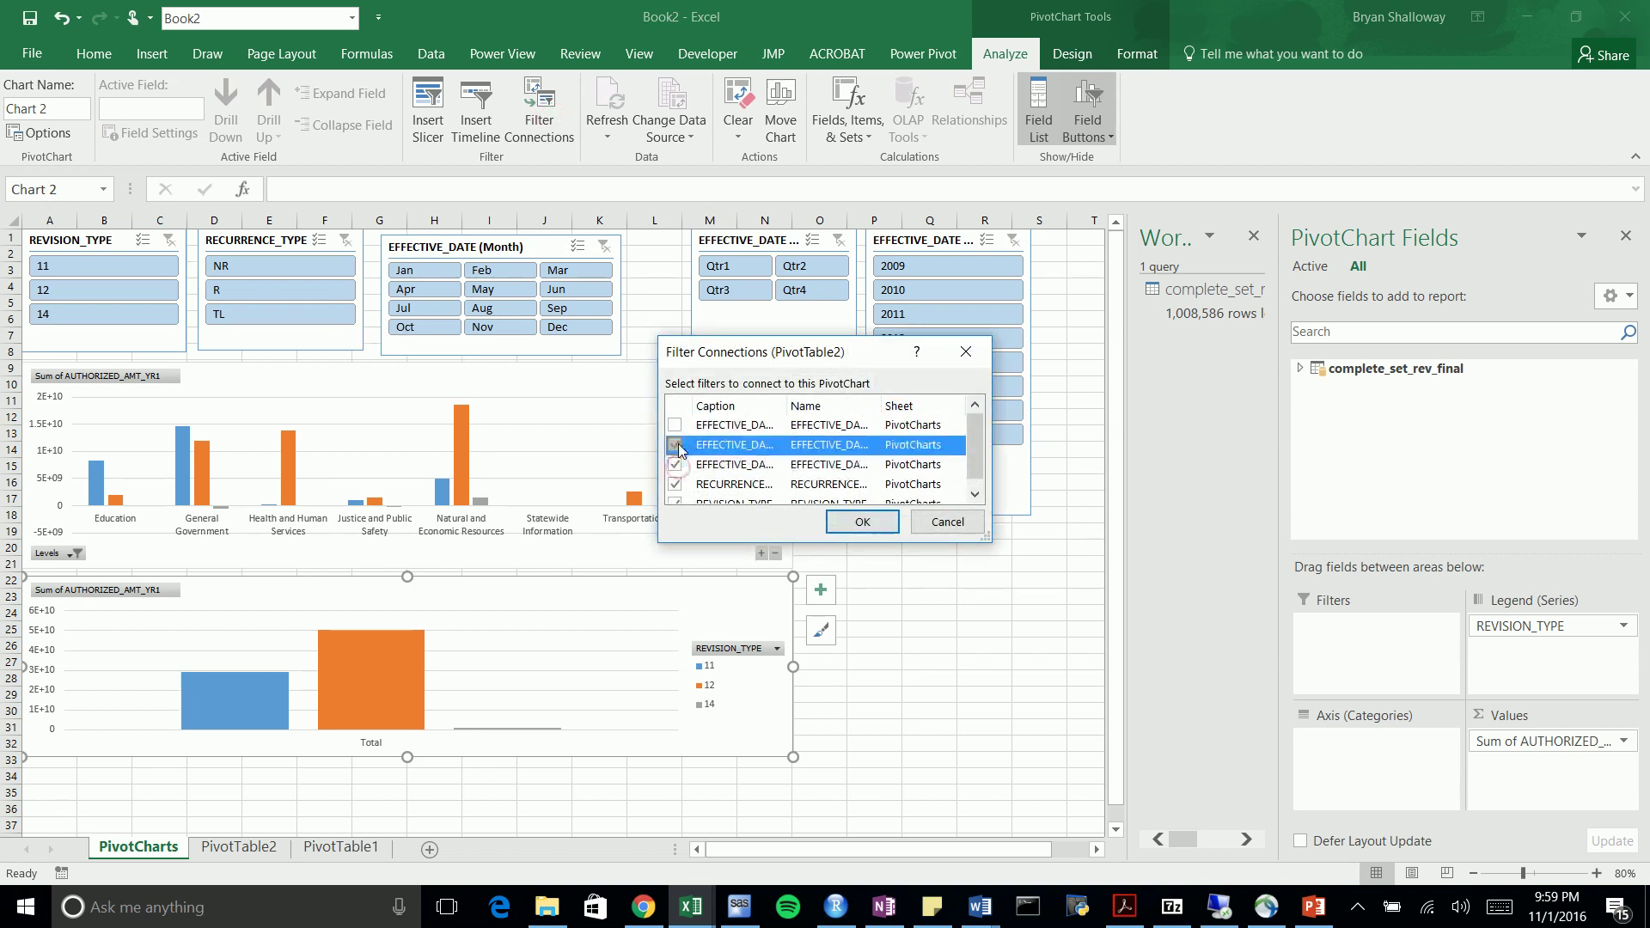
pyautogui.click(862, 522)
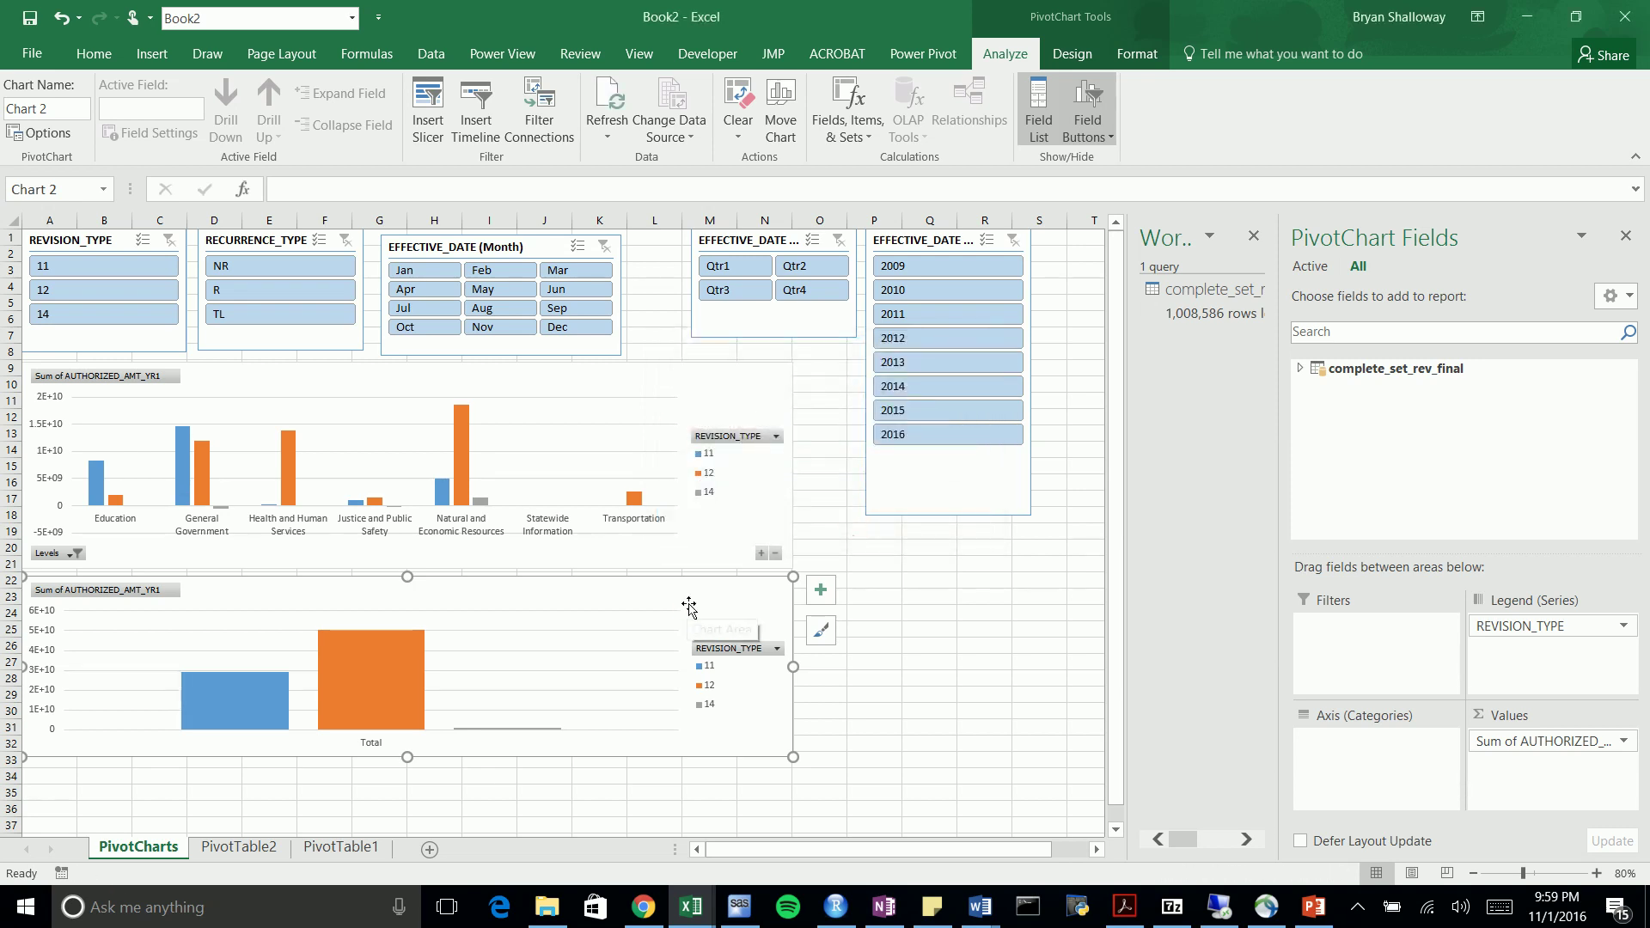
# Try filtering both charts to 2012, 2013 and 2014 with the year slicer, and clear the filter
pyautogui.click(932, 337)
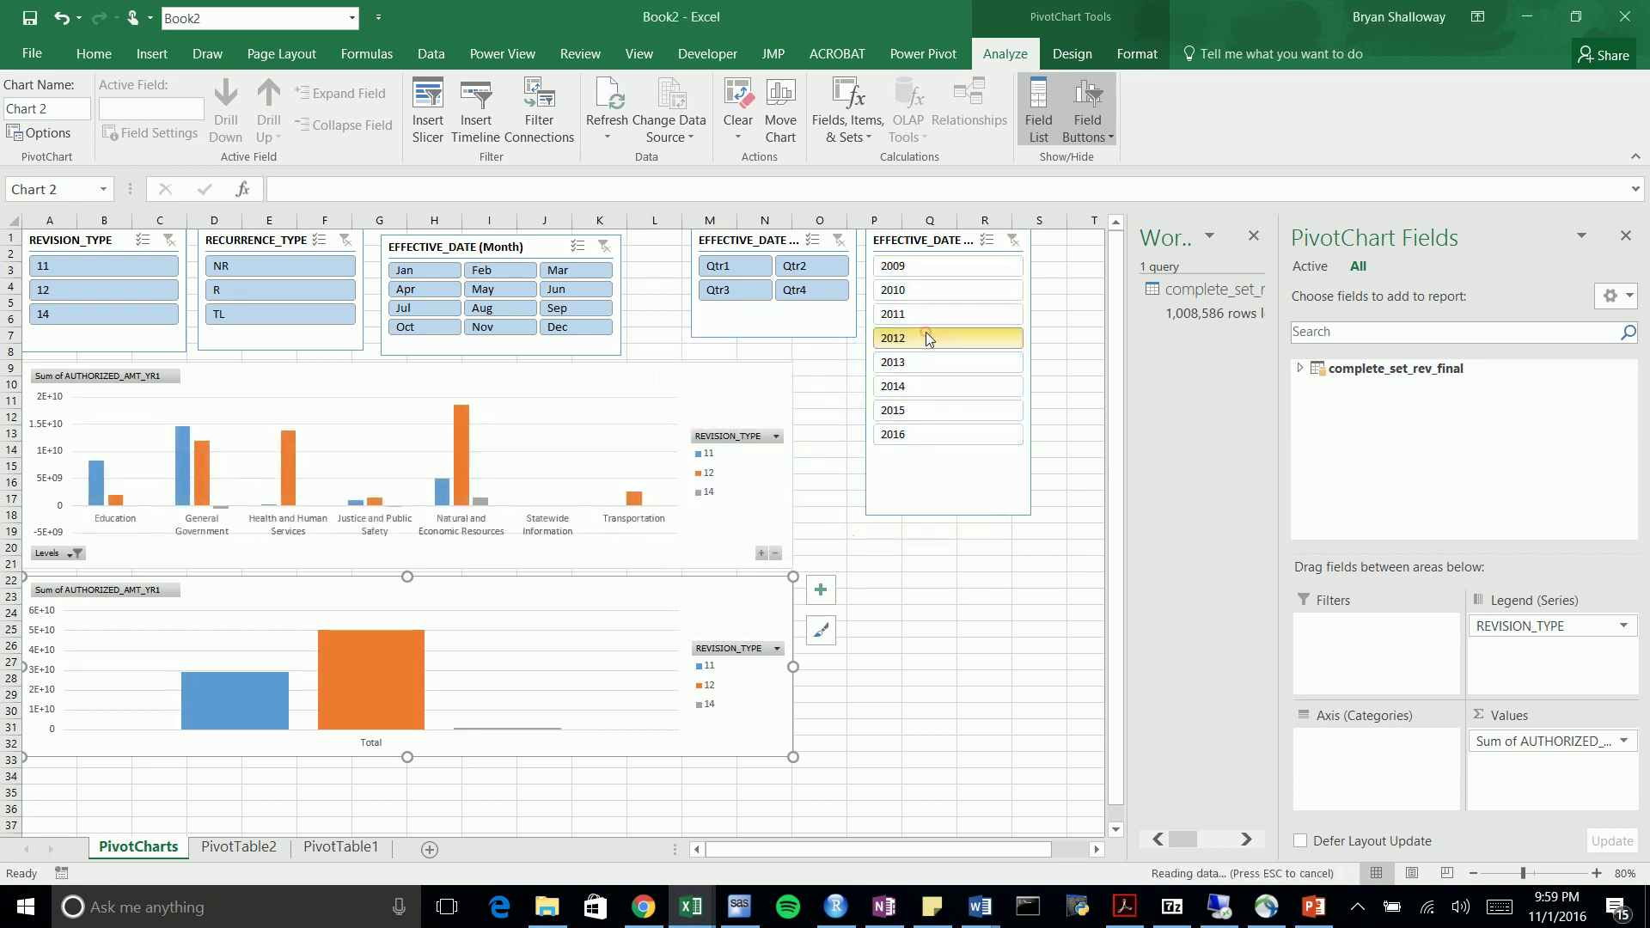
pyautogui.click(932, 368)
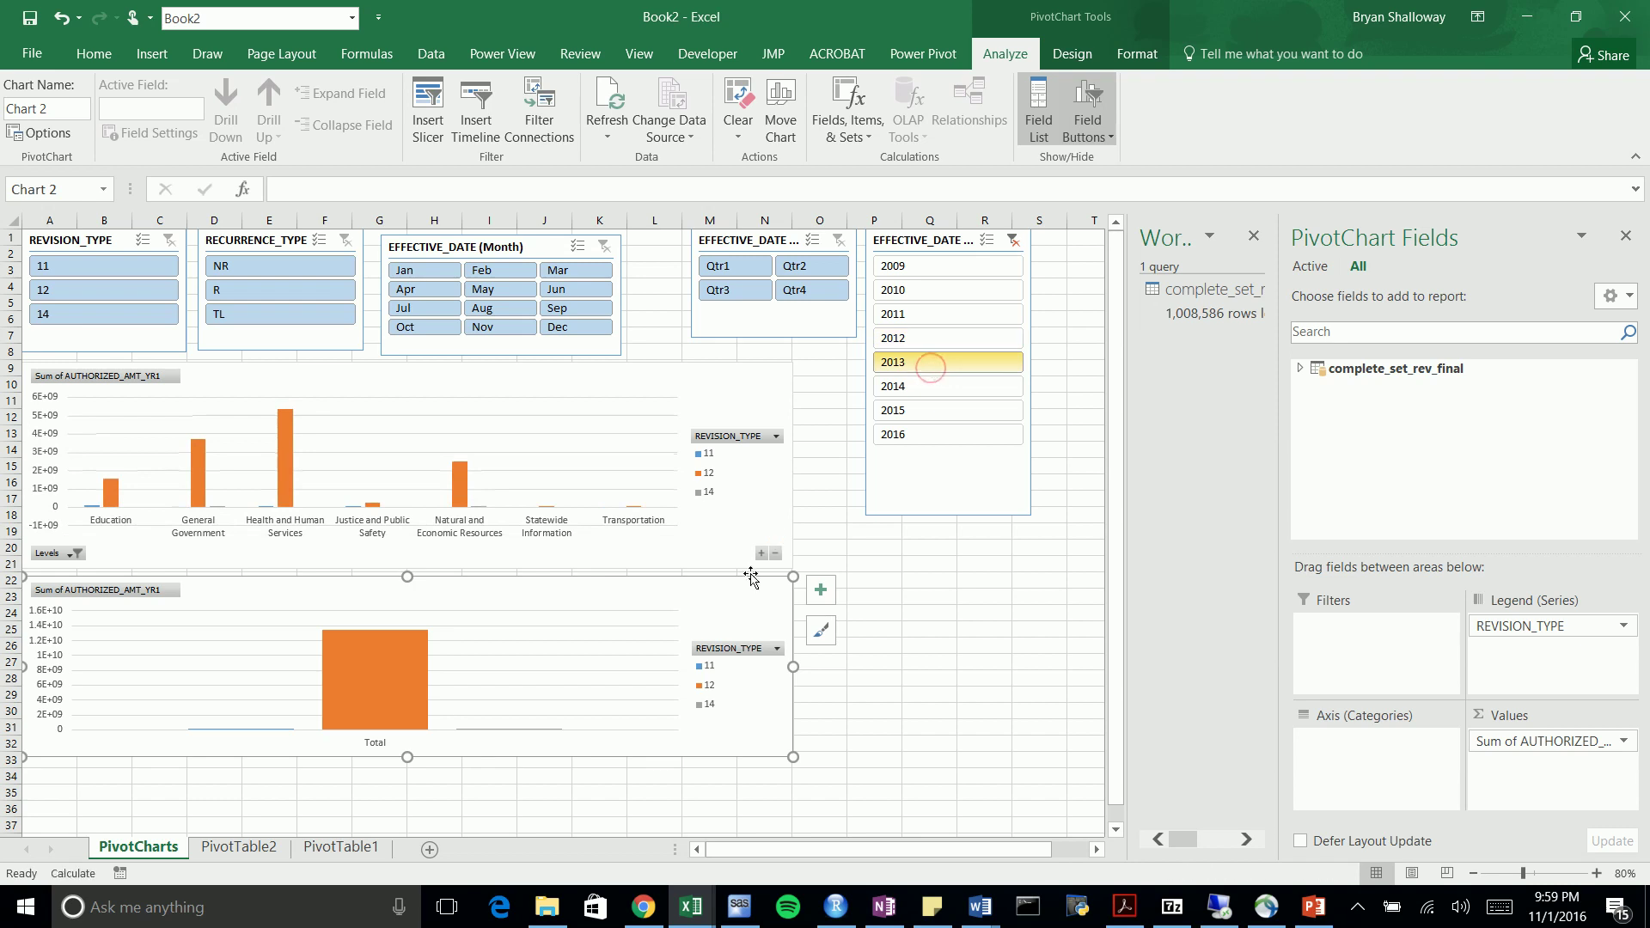
pyautogui.click(912, 387)
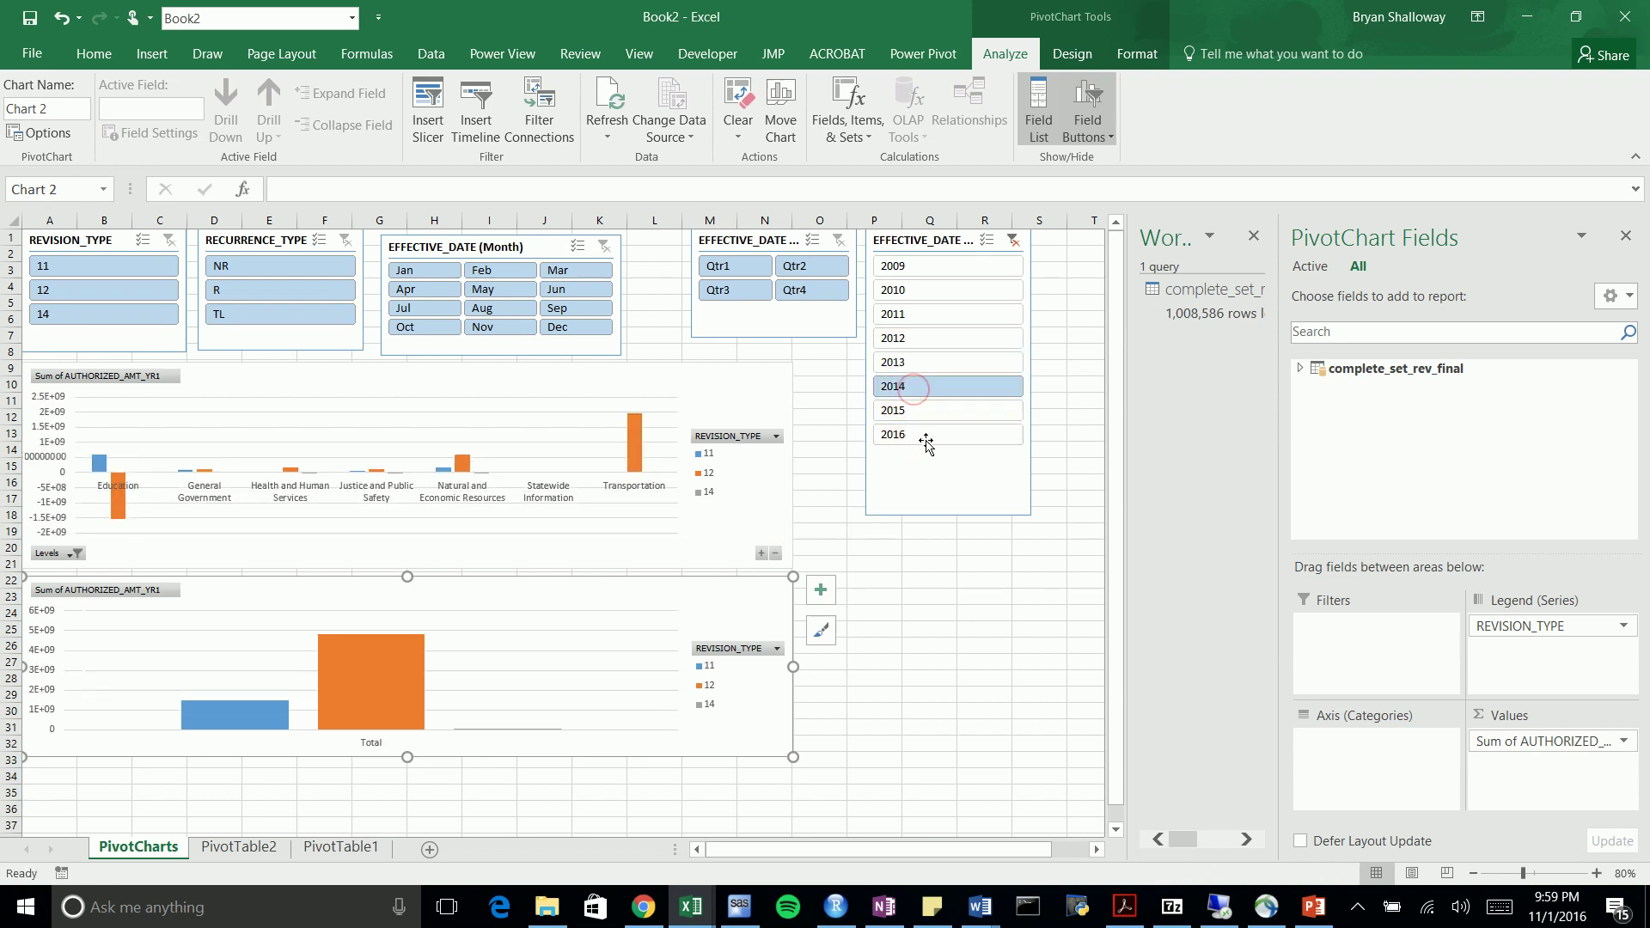
pyautogui.click(1013, 244)
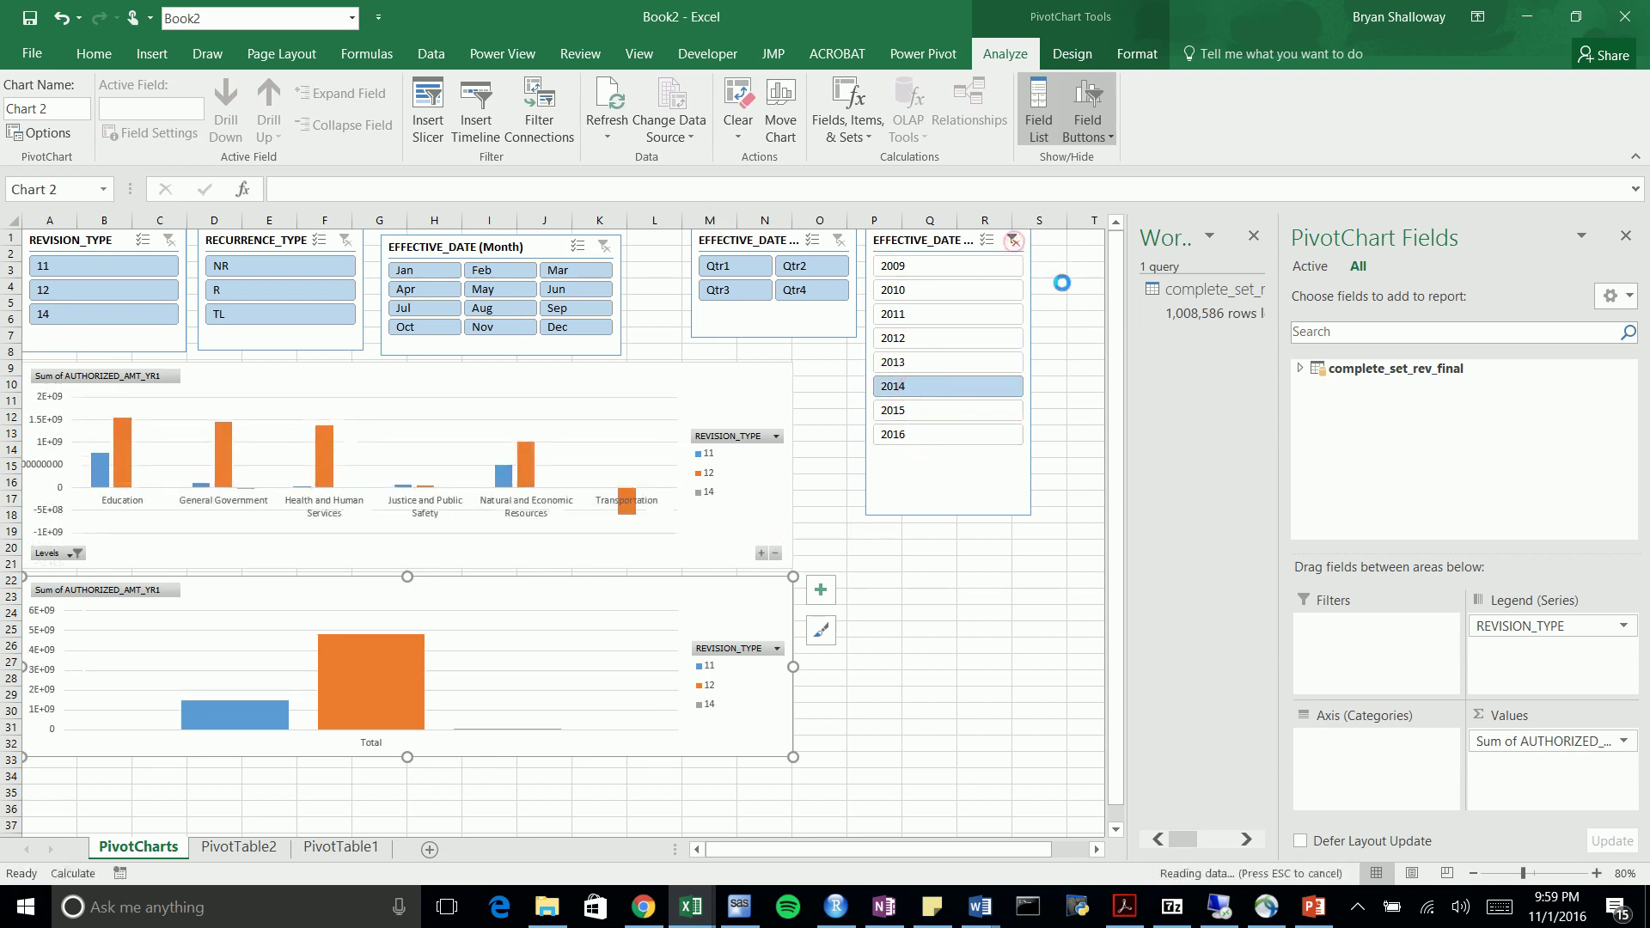
# Move the quarter slicer closer to the month slicer and shift the year slicer toward it
pyautogui.moveTo(735, 240); pyautogui.dragTo(685, 246)
pyautogui.moveTo(895, 250); pyautogui.dragTo(872, 256)
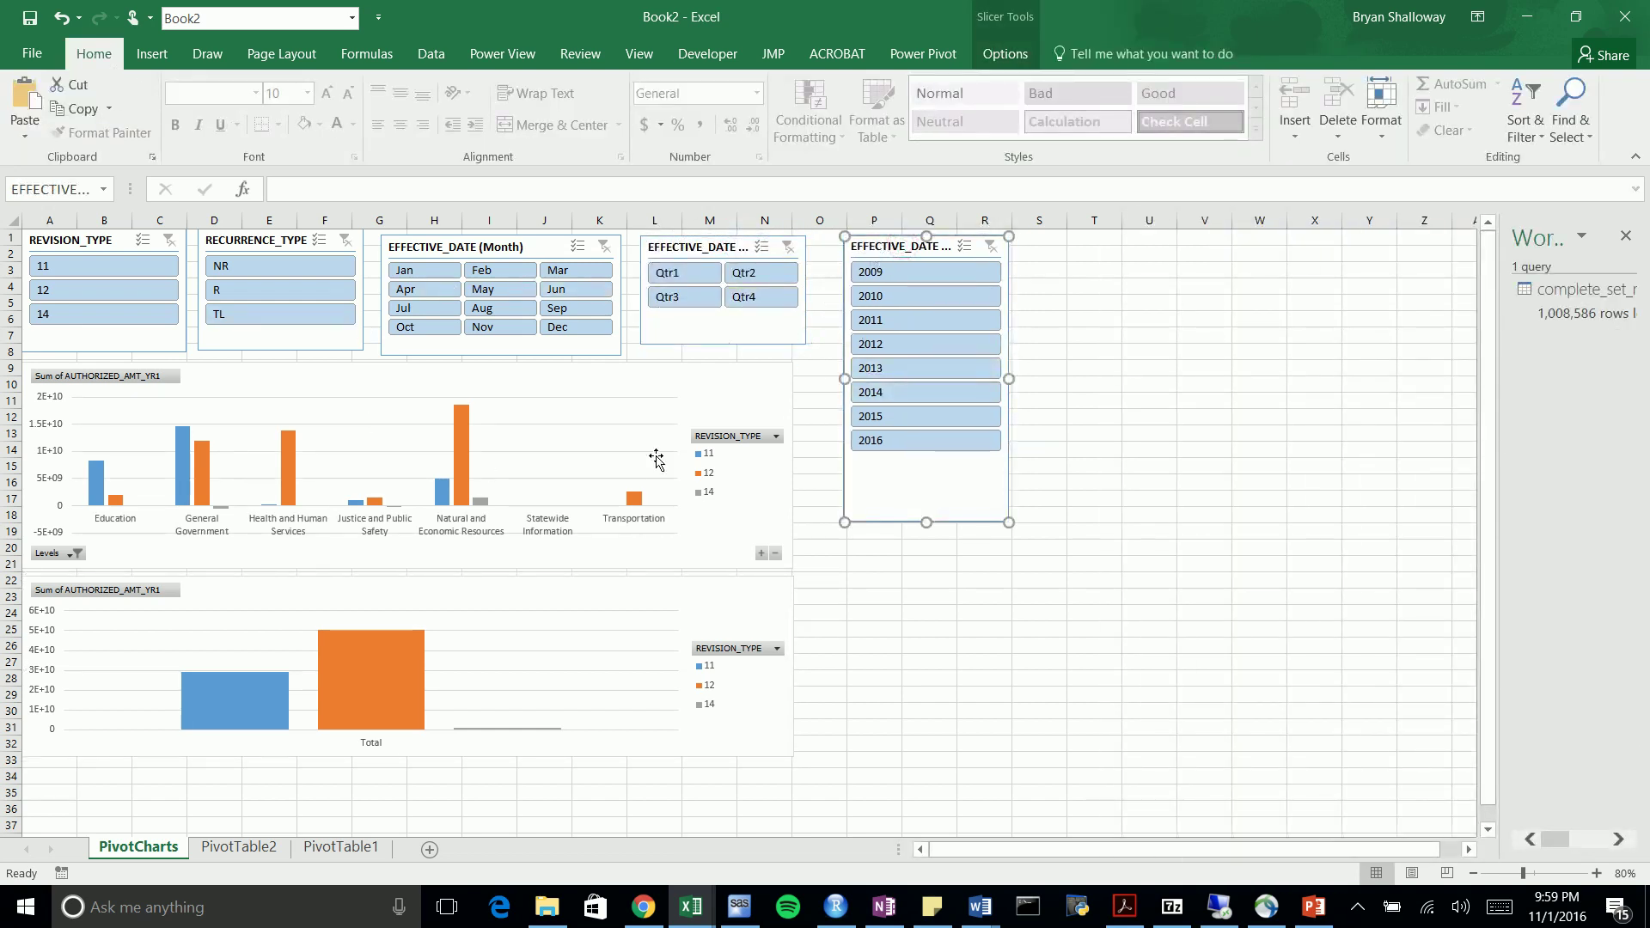
# Empty the upper chart's values and axis by removing Sum of AUTHORIZED_AMT_YR1 and Levels, keeping REVISION_TYPE as the legend
pyautogui.click(746, 387)
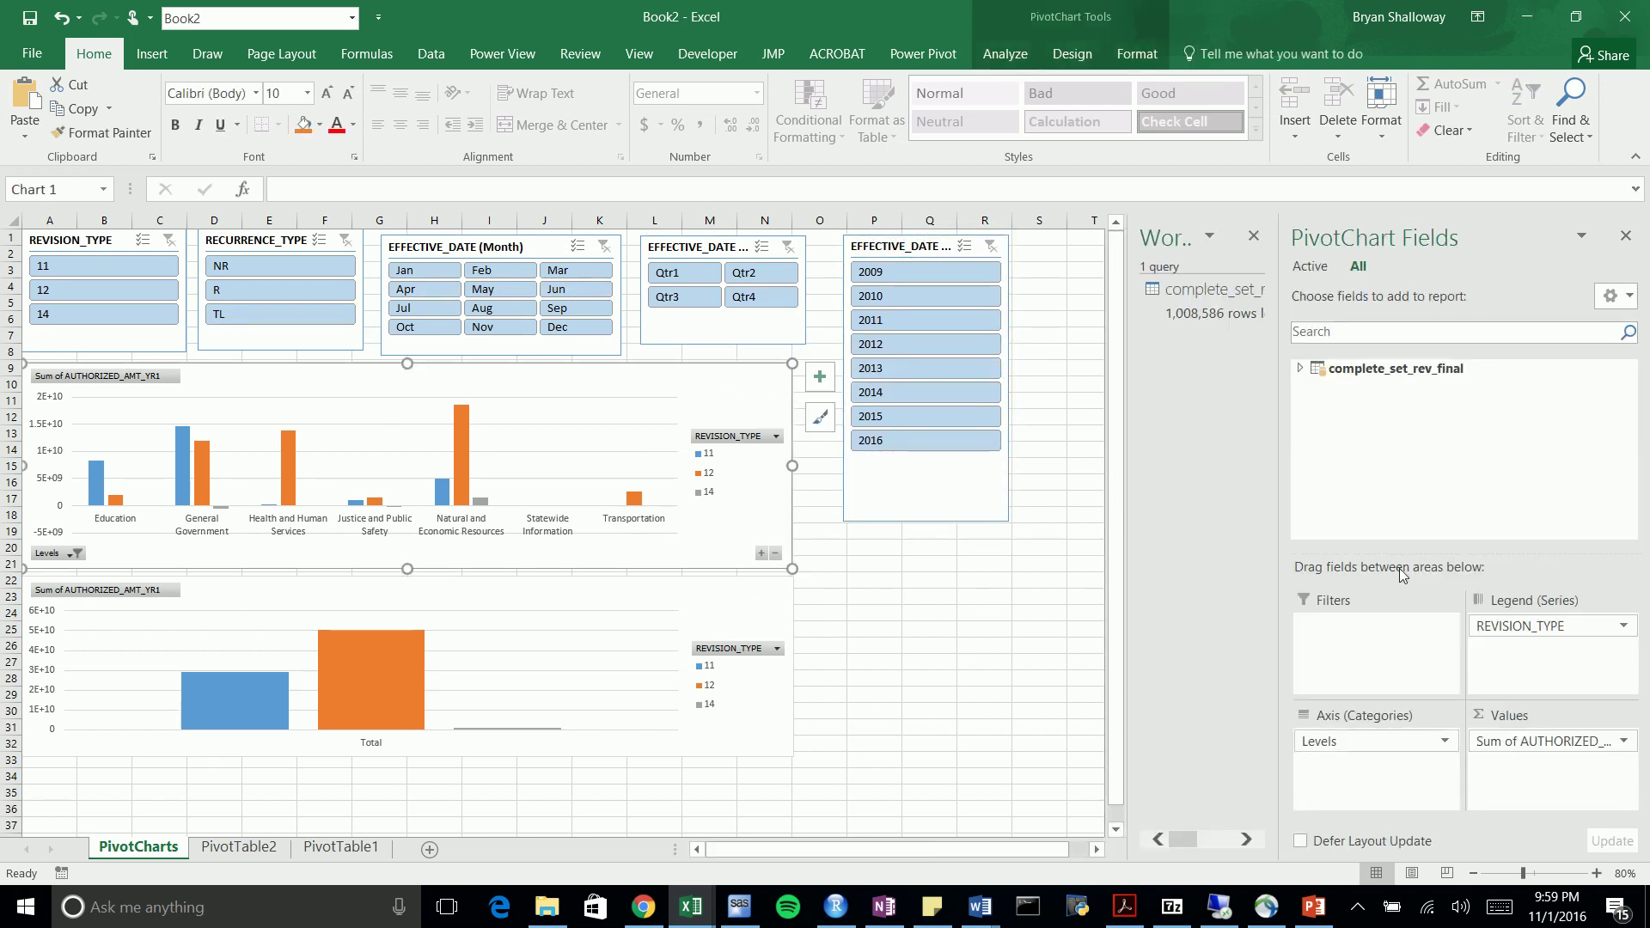
pyautogui.moveTo(1538, 741); pyautogui.dragTo(1526, 612)
pyautogui.click(1299, 368)
pyautogui.click(1320, 412)
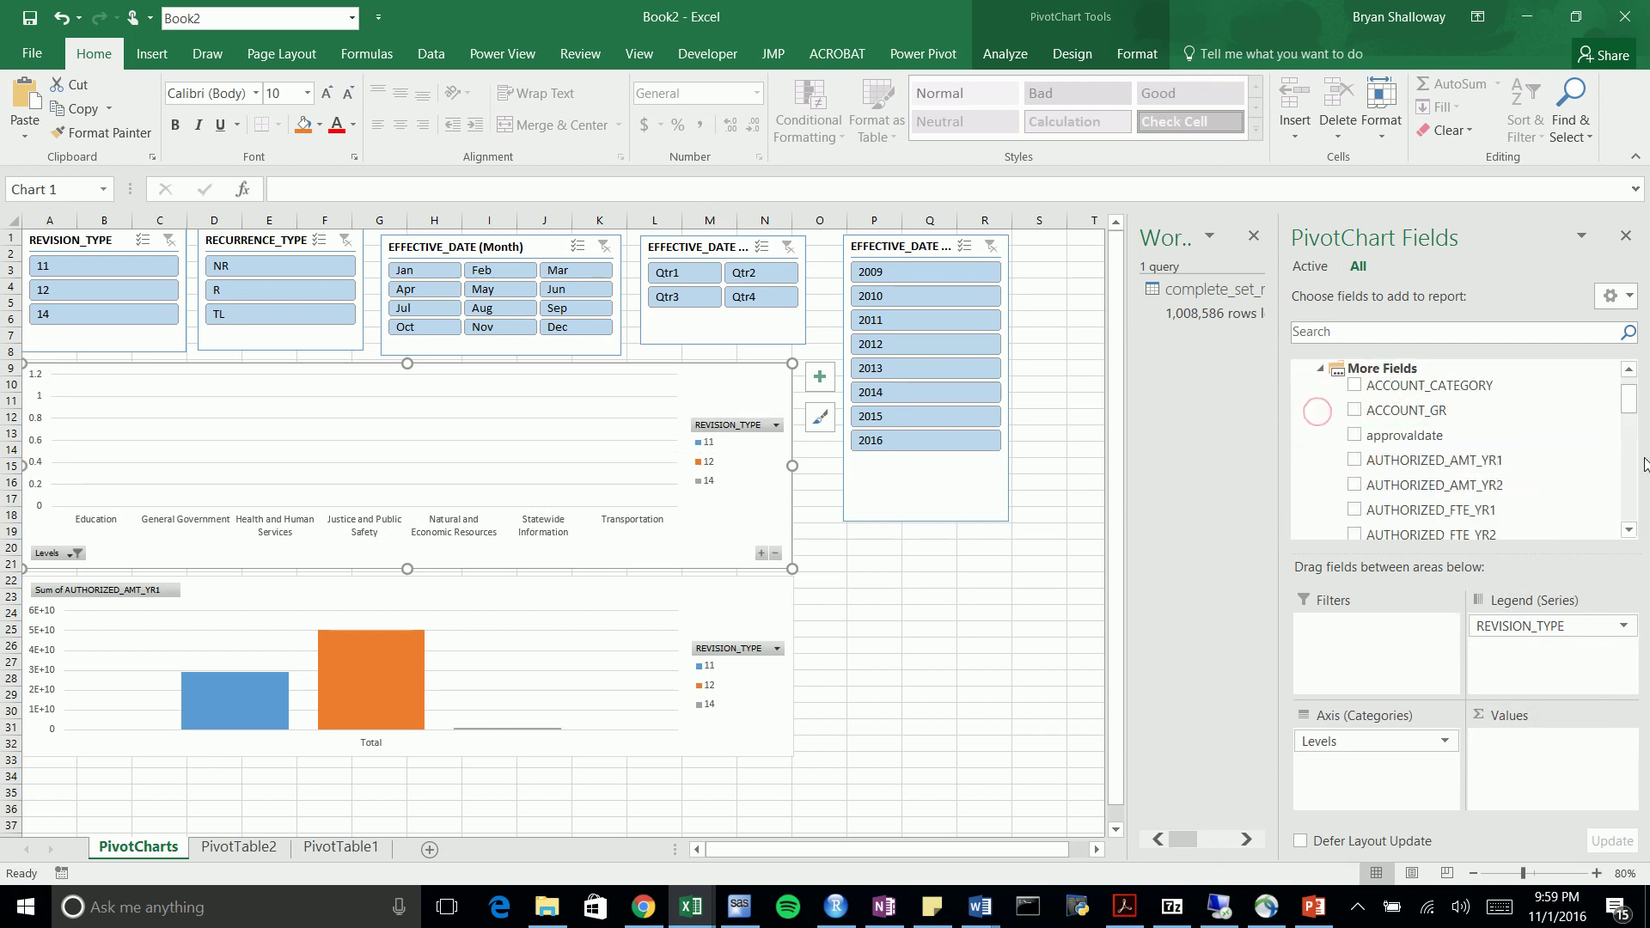
pyautogui.moveTo(1630, 404); pyautogui.dragTo(1637, 515)
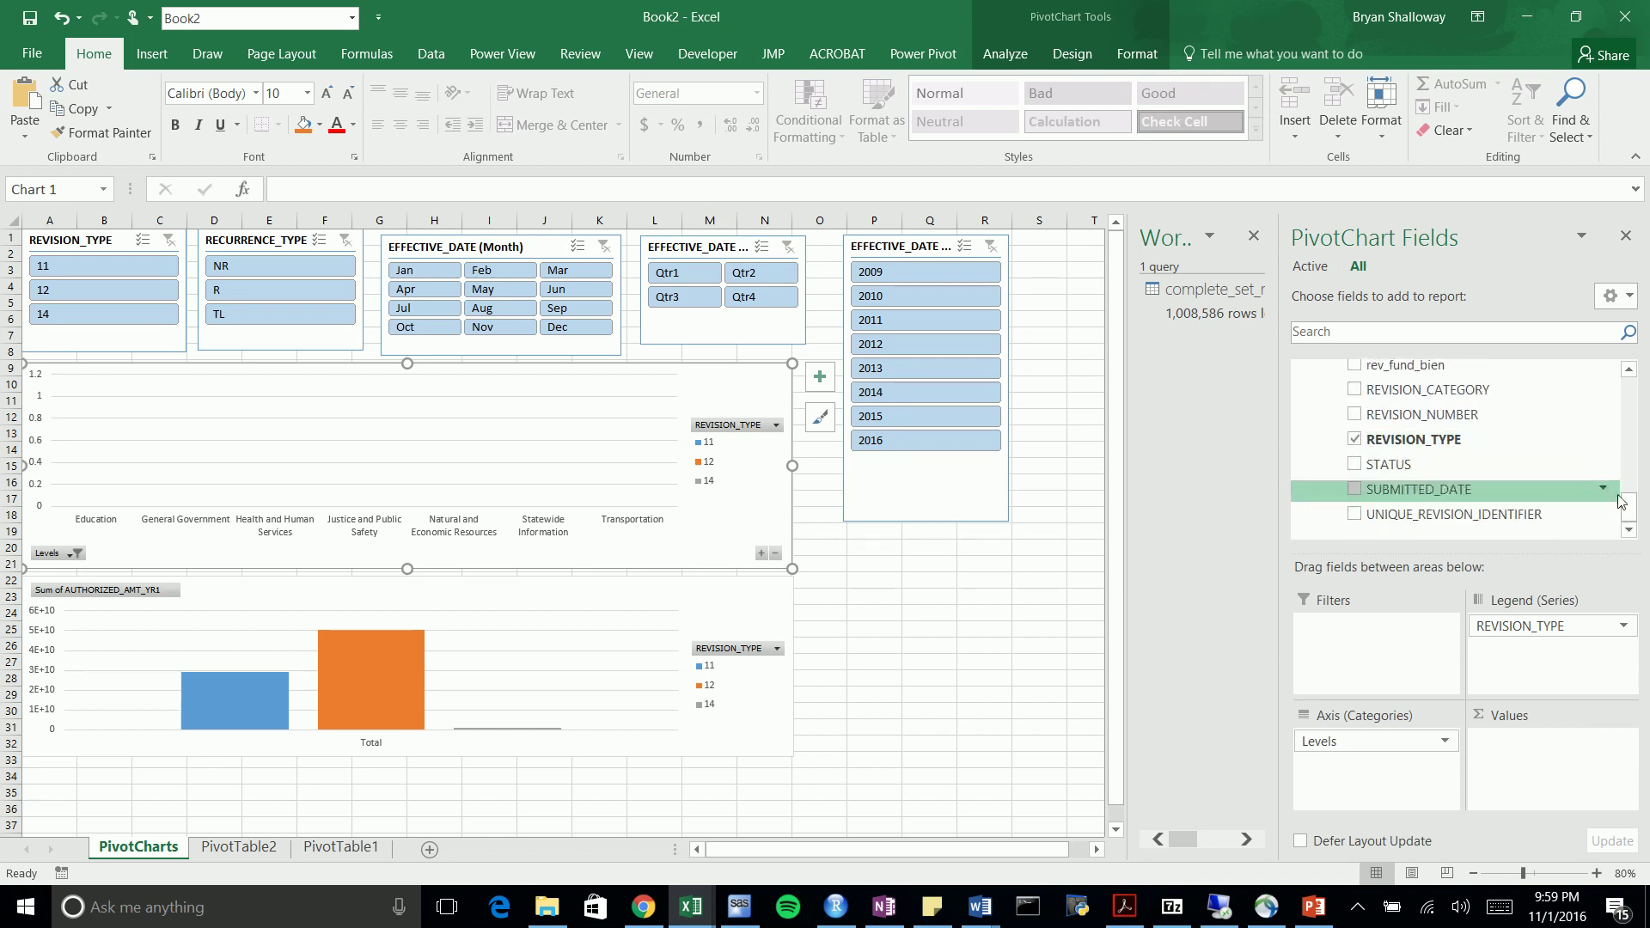
pyautogui.moveTo(1631, 507); pyautogui.dragTo(1632, 515)
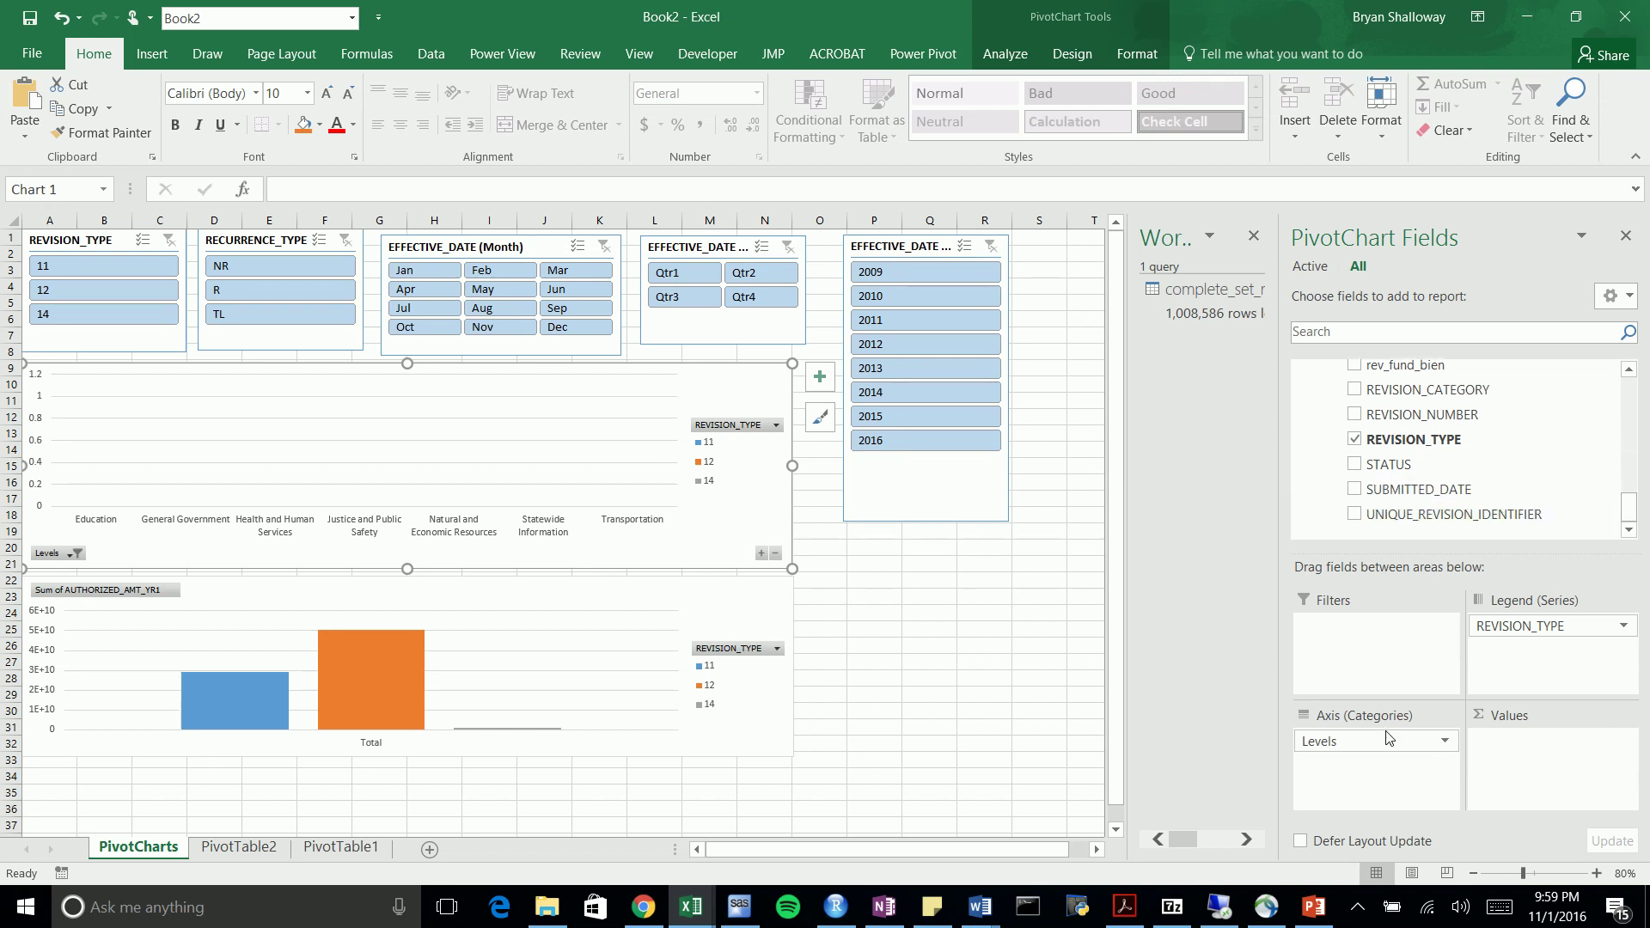
pyautogui.moveTo(1400, 740); pyautogui.dragTo(1394, 428)
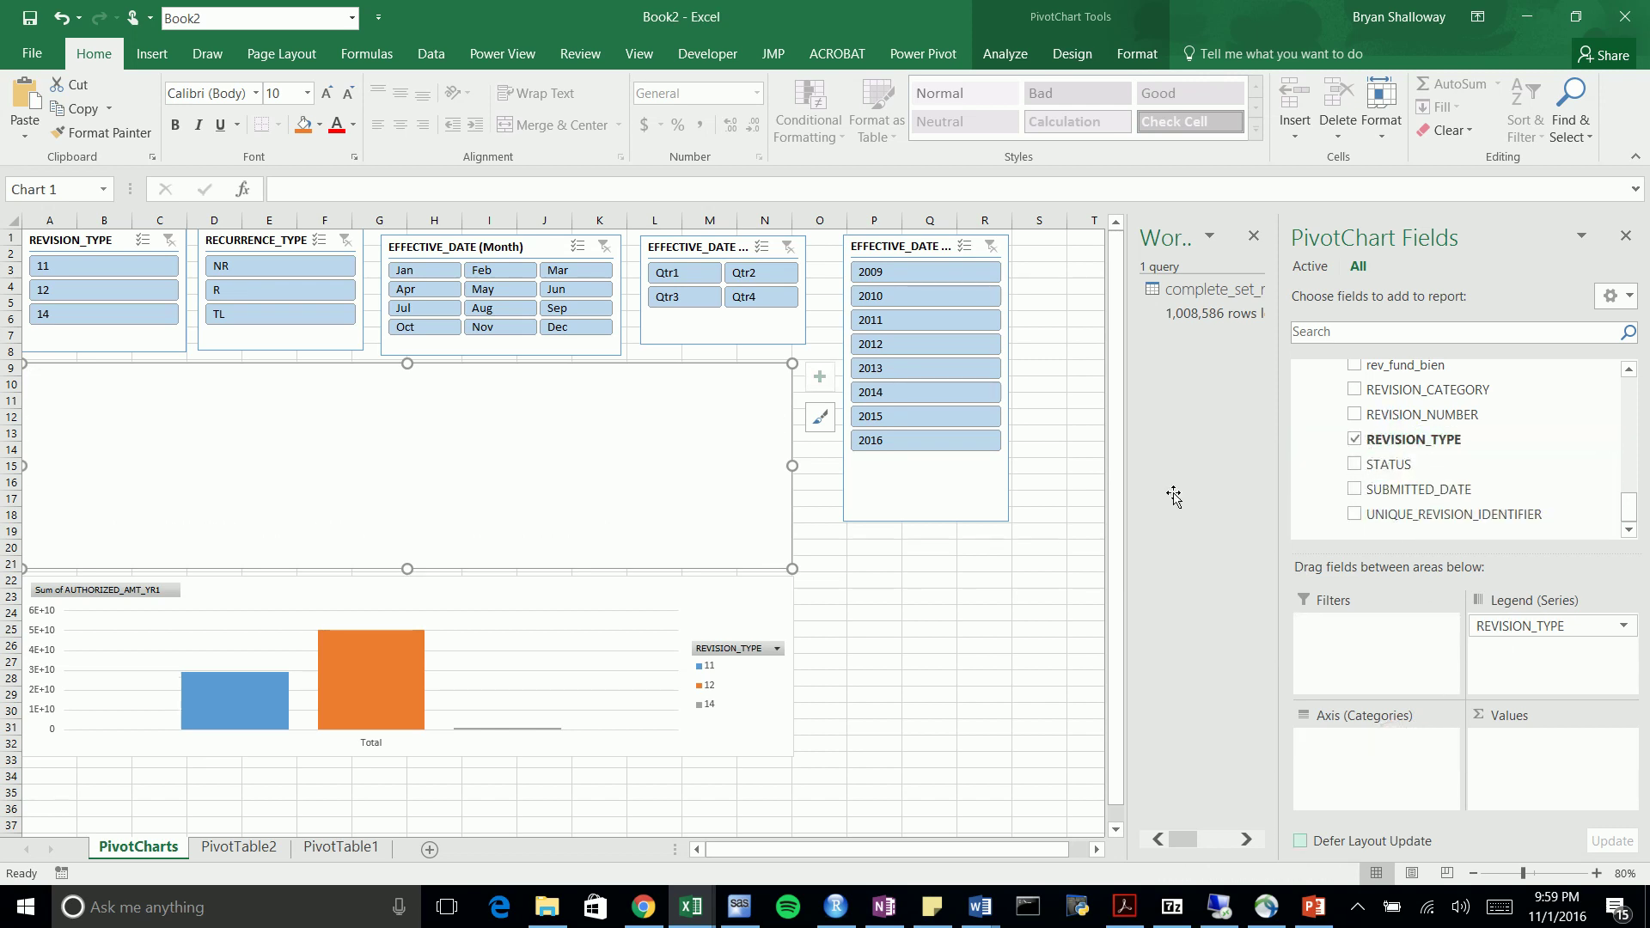
# Save the workbook in the OSBM folder as OSBM_TemplateTest in Excel Workbook format
pyautogui.click(972, 642)
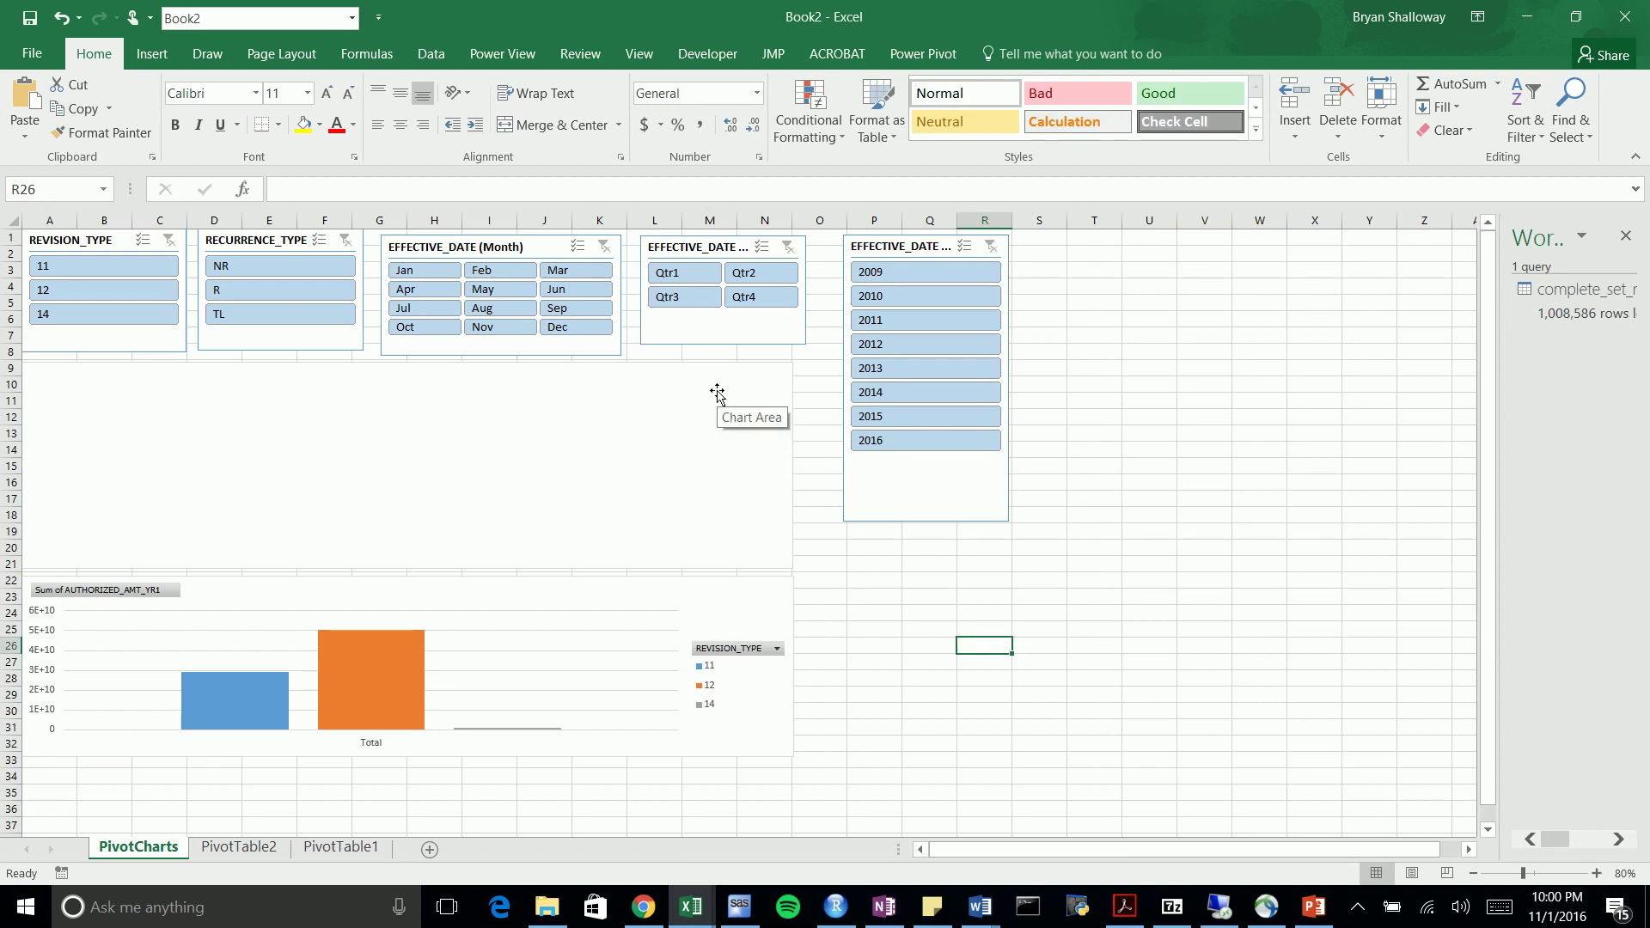
pyautogui.press('F12')
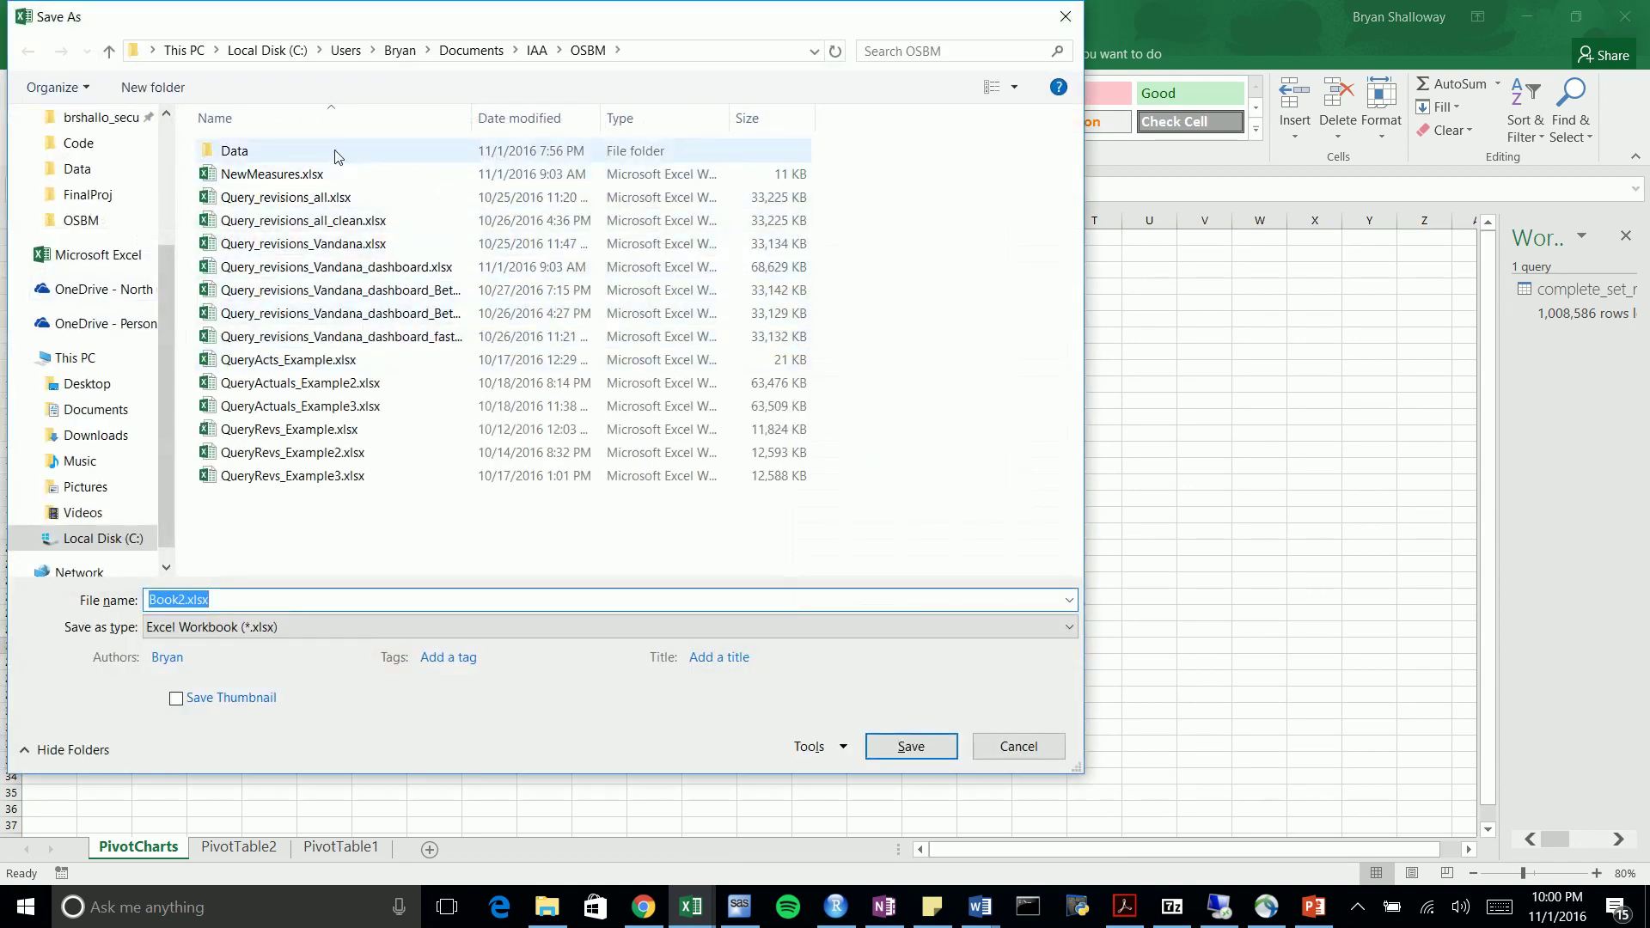
pyautogui.write('OSB')
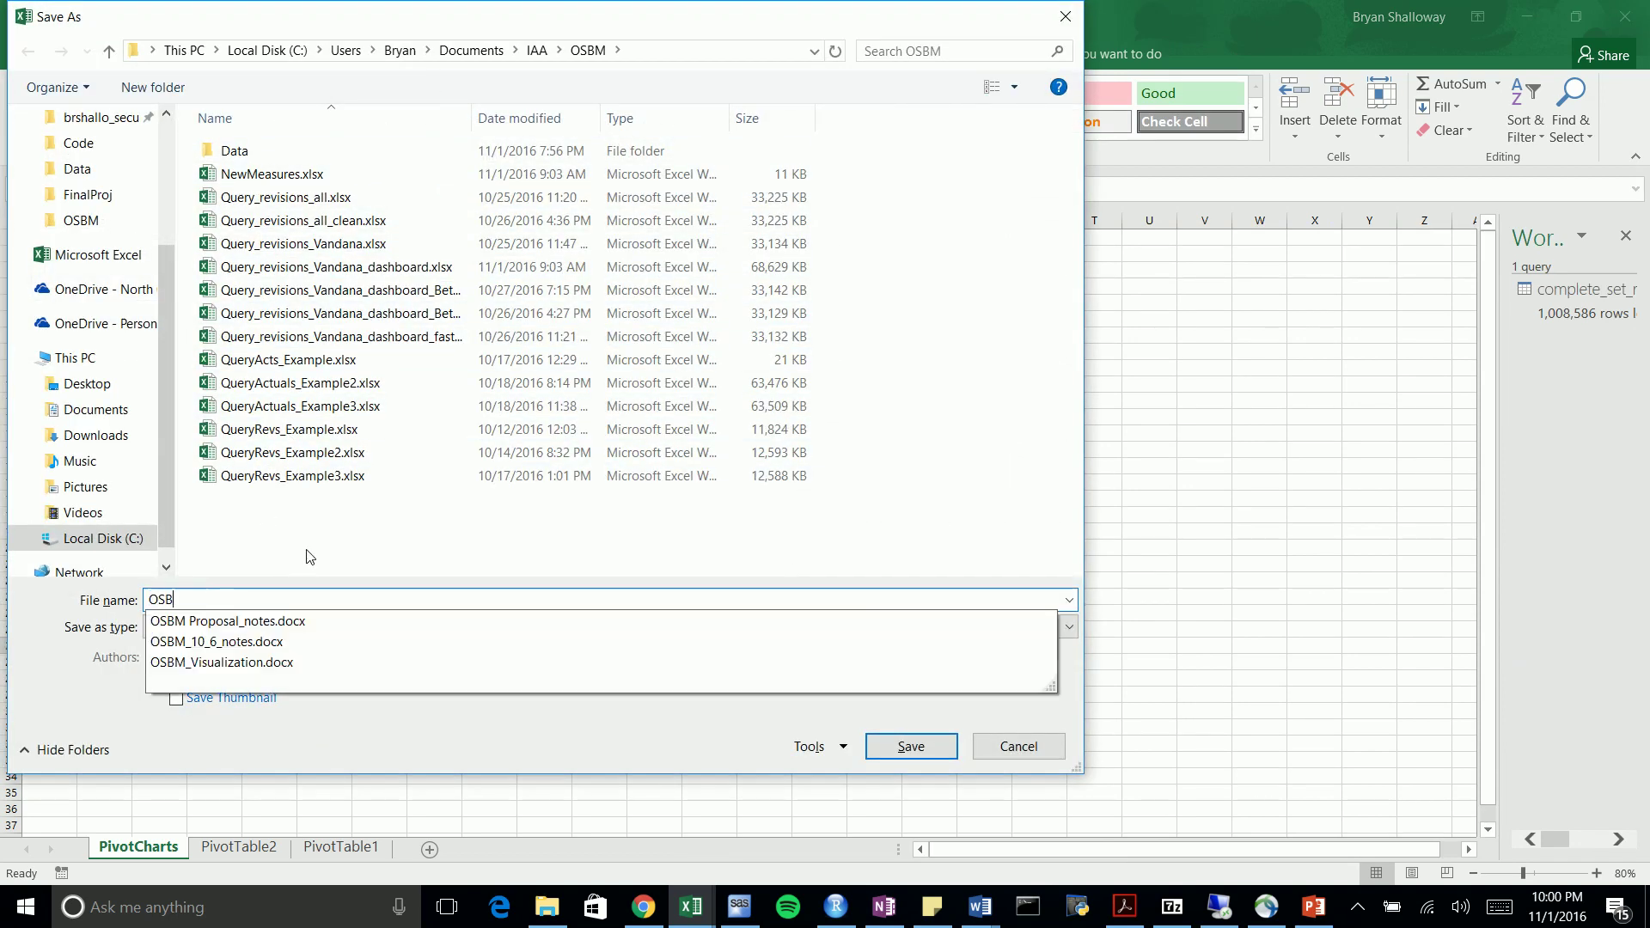
pyautogui.write('M_TemplateTest')
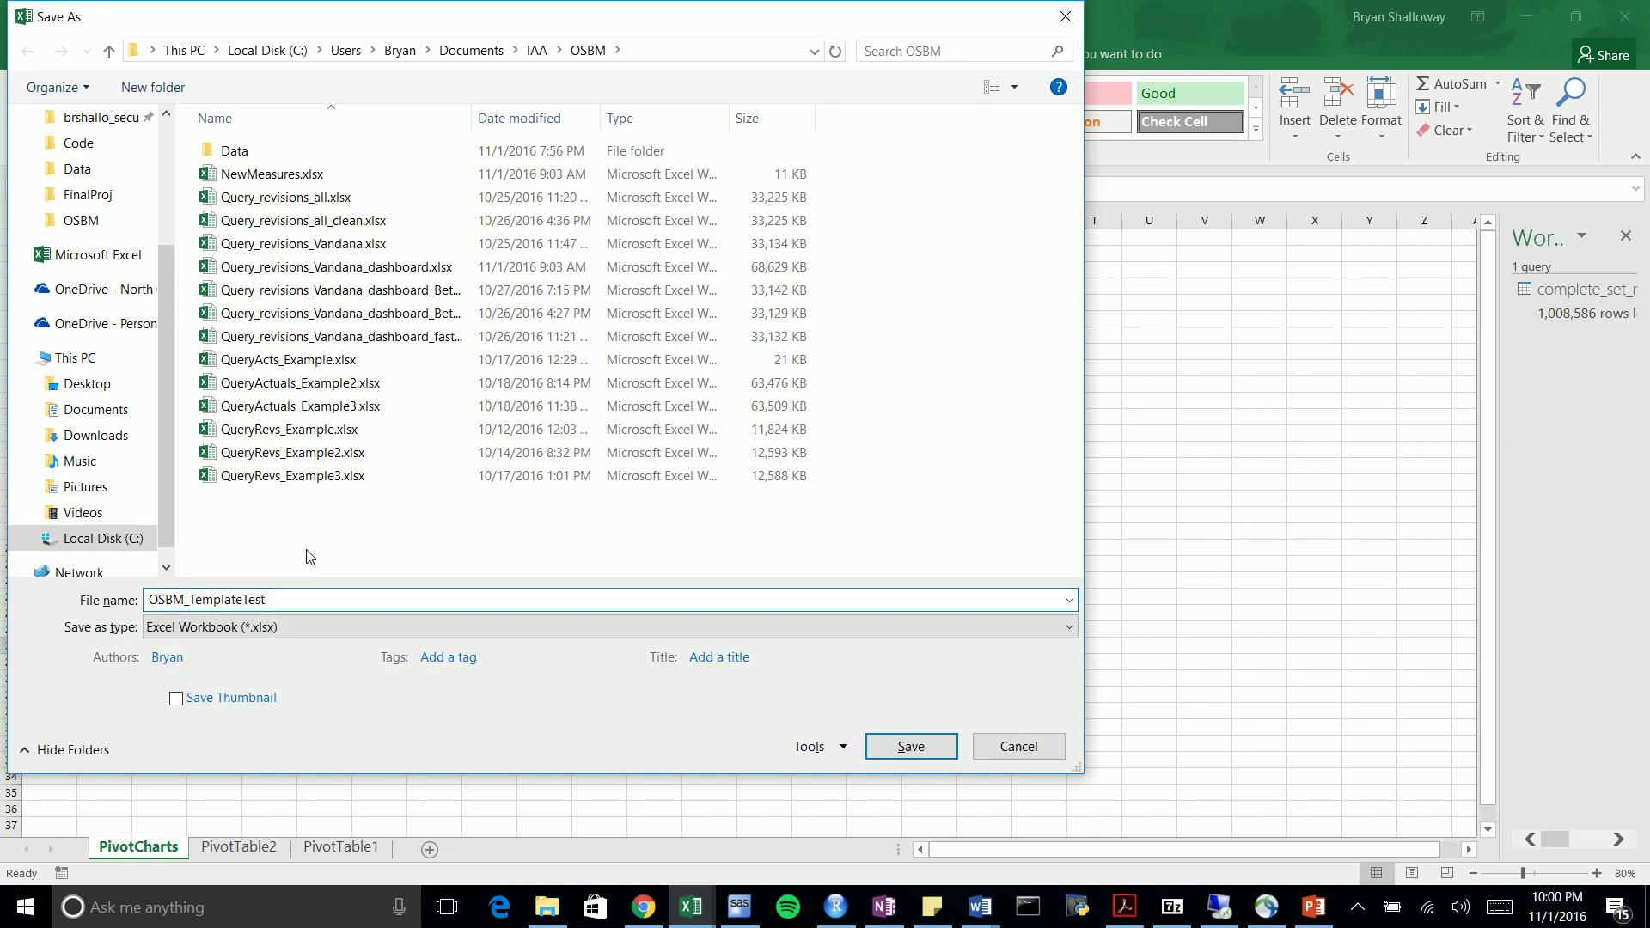
pyautogui.press('Return')
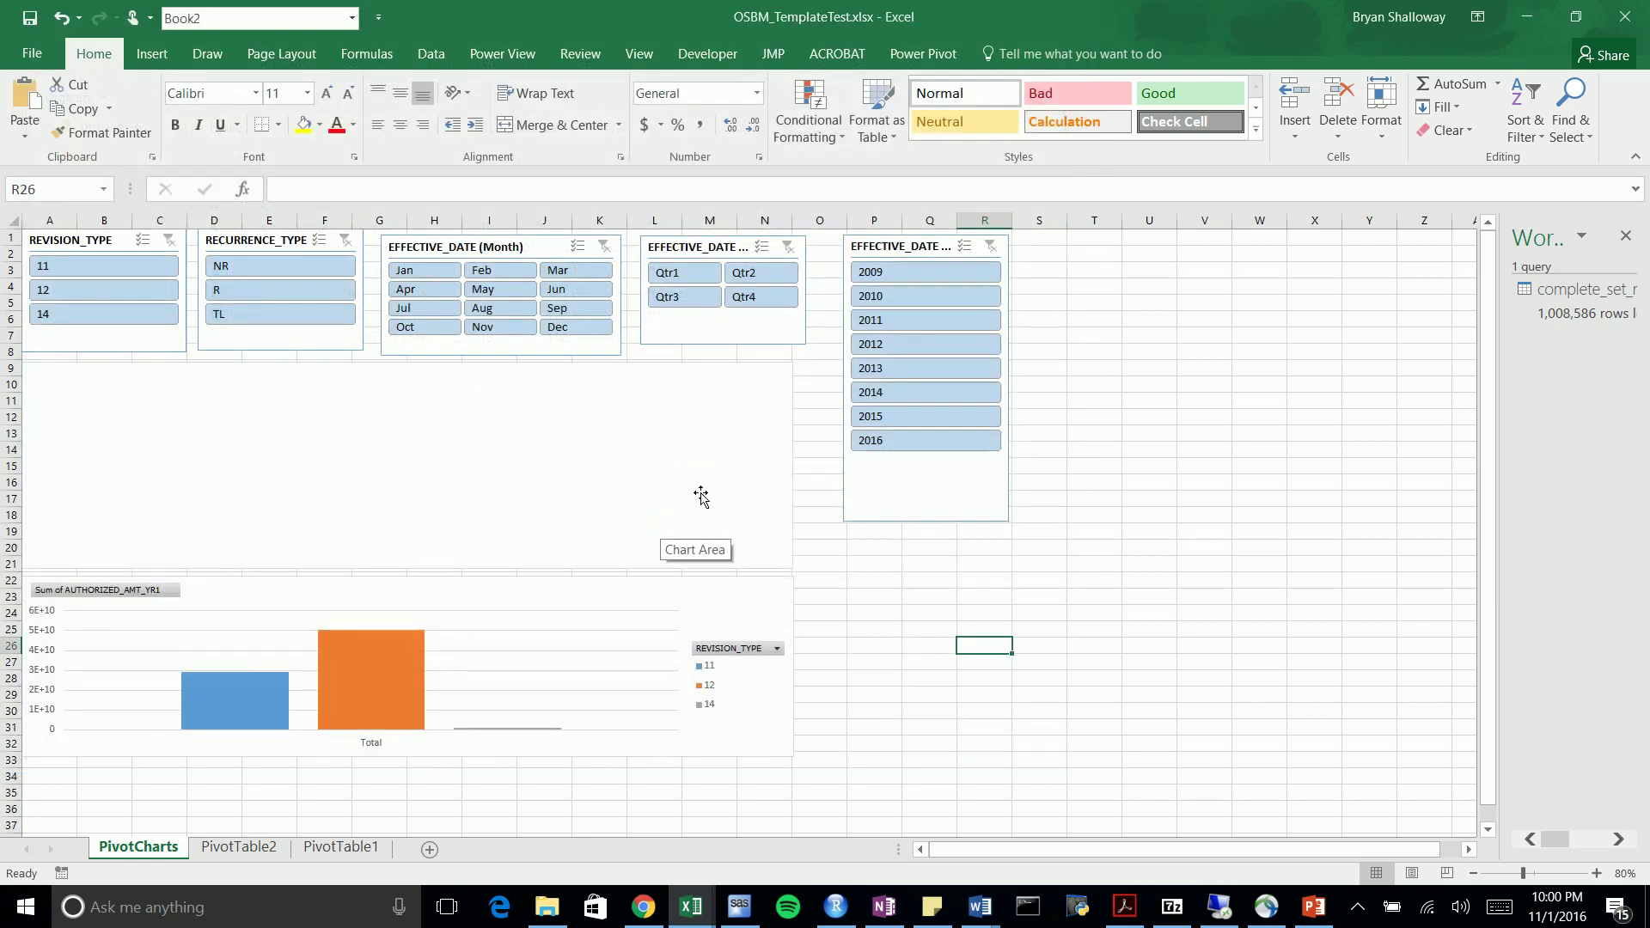
# Move the year slicer slightly closer to the quarter slicer
pyautogui.click(722, 428)
pyautogui.moveTo(901, 247); pyautogui.dragTo(835, 242)
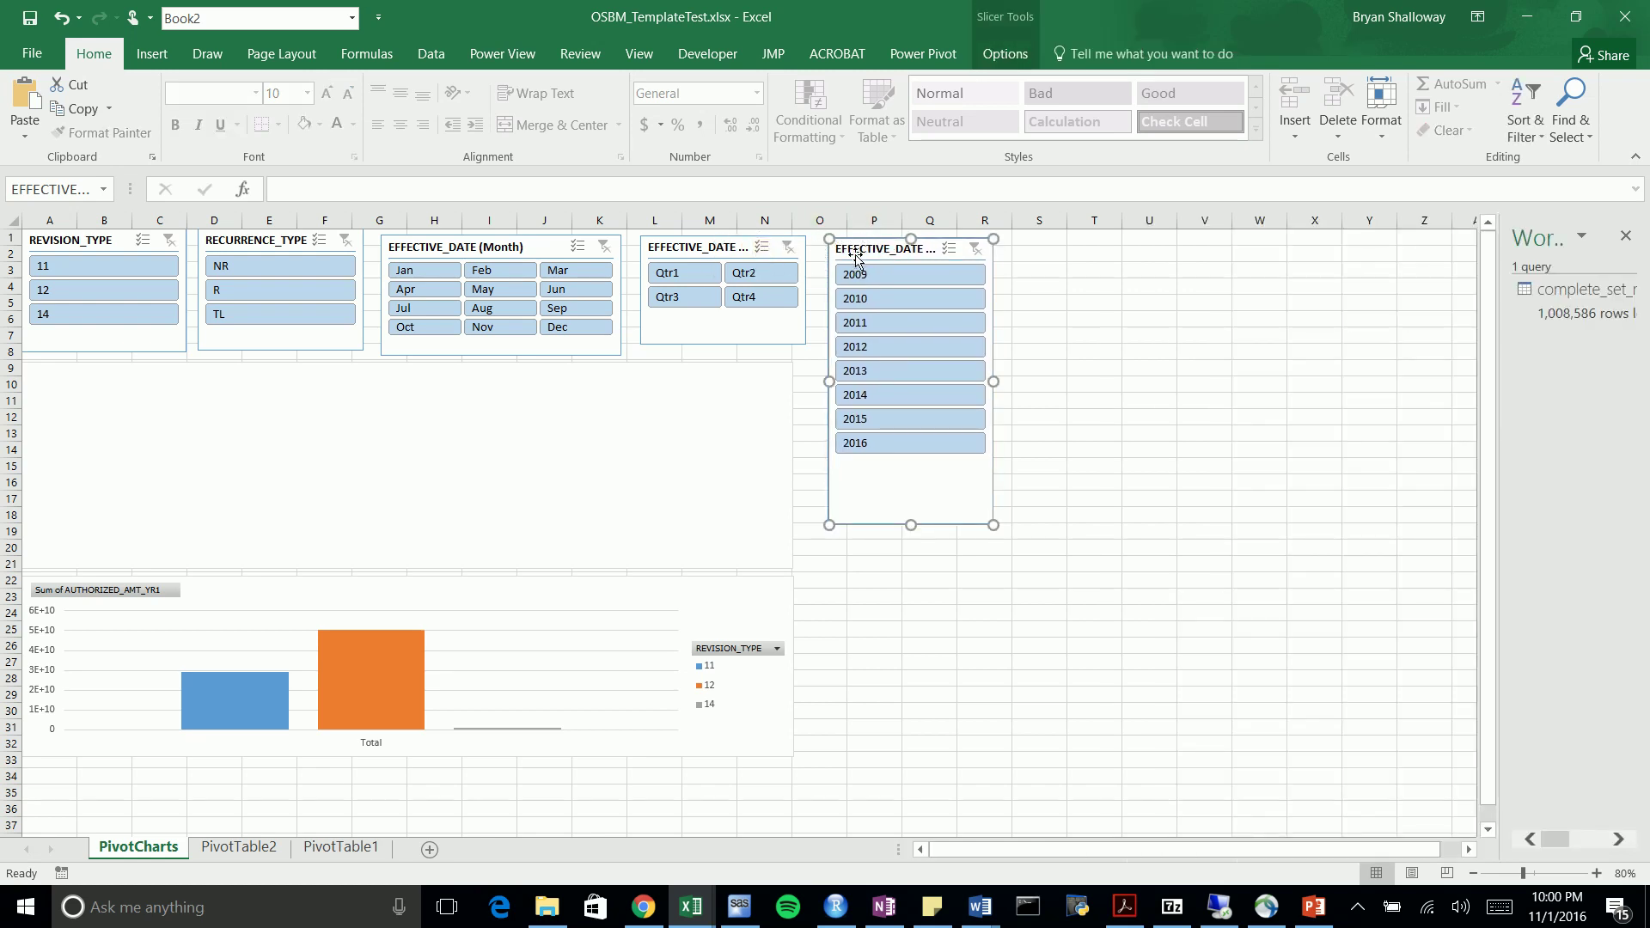
pyautogui.click(647, 415)
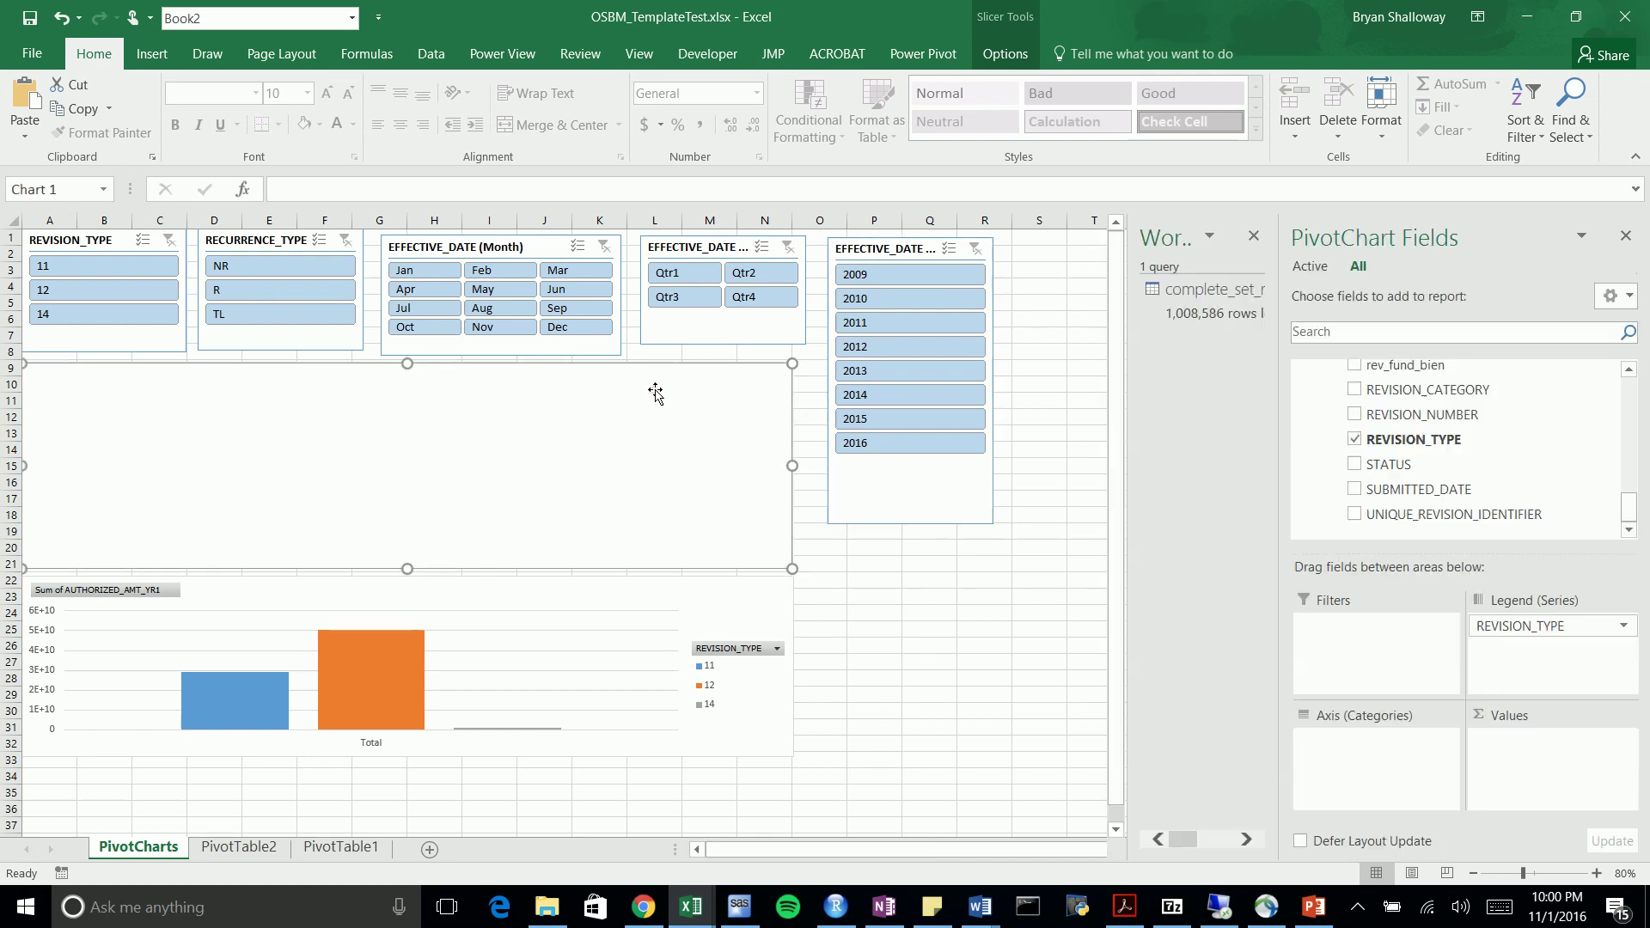
pyautogui.click(869, 251)
pyautogui.click(693, 397)
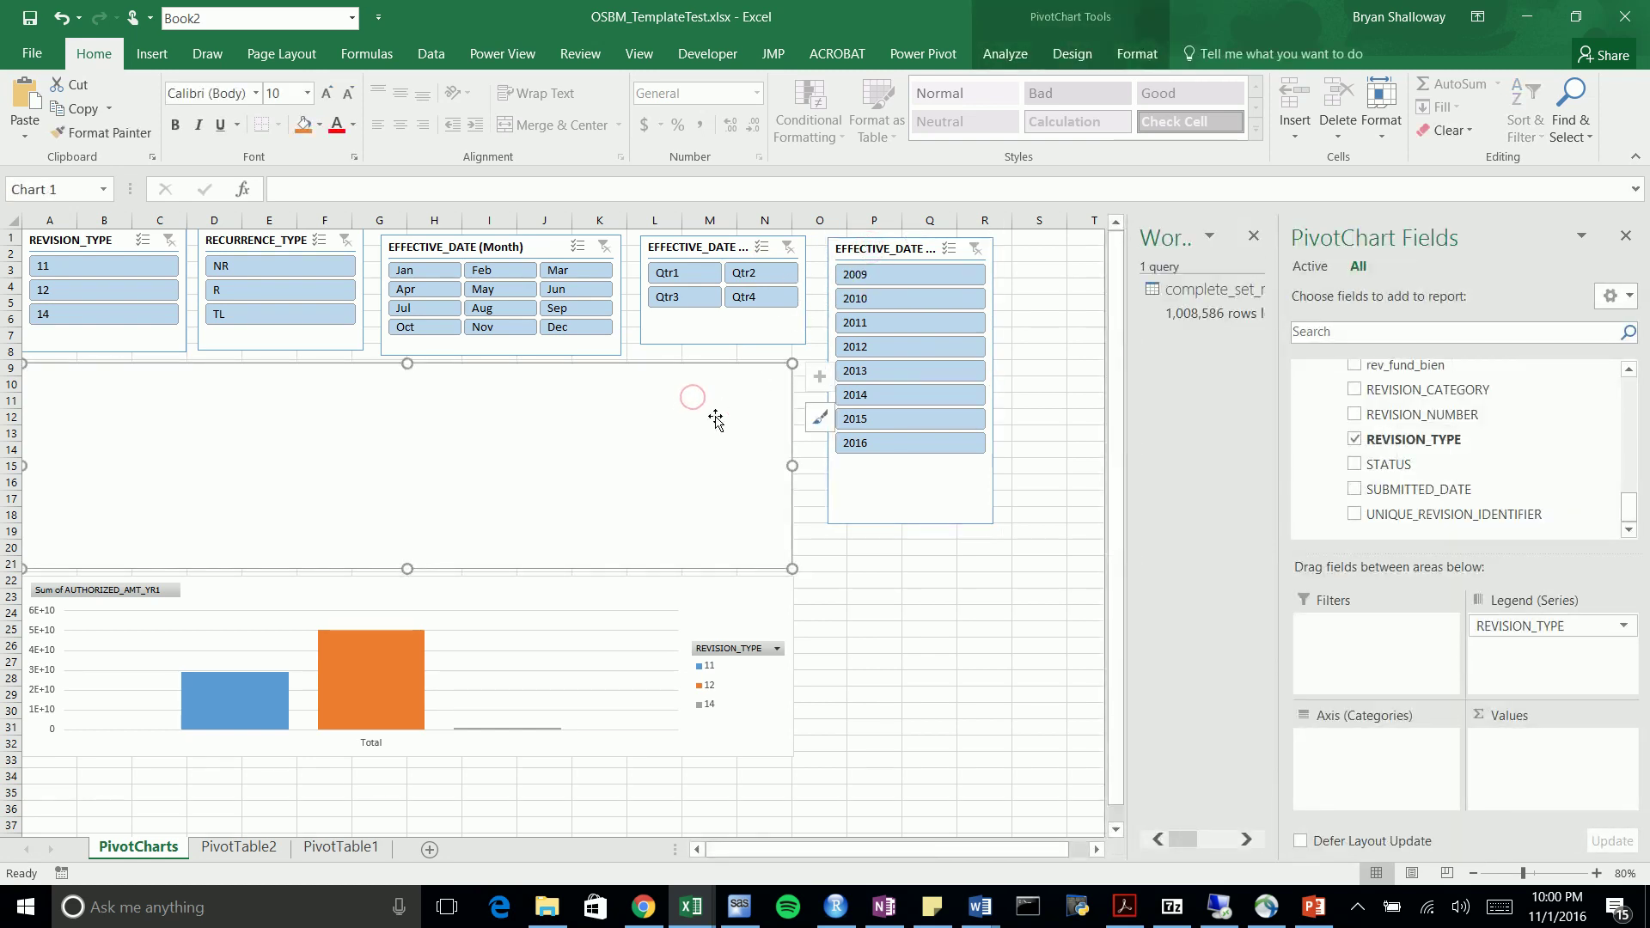
pyautogui.click(858, 246)
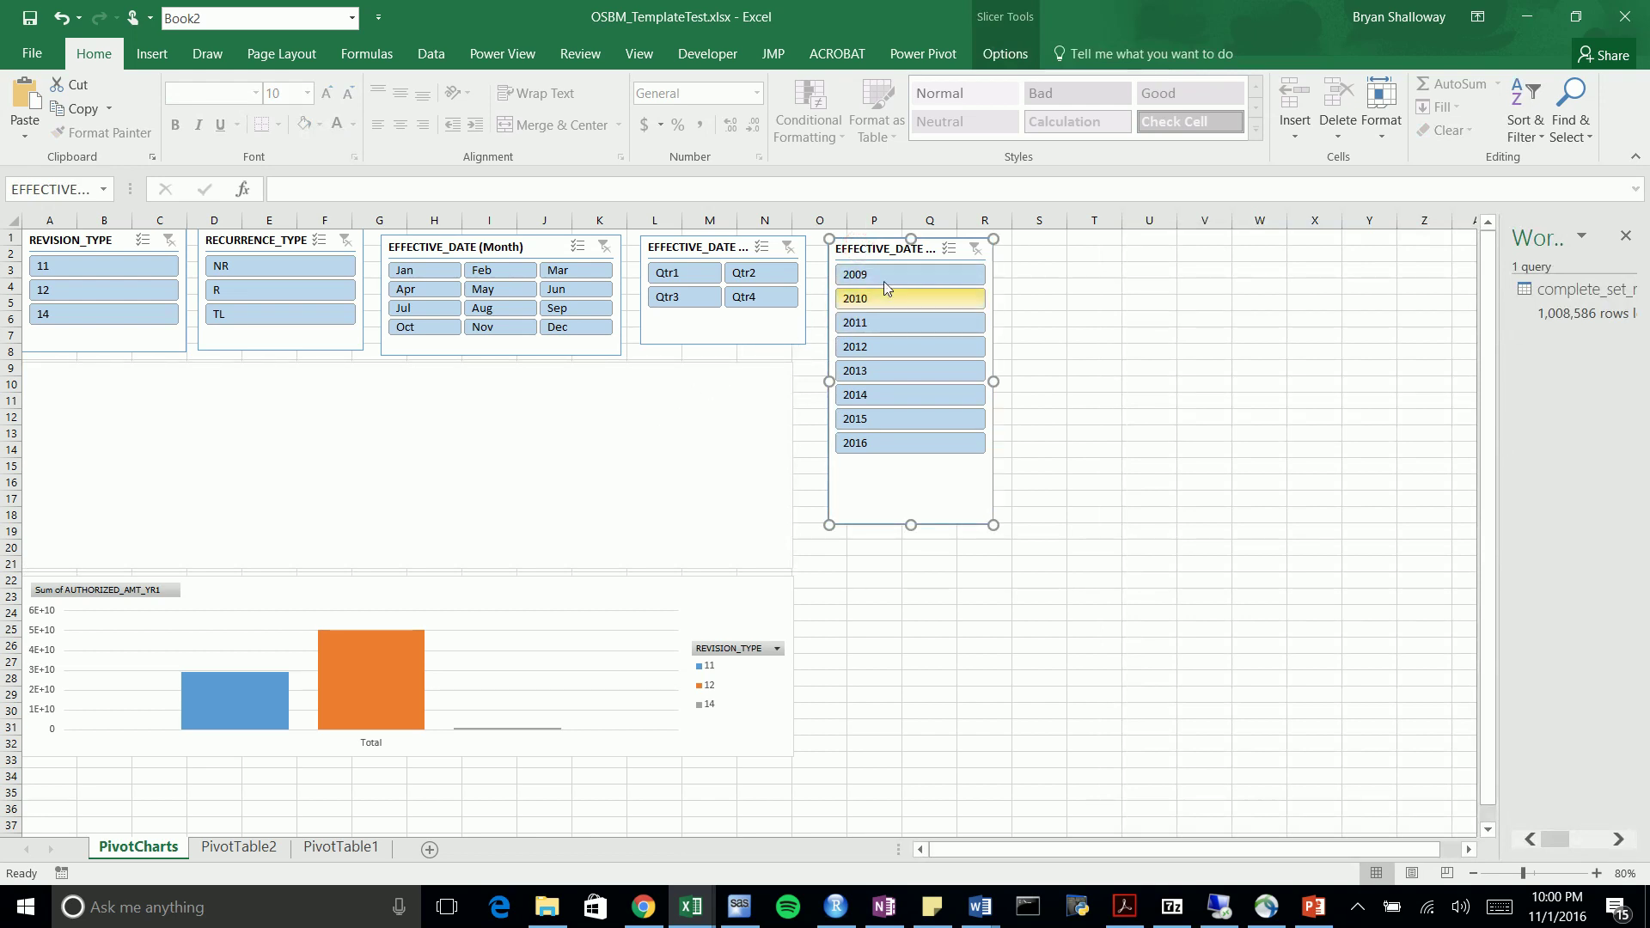
pyautogui.keyDown('ctrl'); pyautogui.click(694, 242); pyautogui.keyUp('ctrl')
pyautogui.keyDown('ctrl'); pyautogui.click(522, 241); pyautogui.keyUp('ctrl')
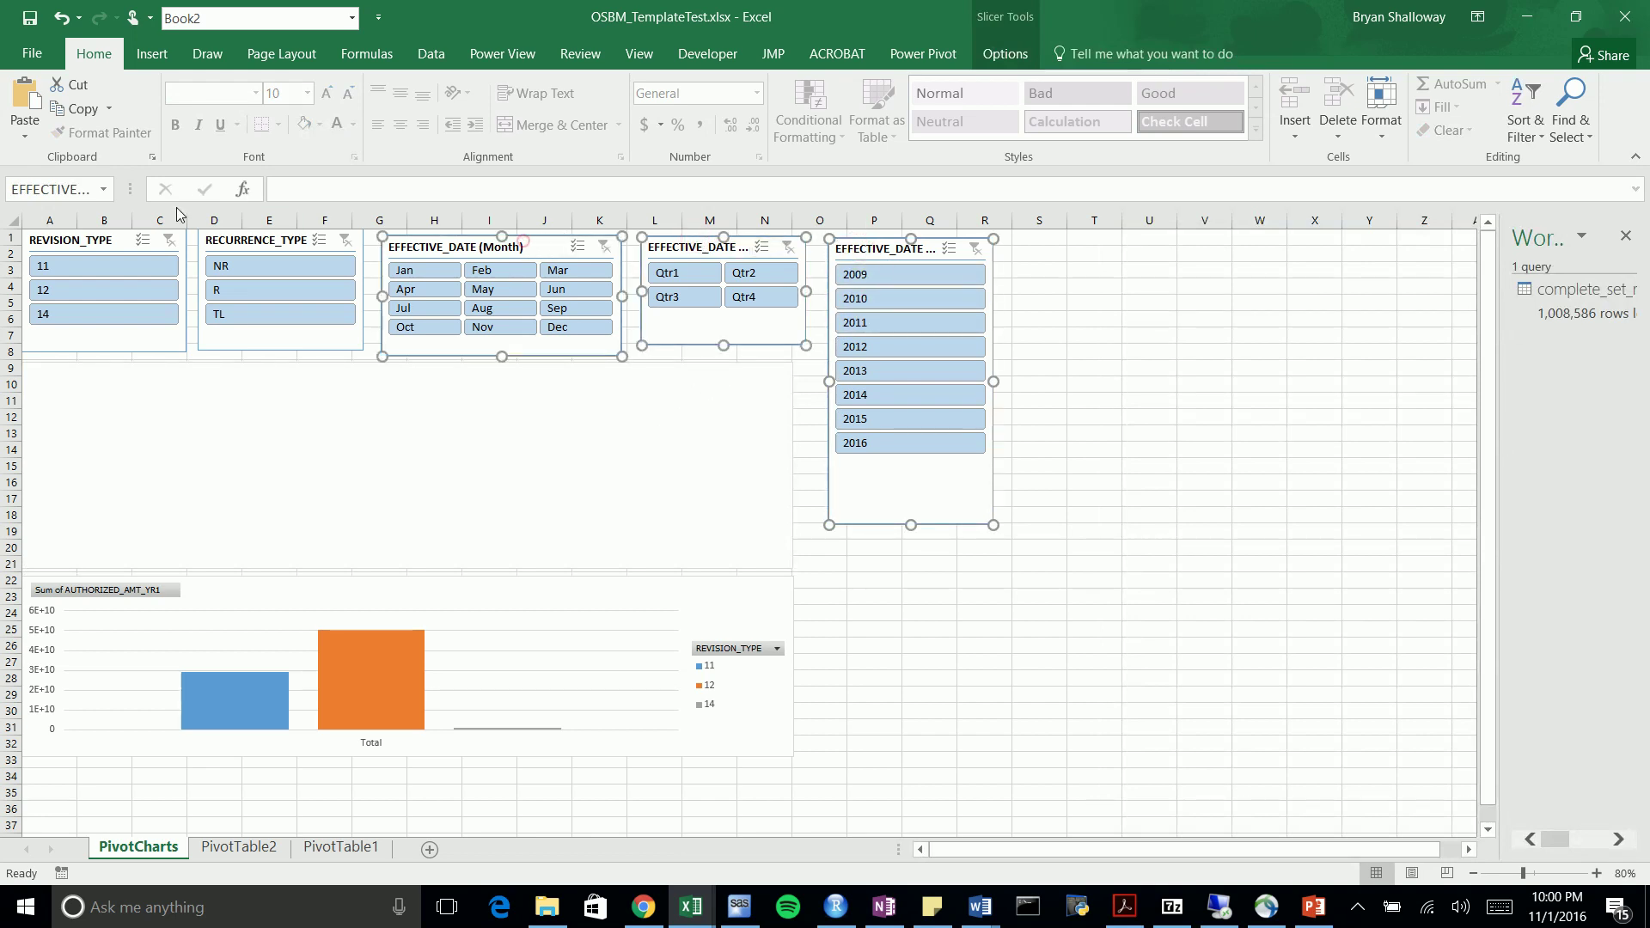
pyautogui.keyDown('ctrl'); pyautogui.click(237, 244); pyautogui.keyUp('ctrl')
pyautogui.keyDown('ctrl'); pyautogui.click(129, 238); pyautogui.keyUp('ctrl')
pyautogui.click(468, 423)
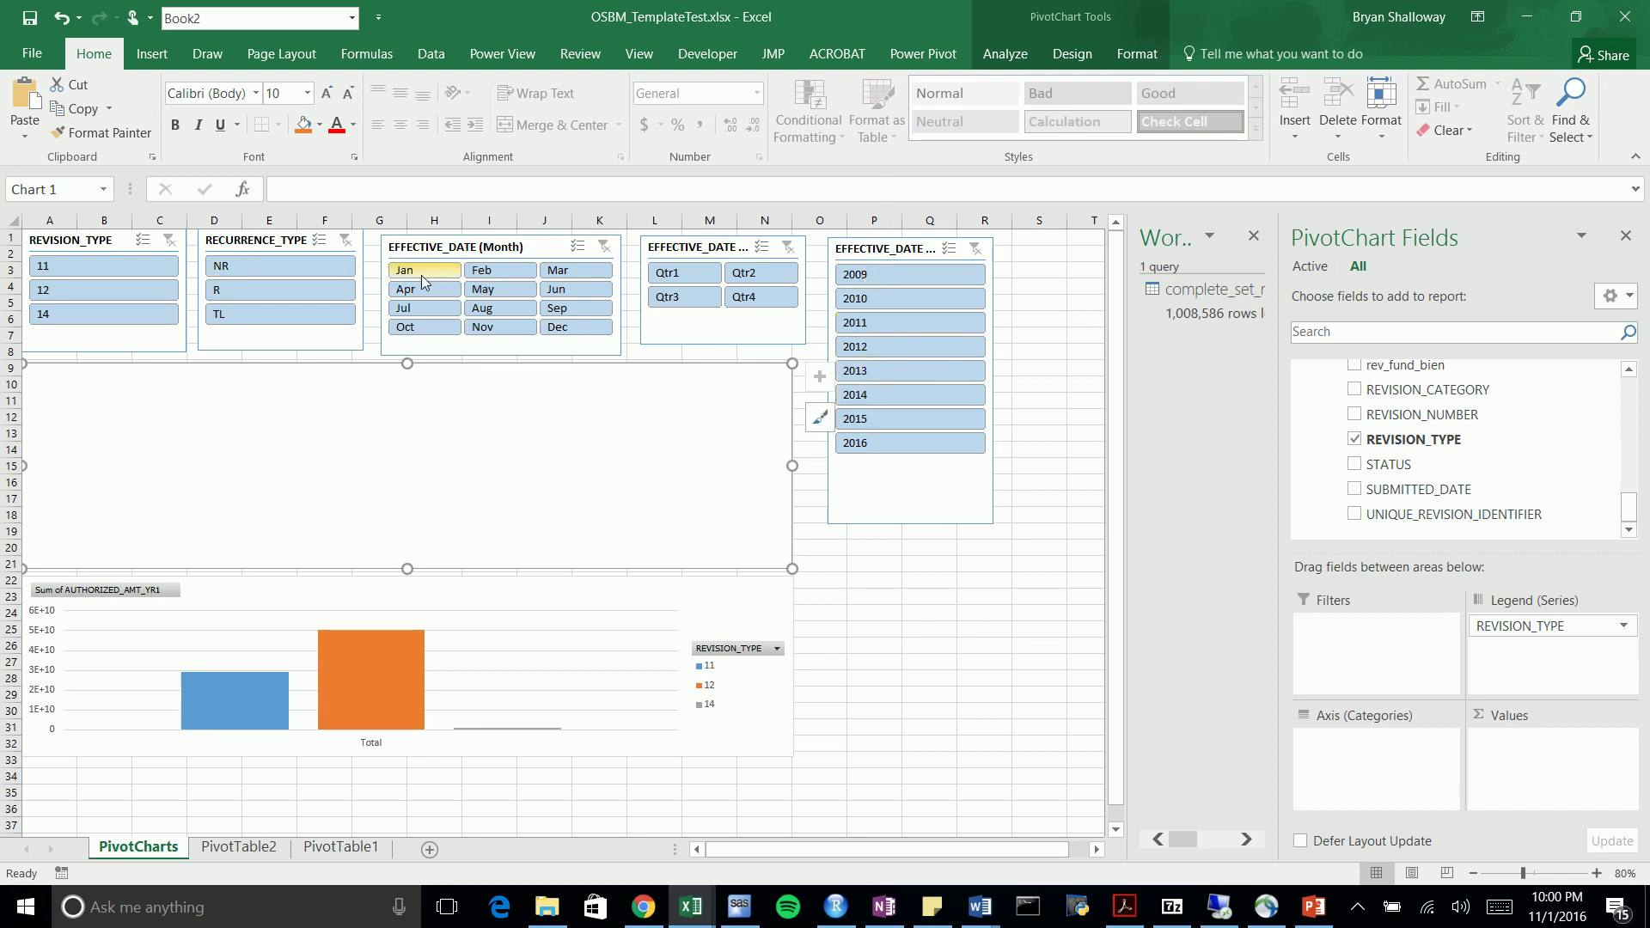
# Set all five slicers together to "Don't move or size with cells" in their format properties
pyautogui.click(883, 238)
pyautogui.keyDown('ctrl'); pyautogui.click(653, 247); pyautogui.keyUp('ctrl')
pyautogui.keyDown('ctrl'); pyautogui.click(460, 251); pyautogui.keyUp('ctrl')
pyautogui.keyDown('ctrl'); pyautogui.click(276, 240); pyautogui.keyUp('ctrl')
pyautogui.keyDown('ctrl'); pyautogui.click(121, 242); pyautogui.keyUp('ctrl')
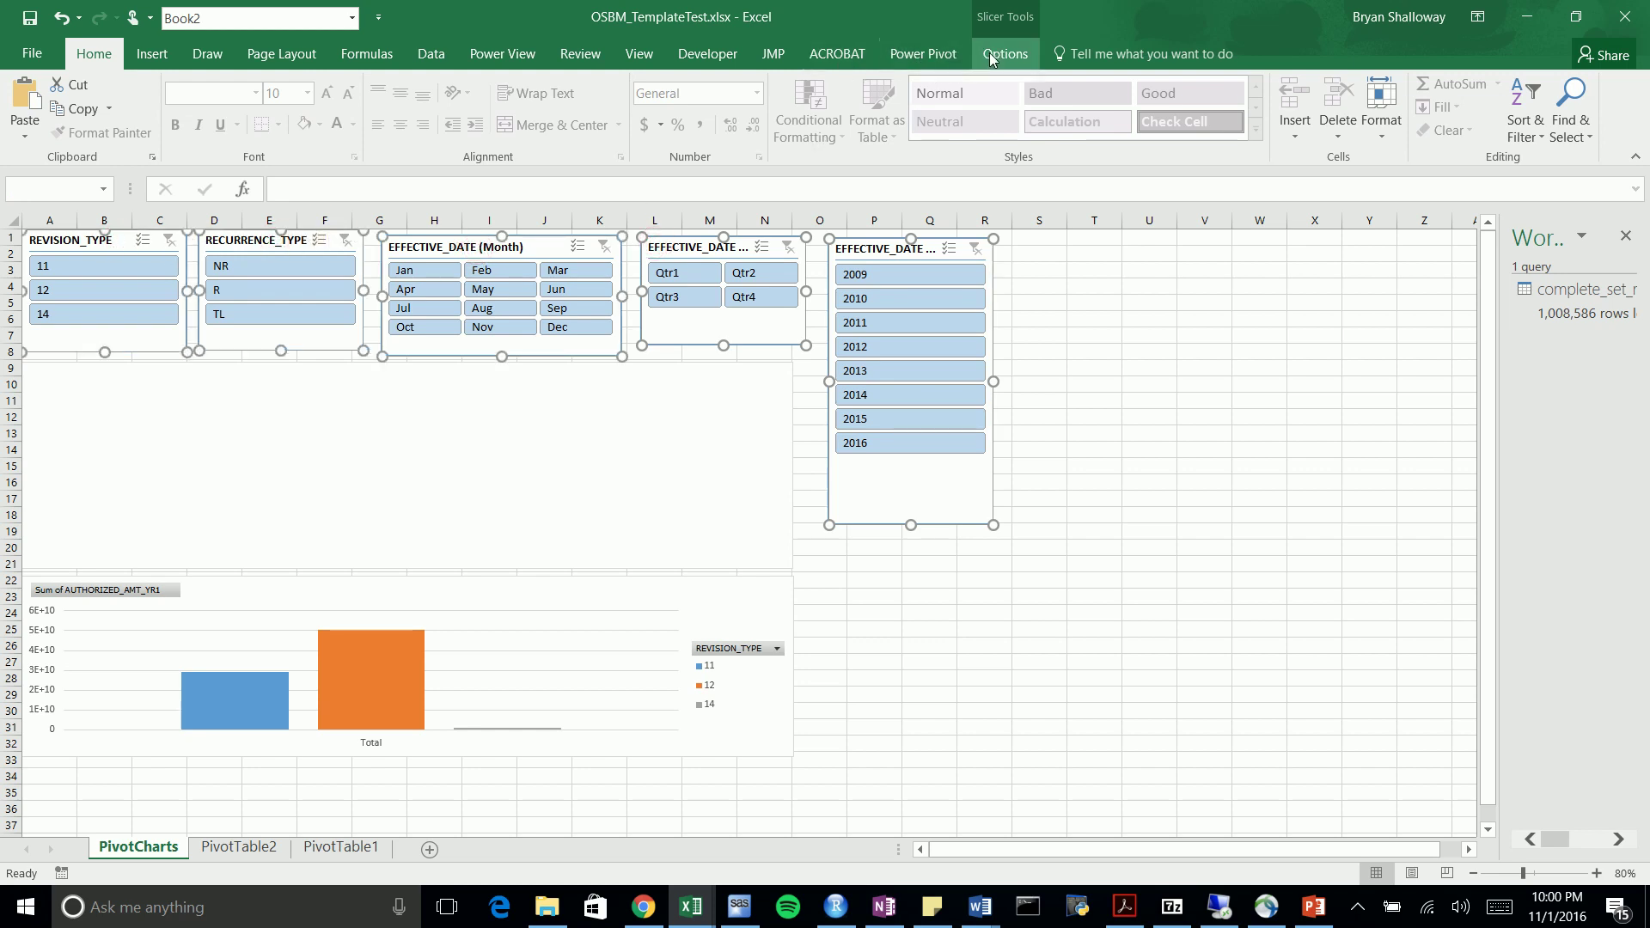
pyautogui.click(1004, 53)
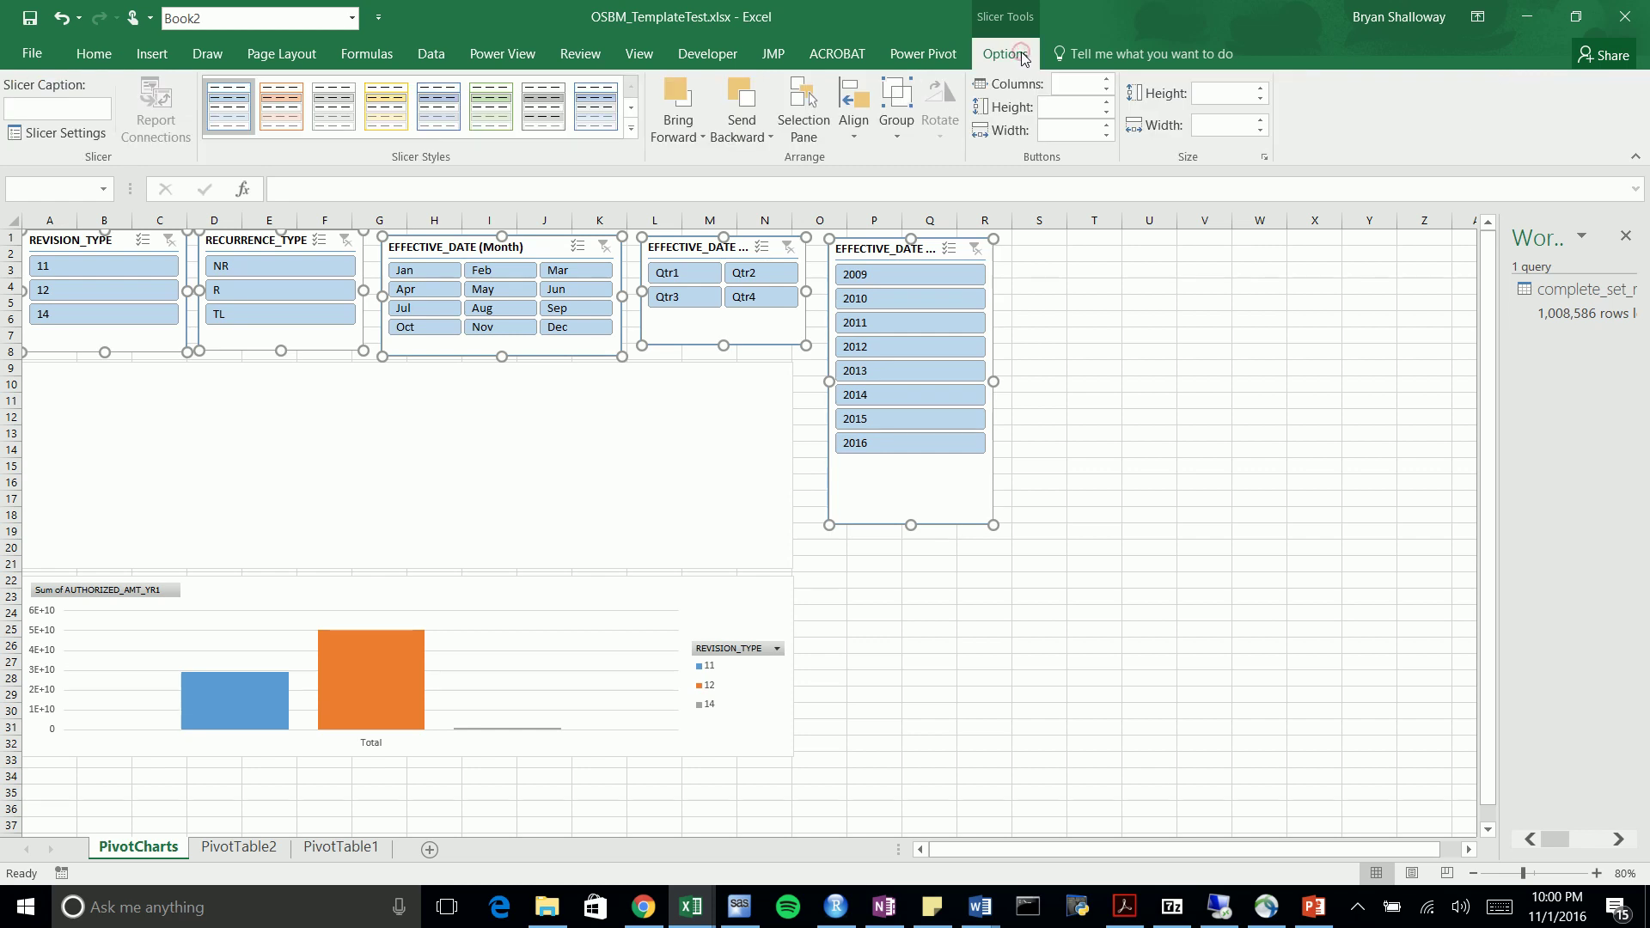
pyautogui.click(1264, 158)
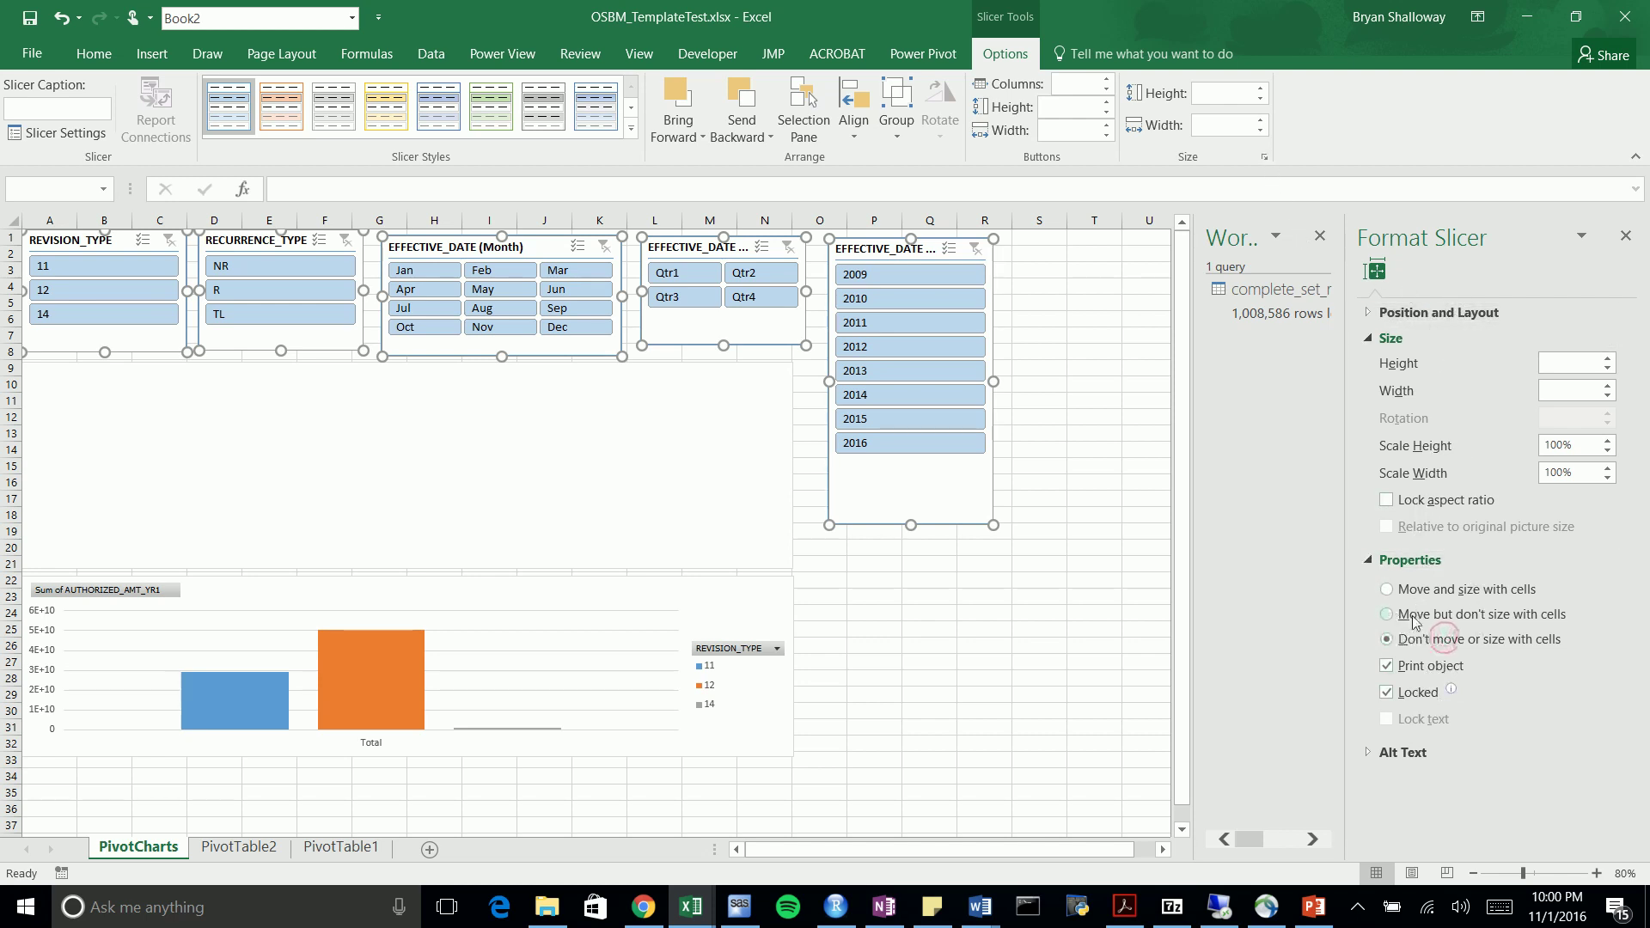
pyautogui.click(1009, 305)
# Insert a new sheet column at column O to test that the slicers stay fixed in place
pyautogui.moveTo(819, 220); pyautogui.dragTo(868, 217)
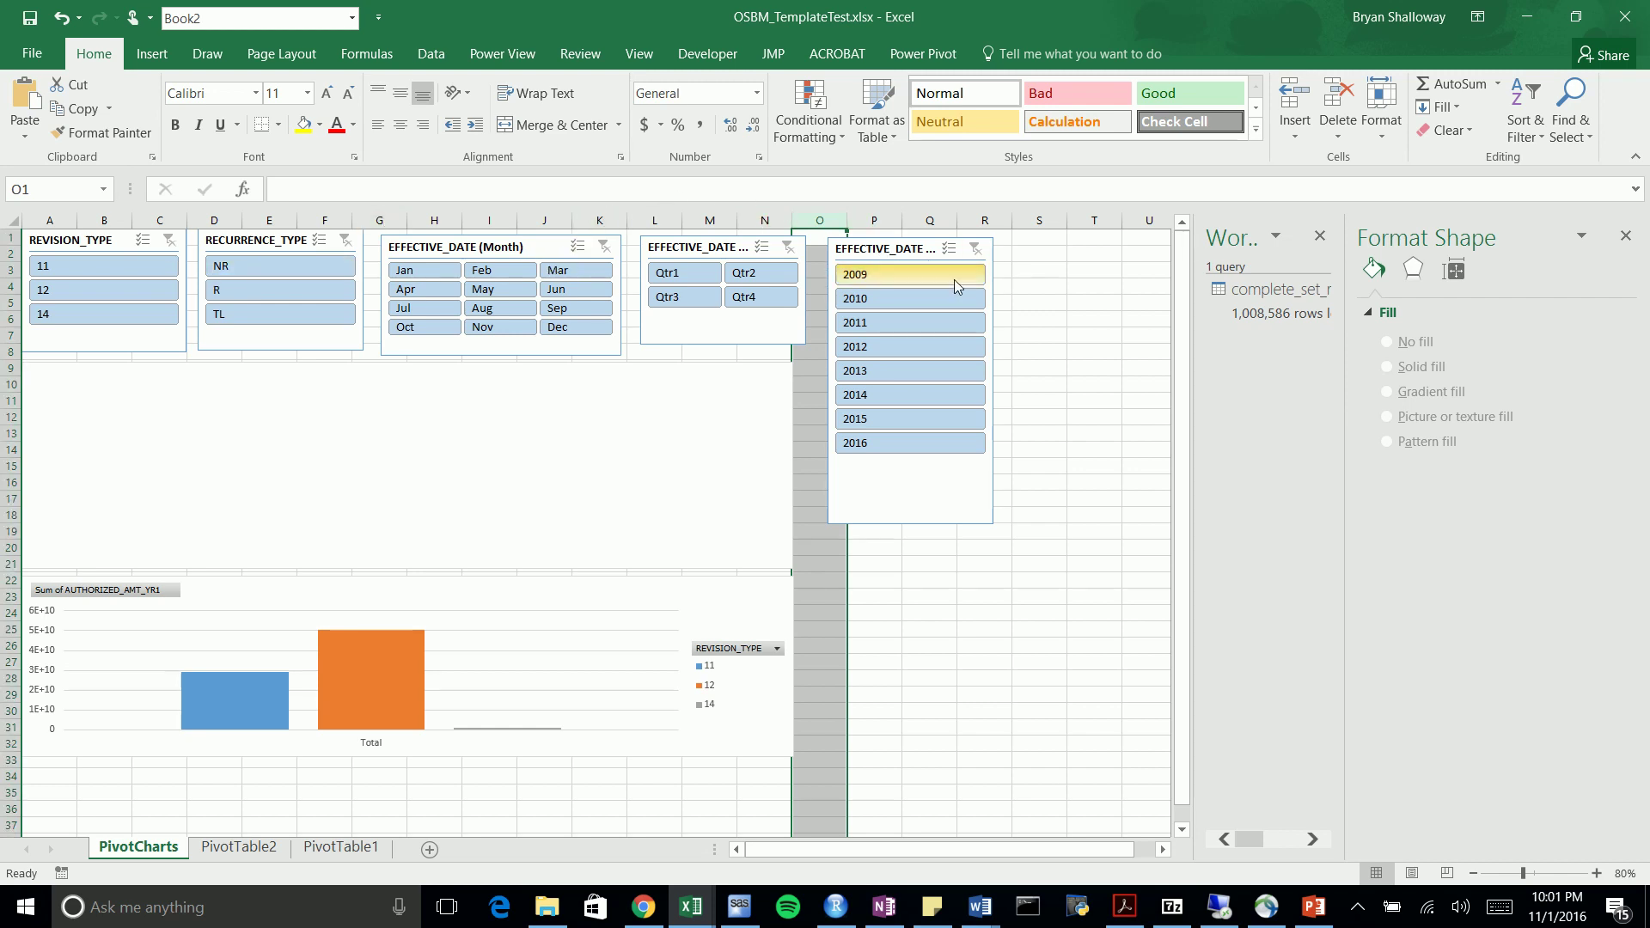
pyautogui.rightClick(834, 217)
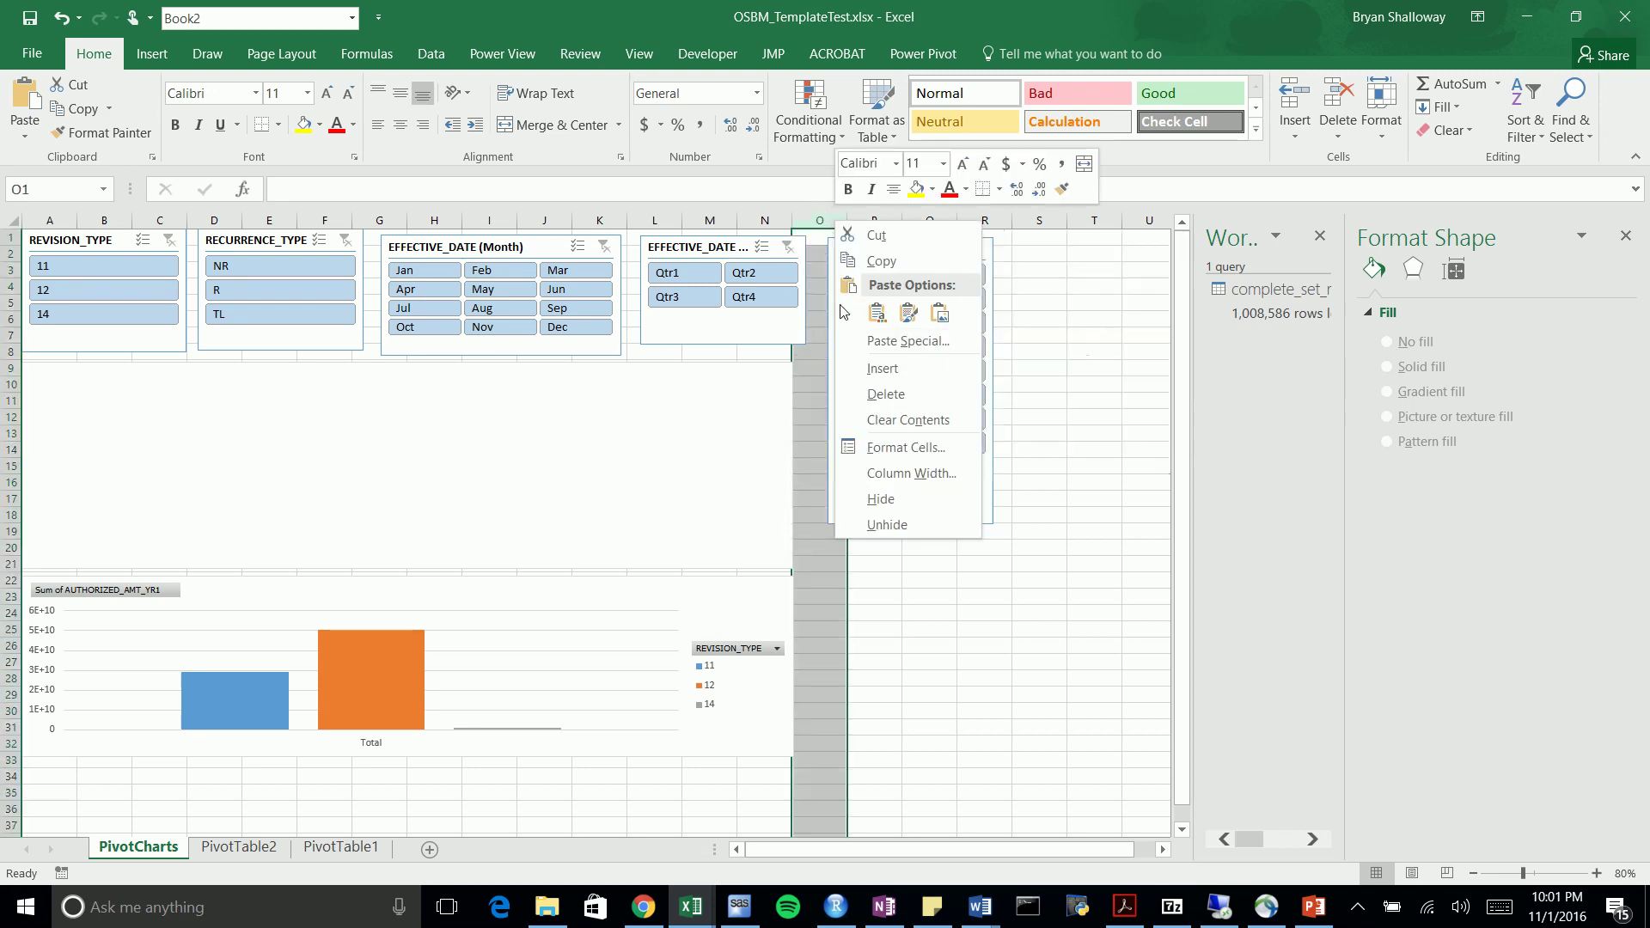
pyautogui.click(883, 368)
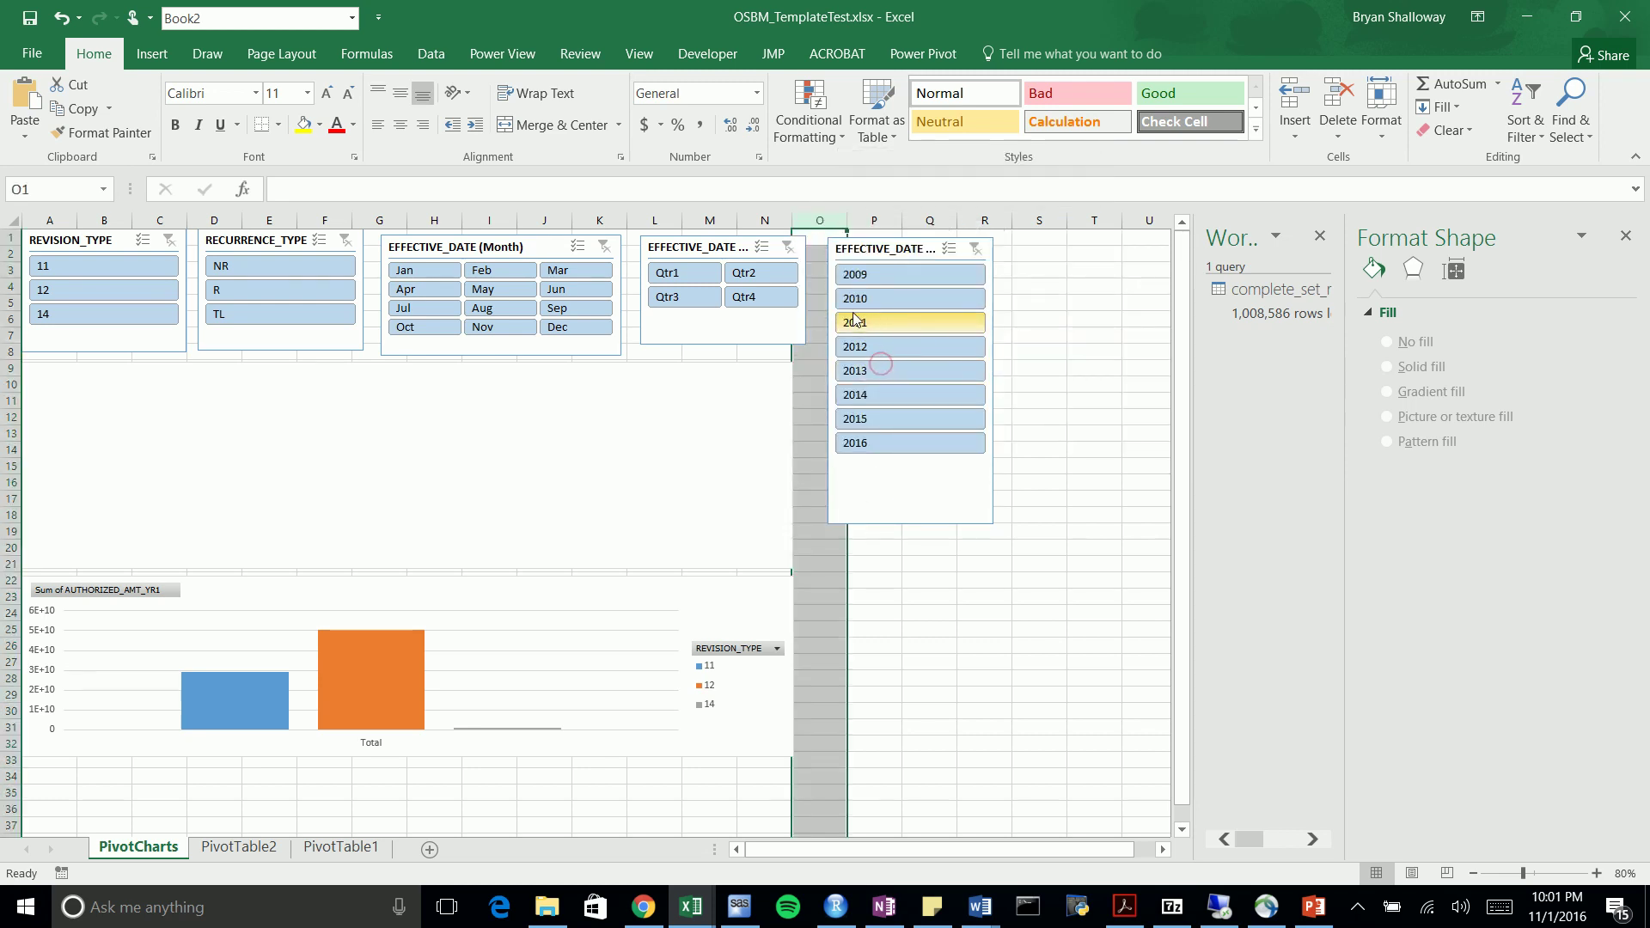
pyautogui.click(1043, 332)
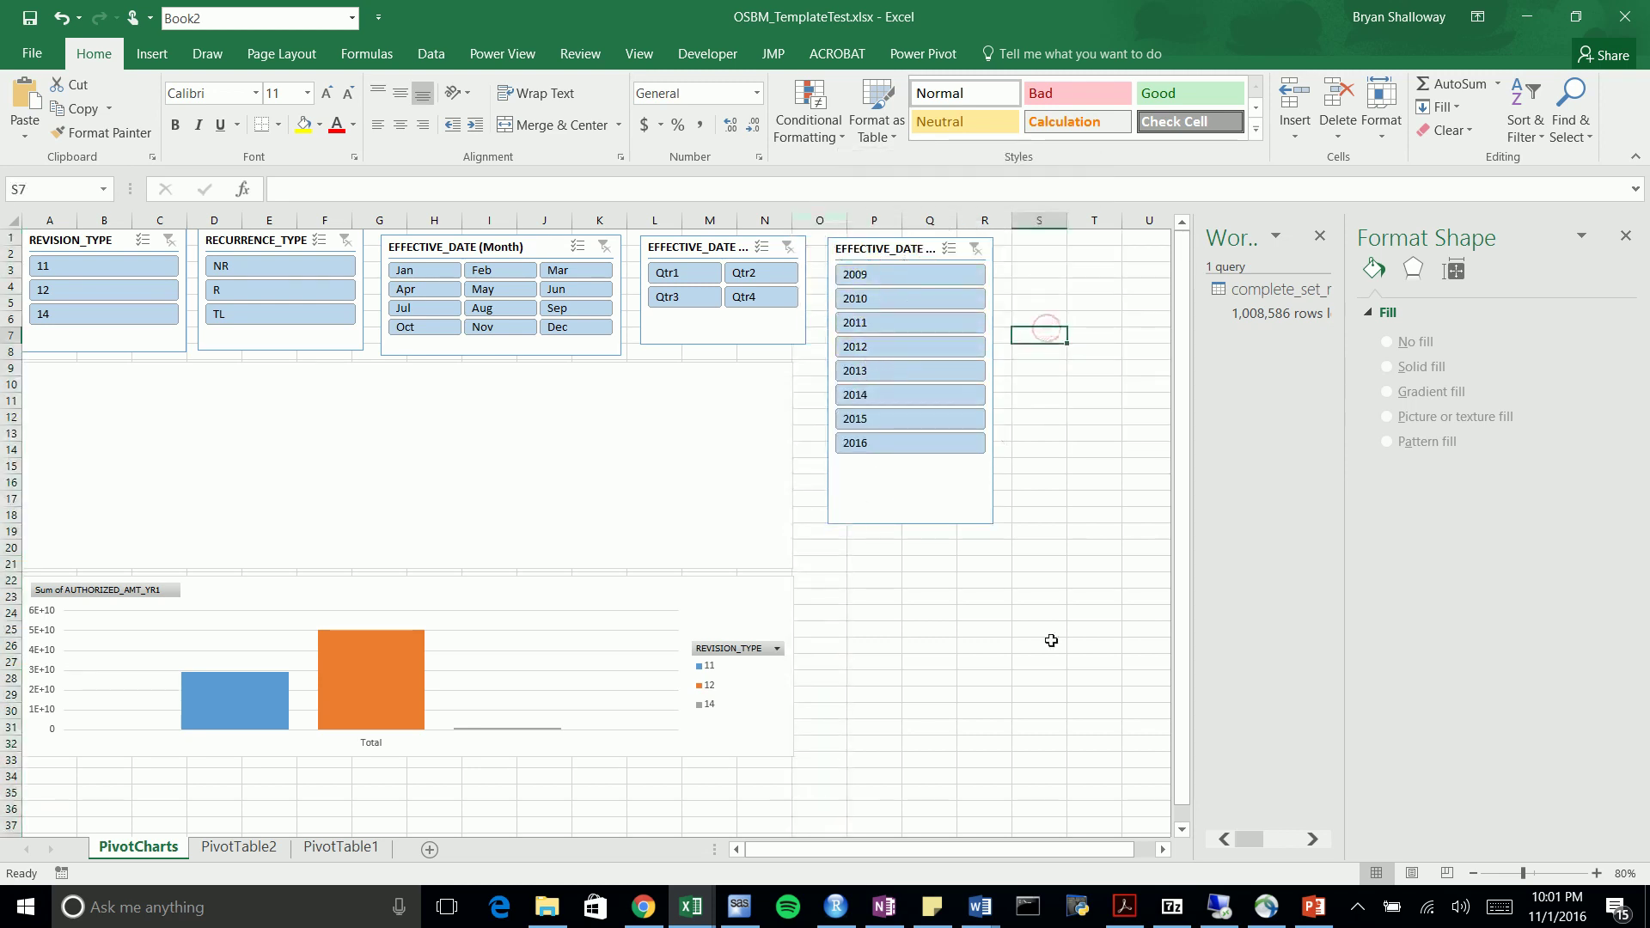
# Select the empty upper chart and close its Format Chart Area and PivotChart Fields panes
pyautogui.click(670, 450)
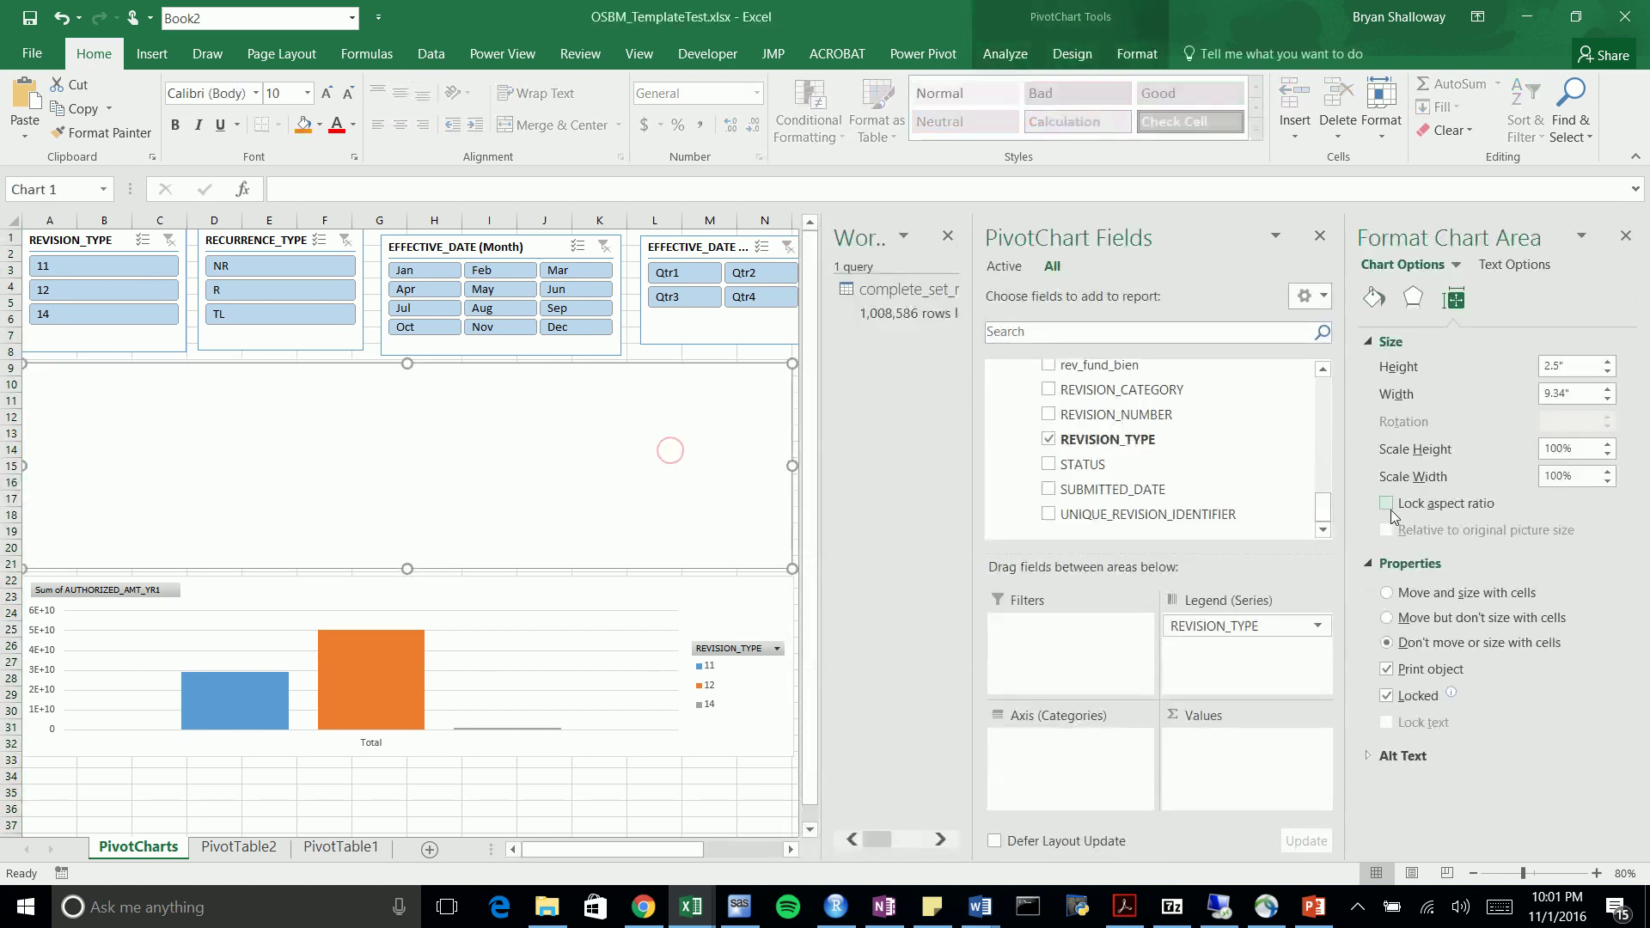
pyautogui.moveTo(1321, 507); pyautogui.dragTo(1324, 493)
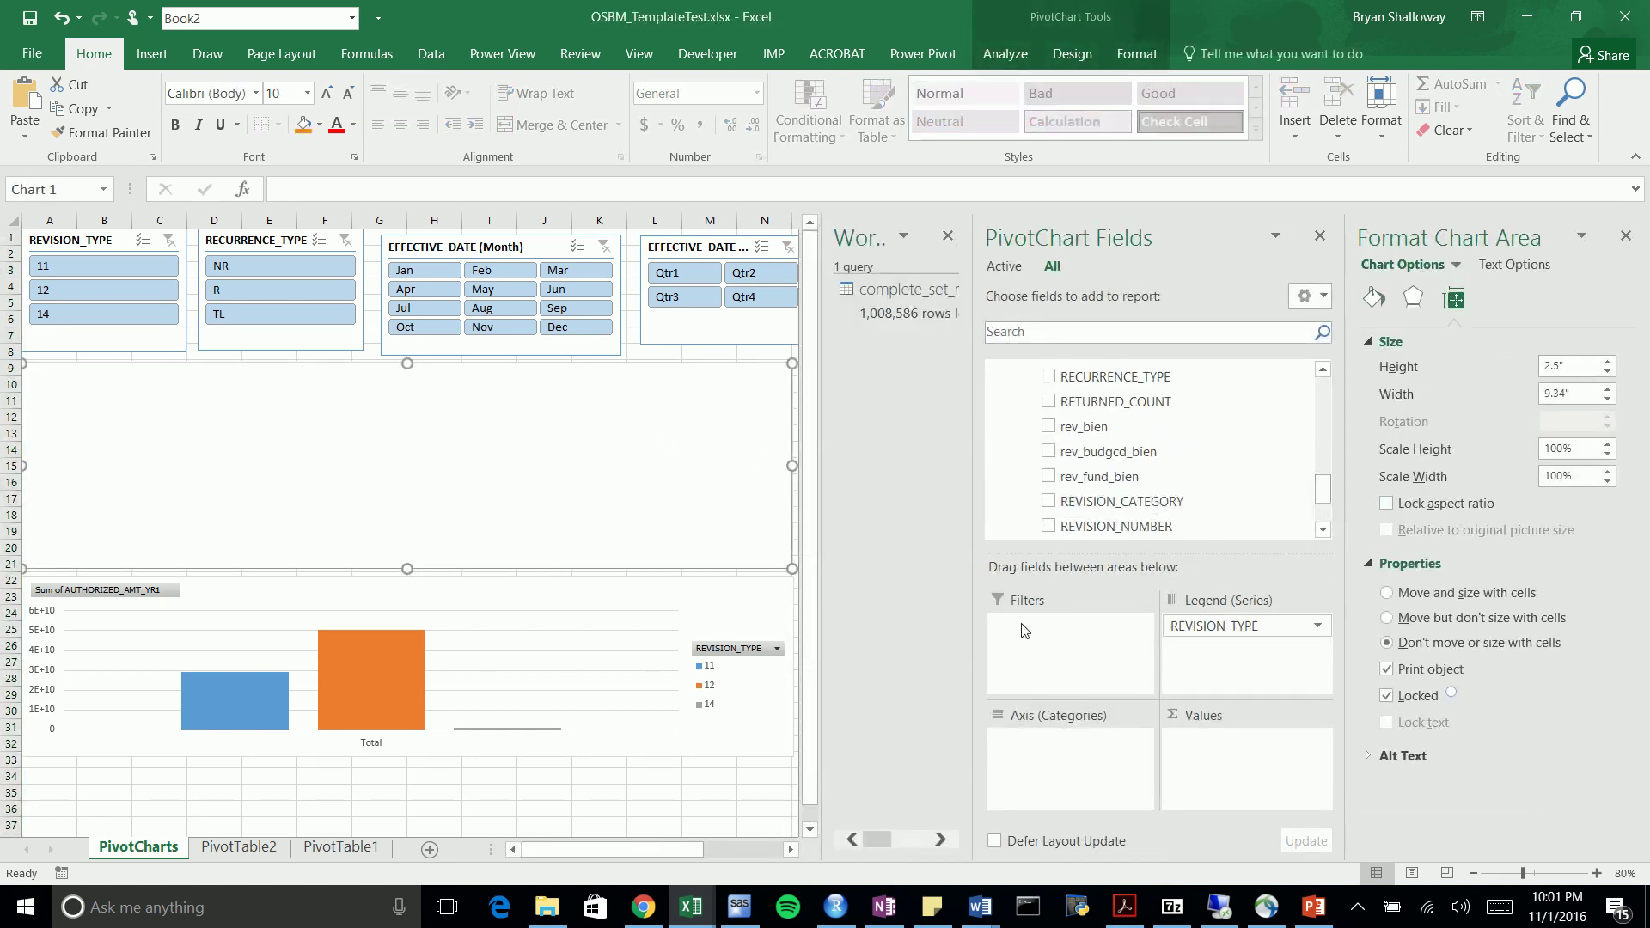
pyautogui.click(768, 765)
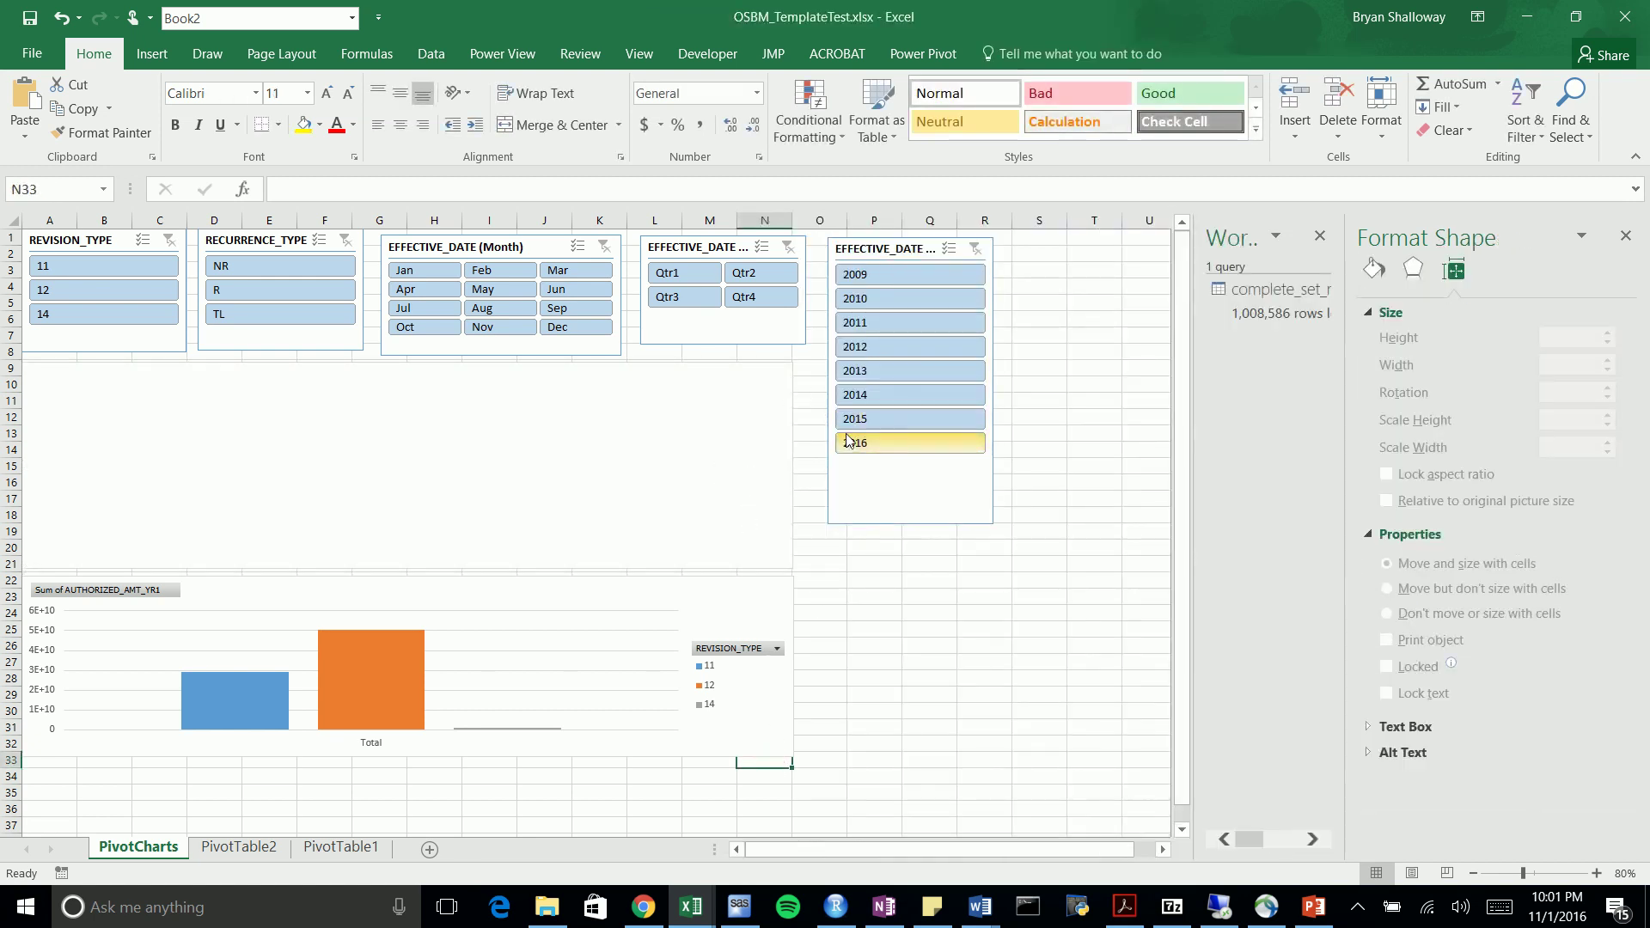
pyautogui.click(697, 432)
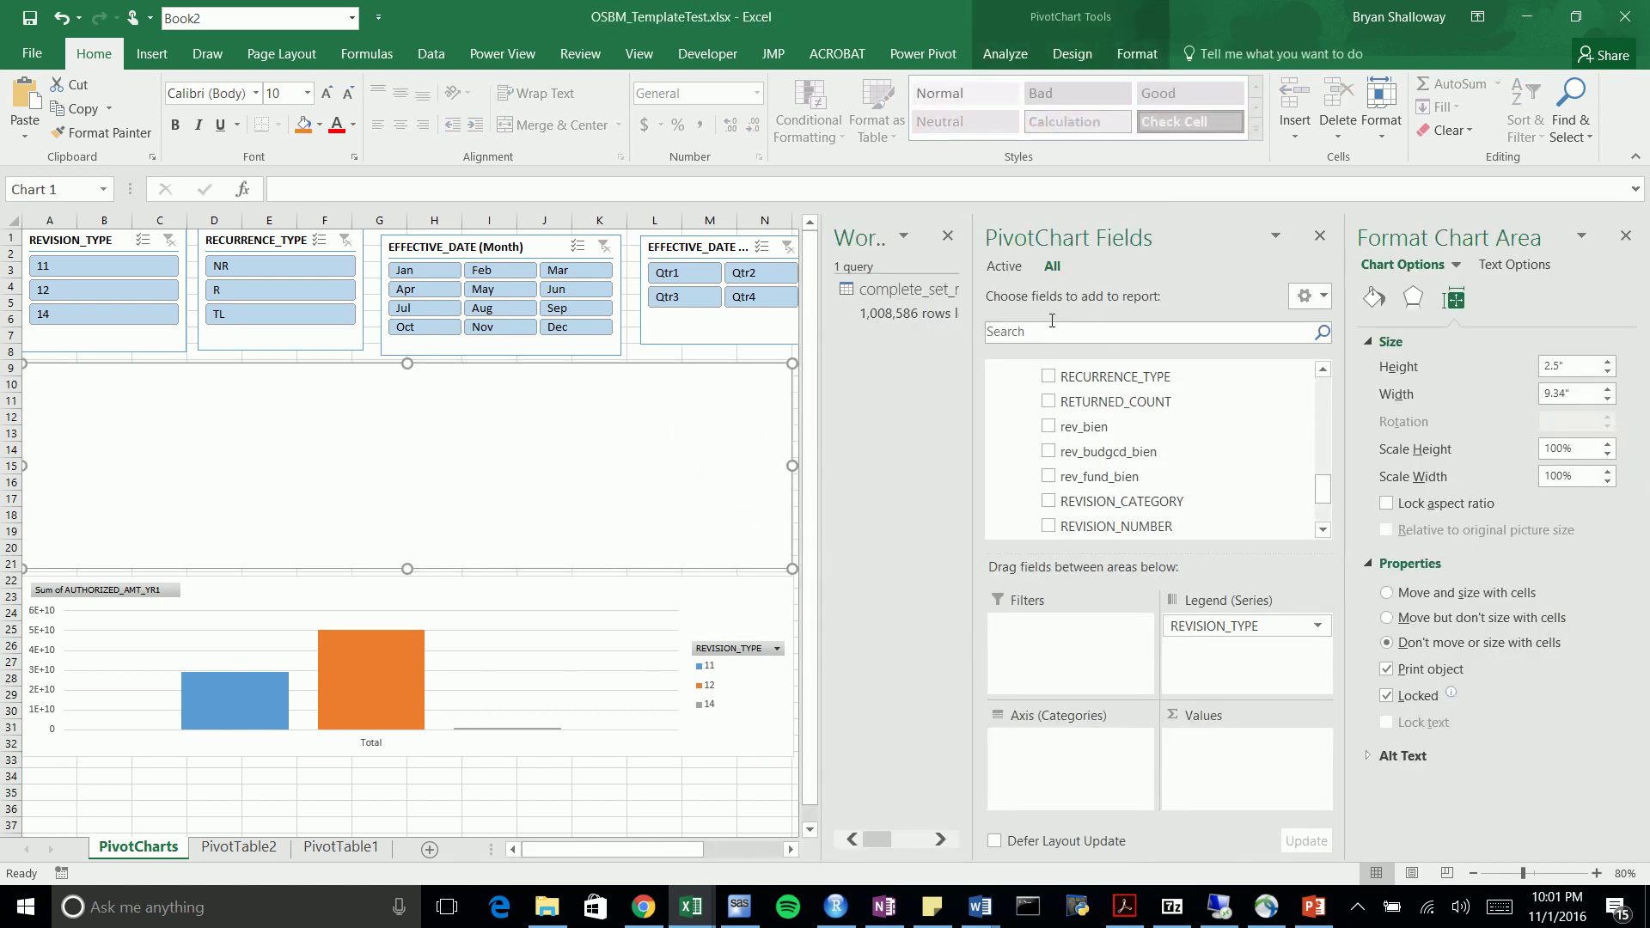
pyautogui.click(1623, 236)
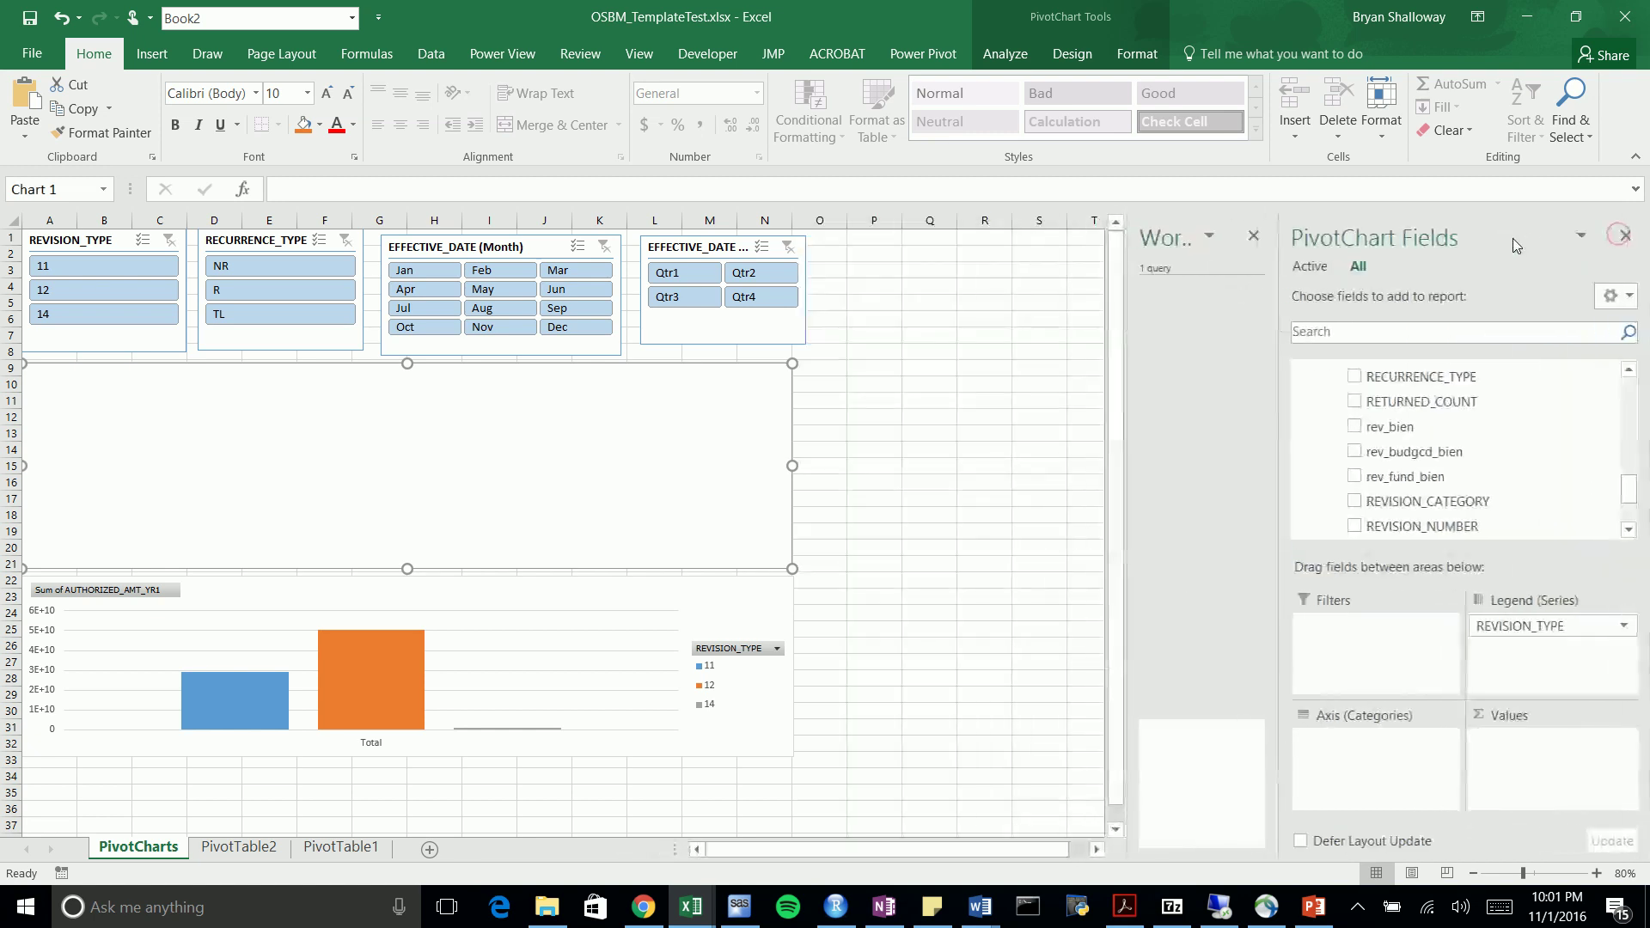
pyautogui.click(1625, 244)
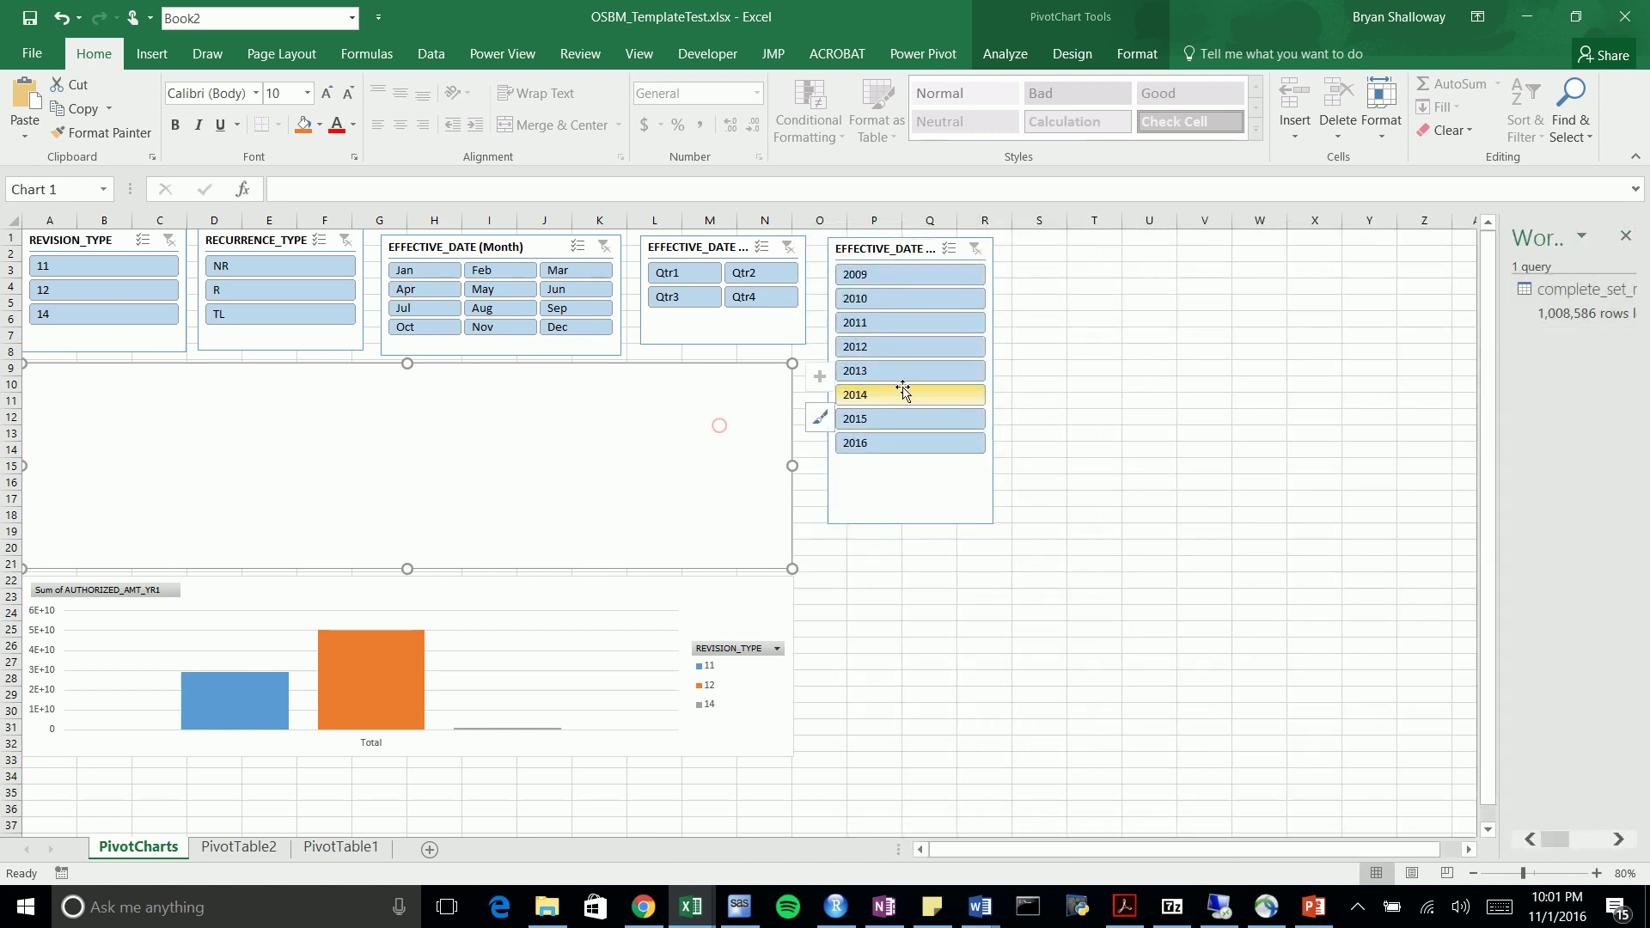
# Show the upper chart's field list again and look through the fields of complete_set_rev_final
pyautogui.click(1103, 54)
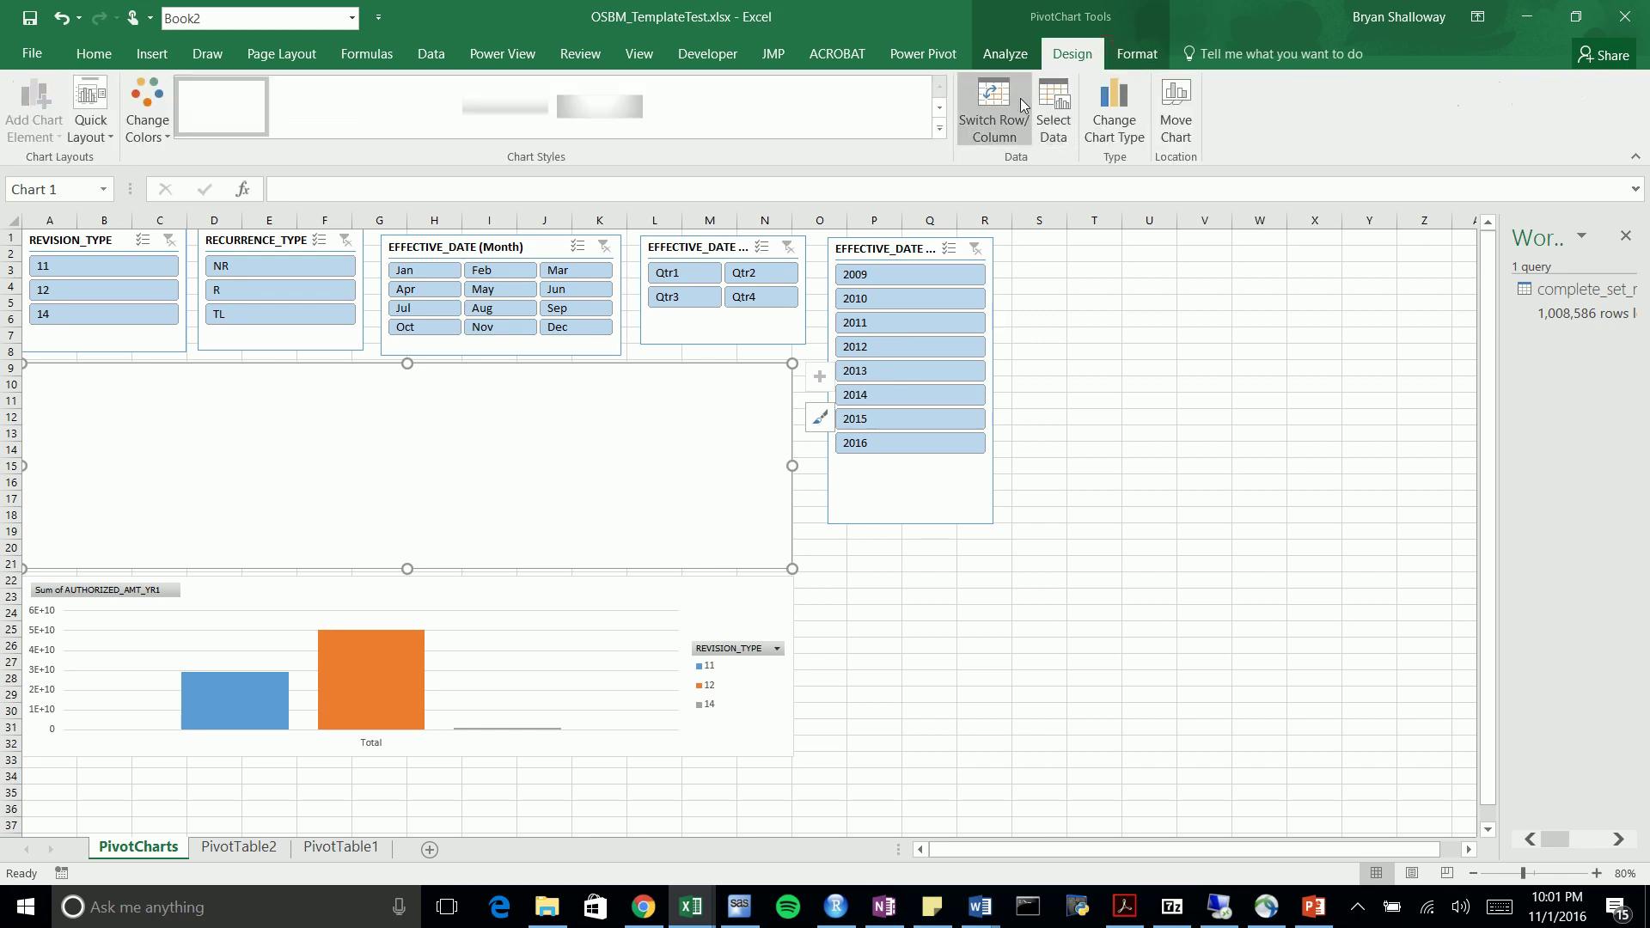
pyautogui.click(1028, 55)
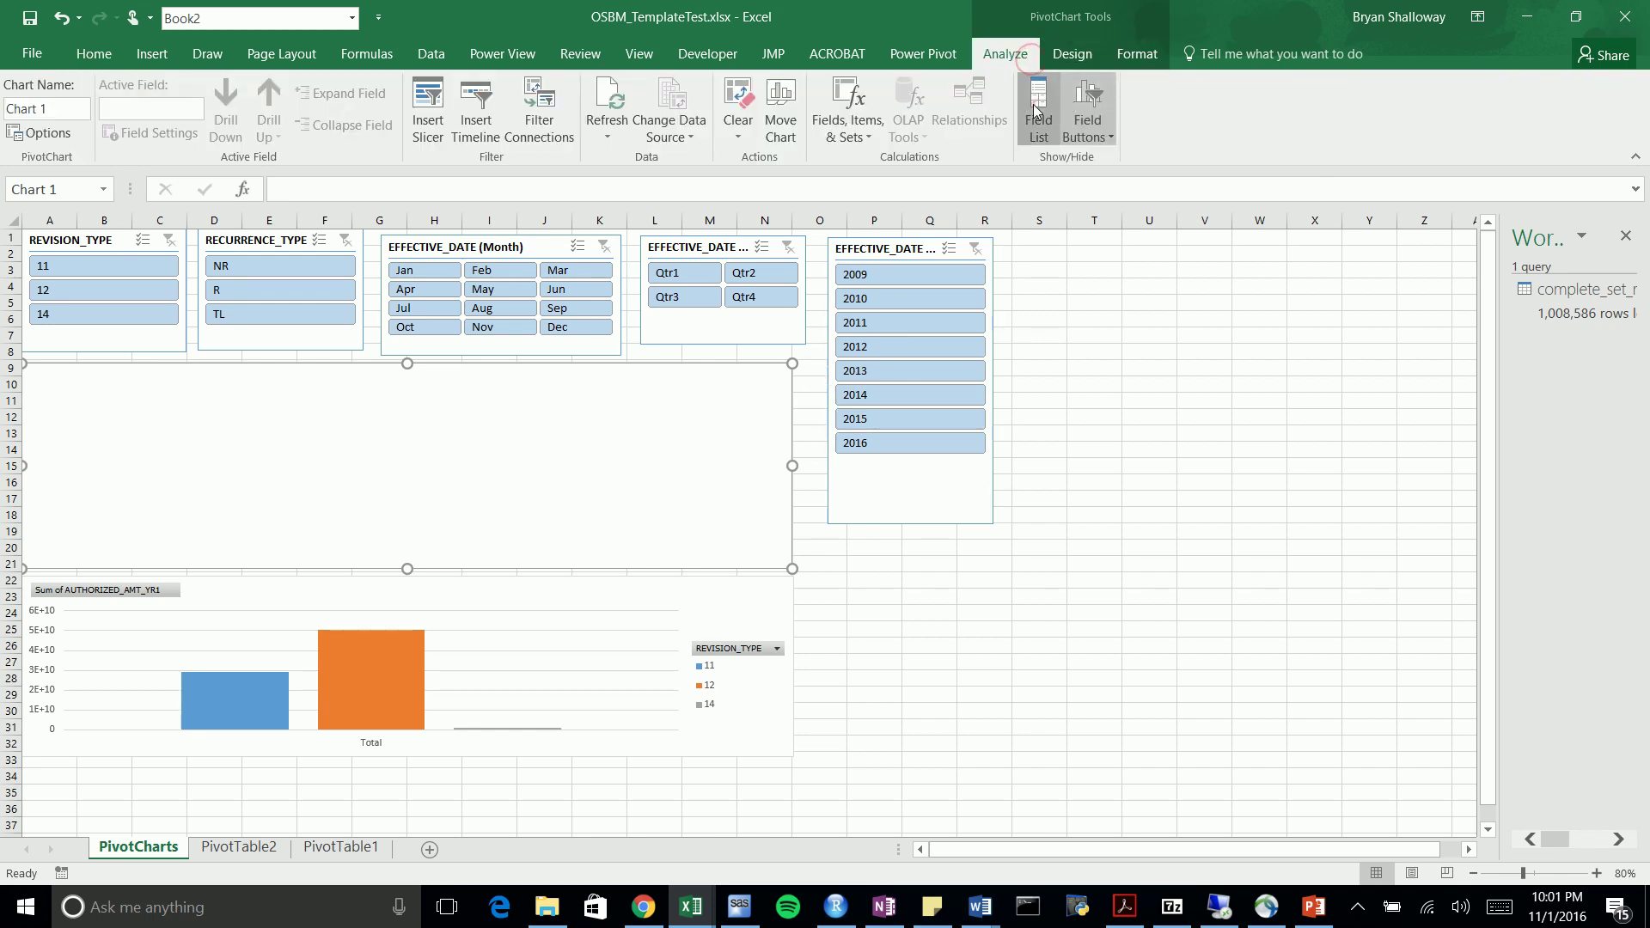
pyautogui.click(1036, 110)
pyautogui.moveTo(1632, 494); pyautogui.dragTo(1632, 404)
pyautogui.scroll(-2, 1401, 477)
pyautogui.scroll(2, 1401, 477)
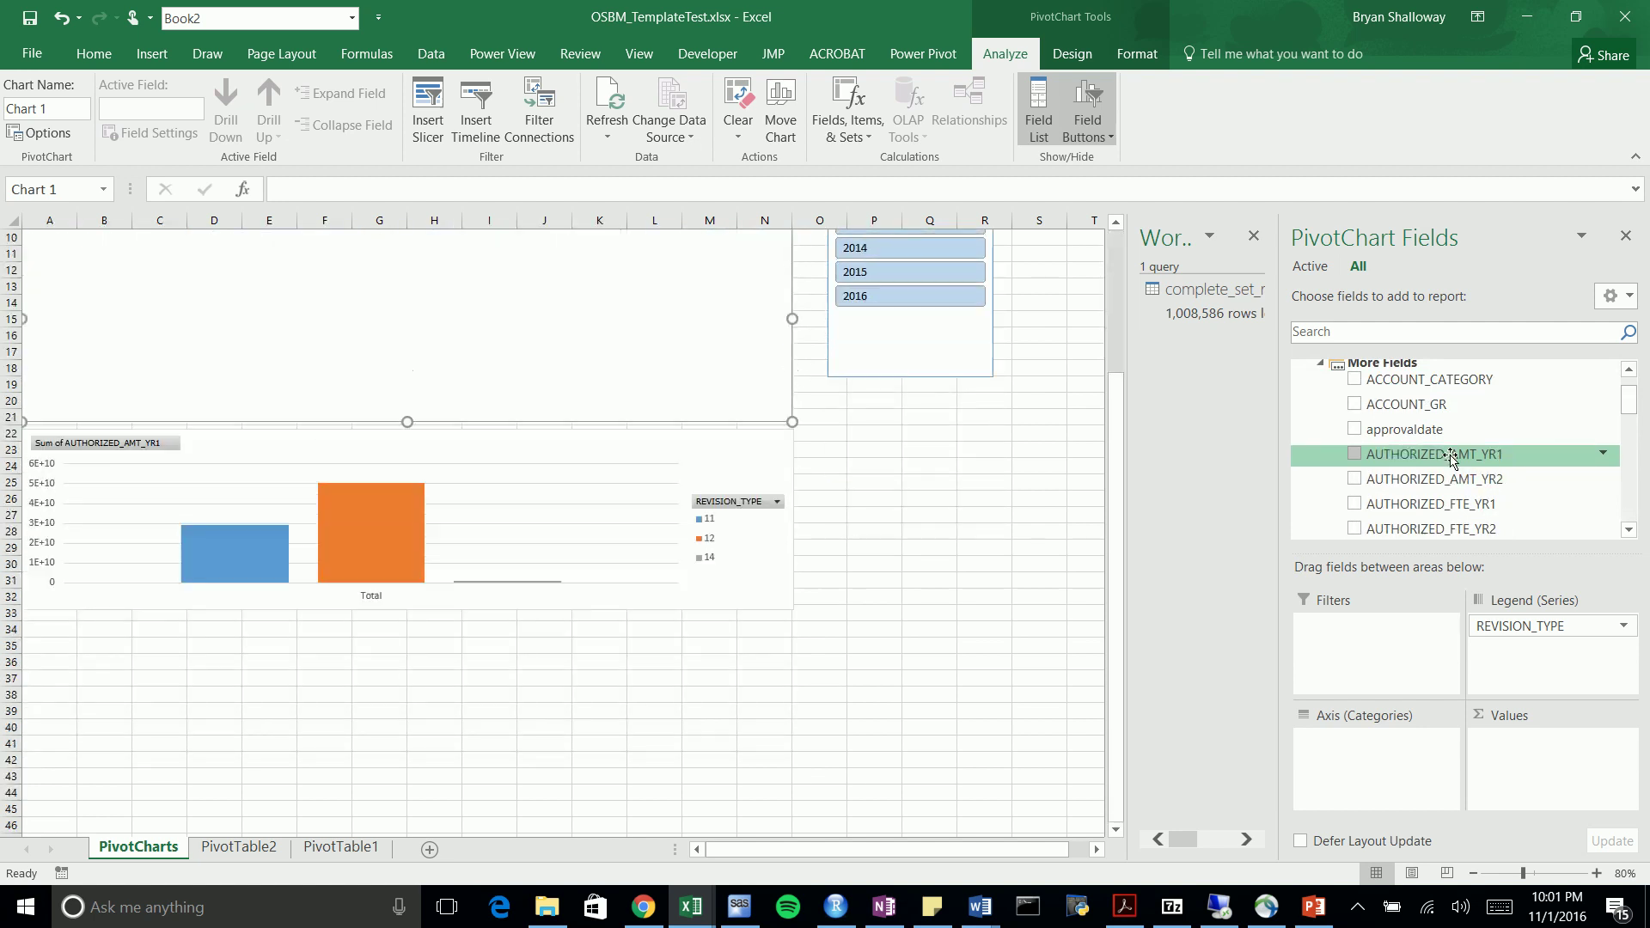
pyautogui.moveTo(1639, 404)
pyautogui.mouseDown()
pyautogui.moveTo(1634, 483)
pyautogui.moveTo(1632, 391)
pyautogui.mouseUp()
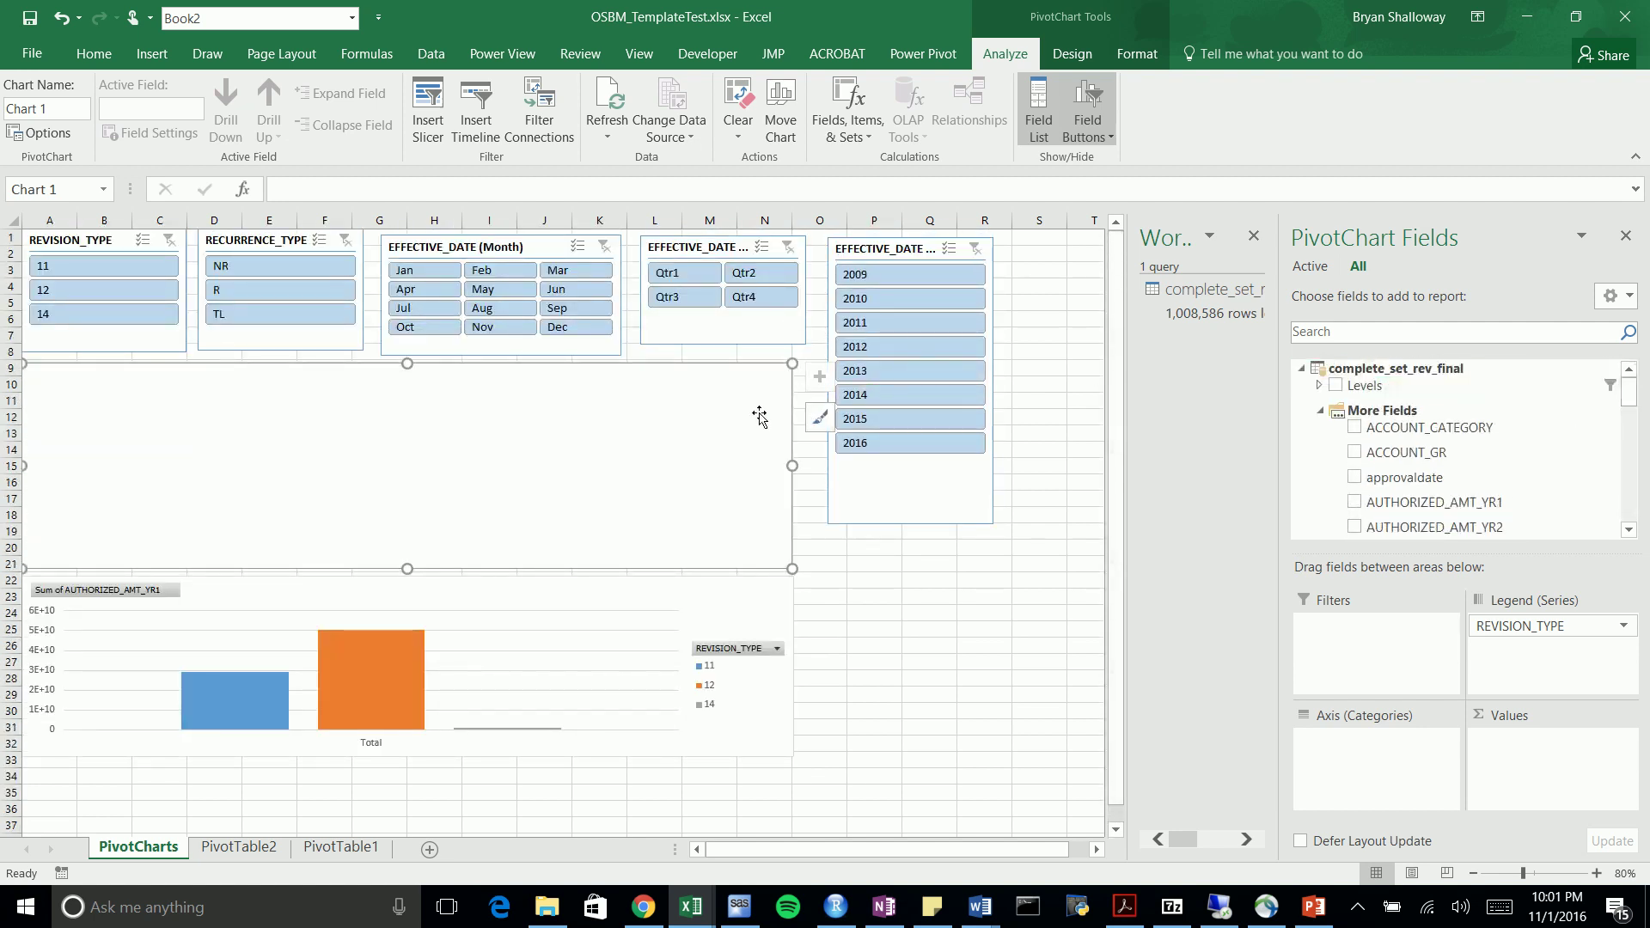
# Open the Power Pivot data model and hide the columns from BIENNIUM_END through BUDGET_TITLE from client tools
pyautogui.click(925, 55)
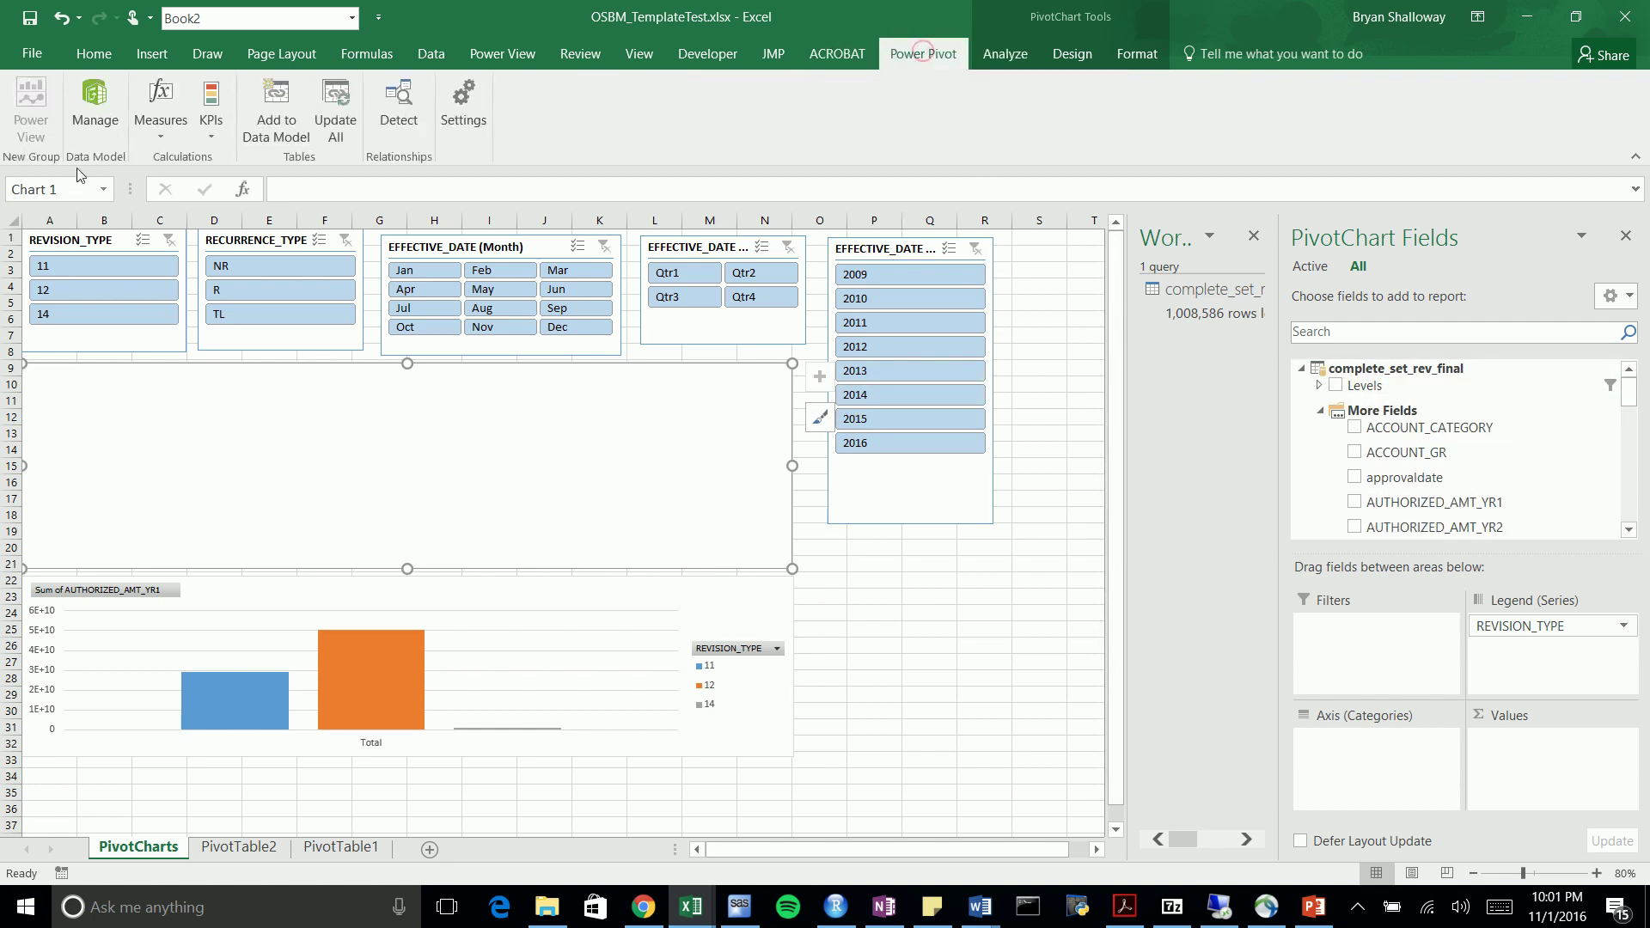
pyautogui.click(96, 107)
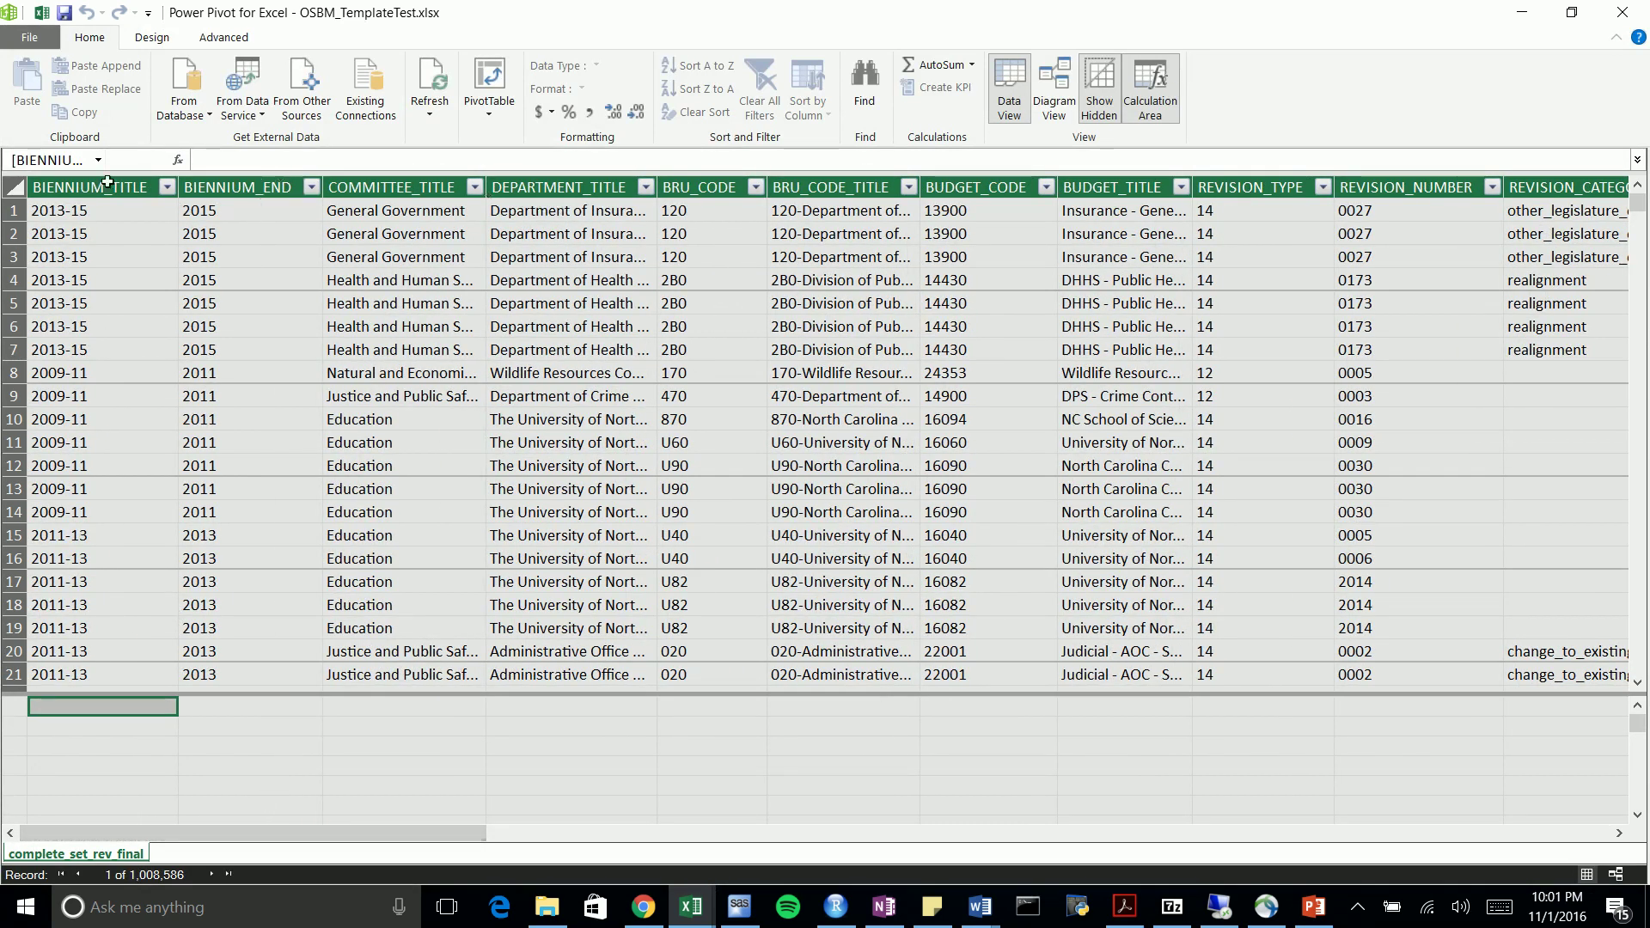
pyautogui.click(212, 179)
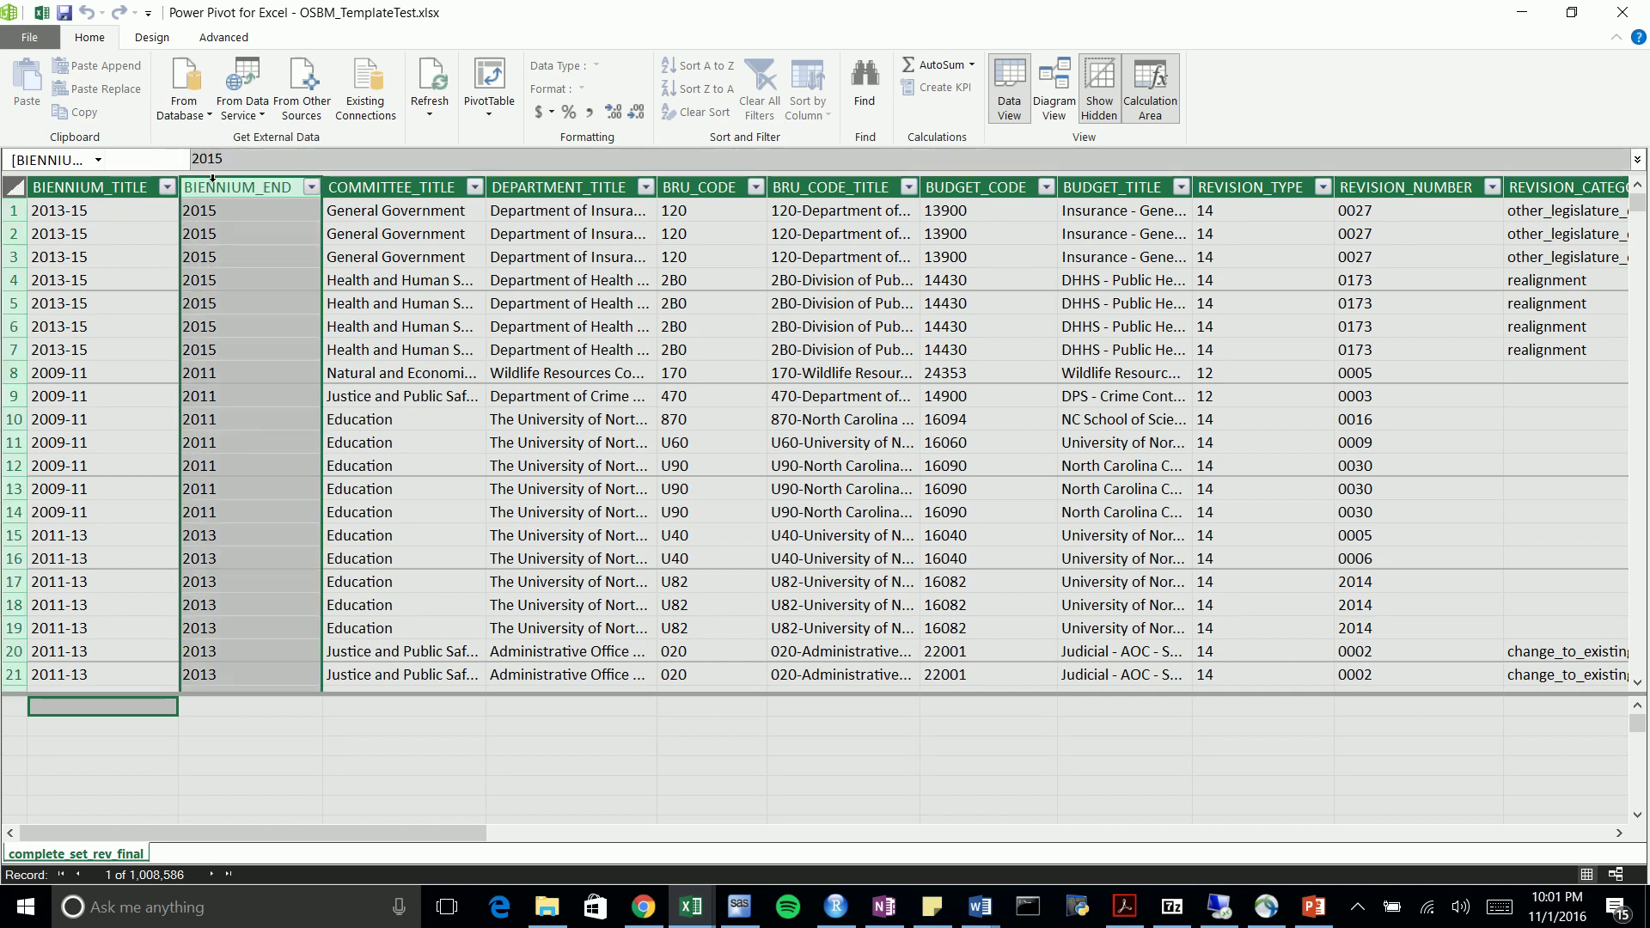
pyautogui.keyDown('shift'); pyautogui.click(428, 183); pyautogui.keyUp('shift')
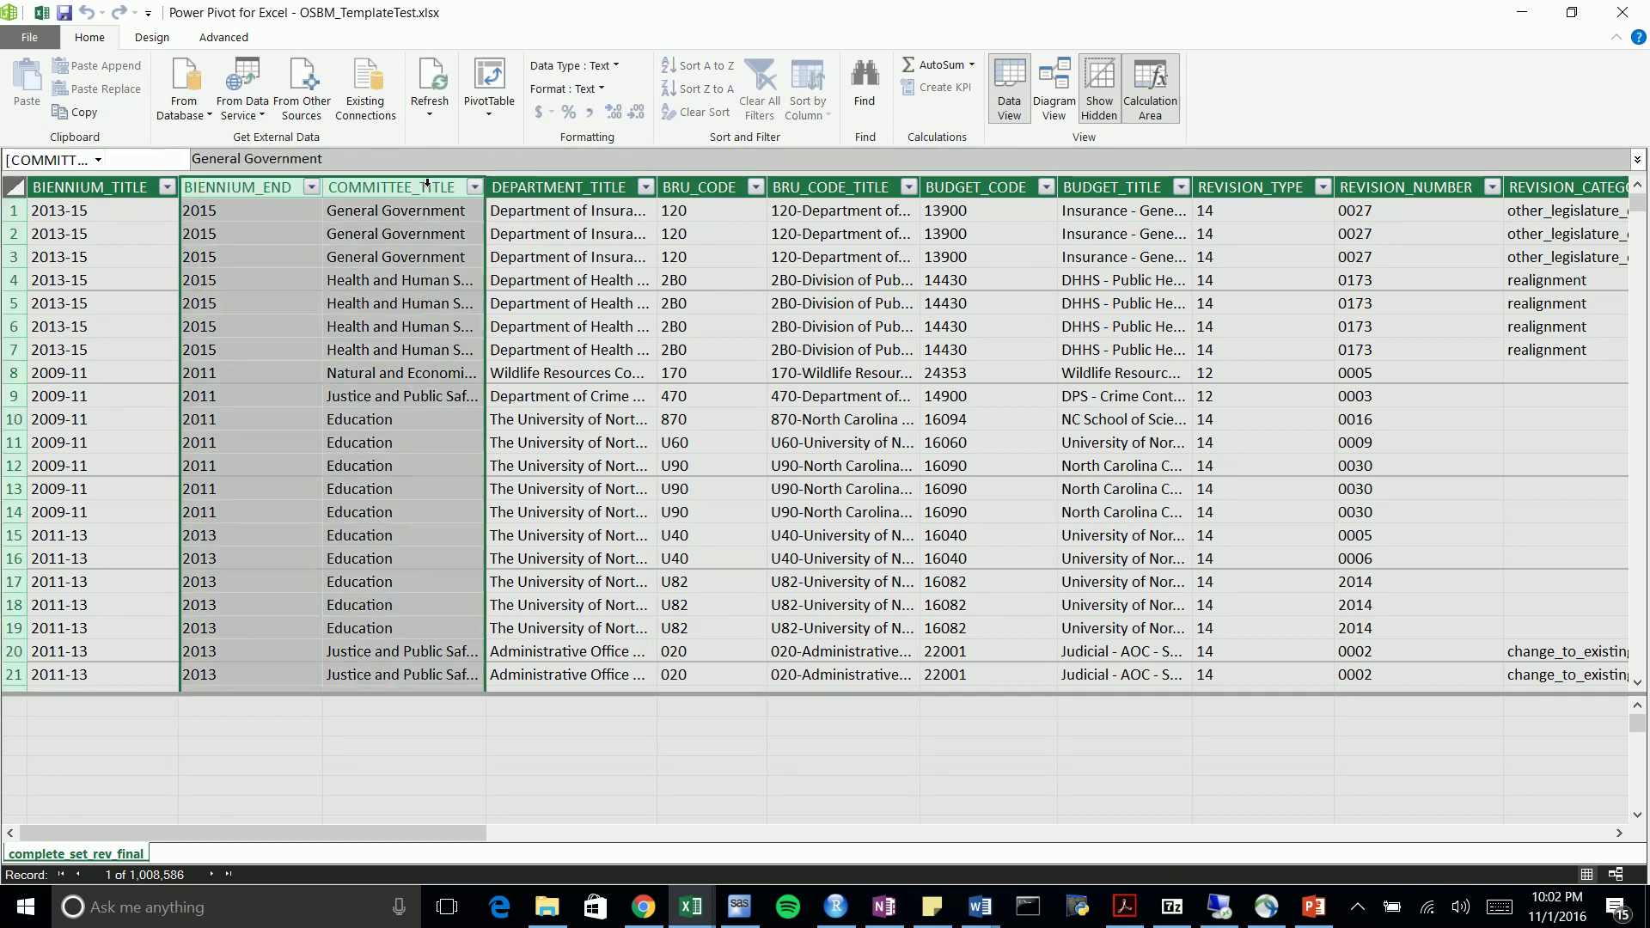
pyautogui.keyDown('shift'); pyautogui.click(606, 182); pyautogui.keyUp('shift')
pyautogui.moveTo(455, 832); pyautogui.dragTo(569, 846)
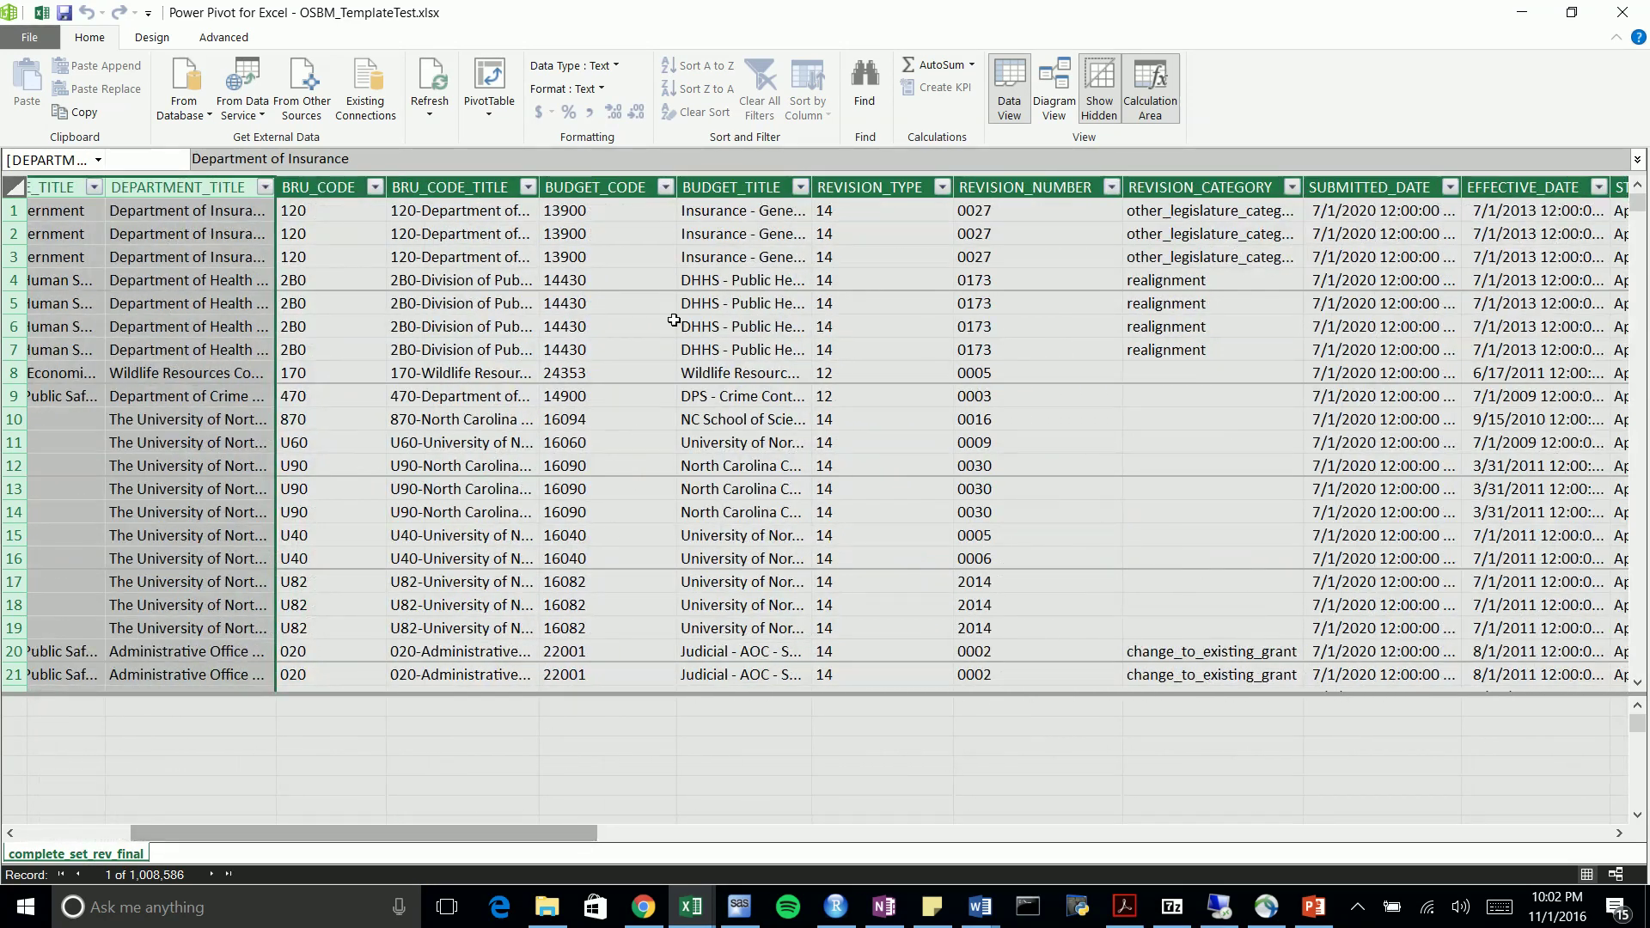
pyautogui.keyDown('shift'); pyautogui.click(590, 180); pyautogui.keyUp('shift')
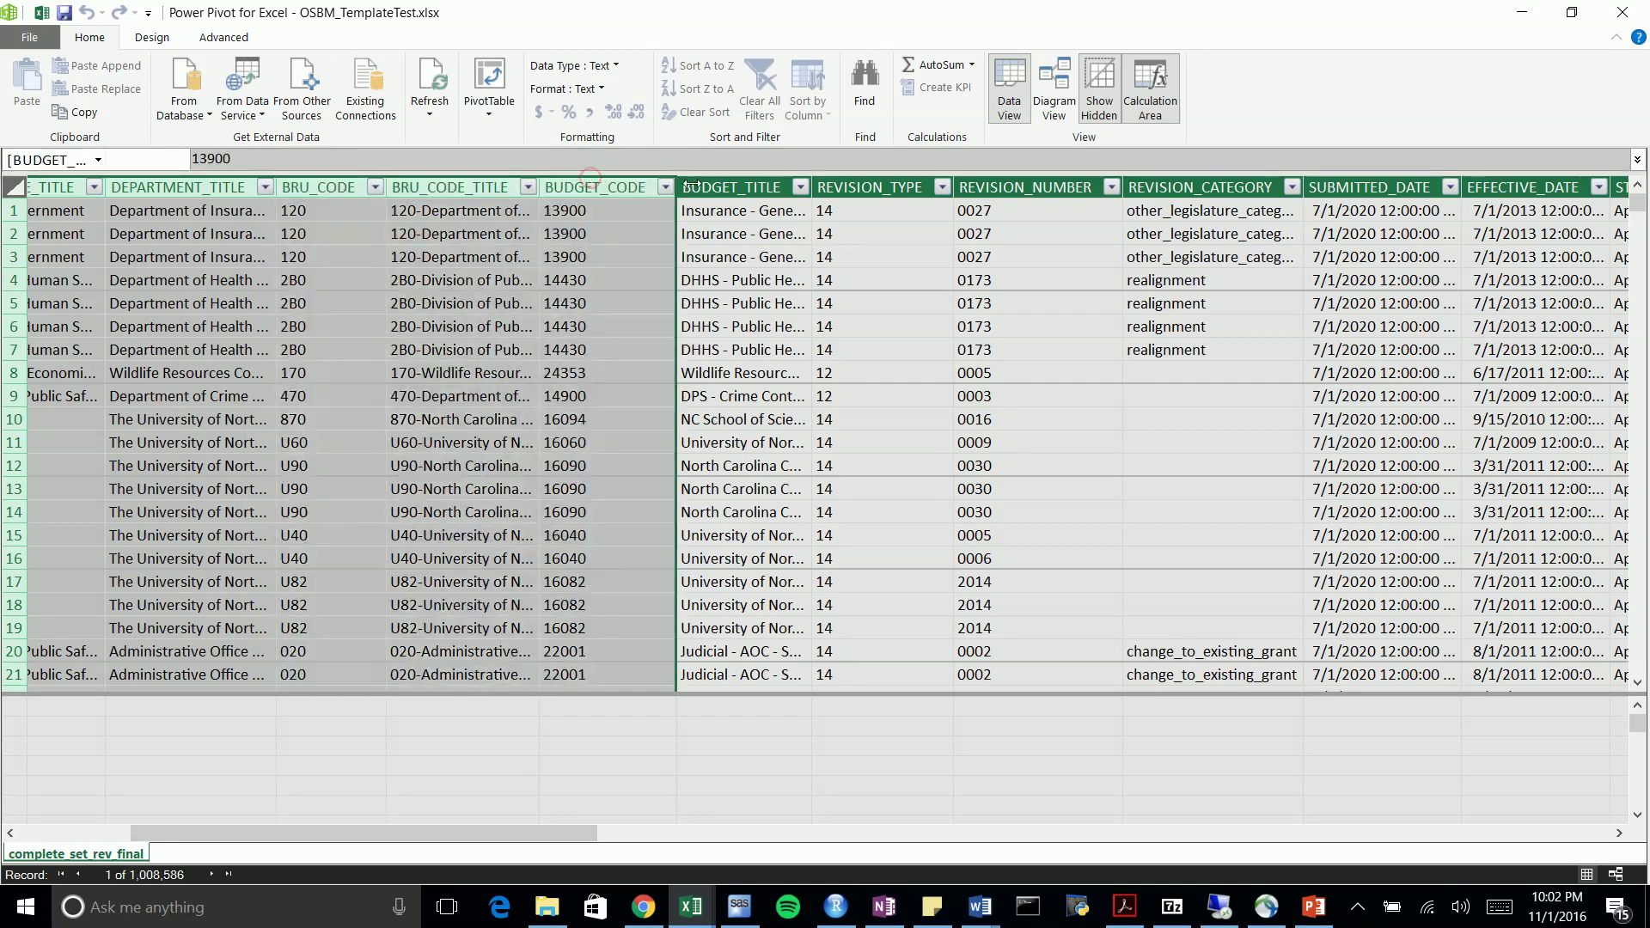
pyautogui.keyDown('shift'); pyautogui.click(750, 181); pyautogui.keyUp('shift')
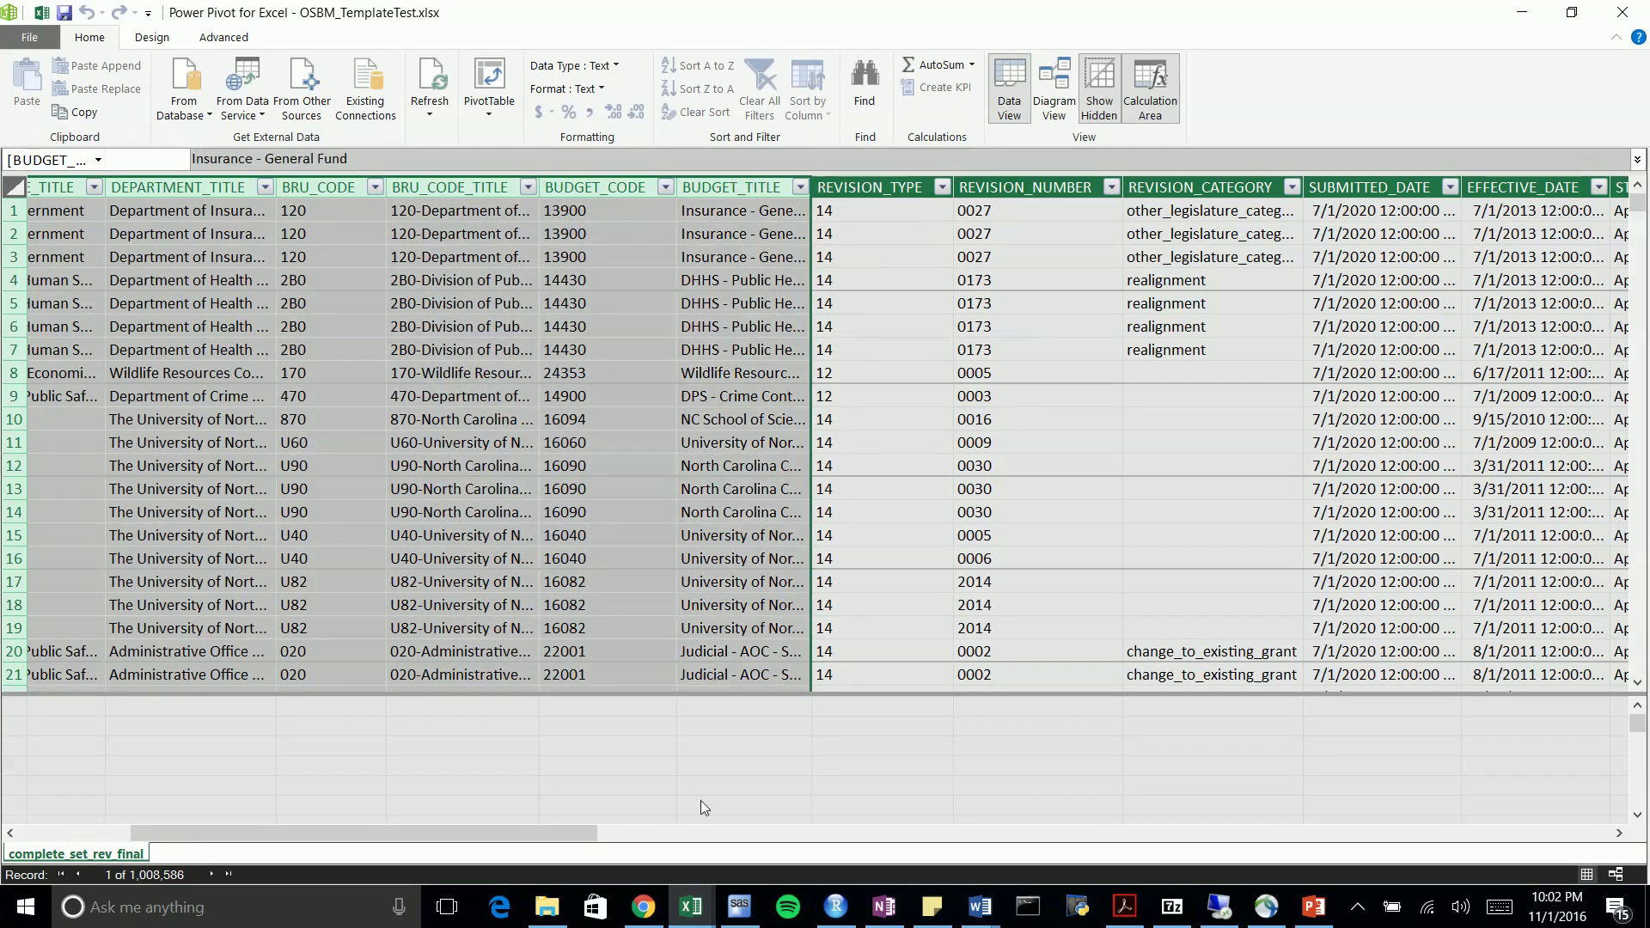
pyautogui.moveTo(591, 834); pyautogui.dragTo(501, 837)
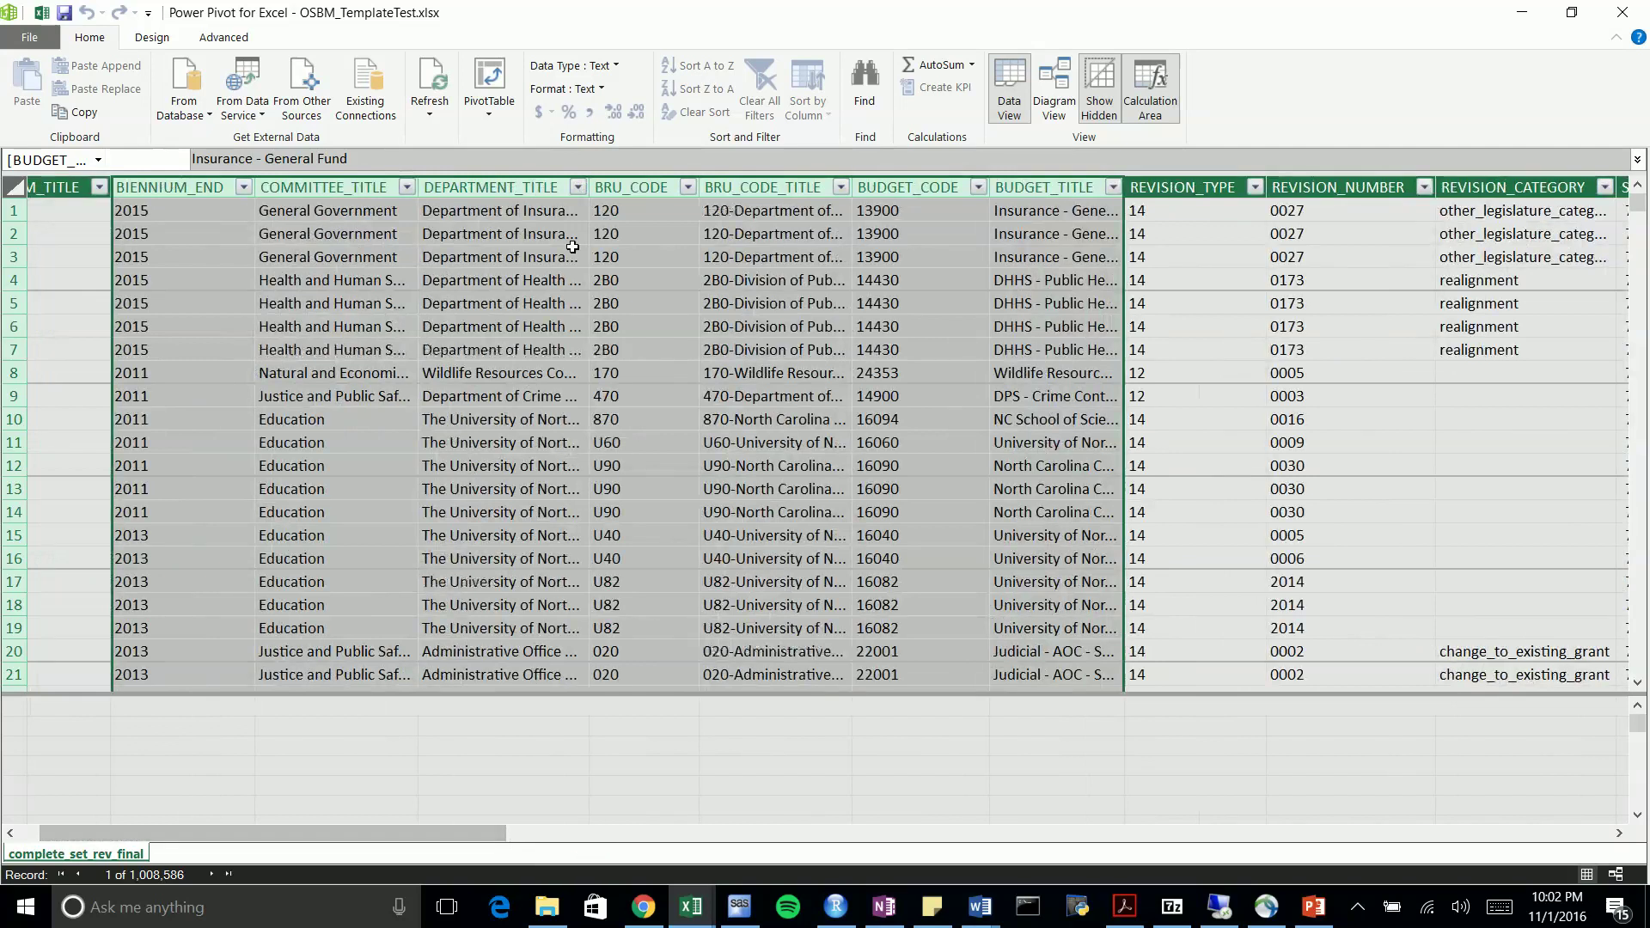
pyautogui.rightClick(740, 189)
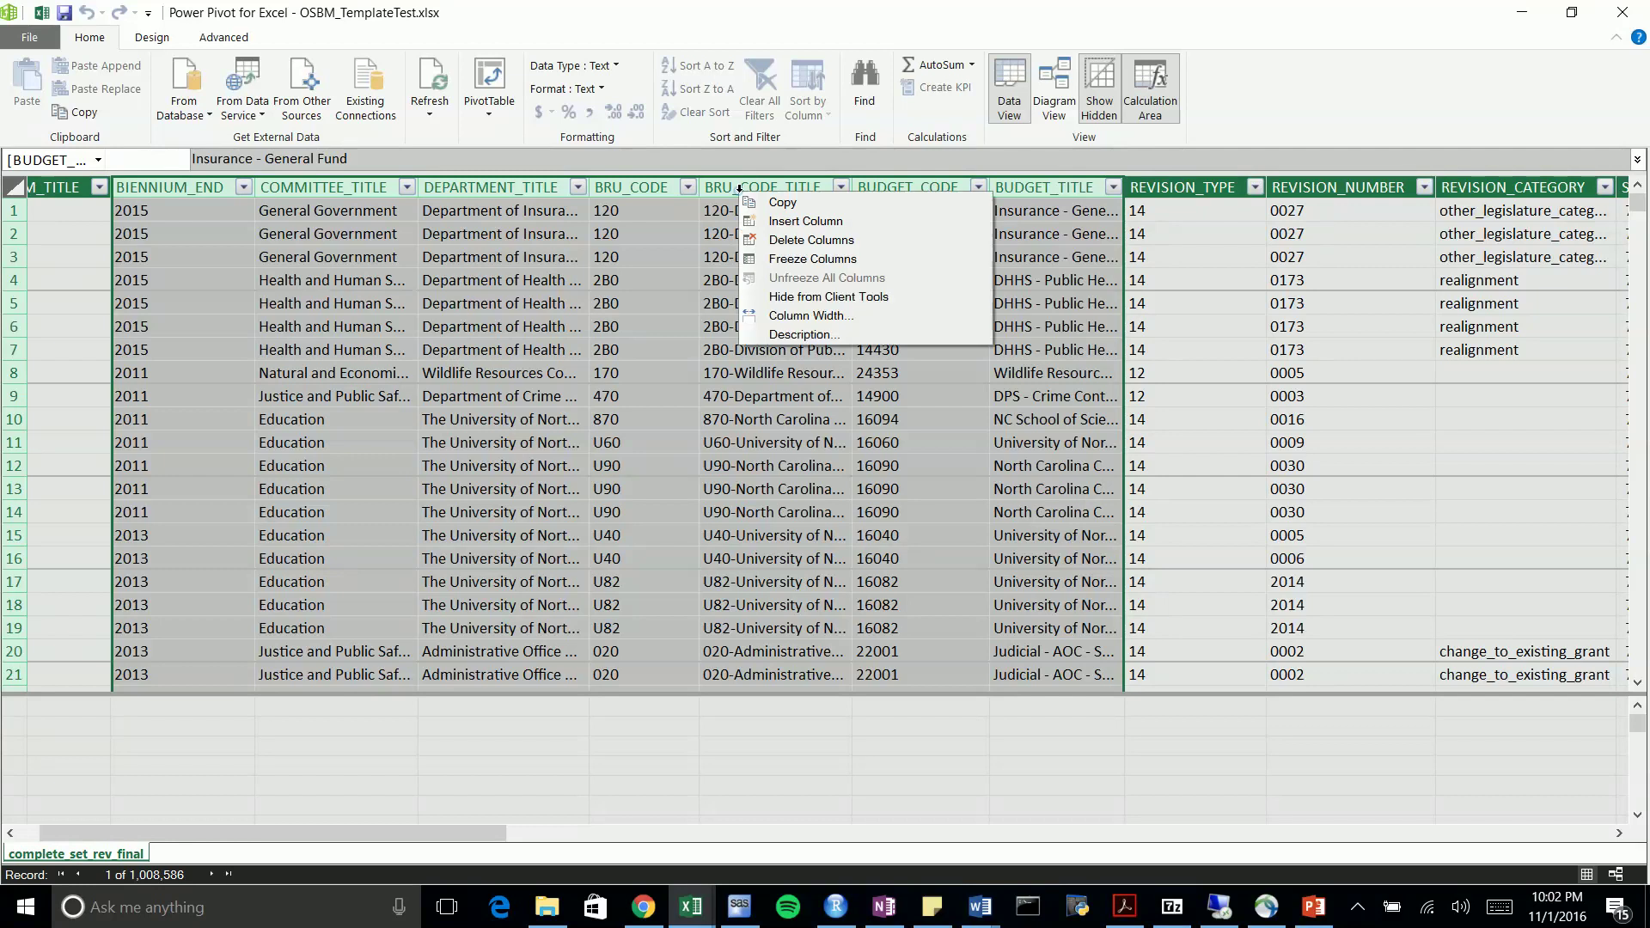
pyautogui.click(807, 297)
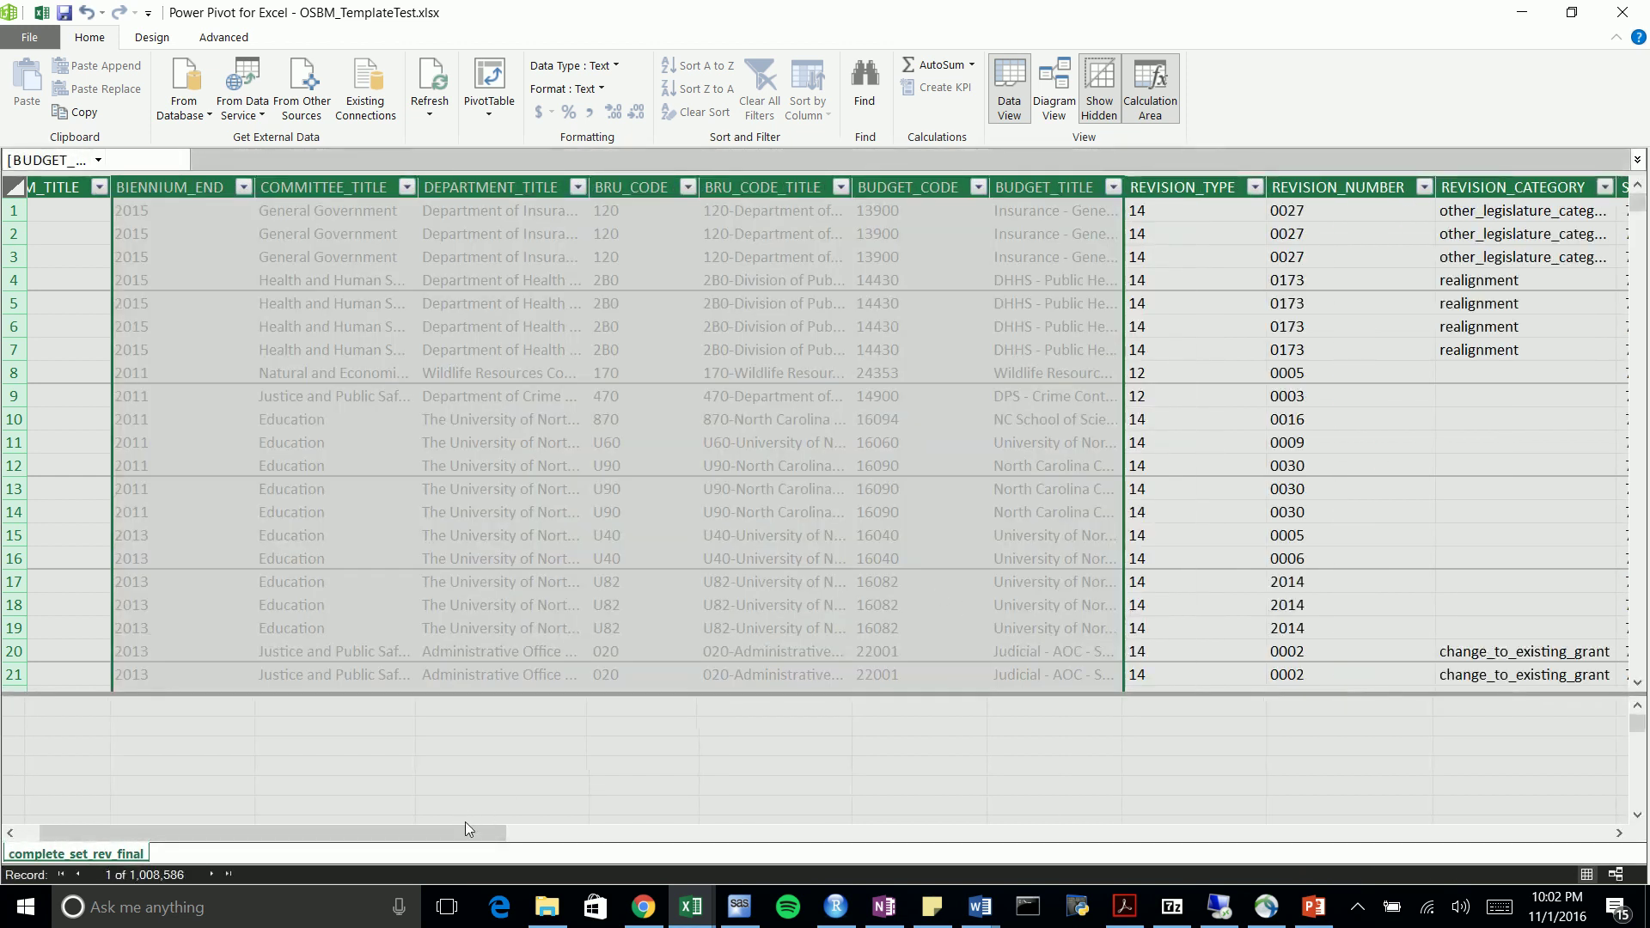
# Hide the REVISION_NUMBER column from client tools in the data model
pyautogui.moveTo(467, 827); pyautogui.dragTo(653, 848)
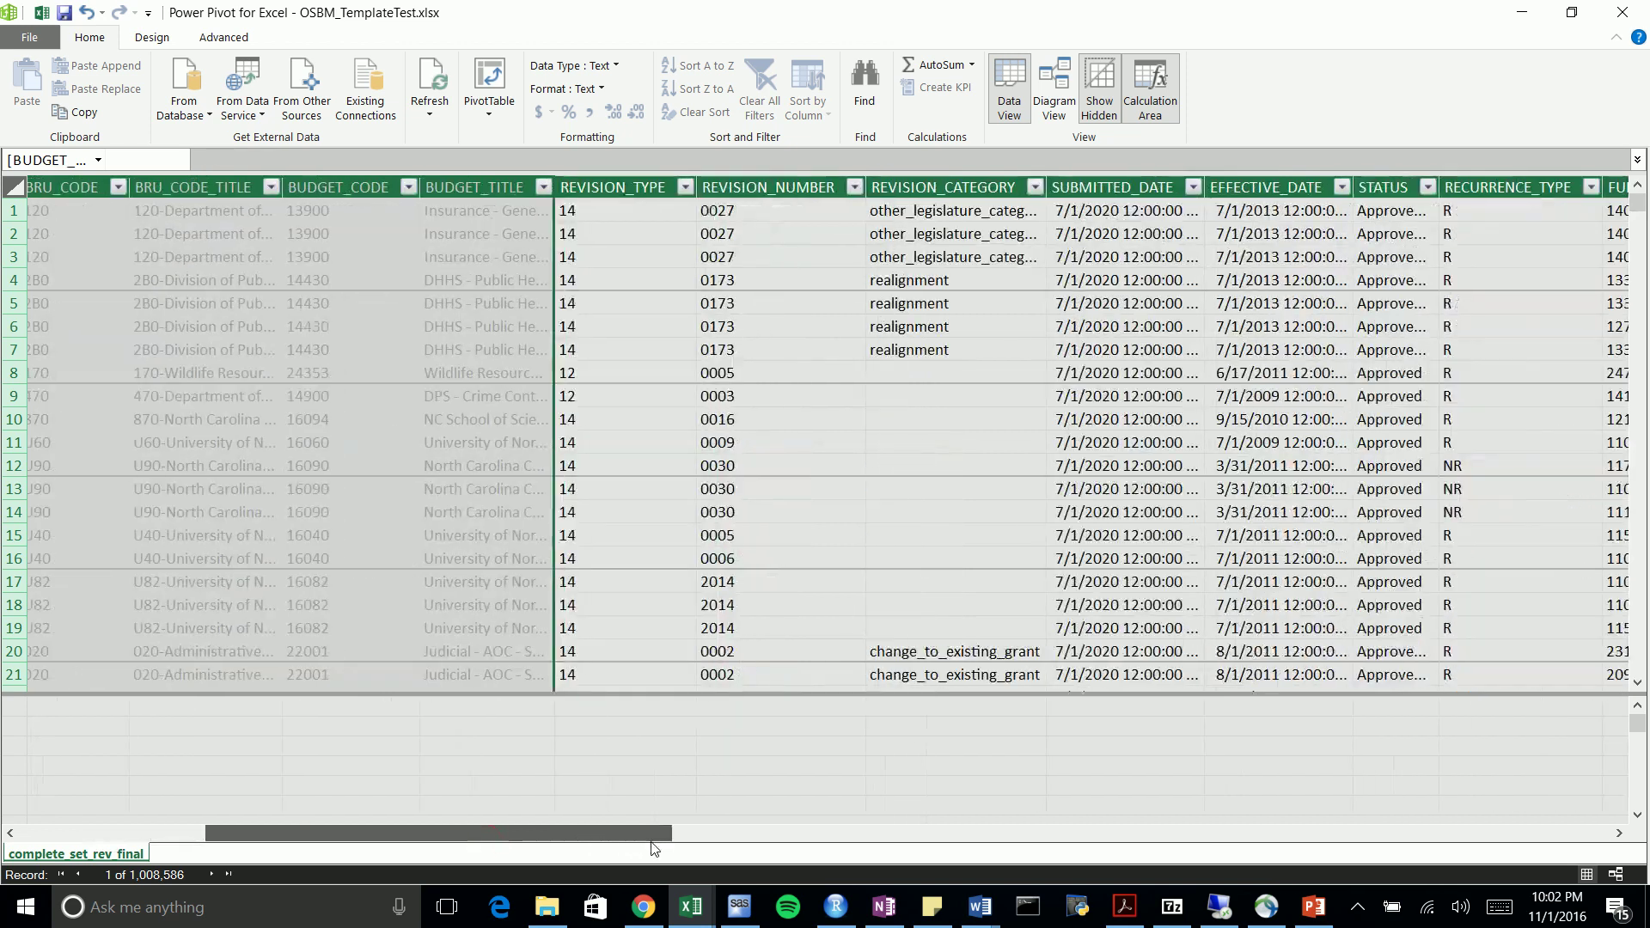
pyautogui.click(767, 178)
pyautogui.moveTo(646, 833); pyautogui.dragTo(716, 838)
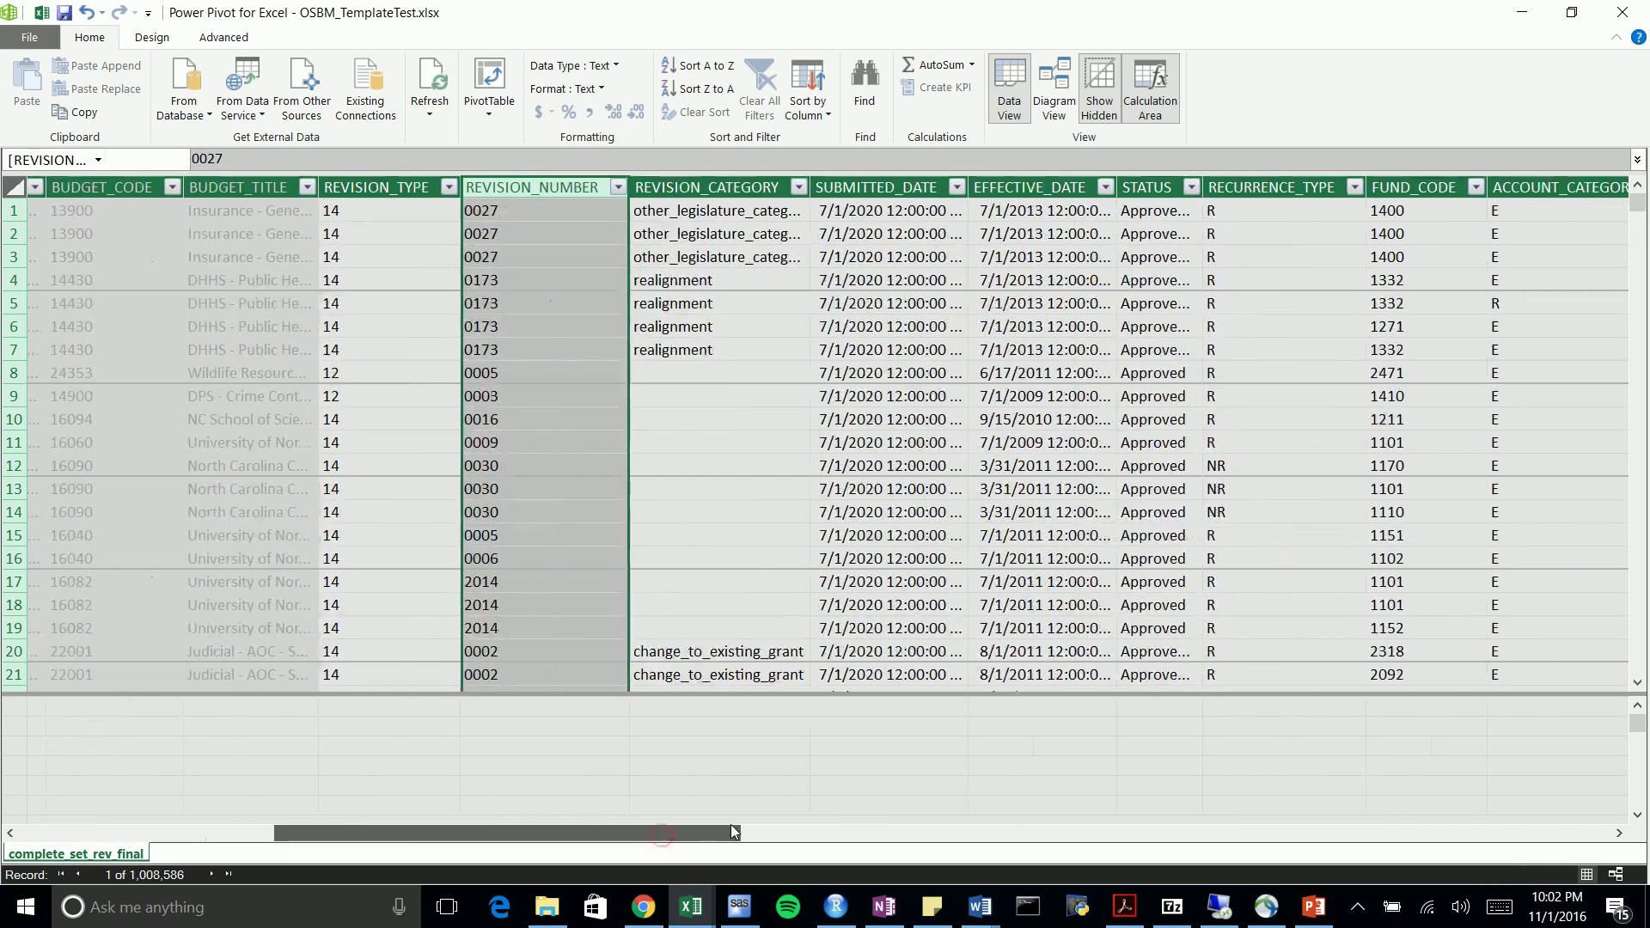
pyautogui.rightClick(552, 187)
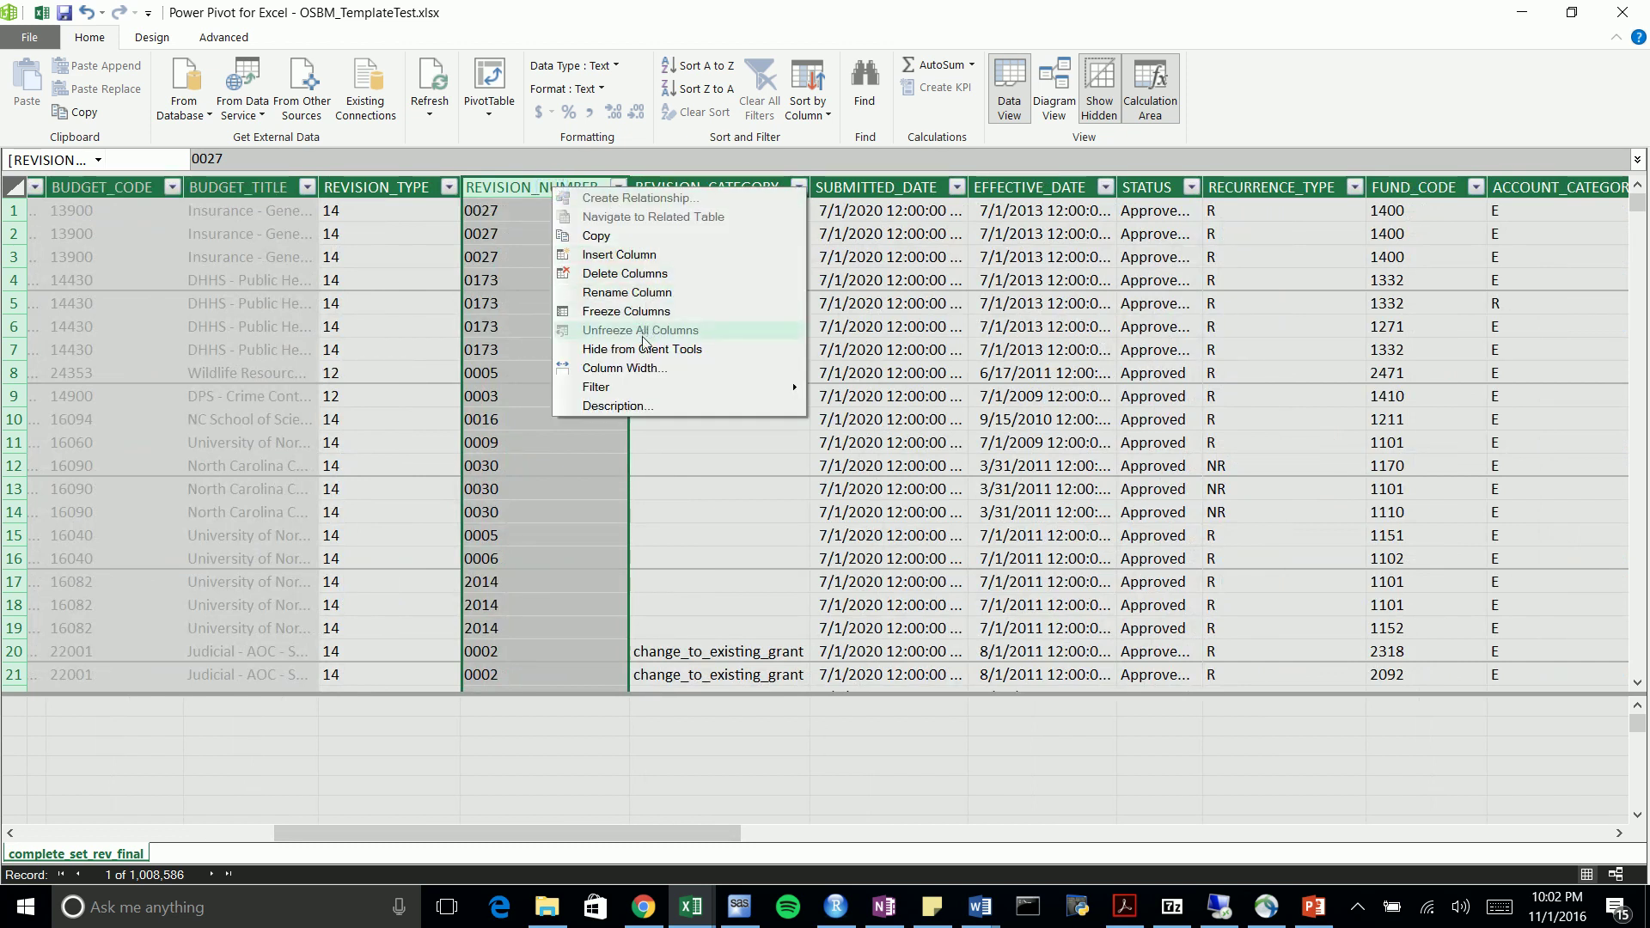
pyautogui.click(646, 350)
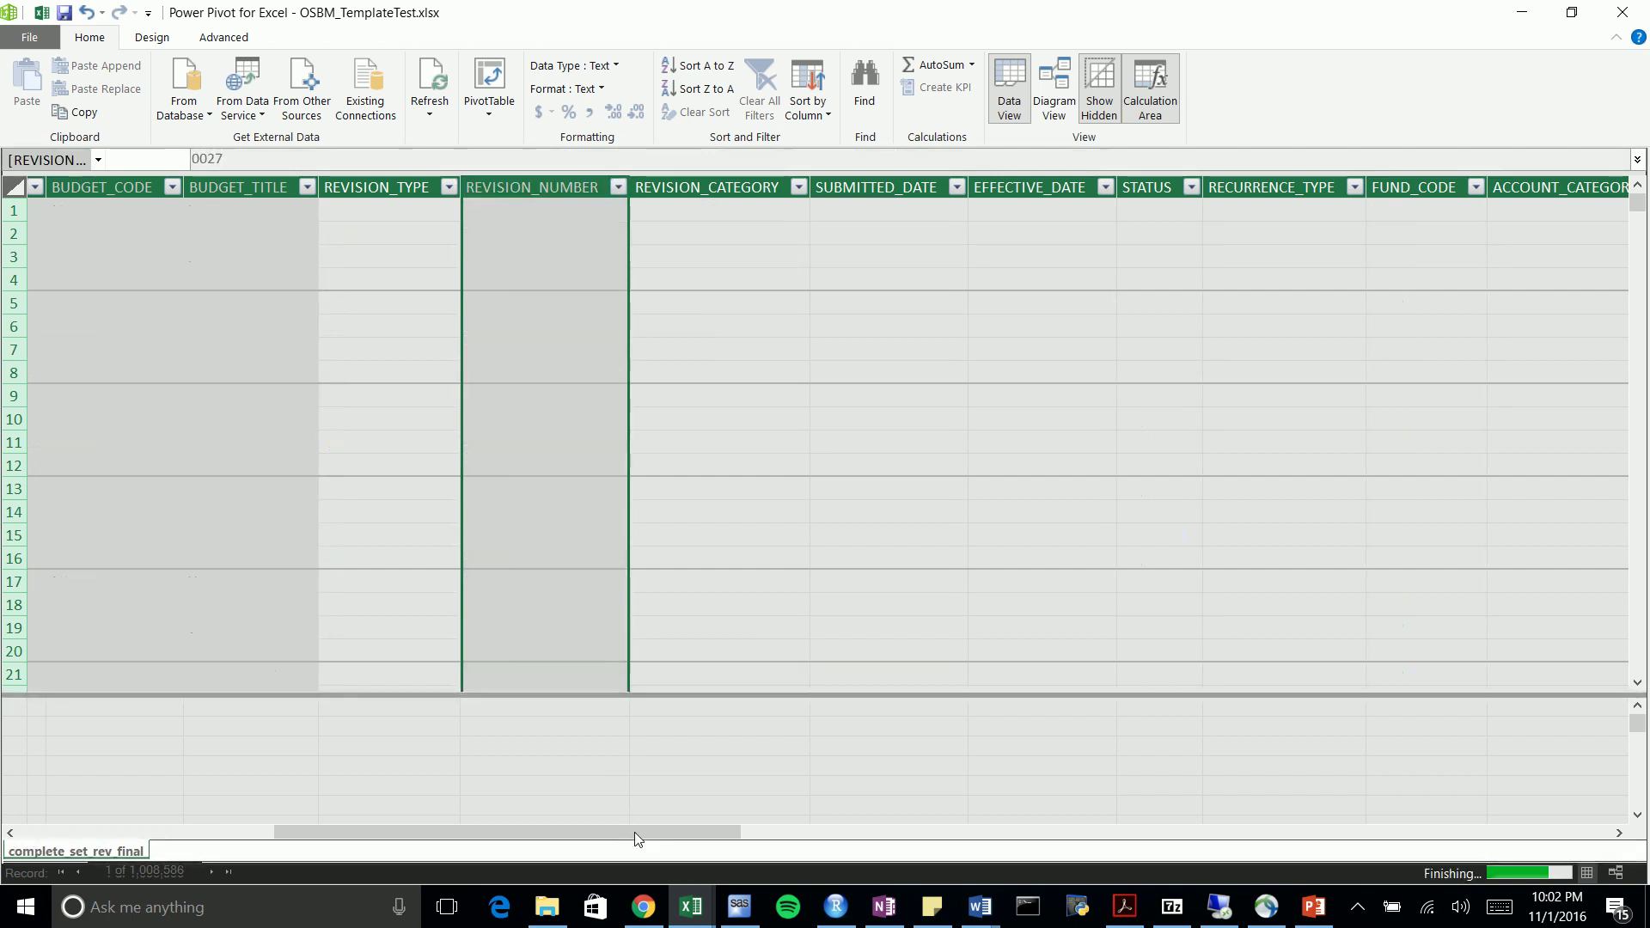
# Hide the FUND_CODE and ACCOUNT_GR columns from client tools
pyautogui.moveTo(637, 832); pyautogui.dragTo(859, 851)
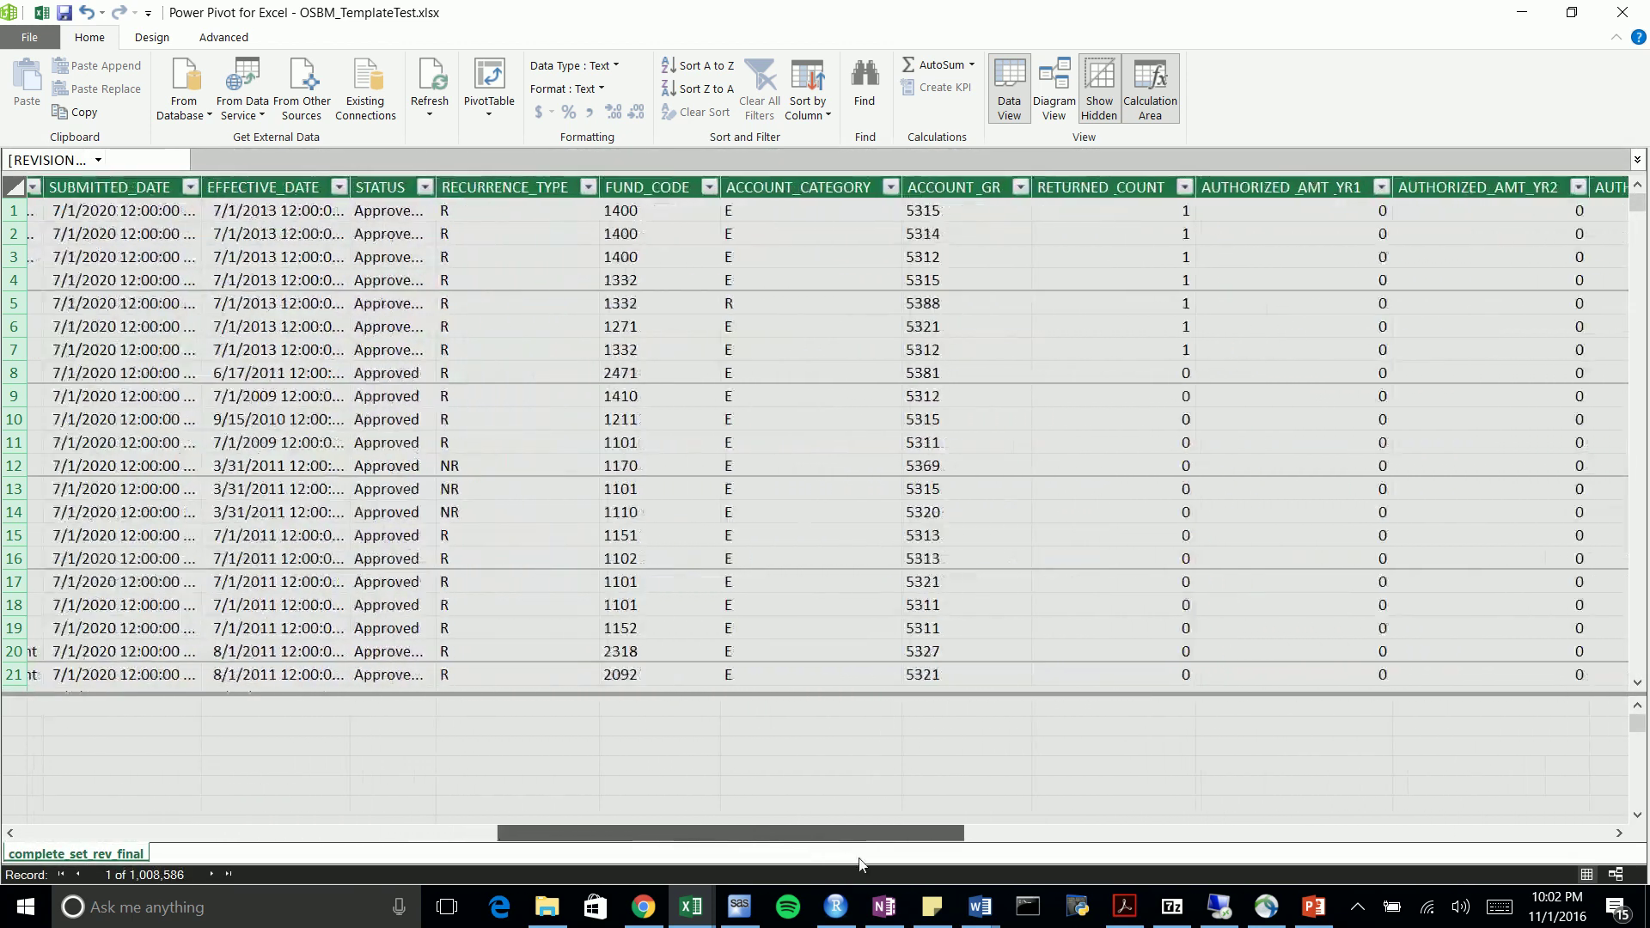
pyautogui.click(650, 186)
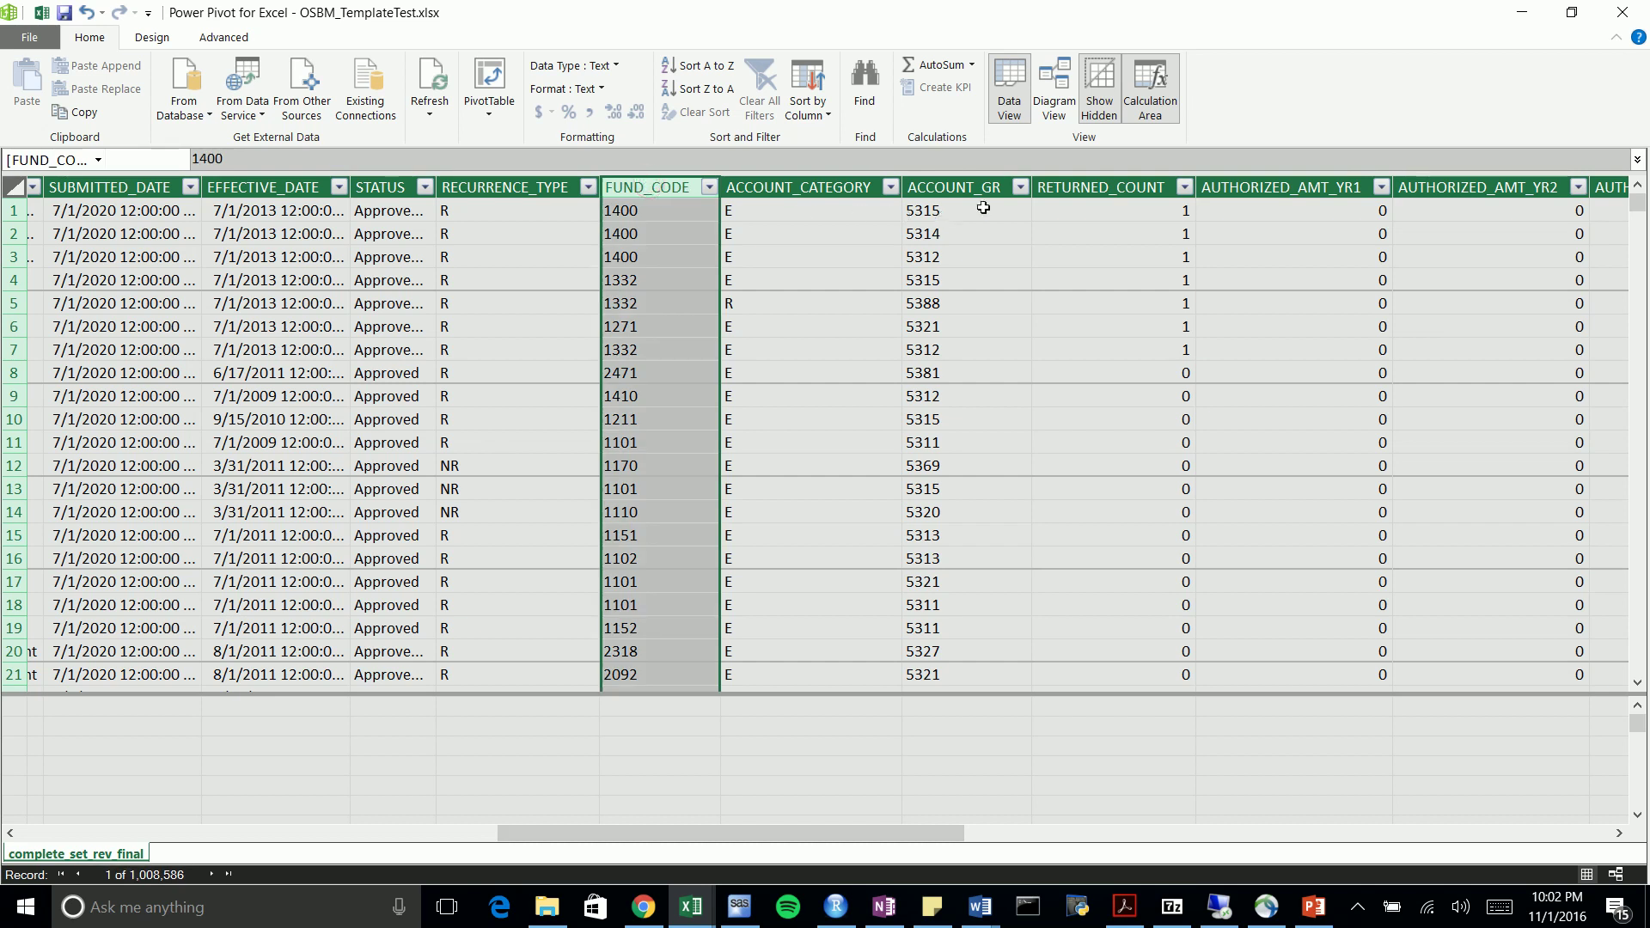
pyautogui.click(982, 177)
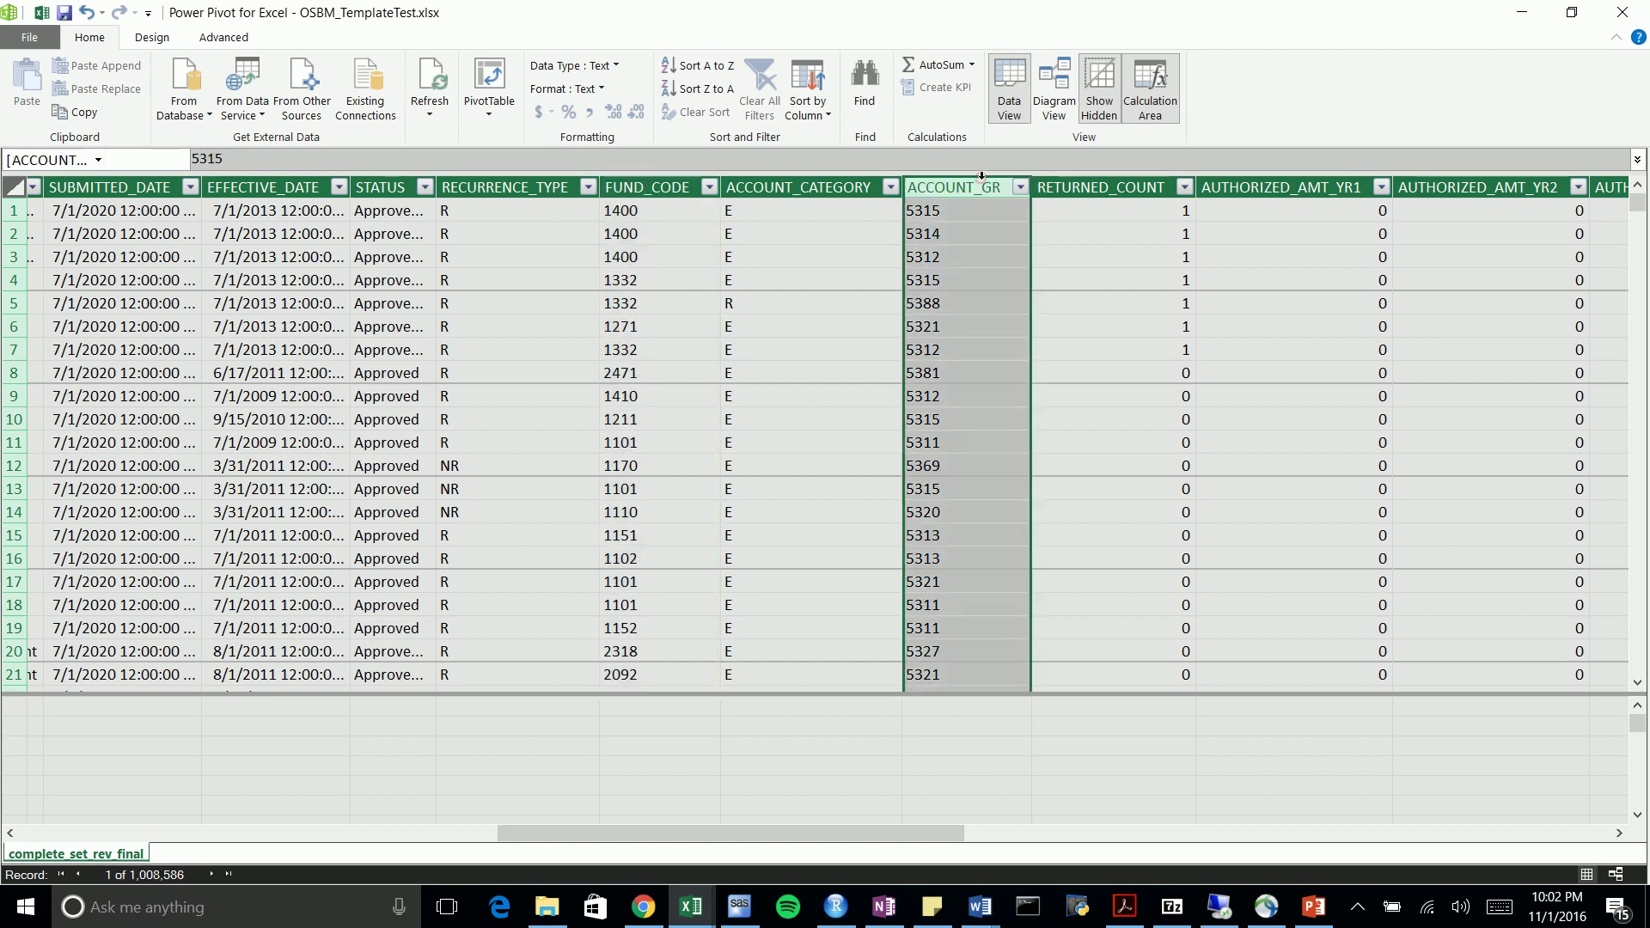
pyautogui.rightClick(648, 186)
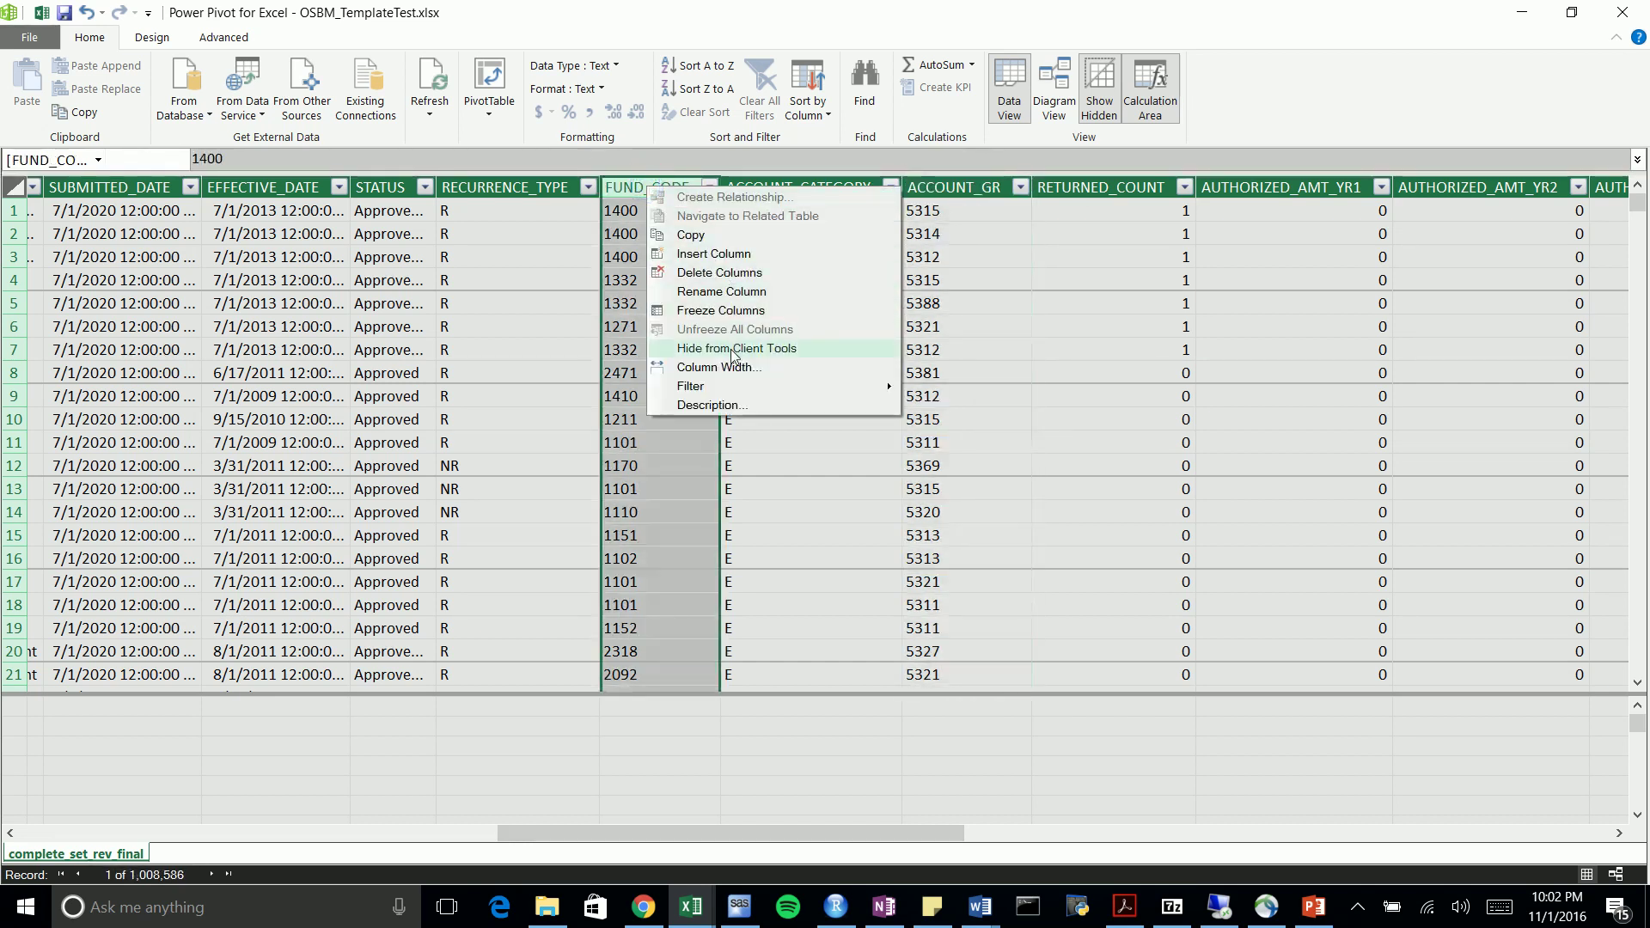
pyautogui.click(733, 350)
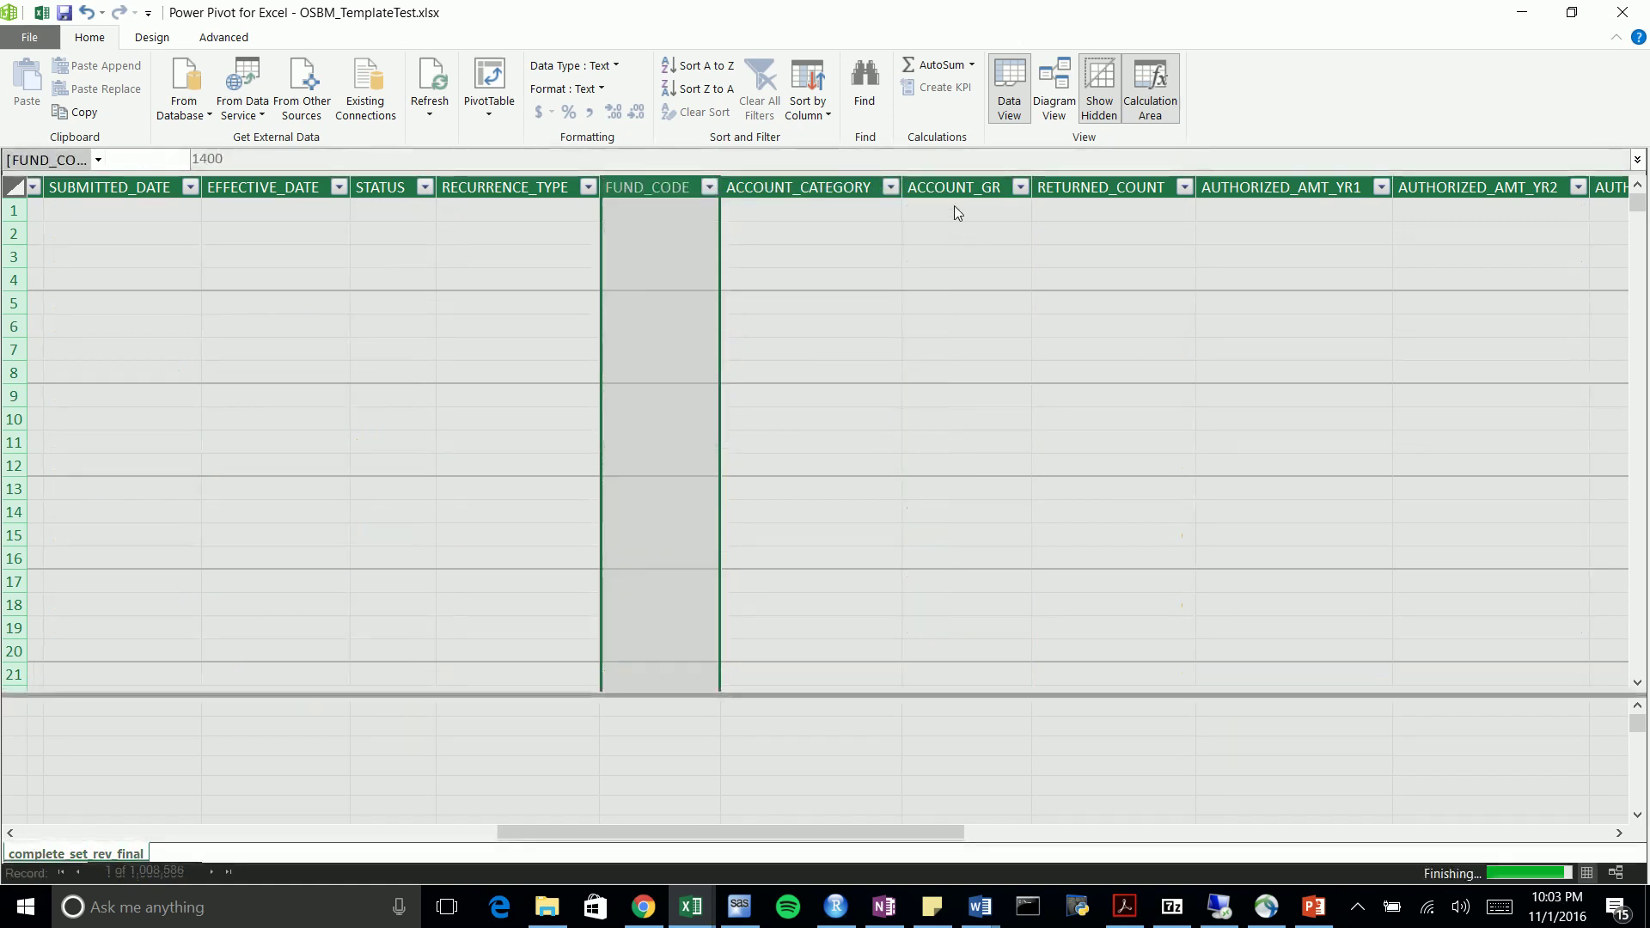
pyautogui.rightClick(953, 184)
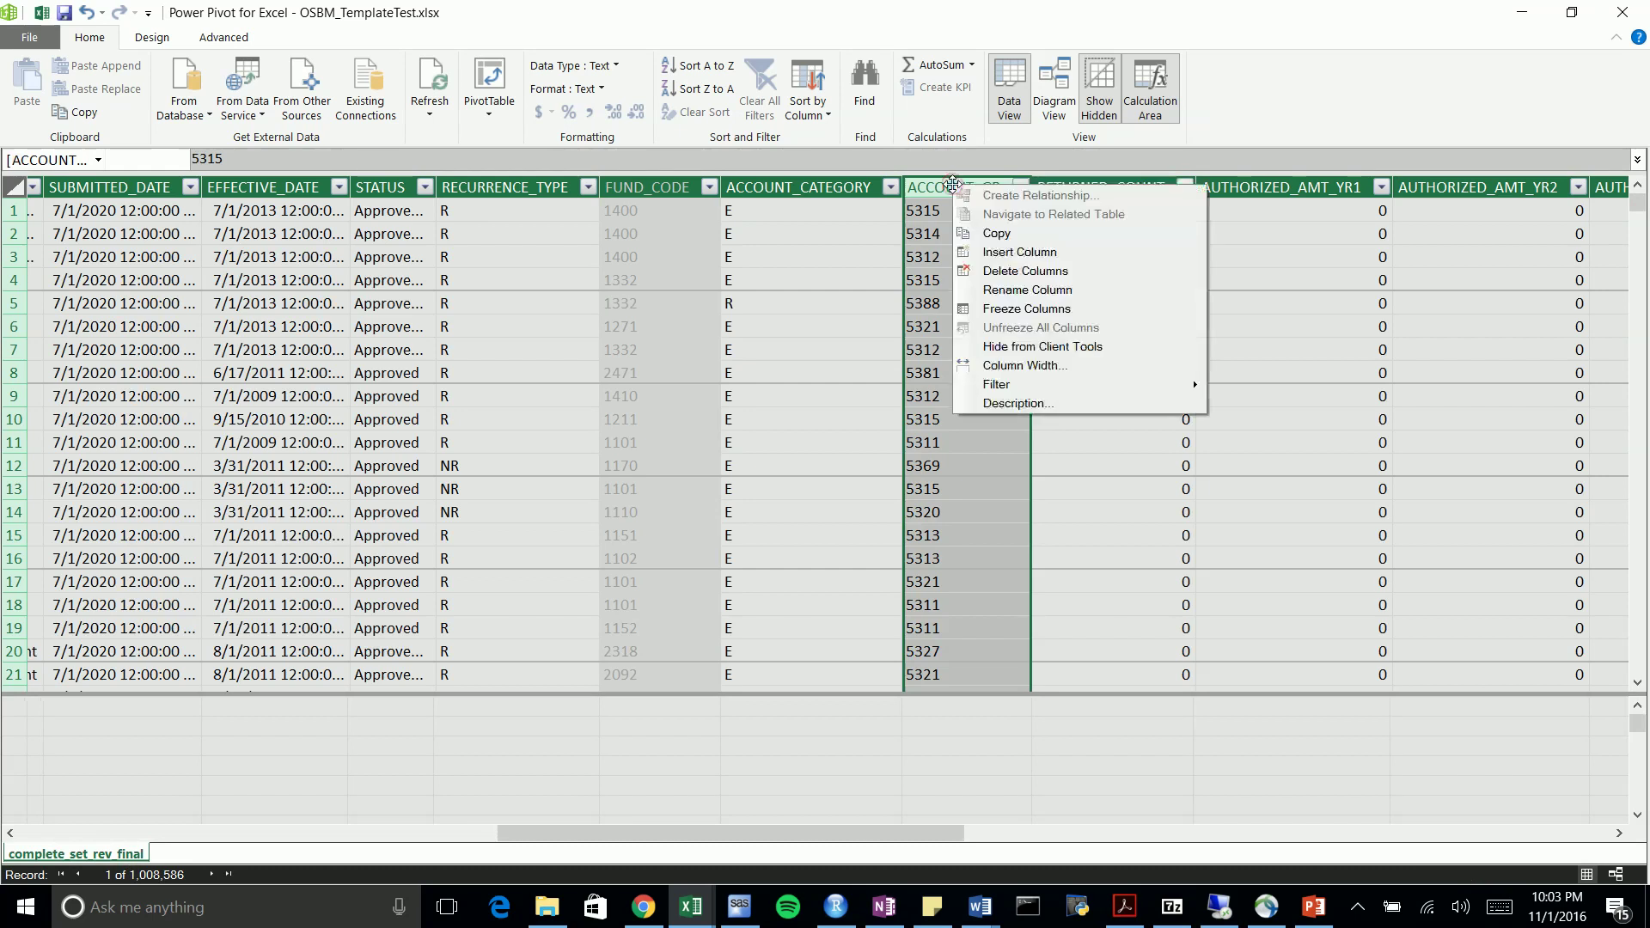
pyautogui.click(1016, 346)
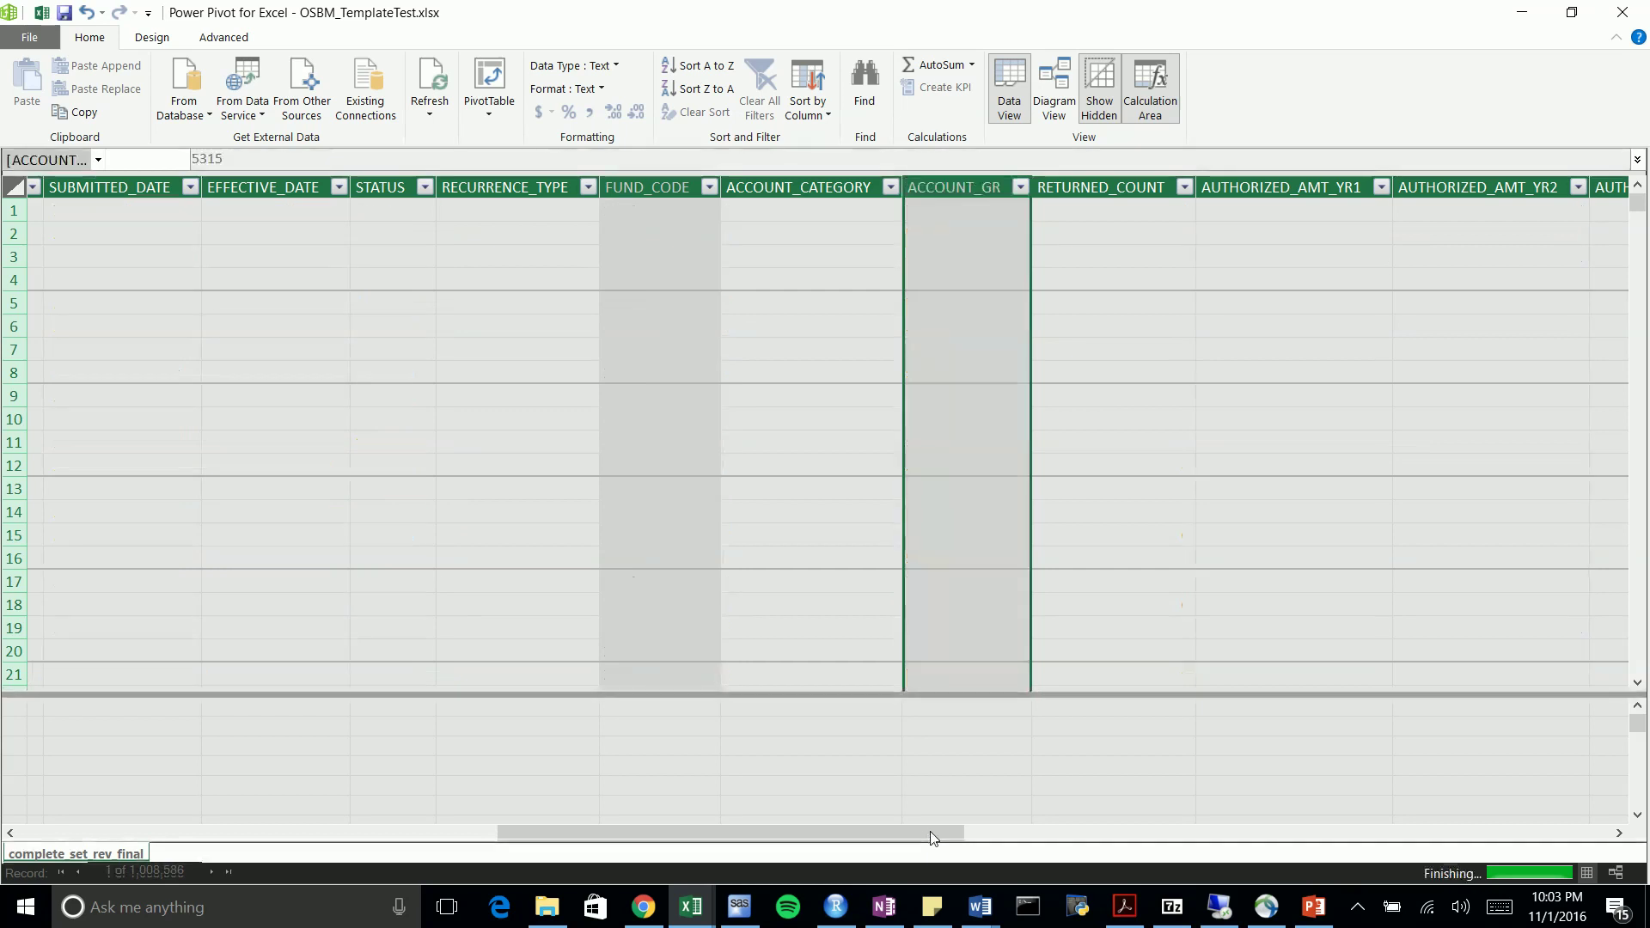
# Hide the columns from AUTHORIZED_AMT_YR1 through UNIQUE_REVISION_IDENTIFIER from client tools in the data model
pyautogui.moveTo(928, 833); pyautogui.dragTo(1121, 838)
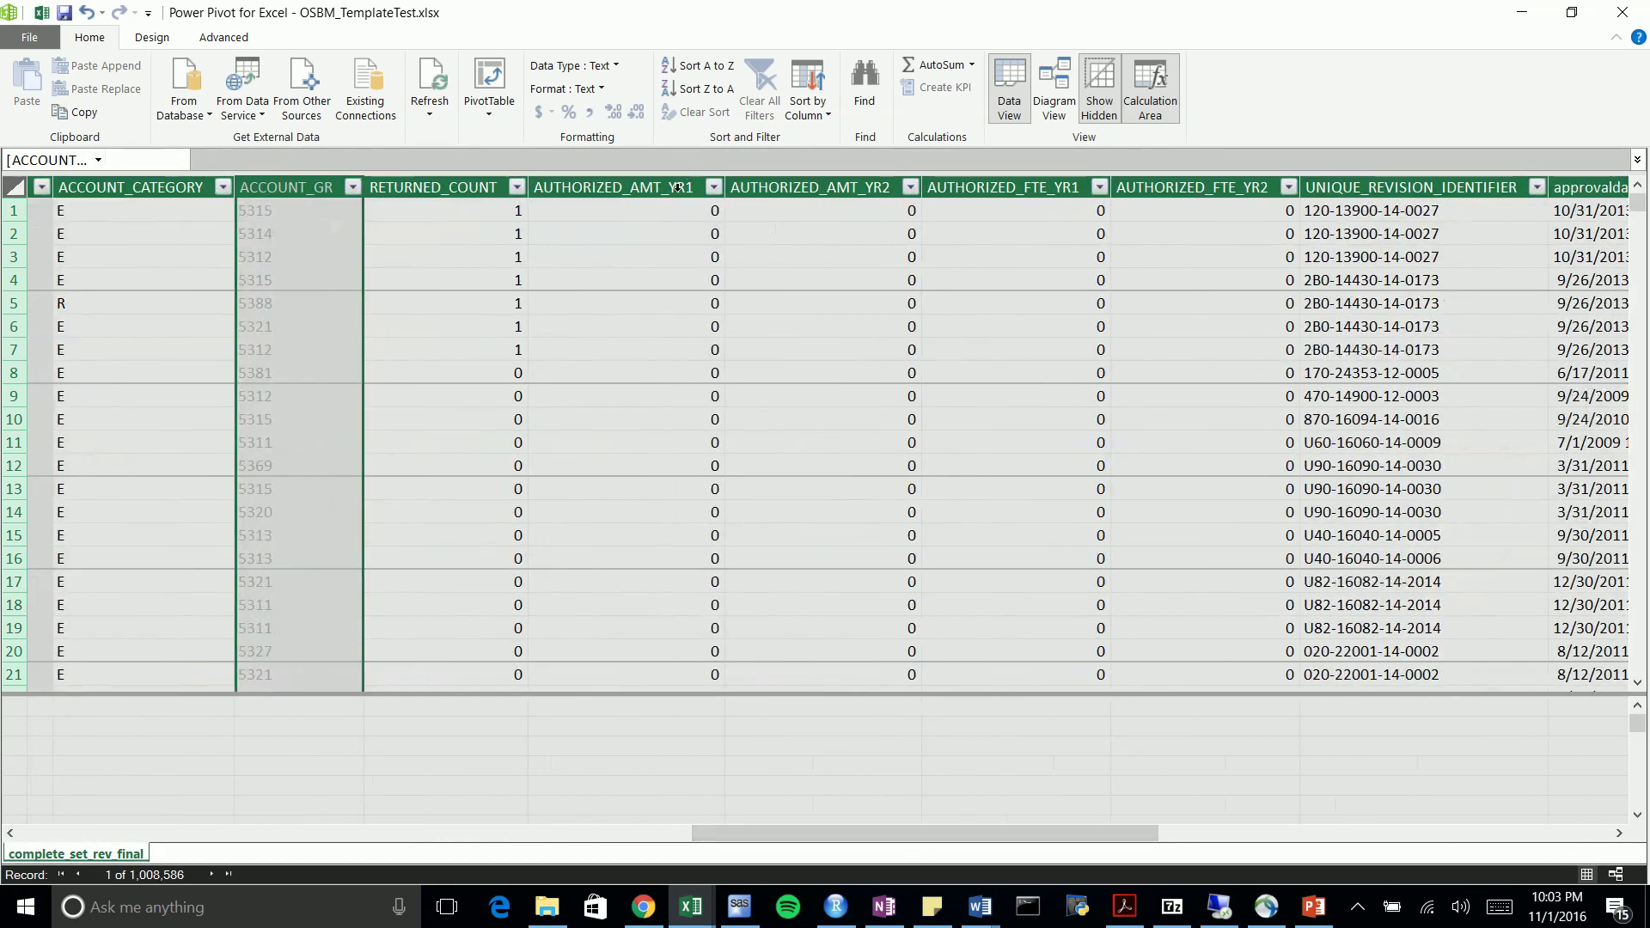
pyautogui.click(635, 185)
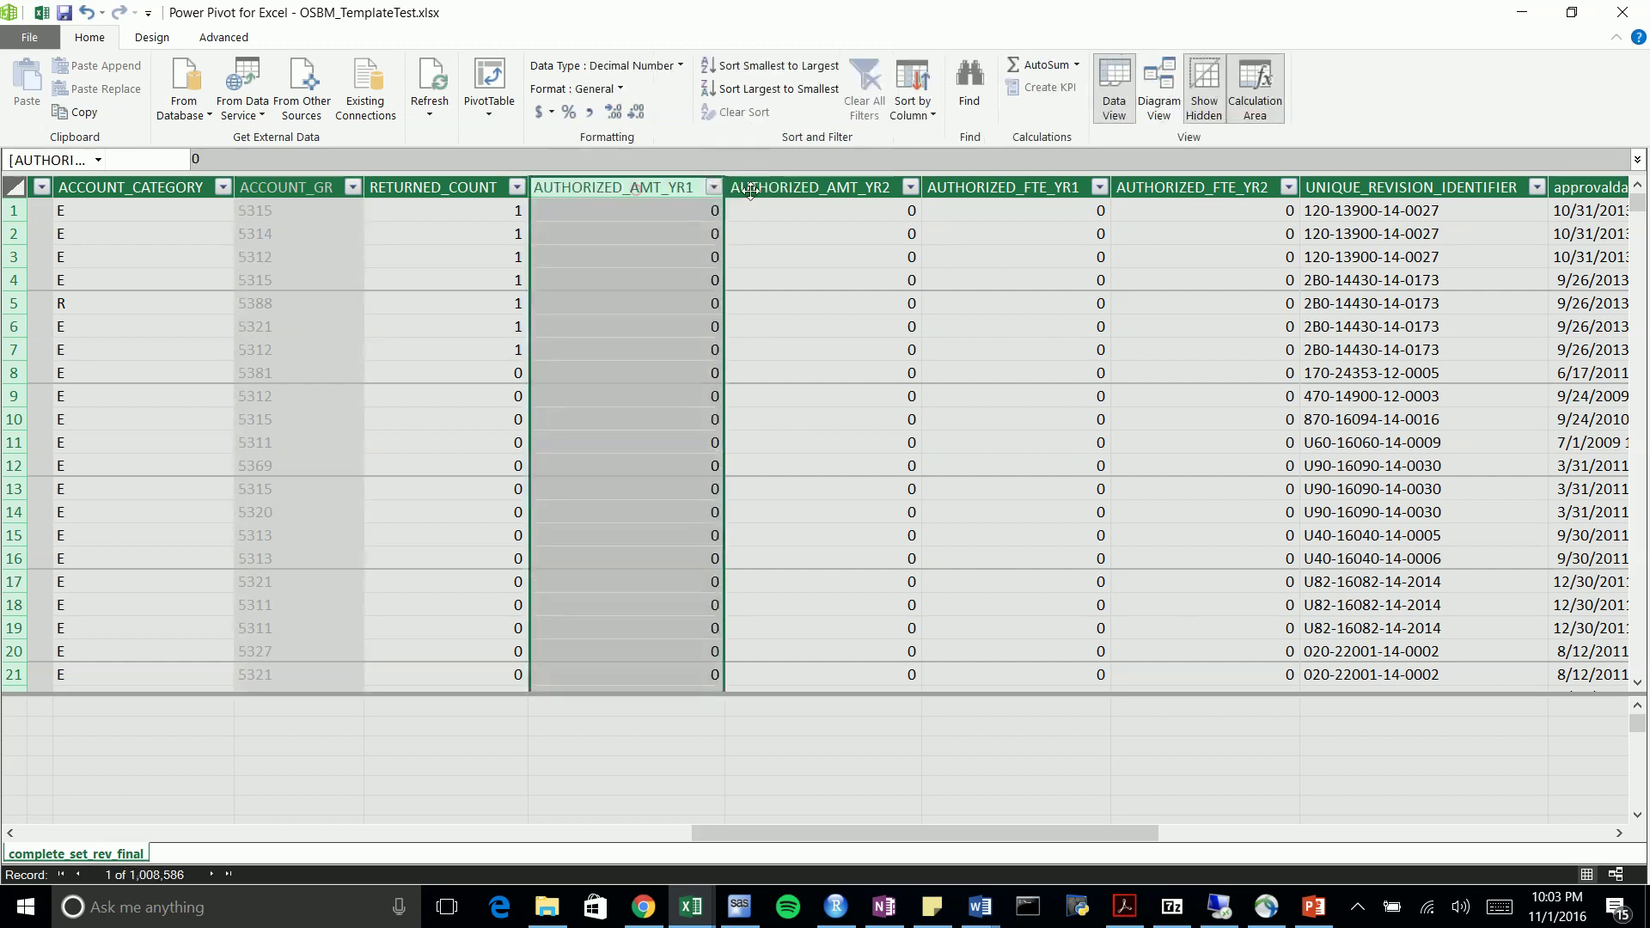
pyautogui.keyDown('shift'); pyautogui.click(814, 185); pyautogui.keyUp('shift')
pyautogui.keyDown('shift'); pyautogui.click(1178, 181); pyautogui.keyUp('shift')
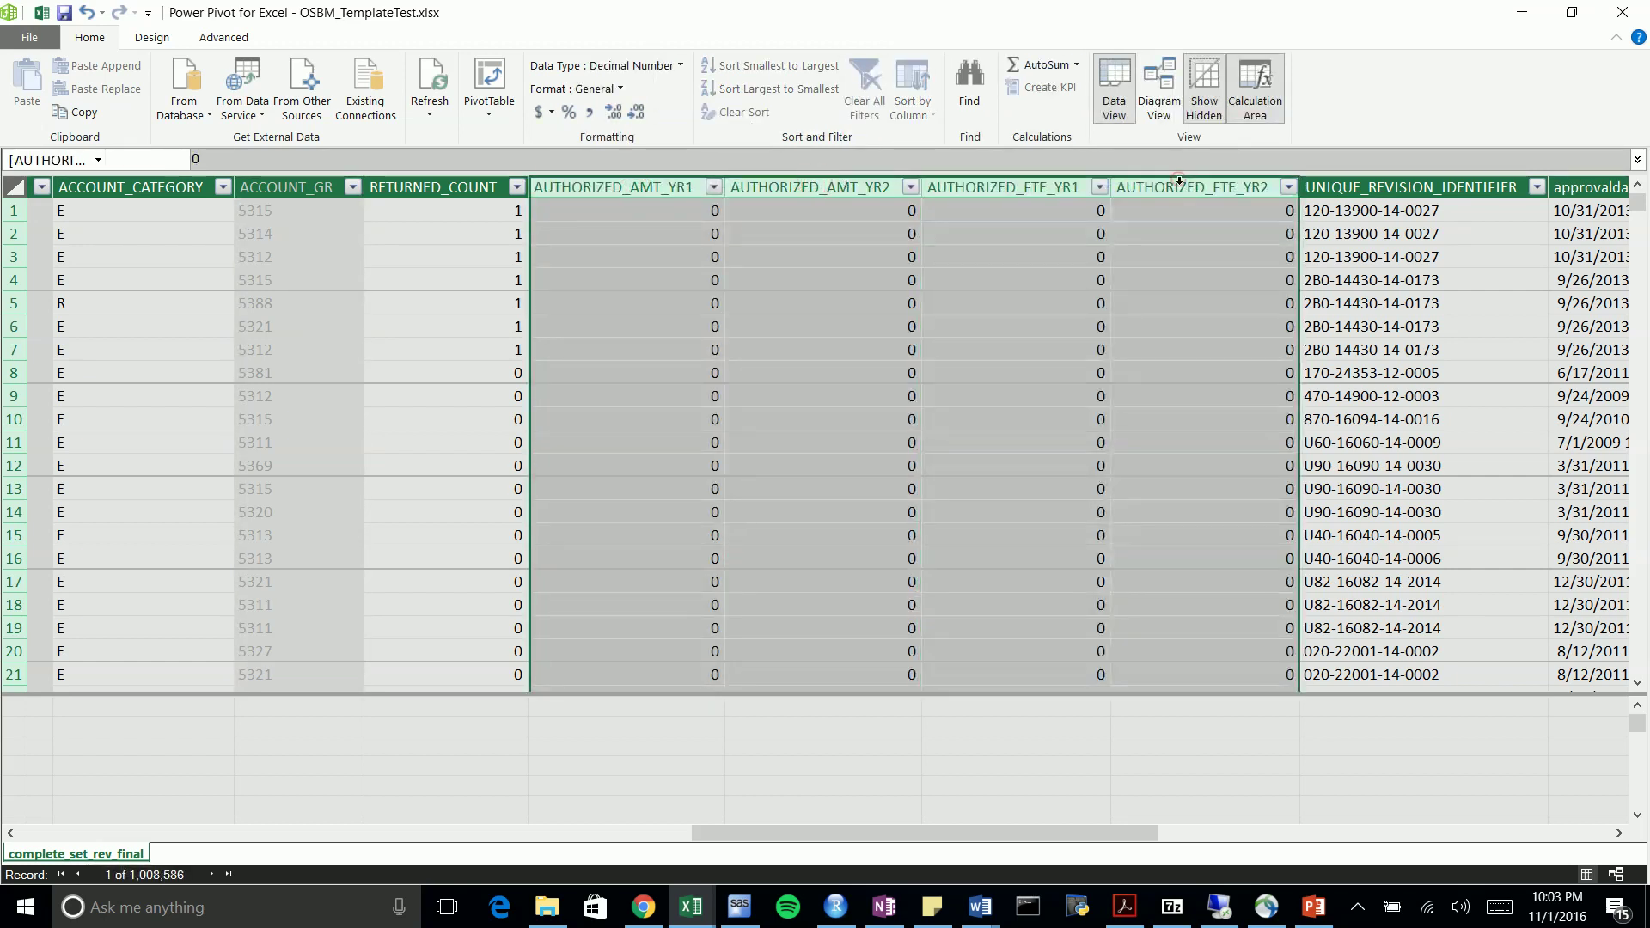
pyautogui.moveTo(1126, 830); pyautogui.dragTo(1275, 827)
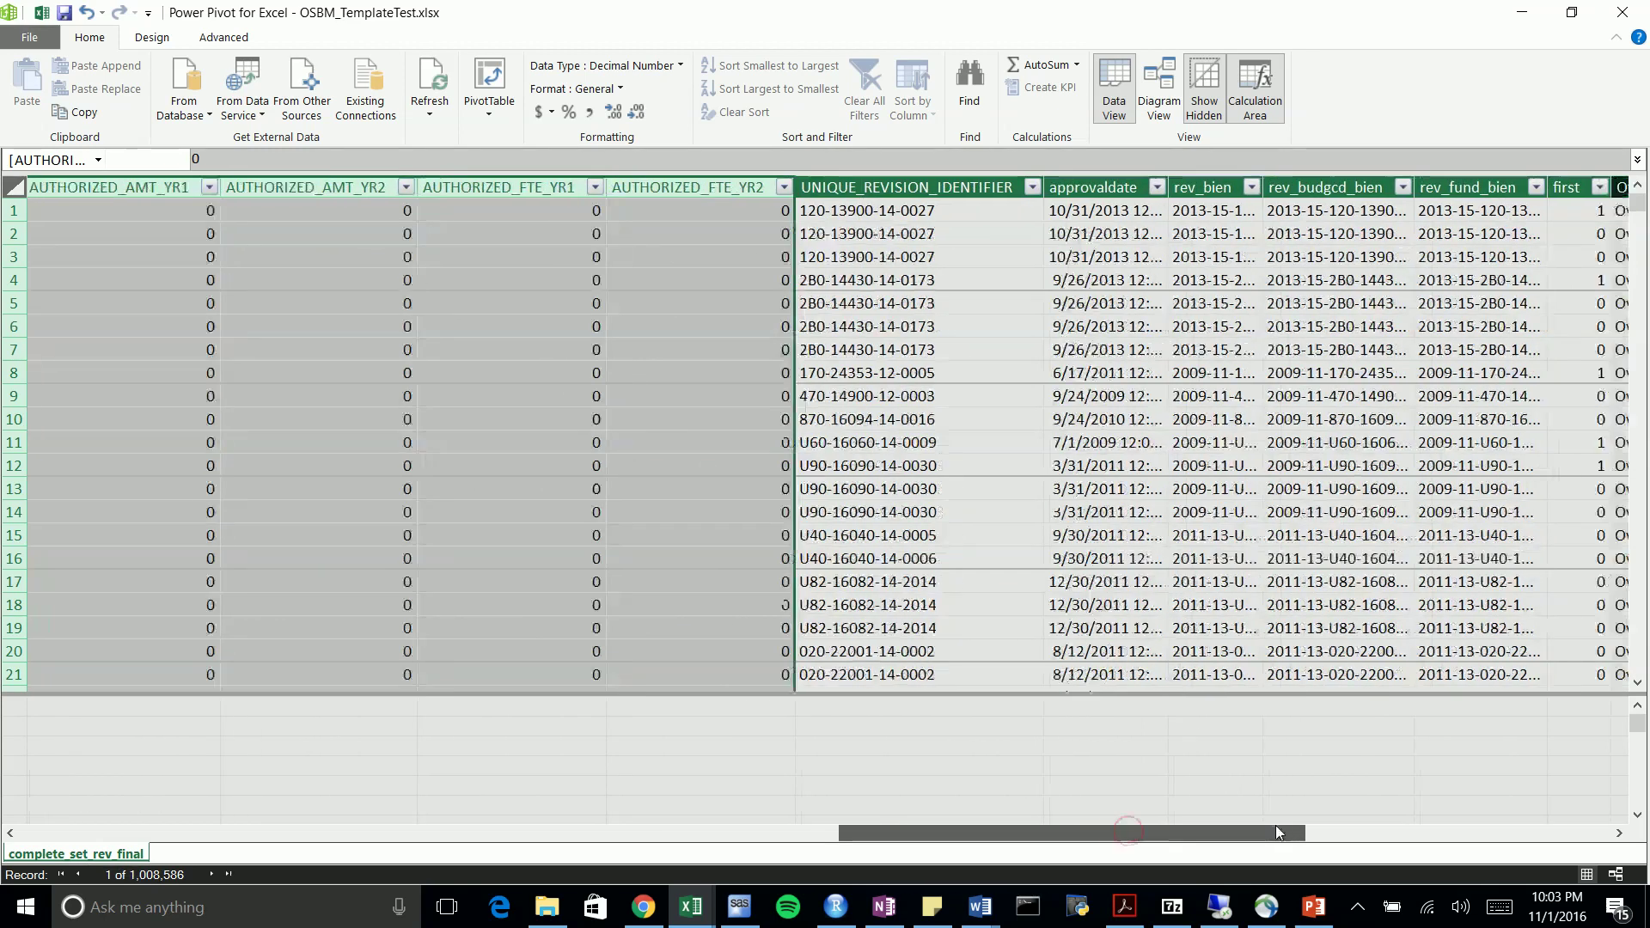
pyautogui.keyDown('shift'); pyautogui.click(960, 185); pyautogui.keyUp('shift')
pyautogui.rightClick(941, 187)
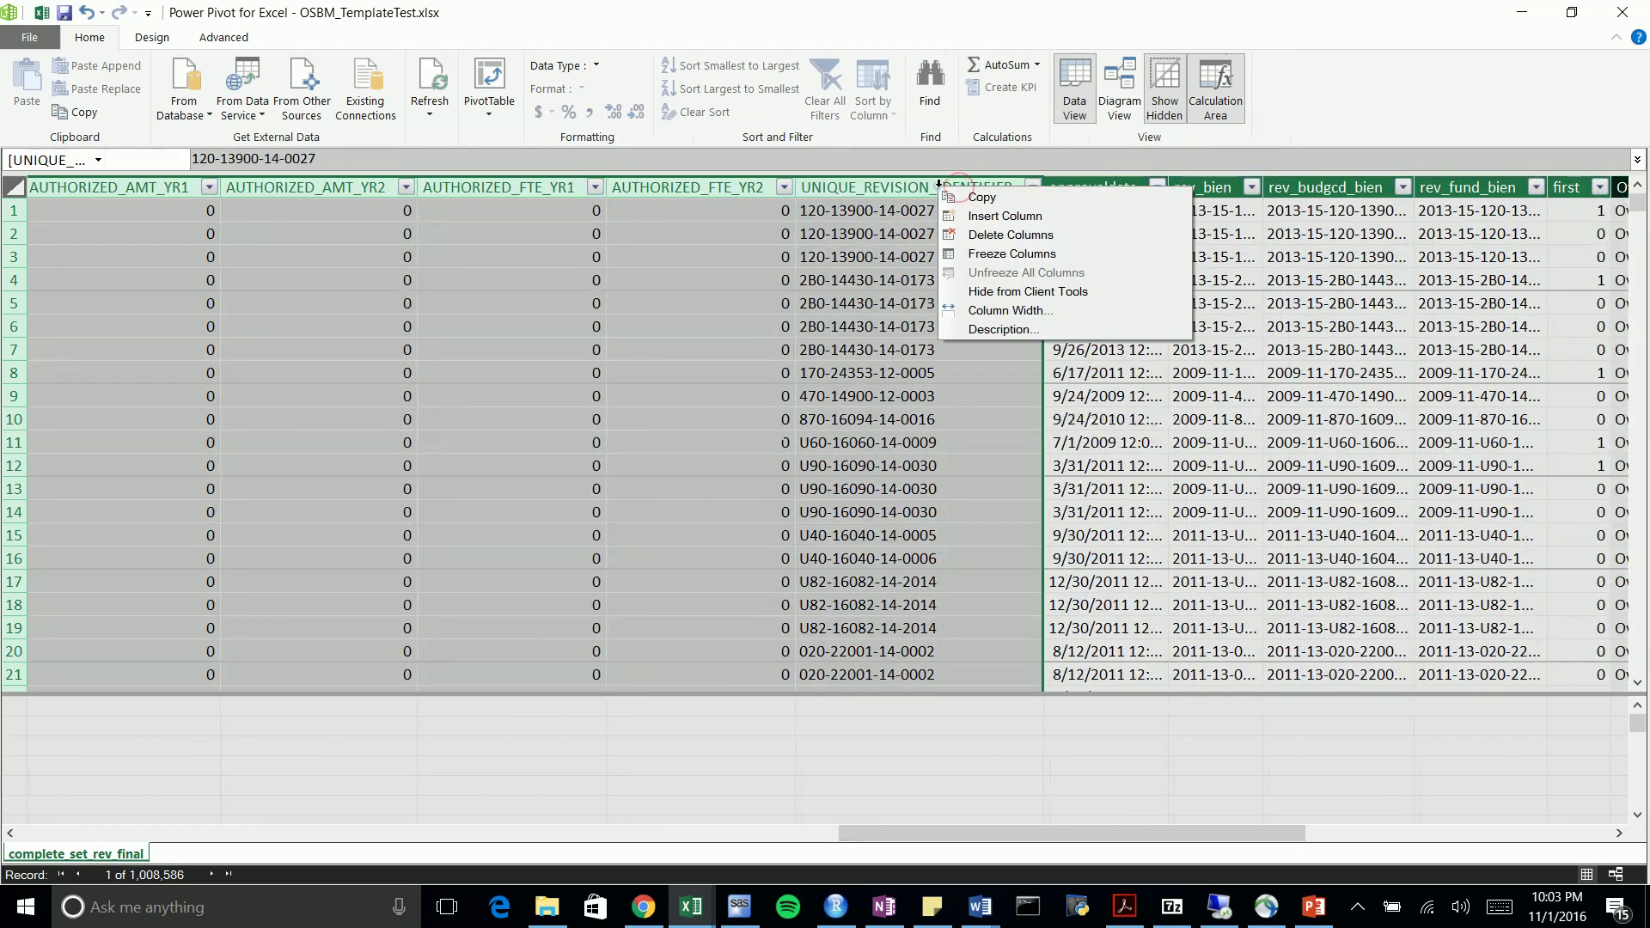
pyautogui.click(1033, 292)
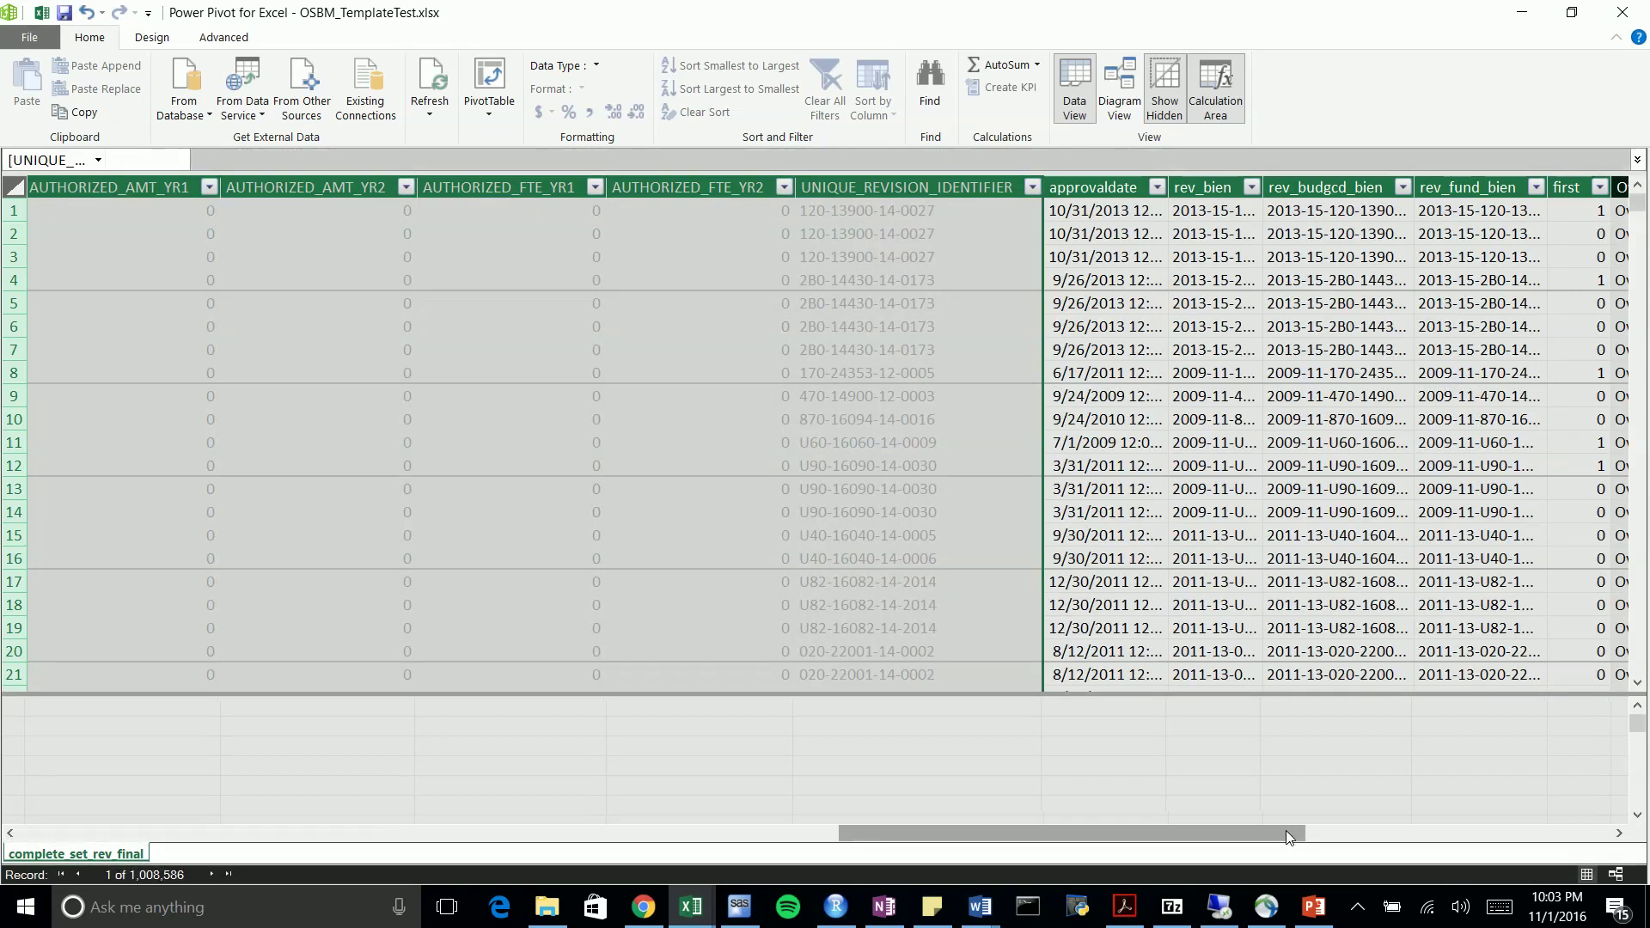
# Hide the columns from rev_bien through Overall from client tools and close the data model window
pyautogui.moveTo(1286, 831); pyautogui.dragTo(1435, 812)
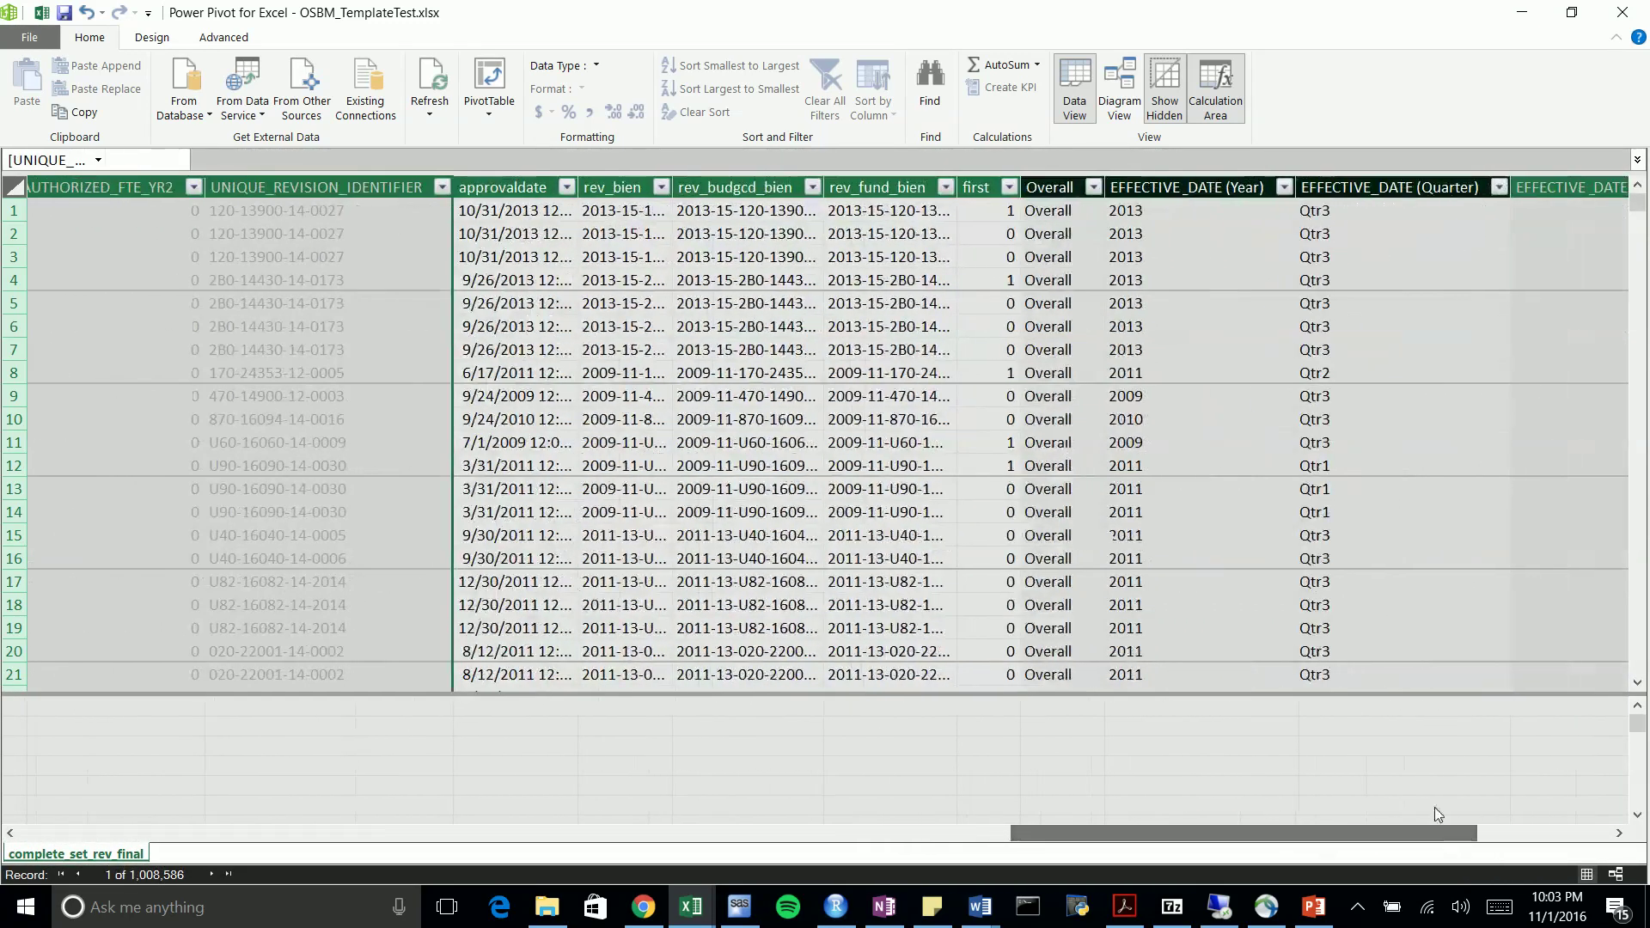
pyautogui.click(610, 185)
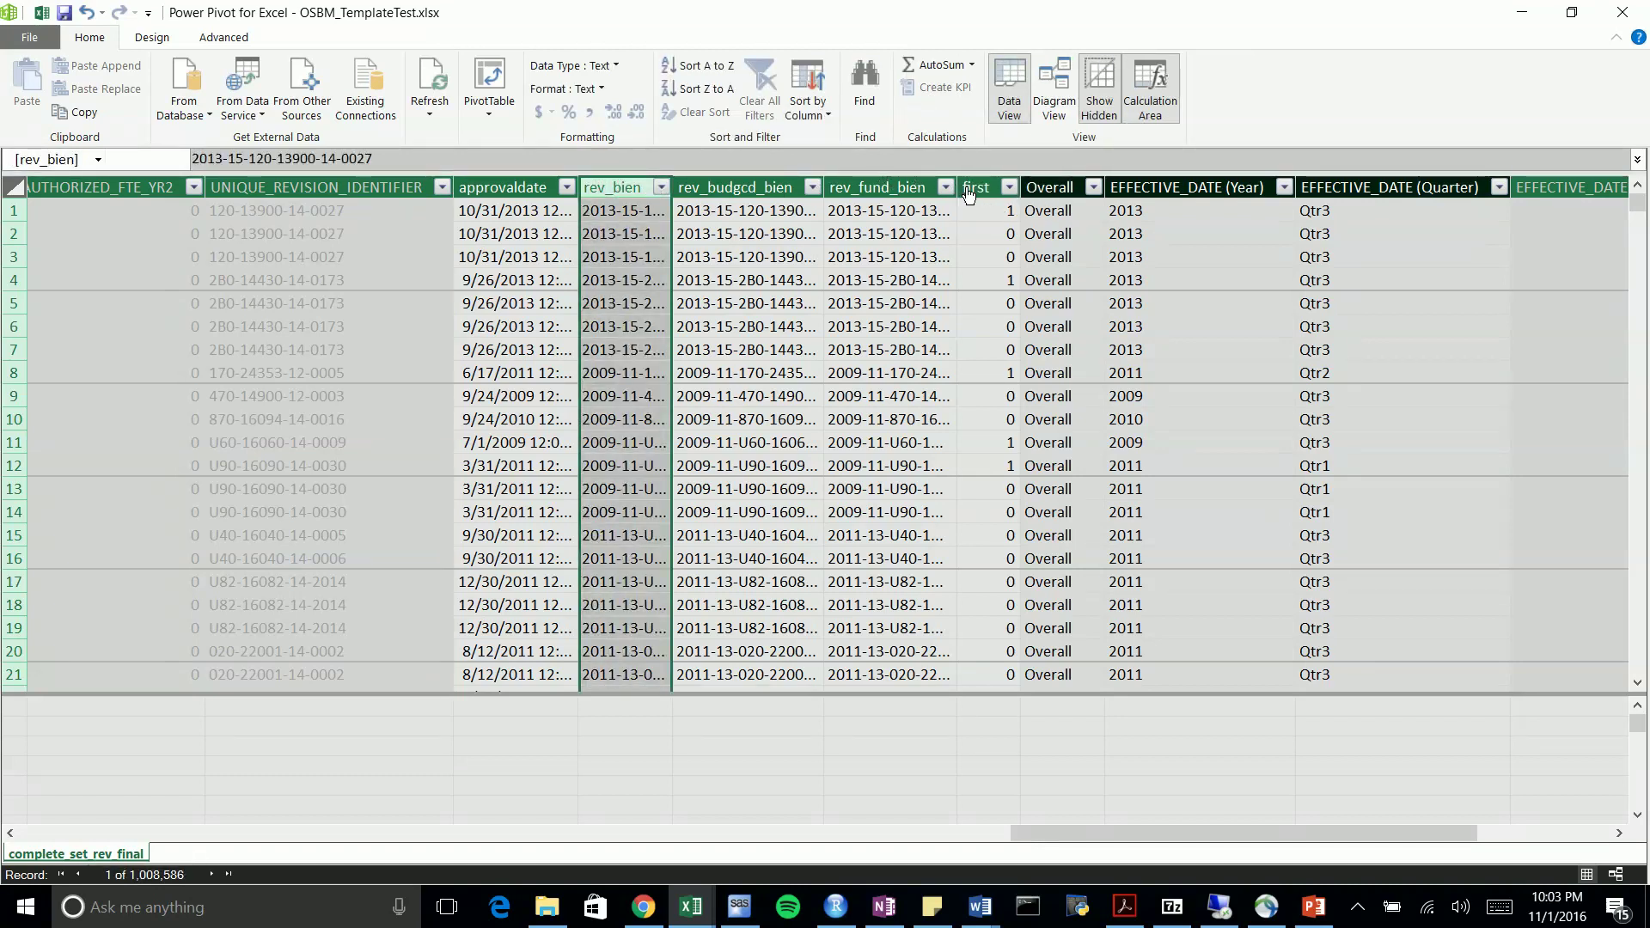
pyautogui.keyDown('shift'); pyautogui.click(994, 178); pyautogui.keyUp('shift')
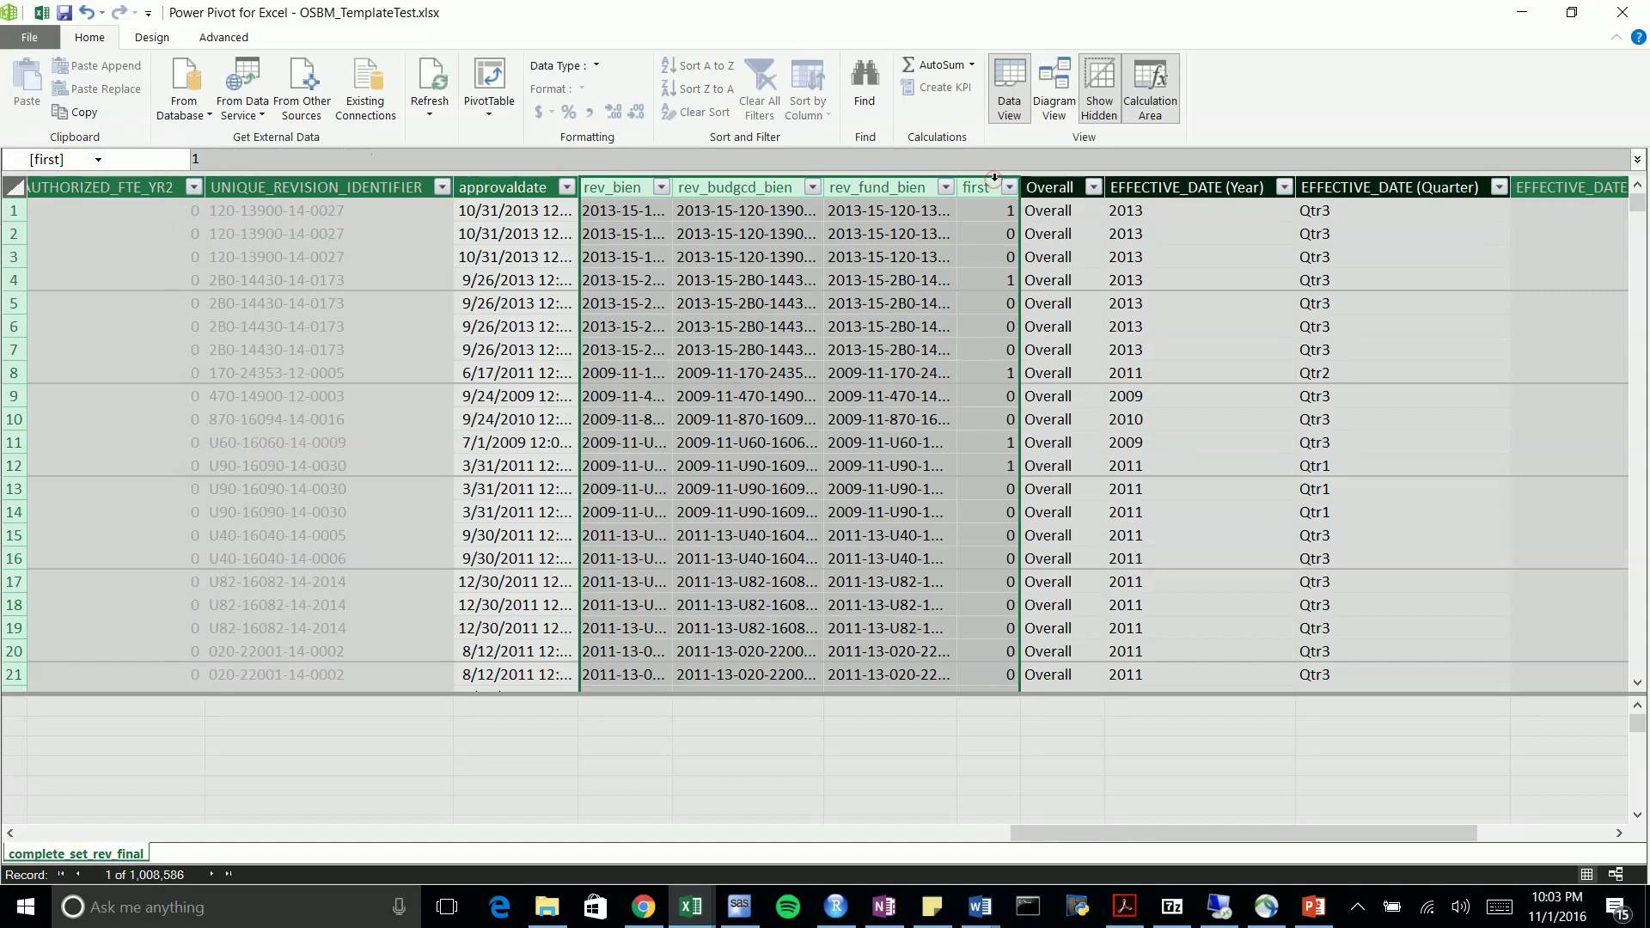
pyautogui.keyDown('shift'); pyautogui.click(1074, 184); pyautogui.keyUp('shift')
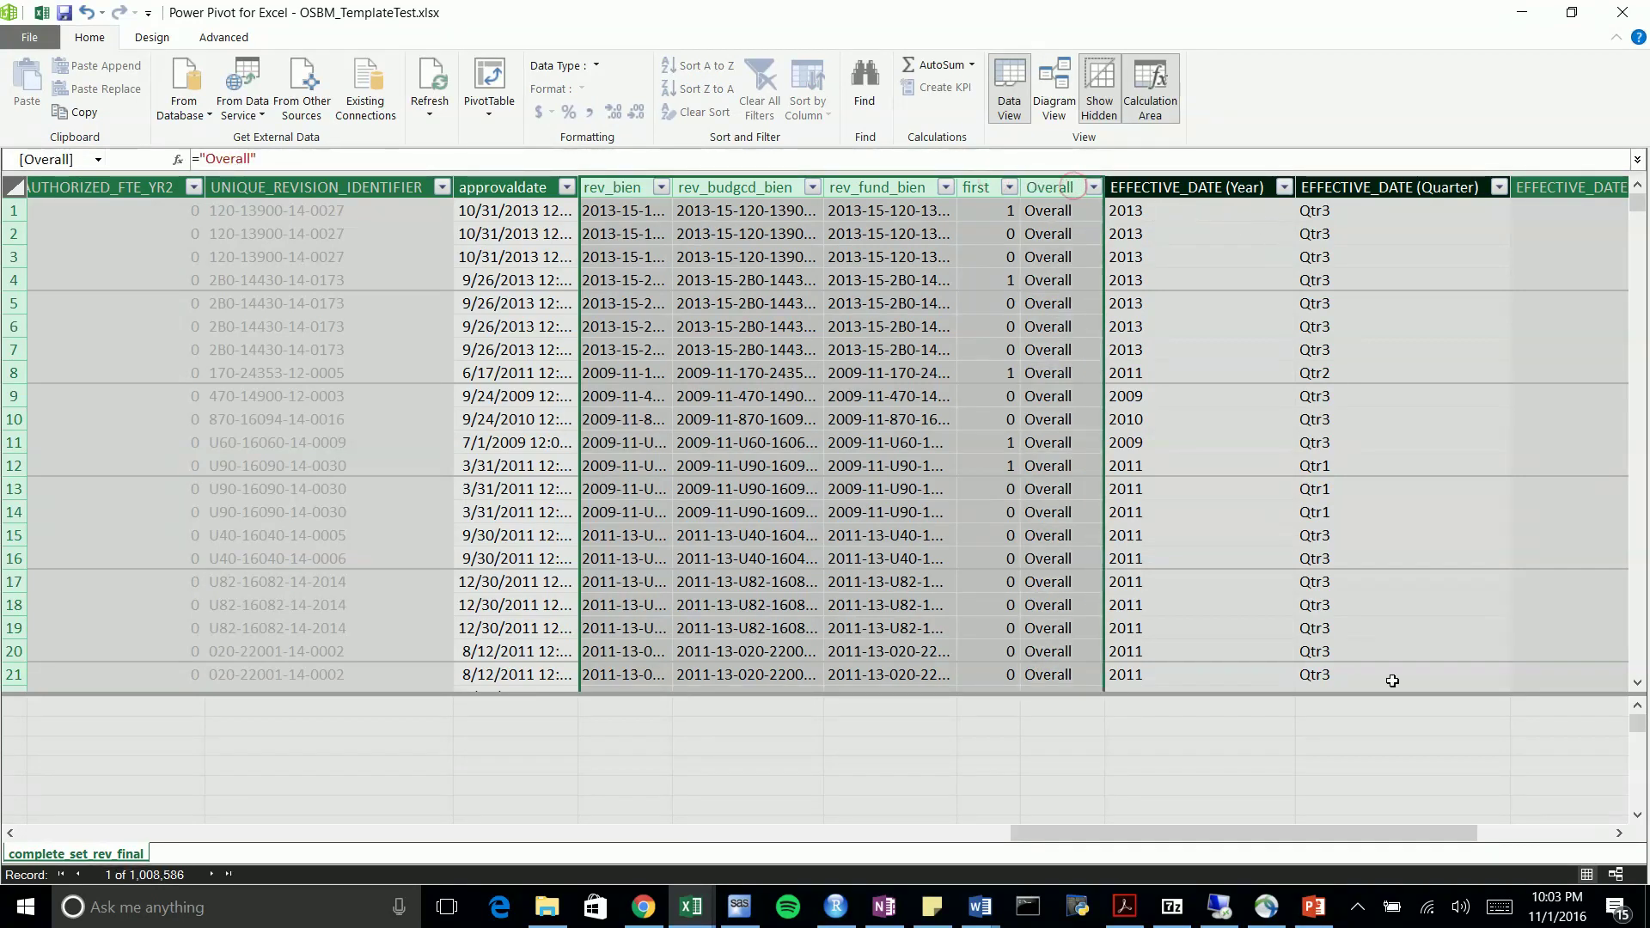
pyautogui.moveTo(1392, 833); pyautogui.dragTo(1551, 857)
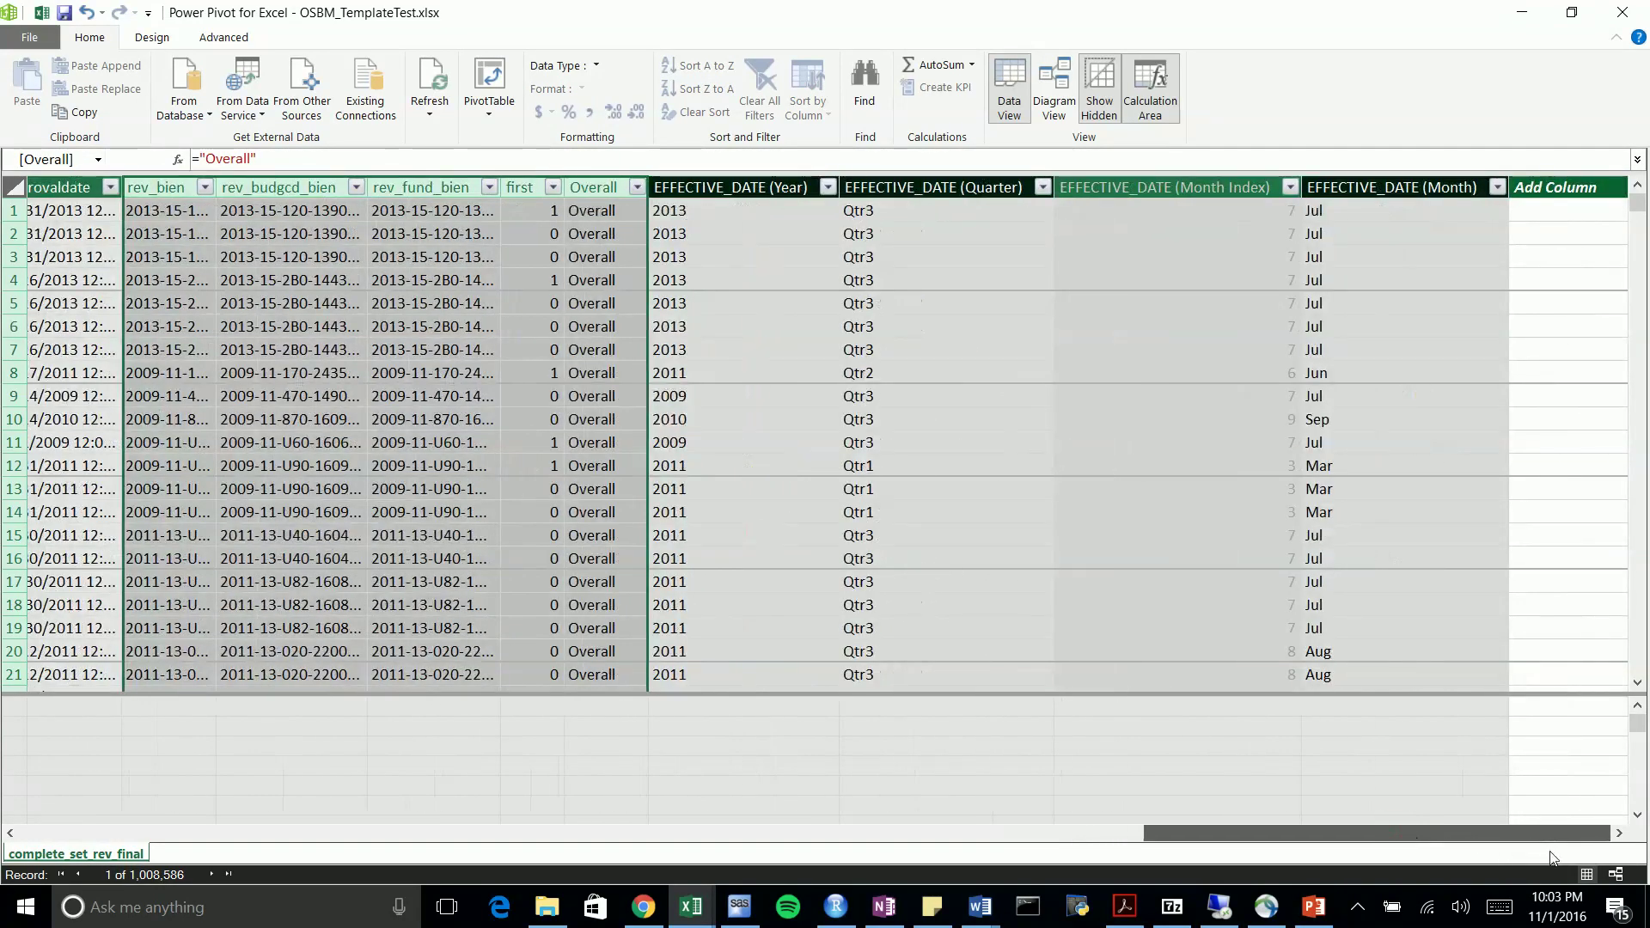
pyautogui.rightClick(588, 178)
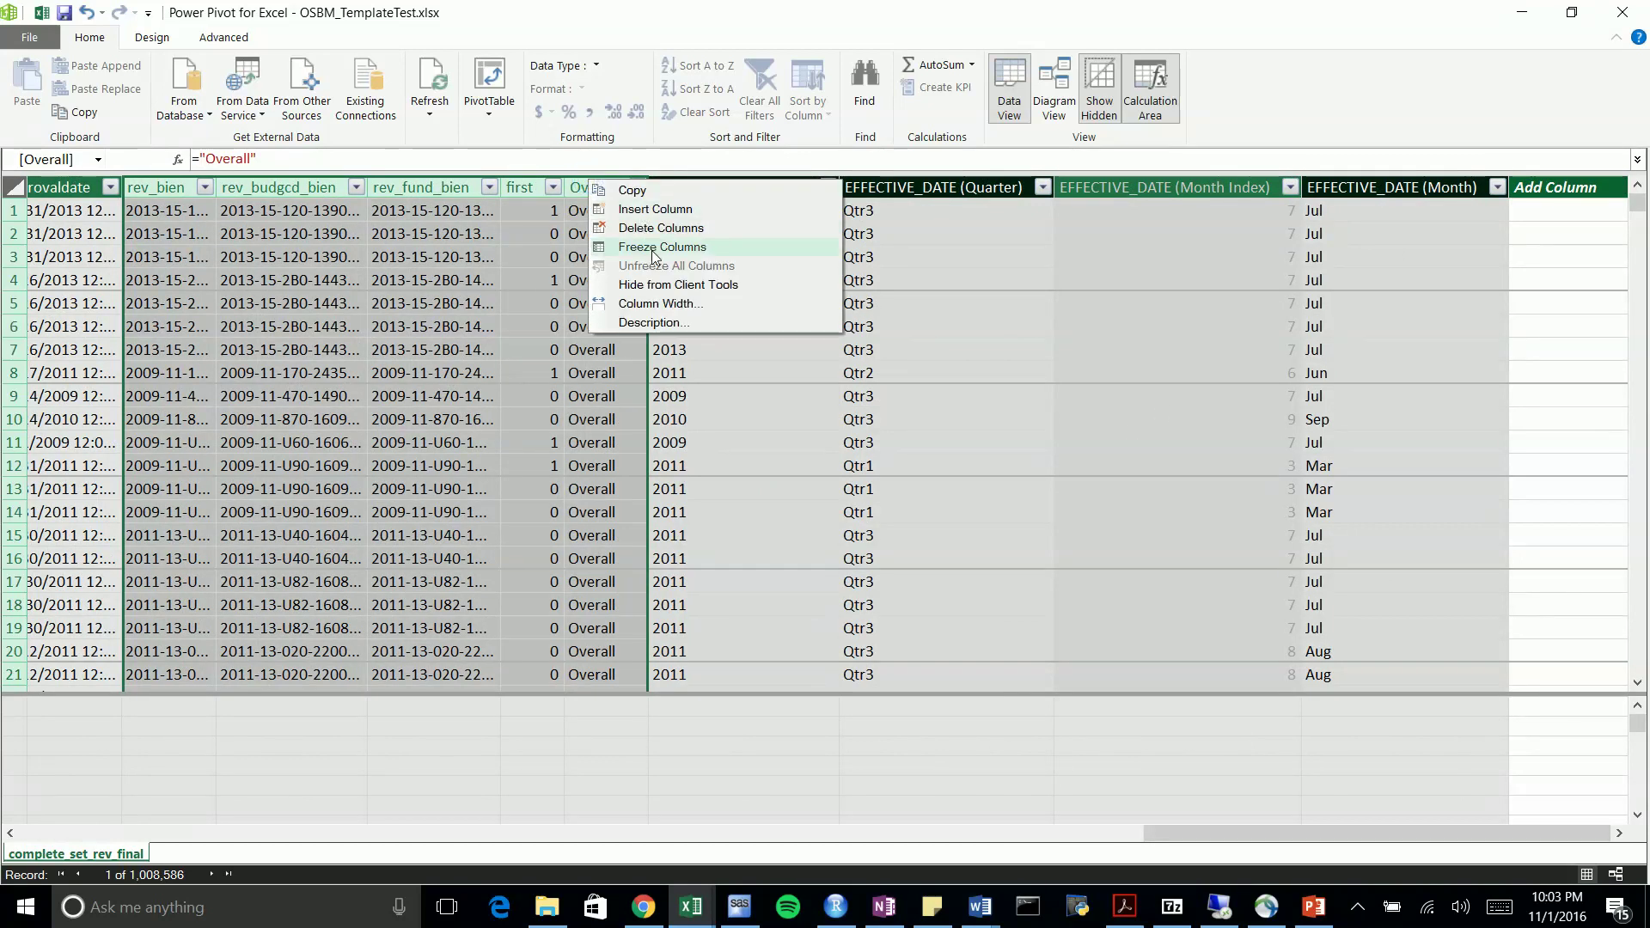
pyautogui.click(660, 285)
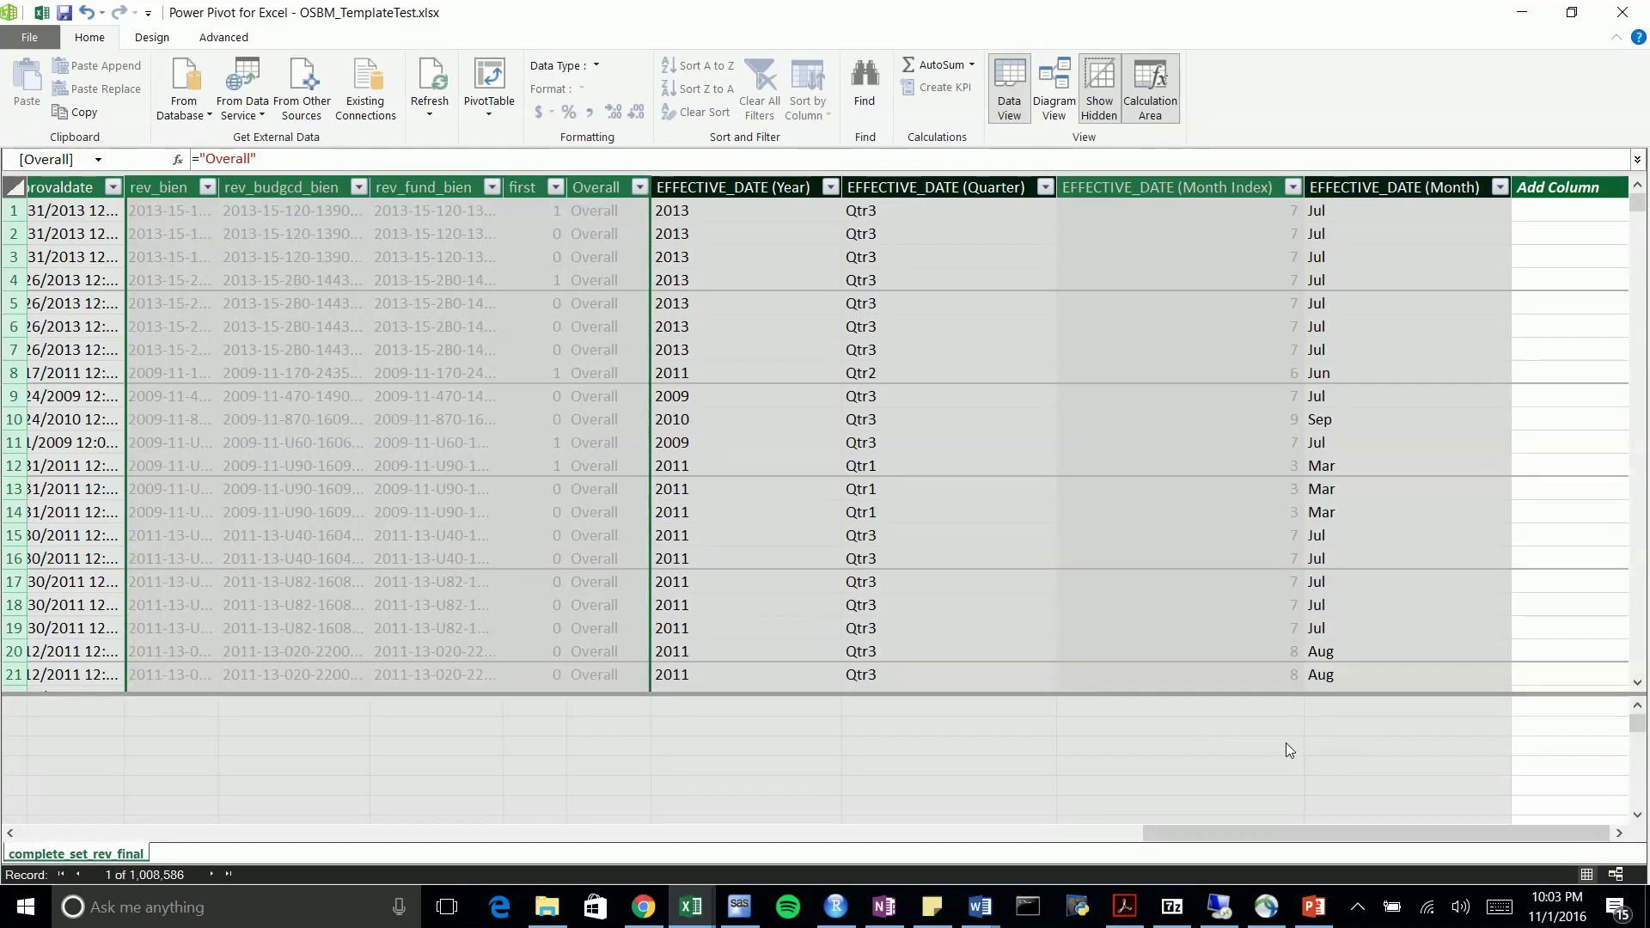
pyautogui.click(1623, 13)
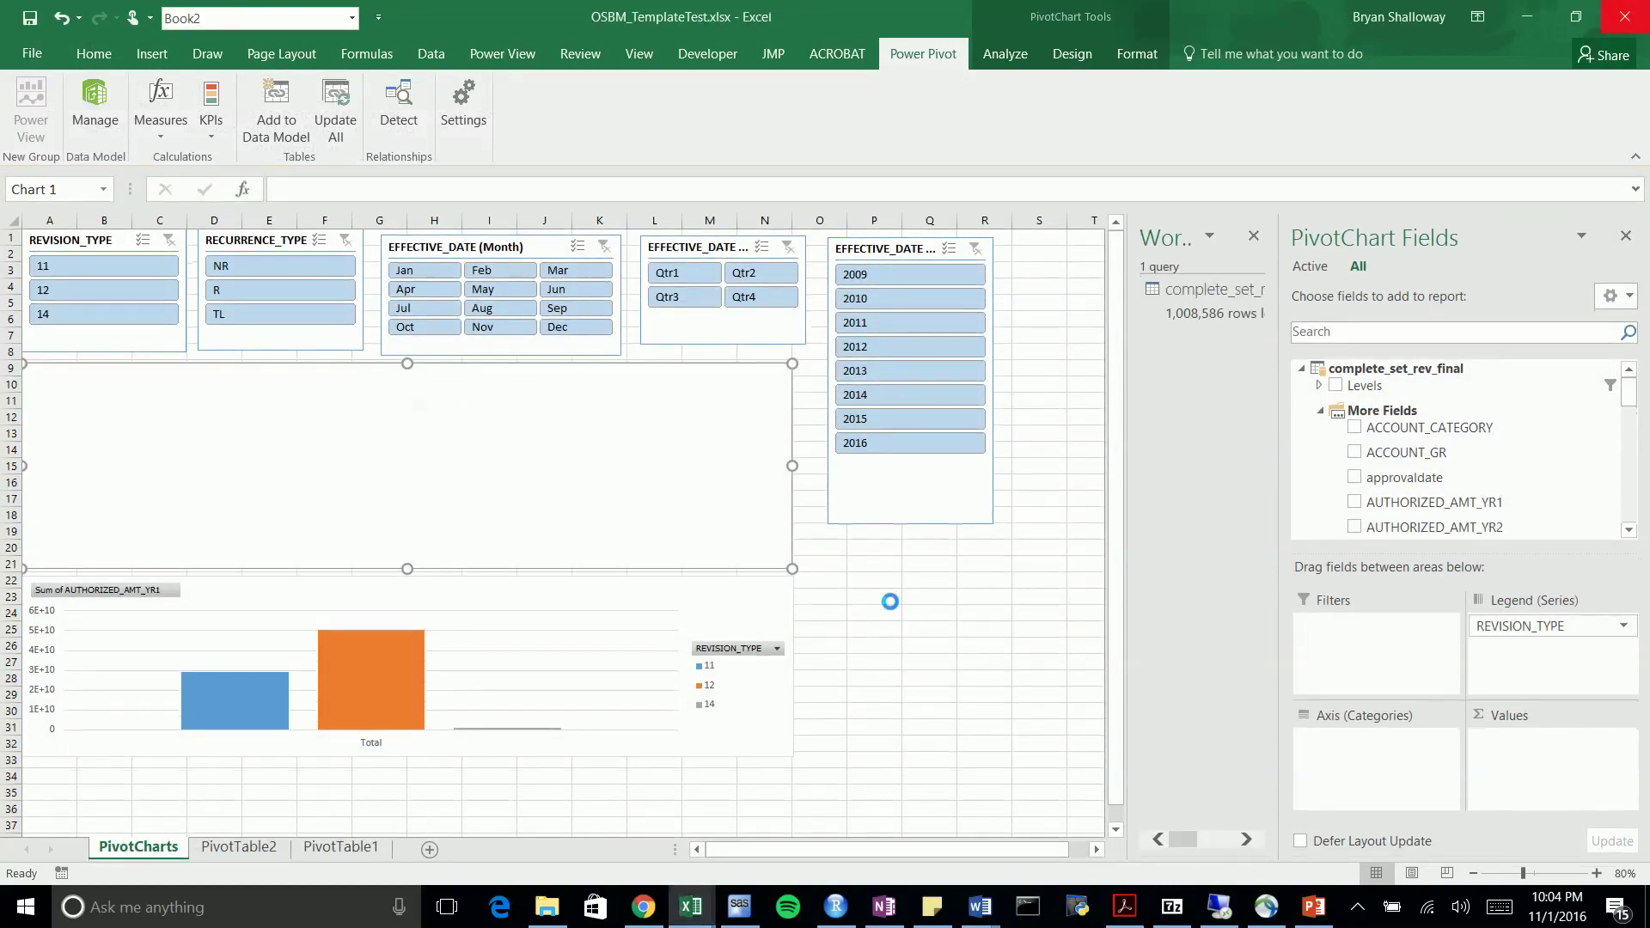
# Look over the upper chart's shortened field list and remove REVISION_TYPE from its legend
pyautogui.click(1301, 368)
pyautogui.click(1324, 407)
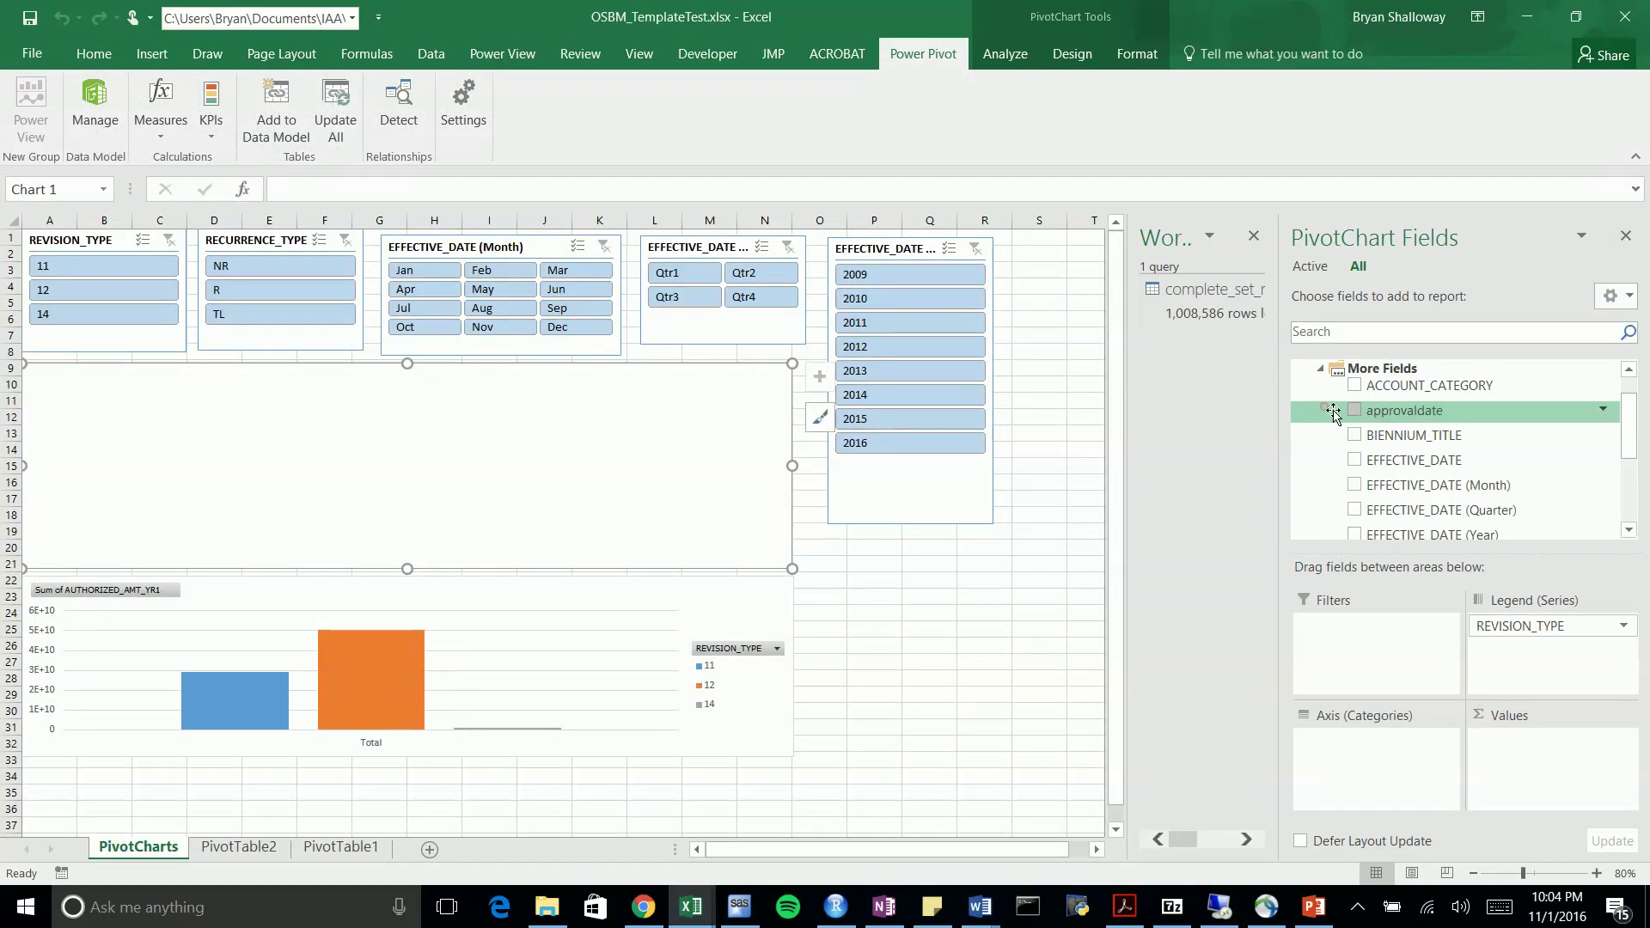
pyautogui.scroll(-3, 1409, 434)
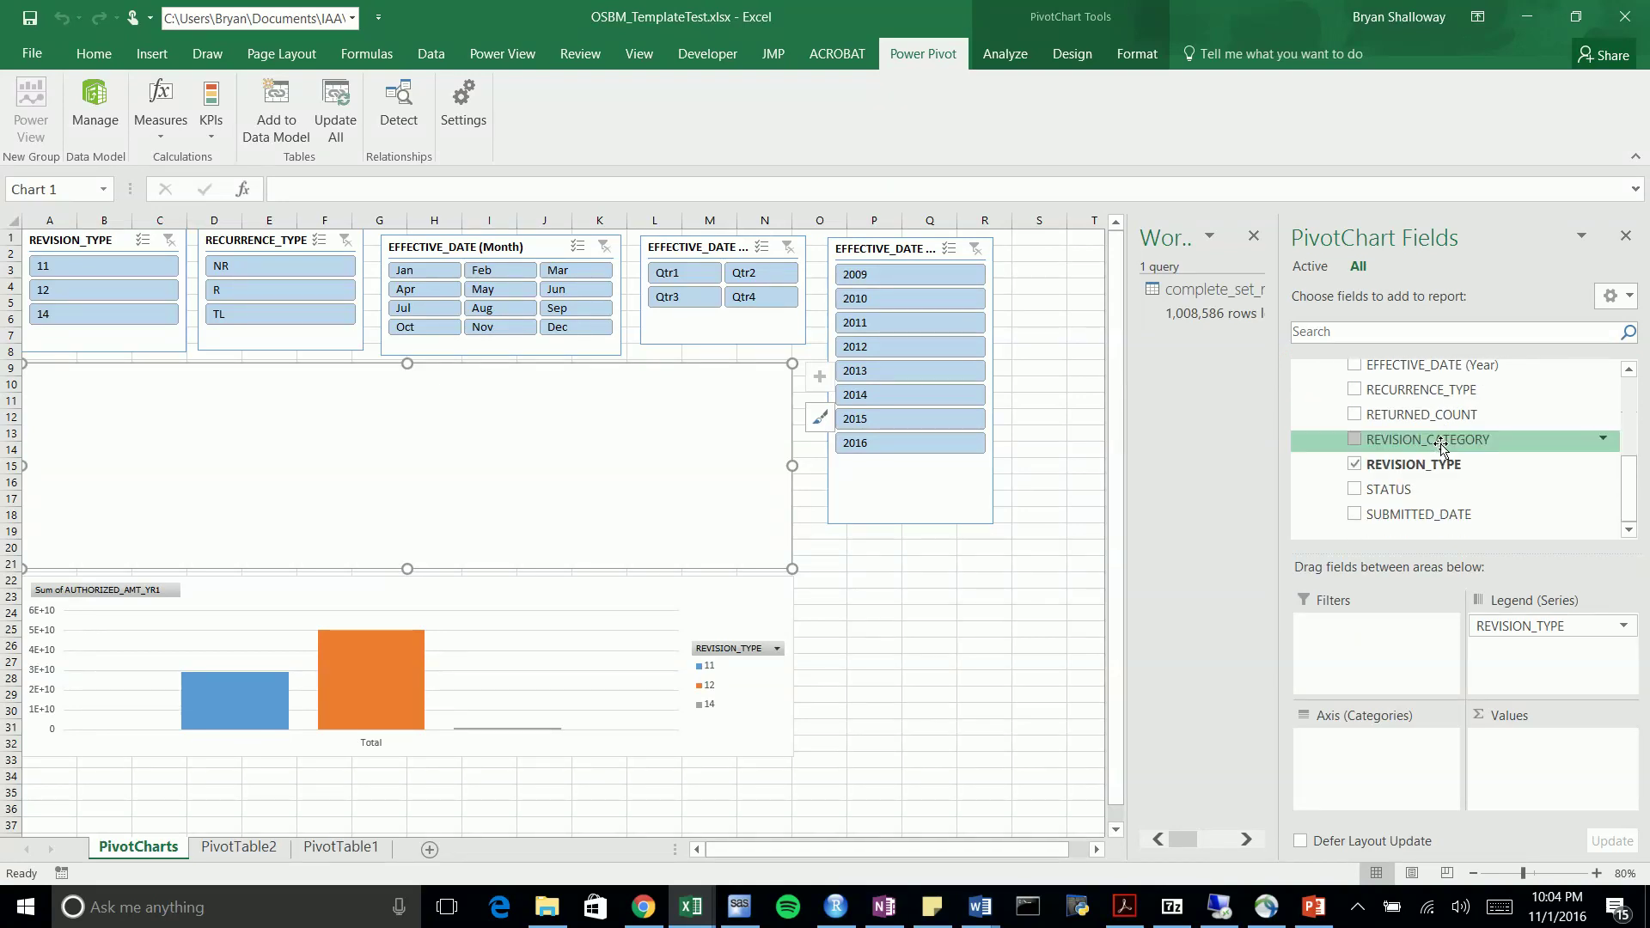
pyautogui.scroll(1, 1442, 445)
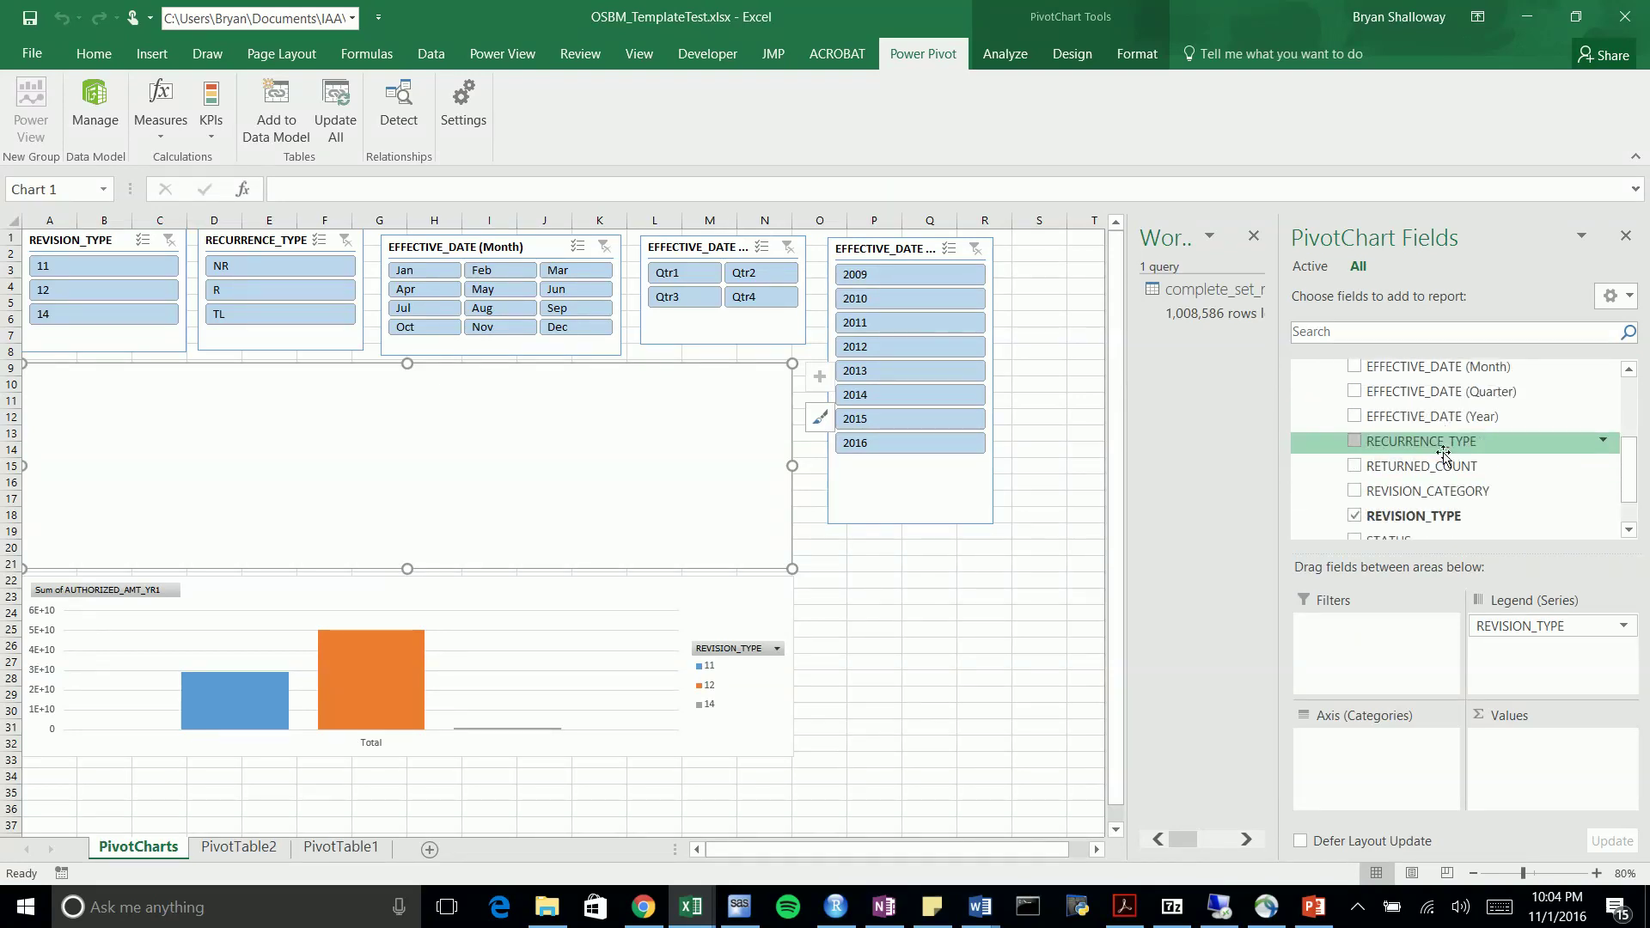
pyautogui.scroll(-1, 1426, 460)
pyautogui.click(1355, 464)
# Examine which complete_set_rev_final fields are still offered for the upper chart, from ACCOUNT_CATEGORY to SUBMITTED_DATE
pyautogui.scroll(4, 1446, 465)
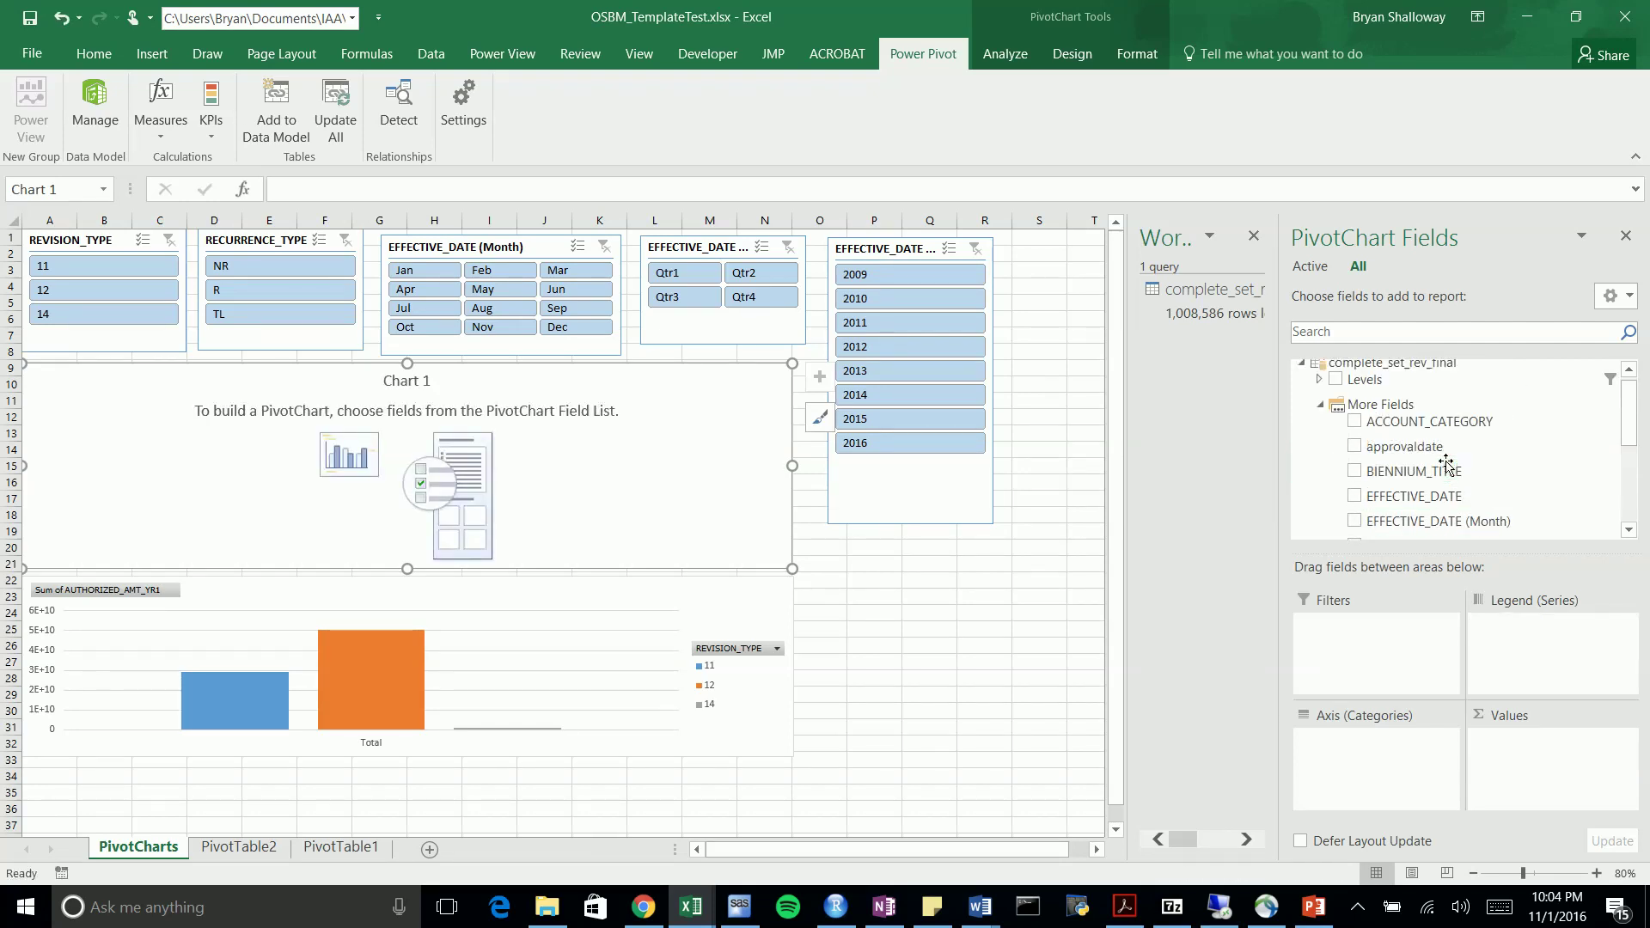
pyautogui.scroll(-1, 1466, 467)
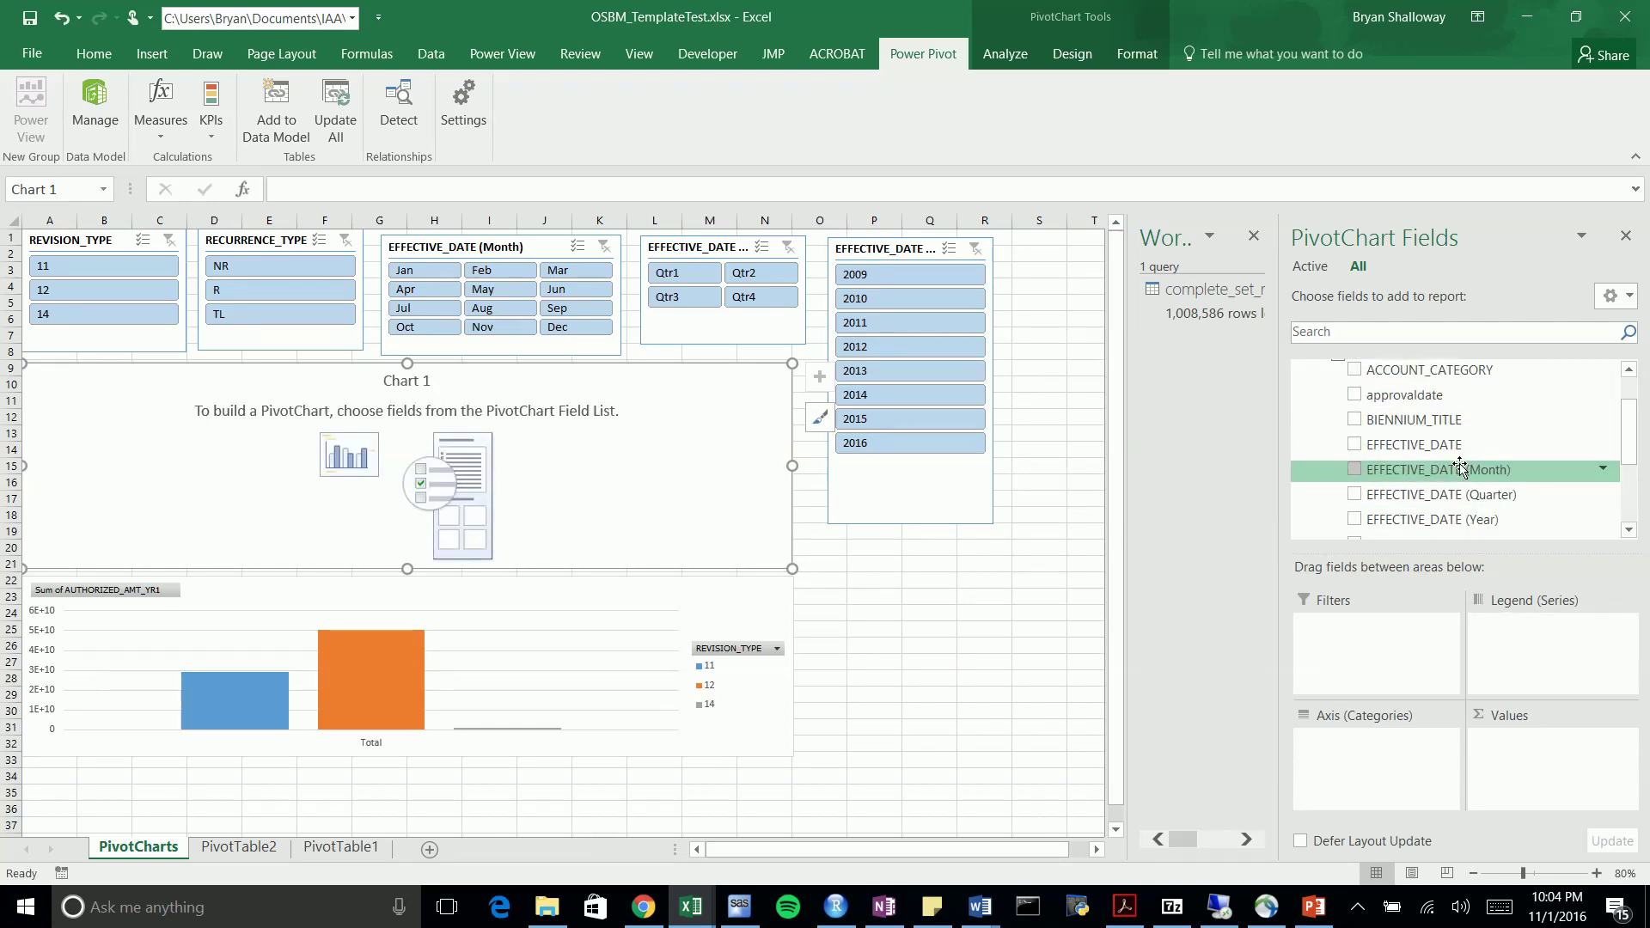
pyautogui.scroll(-1, 1401, 494)
pyautogui.scroll(-1, 1405, 494)
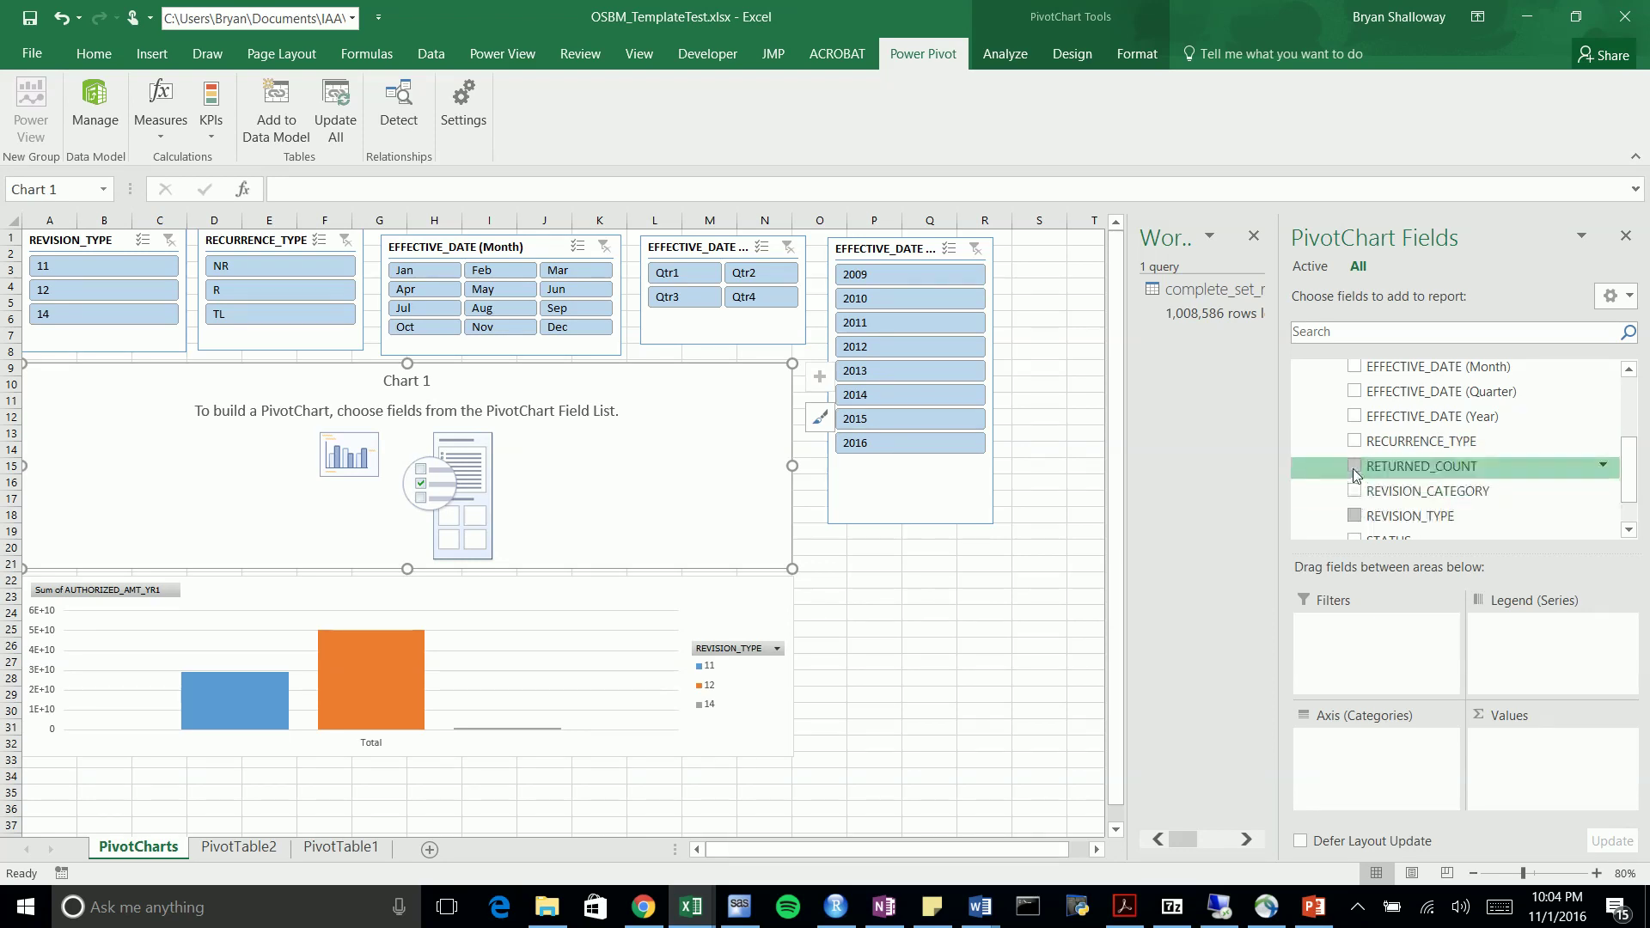
pyautogui.scroll(-1, 1417, 479)
pyautogui.scroll(3, 1417, 482)
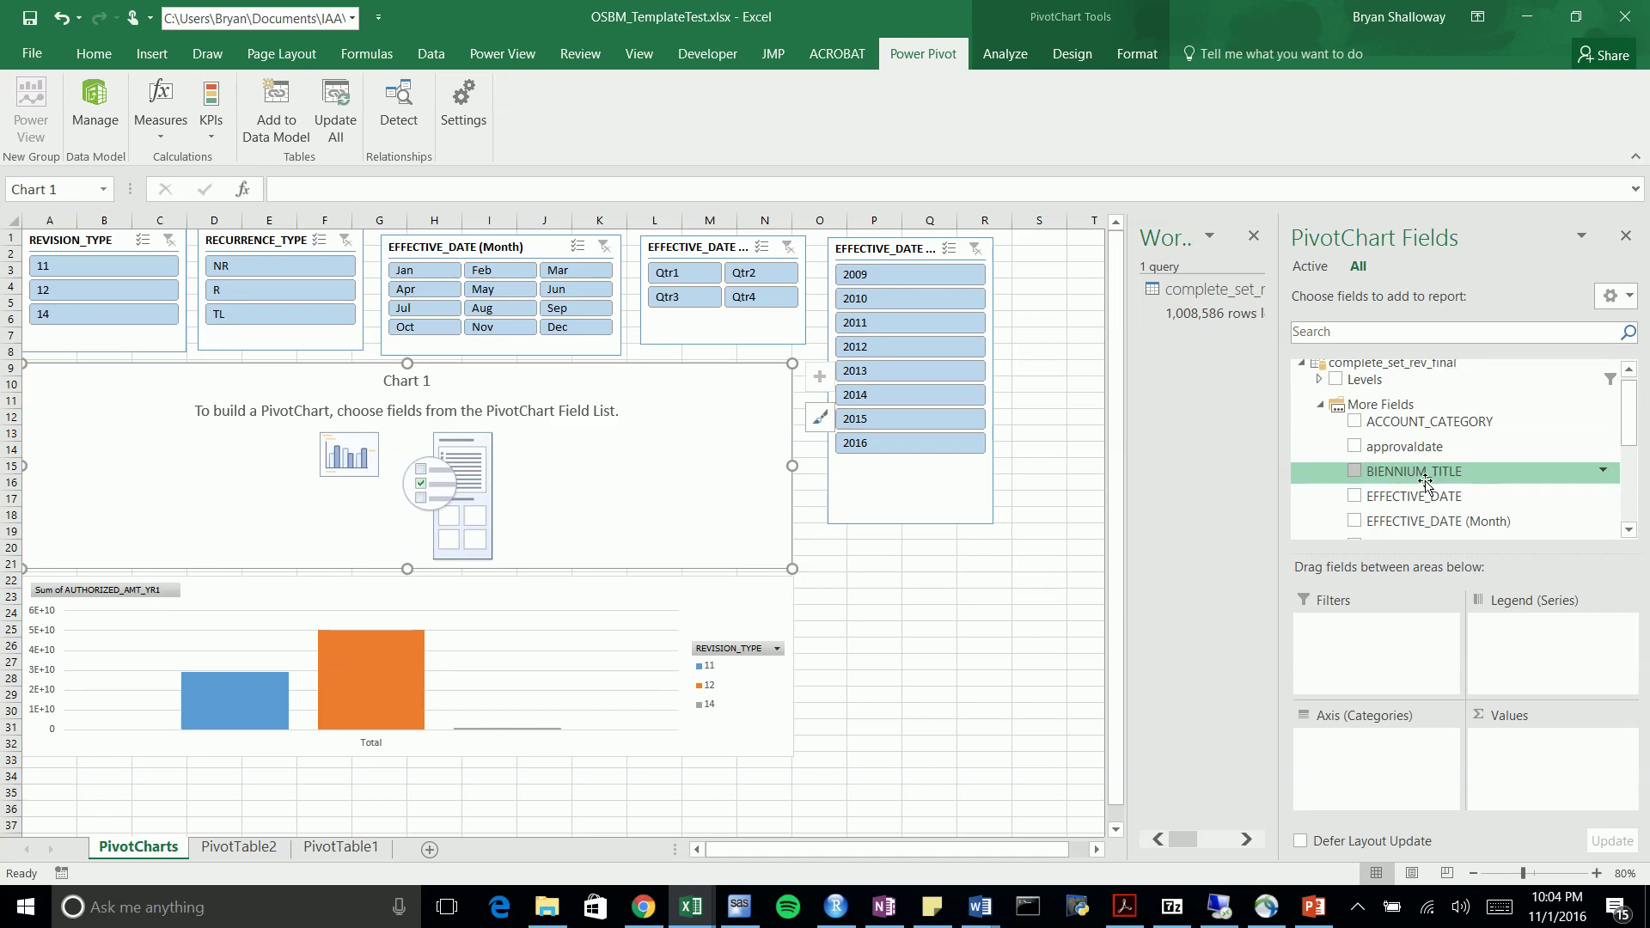
pyautogui.moveTo(1631, 412); pyautogui.dragTo(1627, 503)
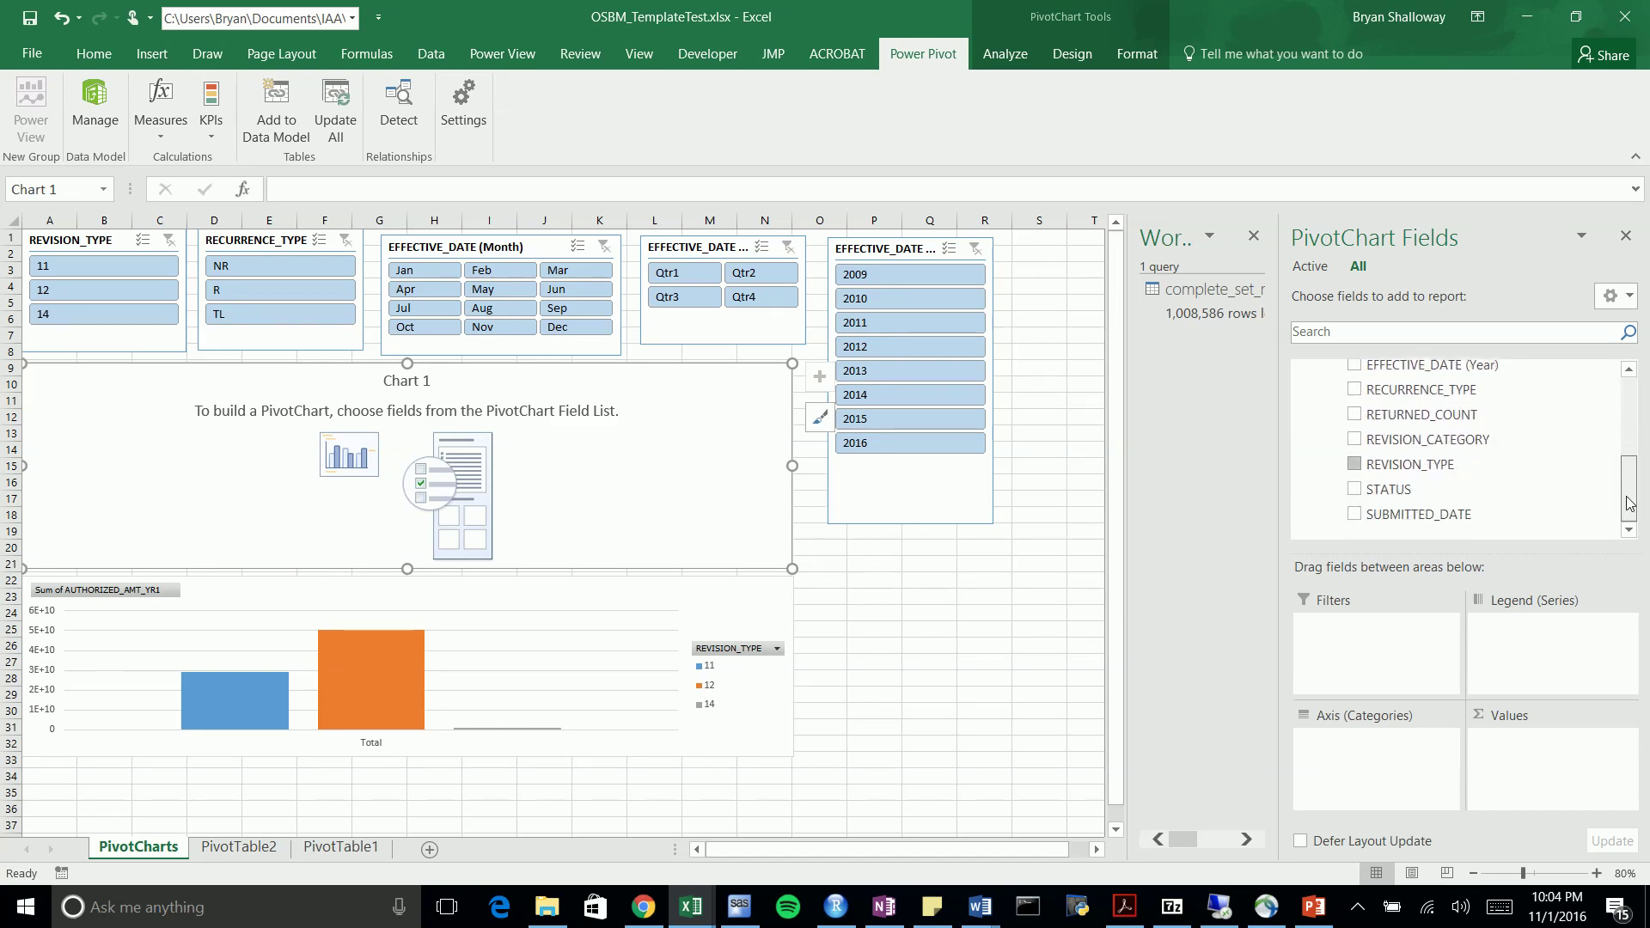
pyautogui.click(931, 612)
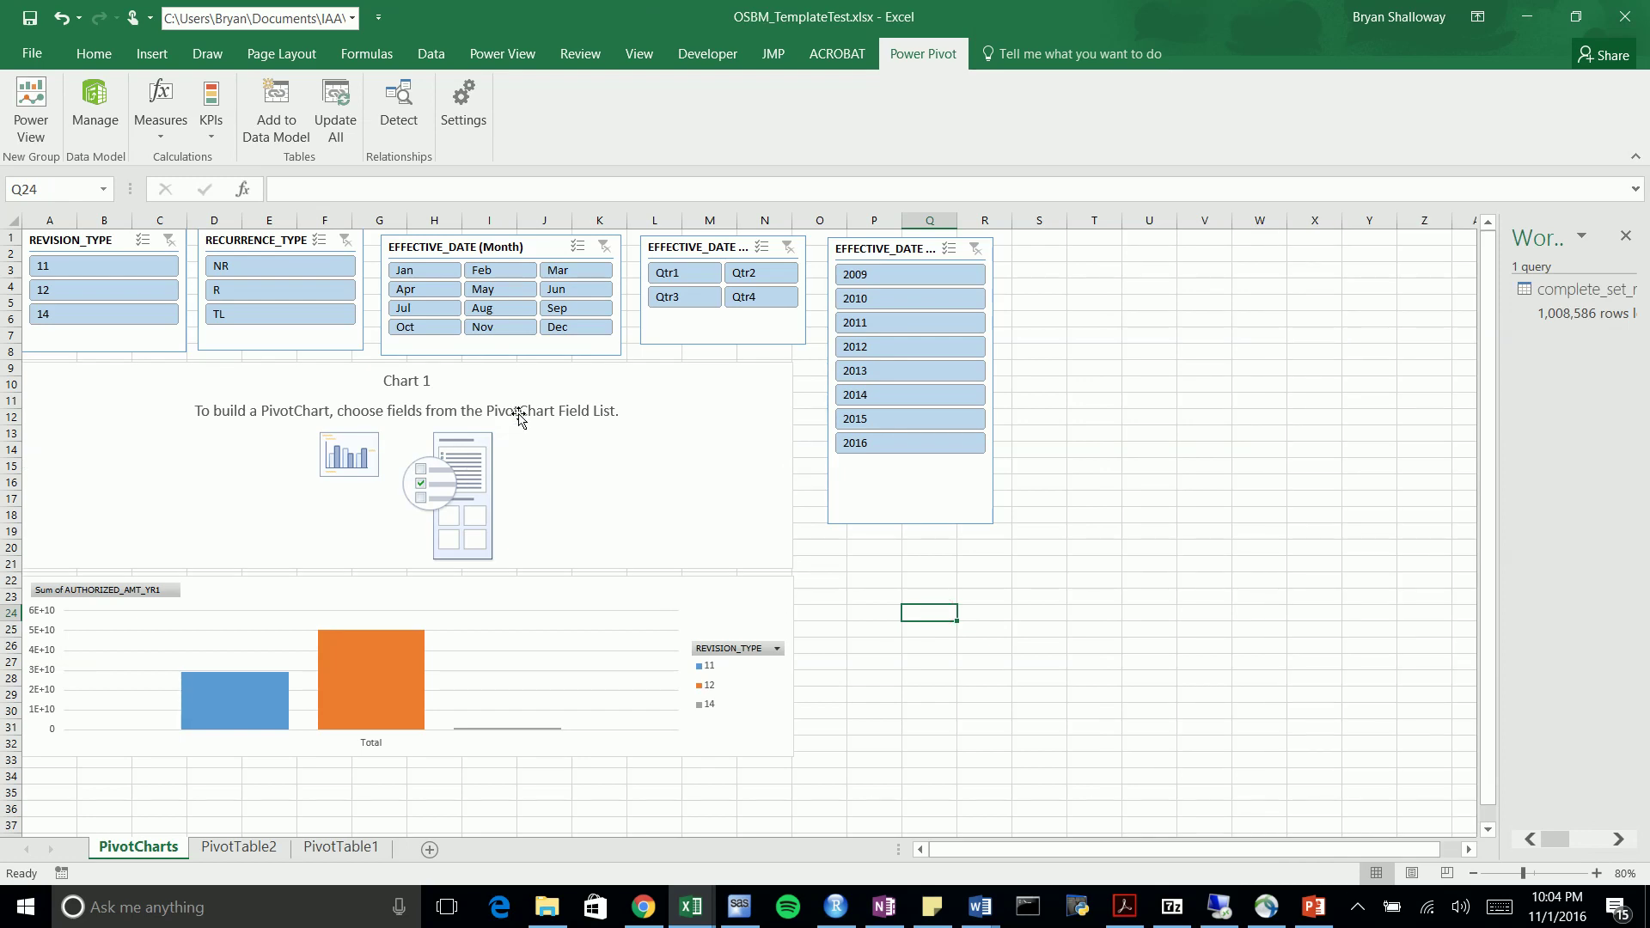
pyautogui.click(631, 409)
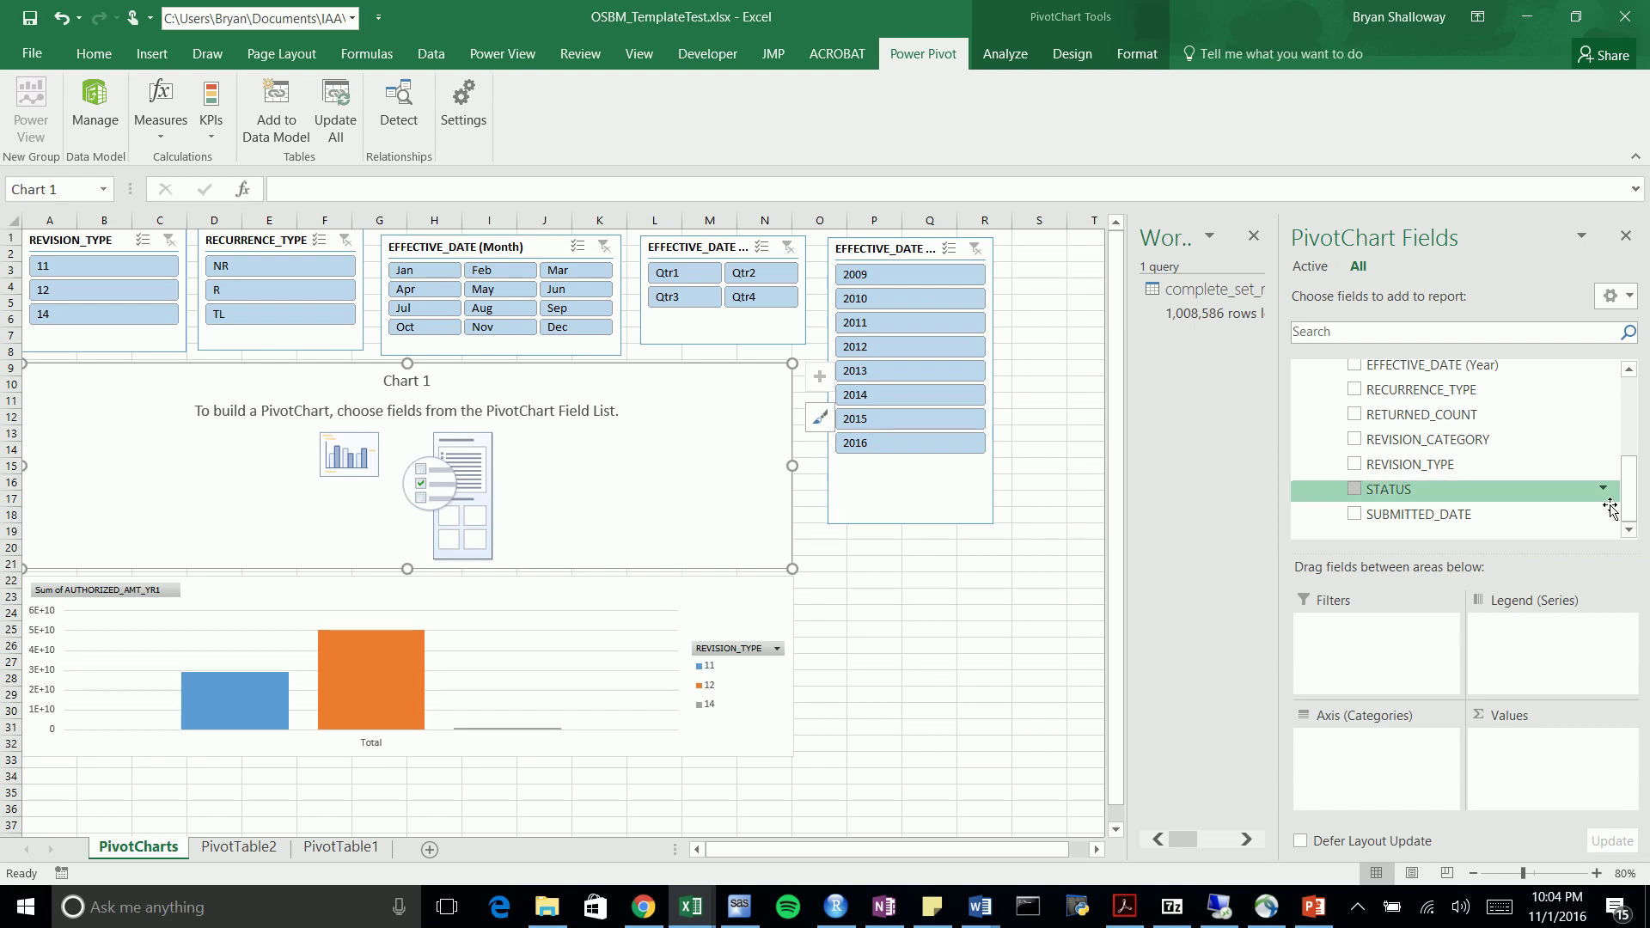
pyautogui.moveTo(1624, 498); pyautogui.dragTo(1622, 435)
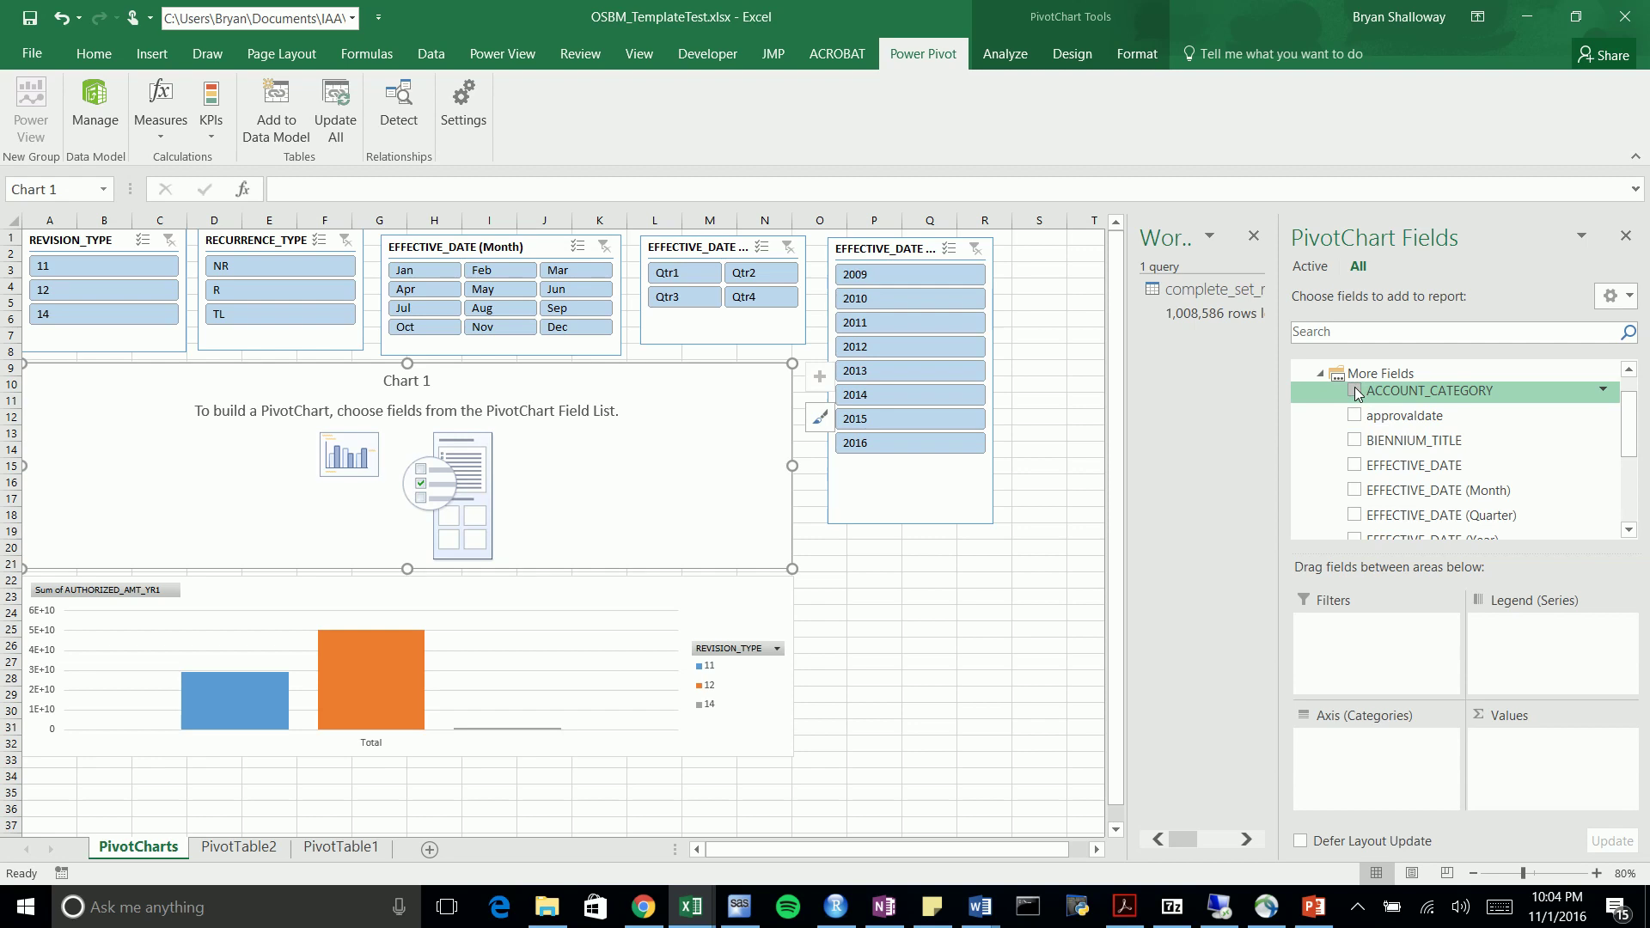
pyautogui.moveTo(1625, 421); pyautogui.dragTo(1625, 489)
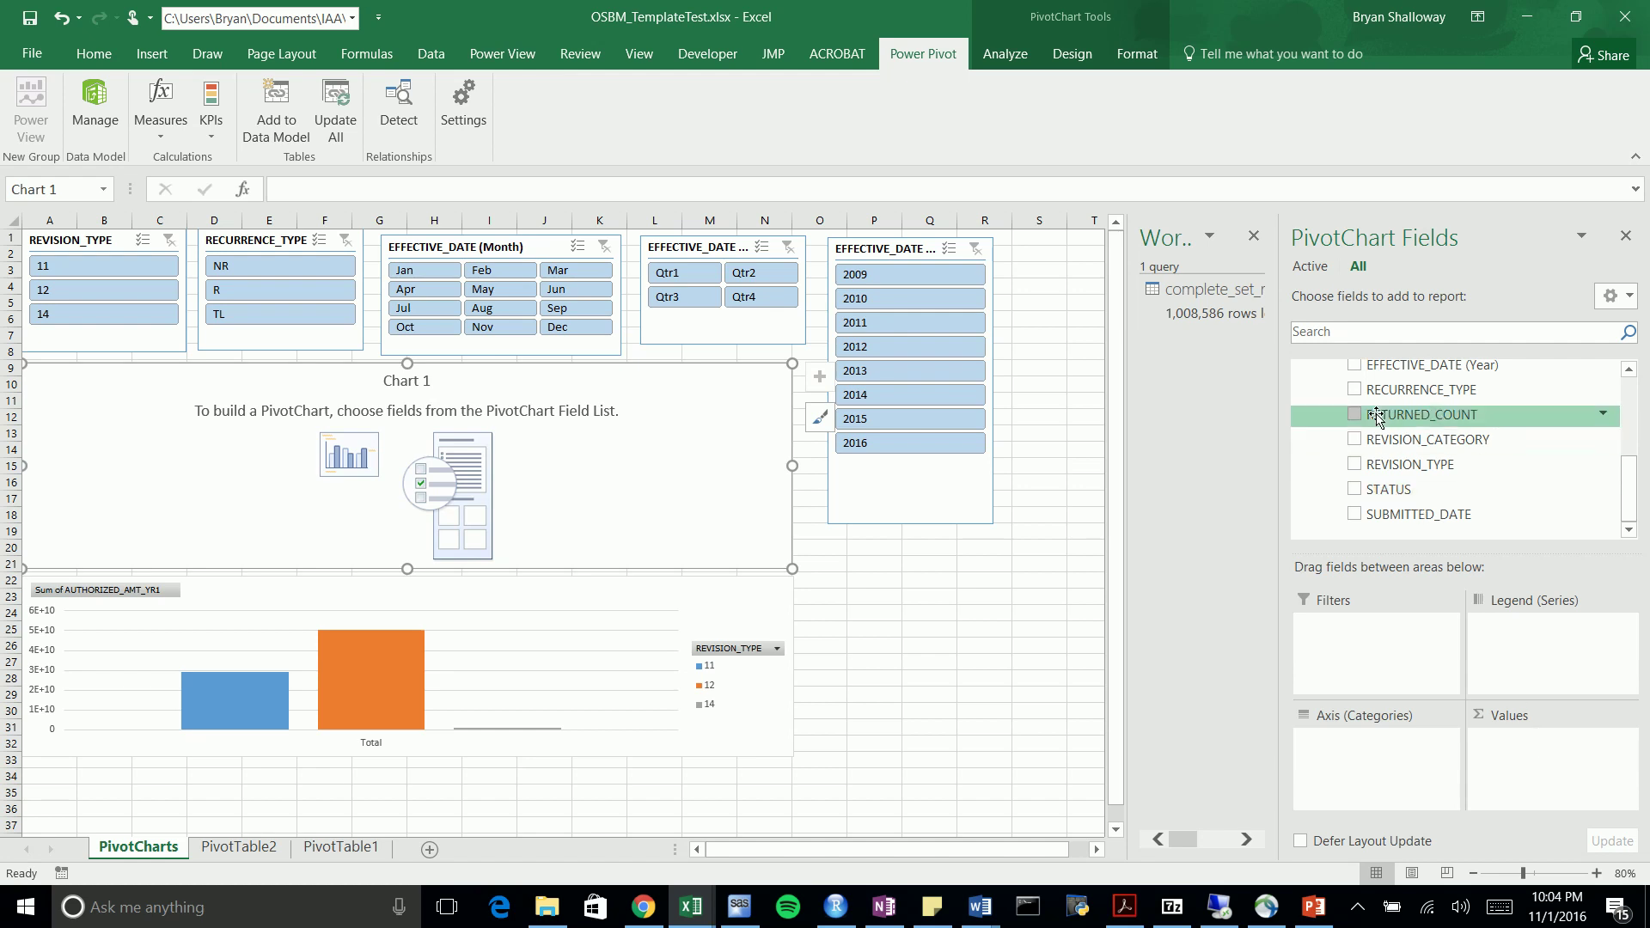
# Add SUBMITTED_DATE to the upper chart's values and review its available summary calculations without changing them
pyautogui.moveTo(1394, 514); pyautogui.dragTo(1557, 782)
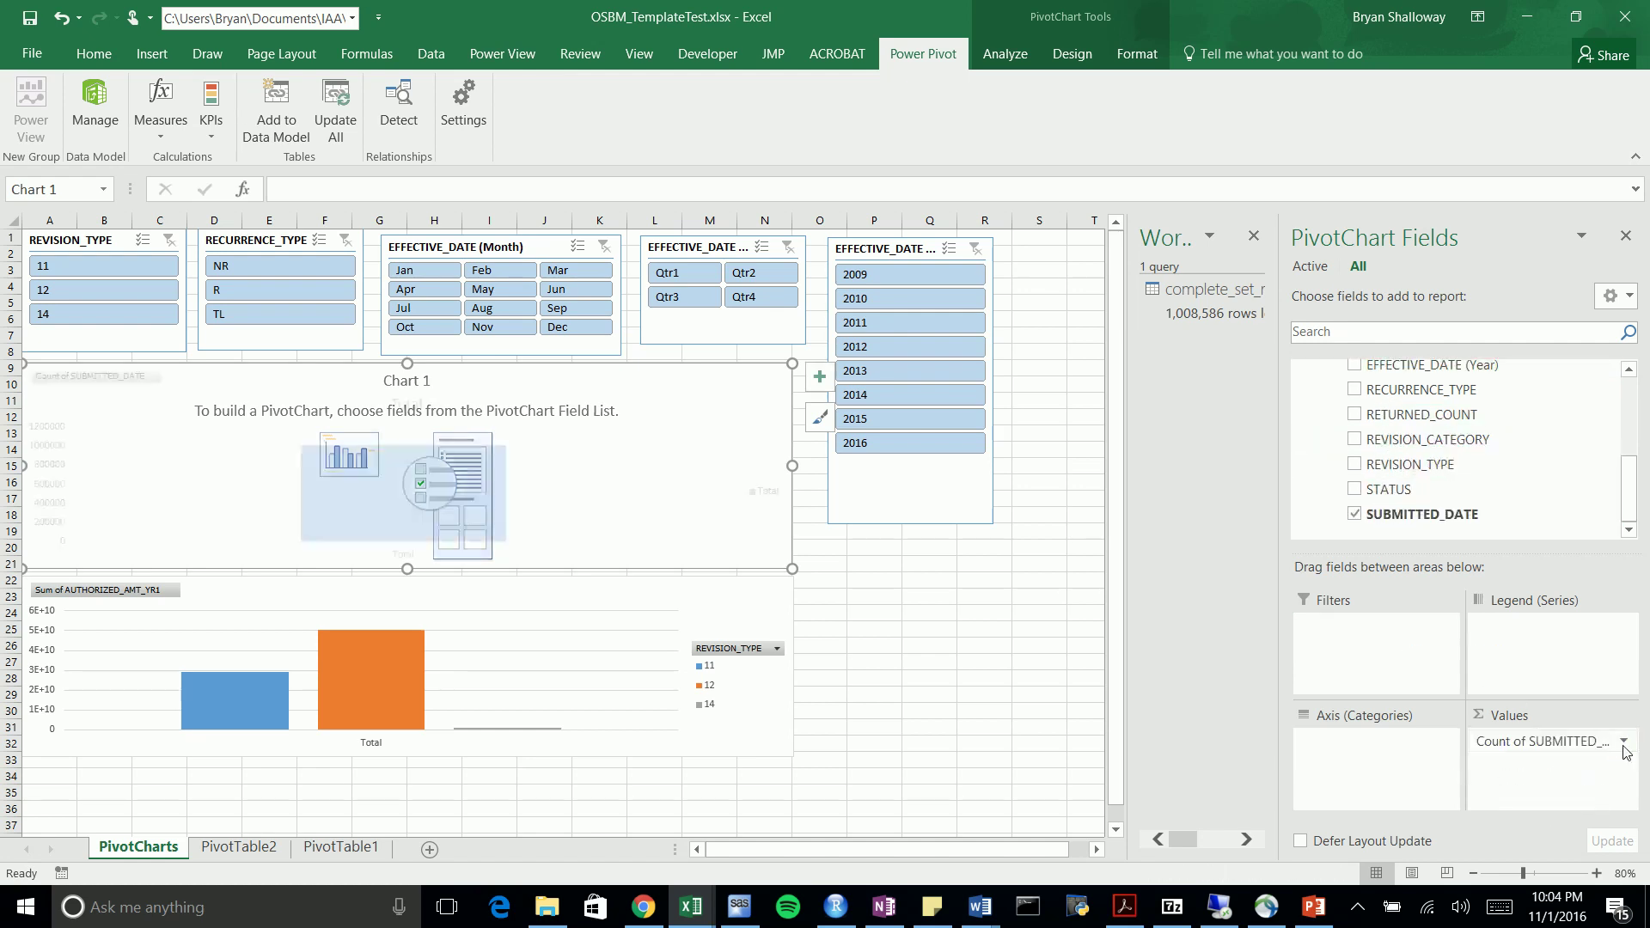
pyautogui.click(1622, 740)
pyautogui.click(1538, 718)
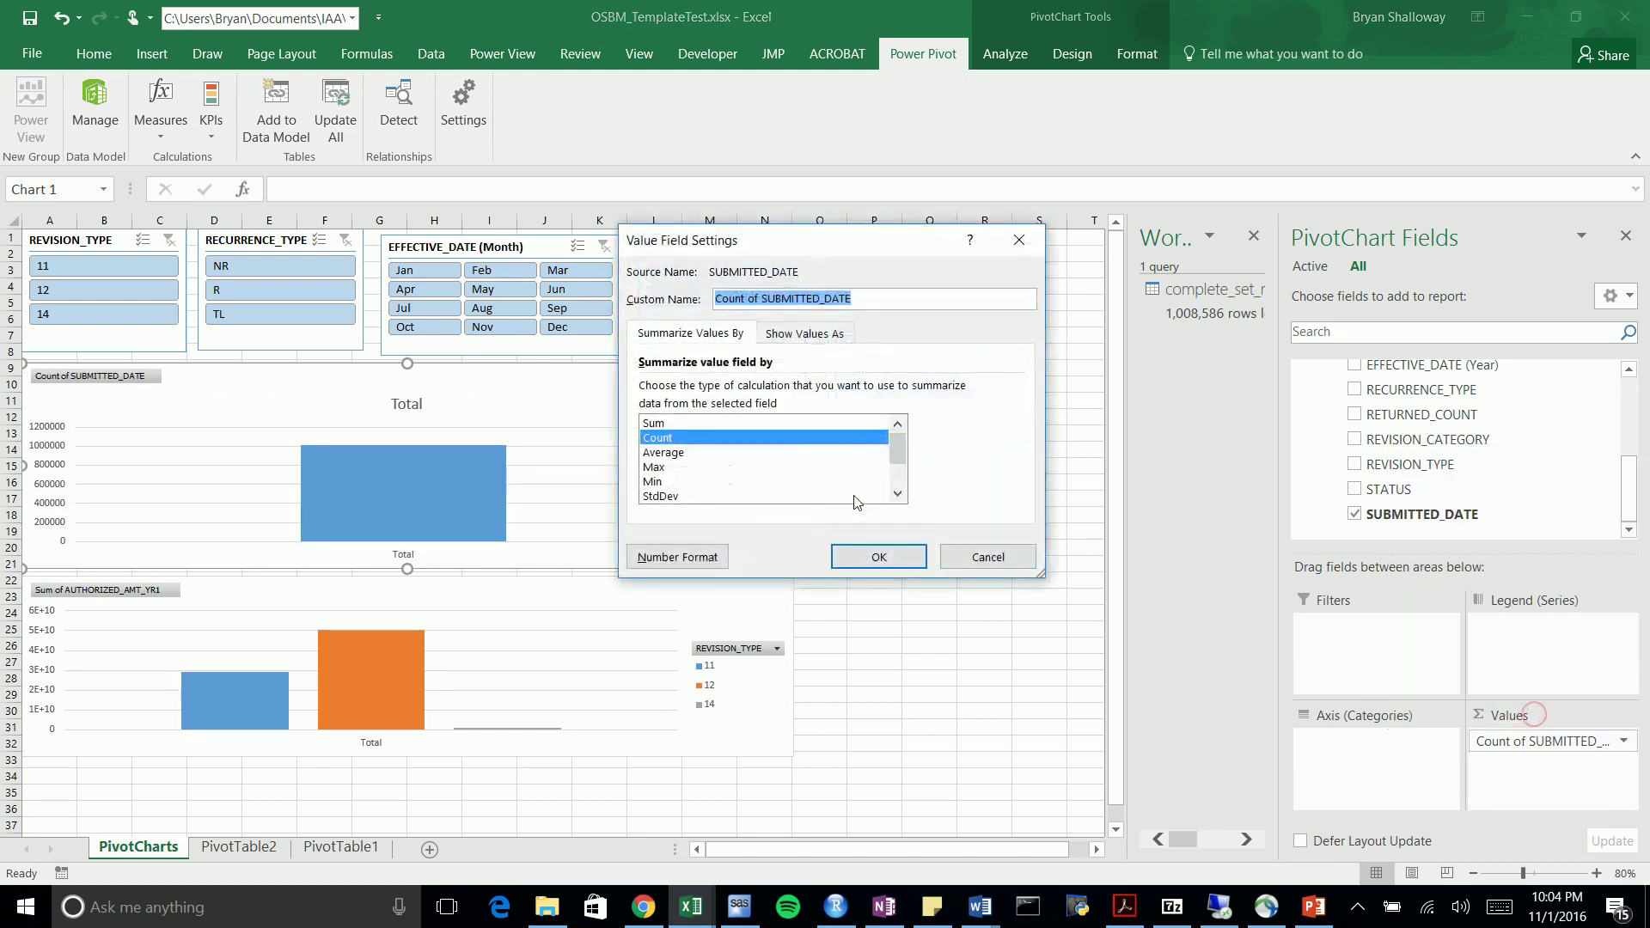
pyautogui.moveTo(901, 451); pyautogui.dragTo(893, 479)
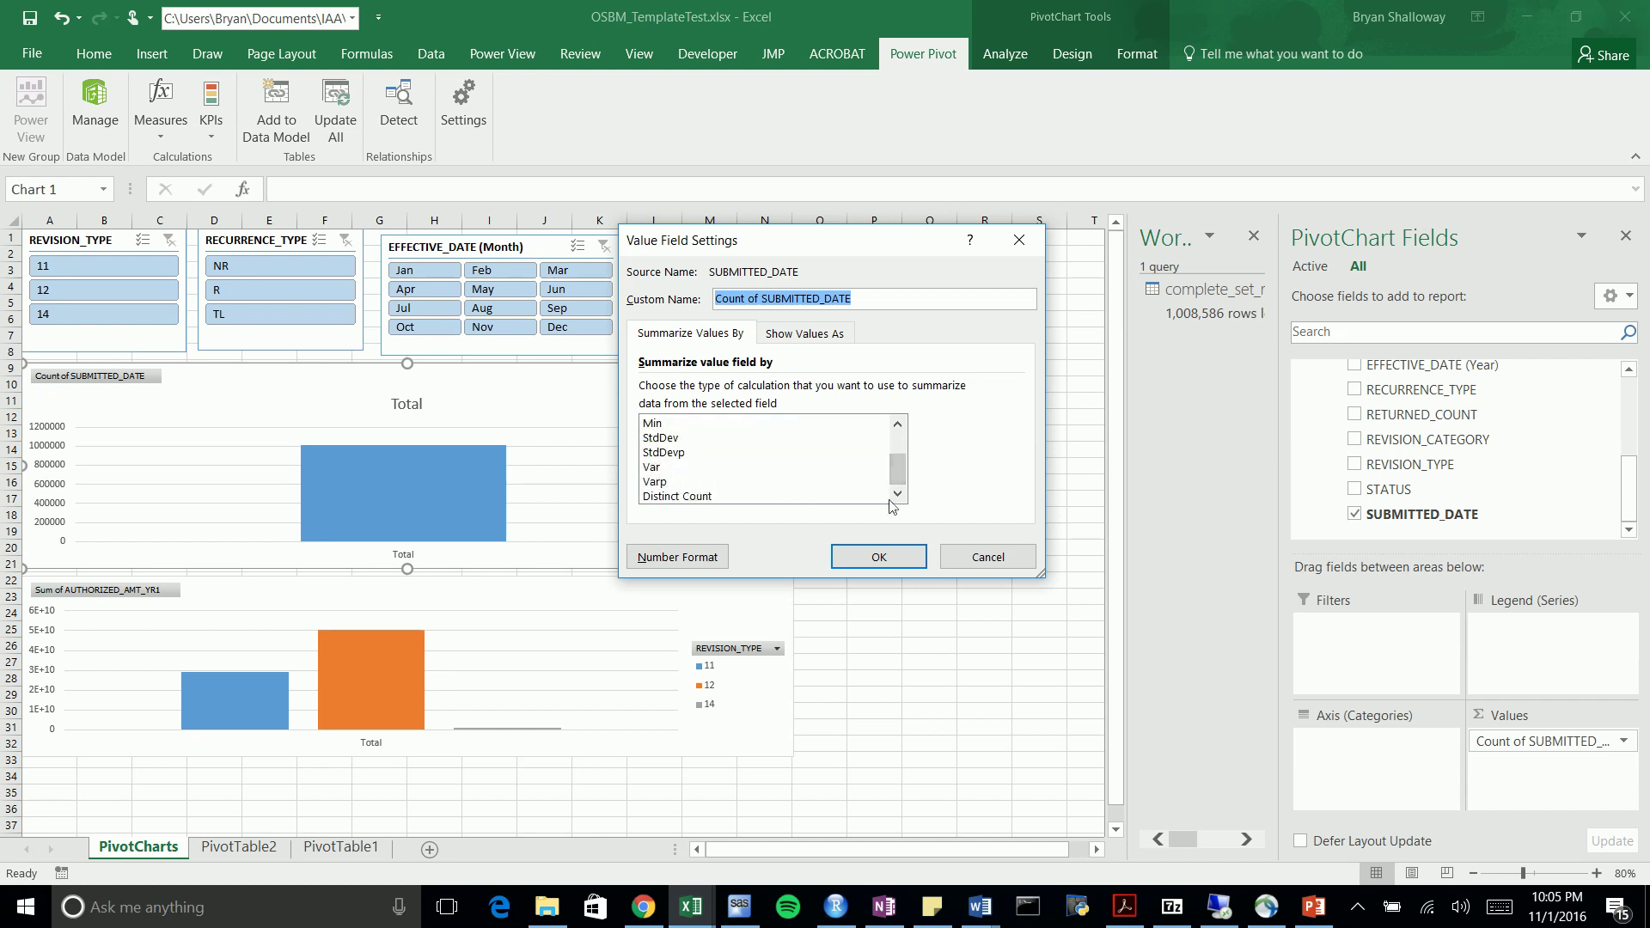
pyautogui.click(988, 557)
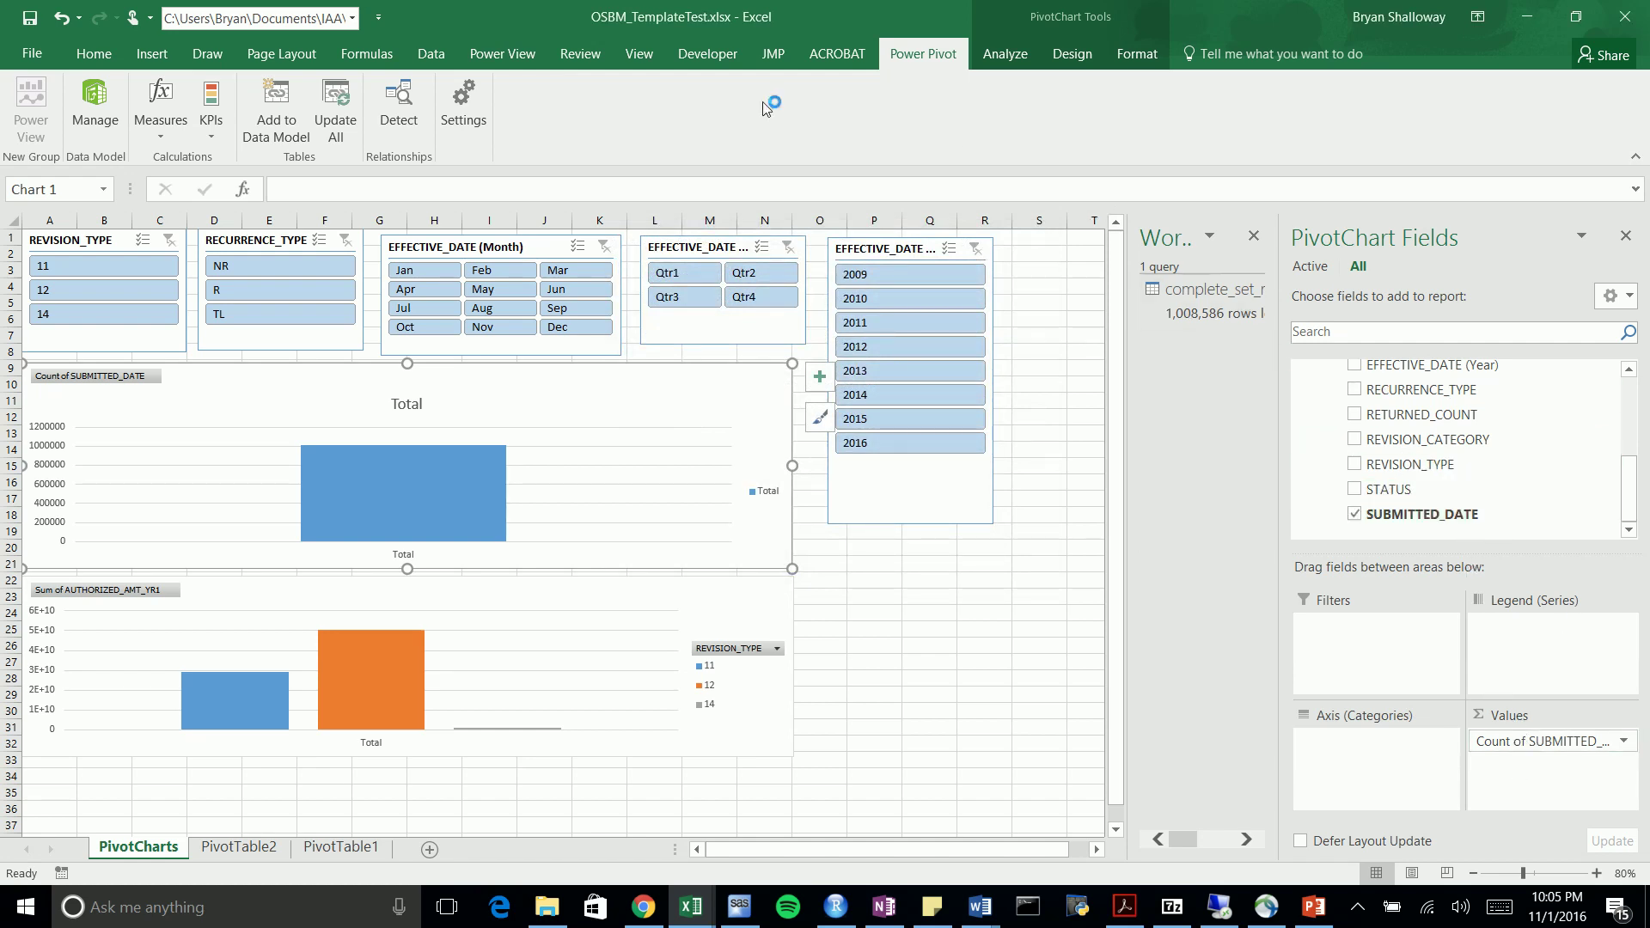
# Check the calculated field, calculated item and set options available for the upper chart
pyautogui.click(1001, 53)
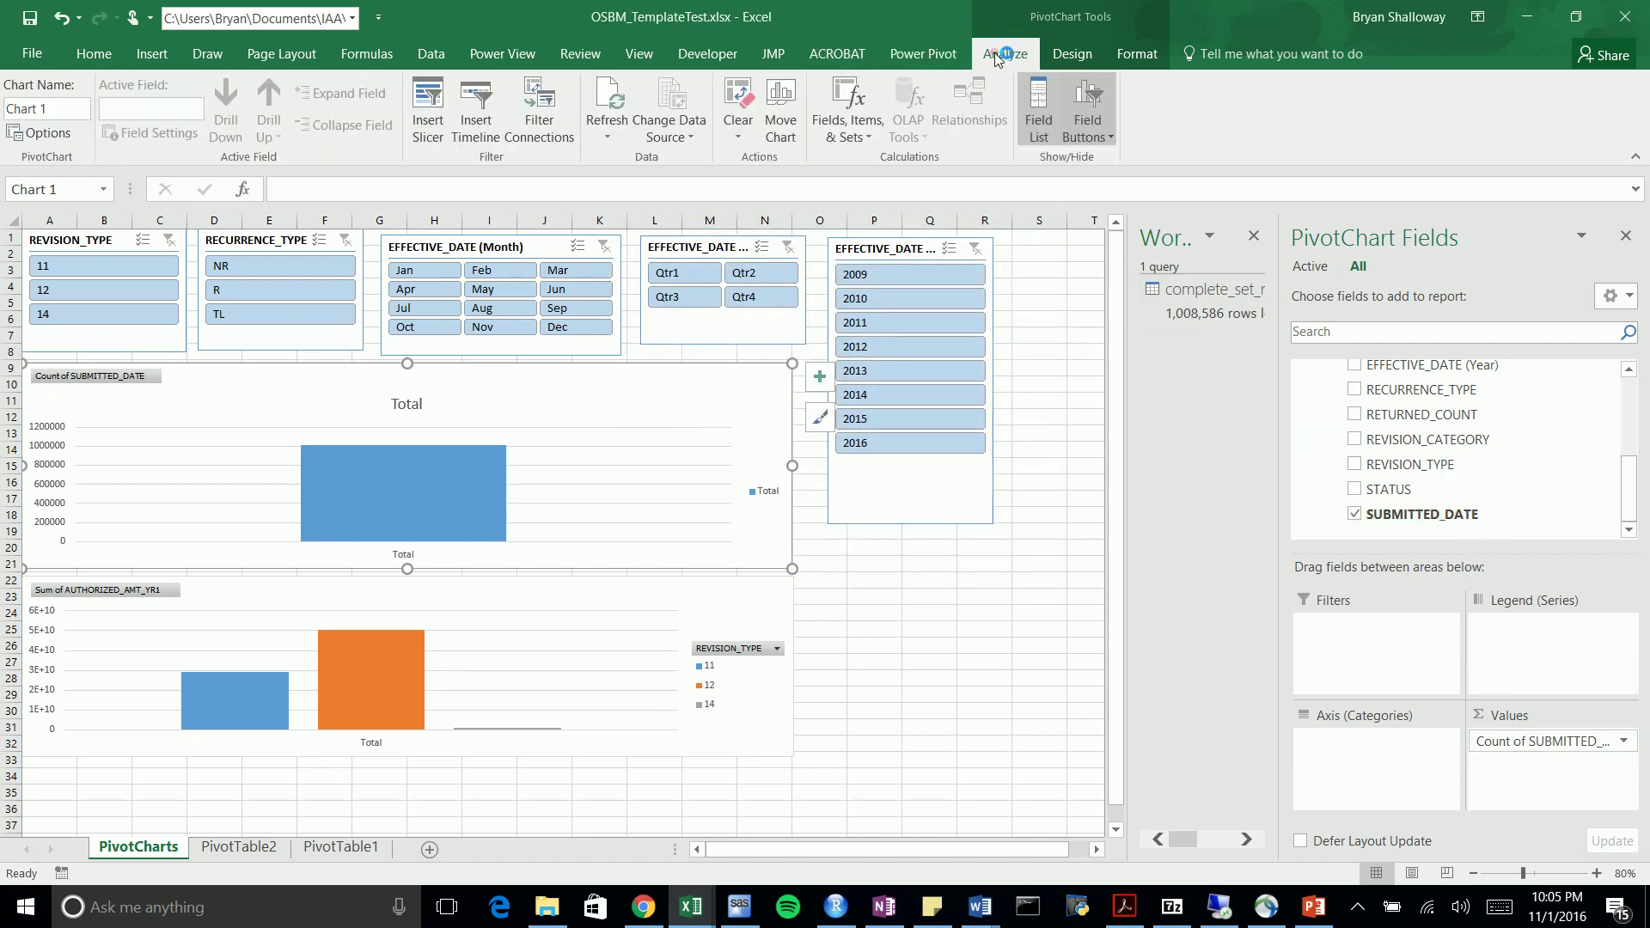
pyautogui.click(852, 124)
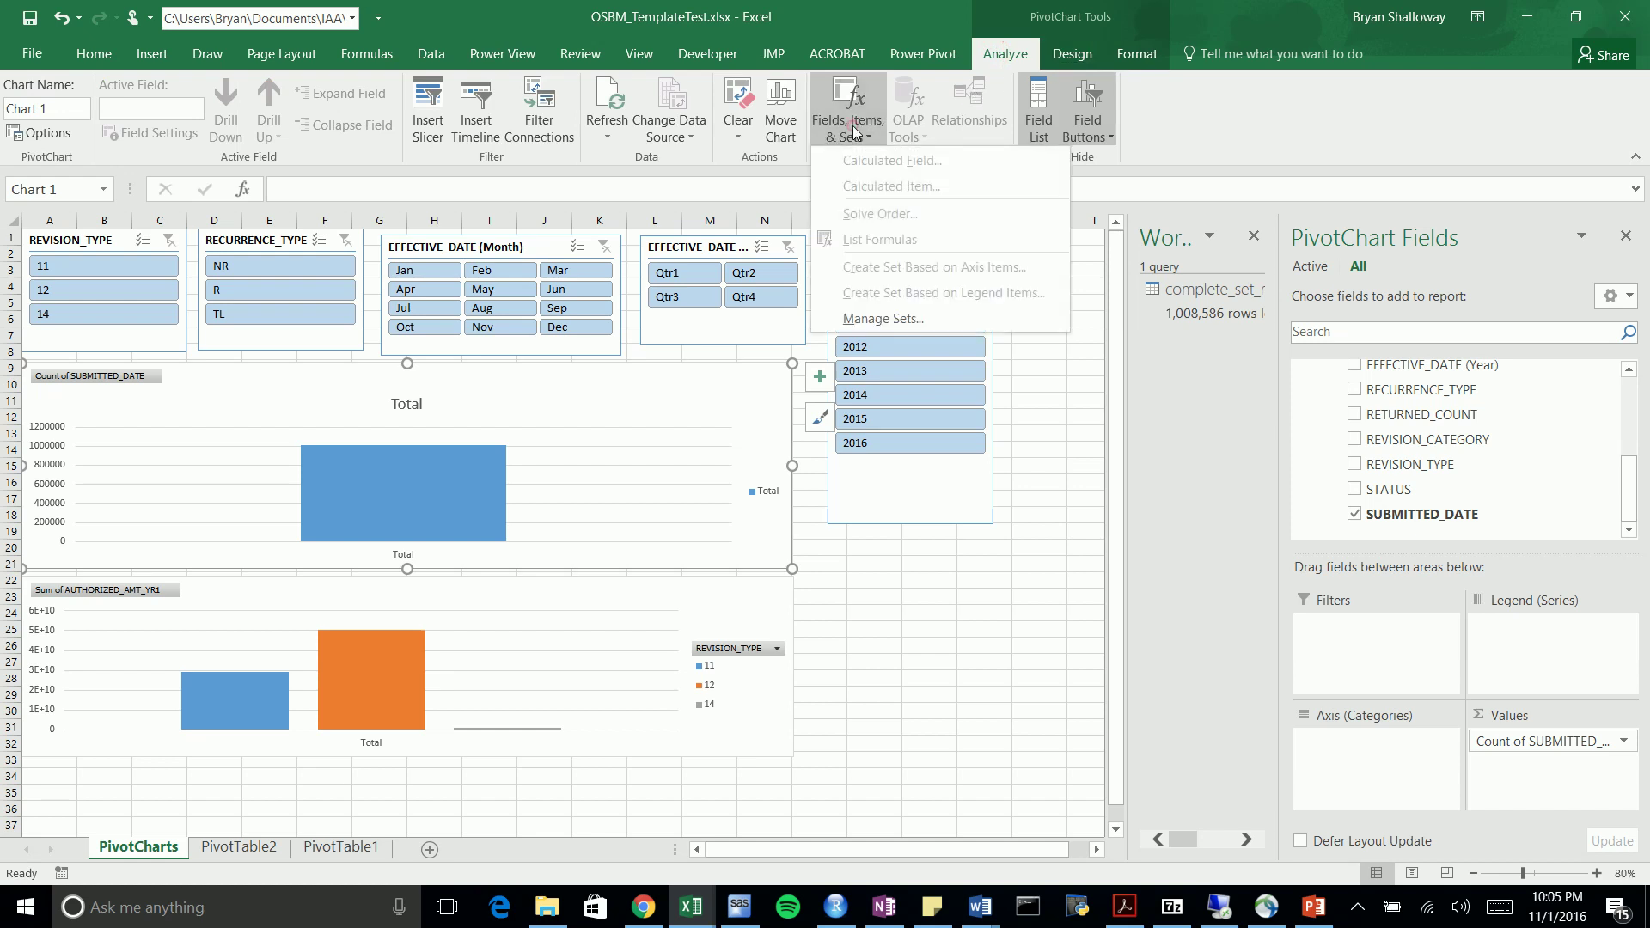
pyautogui.click(870, 126)
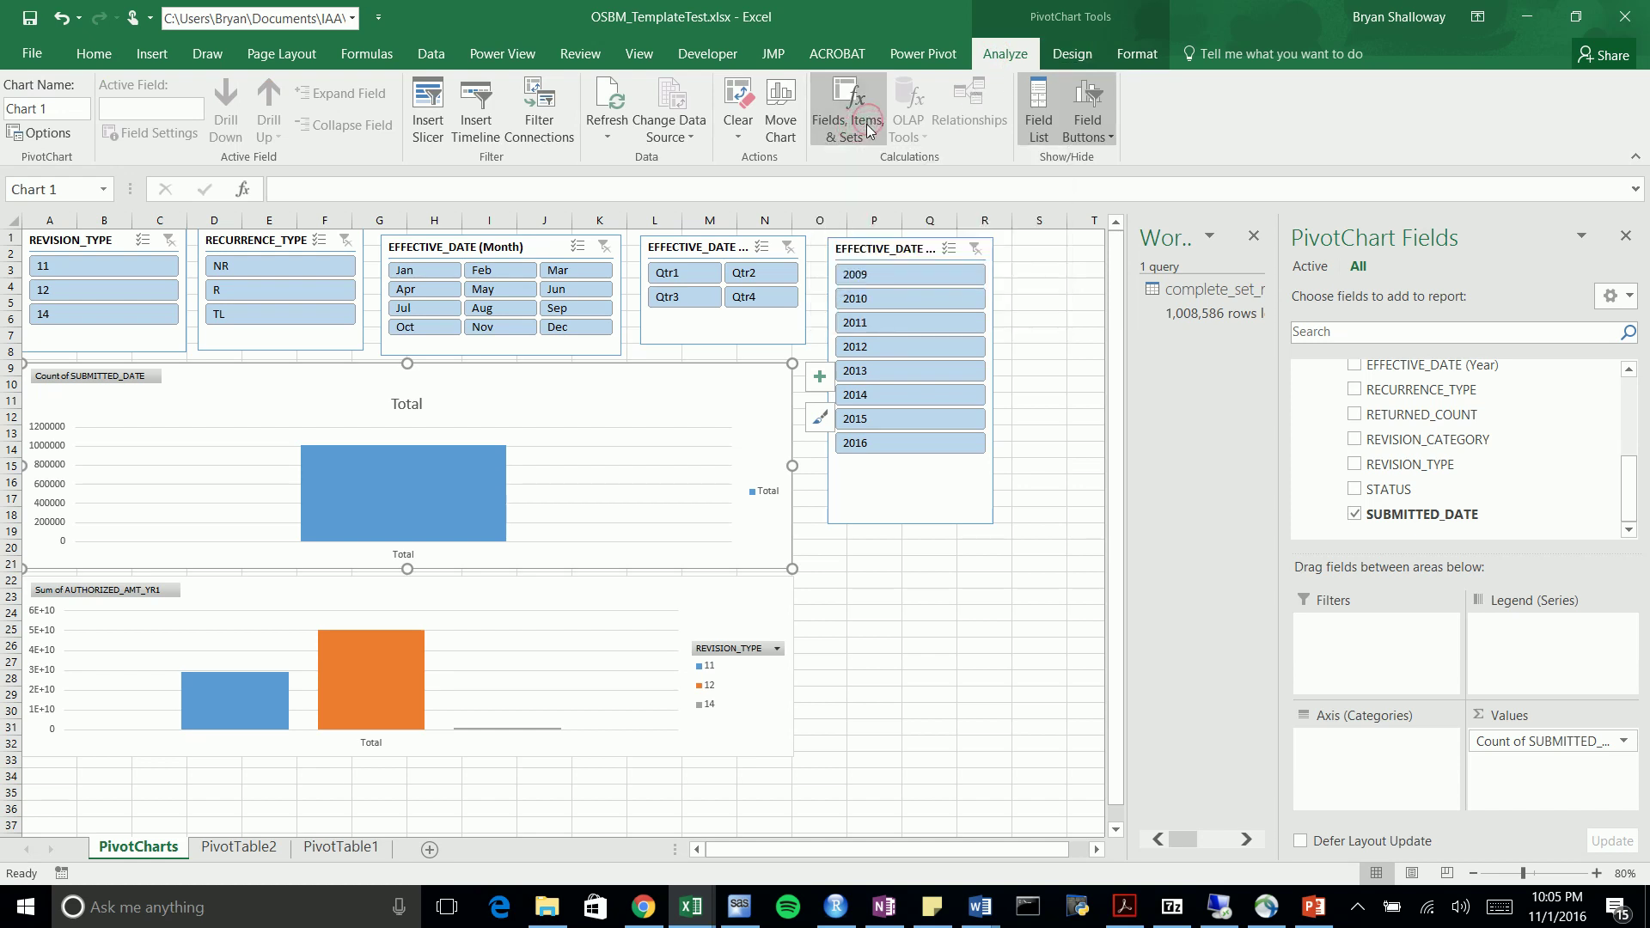
pyautogui.click(866, 134)
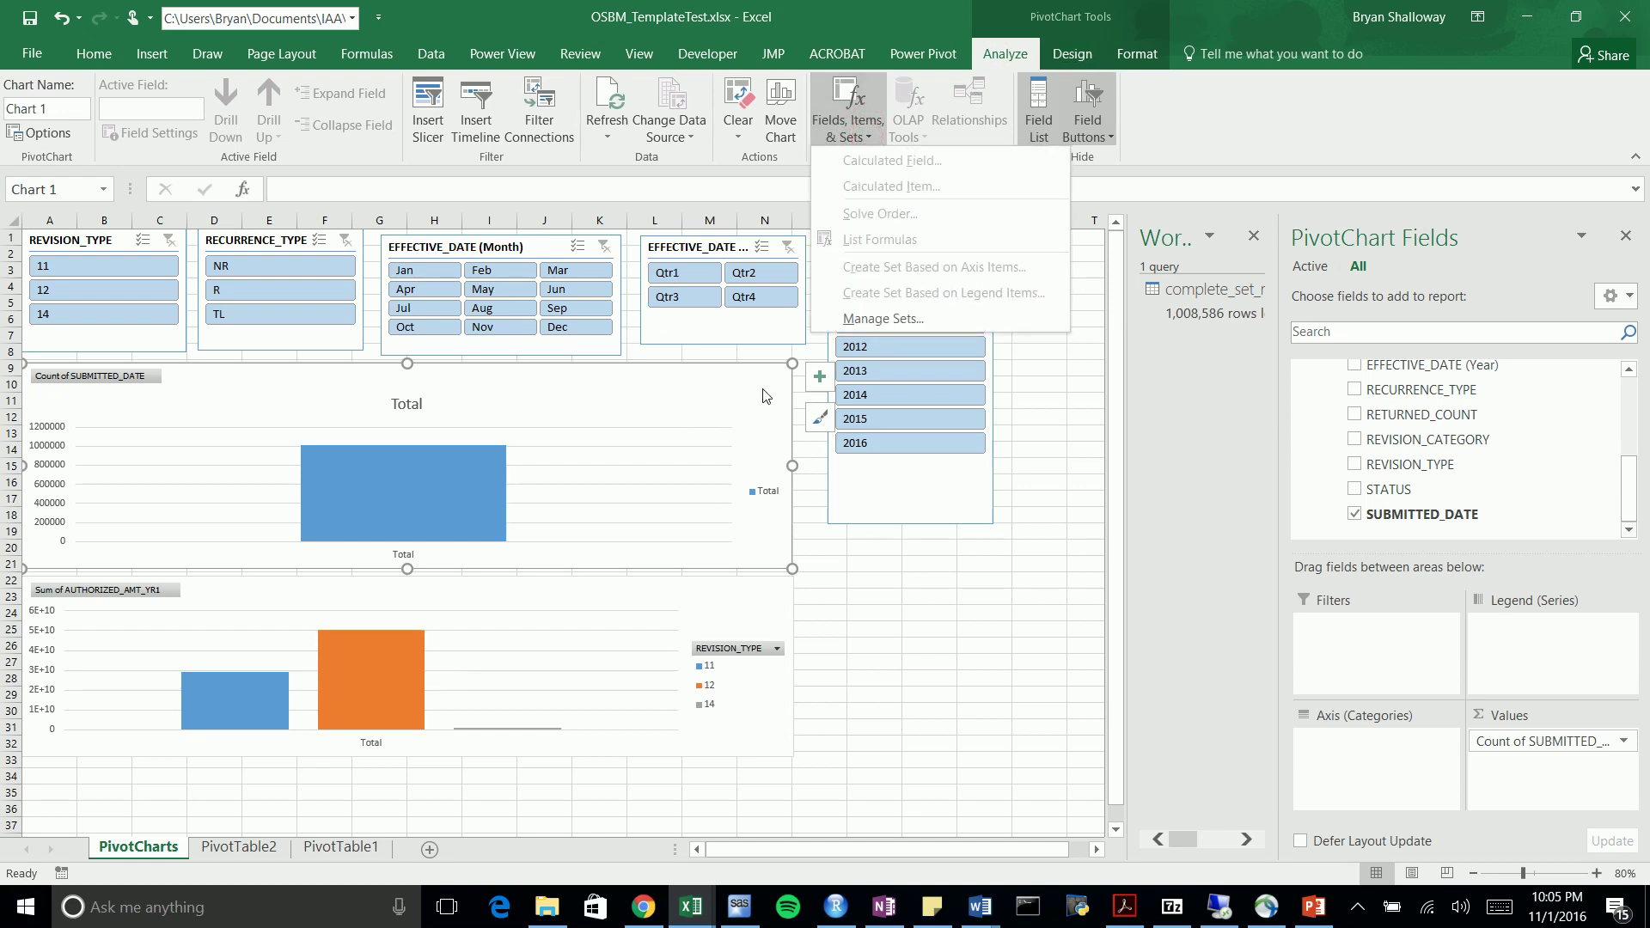
pyautogui.click(866, 136)
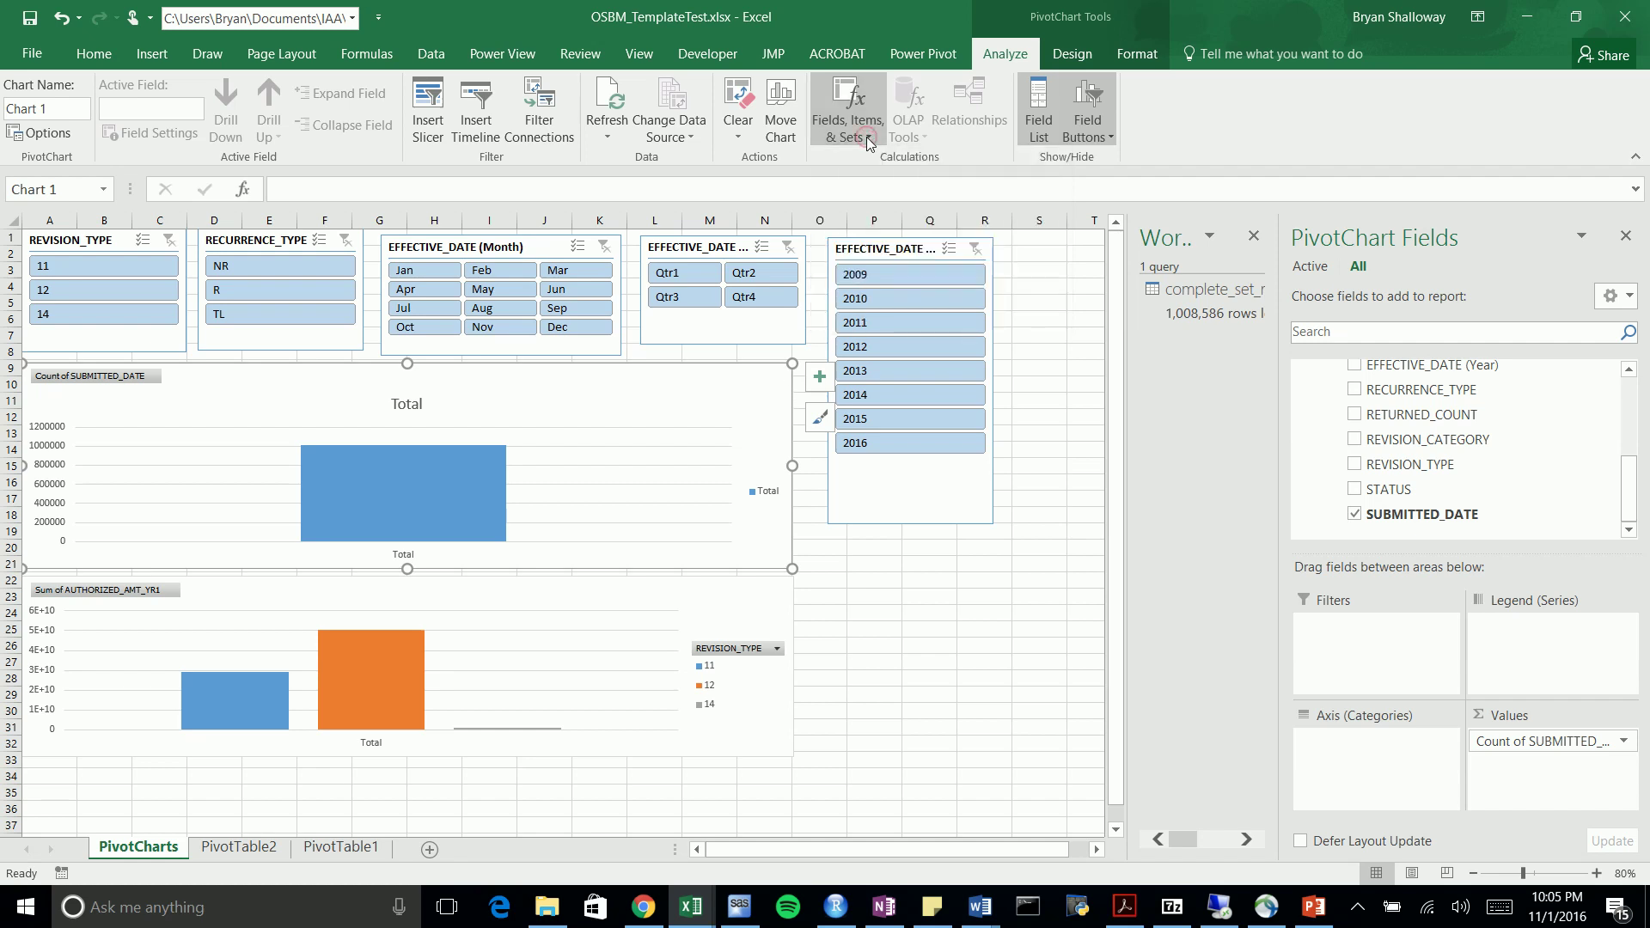
pyautogui.click(870, 133)
pyautogui.click(863, 122)
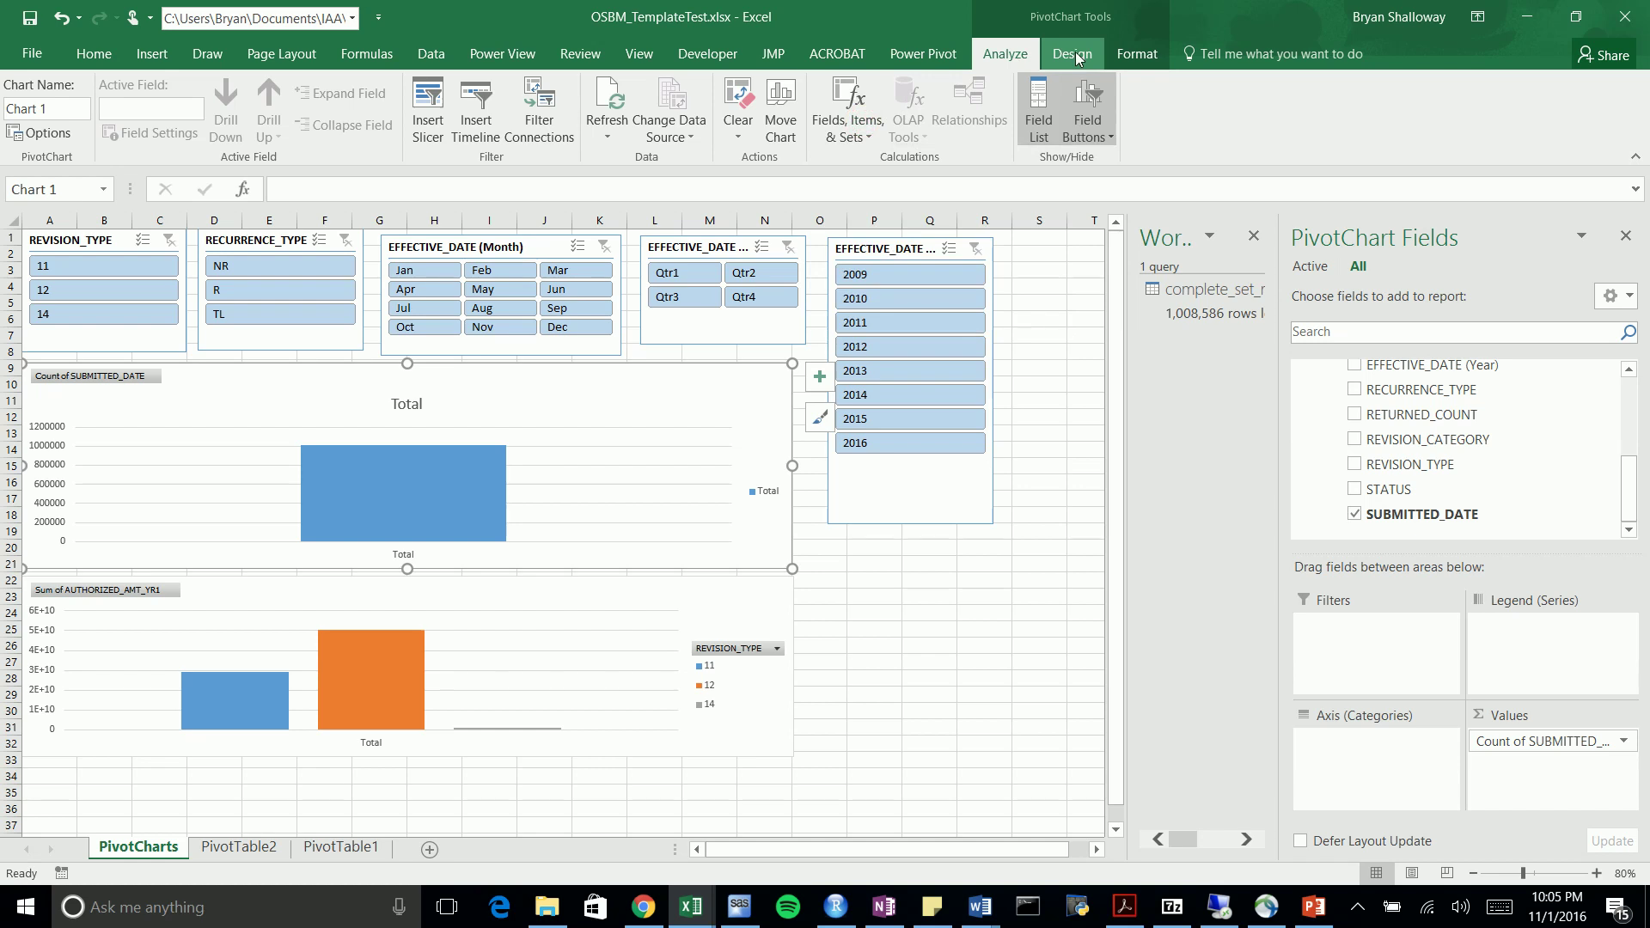
pyautogui.click(853, 132)
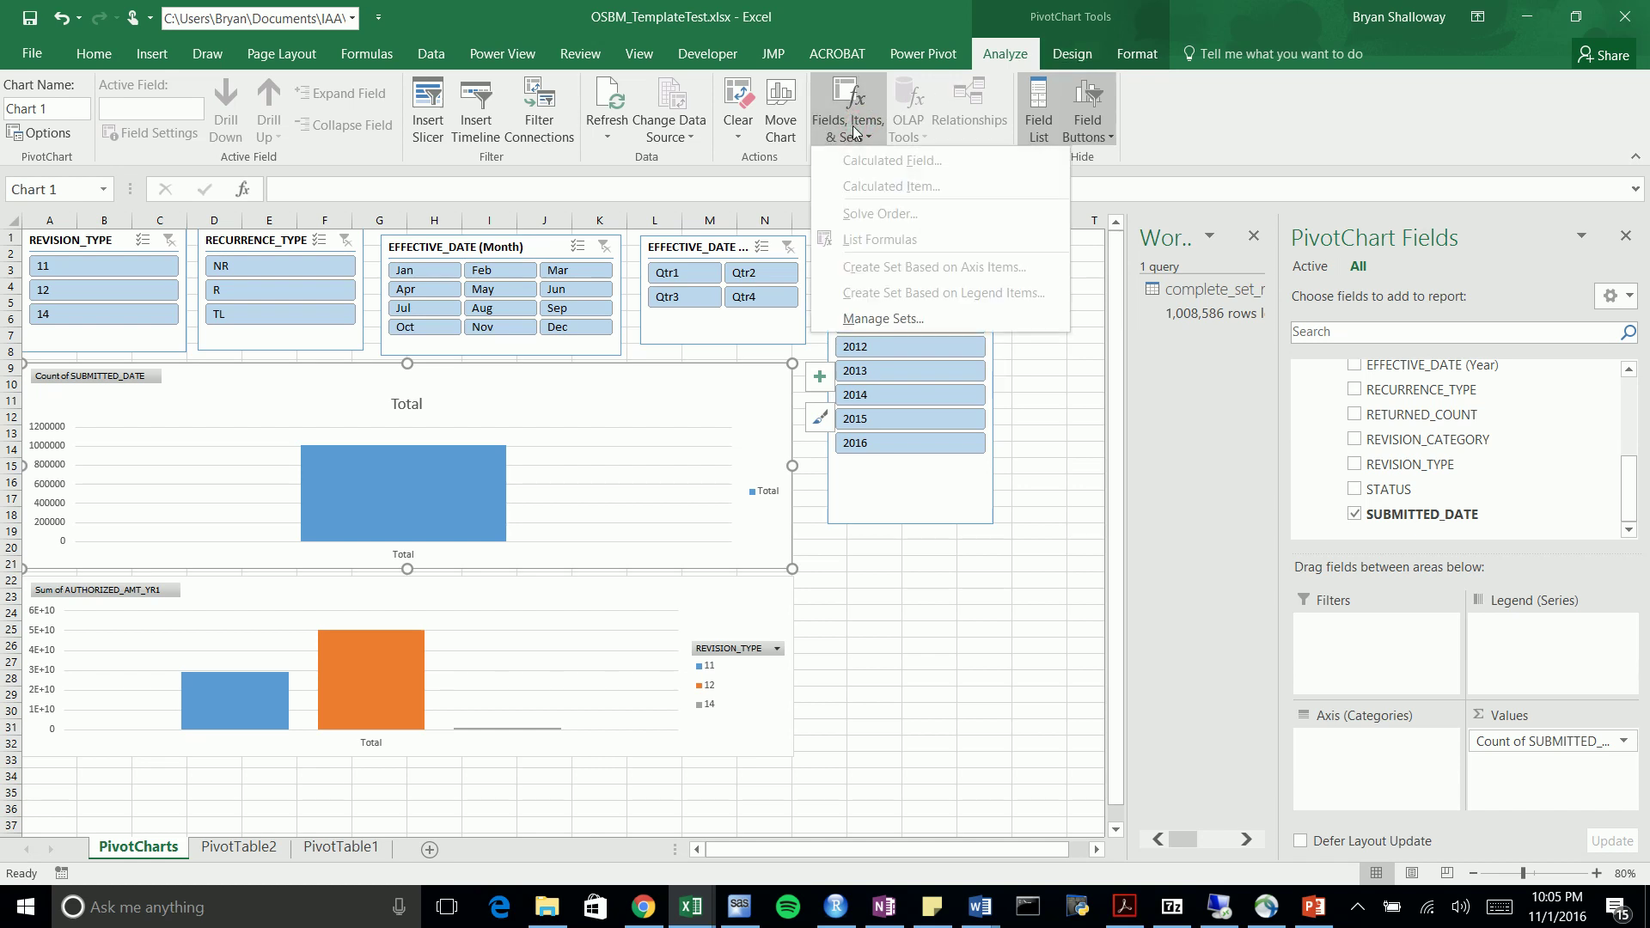
pyautogui.click(862, 135)
pyautogui.click(1074, 55)
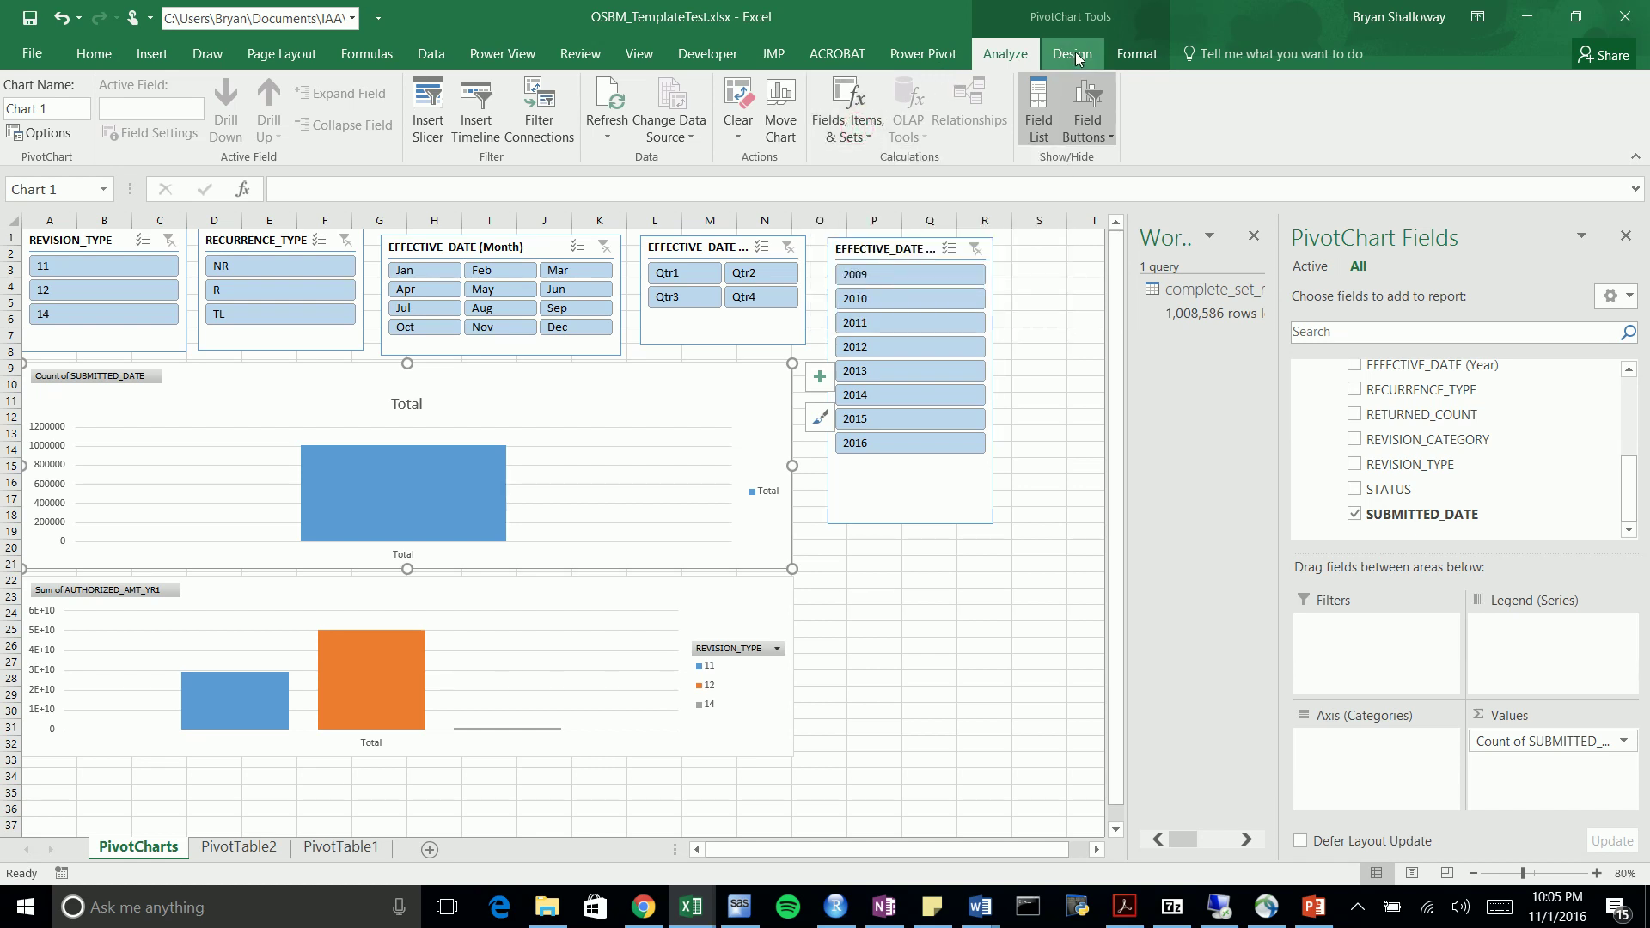
# Remove the SUBMITTED_DATE count from the upper chart's values
pyautogui.click(923, 53)
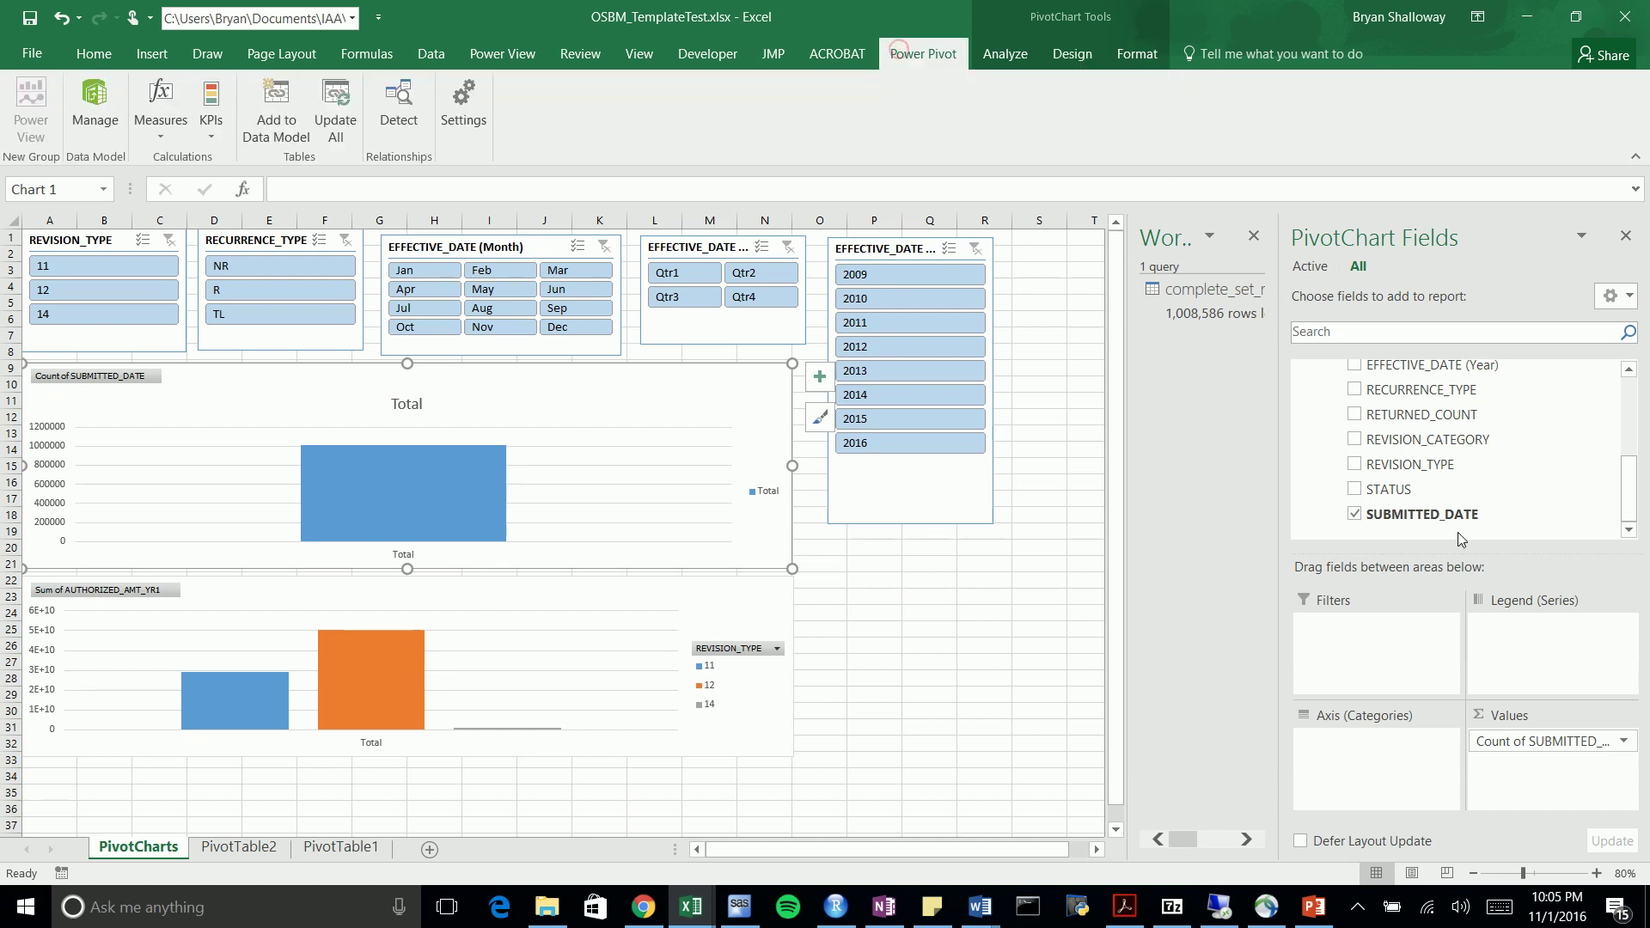
pyautogui.moveTo(1514, 744); pyautogui.dragTo(1410, 439)
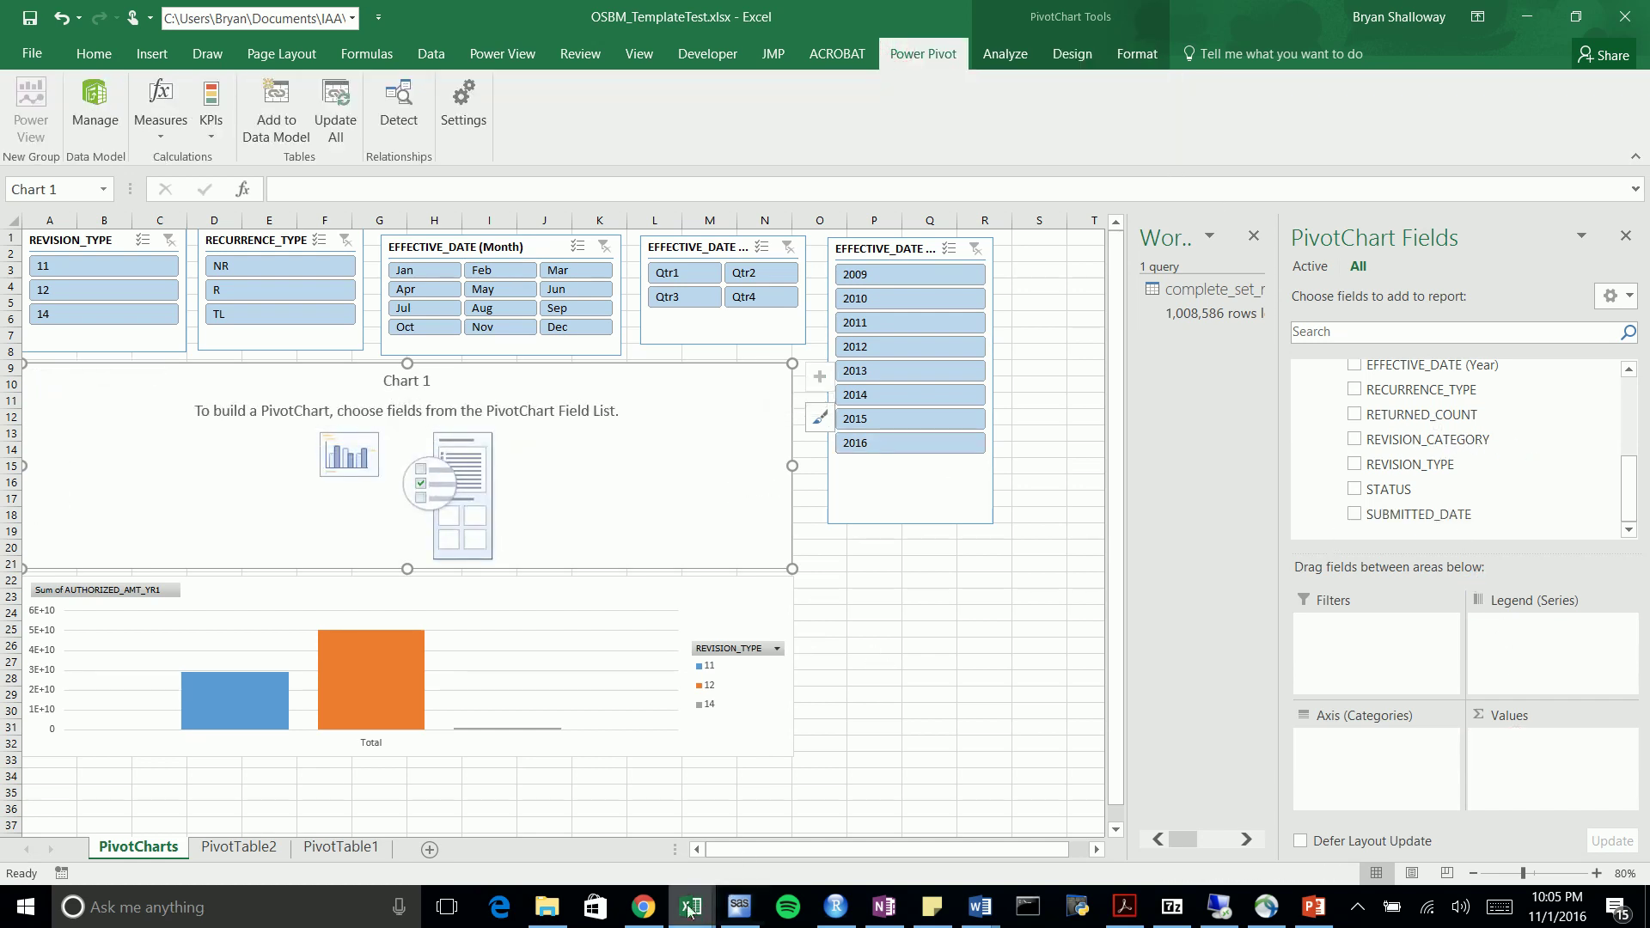
pyautogui.moveTo(688, 910)
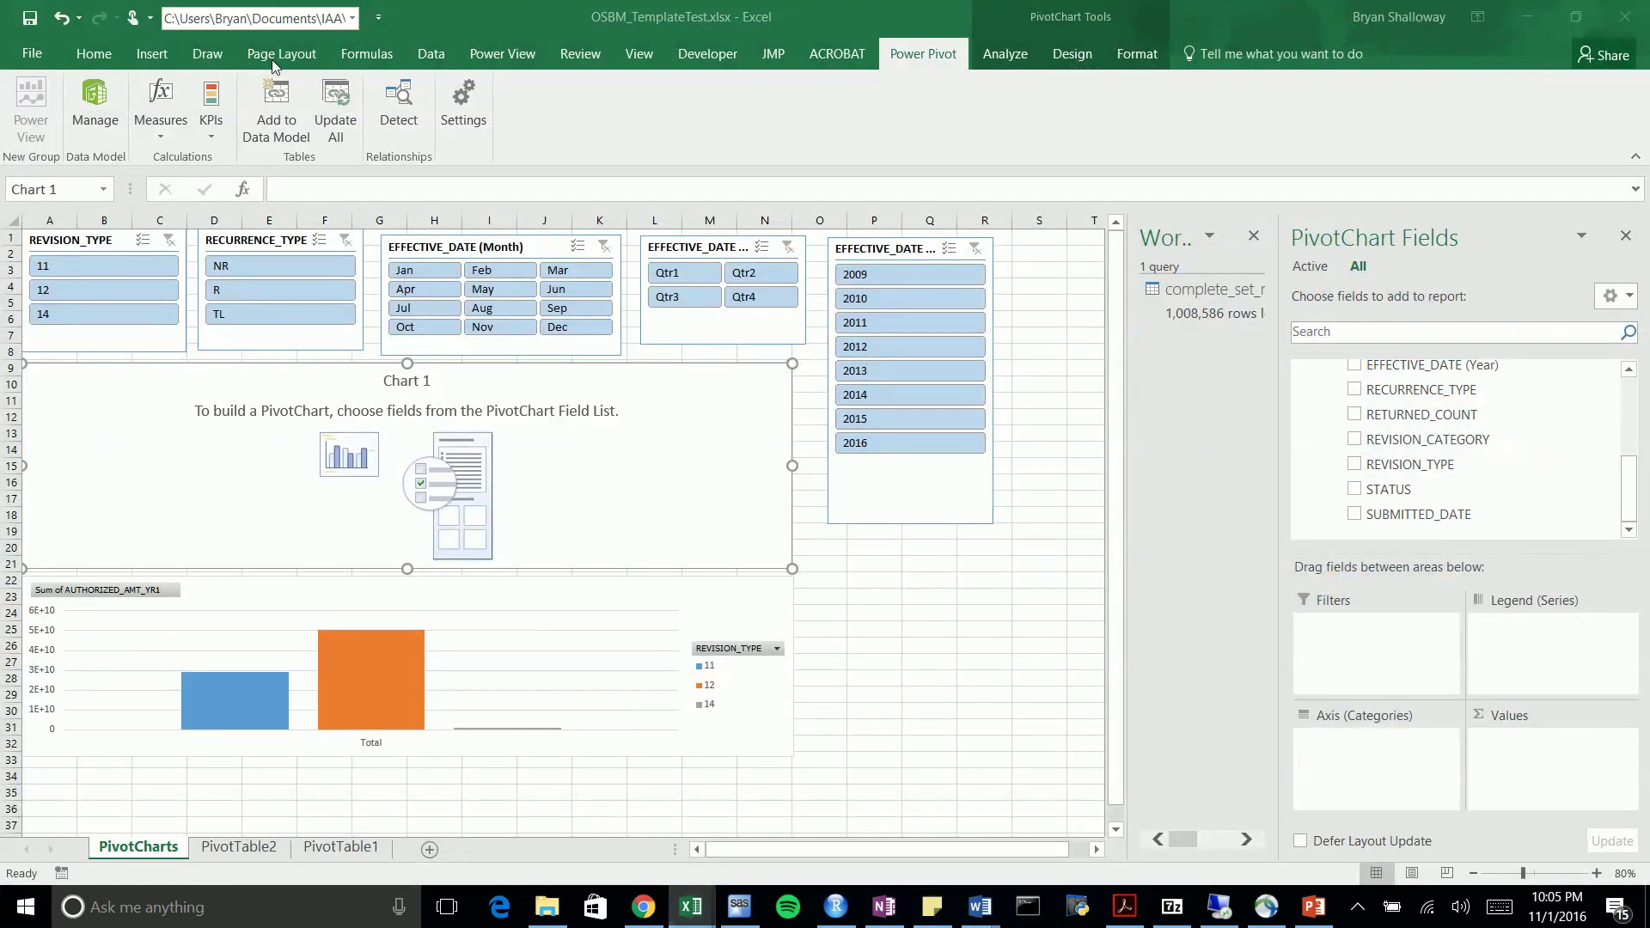
pyautogui.click(770, 389)
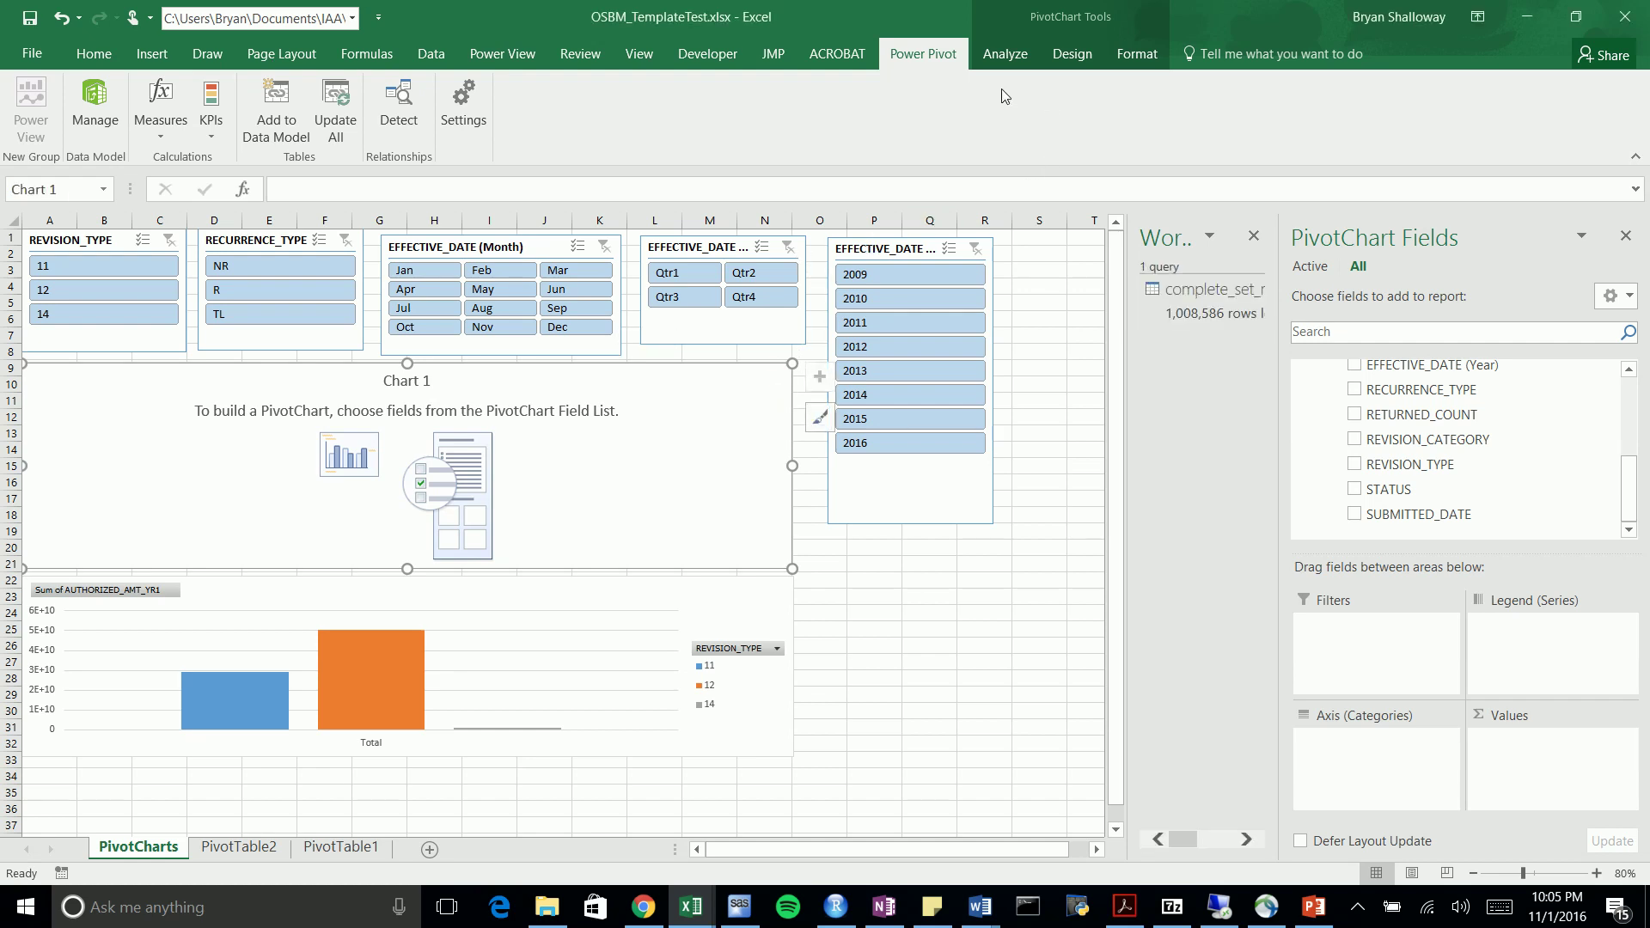
# Start a new Power Pivot measure in the complete_set_rev_final table and name it Revision Count
pyautogui.click(157, 122)
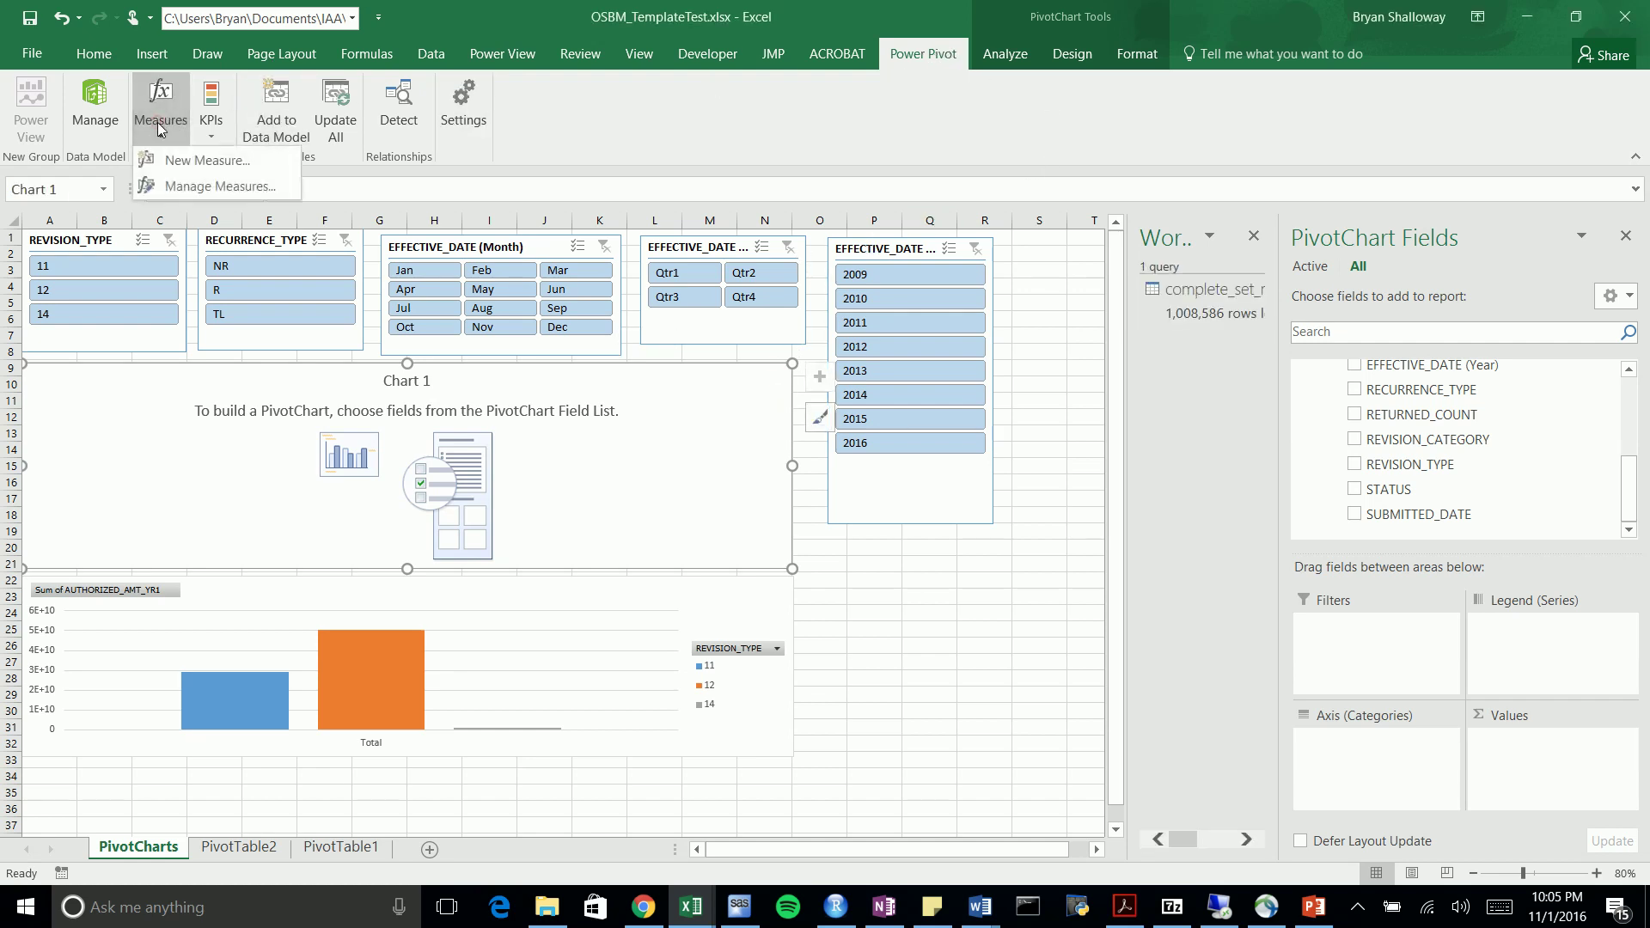
pyautogui.click(199, 160)
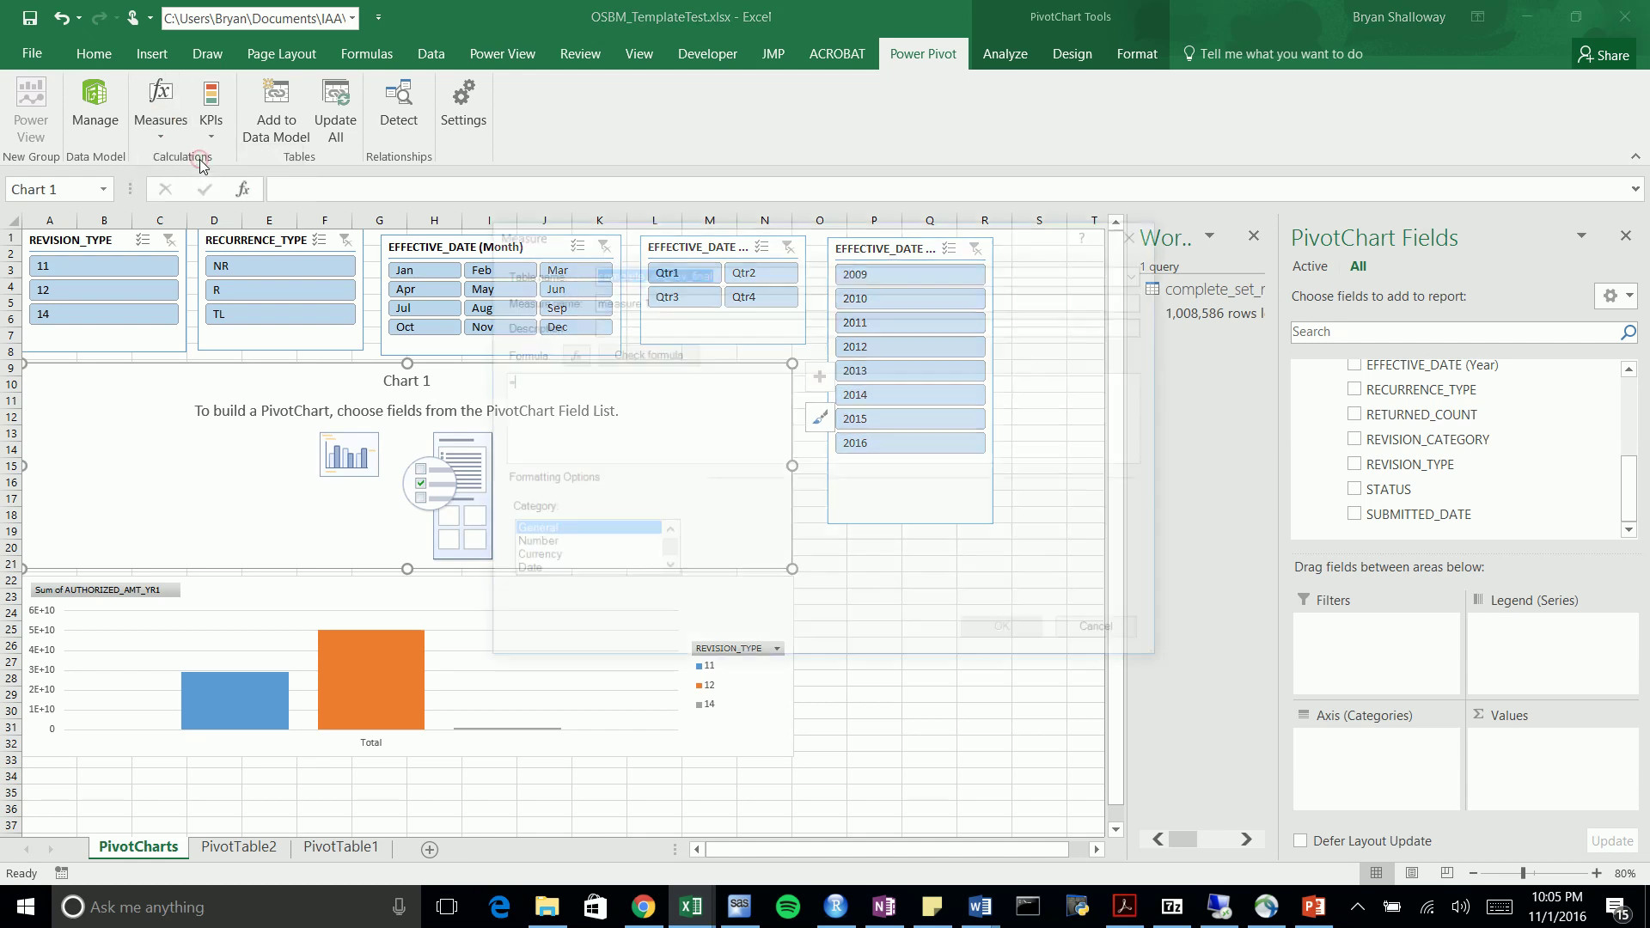
pyautogui.click(726, 271)
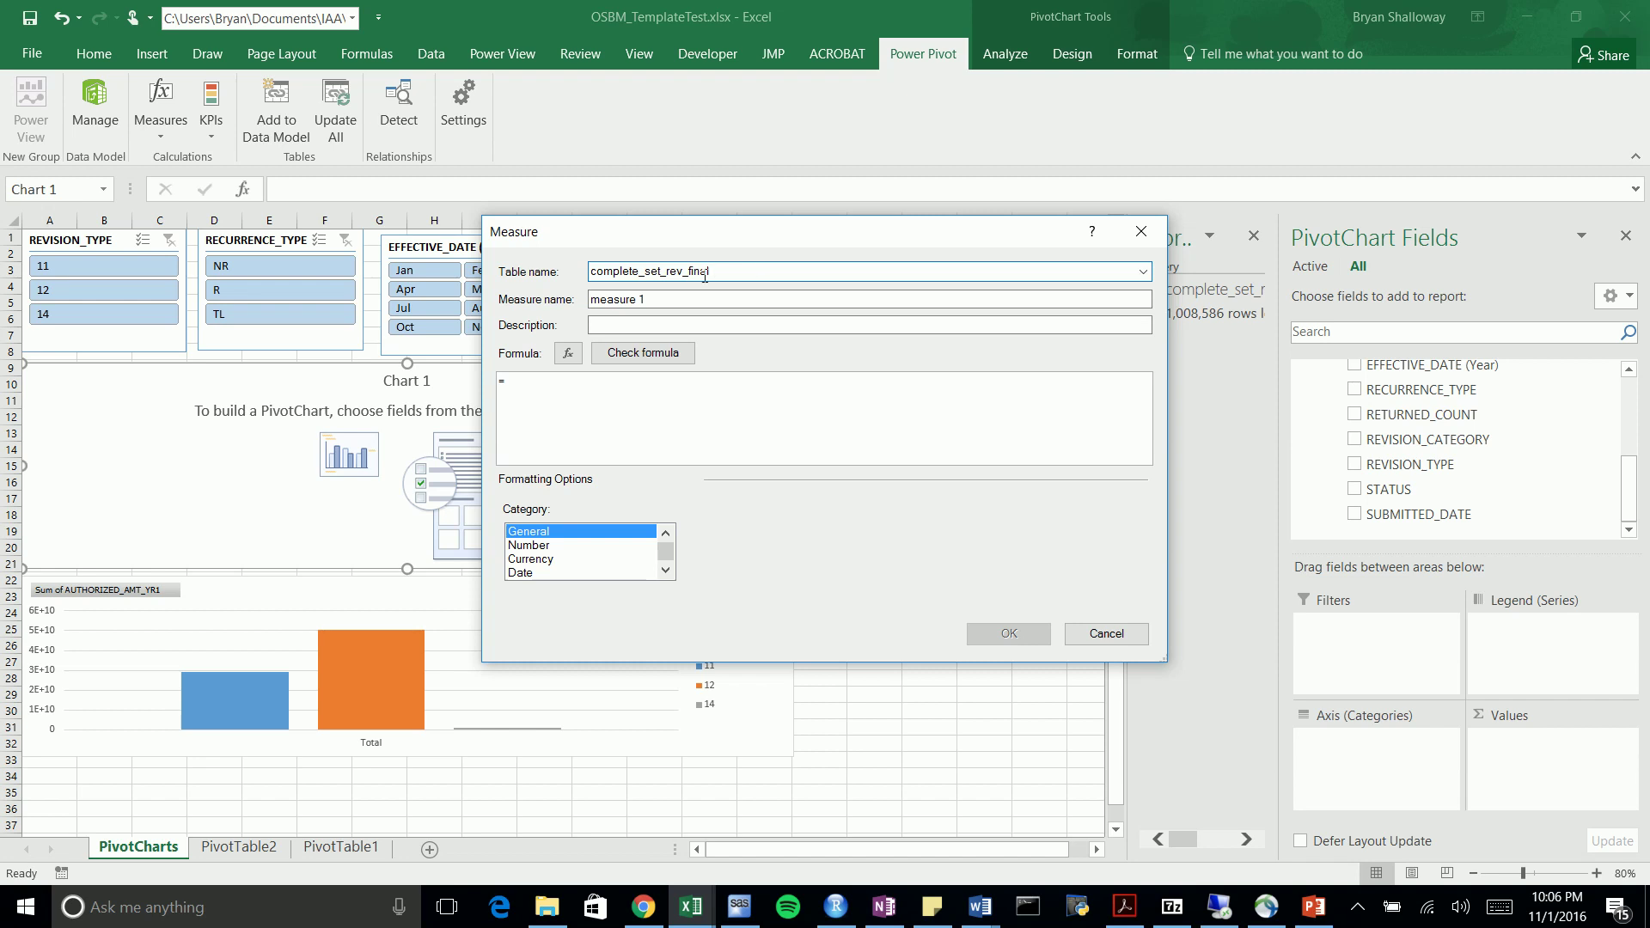
pyautogui.moveTo(672, 302); pyautogui.dragTo(556, 306)
pyautogui.write('Revision Count')
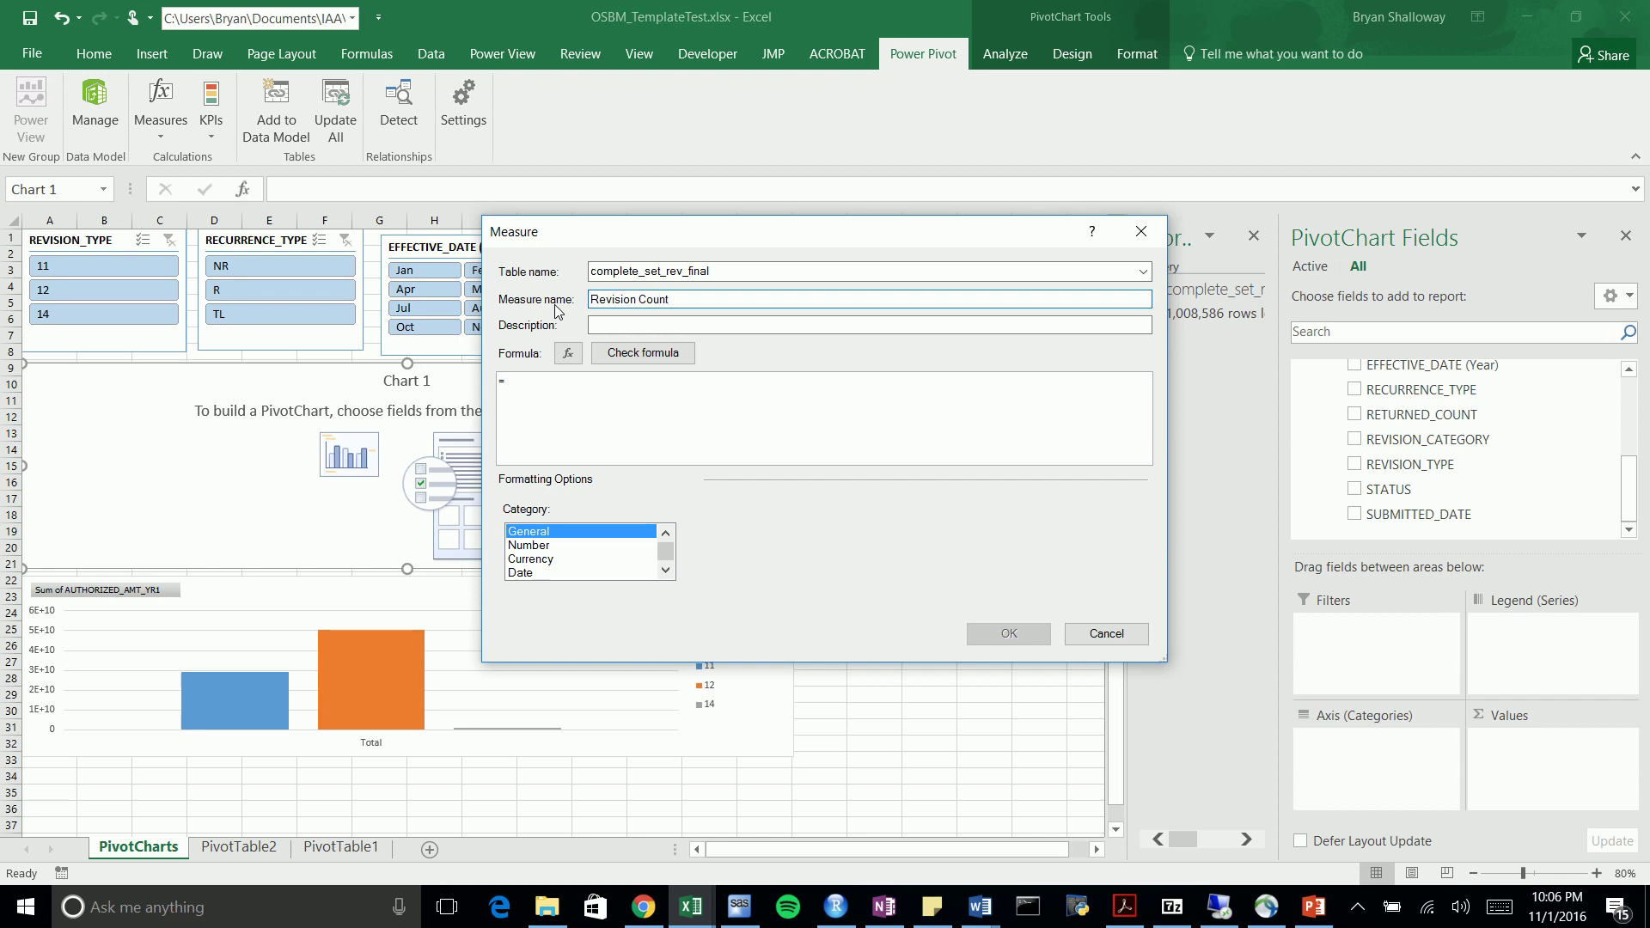
# Begin the Revision Count formula with the DISTINCTCOUNT function
pyautogui.click(567, 426)
pyautogui.write('distict')
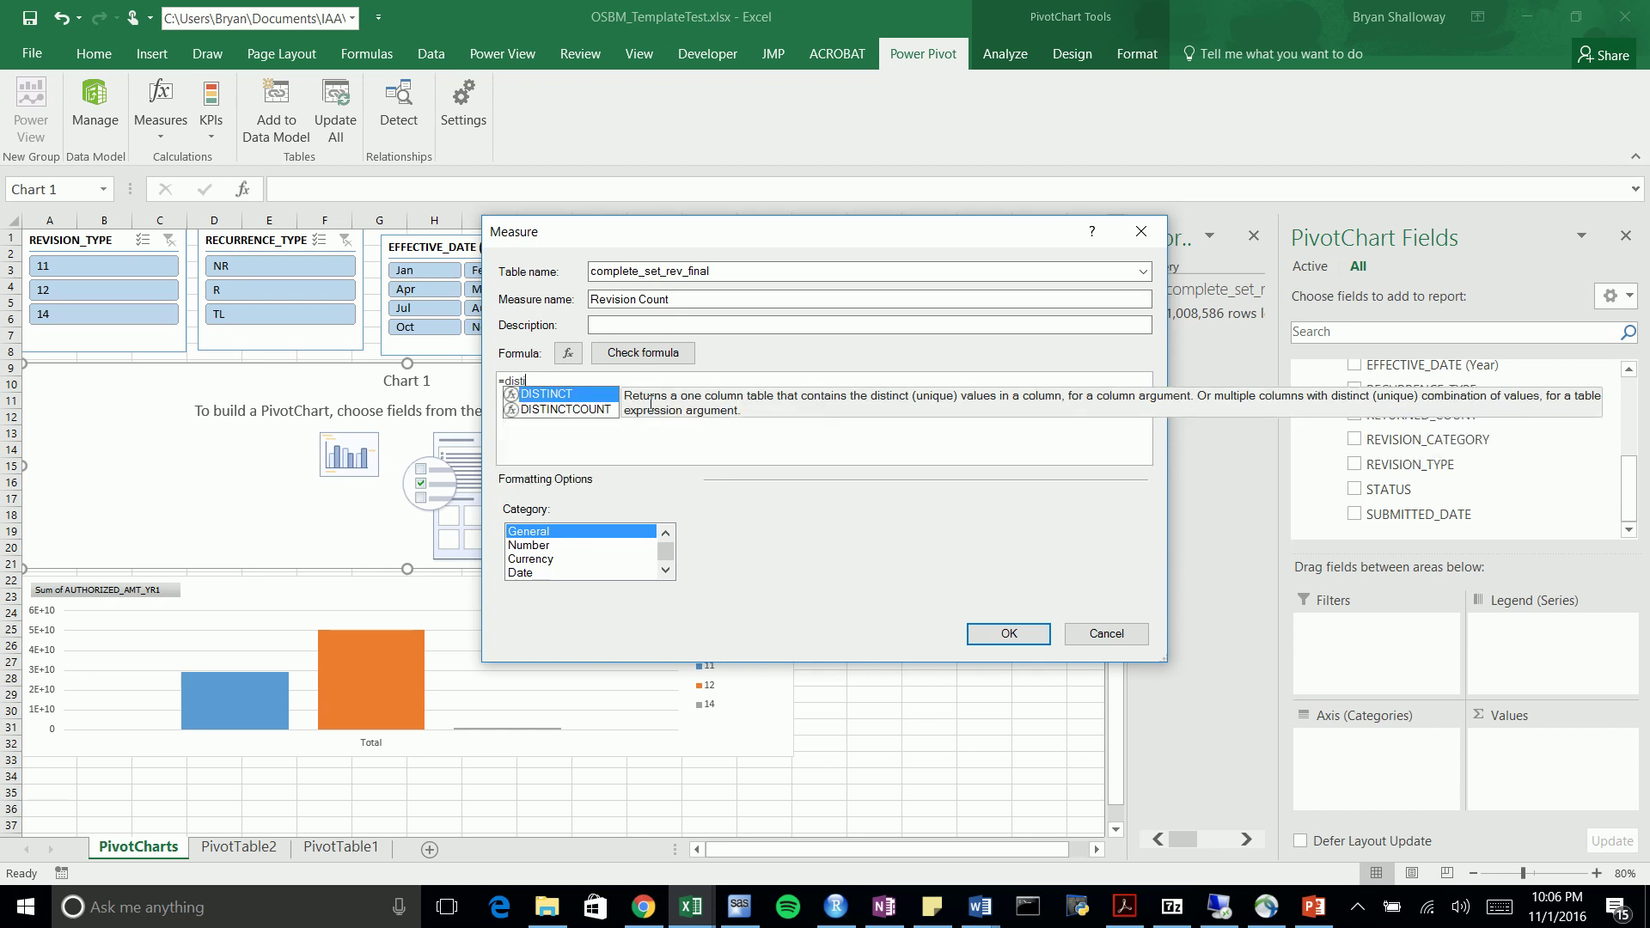
pyautogui.press('BackSpace')
pyautogui.press('BackSpace')
pyautogui.press('BackSpace')
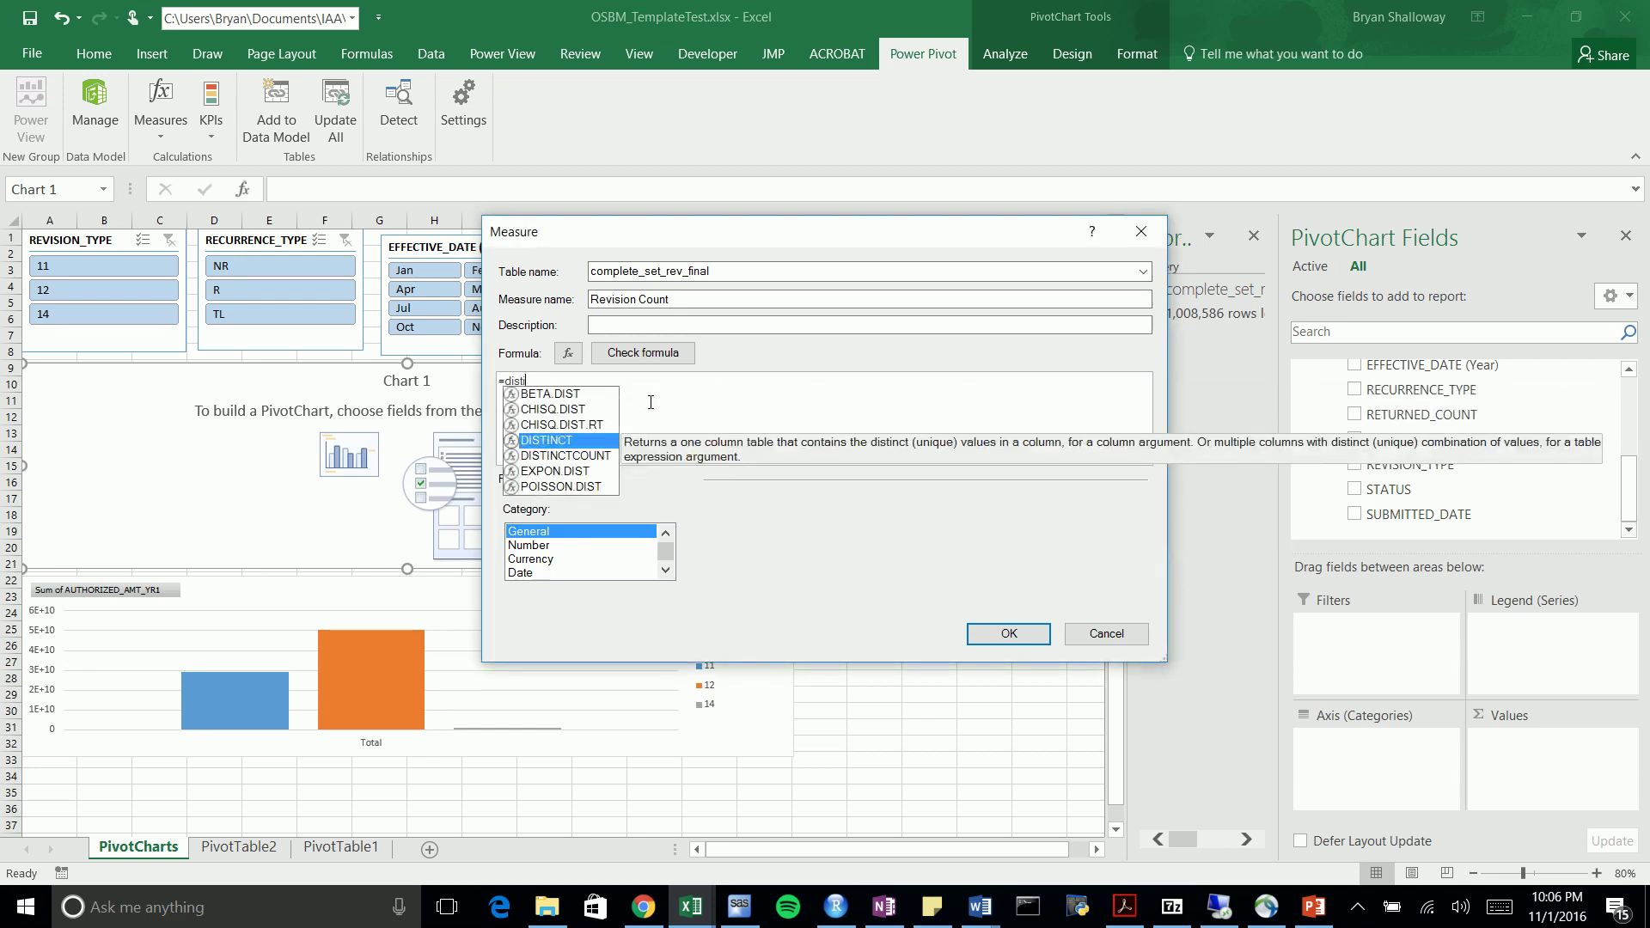
pyautogui.write('inctcou')
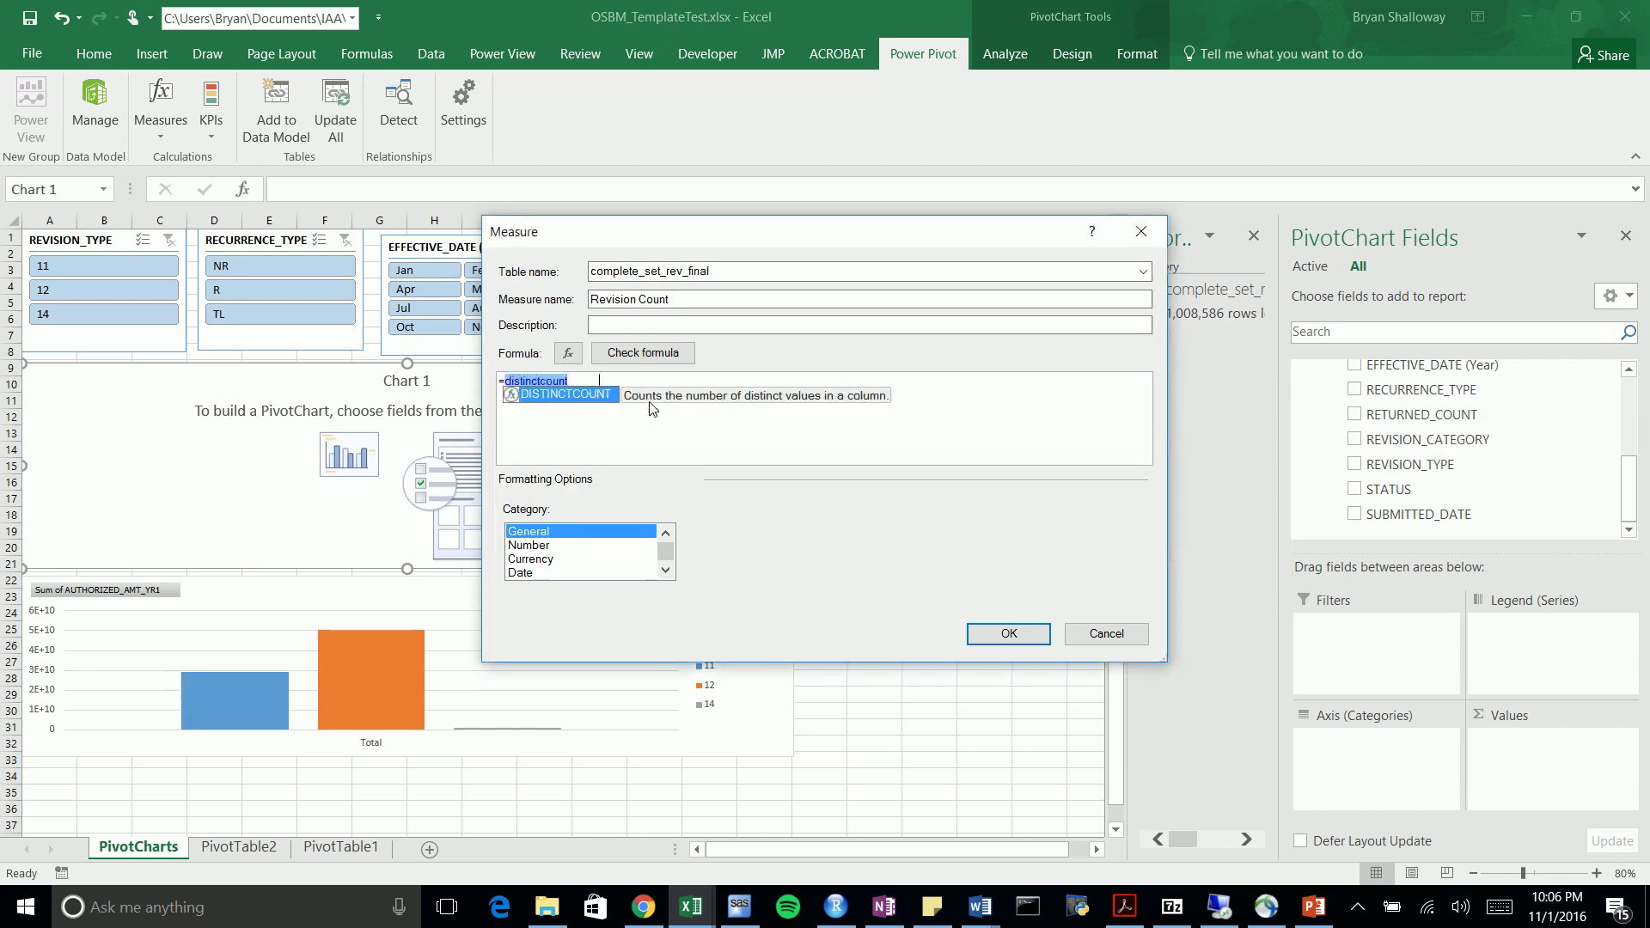
pyautogui.write('nt')
pyautogui.press('Tab')
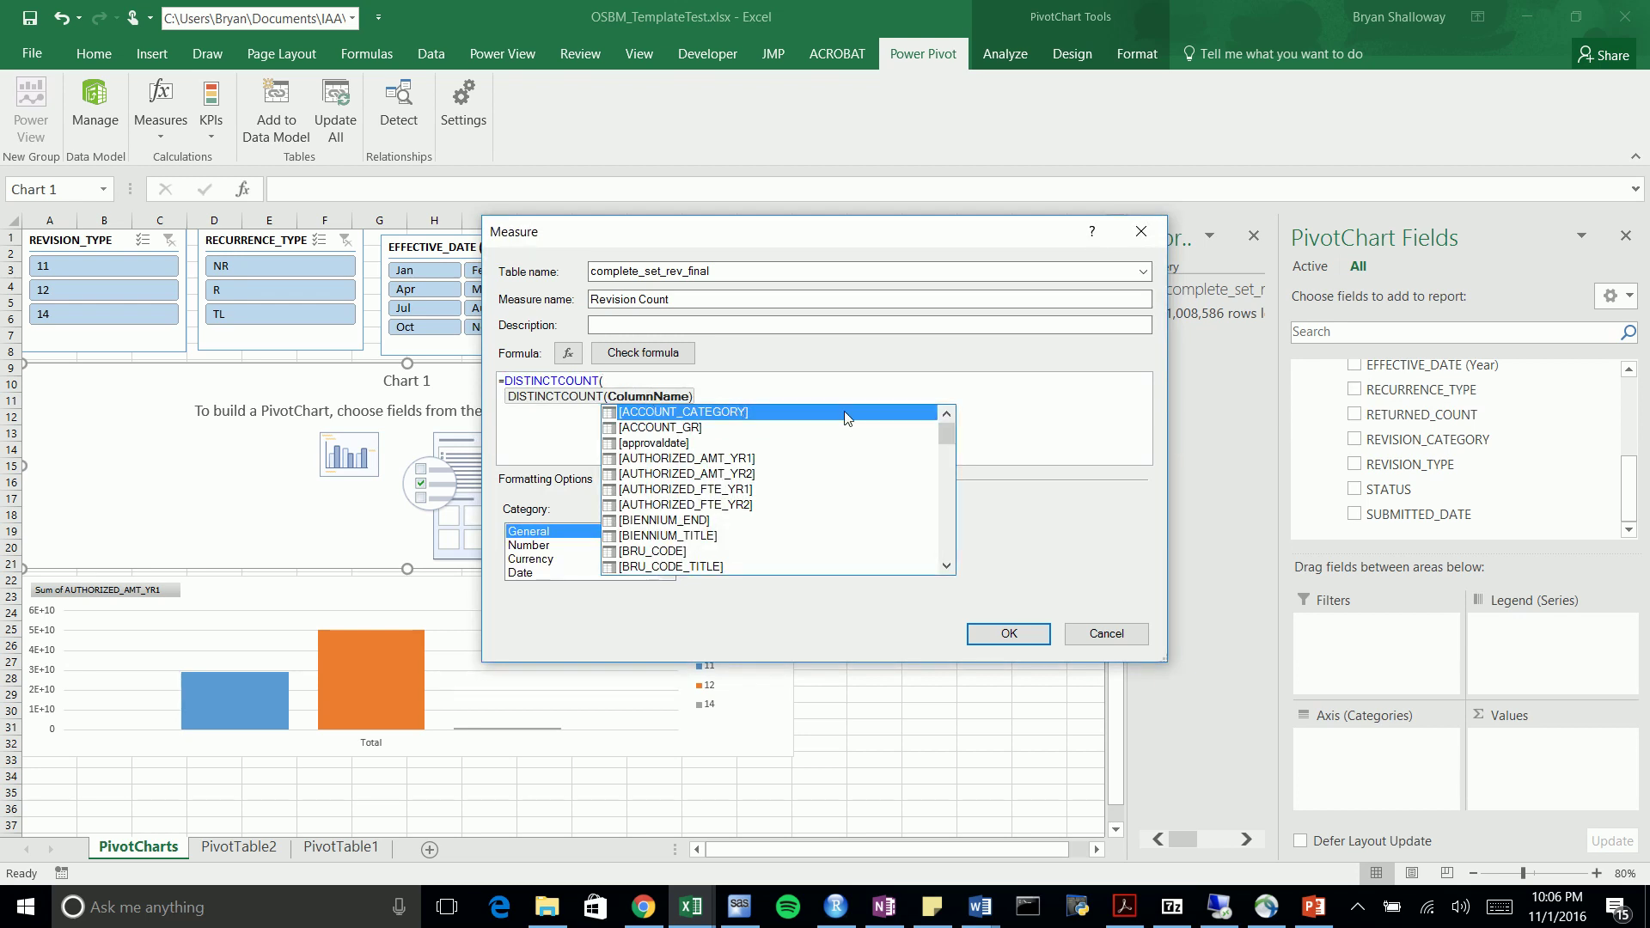
# Complete the distinct count formula with the complete_set_rev_final[rev_bien] column as its argument
pyautogui.moveTo(952, 432); pyautogui.dragTo(949, 509)
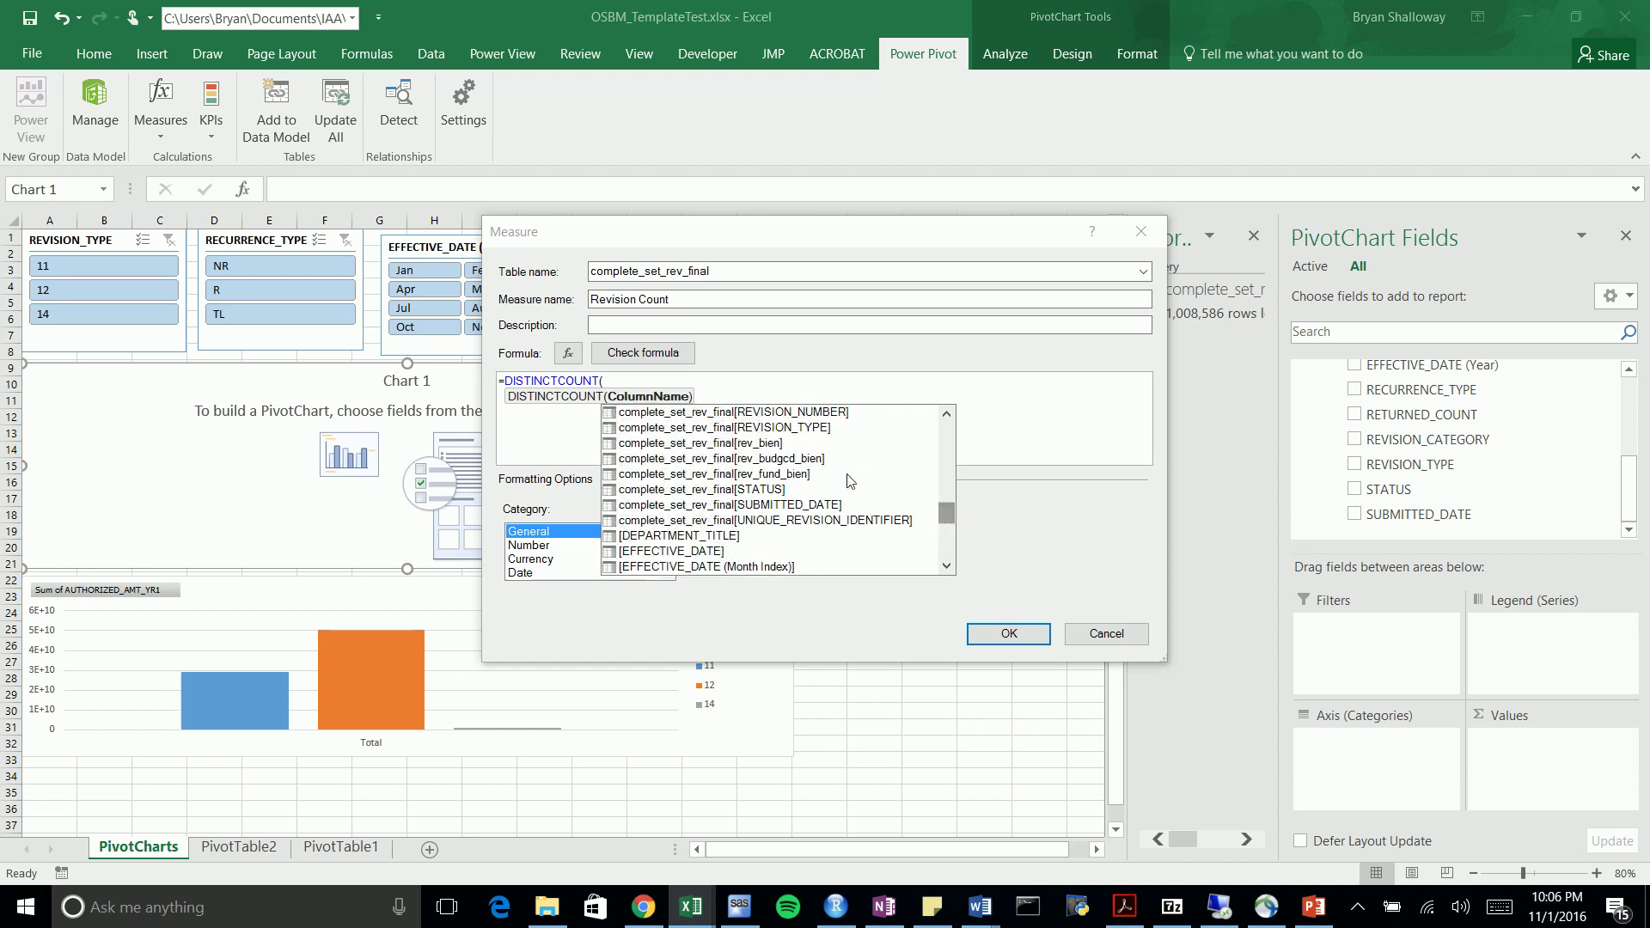
pyautogui.click(687, 445)
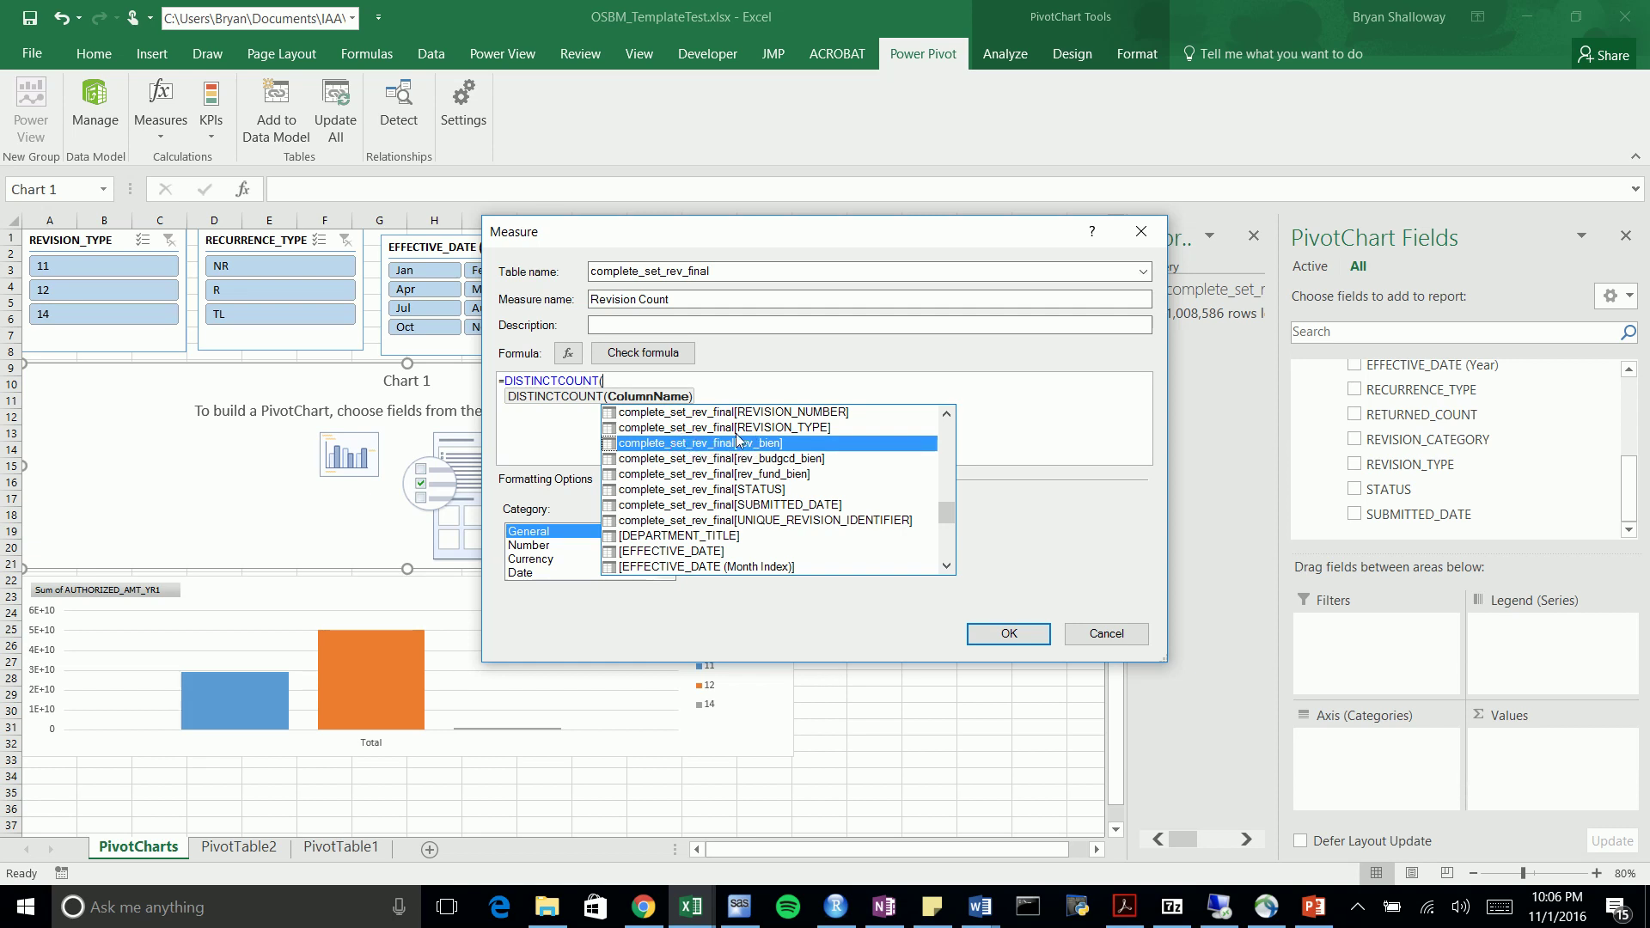
pyautogui.scroll(-5, 939, 500)
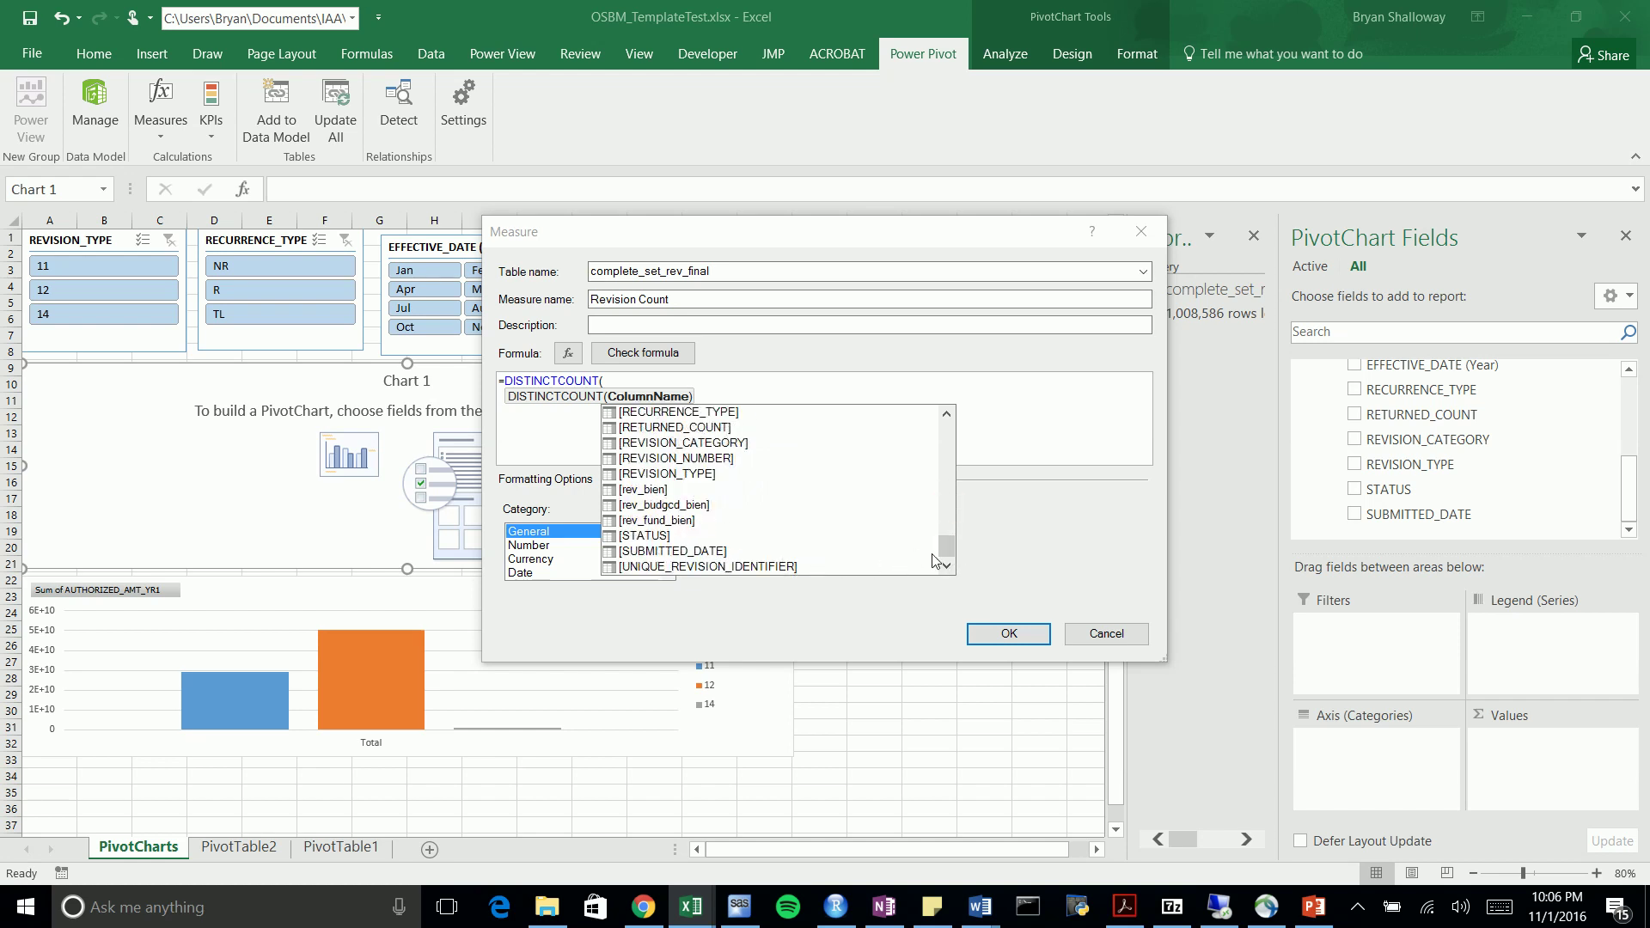
pyautogui.moveTo(949, 548); pyautogui.dragTo(948, 504)
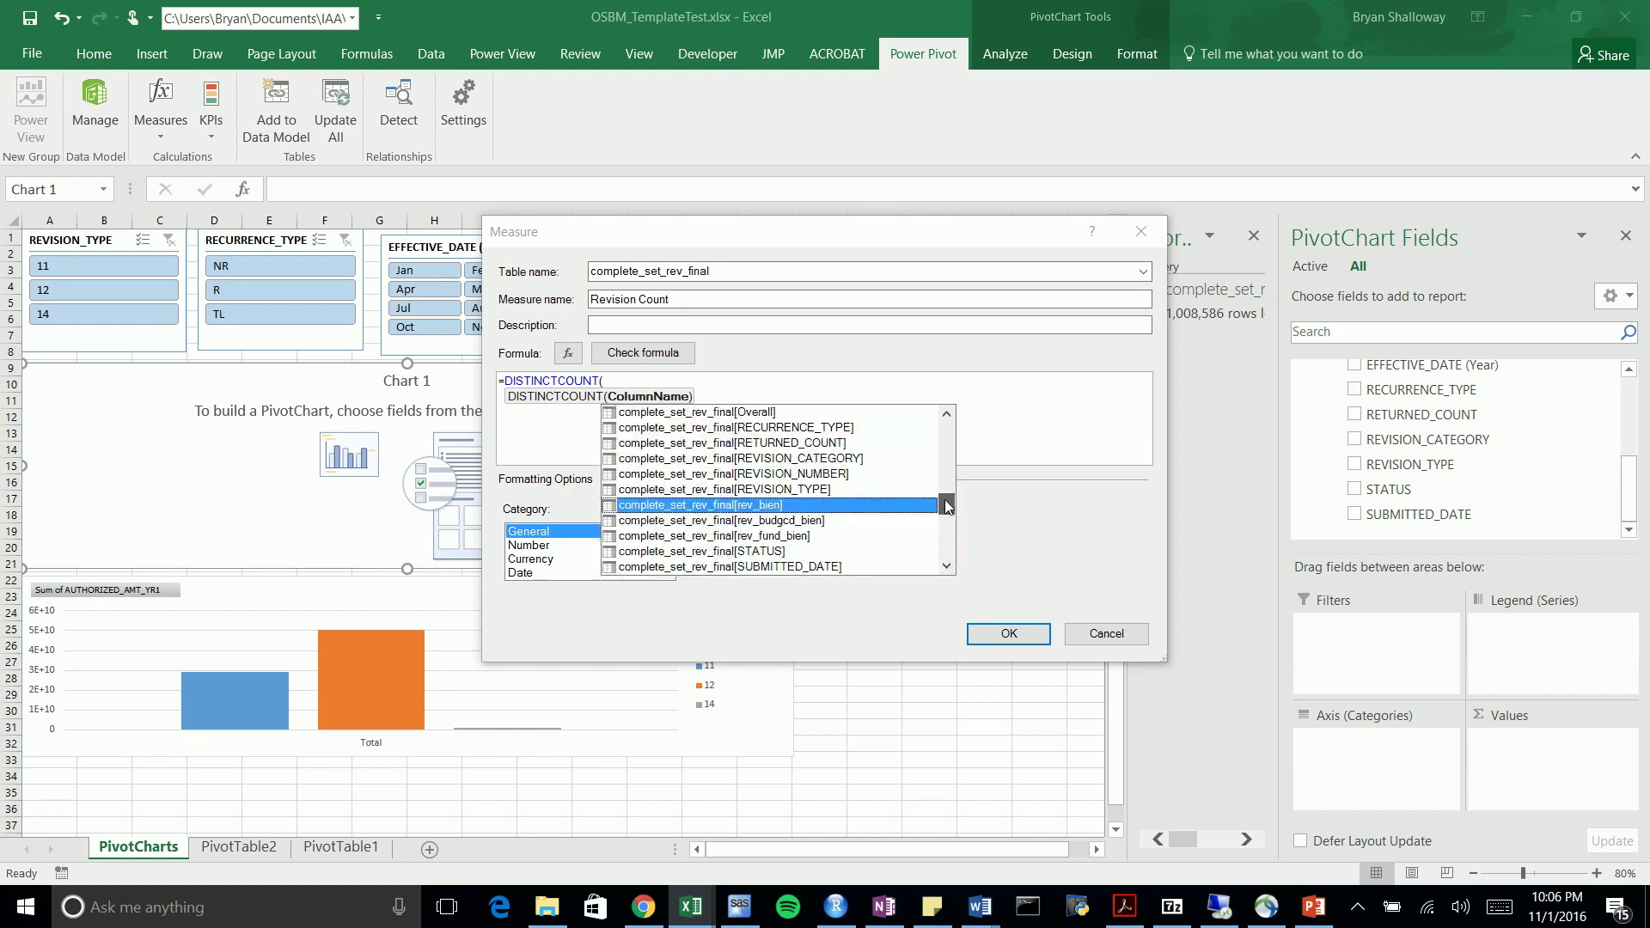
pyautogui.doubleClick(771, 505)
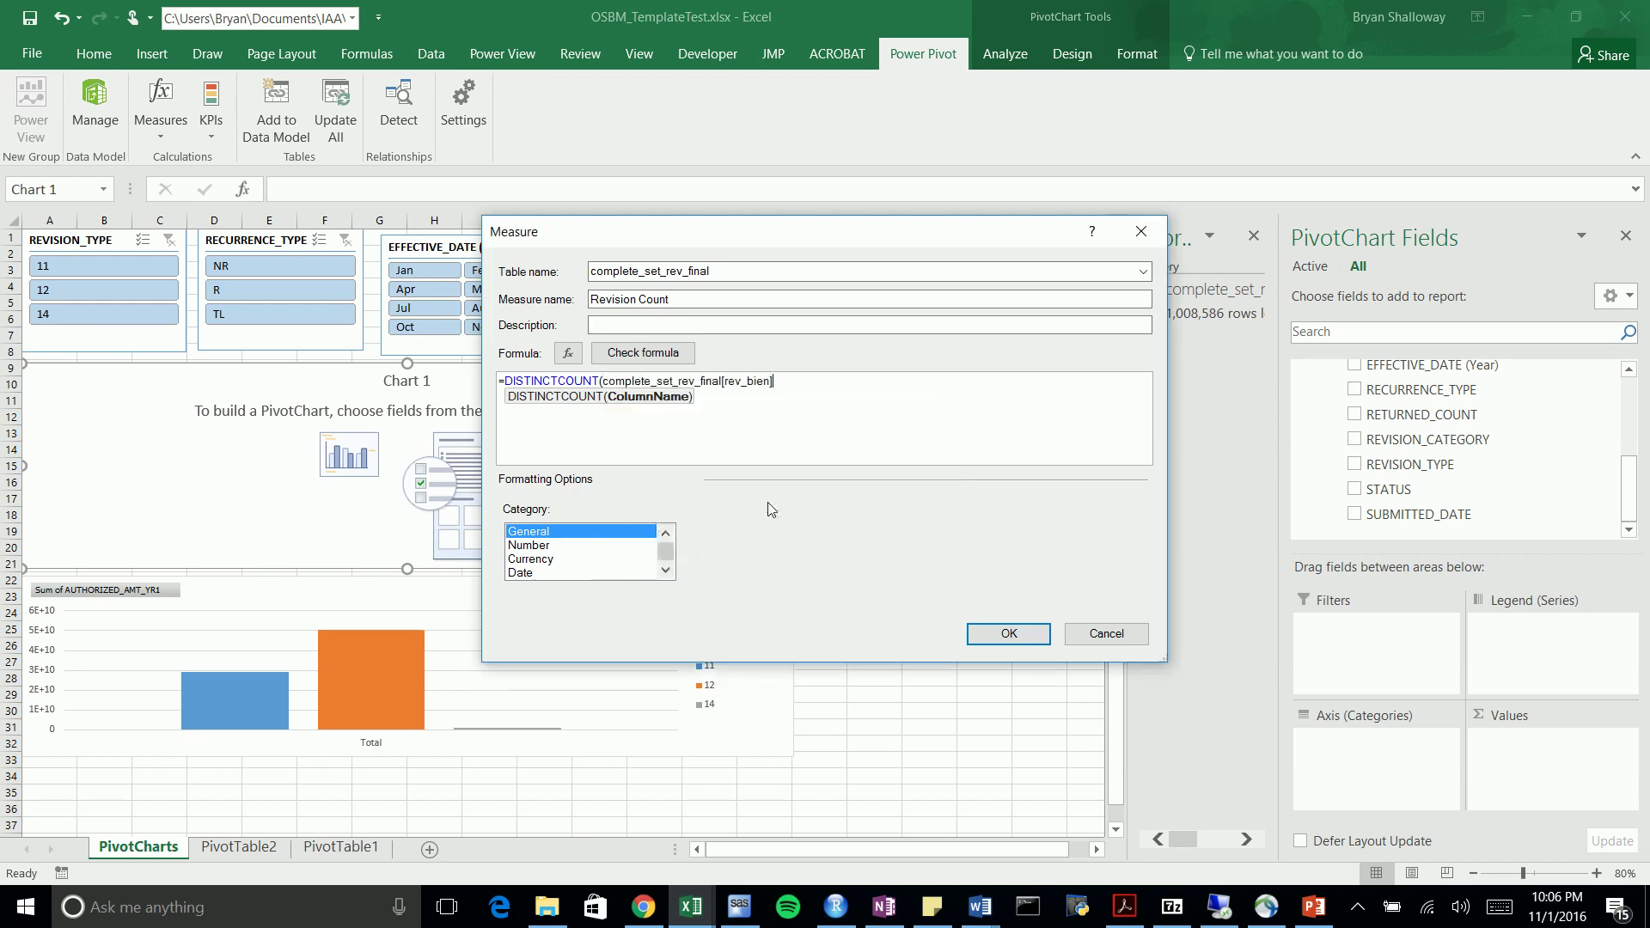
pyautogui.write(')')
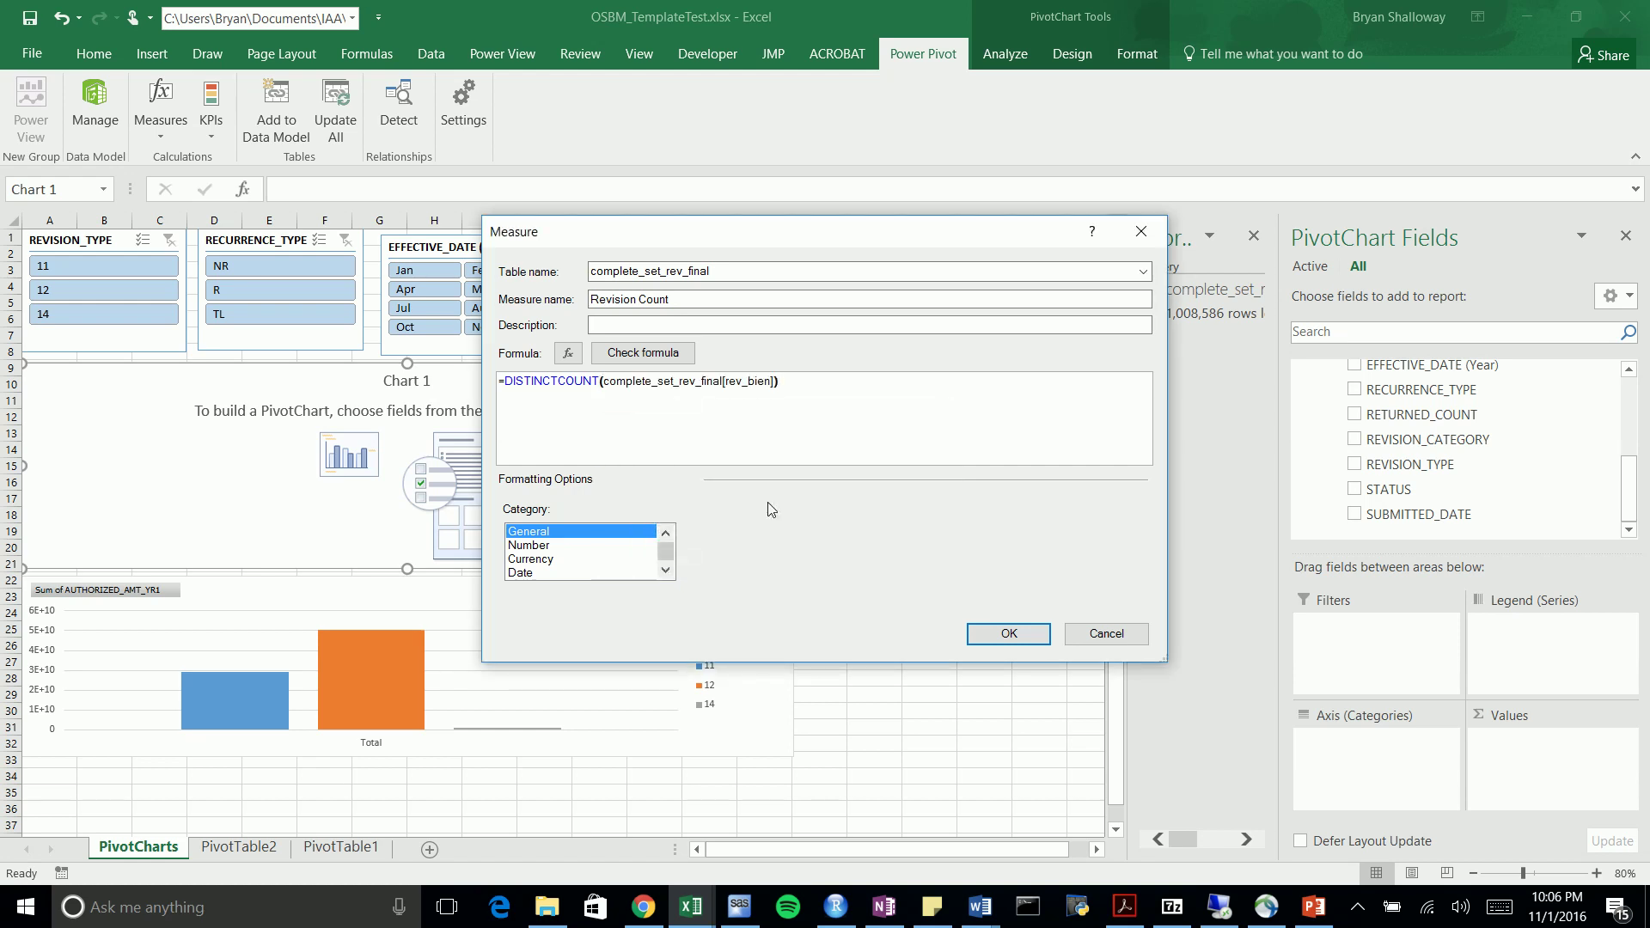
# Format Revision Count as a whole number, create the measure and expand complete_set_rev_final in the field list
pyautogui.click(628, 545)
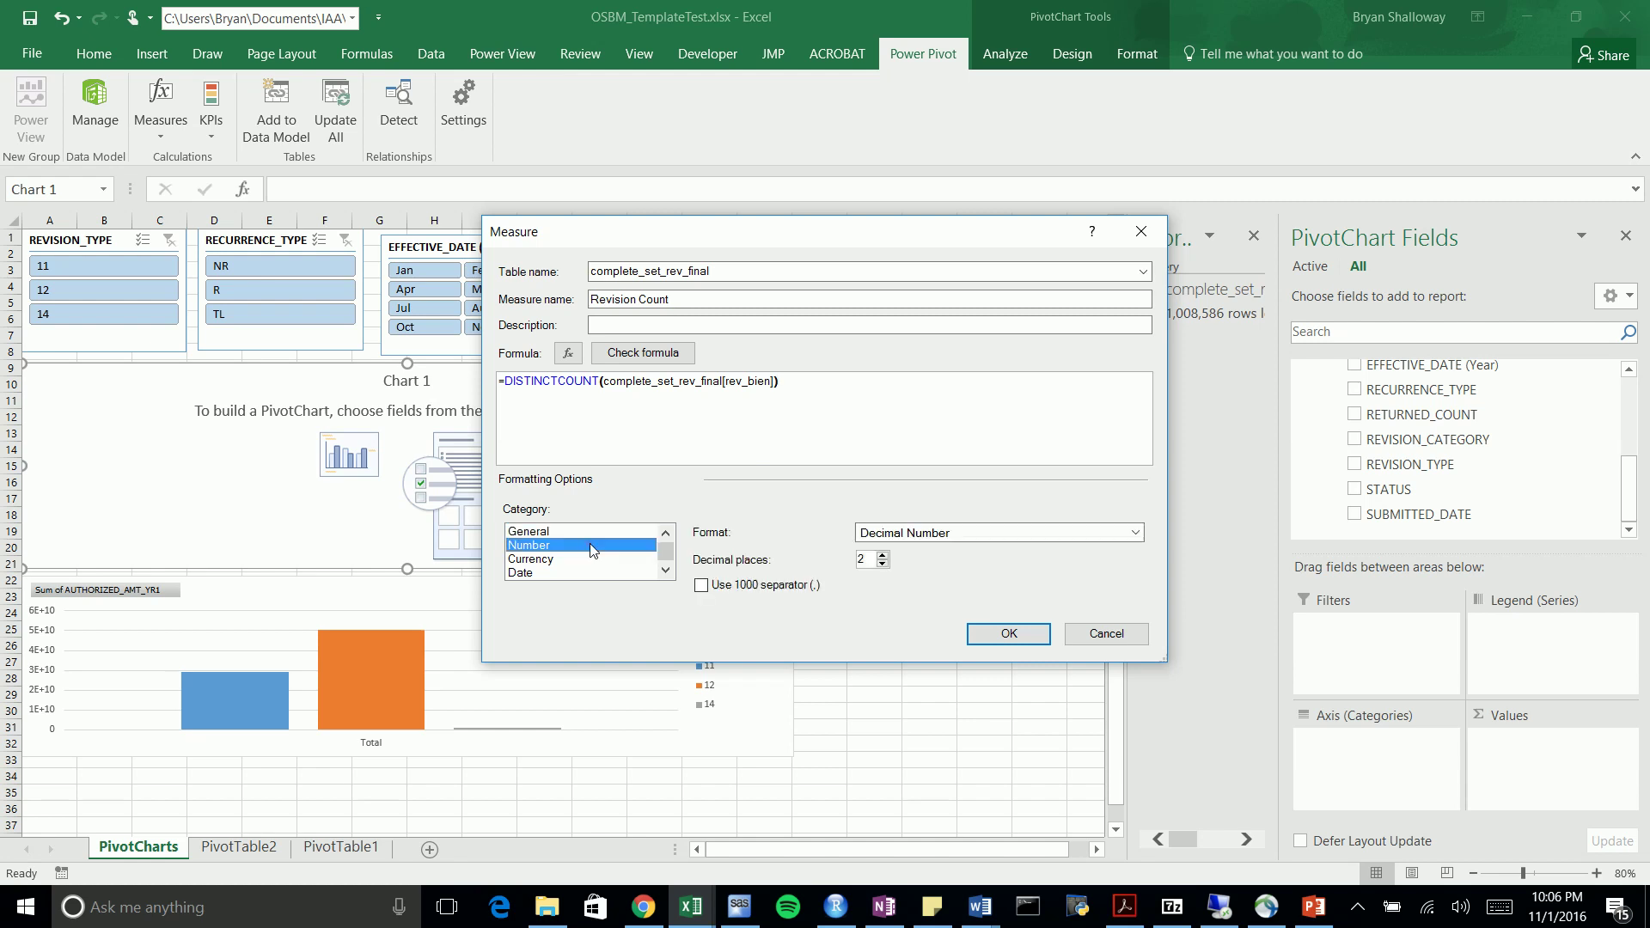
pyautogui.click(941, 533)
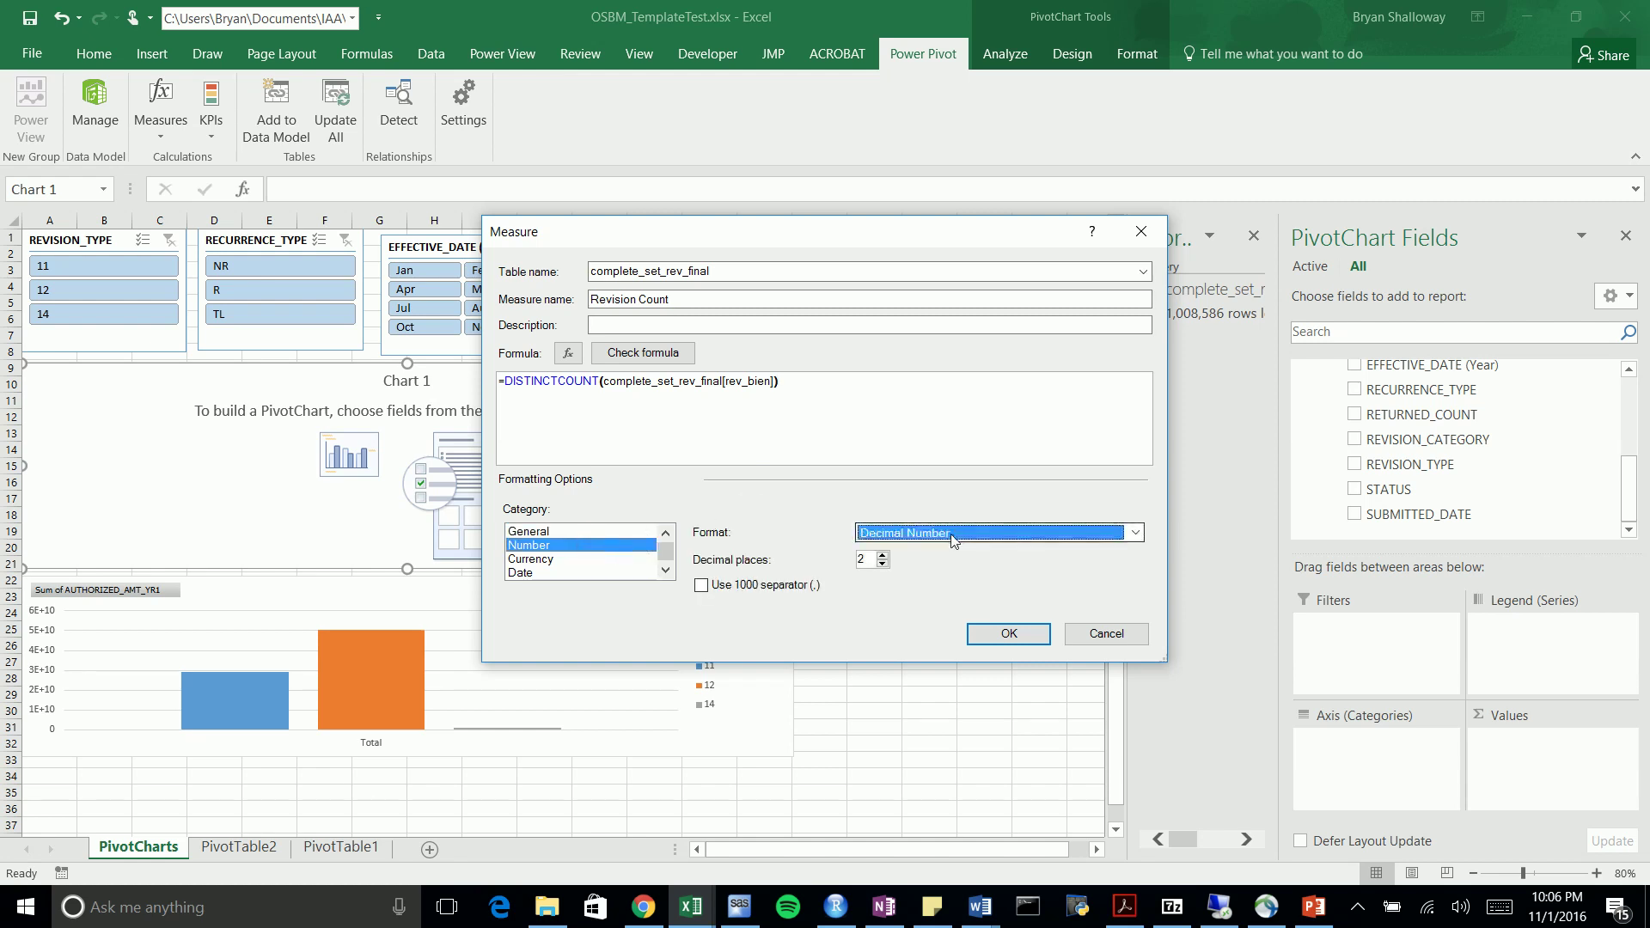
pyautogui.click(916, 563)
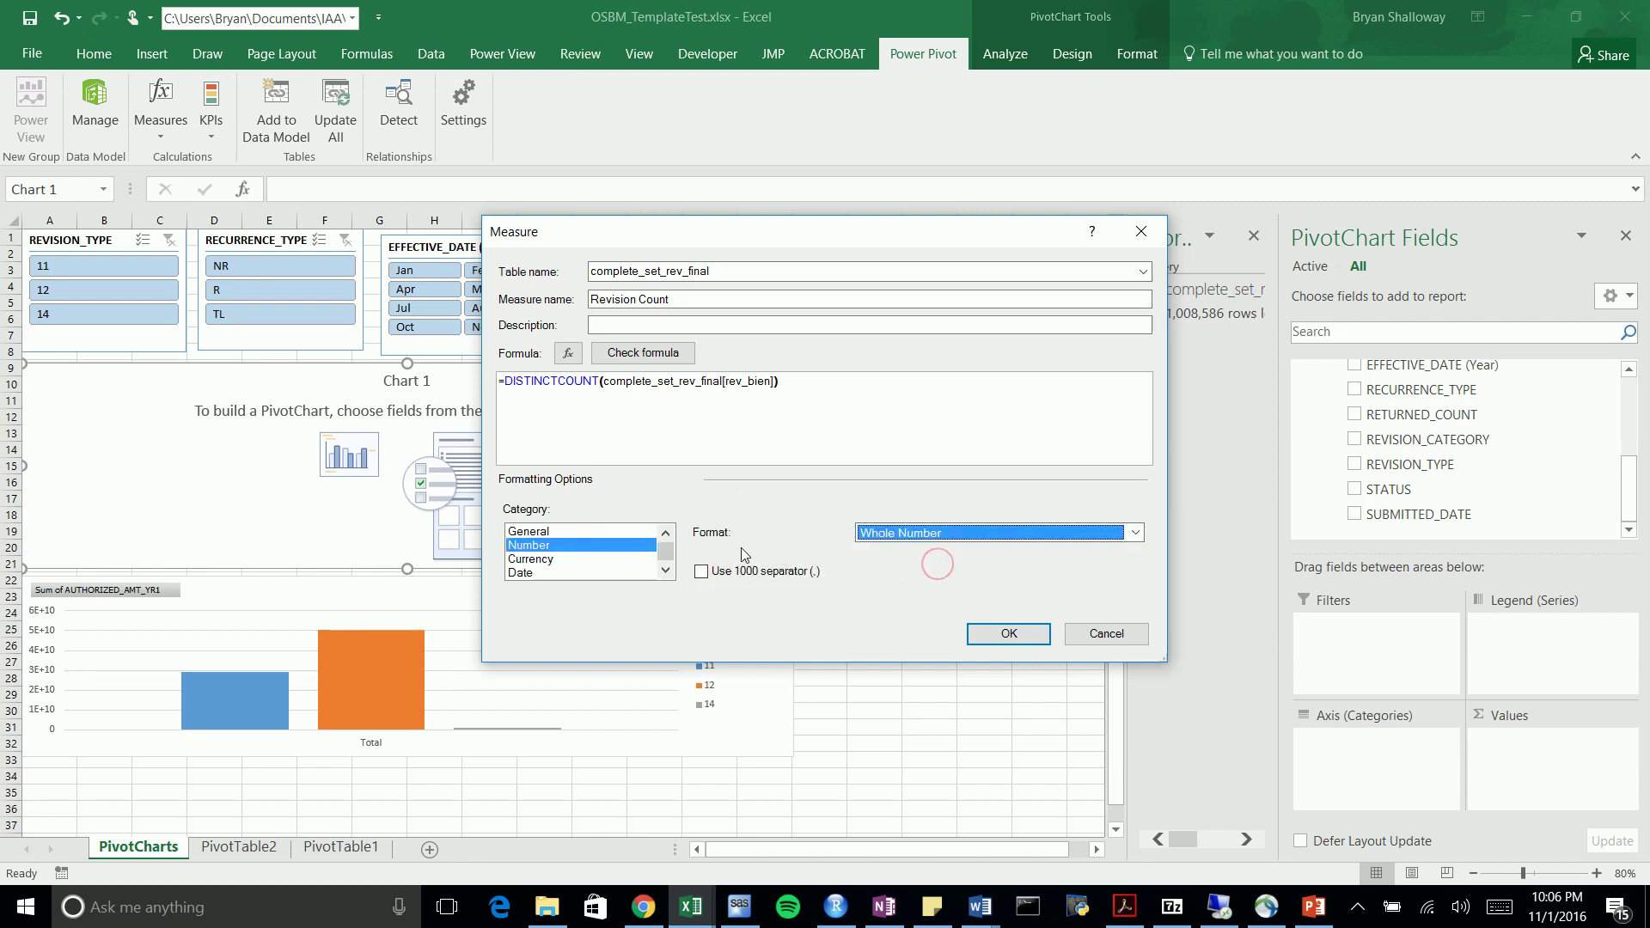
pyautogui.click(1010, 634)
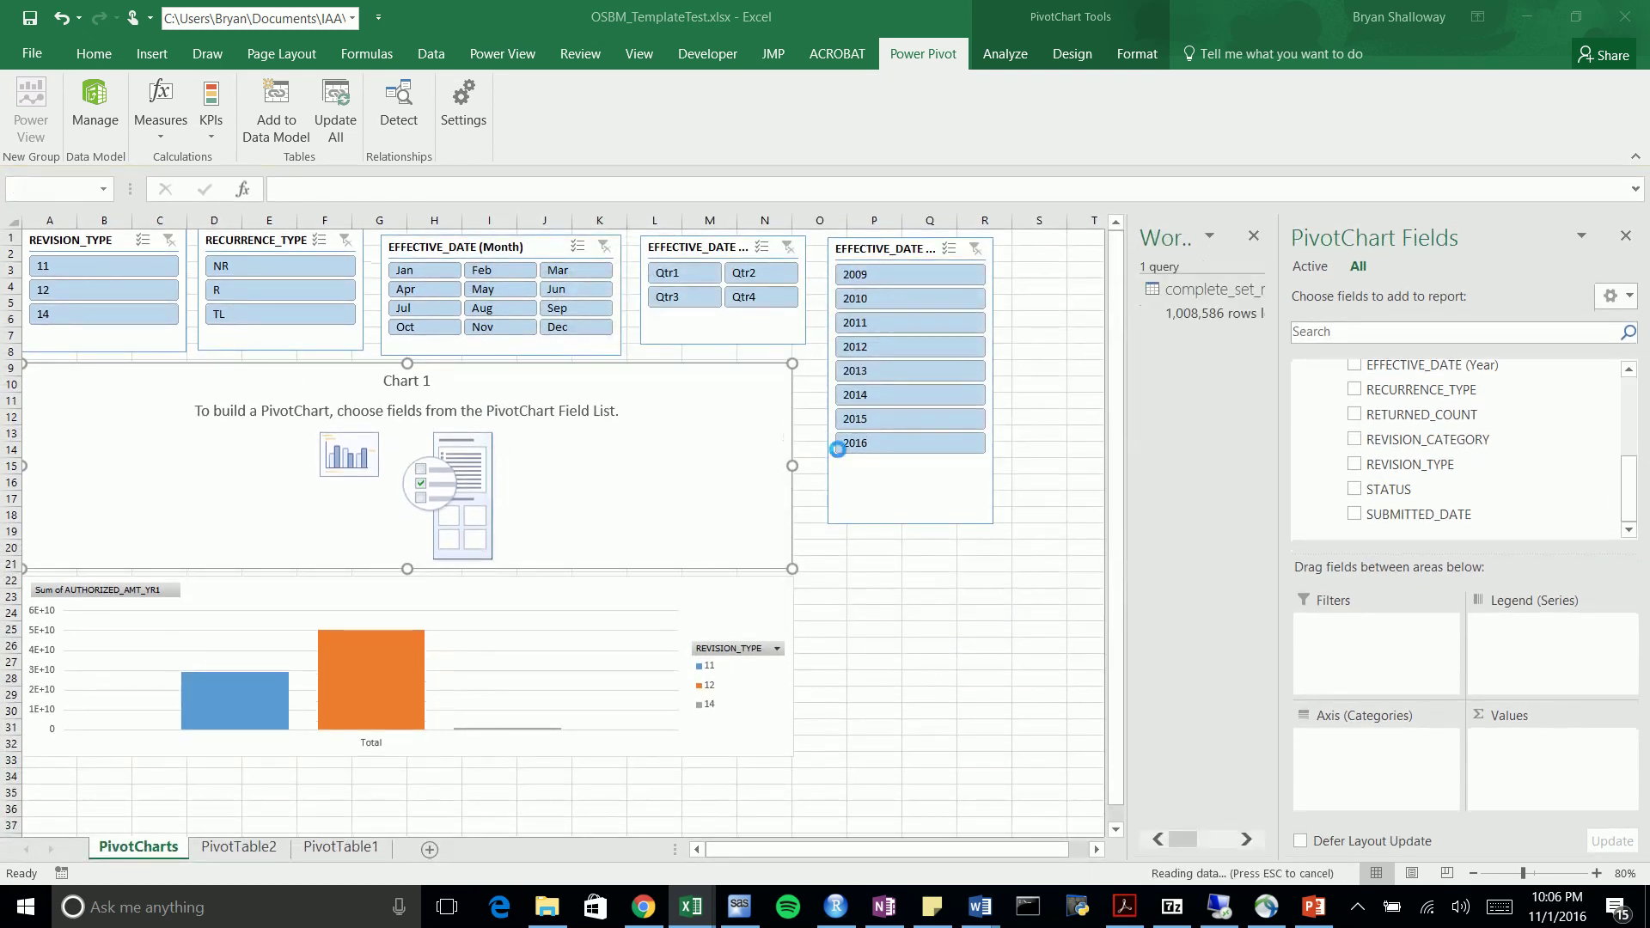
pyautogui.click(889, 564)
pyautogui.click(665, 397)
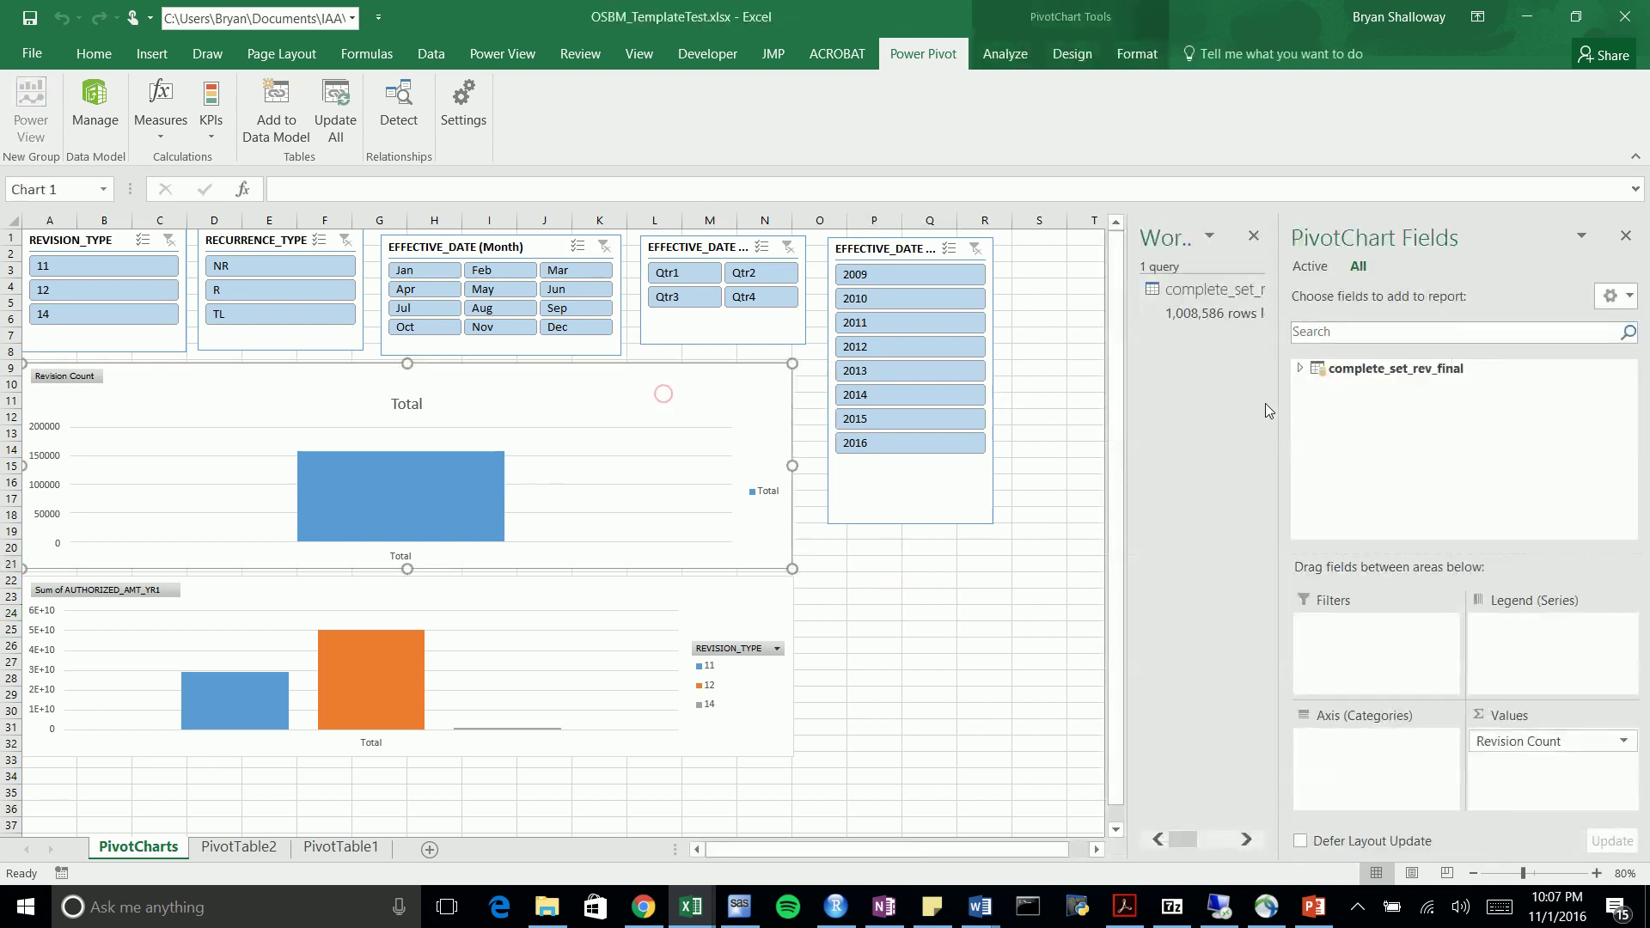
pyautogui.click(1300, 369)
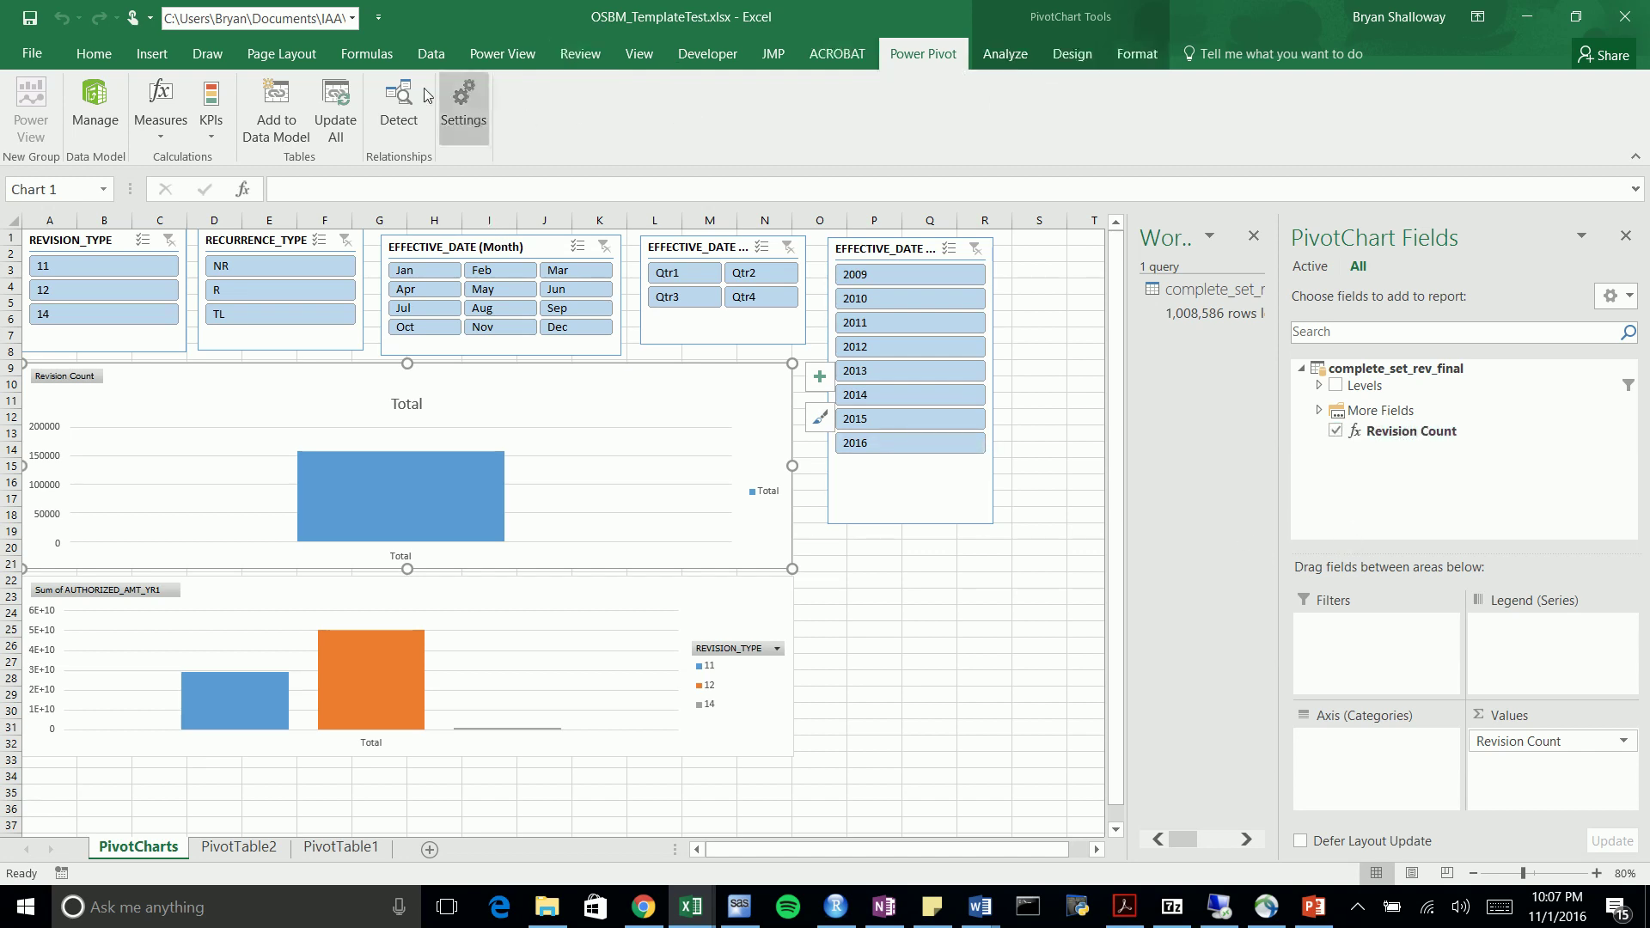
# Start another new measure in complete_set_rev_final and name it Line Count
pyautogui.click(172, 136)
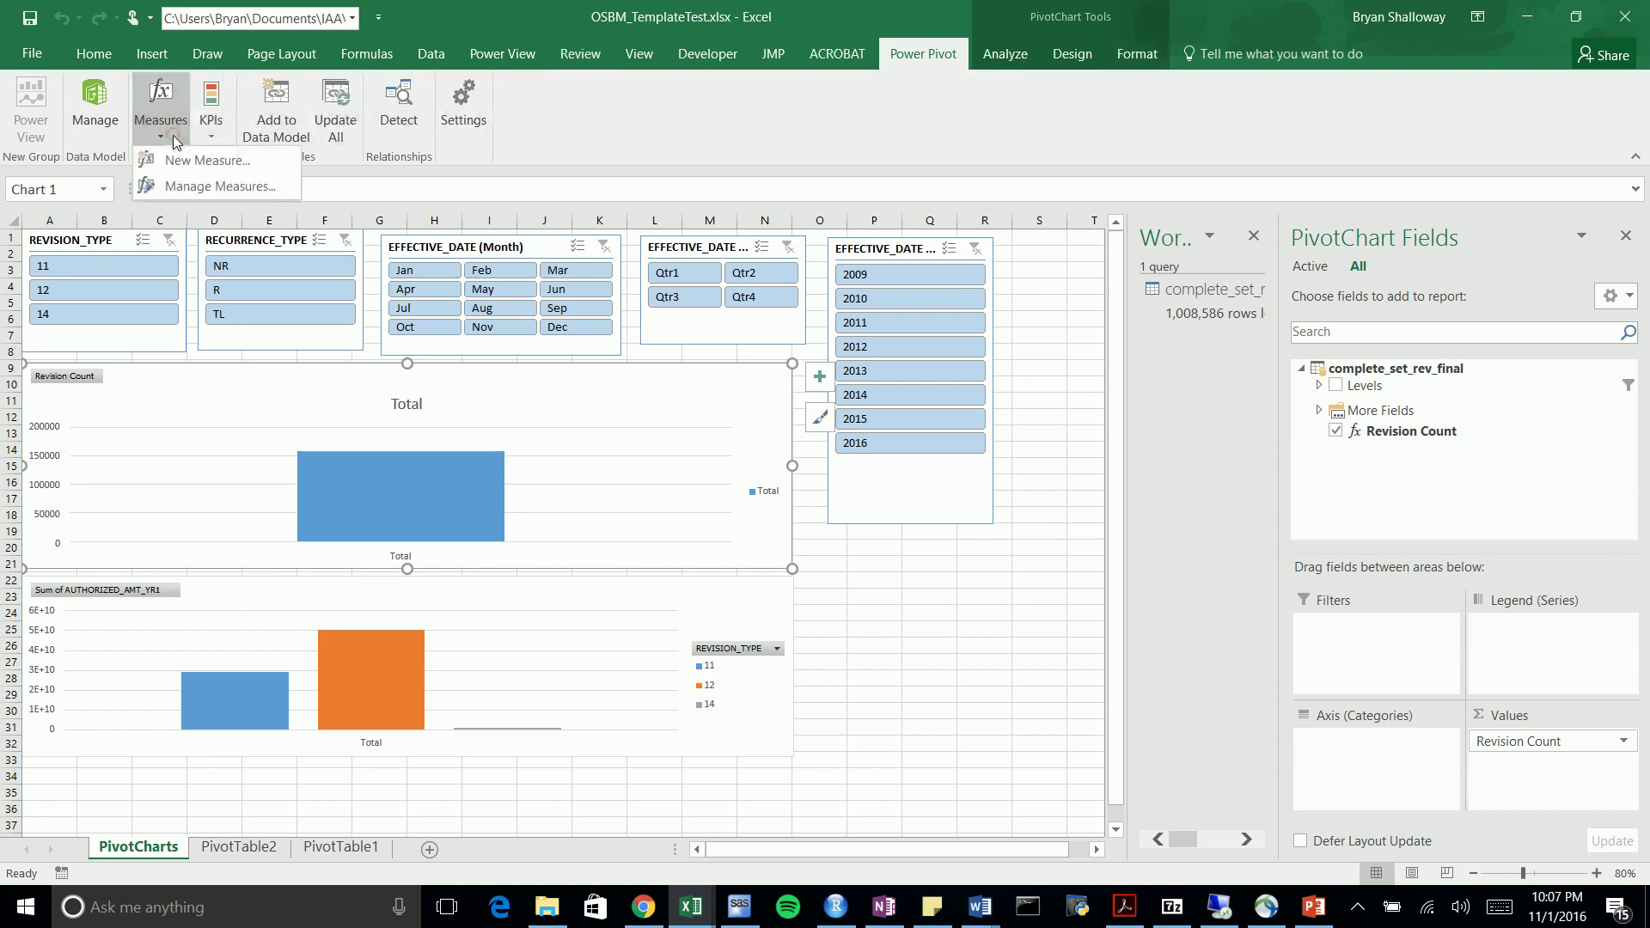
pyautogui.click(215, 164)
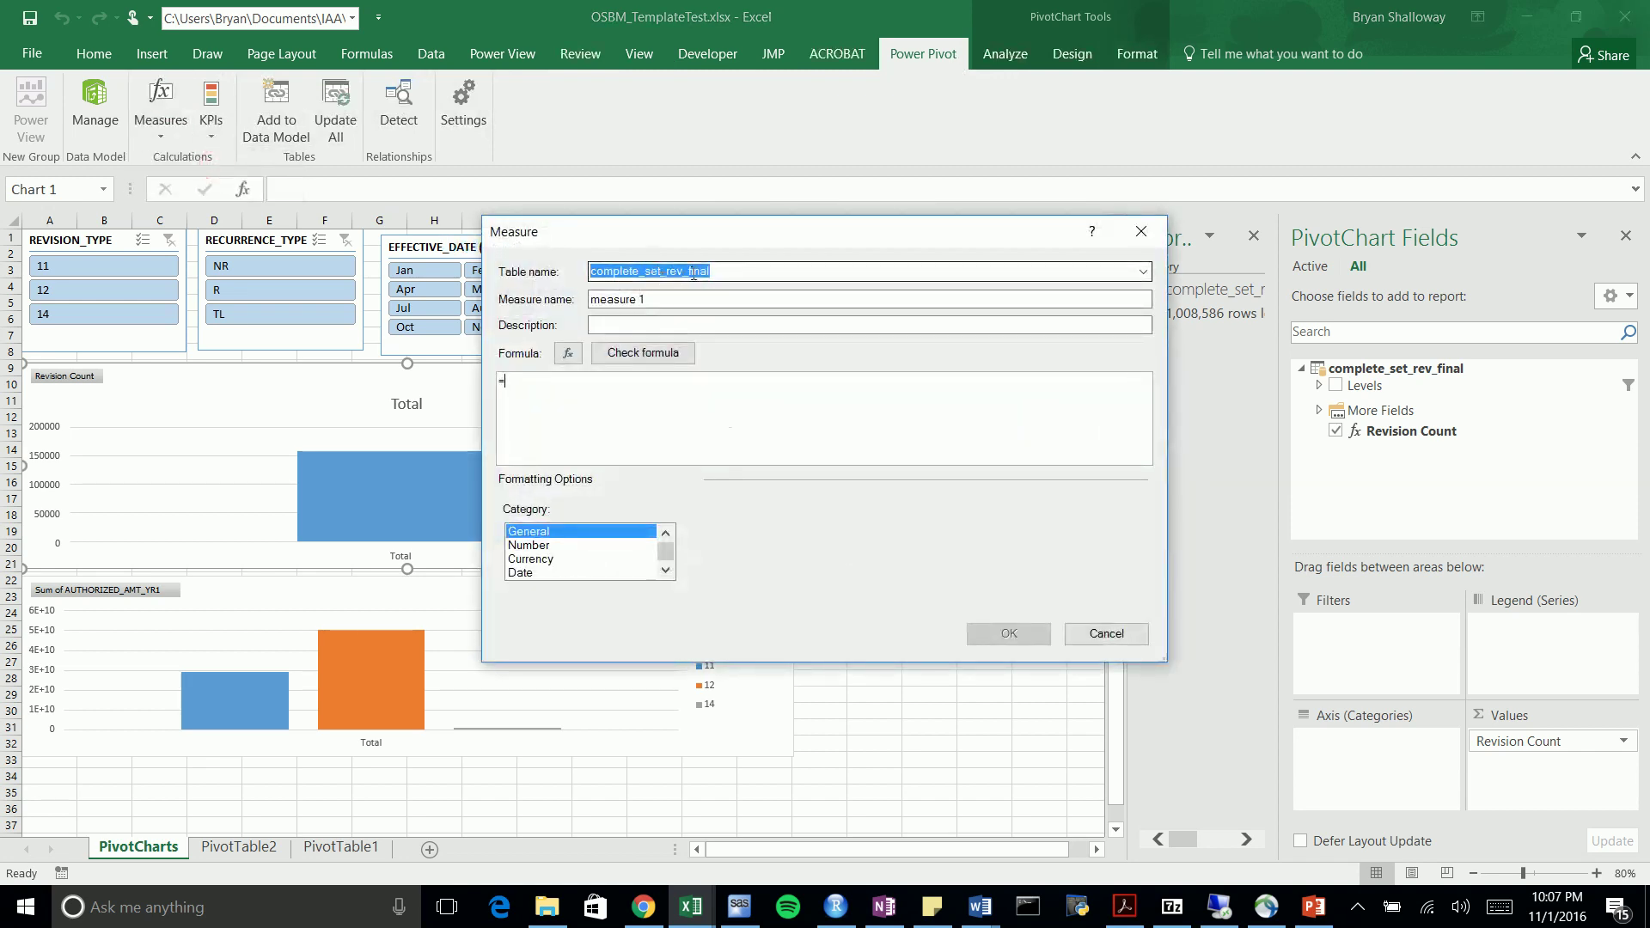
pyautogui.moveTo(661, 297); pyautogui.dragTo(560, 303)
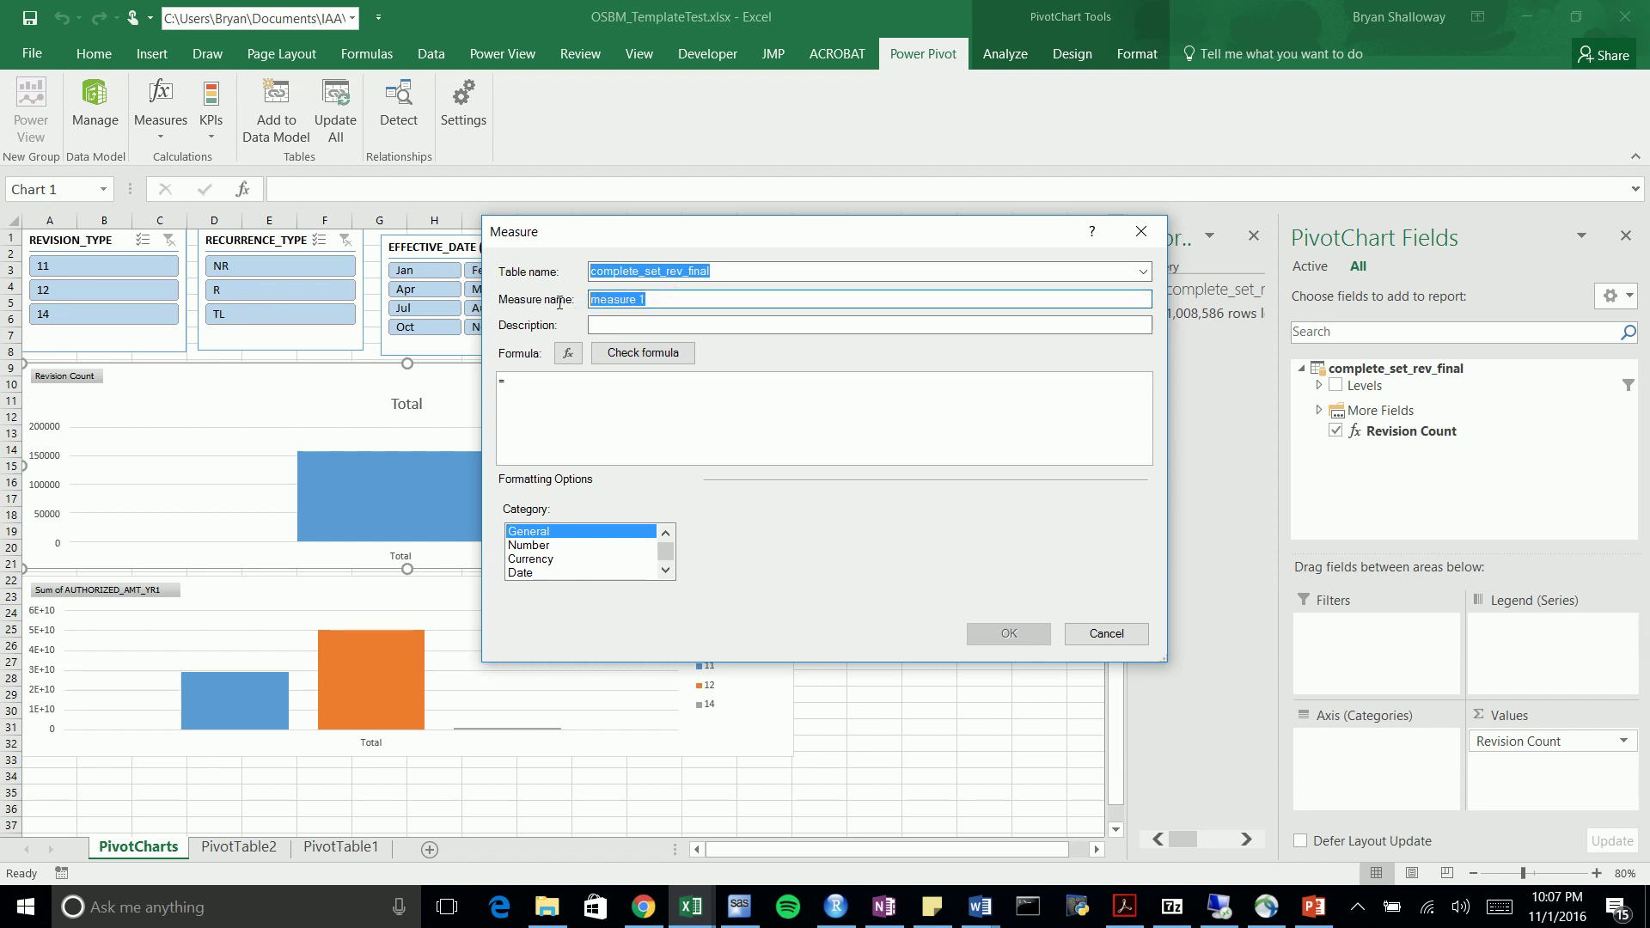
pyautogui.write('L')
# Enter the Line Count formula =countrows(complete_set_rev_final)
pyautogui.click(586, 411)
pyautogui.write('count')
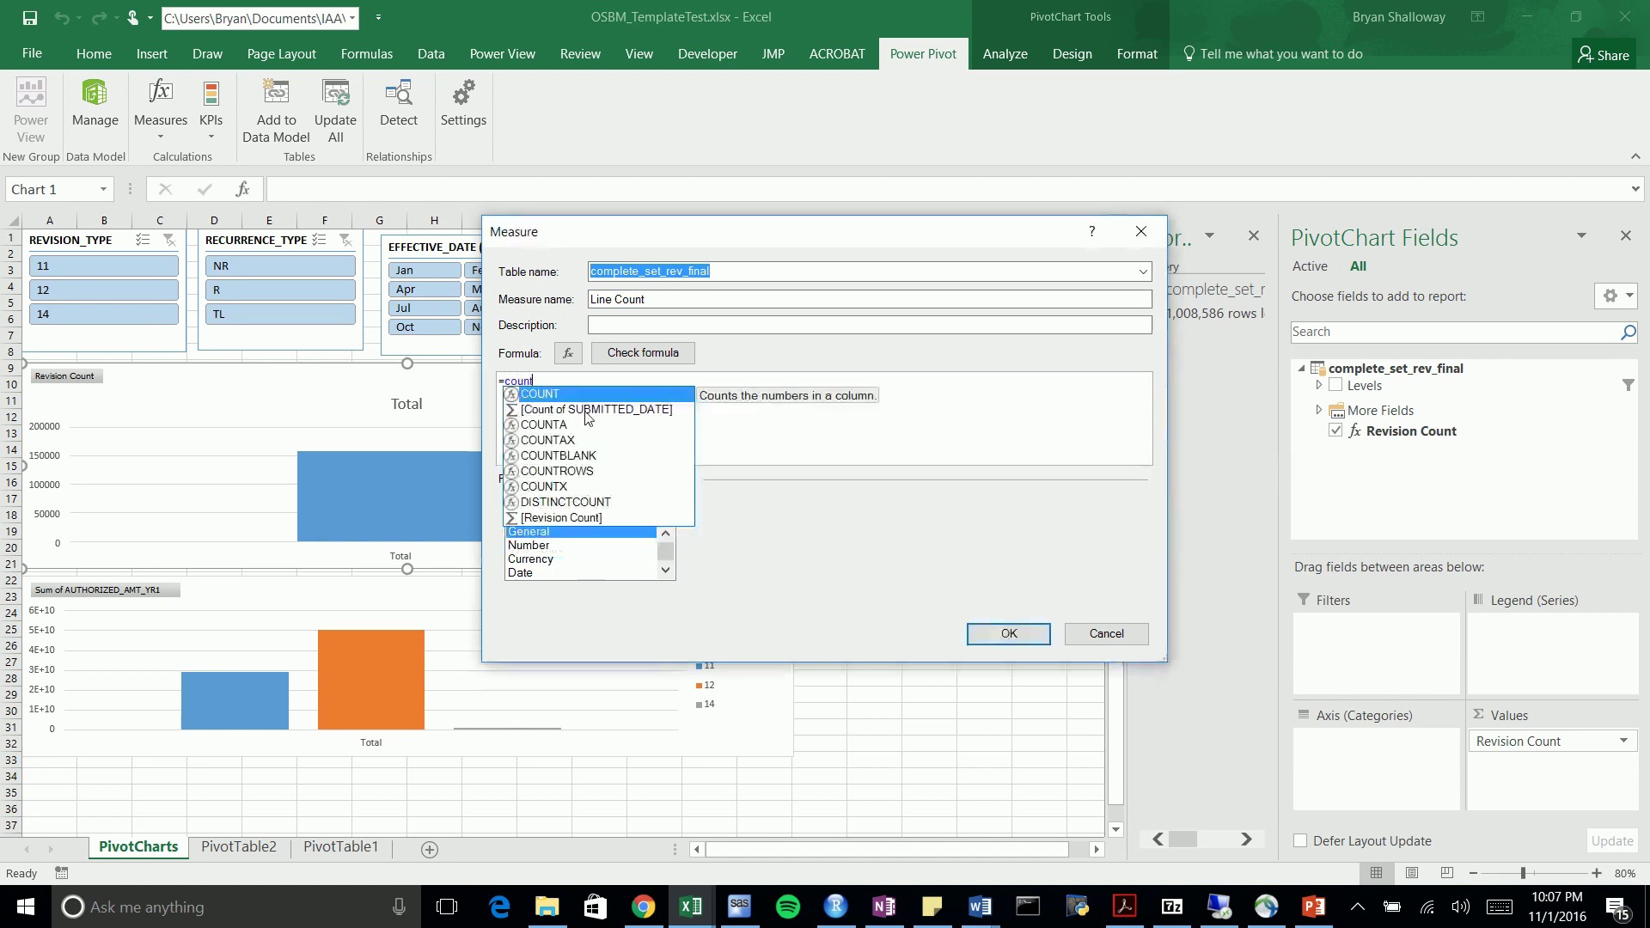
pyautogui.write('rows')
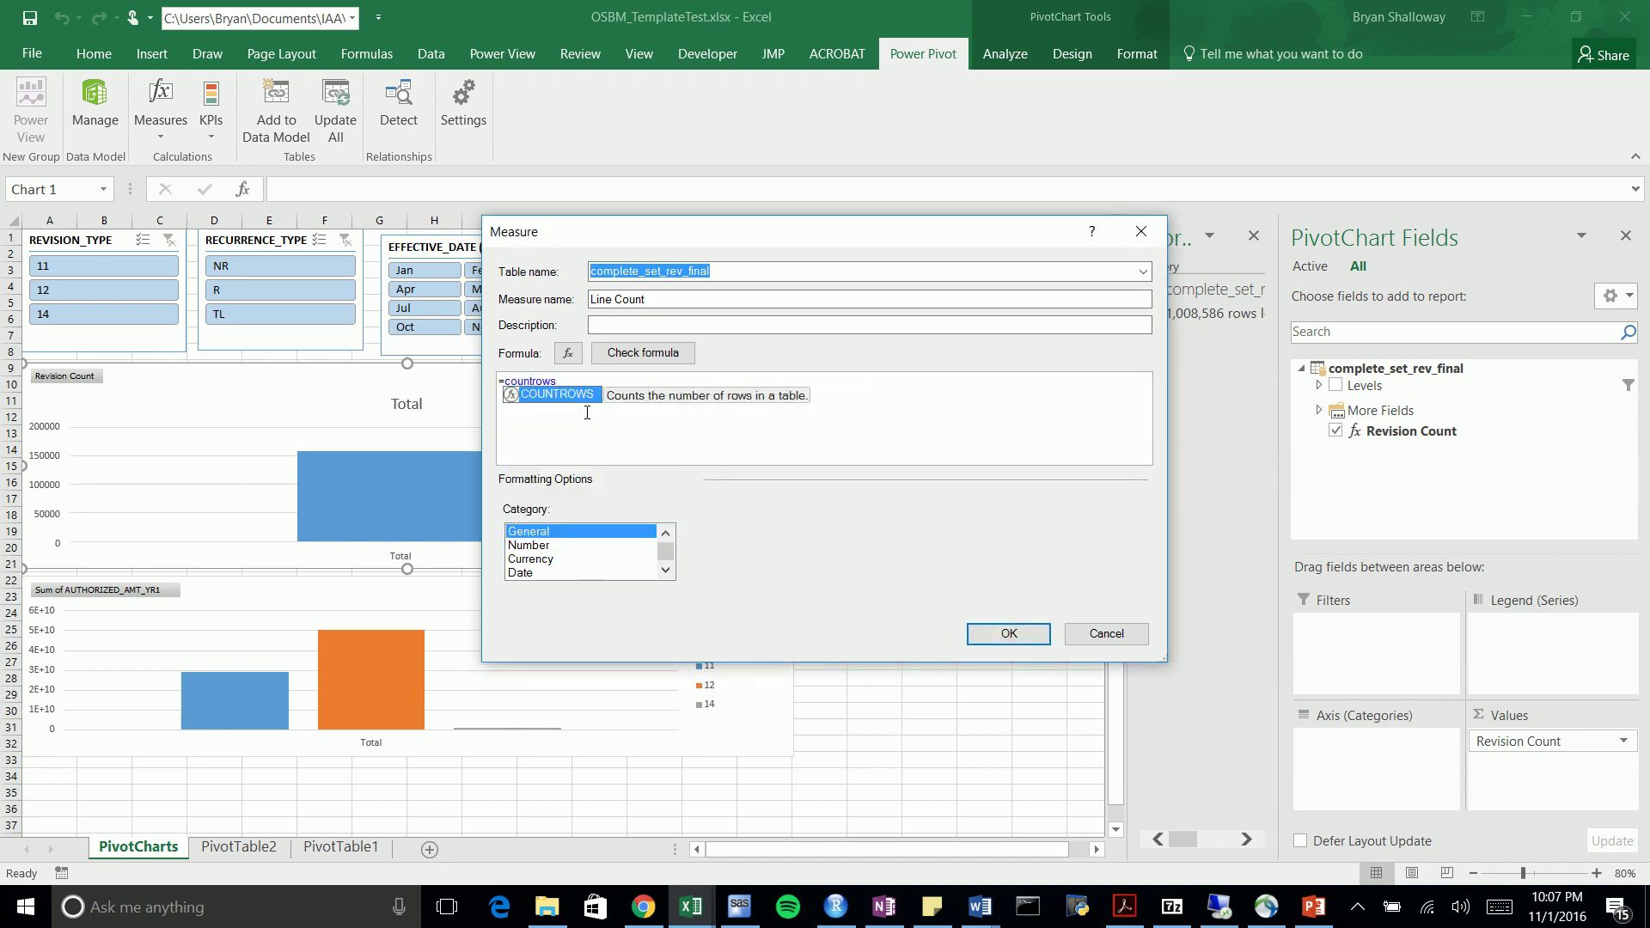
pyautogui.write('(')
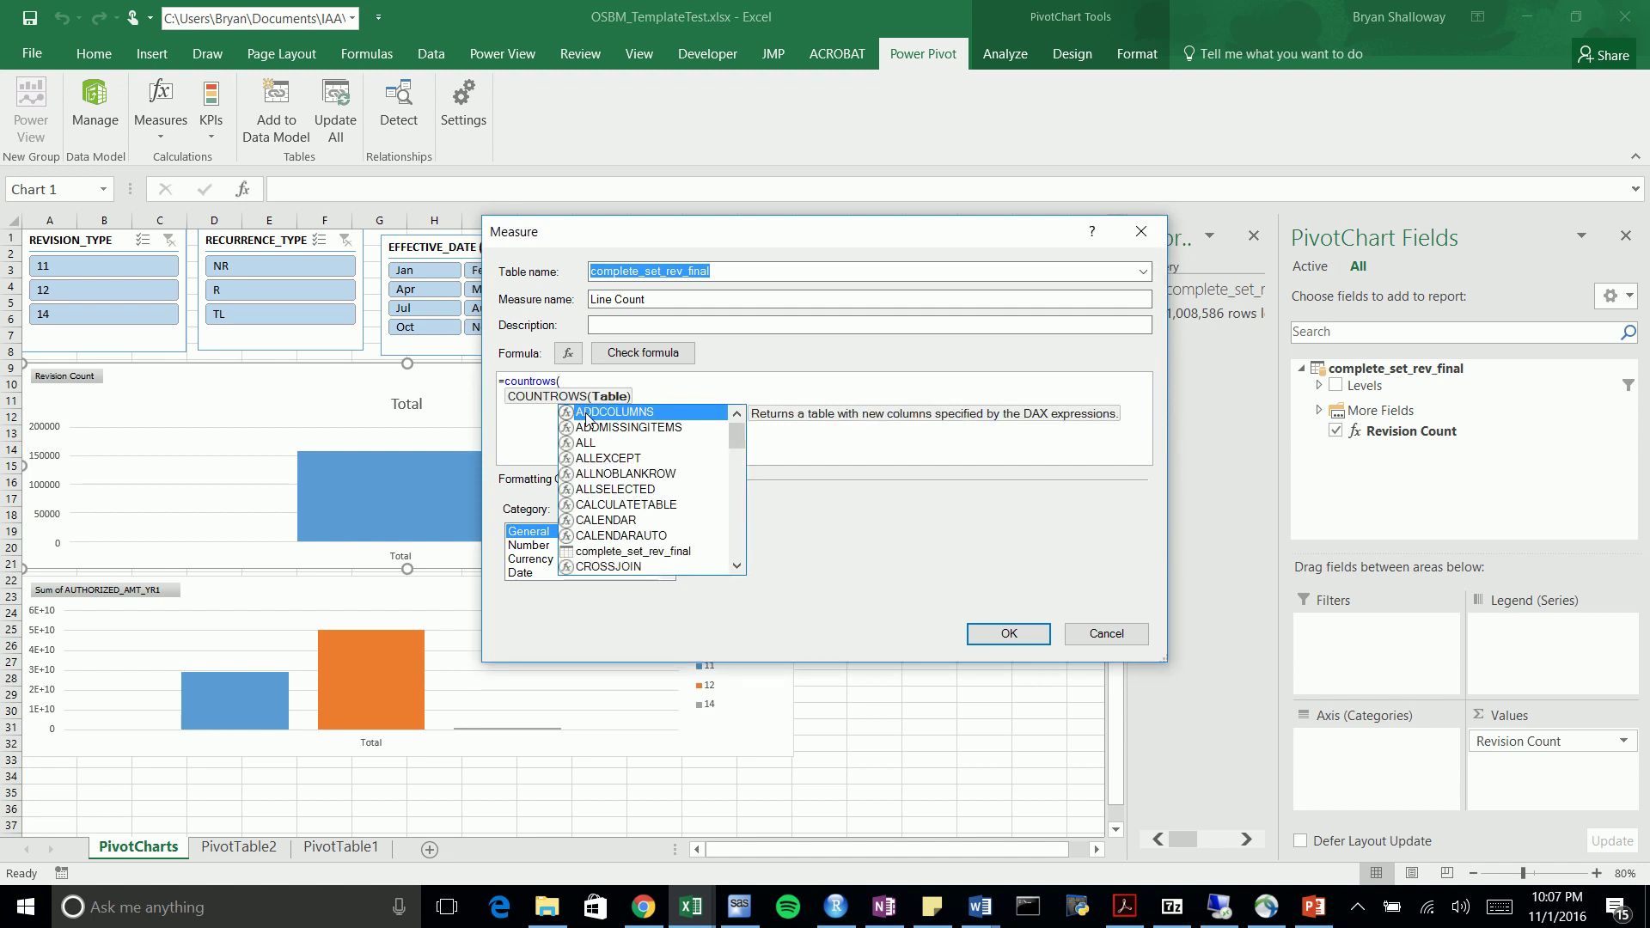
pyautogui.click(652, 549)
pyautogui.doubleClick(658, 551)
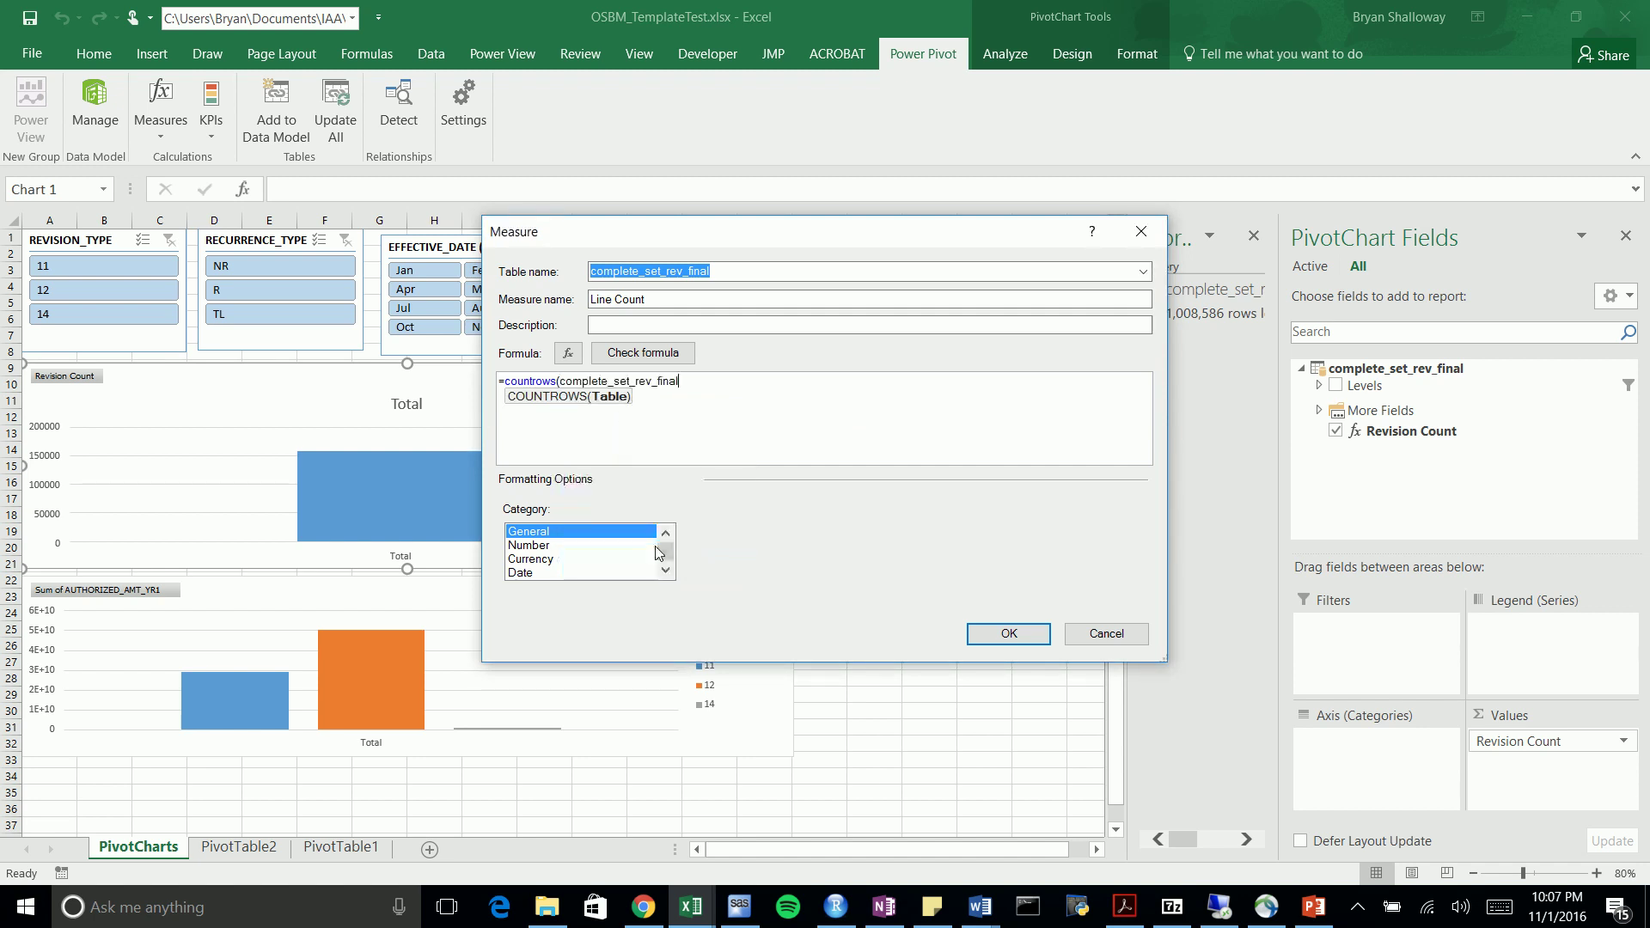
pyautogui.write(')')
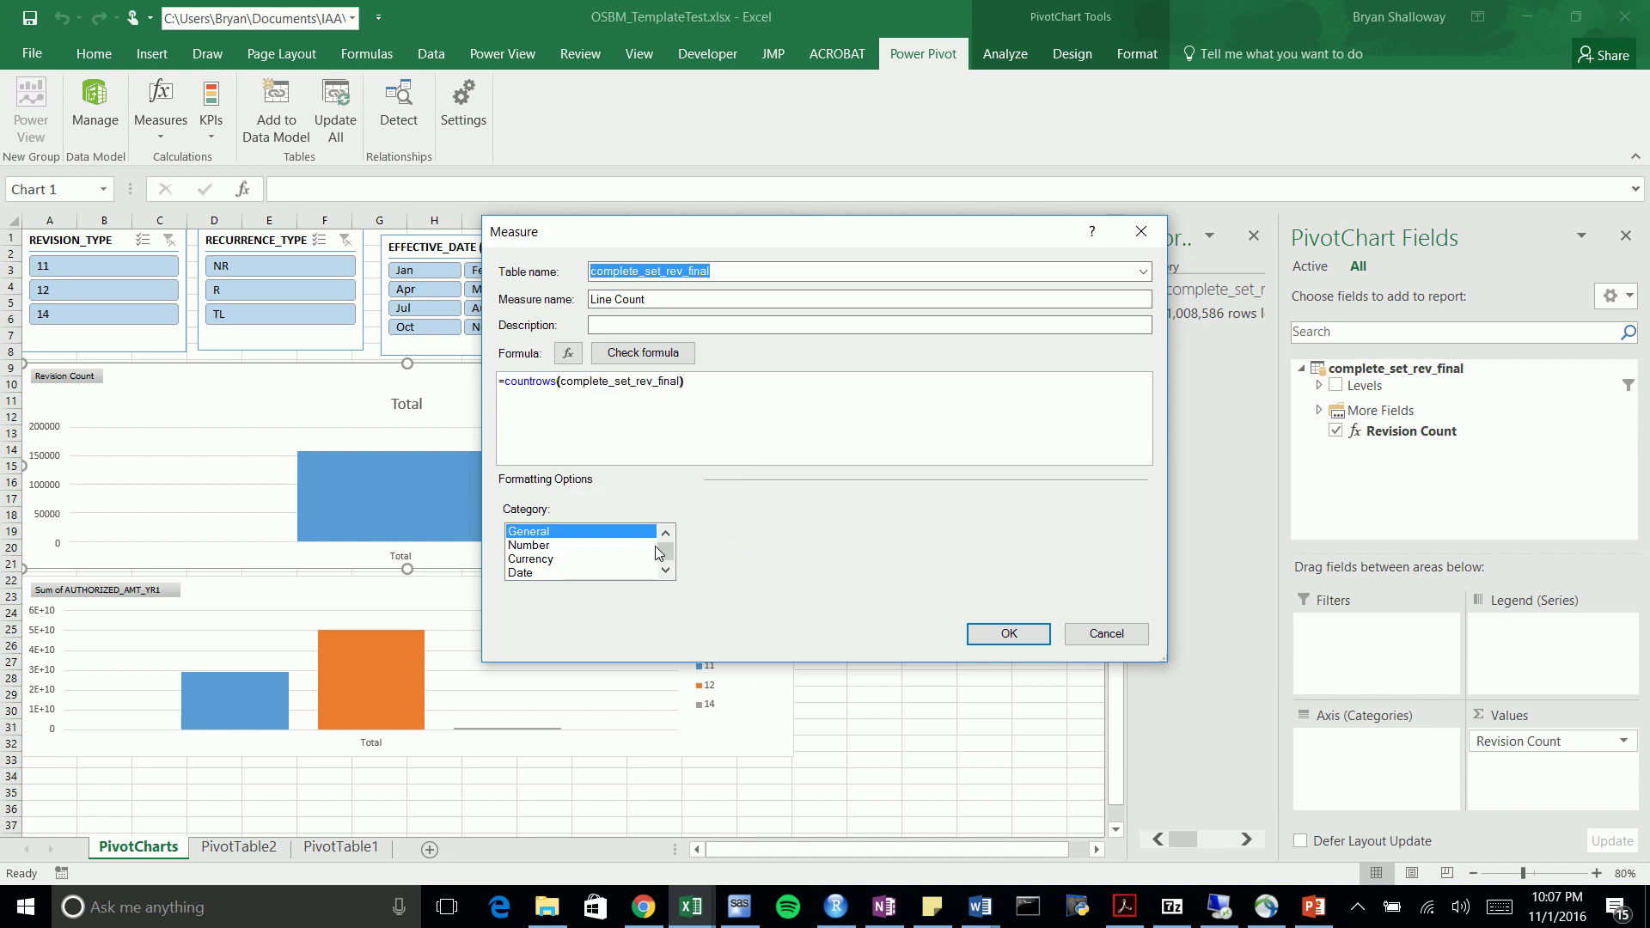
# Format Line Count as a whole number and create the measure
pyautogui.click(561, 551)
pyautogui.click(918, 532)
pyautogui.click(904, 566)
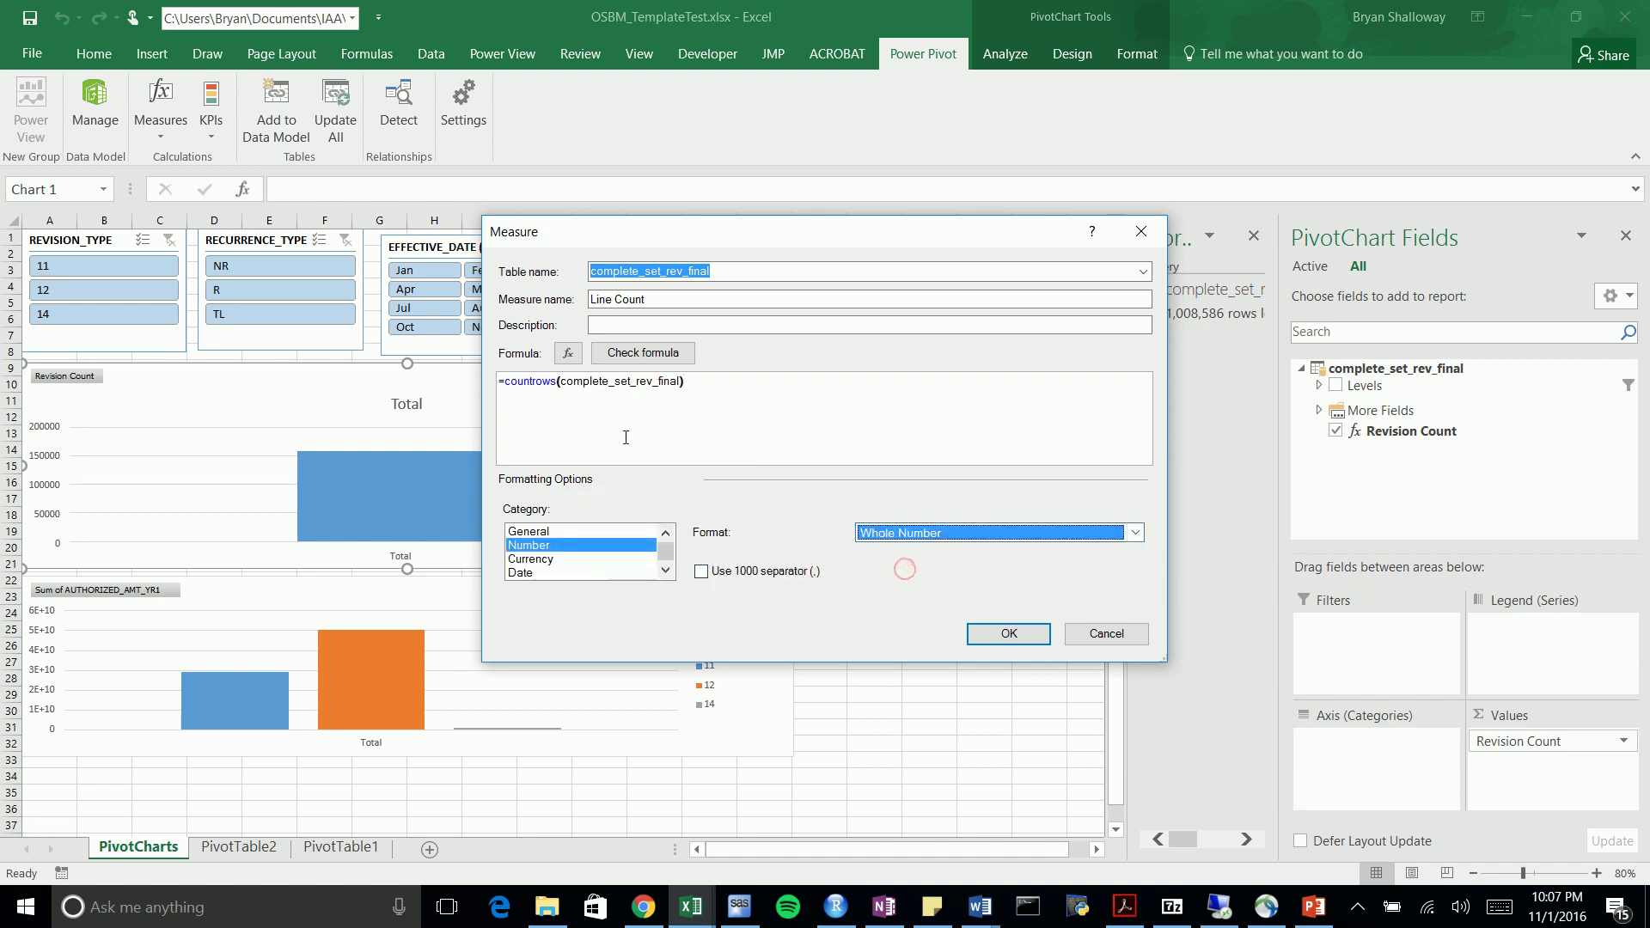
pyautogui.click(756, 395)
pyautogui.click(1014, 633)
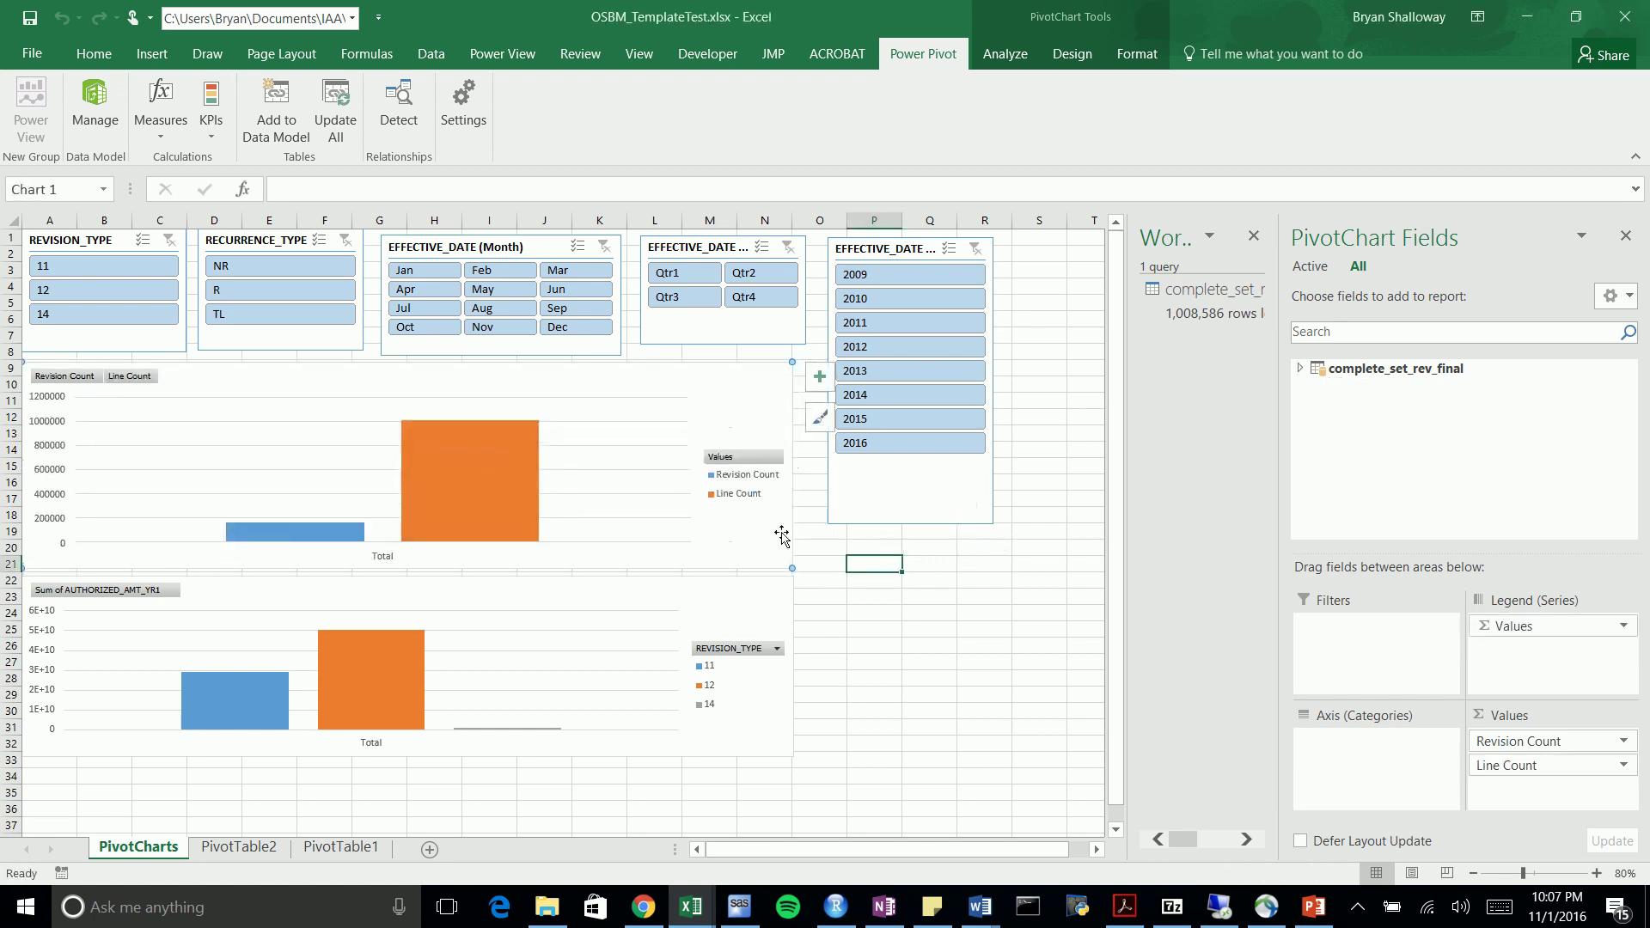
# Remove Line Count and Revision Count from the upper chart's values and expand complete_set_rev_final in the field list
pyautogui.moveTo(1554, 764); pyautogui.dragTo(1480, 497)
pyautogui.moveTo(1495, 741); pyautogui.dragTo(1308, 378)
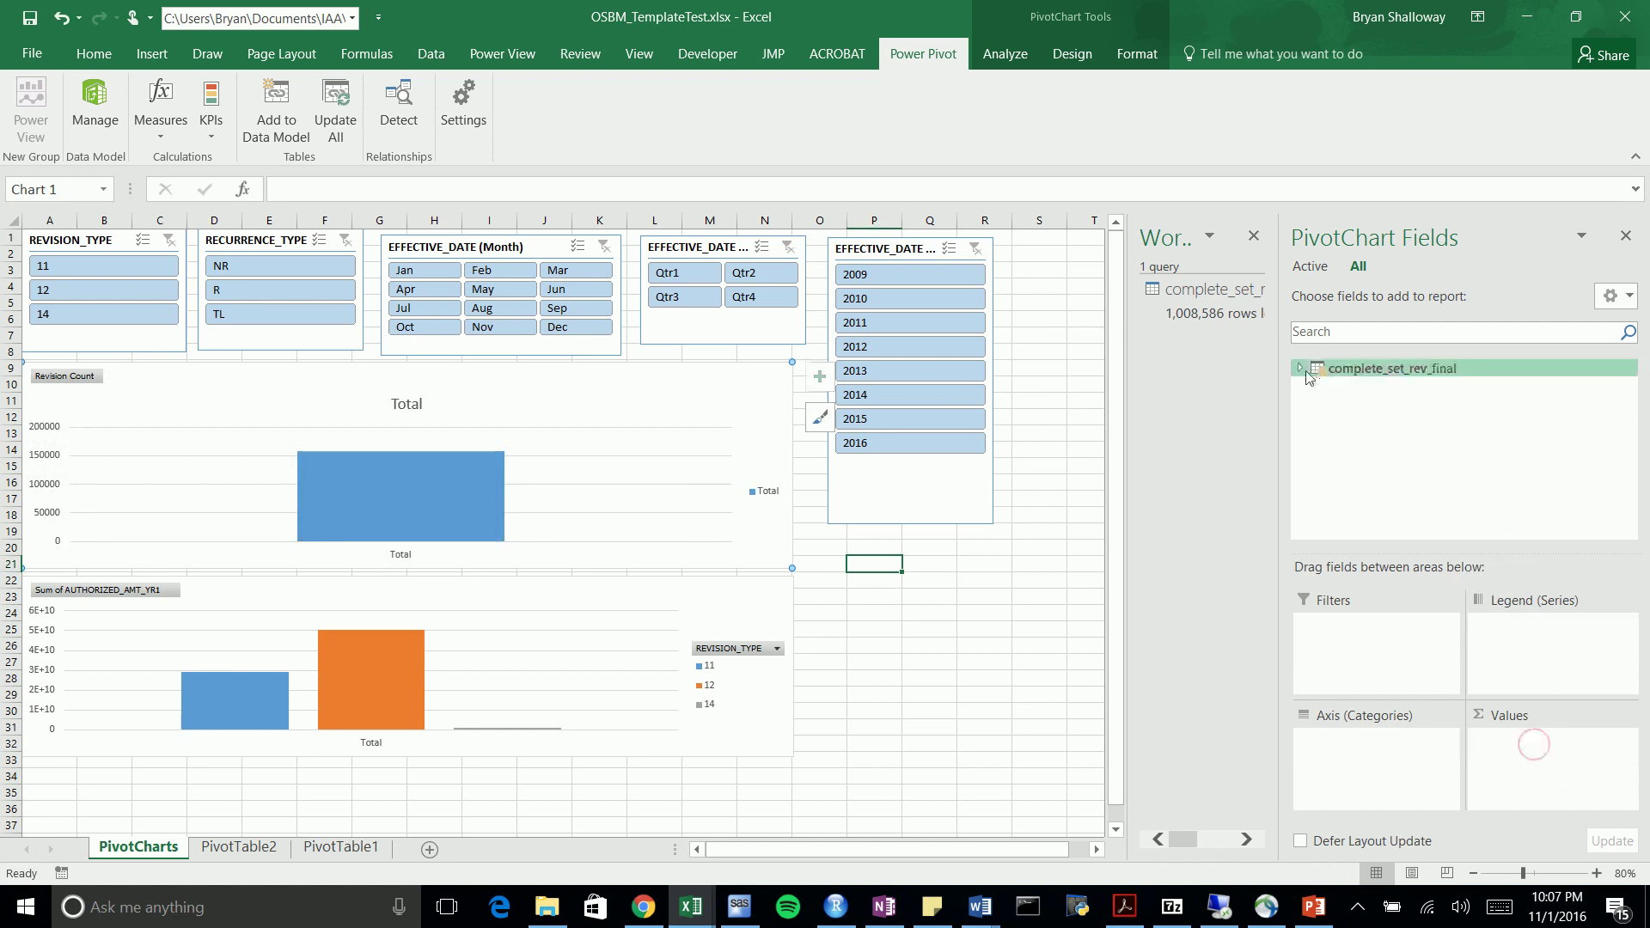
pyautogui.click(1301, 368)
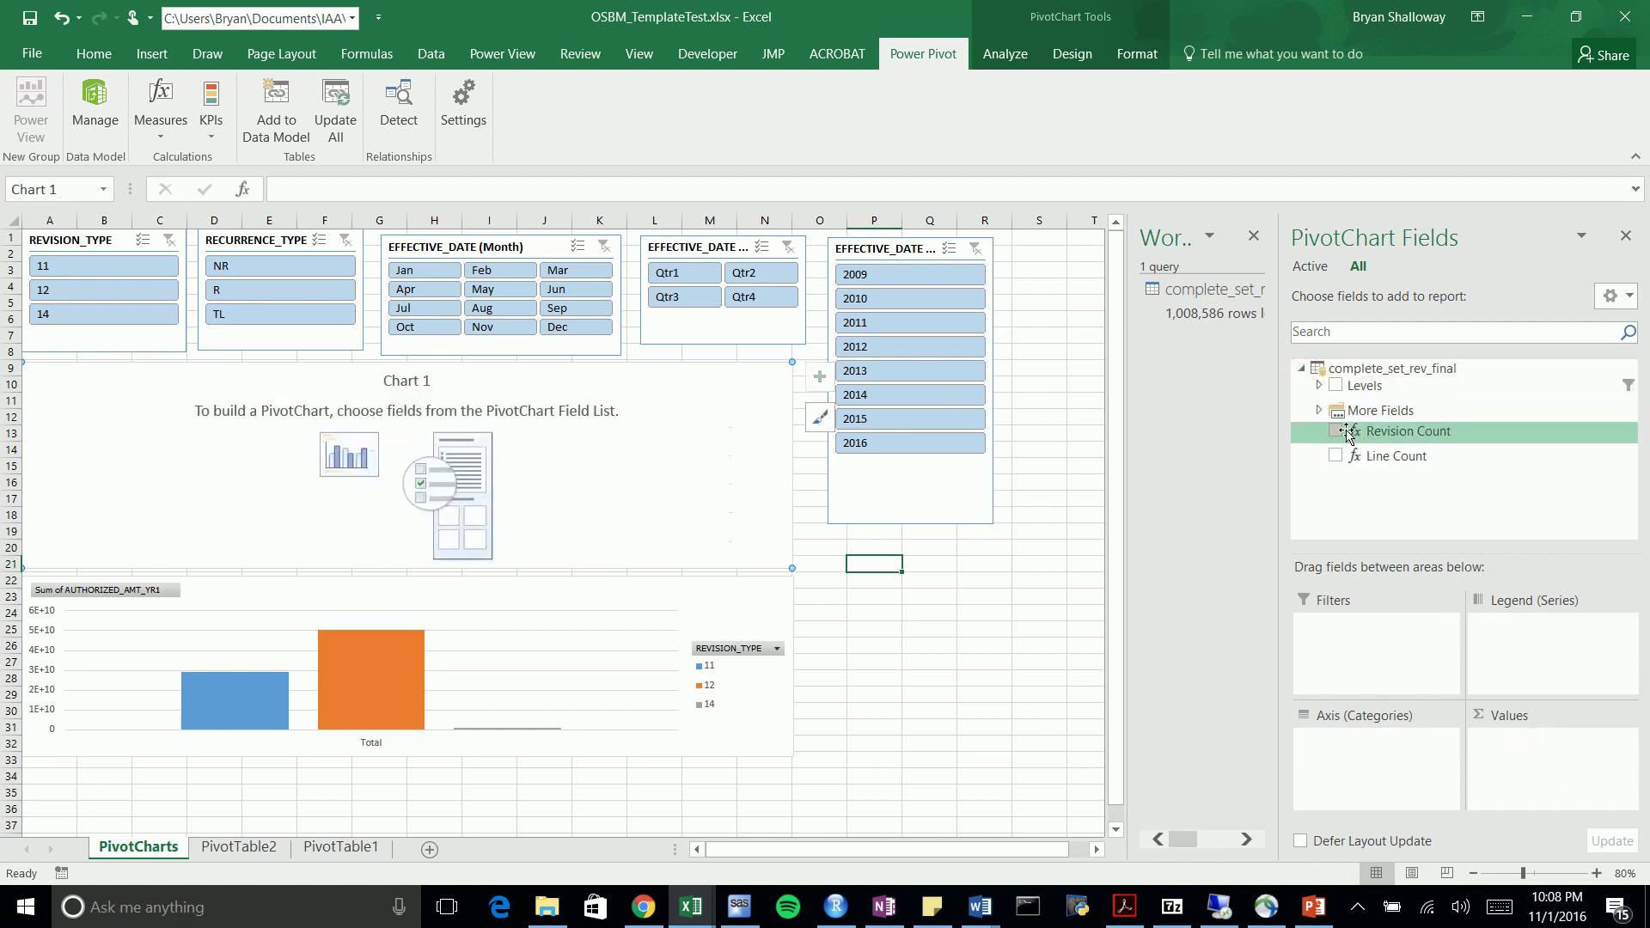
# Look through the Levels hierarchy, then add REVISION_TYPE from More Fields to the upper chart's axis
pyautogui.click(1321, 386)
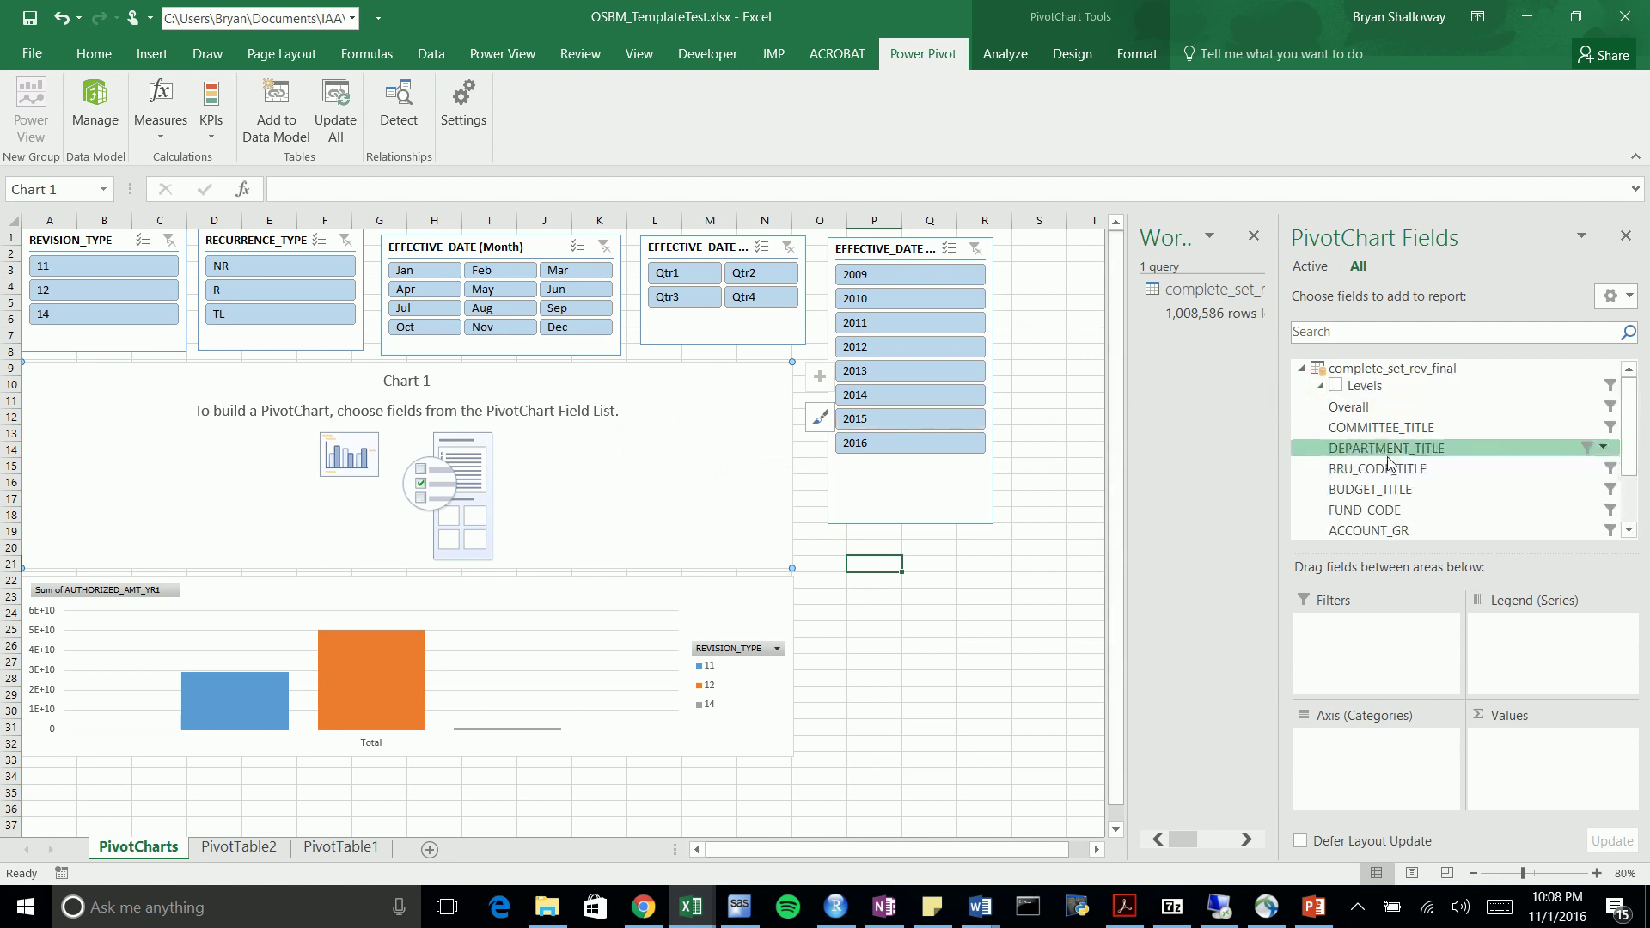
pyautogui.scroll(-3, 1427, 446)
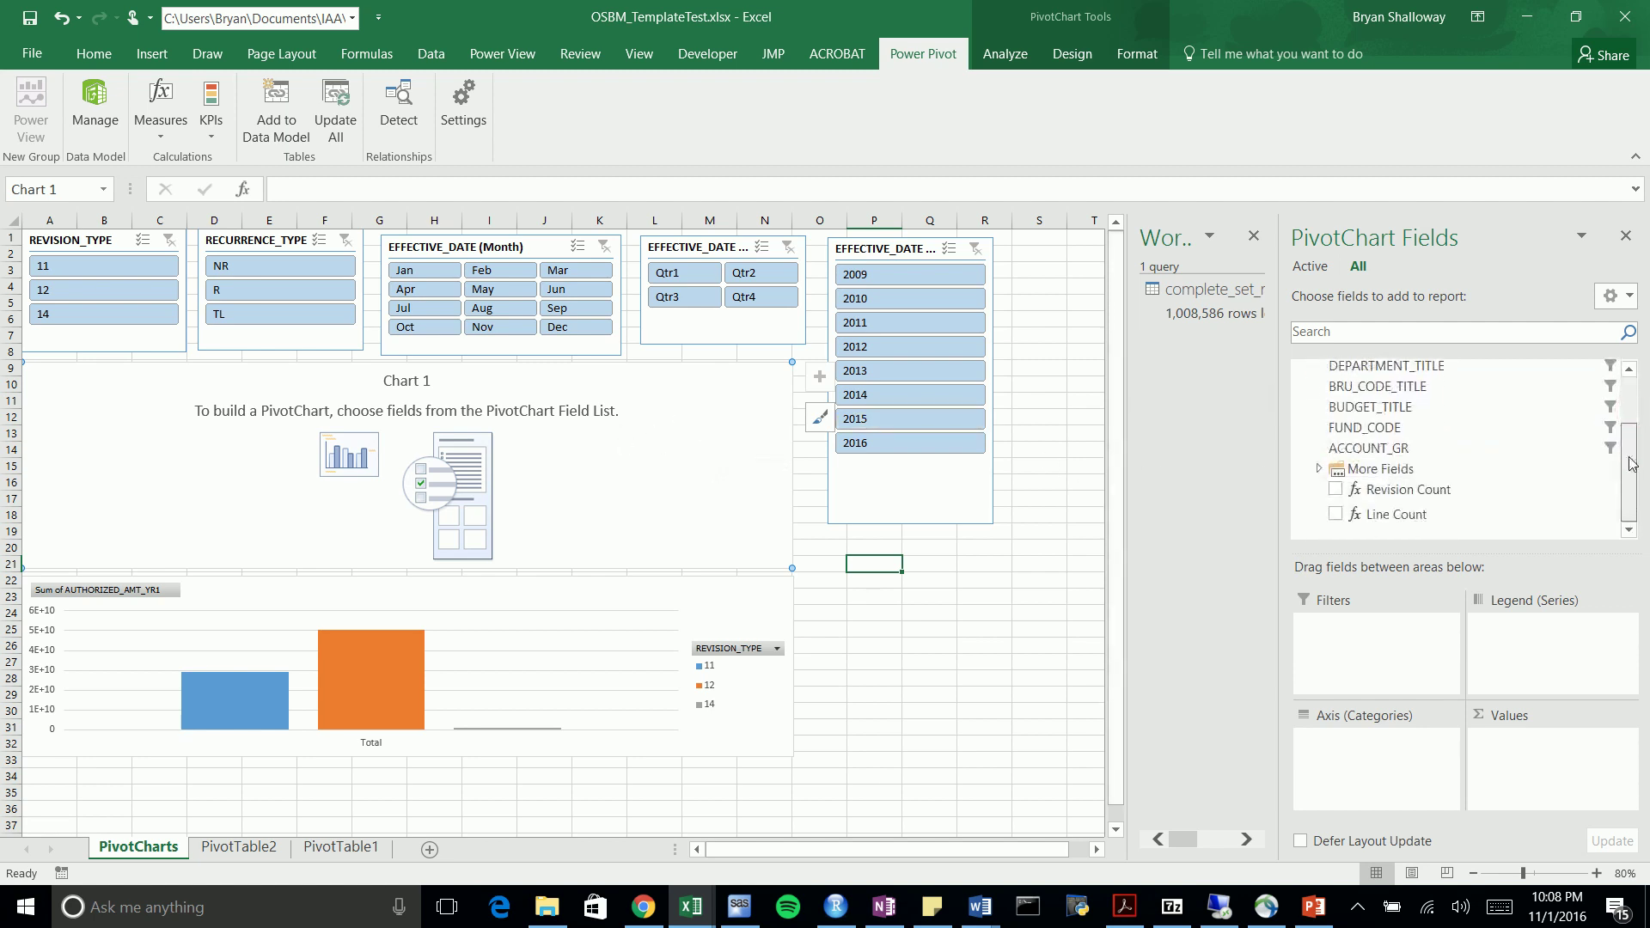
pyautogui.scroll(3, 1461, 430)
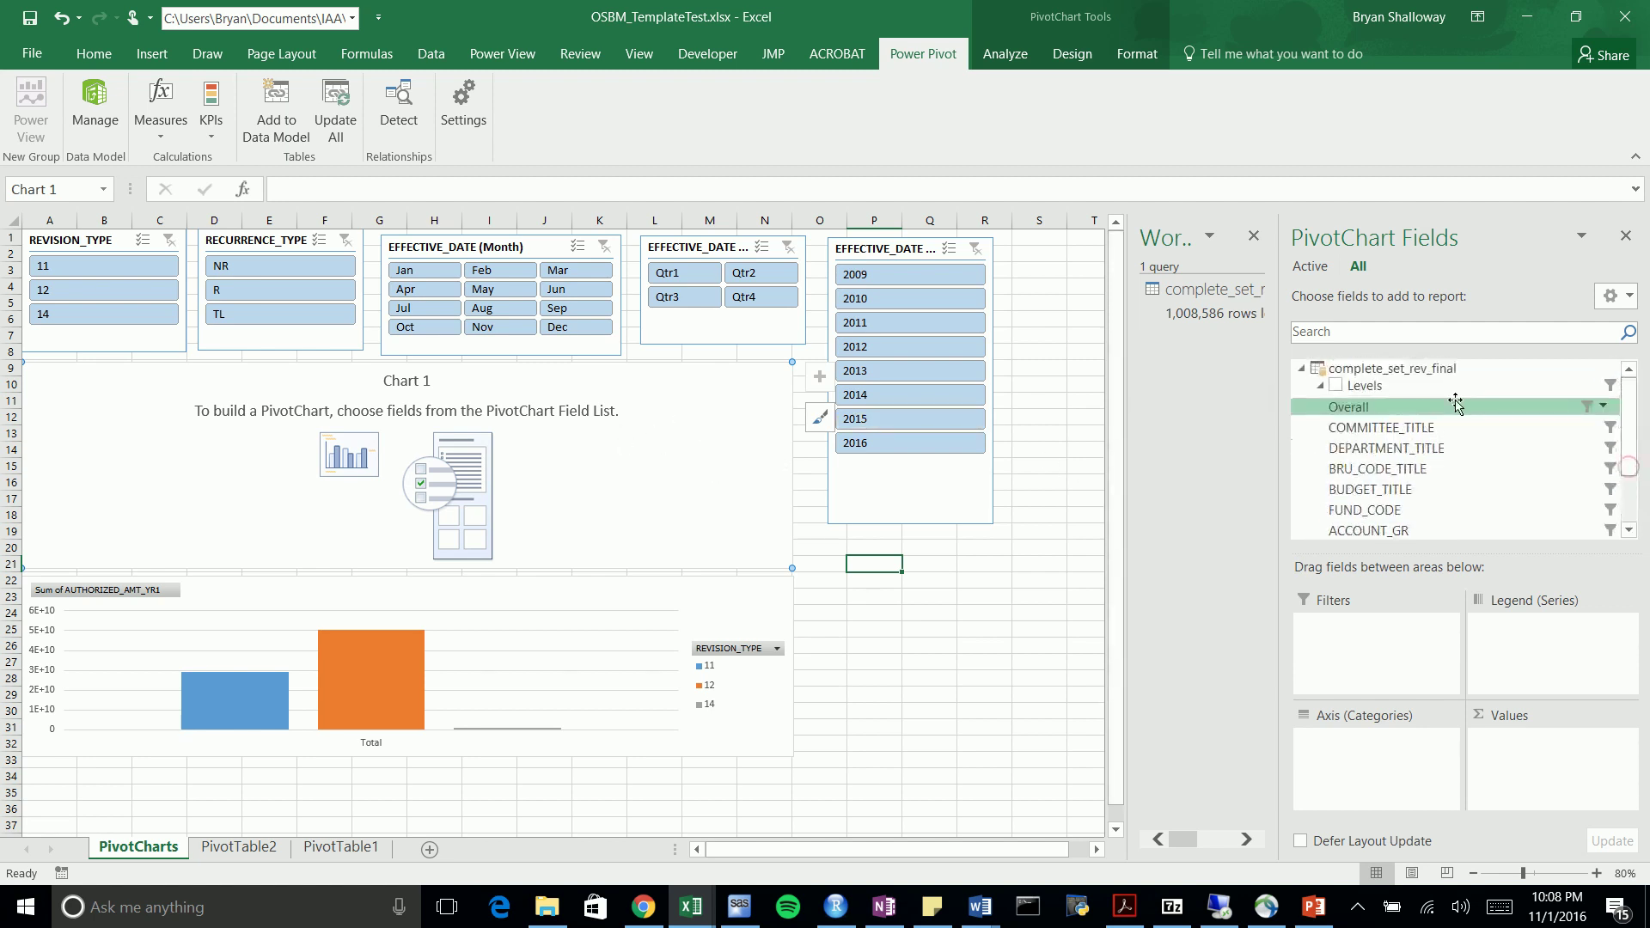
pyautogui.click(1320, 386)
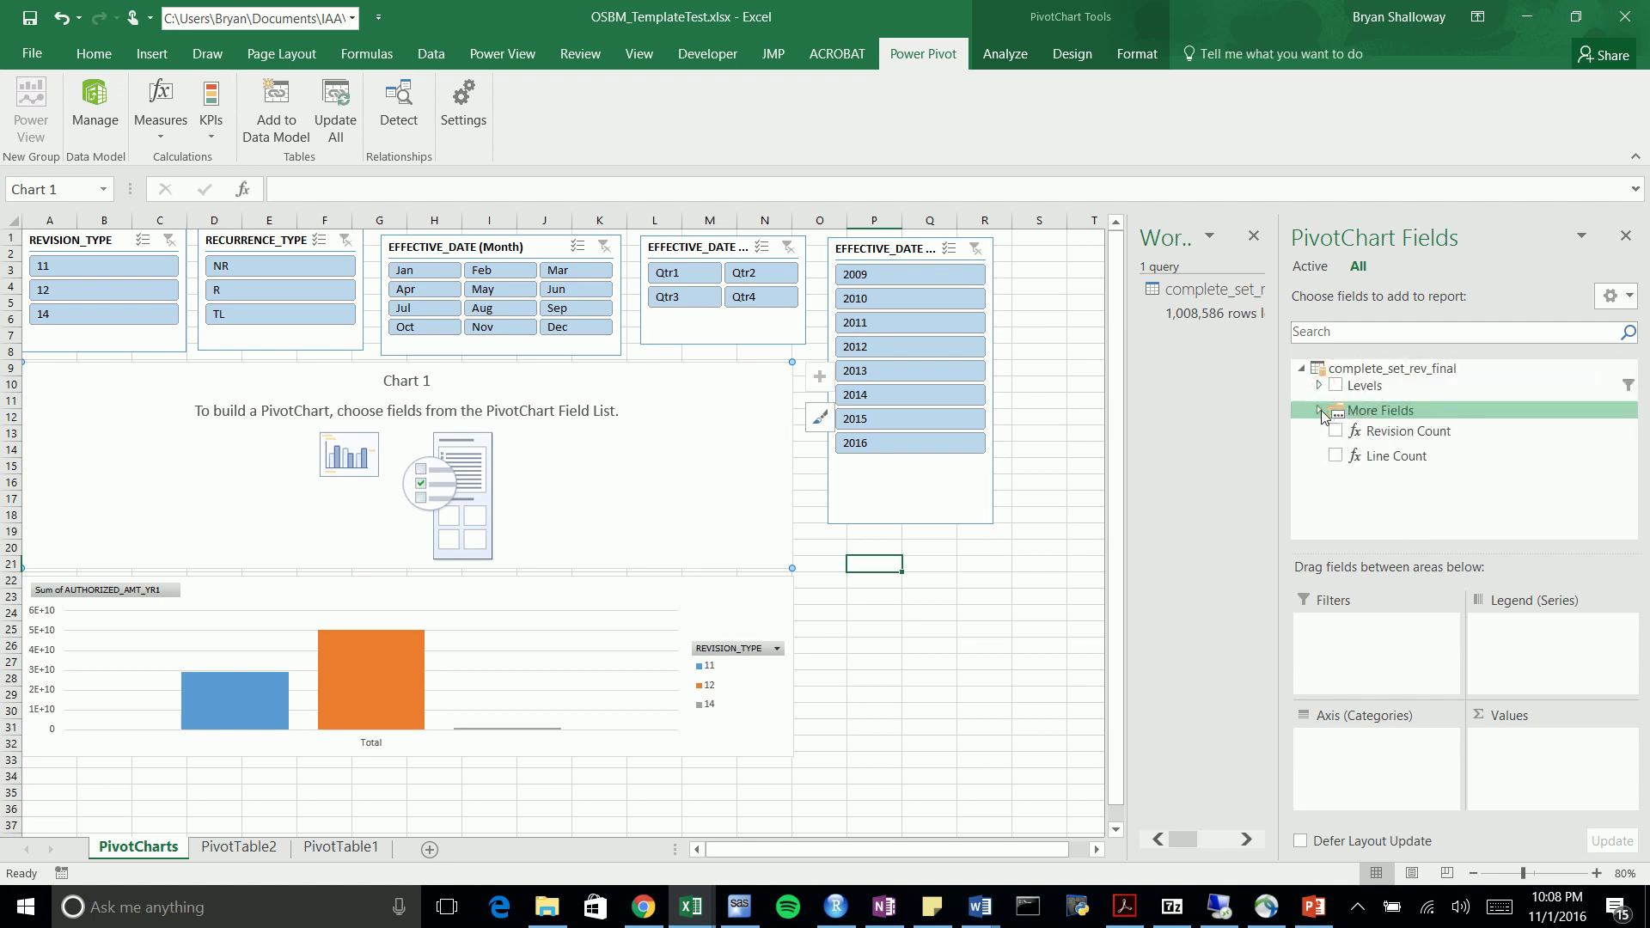
pyautogui.click(1320, 411)
pyautogui.scroll(-3, 1631, 462)
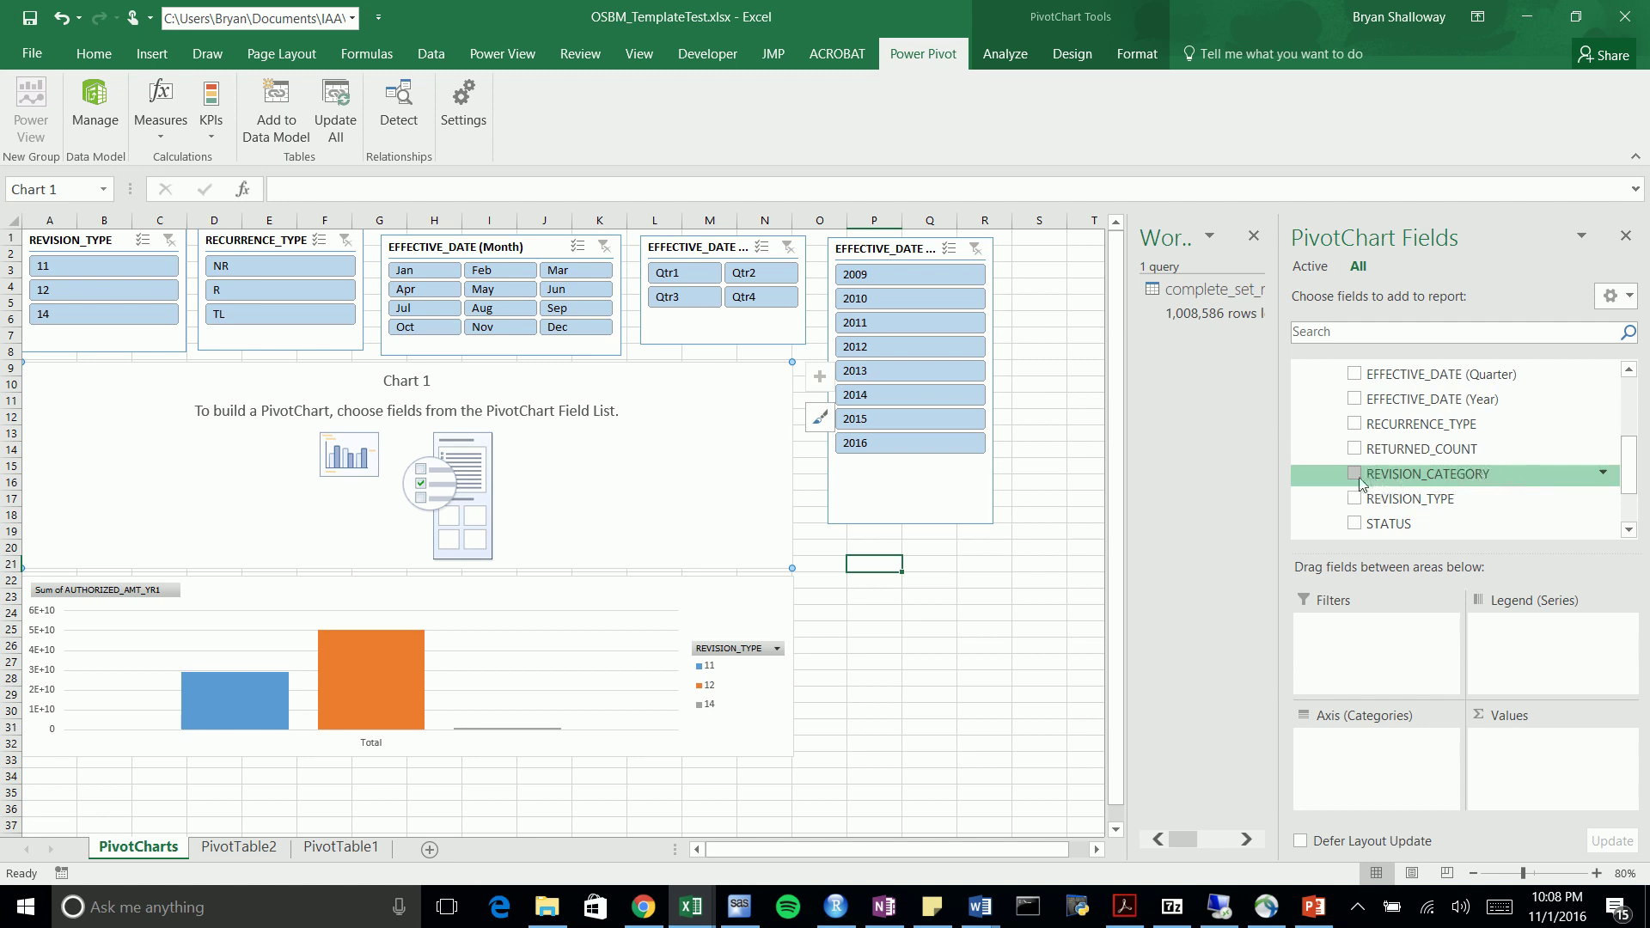
pyautogui.click(1355, 474)
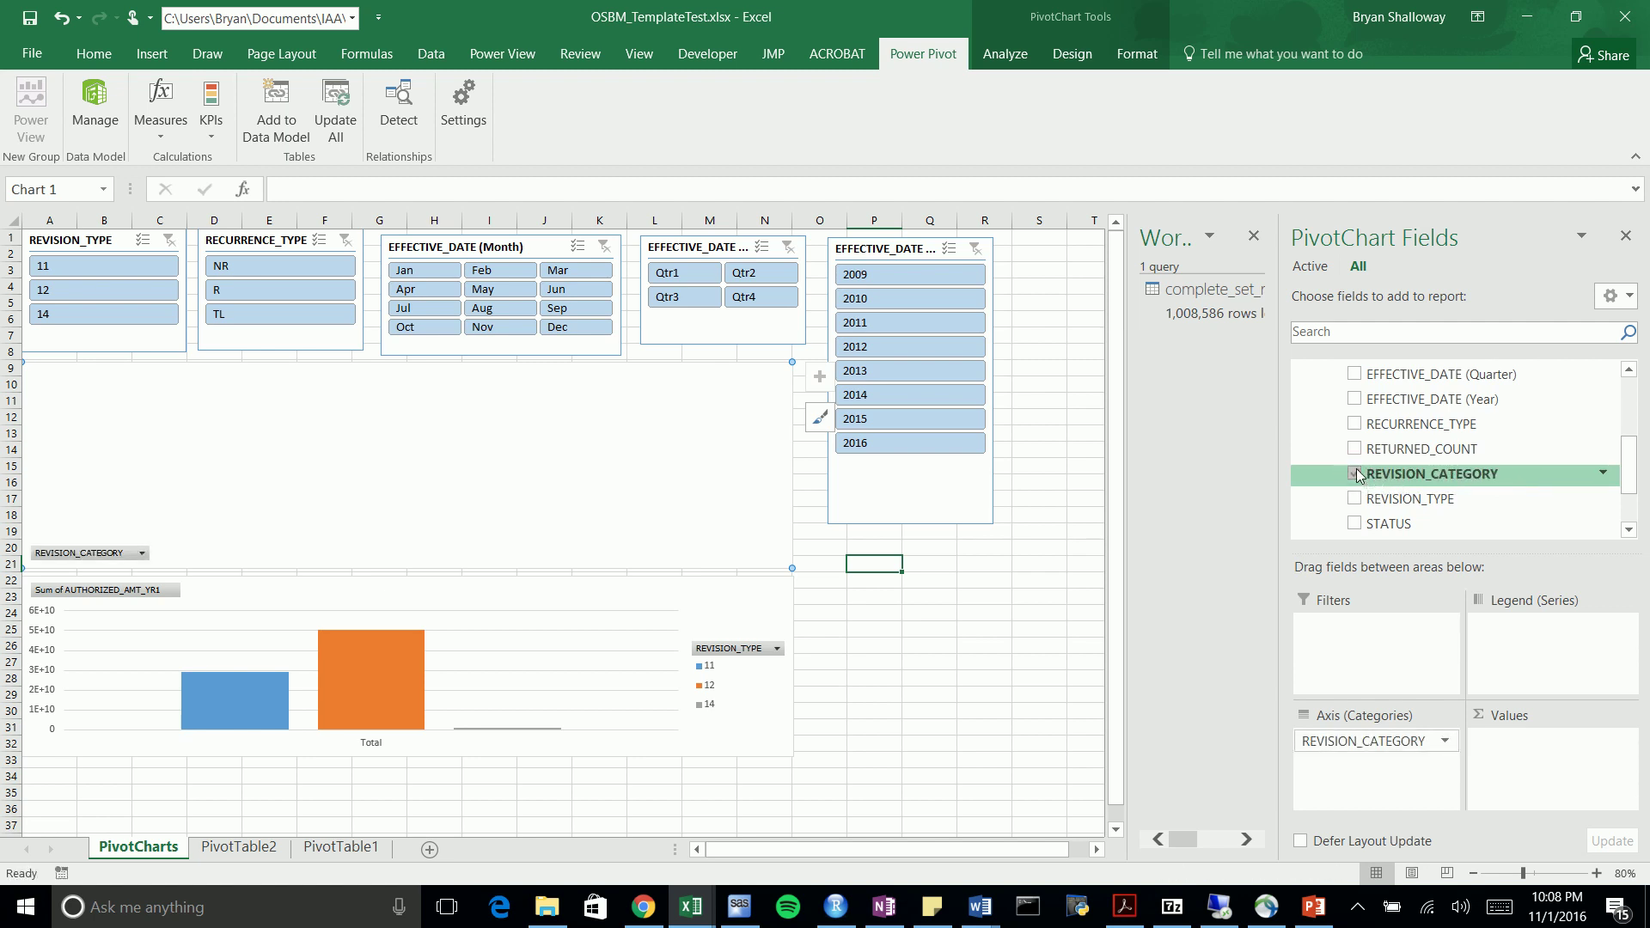
pyautogui.click(1355, 474)
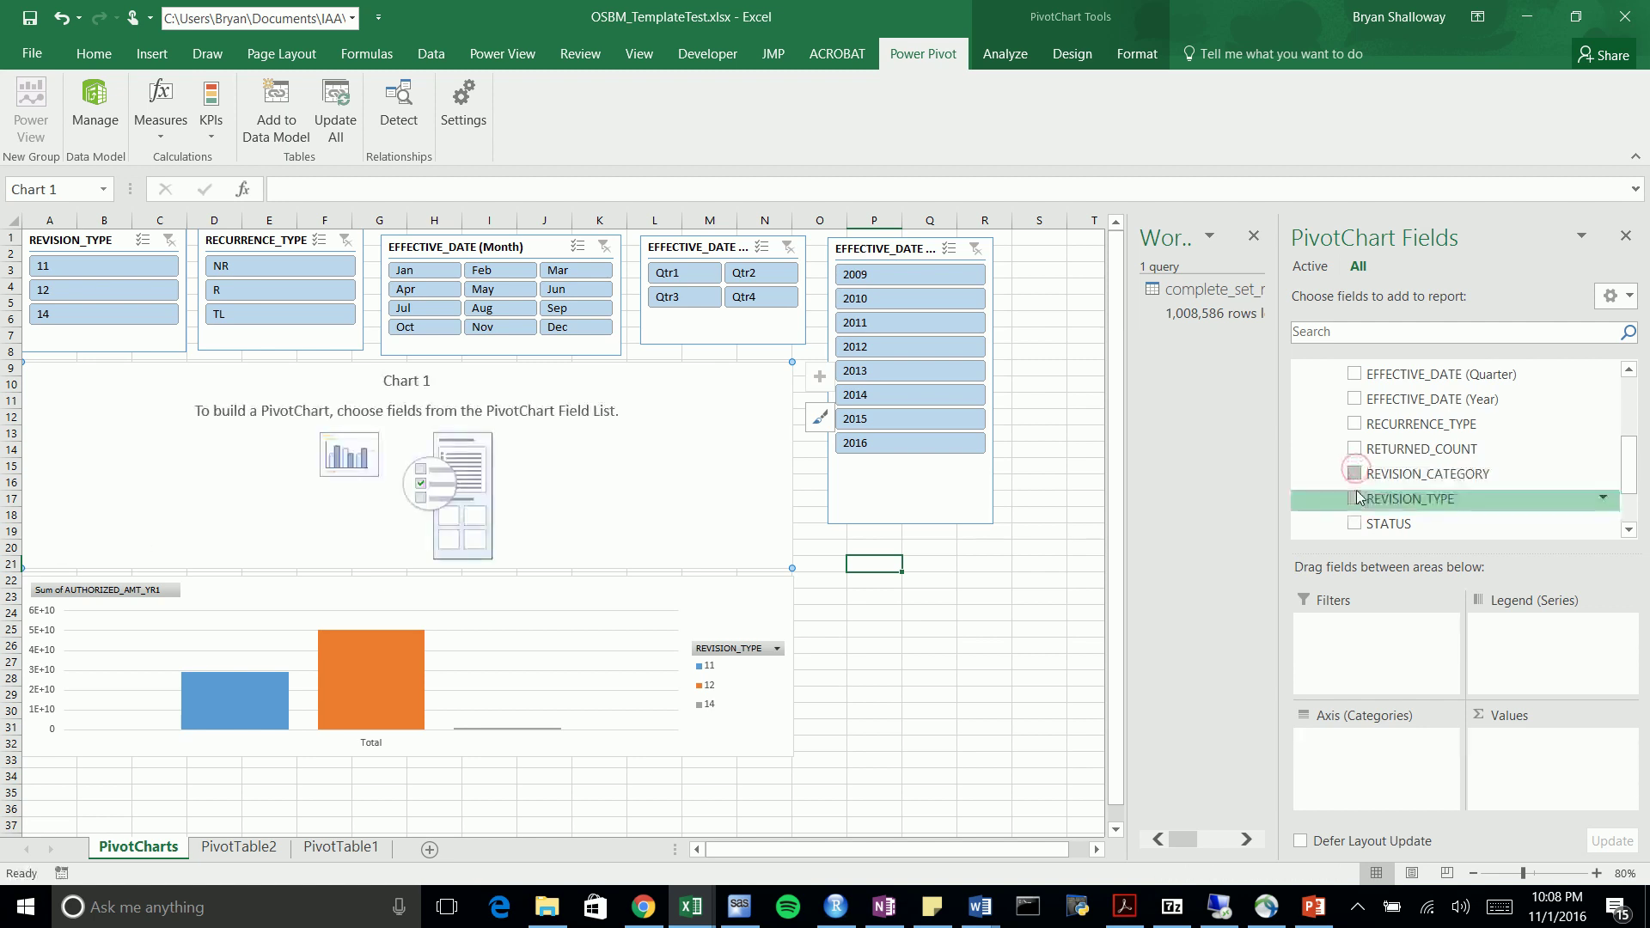
pyautogui.click(1355, 498)
# Compare Revision Count and Line Count by showing each in turn as the upper chart's value, leaving the values empty
pyautogui.scroll(-3, 1375, 503)
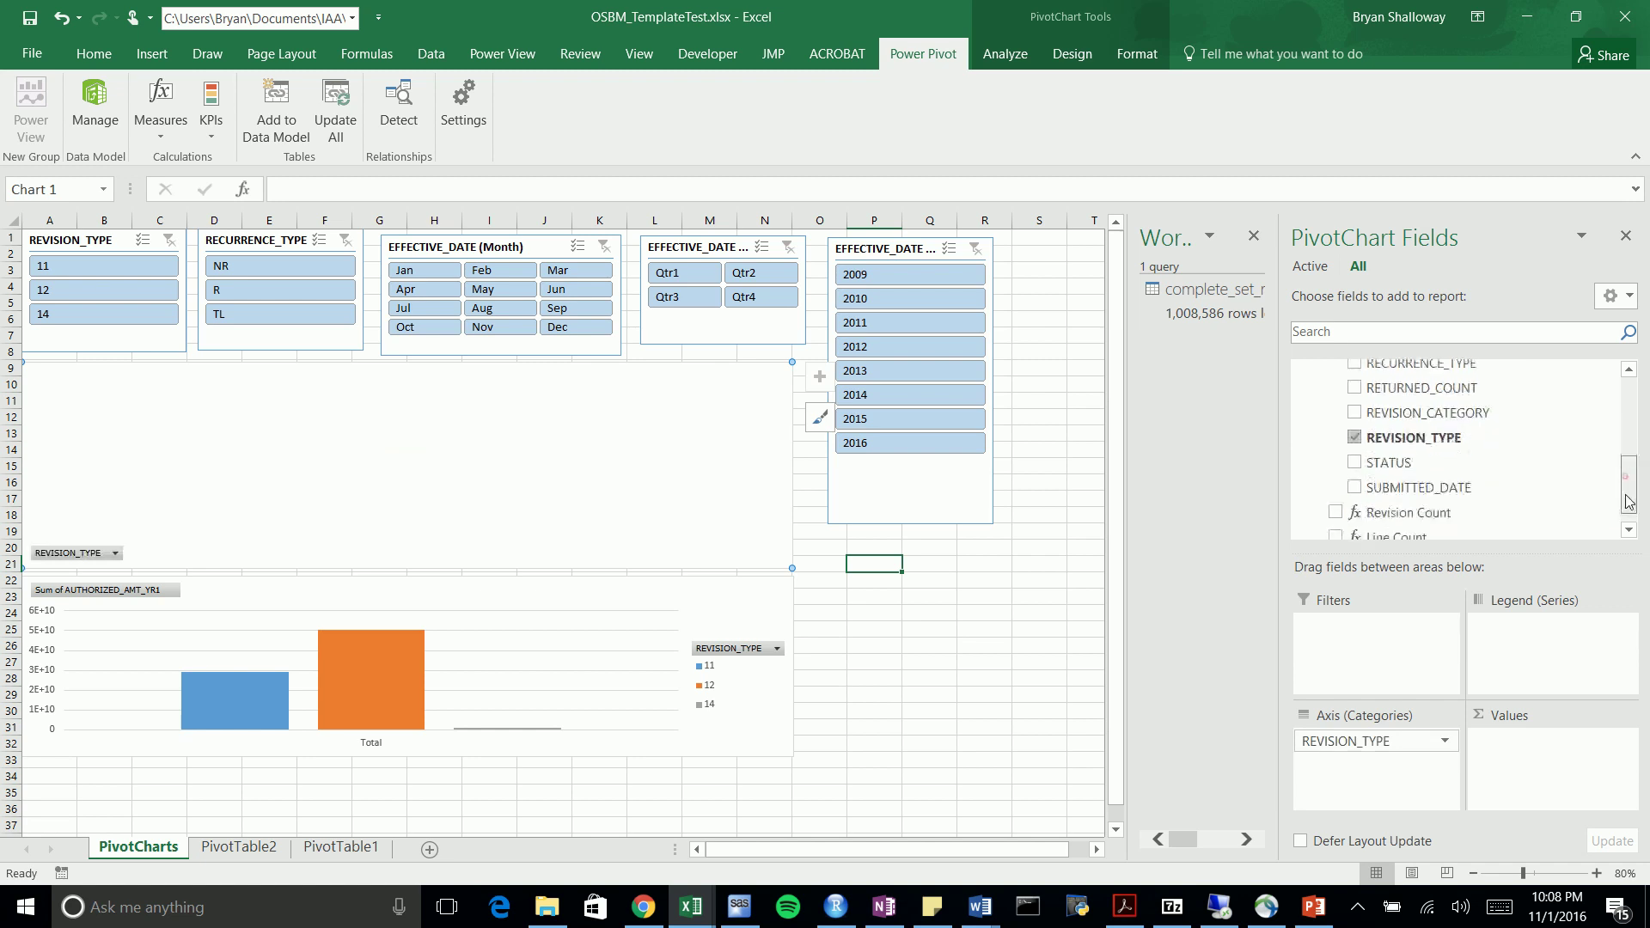
pyautogui.click(1336, 489)
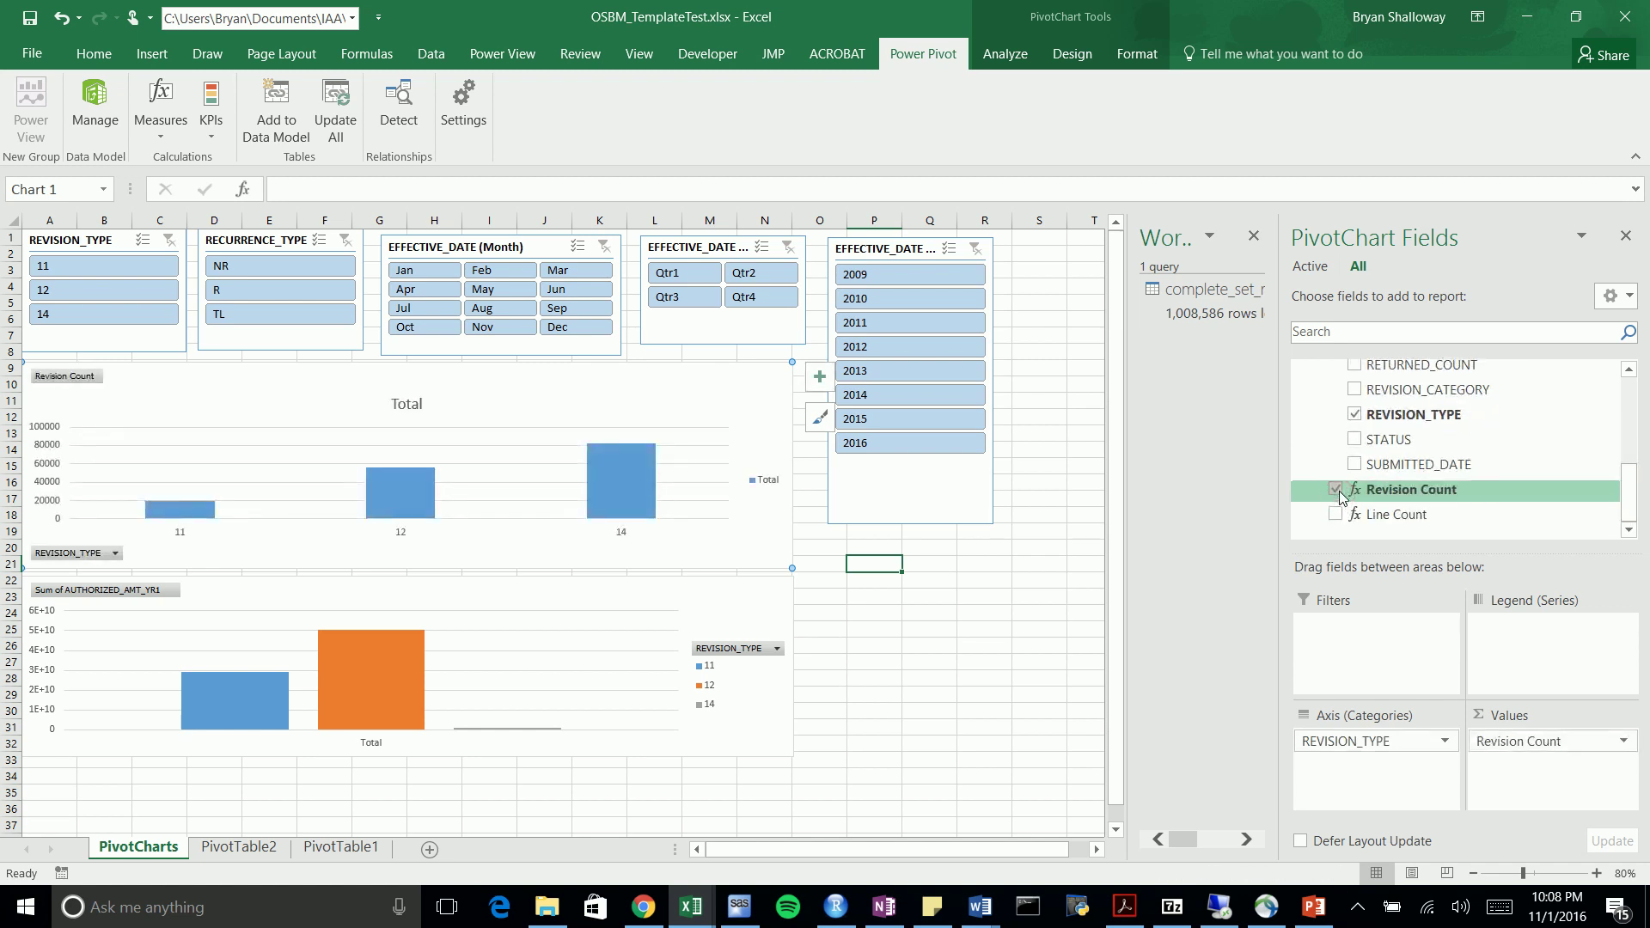
pyautogui.click(1335, 492)
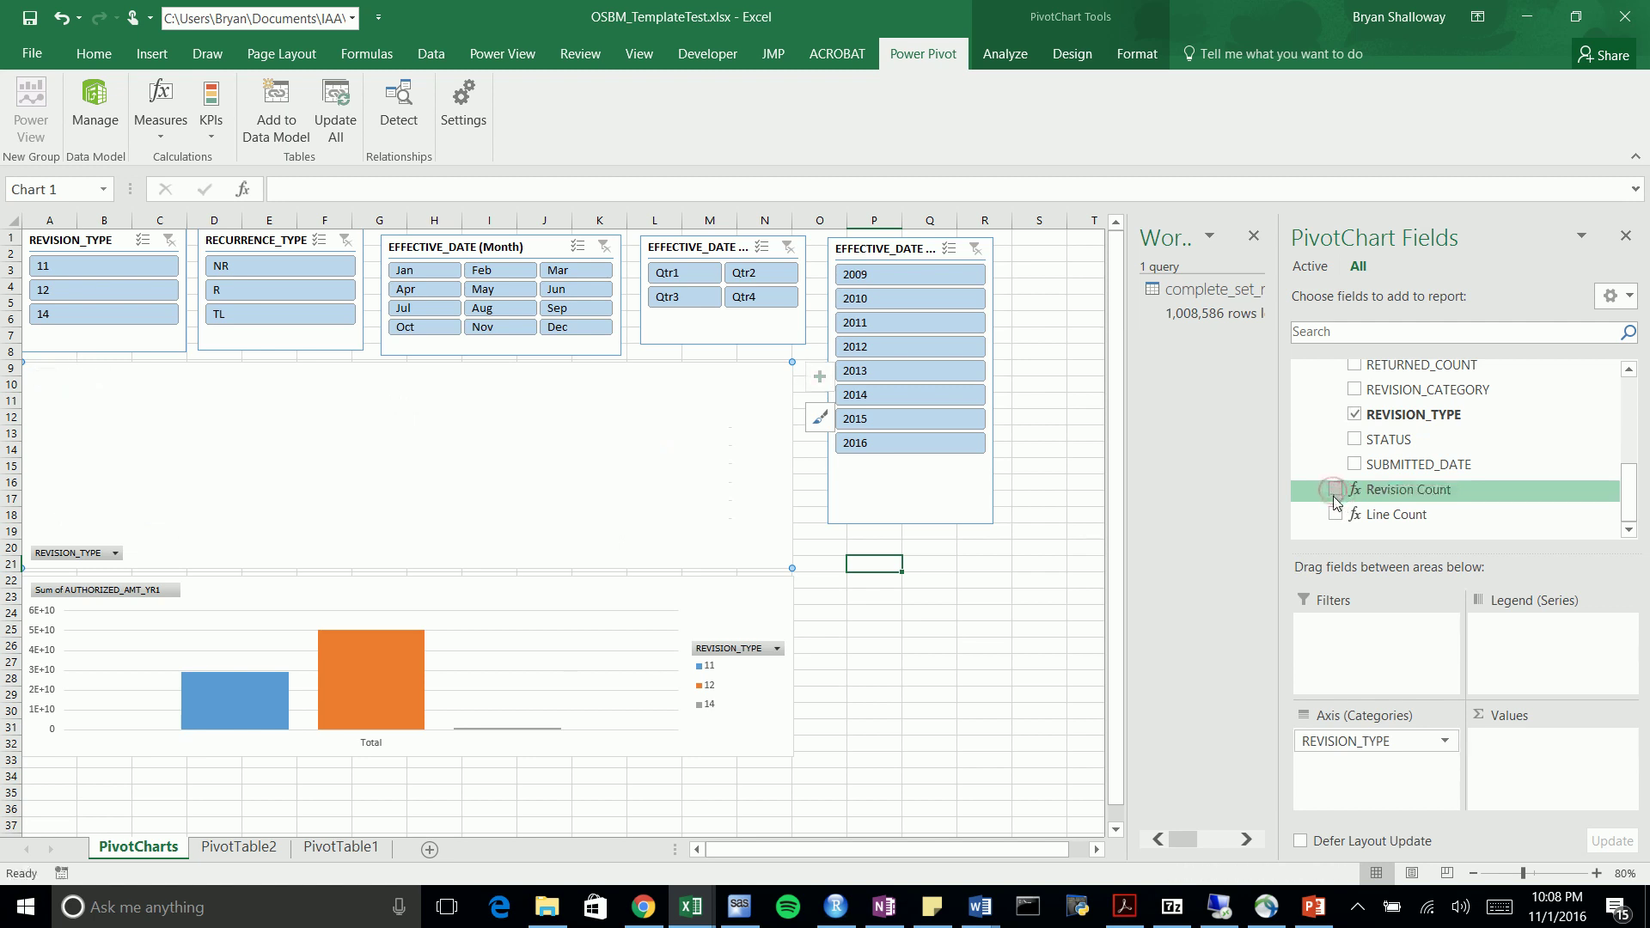
pyautogui.click(1335, 514)
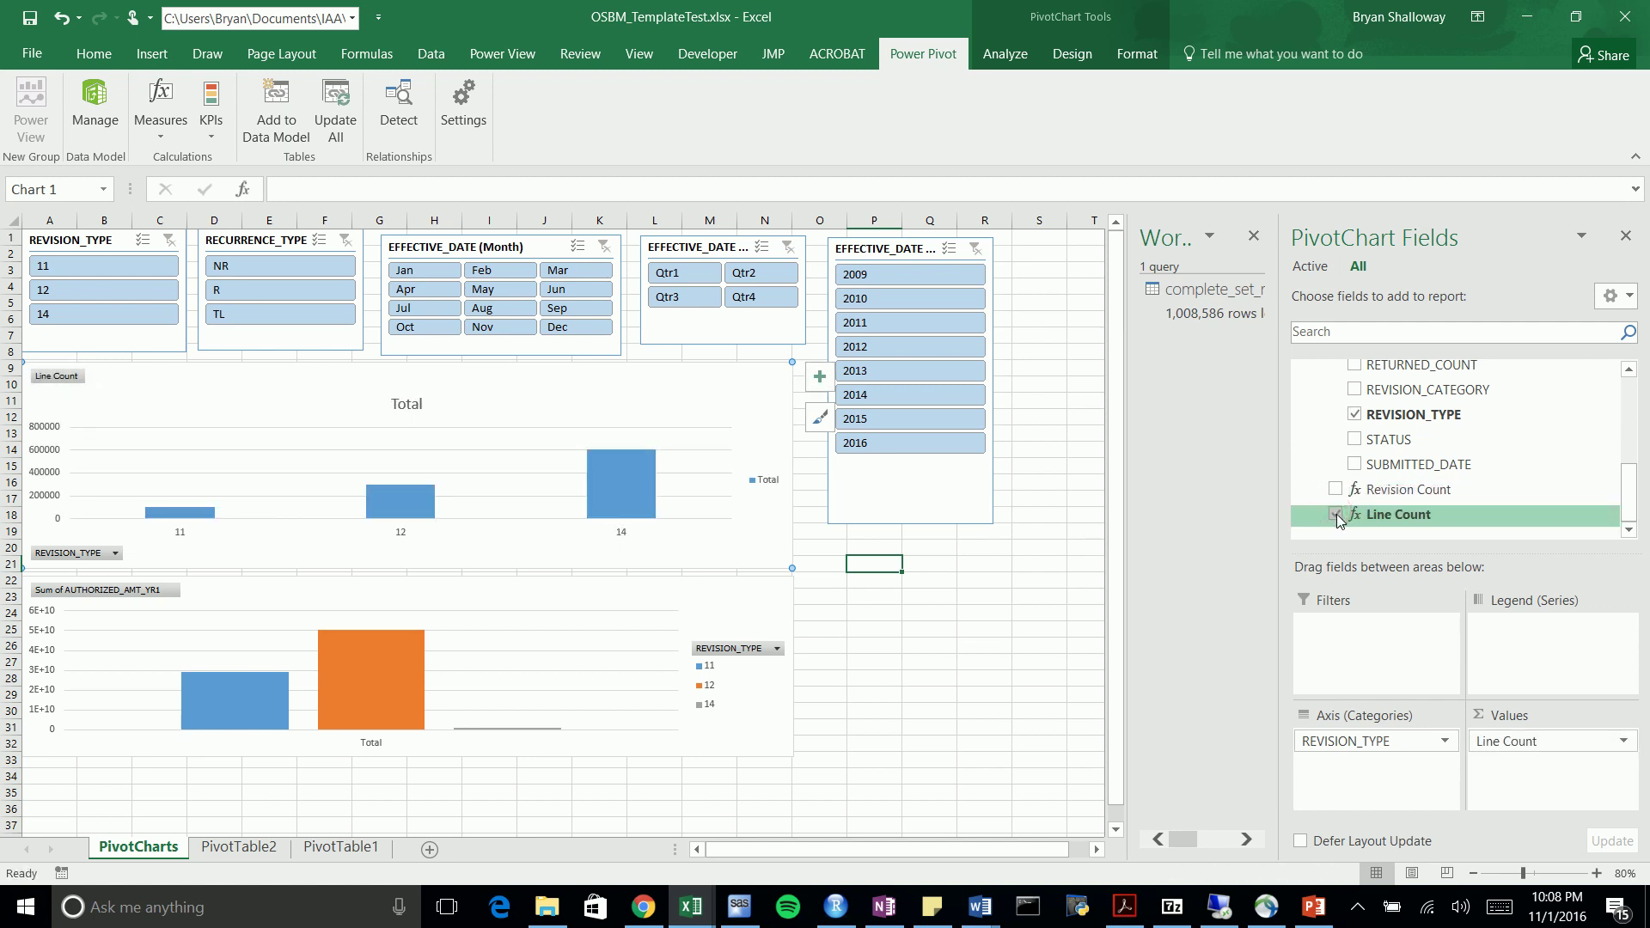
pyautogui.click(1336, 514)
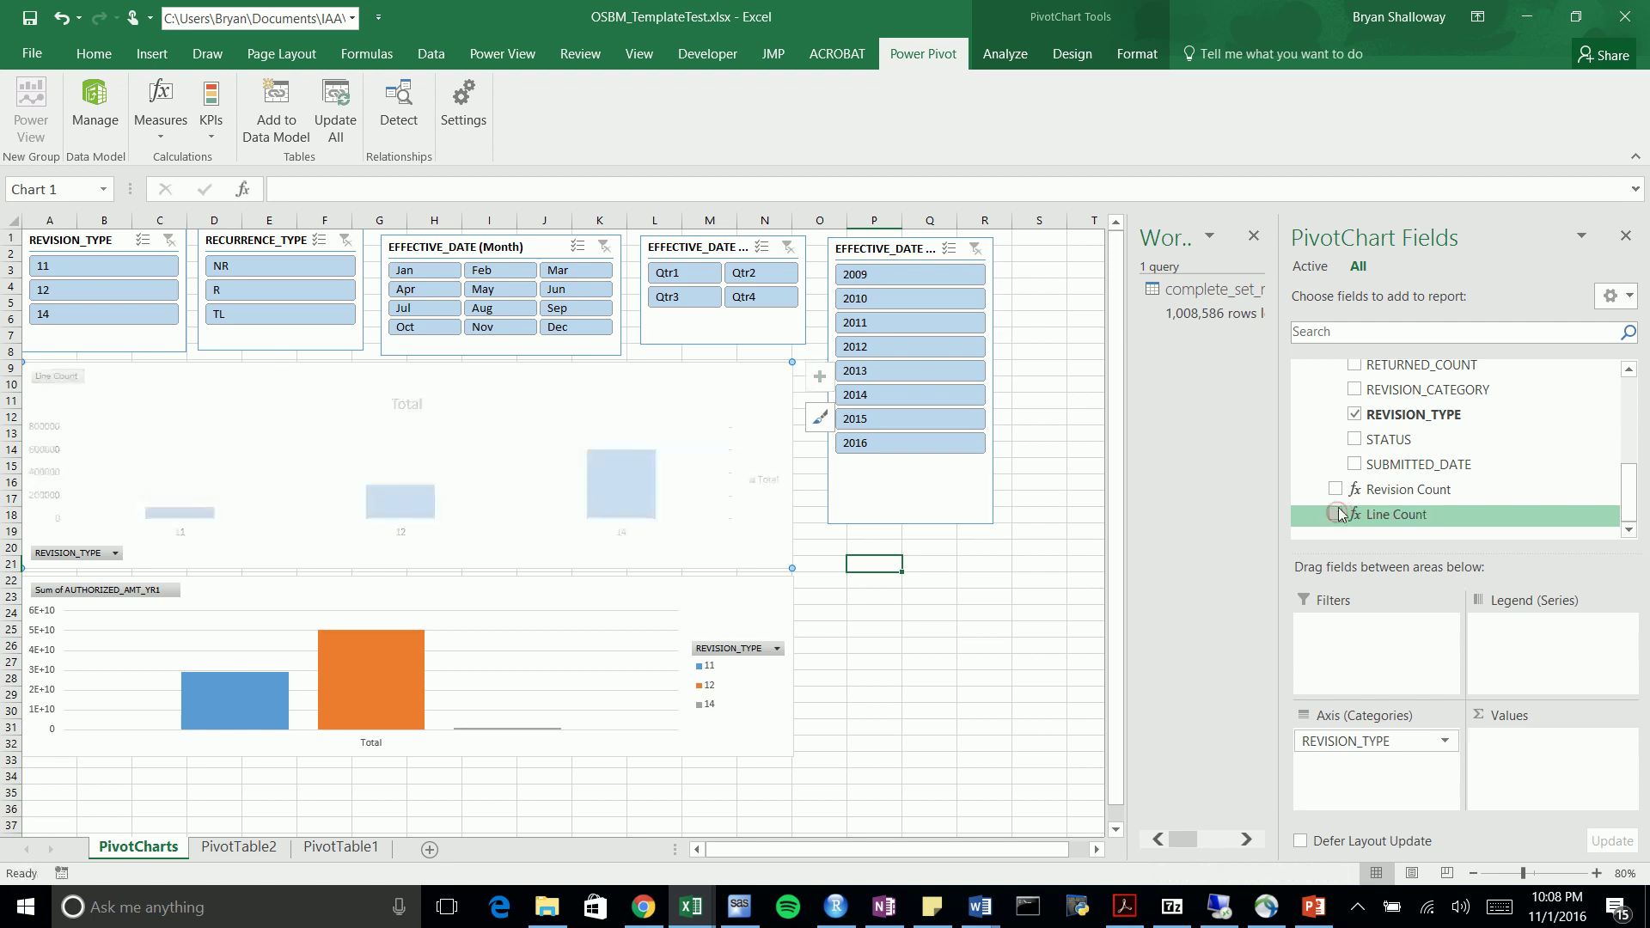
pyautogui.click(1336, 490)
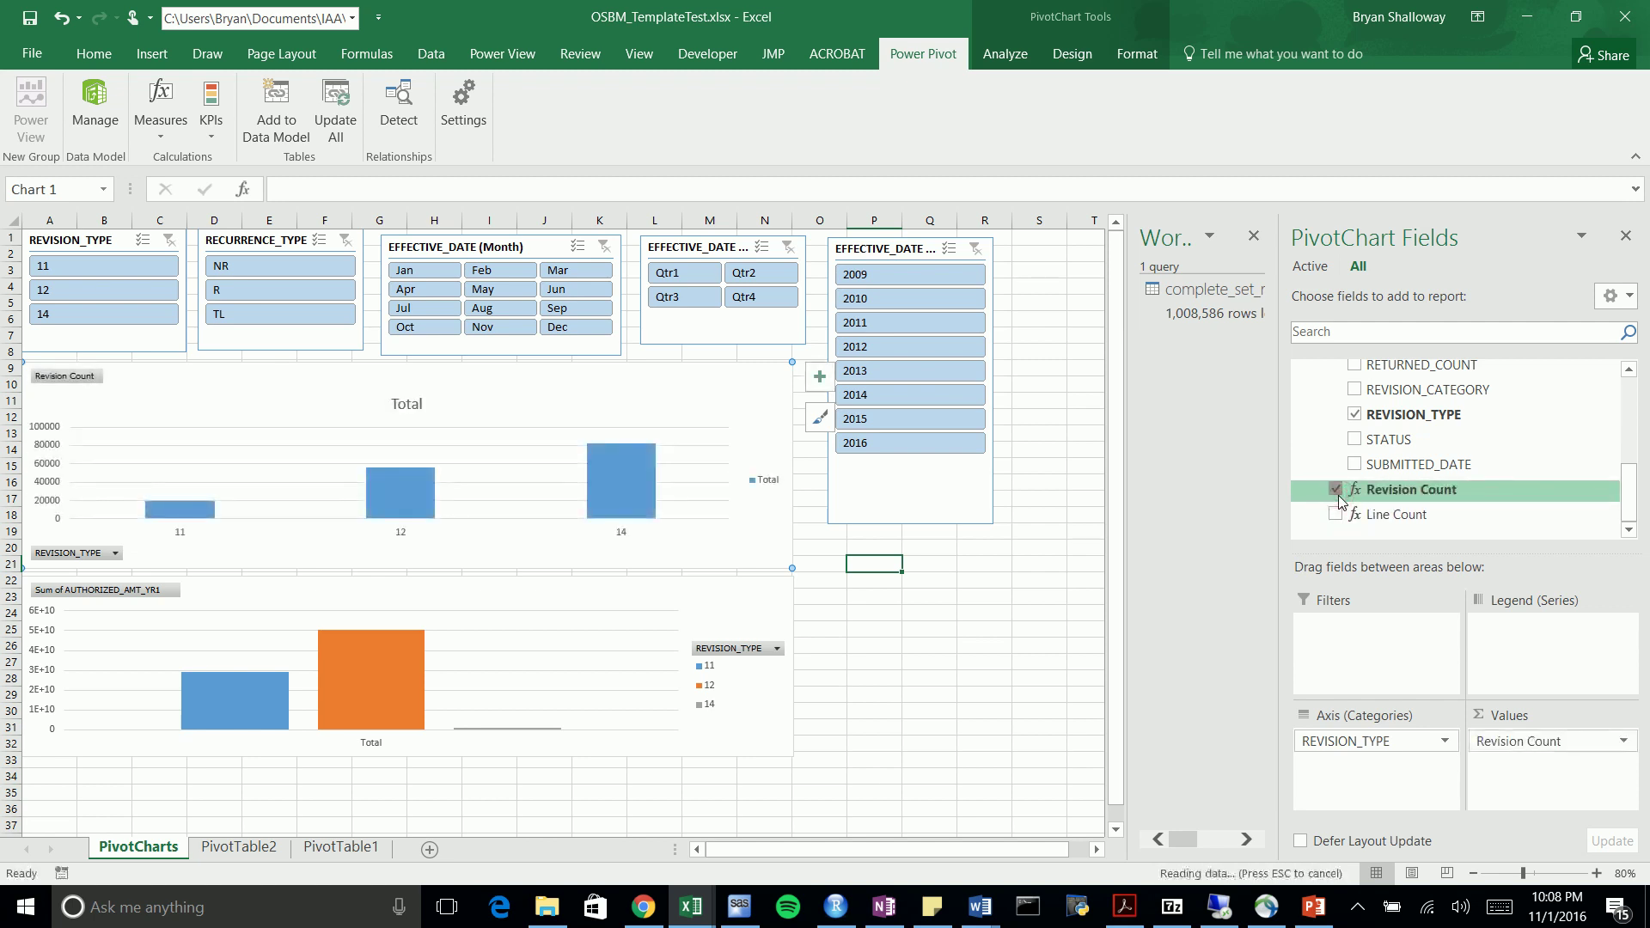
pyautogui.click(1336, 489)
pyautogui.click(1336, 514)
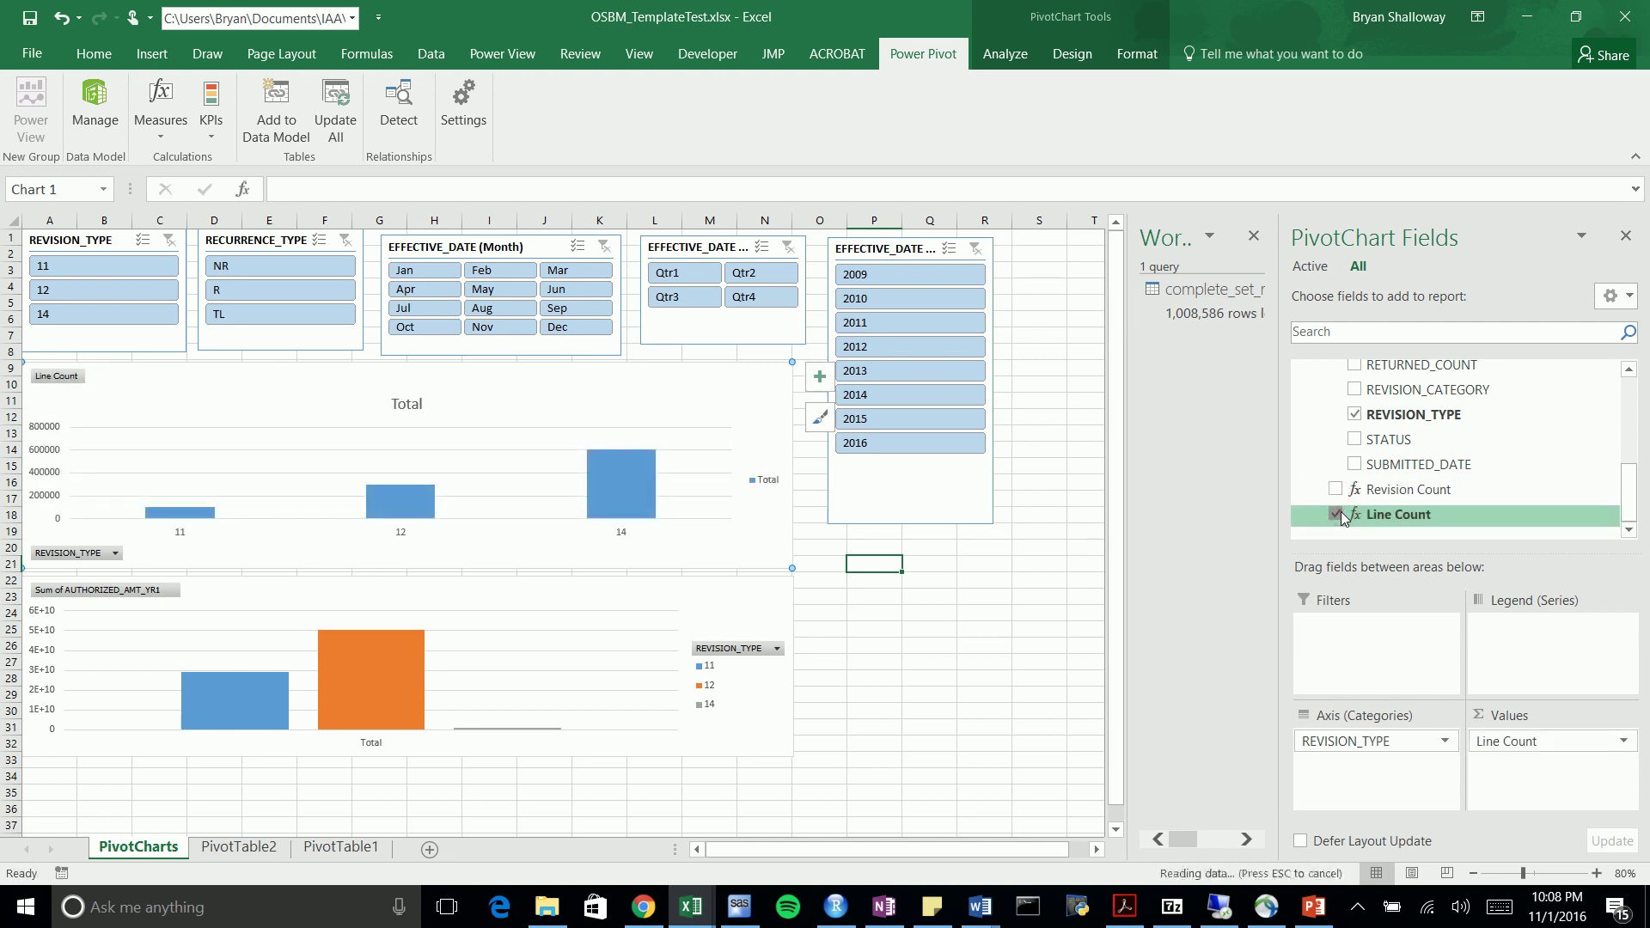
pyautogui.click(1338, 515)
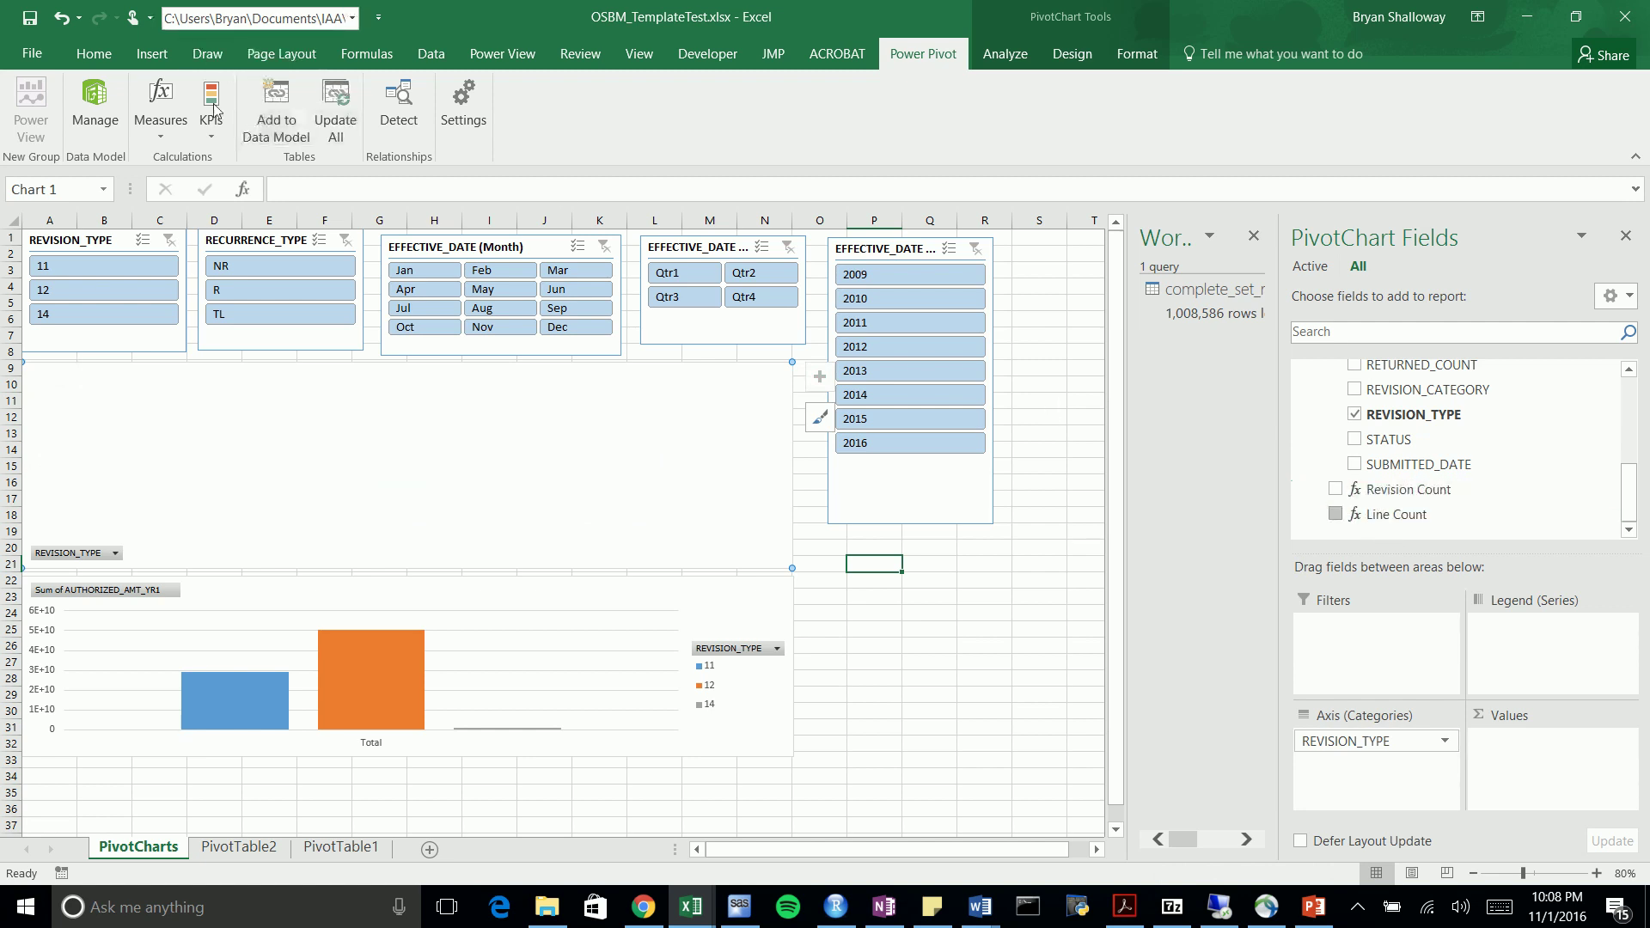
# Start a new measure in complete_set_rev_final and name it Lines Per Revision
pyautogui.click(175, 129)
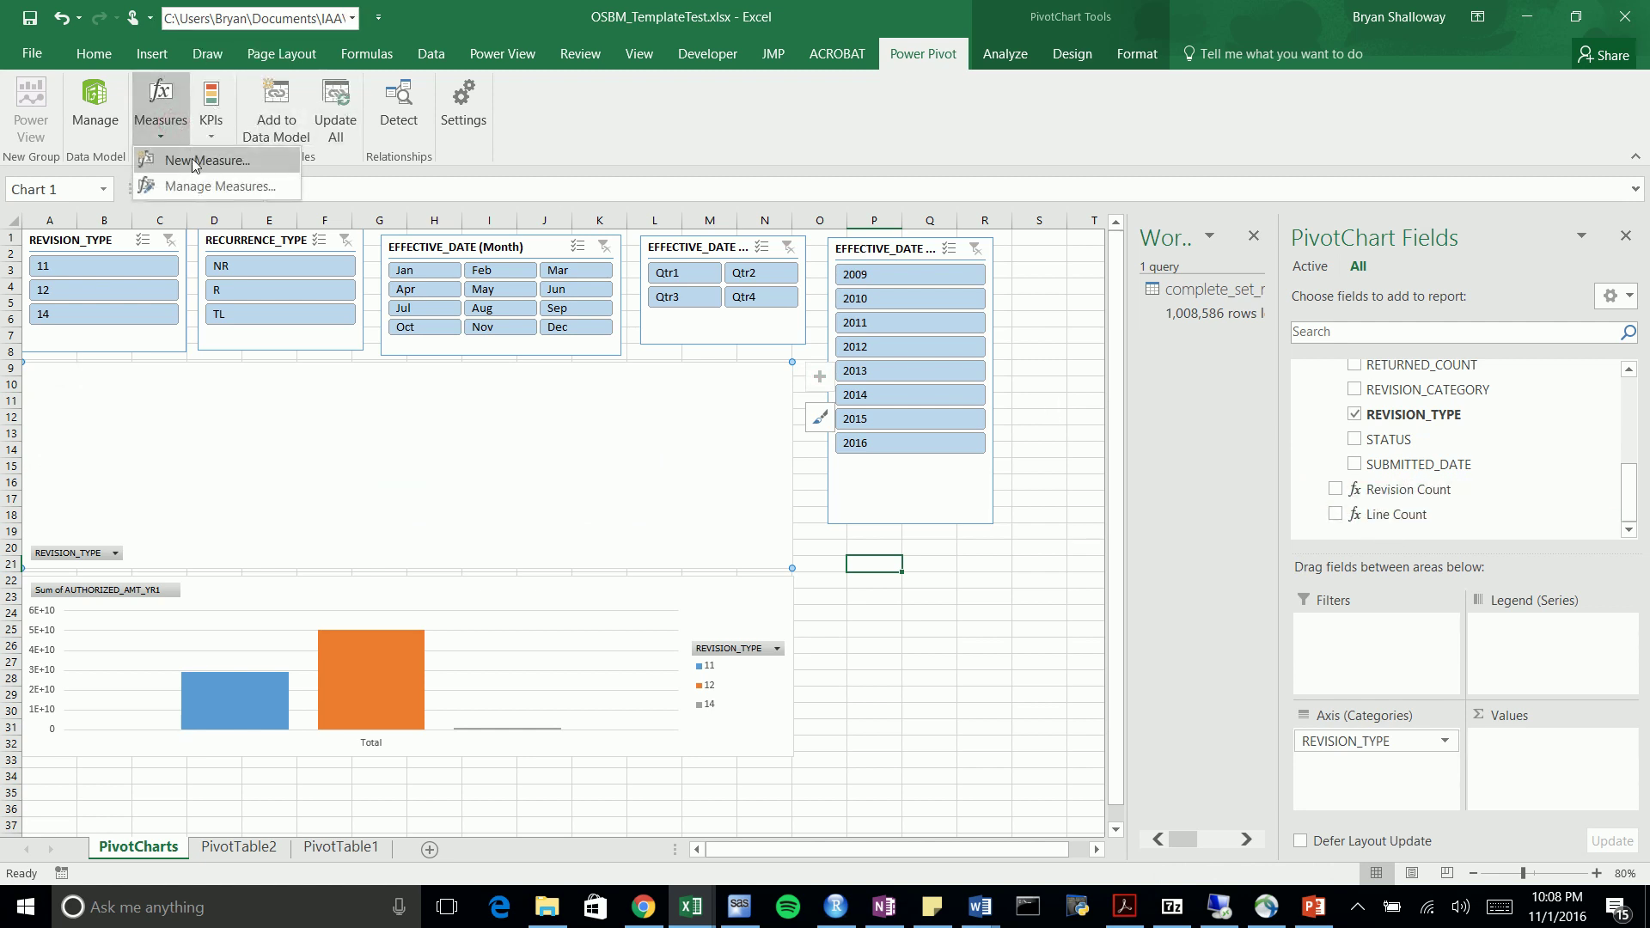
pyautogui.click(195, 160)
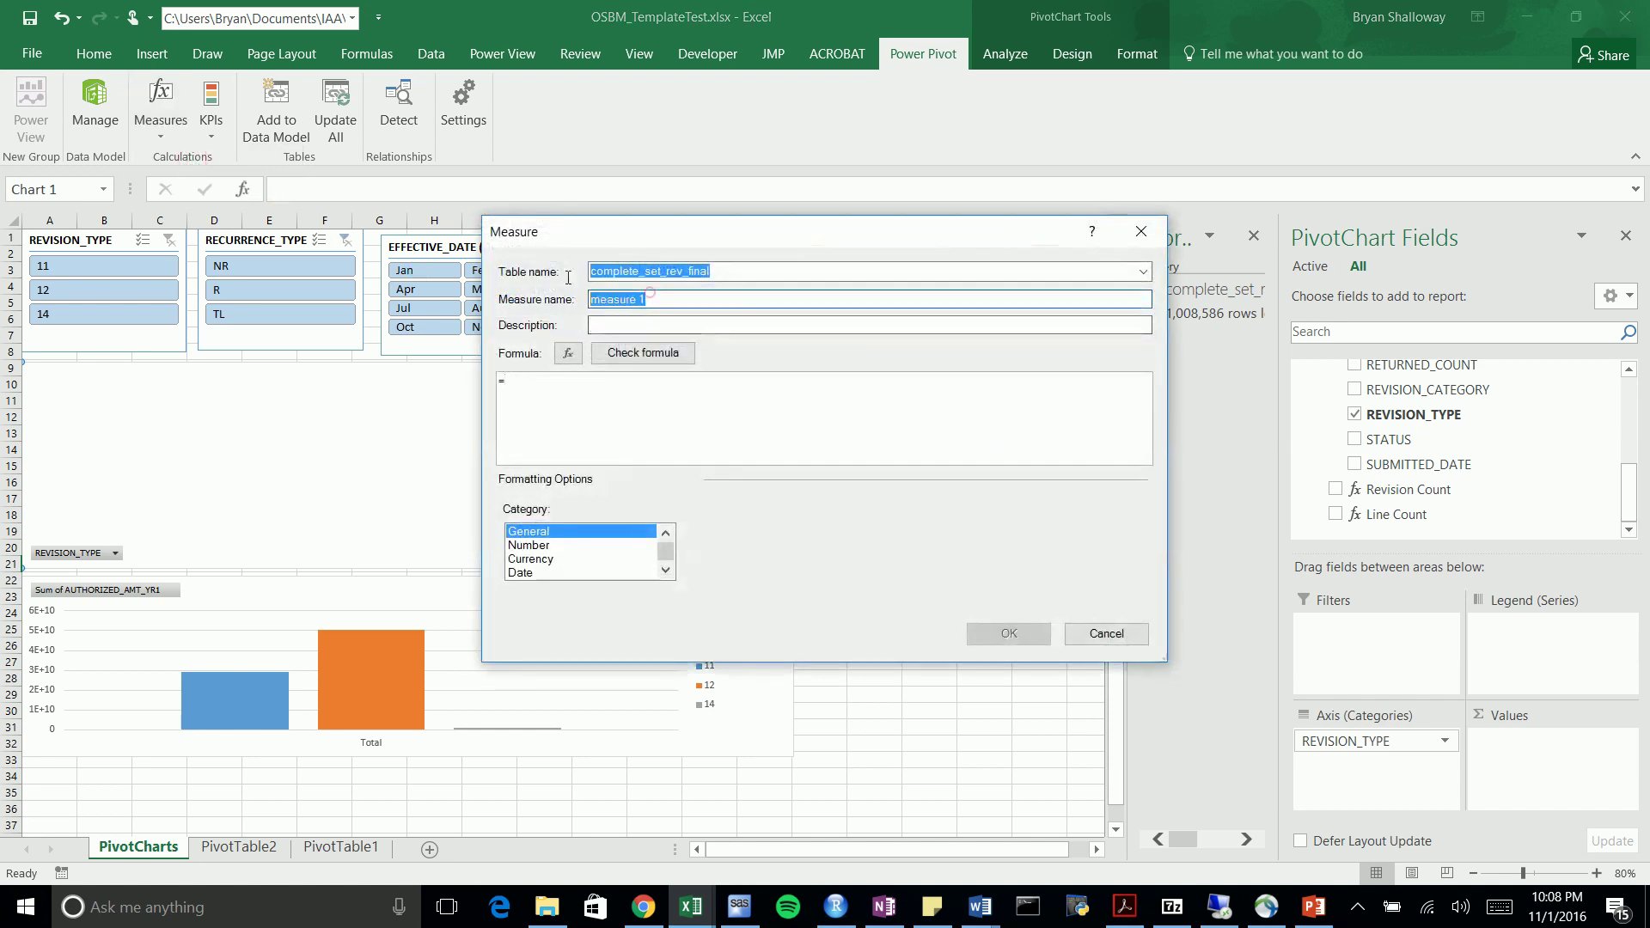
pyautogui.write('Lines Per Revision')
pyautogui.press('Tab')
pyautogui.press('Tab')
pyautogui.press('Tab')
pyautogui.press('Tab')
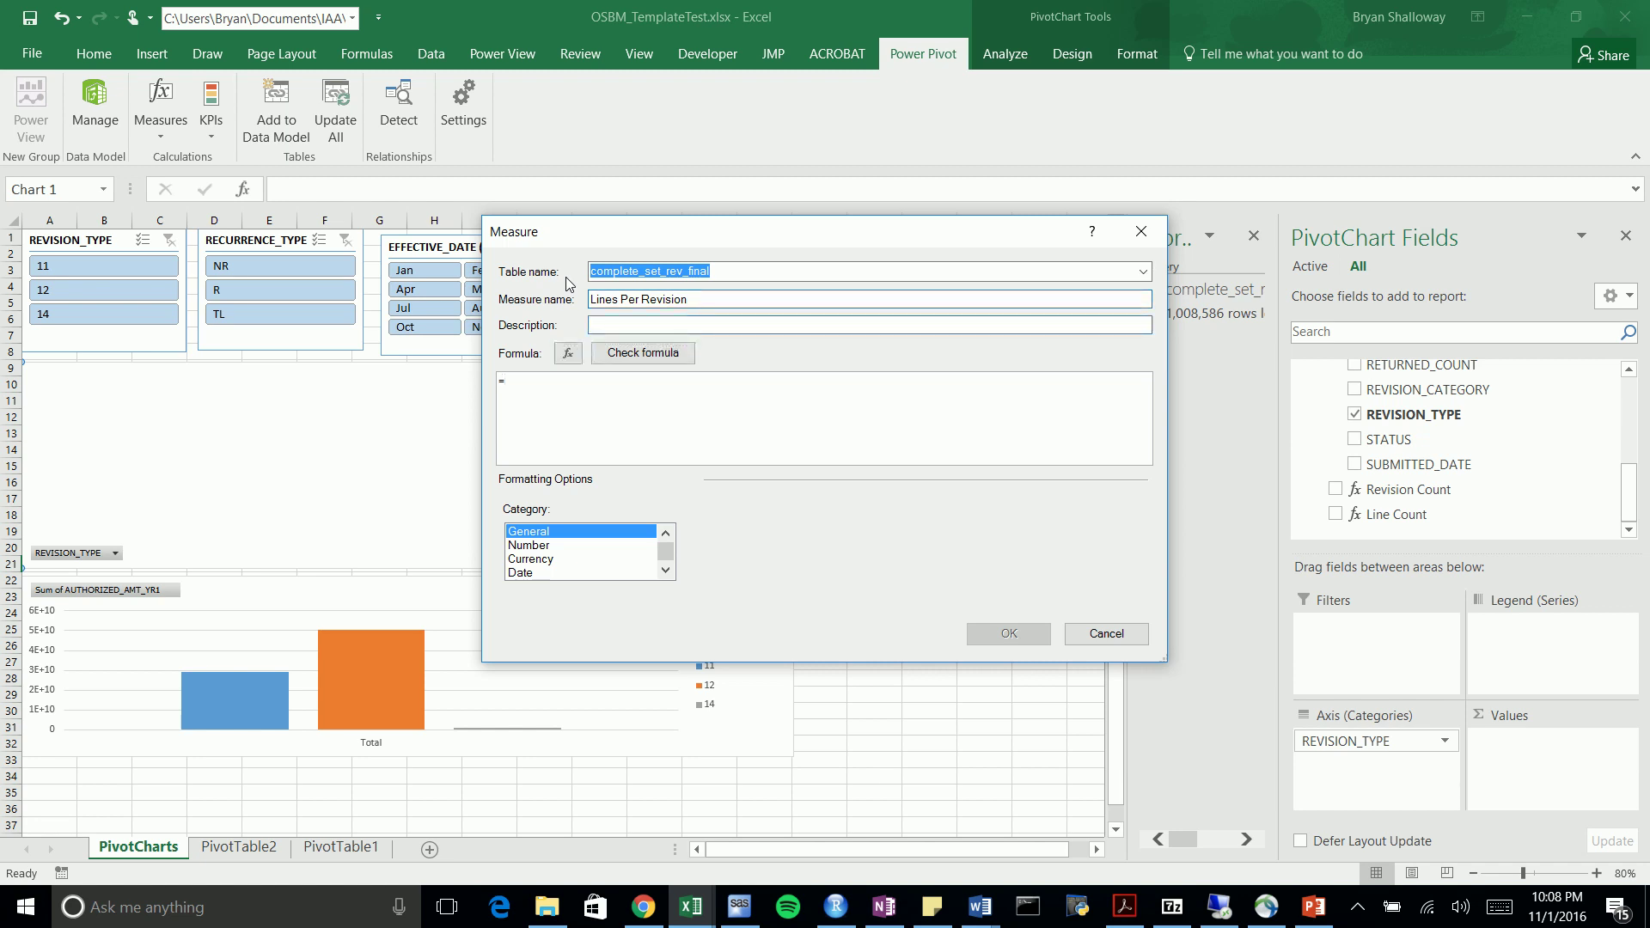
# Enter the Lines Per Revision formula =[Line Count]/[Revision Count]
pyautogui.click(652, 387)
pyautogui.write('[Line Count]')
pyautogui.press('Tab')
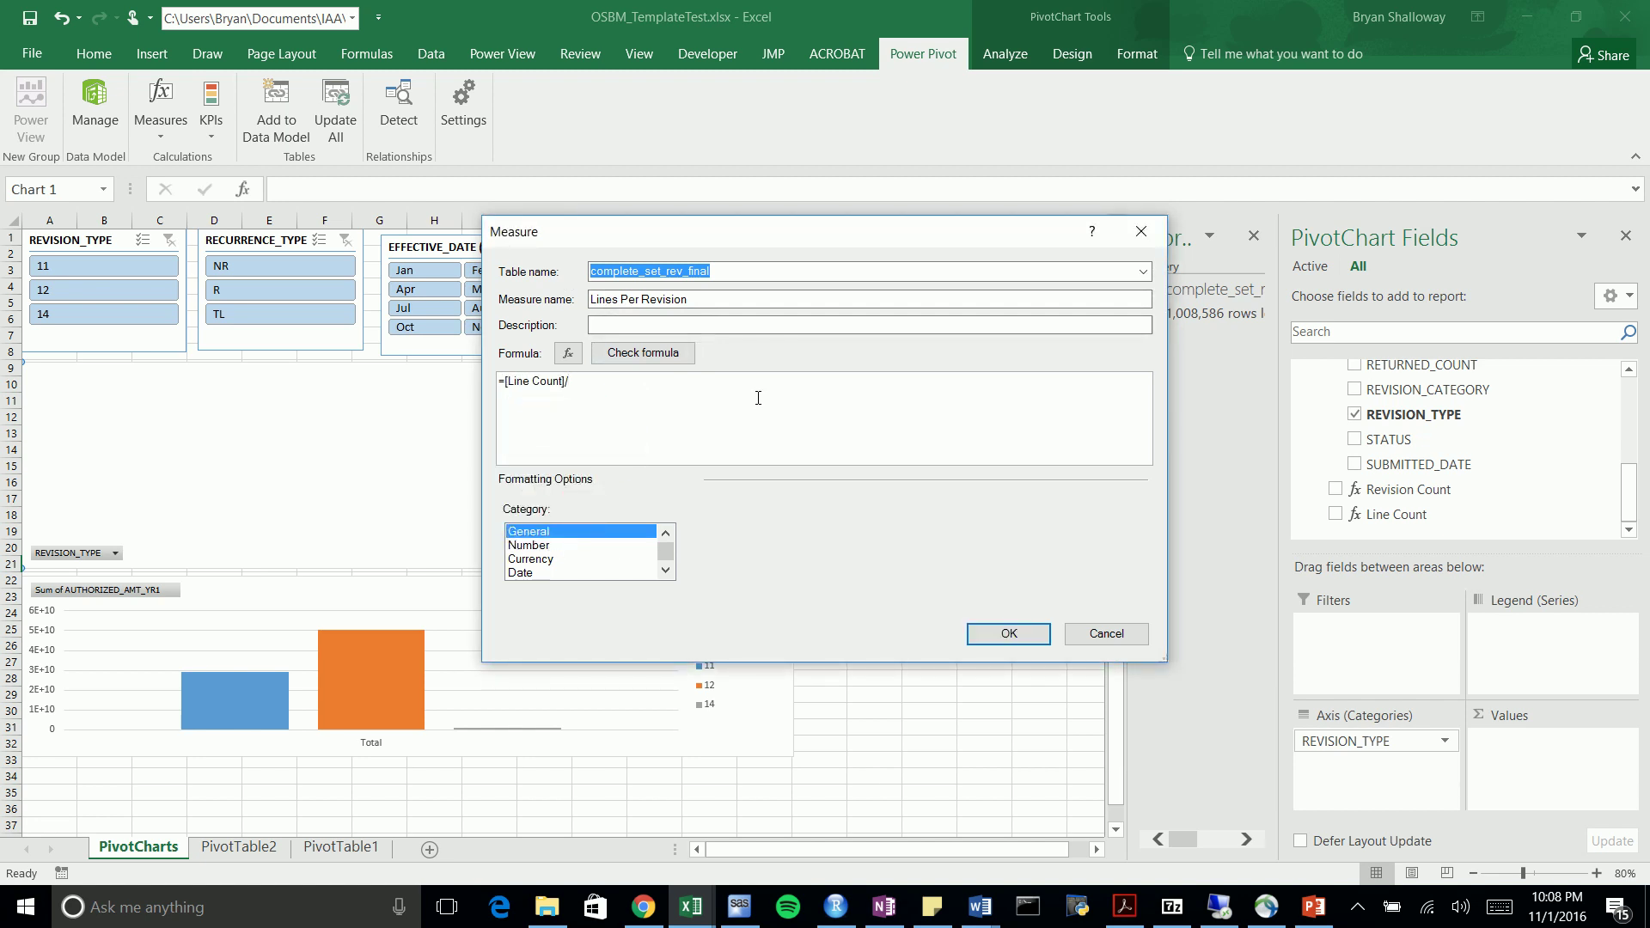
pyautogui.write('/Revis')
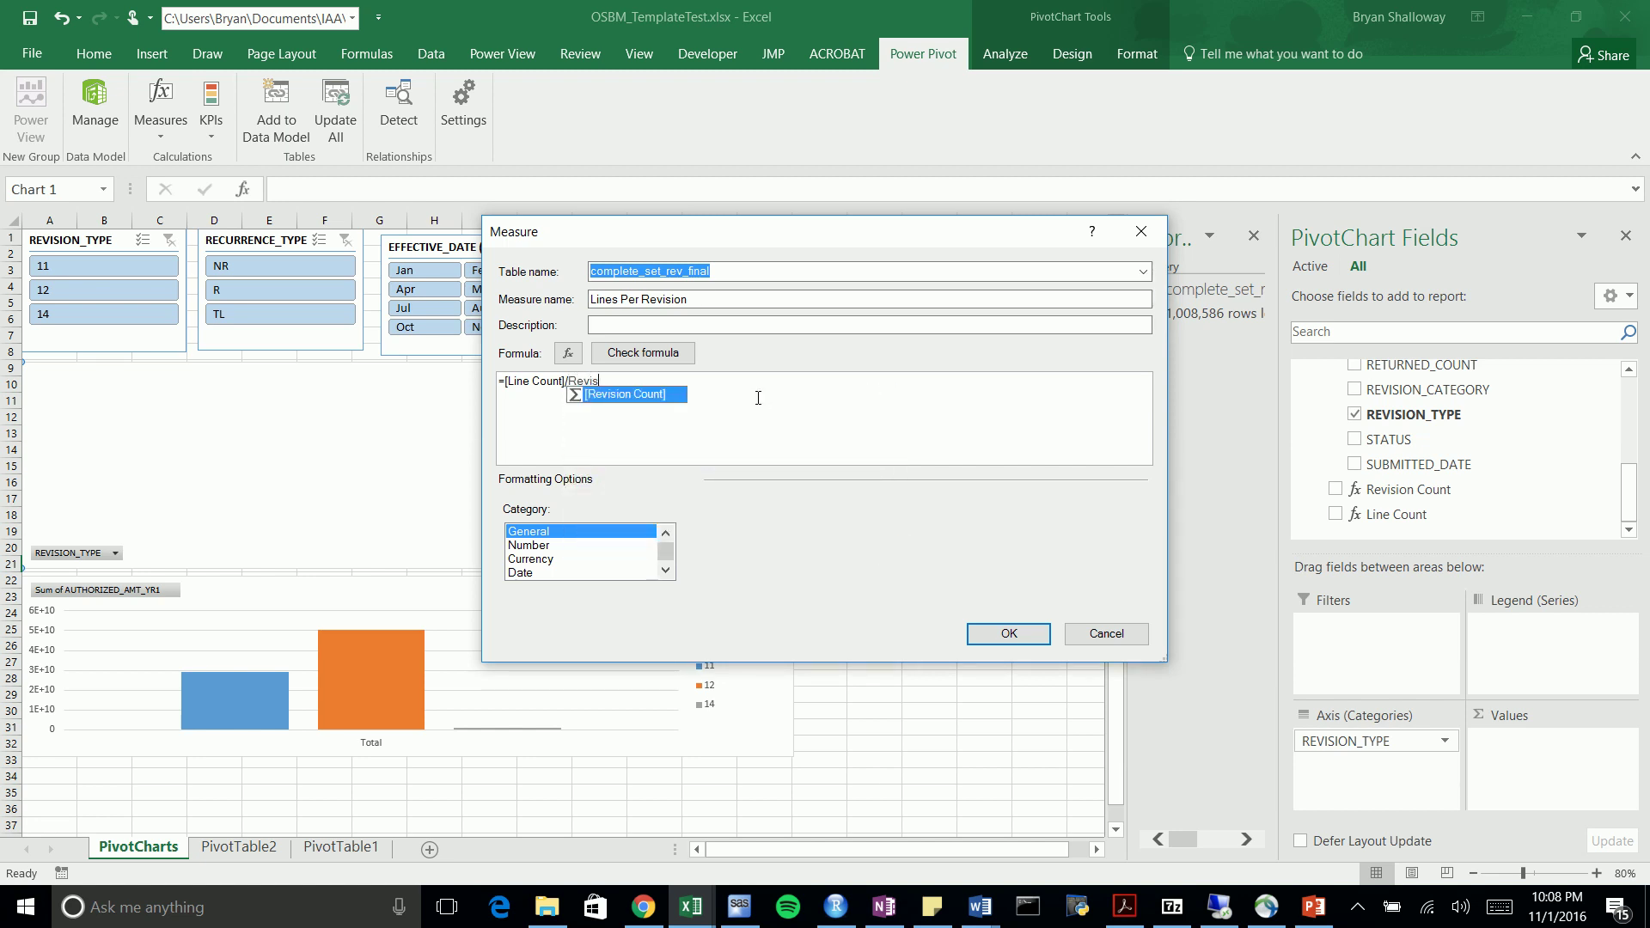
pyautogui.press('Tab')
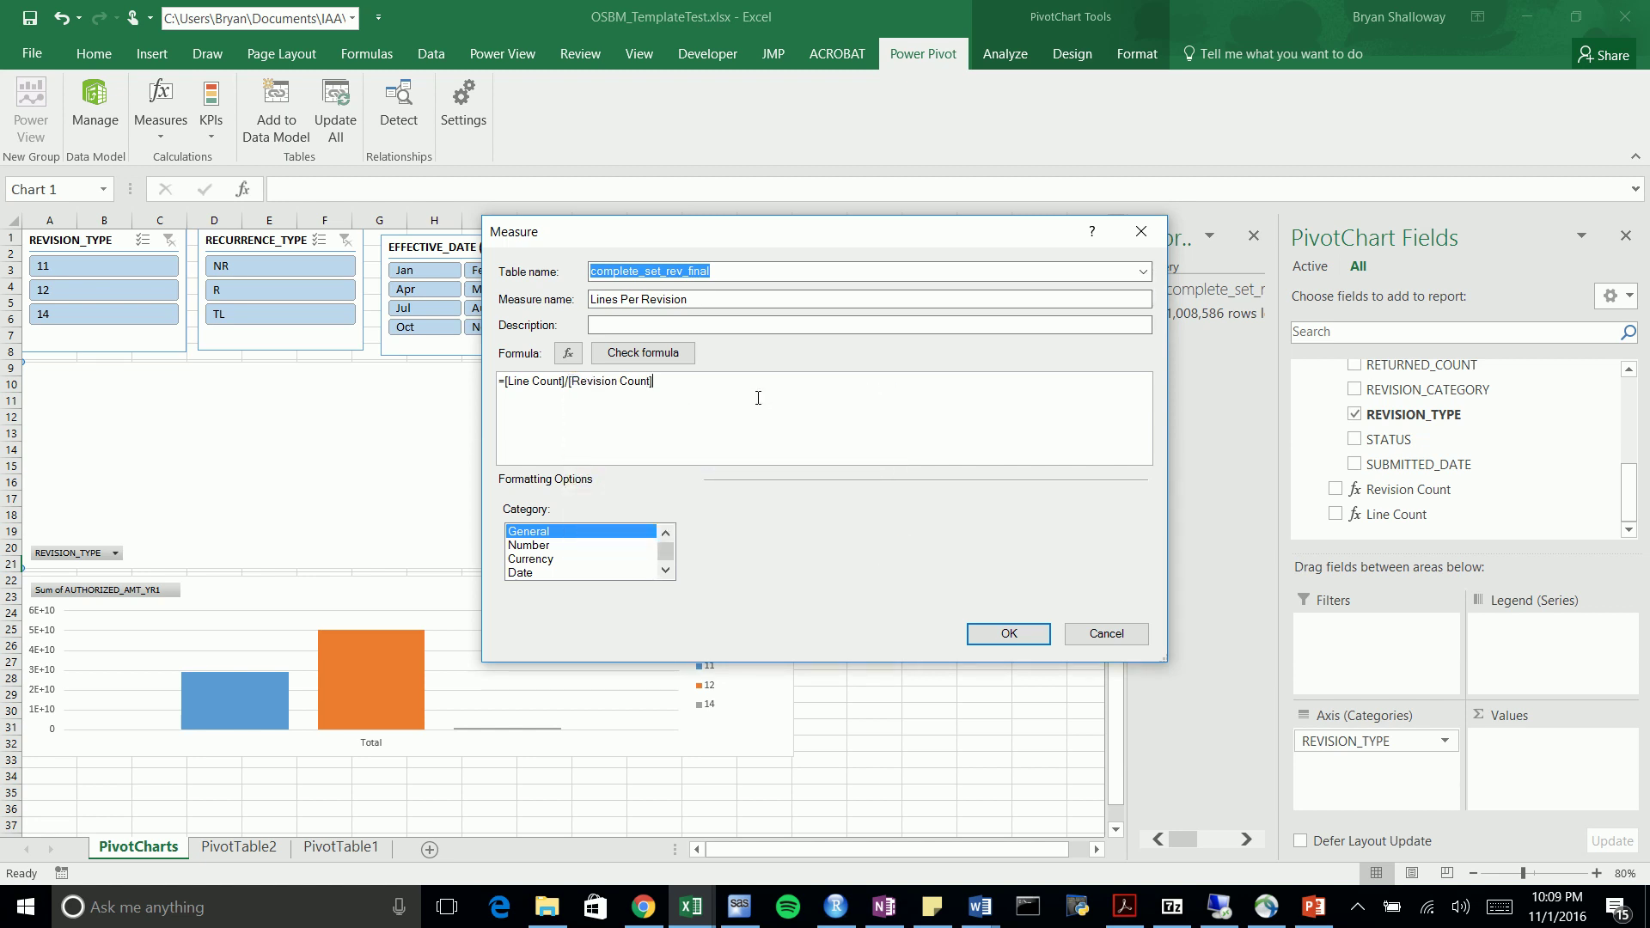
# Format Lines Per Revision as a decimal number with 1 decimal place and create the measure
pyautogui.click(549, 546)
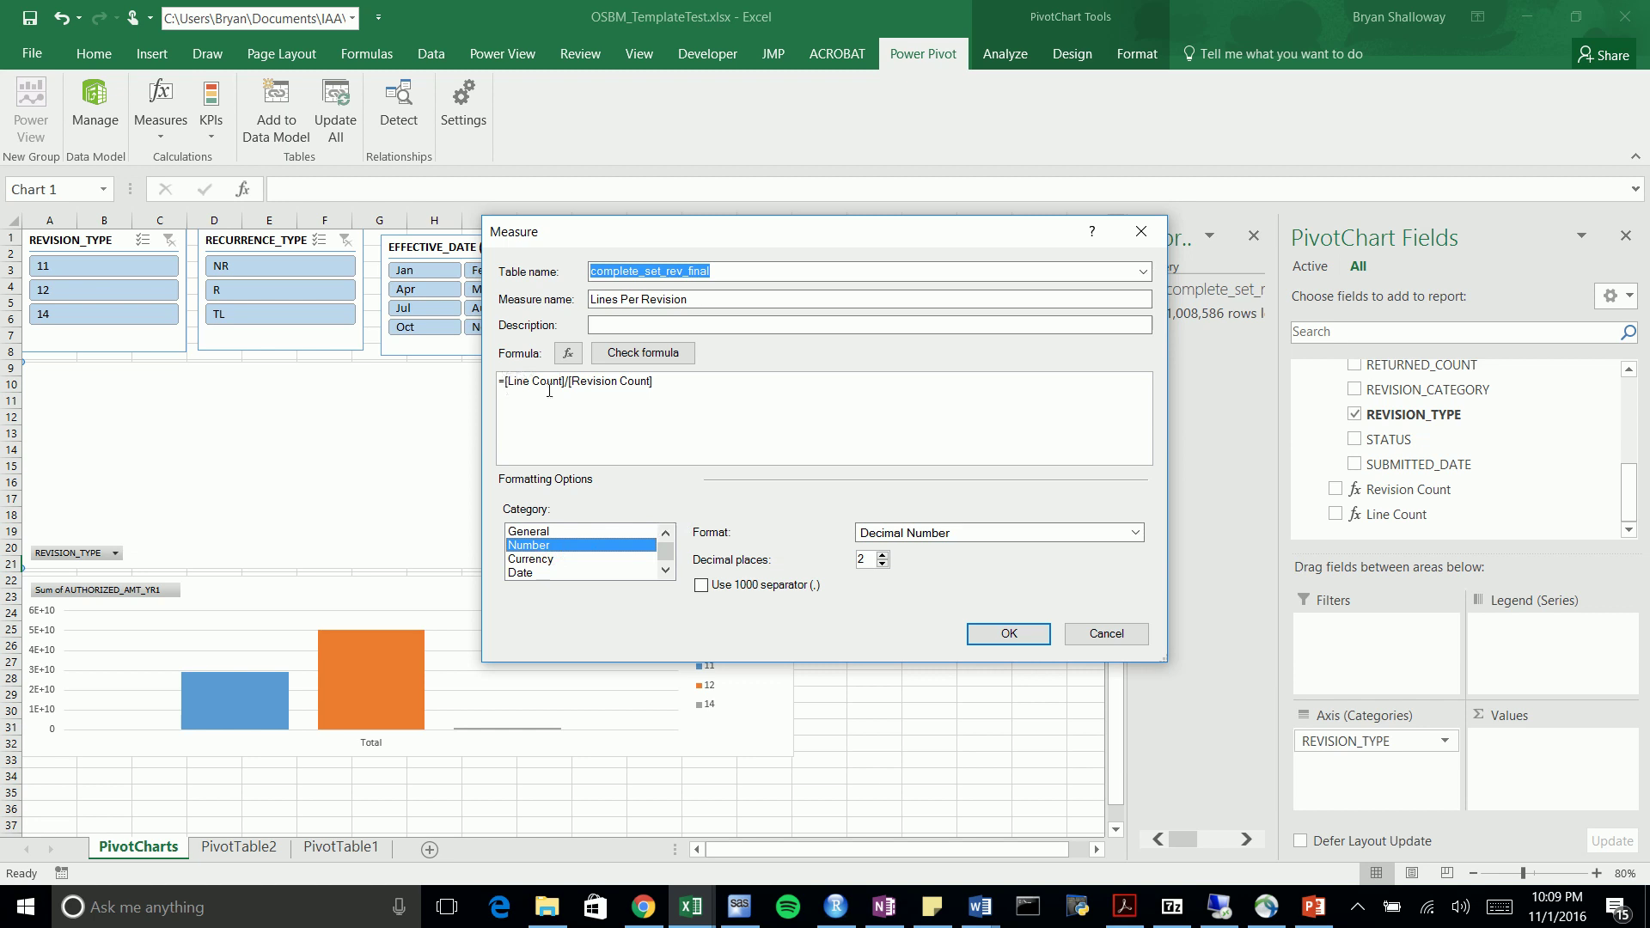
pyautogui.click(882, 563)
pyautogui.click(558, 383)
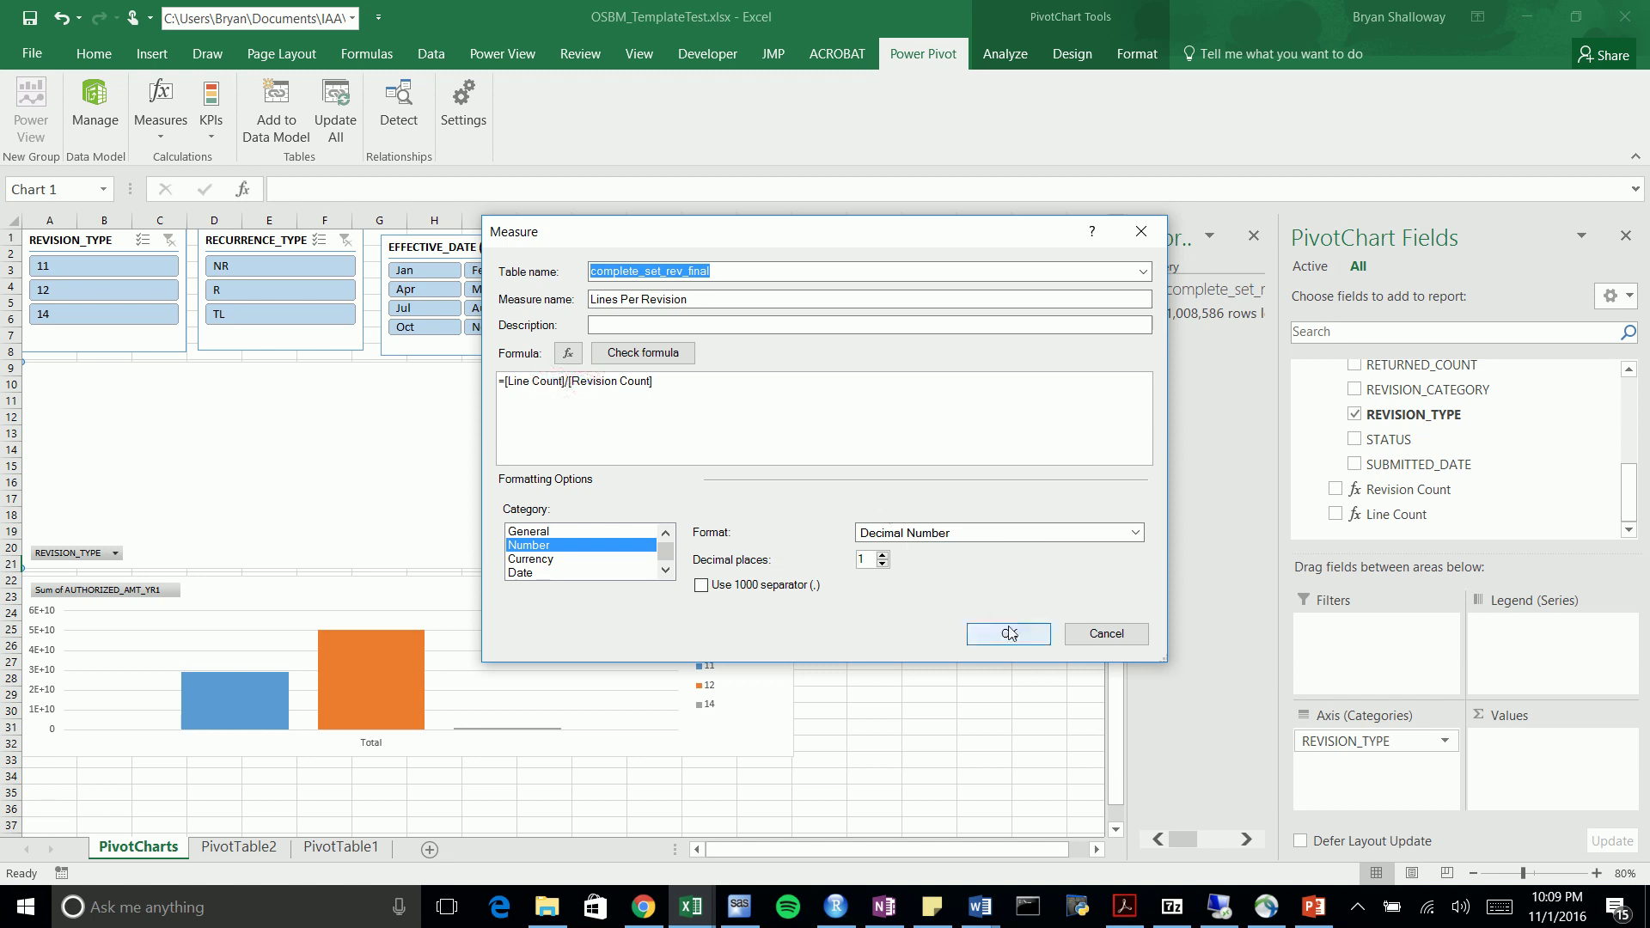
pyautogui.click(1021, 636)
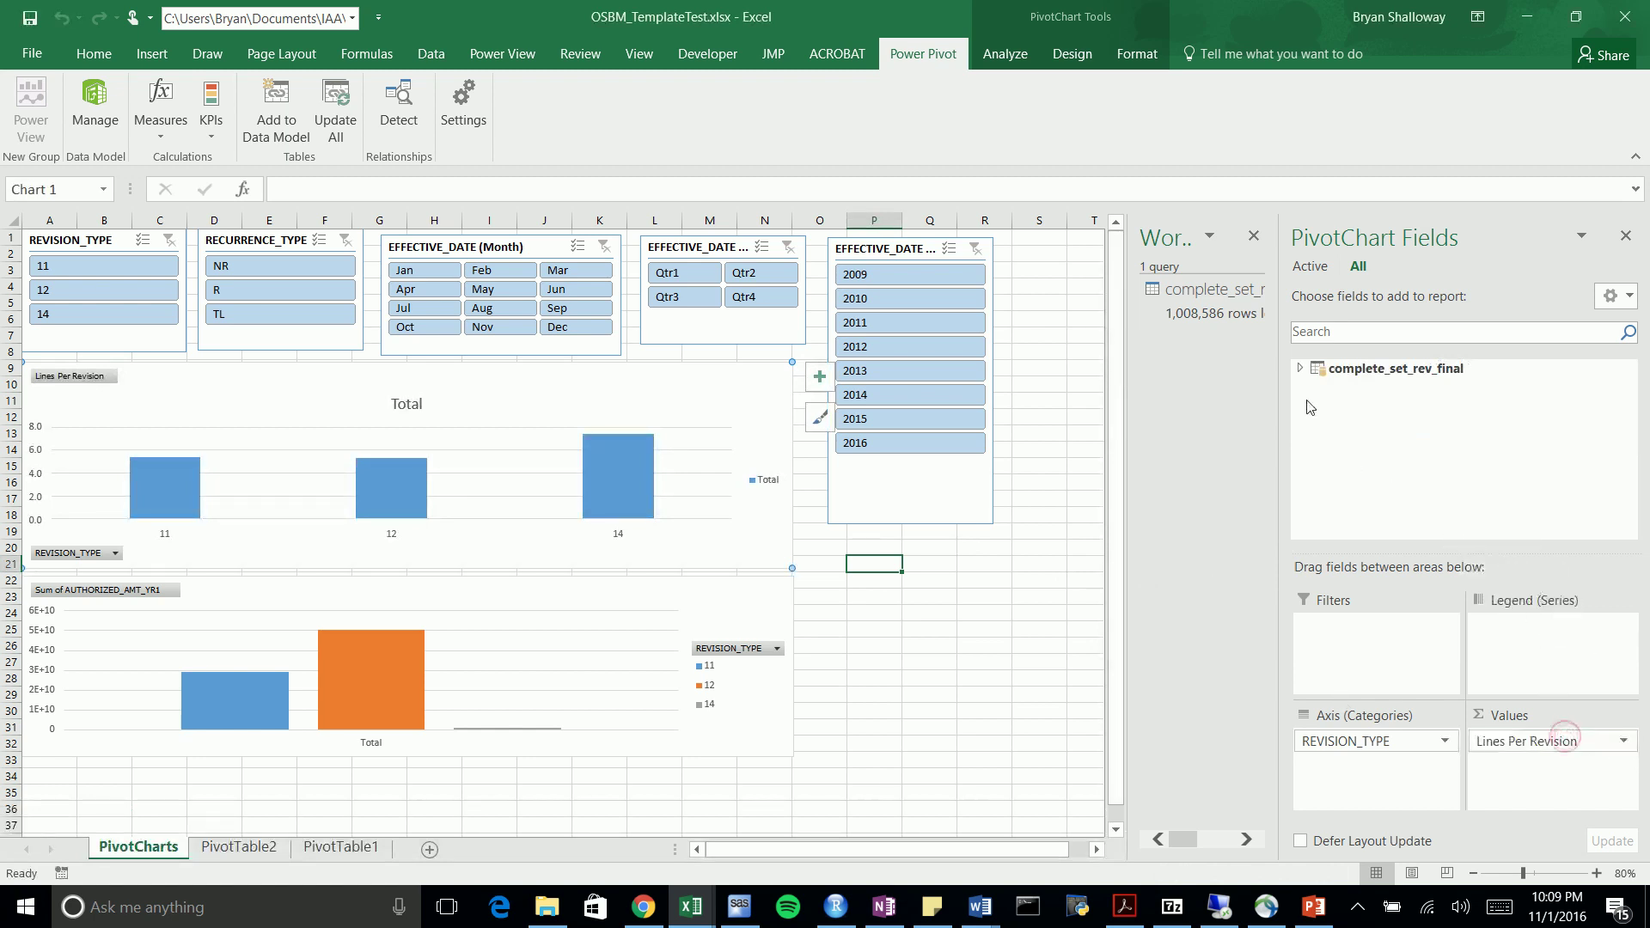
# Remove Lines Per Revision from the upper chart's values and add it back from the expanded complete_set_rev_final table
pyautogui.moveTo(1517, 741); pyautogui.dragTo(1298, 365)
pyautogui.click(1298, 366)
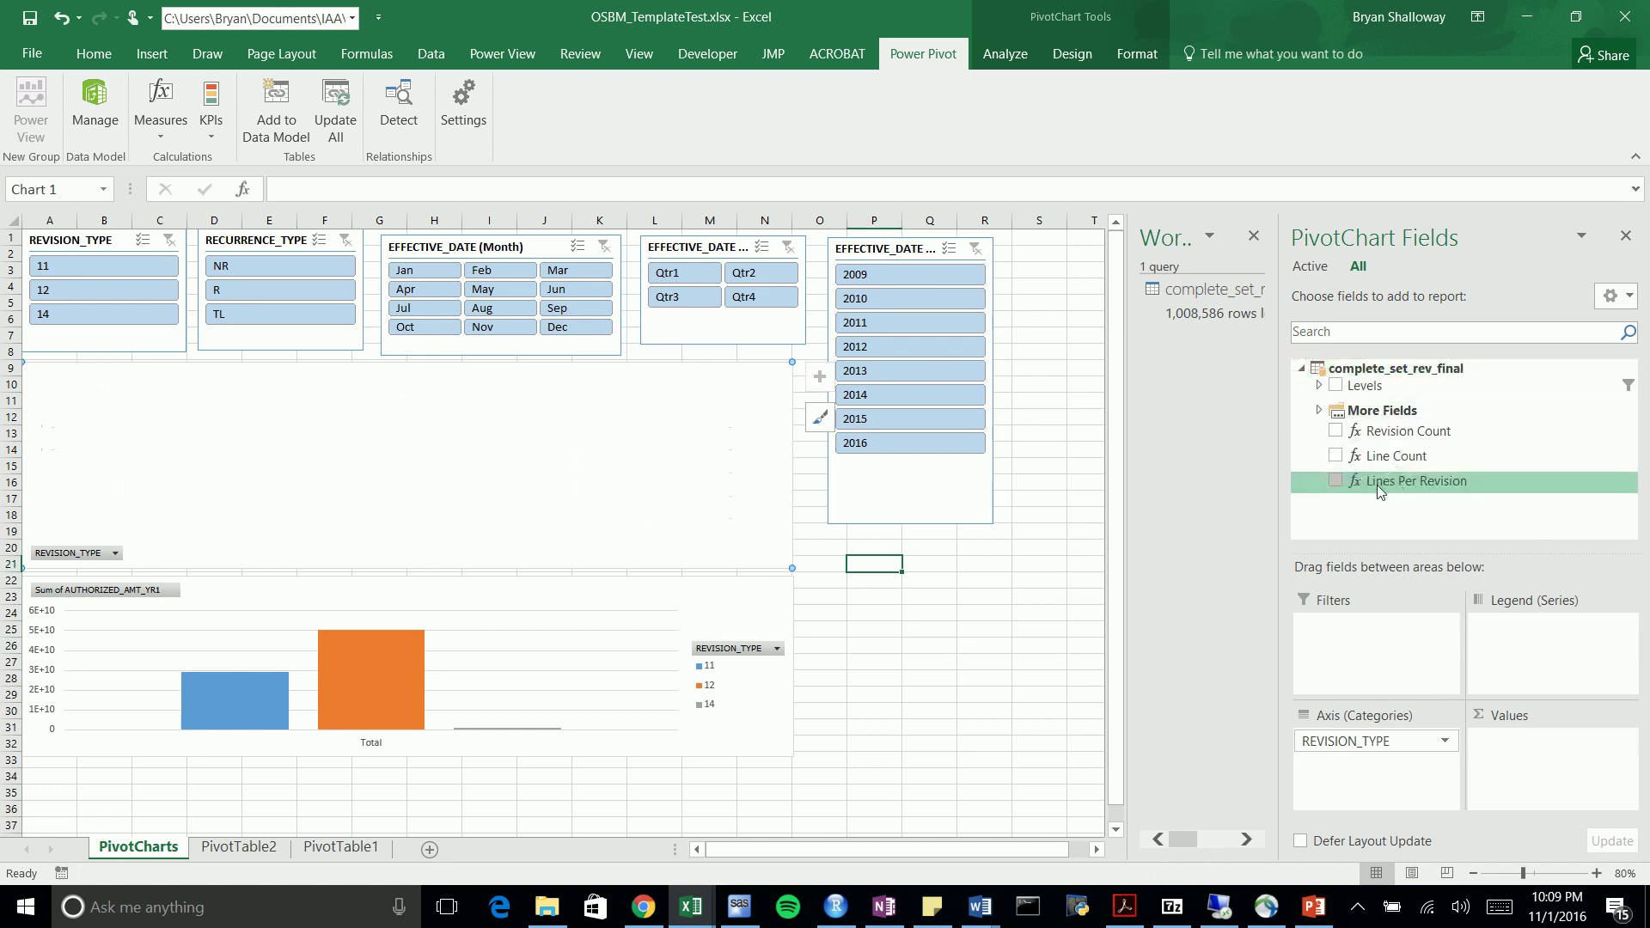
pyautogui.click(1339, 481)
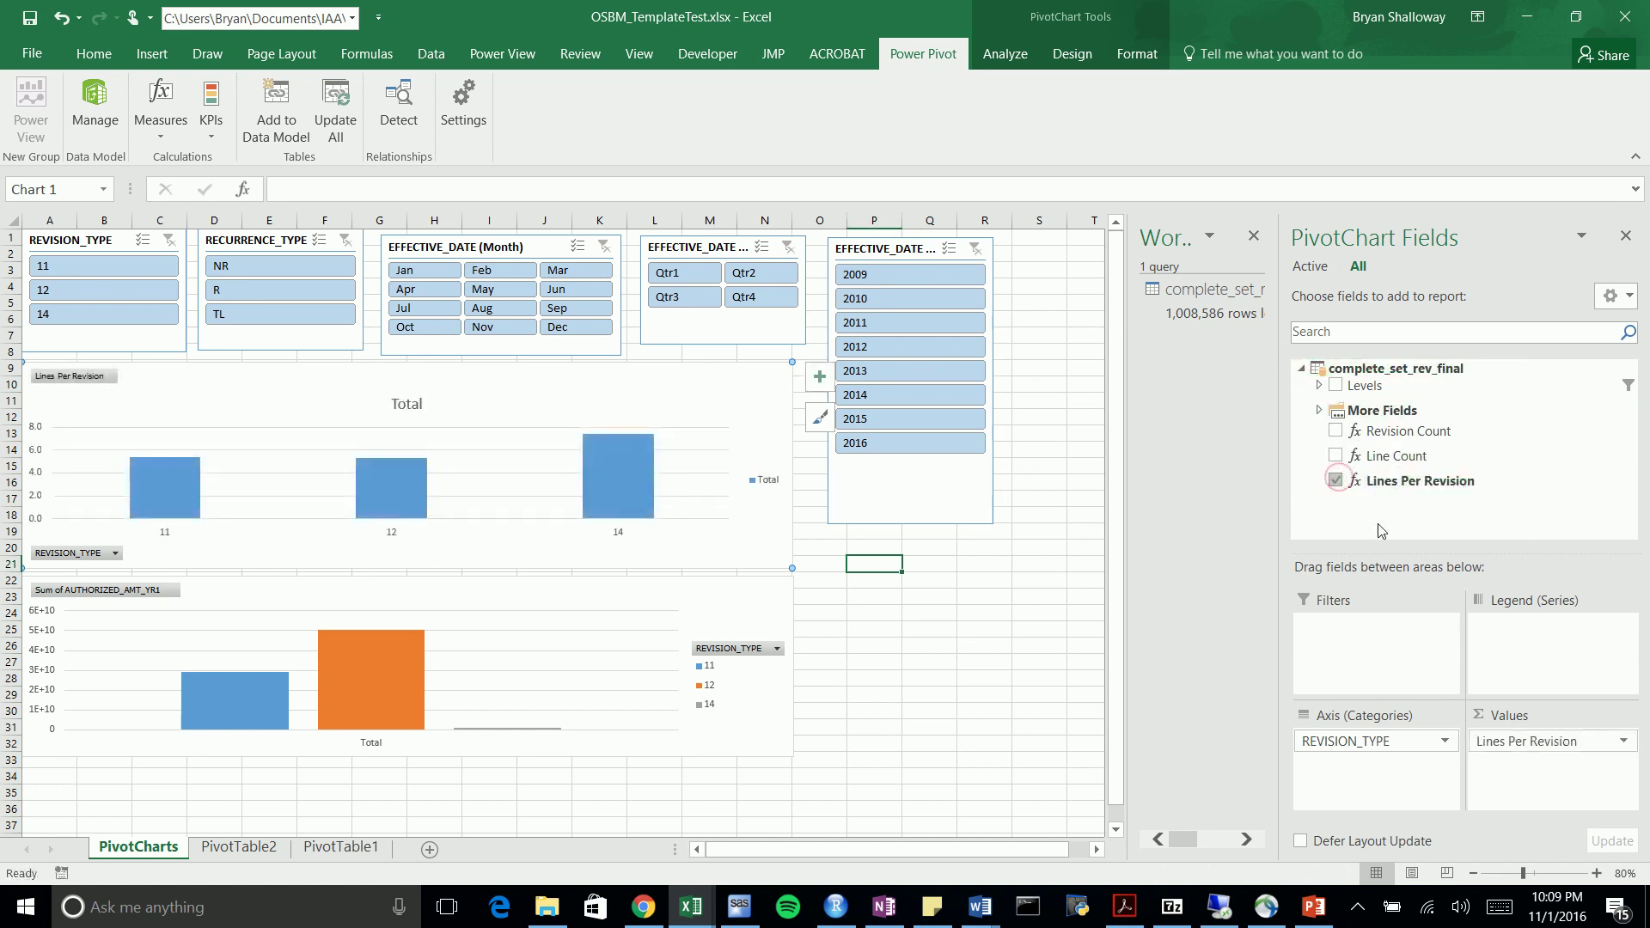
# Move REVISION_TYPE from the axis to the legend and put the Levels hierarchy on the upper chart's axis
pyautogui.moveTo(1356, 744); pyautogui.dragTo(1513, 626)
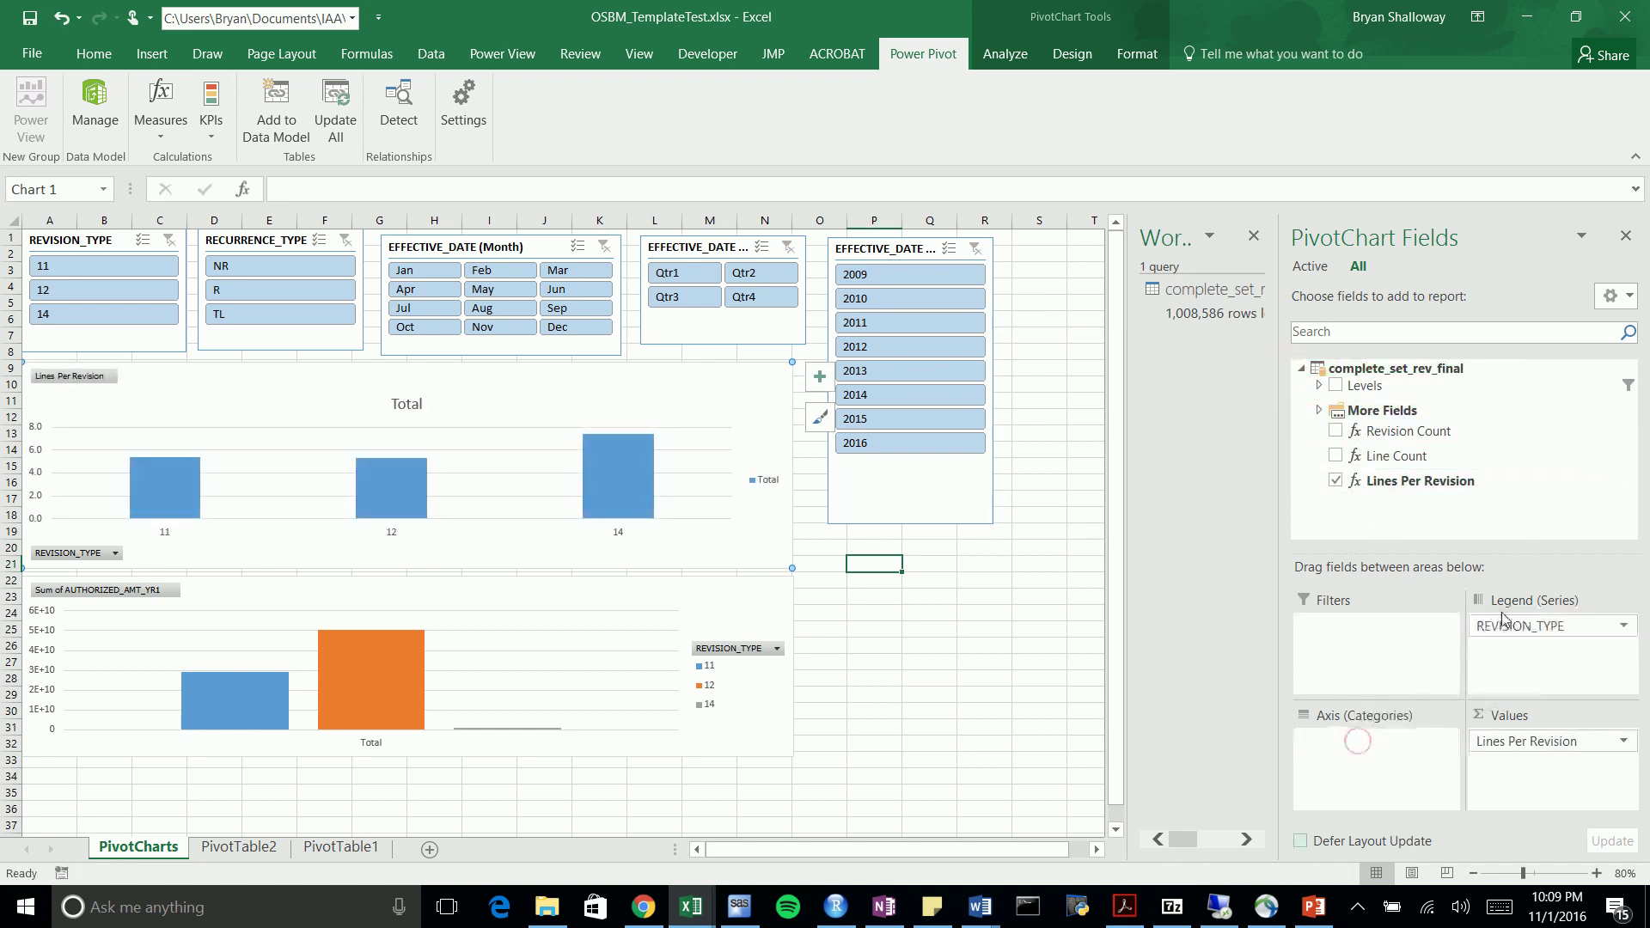
pyautogui.click(1337, 386)
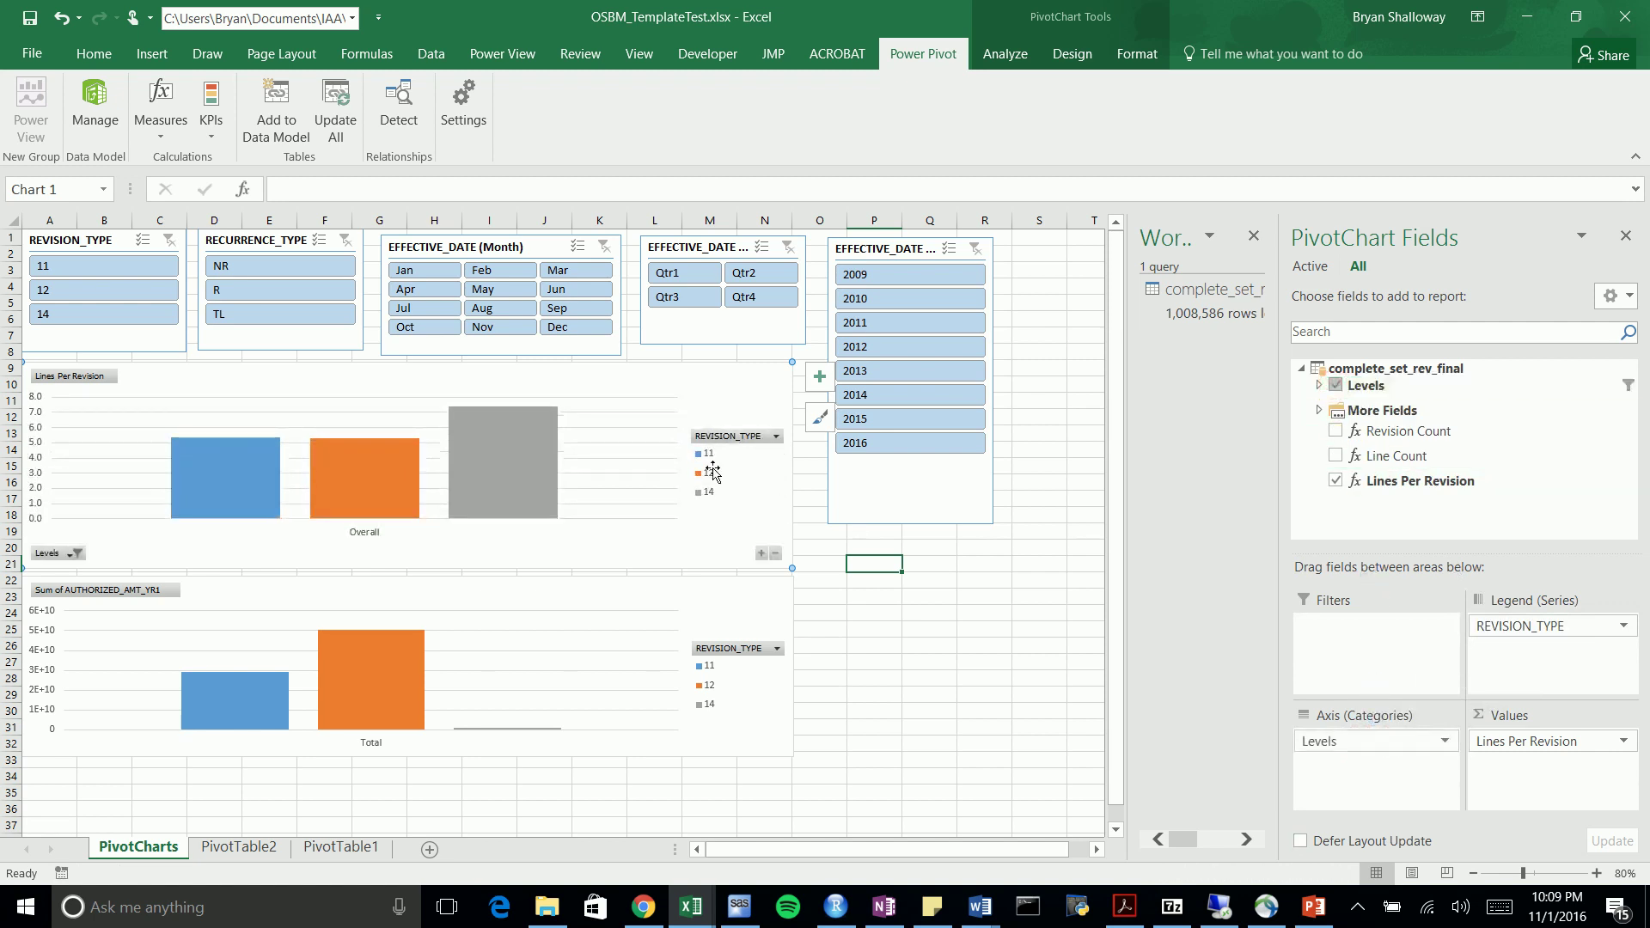
# Drill the Lines Per Revision chart down from Overall to the committees and into the Education departments
pyautogui.click(371, 464)
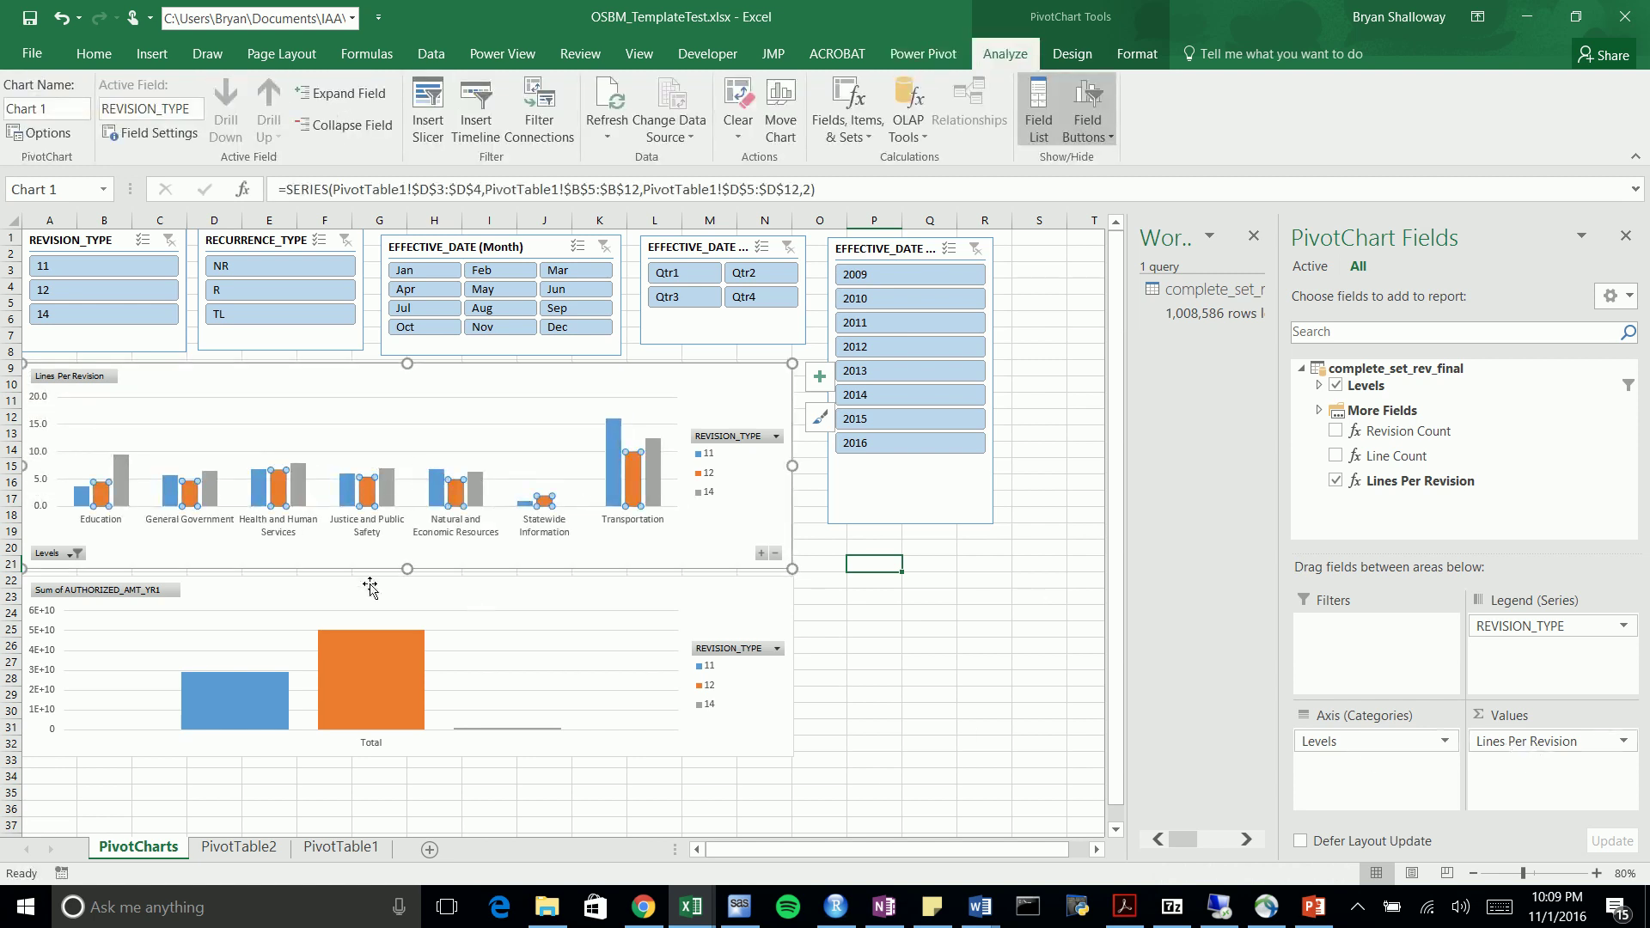
pyautogui.doubleClick(129, 481)
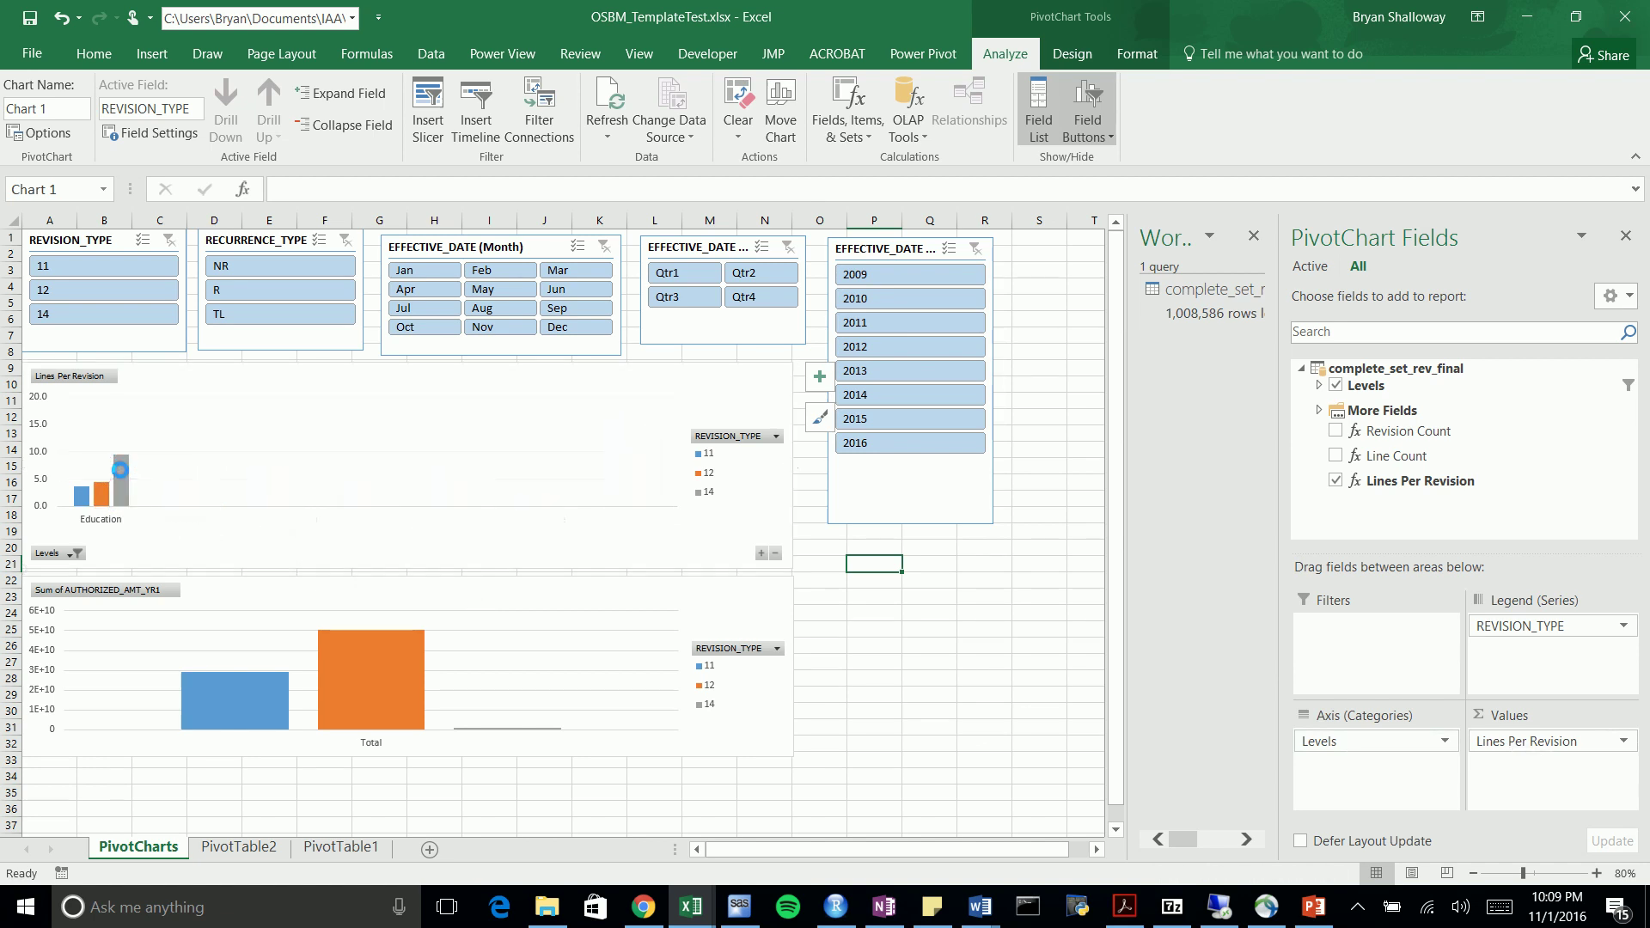
pyautogui.click(198, 470)
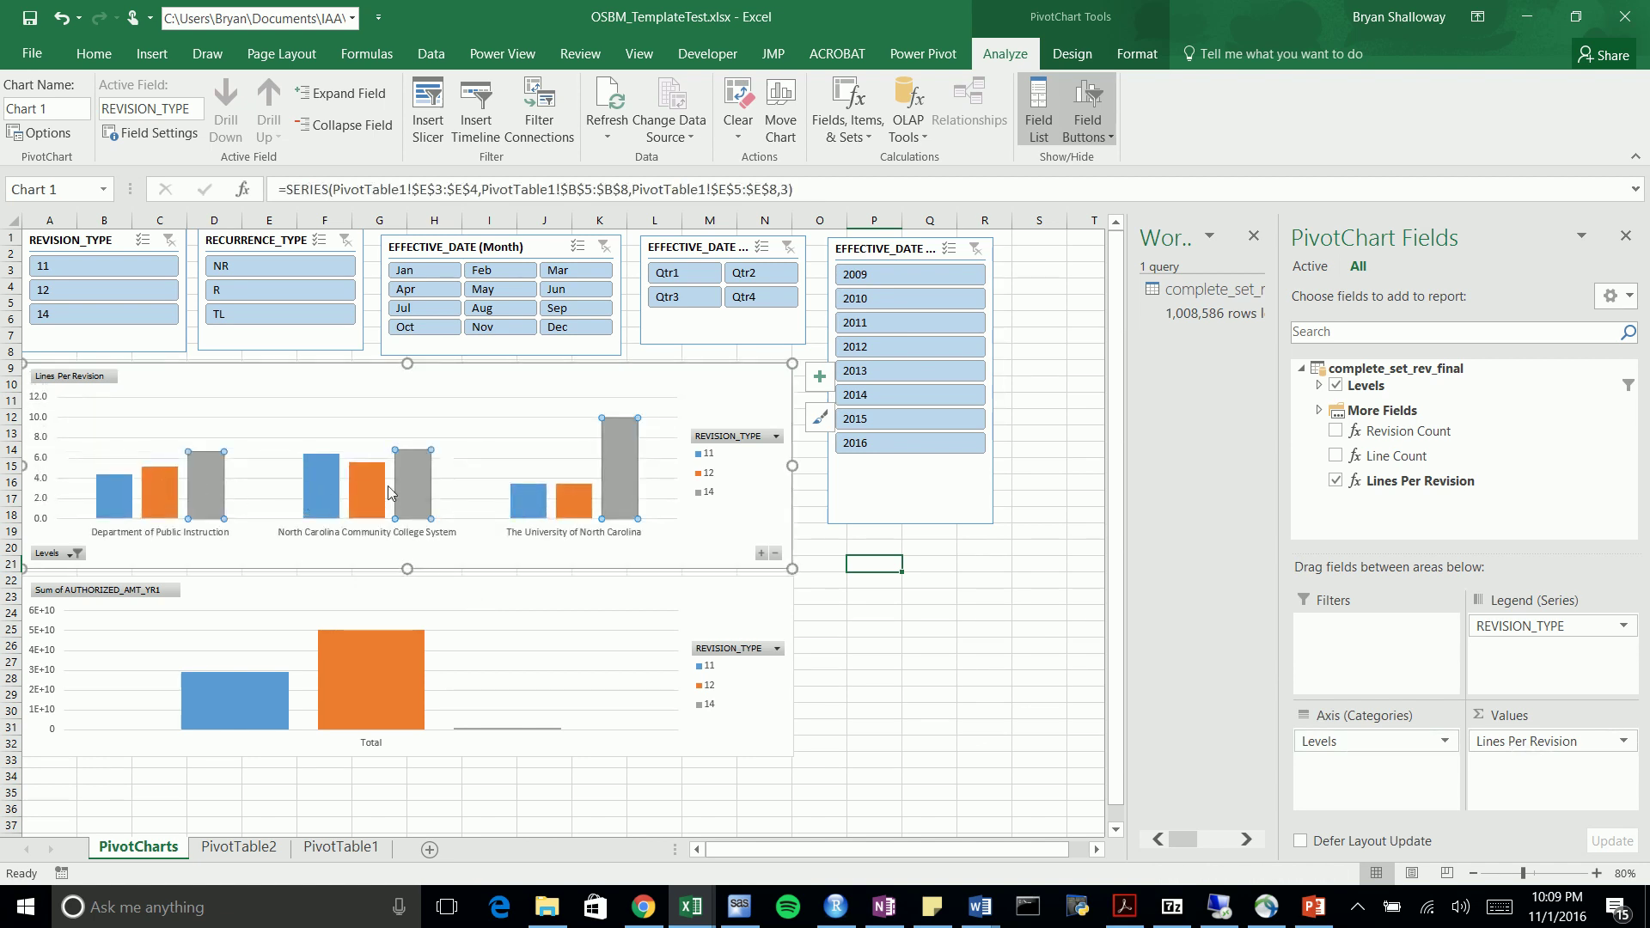
# Try swapping the upper chart's values to Line Count and Revision Count, and put Lines Per Revision back
pyautogui.rightClick(414, 477)
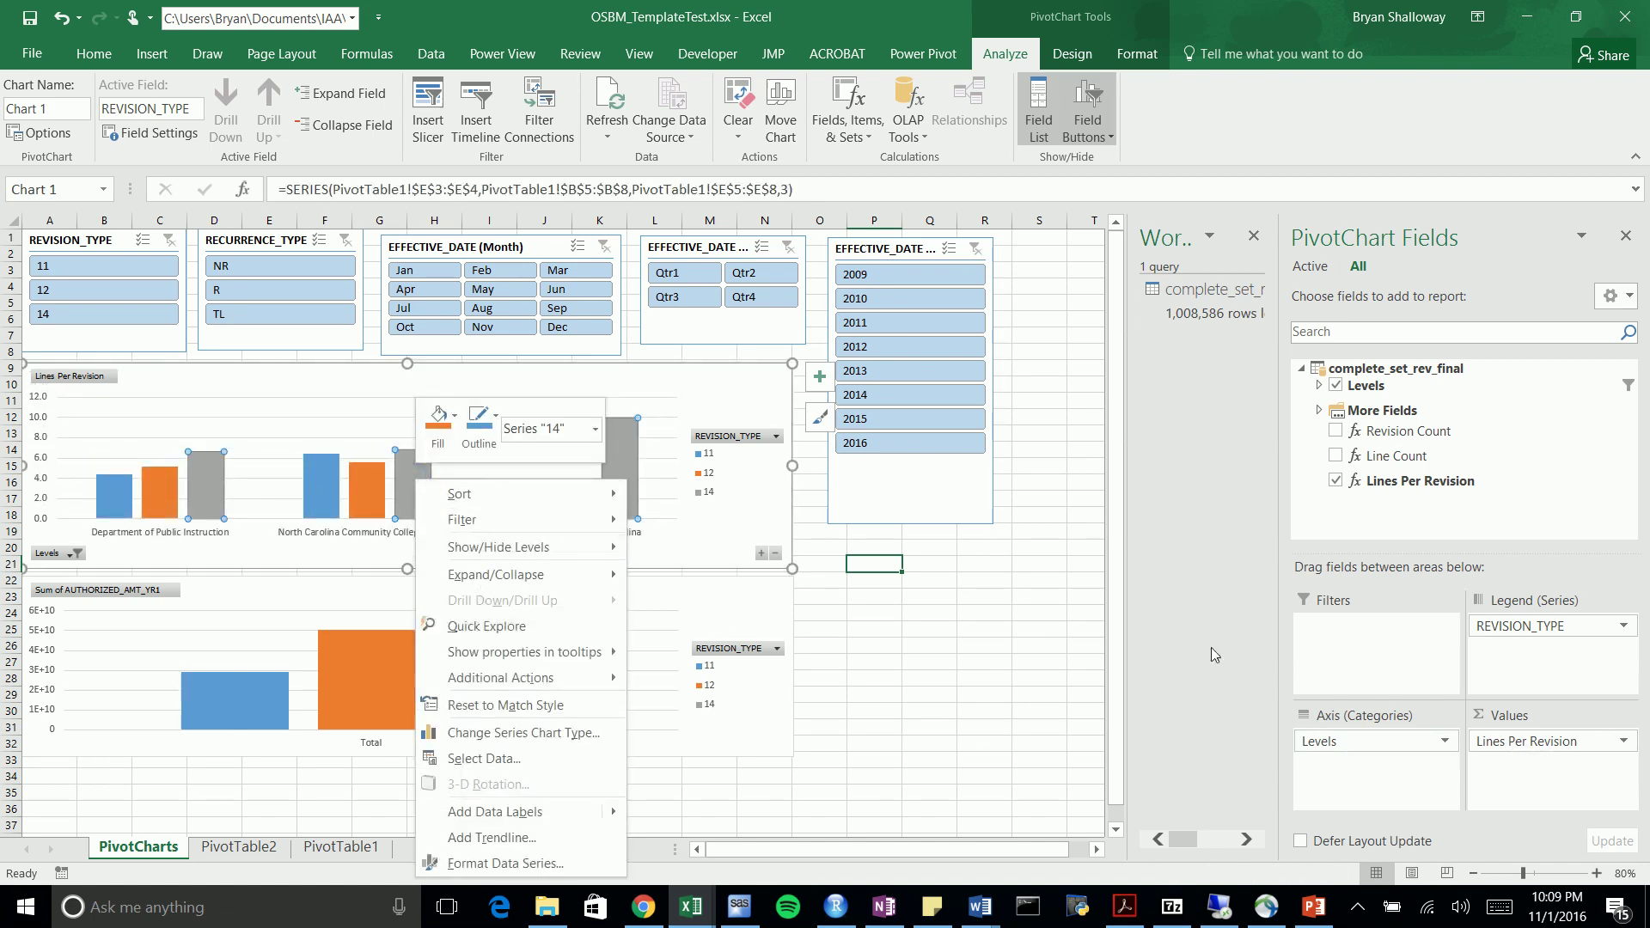
pyautogui.press('Escape')
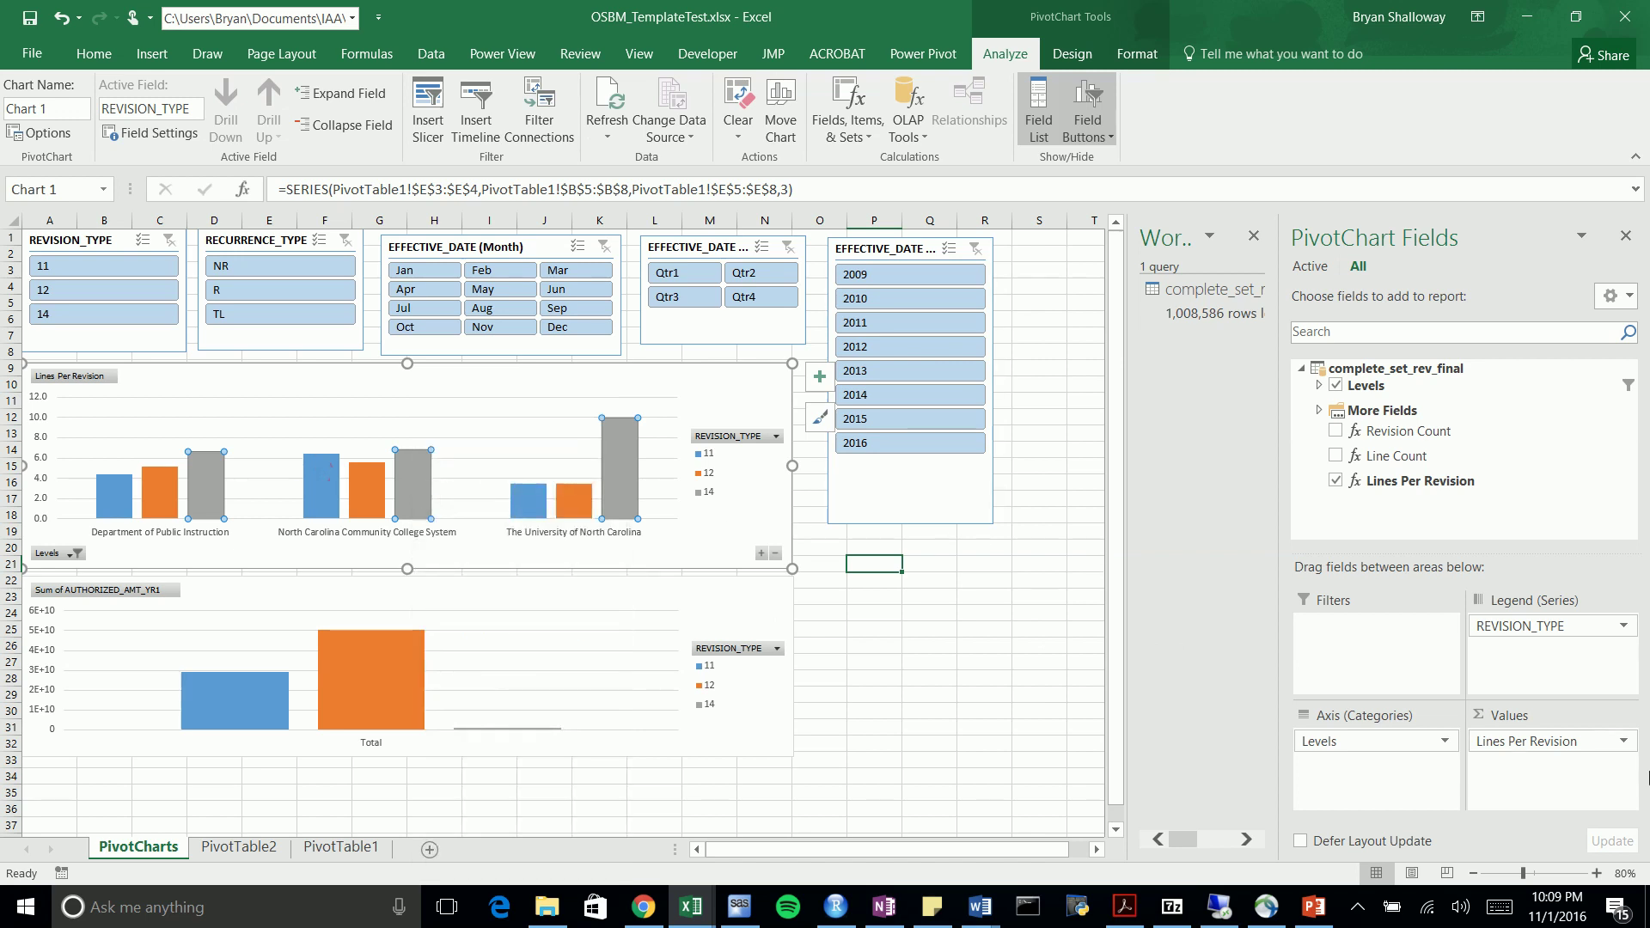
pyautogui.click(1335, 483)
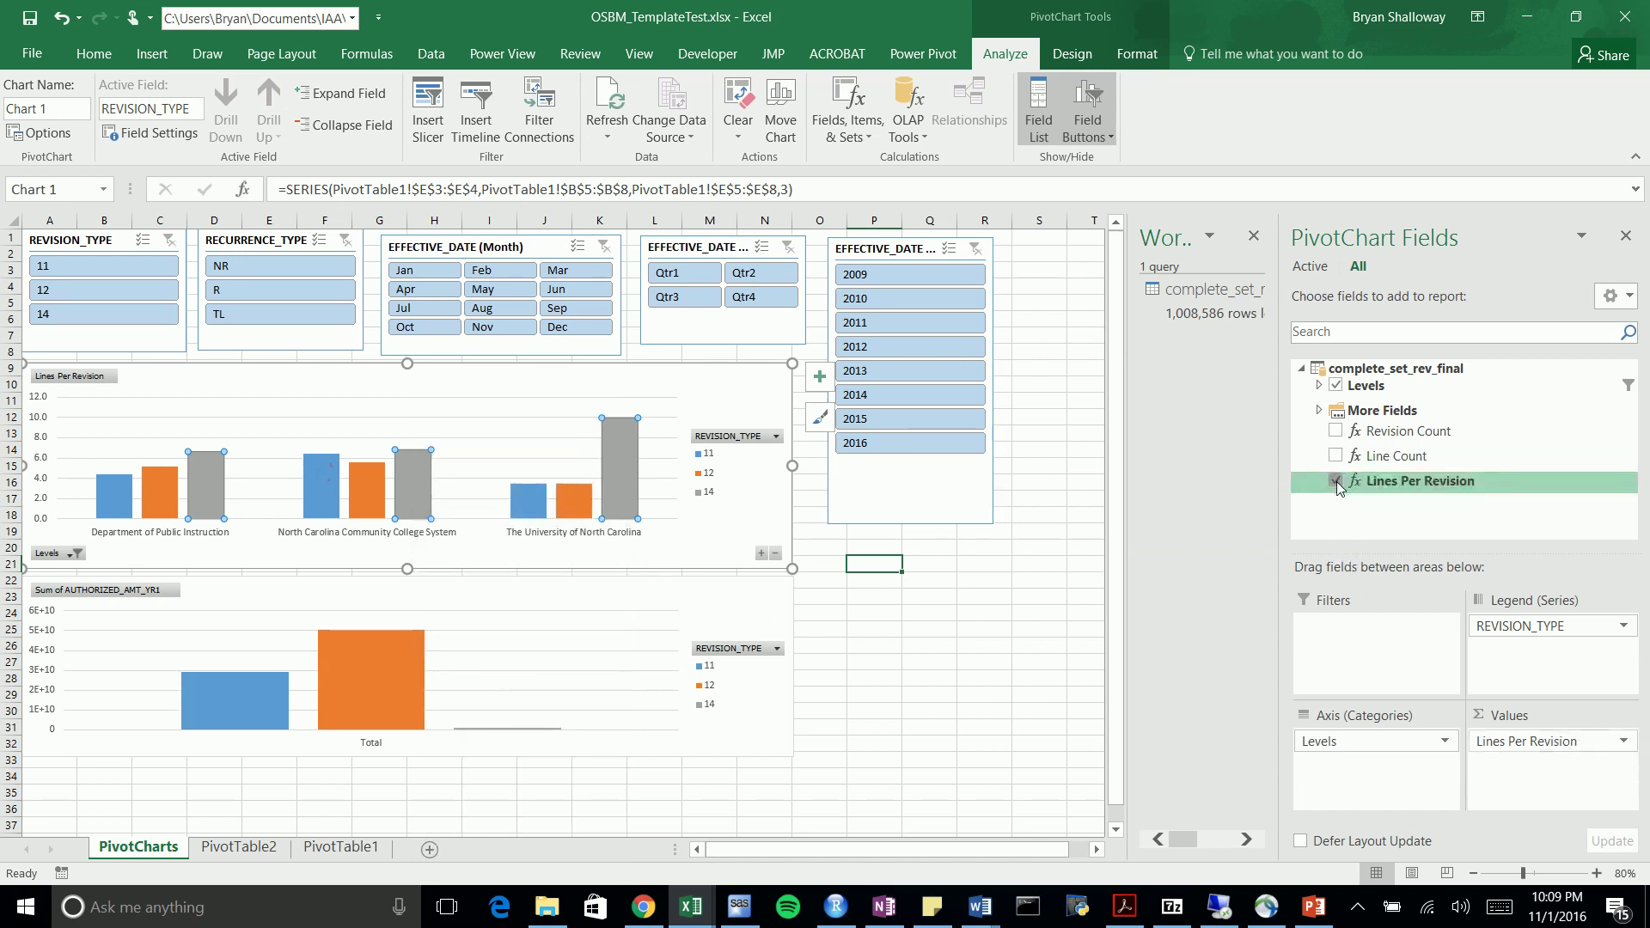
pyautogui.click(1336, 456)
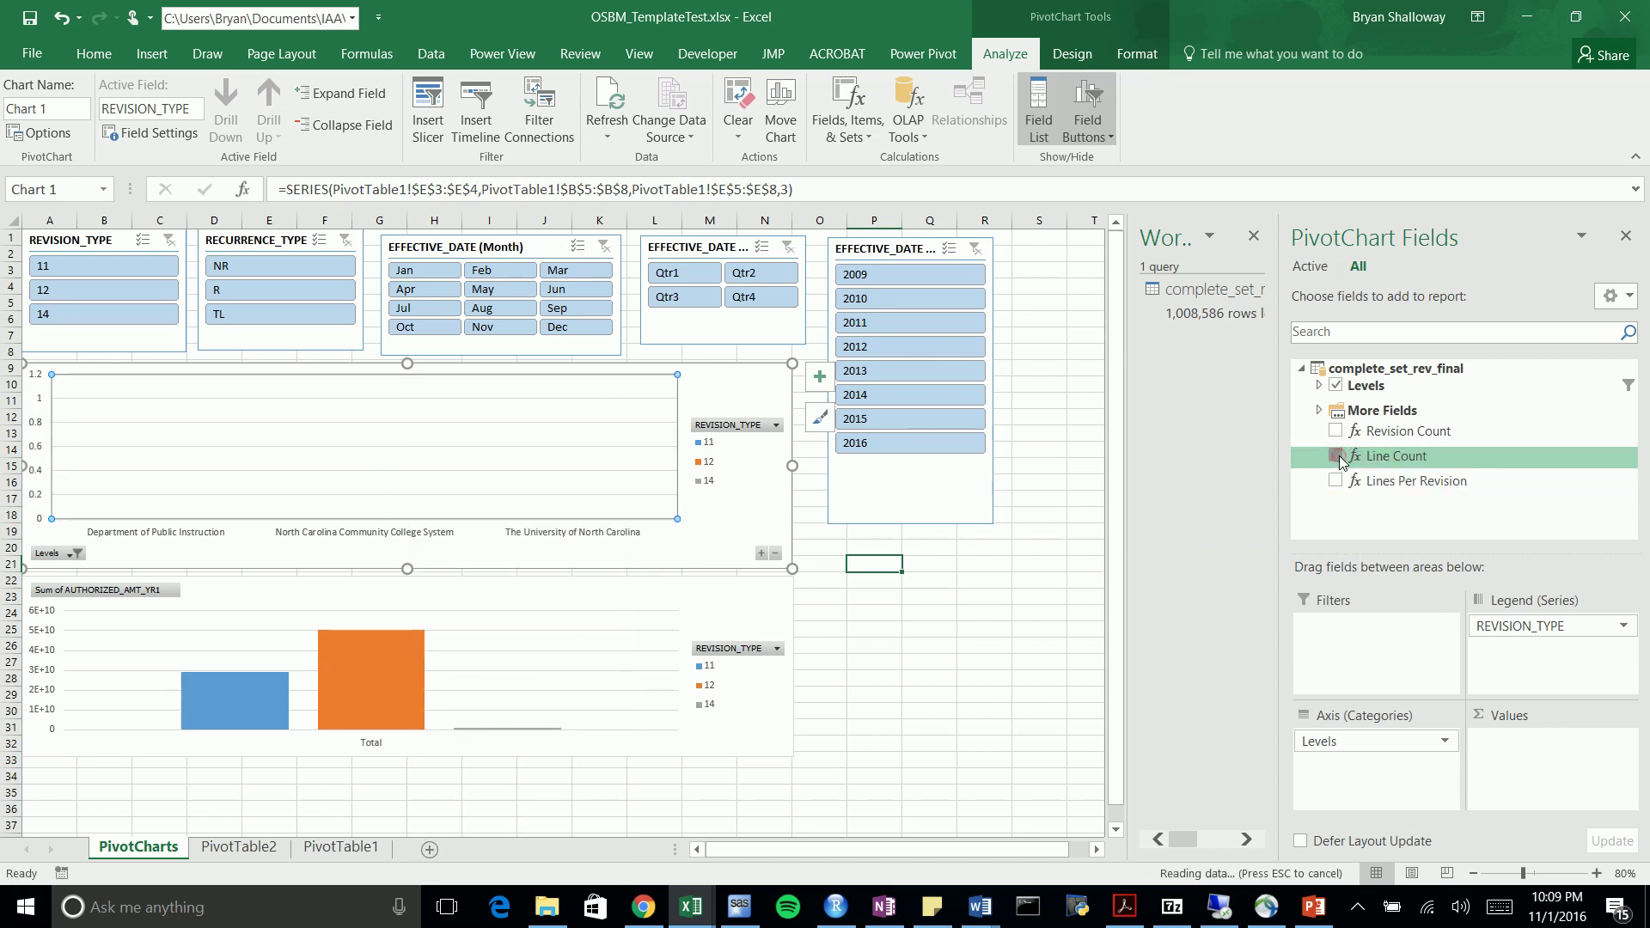
pyautogui.click(1335, 456)
pyautogui.click(1335, 431)
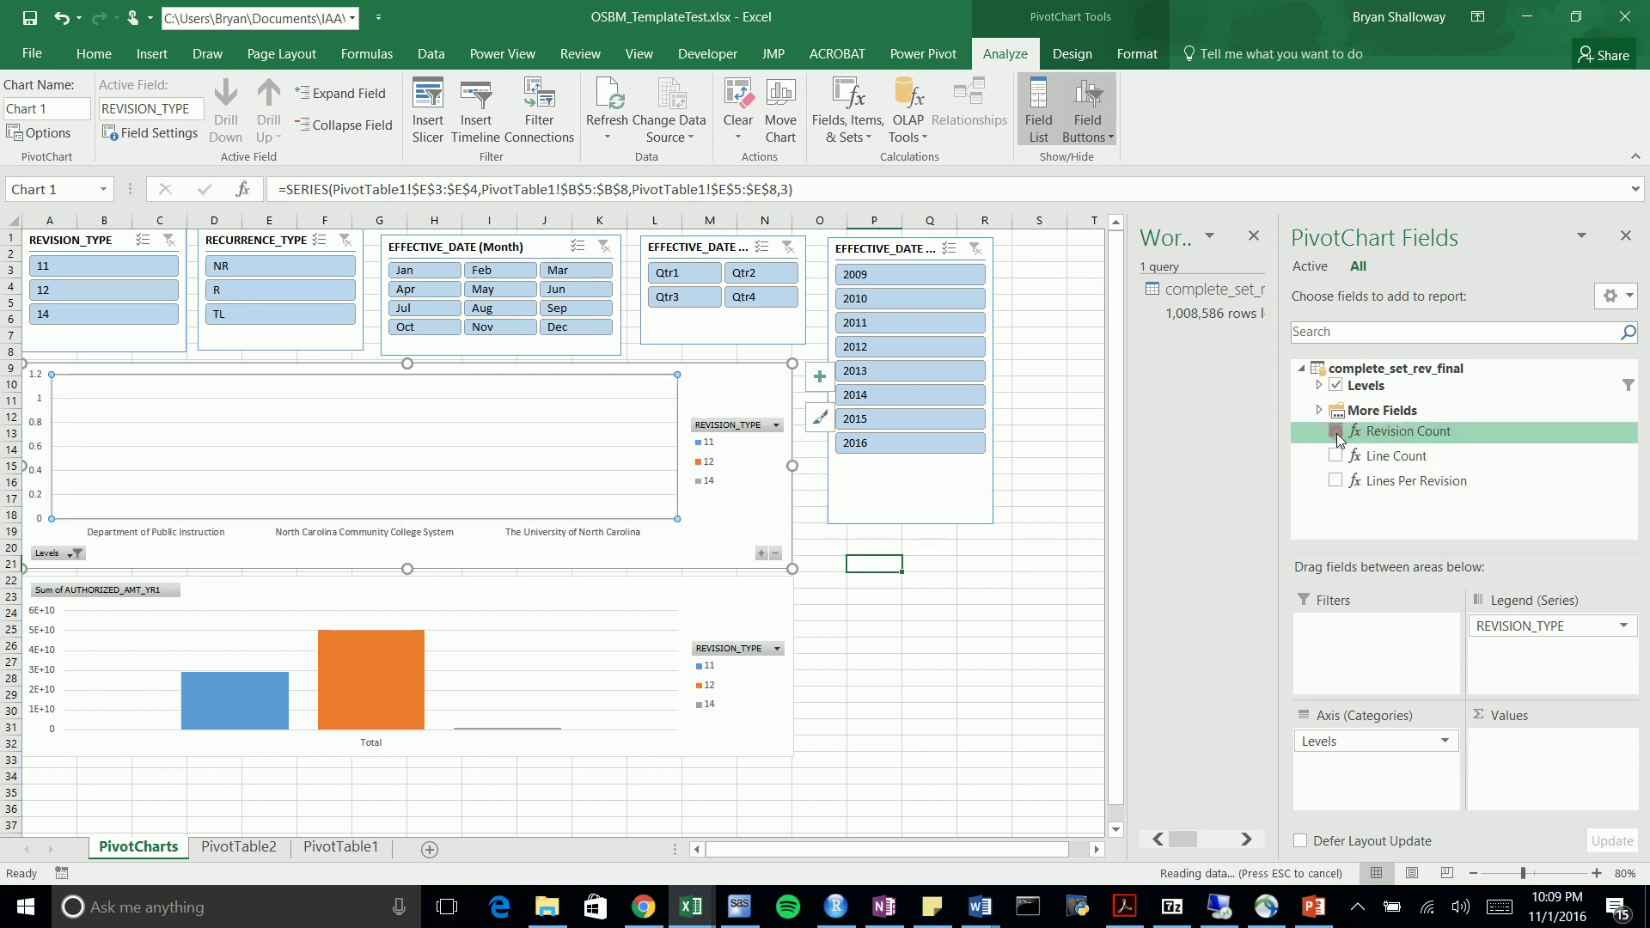
pyautogui.click(1336, 432)
pyautogui.click(1335, 456)
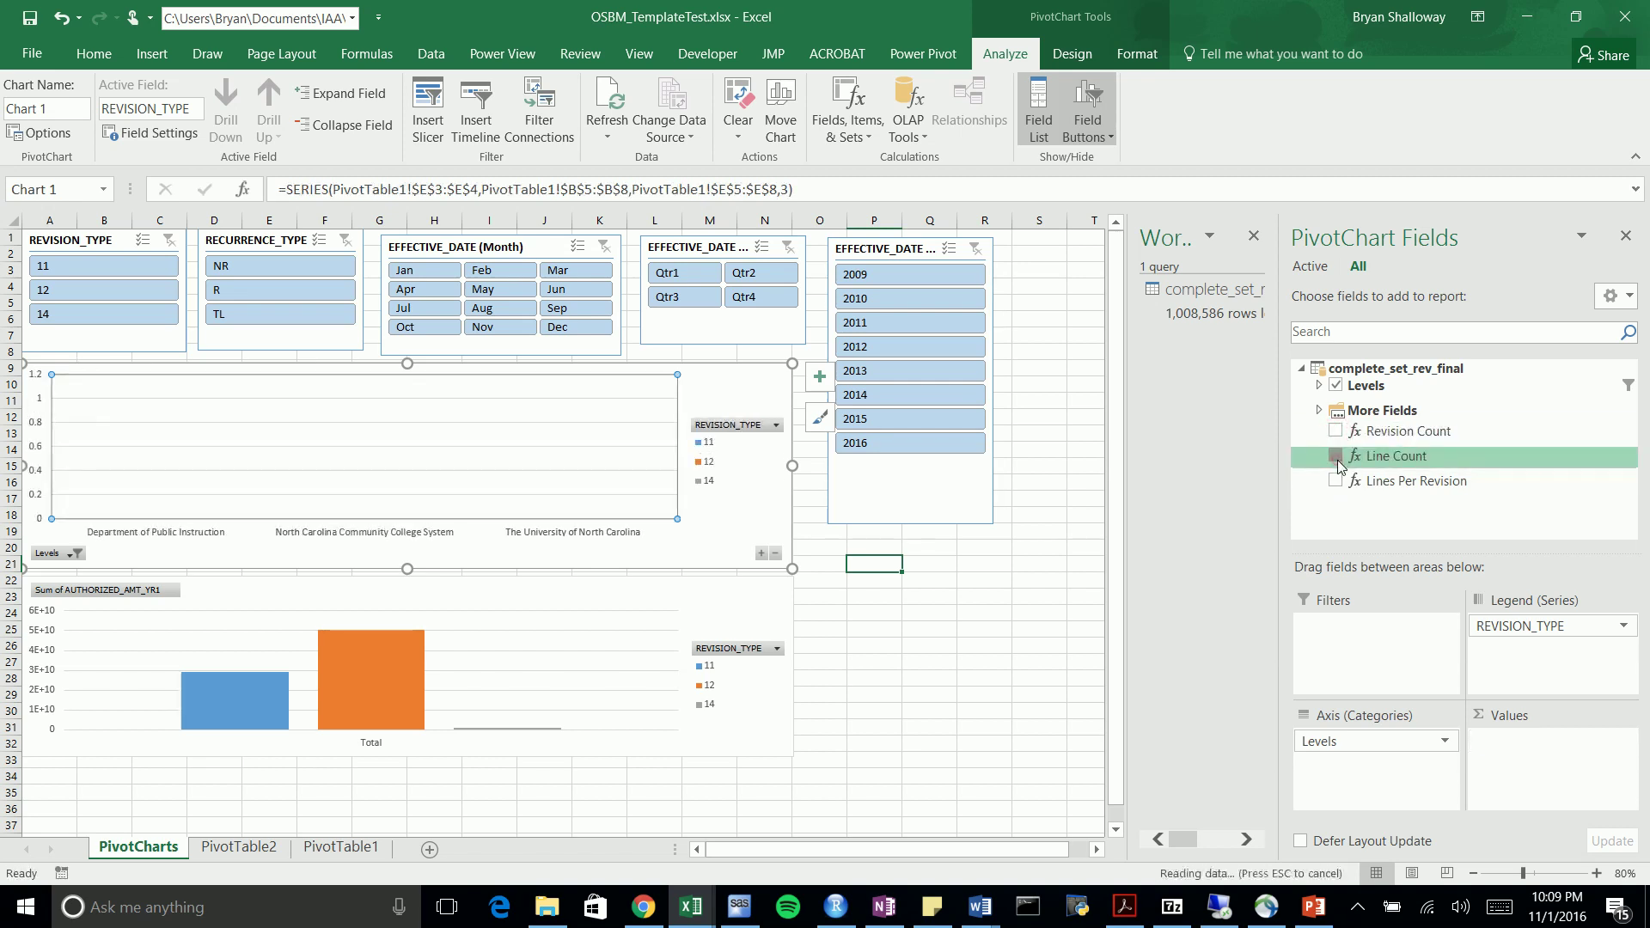
pyautogui.click(1336, 456)
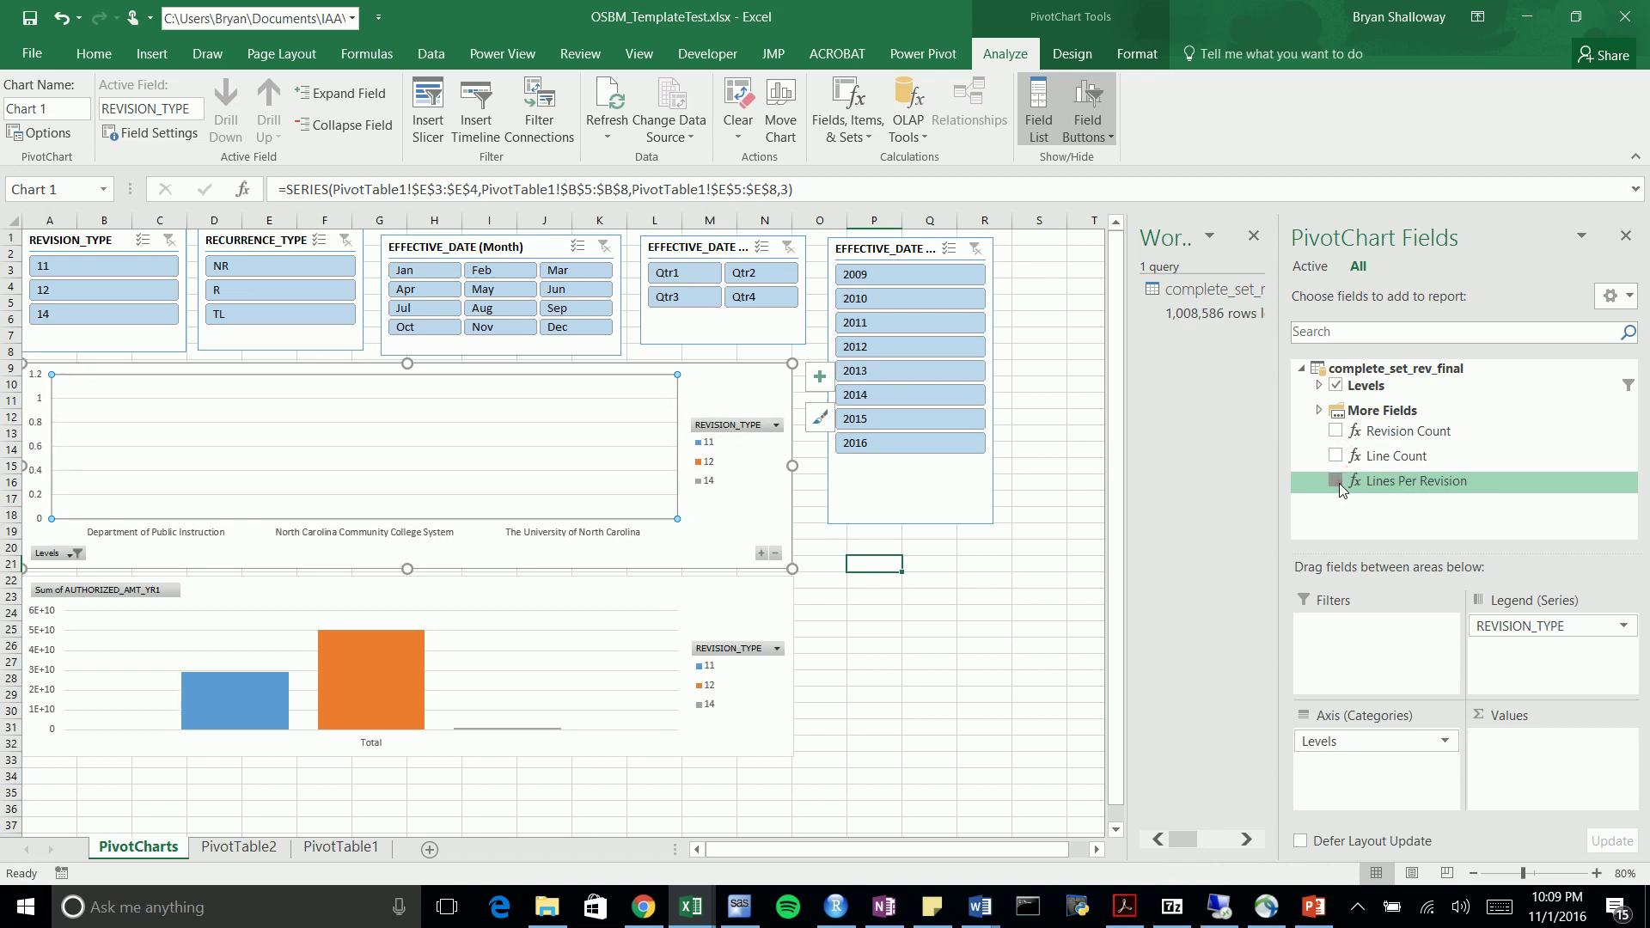
pyautogui.click(1335, 481)
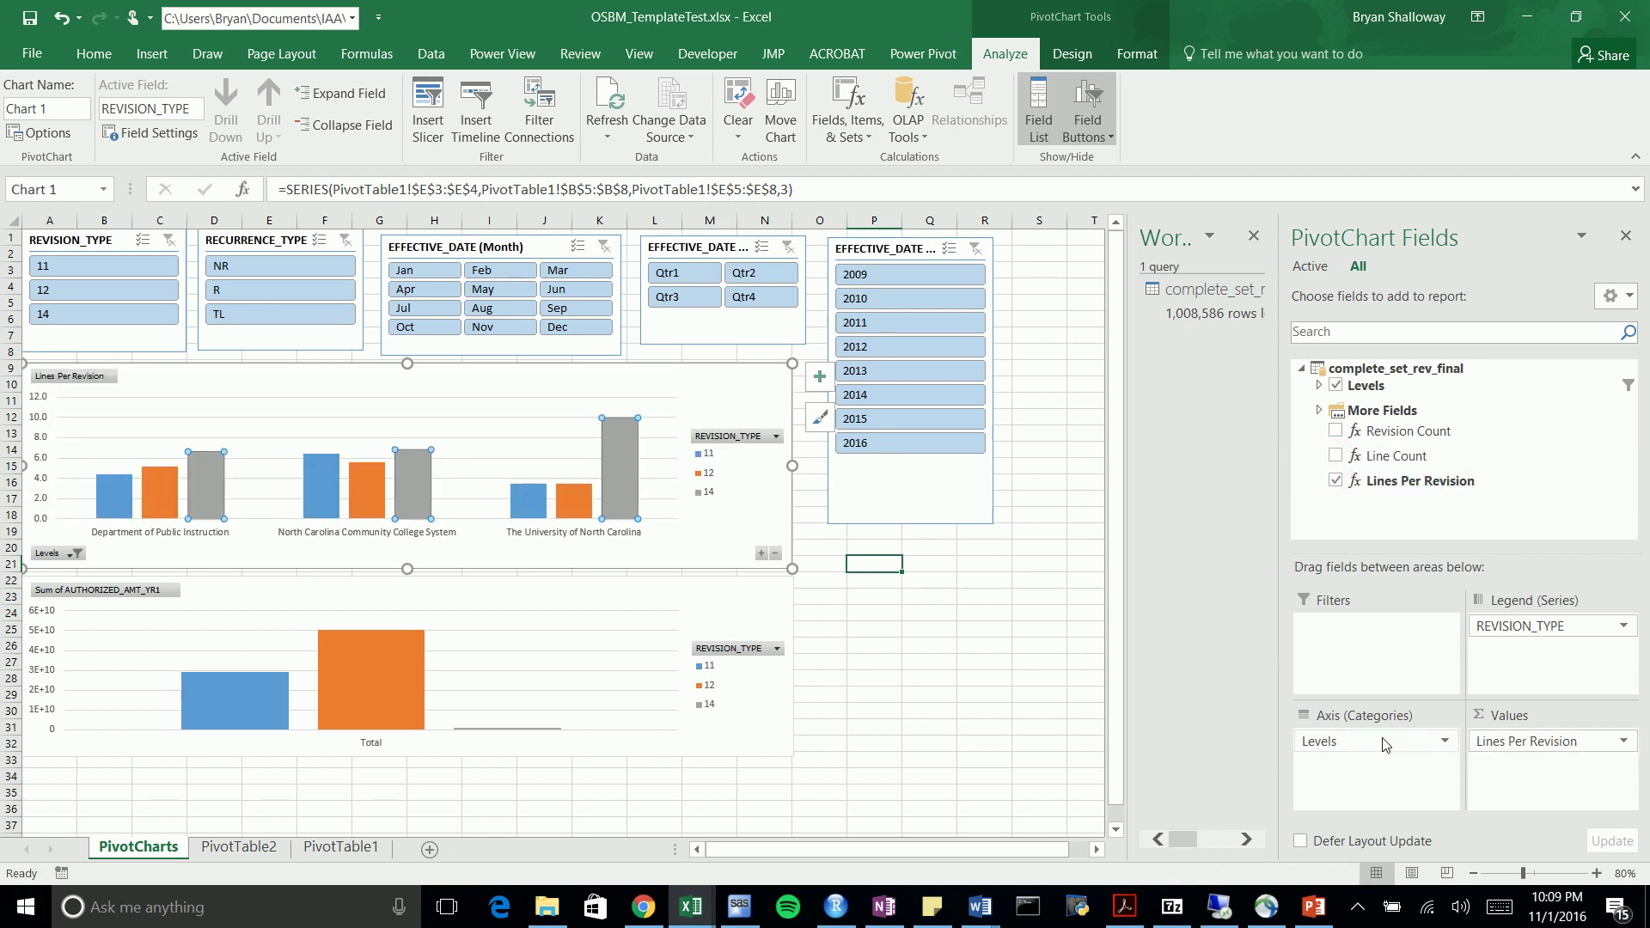
# Open the workbook's data model in the Power Pivot window
pyautogui.click(846, 543)
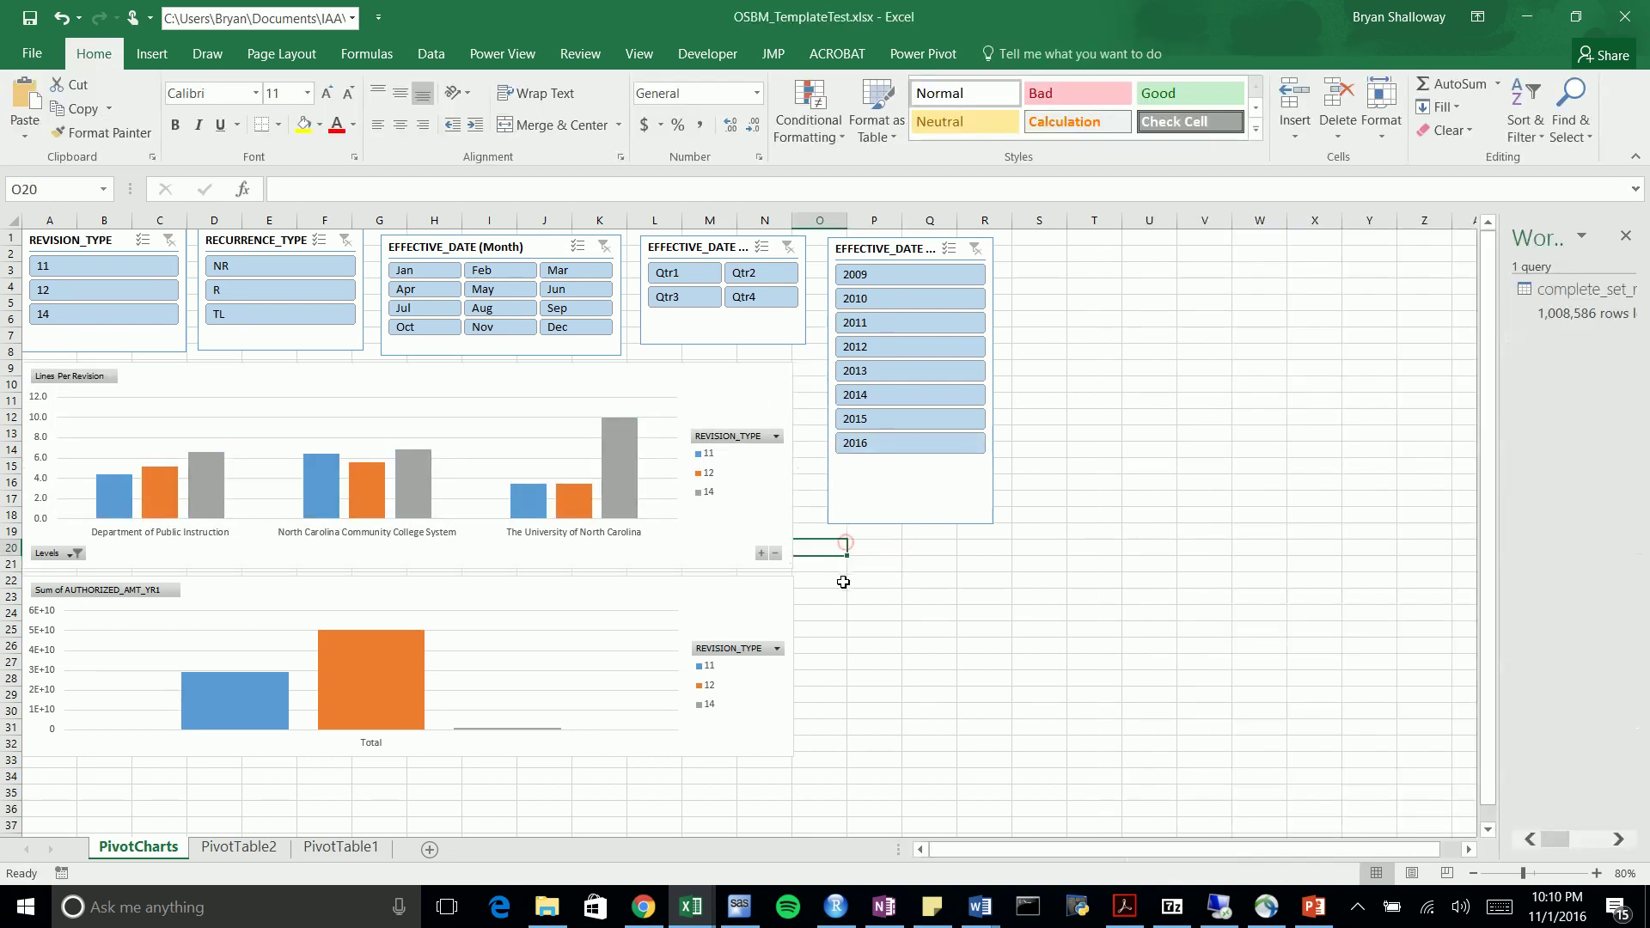
pyautogui.click(769, 389)
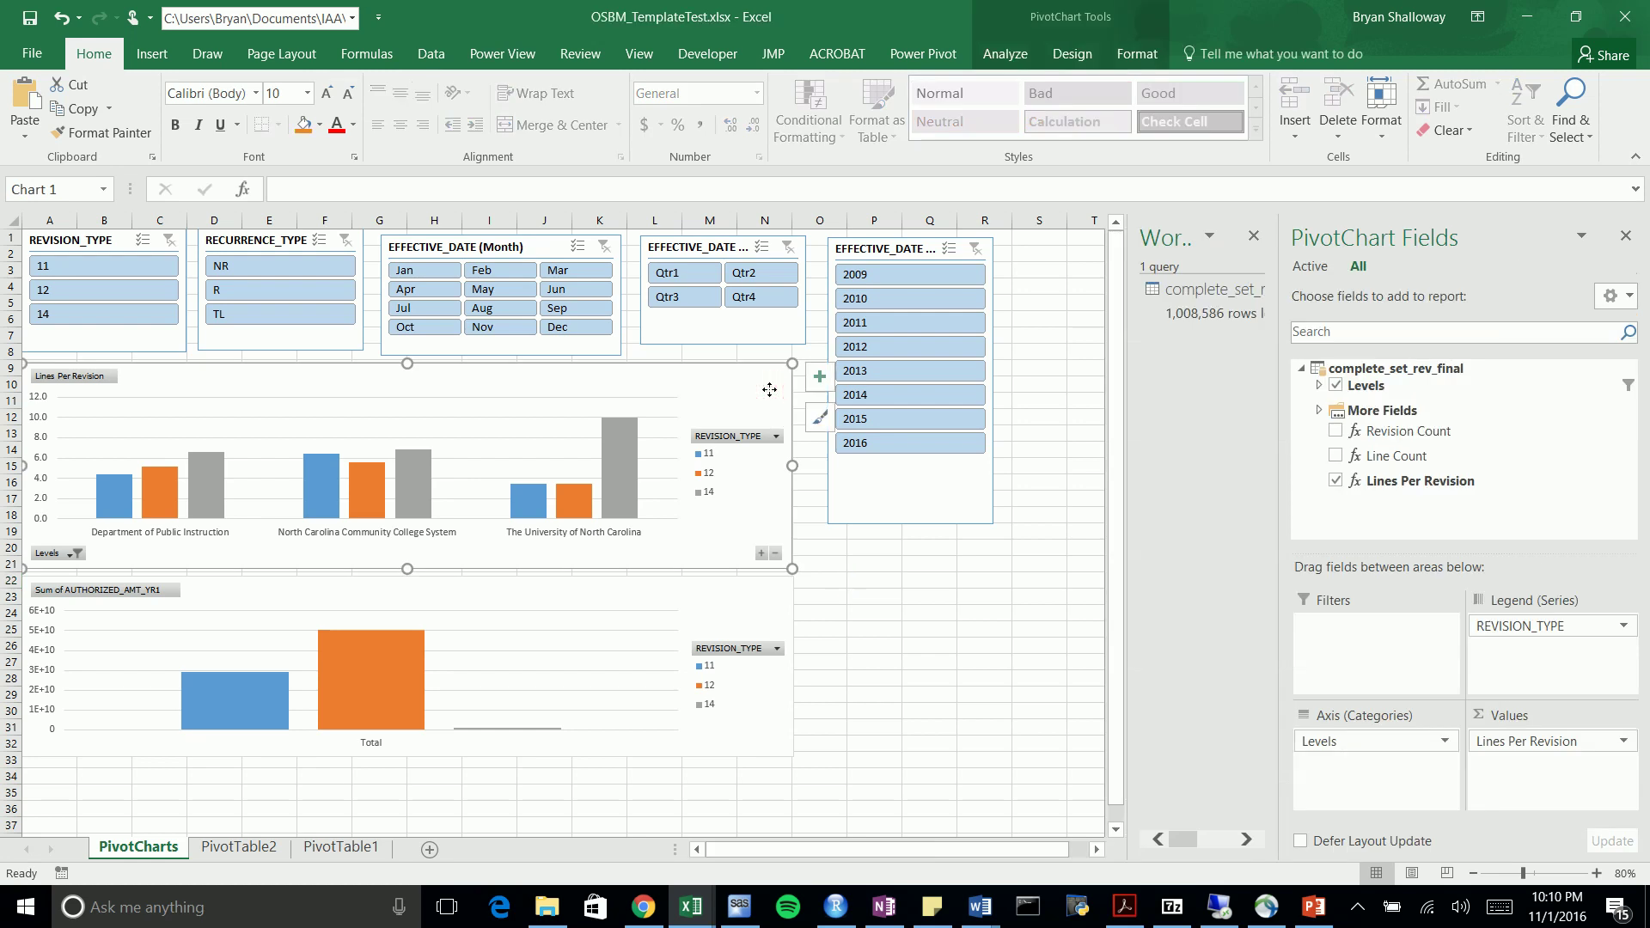
pyautogui.click(900, 59)
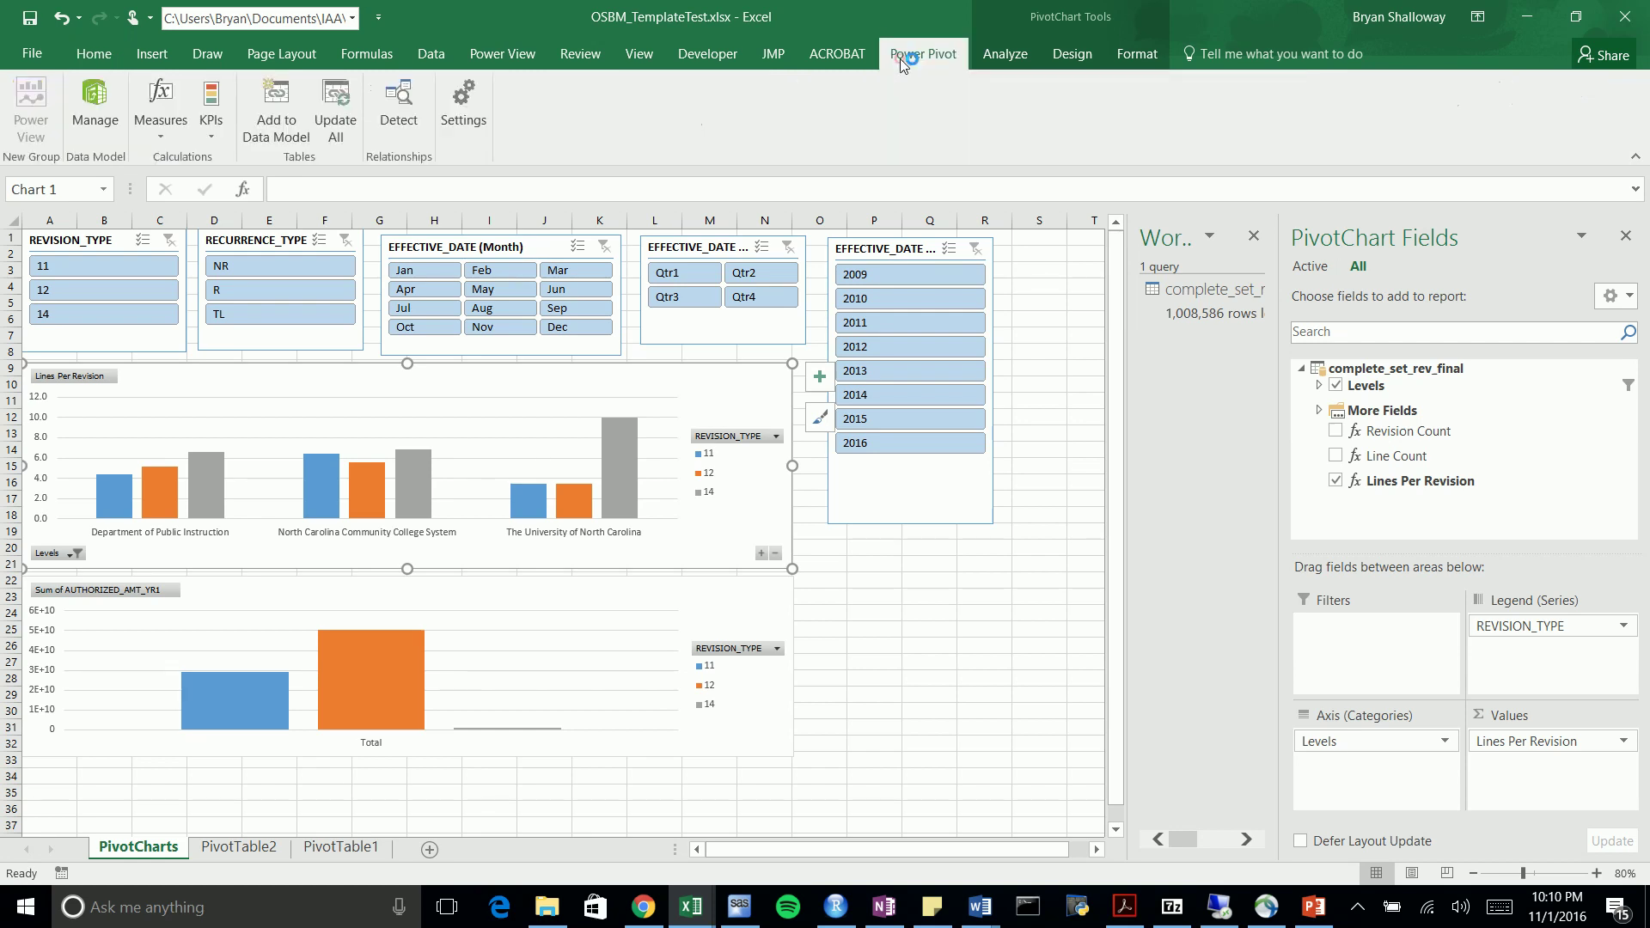
pyautogui.click(89, 99)
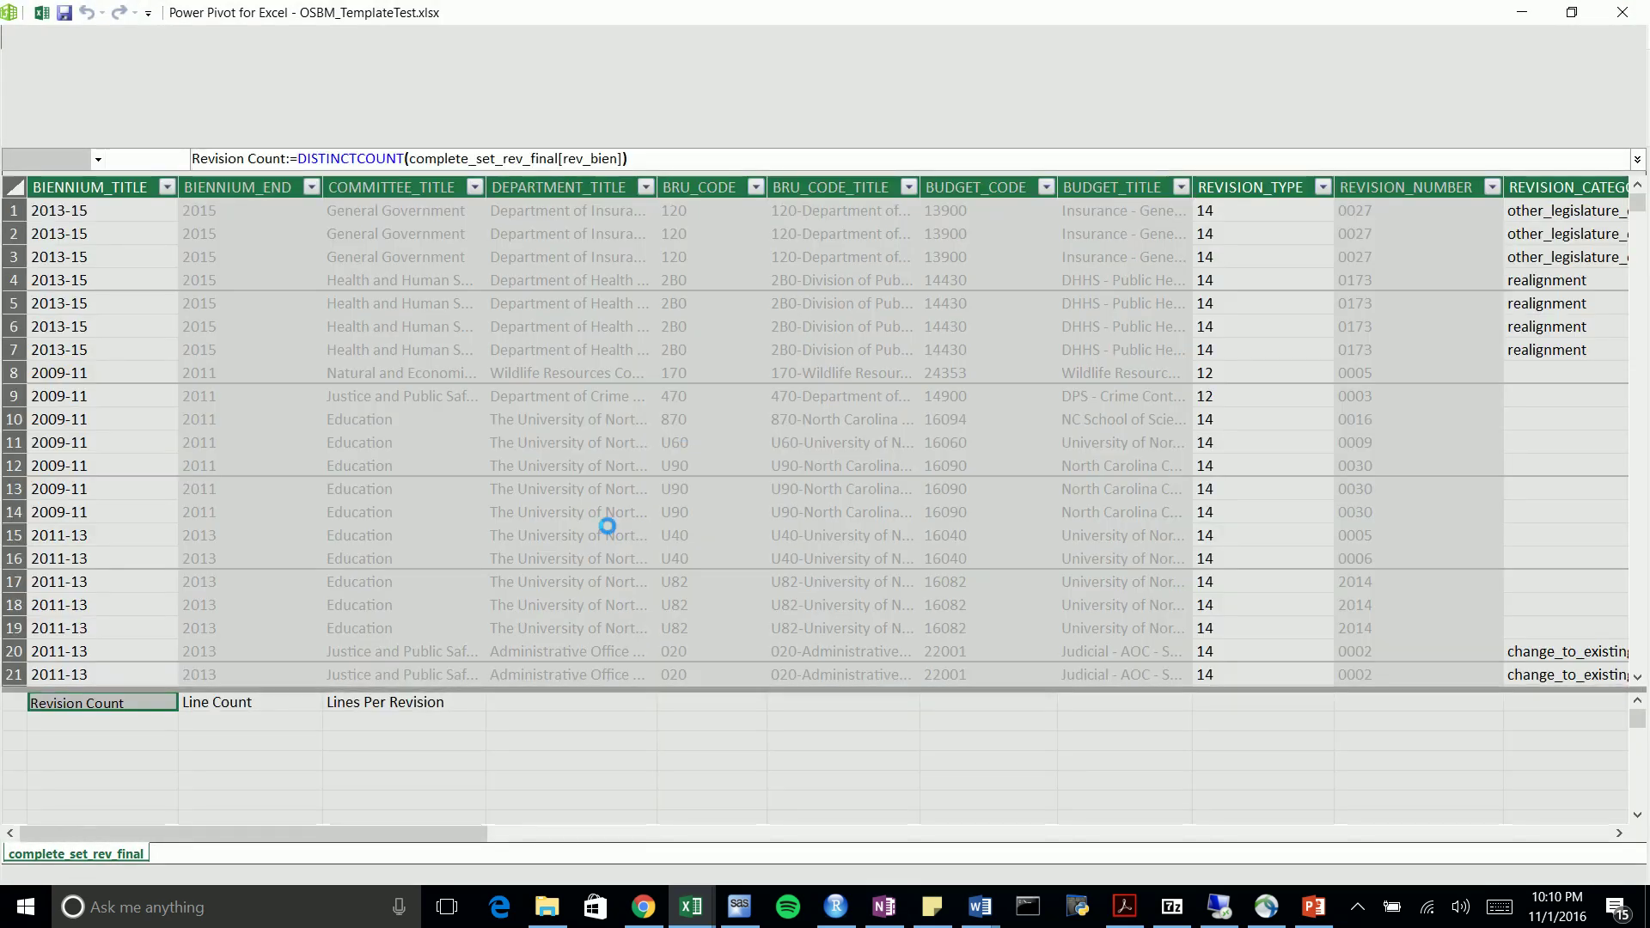
# Examine the Revision Count, Line Count and Lines Per Revision measures and the empty cells around them in the calculation area
pyautogui.click(419, 705)
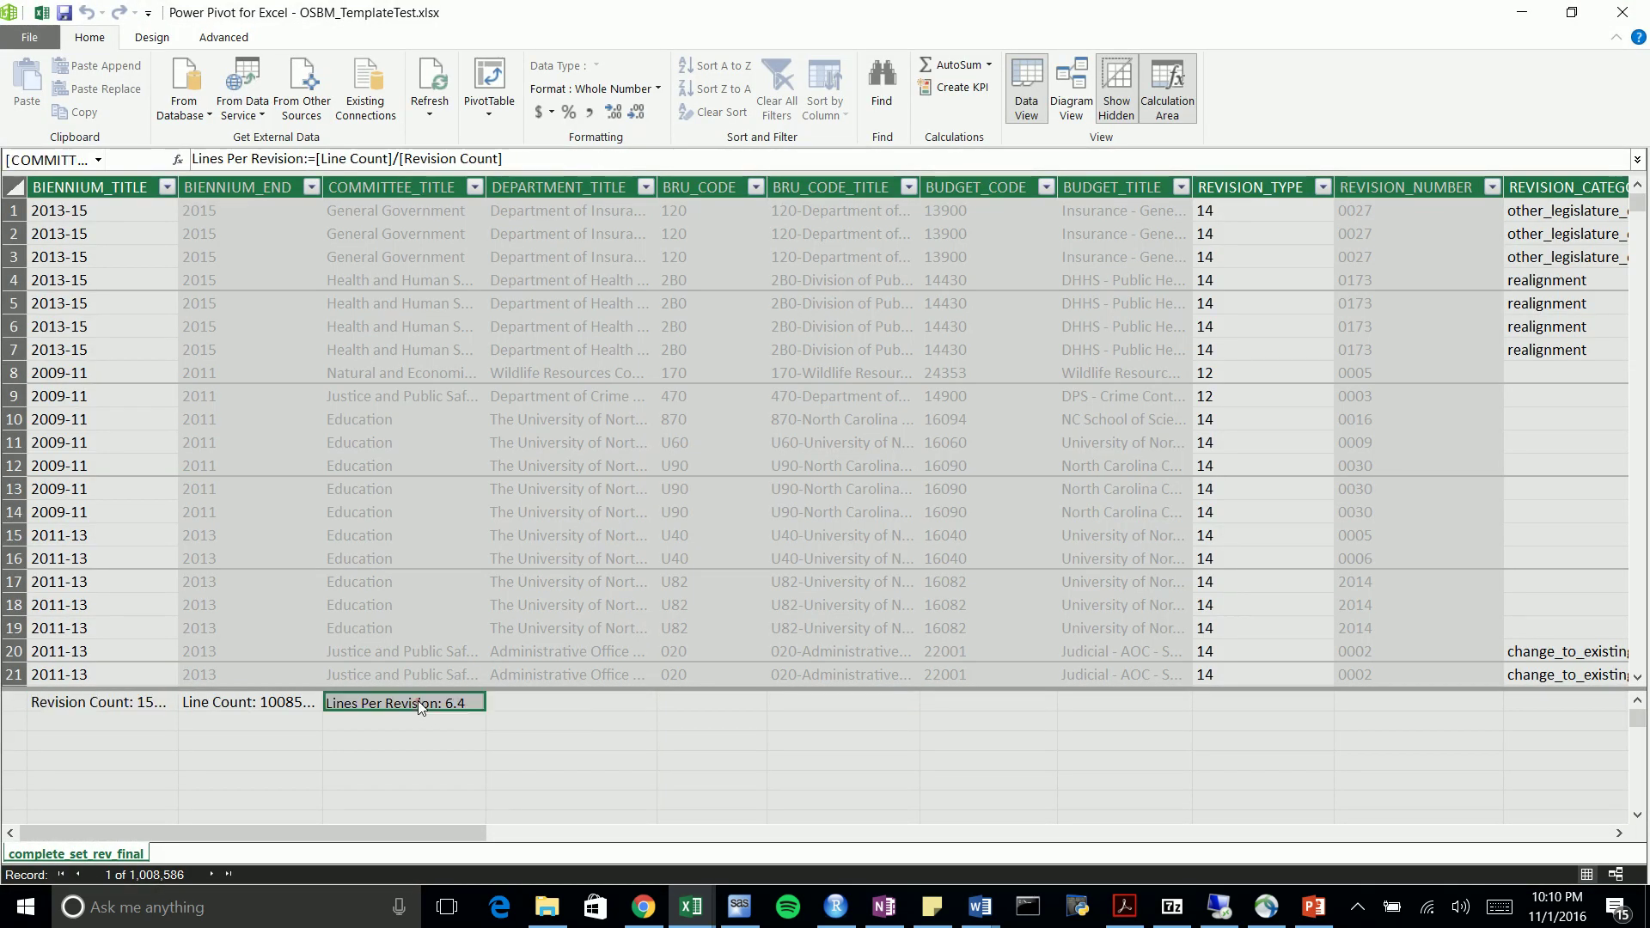
pyautogui.click(270, 705)
pyautogui.click(142, 701)
pyautogui.click(215, 703)
pyautogui.click(400, 704)
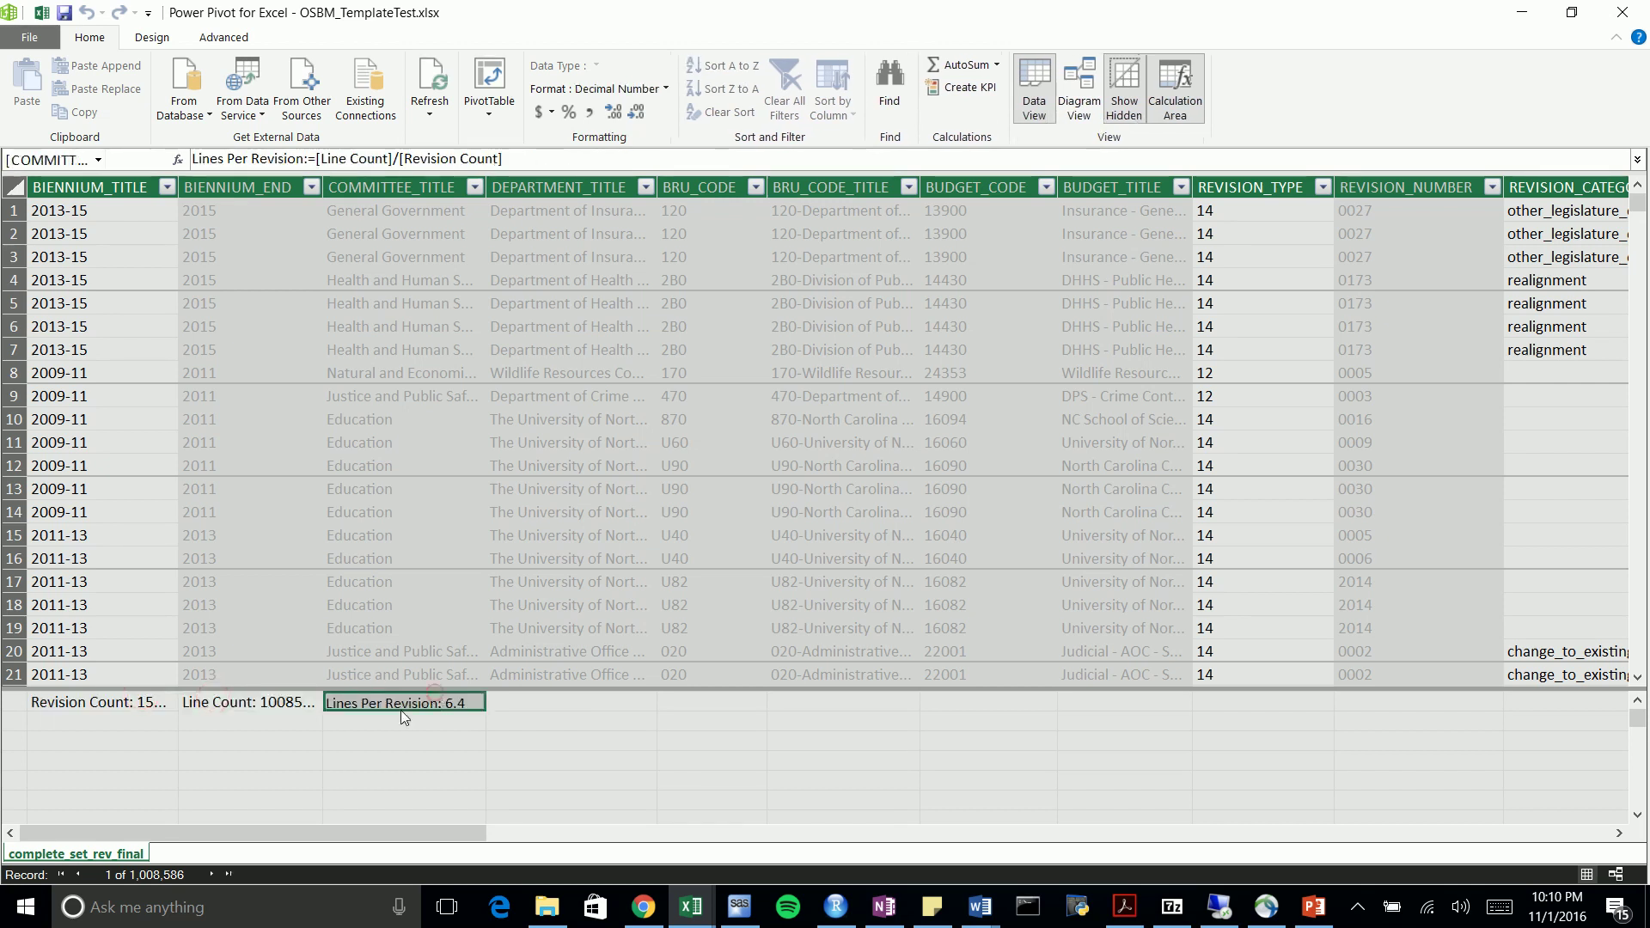
pyautogui.click(413, 720)
pyautogui.click(254, 729)
pyautogui.click(244, 762)
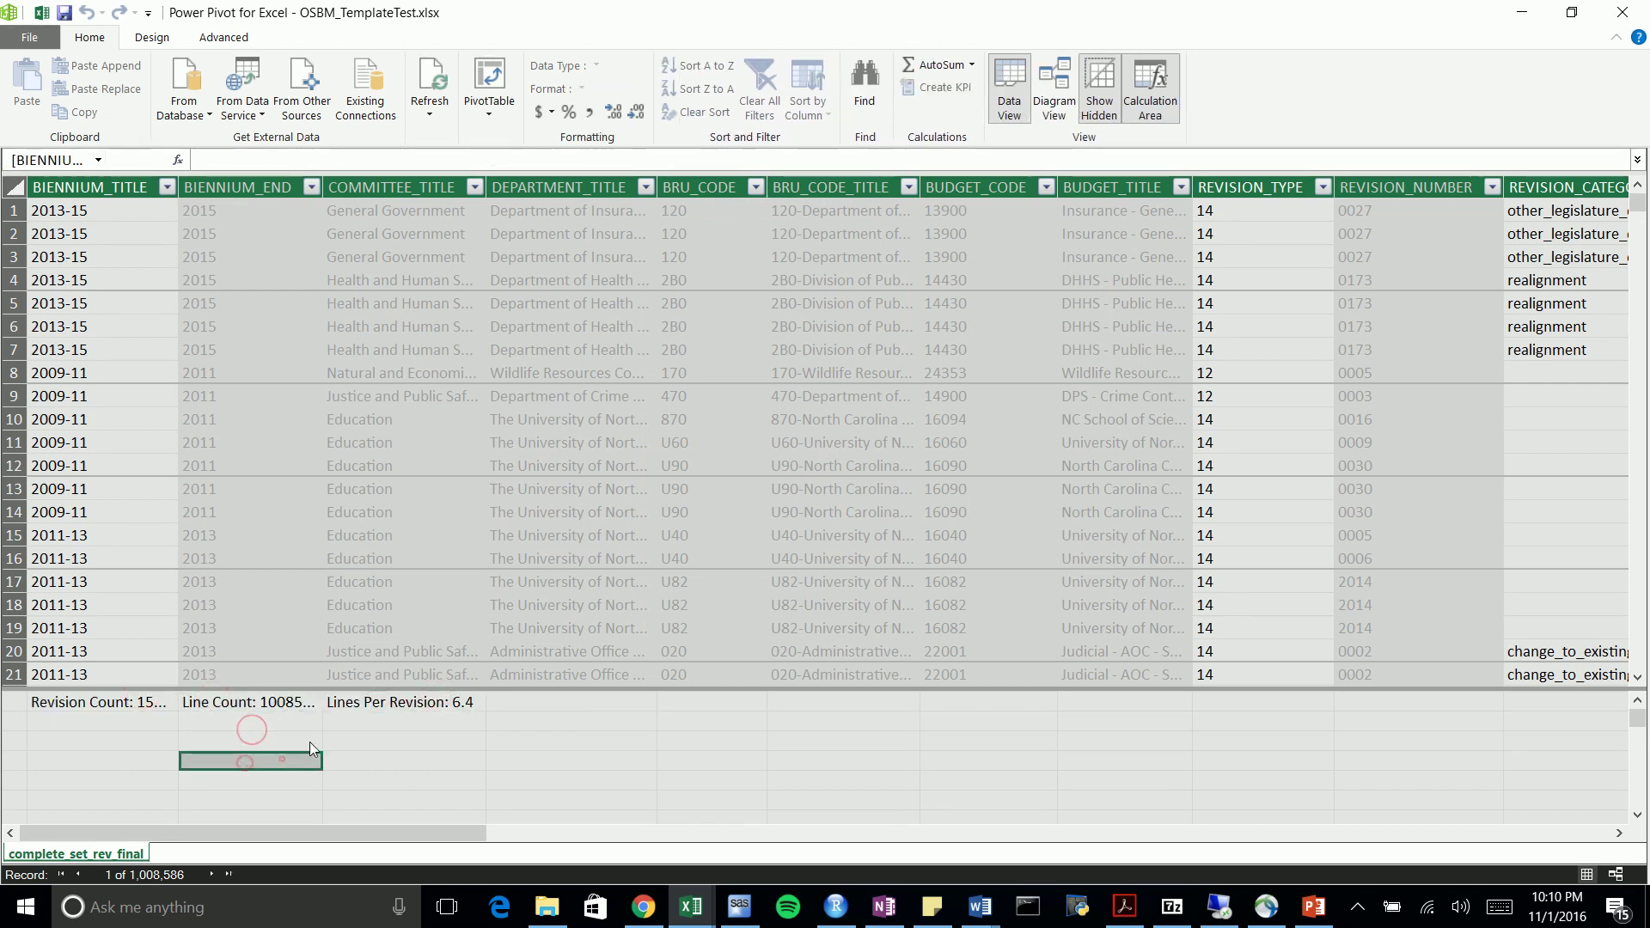
pyautogui.click(337, 726)
pyautogui.click(357, 767)
pyautogui.click(529, 723)
pyautogui.click(520, 778)
pyautogui.click(400, 738)
pyautogui.click(359, 722)
pyautogui.click(247, 729)
pyautogui.click(153, 722)
pyautogui.click(155, 789)
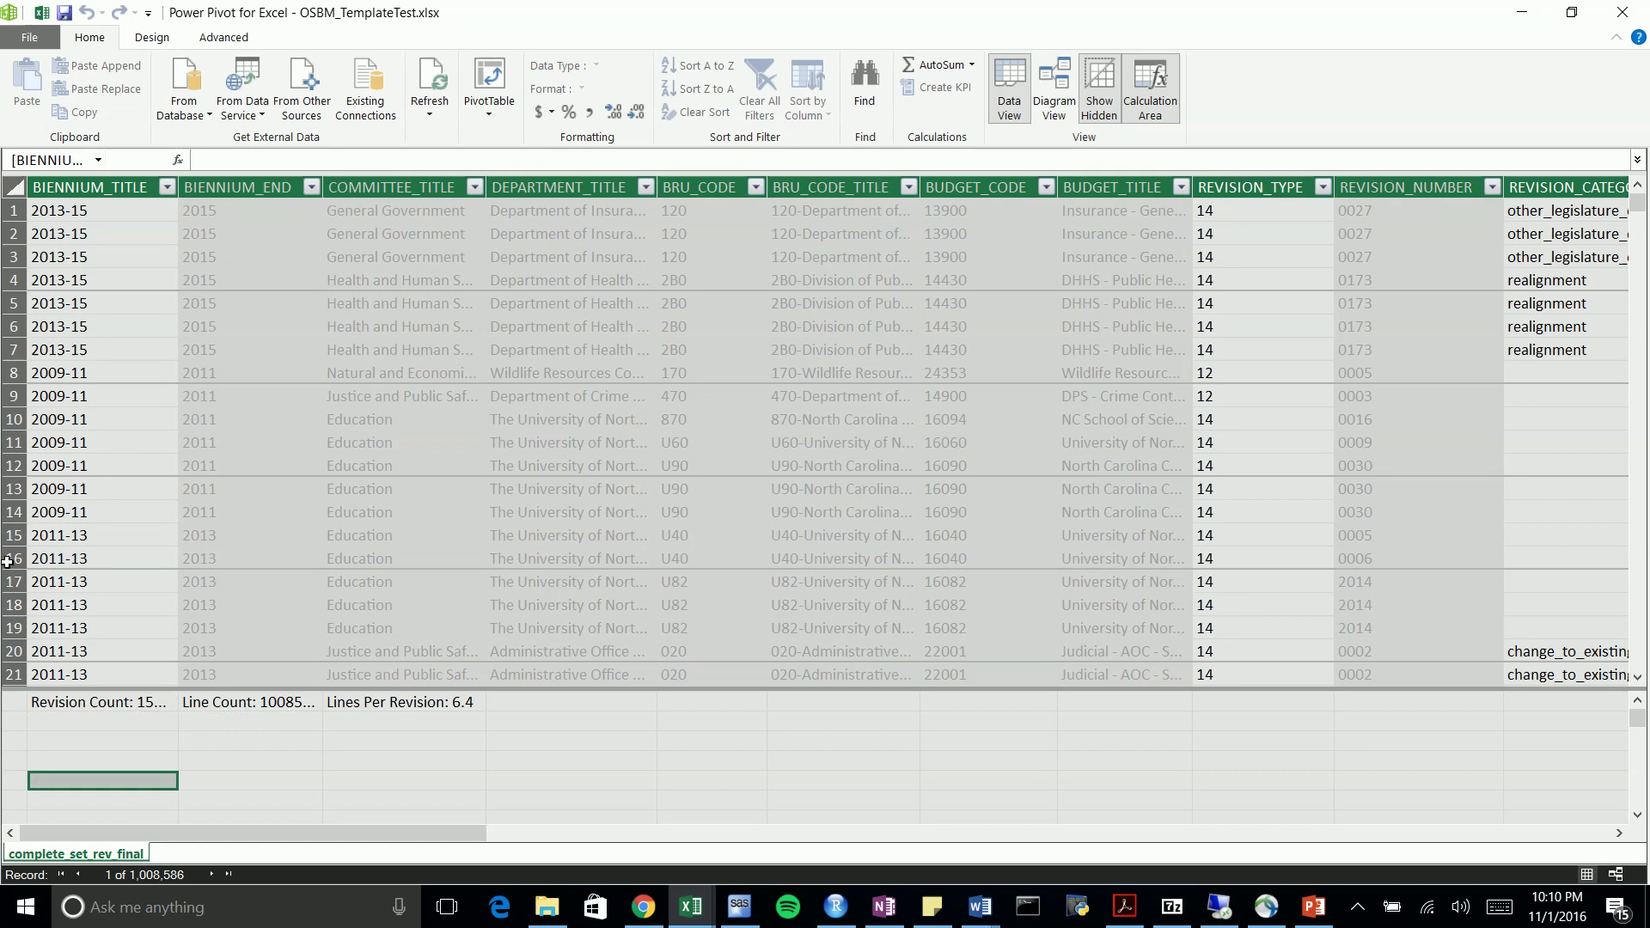
pyautogui.click(99, 703)
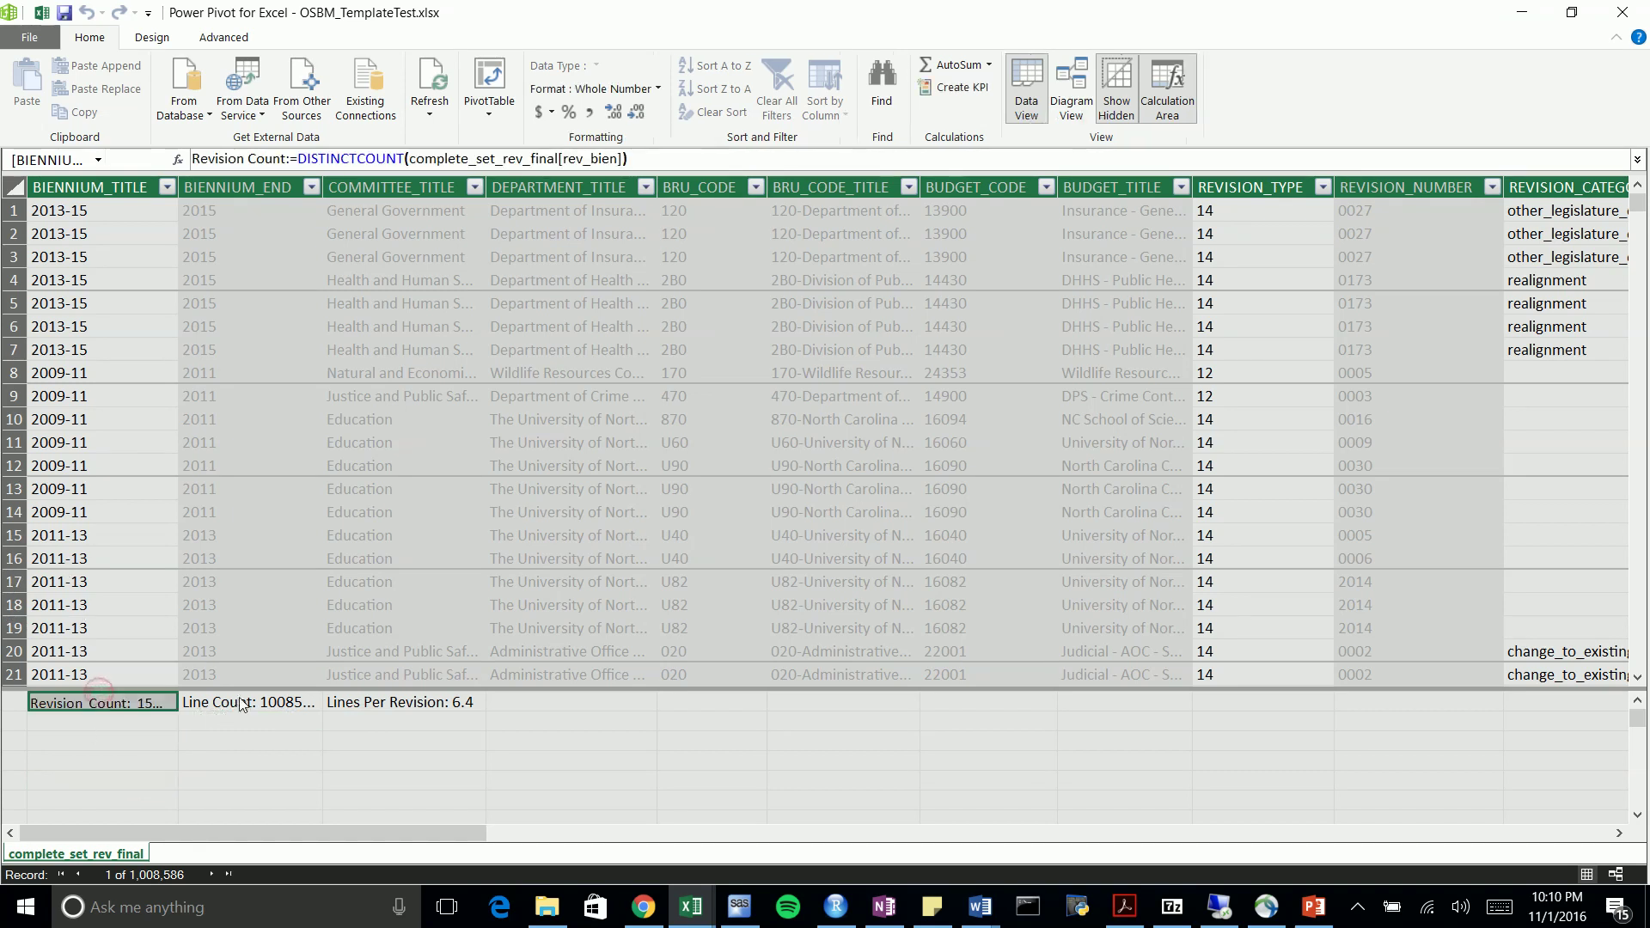
pyautogui.click(241, 703)
pyautogui.click(369, 704)
pyautogui.click(119, 722)
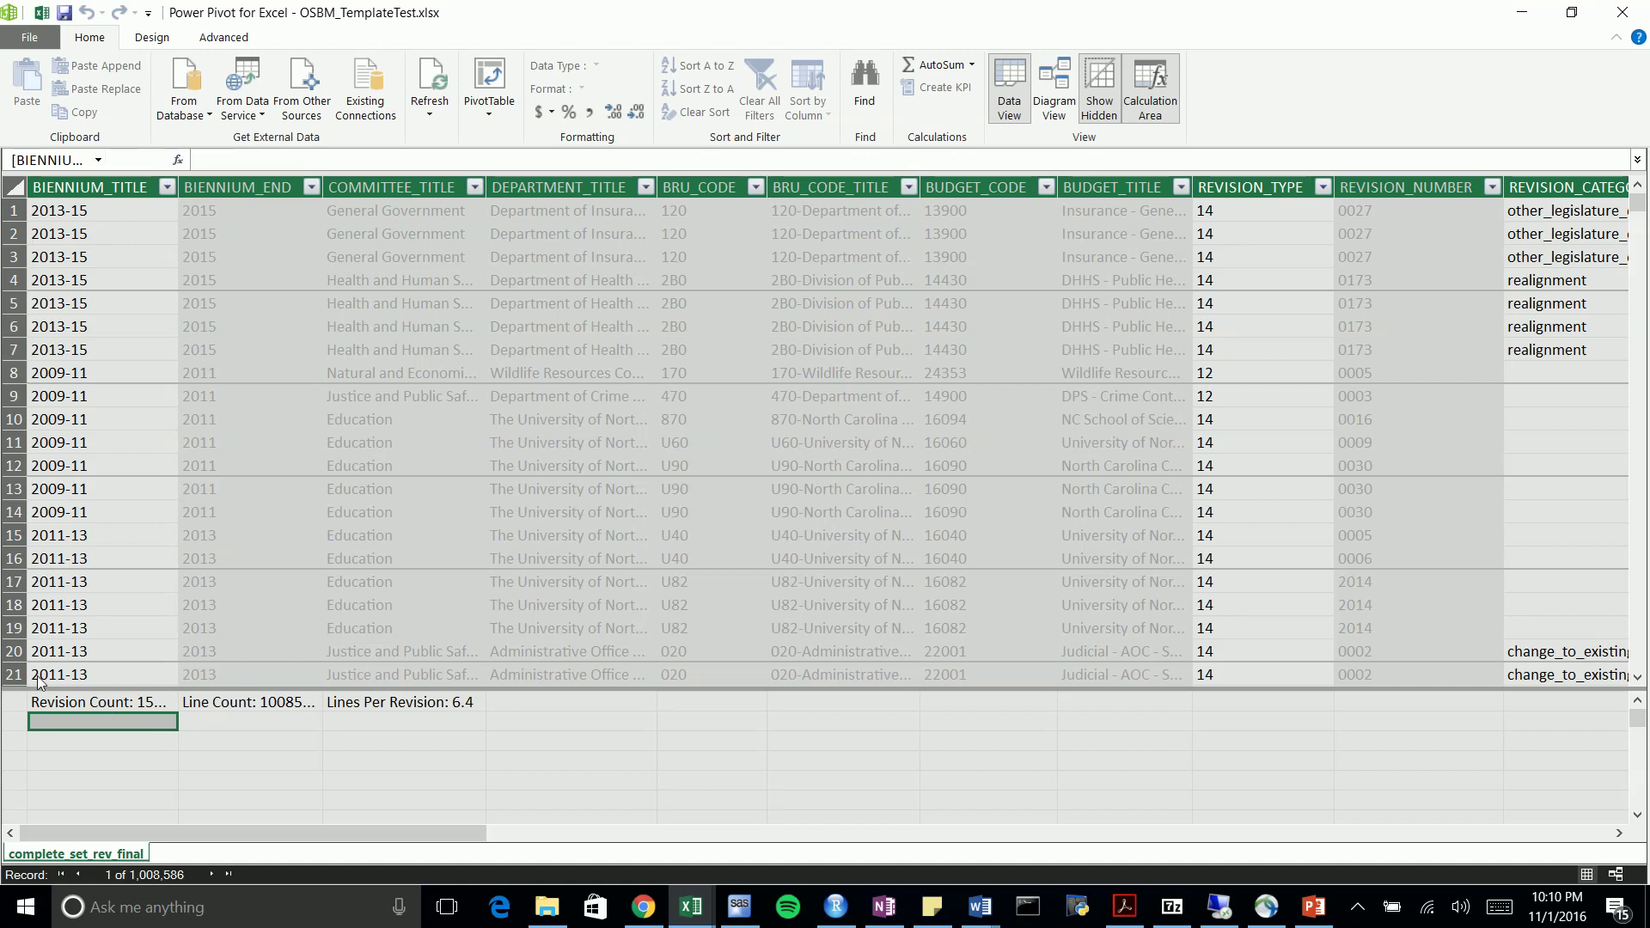
# Start a Fund Count measure in the calculation cell below Line Count with the formula Fund Count:=DISTINCTCOUNT(
pyautogui.click(235, 720)
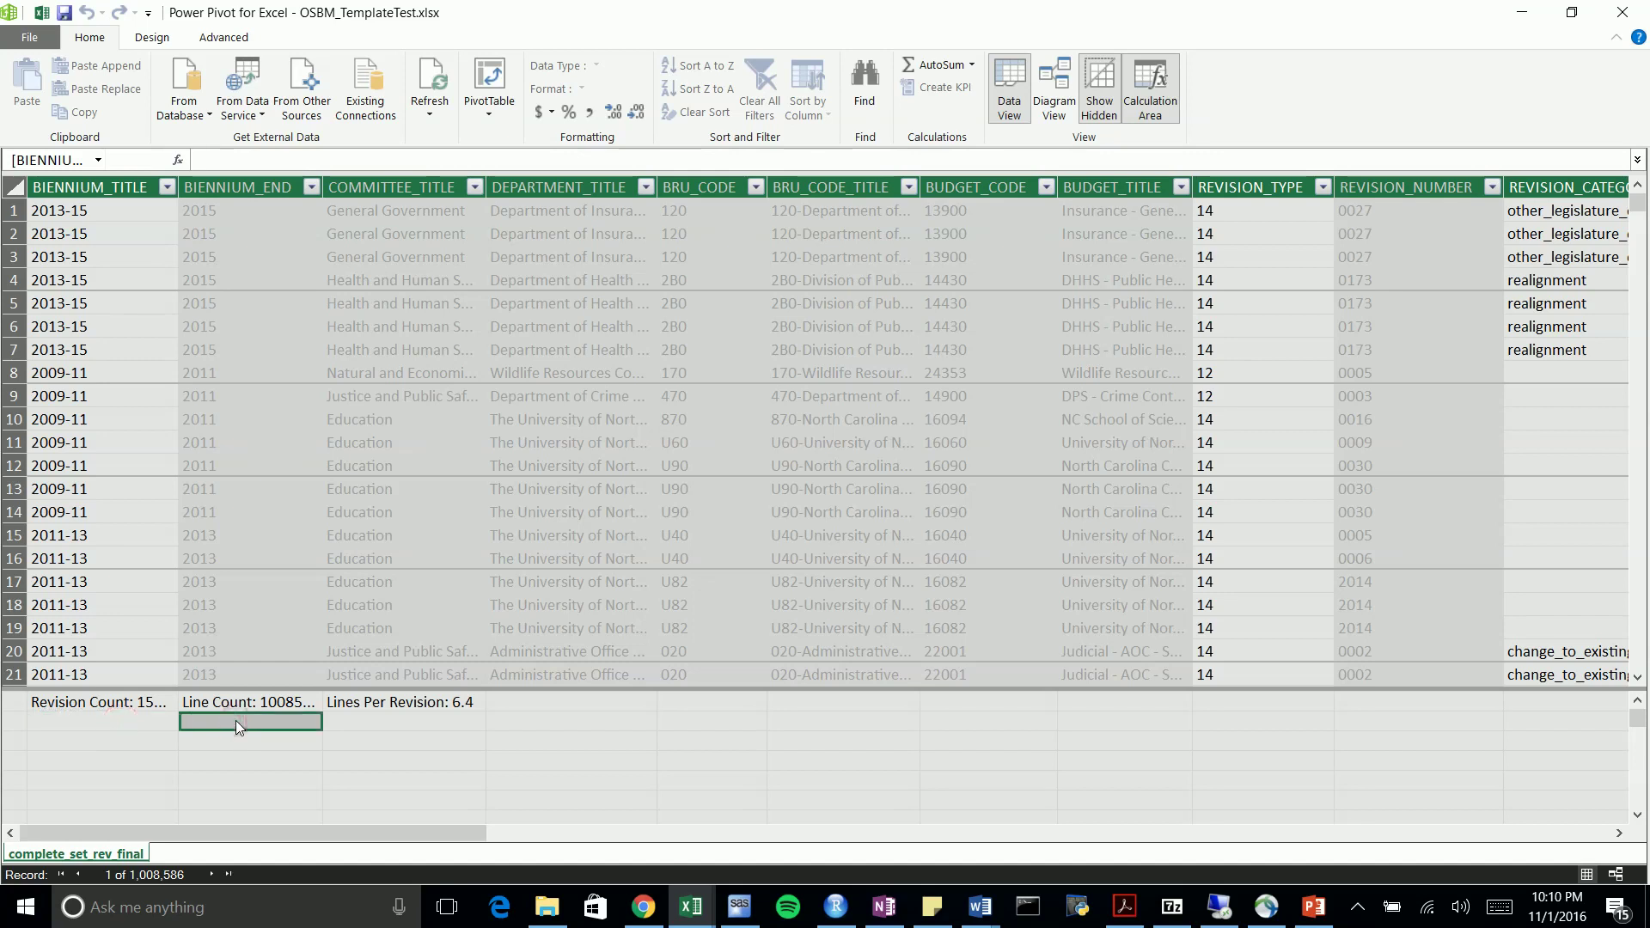
pyautogui.write('Fund')
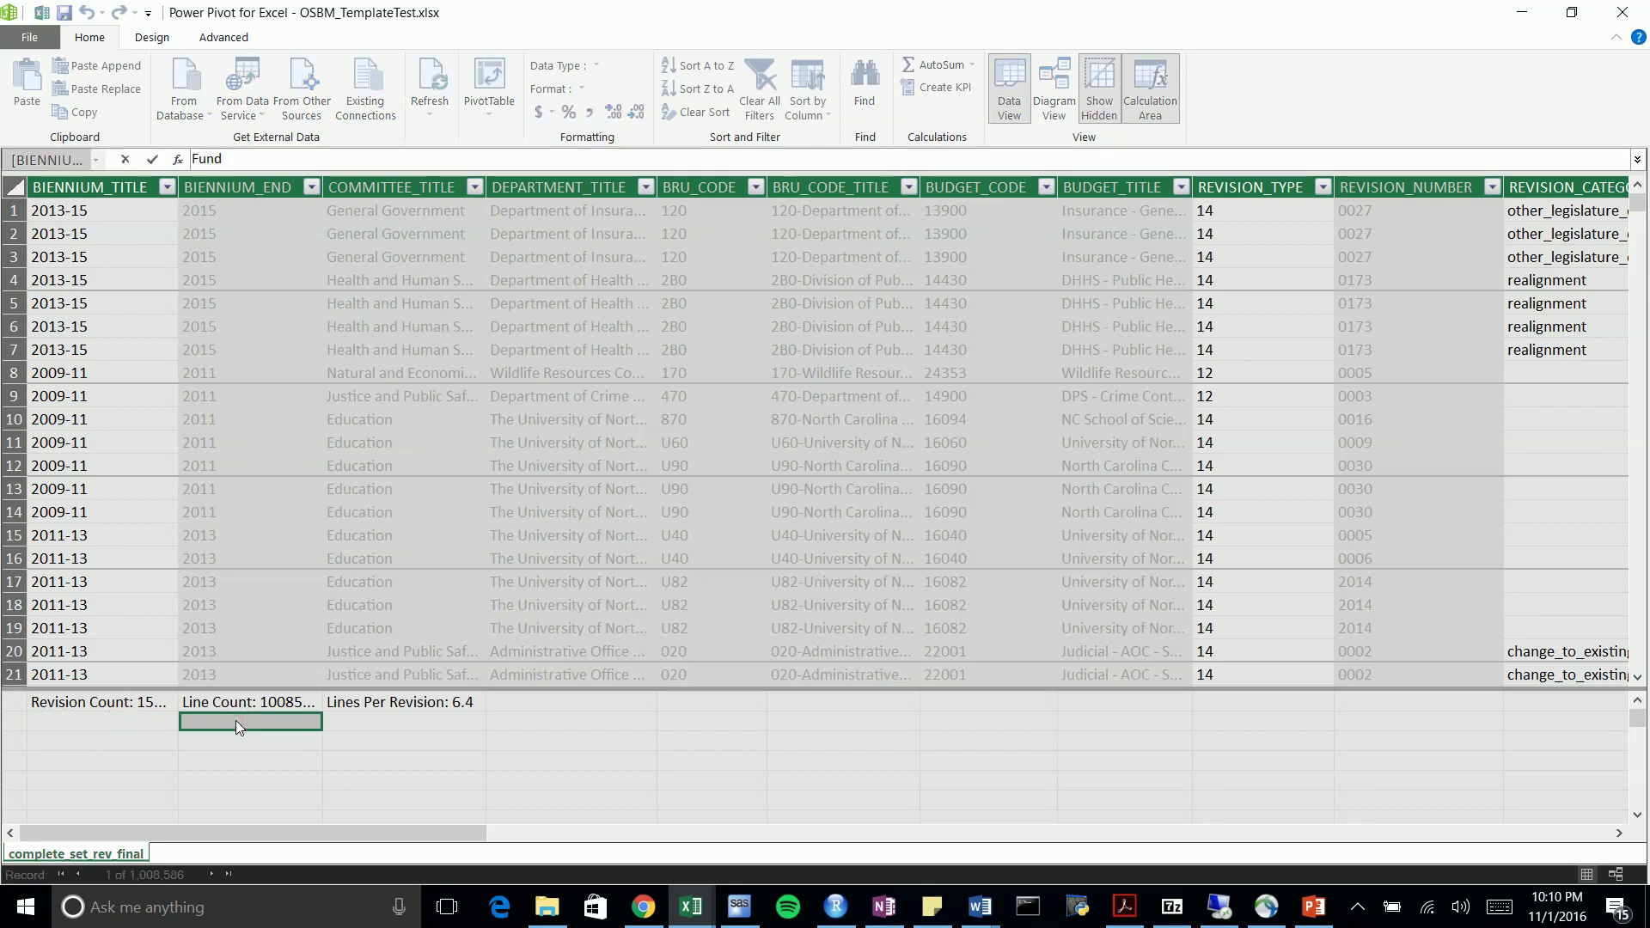
pyautogui.write(' Count:=[')
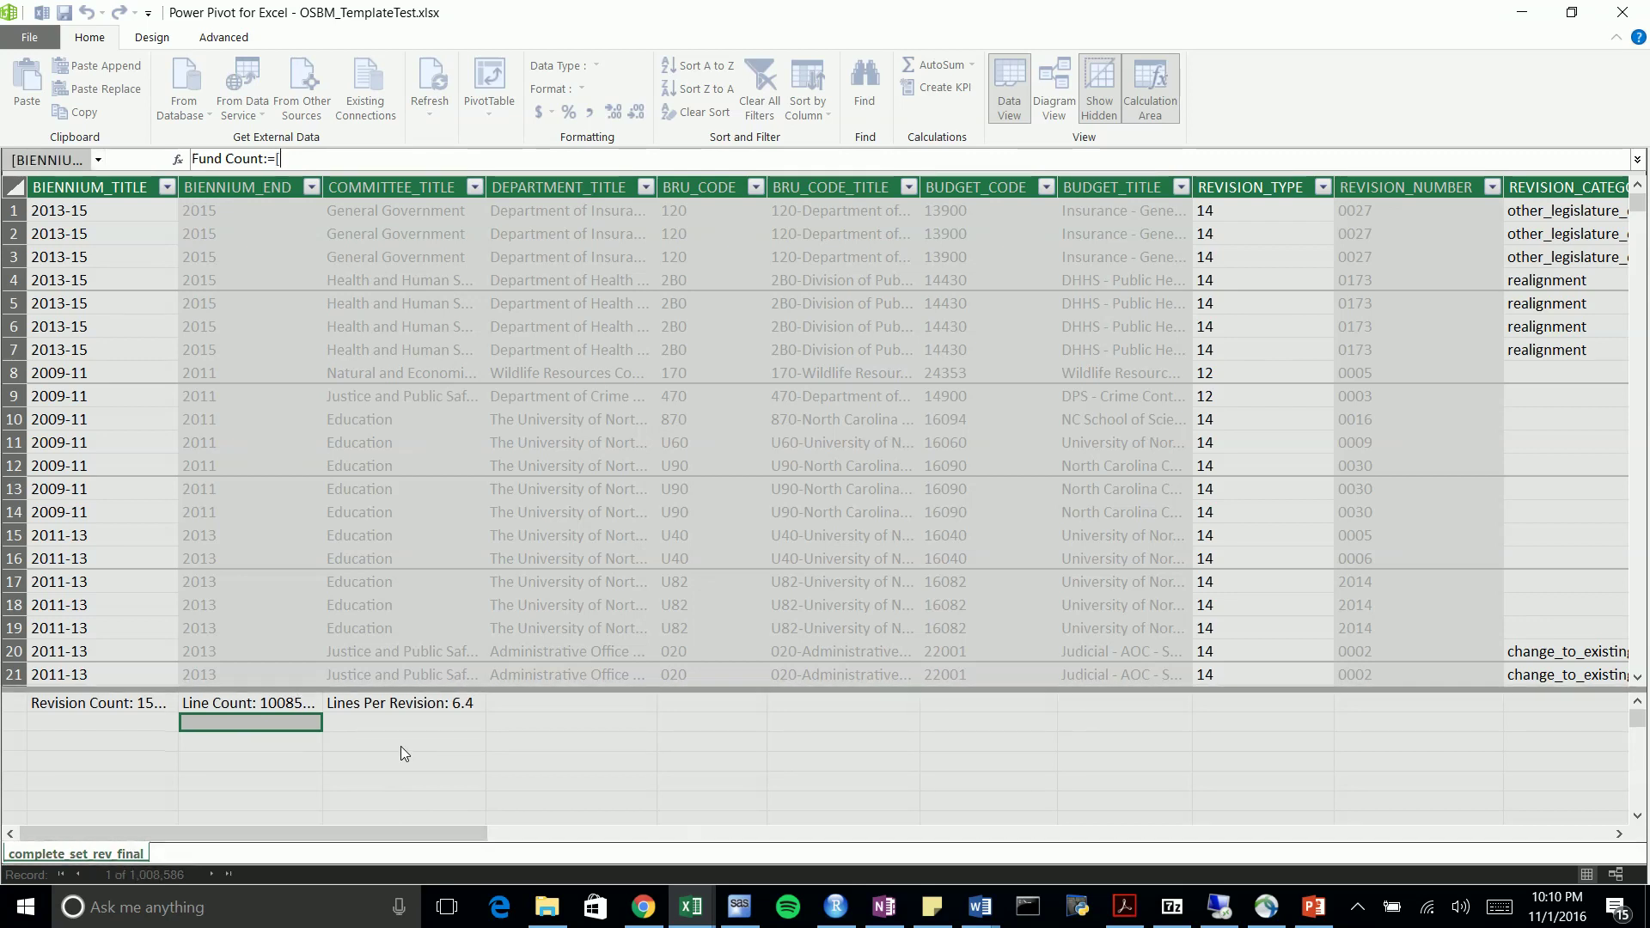
pyautogui.press('BackSpace')
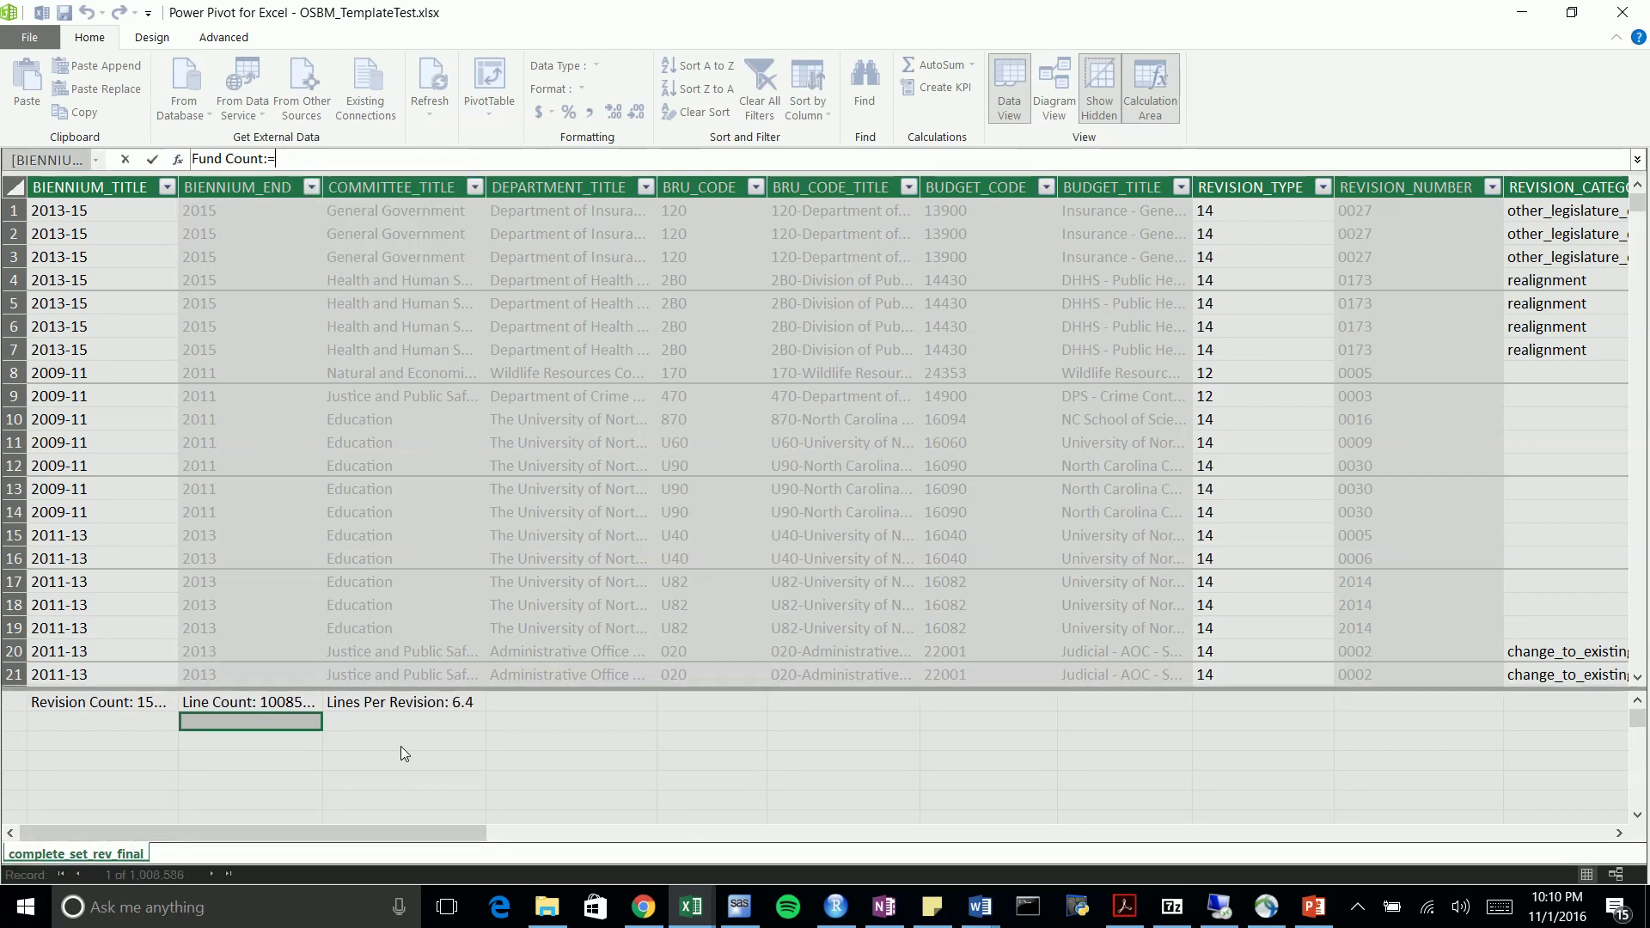
pyautogui.moveTo(463, 833); pyautogui.dragTo(338, 833)
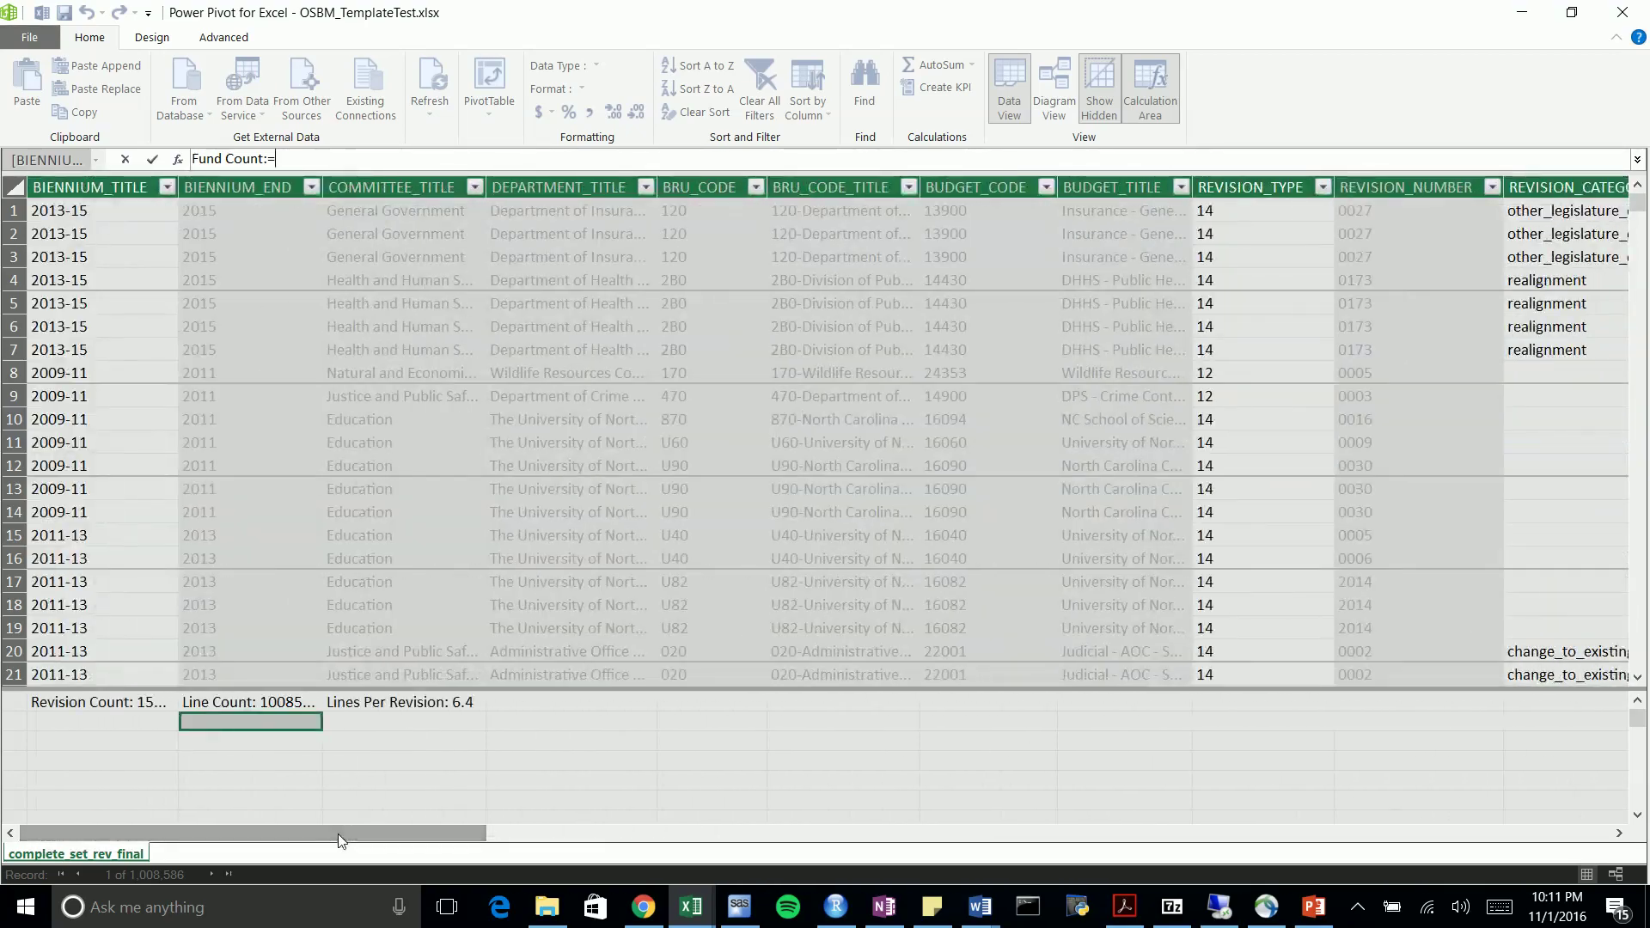
pyautogui.write('d')
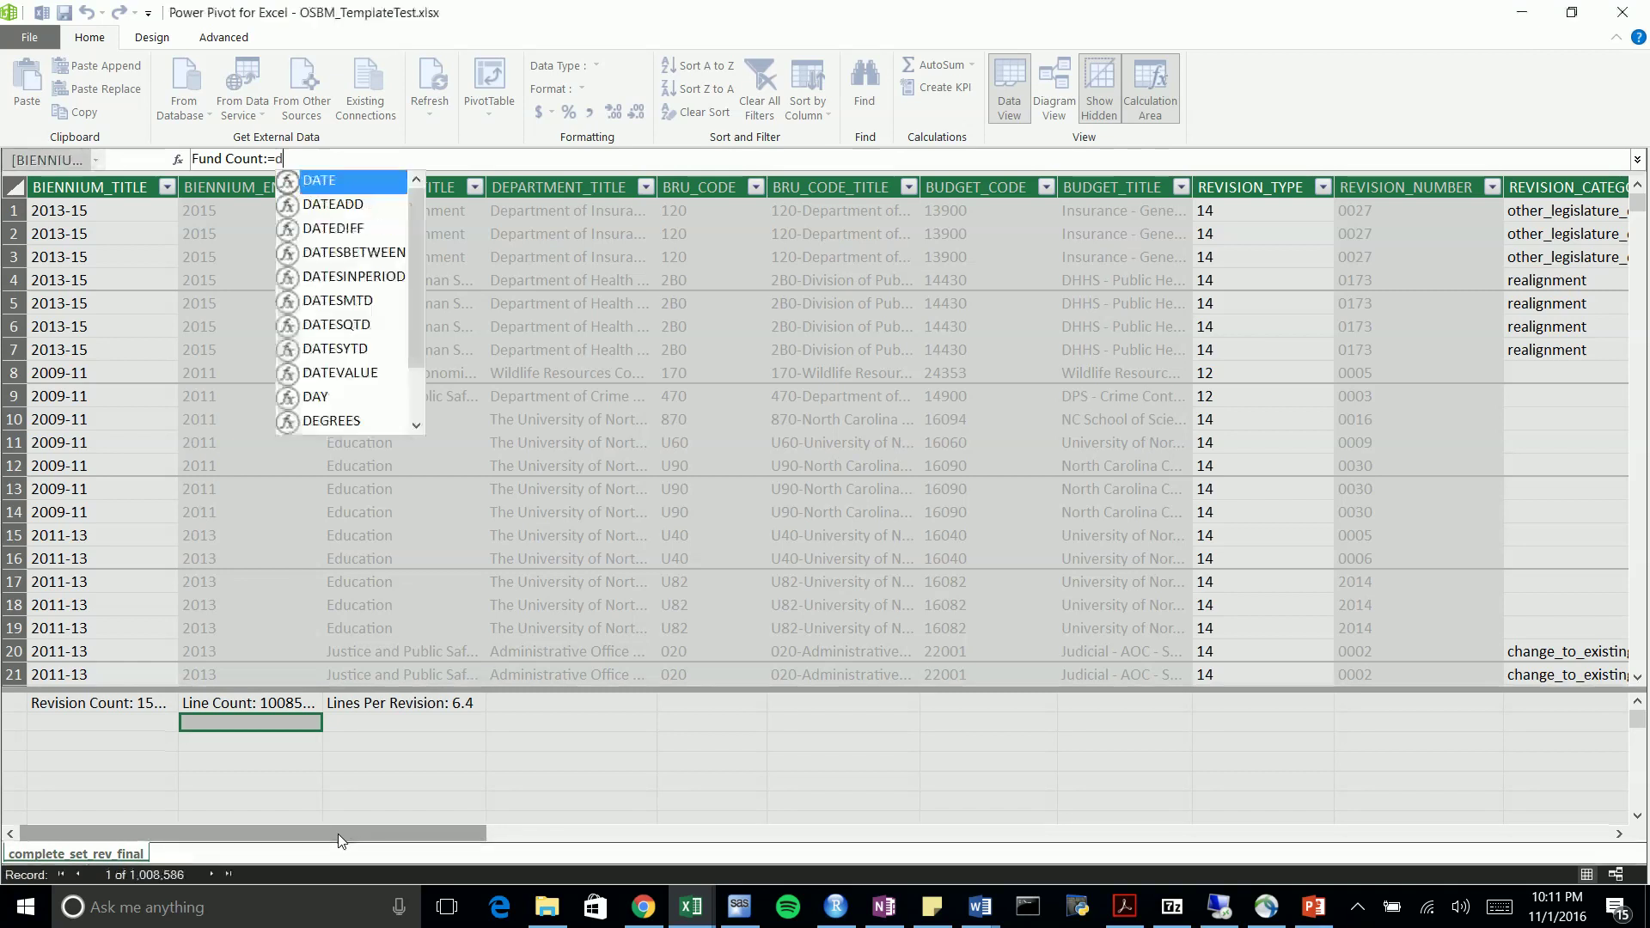
pyautogui.write('istinct')
pyautogui.press('Down')
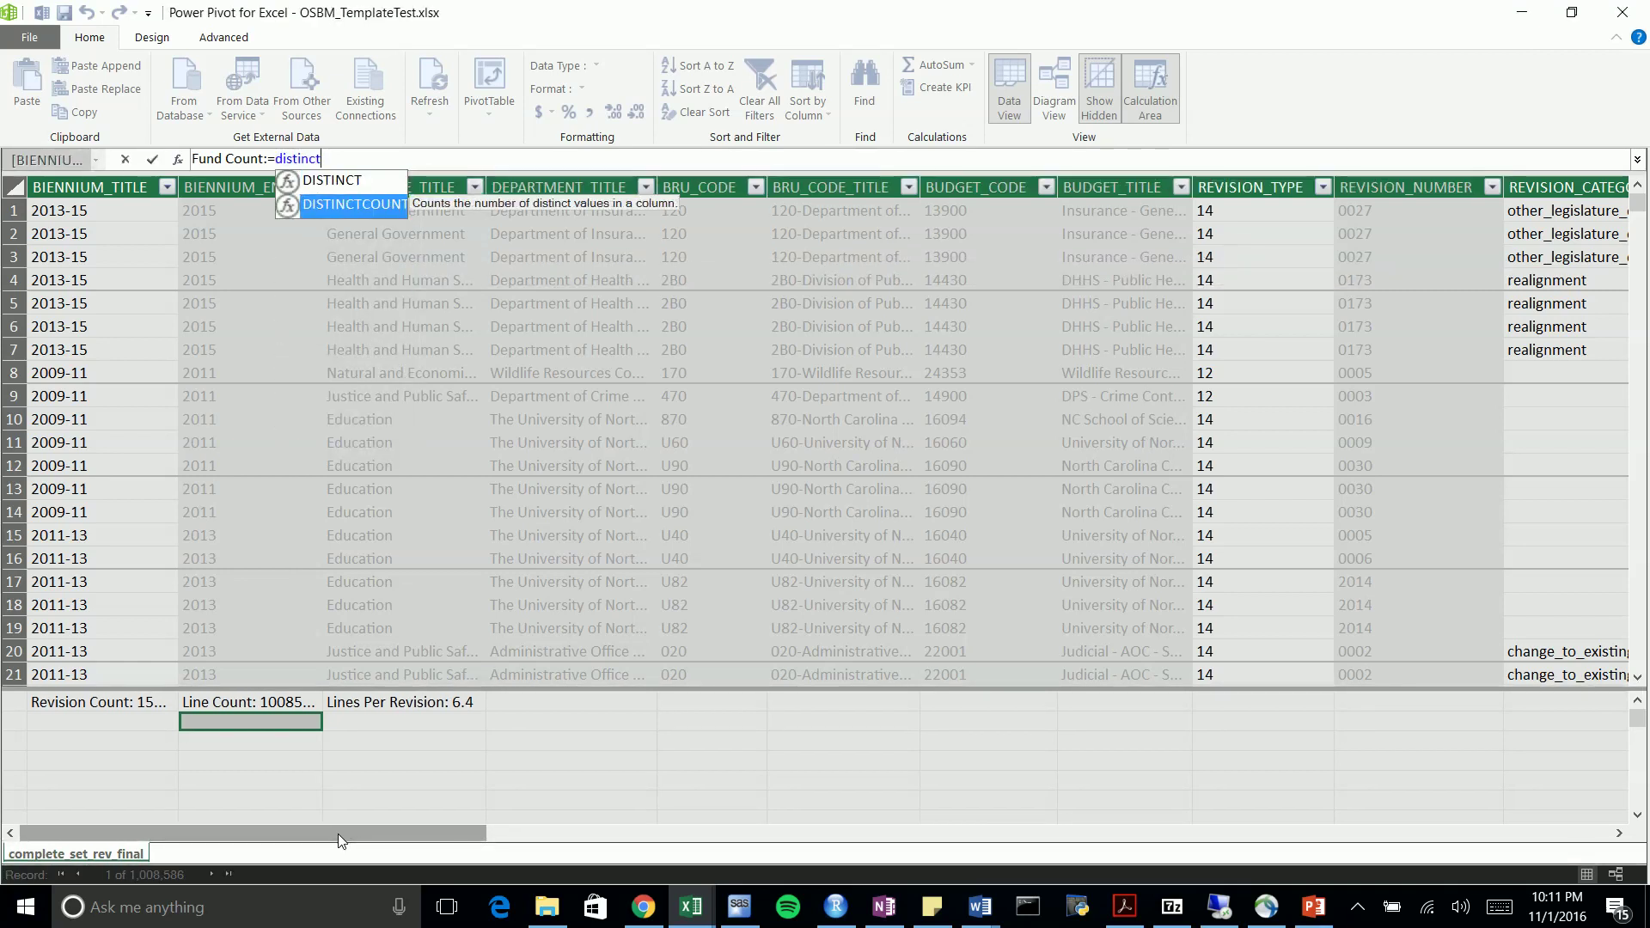
pyautogui.press('Tab')
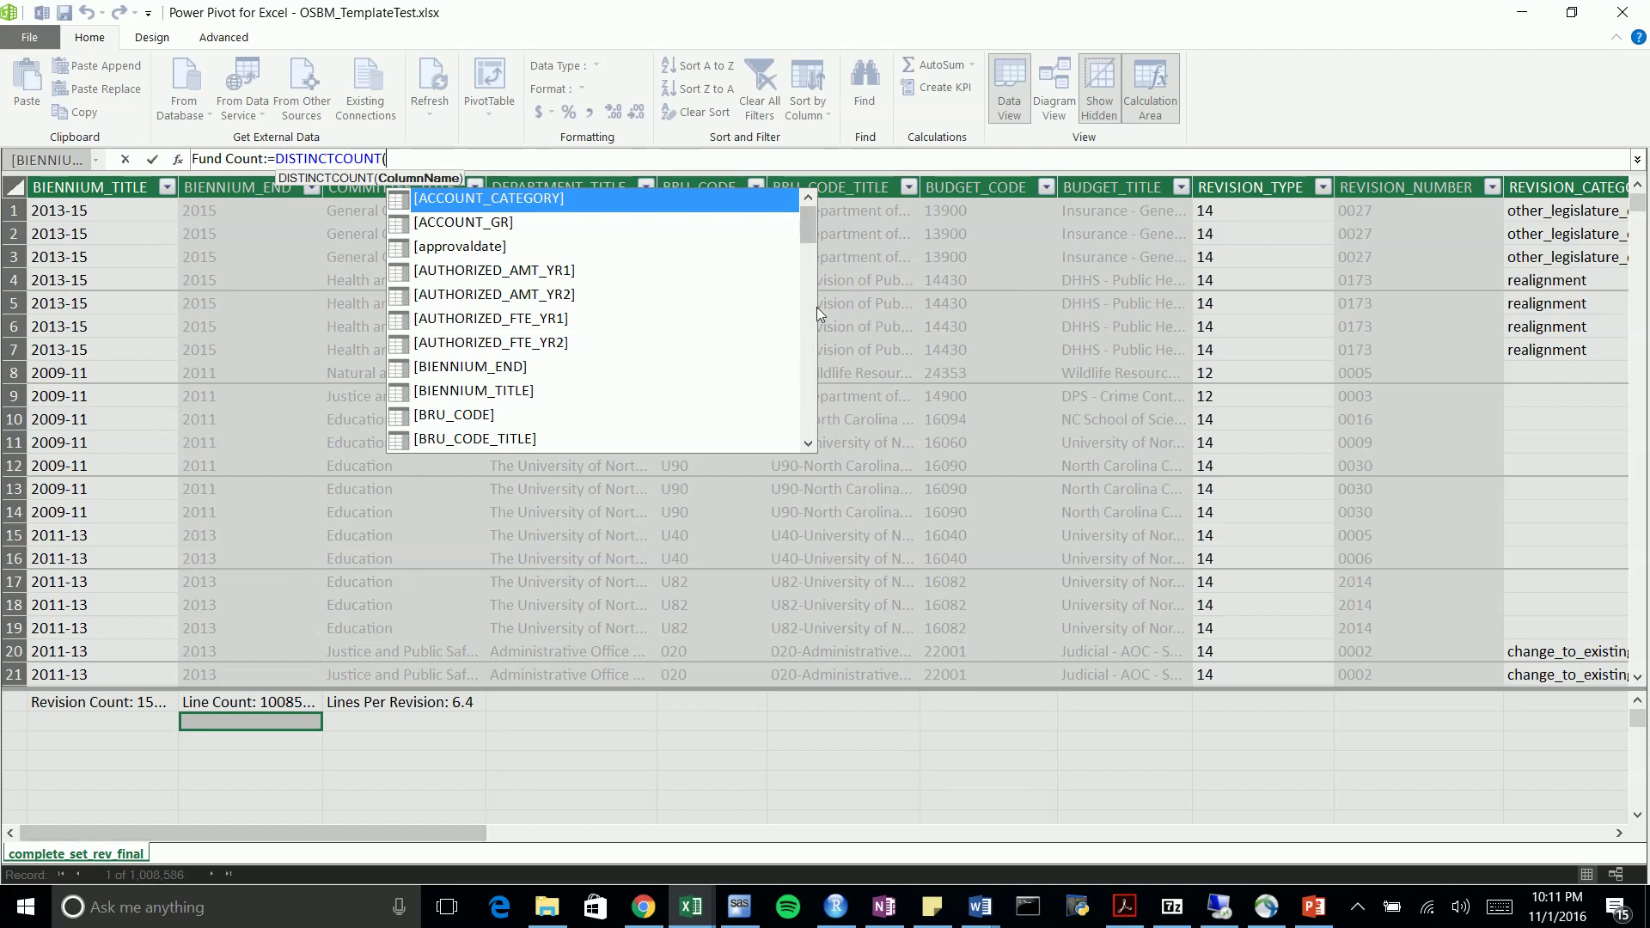
# Widen the rev_fund_bien and rev_bien columns of complete_set_rev_final so their full identifiers can be compared
pyautogui.moveTo(812, 234); pyautogui.dragTo(666, 371)
pyautogui.moveTo(435, 833); pyautogui.dragTo(1333, 825)
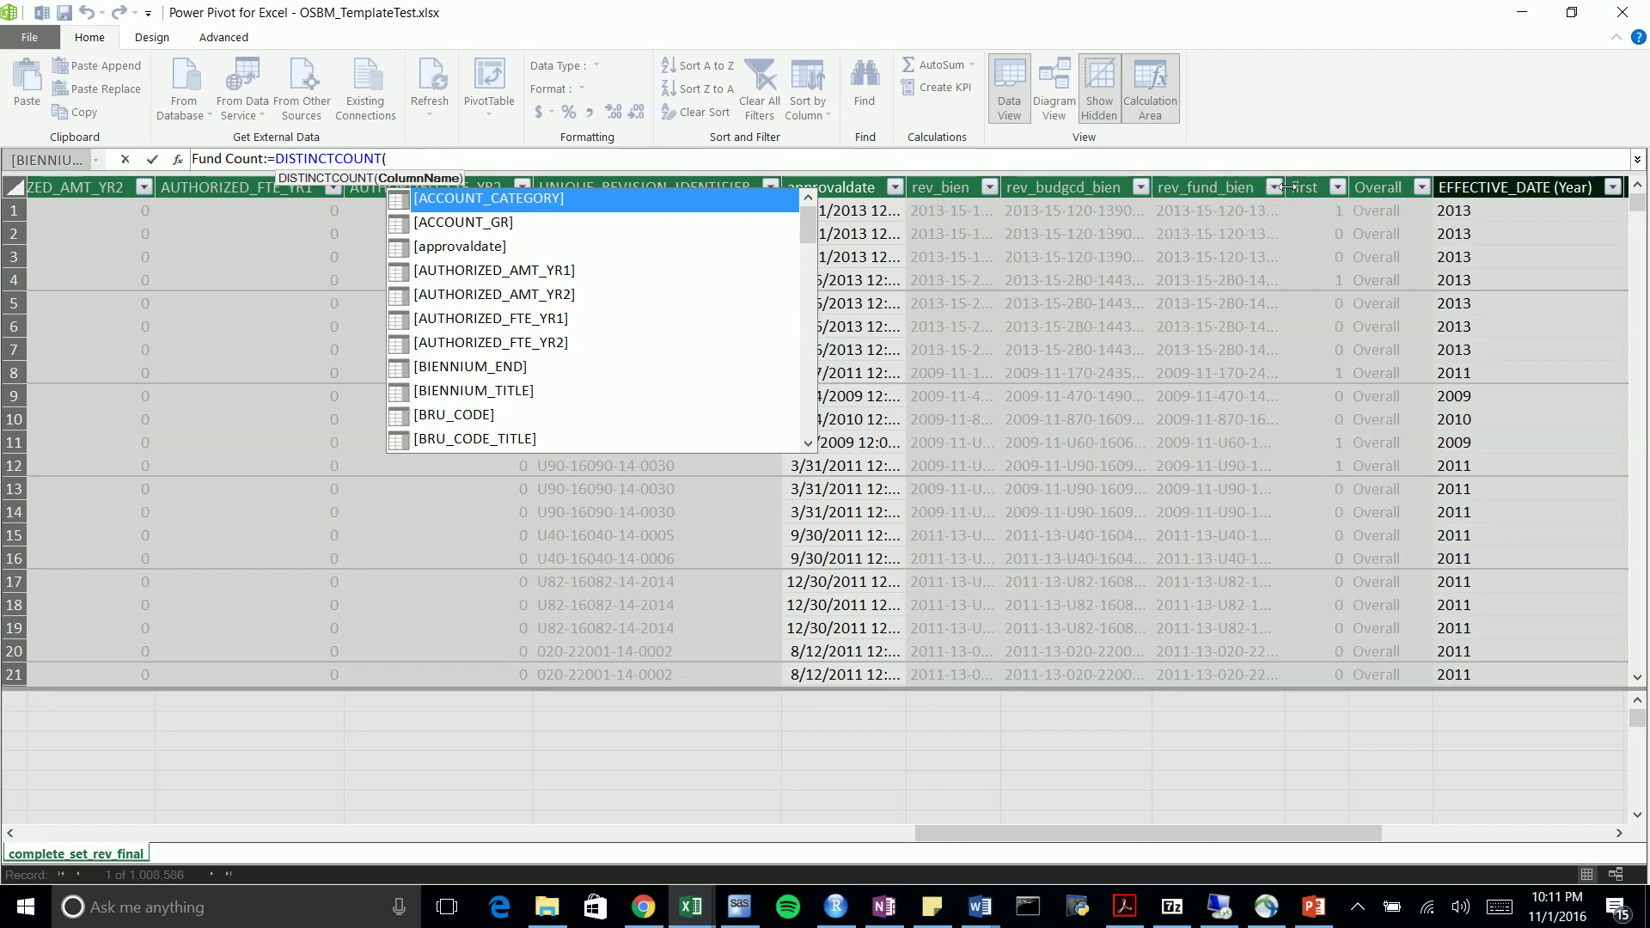
pyautogui.moveTo(1288, 186); pyautogui.dragTo(1496, 189)
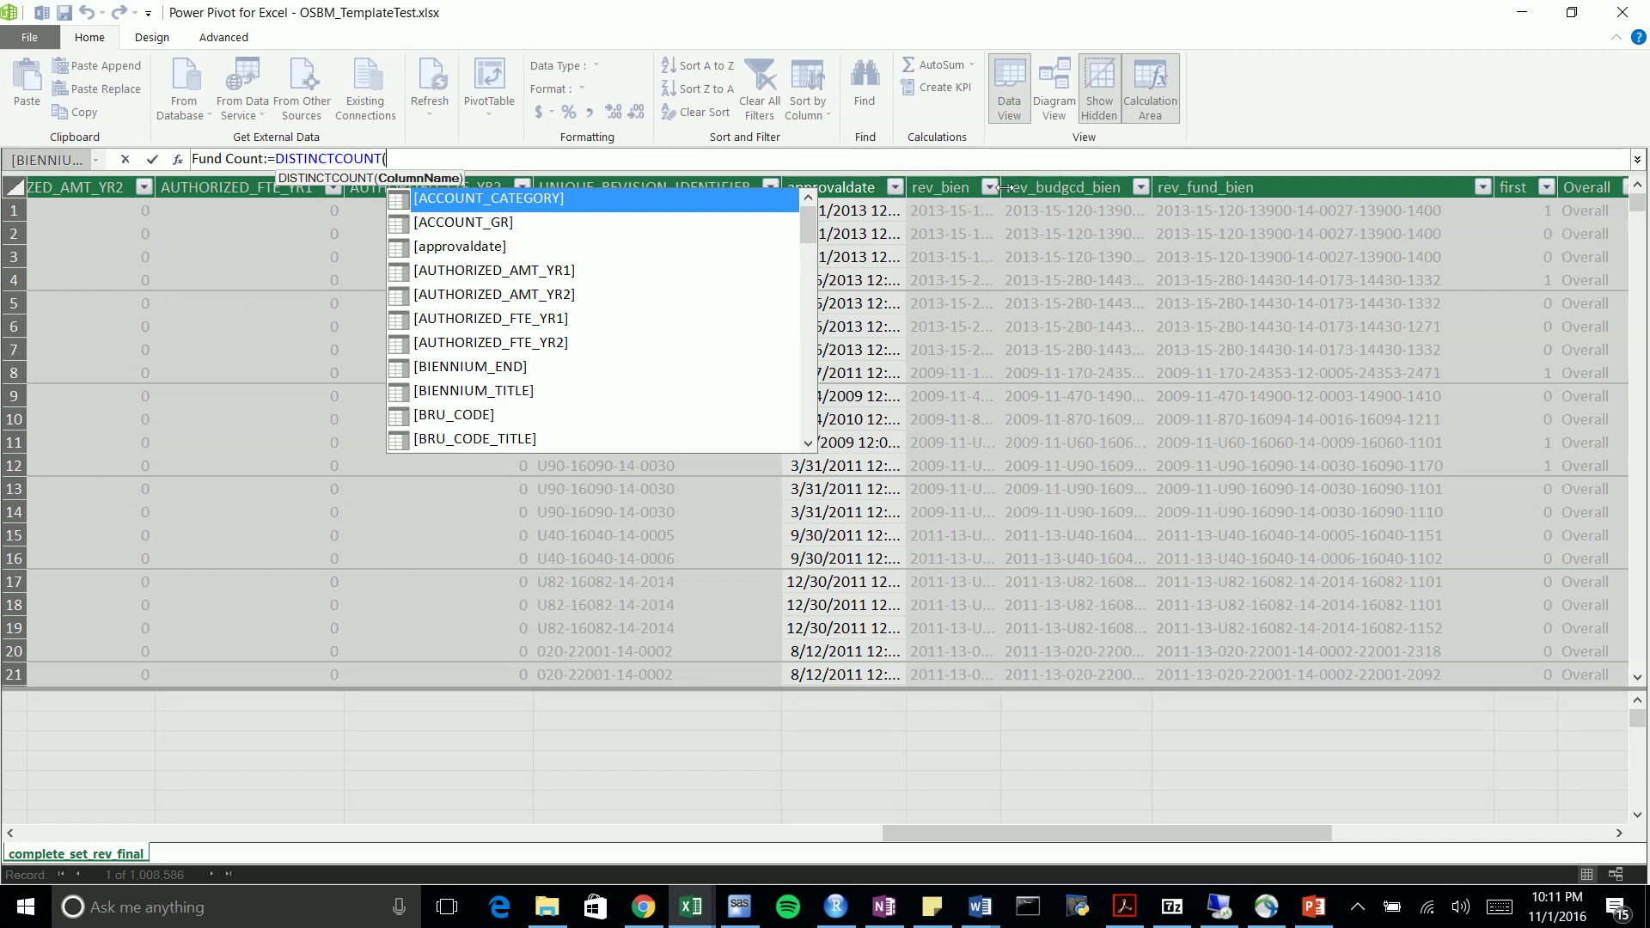
pyautogui.moveTo(997, 187); pyautogui.dragTo(1117, 191)
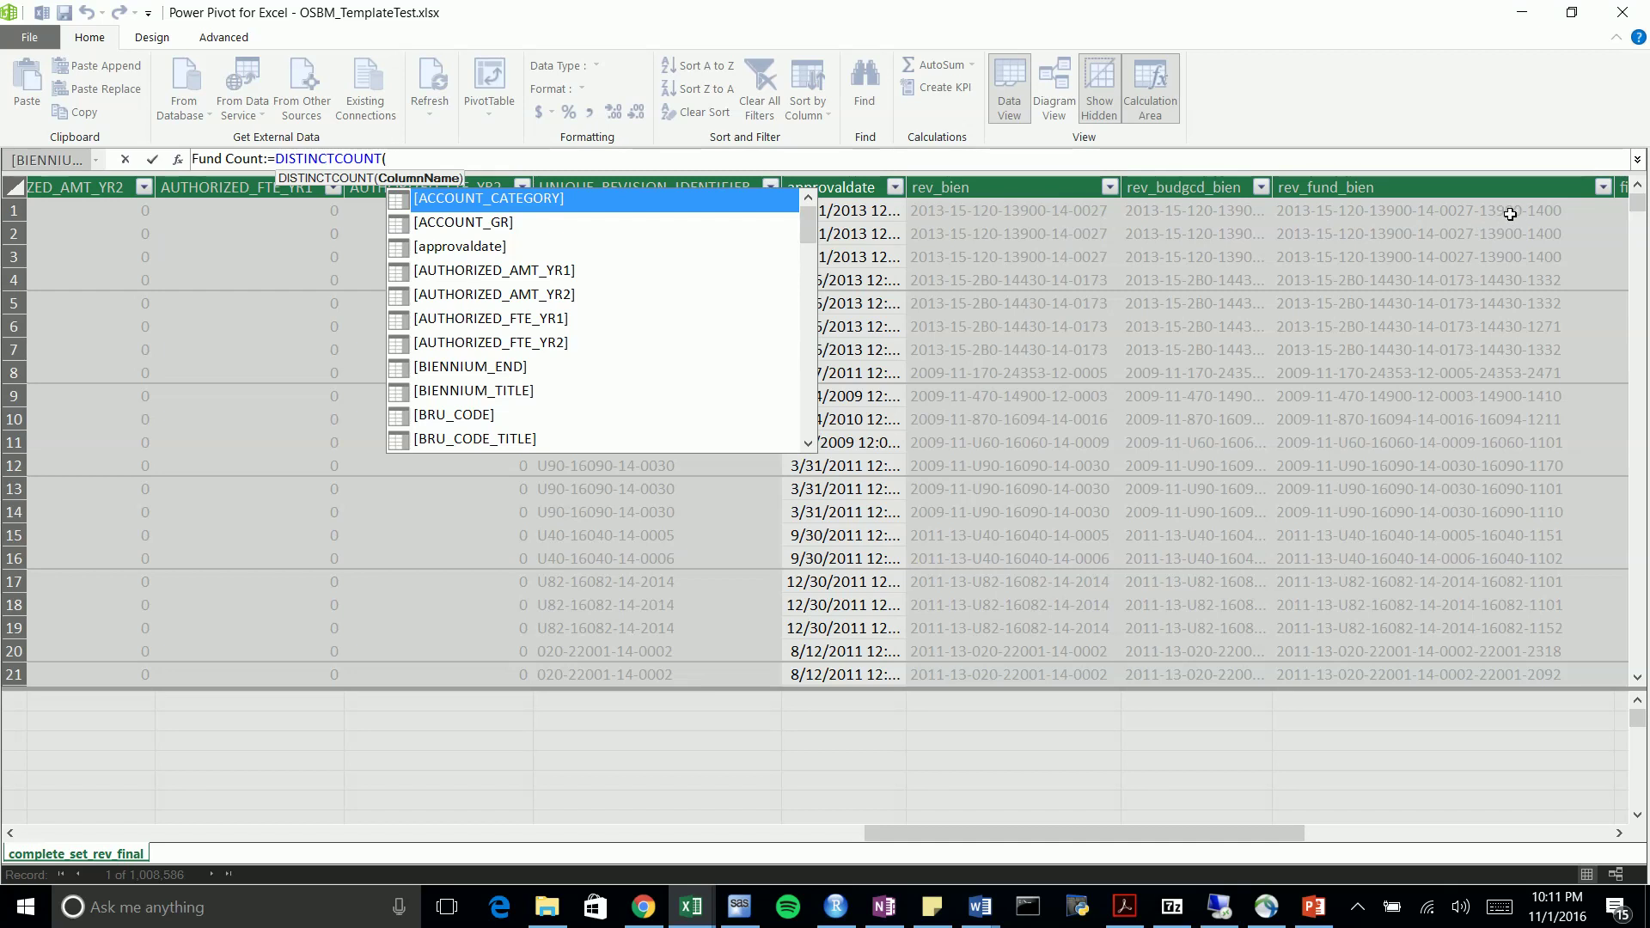
# Complete the Fund Count formula as DISTINCTCOUNT([rev_fund_bien]) and format the measure as a whole number
pyautogui.click(561, 153)
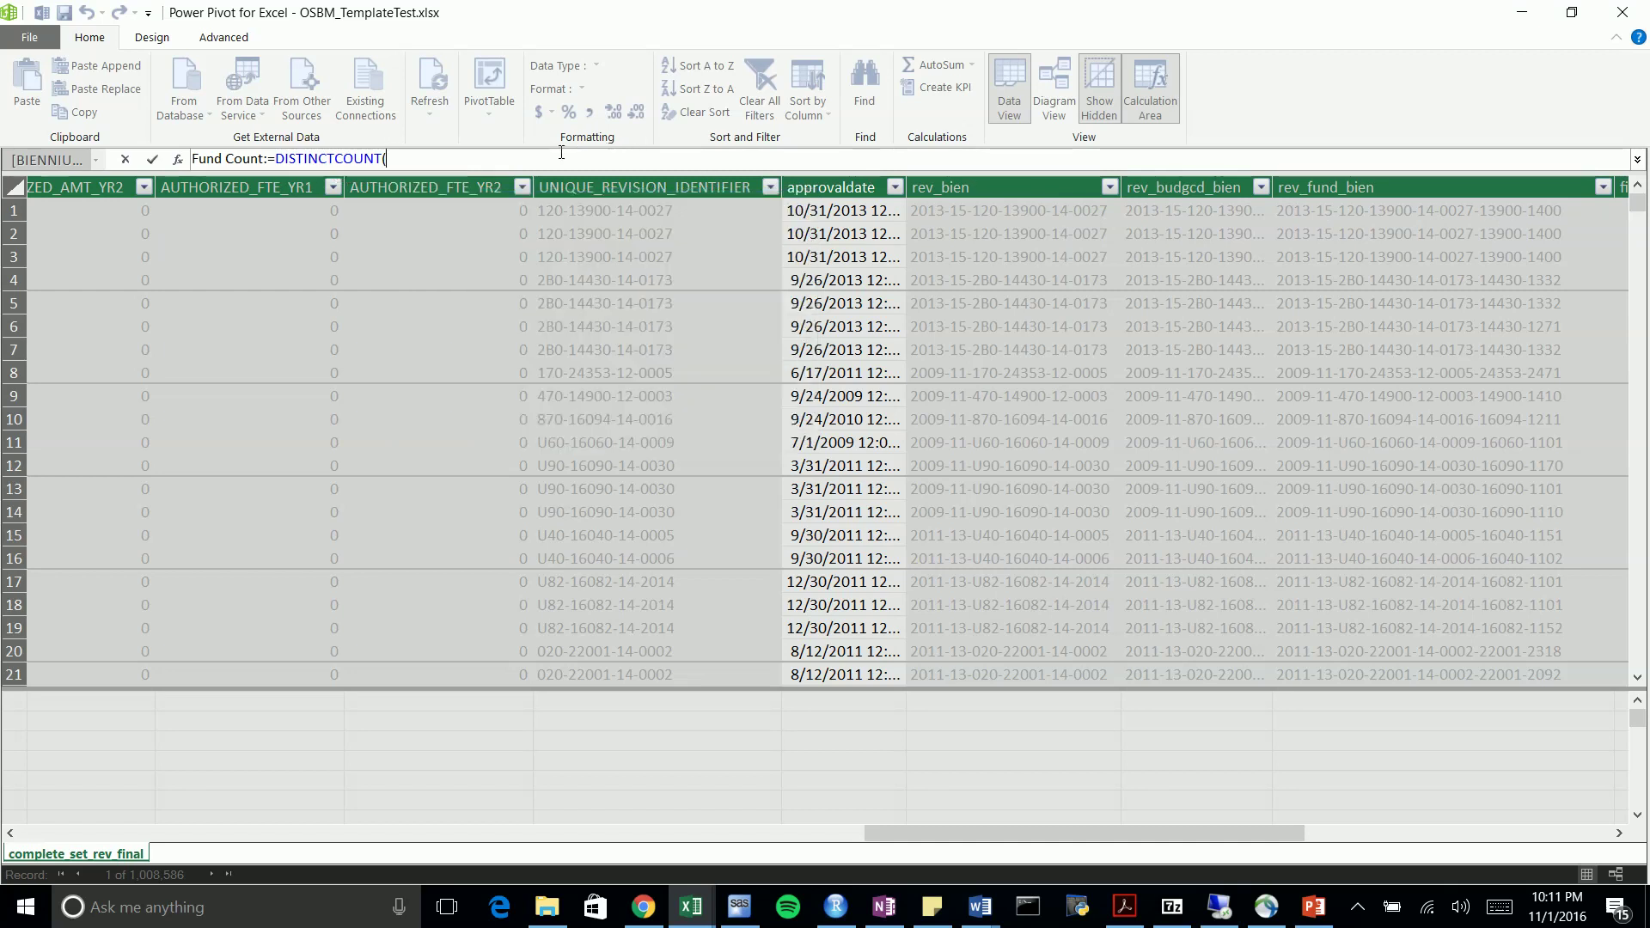
pyautogui.click(1352, 181)
pyautogui.write(')')
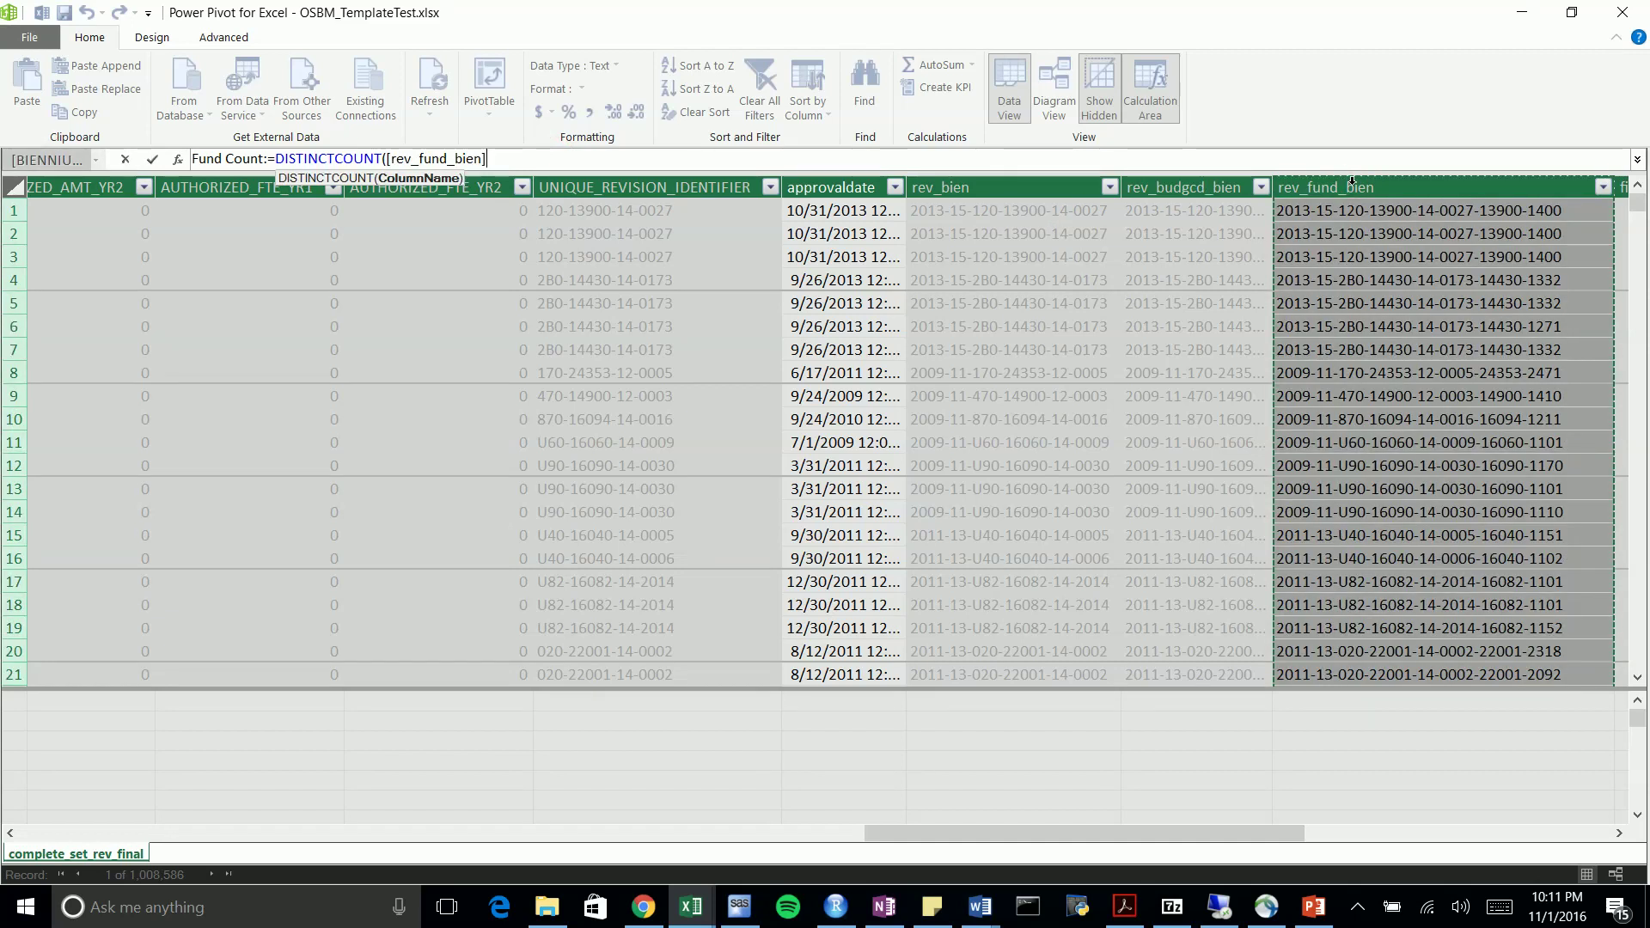
pyautogui.write(')')
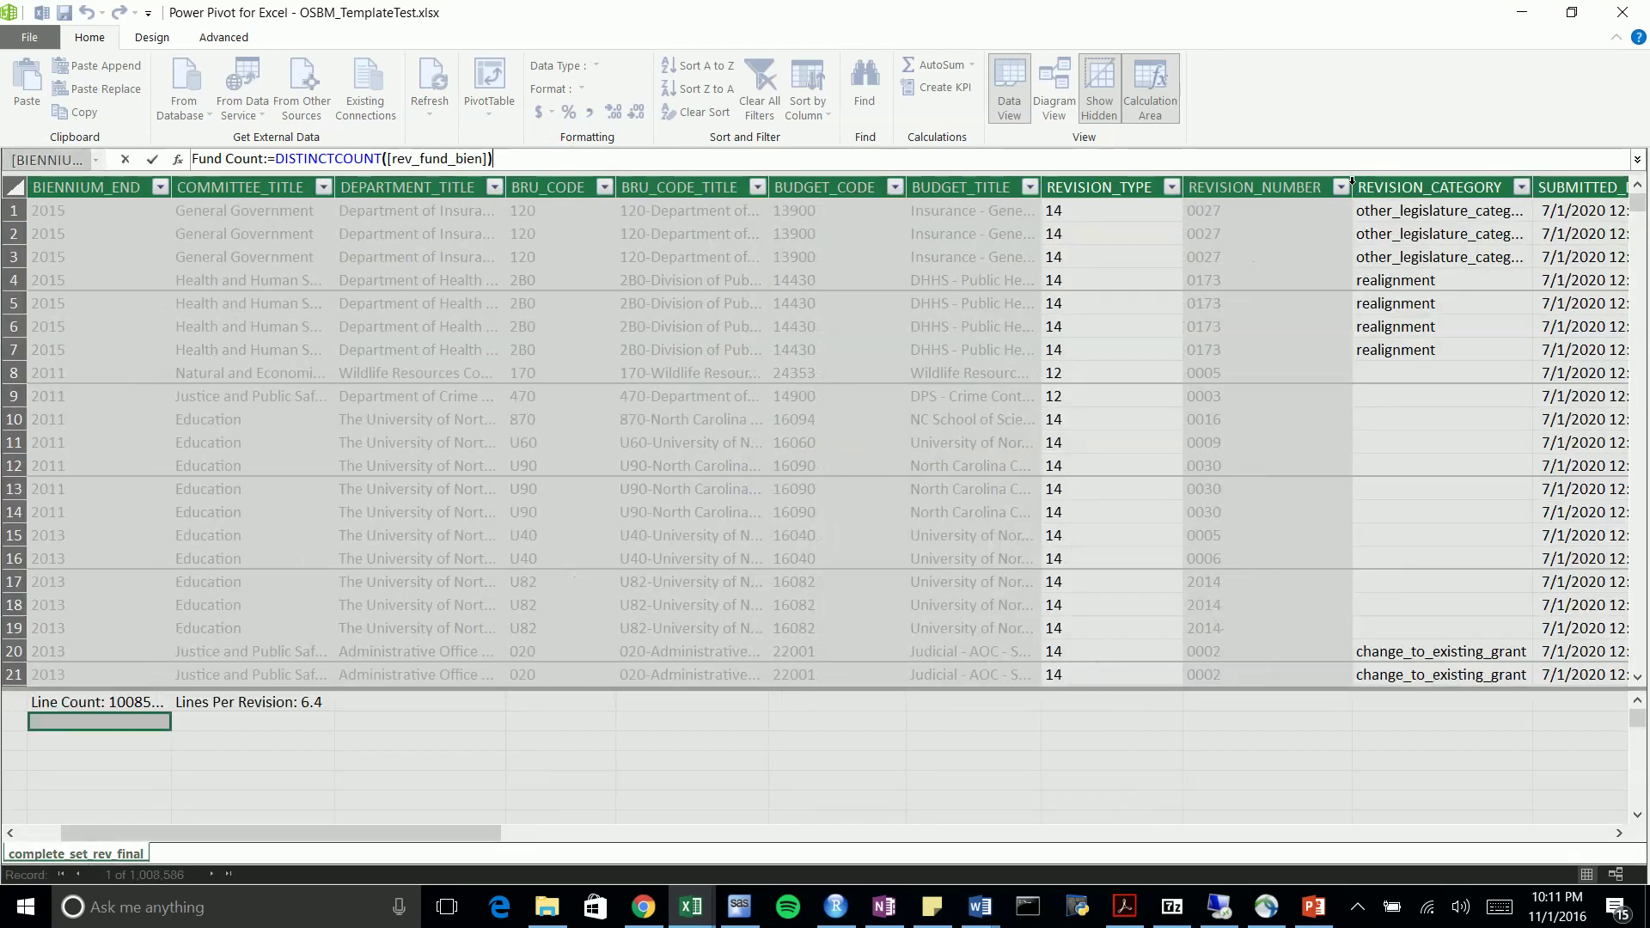
pyautogui.press('Return')
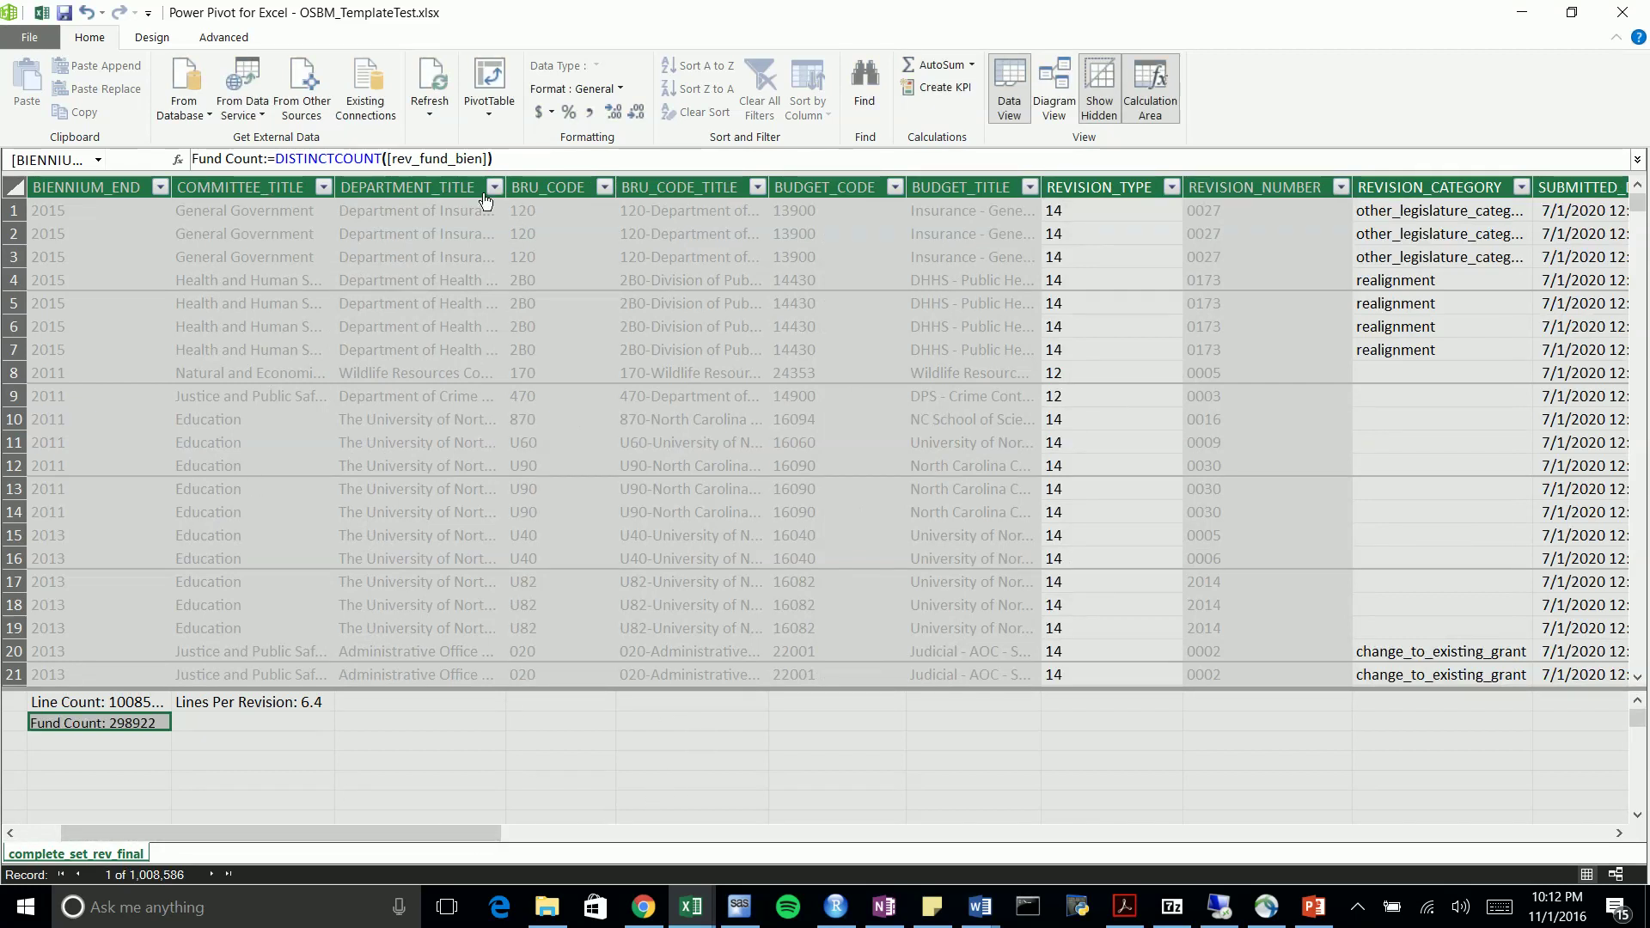
pyautogui.click(619, 89)
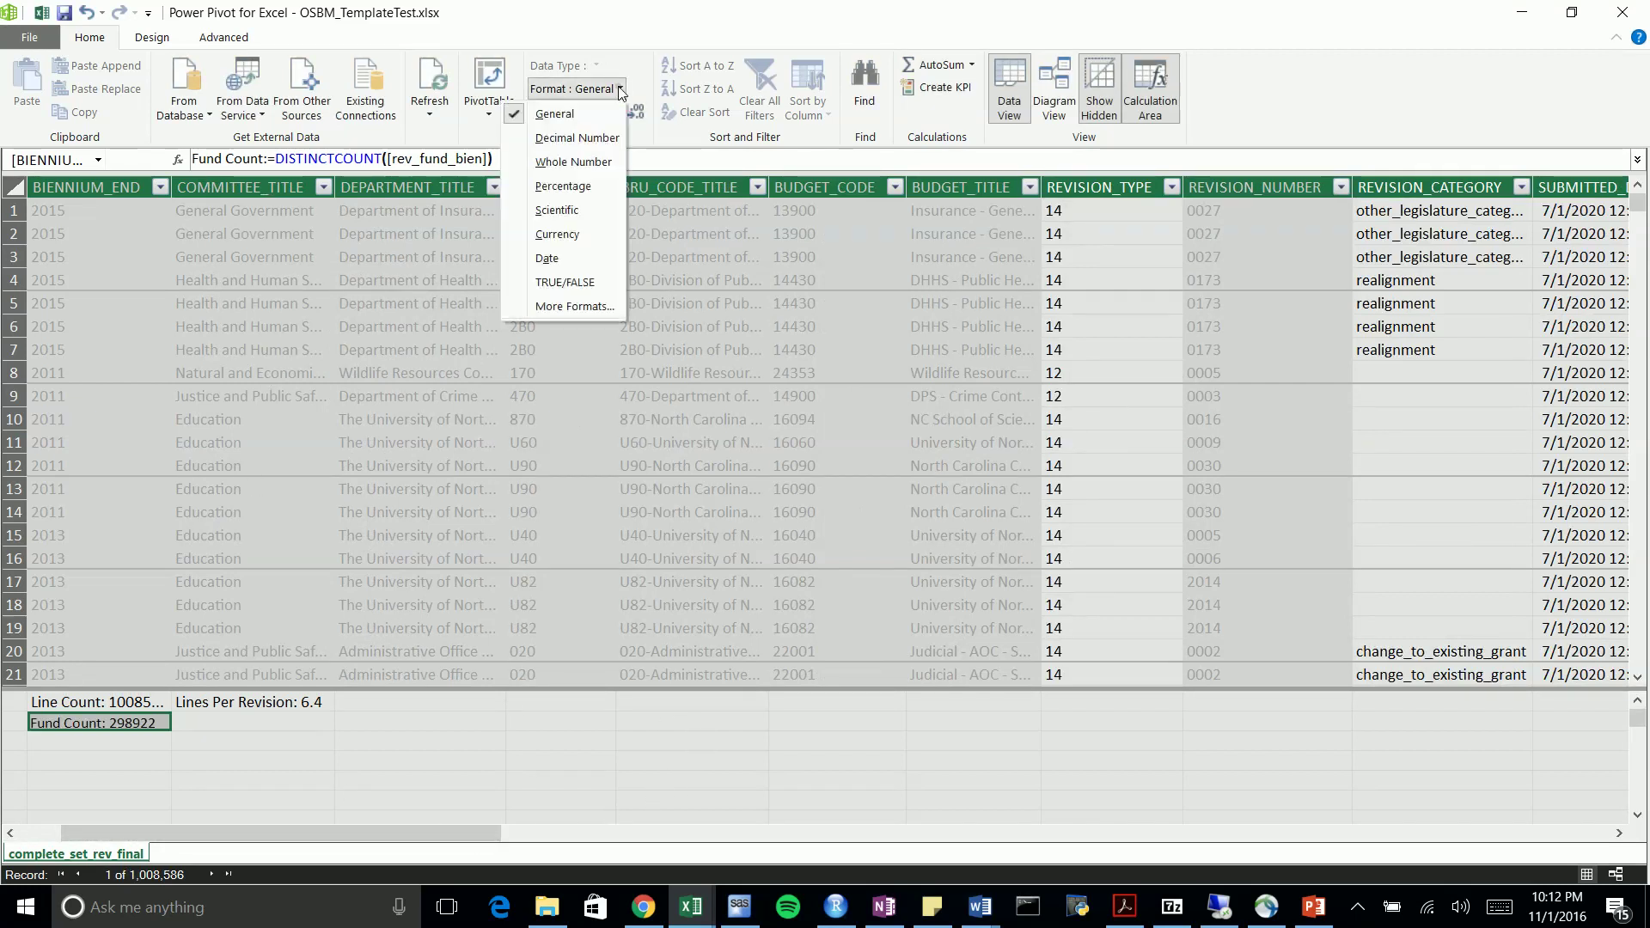
pyautogui.click(579, 162)
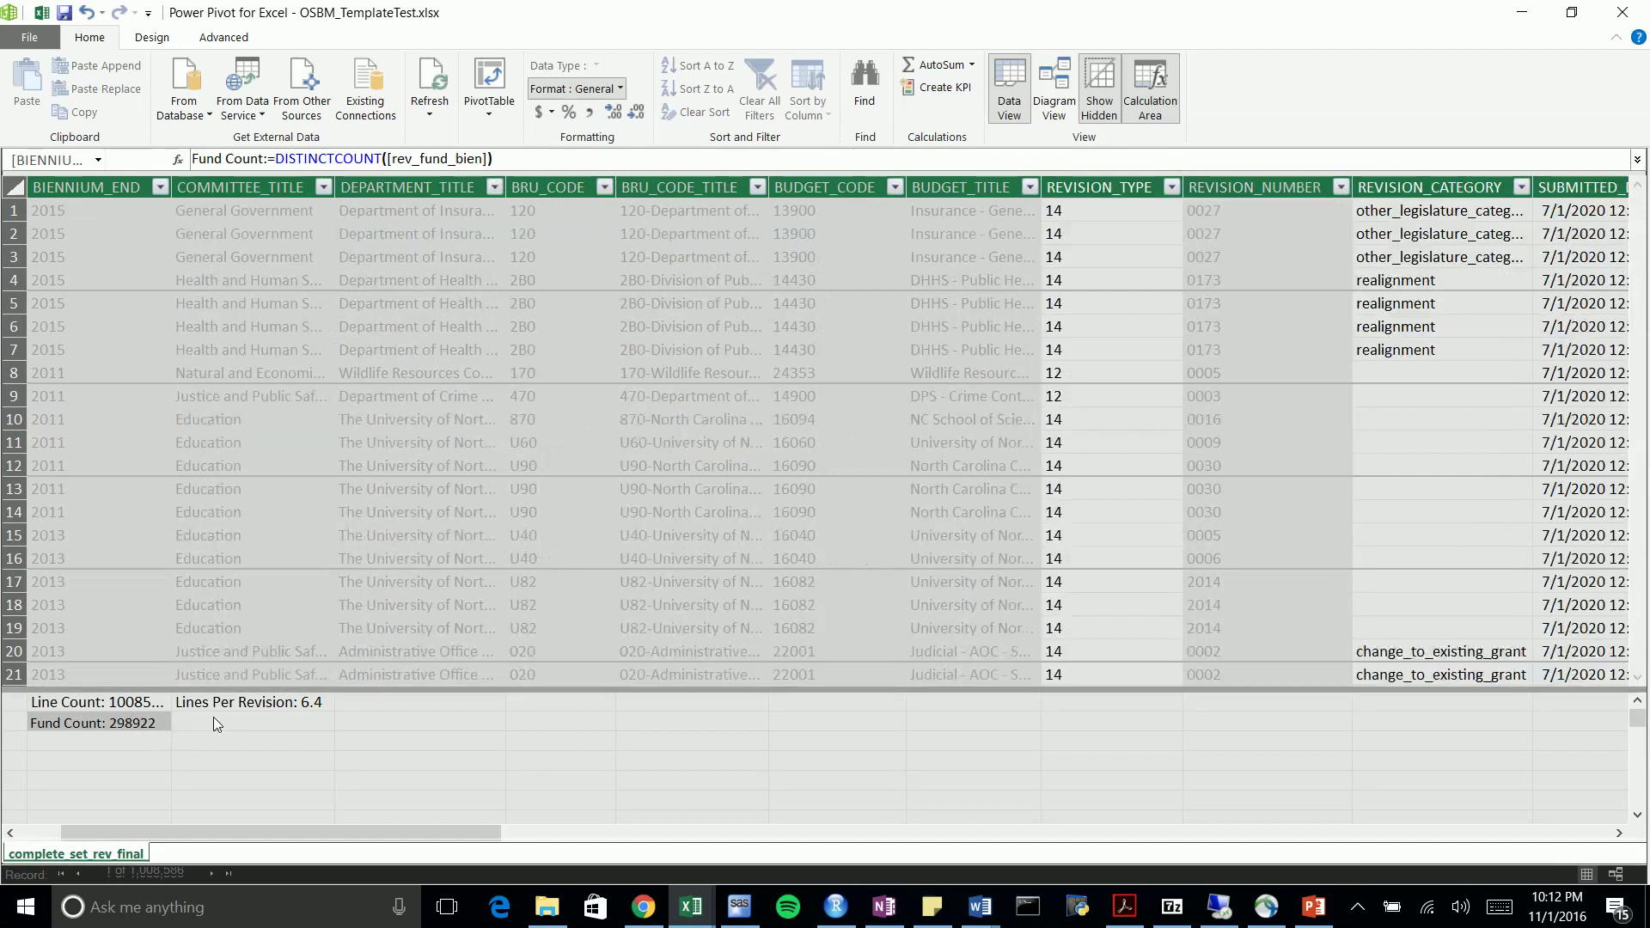
# Create a Funds Per Revision measure below Lines Per Revision with the formula [Fund Count]/[Revision Count]
pyautogui.click(229, 723)
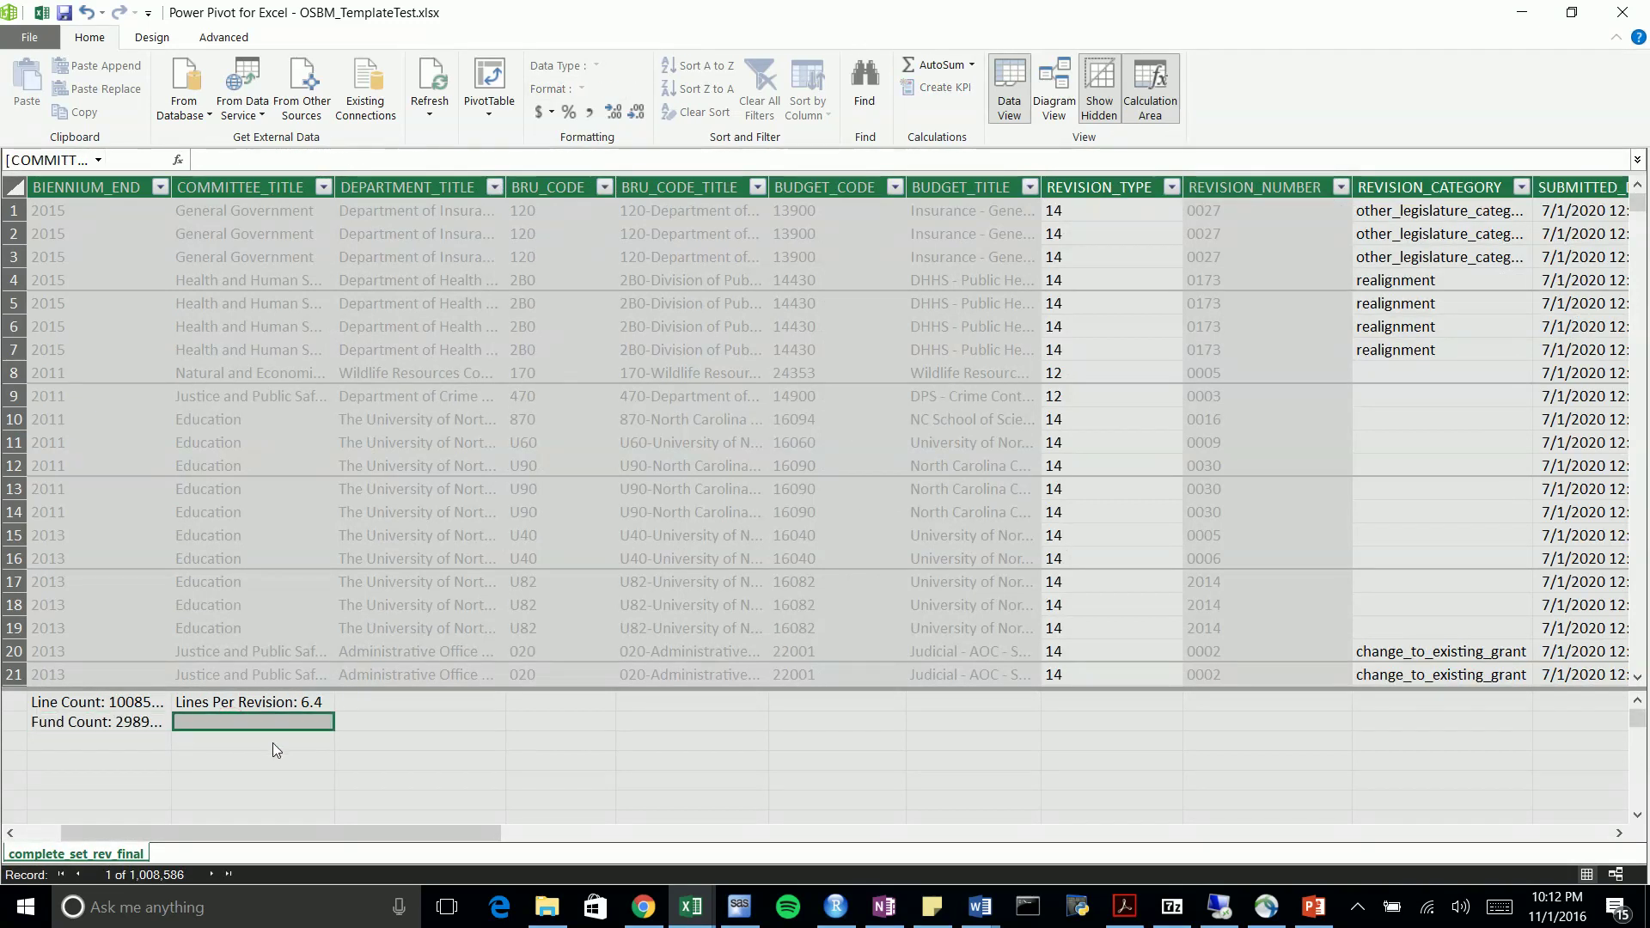
pyautogui.write('O')
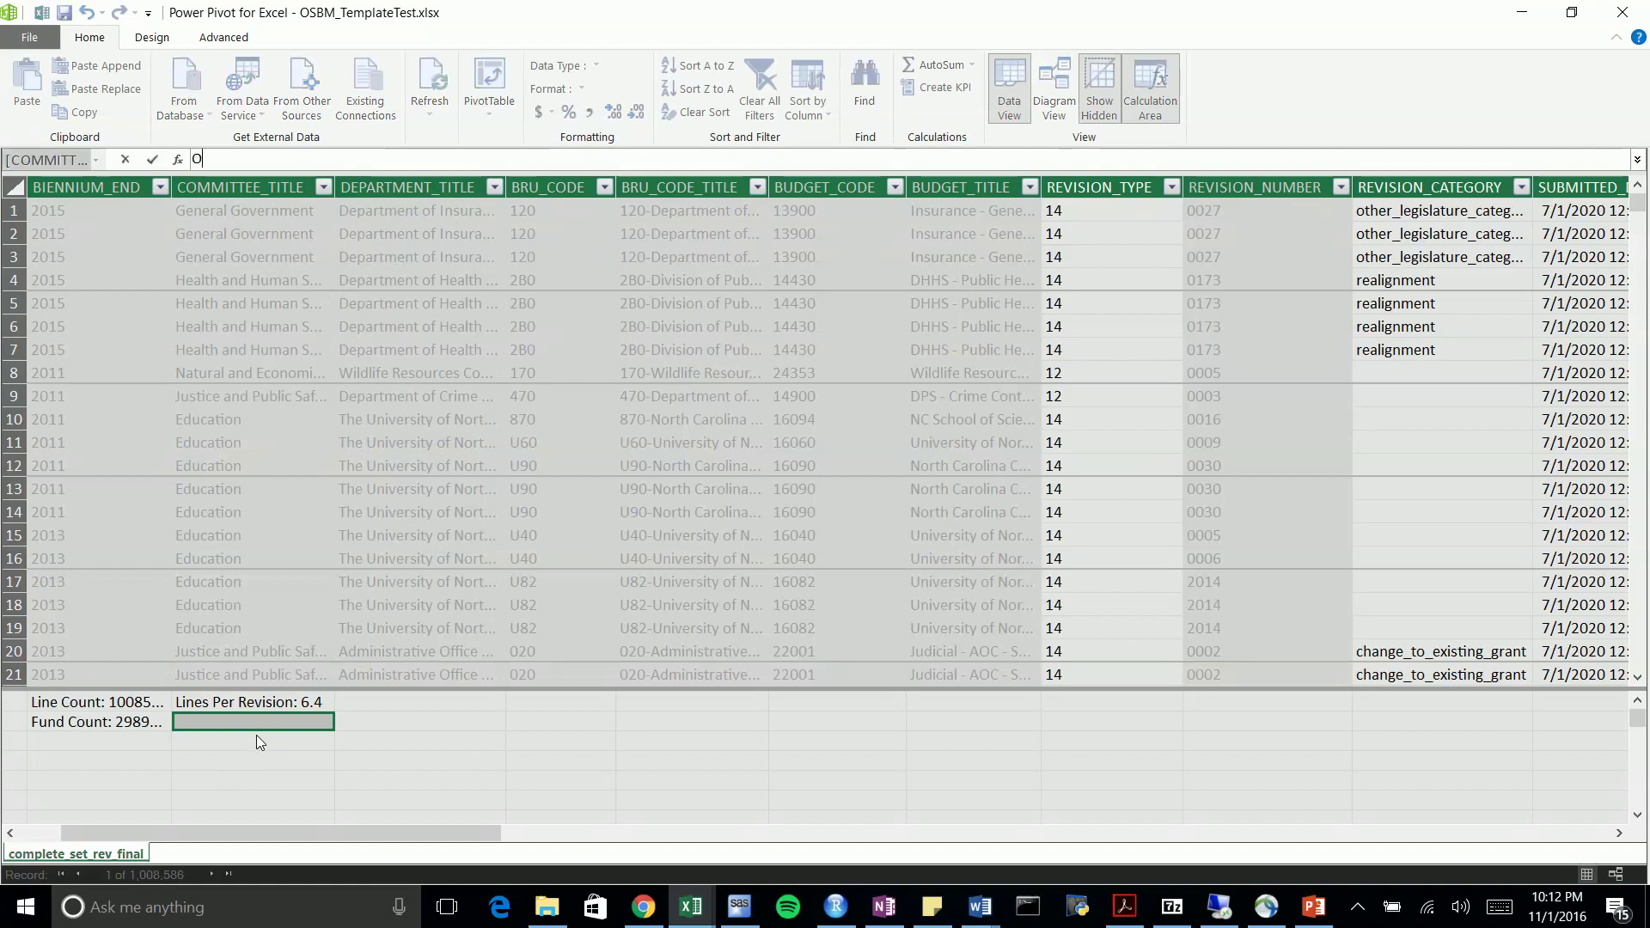
pyautogui.press('BackSpace')
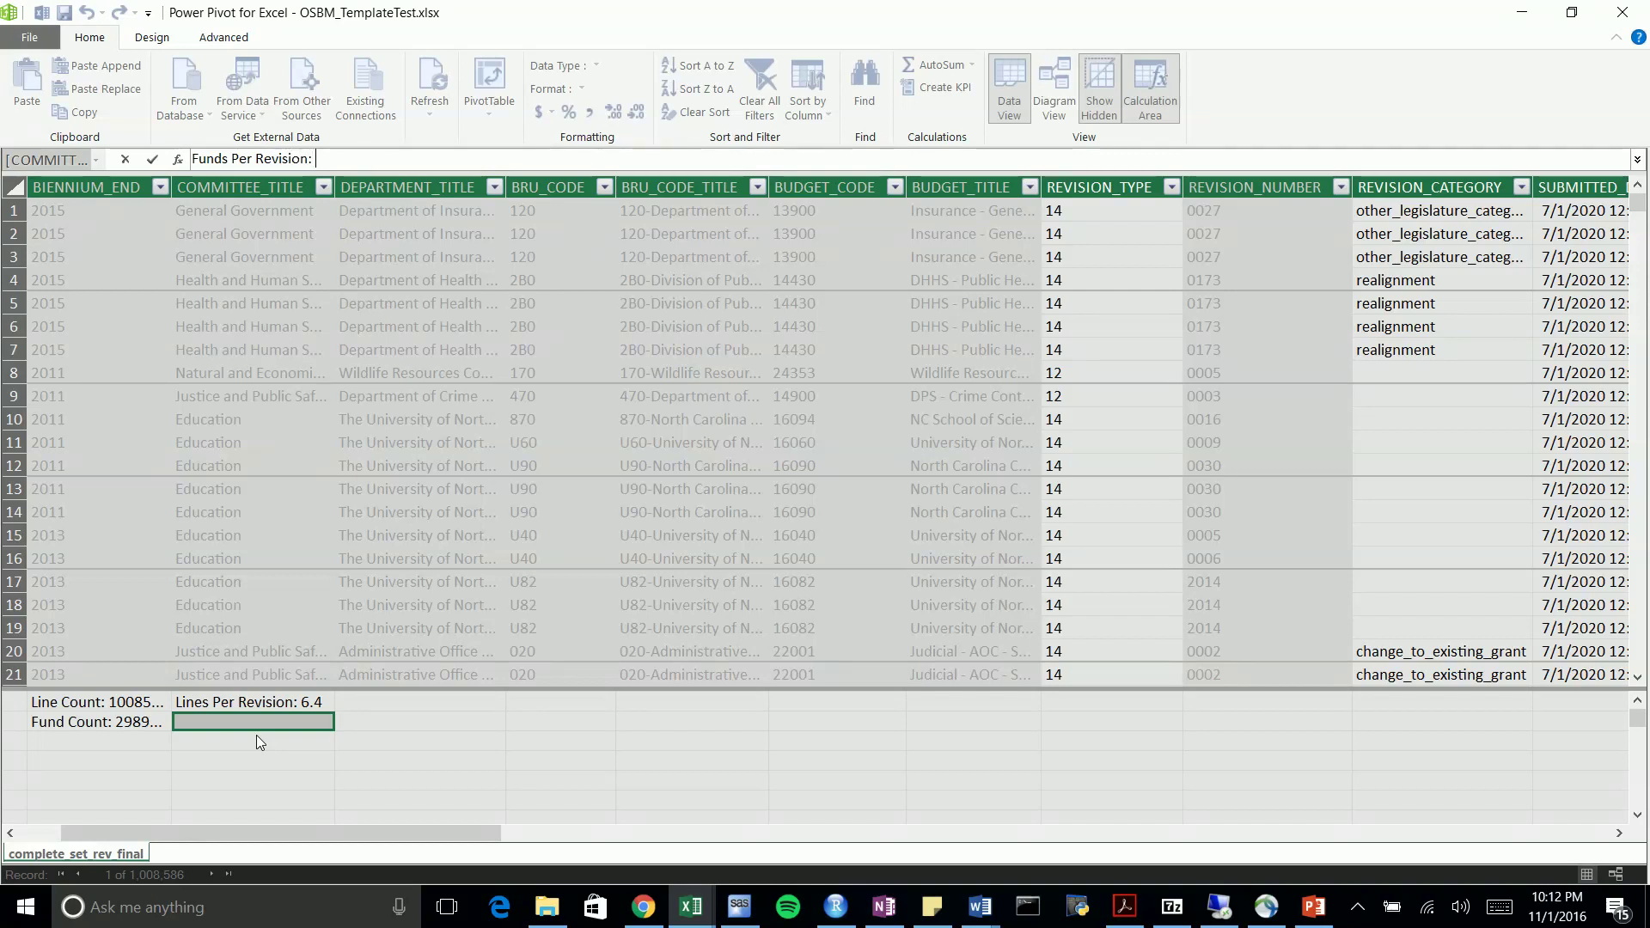
pyautogui.press('BackSpace')
pyautogui.press('BackSpace')
pyautogui.write('=')
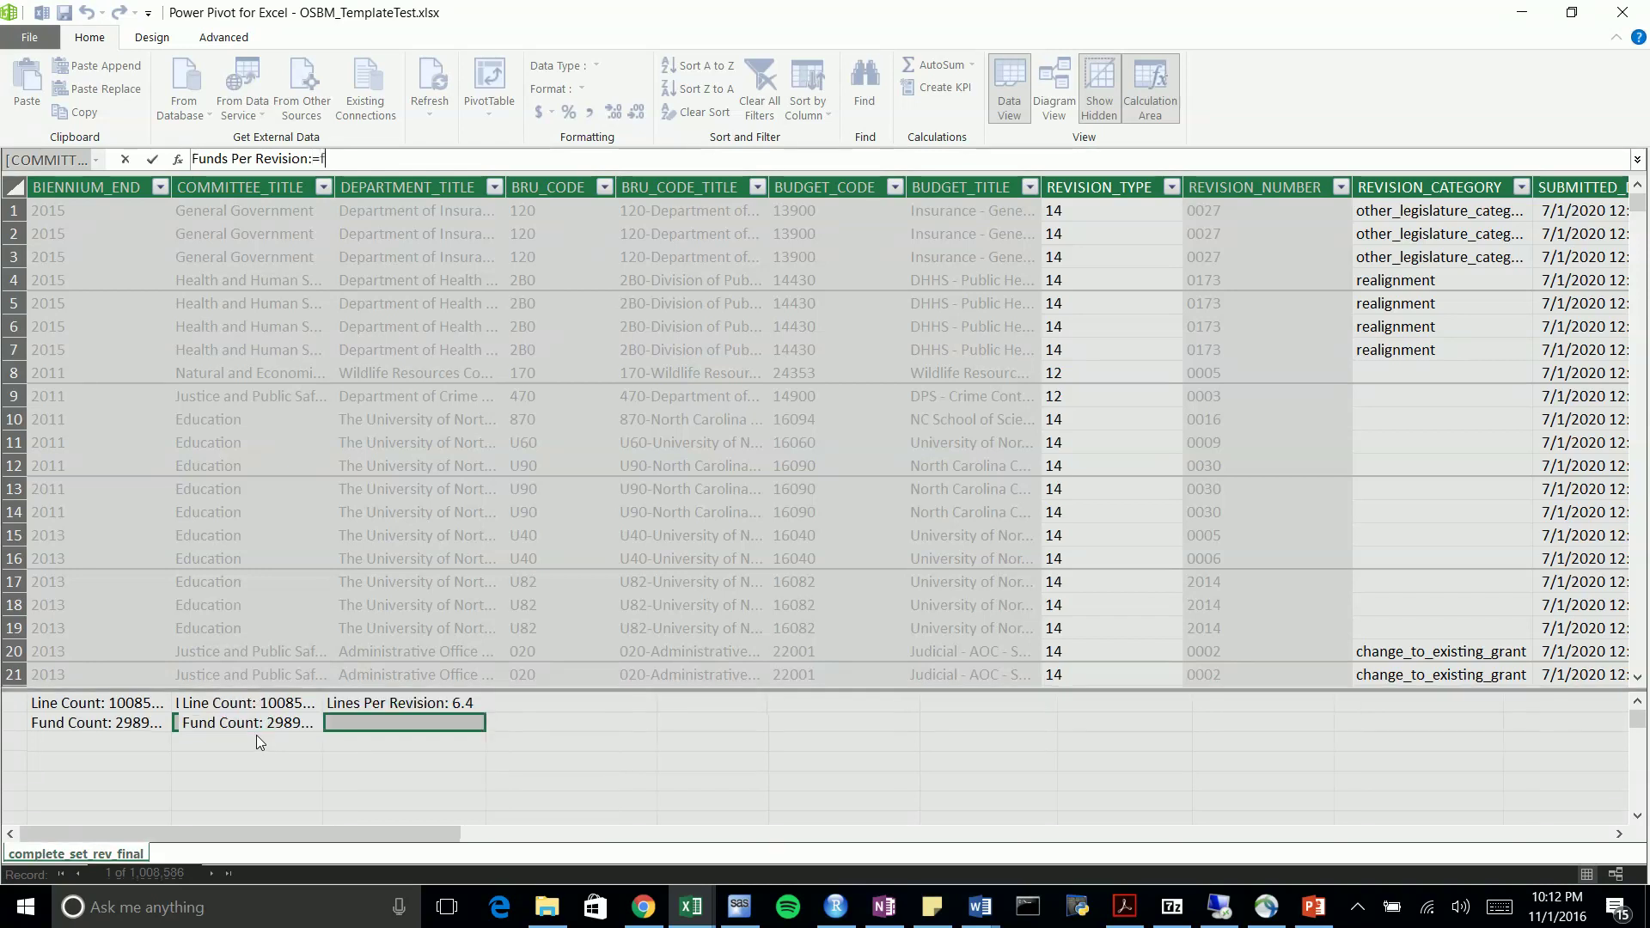
pyautogui.write('fund')
pyautogui.press('Tab')
pyautogui.write('/')
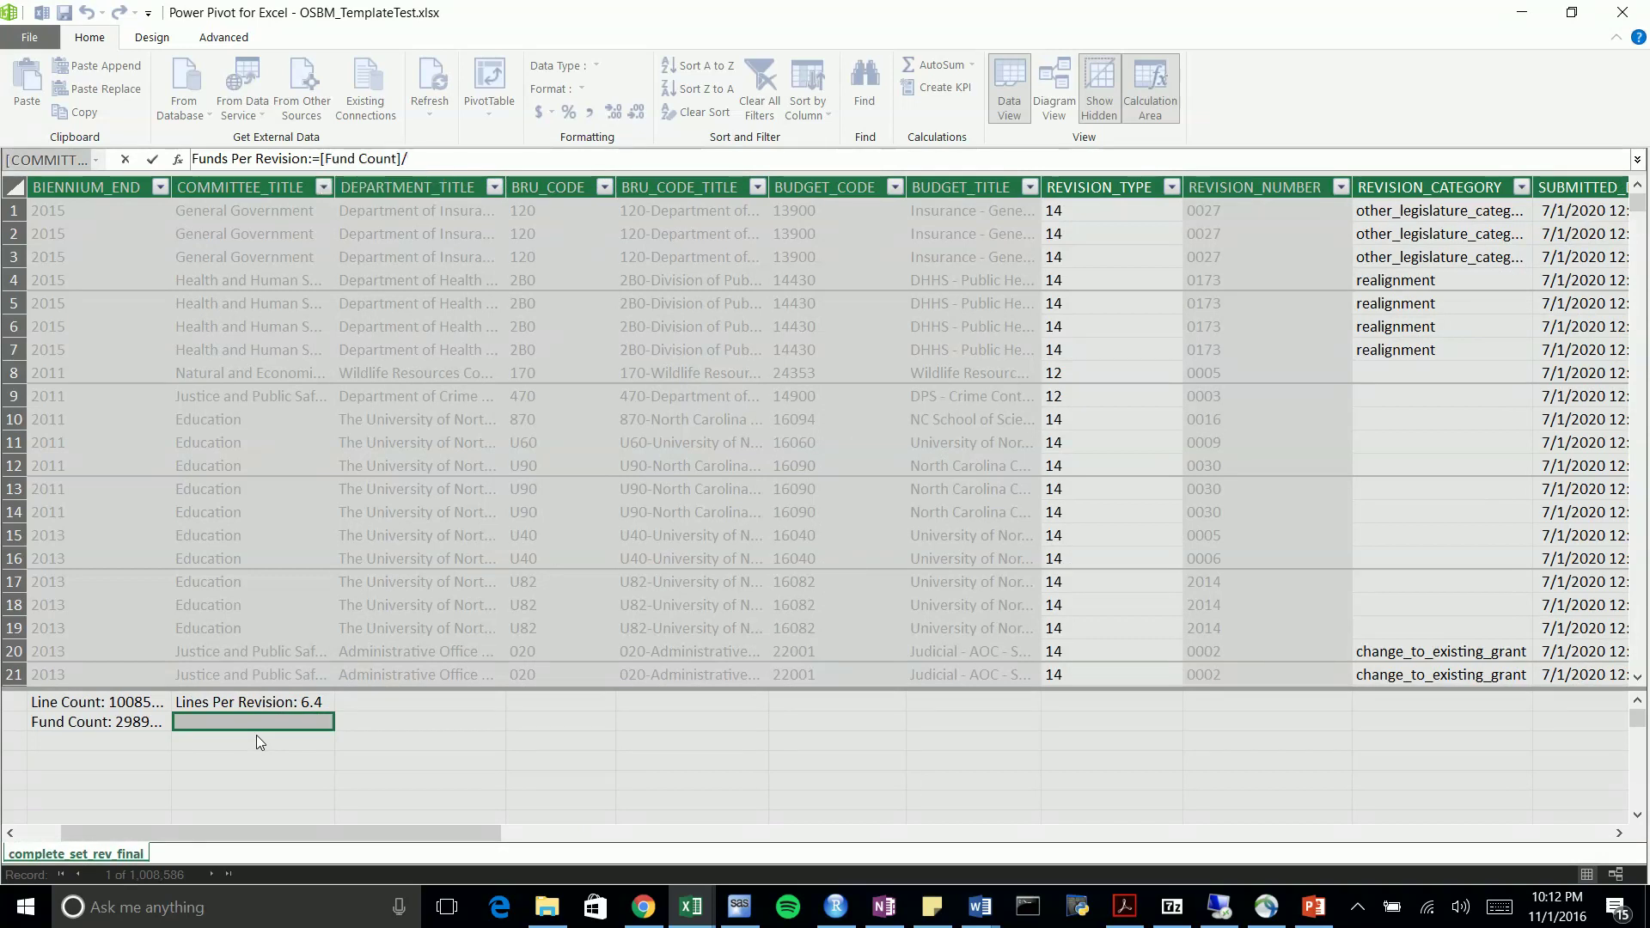
pyautogui.write('revis')
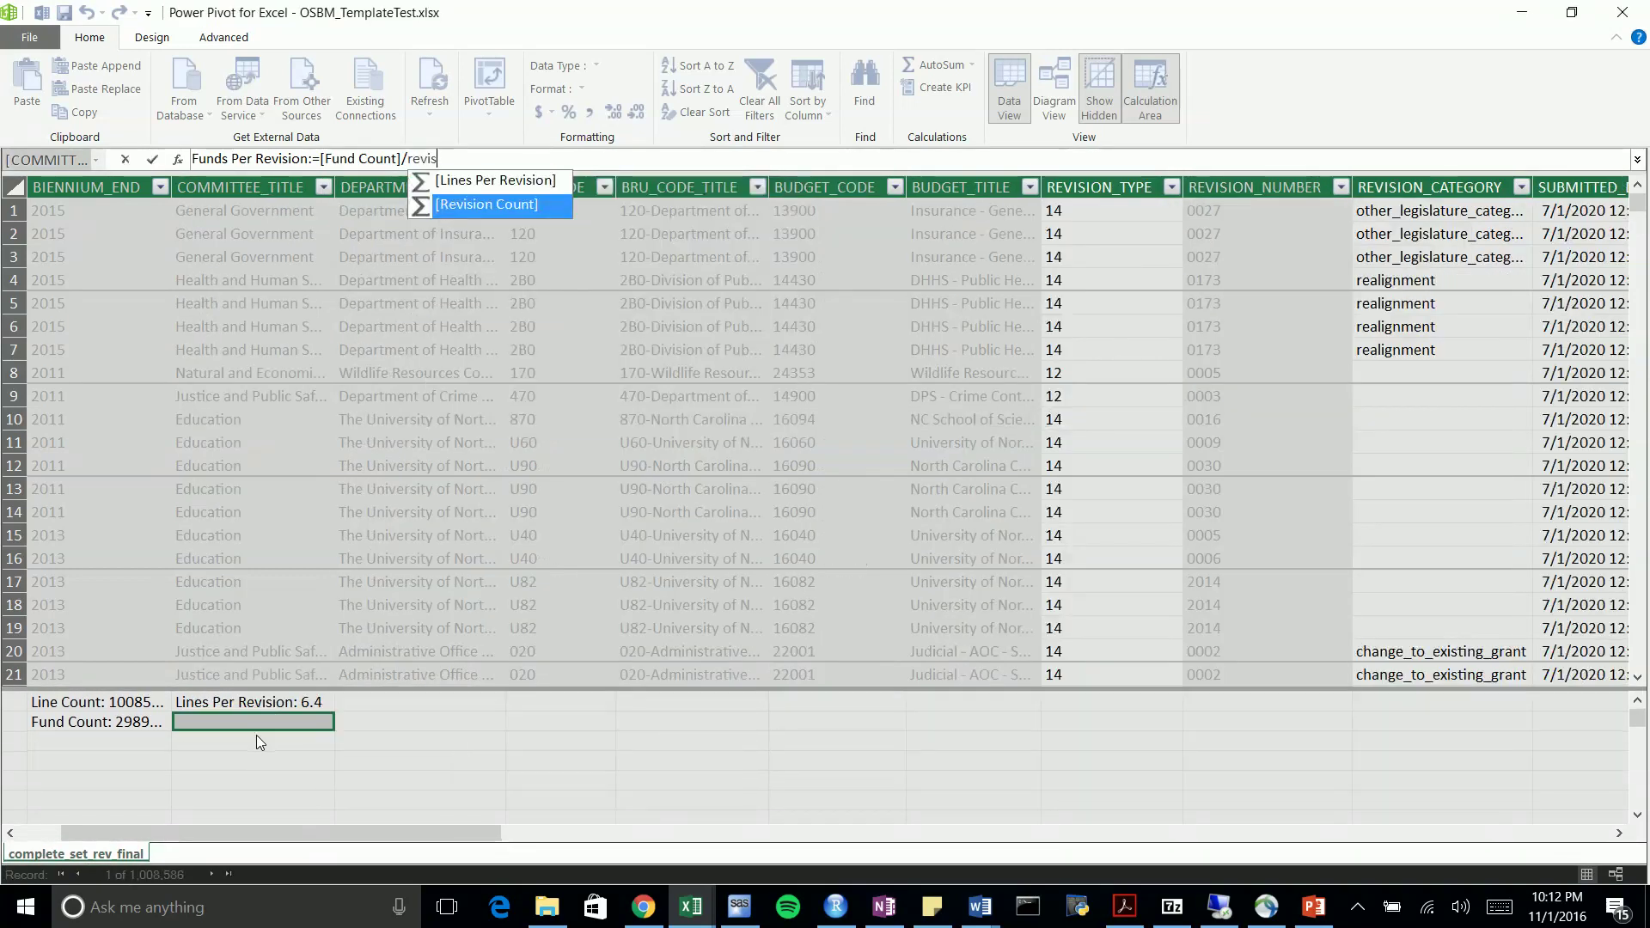
pyautogui.press('Tab')
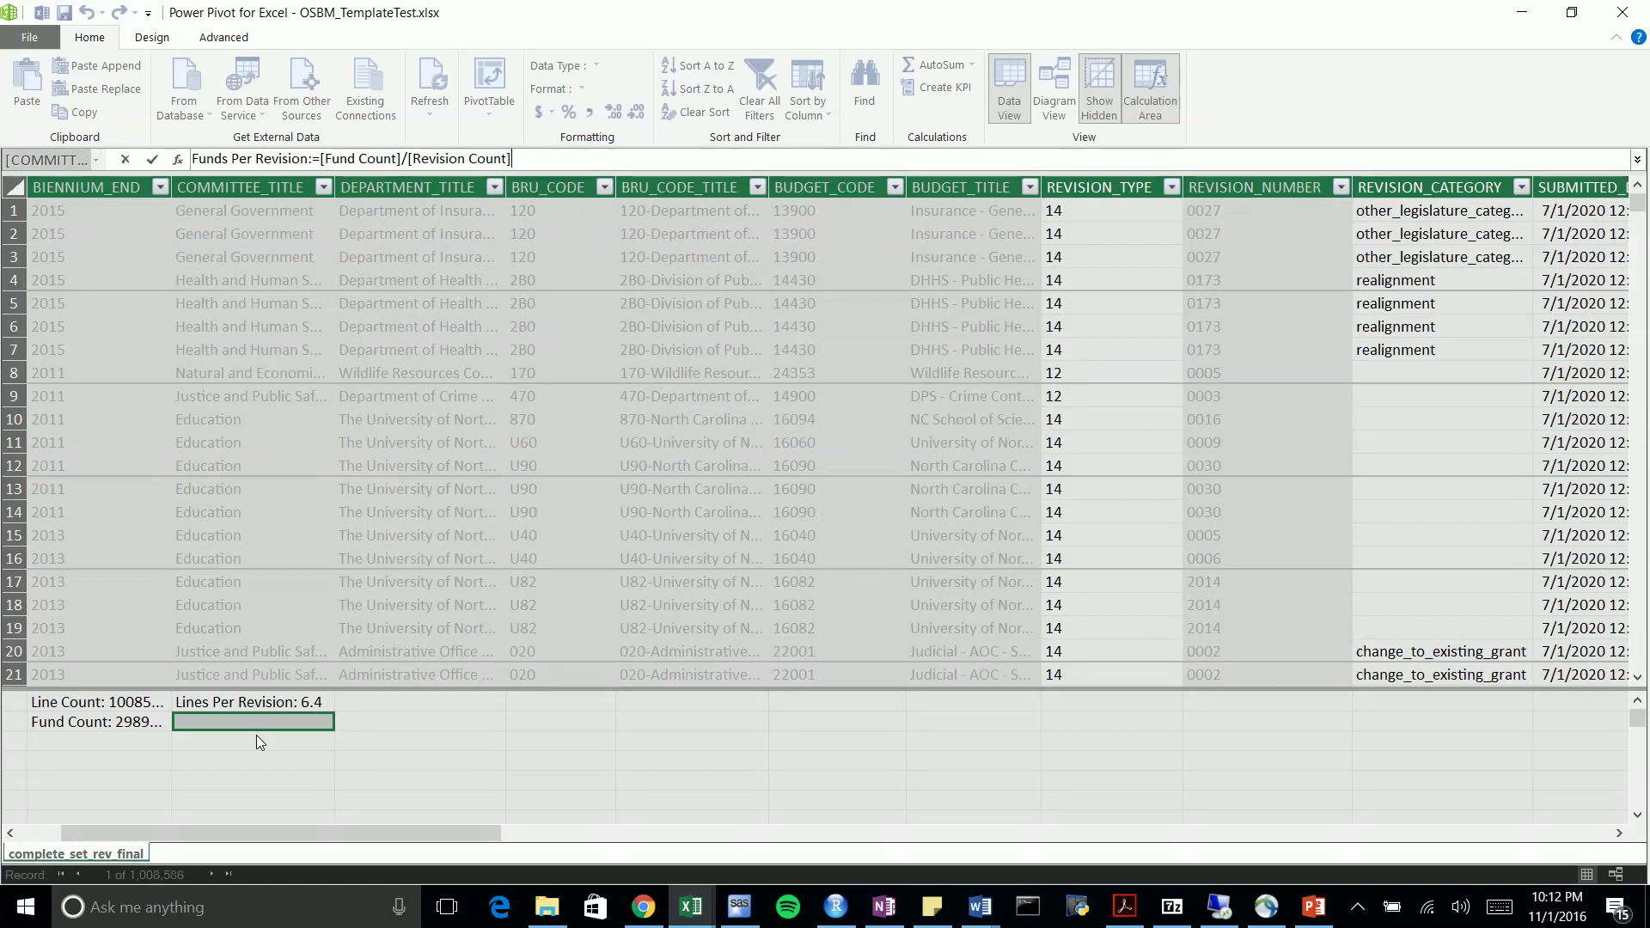
pyautogui.press('Return')
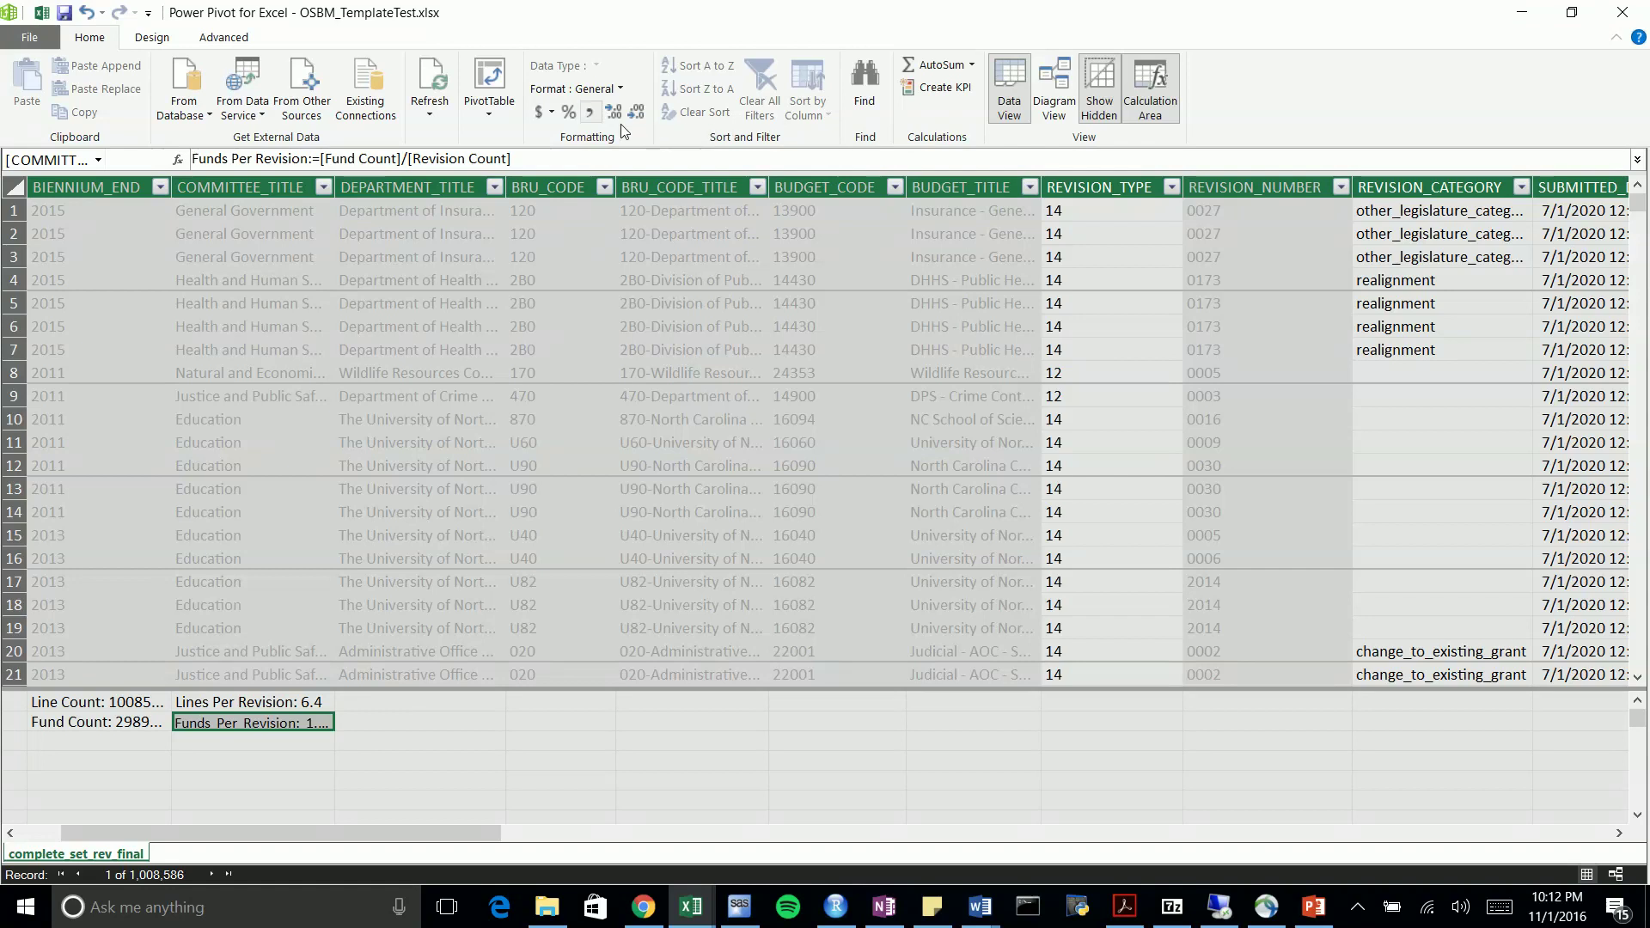
# Format the Funds Per Revision measure as a whole number
pyautogui.click(606, 87)
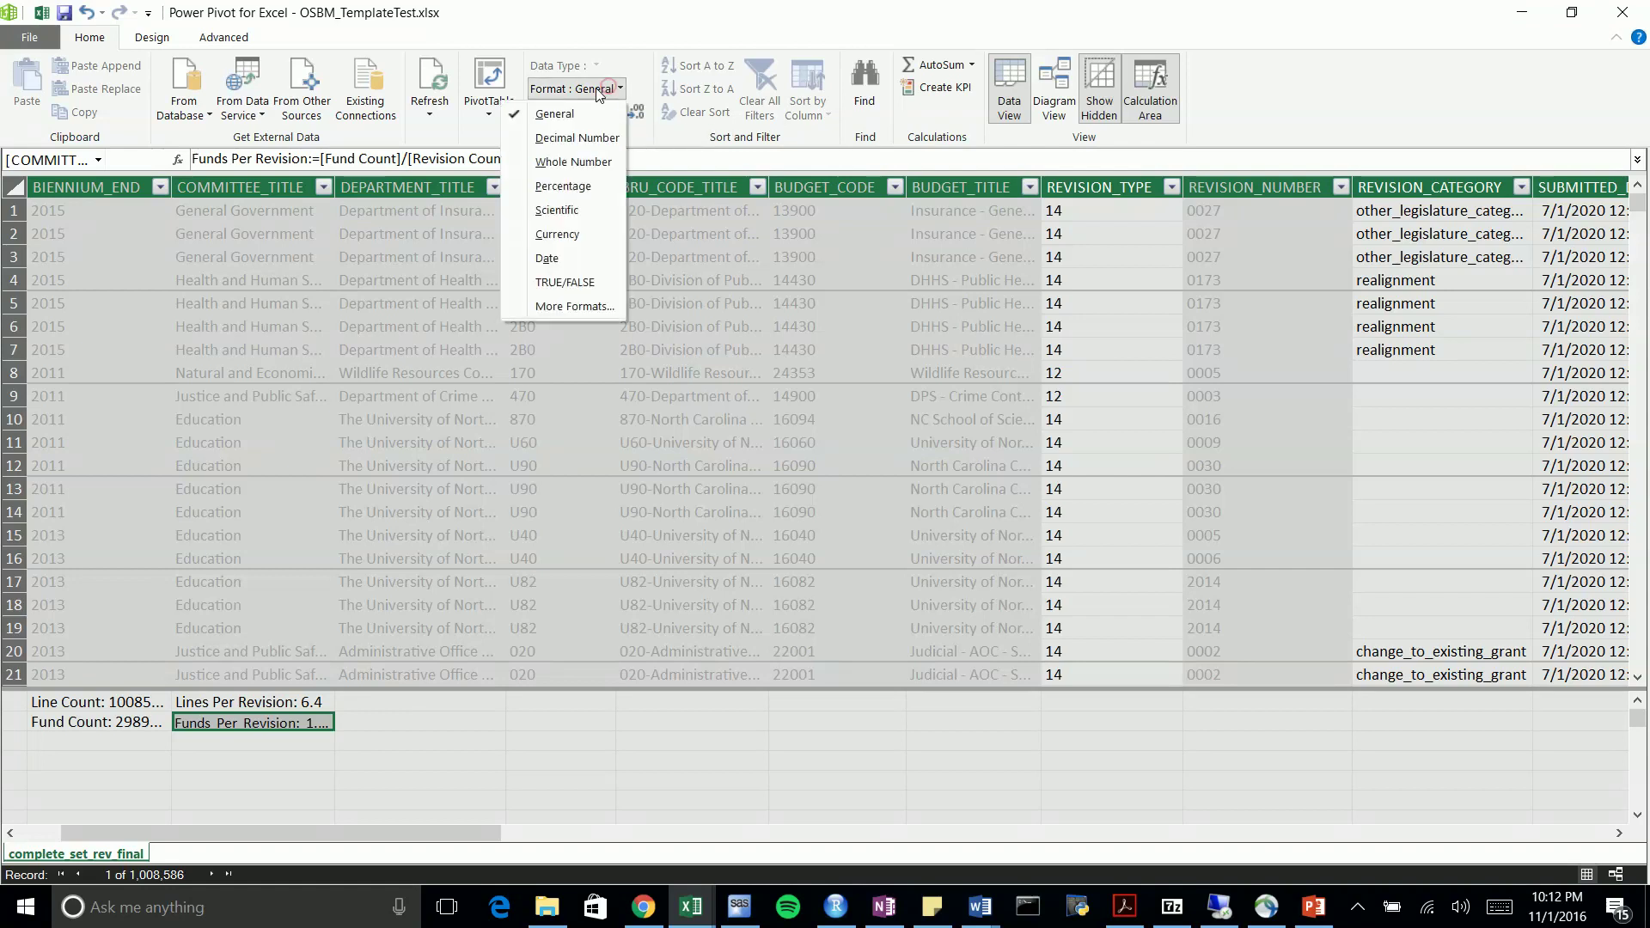
pyautogui.click(573, 161)
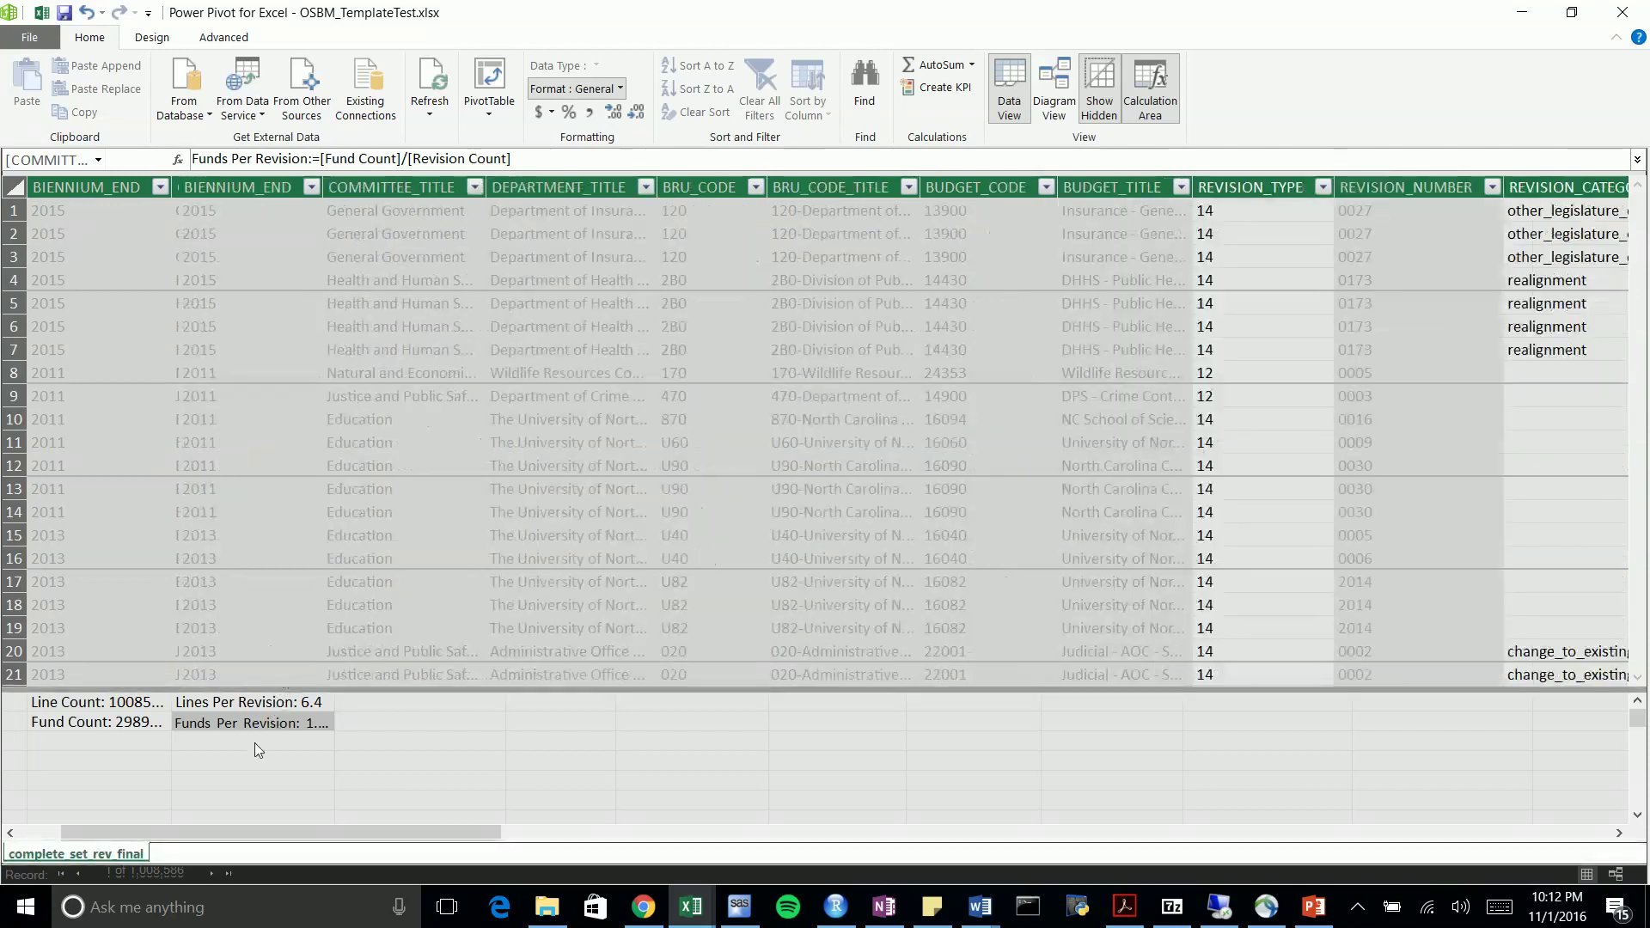
pyautogui.click(164, 724)
pyautogui.click(225, 744)
# Switch to the OSBM_TemplateTest workbook and replace Lines Per Revision with Fund Count as the upper PivotChart's value
pyautogui.moveTo(692, 908)
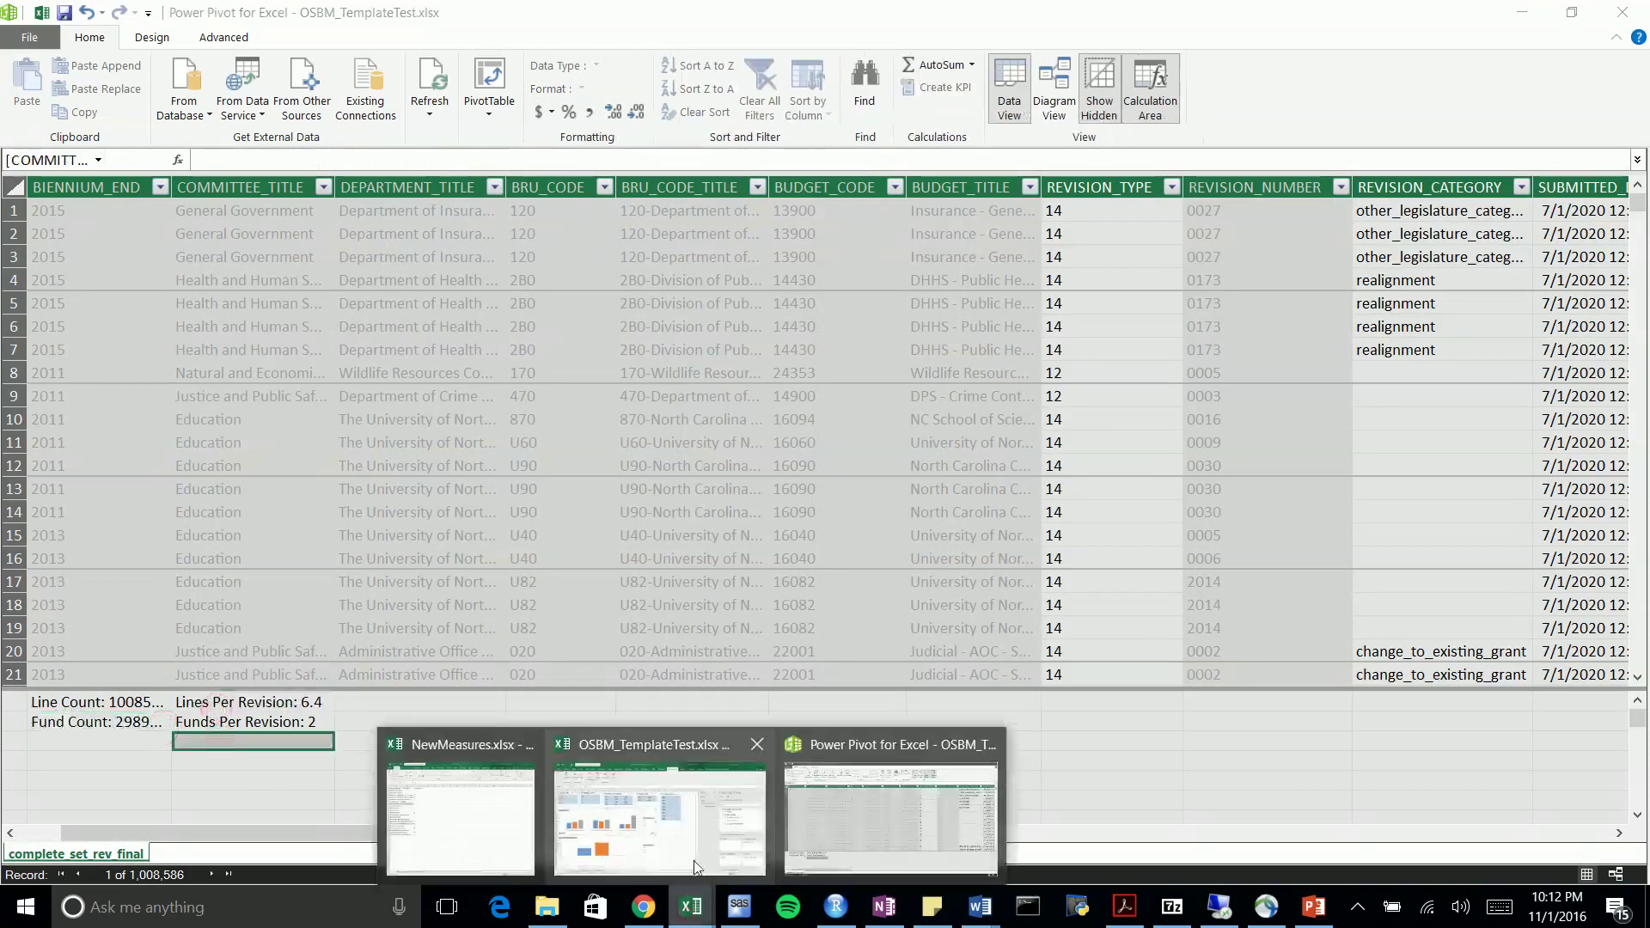
pyautogui.click(704, 807)
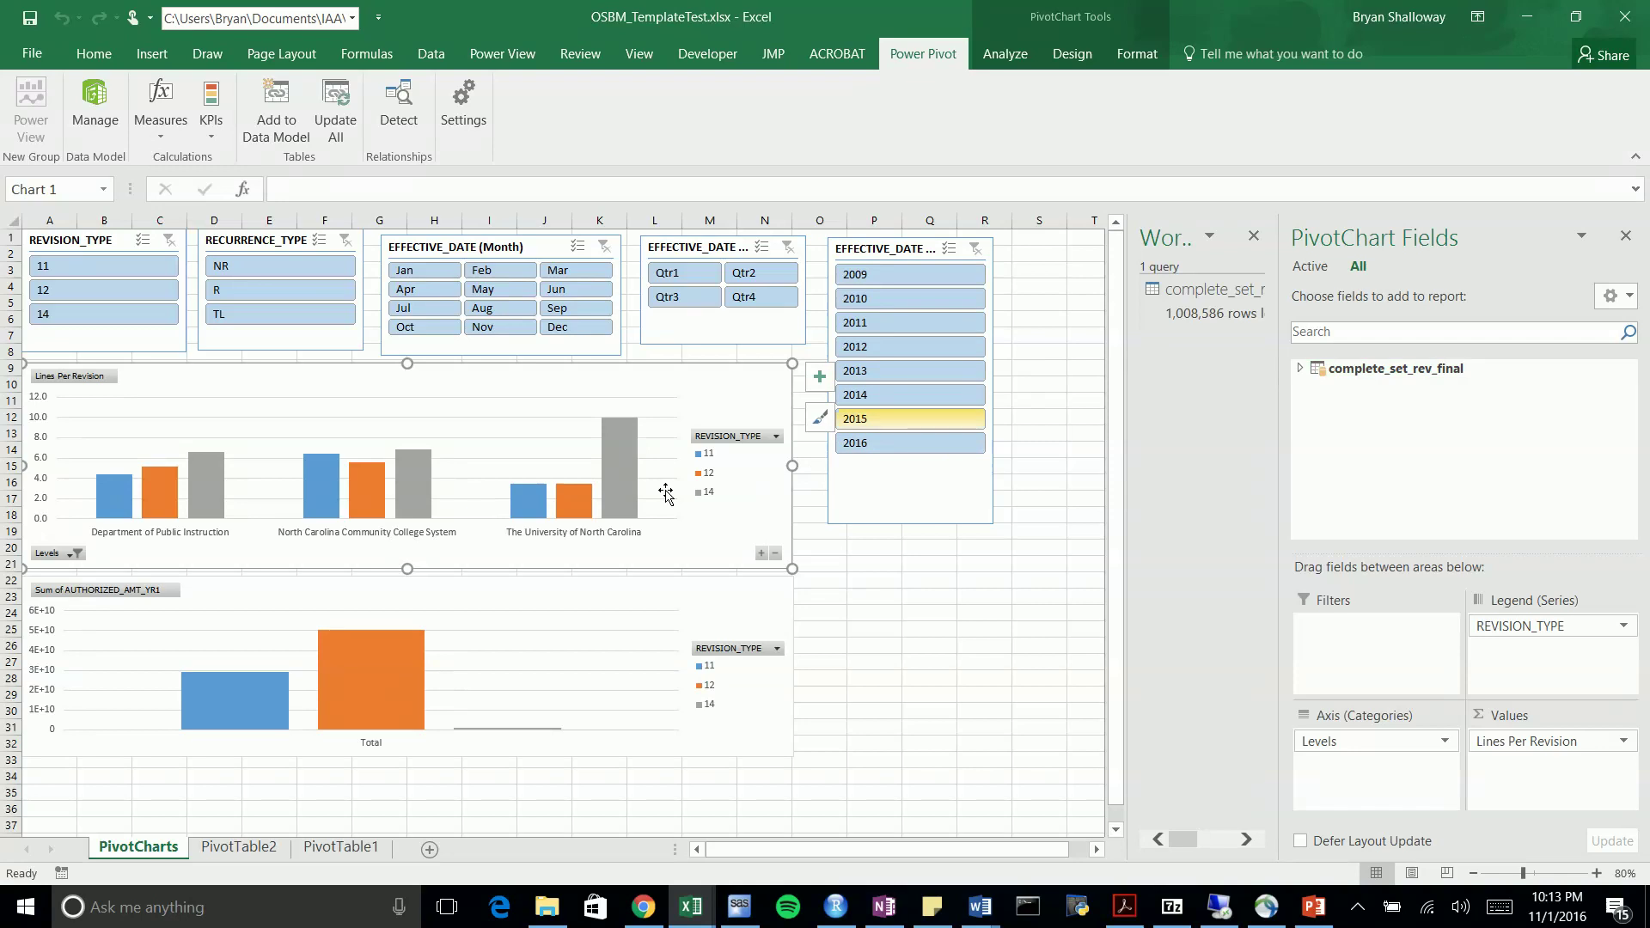
pyautogui.click(774, 497)
pyautogui.click(732, 523)
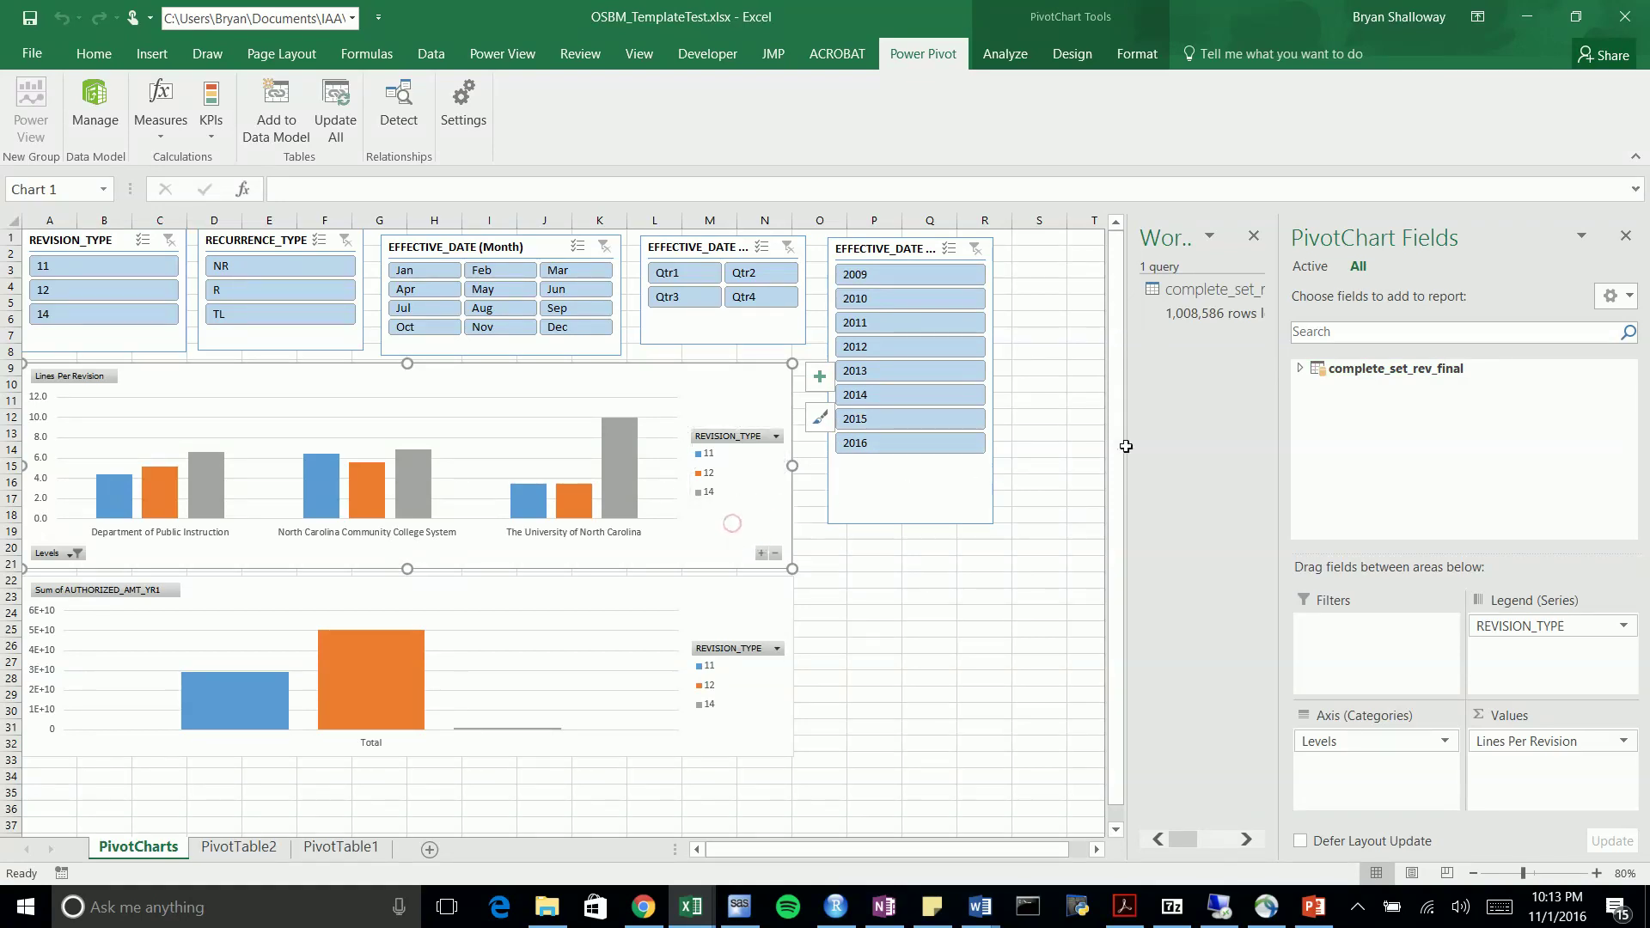
pyautogui.click(1293, 369)
pyautogui.scroll(-1, 1426, 420)
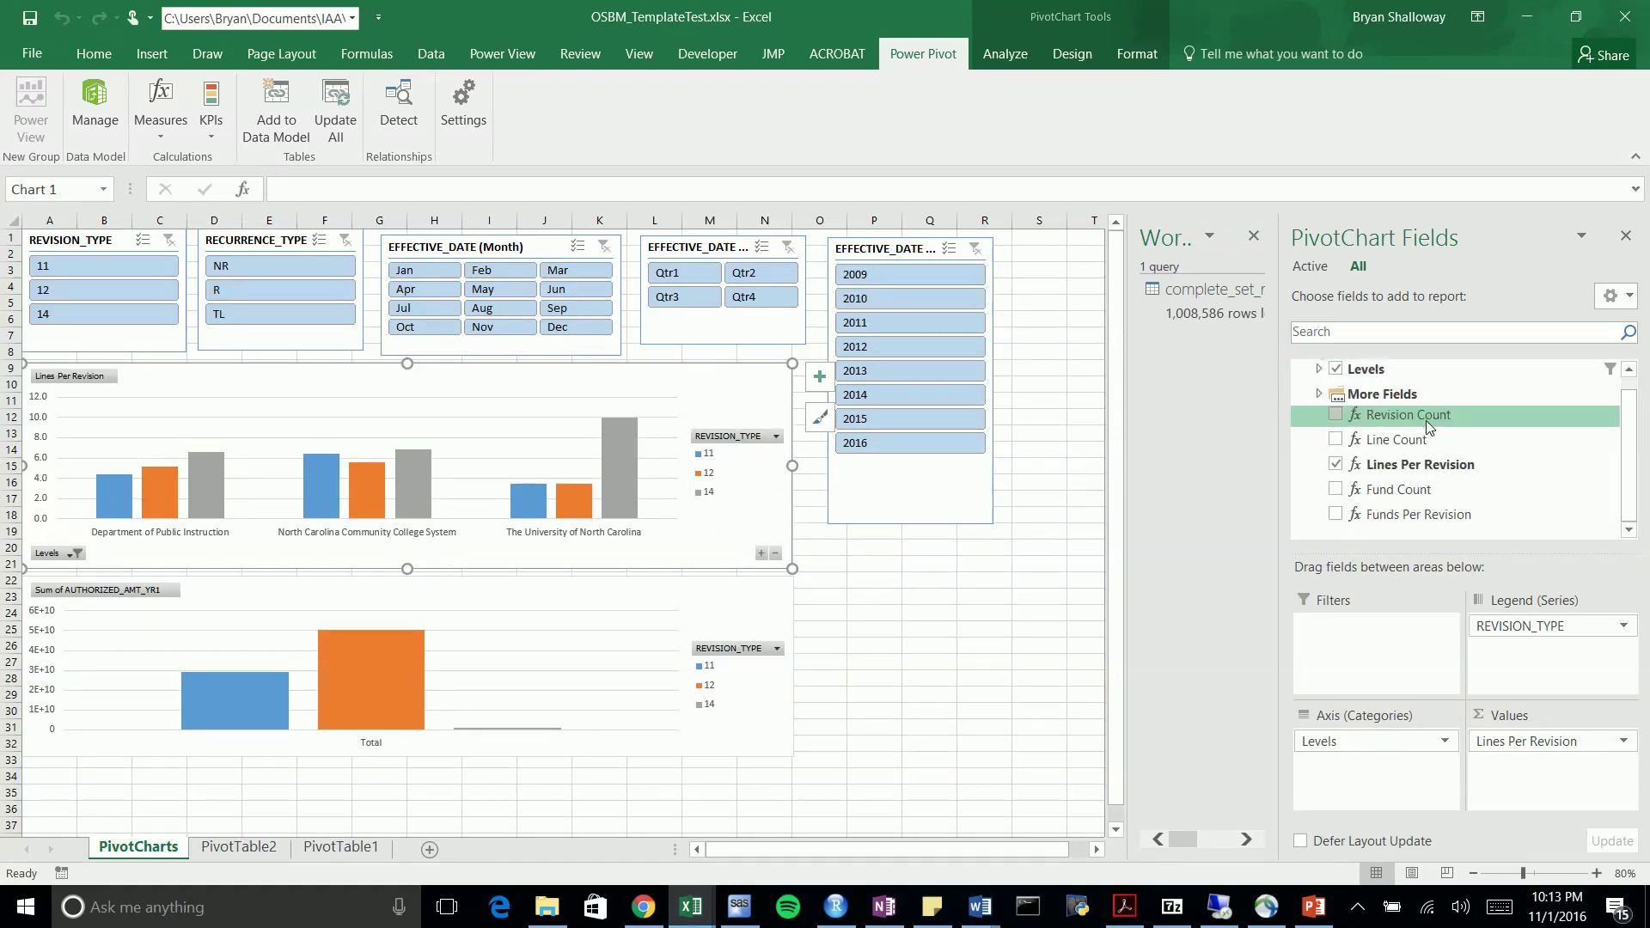
pyautogui.click(1337, 463)
pyautogui.click(1337, 489)
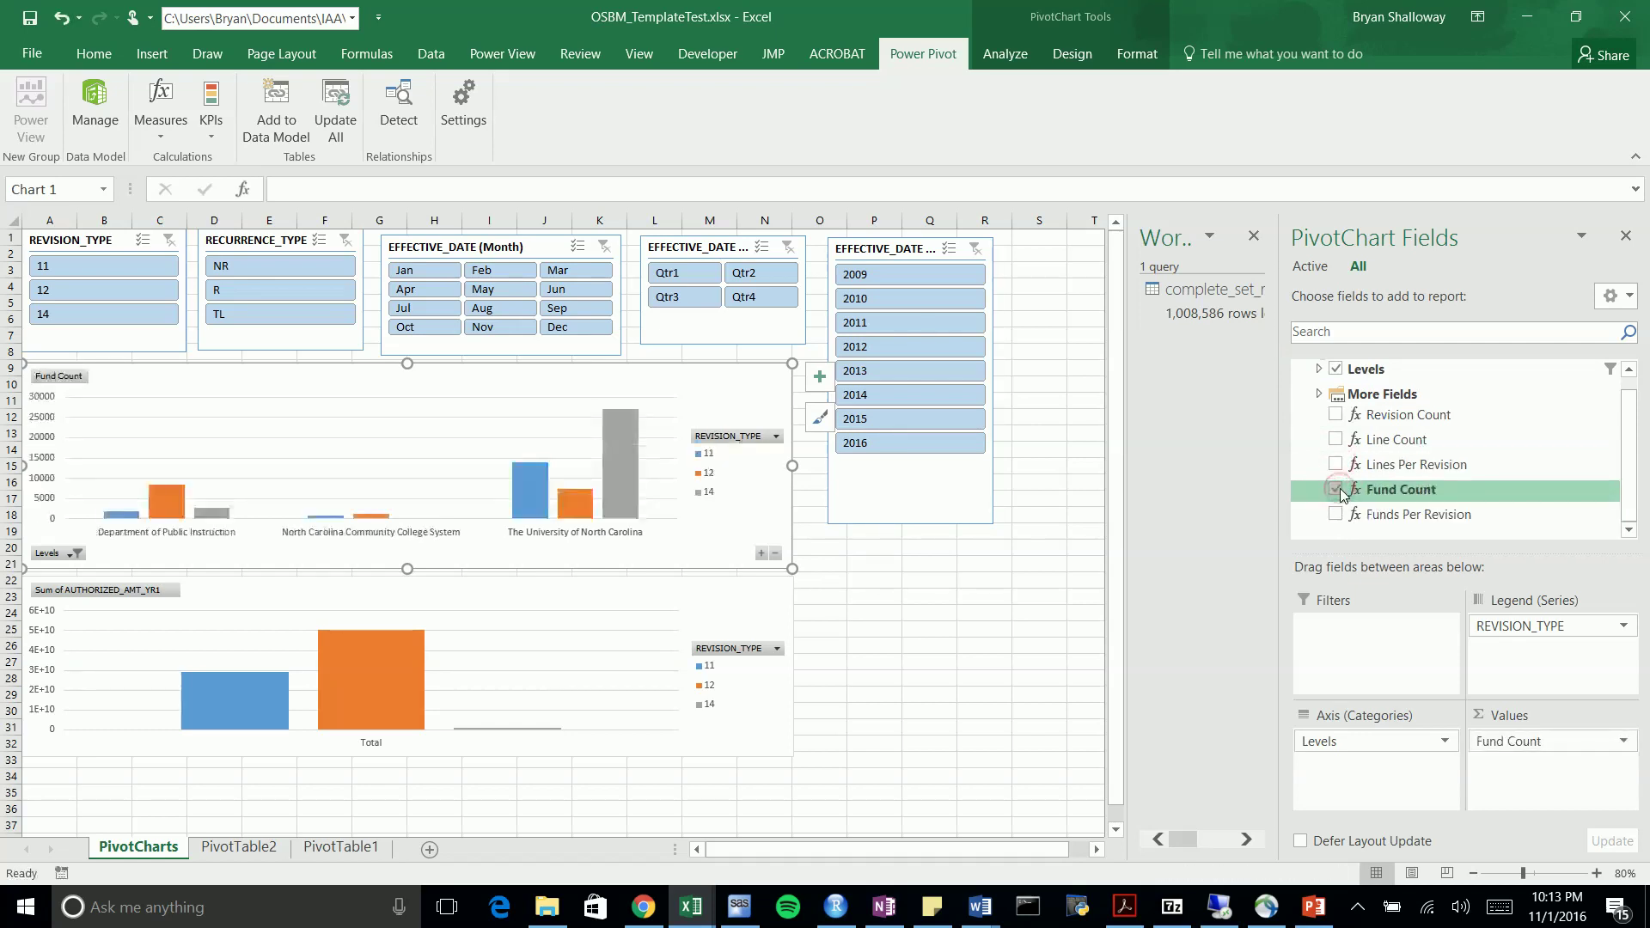
# Replace Fund Count with Funds Per Revision in the upper PivotChart's values
pyautogui.click(1336, 489)
pyautogui.click(1337, 514)
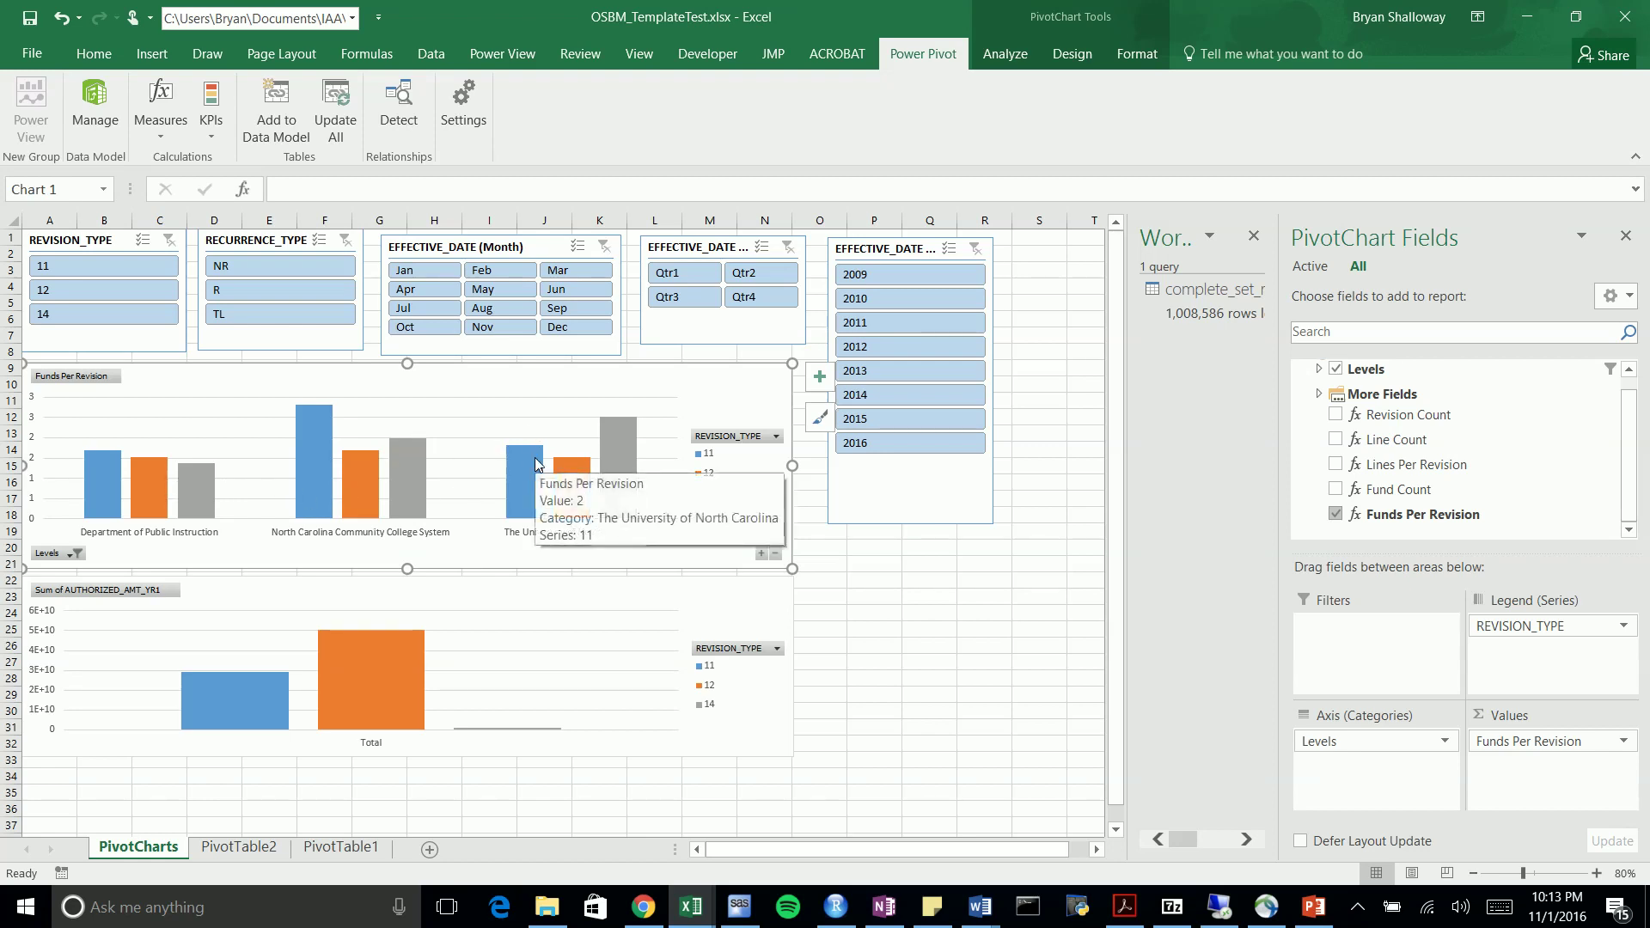
pyautogui.moveTo(513, 456)
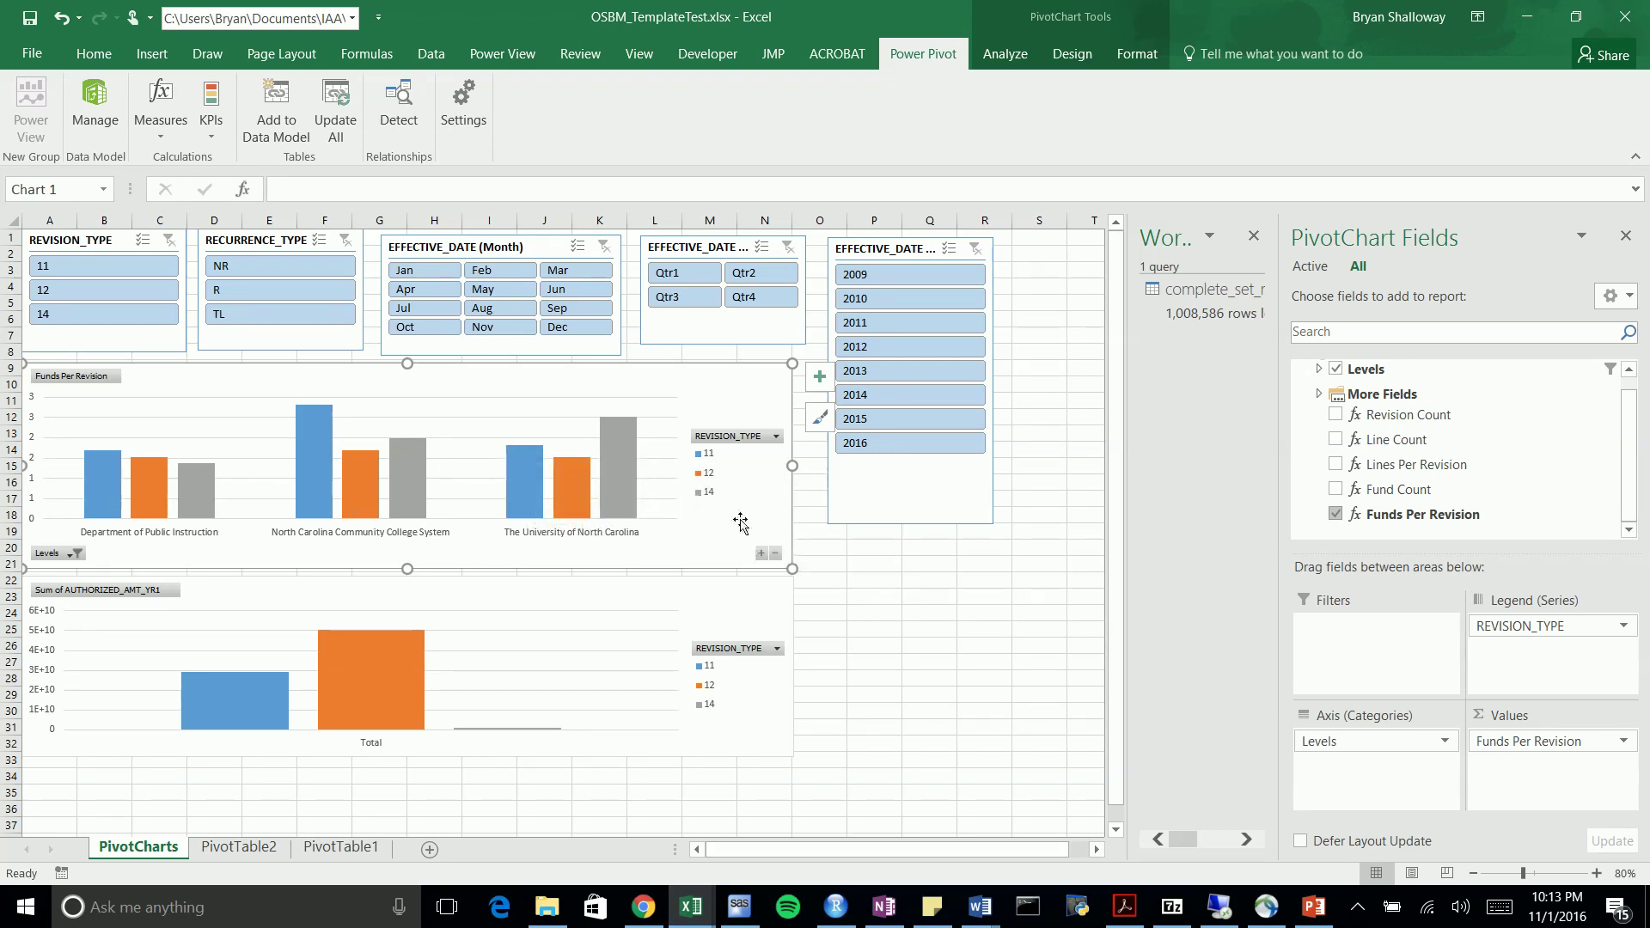
# Drill the upper PivotChart up to the COMMITTEE_TITLE level from The University of North Carolina's revision type 12 bar
pyautogui.rightClick(609, 484)
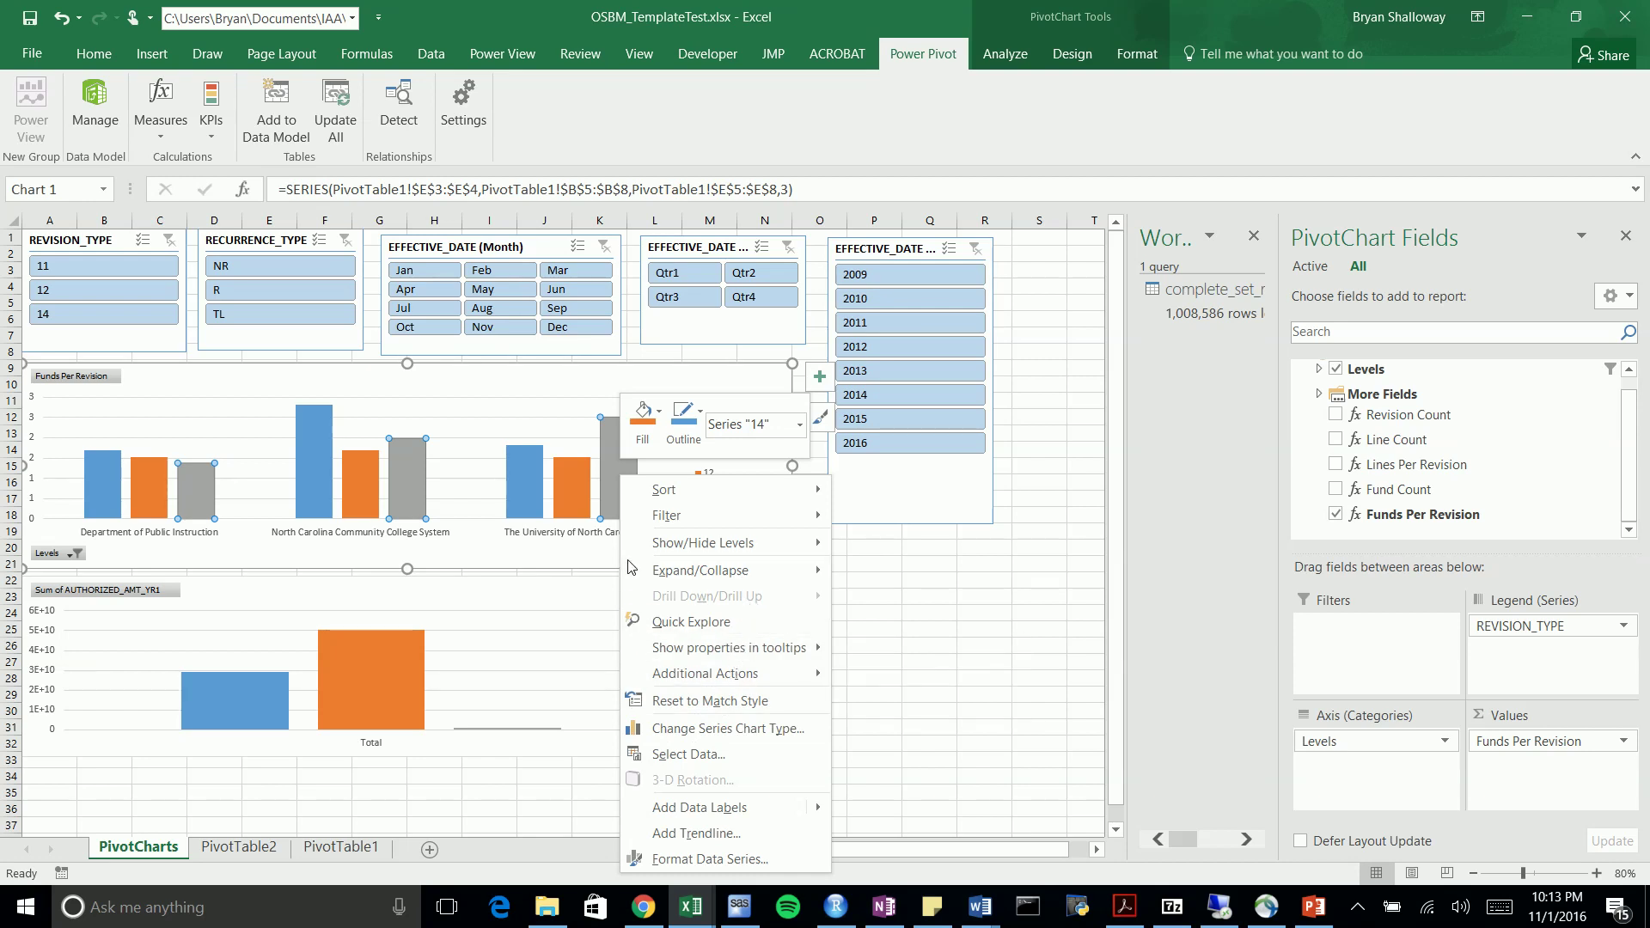
pyautogui.click(567, 476)
pyautogui.click(569, 480)
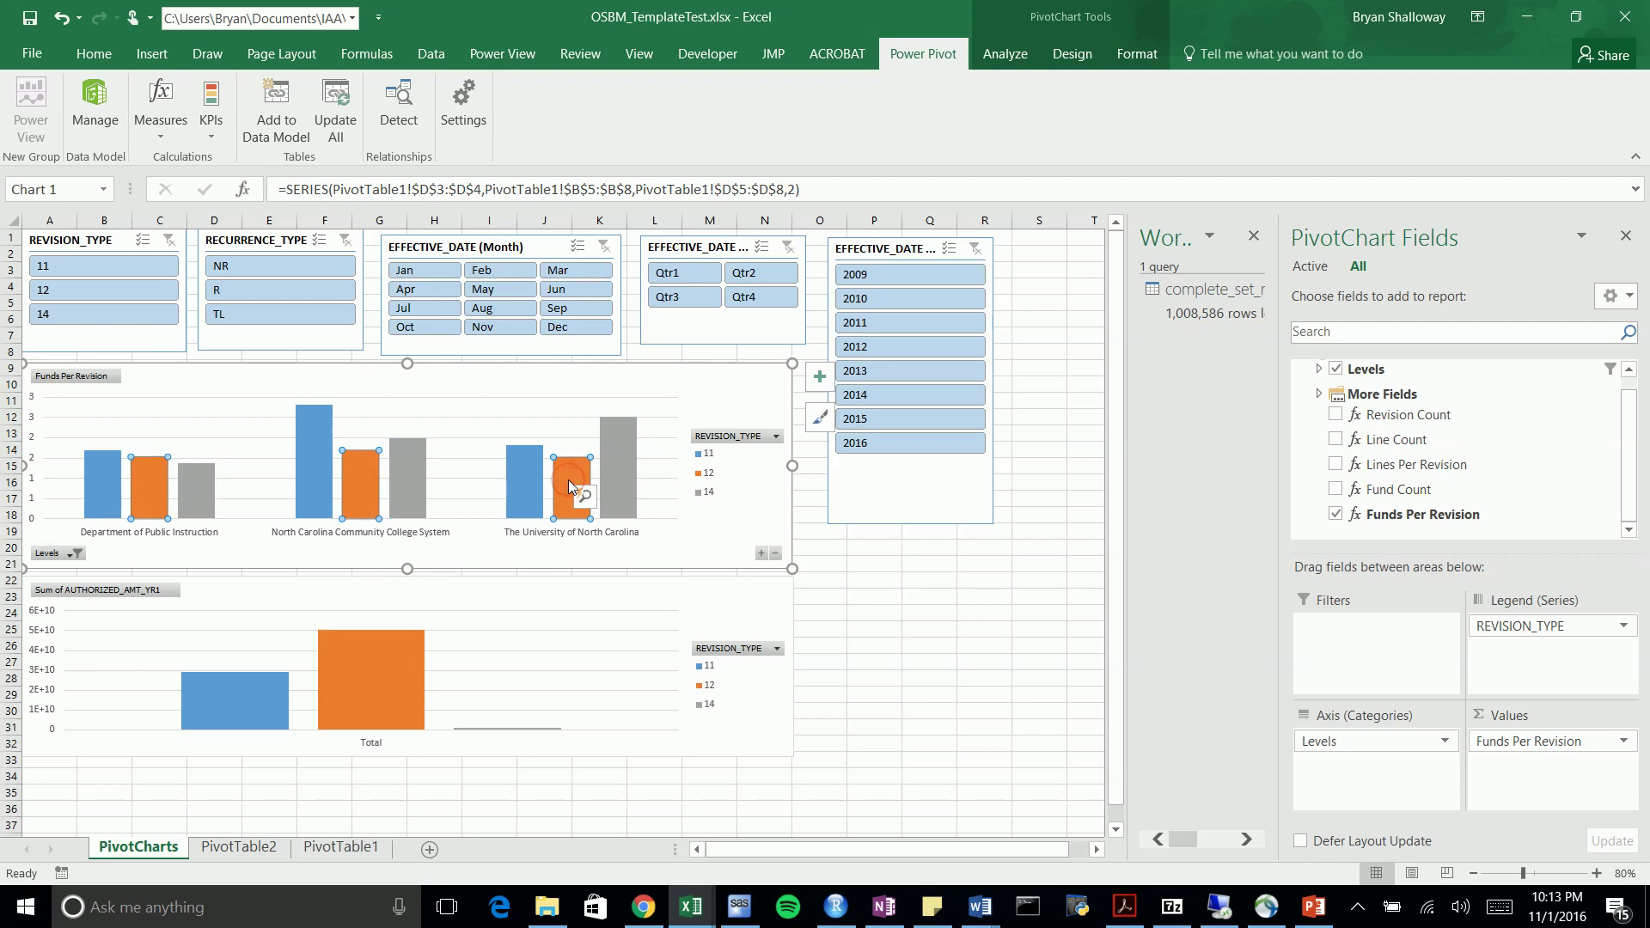
pyautogui.click(565, 495)
pyautogui.rightClick(566, 493)
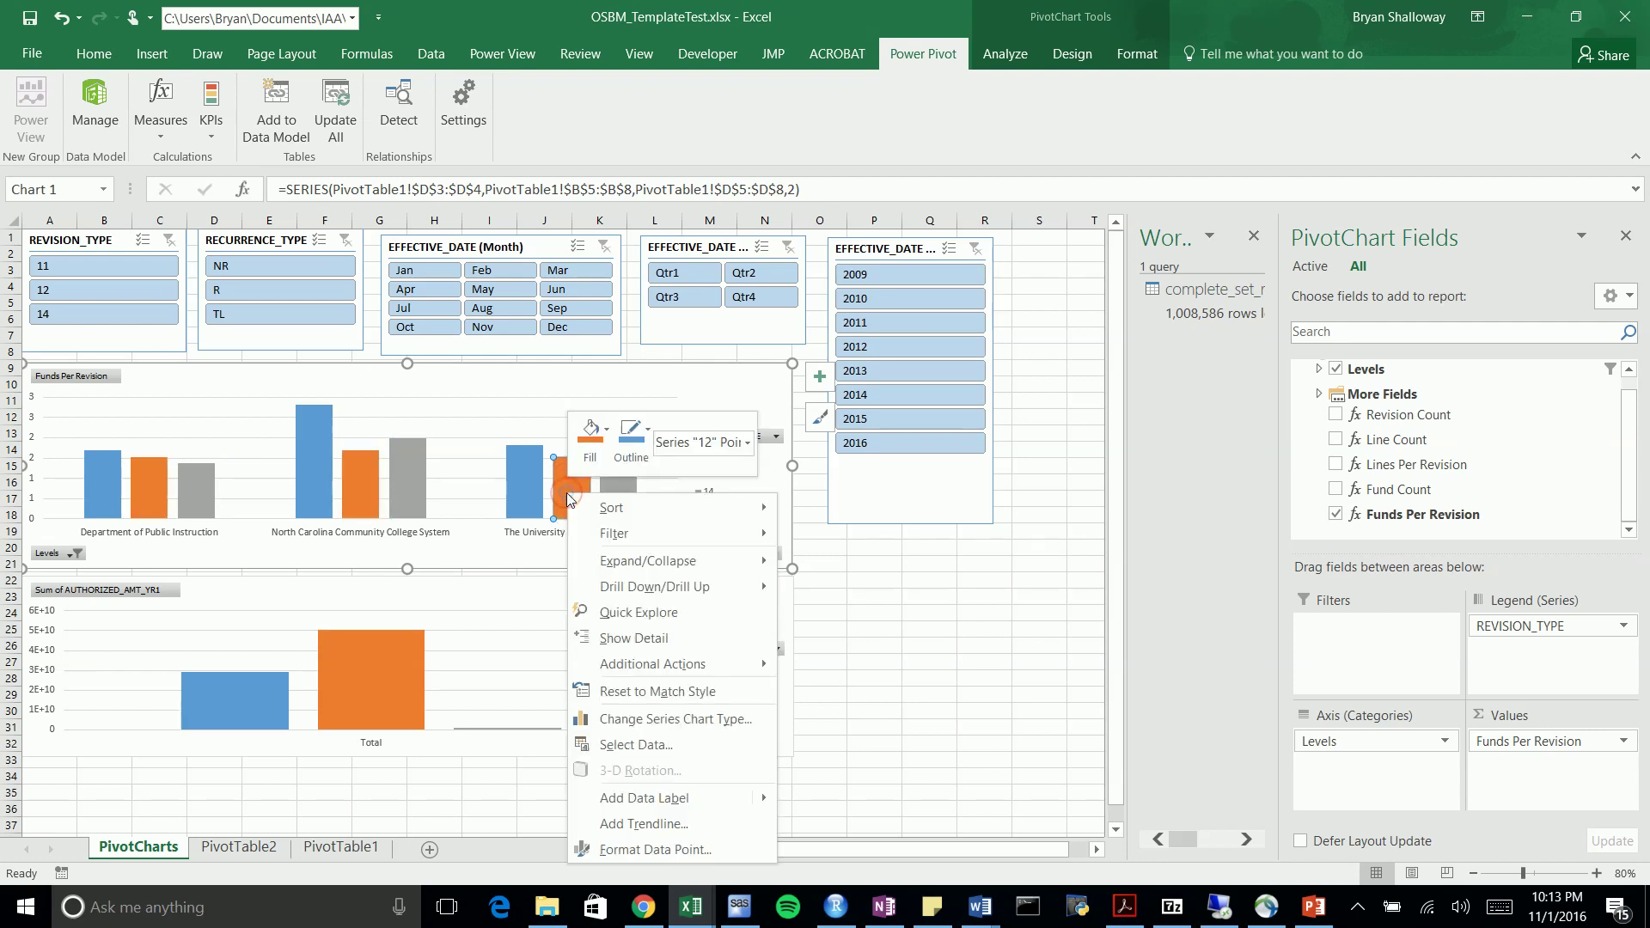
pyautogui.moveTo(678, 589)
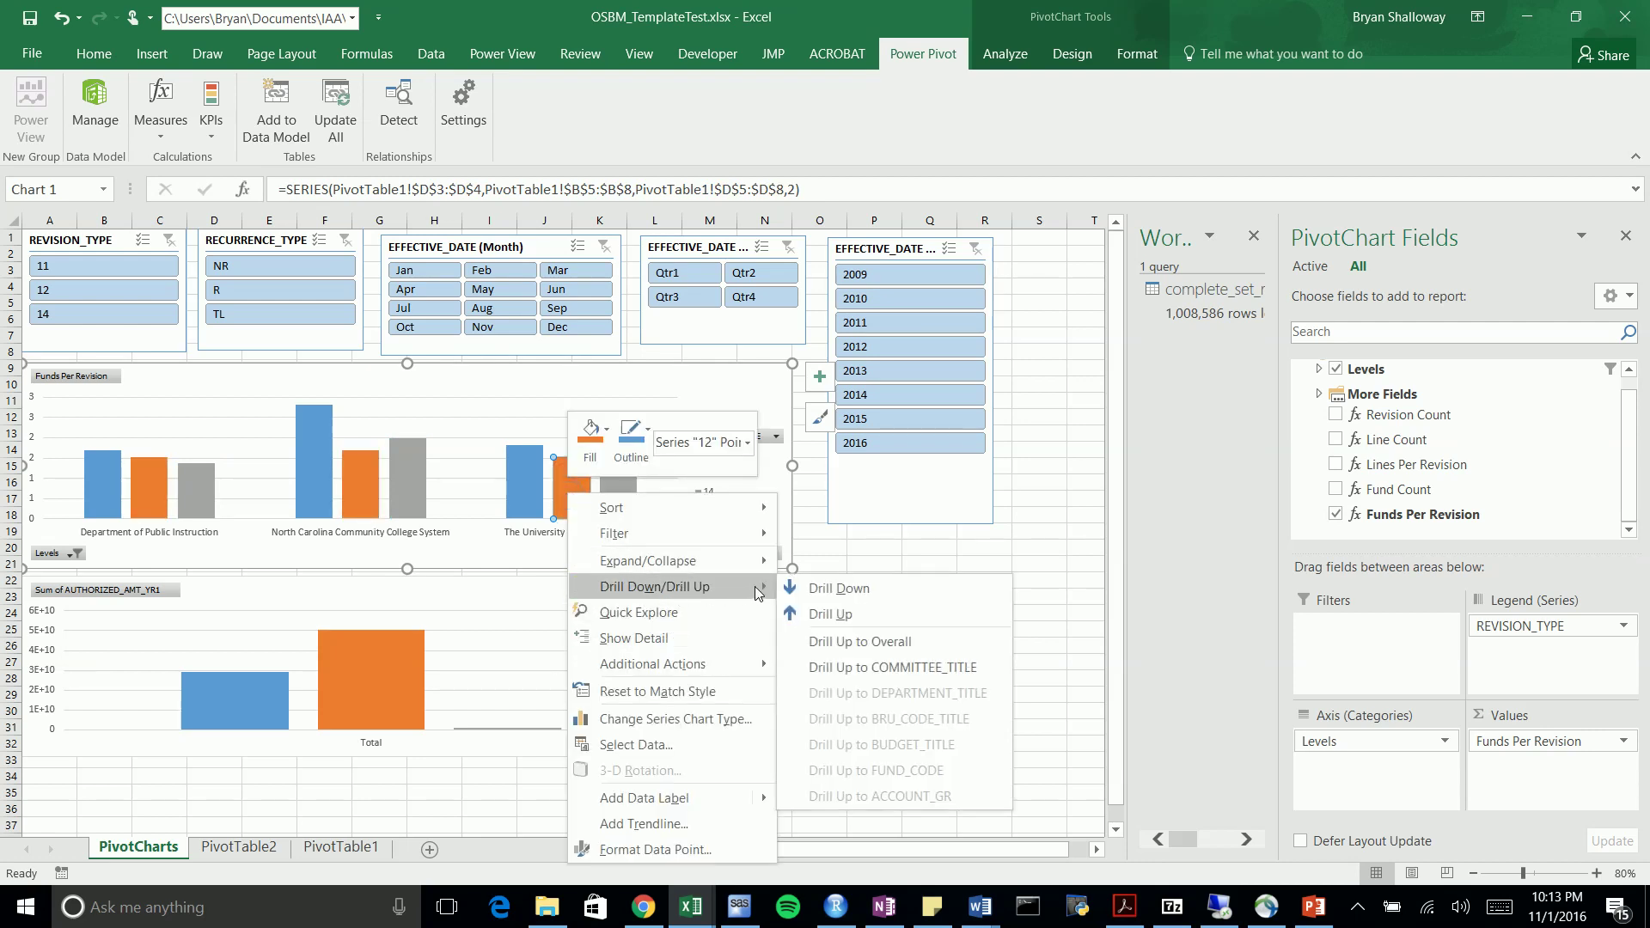
pyautogui.click(859, 664)
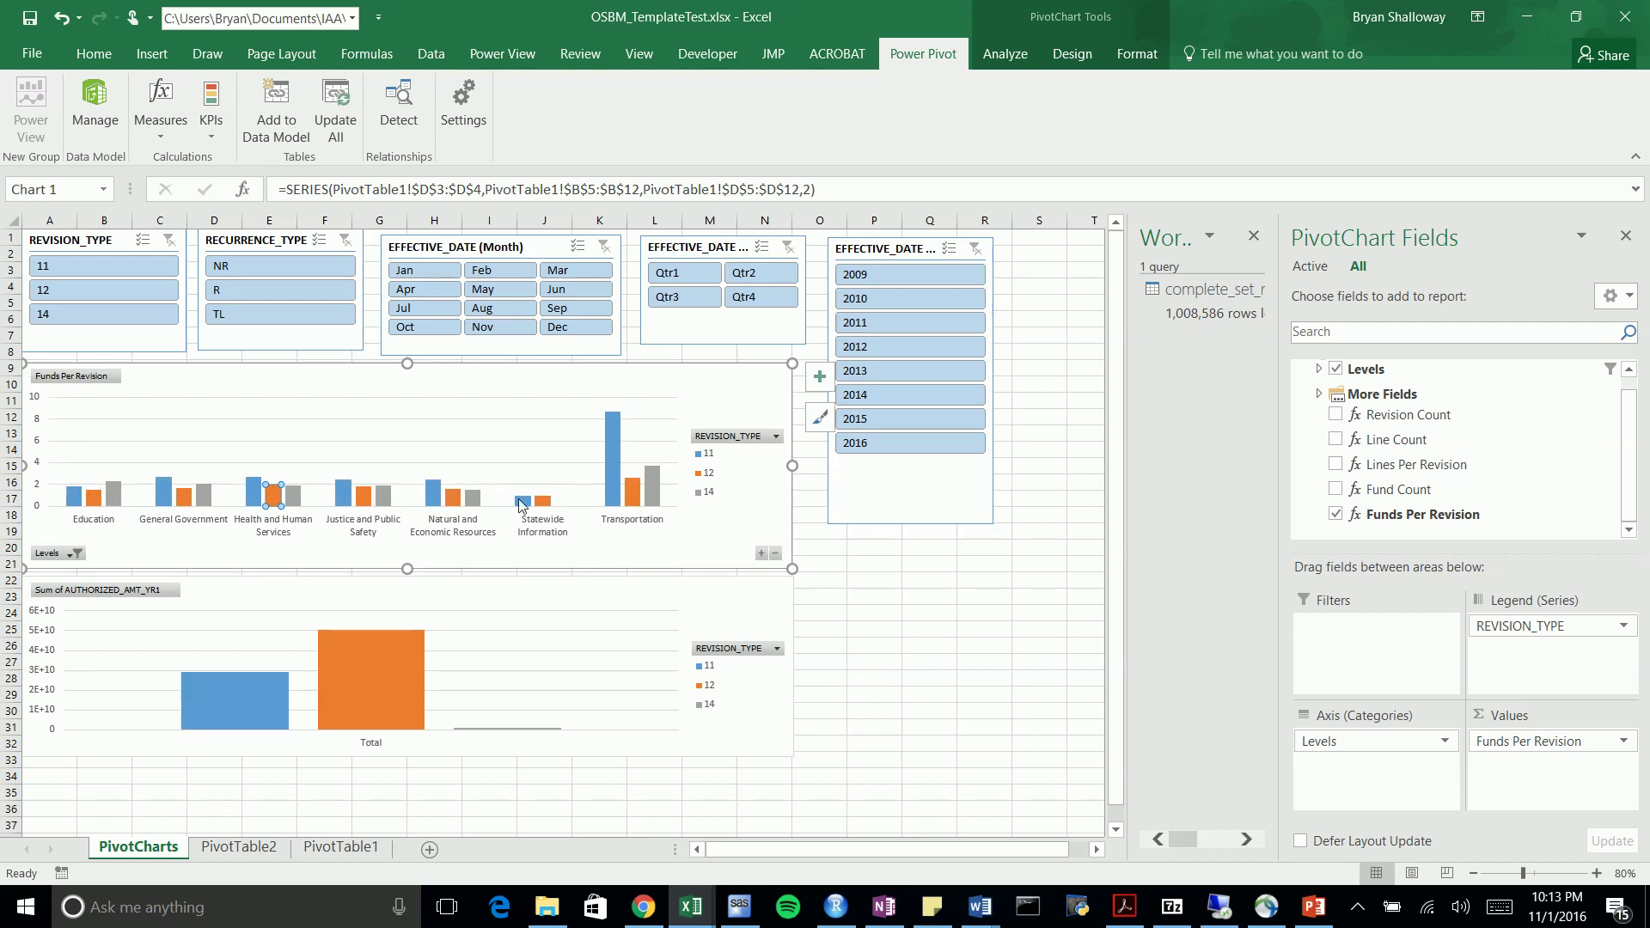
pyautogui.click(773, 514)
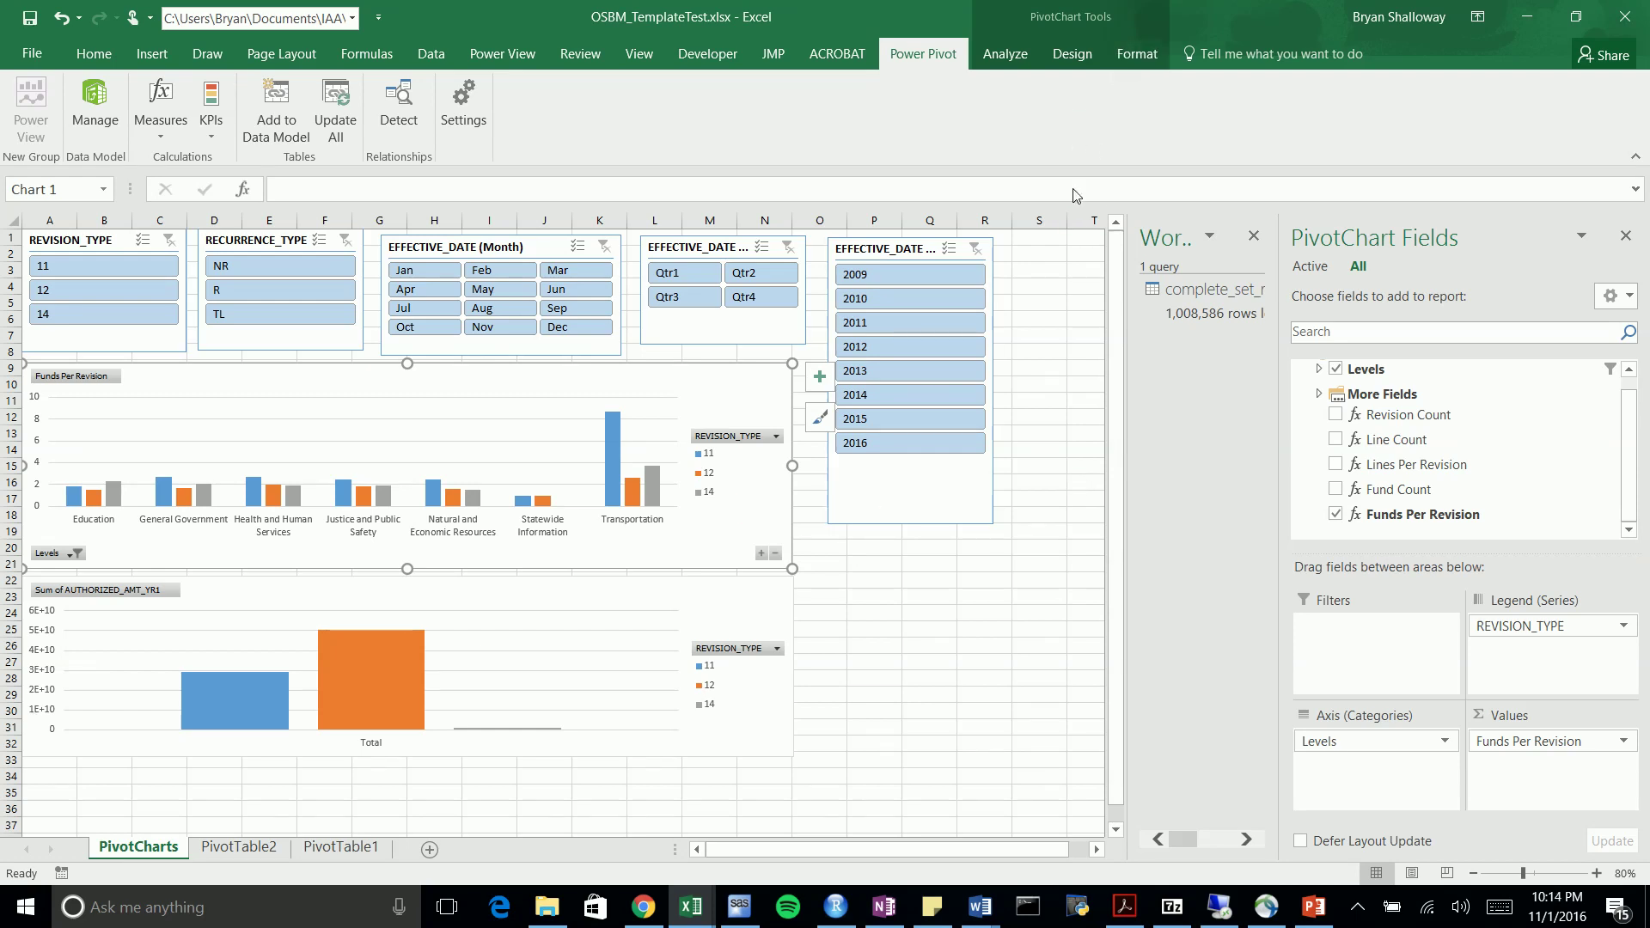
pyautogui.moveTo(1635, 470)
pyautogui.mouseDown()
pyautogui.moveTo(1633, 449)
pyautogui.moveTo(1632, 469)
pyautogui.mouseUp()
pyautogui.click(755, 492)
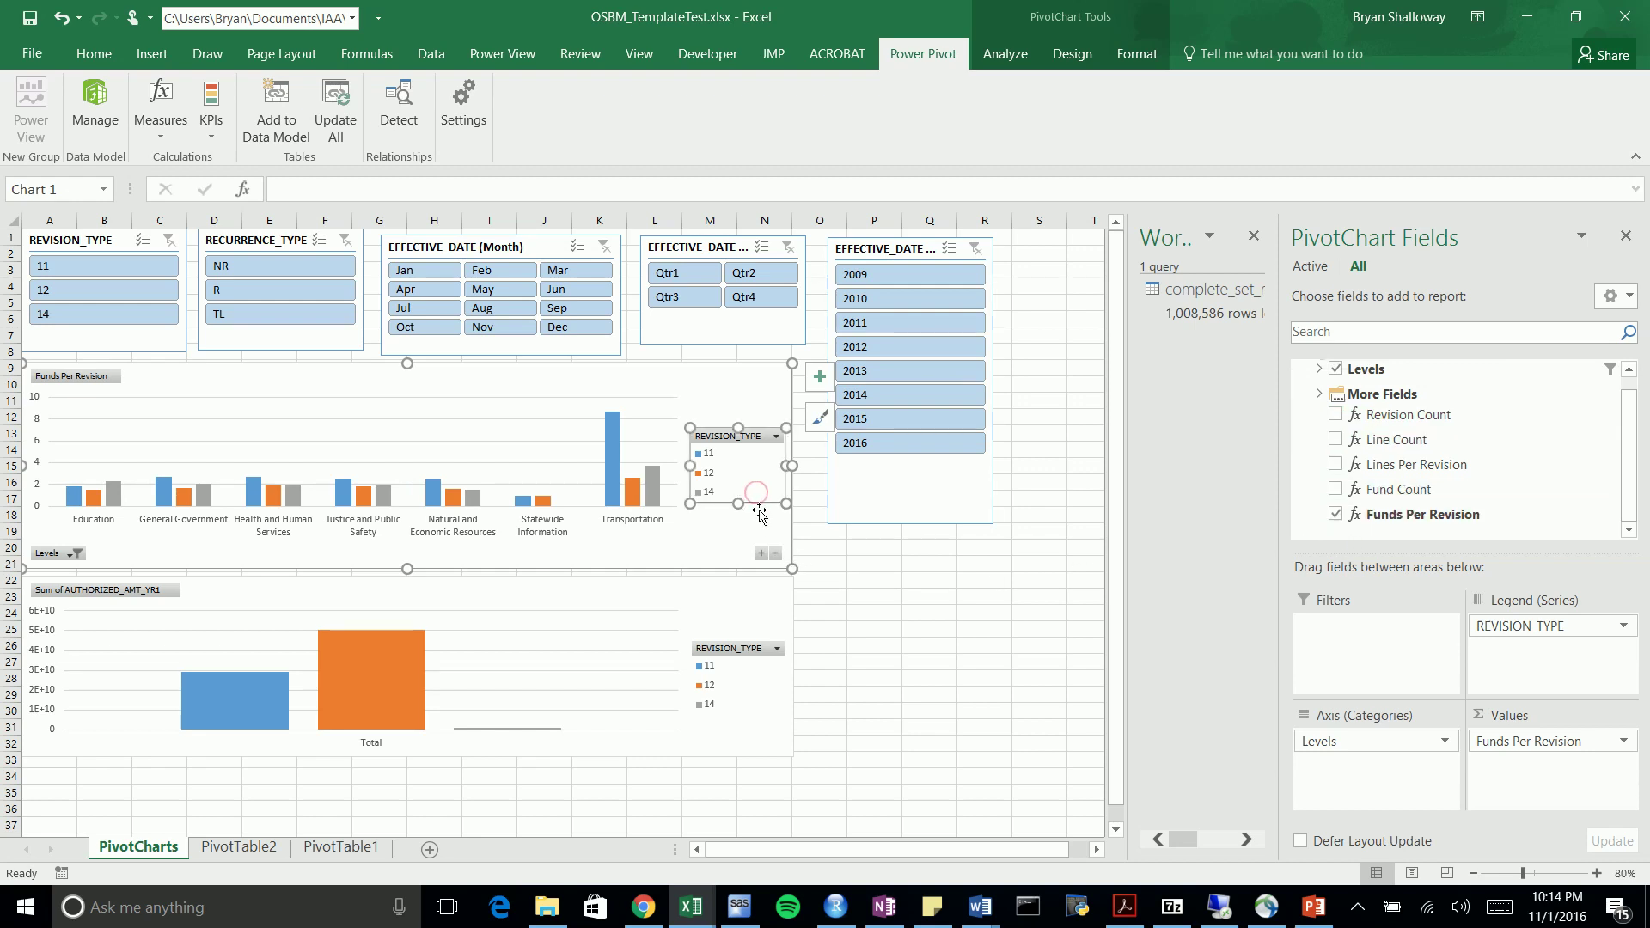
# Examine the Levels hierarchy, More Fields and measures of complete_set_rev_final available for the lower PivotChart
pyautogui.click(711, 536)
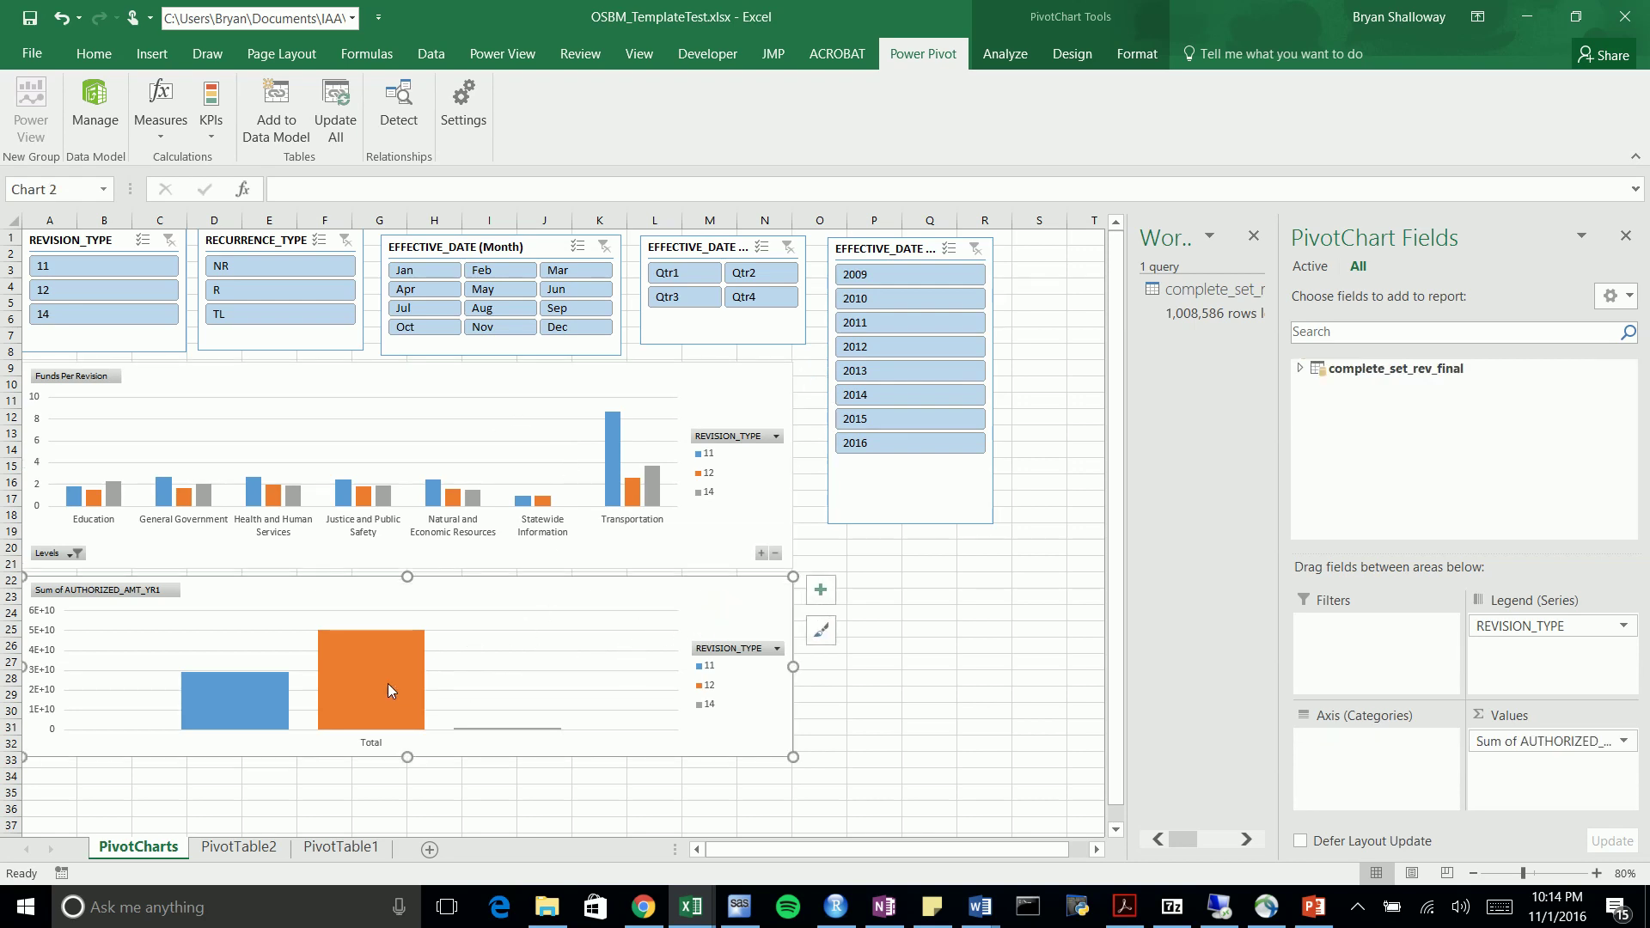
pyautogui.click(1300, 368)
pyautogui.click(1320, 386)
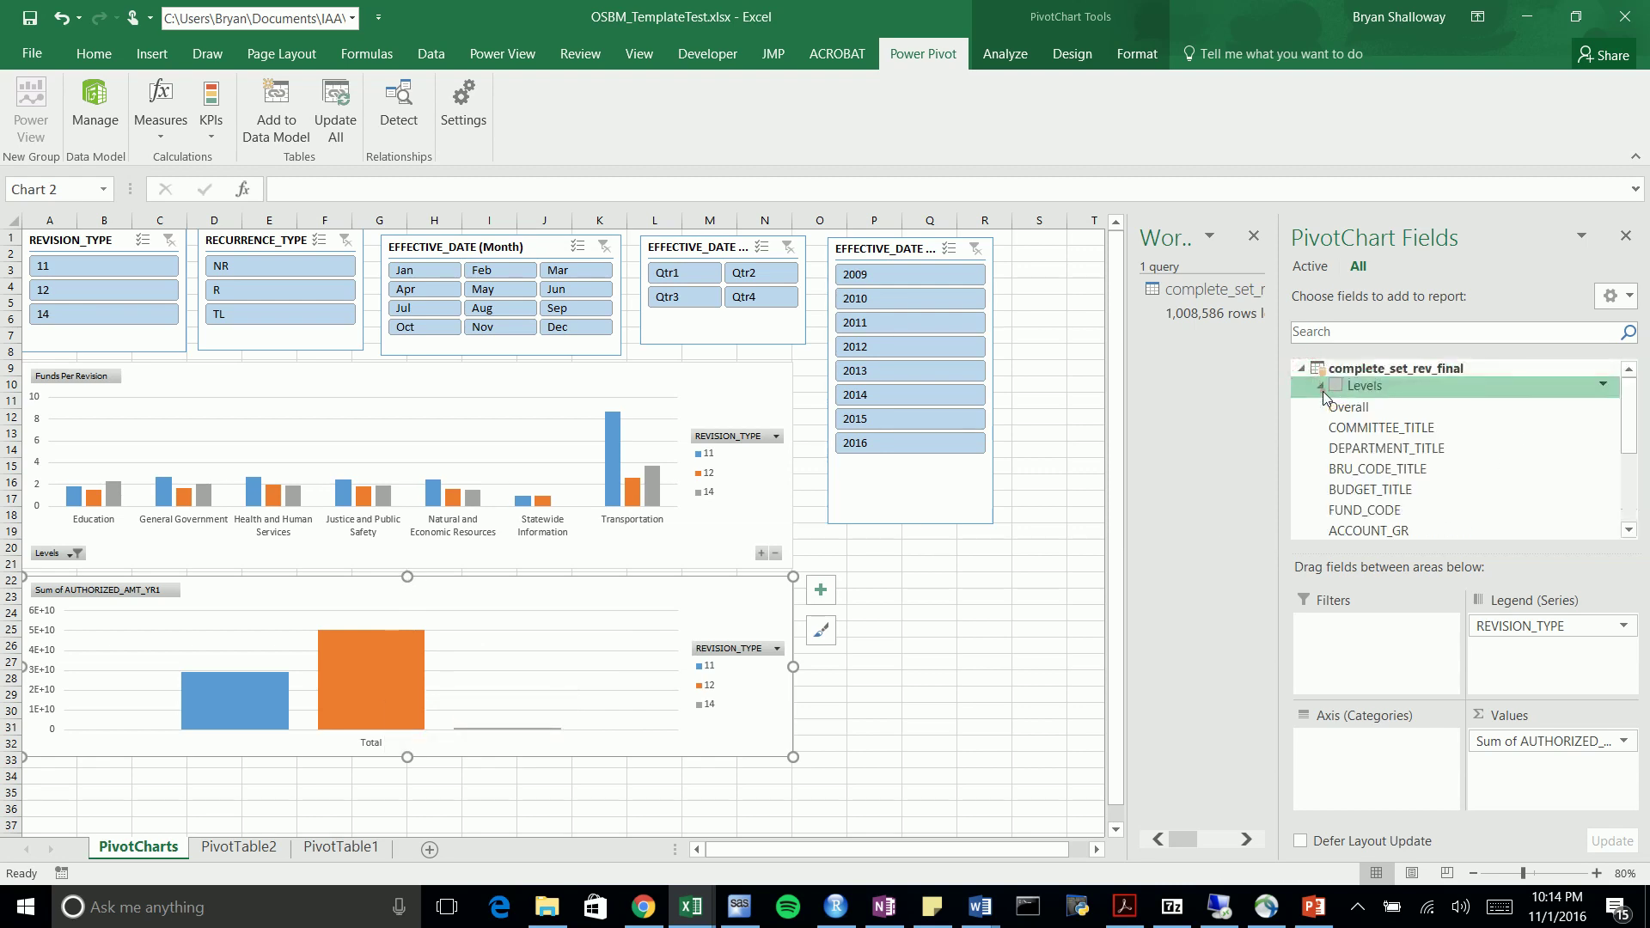
pyautogui.click(1320, 386)
pyautogui.scroll(-1, 1382, 454)
pyautogui.click(1321, 394)
pyautogui.scroll(-3, 1351, 397)
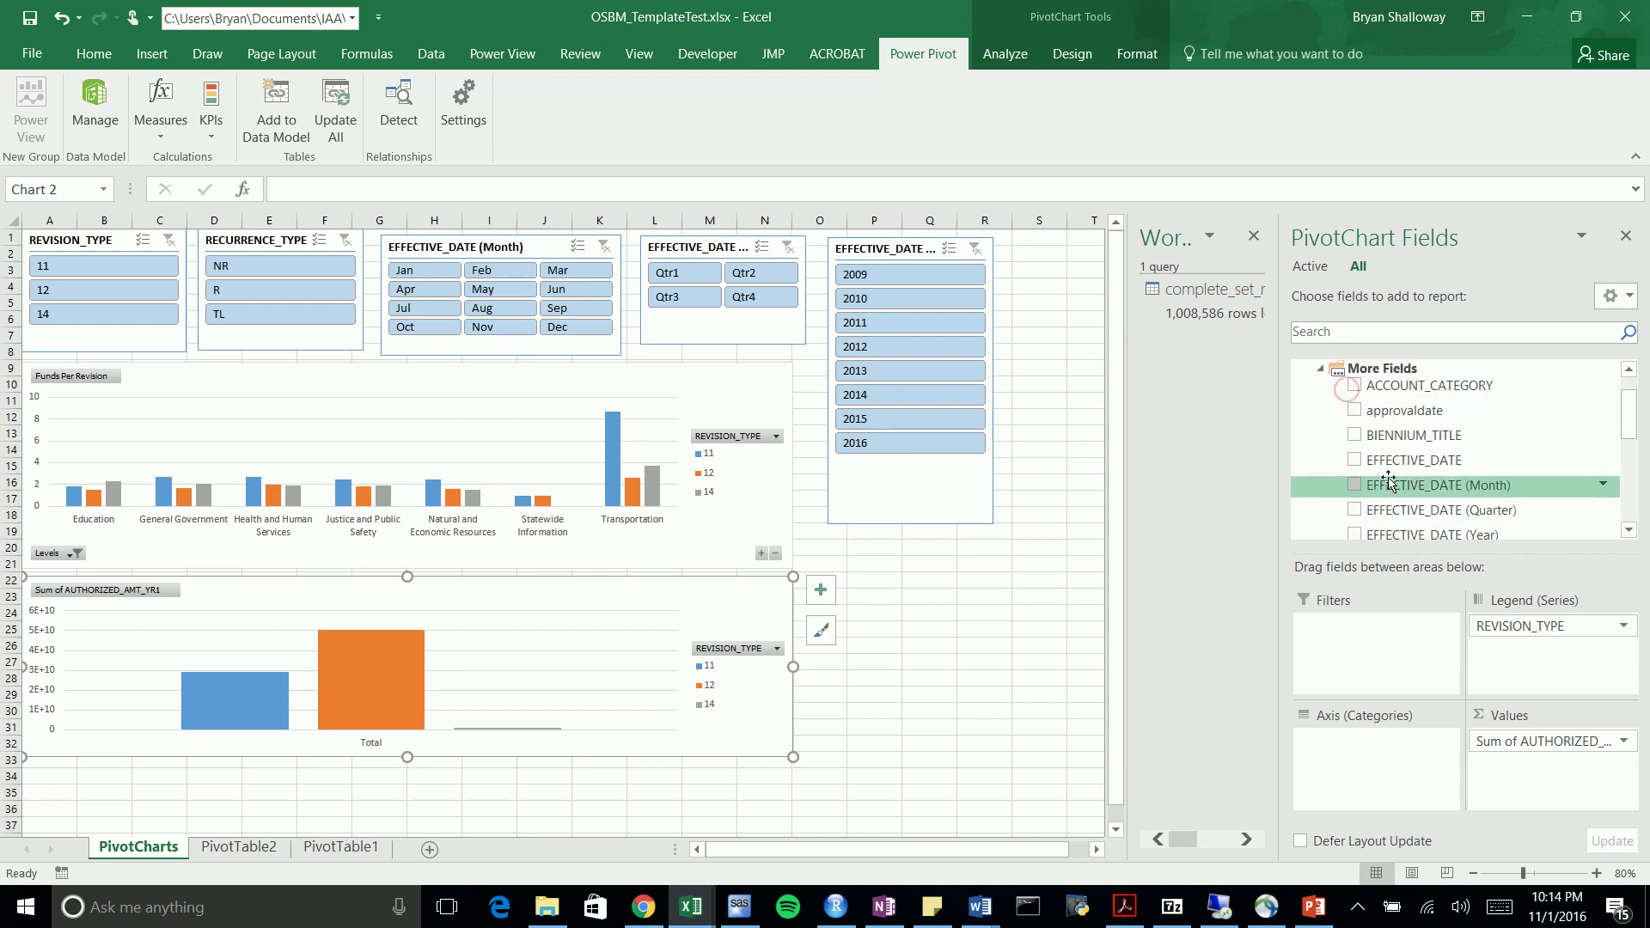
pyautogui.scroll(-2, 1388, 481)
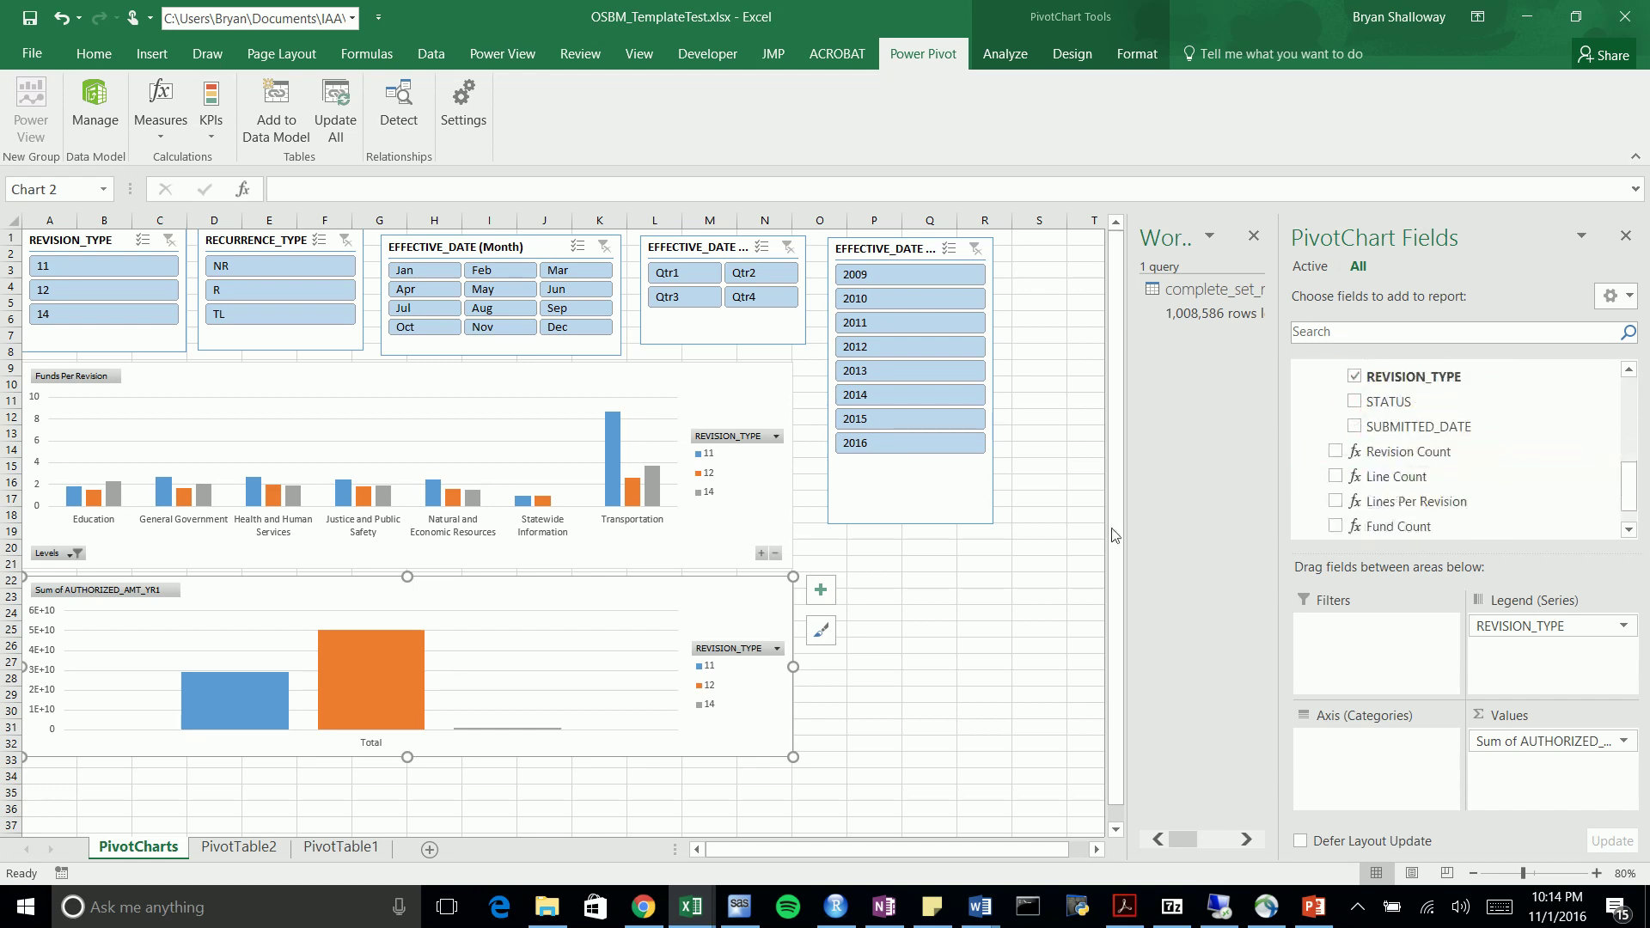